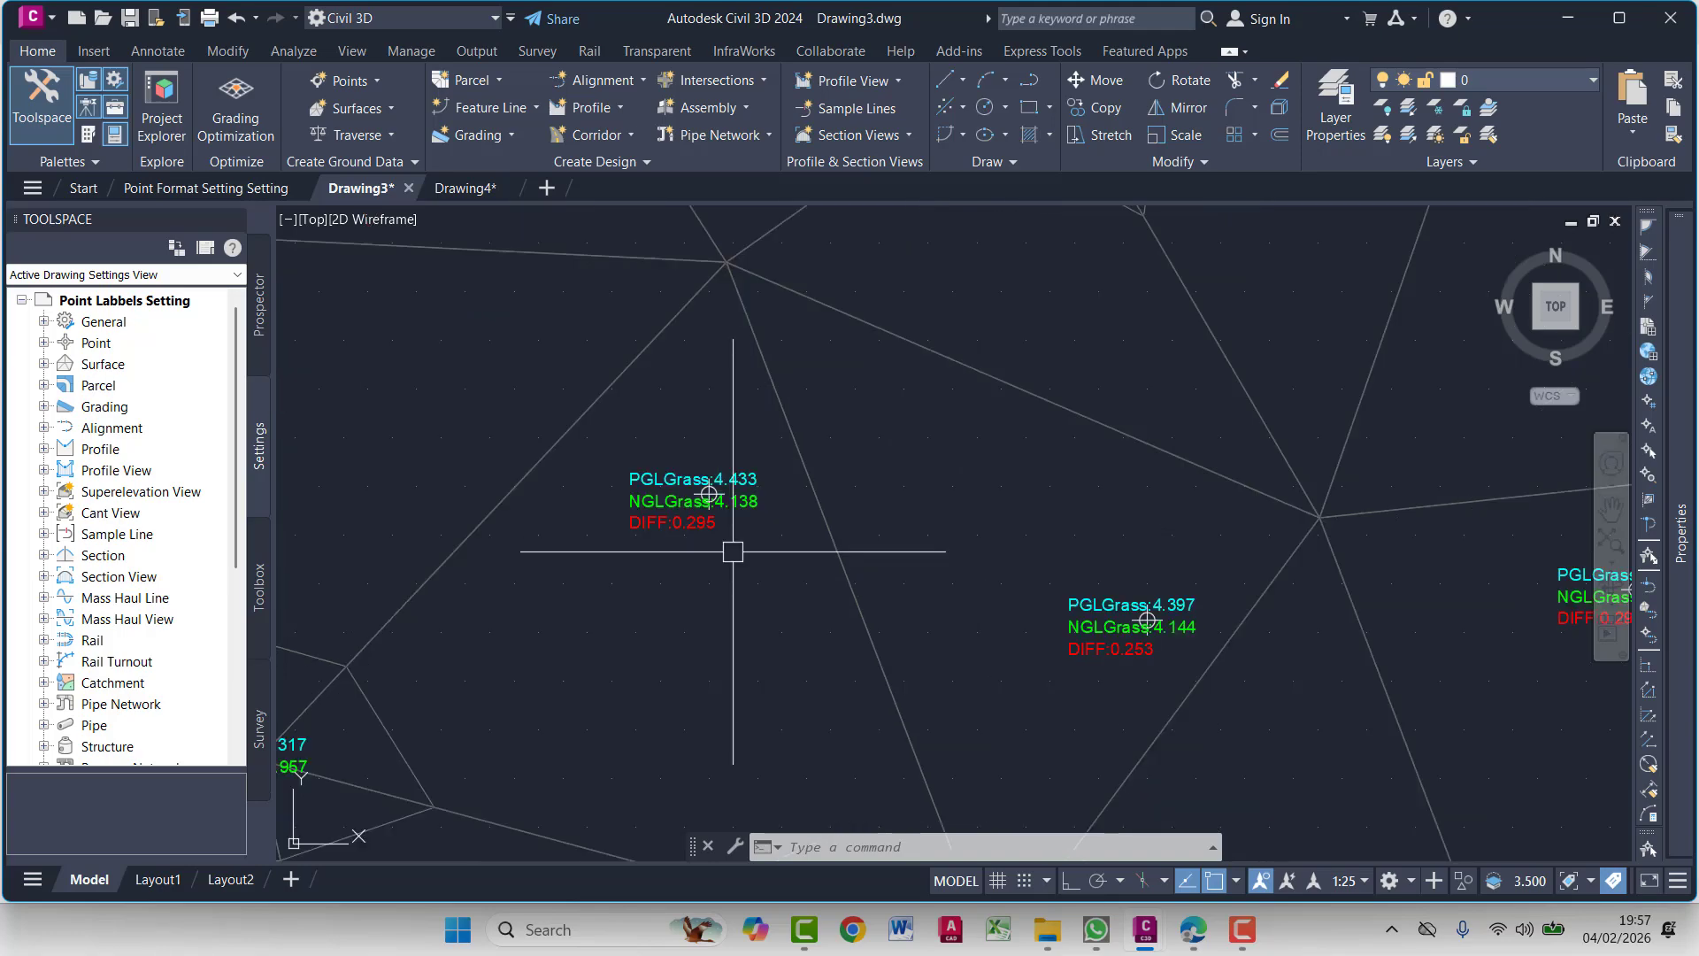
Examine the PGLGrass, NGLGrass and DIFF lines of a point label on the surface
{"action": "scroll", "coordinate": [761, 579], "scroll_direction": "up", "scroll_amount": 8}
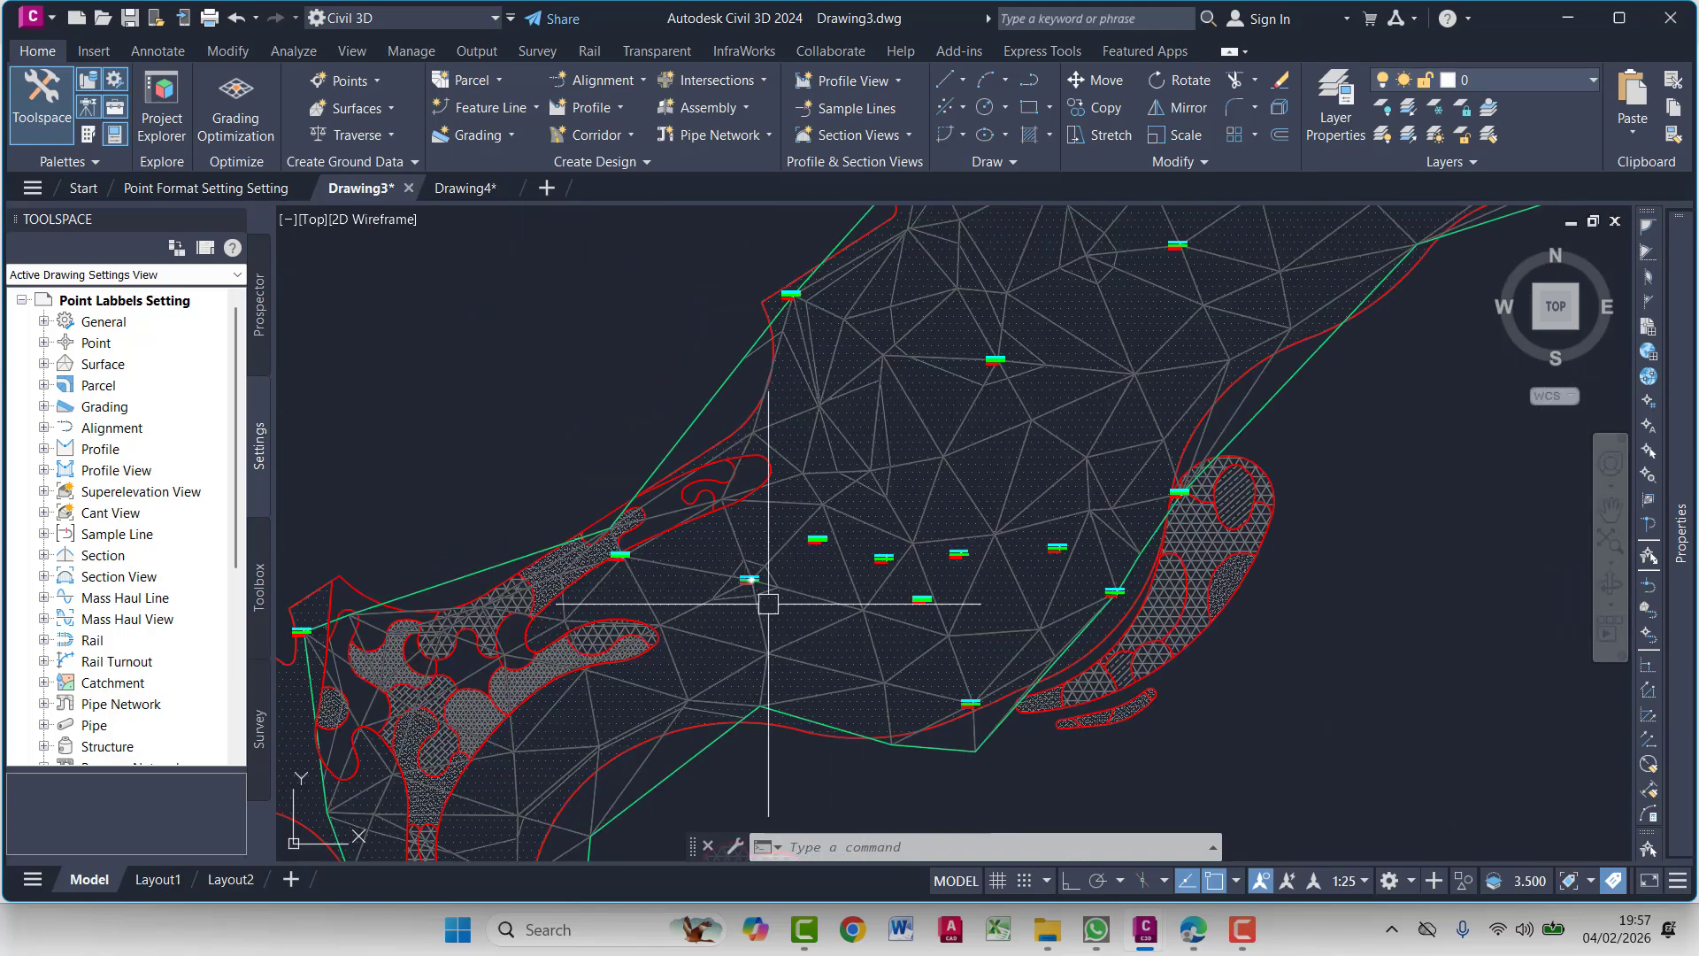
{"action": "middle_click_drag", "start_coordinate": [677, 517], "coordinate": [895, 512]}
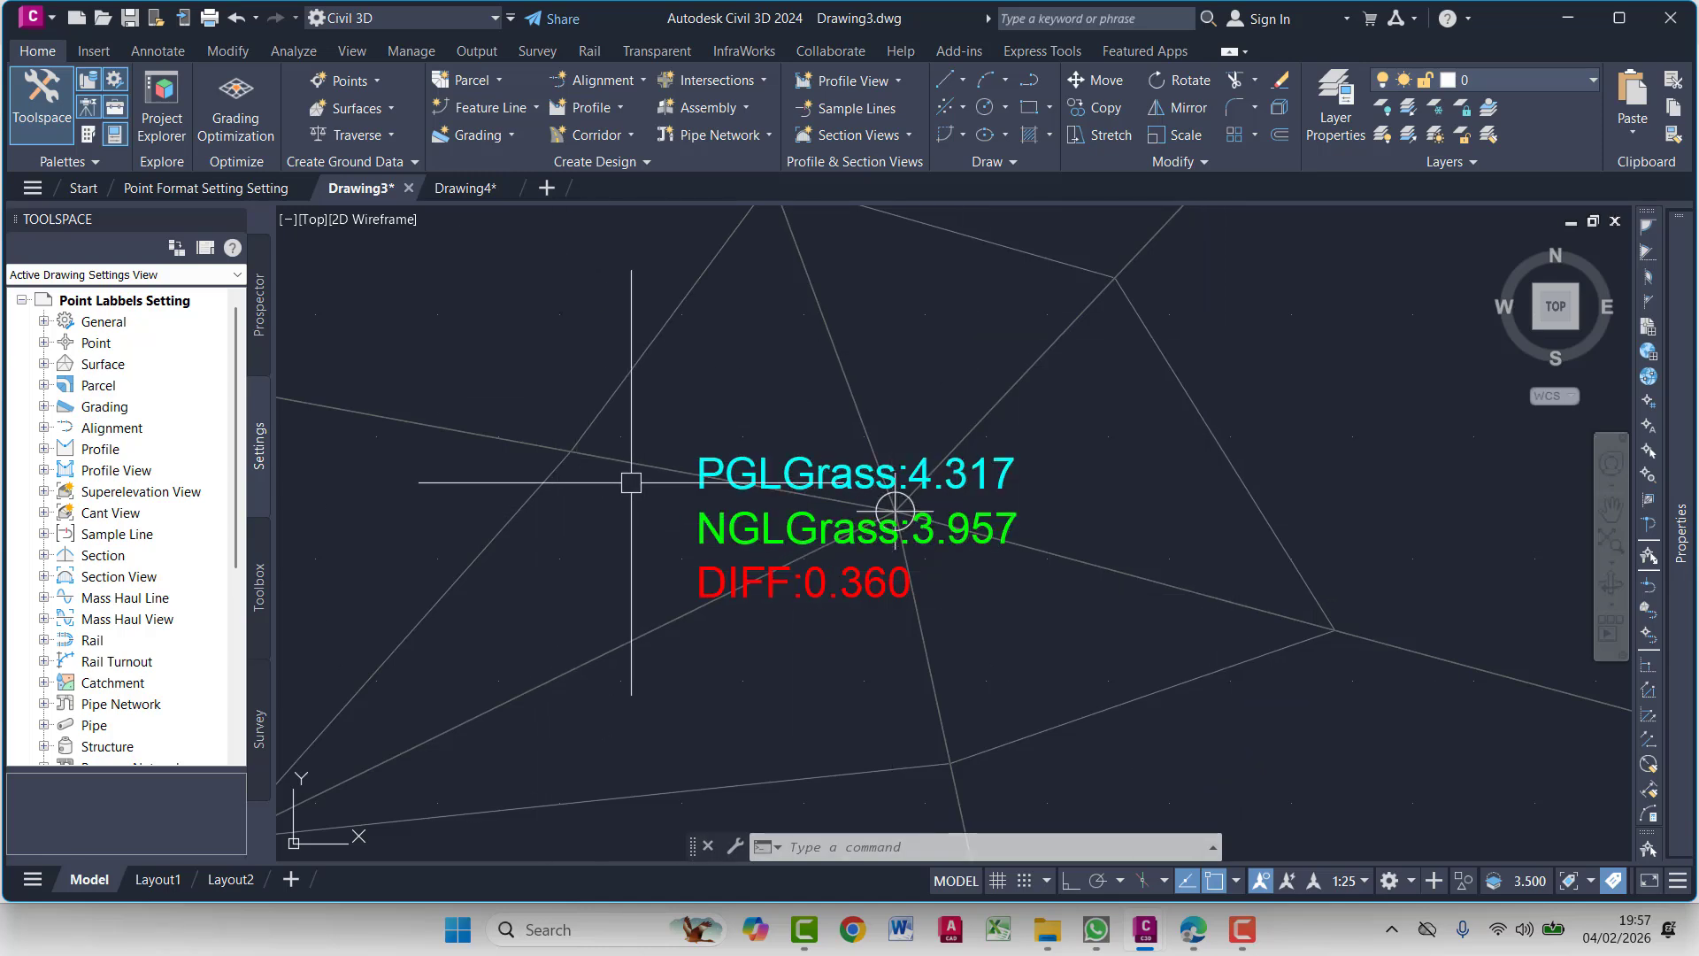
{"action": "scroll", "coordinate": [646, 482], "scroll_direction": "up", "scroll_amount": 5}
{"action": "scroll", "coordinate": [645, 485], "scroll_direction": "down", "scroll_amount": 4}
{"action": "scroll", "coordinate": [772, 451], "scroll_direction": "up", "scroll_amount": 1}
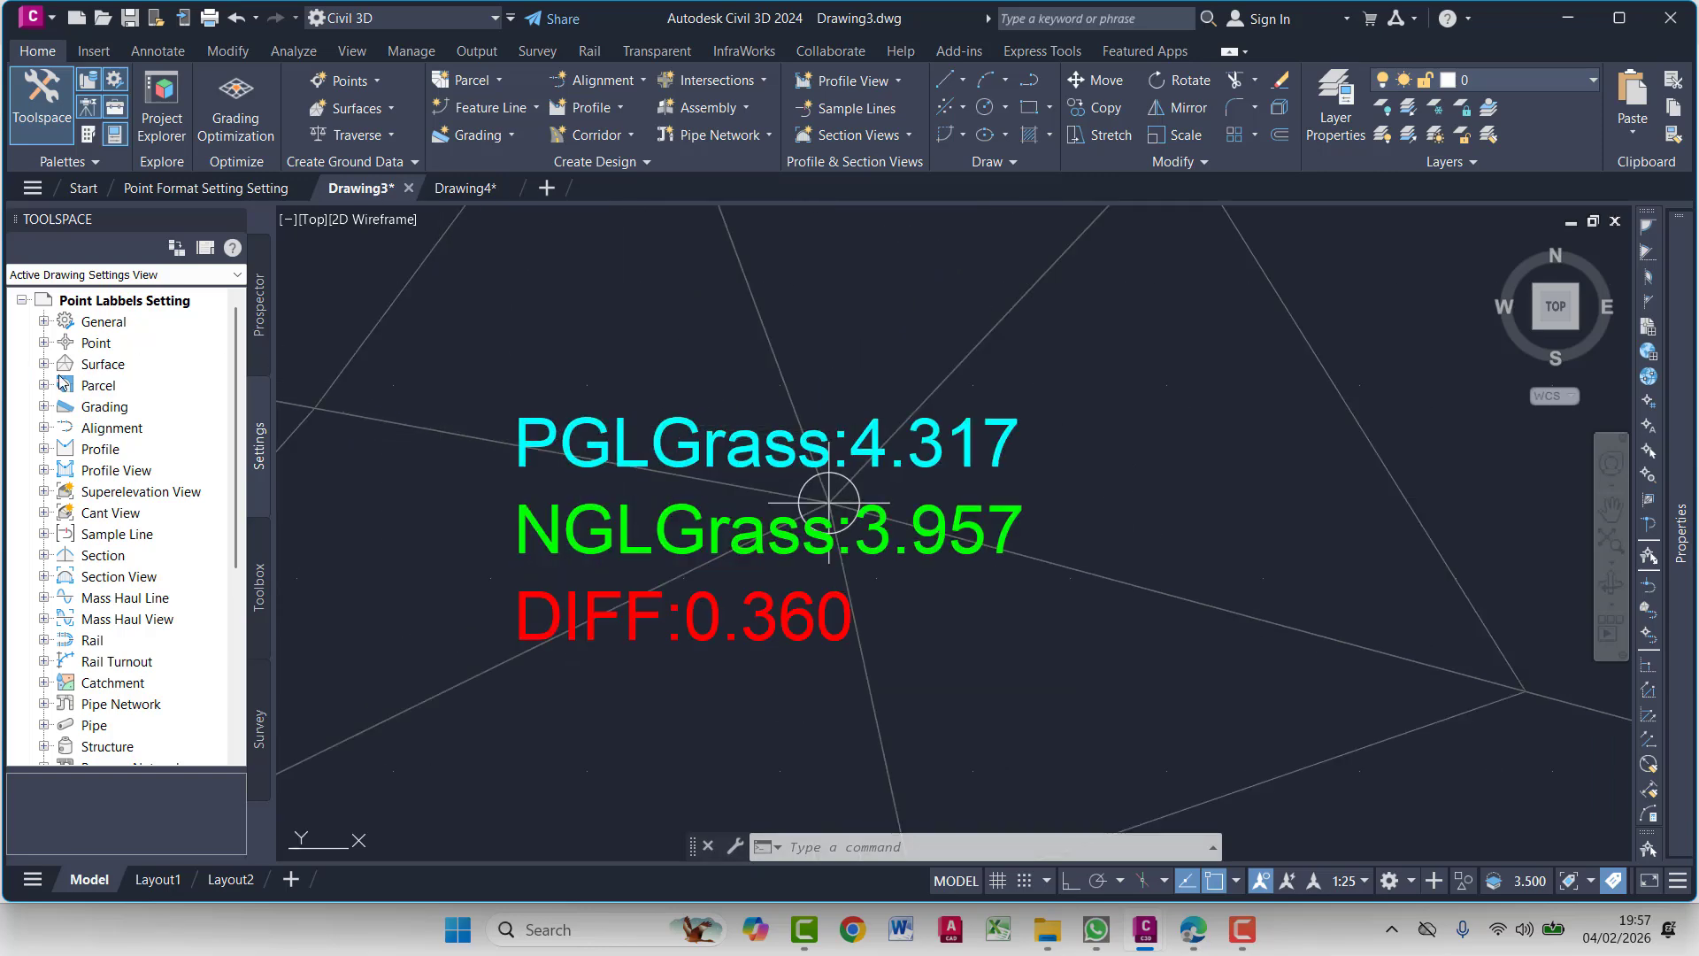
List the drawing's surfaces in the Prospector and look at the PGL Grass and Volume Surface entries
{"action": "left_click", "coordinate": [261, 305]}
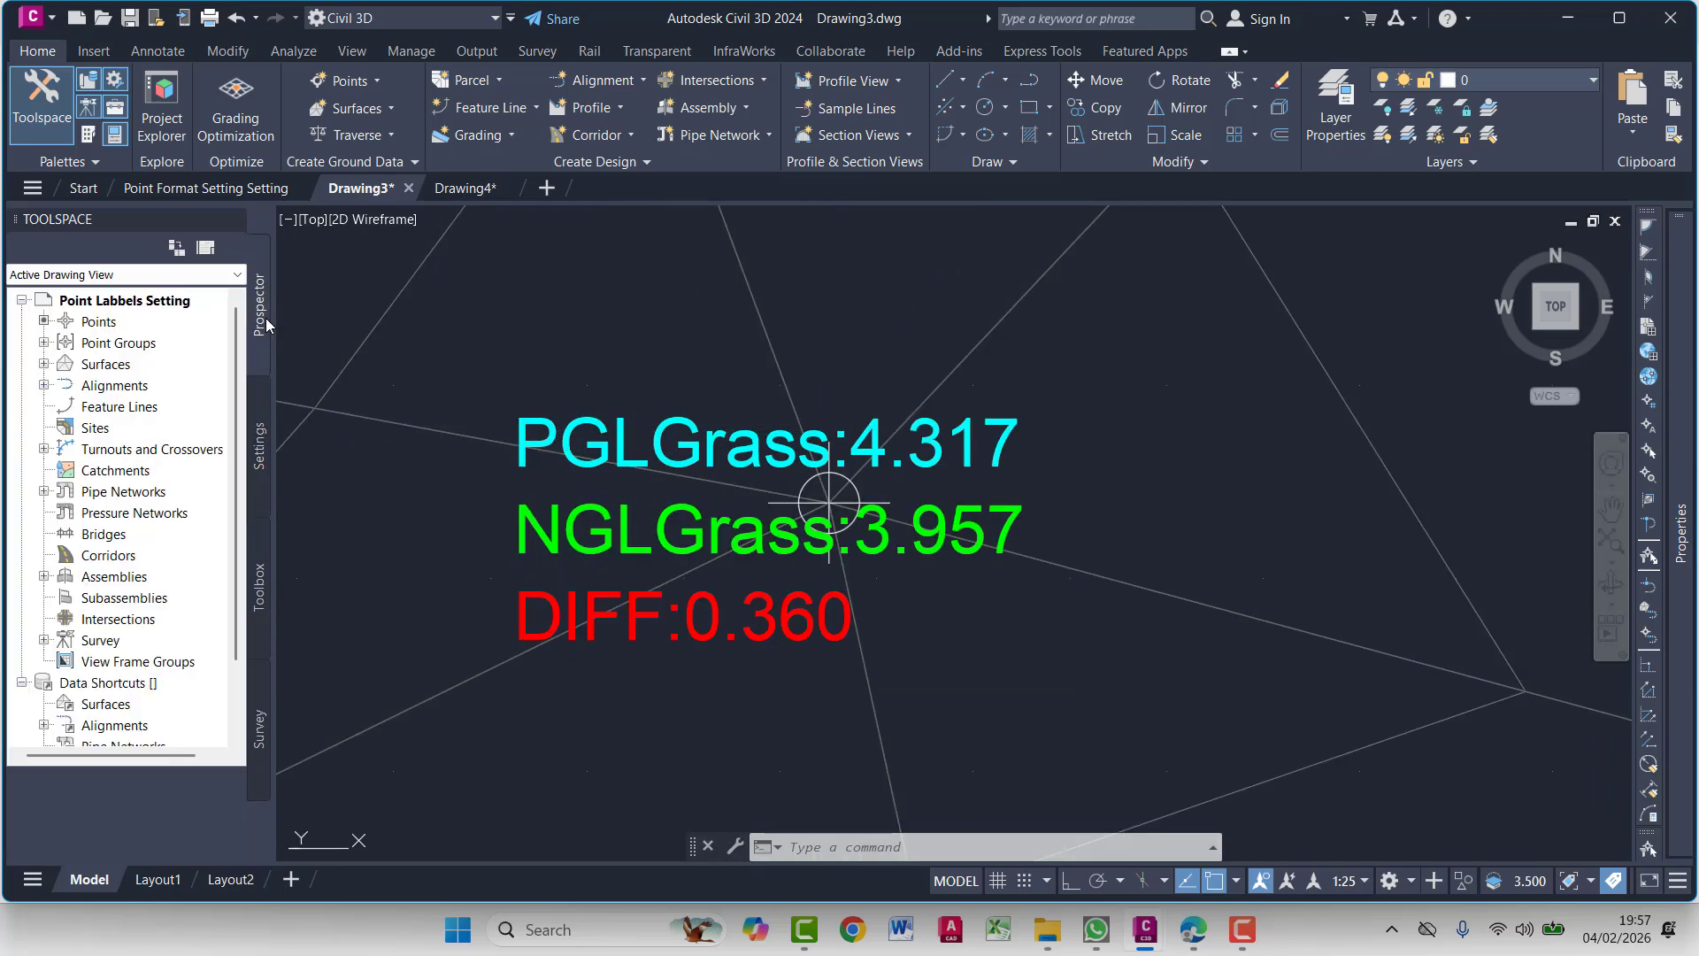
{"action": "left_click", "coordinate": [45, 364]}
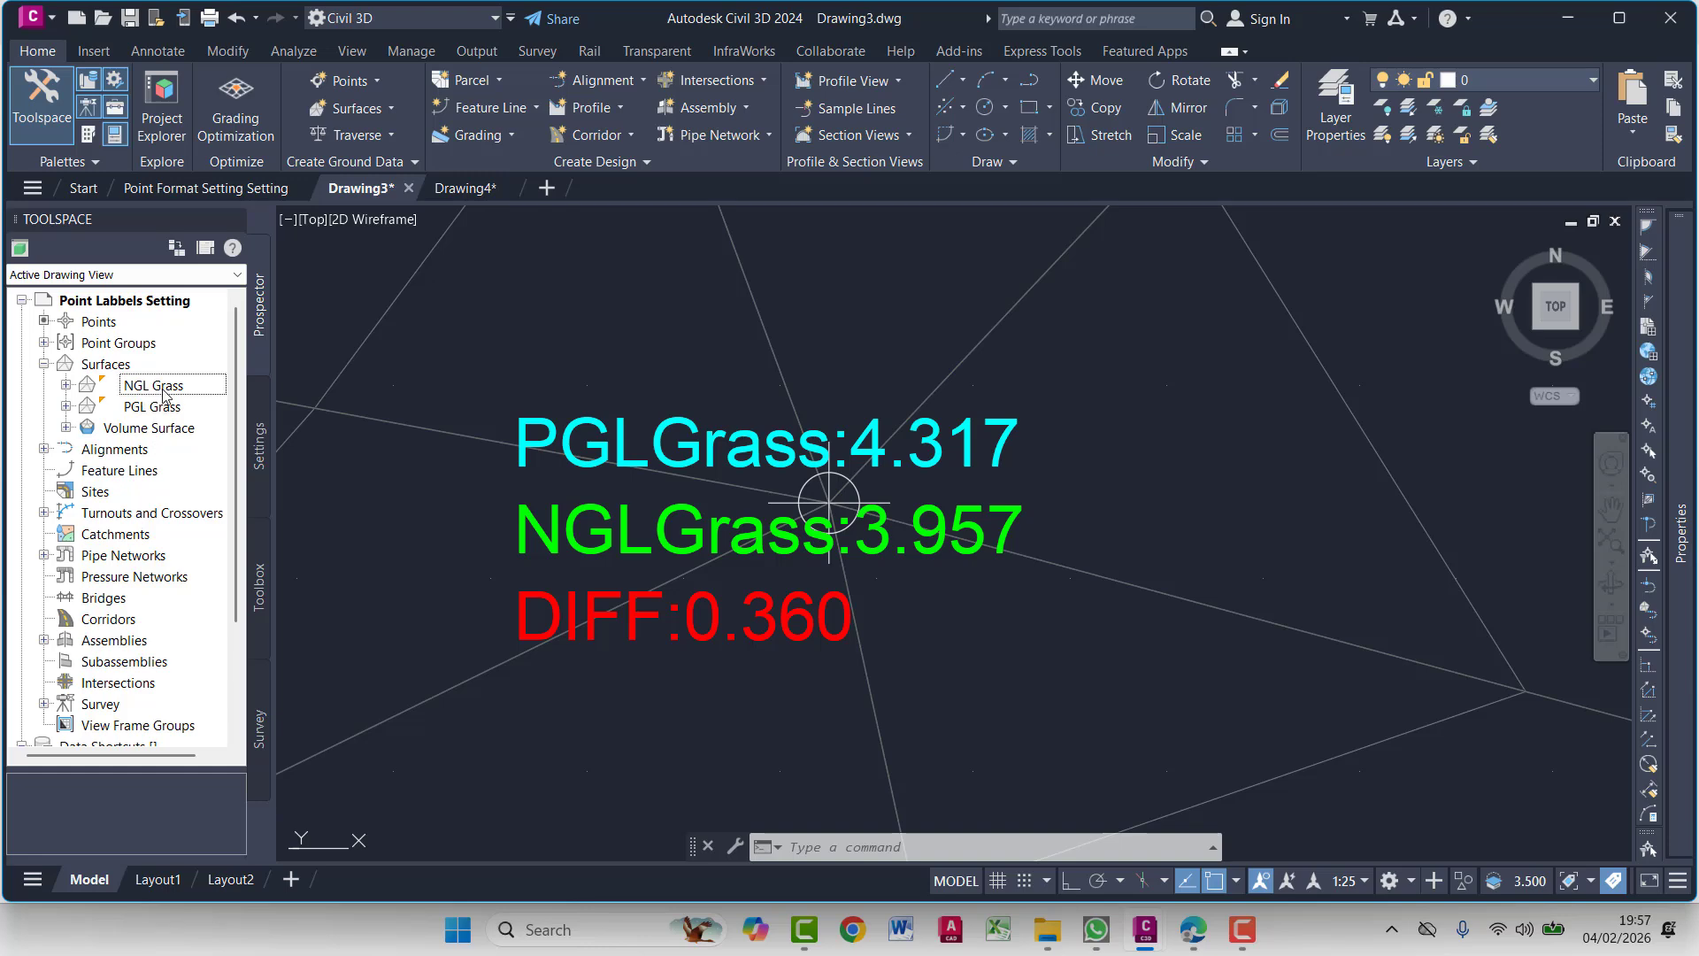
{"action": "left_click", "coordinate": [156, 408]}
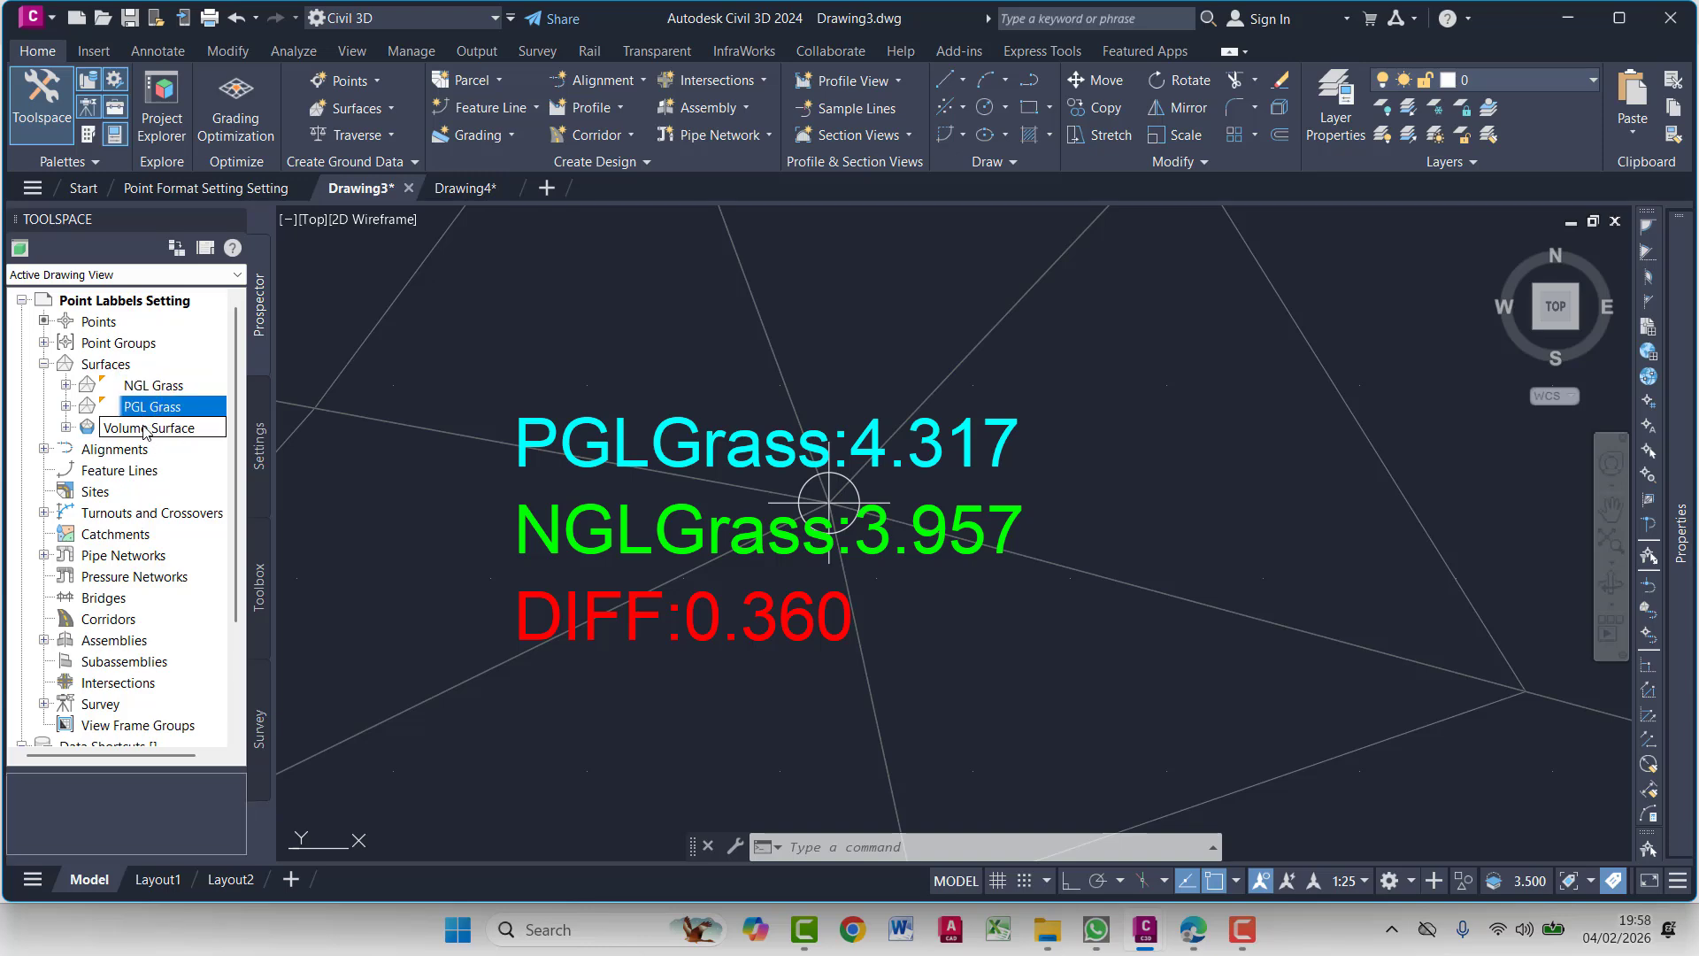
{"action": "left_click", "coordinate": [146, 429]}
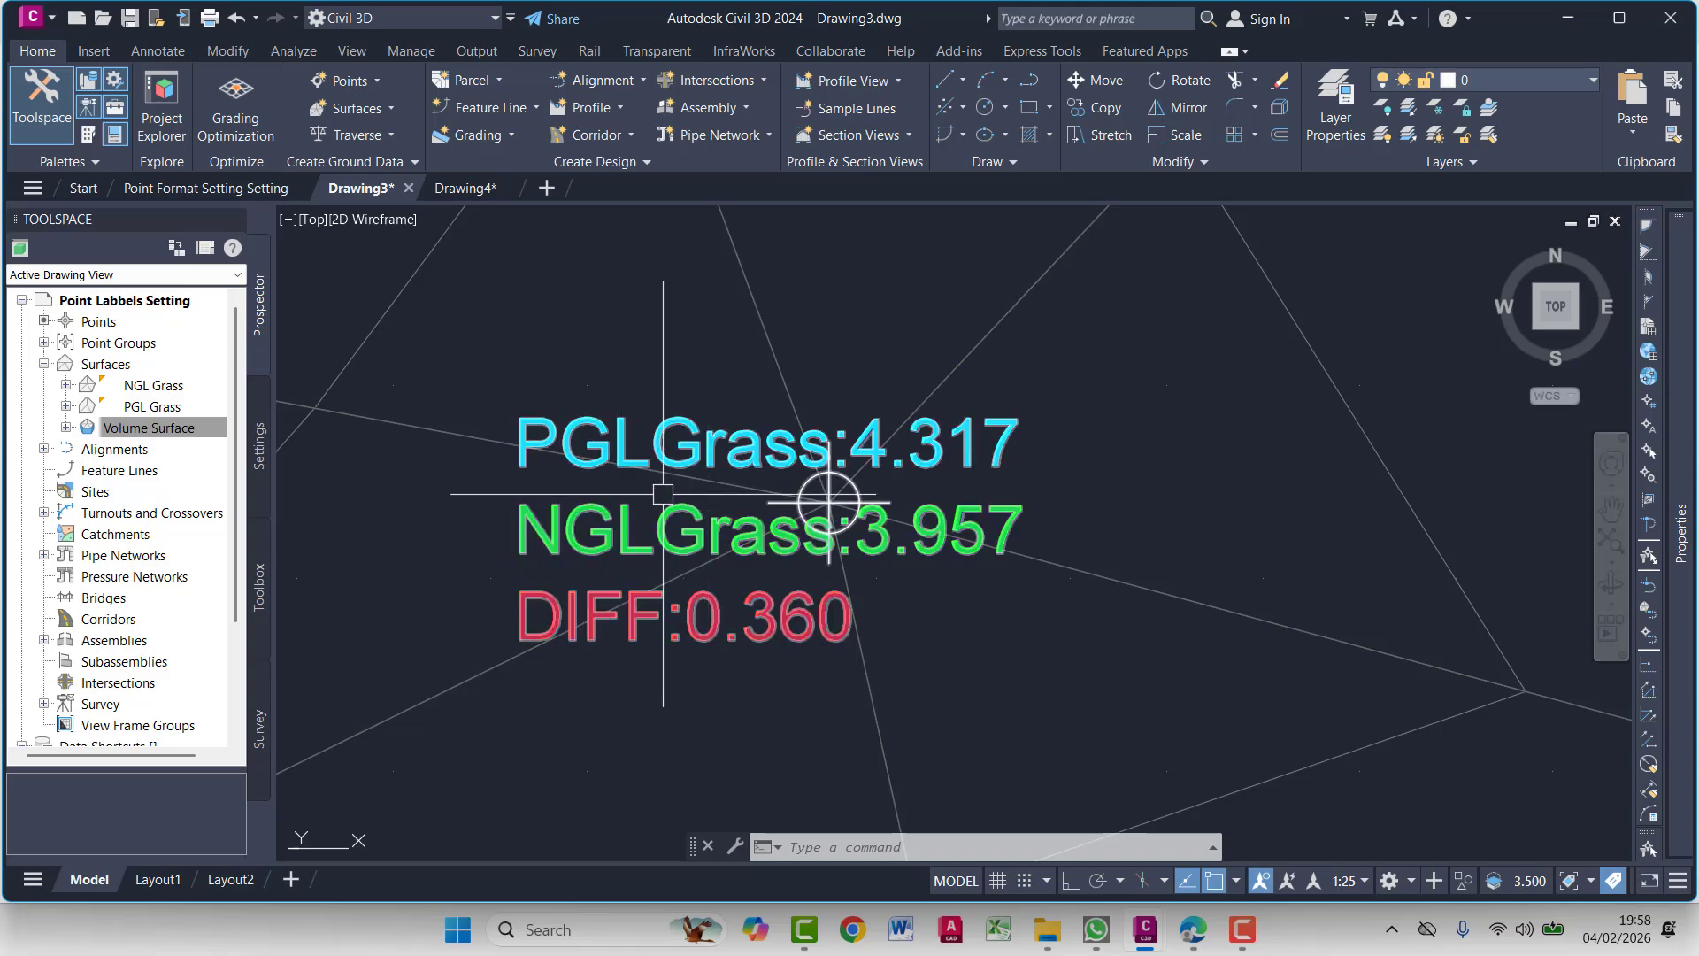
Check another label's DIFF value by calculating 4.433 - 4.138 in Calculator, and close the calculator
{"action": "scroll", "coordinate": [830, 502], "scroll_direction": "down", "scroll_amount": 8}
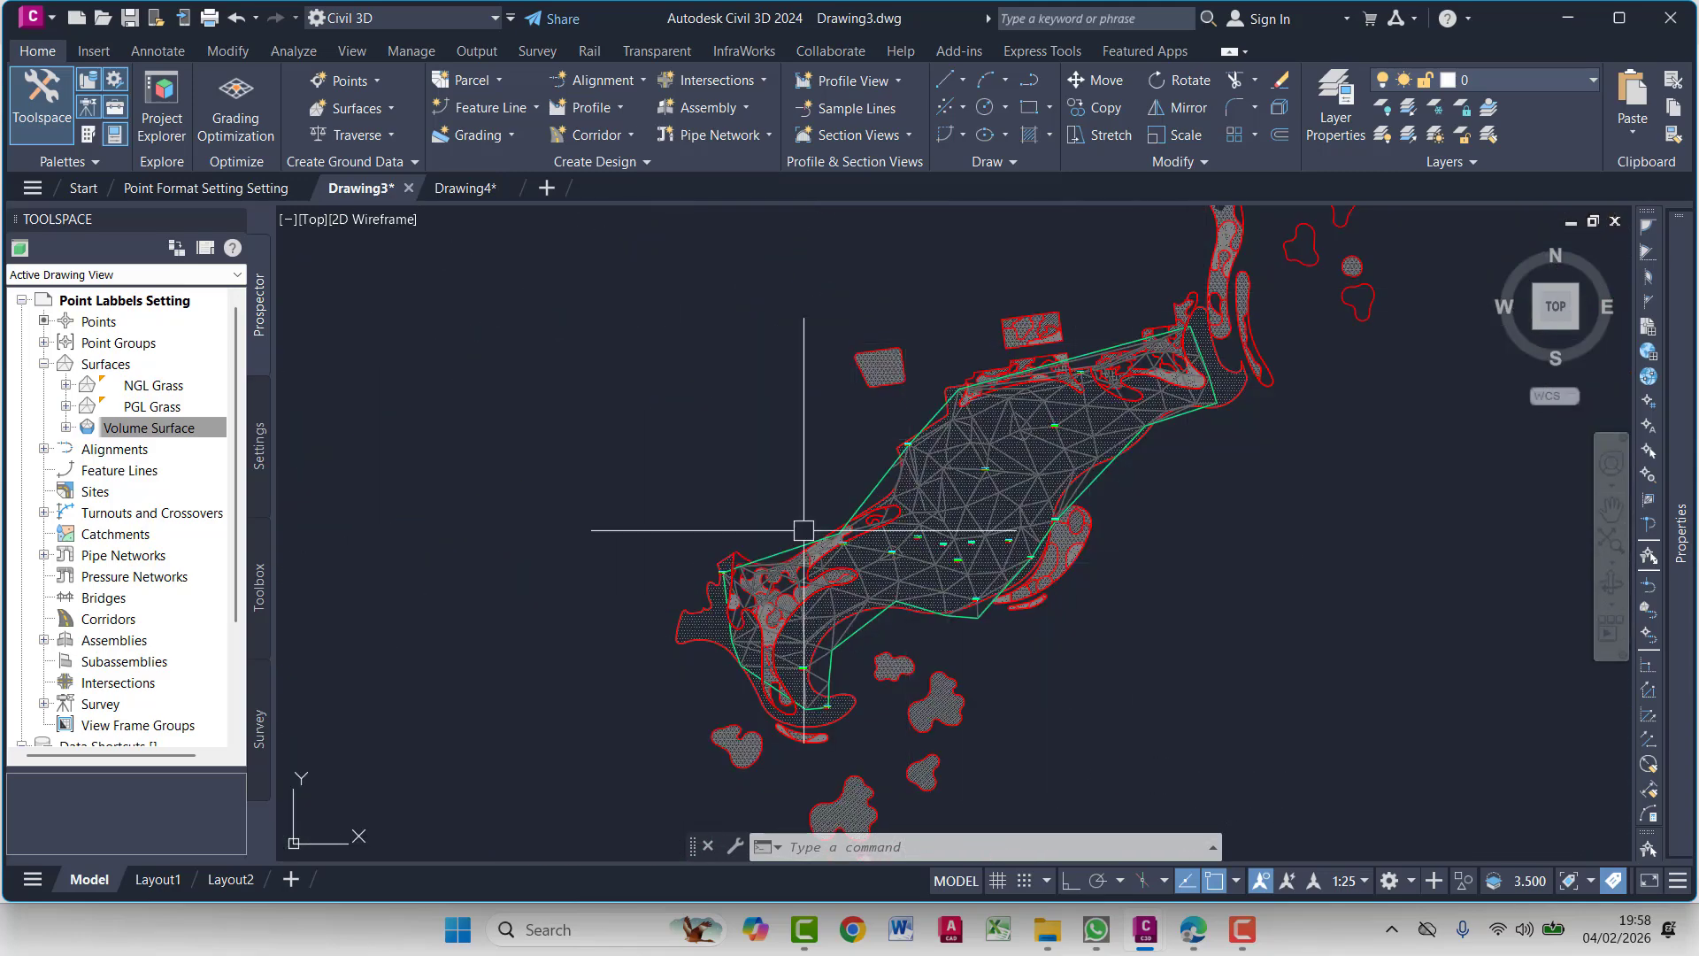
{"action": "scroll", "coordinate": [982, 522], "scroll_direction": "up", "scroll_amount": 6}
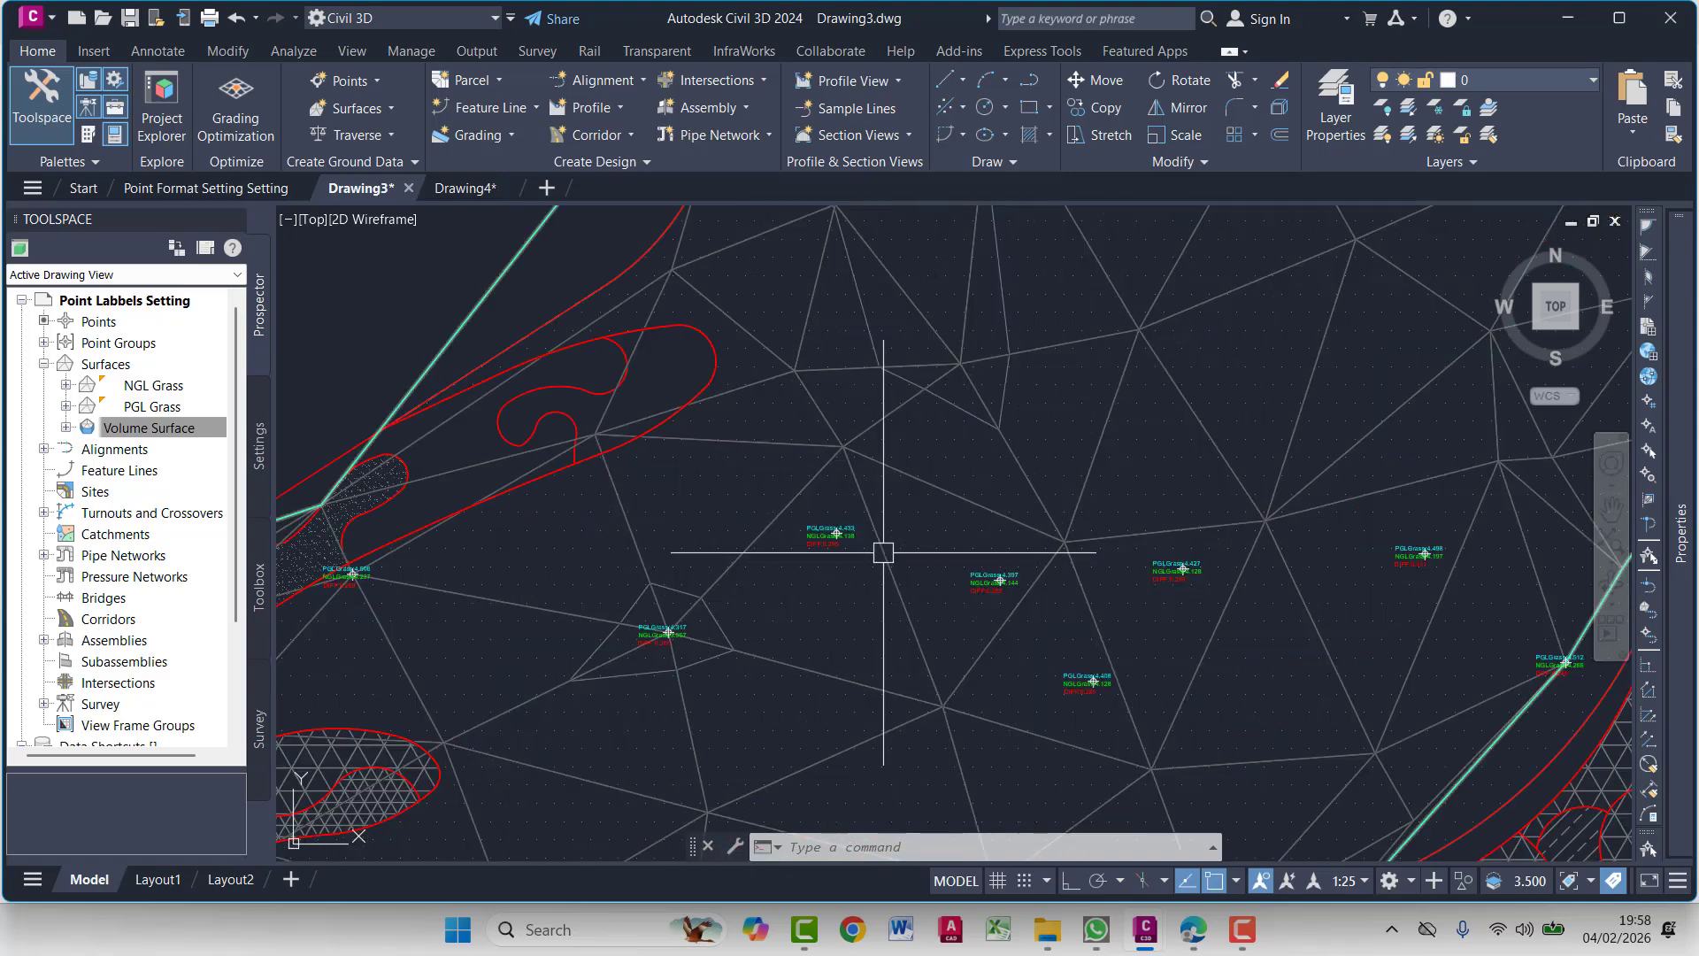
{"action": "scroll", "coordinate": [883, 552], "scroll_direction": "up", "scroll_amount": 8}
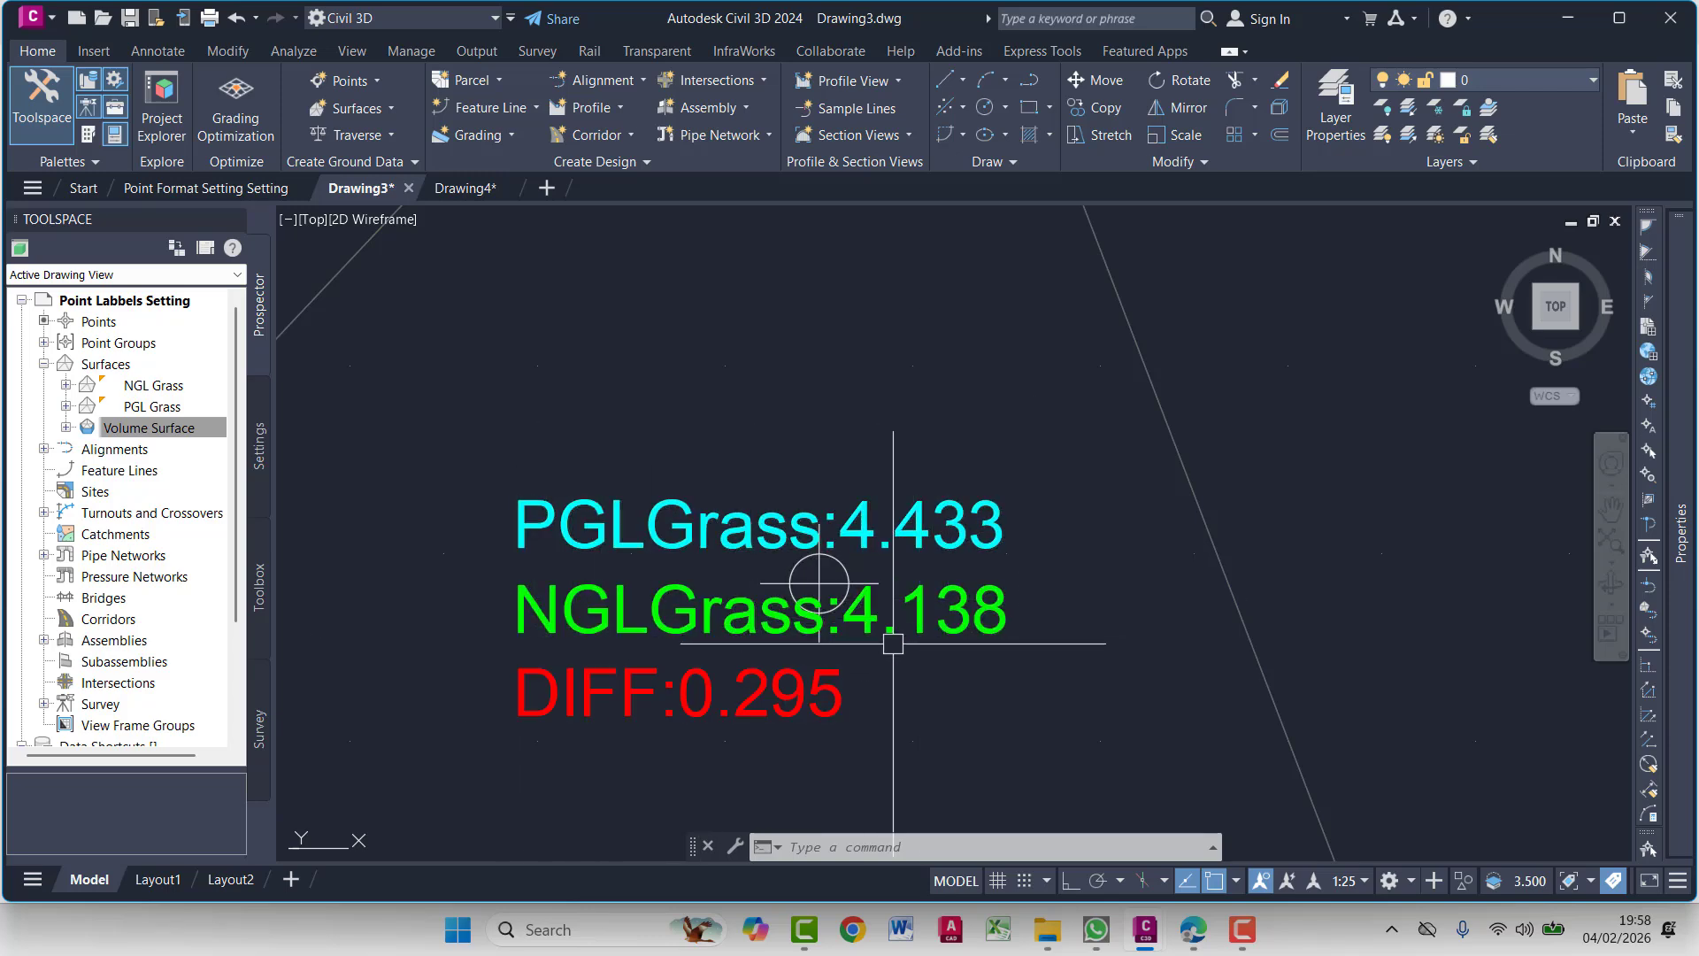
{"action": "scroll", "coordinate": [903, 648], "scroll_direction": "up", "scroll_amount": 2}
{"action": "scroll", "coordinate": [919, 653], "scroll_direction": "down", "scroll_amount": 2}
{"action": "middle_click_drag", "start_coordinate": [861, 674], "coordinate": [871, 612]}
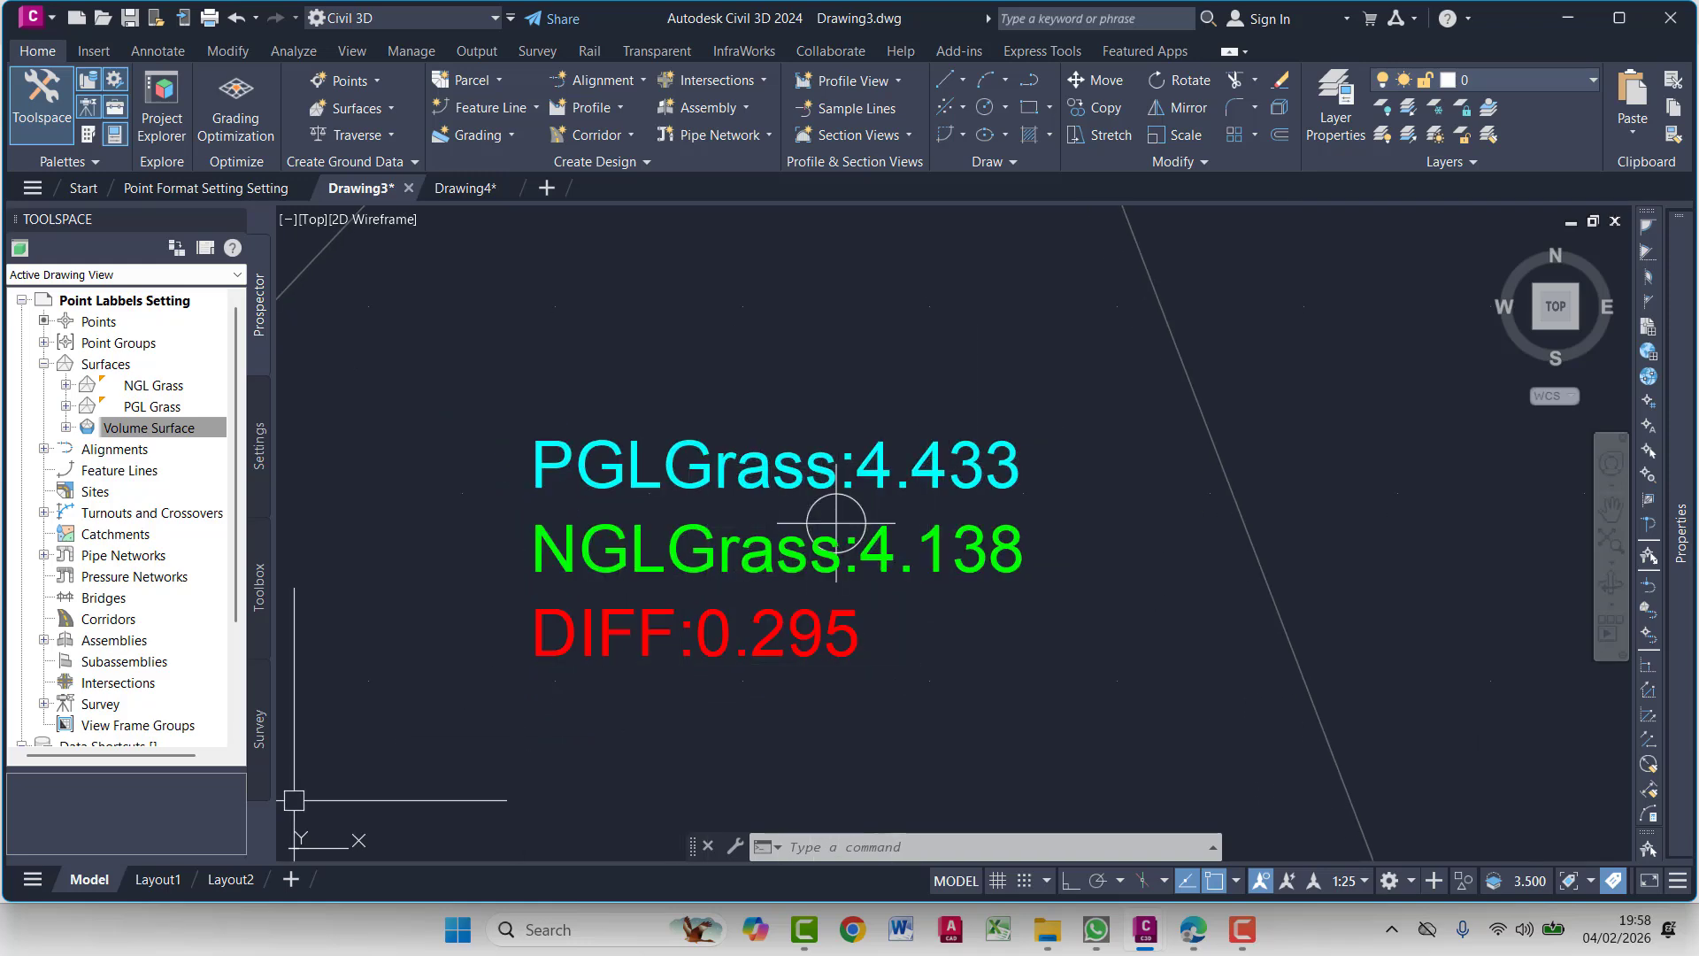
{"action": "key", "text": "XF86Calculator"}
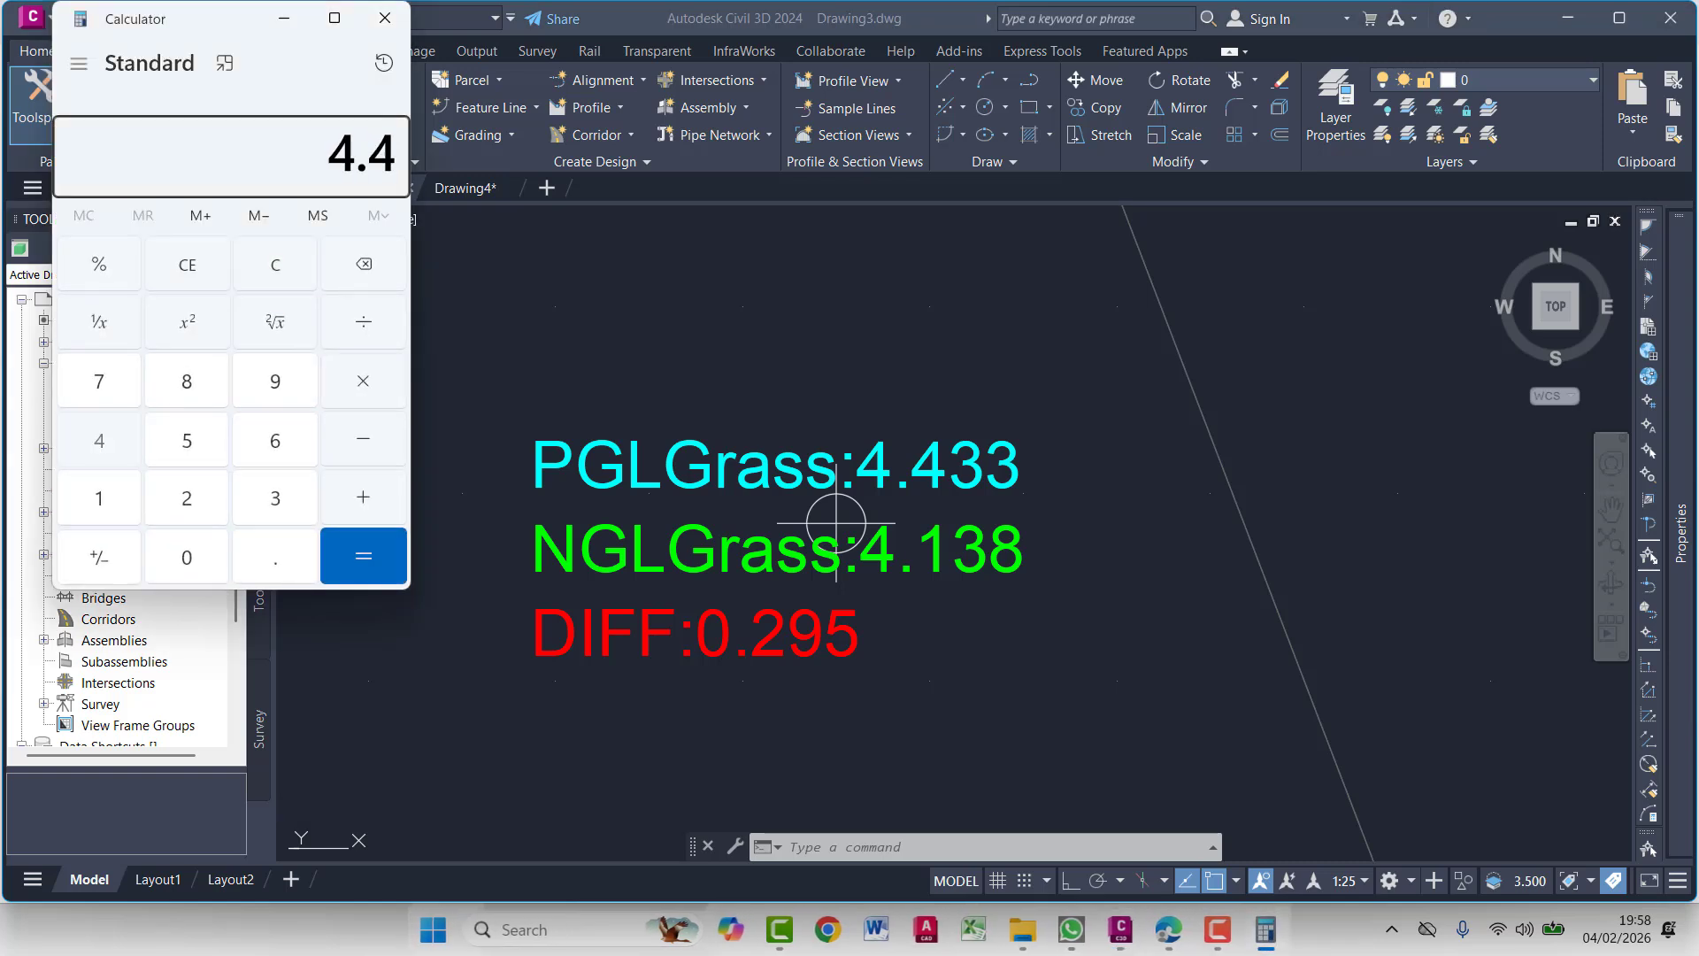
{"action": "type", "text": "4.433 -"}
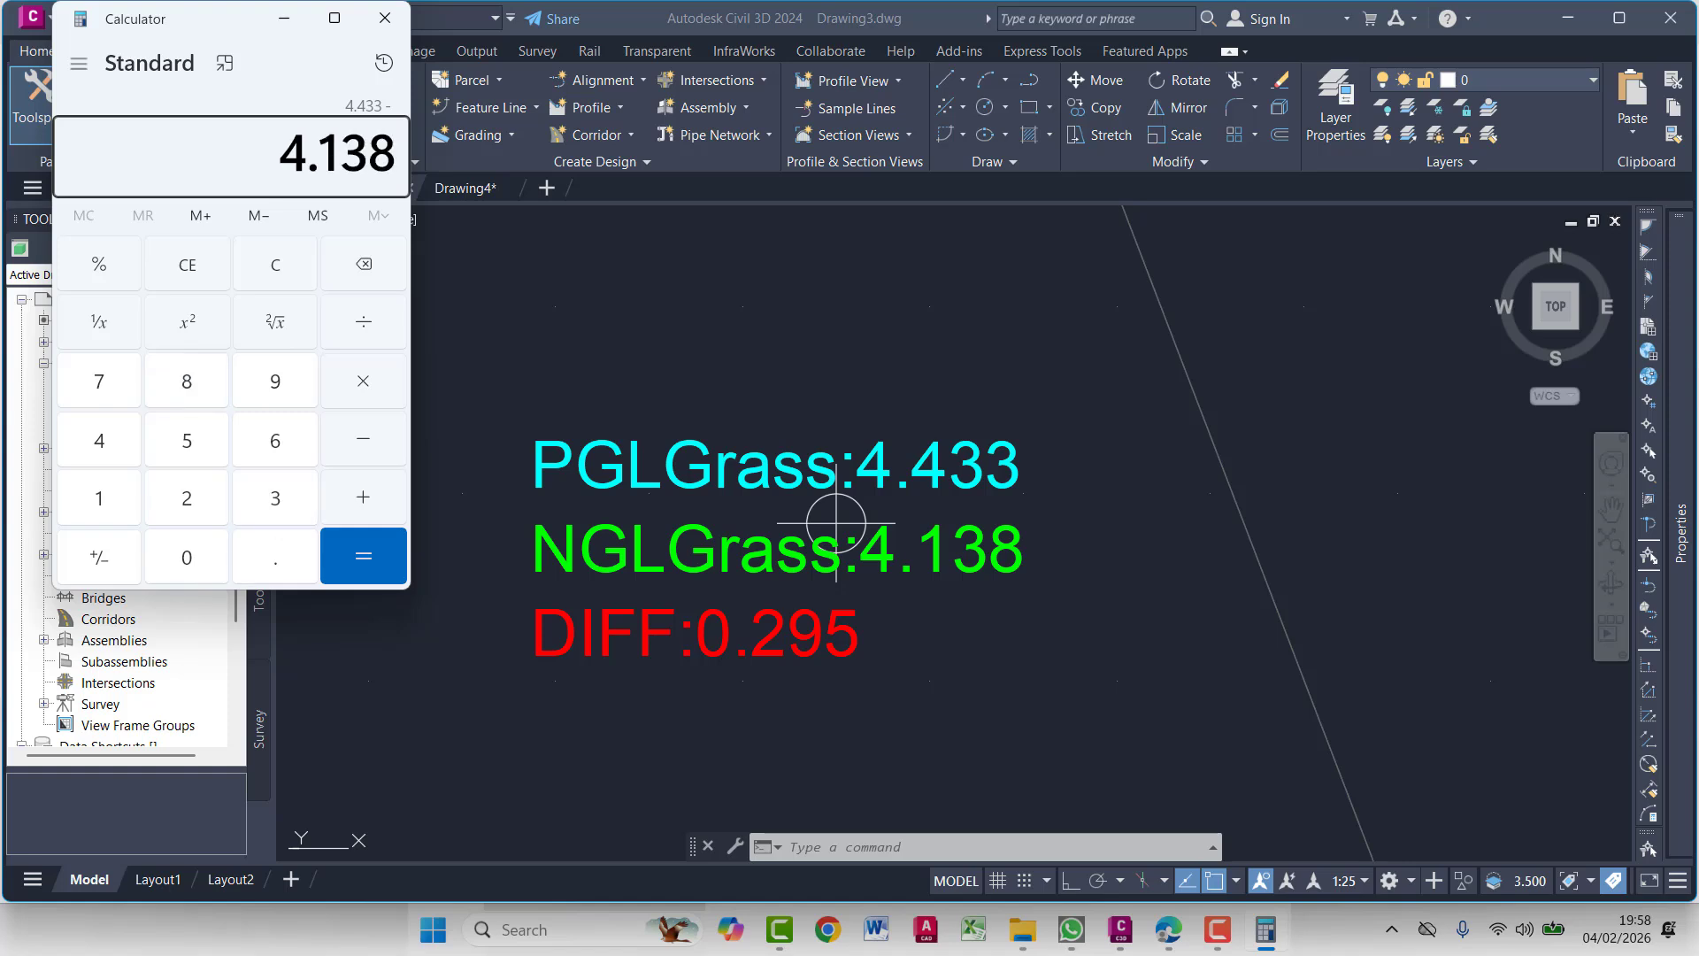
{"action": "key", "text": "Return"}
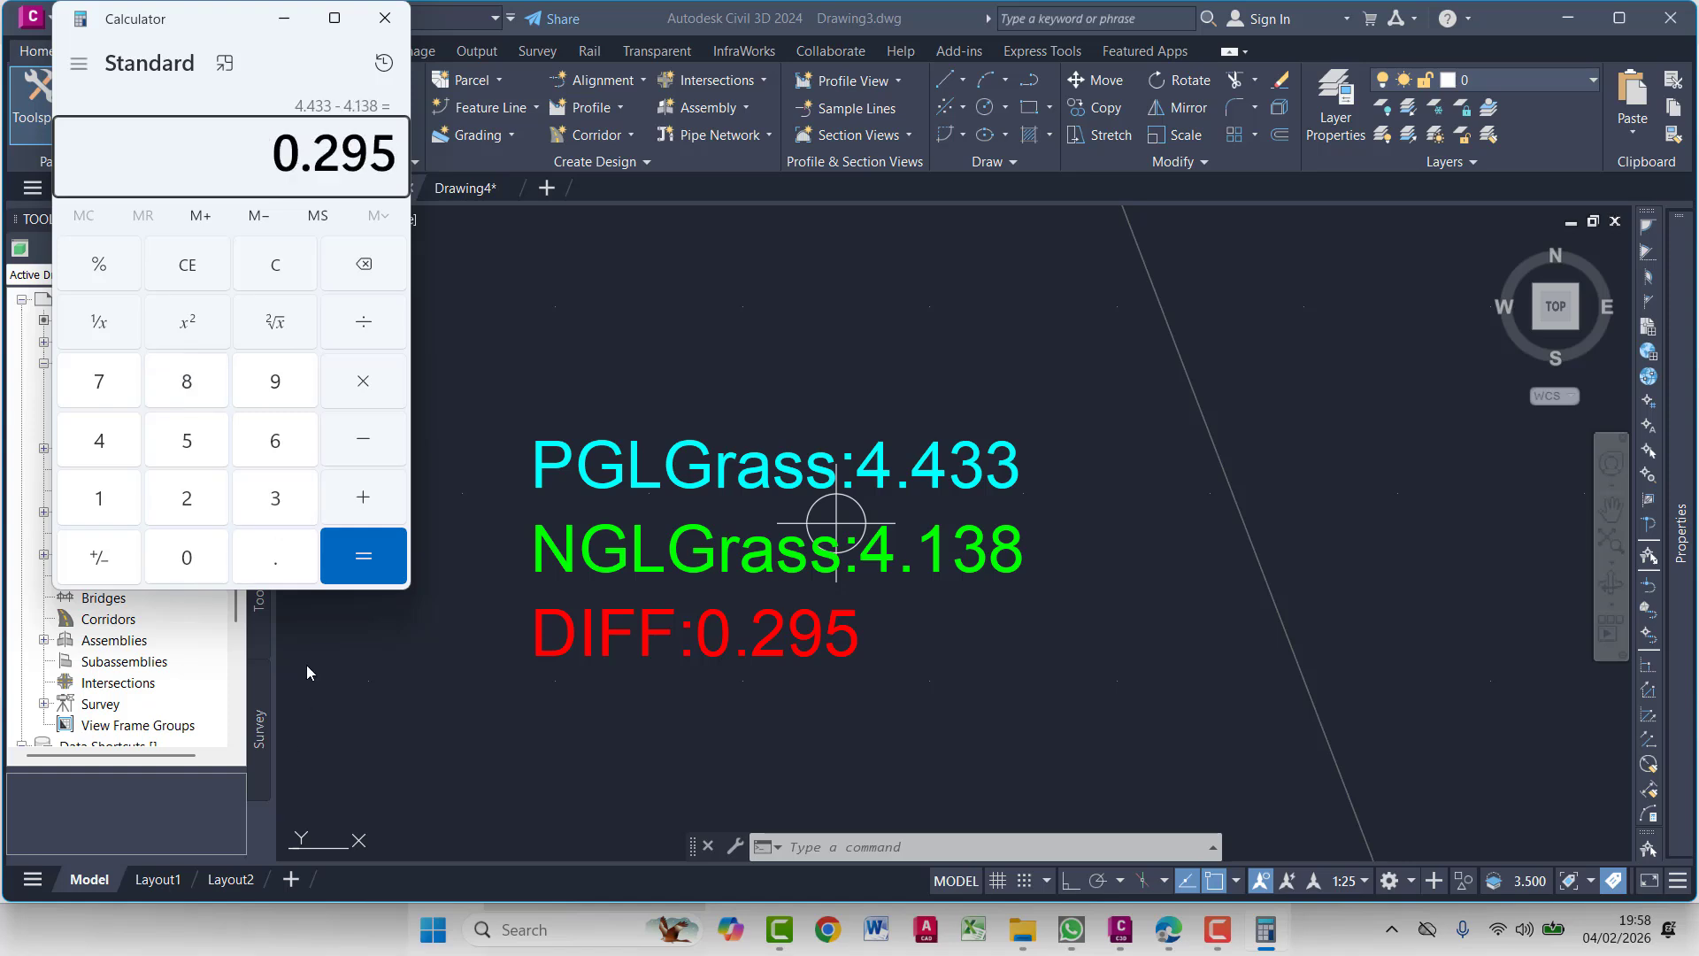
{"action": "left_click", "coordinate": [395, 31]}
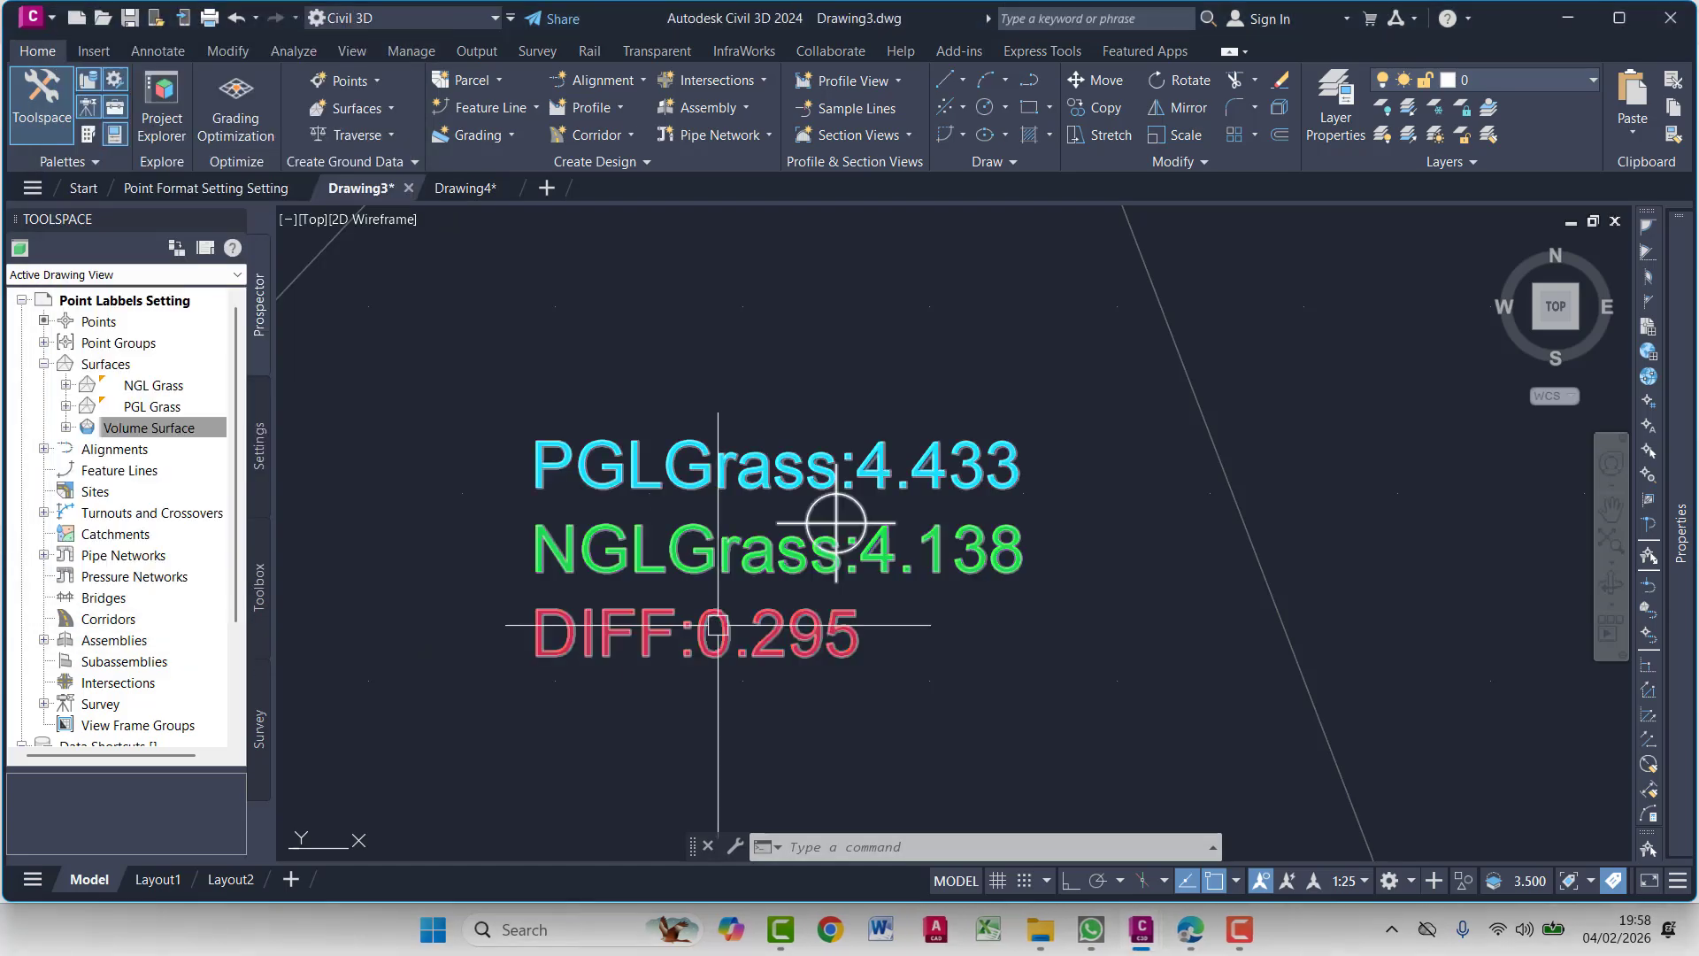
Examine the elevation labels spread across the grass surface, including those near its southern end
{"action": "scroll", "coordinate": [744, 531], "scroll_direction": "down", "scroll_amount": 6}
{"action": "scroll", "coordinate": [985, 610], "scroll_direction": "up", "scroll_amount": 6}
{"action": "scroll", "coordinate": [985, 614], "scroll_direction": "down", "scroll_amount": 10}
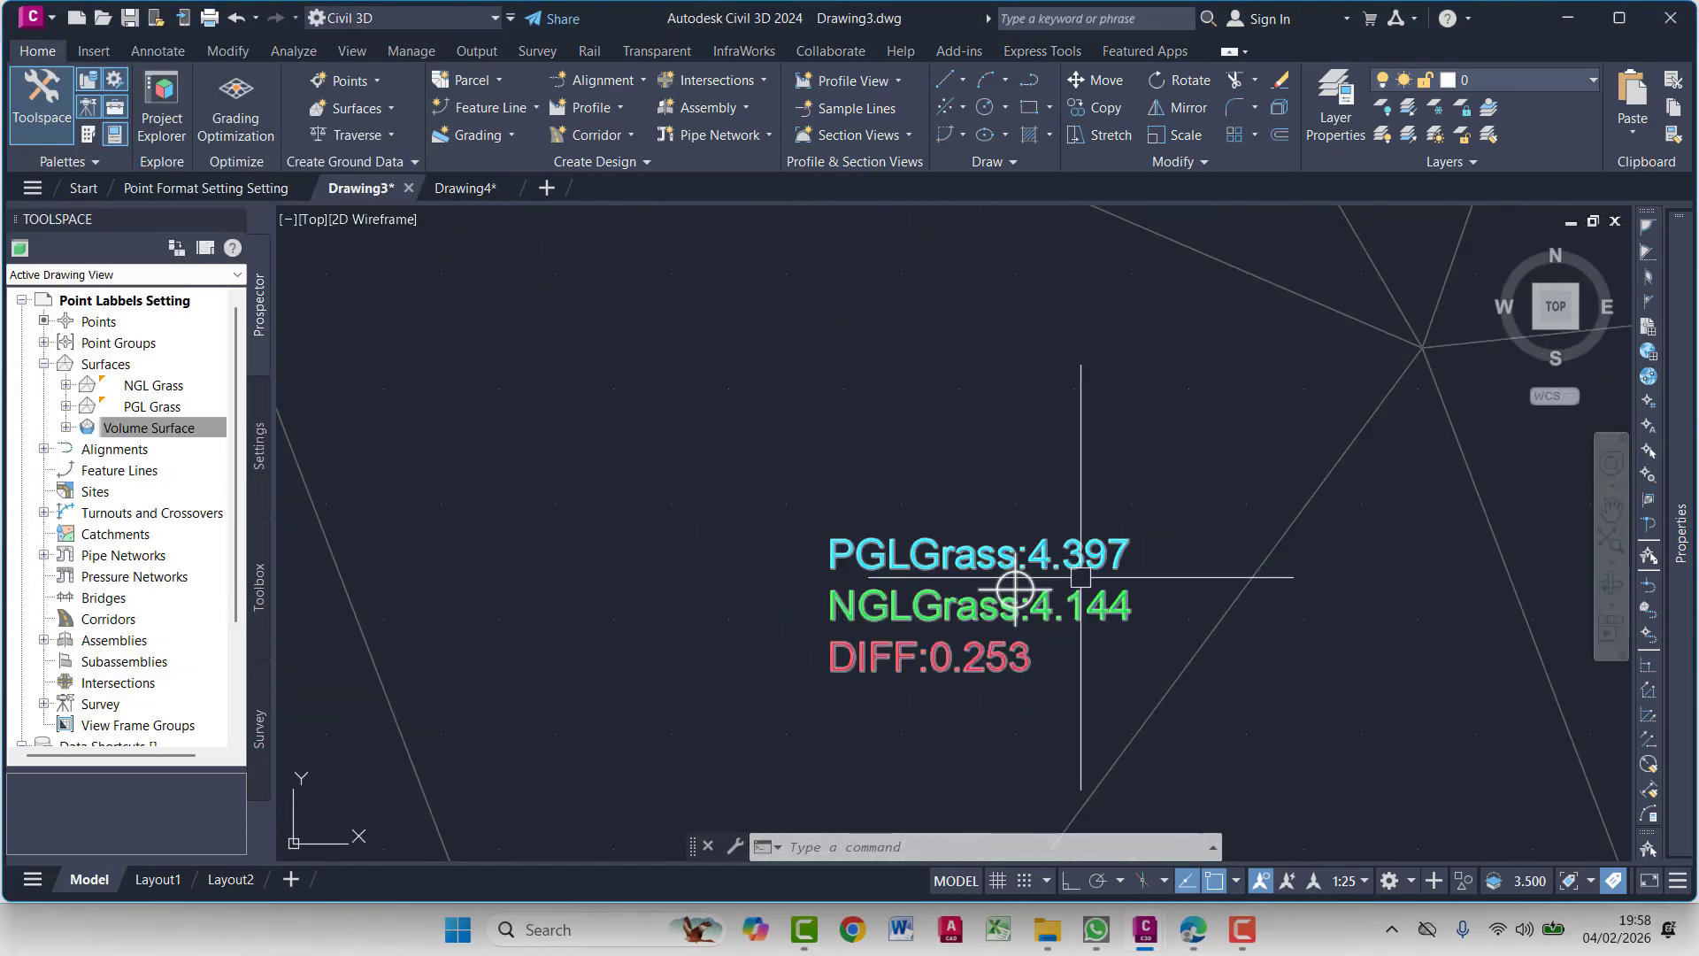
{"action": "scroll", "coordinate": [983, 540], "scroll_direction": "down", "scroll_amount": 3}
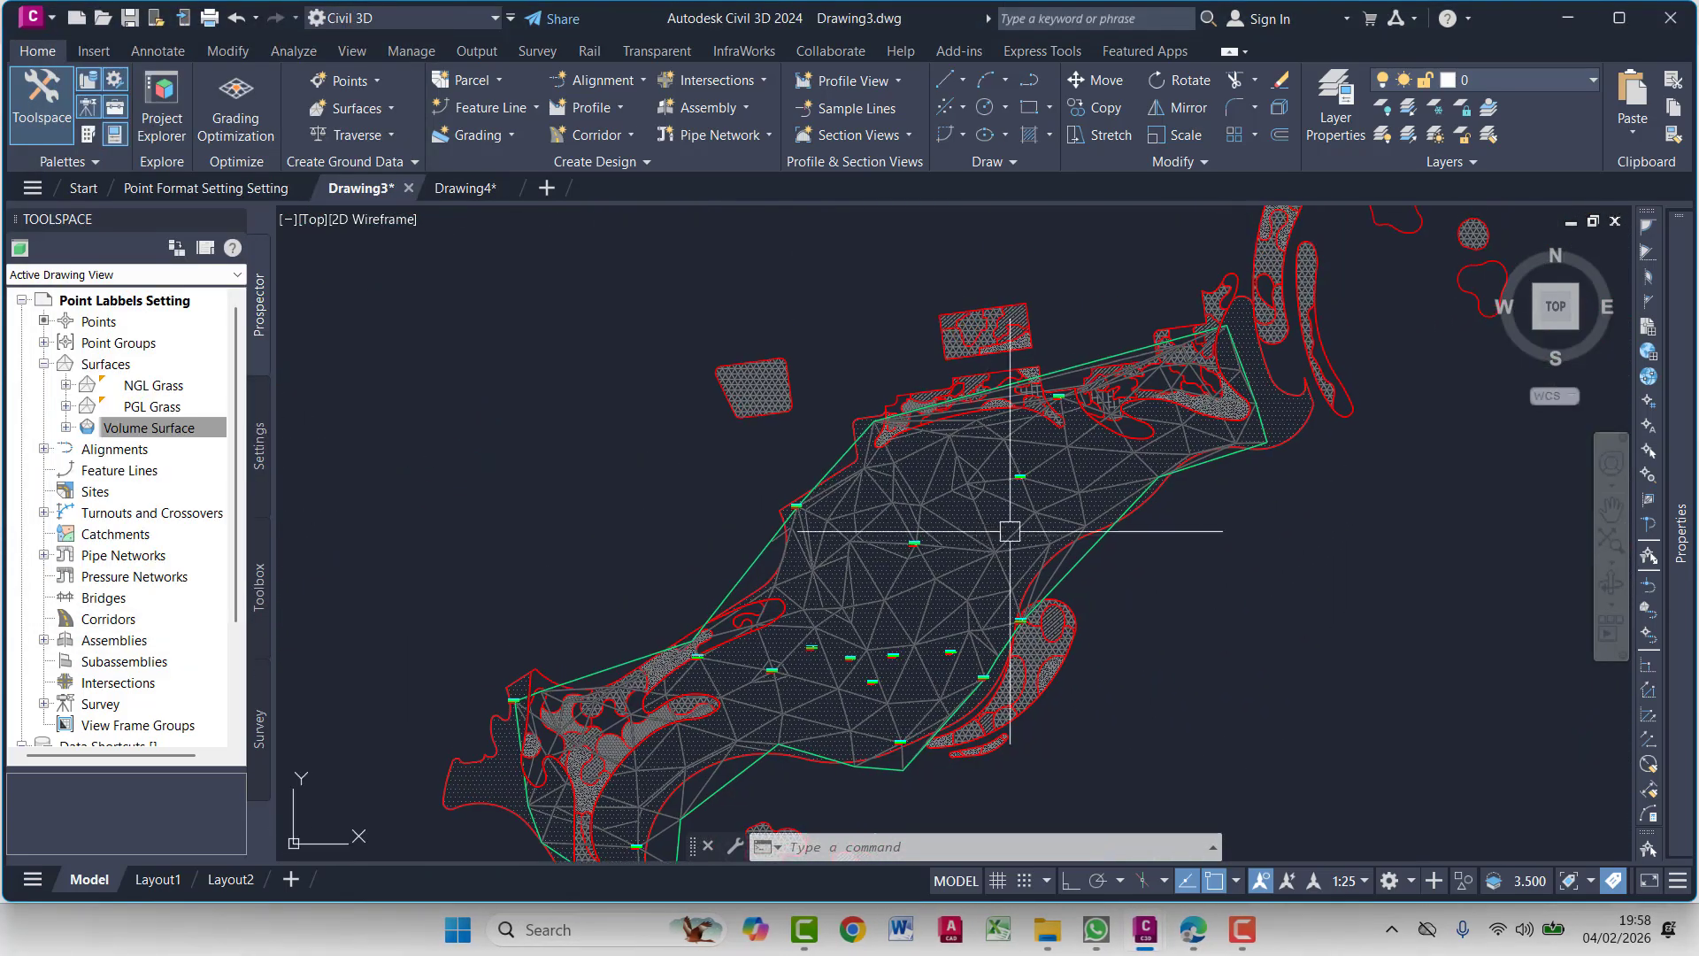
{"action": "scroll", "coordinate": [1156, 383], "scroll_direction": "up", "scroll_amount": 6}
{"action": "scroll", "coordinate": [1009, 493], "scroll_direction": "down", "scroll_amount": 6}
{"action": "scroll", "coordinate": [1084, 485], "scroll_direction": "up", "scroll_amount": 2}
{"action": "scroll", "coordinate": [1085, 486], "scroll_direction": "down", "scroll_amount": 5}
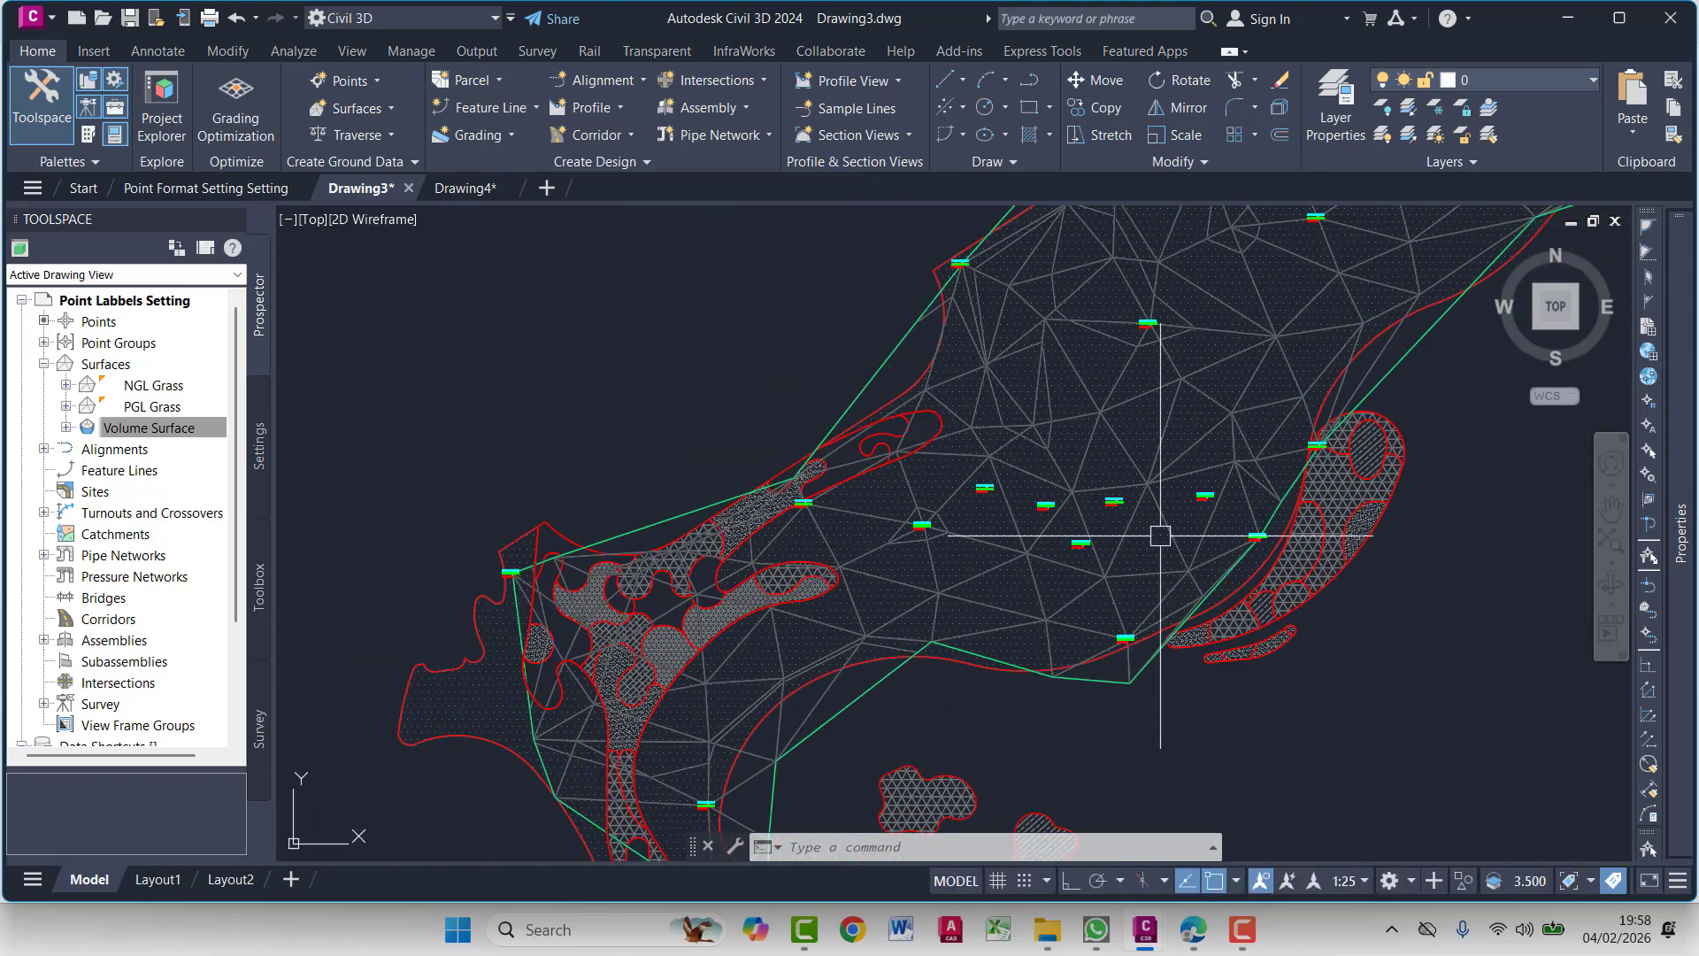
{"action": "scroll", "coordinate": [972, 619], "scroll_direction": "up", "scroll_amount": 2}
{"action": "scroll", "coordinate": [972, 619], "scroll_direction": "up", "scroll_amount": 10}
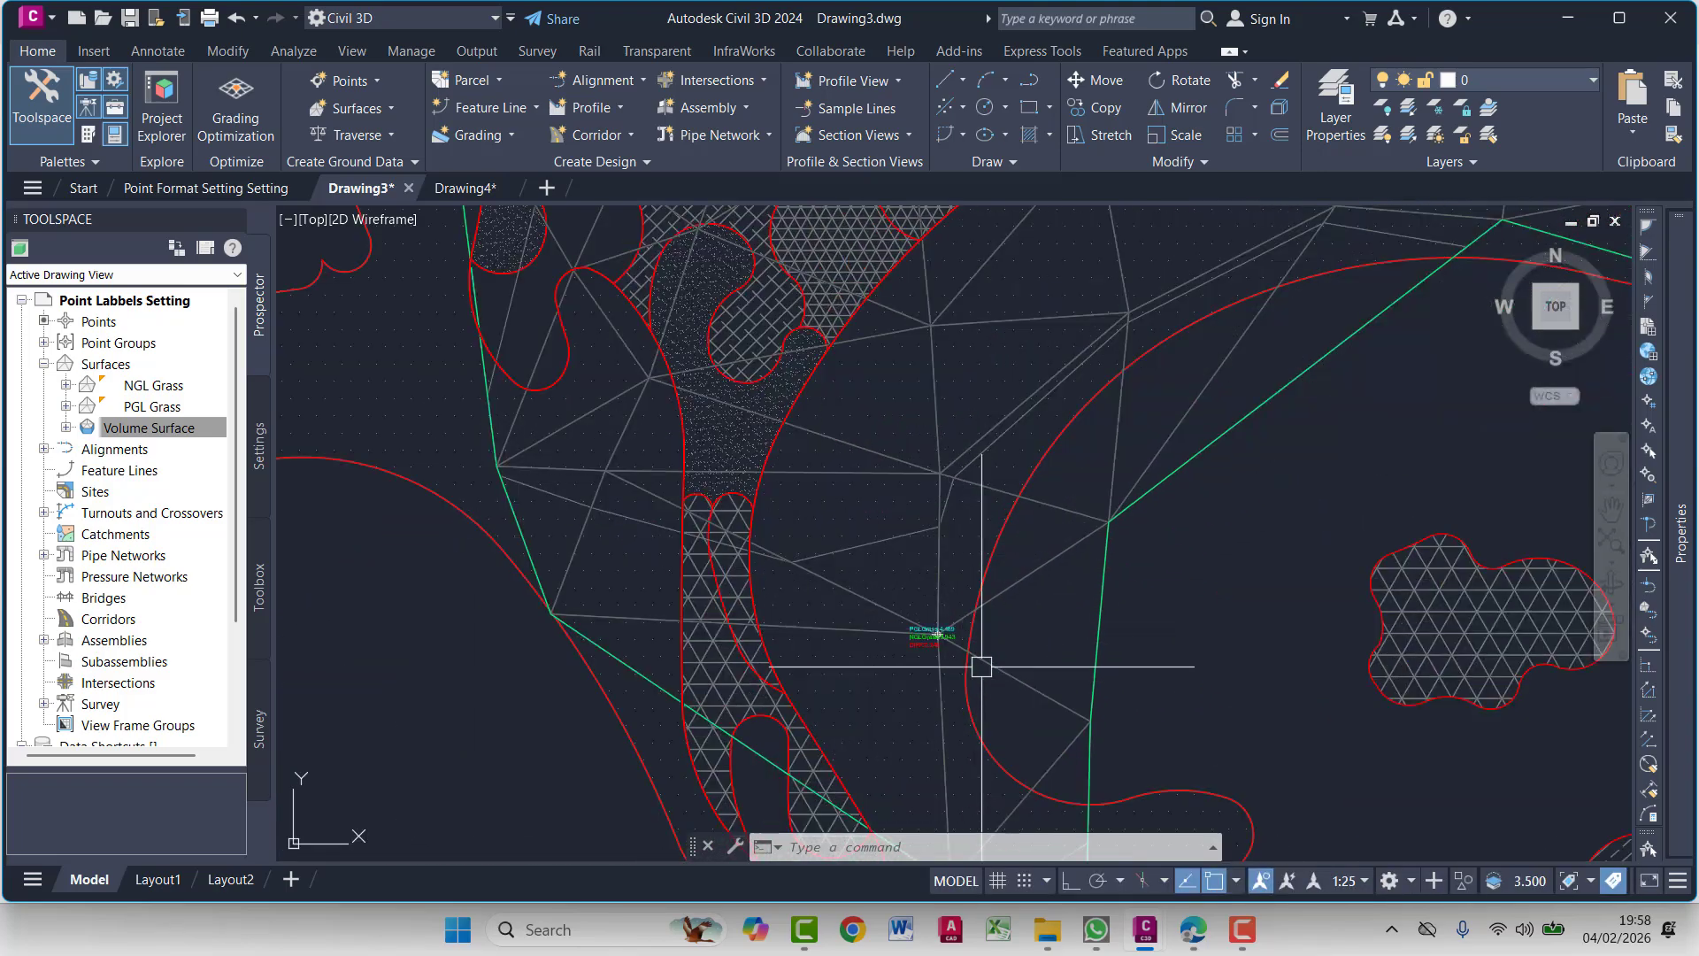
{"action": "scroll", "coordinate": [718, 511], "scroll_direction": "down", "scroll_amount": 8}
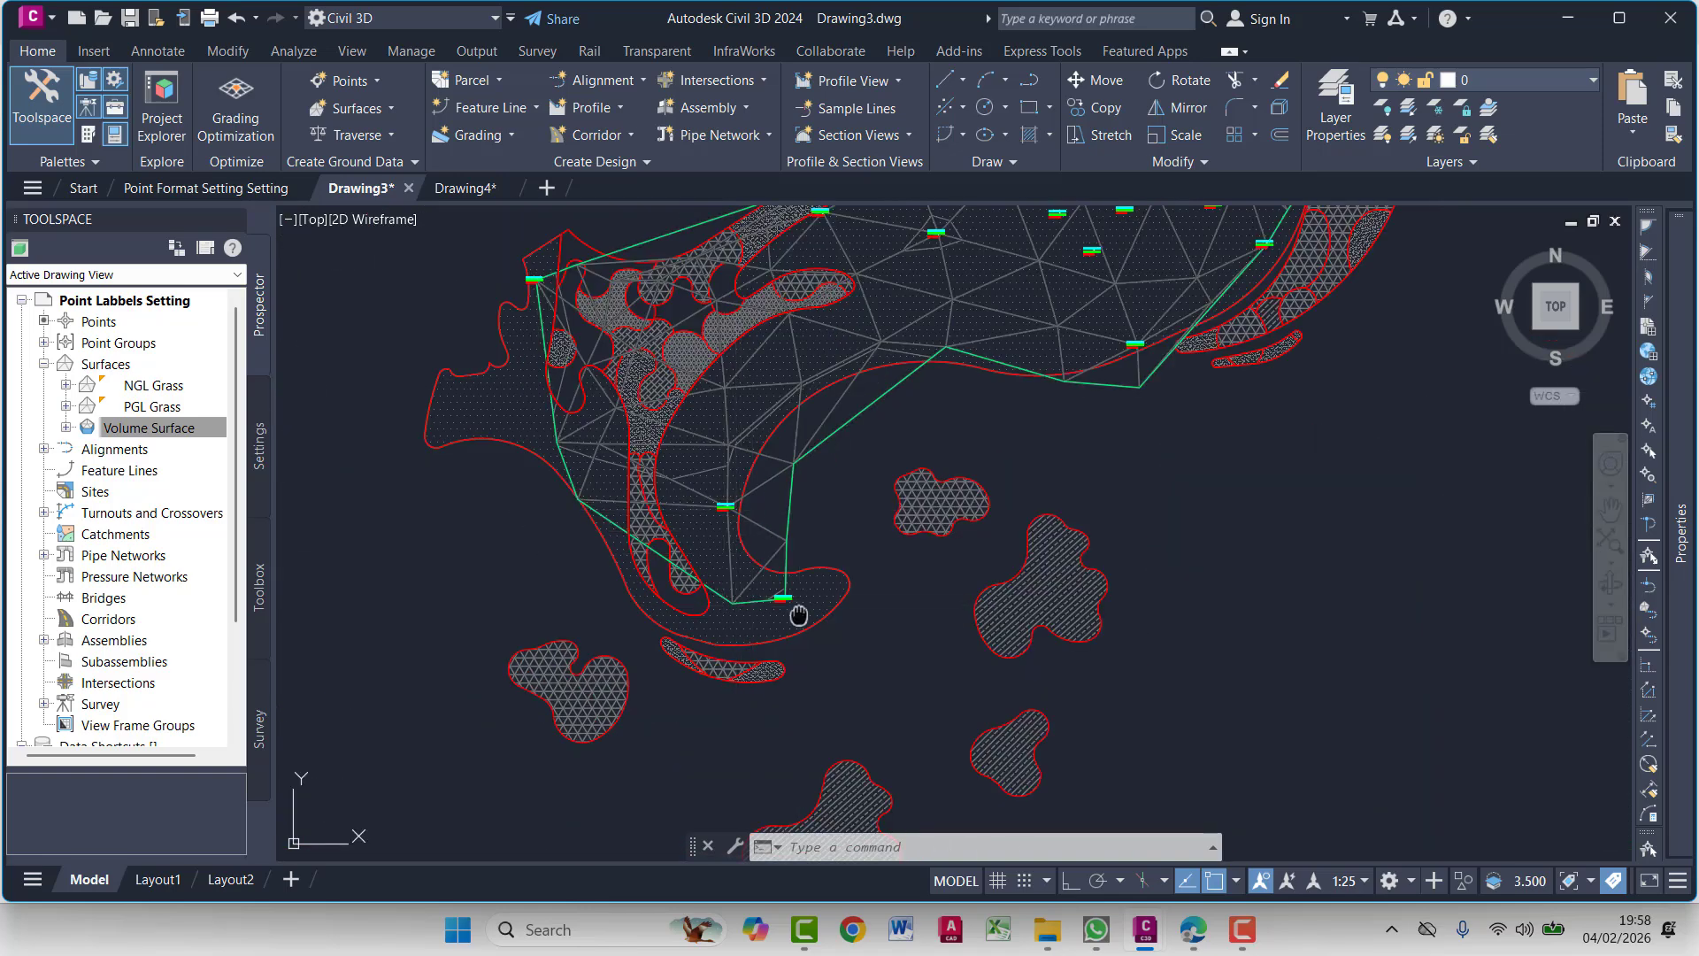
{"action": "middle_click_drag", "start_coordinate": [791, 597], "coordinate": [729, 768]}
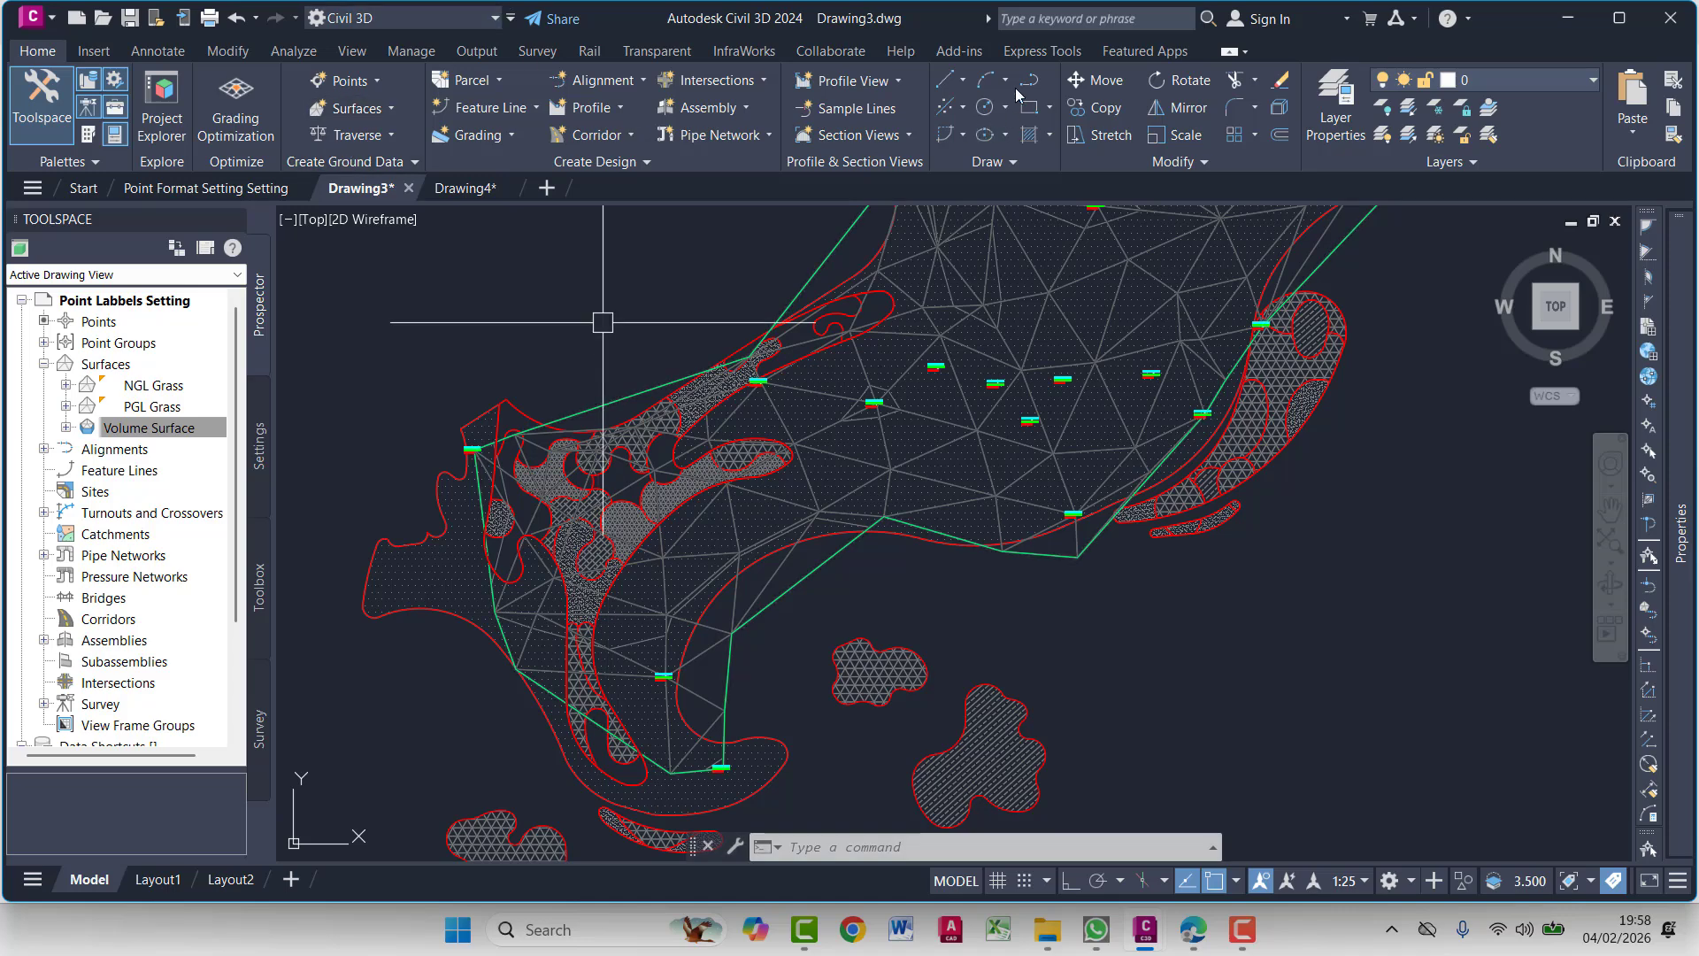
Draw one straight, gently rising line in the empty area southeast of the surface
{"action": "left_click", "coordinate": [963, 81]}
{"action": "left_click", "coordinate": [1037, 116]}
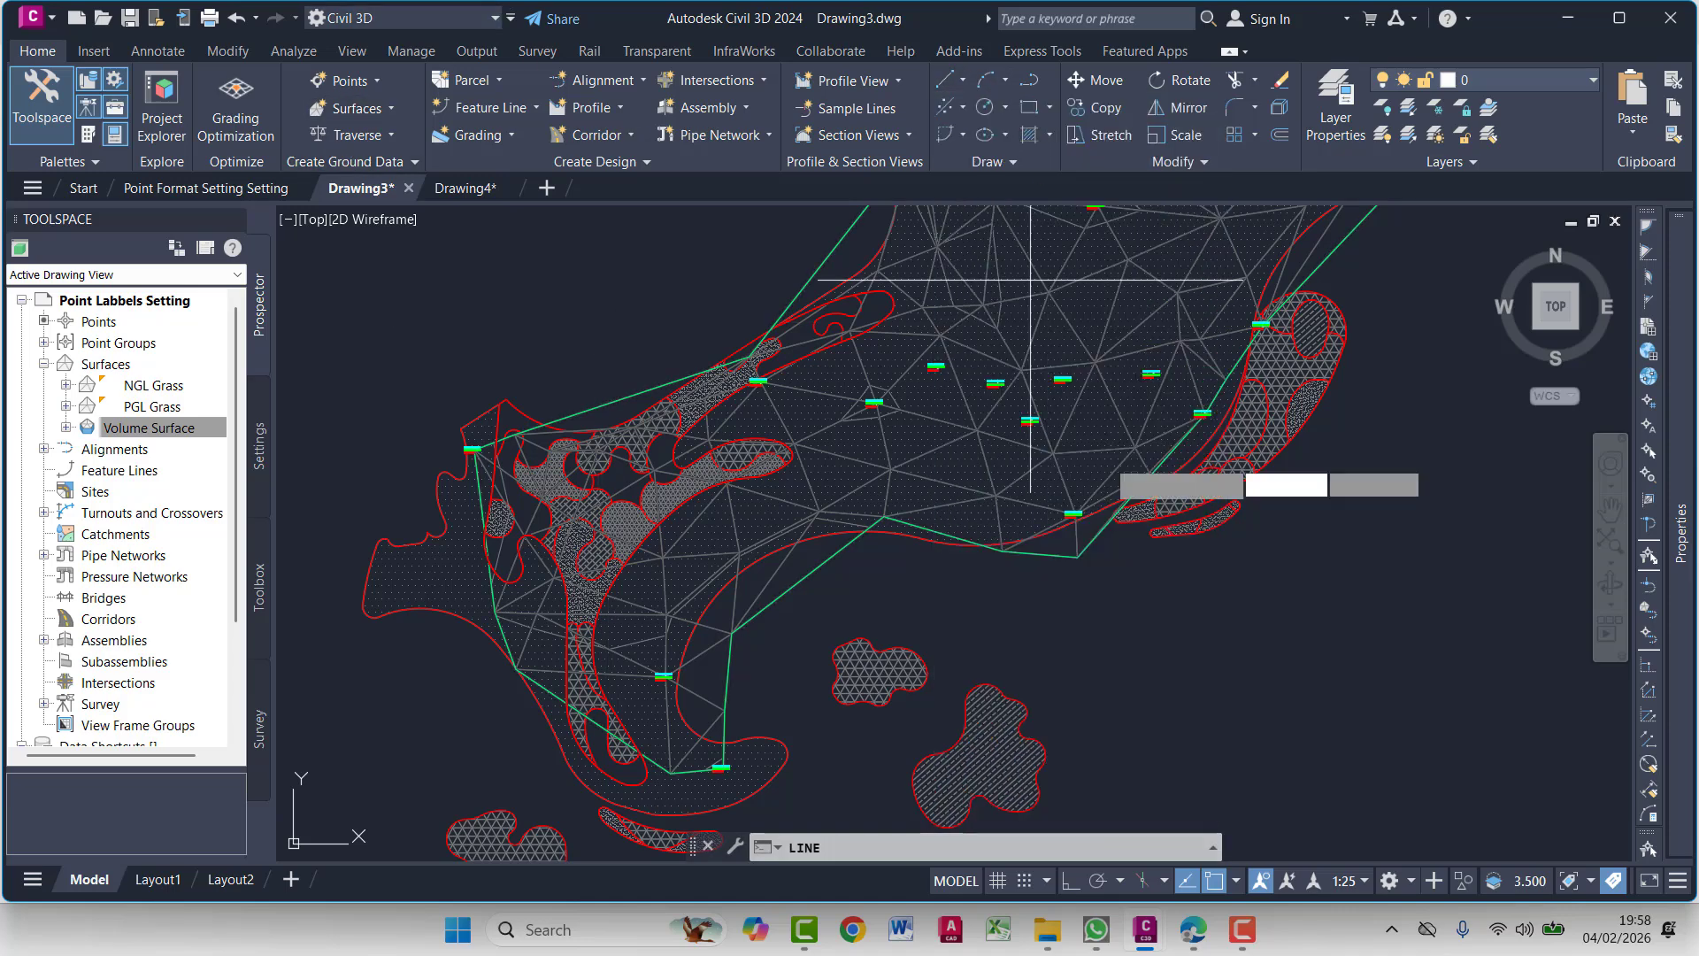
{"action": "scroll", "coordinate": [1234, 632], "scroll_direction": "down", "scroll_amount": 2}
{"action": "middle_click_drag", "start_coordinate": [1161, 614], "coordinate": [590, 345]}
{"action": "left_click", "coordinate": [807, 457]}
{"action": "left_click", "coordinate": [1335, 354]}
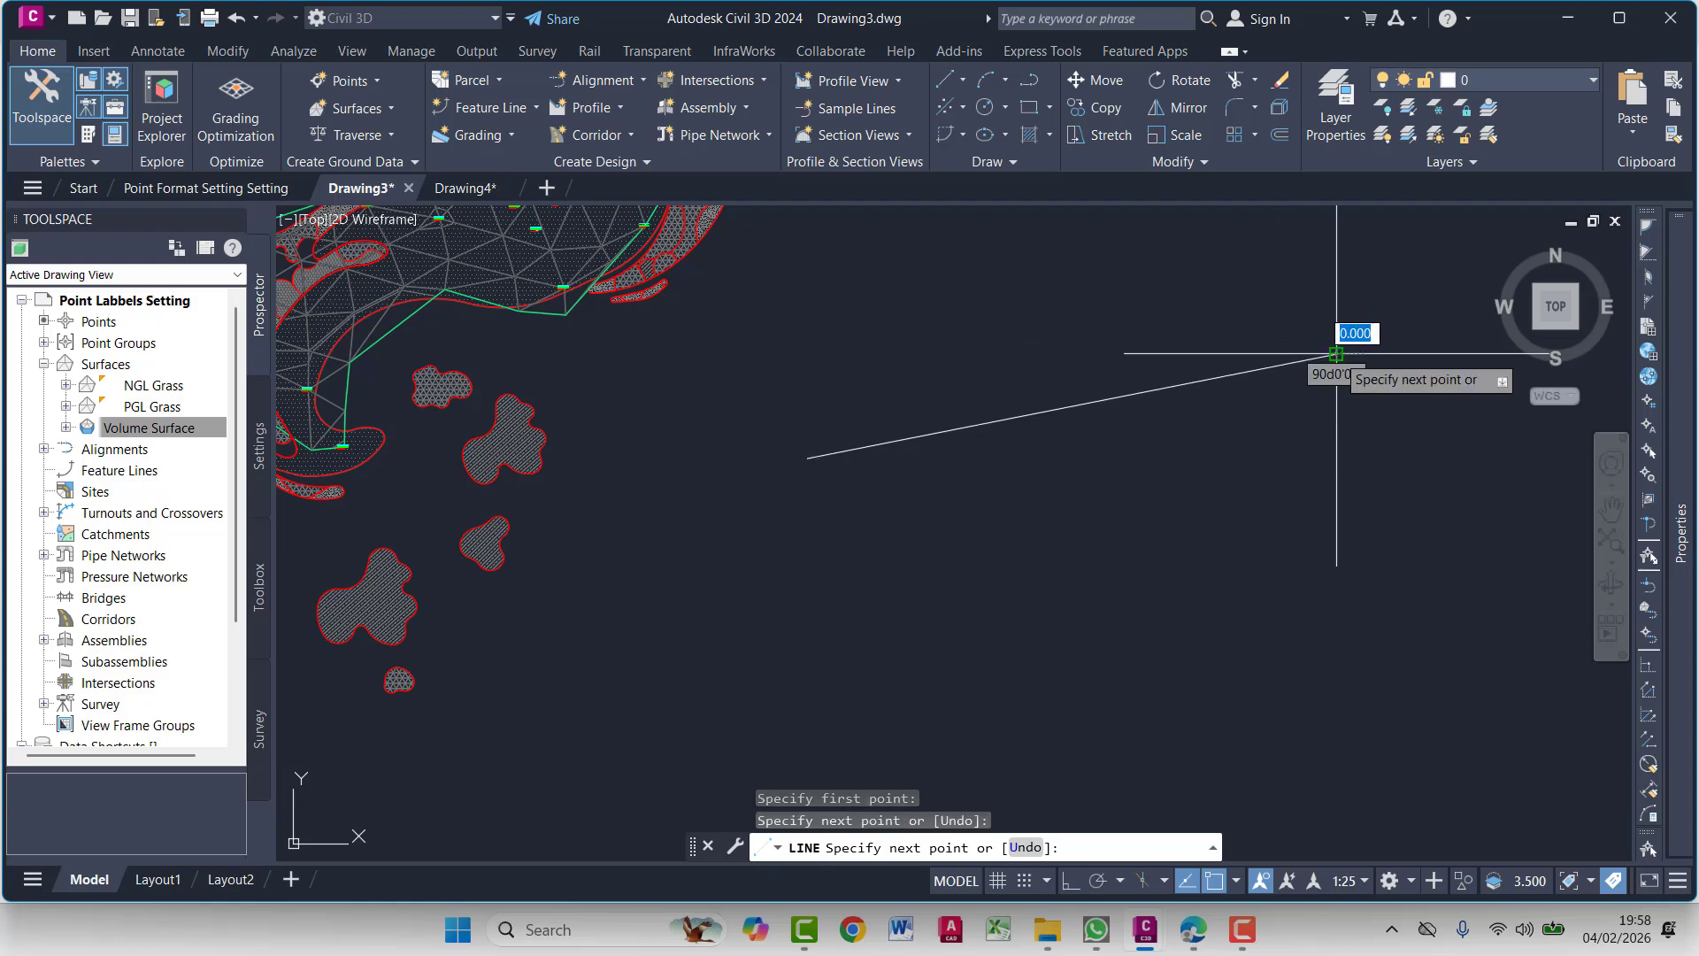
{"action": "key", "text": "Escape"}
Draw a stepped chain of six connected line segments rising just below the straight sloping line
{"action": "key", "text": "space"}
{"action": "left_click", "coordinate": [816, 497]}
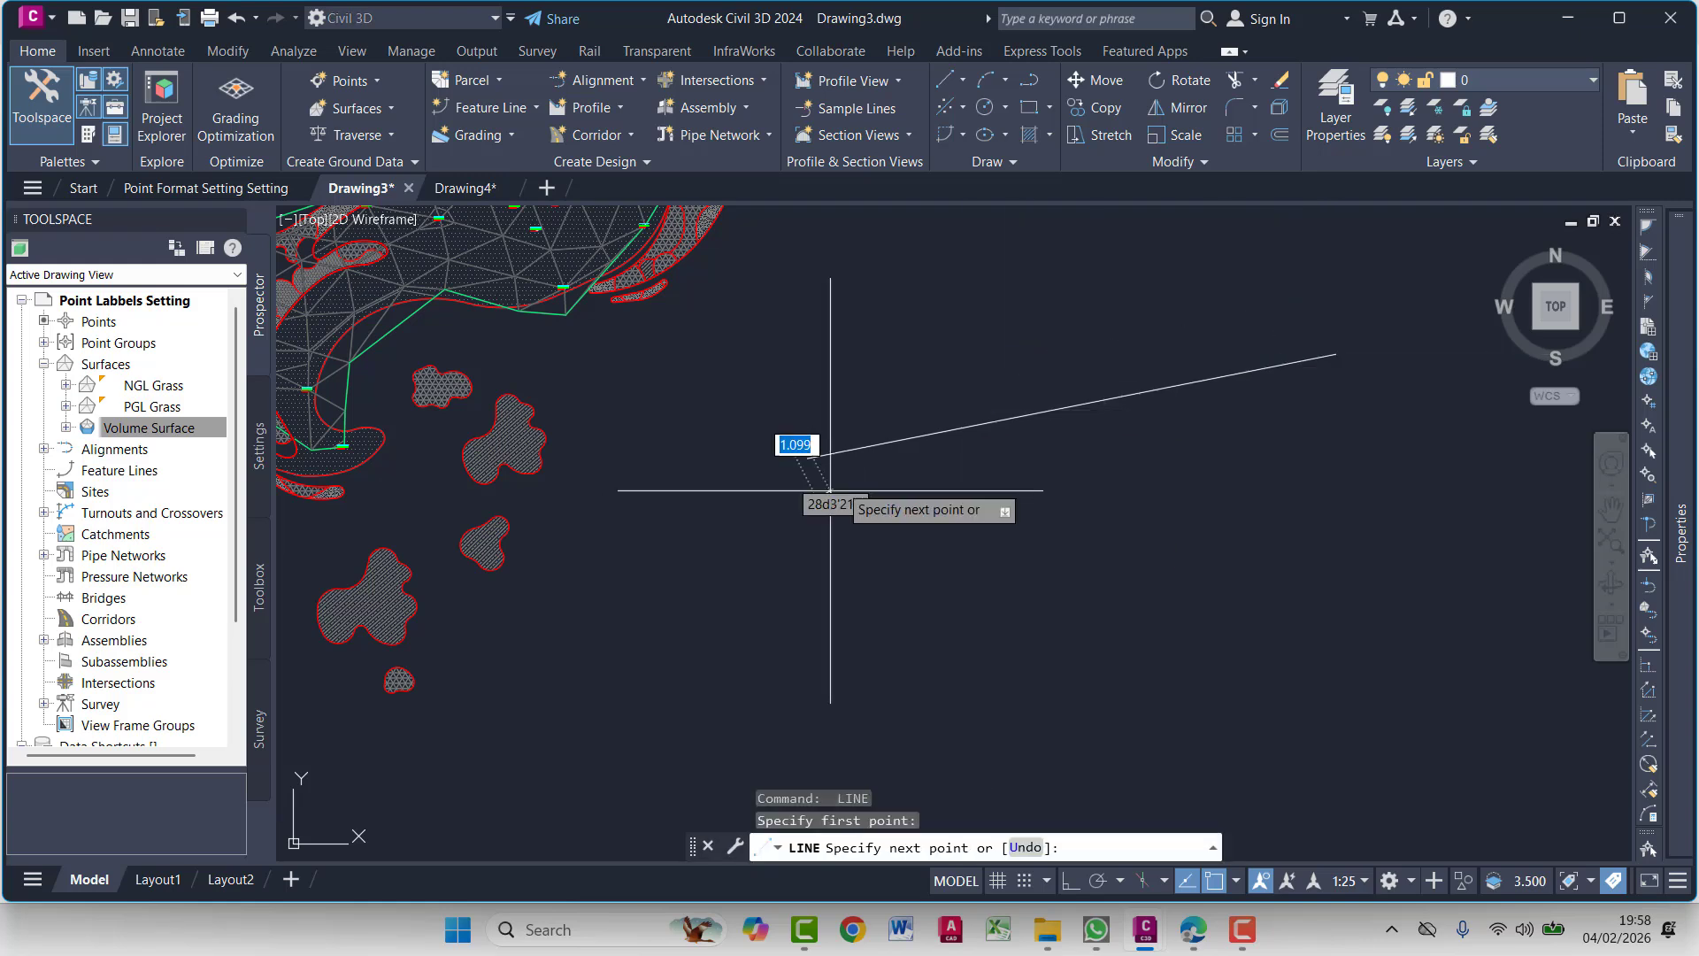
{"action": "left_click", "coordinate": [875, 467]}
{"action": "left_click", "coordinate": [1011, 466]}
{"action": "left_click", "coordinate": [1044, 425]}
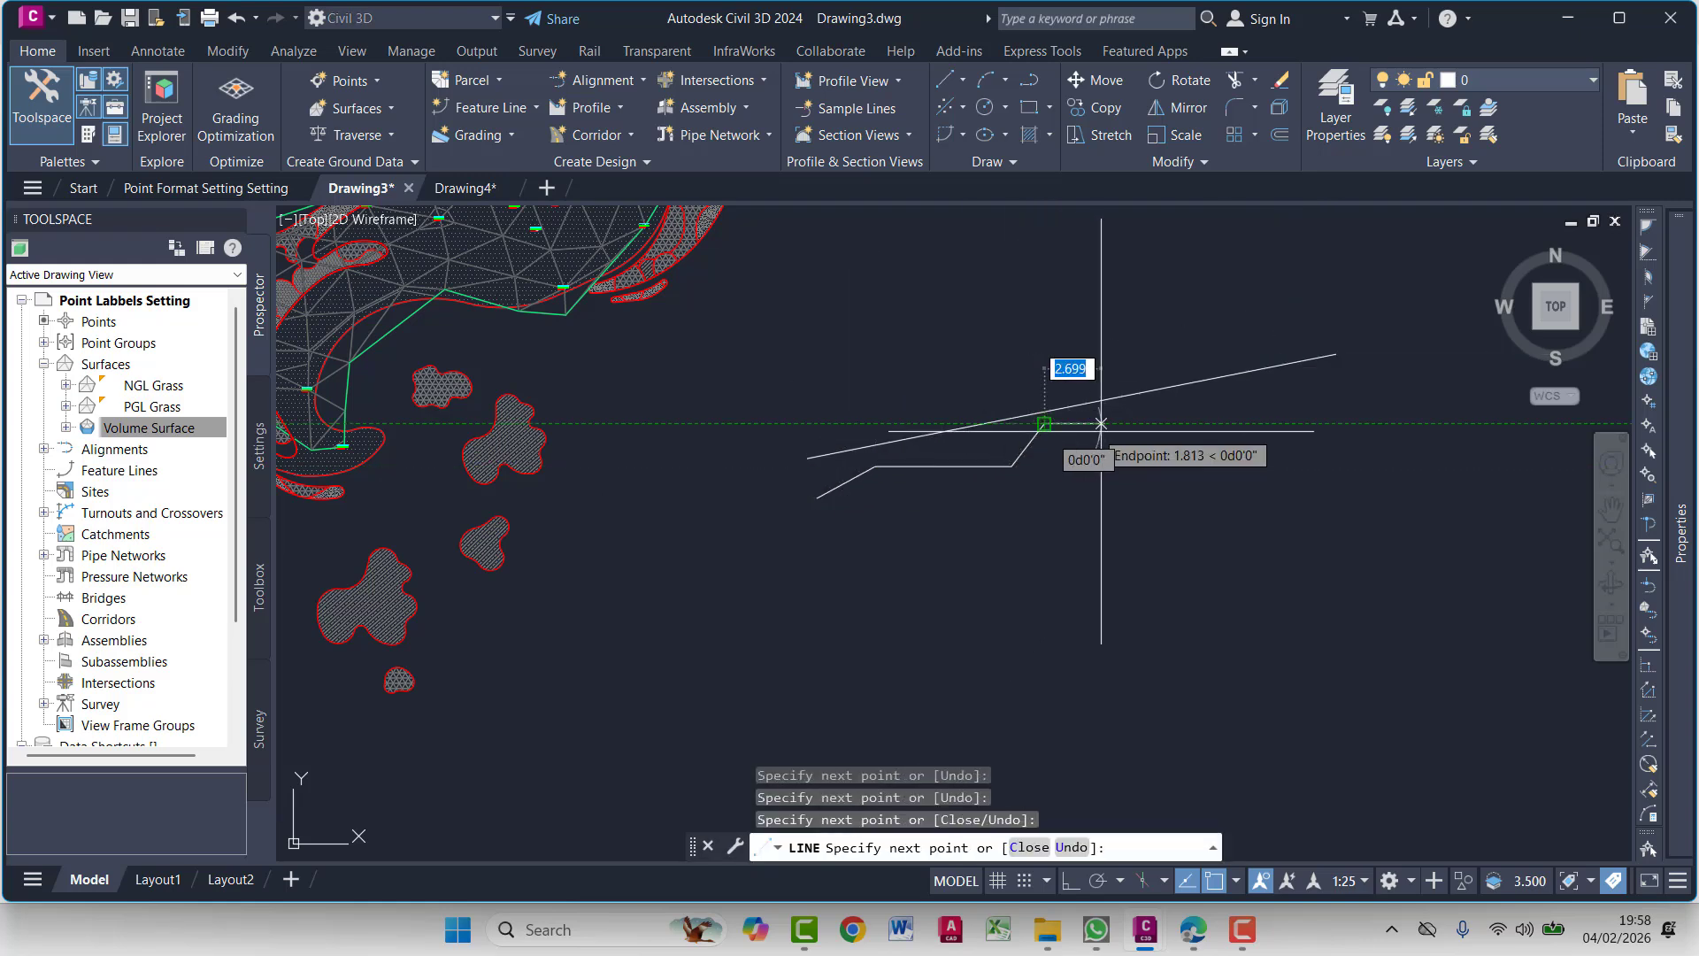
{"action": "left_click", "coordinate": [1136, 423]}
{"action": "left_click", "coordinate": [1230, 396]}
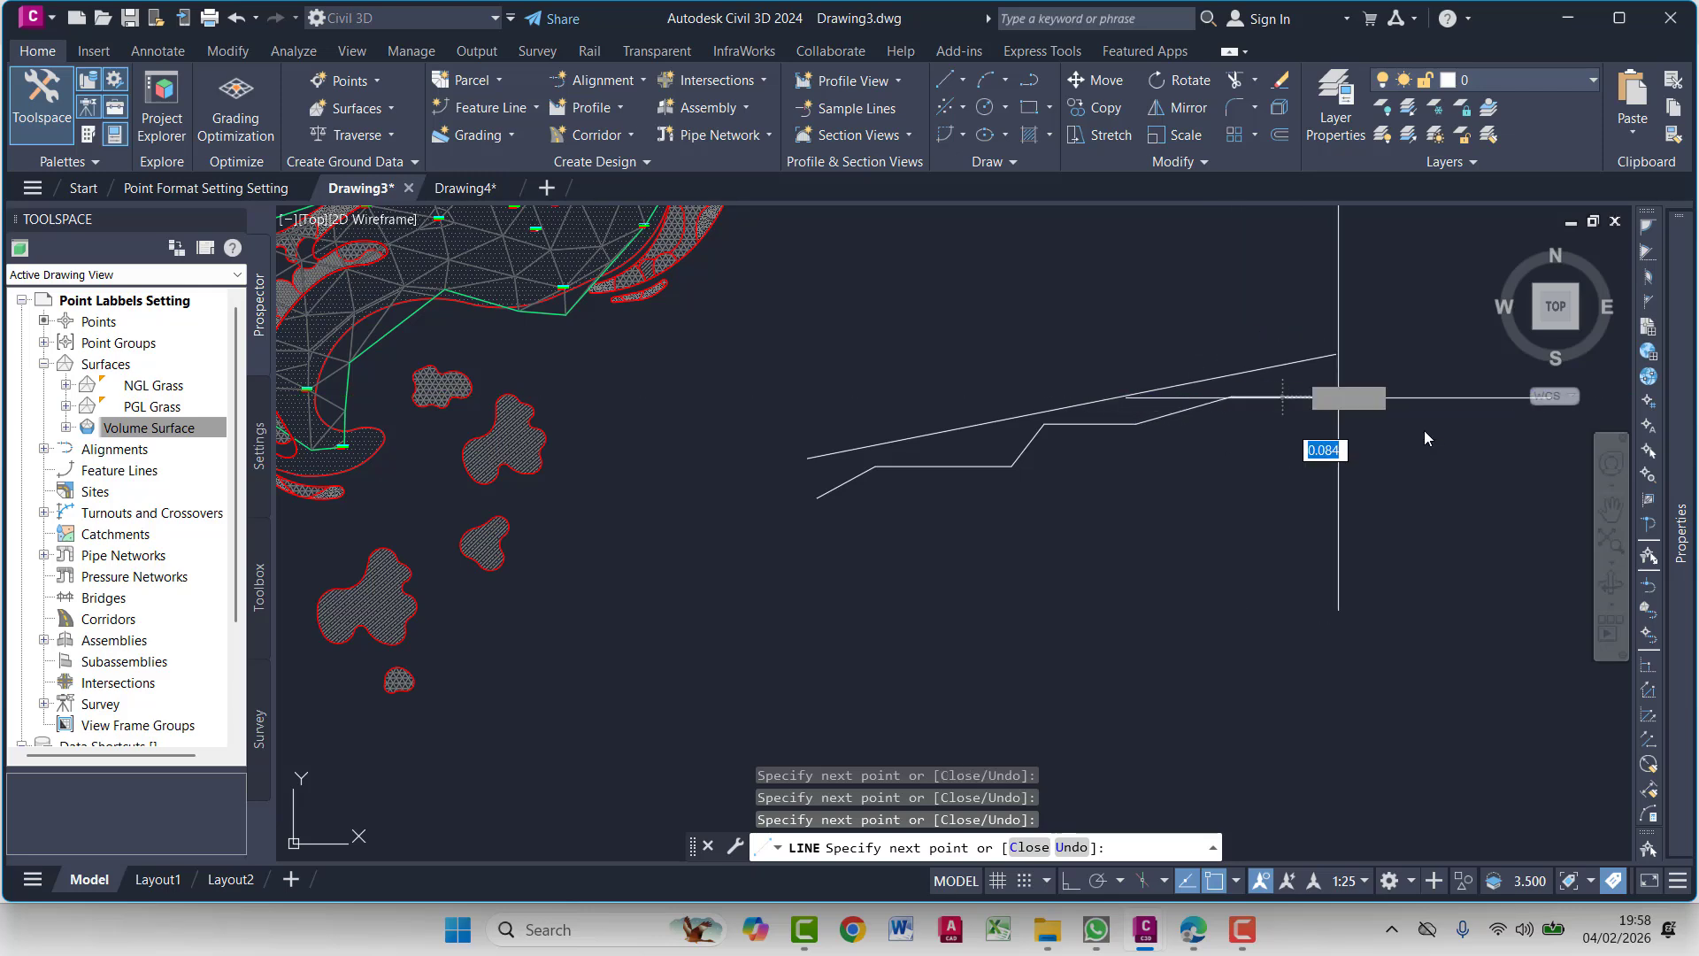
{"action": "left_click", "coordinate": [1337, 396]}
{"action": "key", "text": "Escape"}
Join the six stepped line segments into a single polyline
{"action": "scroll", "coordinate": [980, 486], "scroll_direction": "up", "scroll_amount": 2}
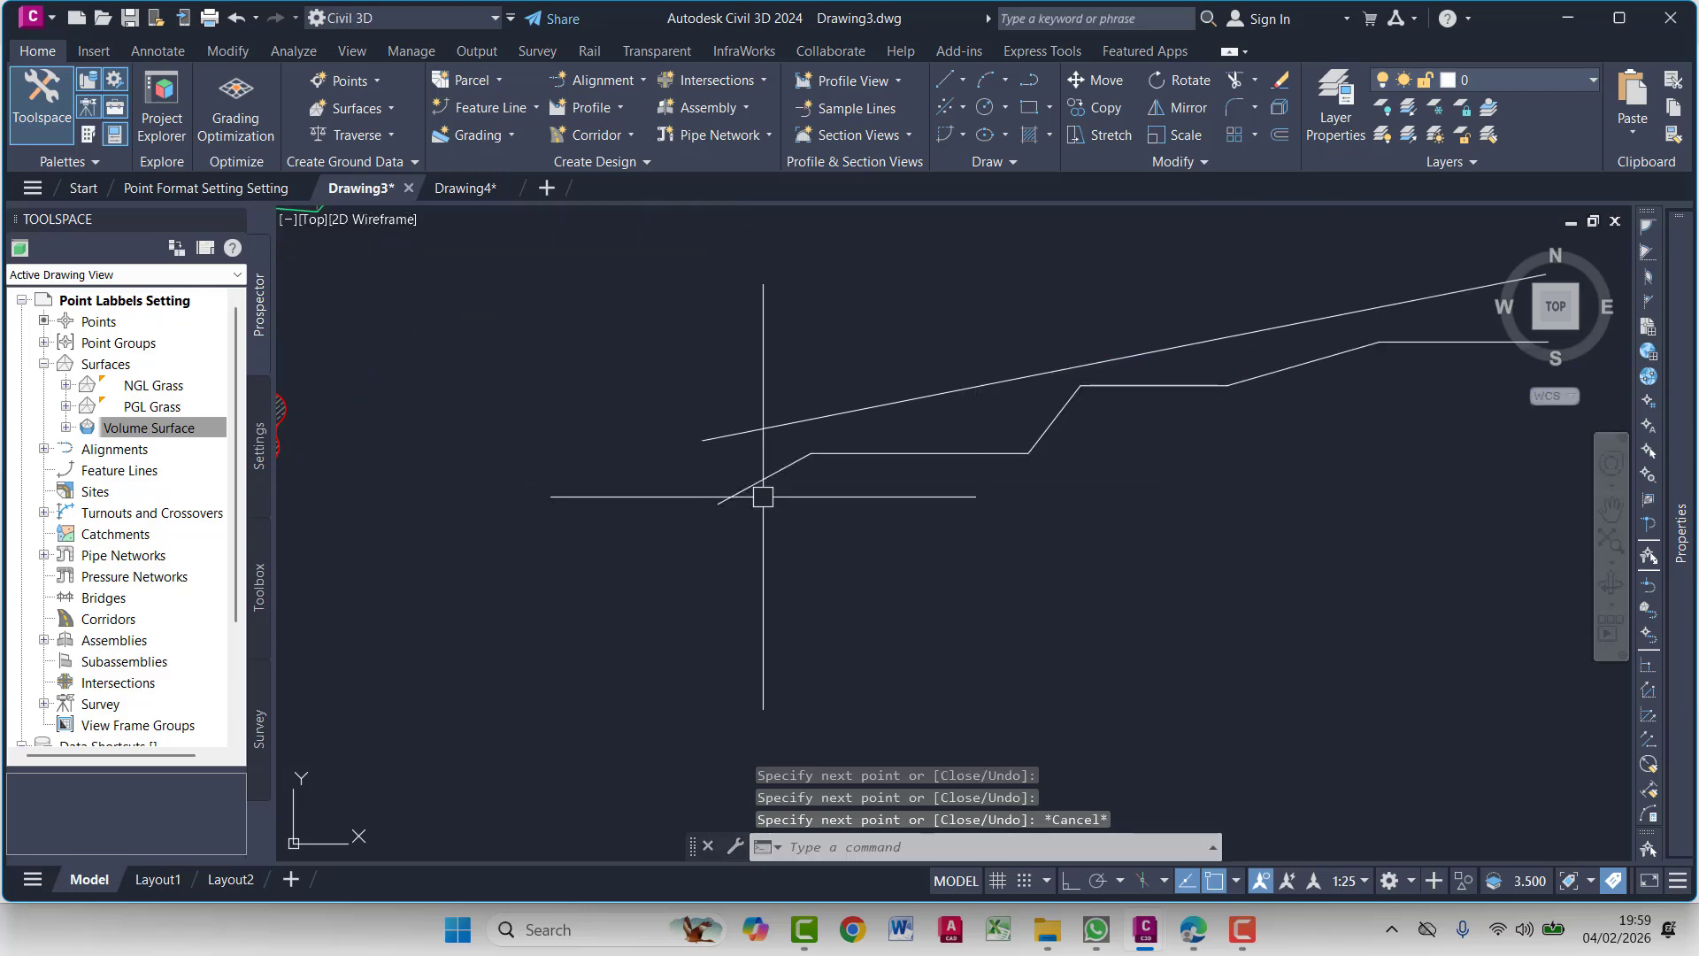
{"action": "scroll", "coordinate": [1061, 553], "scroll_direction": "down", "scroll_amount": 4}
{"action": "left_click", "coordinate": [1314, 582]}
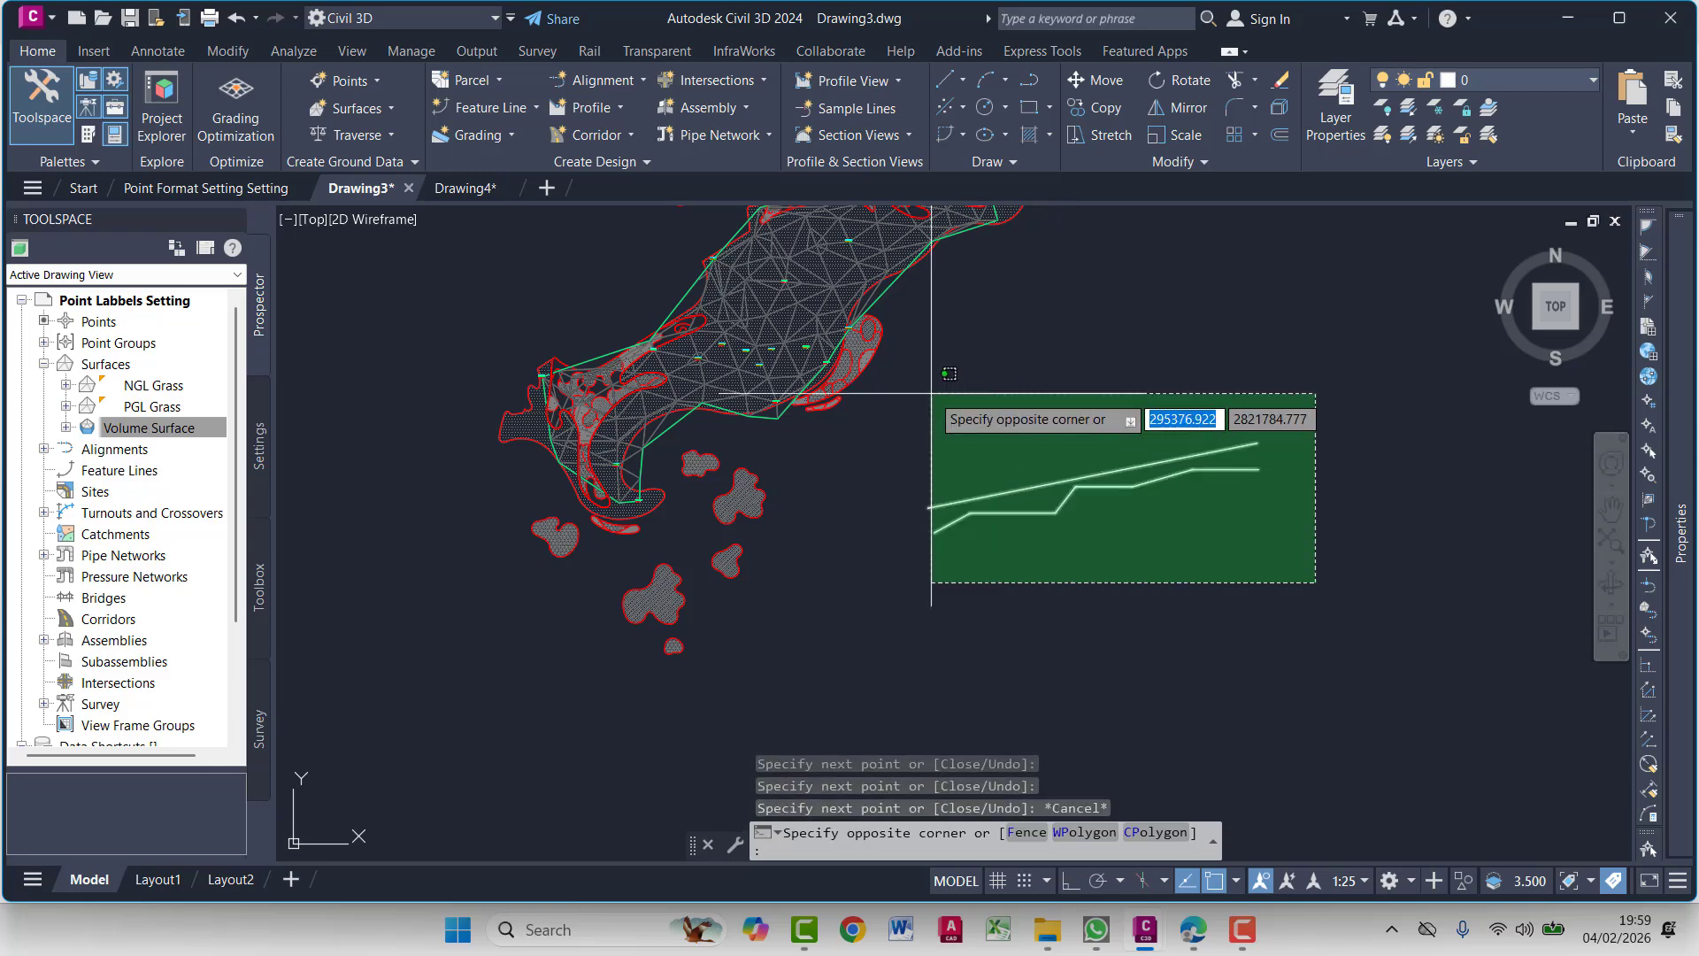
{"action": "left_click", "coordinate": [914, 397]}
{"action": "key", "text": "Escape"}
{"action": "type", "text": "j"}
{"action": "key", "text": "Return"}
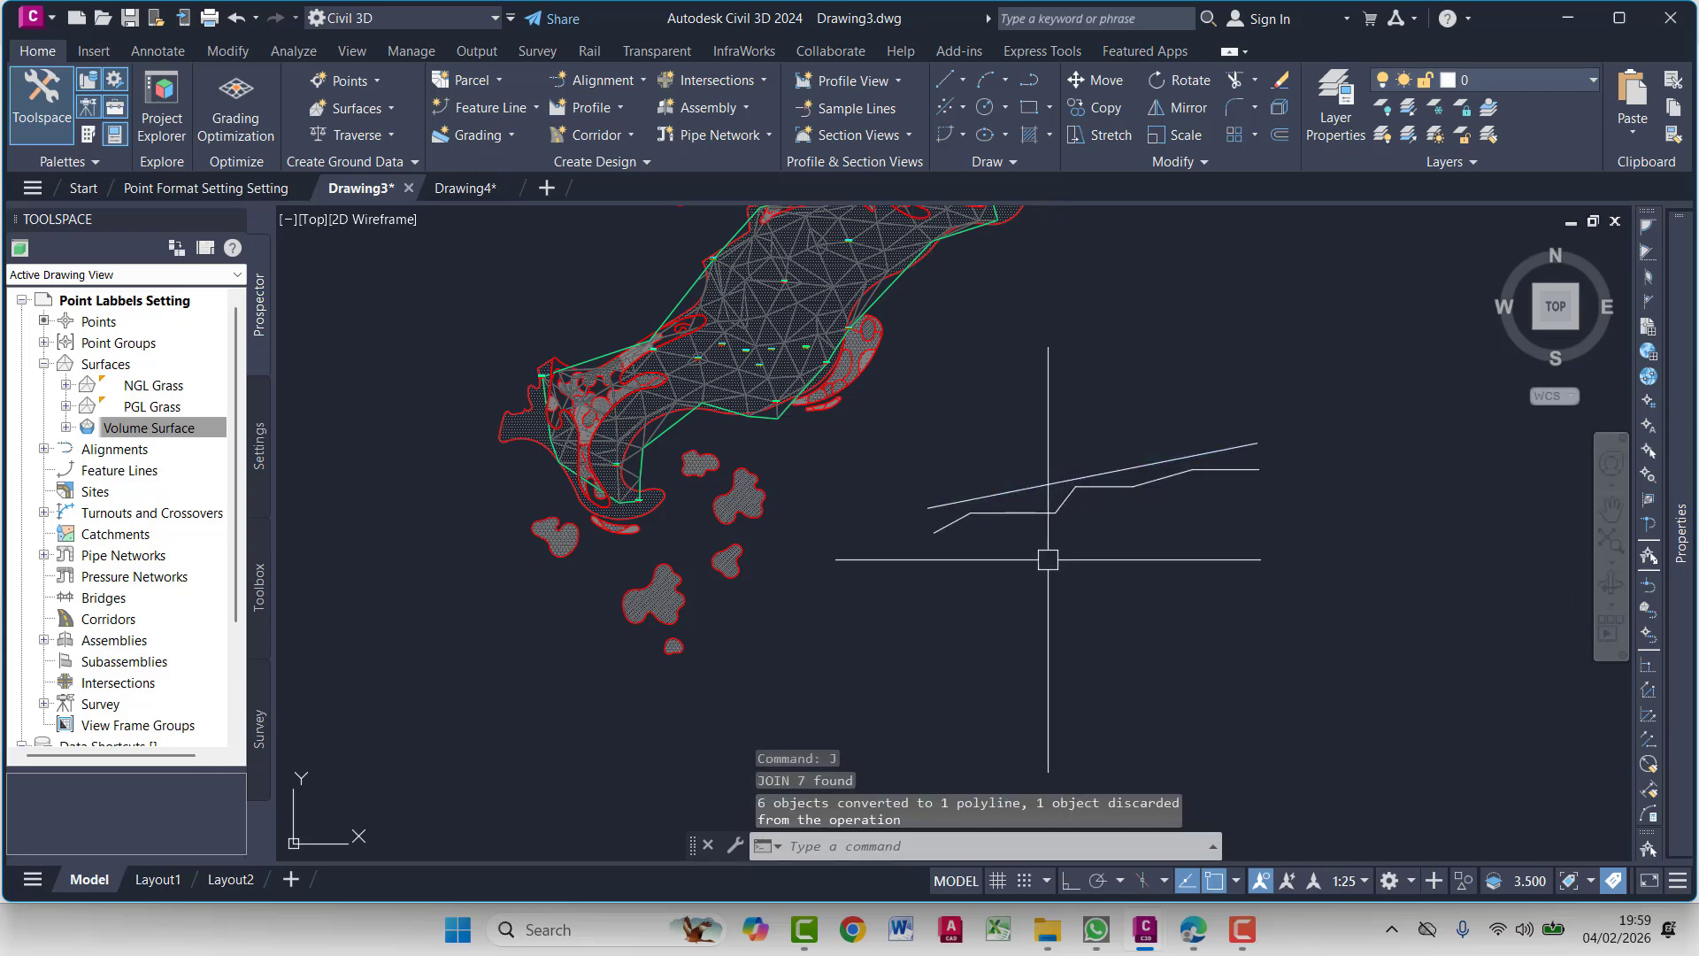
Check the joined stepped polyline and the separate sloping line by selecting each and clearing the selection
{"action": "left_click", "coordinate": [1006, 514]}
{"action": "scroll", "coordinate": [985, 509], "scroll_direction": "up", "scroll_amount": 4}
{"action": "key", "text": "Escape"}
{"action": "left_click", "coordinate": [1019, 470]}
{"action": "scroll", "coordinate": [974, 486], "scroll_direction": "down", "scroll_amount": 3}
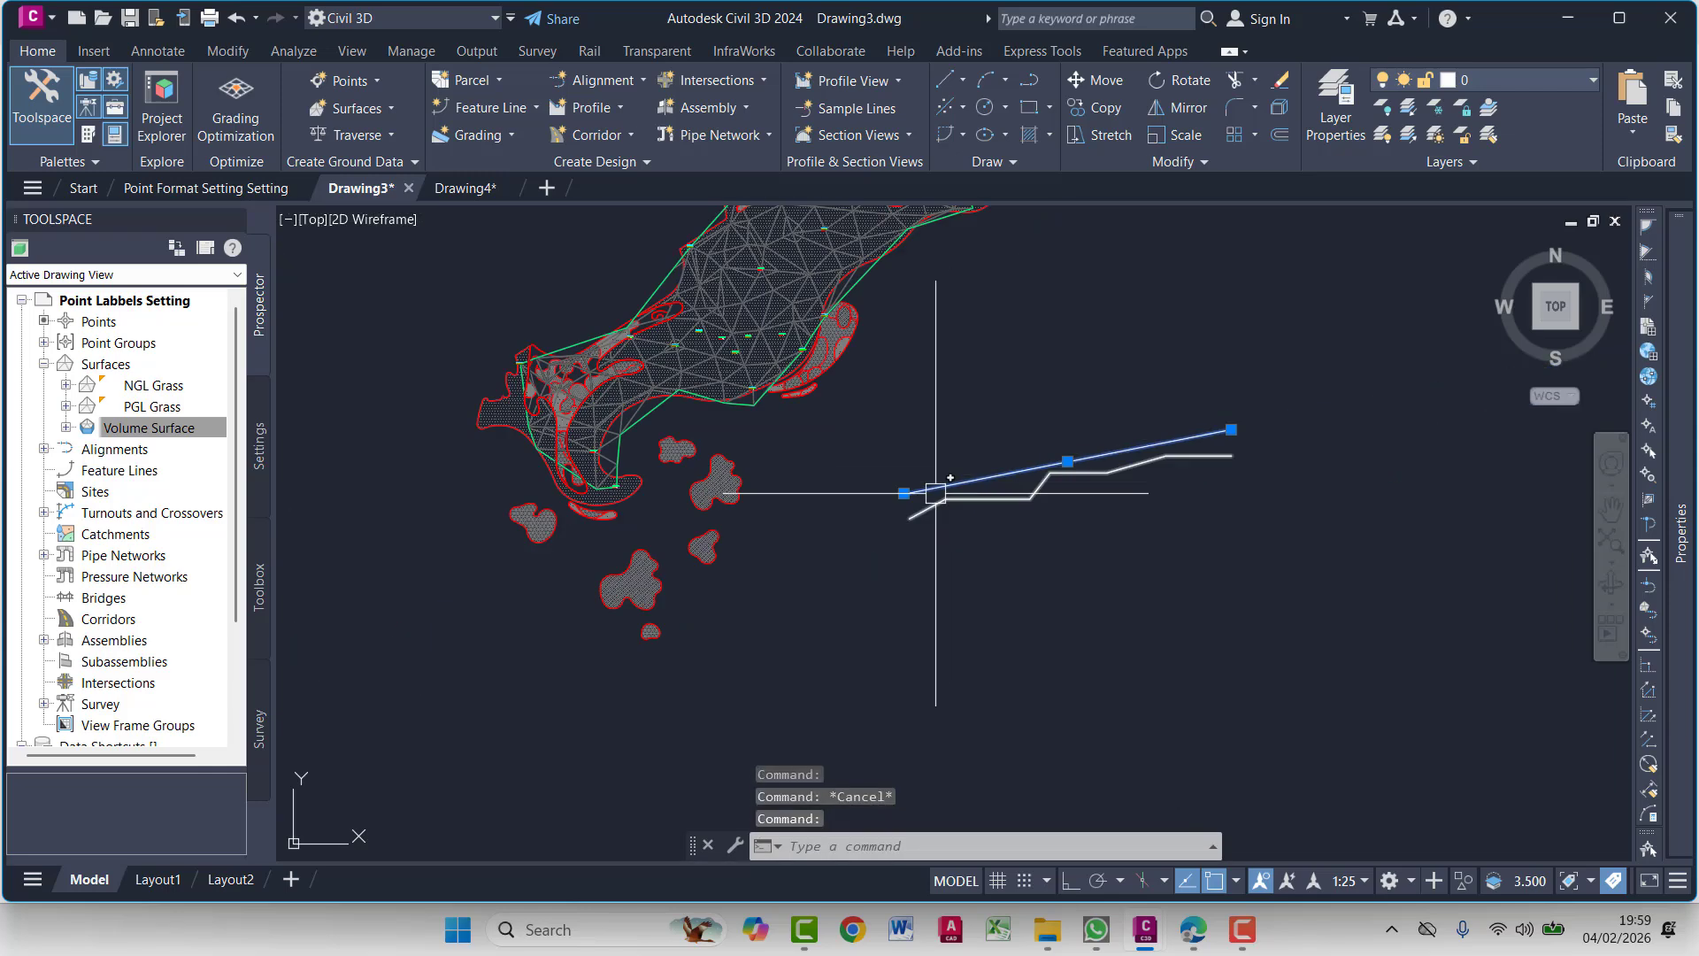
{"action": "key", "text": "Escape"}
{"action": "scroll", "coordinate": [915, 504], "scroll_direction": "up", "scroll_amount": 3}
{"action": "type", "text": "ME"}
{"action": "key", "text": "Return"}
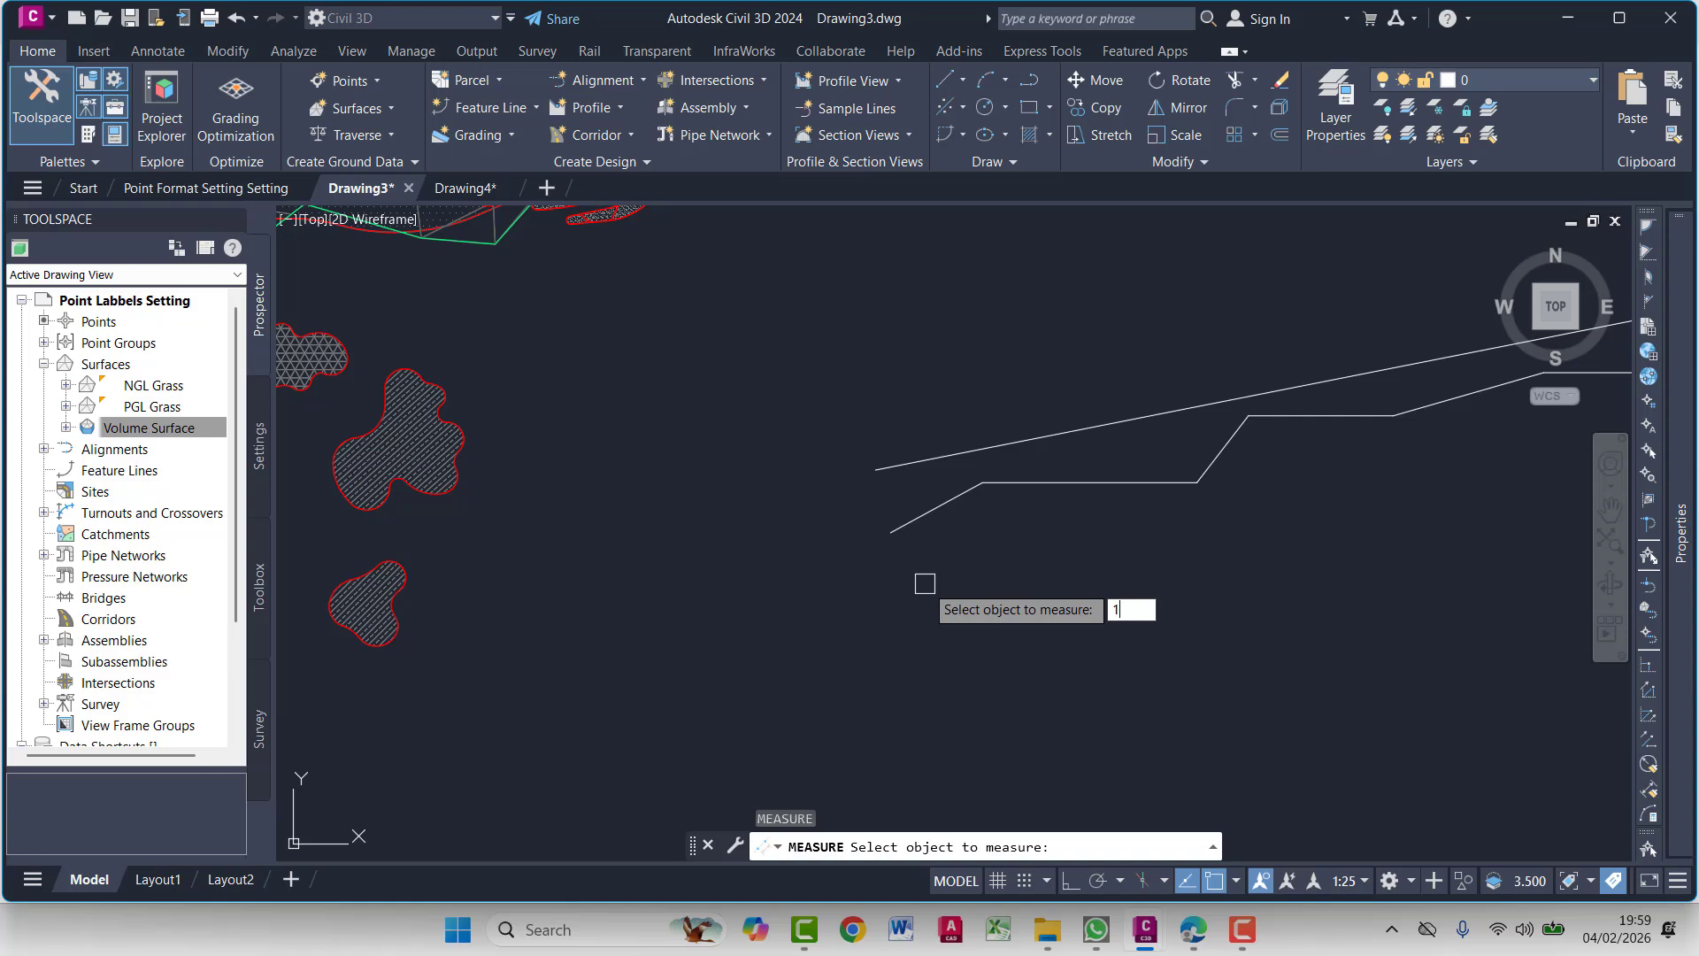
{"action": "type", "text": "1"}
{"action": "key", "text": "Return"}
{"action": "key", "text": "Escape"}
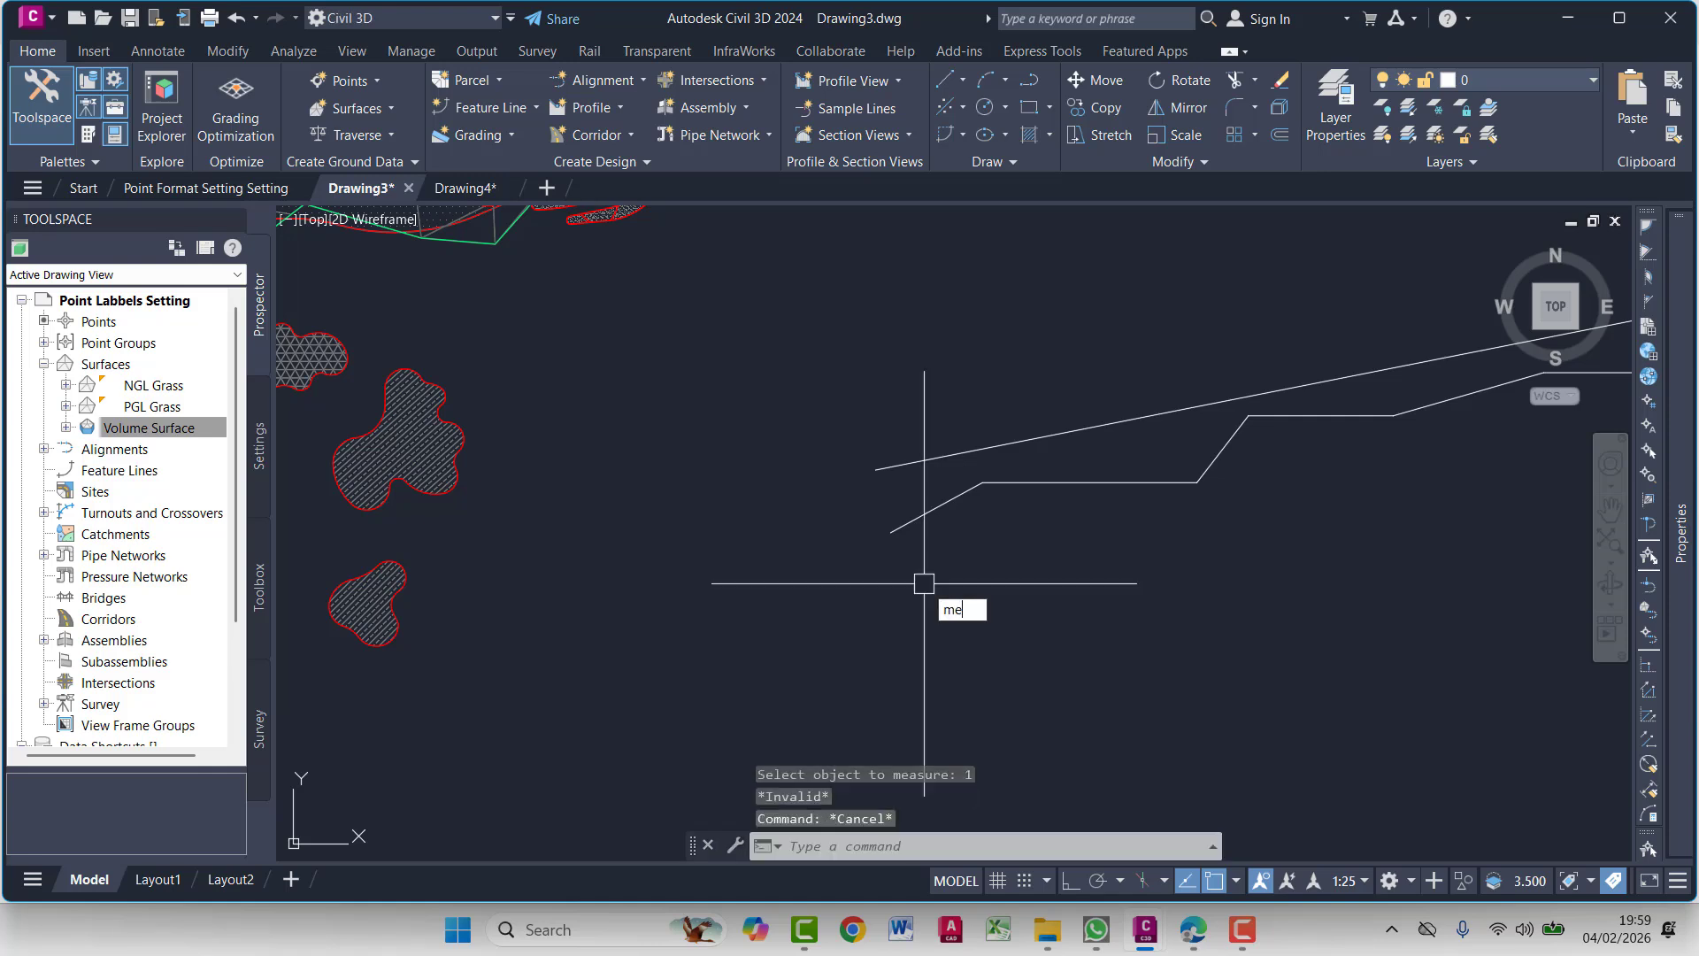
Place points along the stepped polyline with the Measure command, using a segment length of 1
{"action": "type", "text": "me"}
{"action": "key", "text": "Return"}
{"action": "left_click", "coordinate": [1051, 483]}
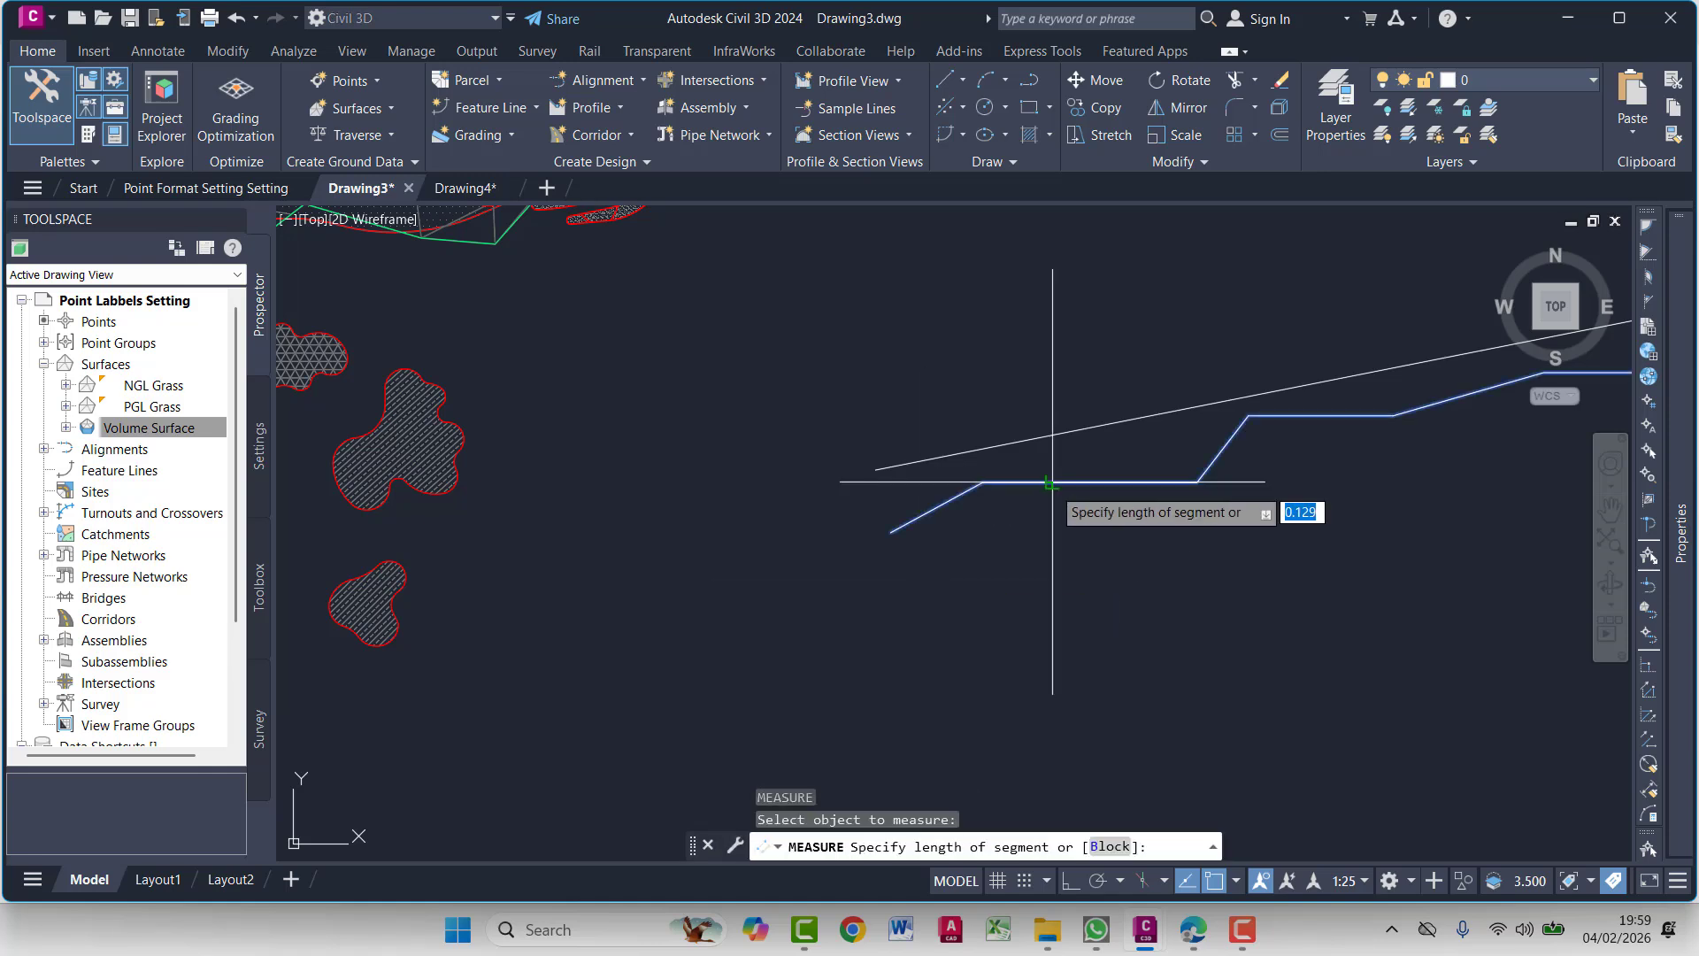
{"action": "key", "text": "Return"}
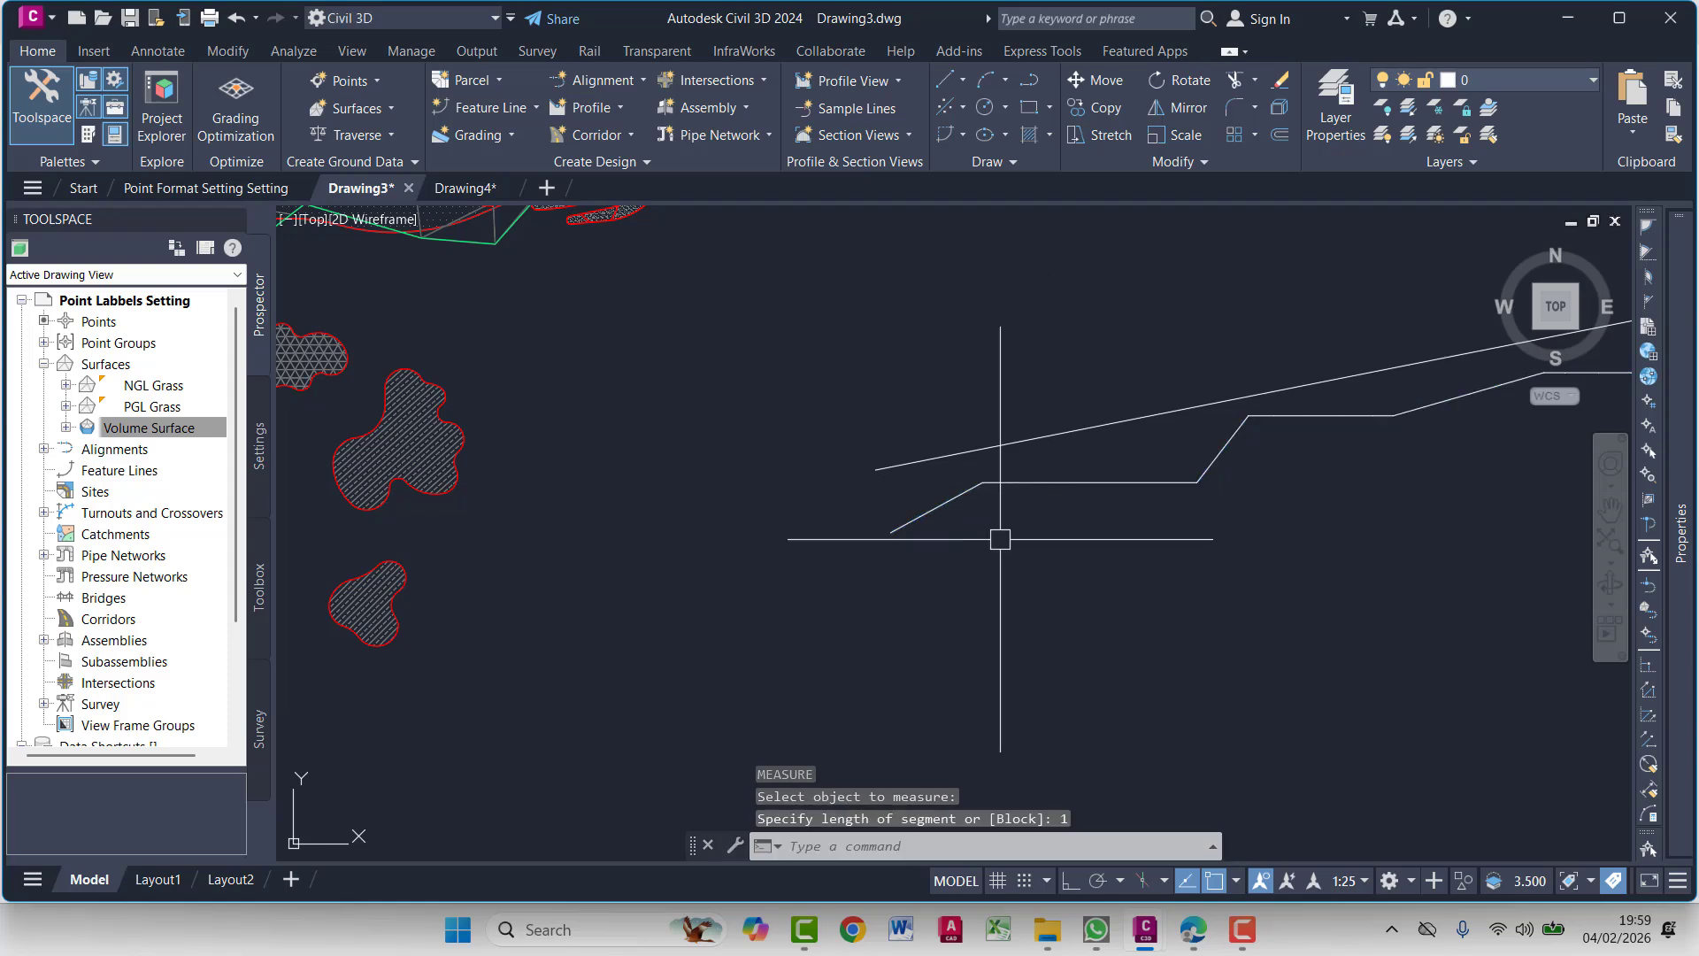
Set the point display style to a crossed circle inside a square for the measured points on the stepped polyline
{"action": "type", "text": "pty"}
{"action": "key", "text": "Return"}
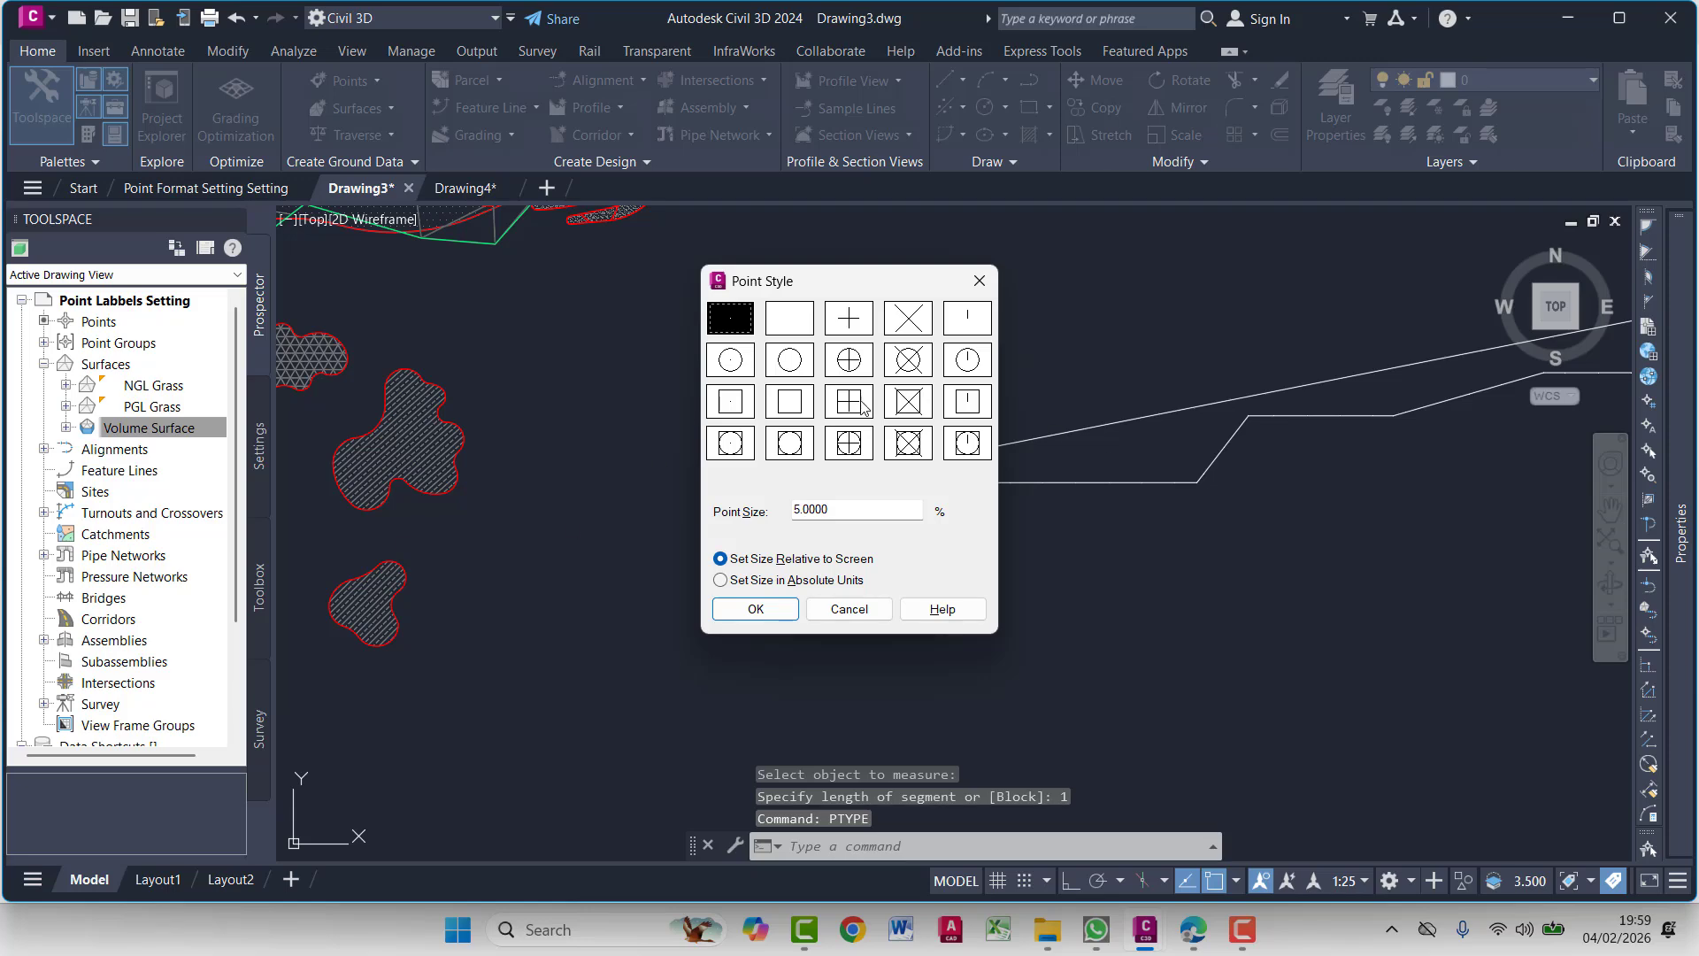
{"action": "left_click", "coordinate": [741, 614]}
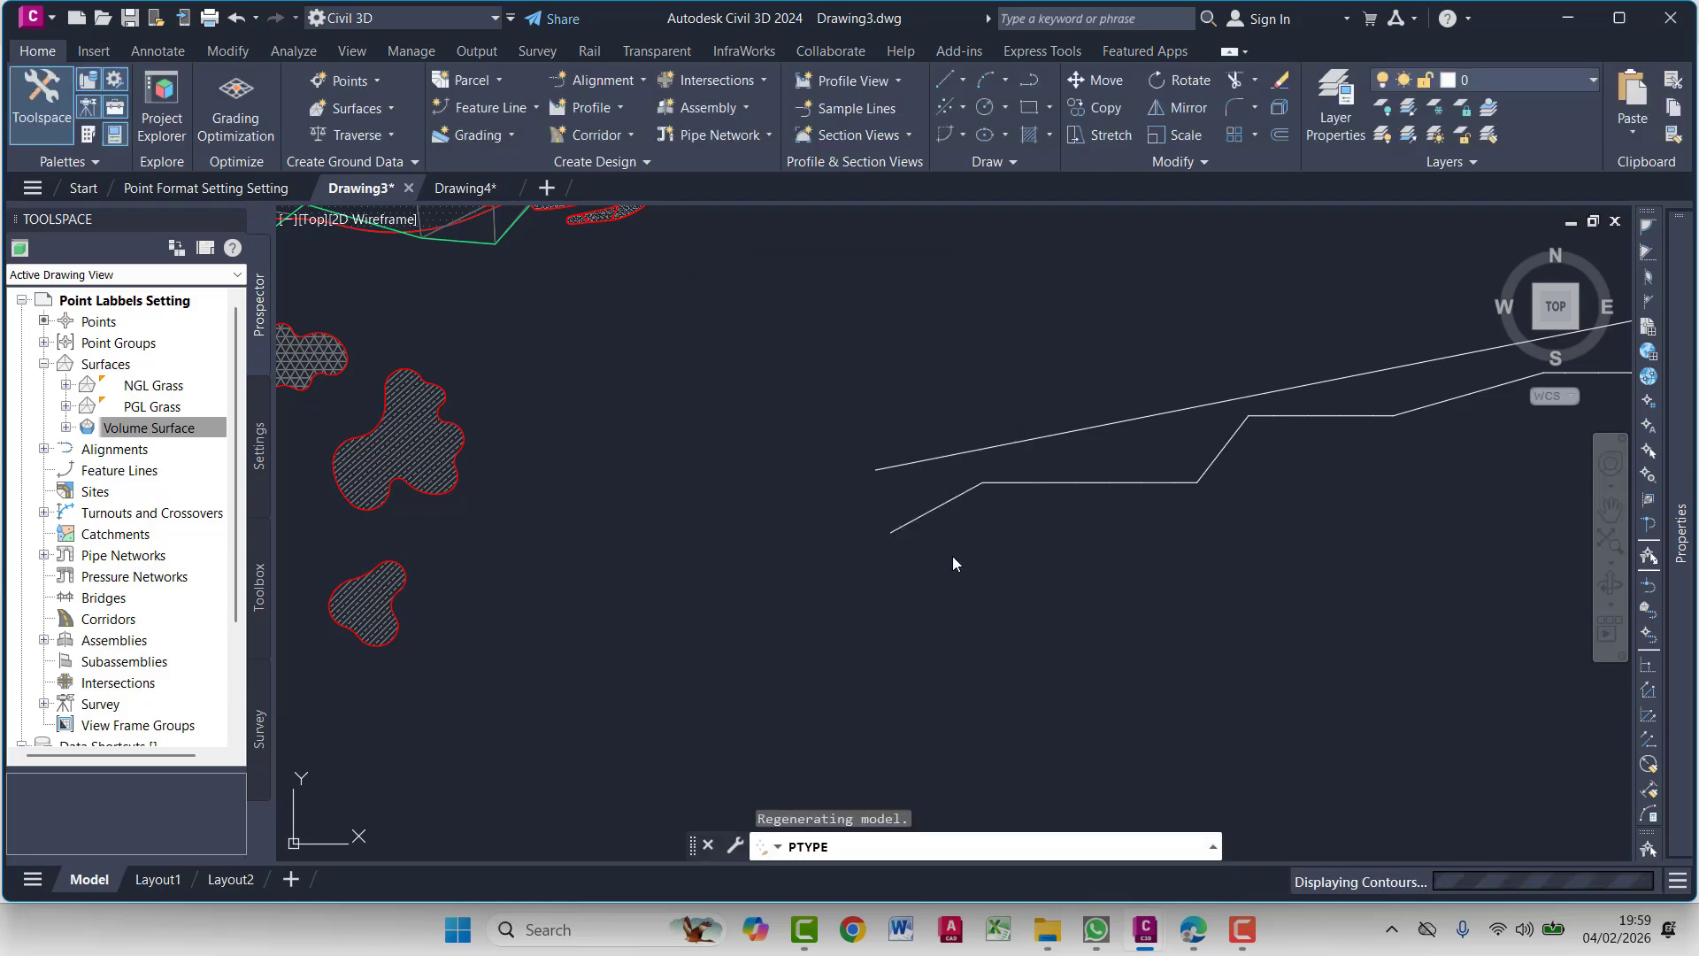
{"action": "mouse_move", "coordinate": [1470, 527]}
{"action": "middle_mouse_down"}
{"action": "mouse_move", "coordinate": [1000, 605]}
{"action": "mouse_move", "coordinate": [1119, 580]}
{"action": "mouse_move", "coordinate": [1111, 617]}
{"action": "middle_mouse_up"}
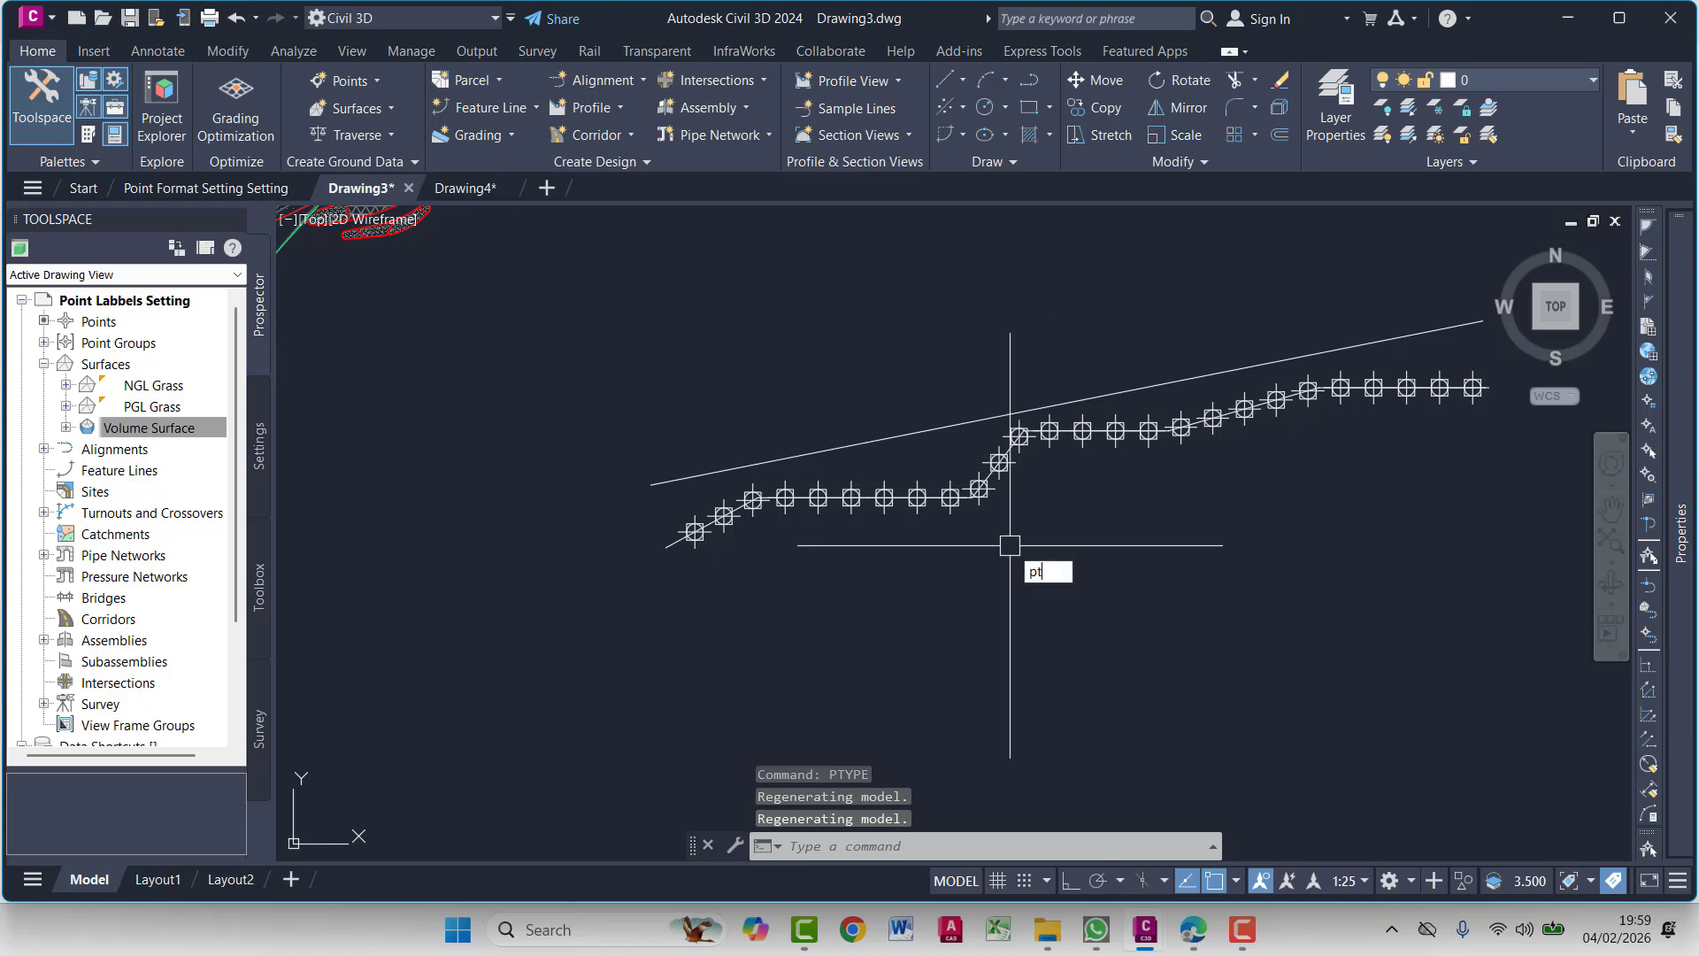
Switch the point size to absolute units and apply a new size to the measured points
{"action": "key", "text": "Return"}
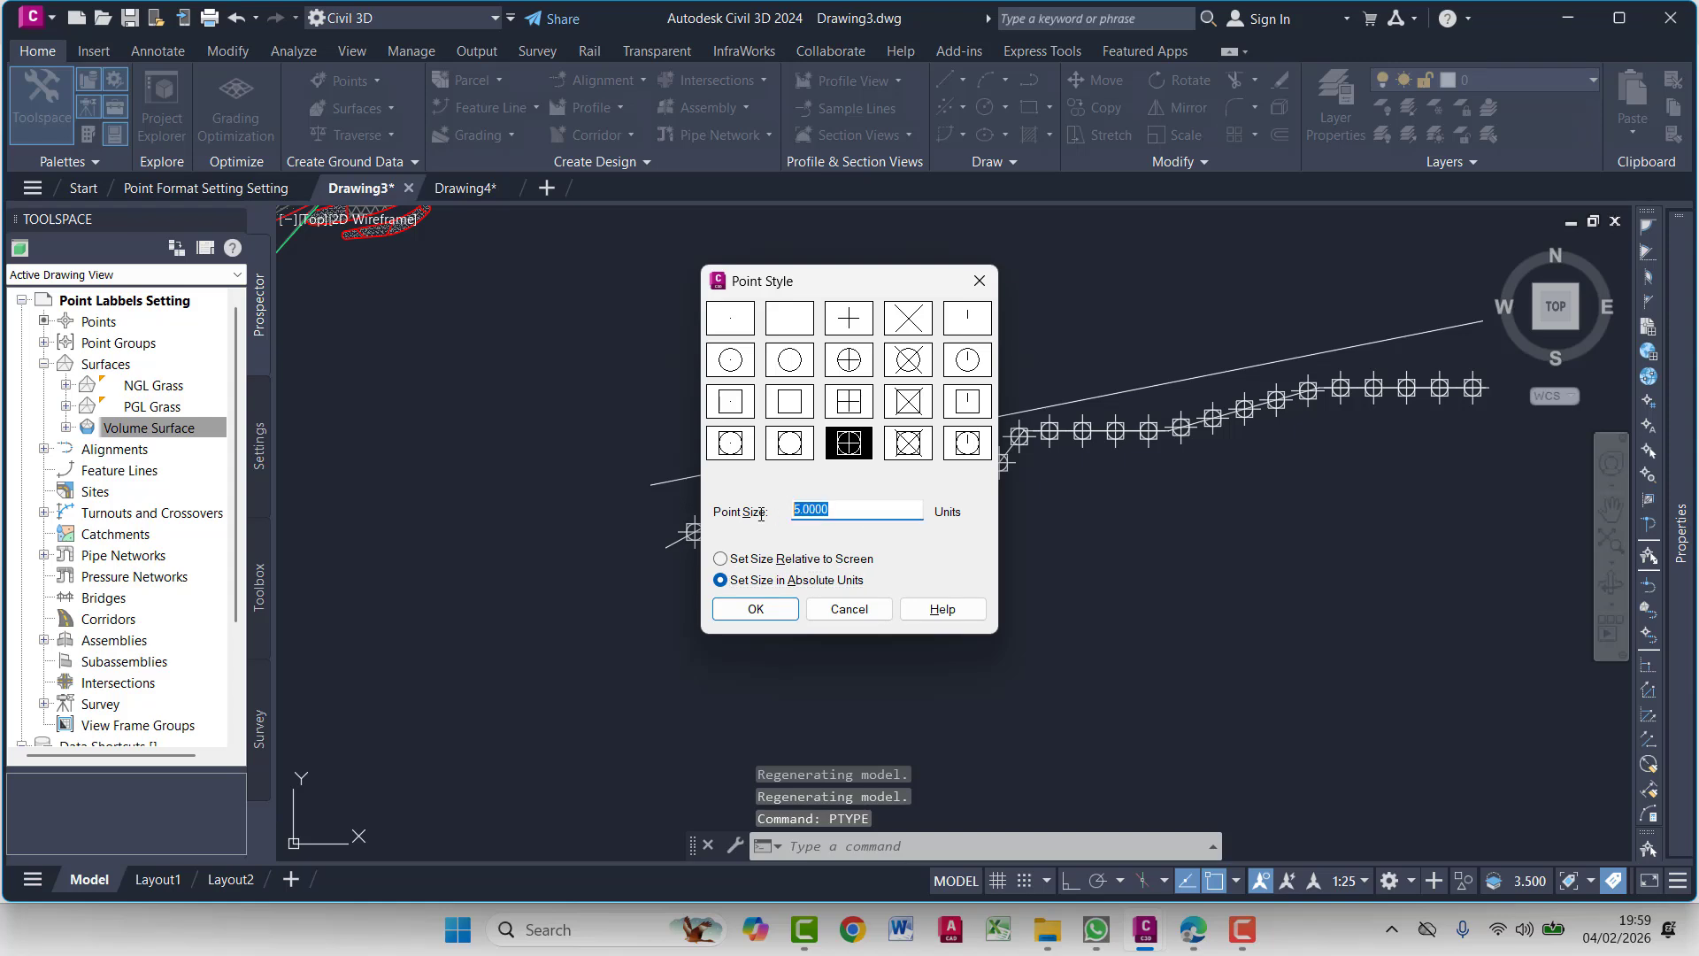
{"action": "key", "text": "BackSpace"}
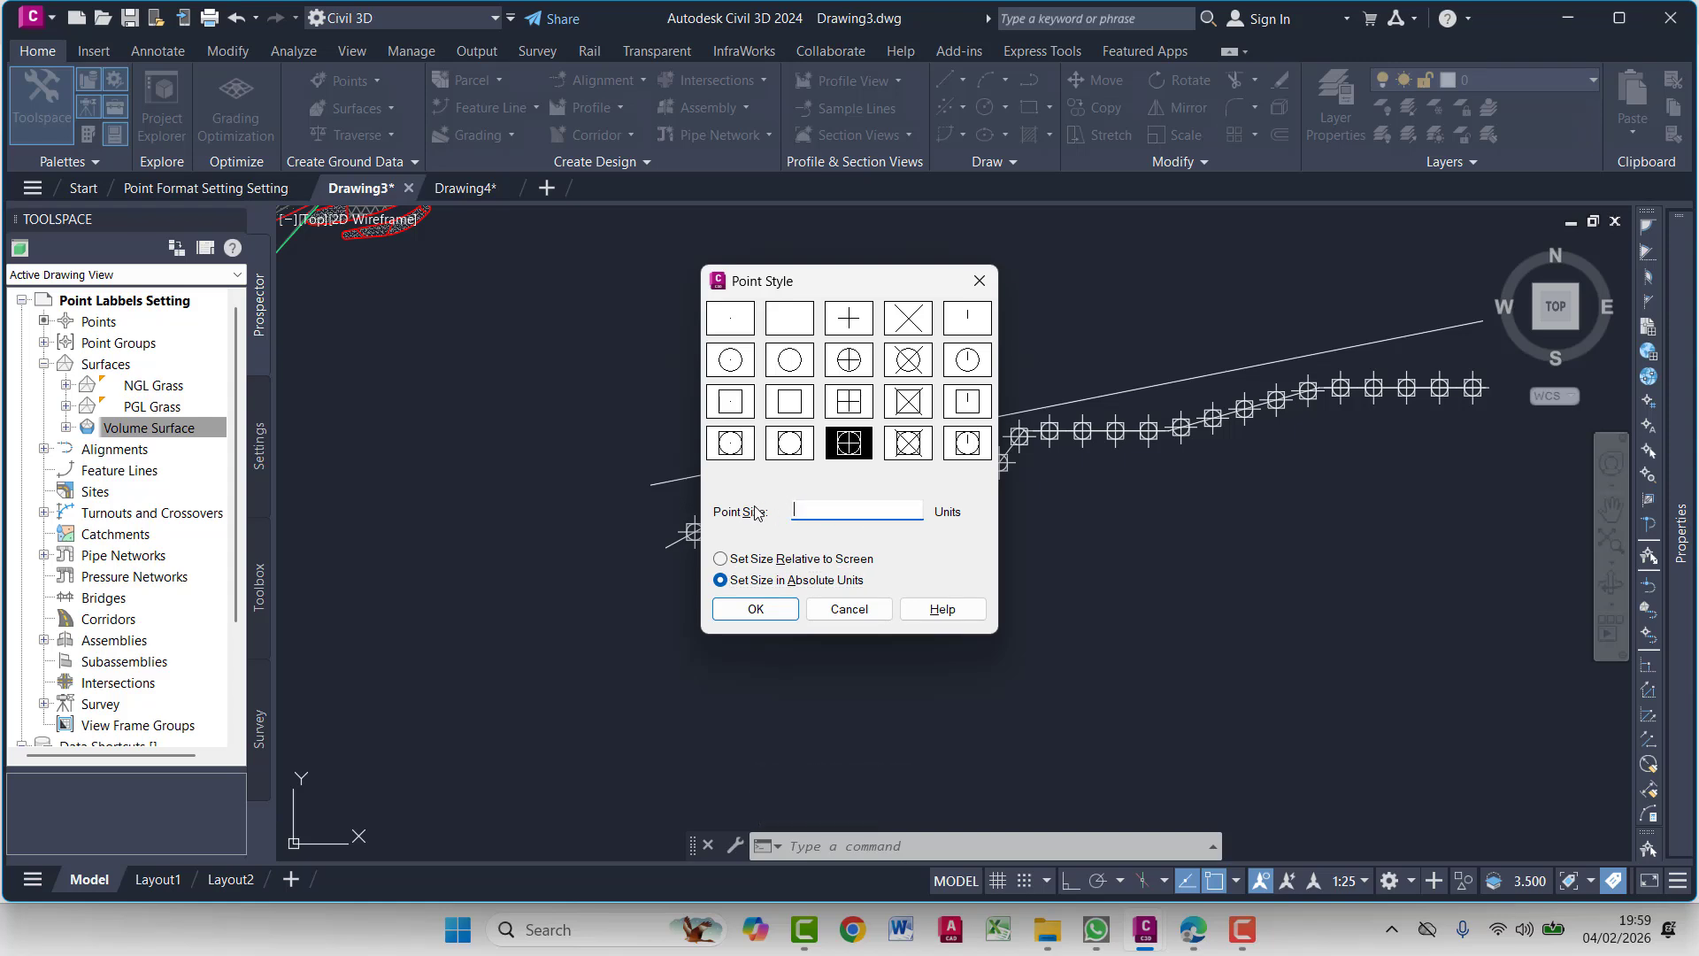
{"action": "key", "text": "Return"}
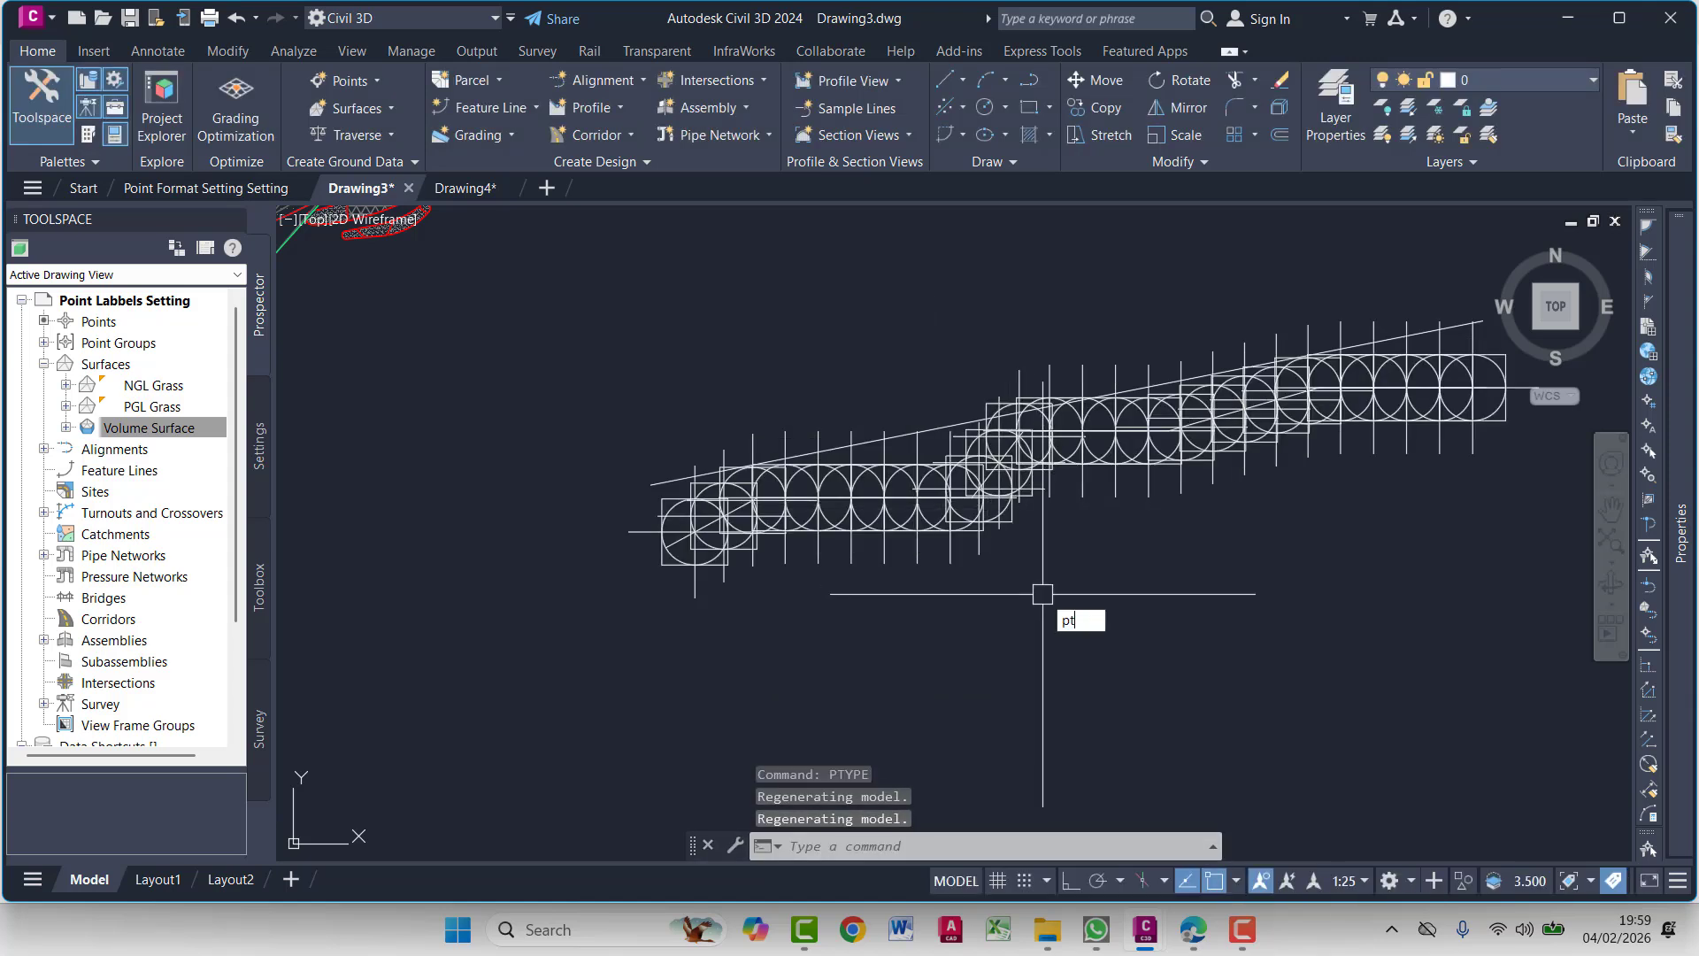
Set the point size to 0.02 absolute units
{"action": "key", "text": "BackSpace"}
{"action": "key", "text": "Return"}
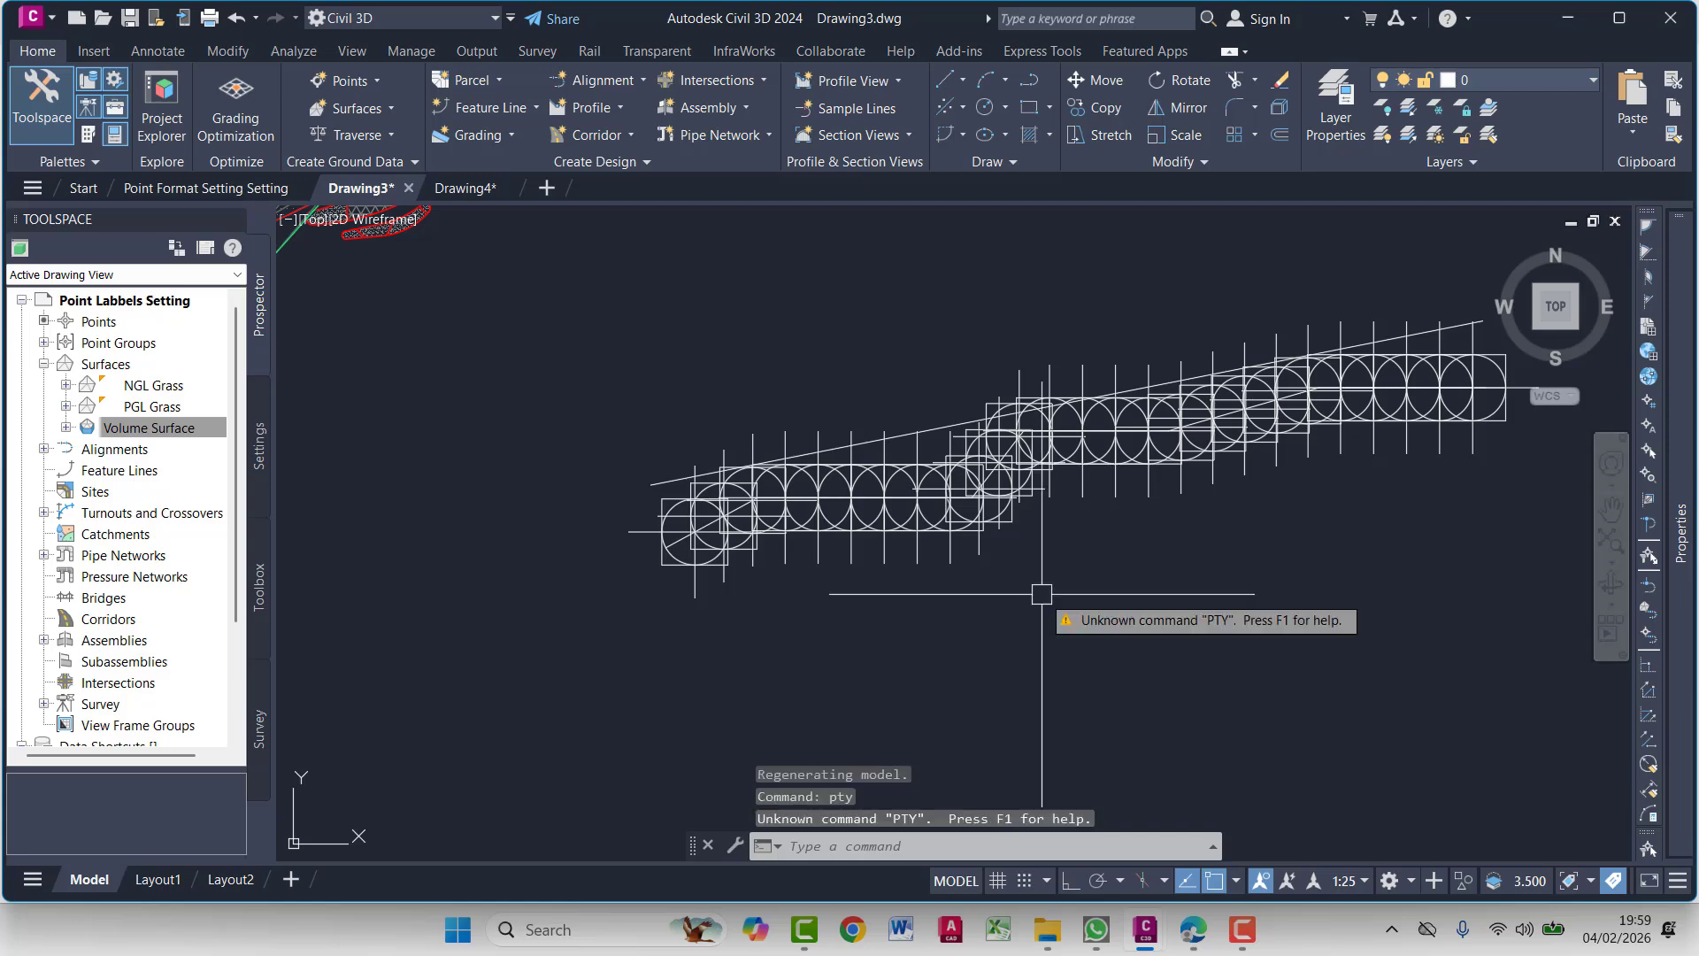
{"action": "key", "text": "Escape"}
{"action": "type", "text": "ptype"}
{"action": "key", "text": "Return"}
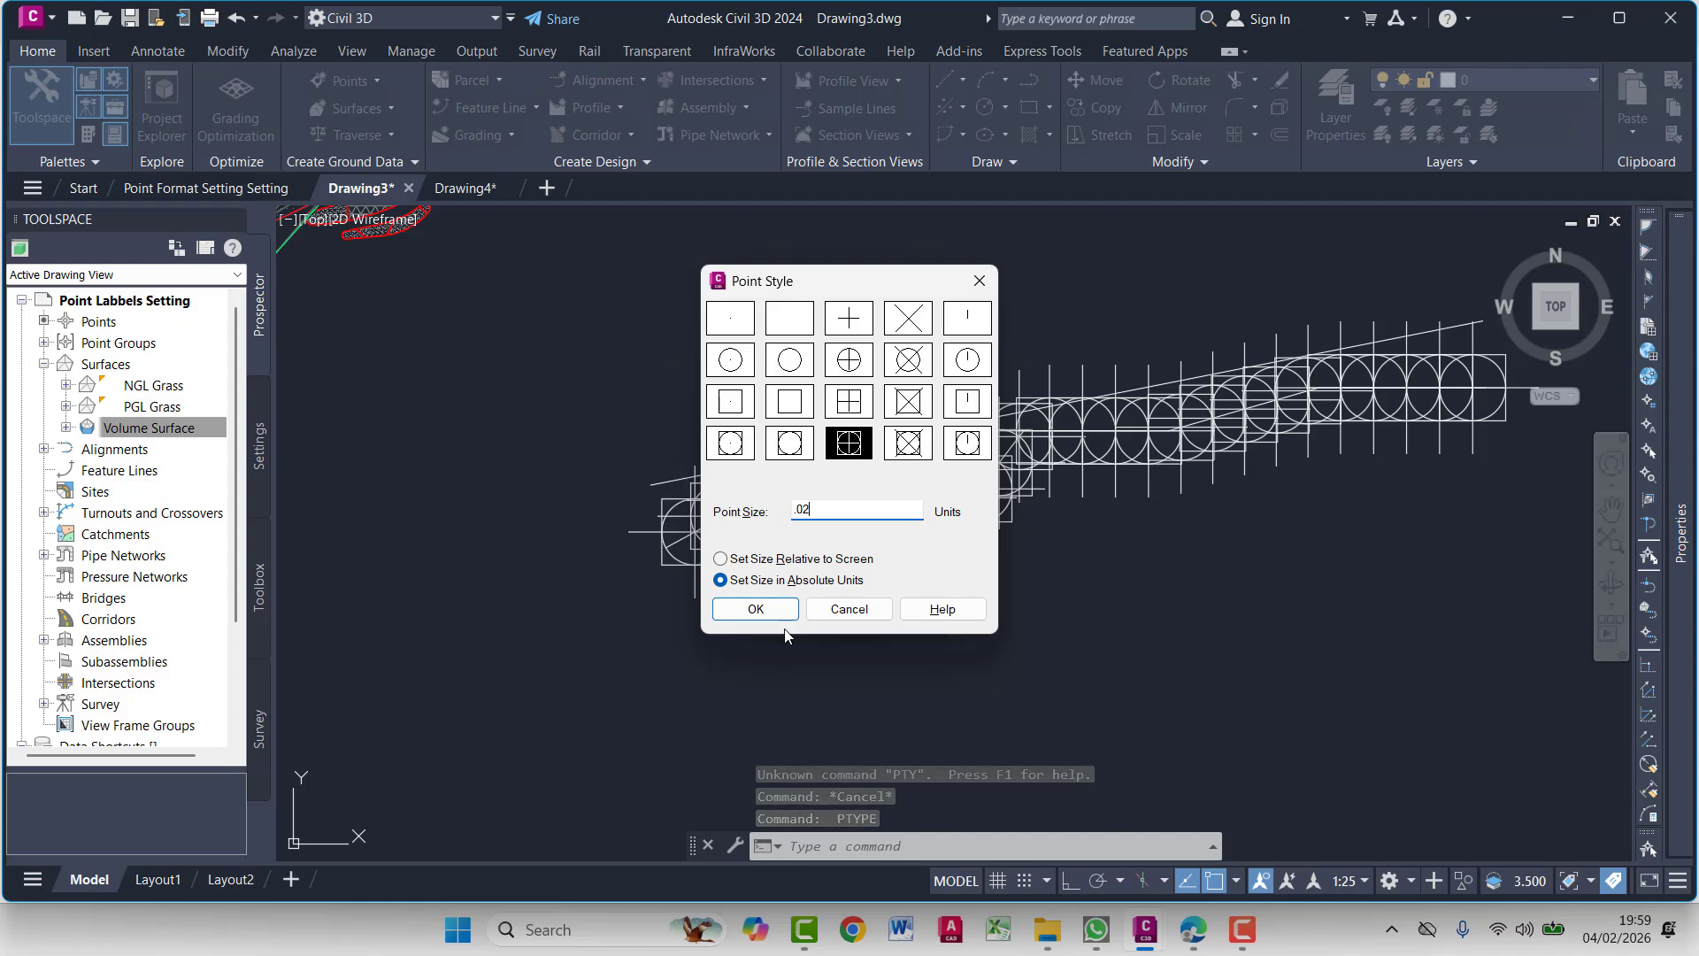
{"action": "left_click", "coordinate": [766, 613]}
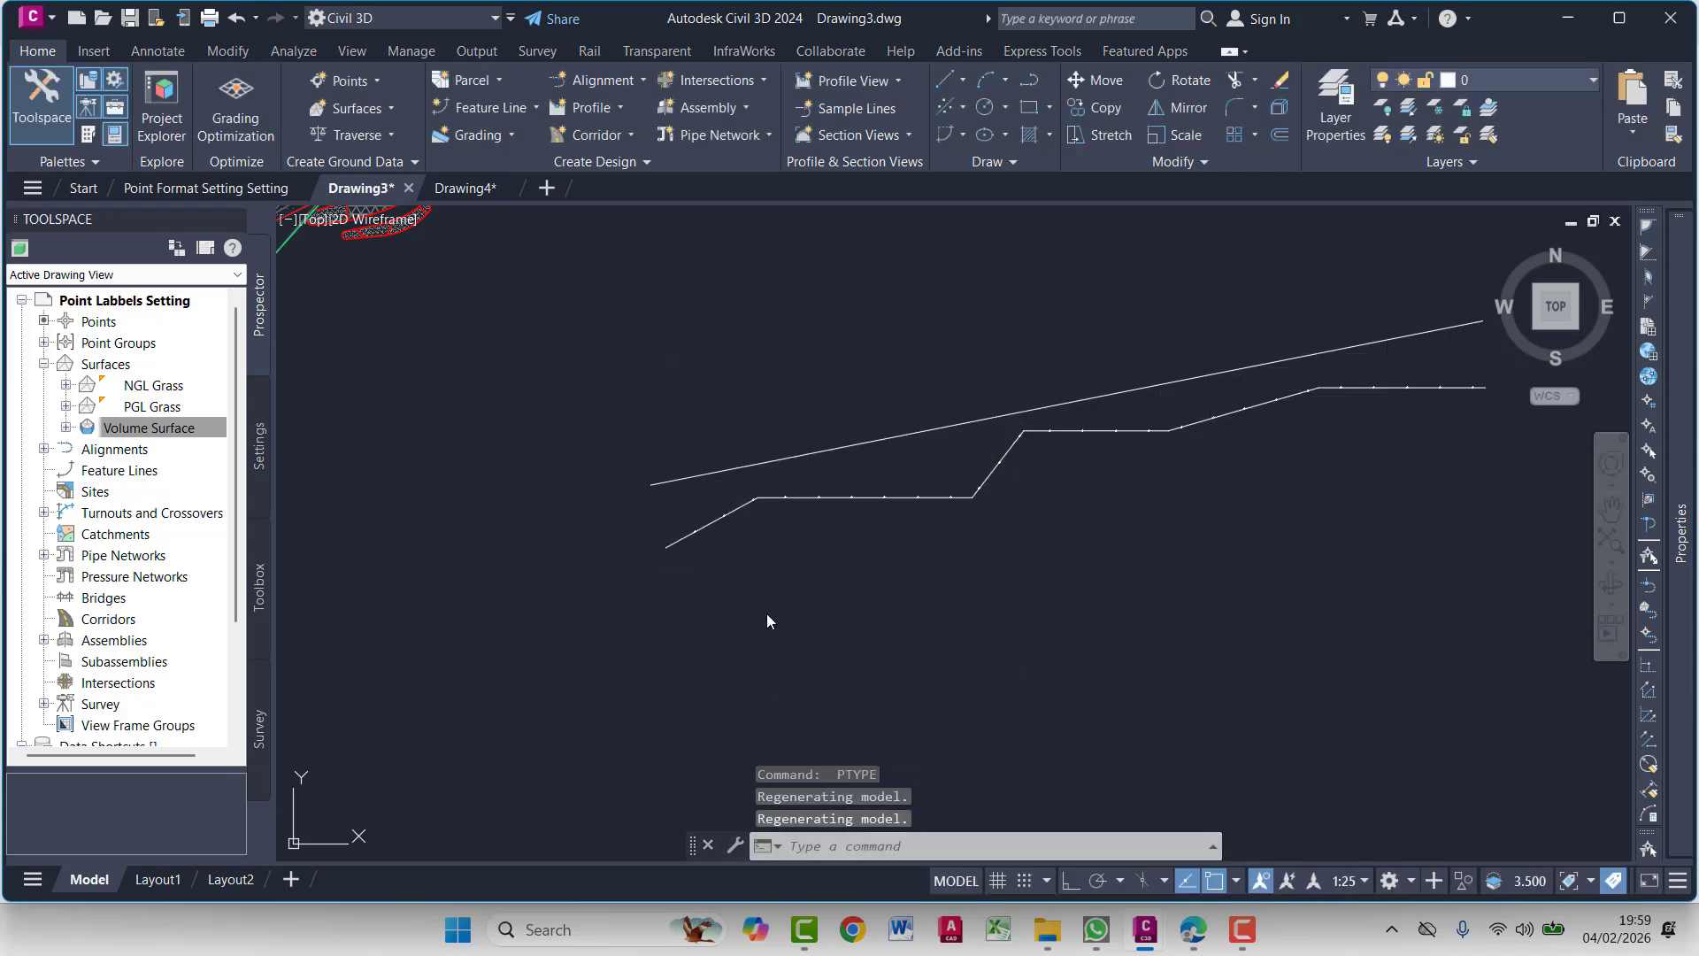
Enlarge the point size in absolute units so the markers on the stepped polyline are readable without overlapping
{"action": "scroll", "coordinate": [940, 478], "scroll_direction": "up", "scroll_amount": 4}
{"action": "scroll", "coordinate": [971, 489], "scroll_direction": "down", "scroll_amount": 4}
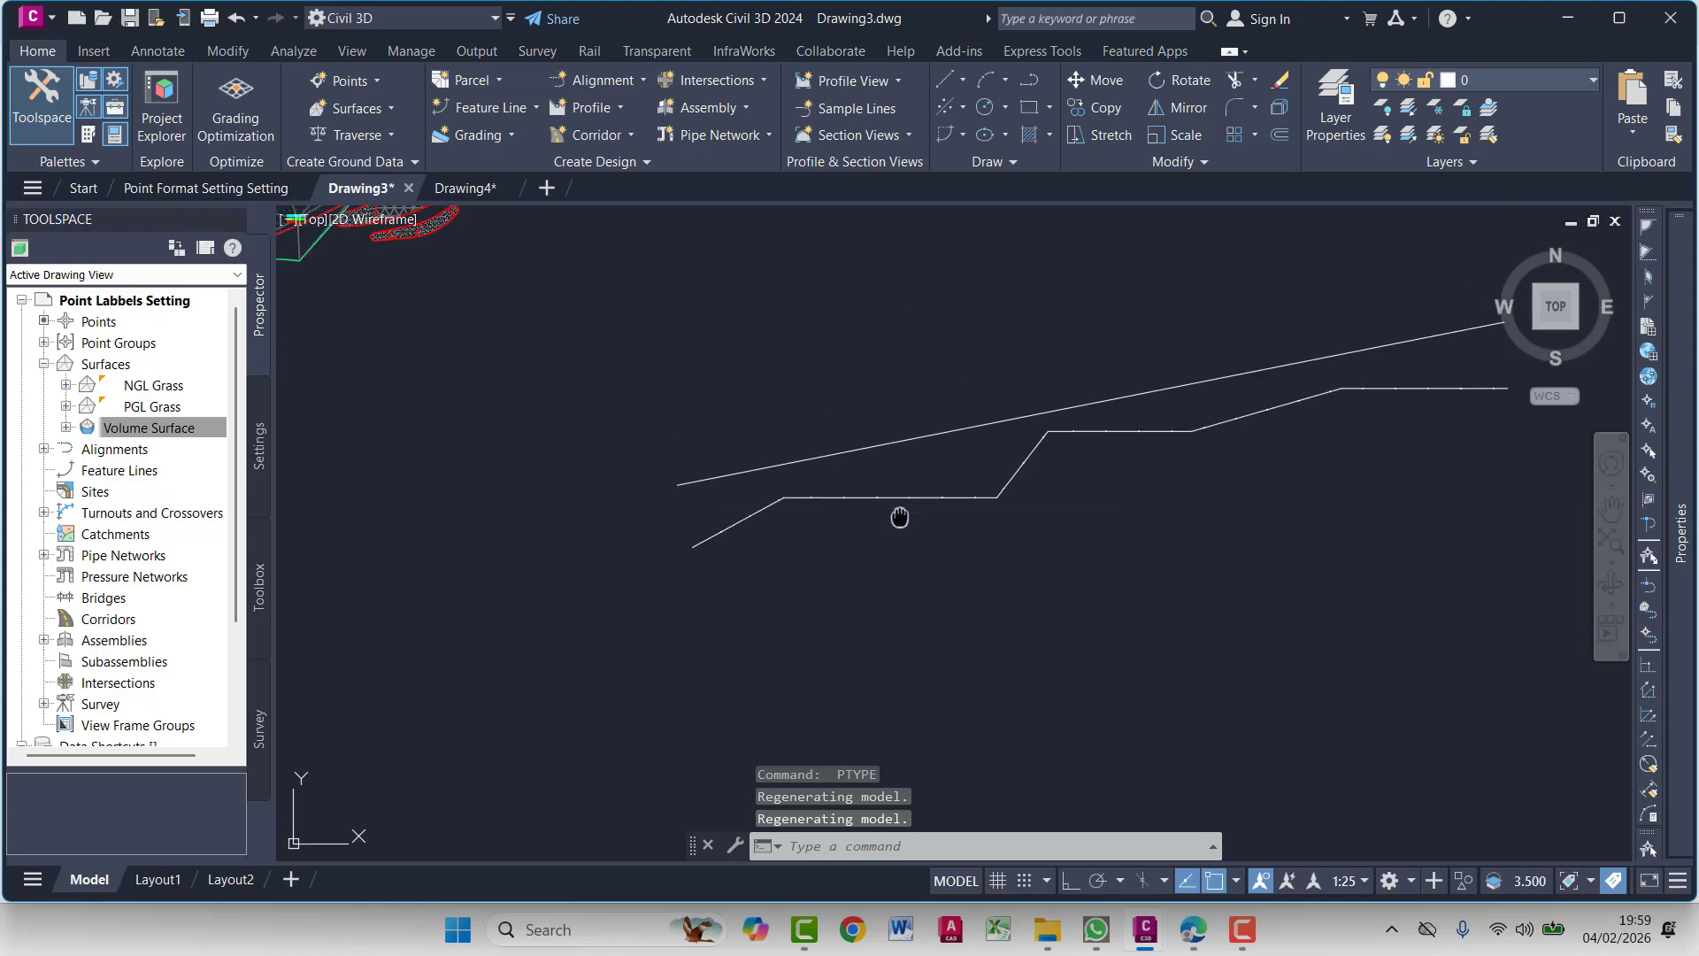
{"action": "scroll", "coordinate": [888, 493], "scroll_direction": "up", "scroll_amount": 4}
{"action": "type", "text": "pty"}
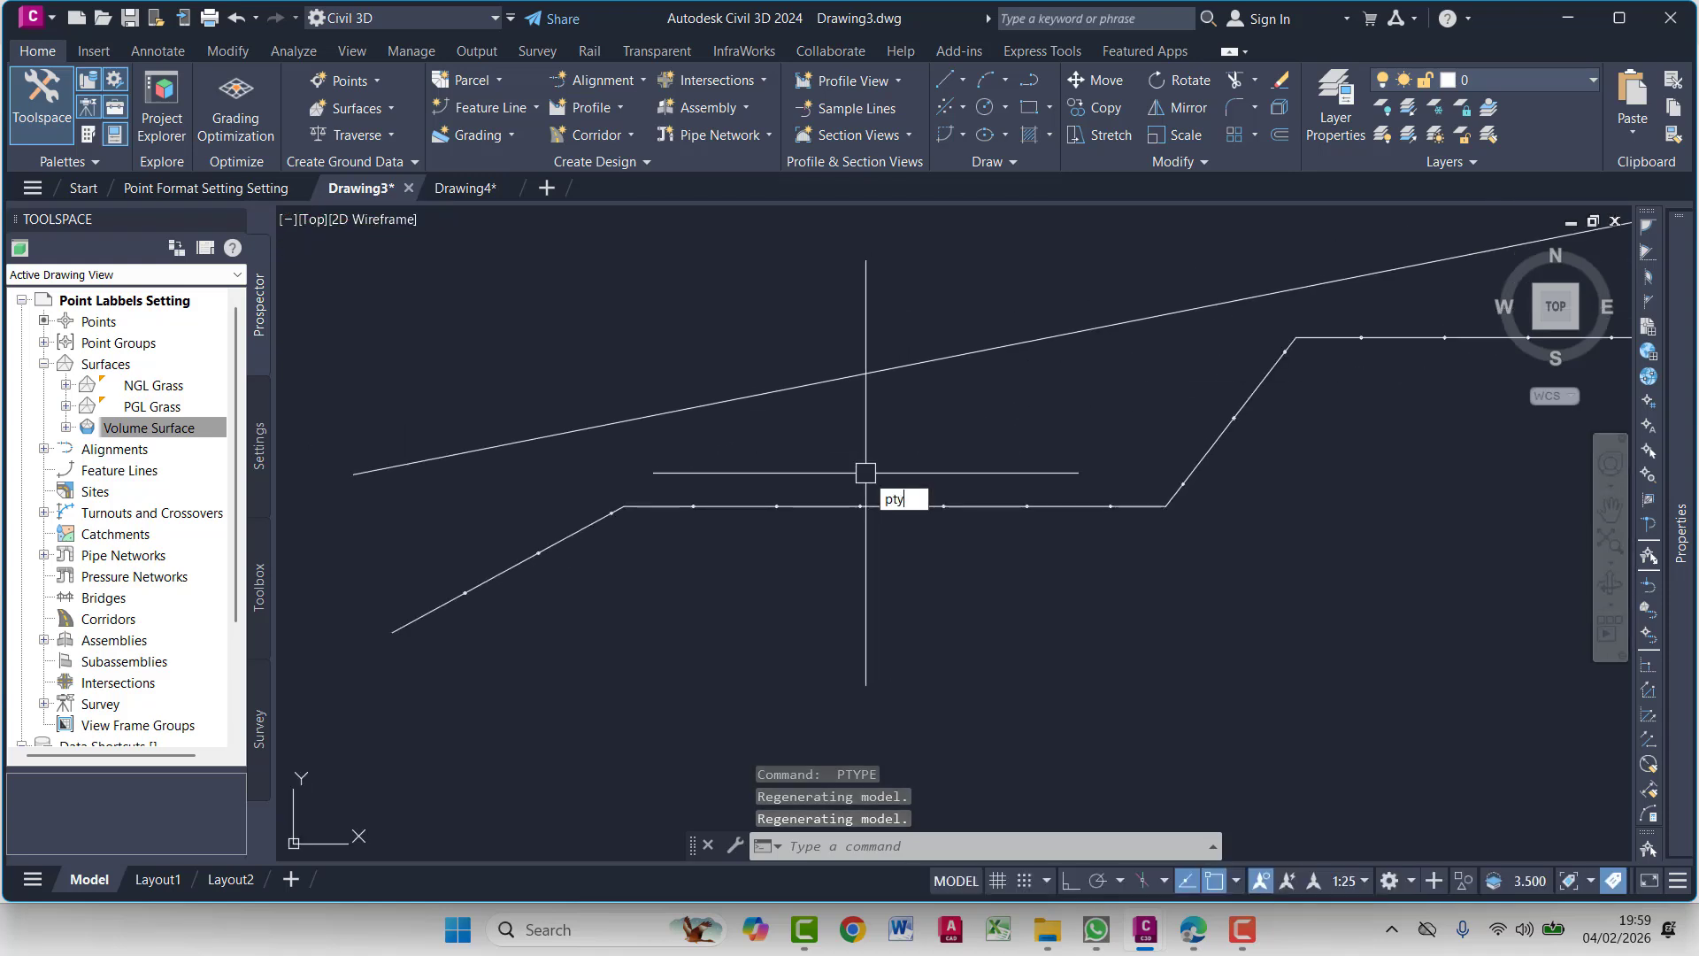
{"action": "key", "text": "Return"}
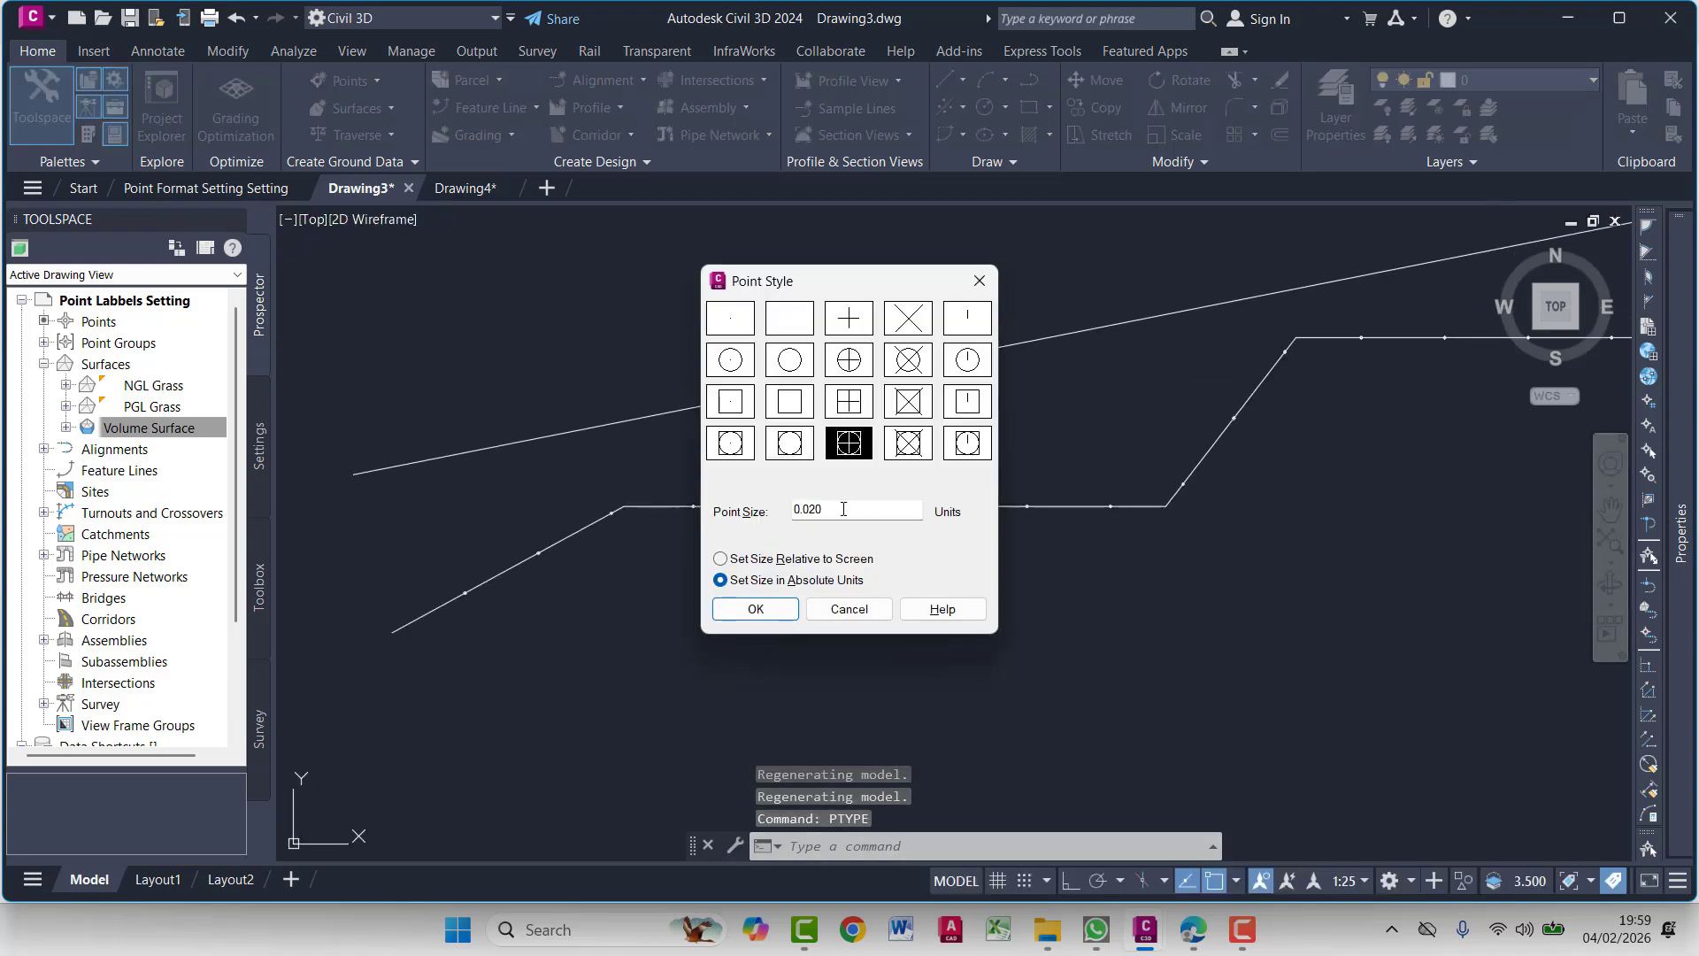
{"action": "key", "text": "Return"}
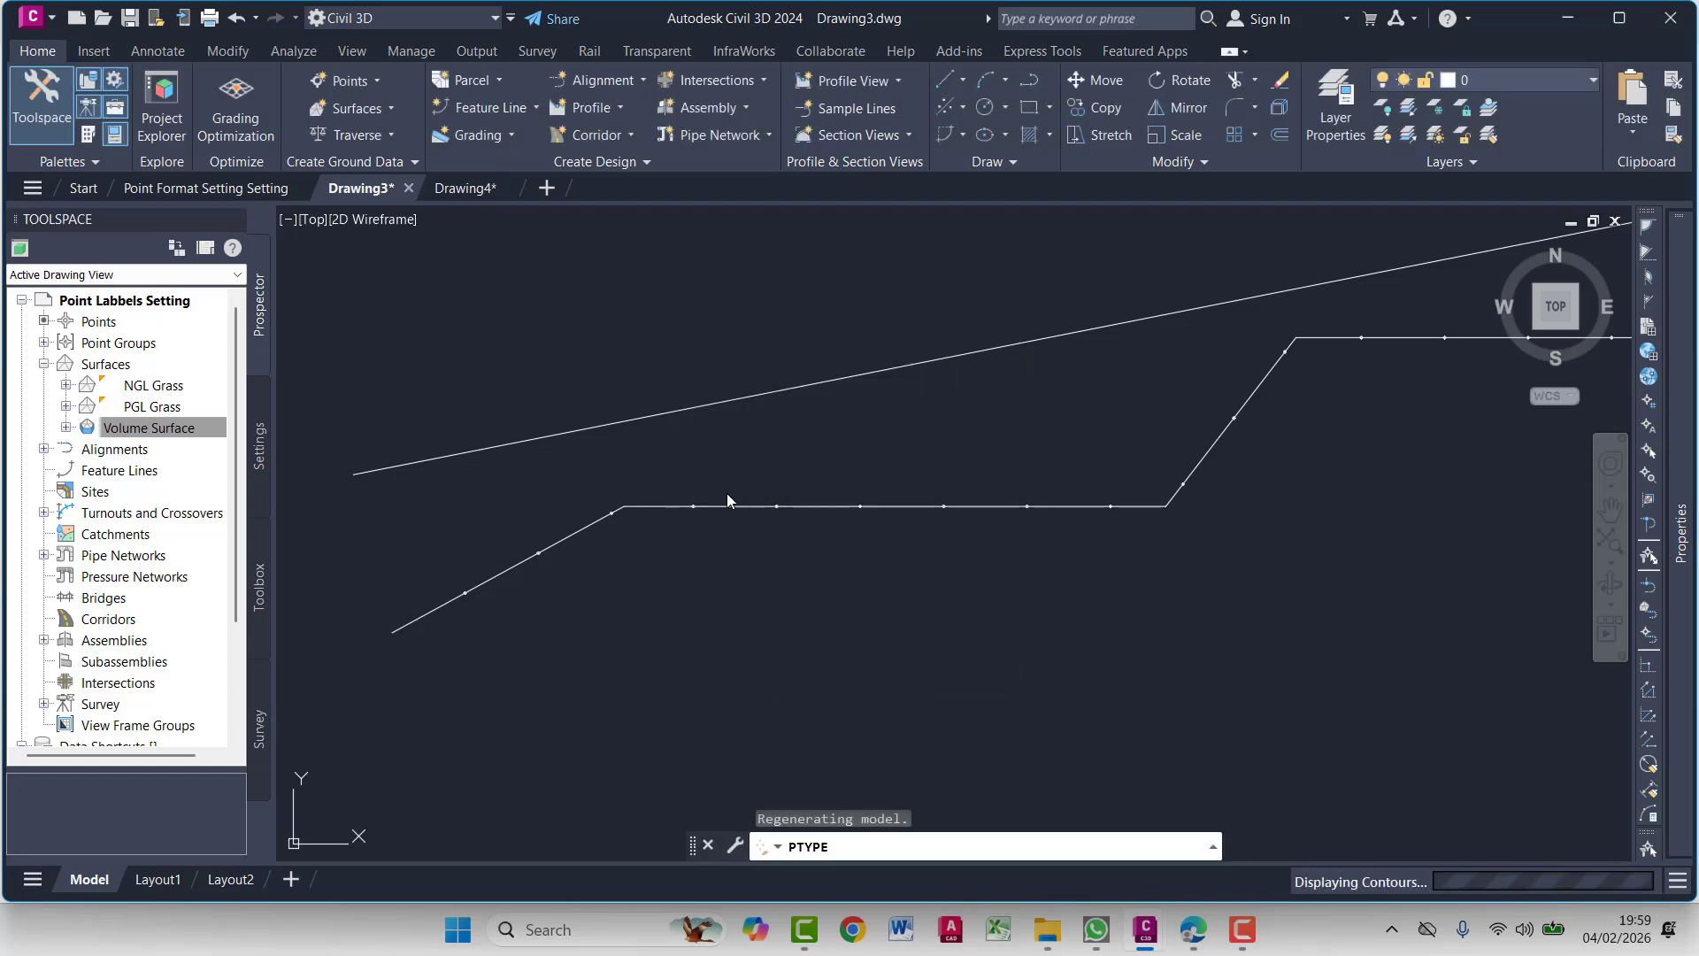
{"action": "scroll", "coordinate": [706, 583], "scroll_direction": "down", "scroll_amount": 3}
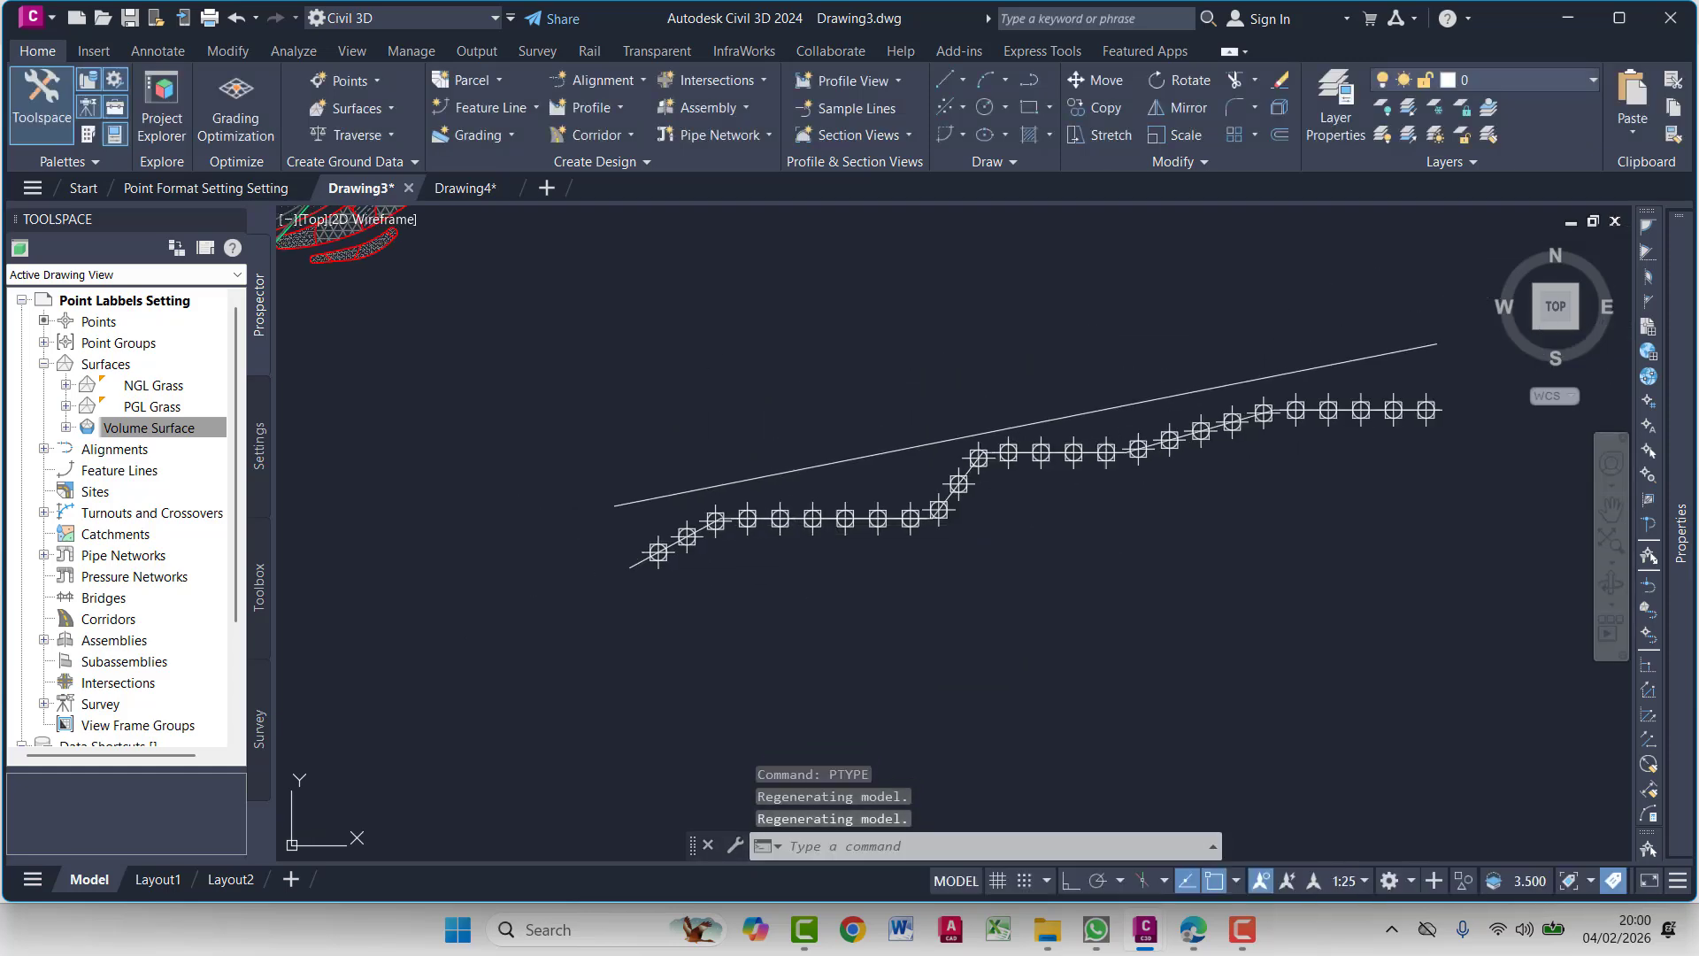
Place points along the straight sloping line with the Measure command, using a segment length of 1
{"action": "key", "text": "Escape"}
{"action": "key", "text": "Escape"}
{"action": "key", "text": "Escape"}
{"action": "type", "text": "measure"}
{"action": "key", "text": "Return"}
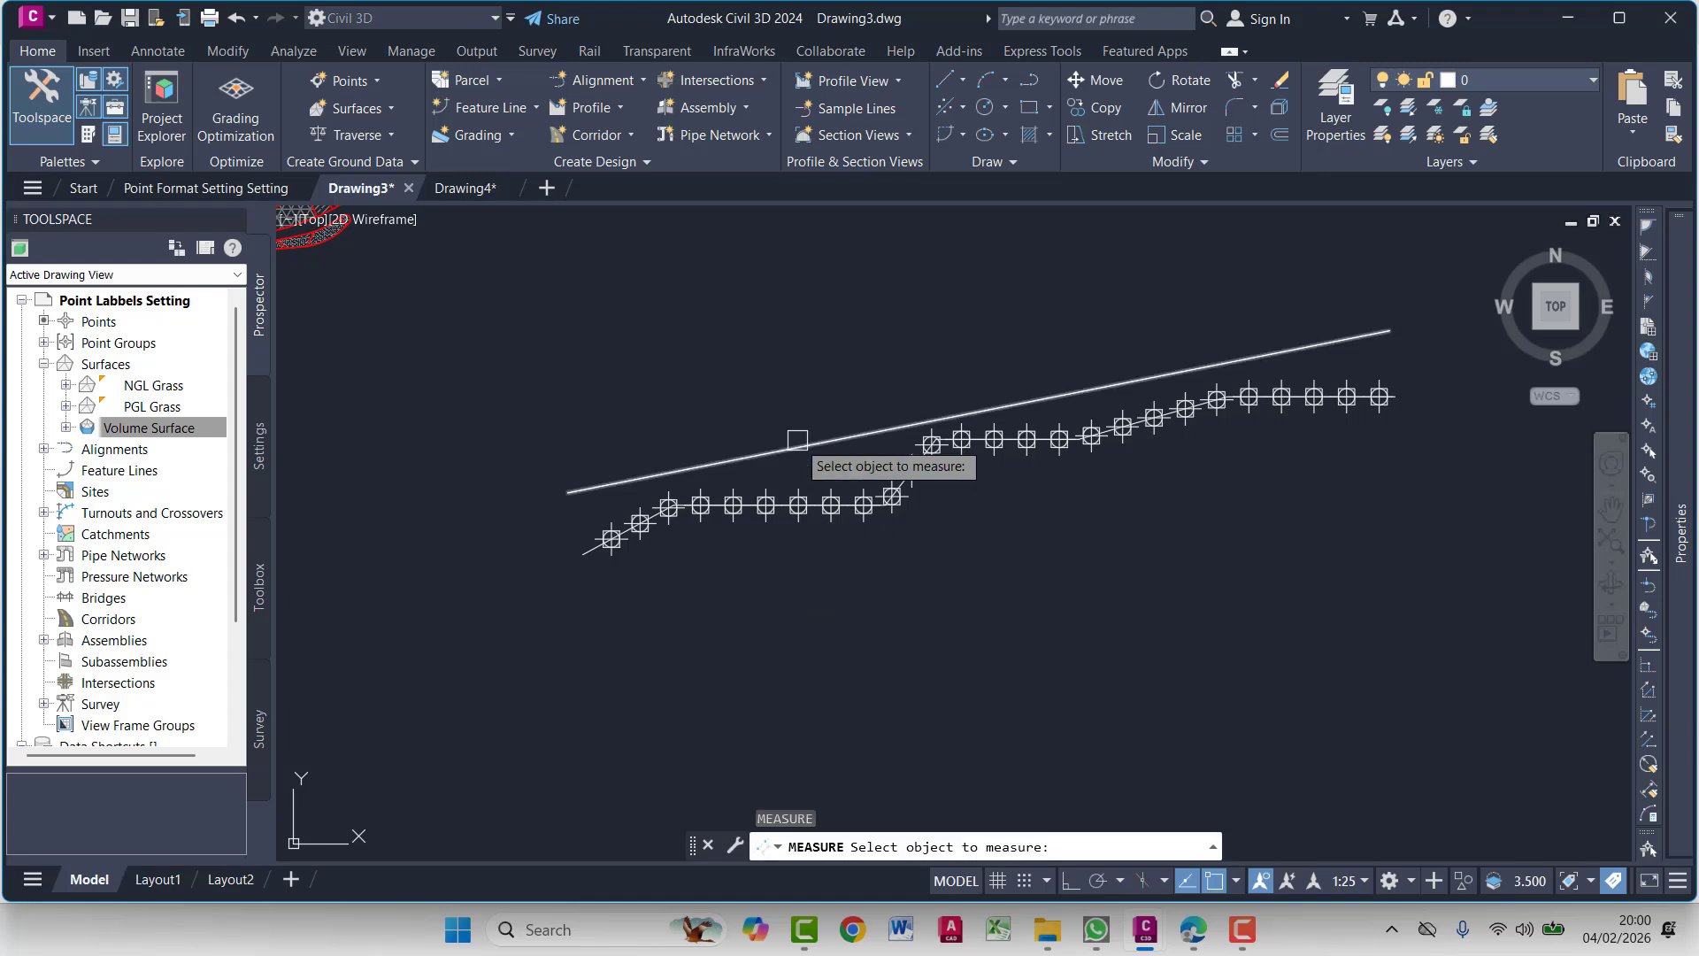
{"action": "left_click", "coordinate": [645, 477]}
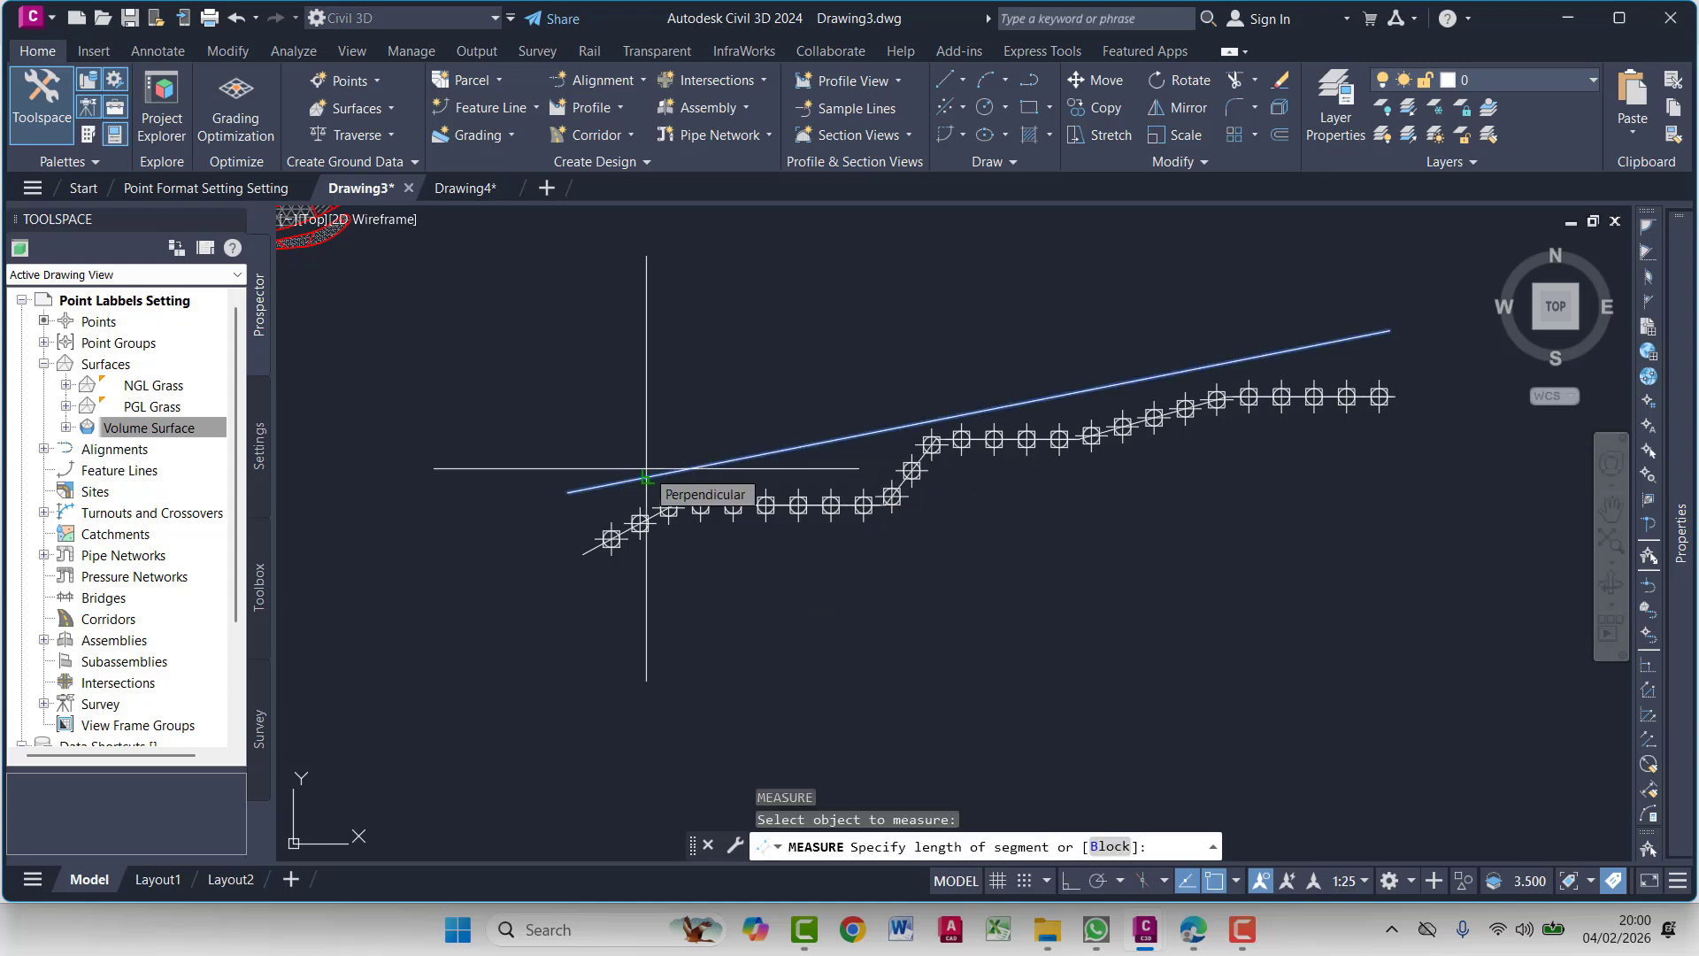
{"action": "type", "text": "1"}
{"action": "key", "text": "Return"}
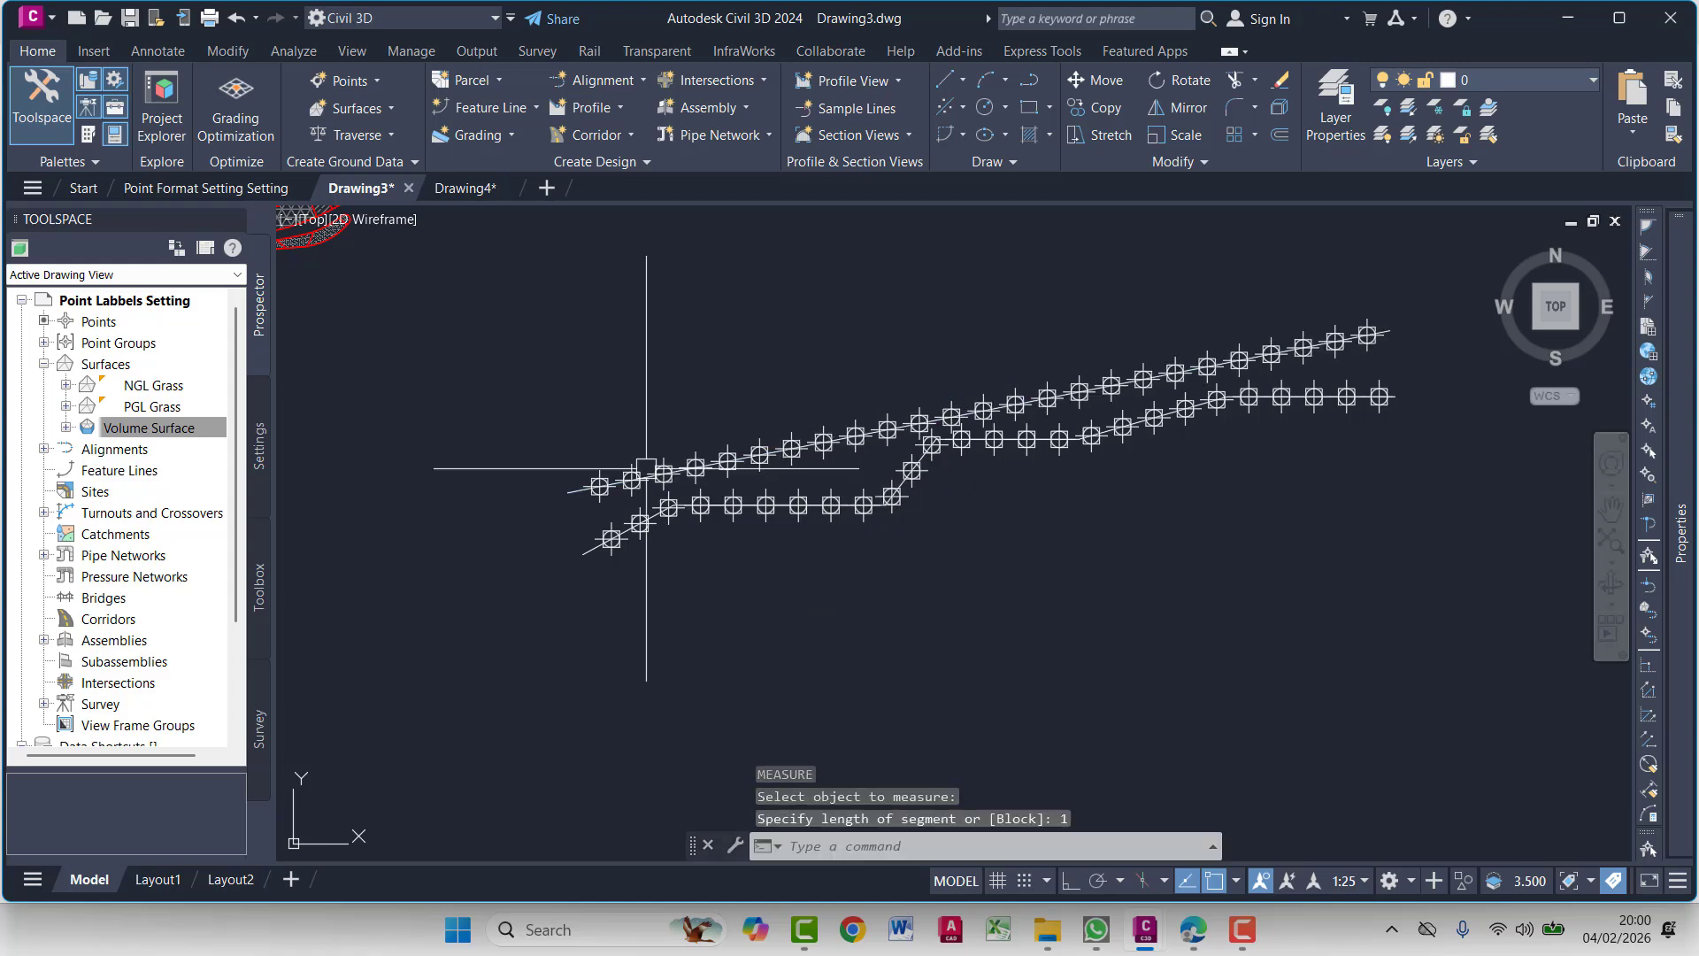
{"action": "key", "text": "Escape"}
Examine the spacing and vertical gap between the points on the sloping line and those on the stepped polyline
{"action": "scroll", "coordinate": [613, 493], "scroll_direction": "up", "scroll_amount": 4}
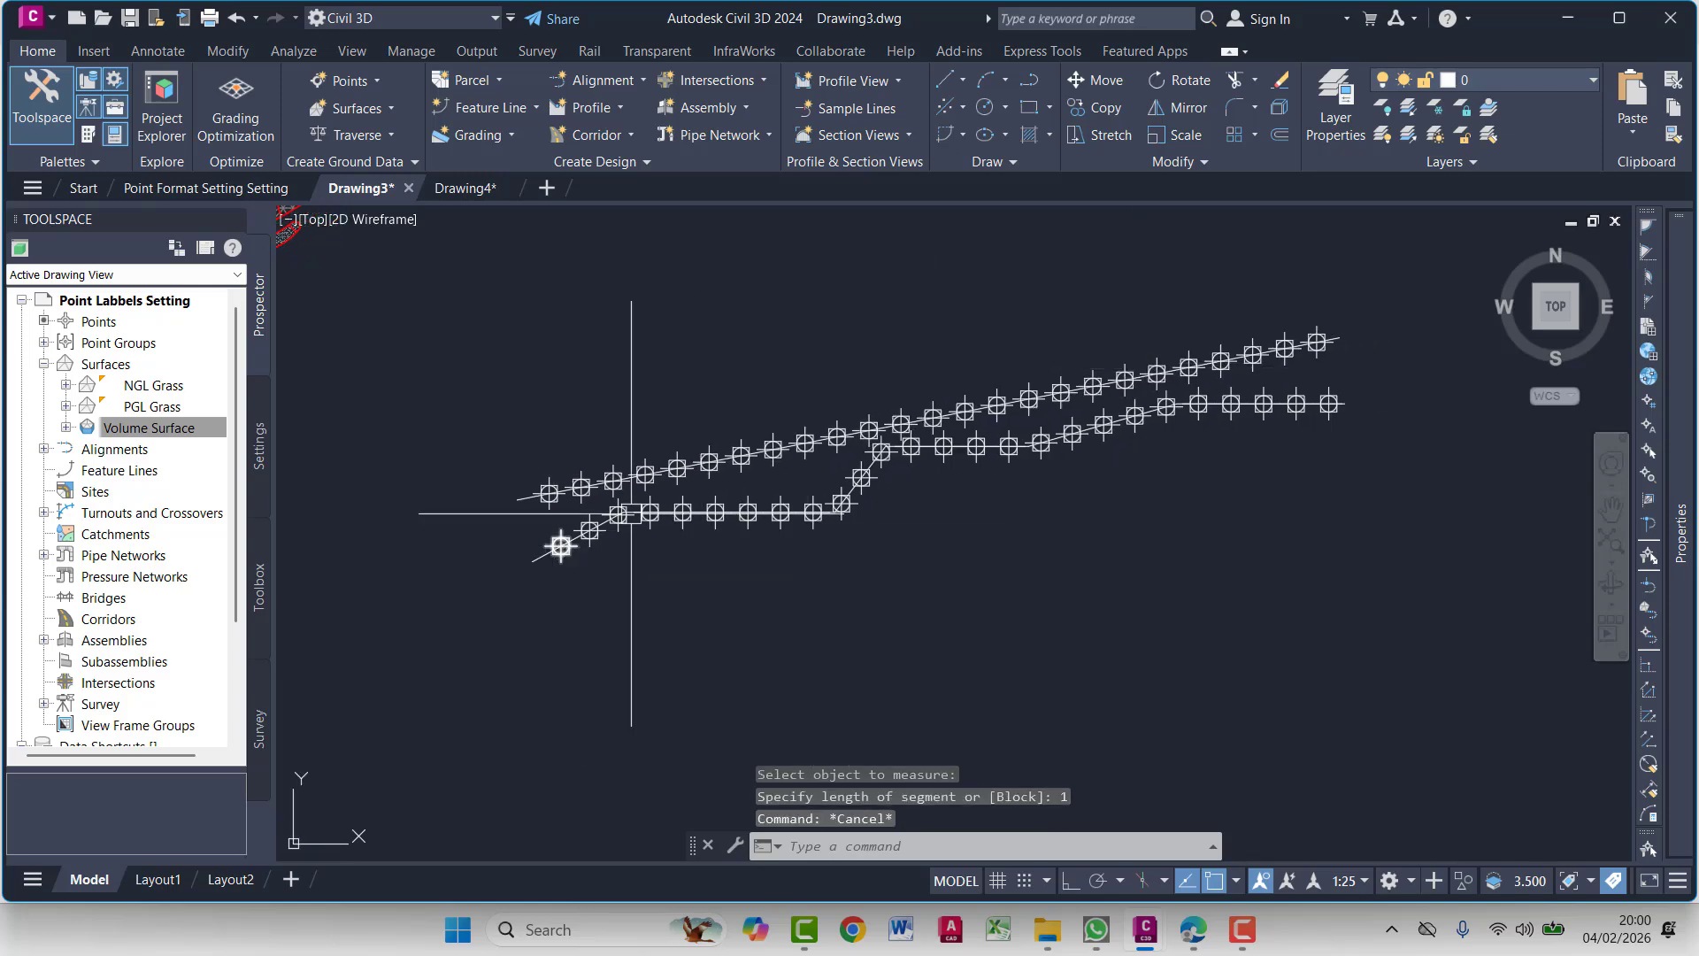
{"action": "scroll", "coordinate": [613, 493], "scroll_direction": "down", "scroll_amount": 2}
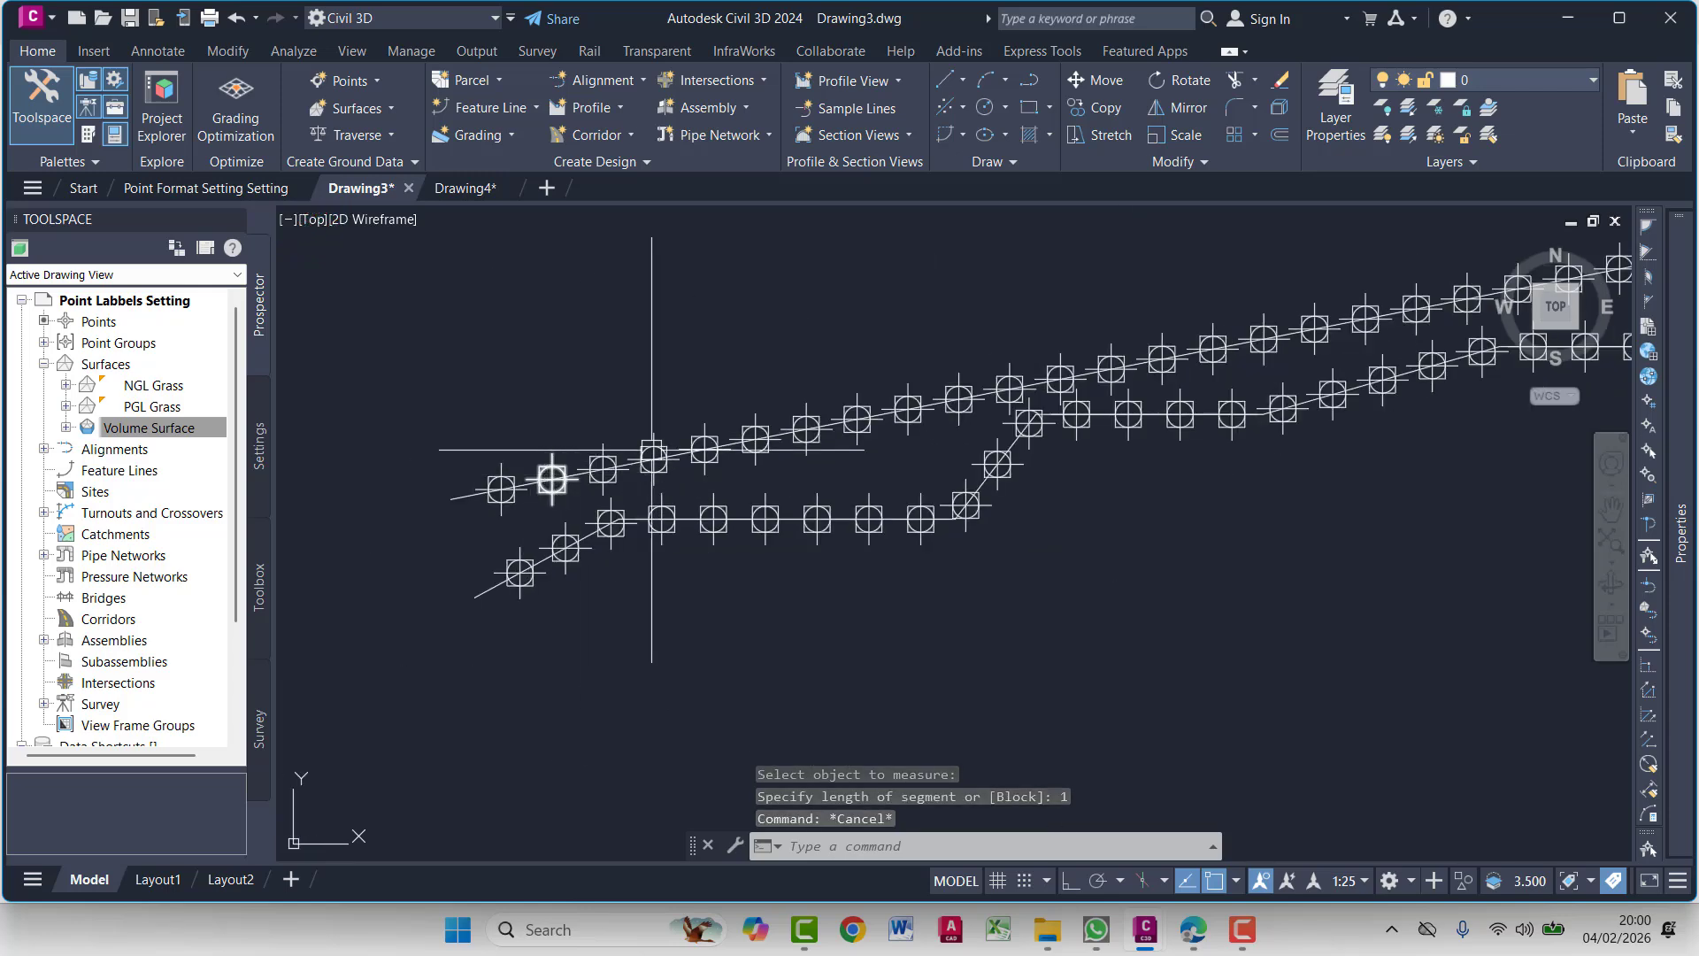
{"action": "middle_click_drag", "start_coordinate": [805, 429], "coordinate": [681, 419]}
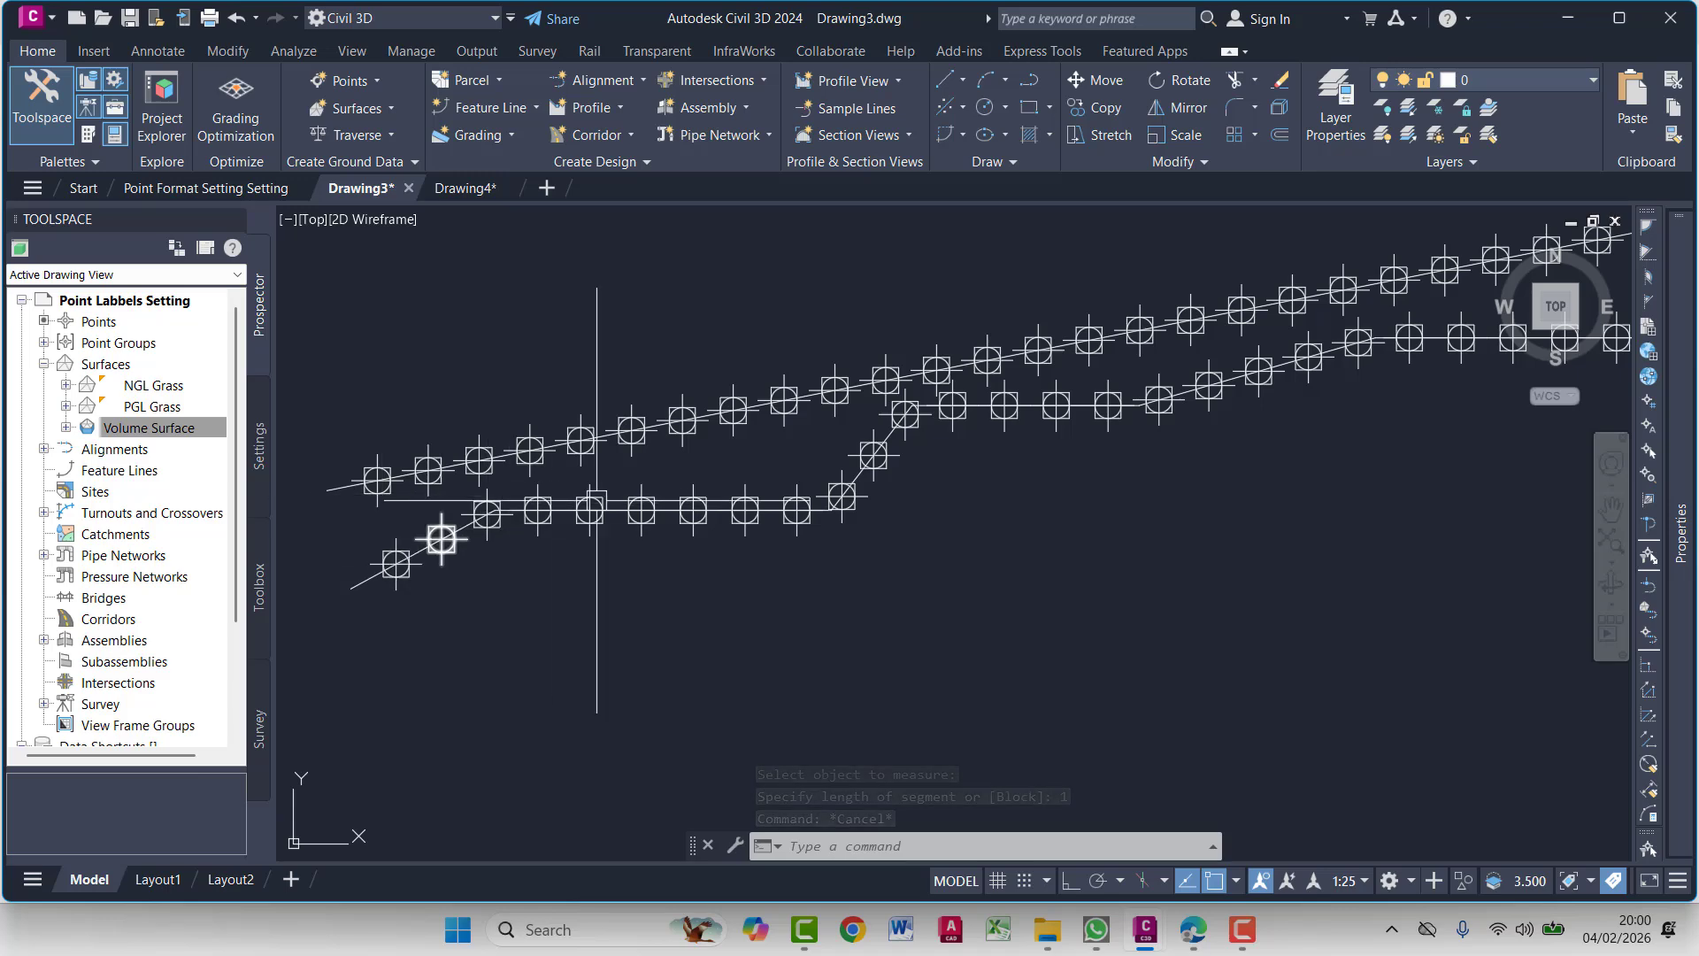
{"action": "middle_click_drag", "start_coordinate": [1037, 416], "coordinate": [864, 462]}
{"action": "middle_click_drag", "start_coordinate": [989, 446], "coordinate": [1179, 356]}
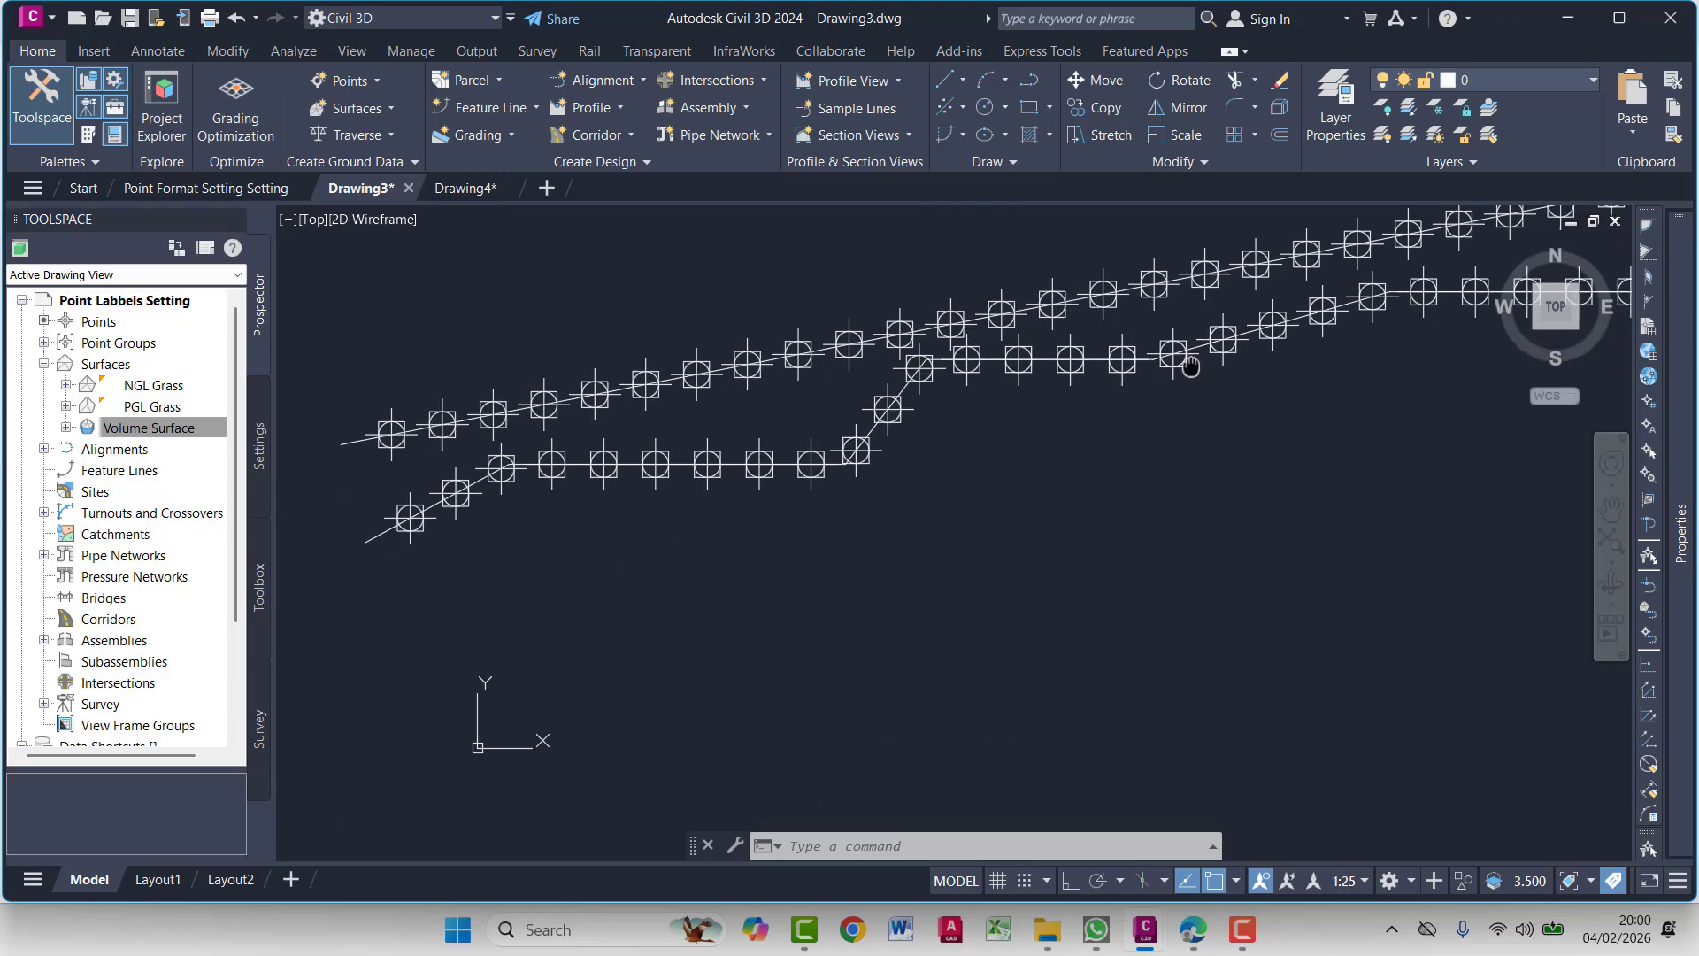
{"action": "scroll", "coordinate": [686, 354], "scroll_direction": "up", "scroll_amount": 4}
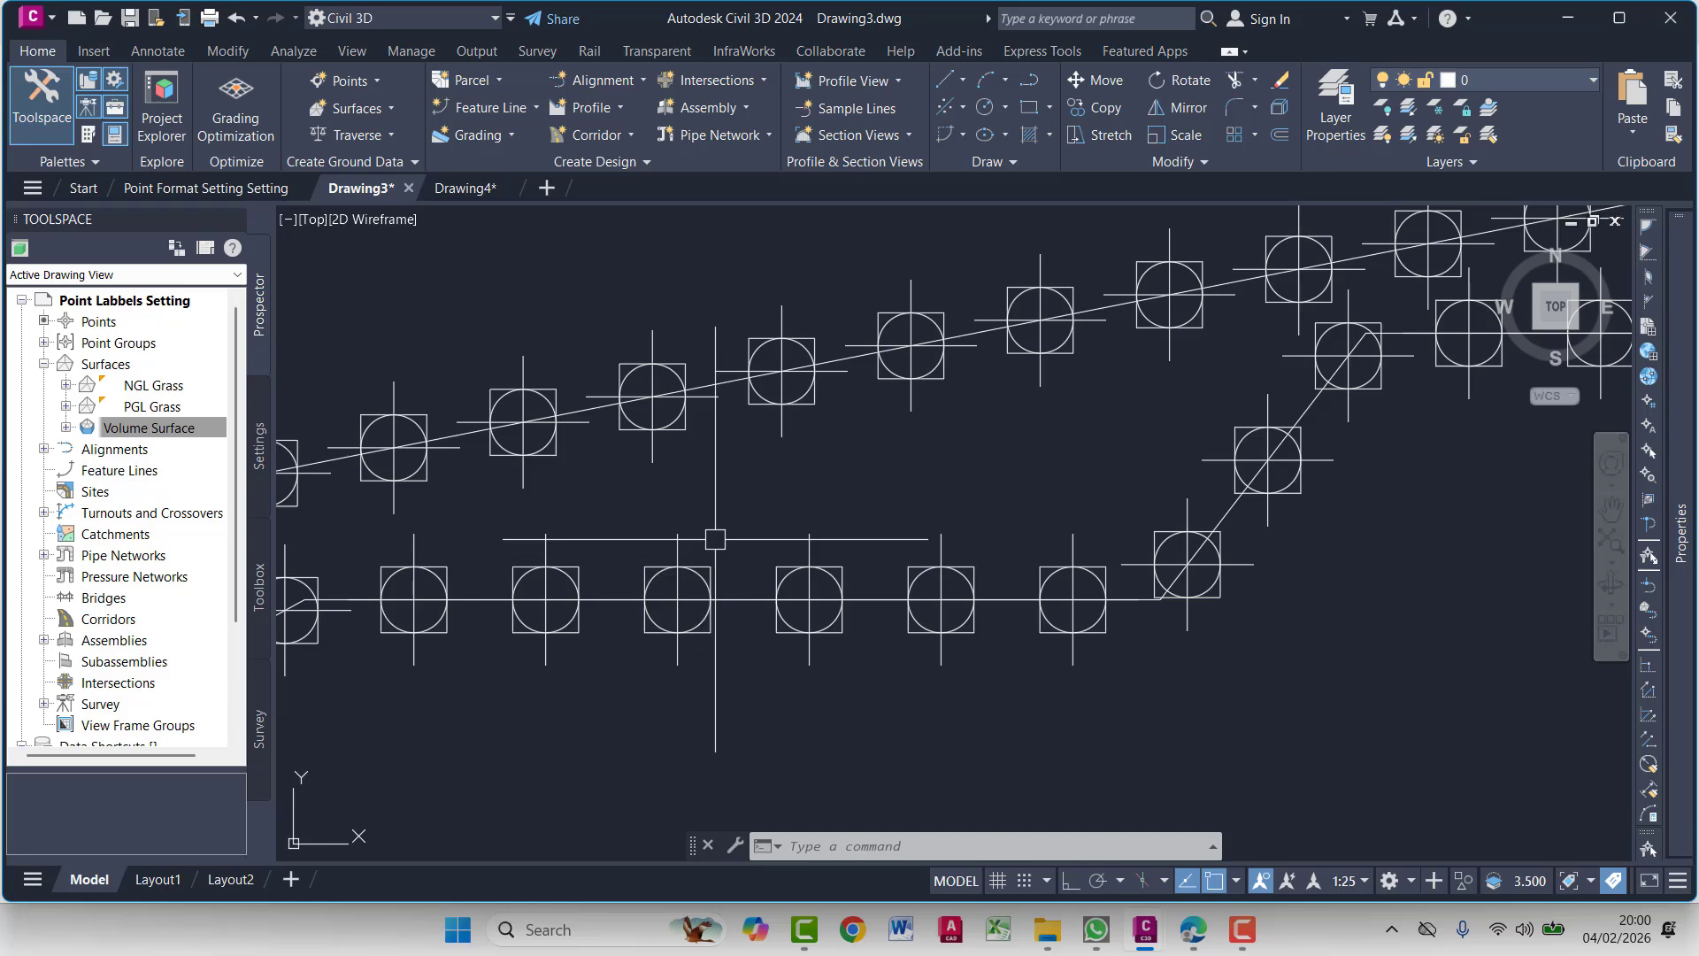
{"action": "middle_click_drag", "start_coordinate": [724, 568], "coordinate": [760, 450]}
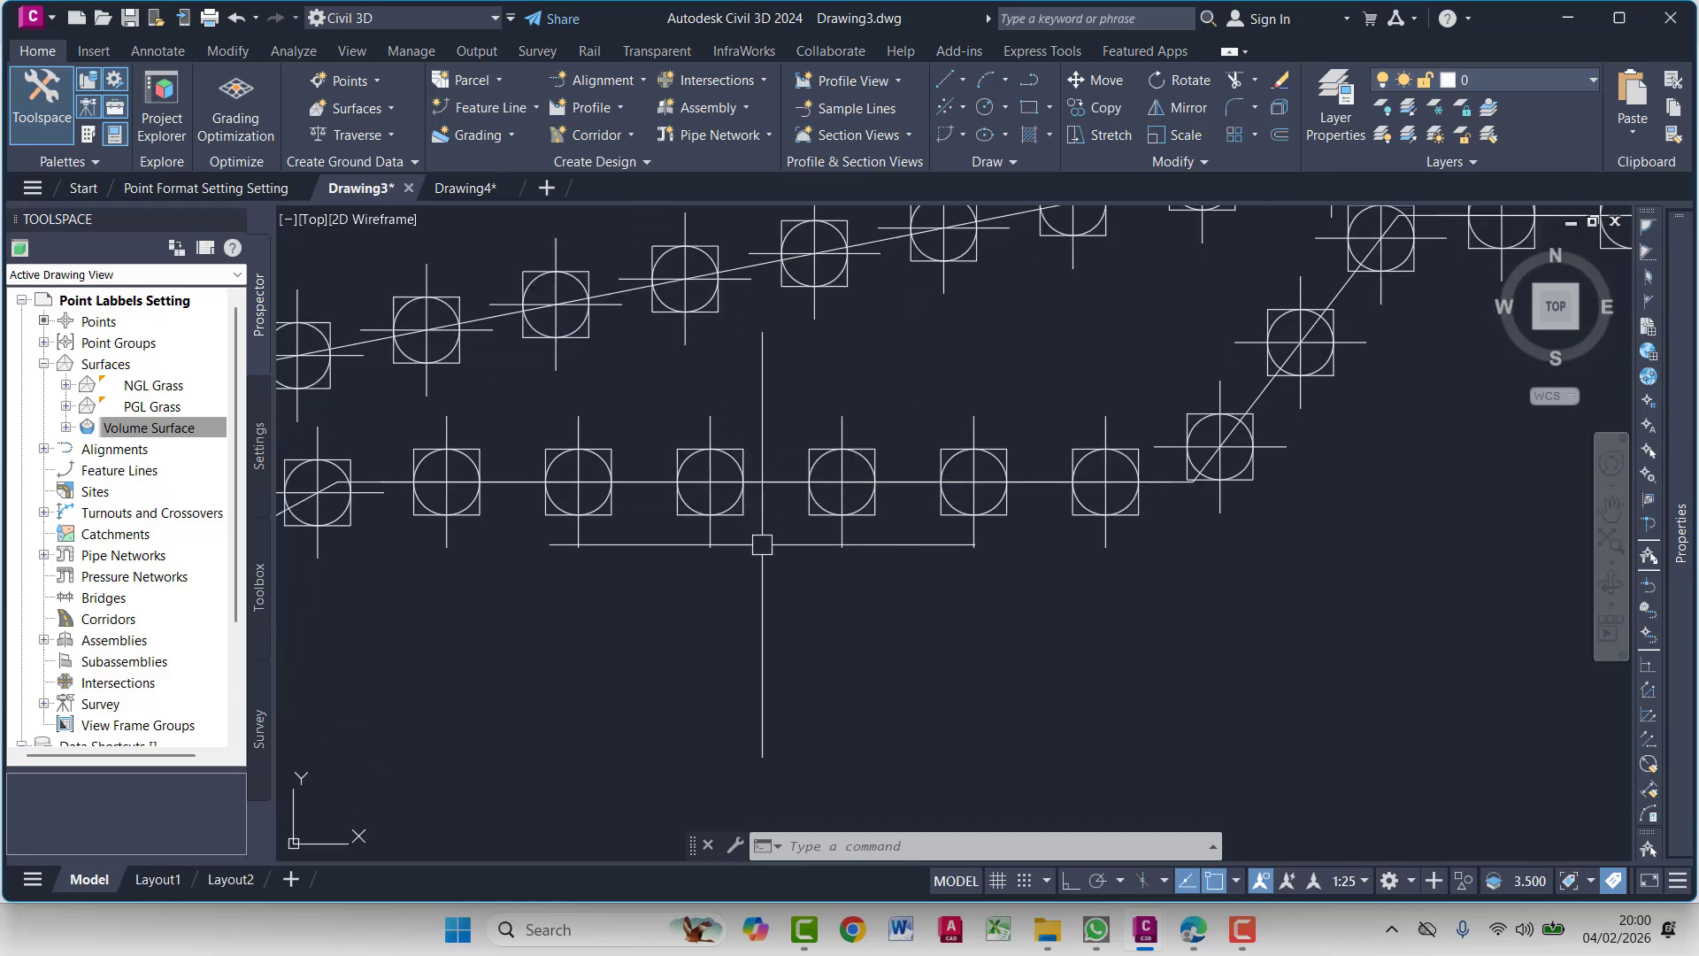
{"action": "scroll", "coordinate": [774, 718], "scroll_direction": "down", "scroll_amount": 2}
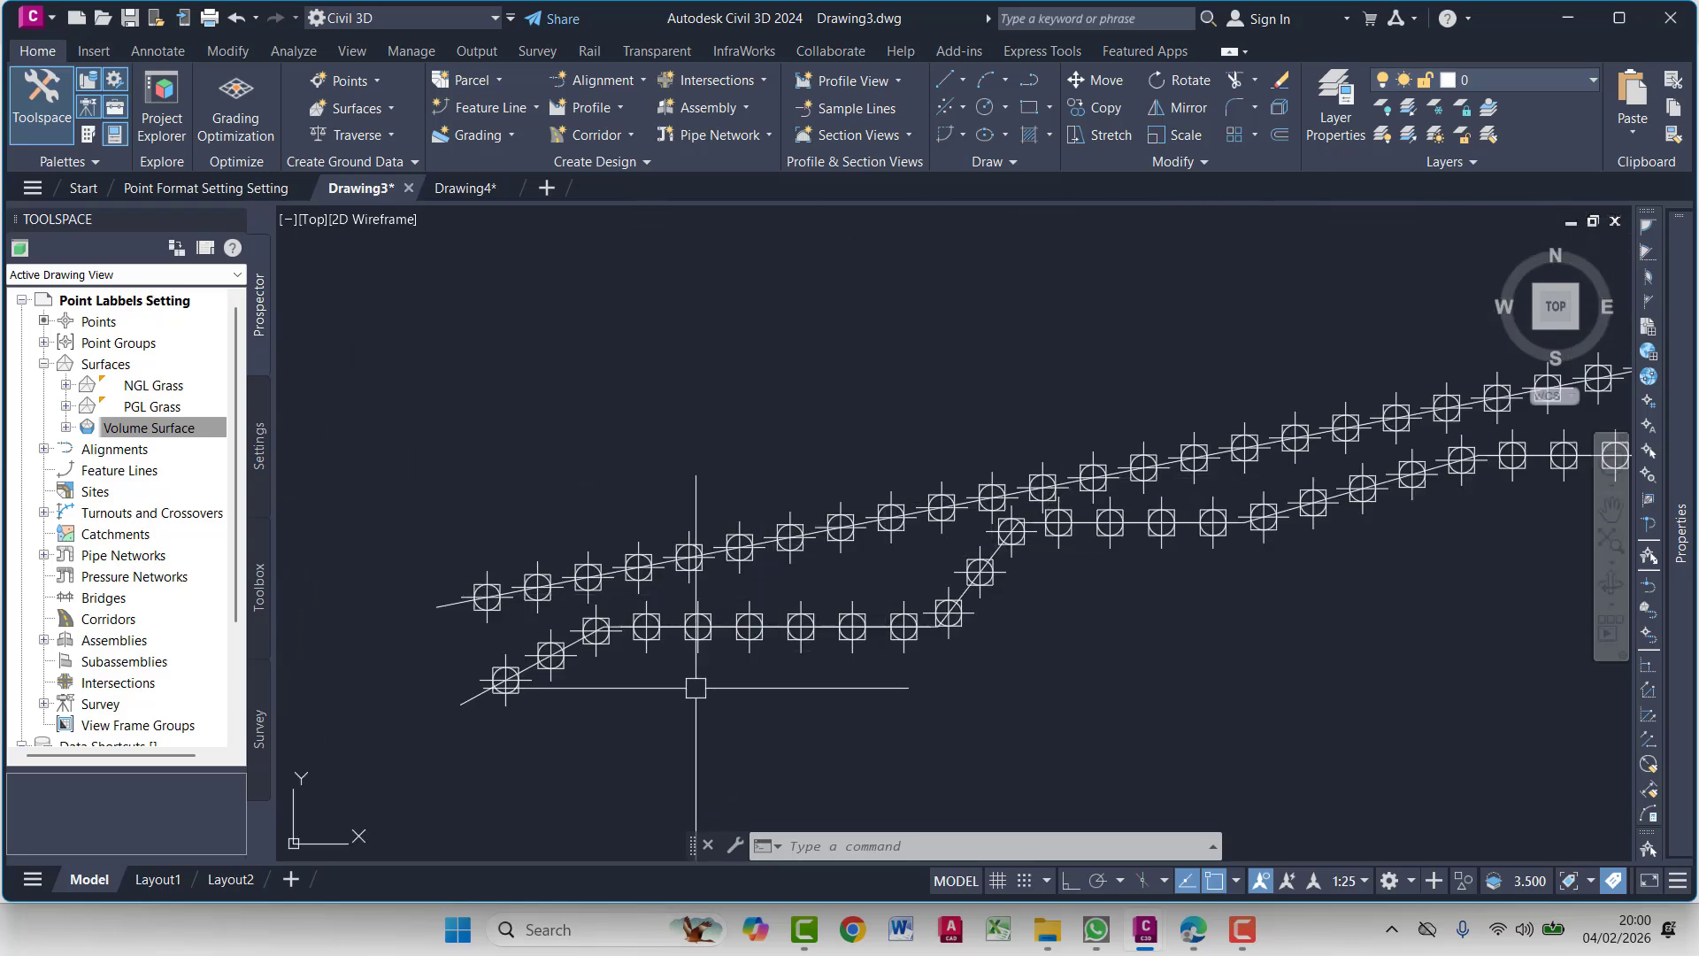
Examine the PGL, NGL and difference labels across the grass surface and relate them to the sketched two-line profile
{"action": "scroll", "coordinate": [876, 637], "scroll_direction": "down", "scroll_amount": 5}
{"action": "middle_click_drag", "start_coordinate": [758, 604], "coordinate": [1130, 705]}
{"action": "scroll", "coordinate": [752, 460], "scroll_direction": "up", "scroll_amount": 5}
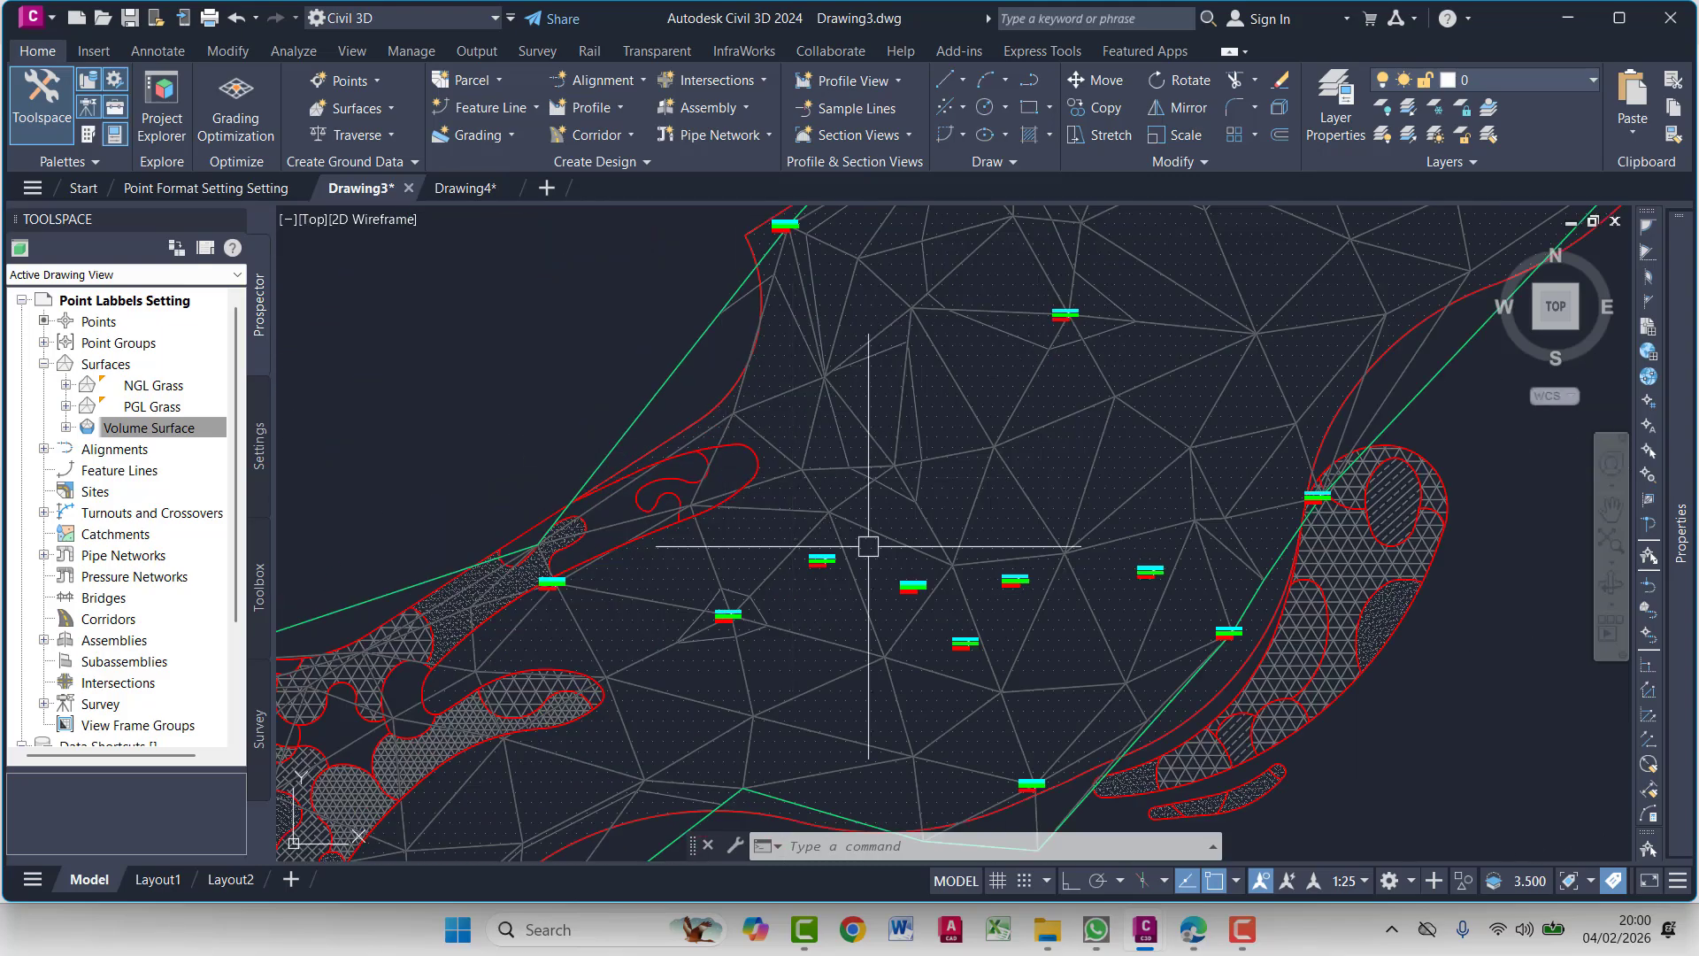
{"action": "scroll", "coordinate": [872, 549], "scroll_direction": "up", "scroll_amount": 4}
{"action": "middle_click_drag", "start_coordinate": [892, 580], "coordinate": [663, 461]}
{"action": "scroll", "coordinate": [744, 515], "scroll_direction": "down", "scroll_amount": 4}
{"action": "middle_click_drag", "start_coordinate": [915, 630], "coordinate": [626, 538]}
{"action": "scroll", "coordinate": [819, 588], "scroll_direction": "down", "scroll_amount": 4}
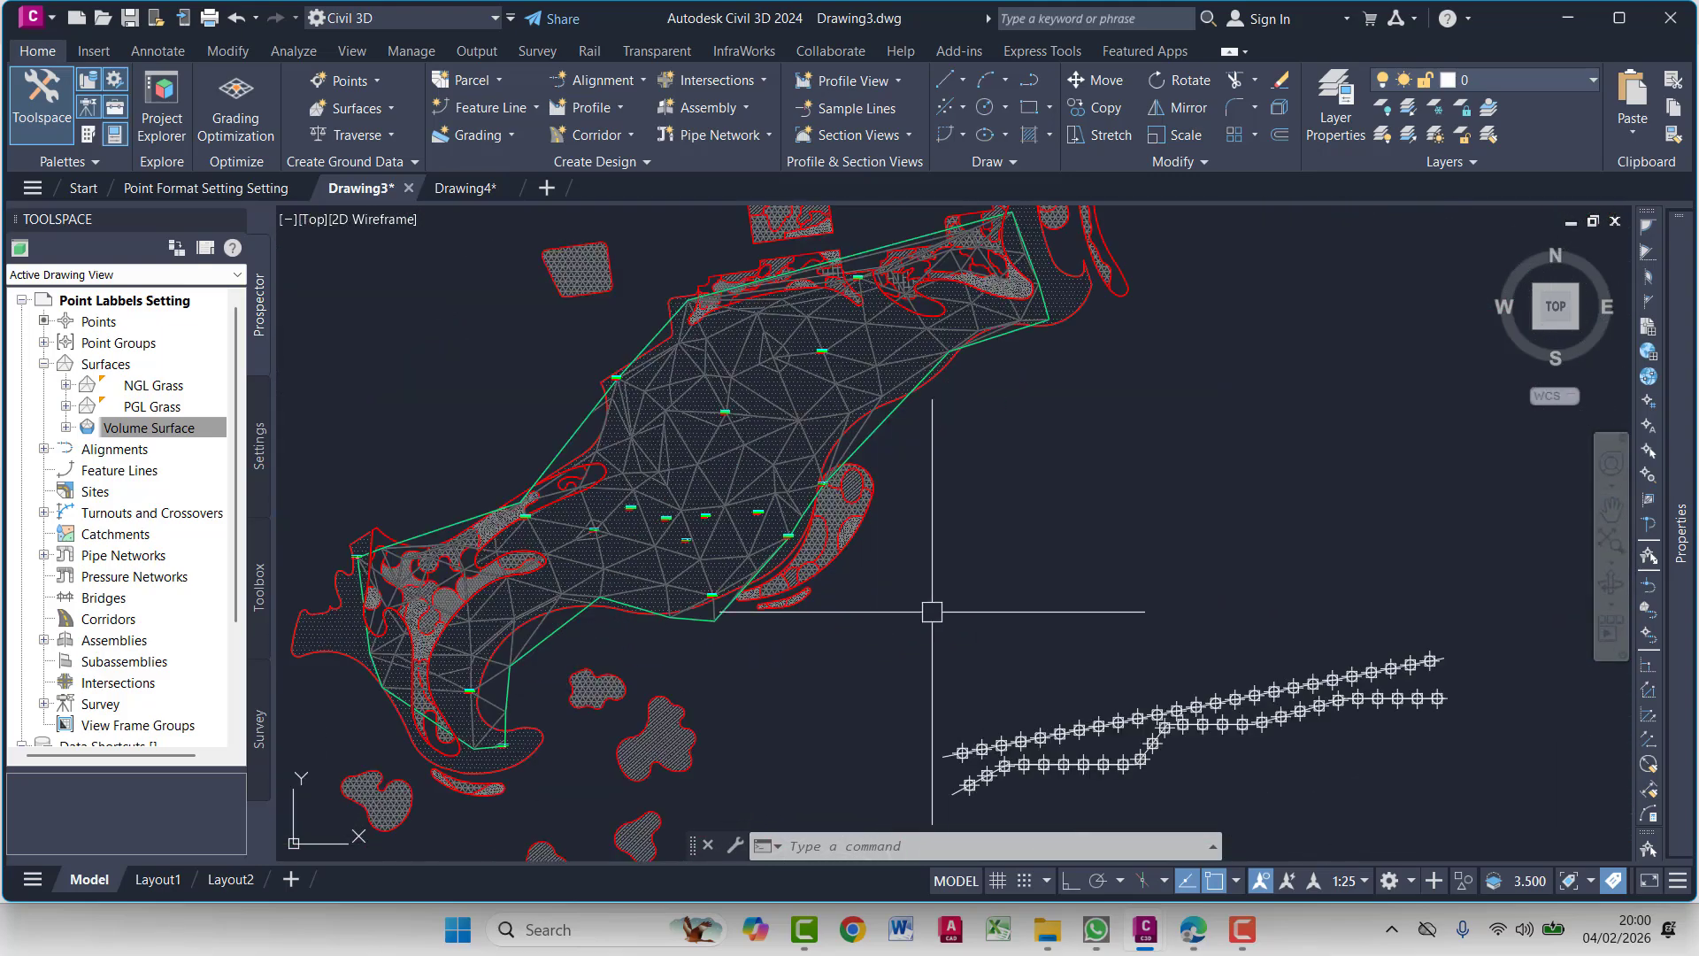
{"action": "middle_click_drag", "start_coordinate": [1370, 808], "coordinate": [1206, 681]}
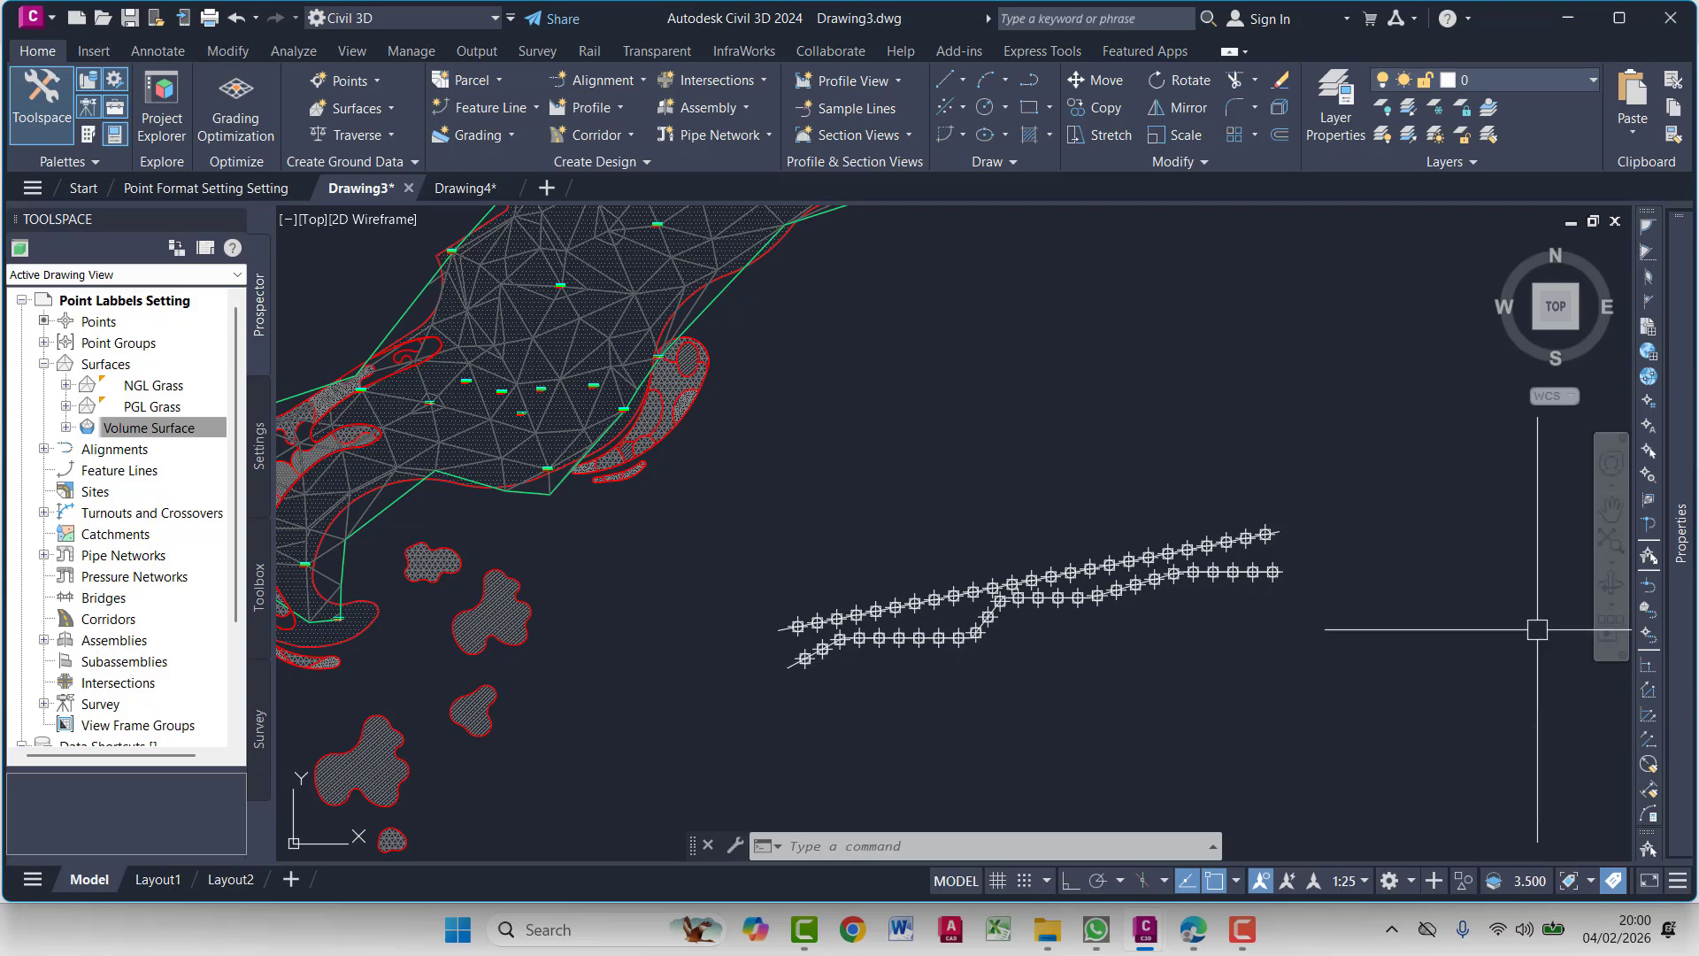
{"action": "scroll", "coordinate": [1080, 682], "scroll_direction": "down", "scroll_amount": 2}
{"action": "scroll", "coordinate": [720, 493], "scroll_direction": "up", "scroll_amount": 8}
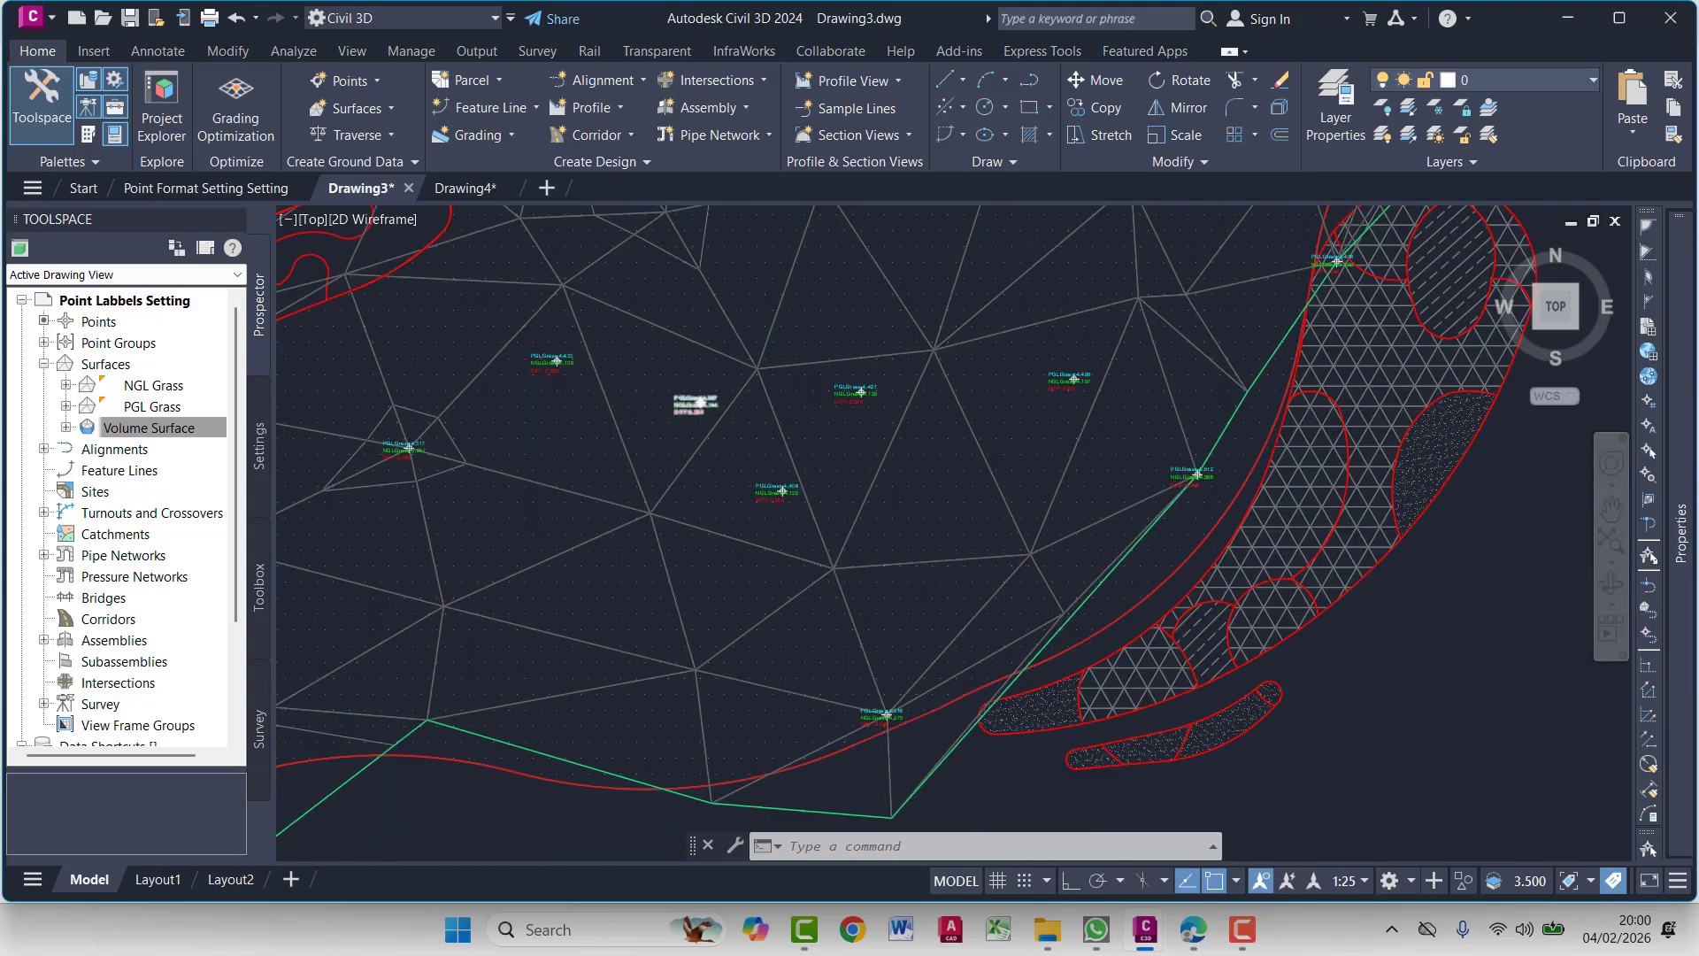
{"action": "scroll", "coordinate": [707, 399], "scroll_direction": "up", "scroll_amount": 5}
{"action": "scroll", "coordinate": [717, 461], "scroll_direction": "down", "scroll_amount": 5}
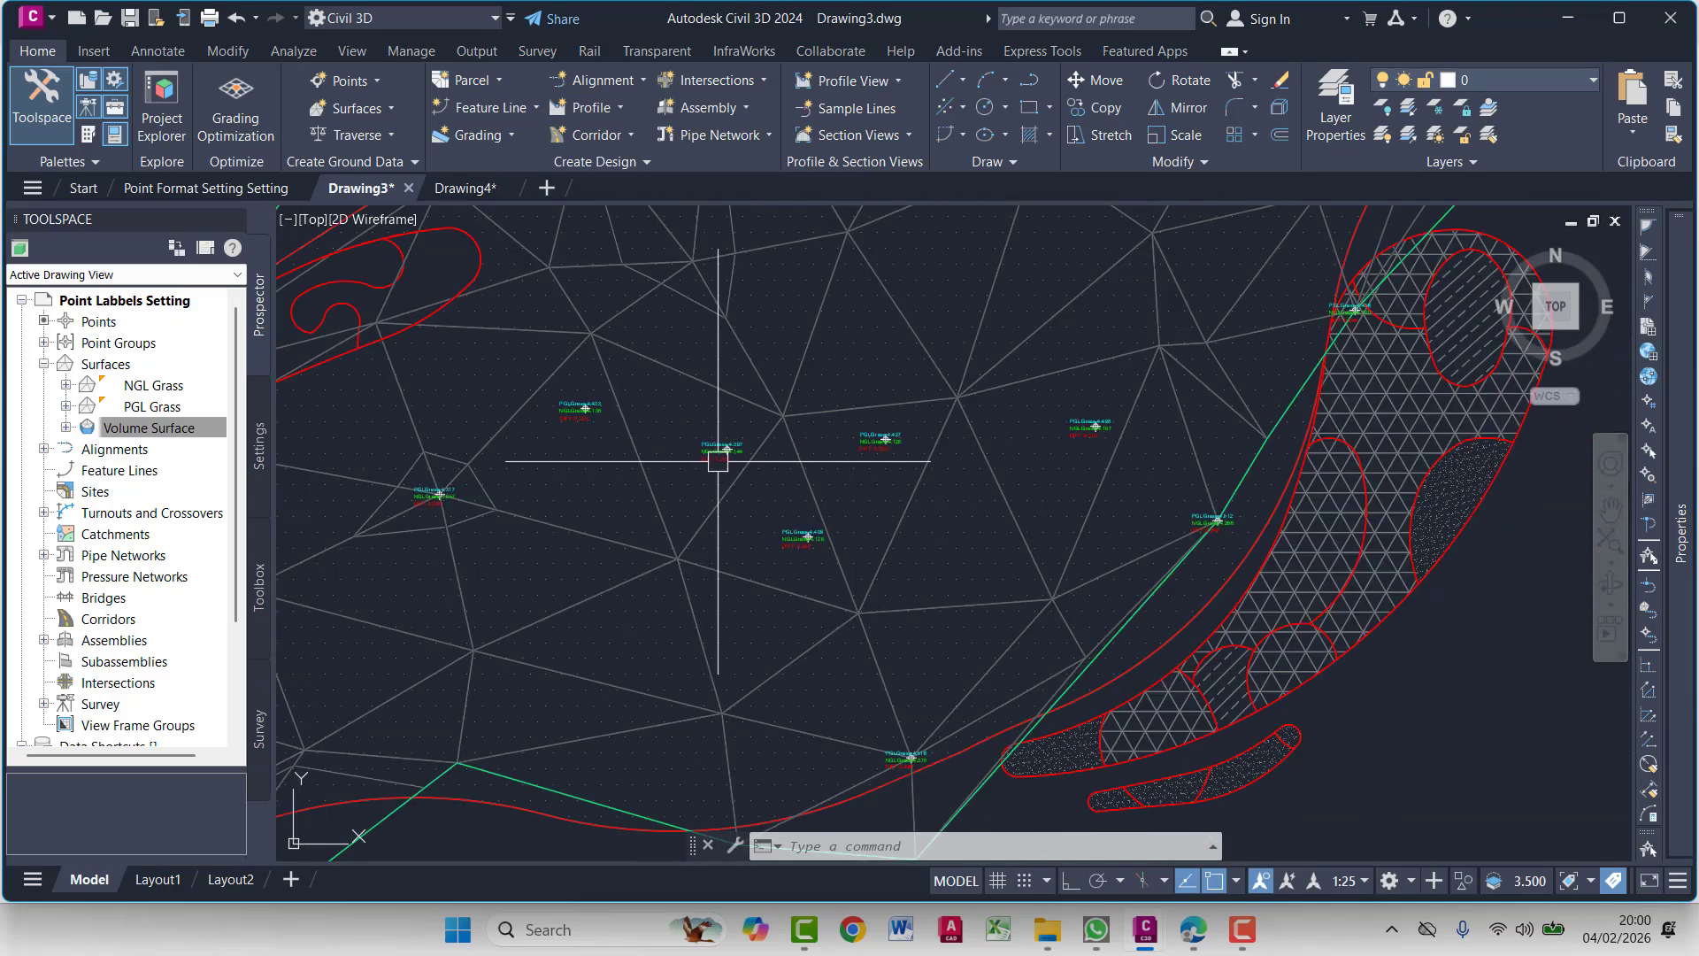
{"action": "scroll", "coordinate": [857, 687], "scroll_direction": "down", "scroll_amount": 5}
{"action": "scroll", "coordinate": [779, 721], "scroll_direction": "up", "scroll_amount": 6}
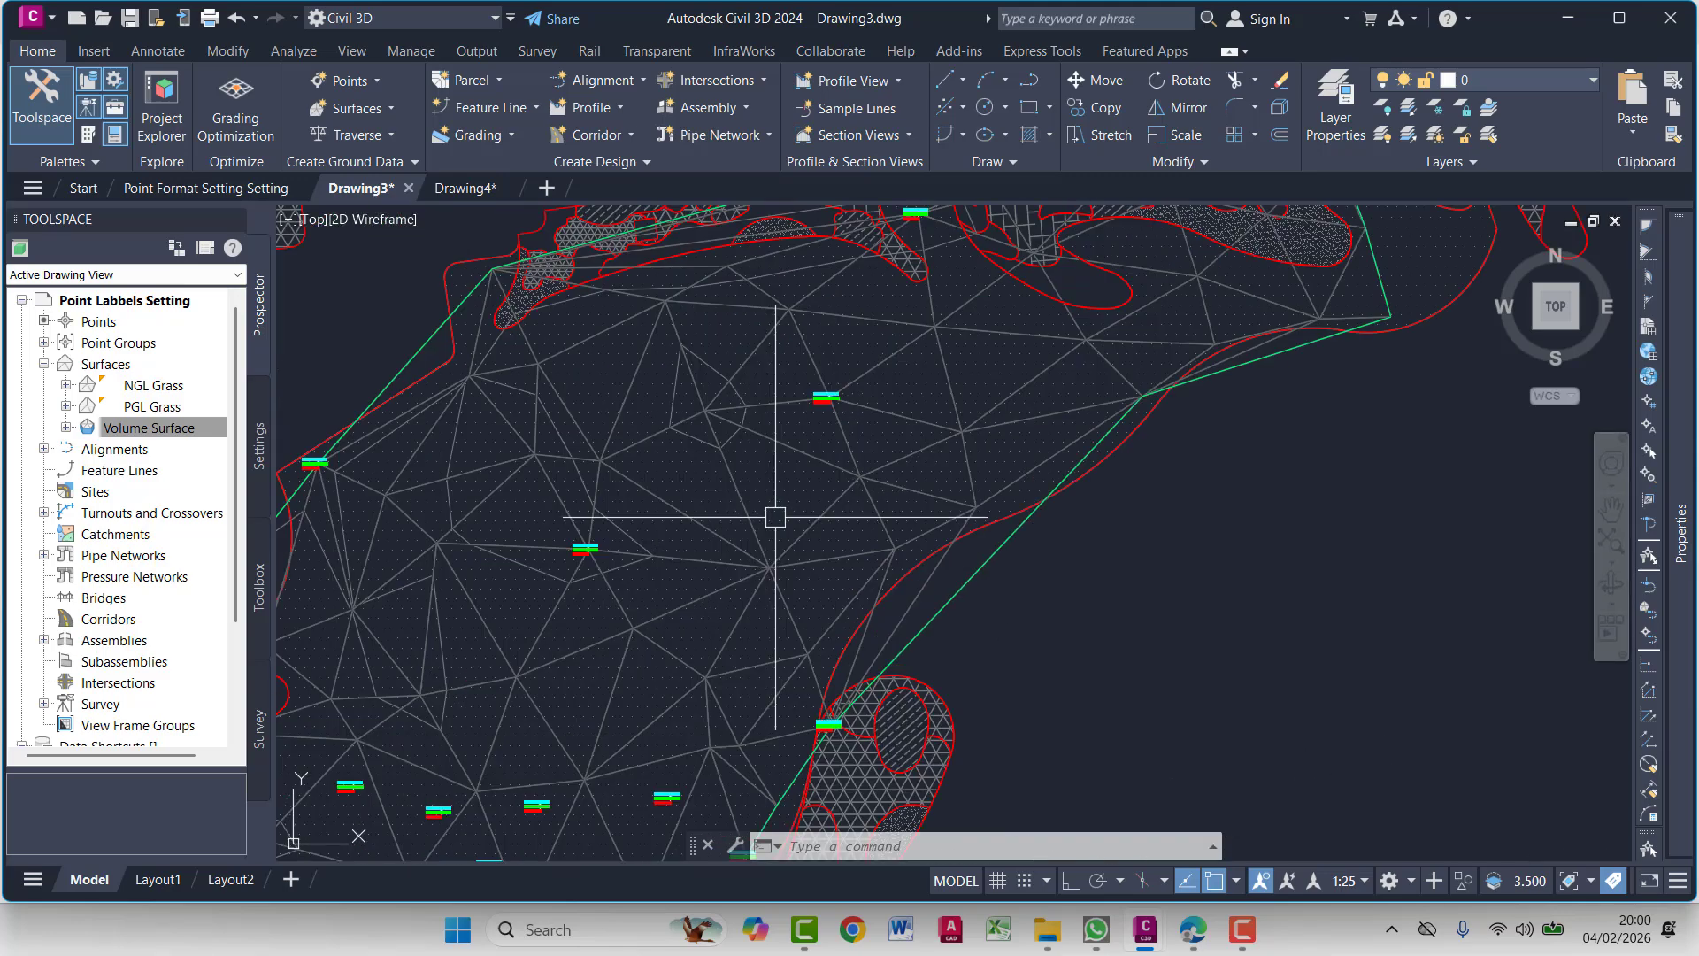
Copy the grass surface's elevation label from its marker to unlabelled spots toward the surface's northeastern end
{"action": "scroll", "coordinate": [775, 517], "scroll_direction": "down", "scroll_amount": 1}
{"action": "scroll", "coordinate": [777, 454], "scroll_direction": "up", "scroll_amount": 8}
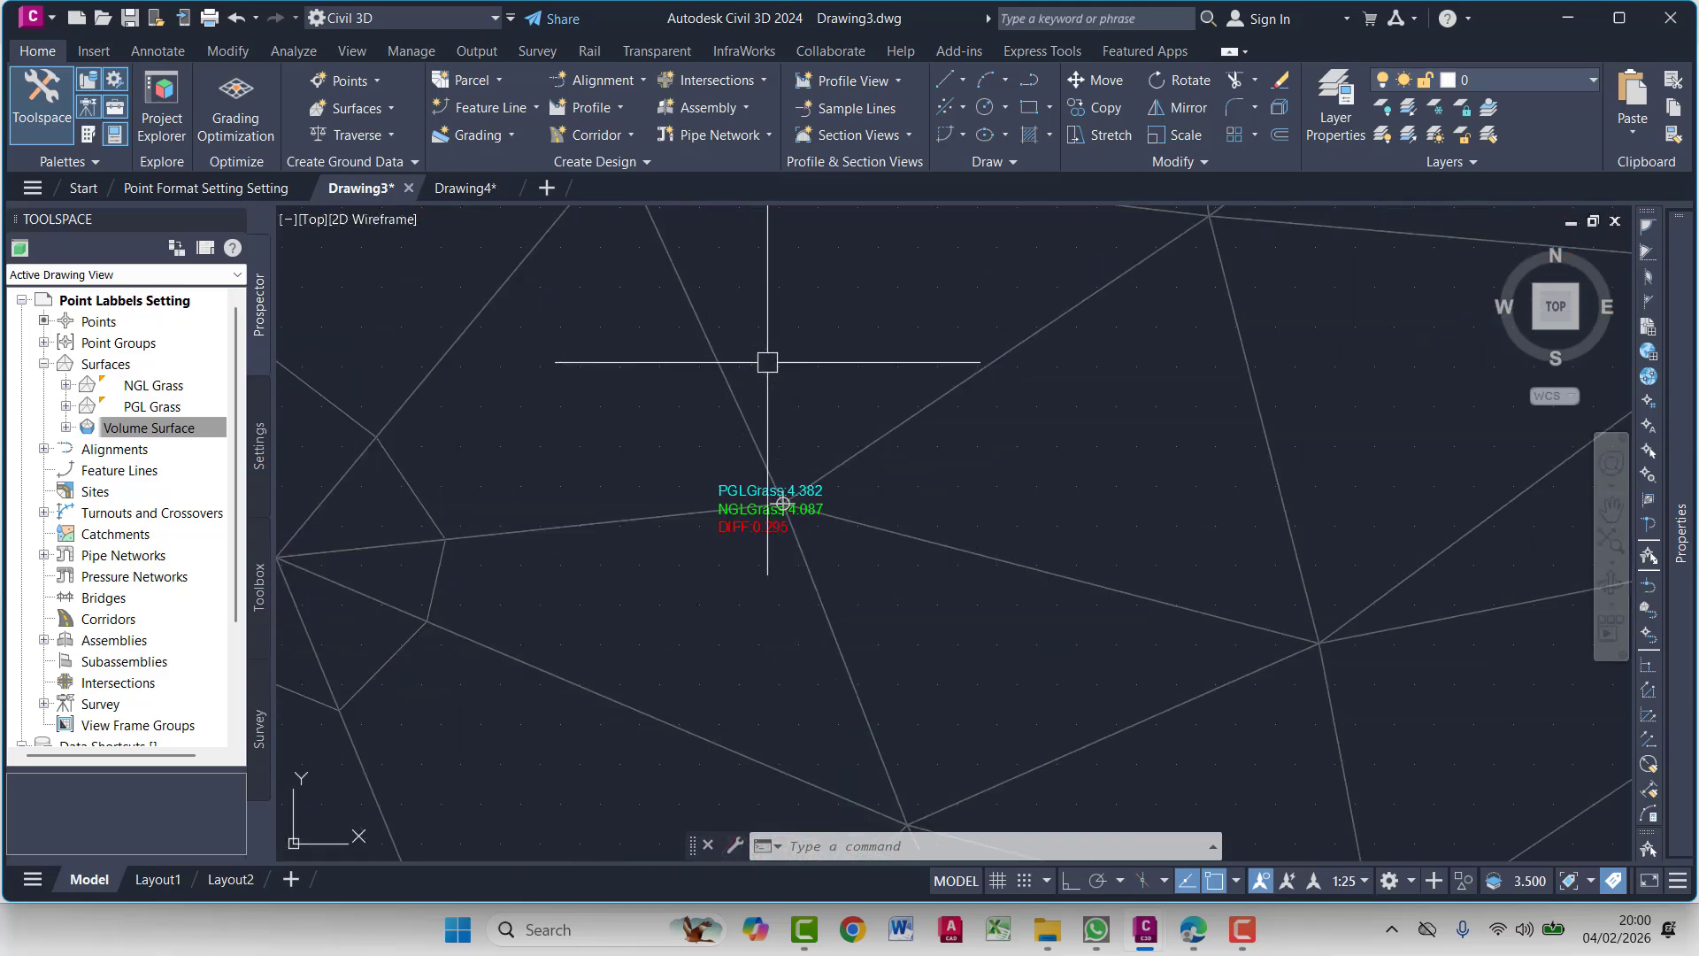
{"action": "left_click", "coordinate": [783, 503]}
{"action": "type", "text": "CON"}
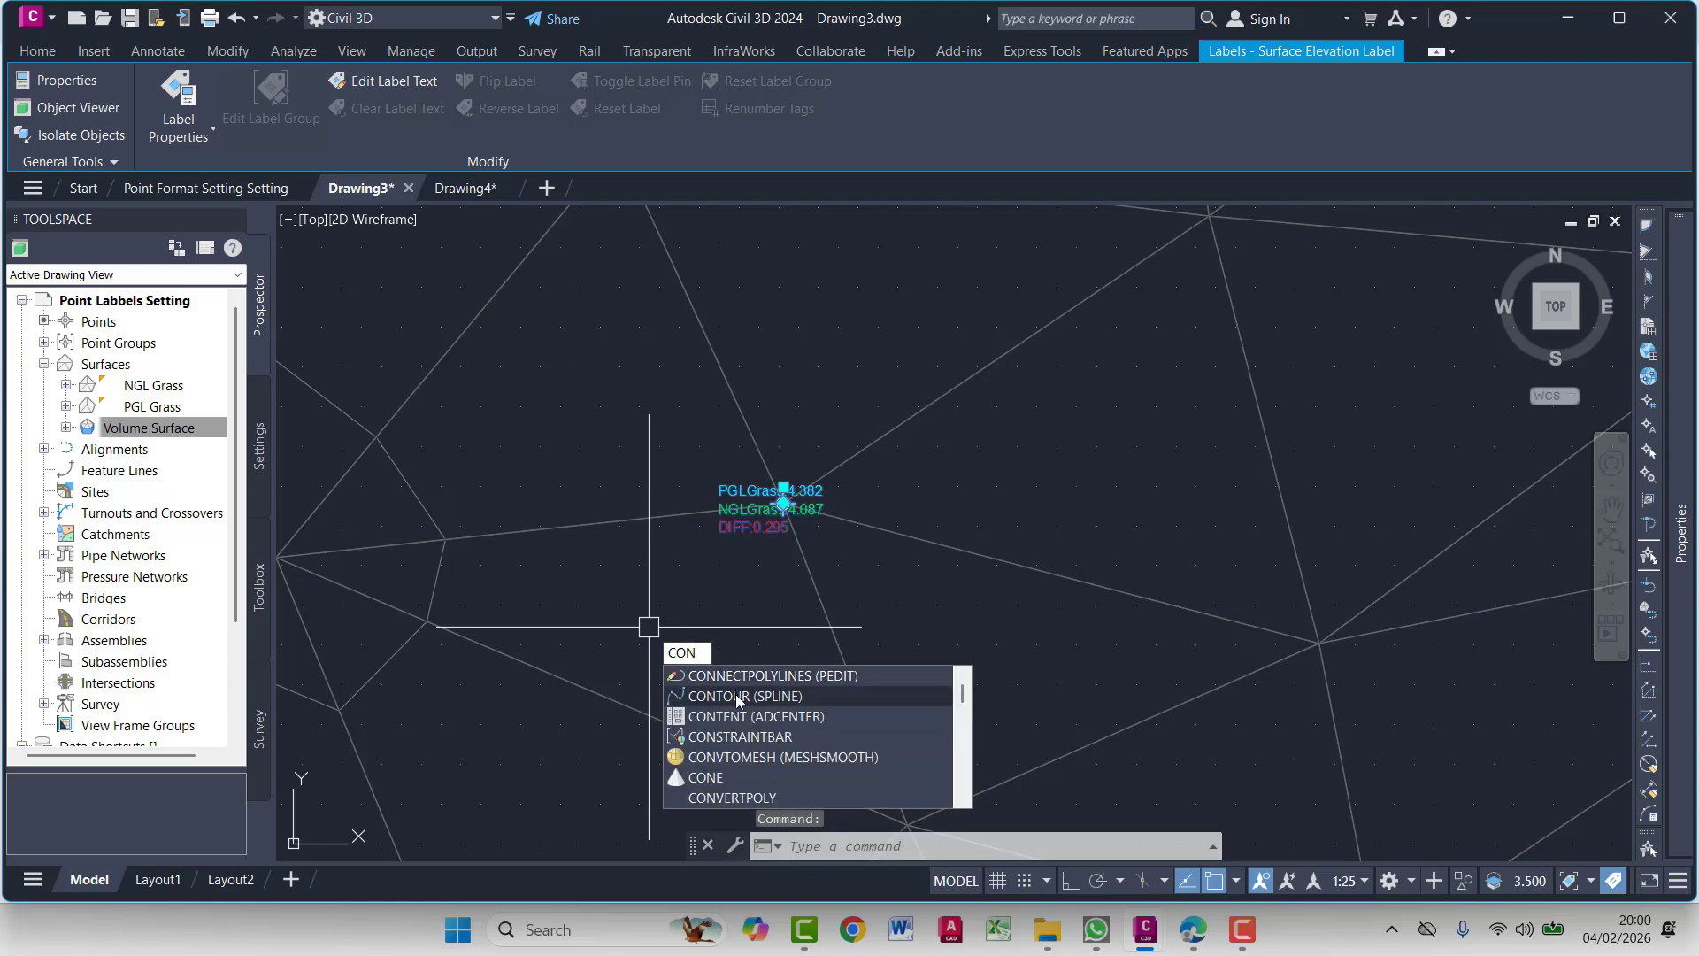
{"action": "key", "text": "BackSpace"}
{"action": "key", "text": "Return"}
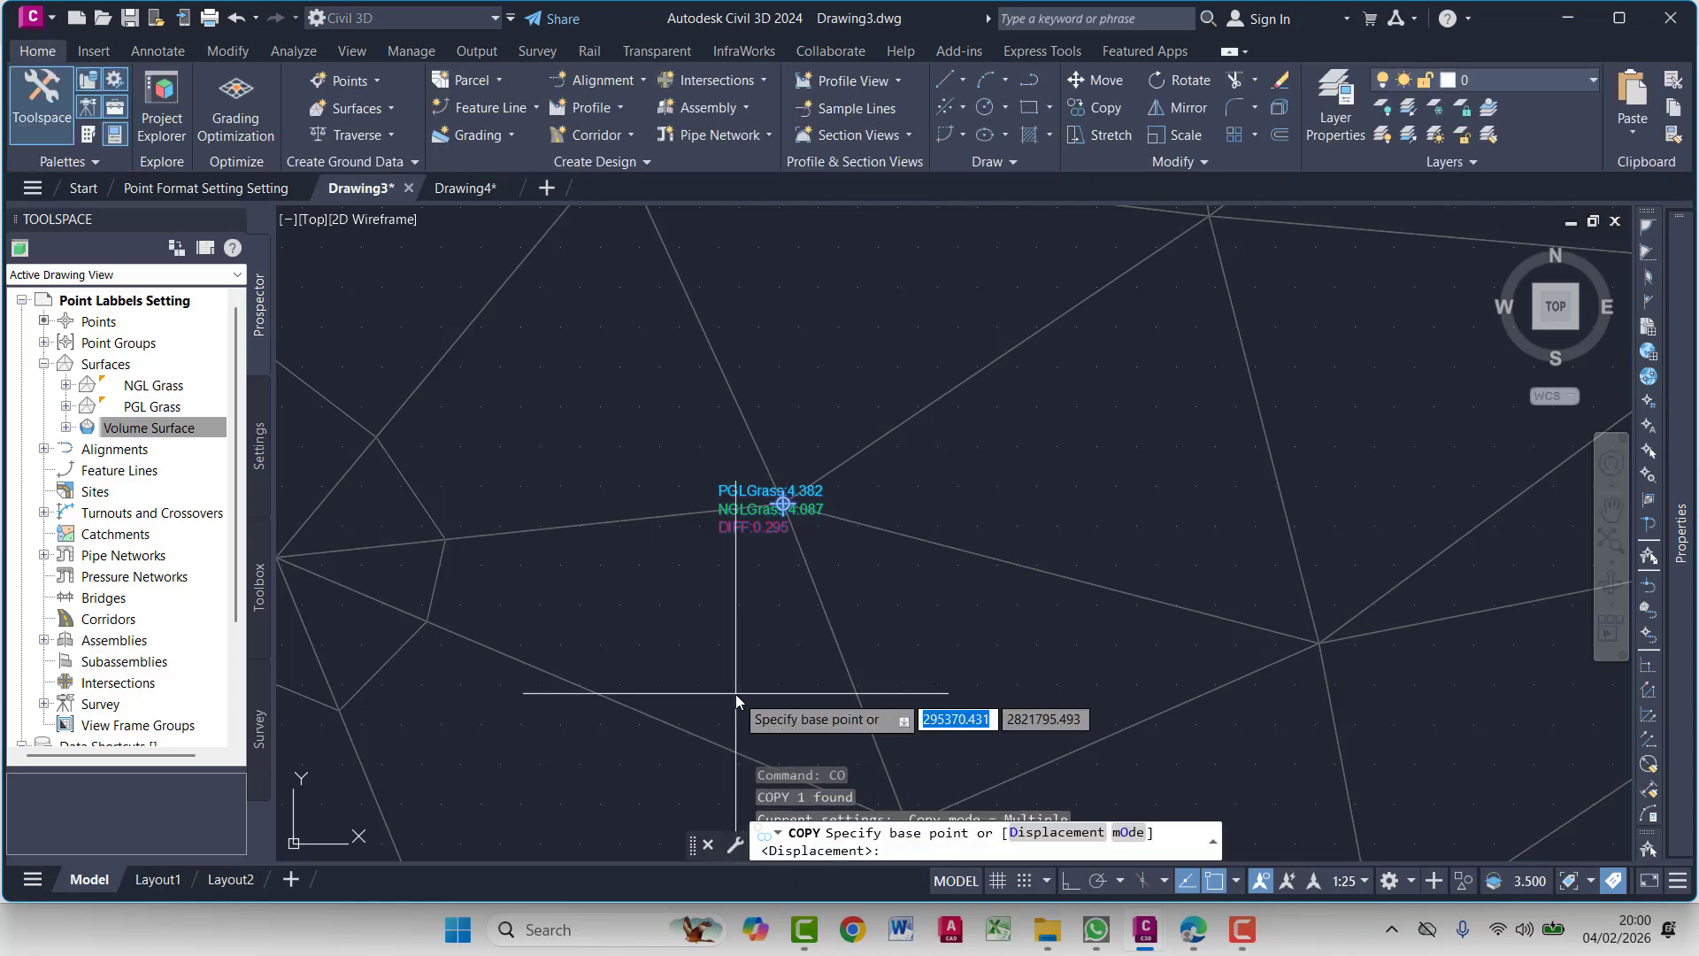
{"action": "left_click", "coordinate": [783, 505]}
{"action": "scroll", "coordinate": [598, 596], "scroll_direction": "down", "scroll_amount": 5}
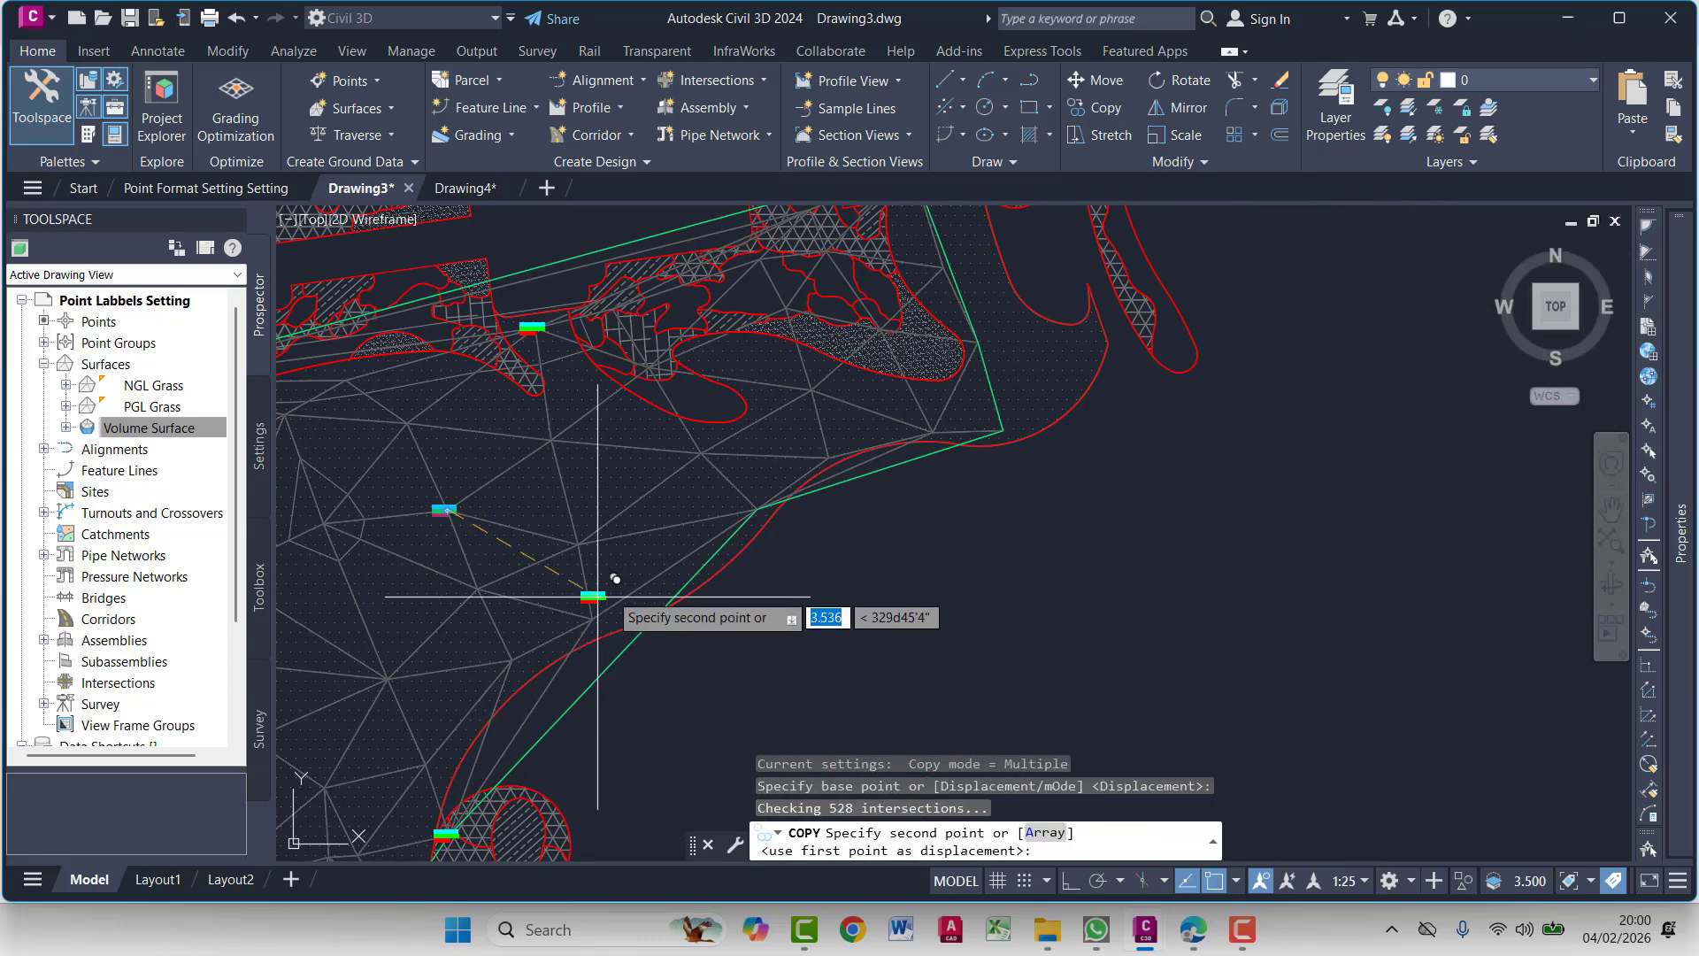
{"action": "scroll", "coordinate": [788, 451], "scroll_direction": "up", "scroll_amount": 3}
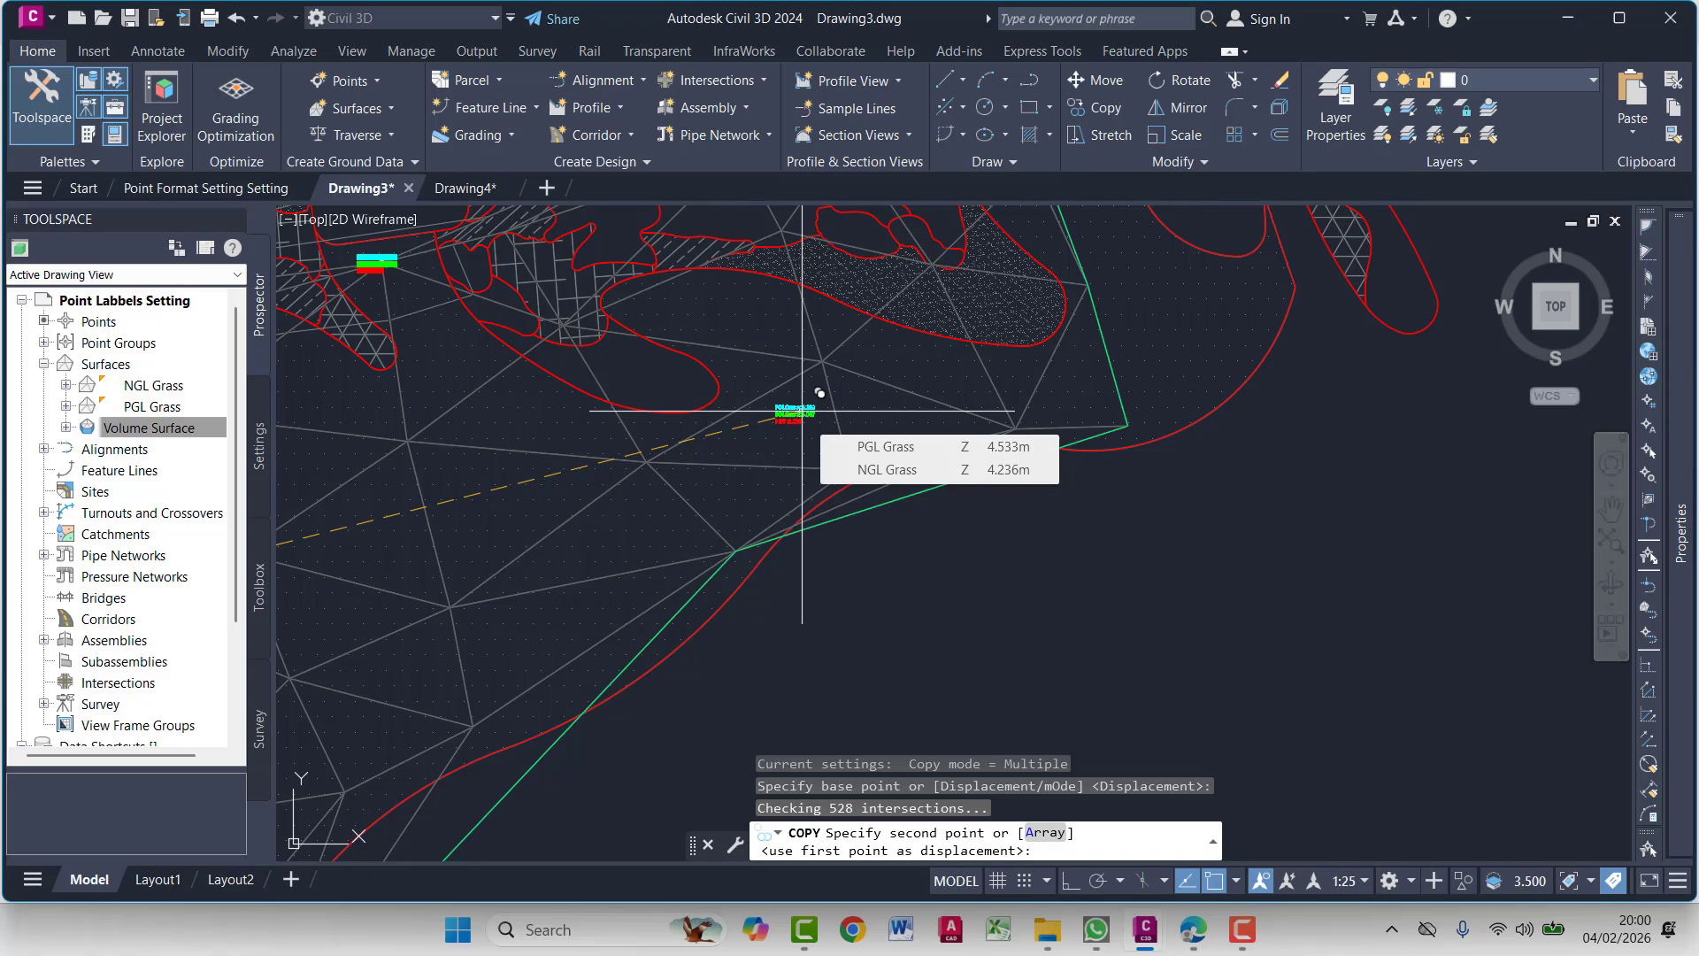
{"action": "scroll", "coordinate": [802, 410], "scroll_direction": "up", "scroll_amount": 8}
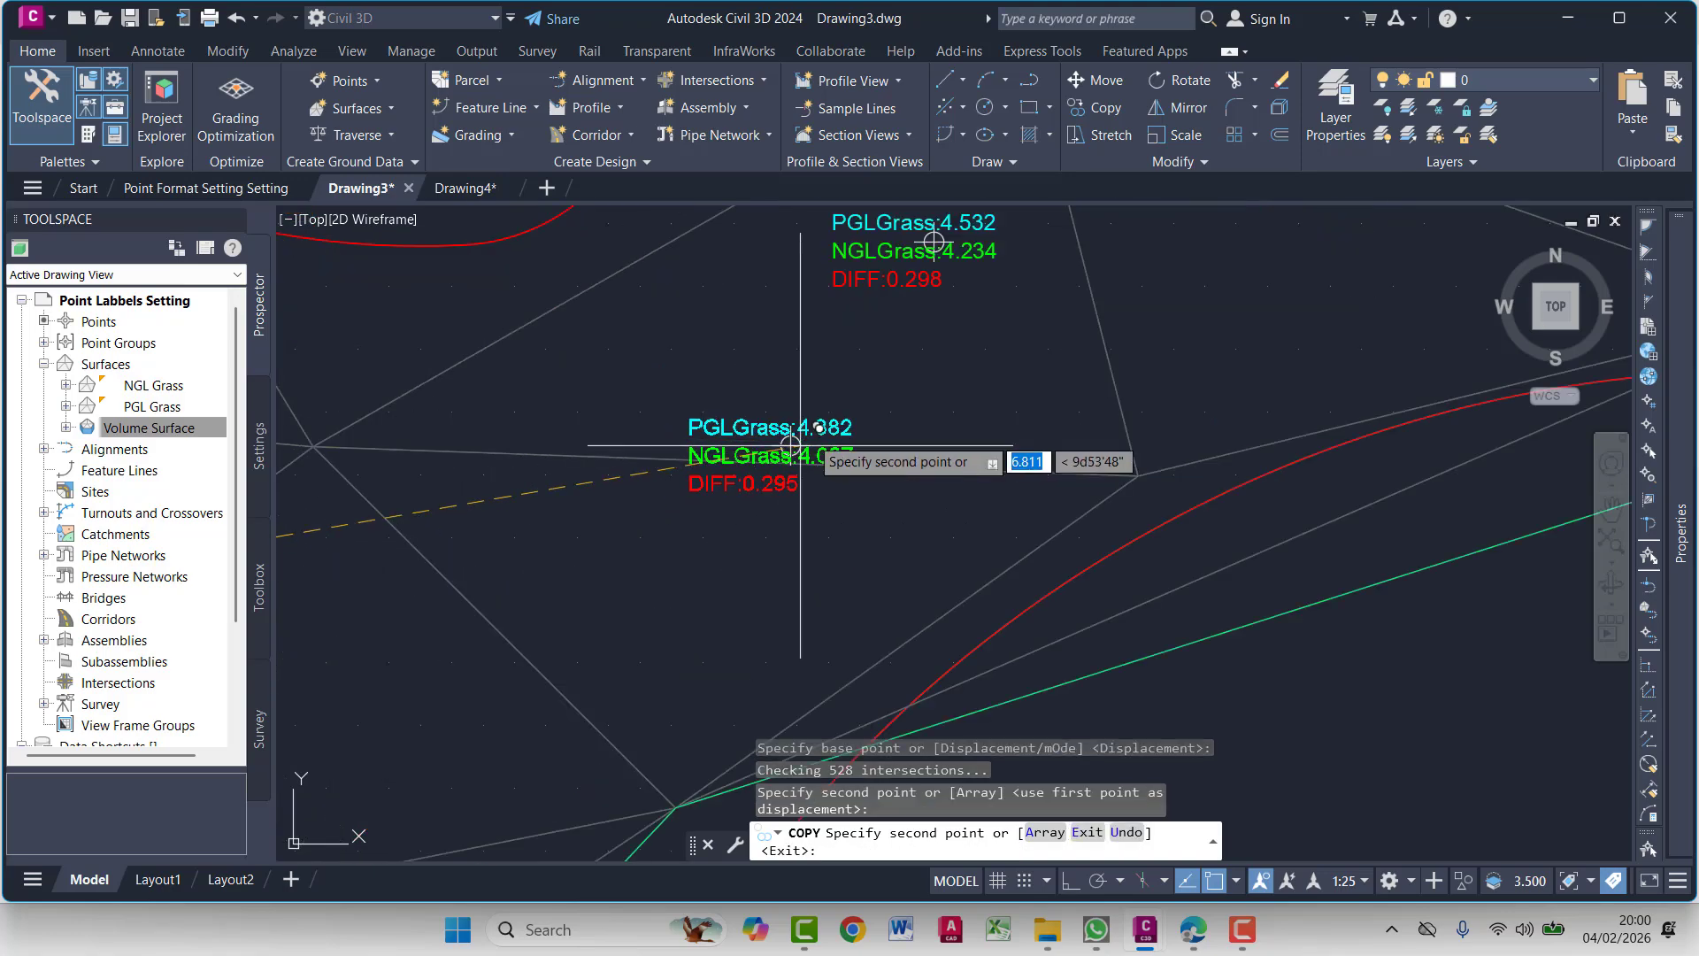
{"action": "scroll", "coordinate": [687, 519], "scroll_direction": "down", "scroll_amount": 6}
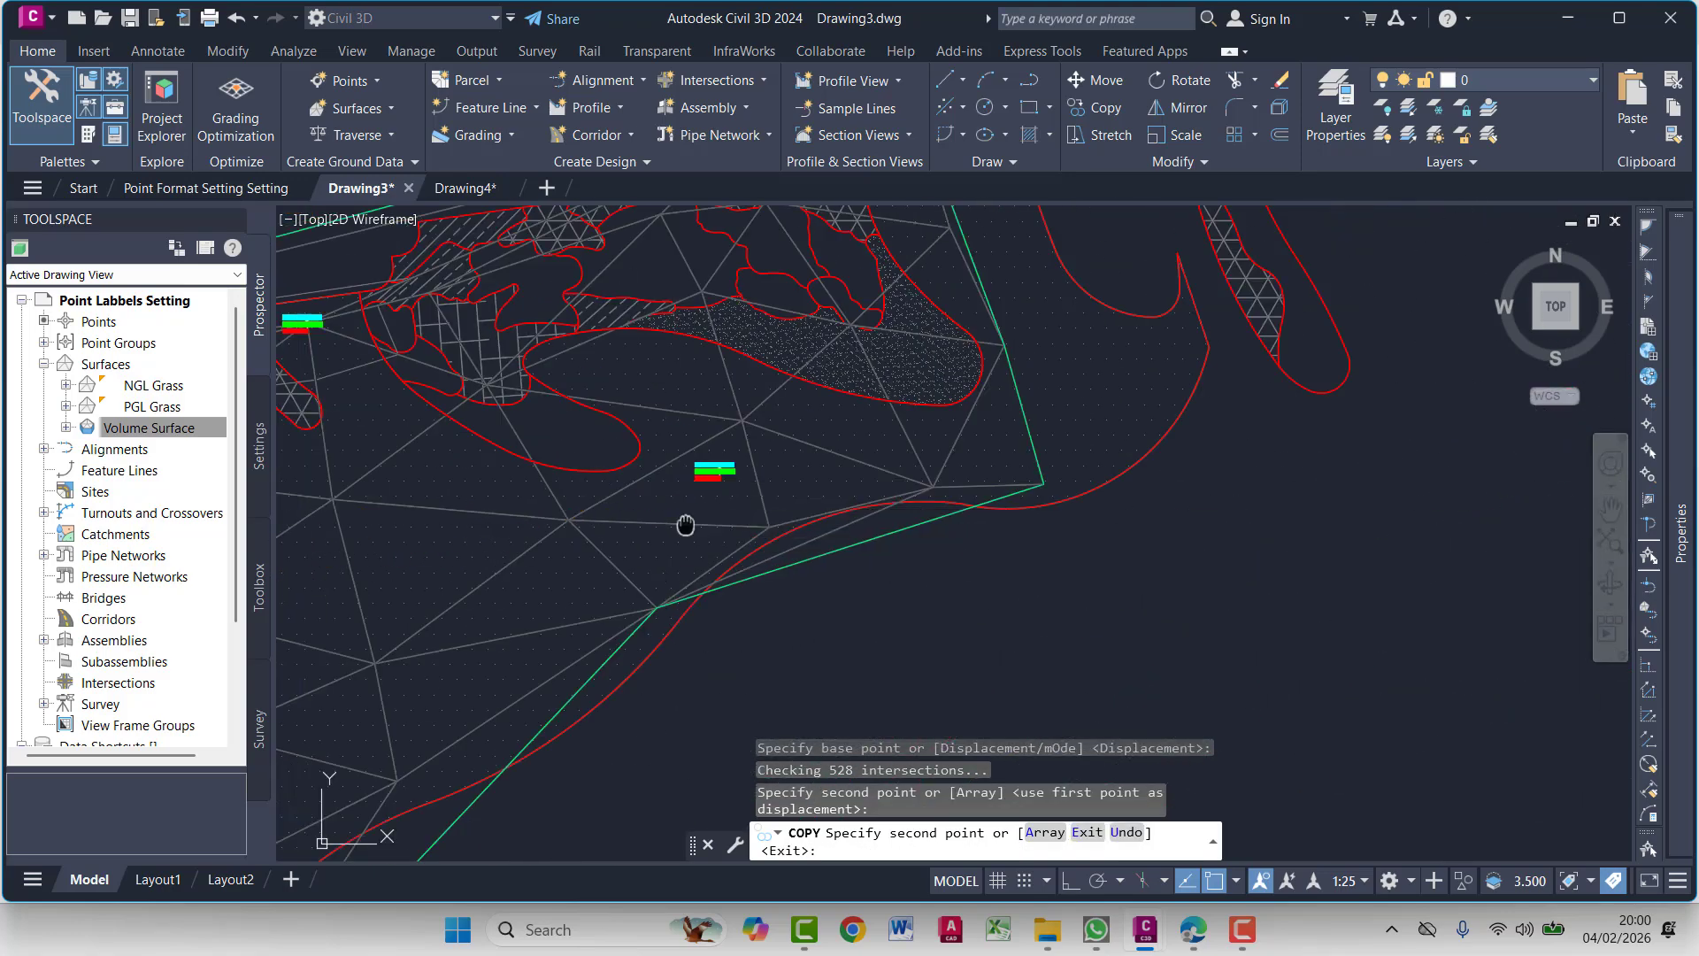
{"action": "scroll", "coordinate": [666, 355], "scroll_direction": "up", "scroll_amount": 6}
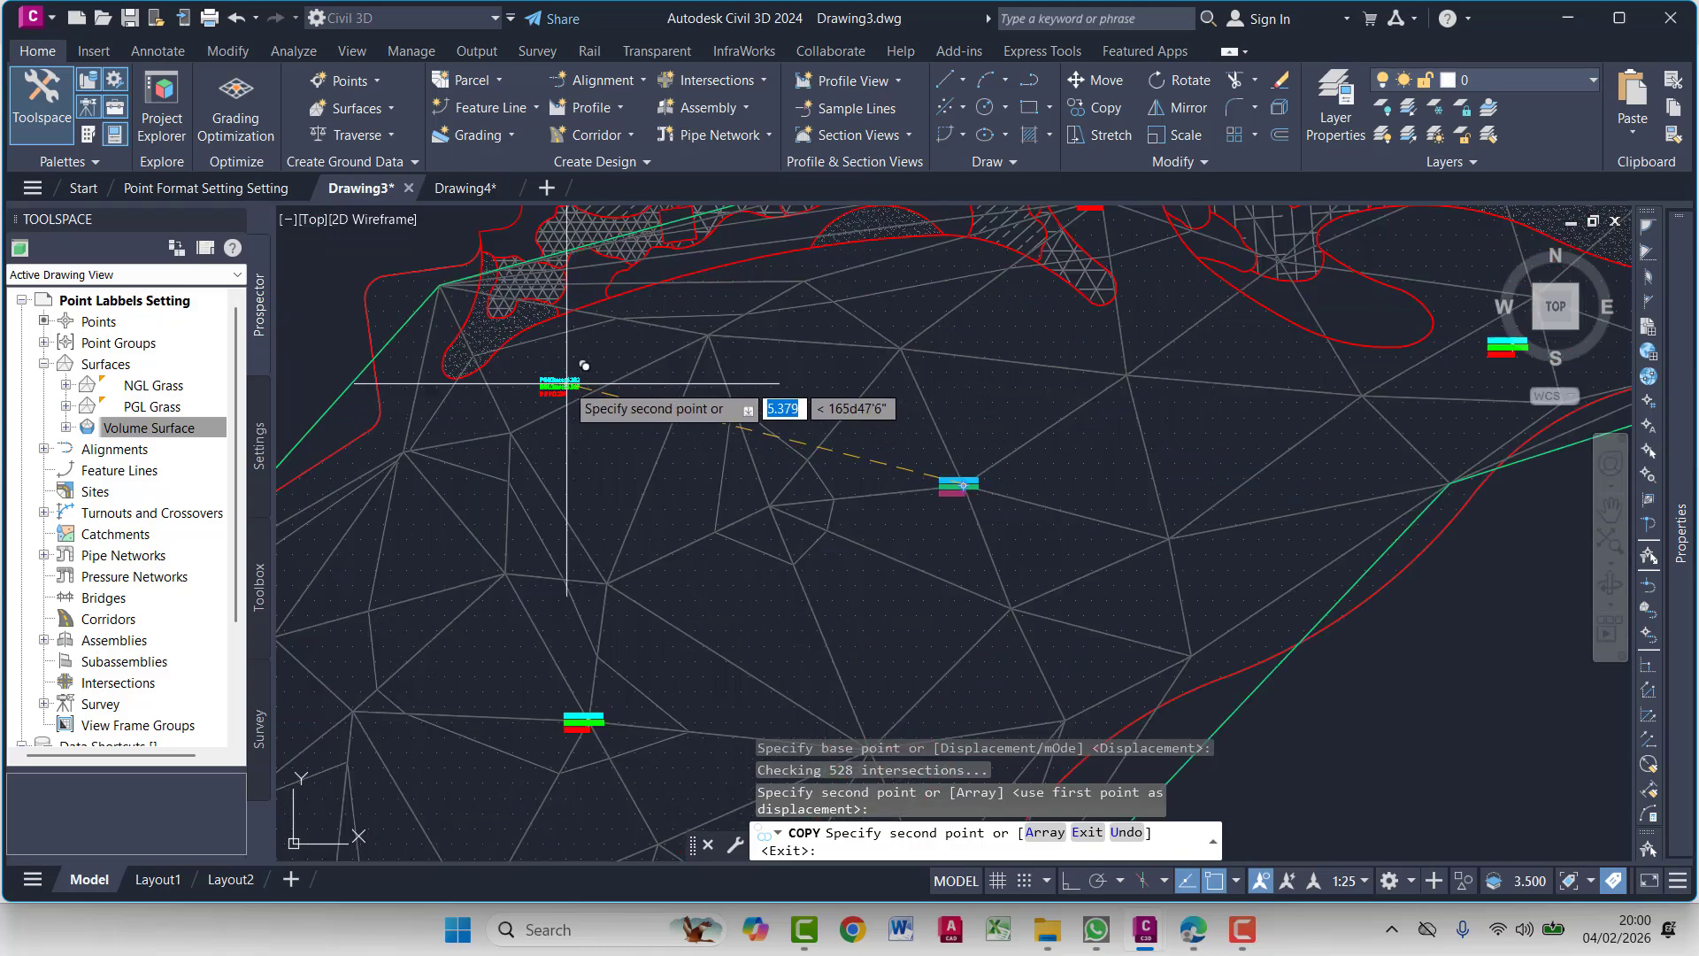
Place further copies of the elevation label across the middle and western parts of the grass surface, and end the copy
{"action": "middle_click_drag", "start_coordinate": [670, 521], "coordinate": [542, 371]}
{"action": "left_click", "coordinate": [520, 497]}
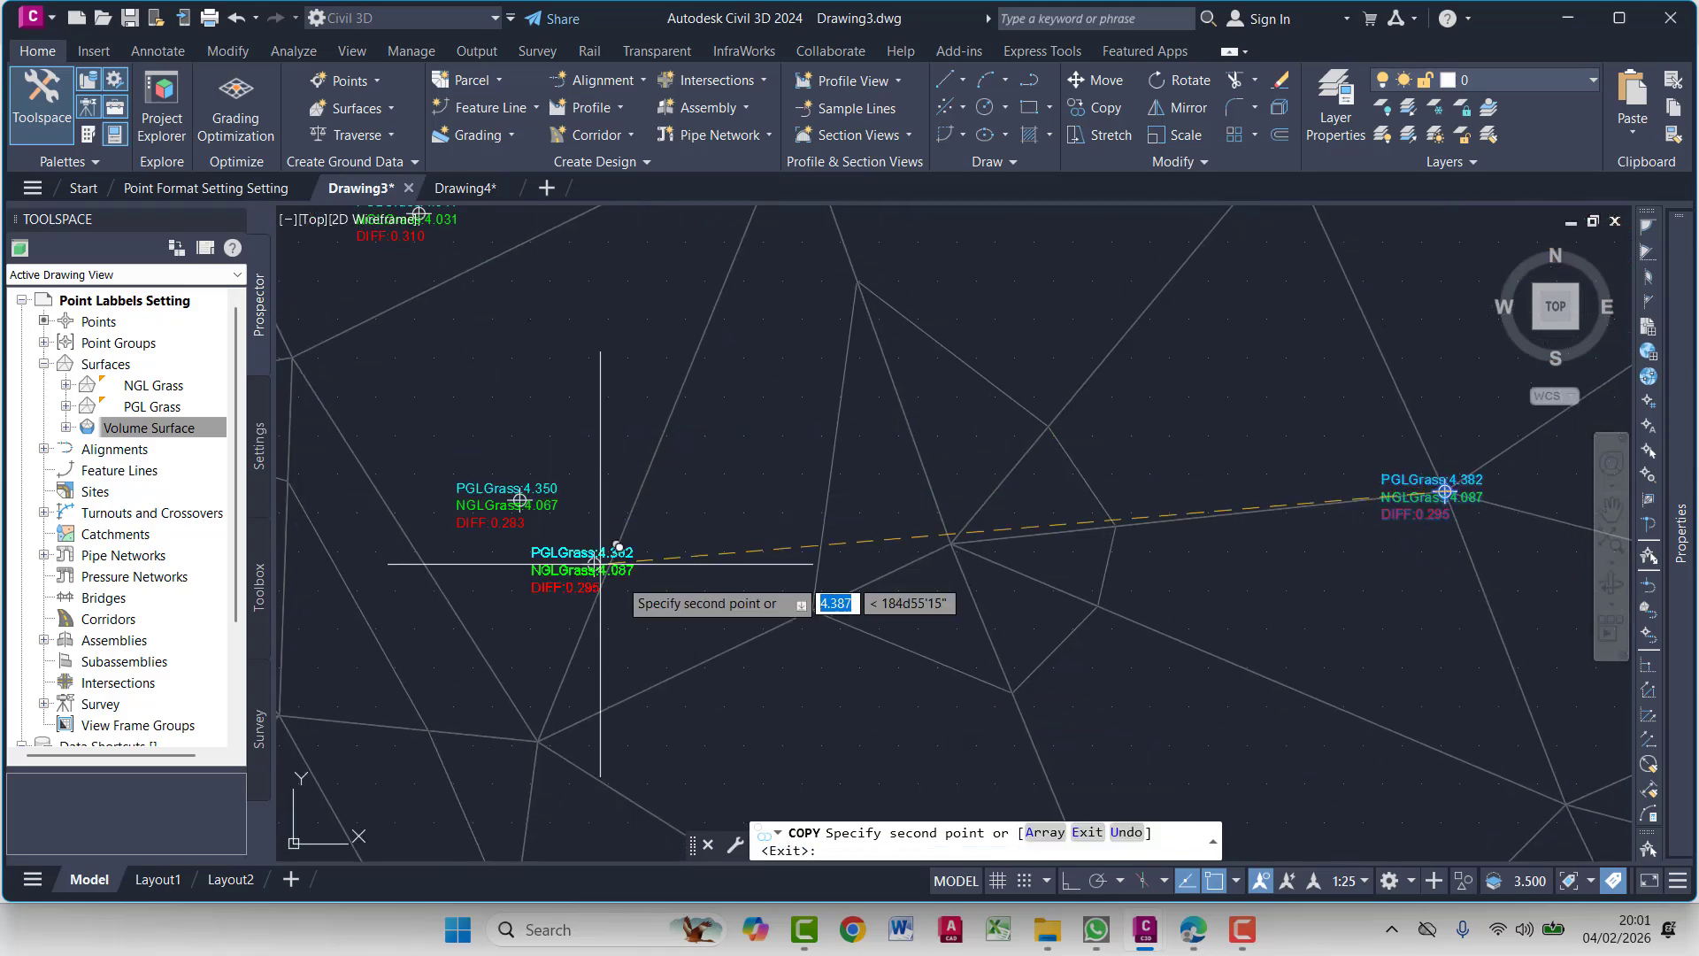
{"action": "middle_click_drag", "start_coordinate": [699, 650], "coordinate": [456, 449]}
{"action": "scroll", "coordinate": [804, 664], "scroll_direction": "down", "scroll_amount": 6}
{"action": "middle_click_drag", "start_coordinate": [935, 713], "coordinate": [680, 530]}
{"action": "left_click", "coordinate": [708, 509]}
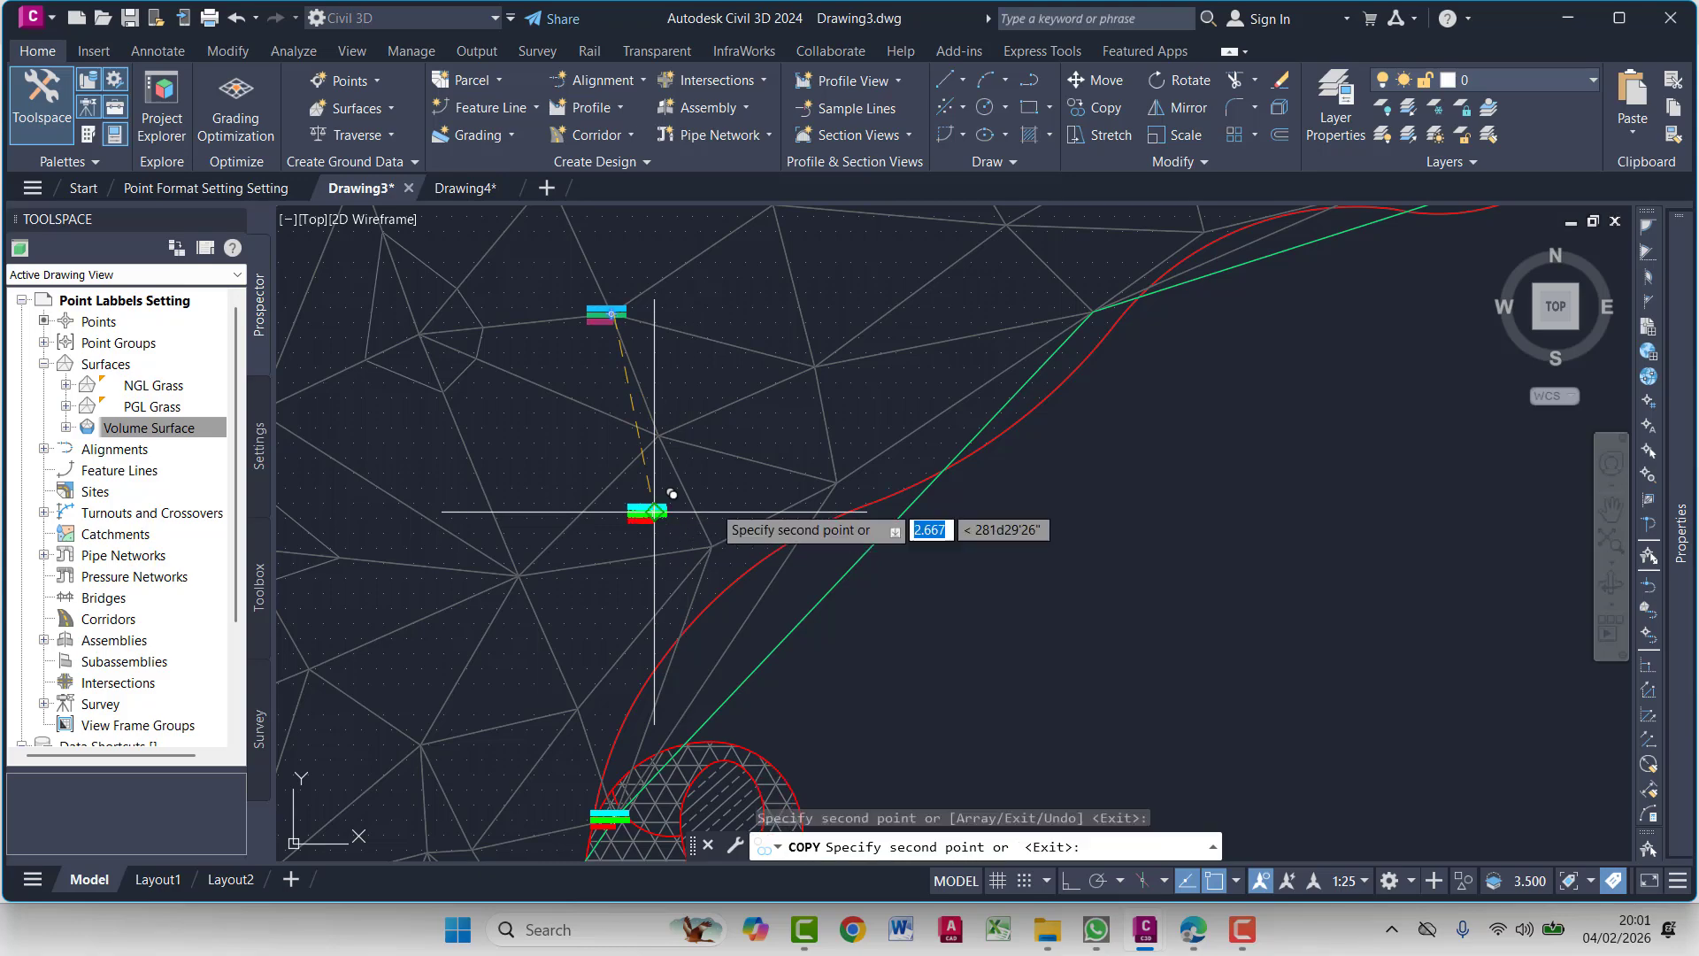
{"action": "mouse_move", "coordinate": [720, 500]}
{"action": "middle_mouse_down"}
{"action": "mouse_move", "coordinate": [907, 270]}
{"action": "mouse_move", "coordinate": [801, 531]}
{"action": "middle_mouse_up"}
{"action": "middle_click_drag", "start_coordinate": [733, 621], "coordinate": [1082, 305]}
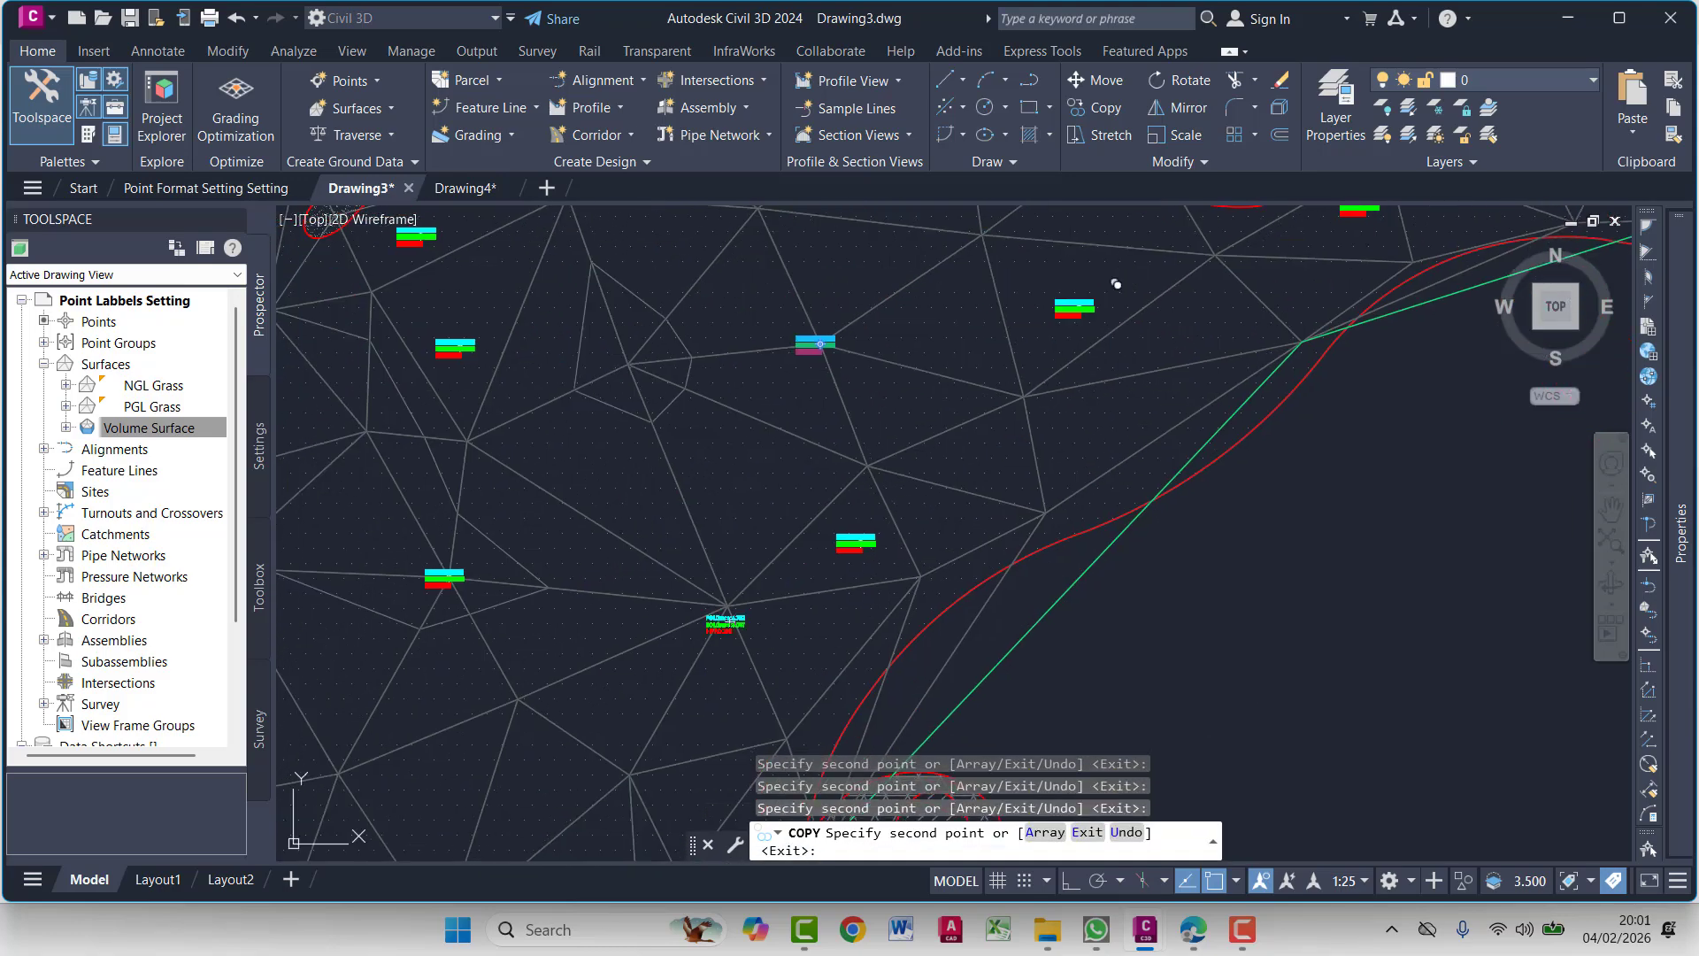
{"action": "middle_click_drag", "start_coordinate": [718, 542], "coordinate": [1166, 276]}
{"action": "scroll", "coordinate": [497, 379], "scroll_direction": "up", "scroll_amount": 4}
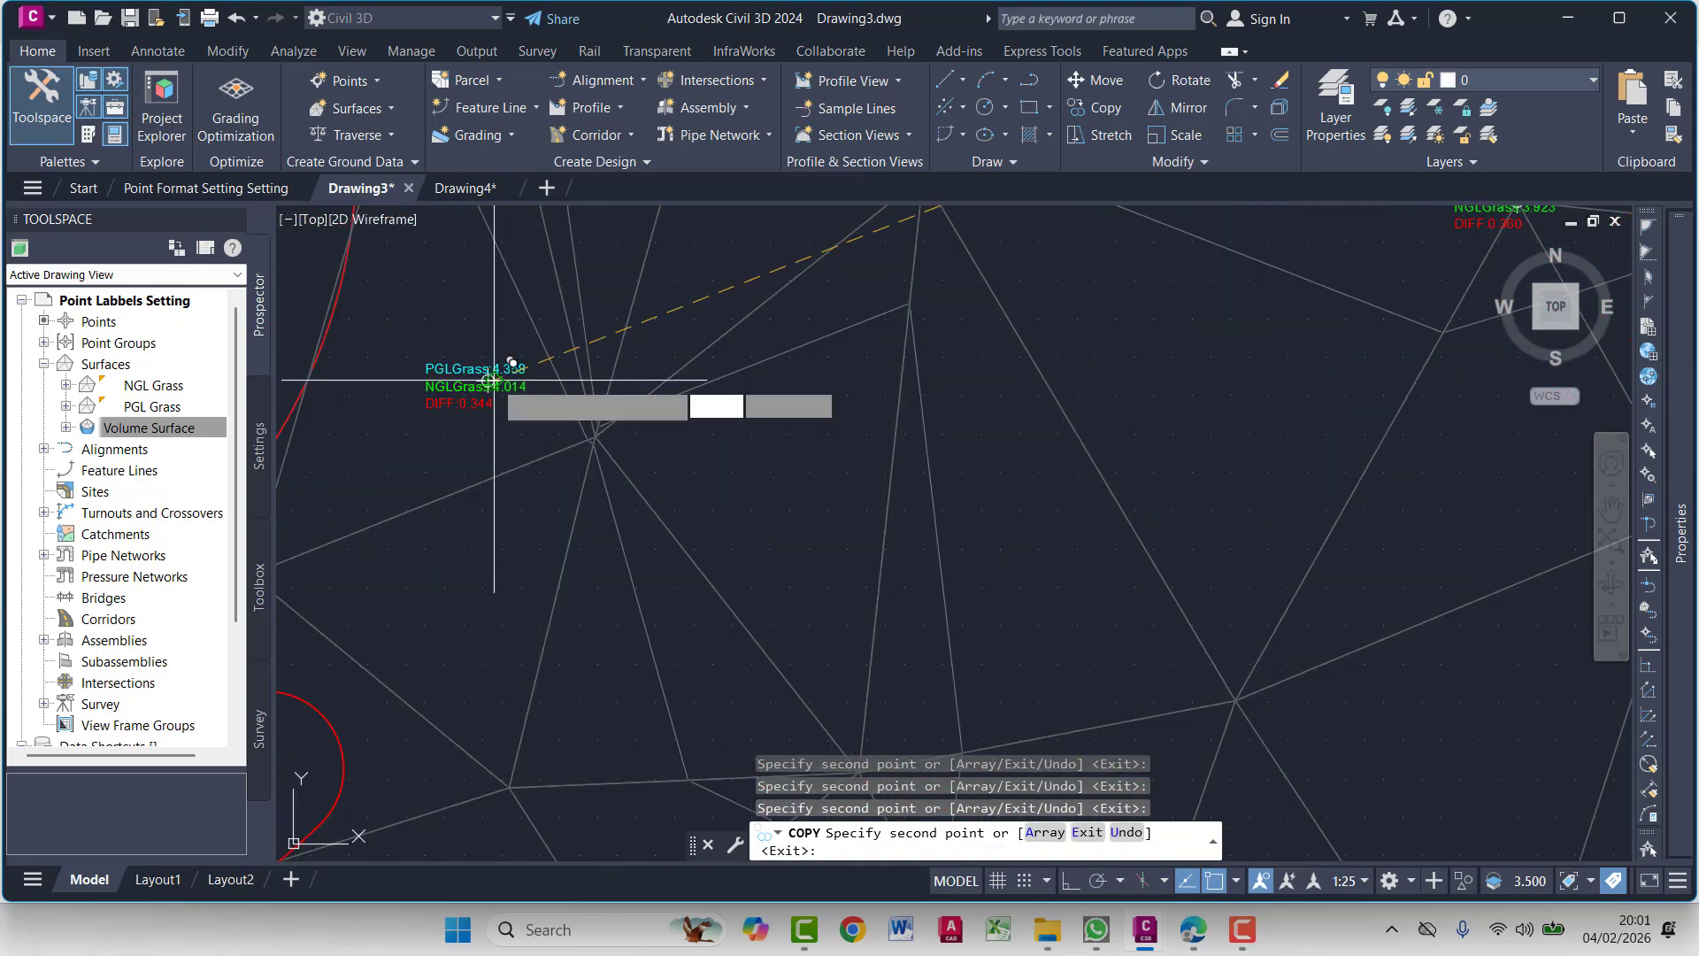
{"action": "scroll", "coordinate": [879, 580], "scroll_direction": "down", "scroll_amount": 5}
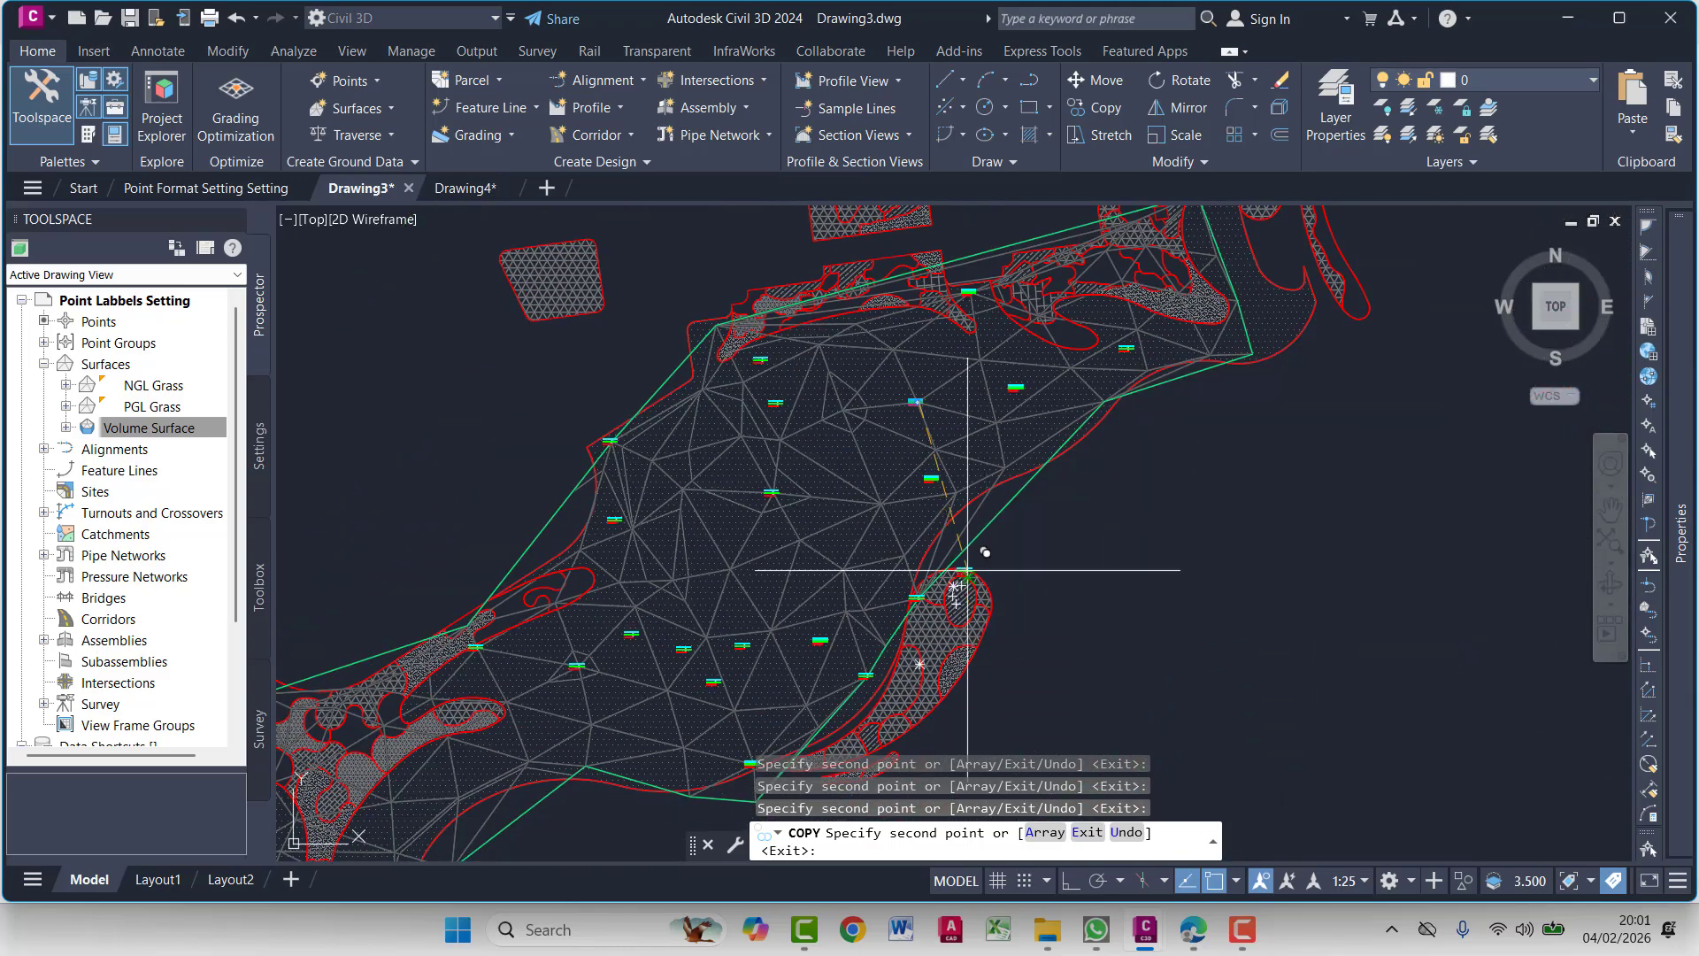
{"action": "key", "text": "Escape"}
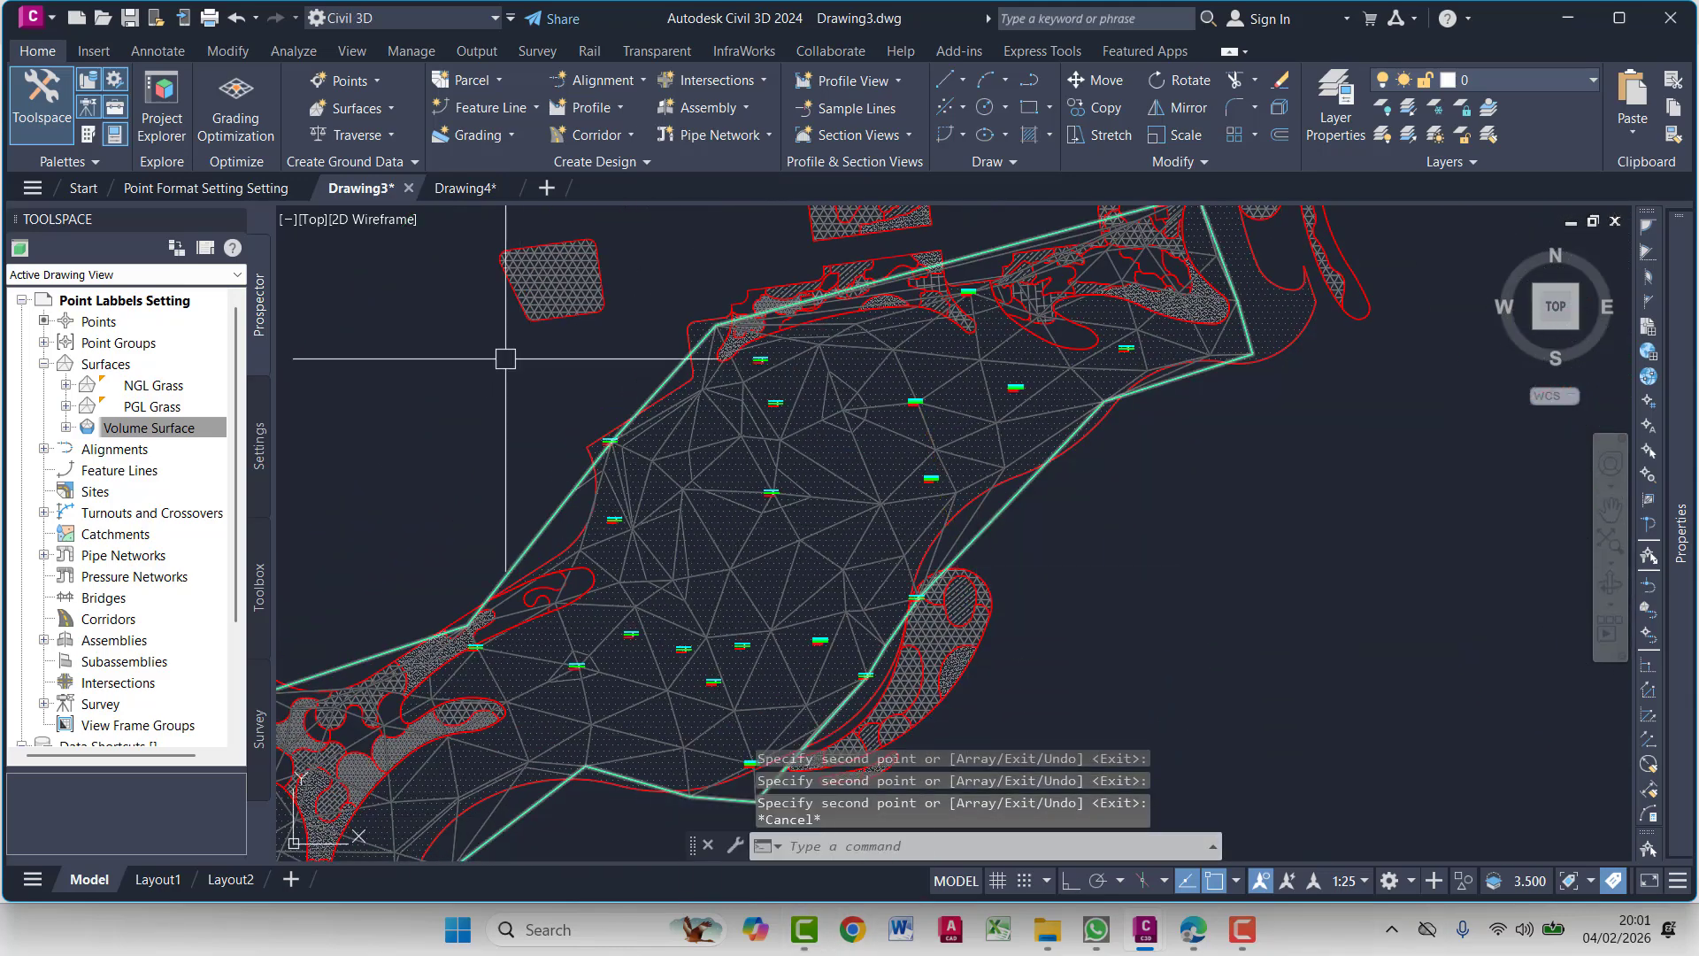
Switch to Drawing4 and erase the detached shrub outlines northeast of the grass area
{"action": "left_click", "coordinate": [455, 186]}
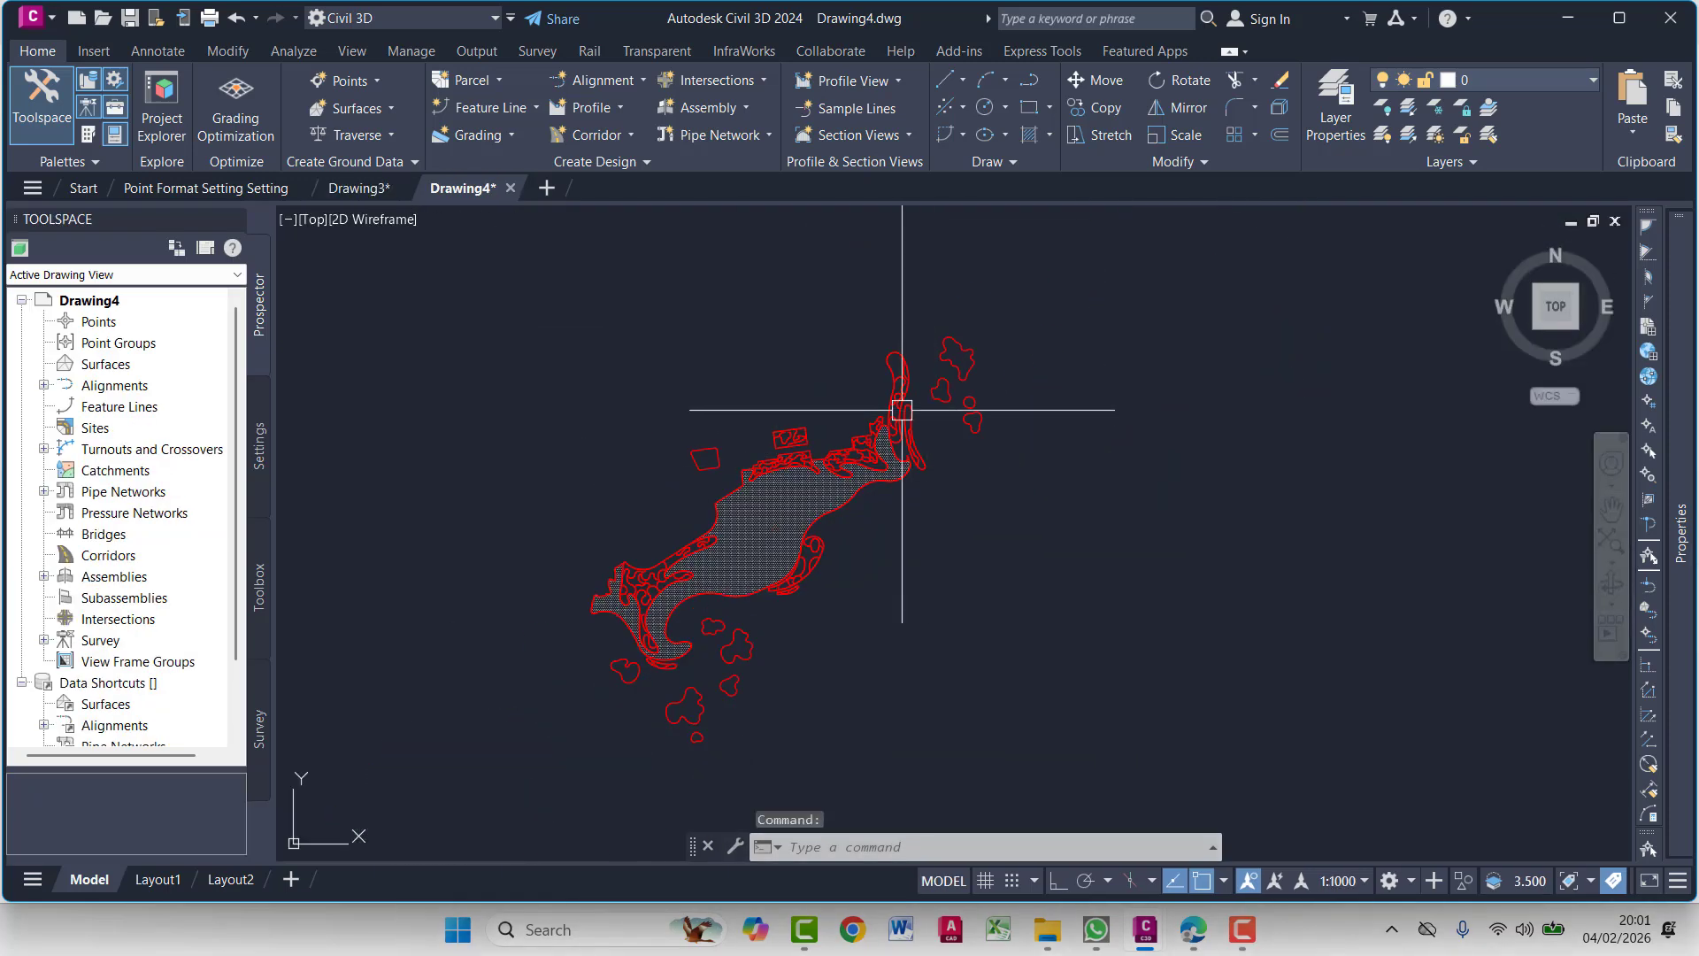
{"action": "scroll", "coordinate": [938, 407], "scroll_direction": "up", "scroll_amount": 2}
{"action": "left_click", "coordinate": [1047, 265]}
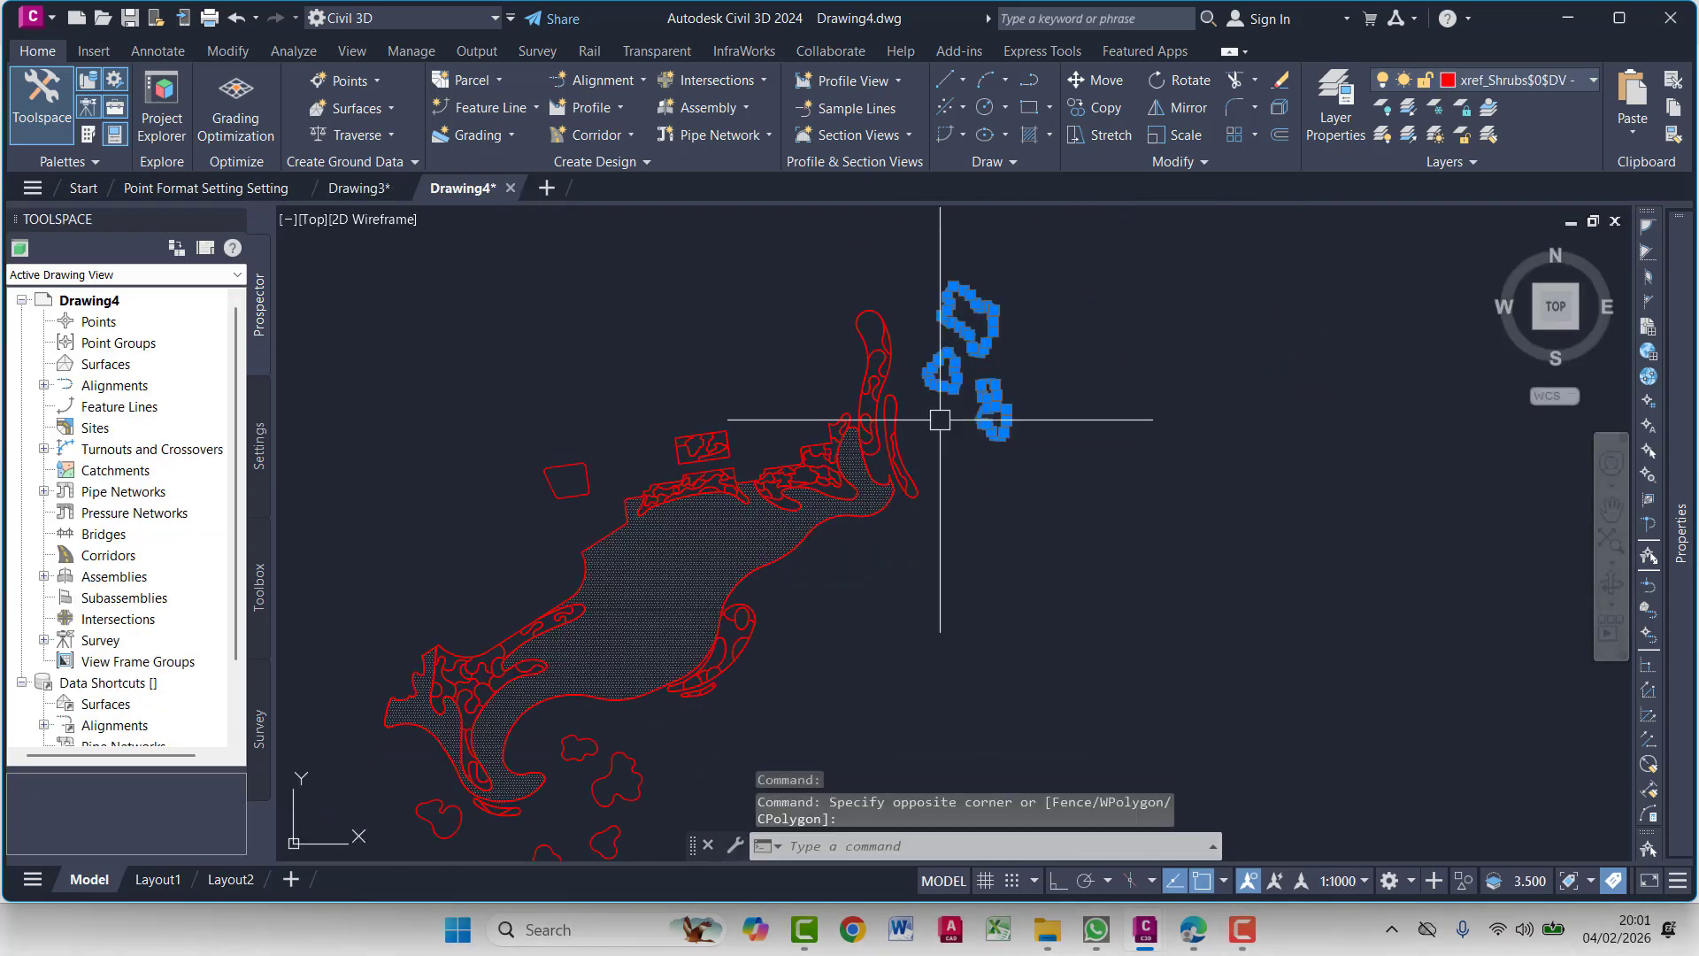
{"action": "key", "text": "Delete"}
Erase the groups of detached shrub outlines farther south of the grass area
{"action": "middle_click_drag", "start_coordinate": [941, 418], "coordinate": [1084, 120]}
{"action": "left_click", "coordinate": [841, 468]}
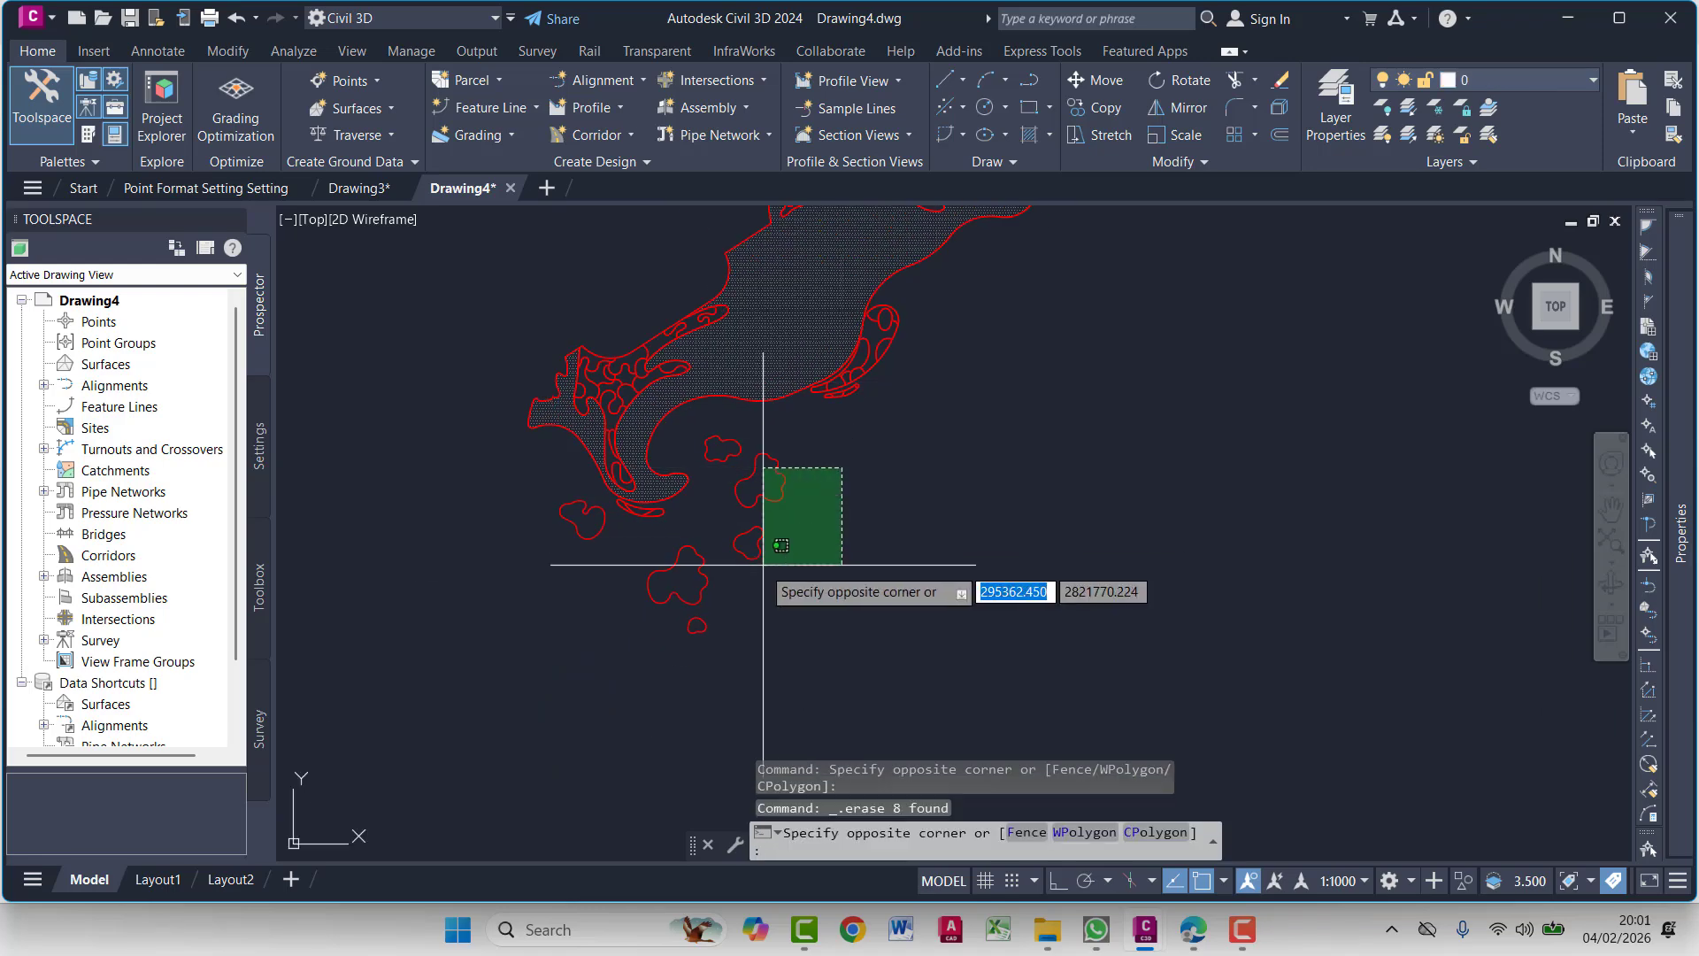
{"action": "left_click", "coordinate": [721, 579]}
{"action": "key", "text": "Delete"}
{"action": "left_click", "coordinate": [761, 675]}
{"action": "left_click", "coordinate": [660, 583]}
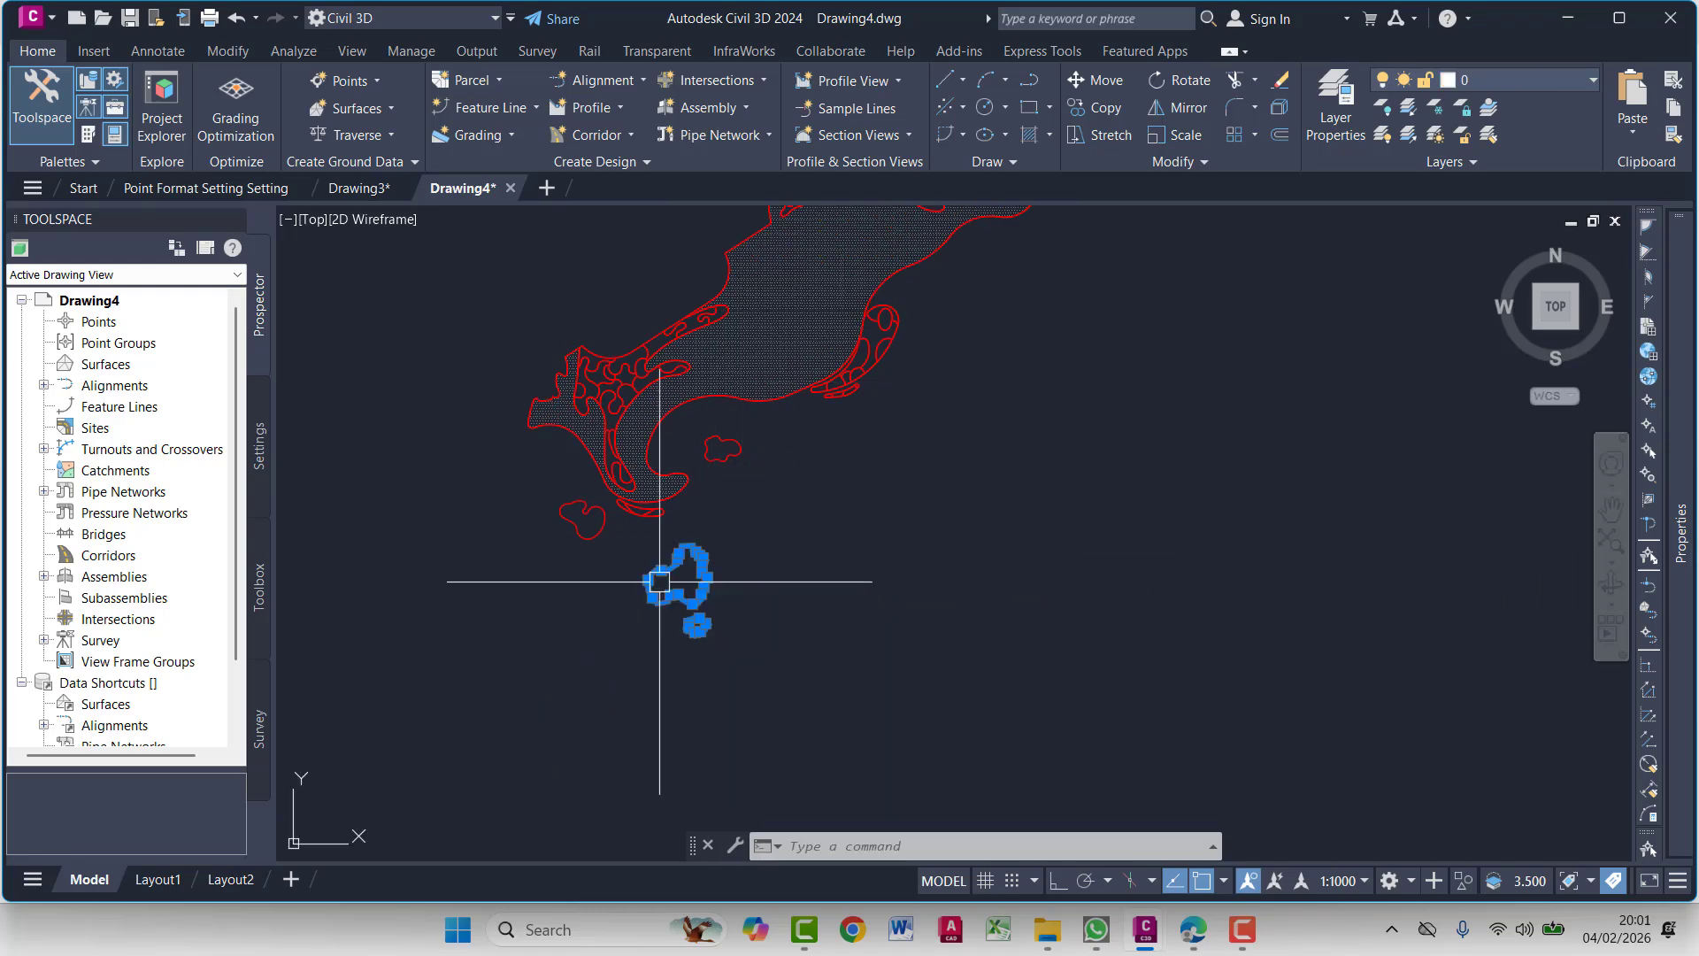
{"action": "key", "text": "Delete"}
Erase the two remaining detached shrub outlines beside the curved southwestern end of the grass area
{"action": "left_click", "coordinate": [612, 548]}
{"action": "left_click", "coordinate": [561, 509]}
{"action": "key", "text": "Delete"}
{"action": "left_click", "coordinate": [786, 408]}
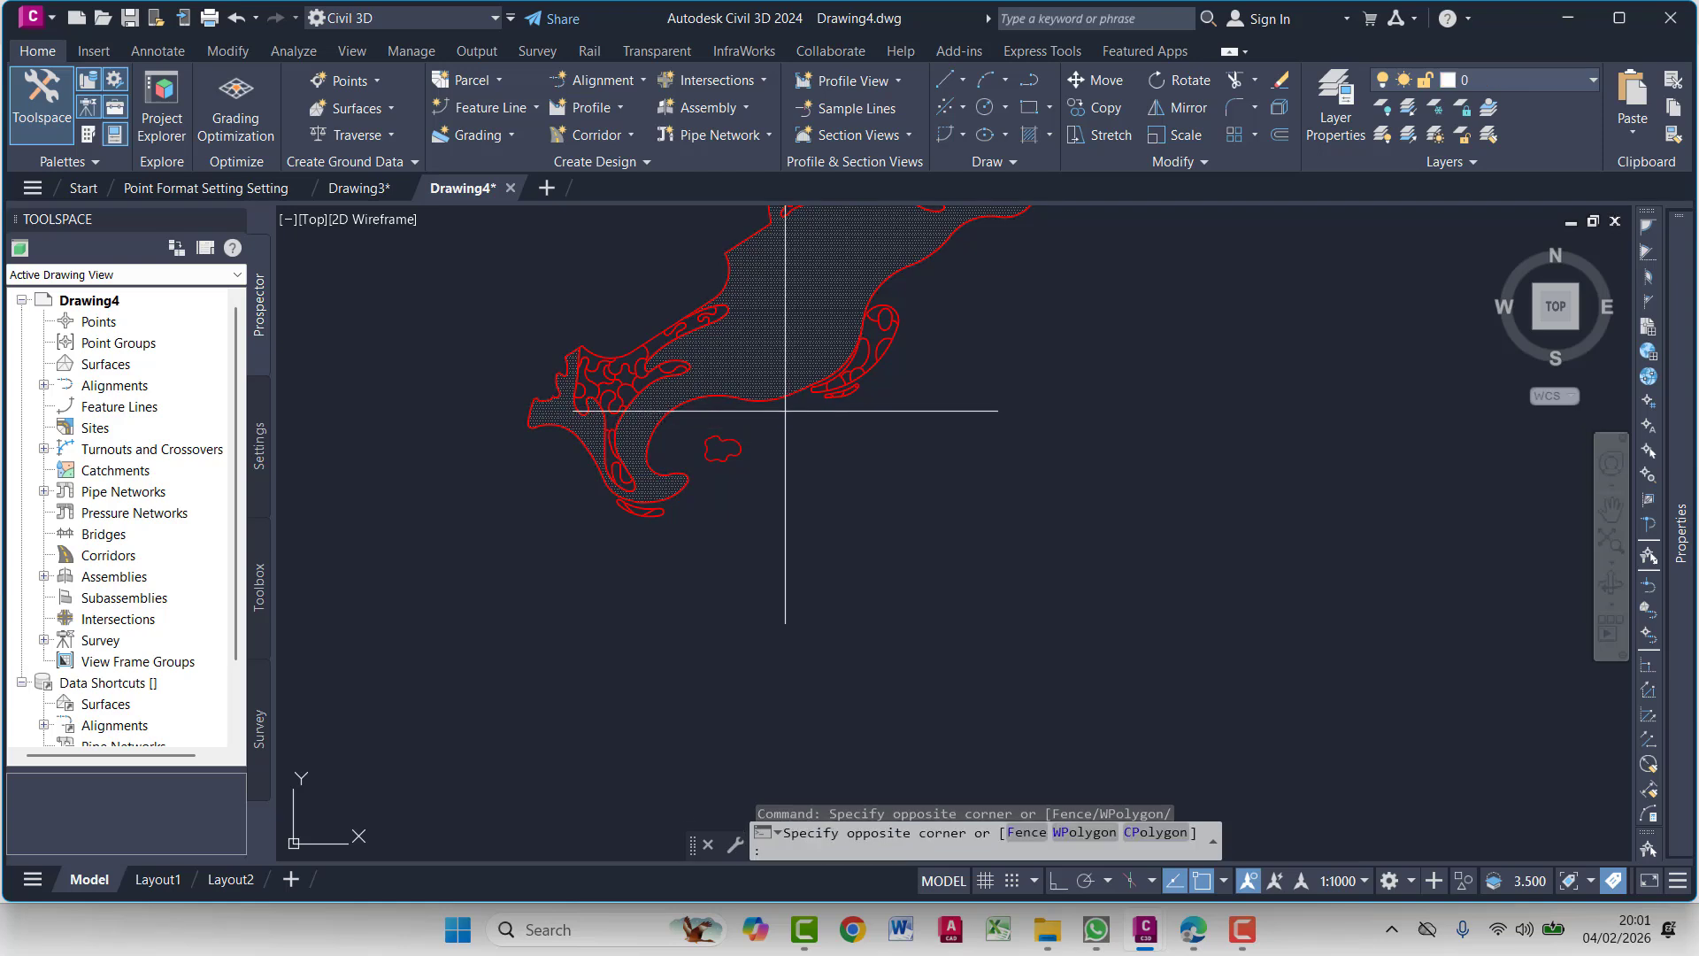
{"action": "left_click", "coordinate": [720, 460]}
{"action": "key", "text": "Delete"}
{"action": "key", "text": "Escape"}
{"action": "key", "text": "Escape"}
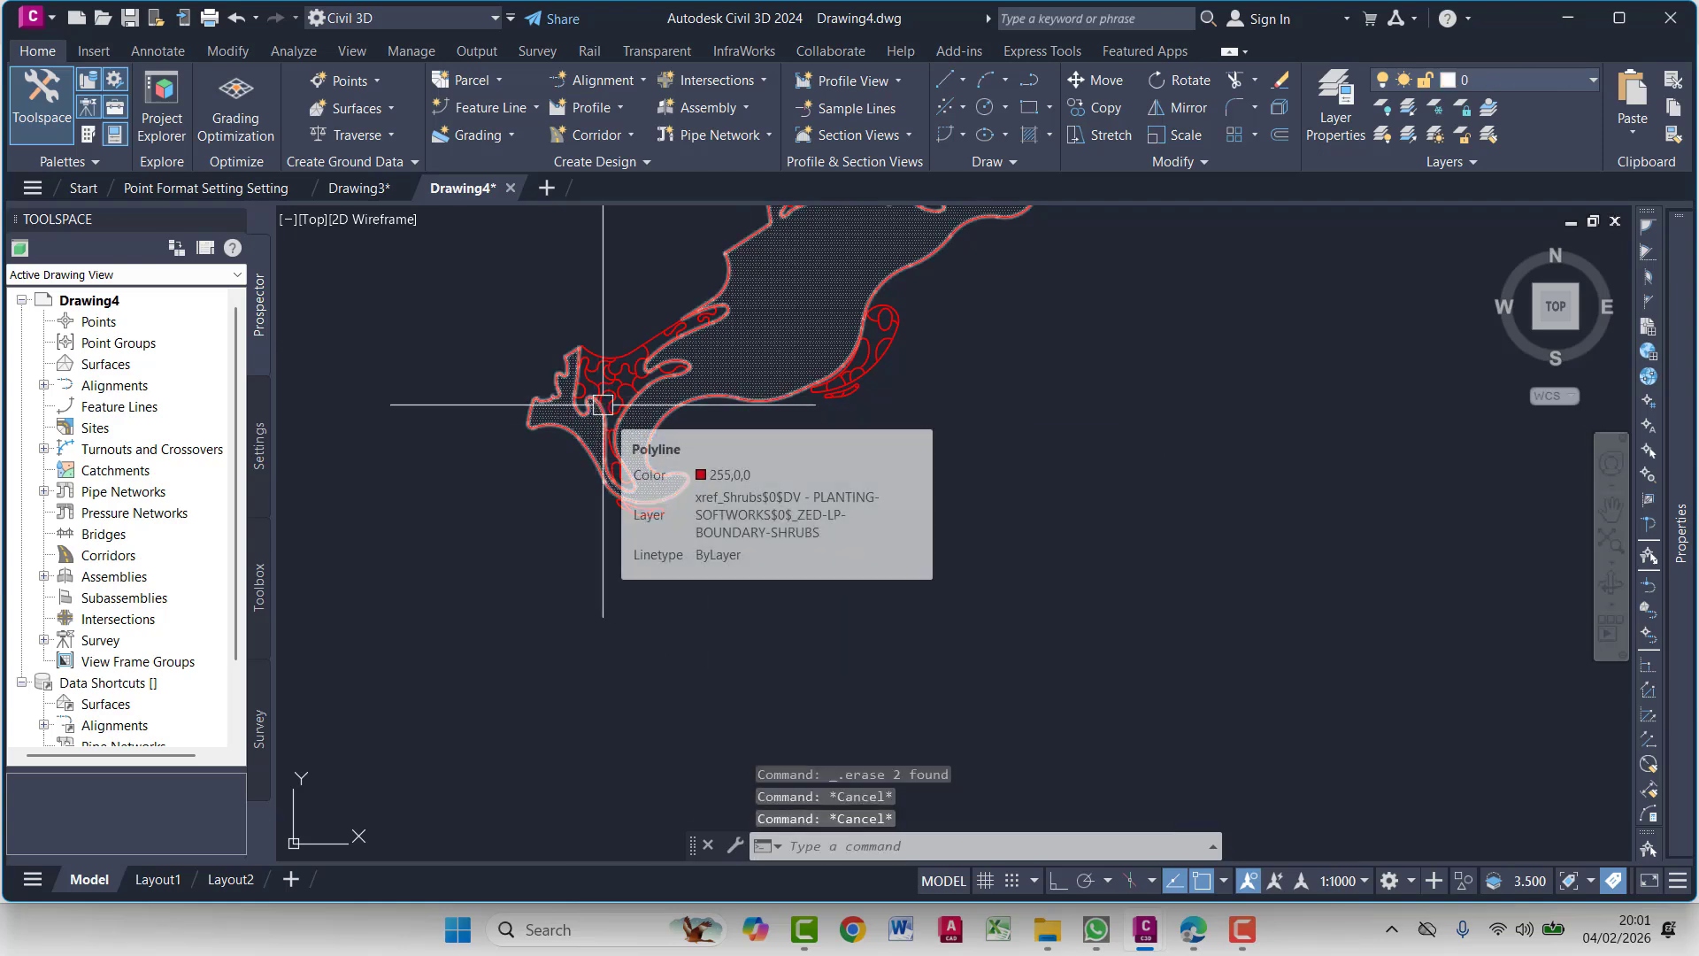
Start a point import with the point creation tools and browse for a source file
{"action": "scroll", "coordinate": [602, 404], "scroll_direction": "down", "scroll_amount": 5}
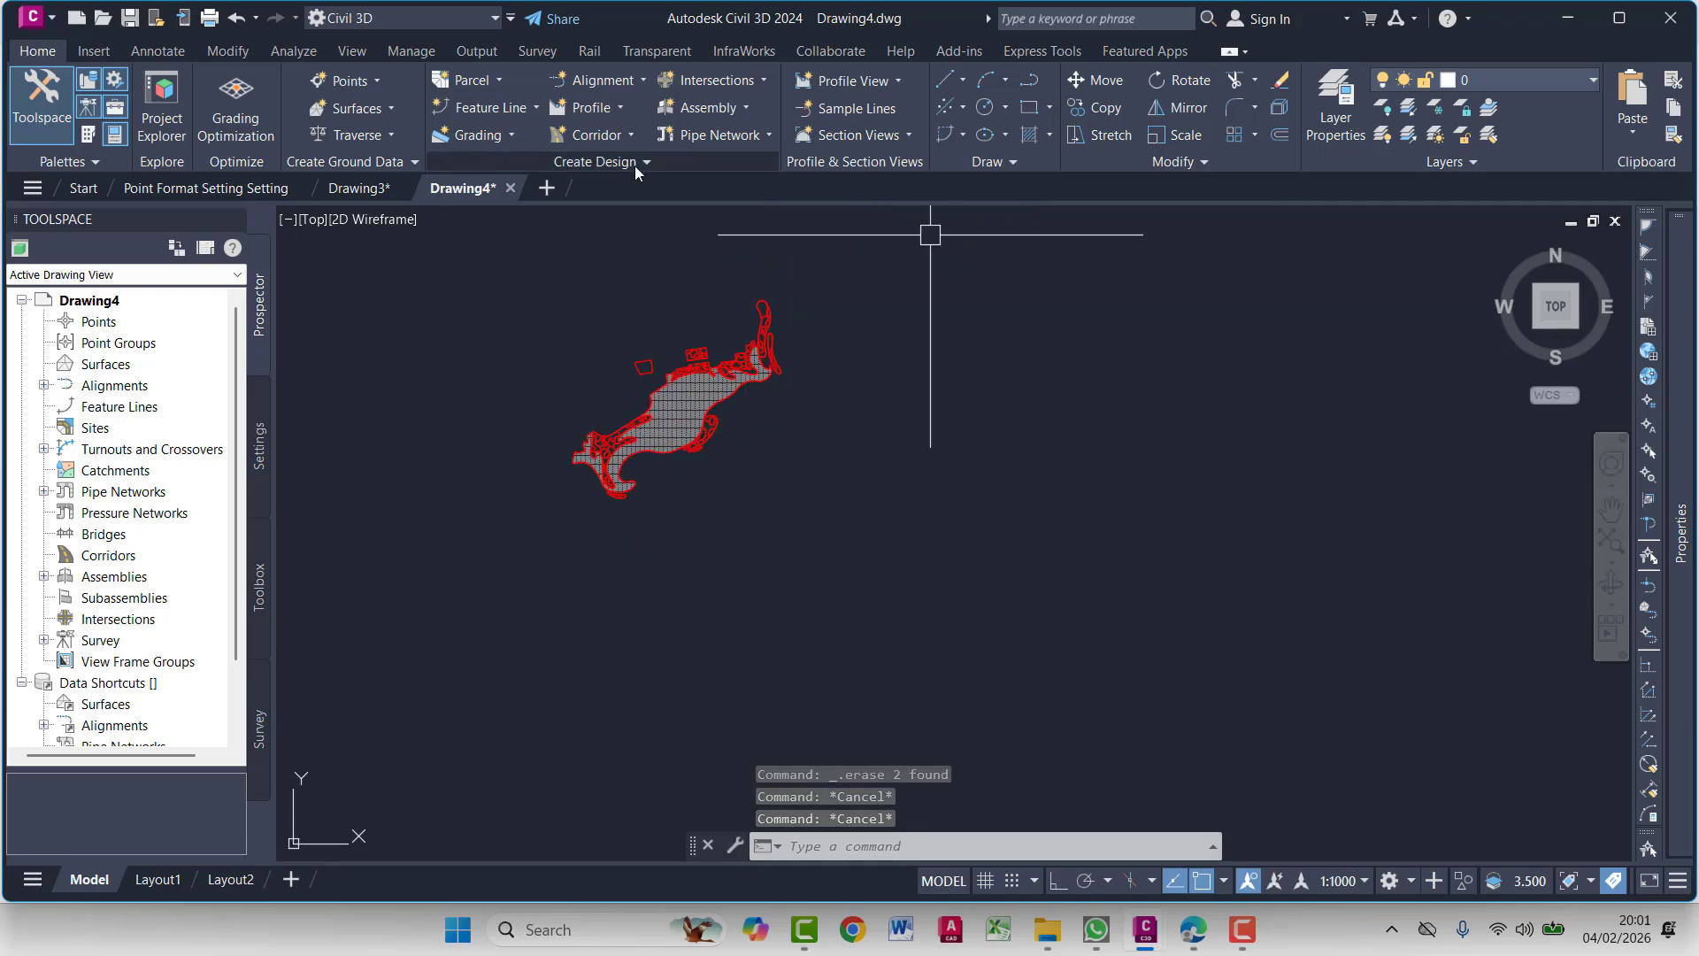
{"action": "left_click", "coordinate": [98, 321]}
{"action": "left_click", "coordinate": [347, 81]}
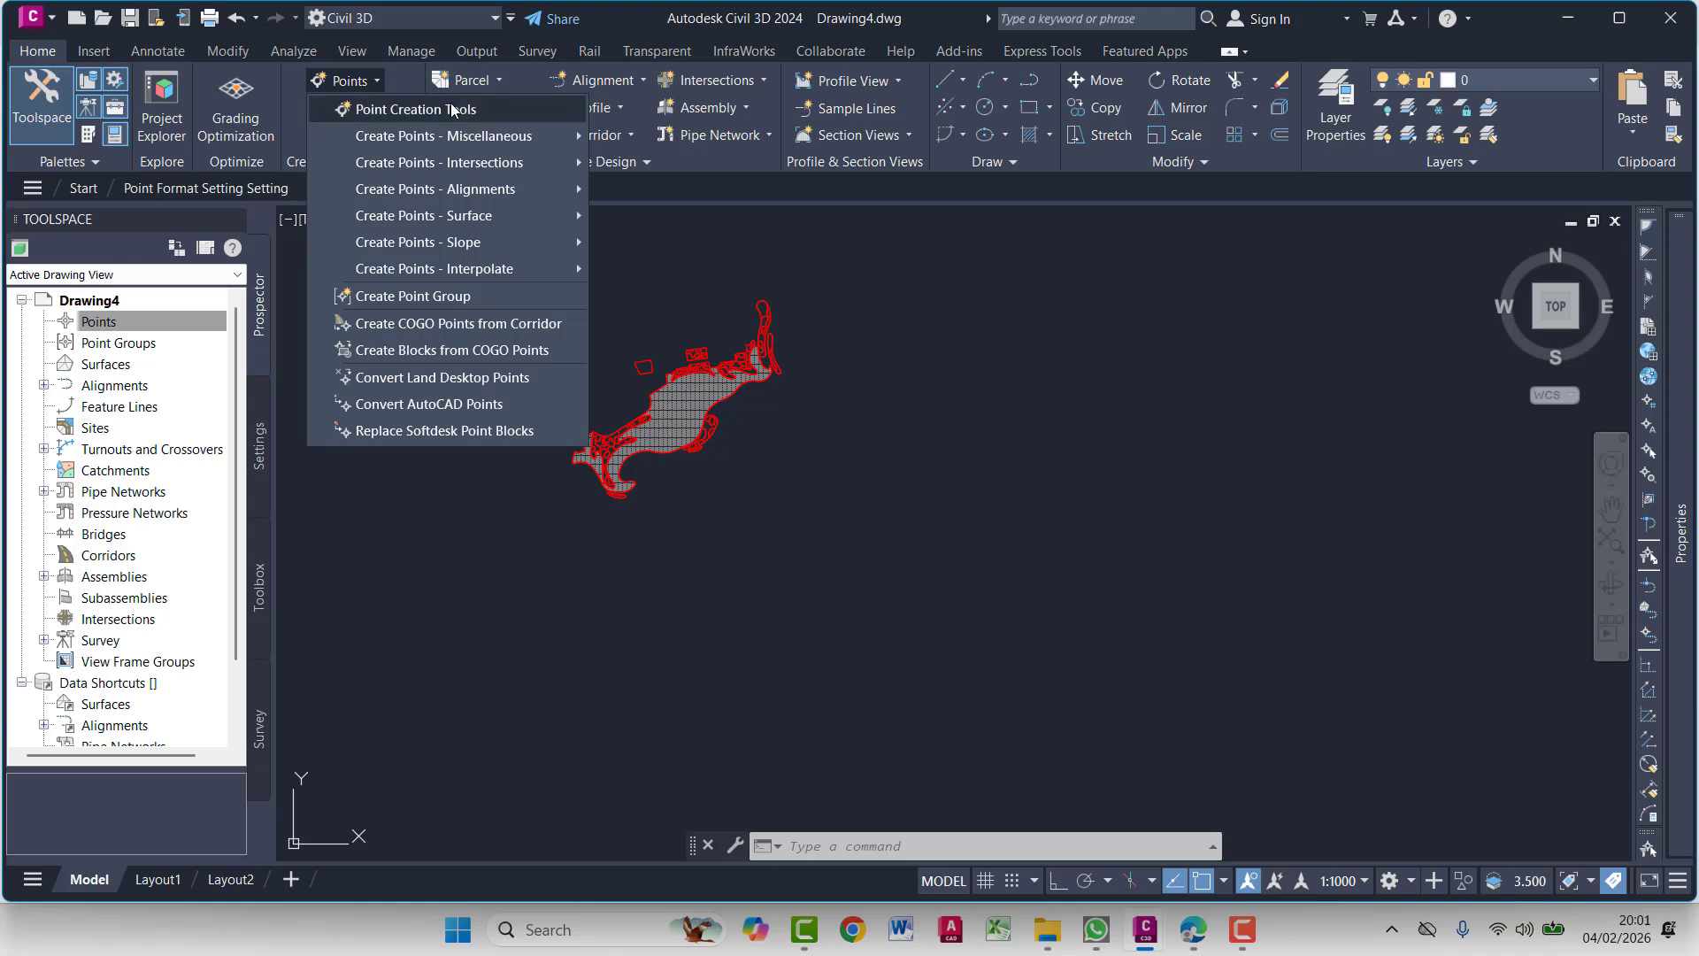
{"action": "left_click", "coordinate": [451, 109]}
{"action": "left_click", "coordinate": [308, 48]}
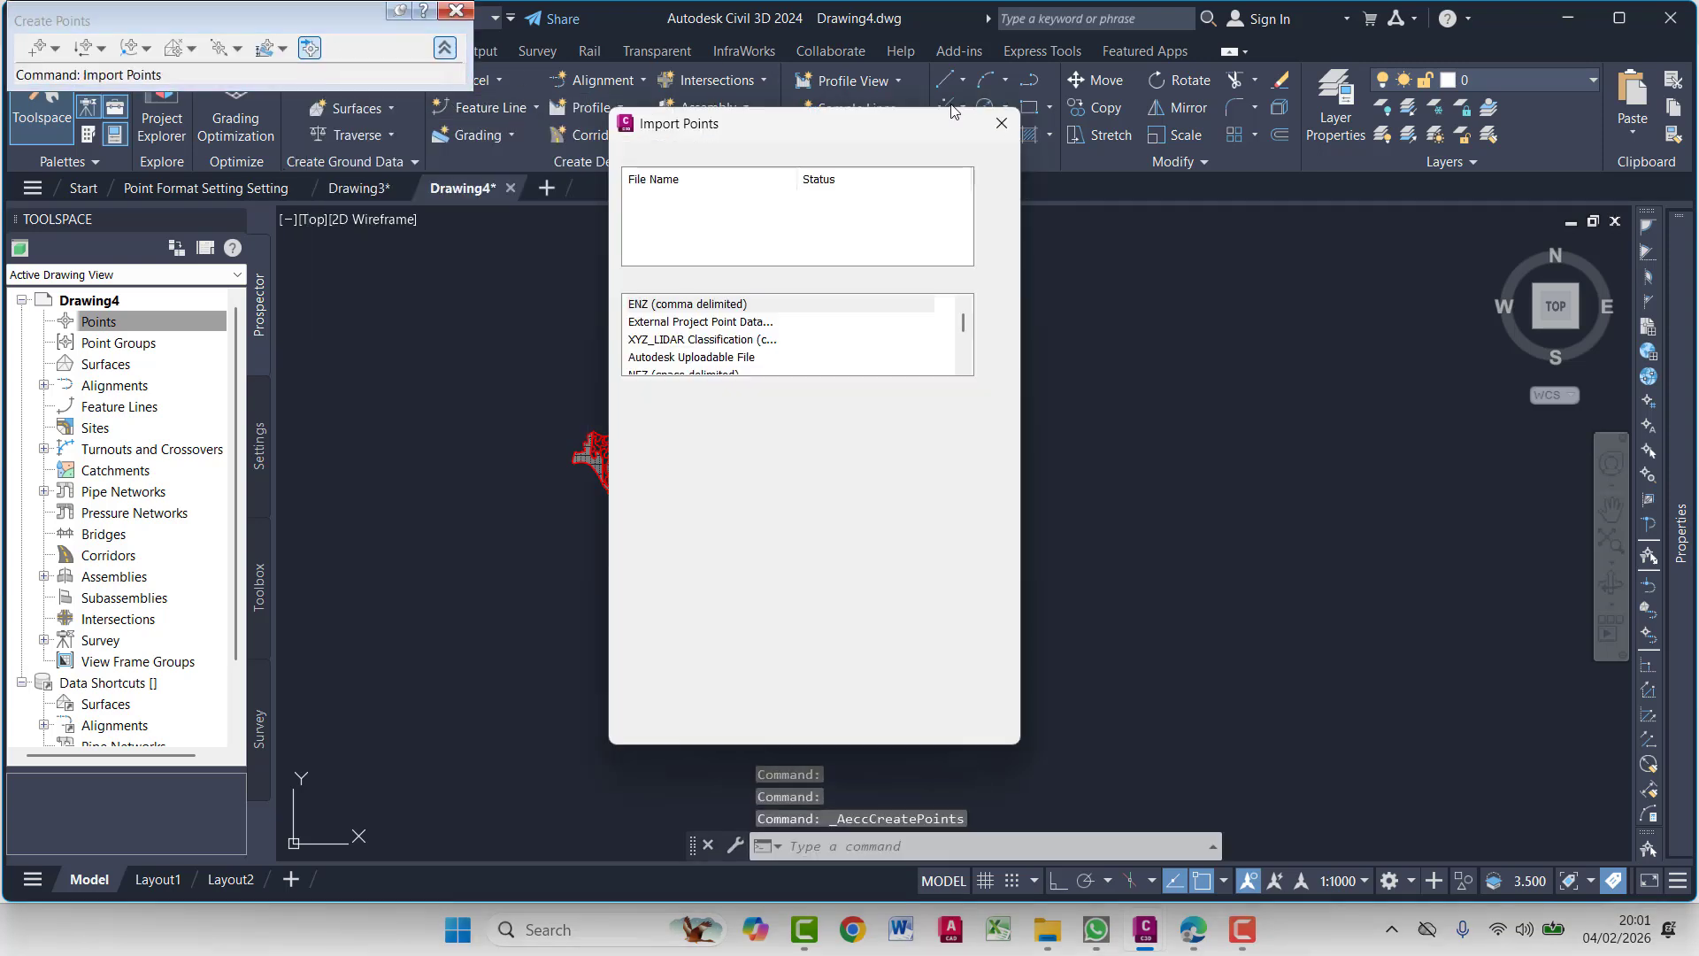
{"action": "left_click", "coordinate": [995, 179]}
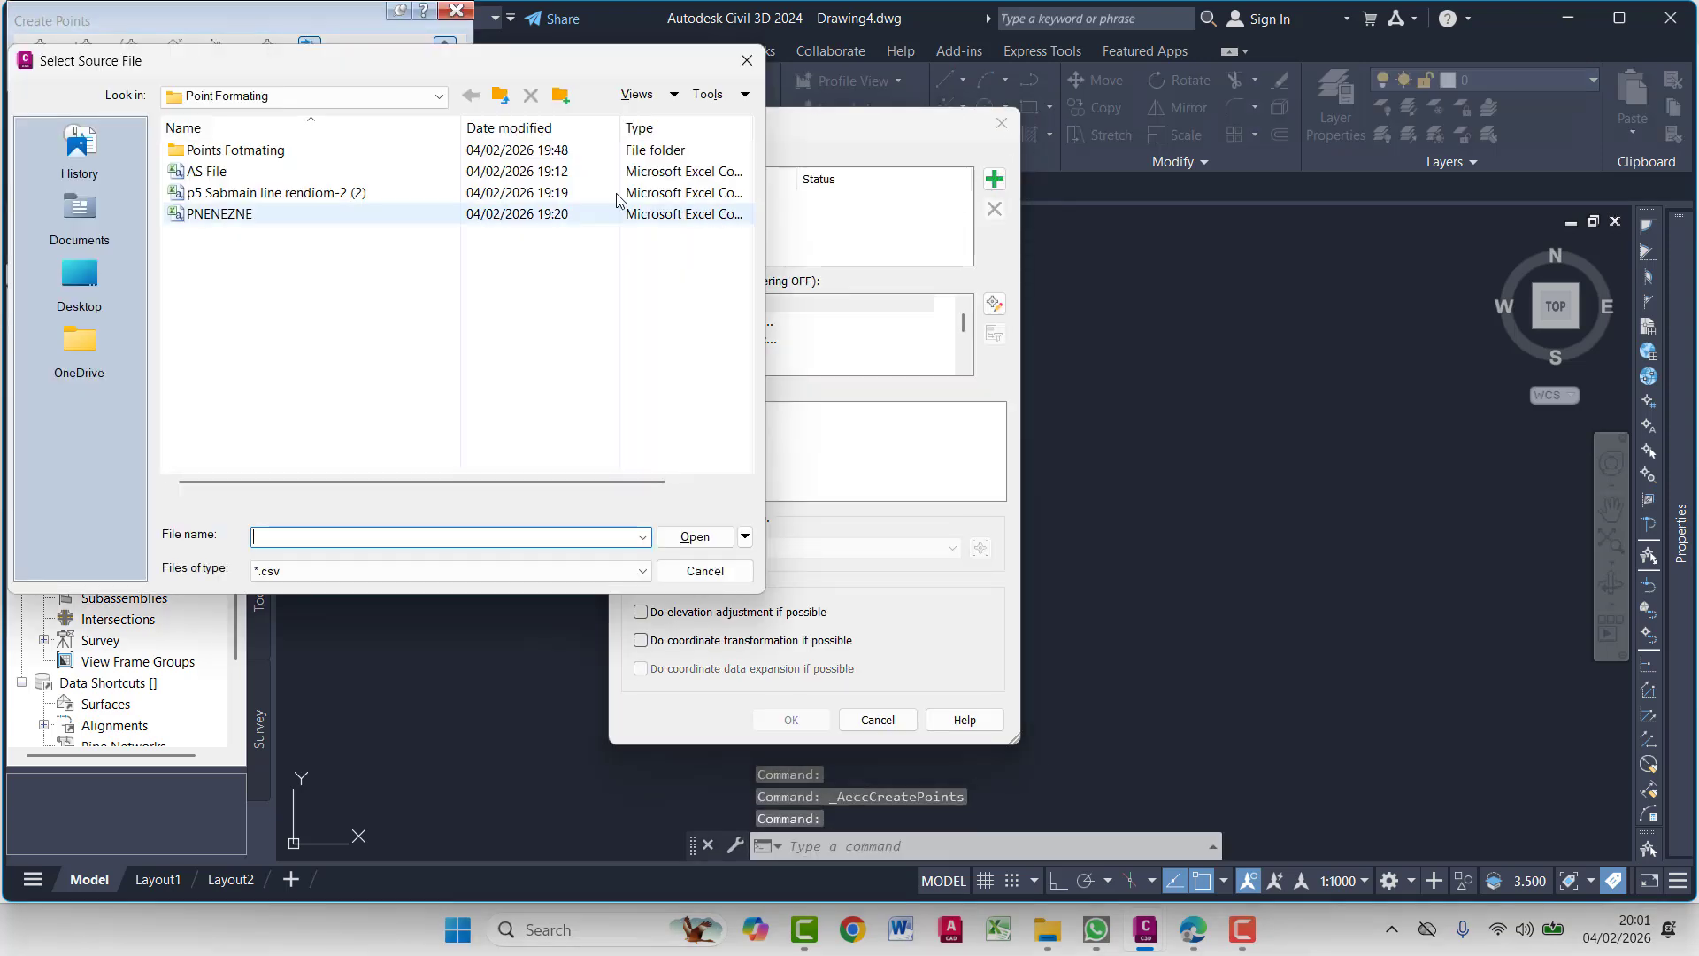
Add the Grass AS CSV file from the Spot Elevations folder under Lectures as the import source
{"action": "left_click", "coordinate": [227, 95]}
{"action": "left_click", "coordinate": [227, 96]}
{"action": "left_click", "coordinate": [499, 100]}
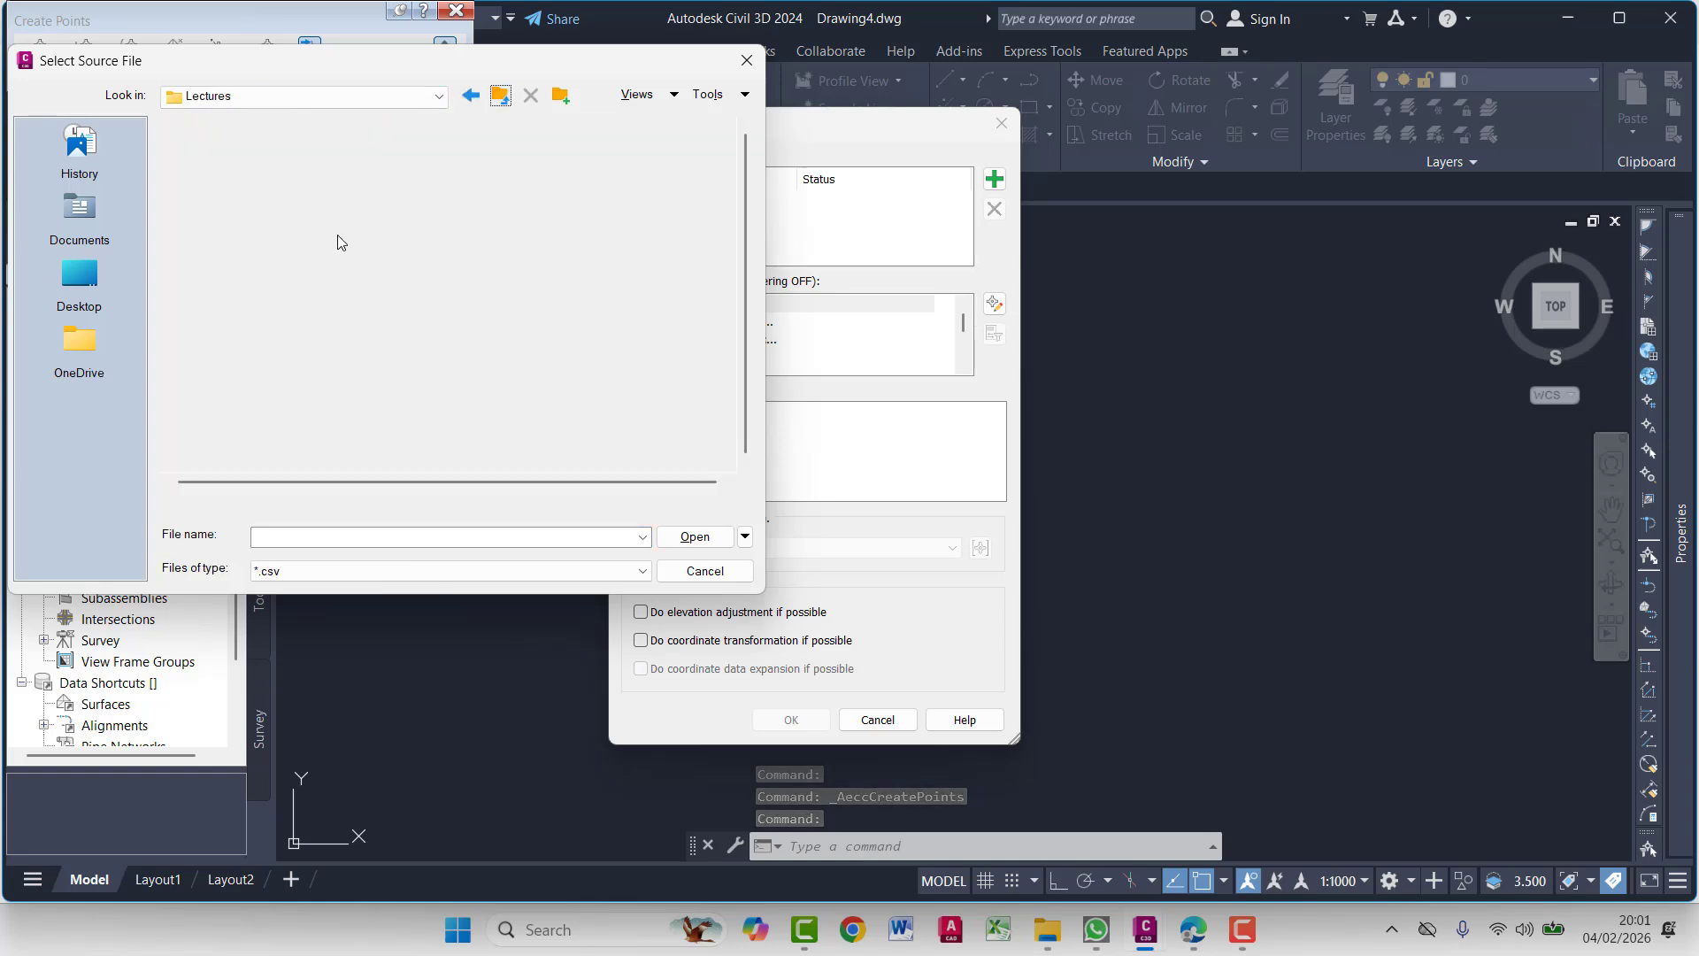
{"action": "double_click", "coordinate": [256, 155]}
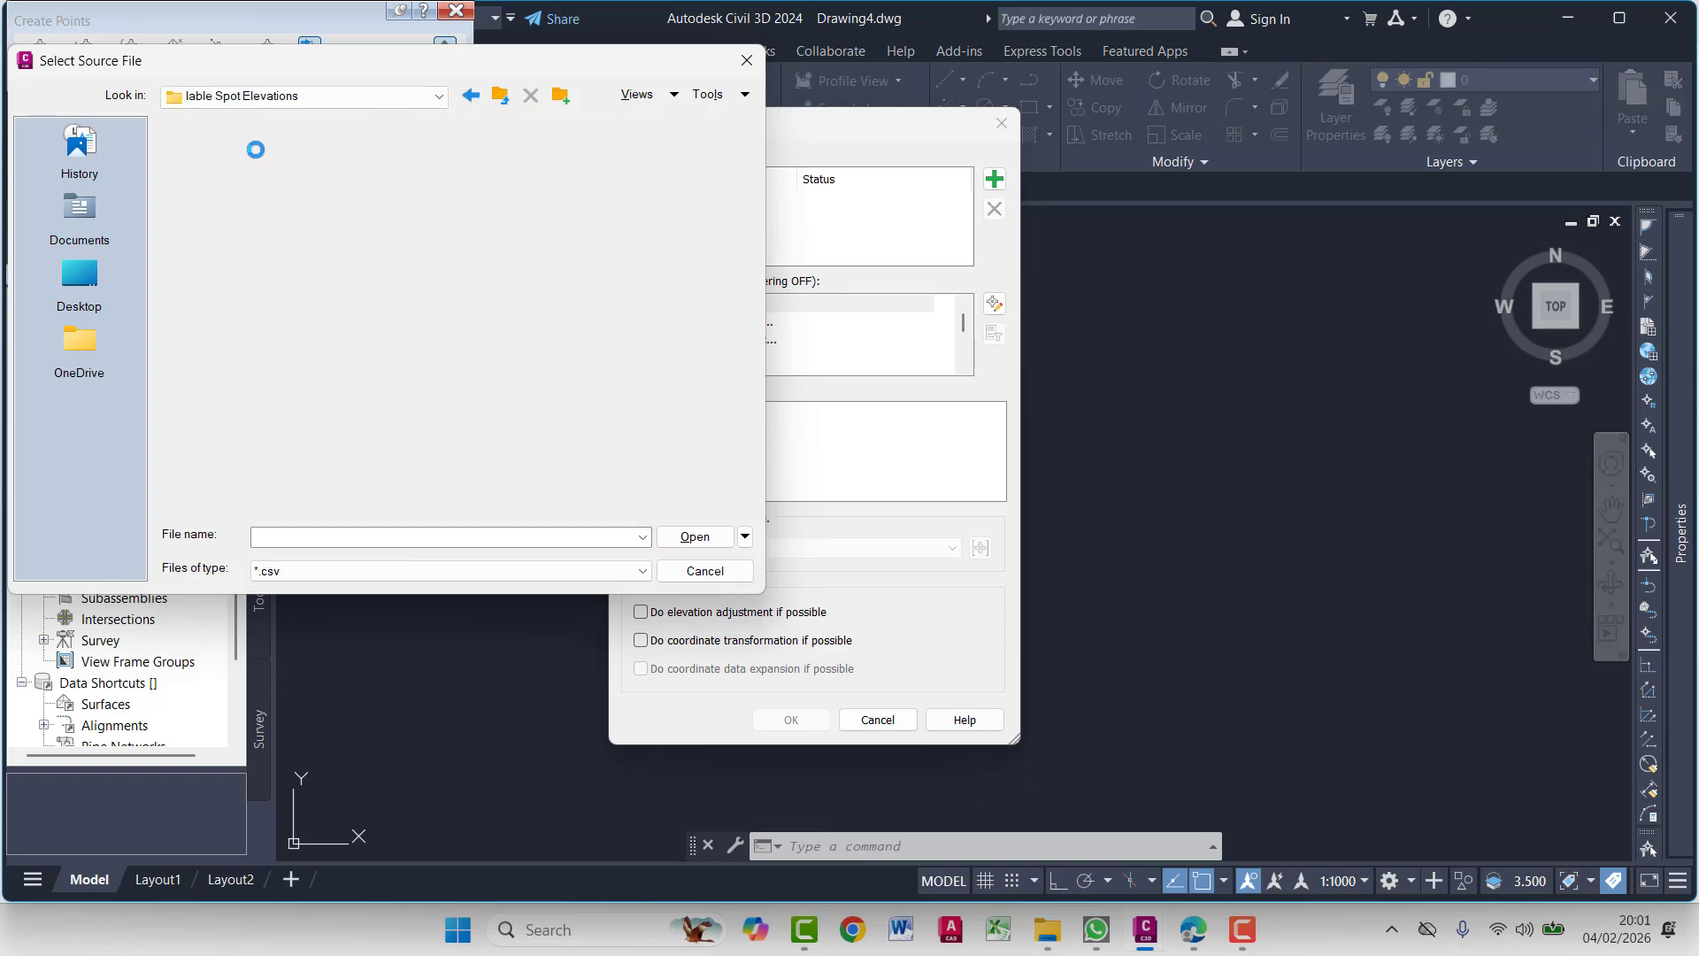
{"action": "left_click", "coordinate": [205, 154]}
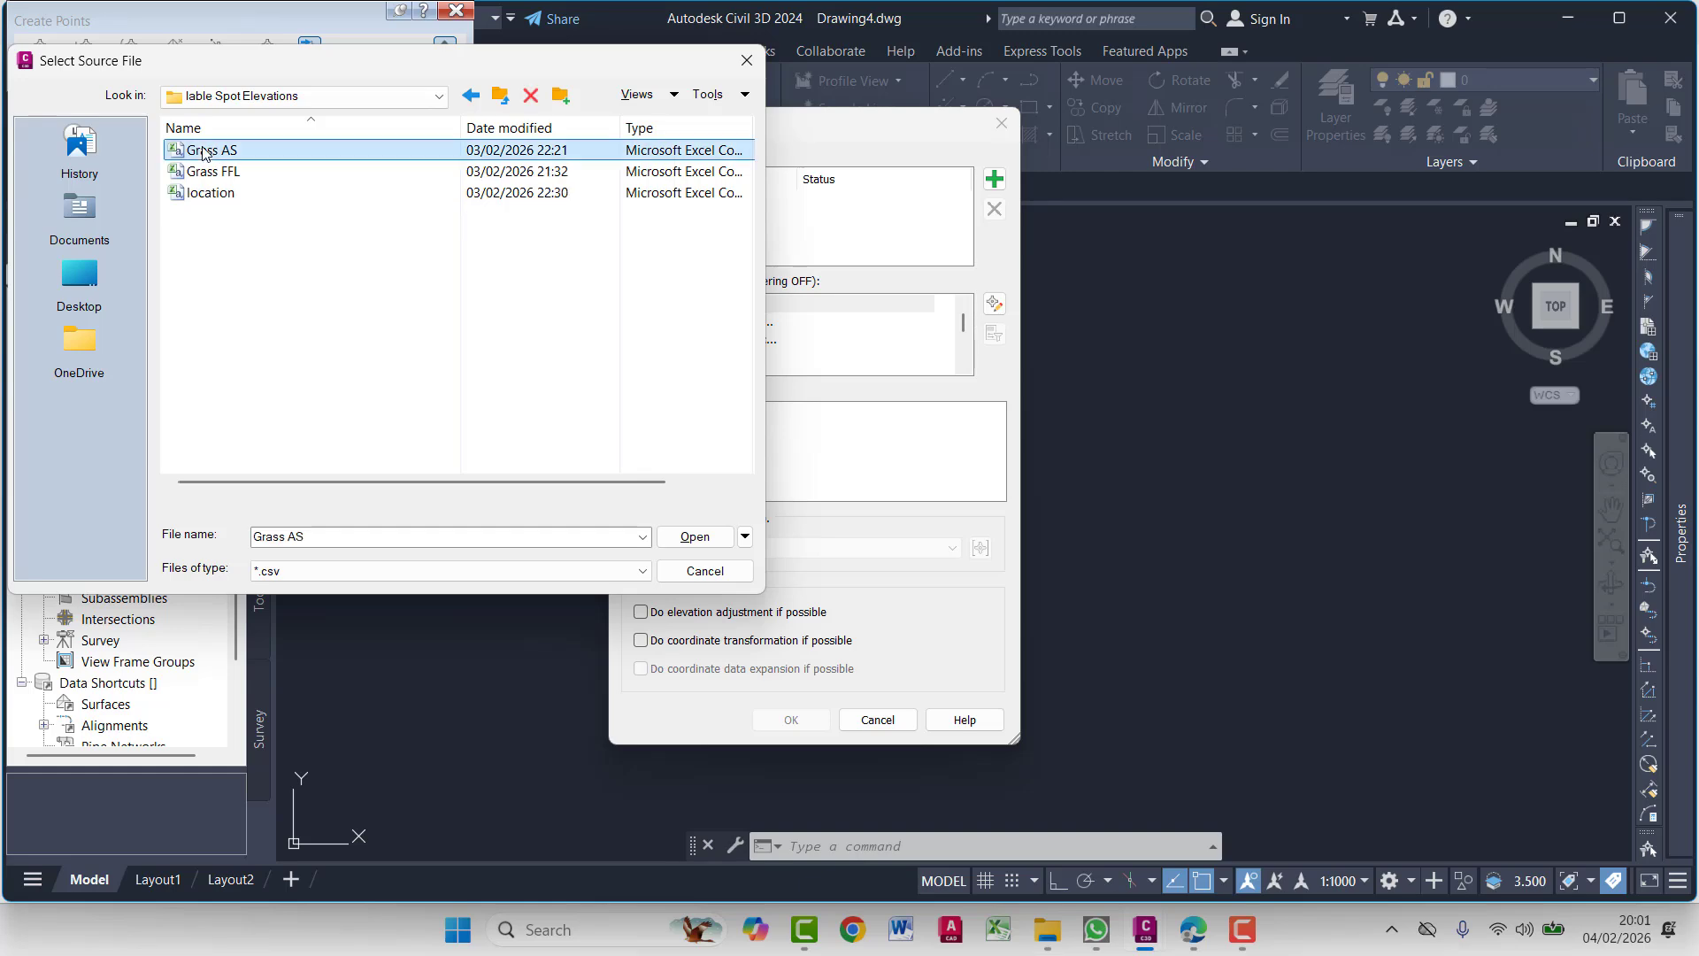
{"action": "left_click", "coordinate": [688, 538]}
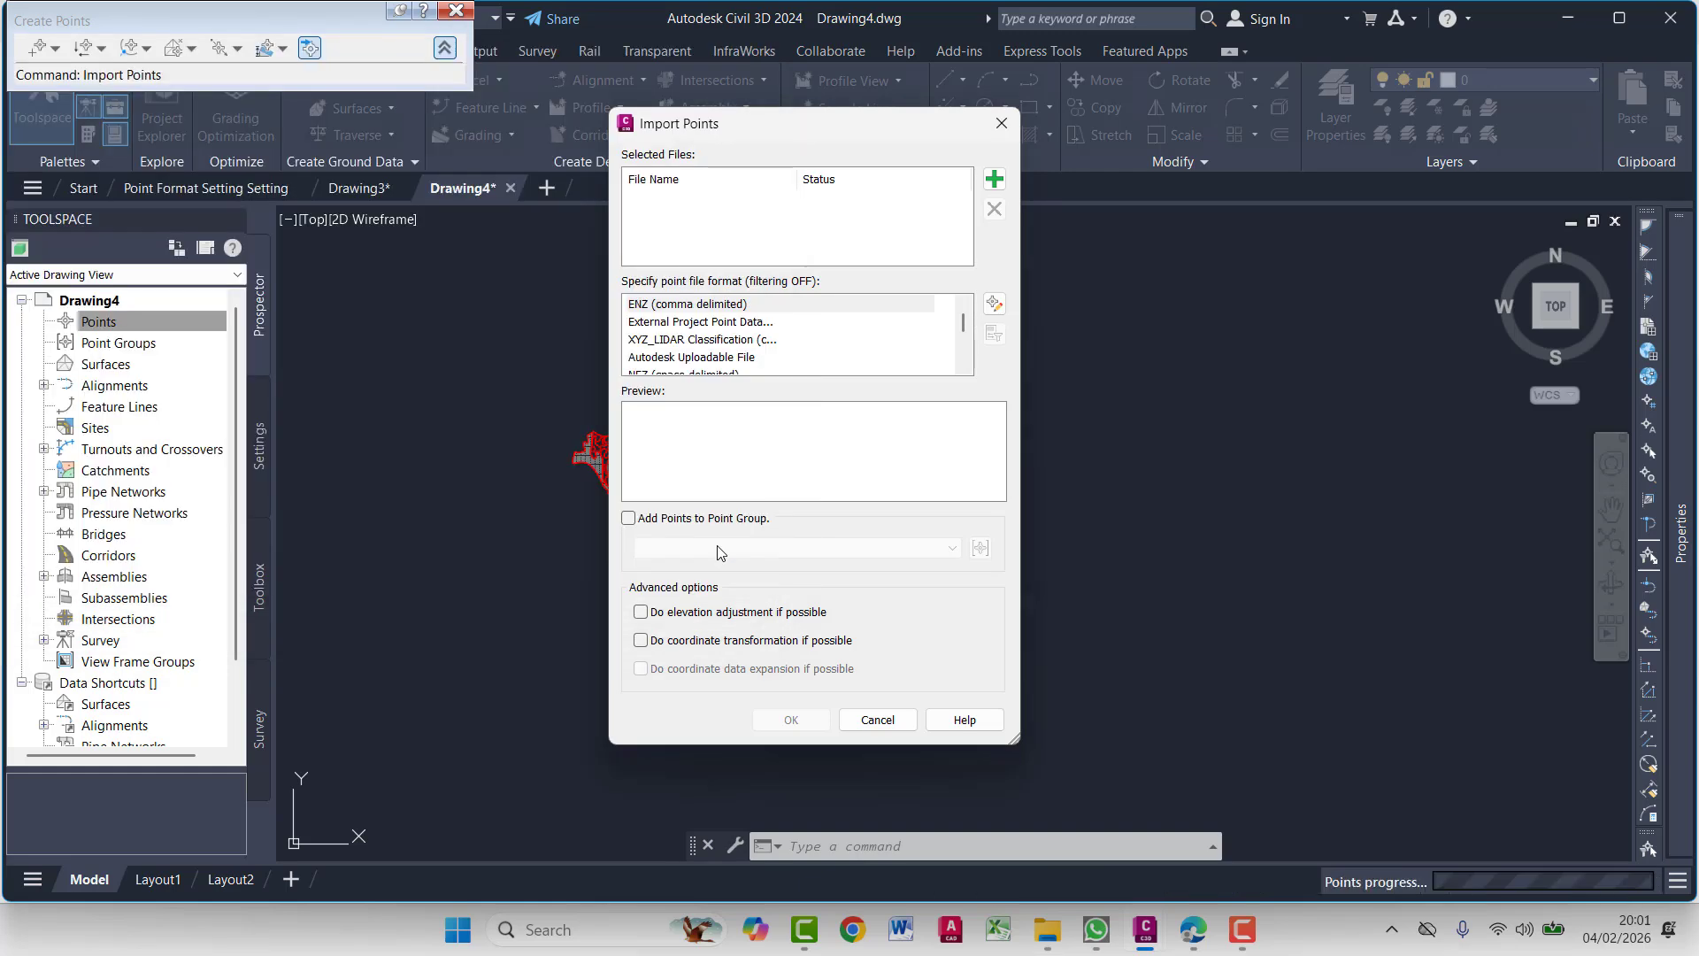
Import the points in PNEZD (comma delimited) format into a new point group named NGL
{"action": "left_click", "coordinate": [671, 357]}
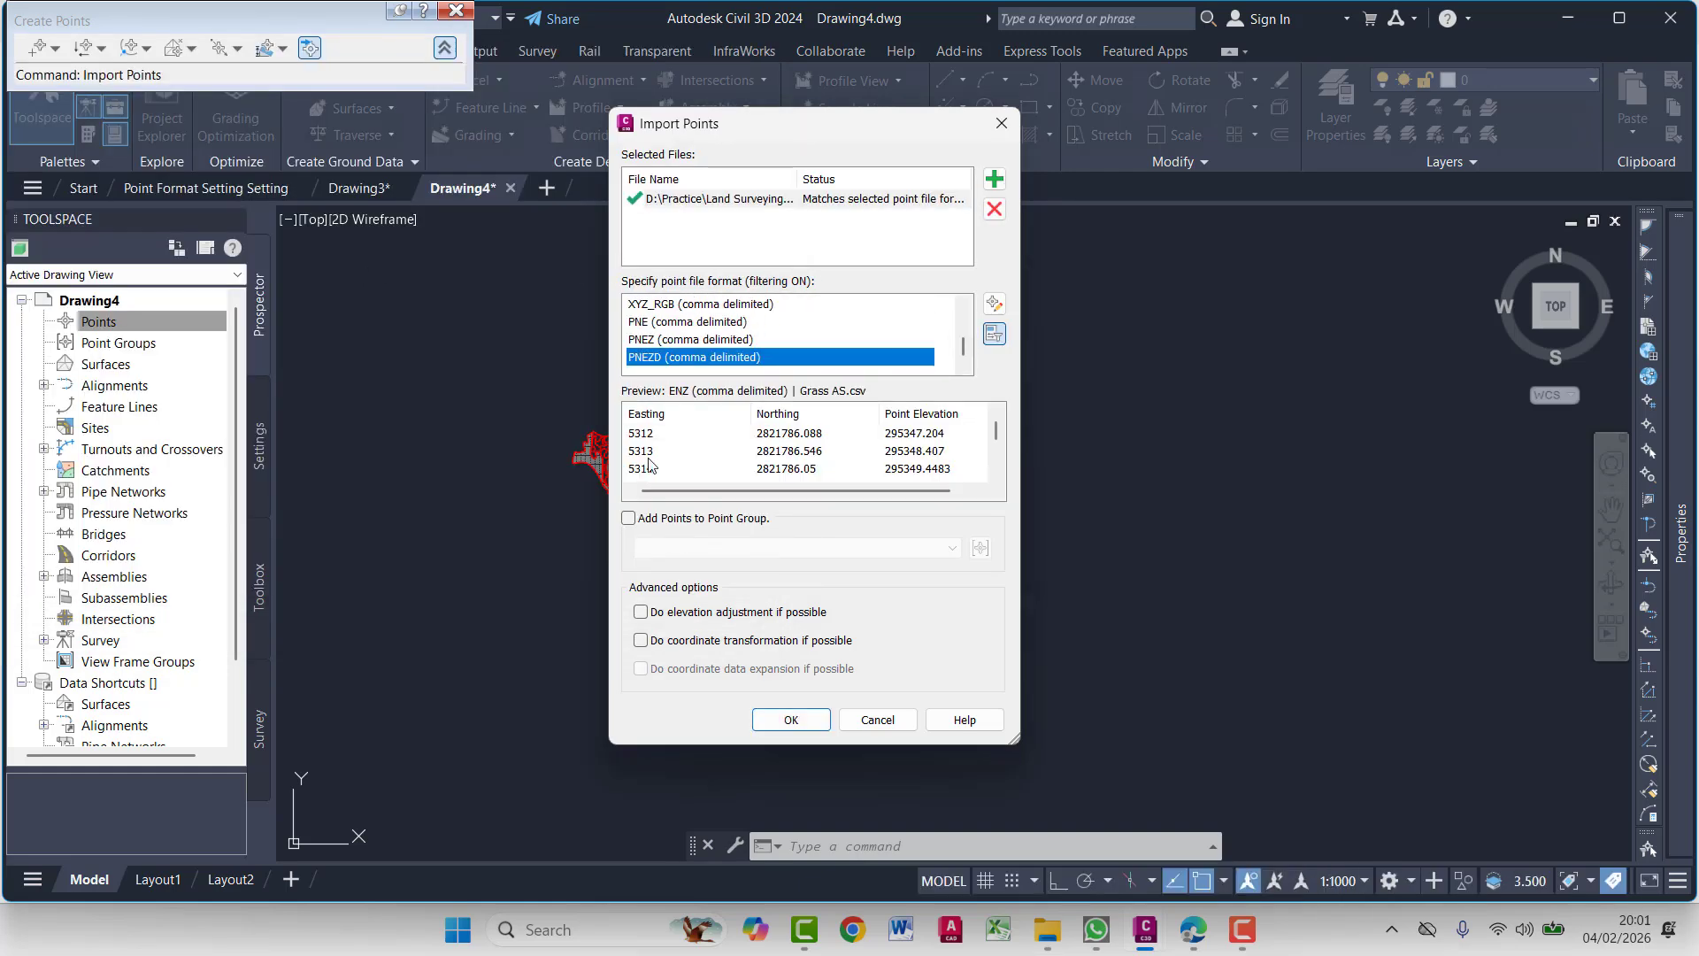
{"action": "left_click", "coordinate": [629, 520]}
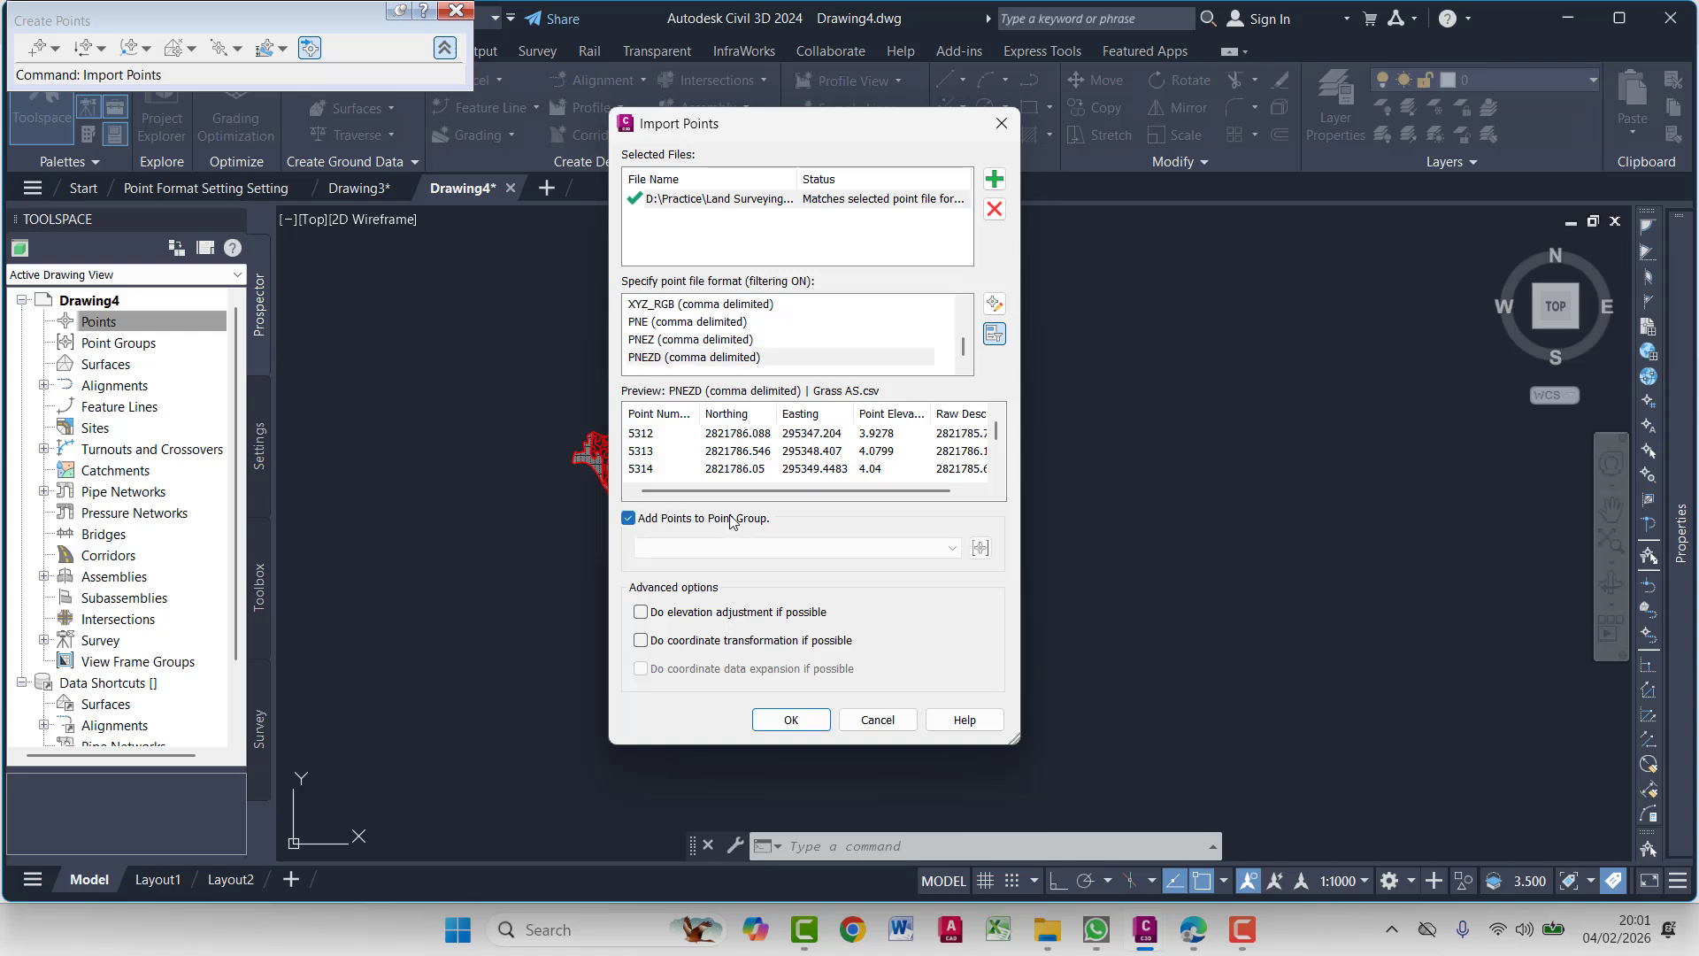
{"action": "left_click", "coordinate": [980, 548]}
{"action": "type", "text": "NGL"}
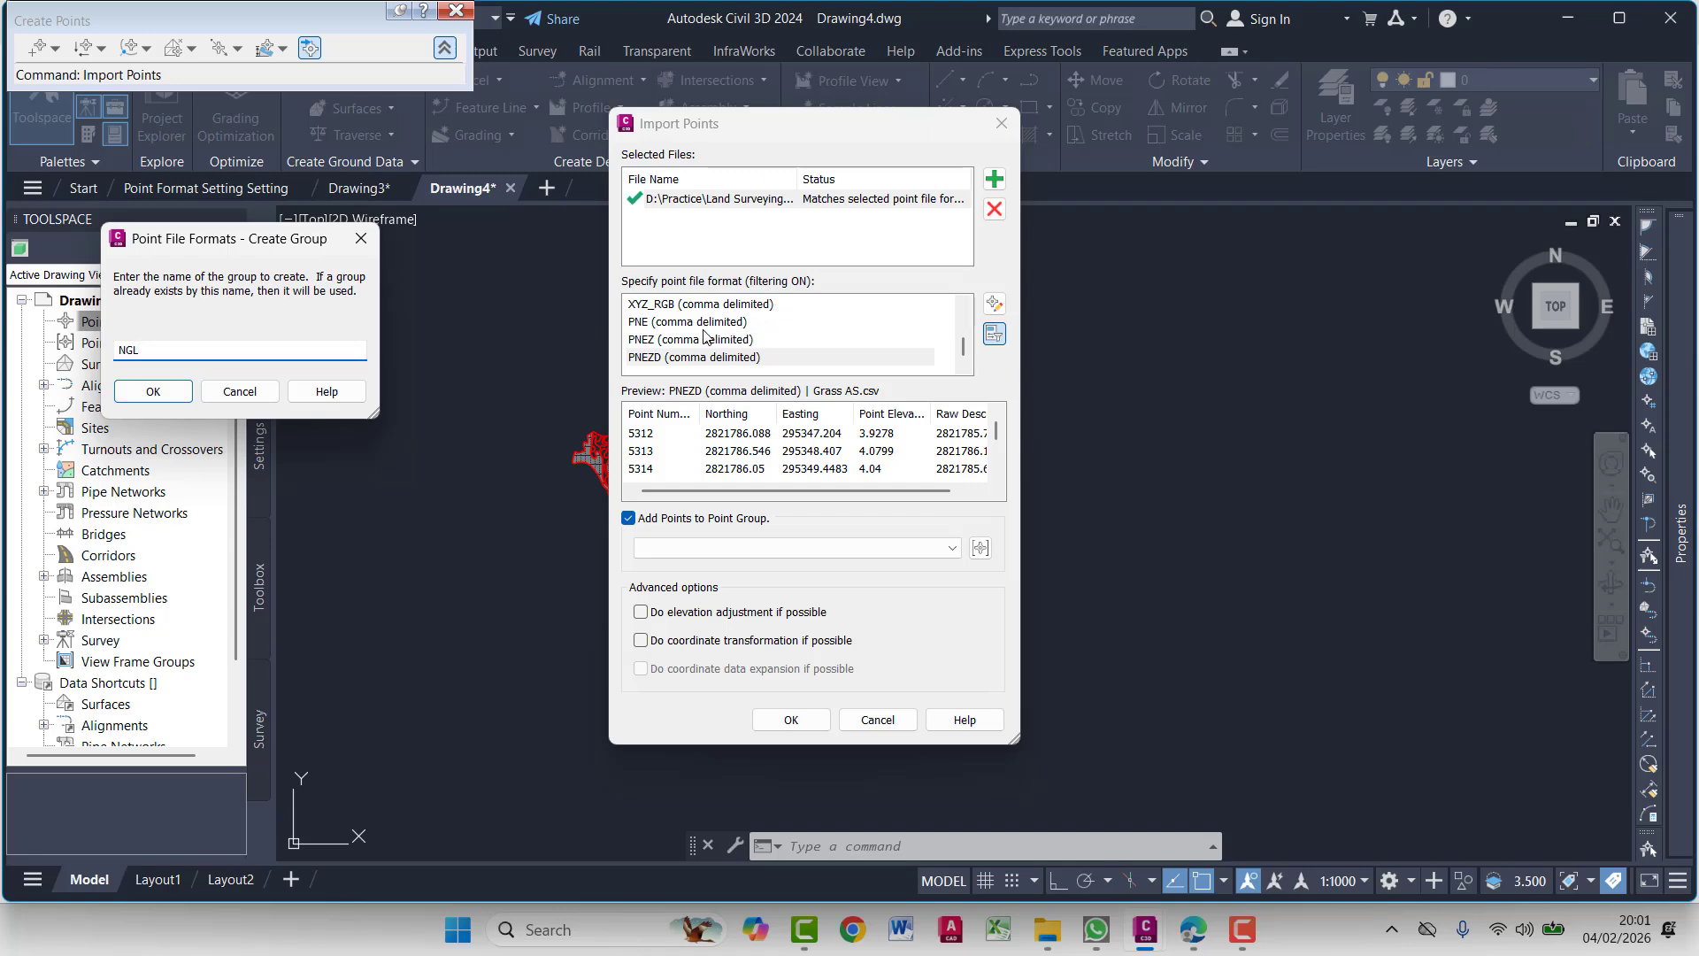
{"action": "left_click", "coordinate": [713, 358]}
{"action": "type", "text": "L"}
{"action": "key", "text": "Return"}
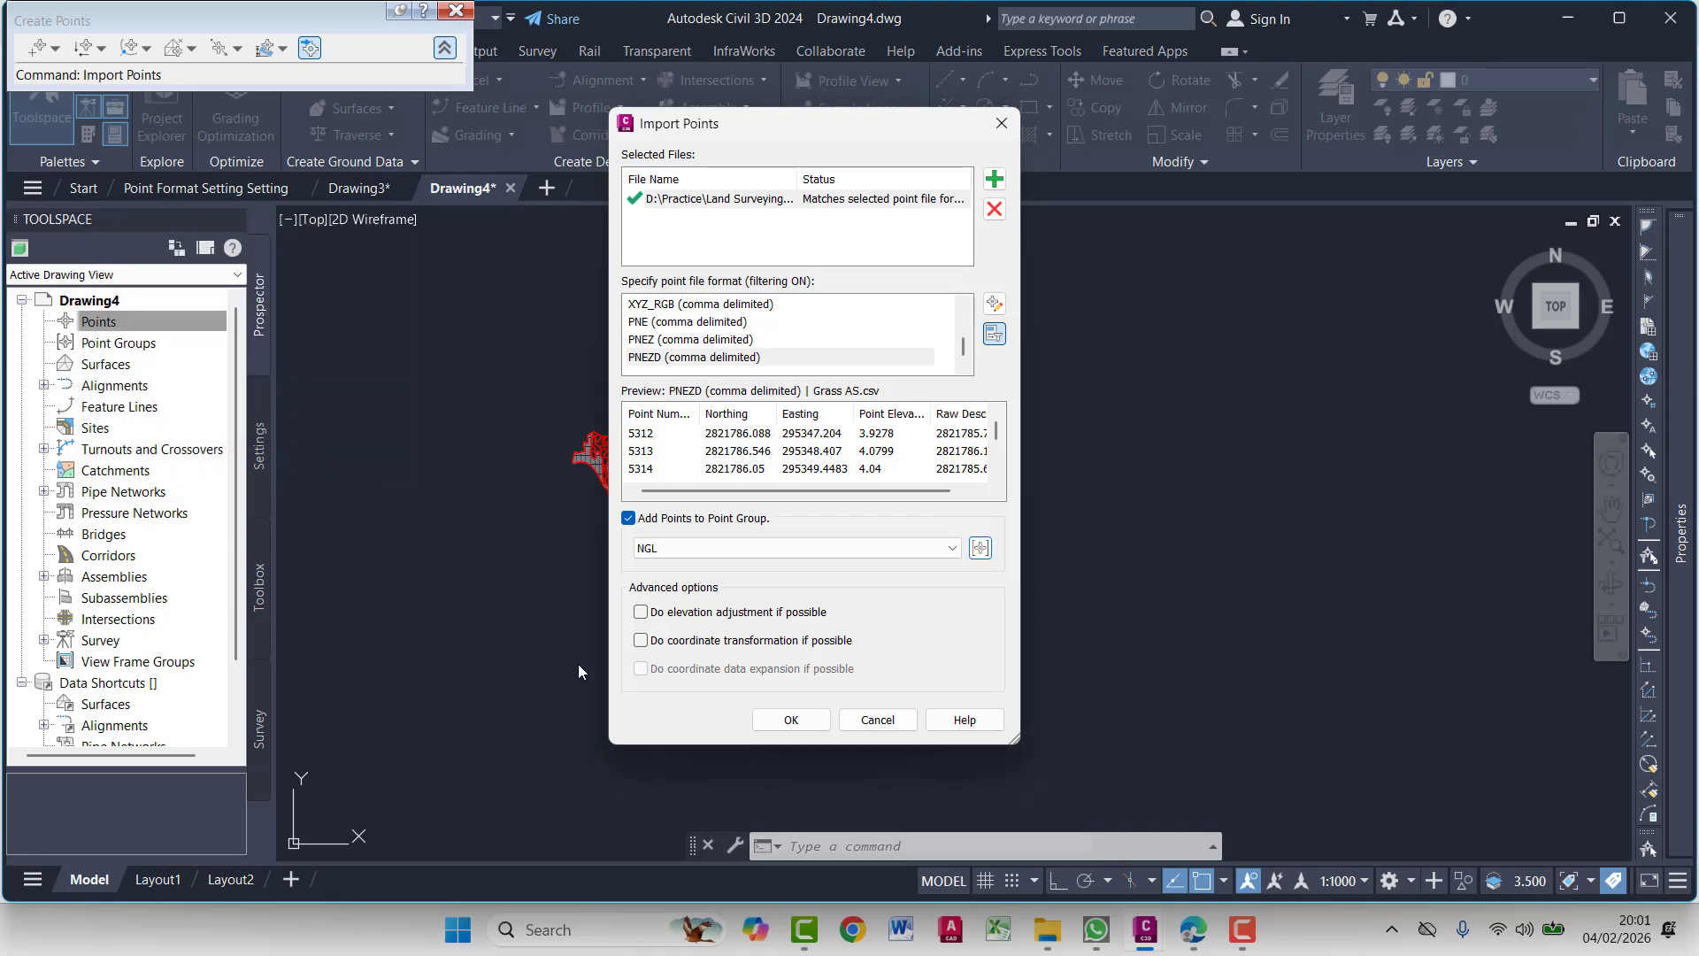
{"action": "left_click", "coordinate": [791, 721]}
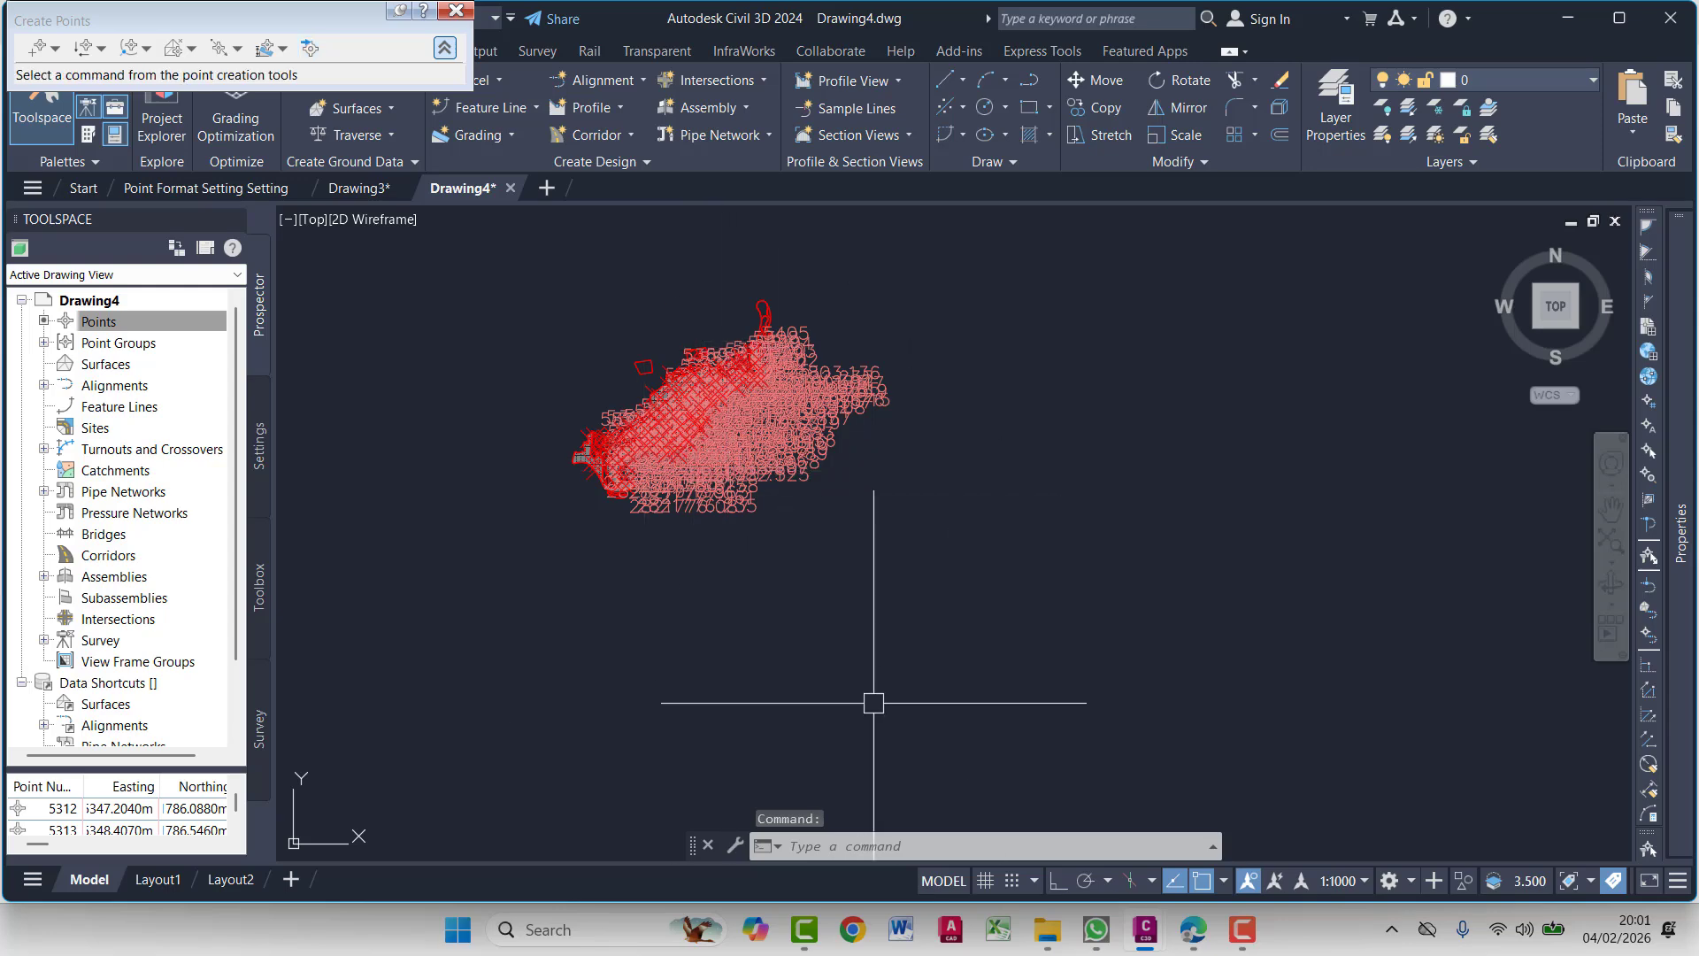
Set the drawing's annotation scale to 1:75 so the imported point labels are readable
{"action": "left_click", "coordinate": [1343, 889]}
{"action": "left_click", "coordinate": [1315, 467]}
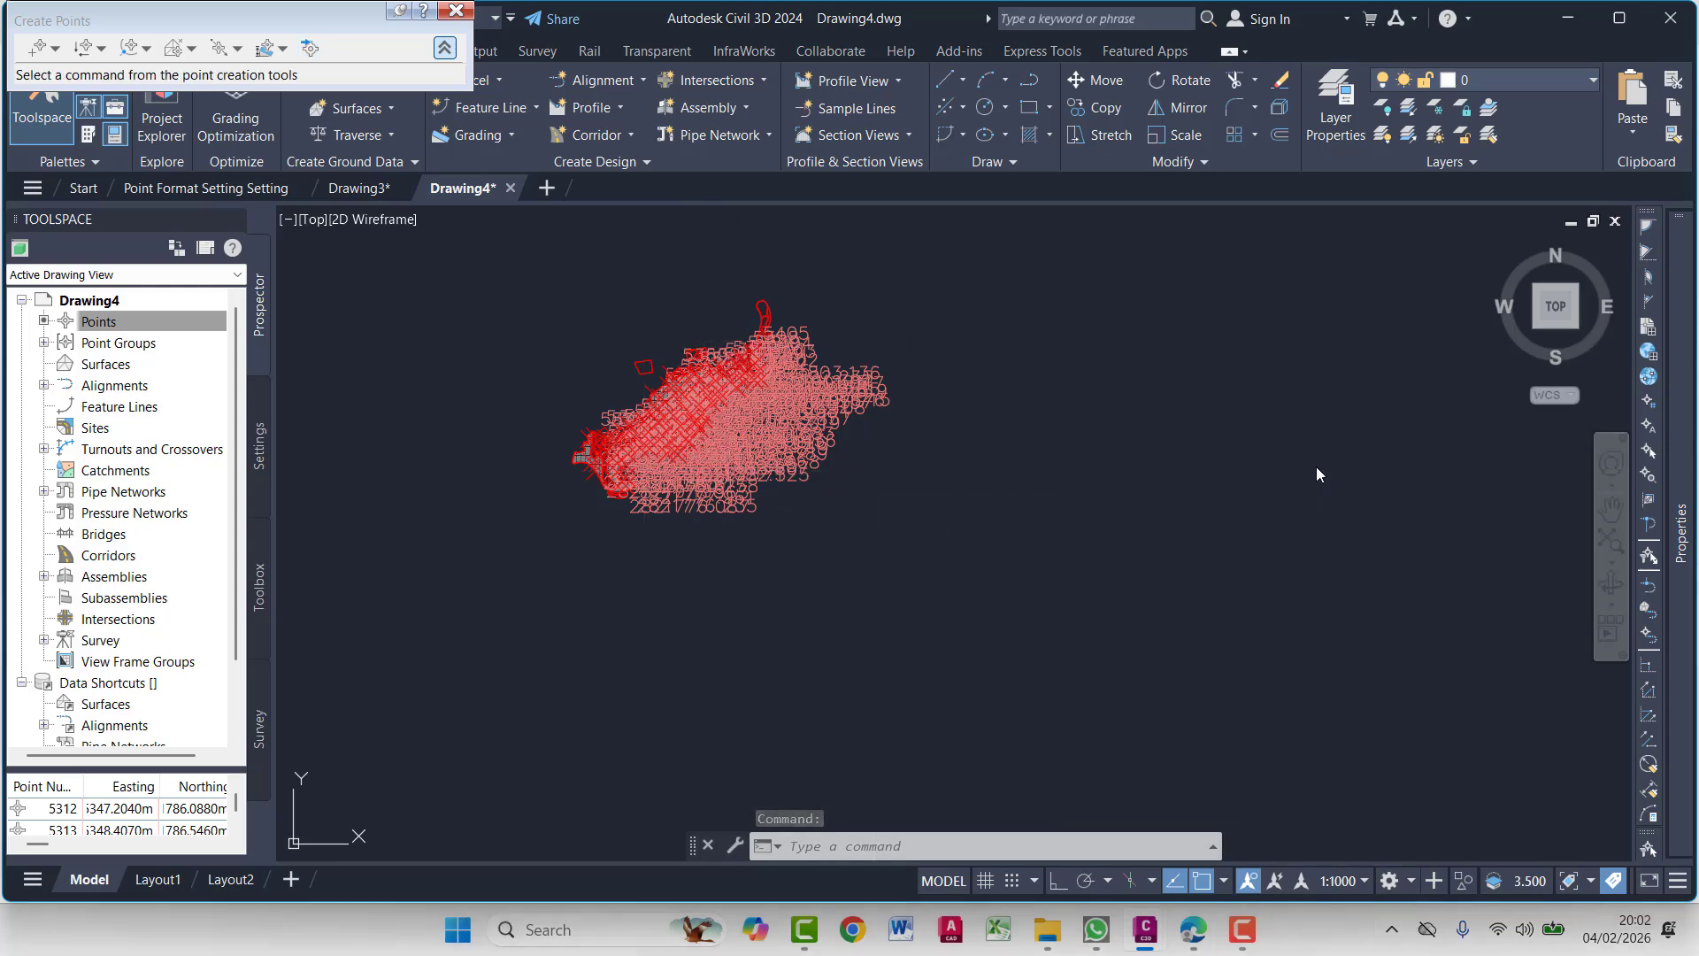
{"action": "scroll", "coordinate": [619, 394], "scroll_direction": "up", "scroll_amount": 5}
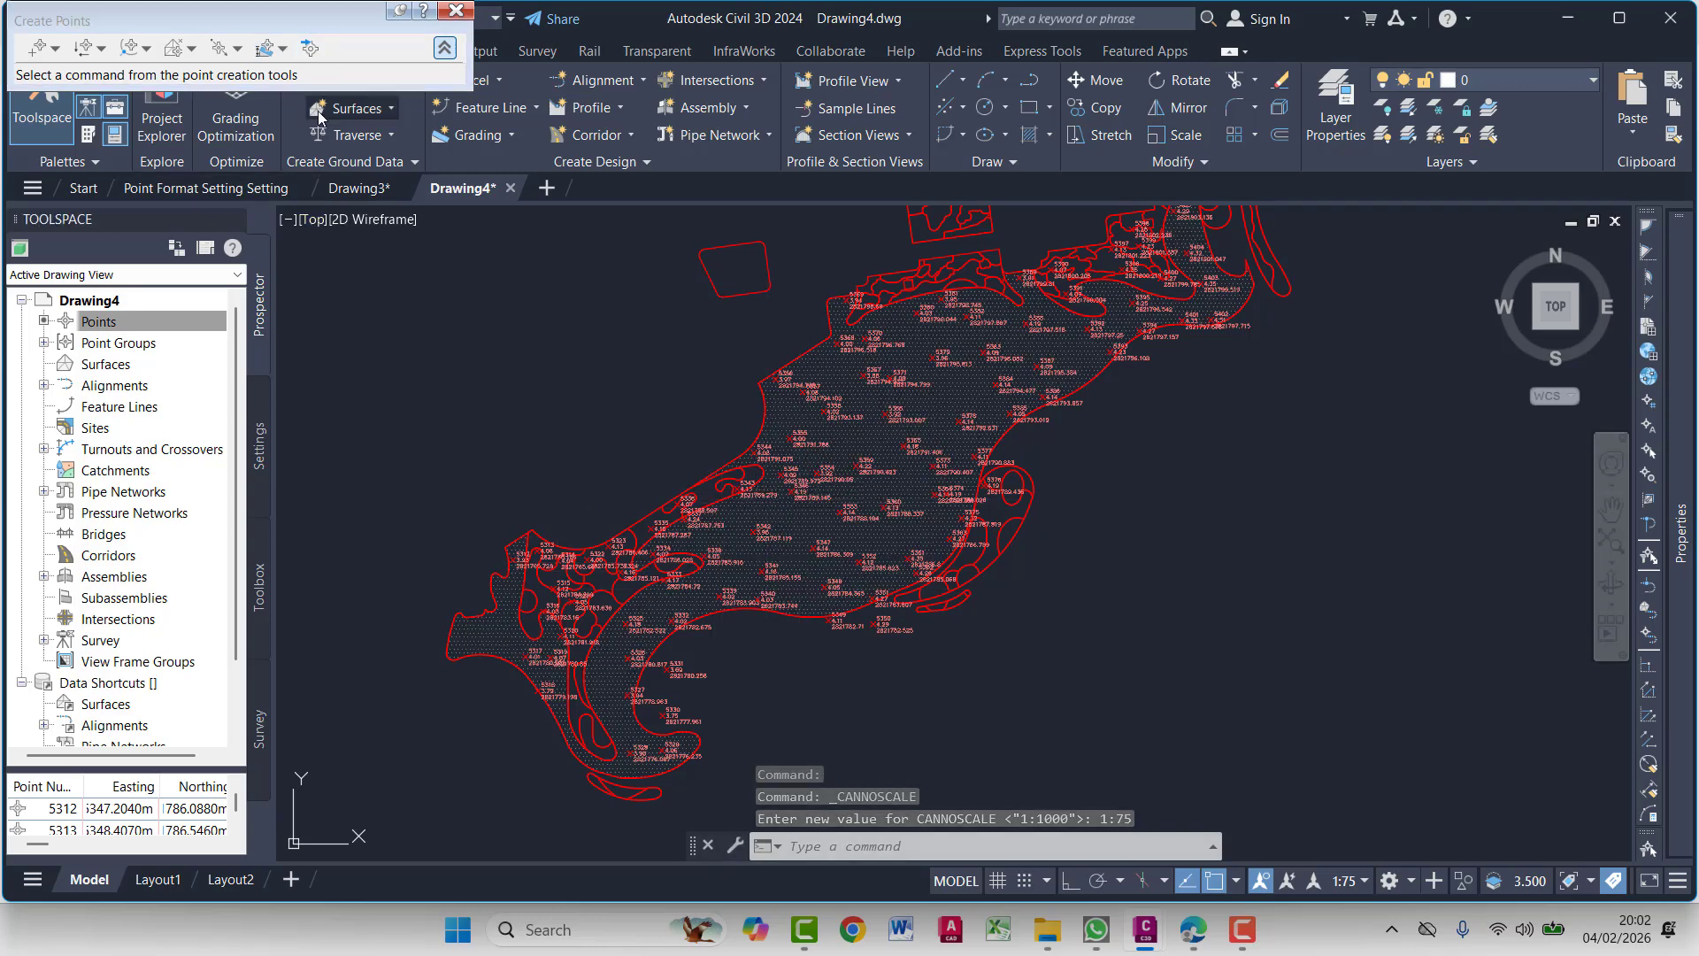
Start another point import and add the Grass FFL CSV file as the source
{"action": "left_click", "coordinate": [309, 48]}
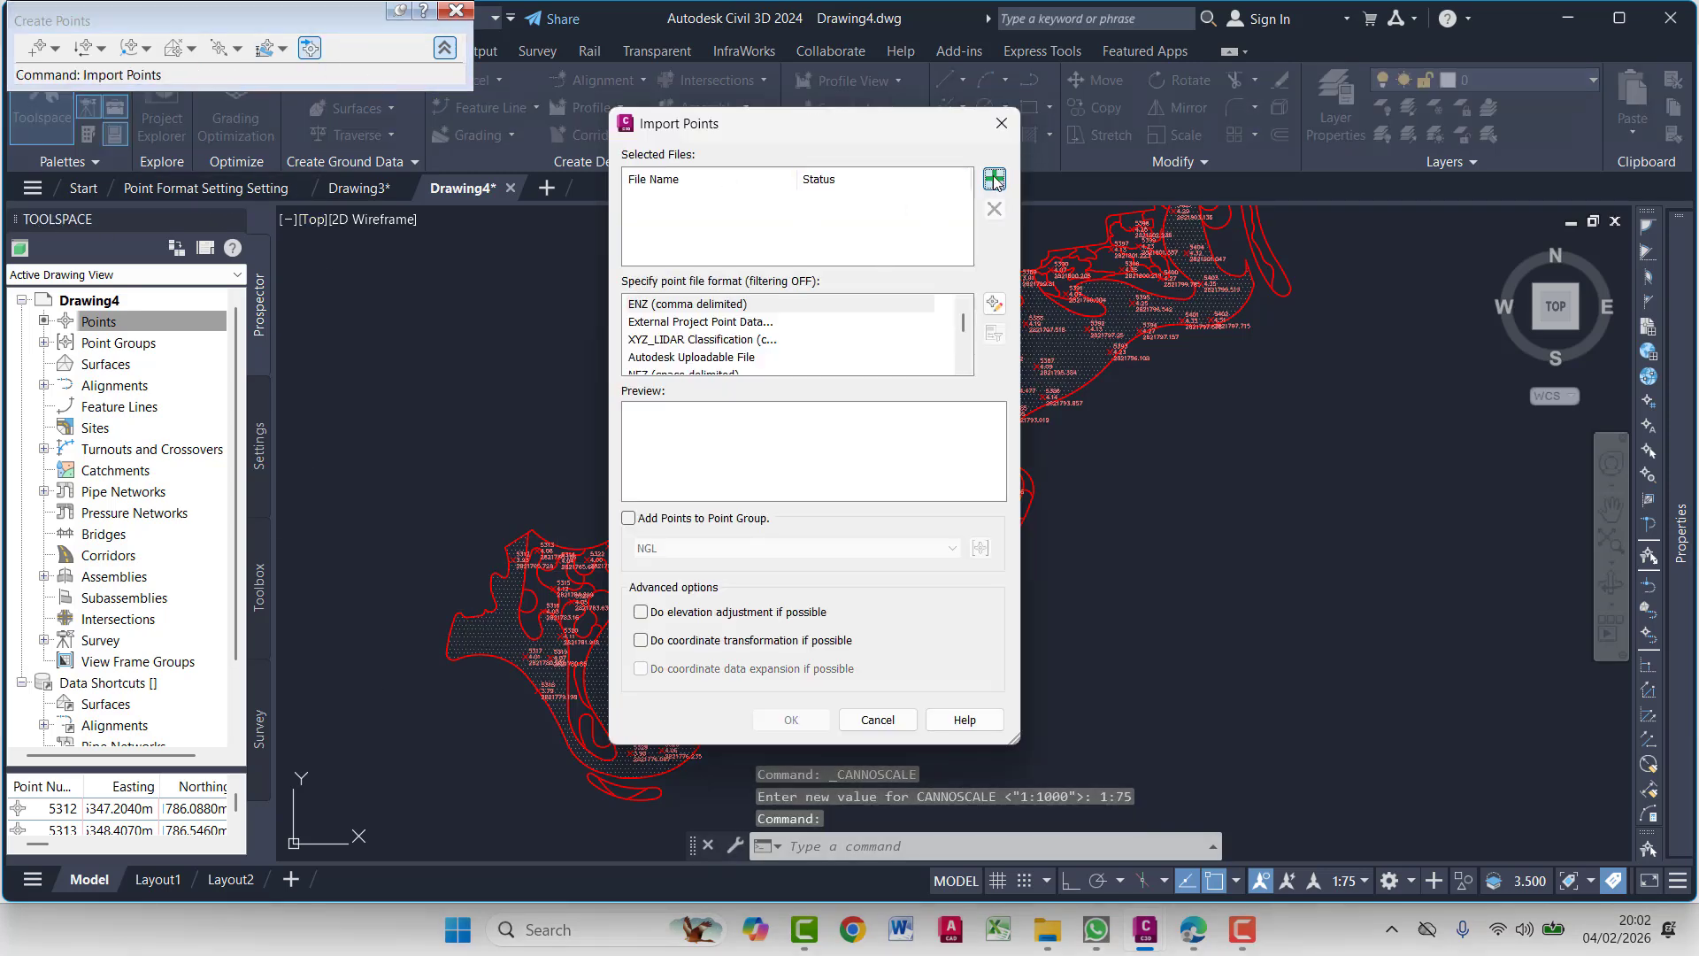
{"action": "left_click", "coordinate": [994, 179]}
{"action": "left_click", "coordinate": [239, 172]}
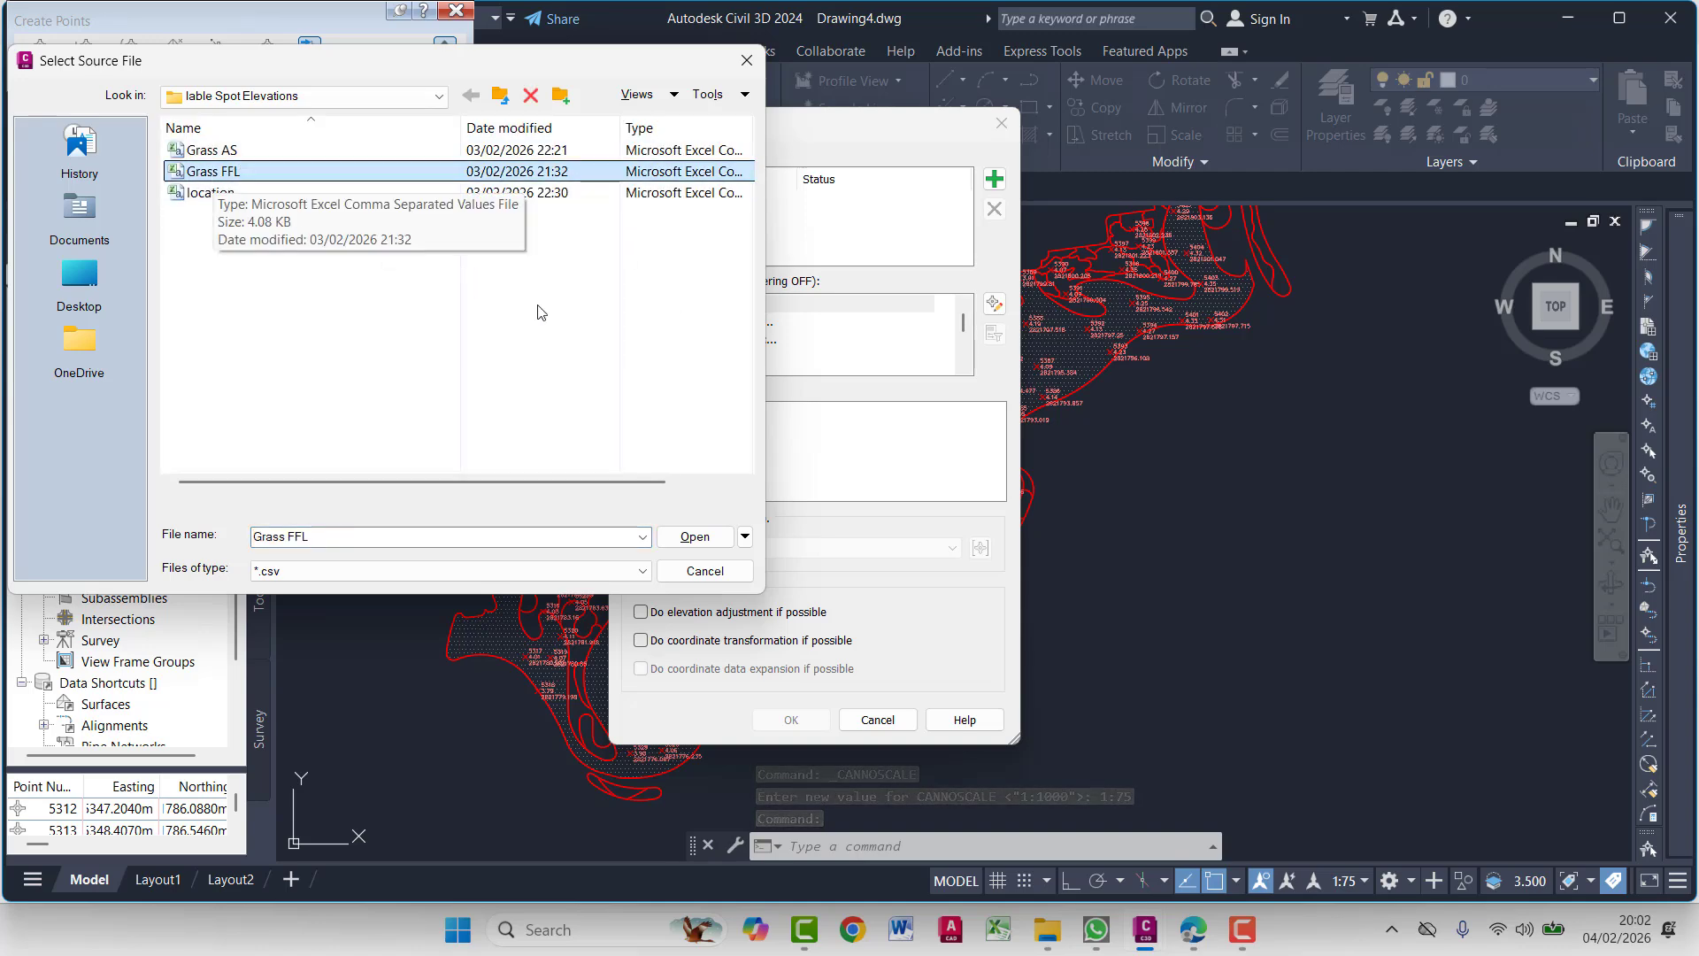
{"action": "left_click", "coordinate": [694, 536]}
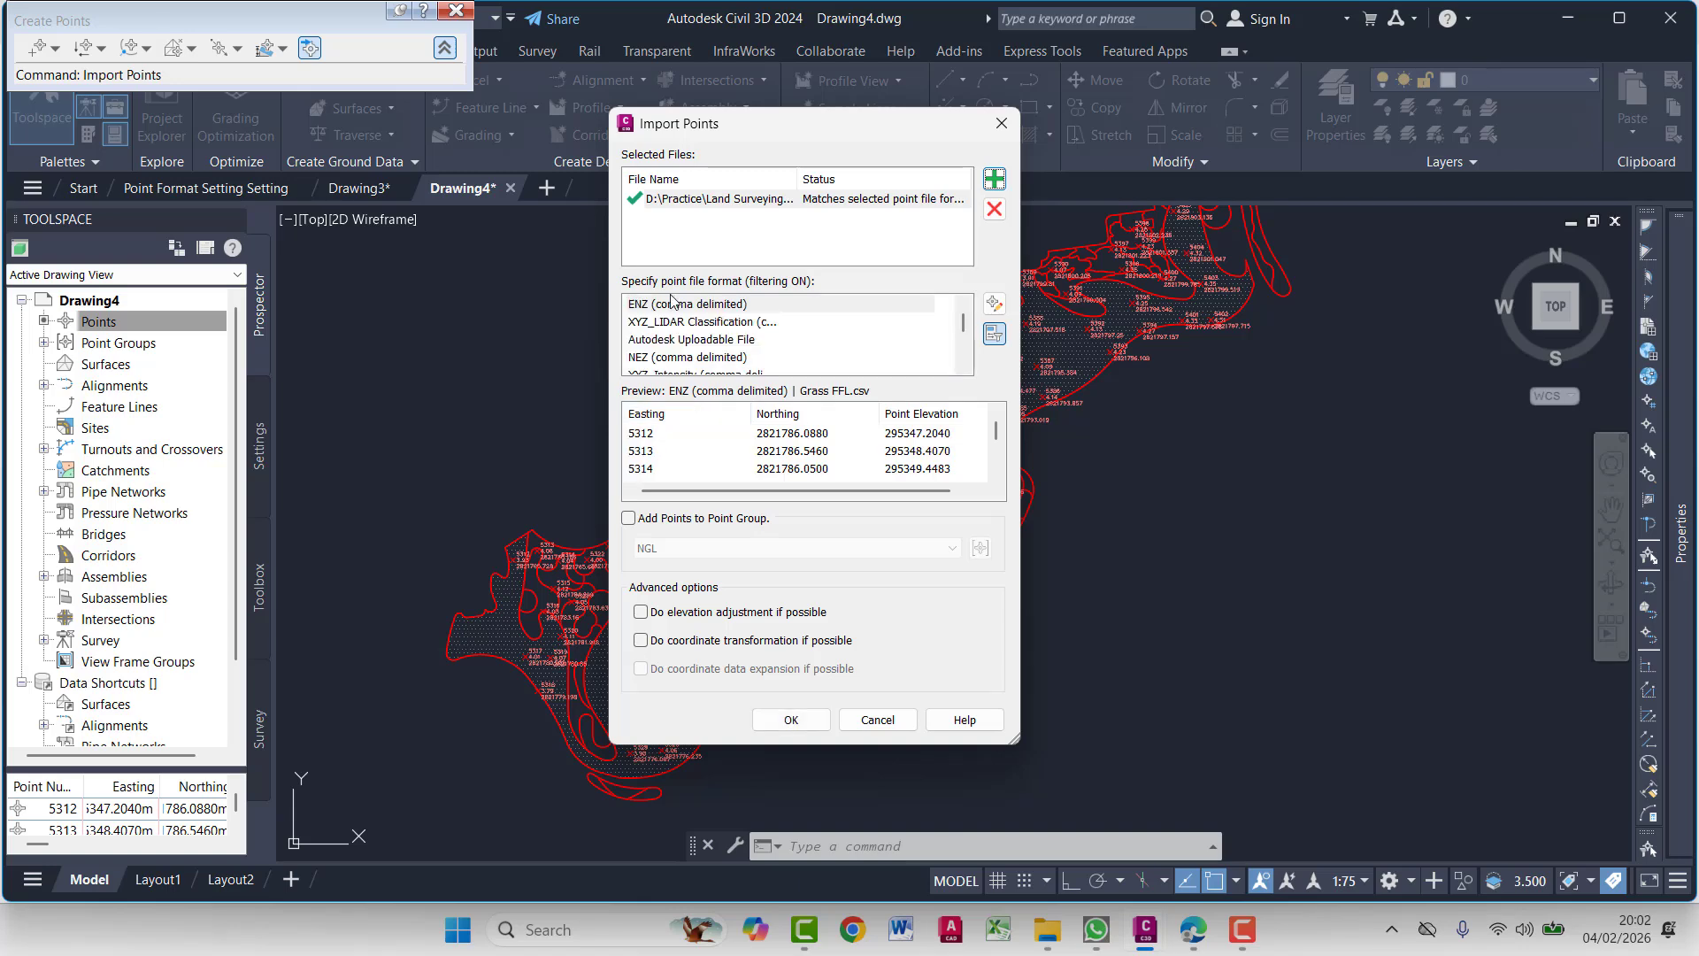
Import the points in PNEZD (comma delimited) format into a new point group named PGL, using the next point number for all duplicates
{"action": "scroll", "coordinate": [672, 301], "scroll_direction": "down", "scroll_amount": 3}
{"action": "left_click", "coordinate": [703, 361]}
{"action": "left_click", "coordinate": [649, 517]}
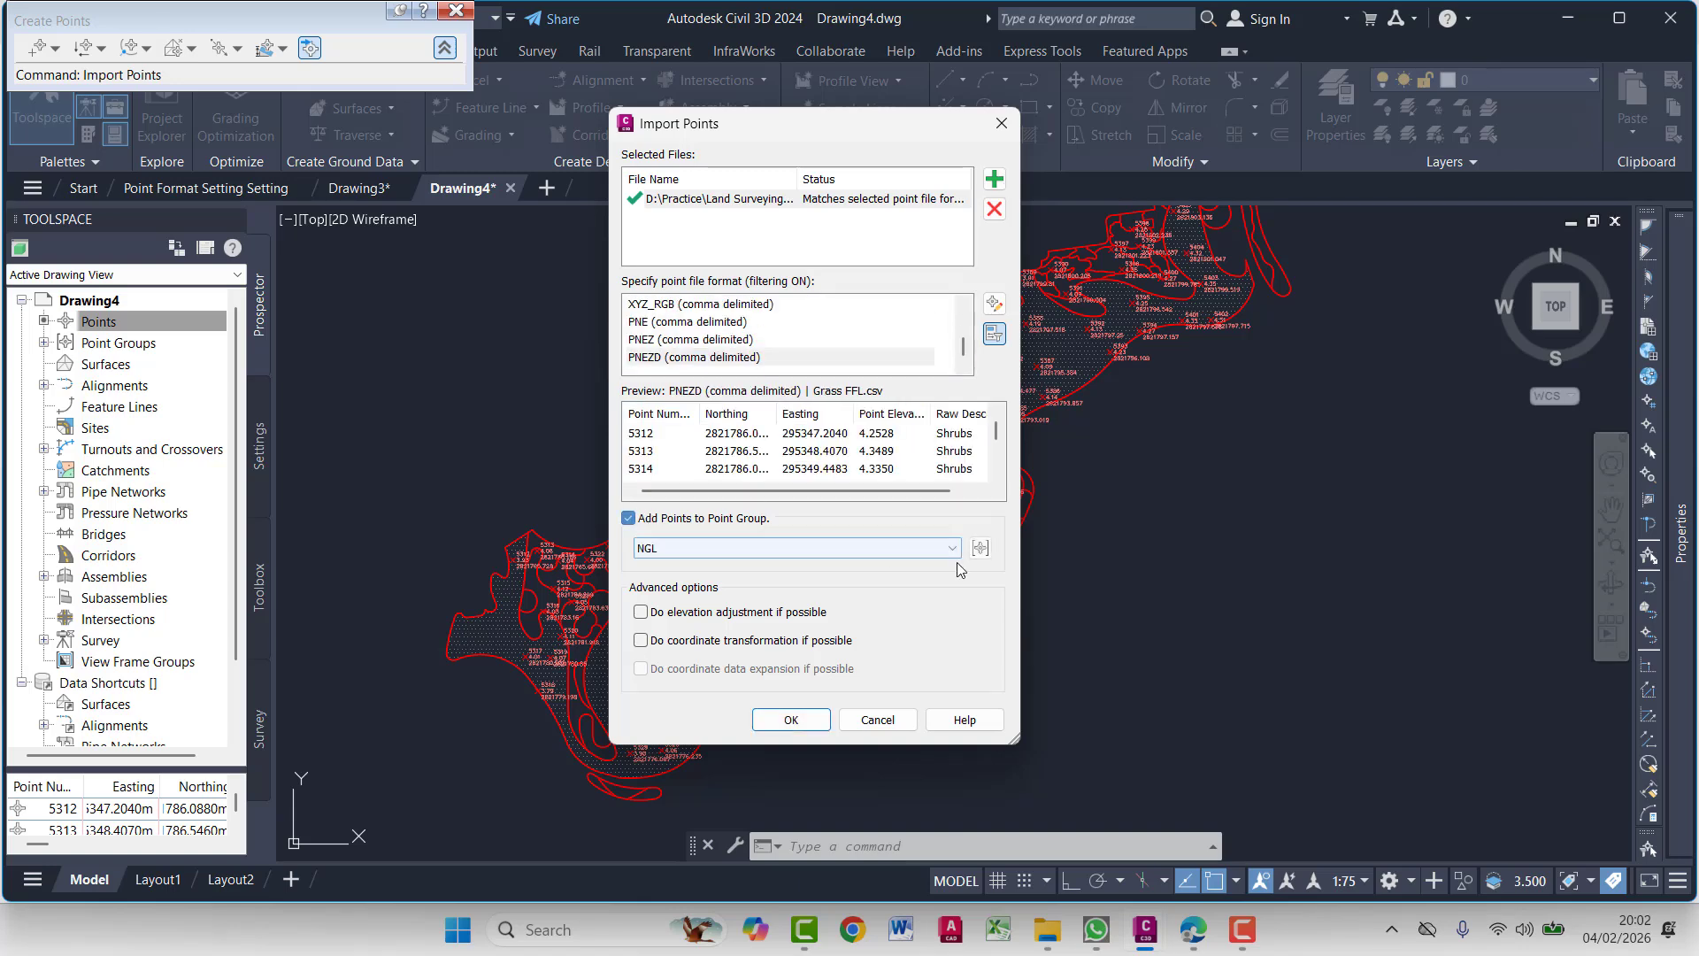
{"action": "left_click", "coordinate": [979, 549]}
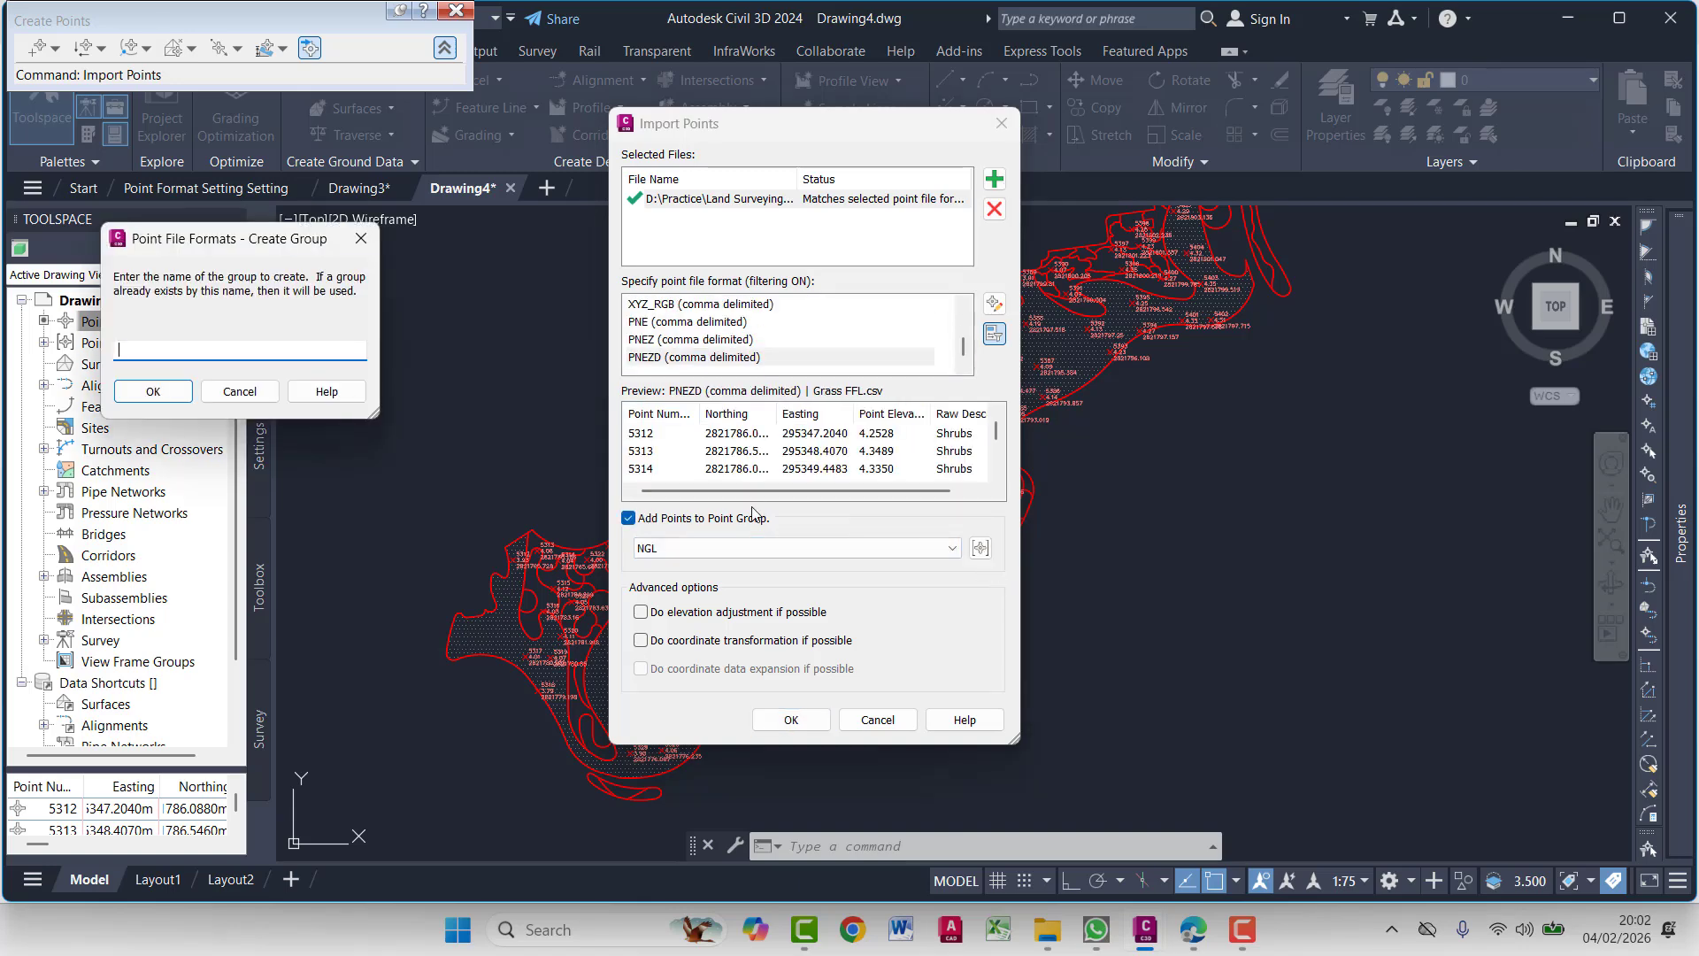
{"action": "type", "text": "PG"}
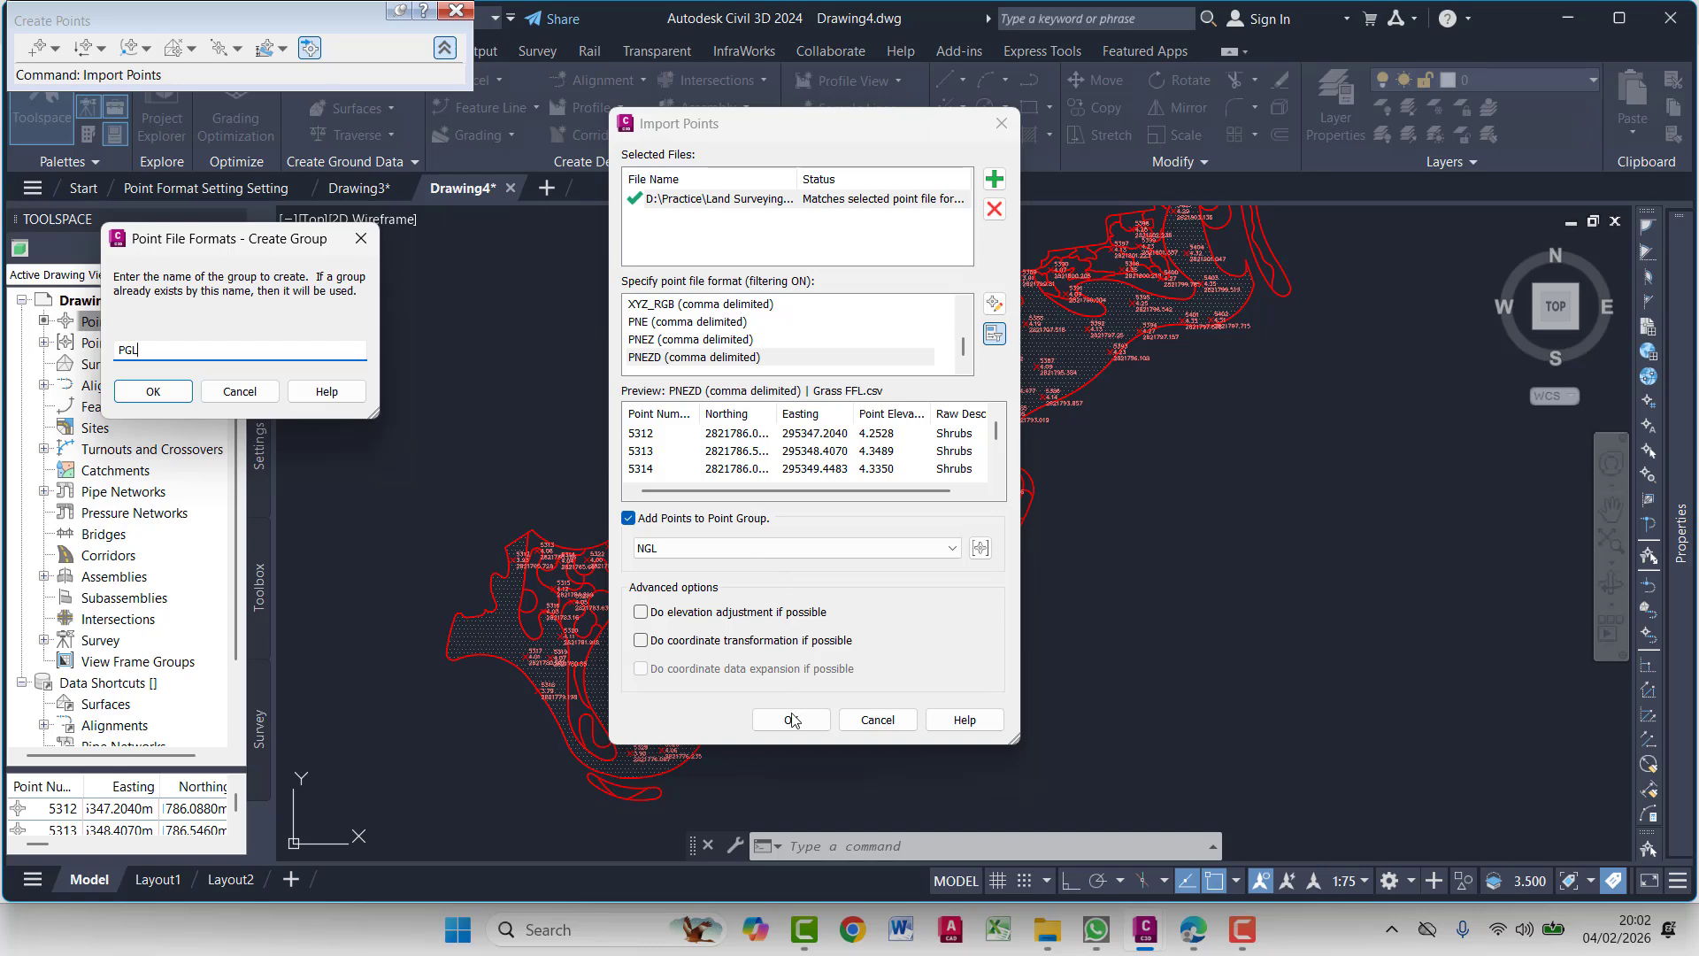
{"action": "type", "text": "L"}
{"action": "left_click", "coordinate": [152, 392]}
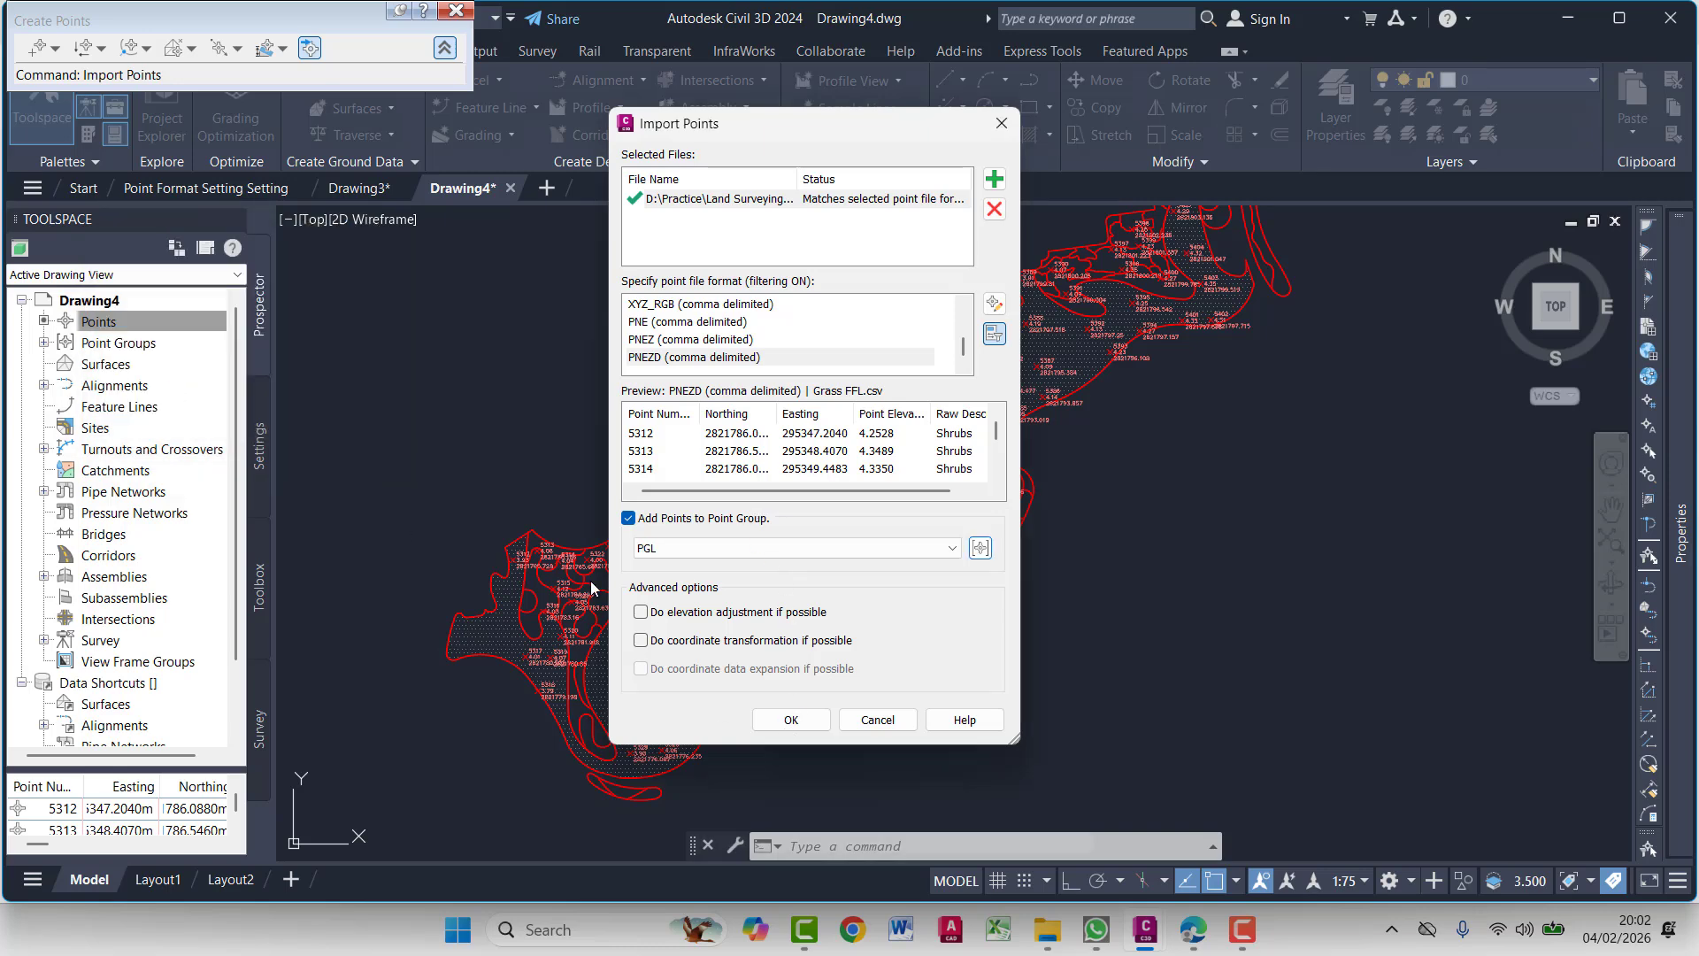
{"action": "left_click", "coordinate": [802, 719]}
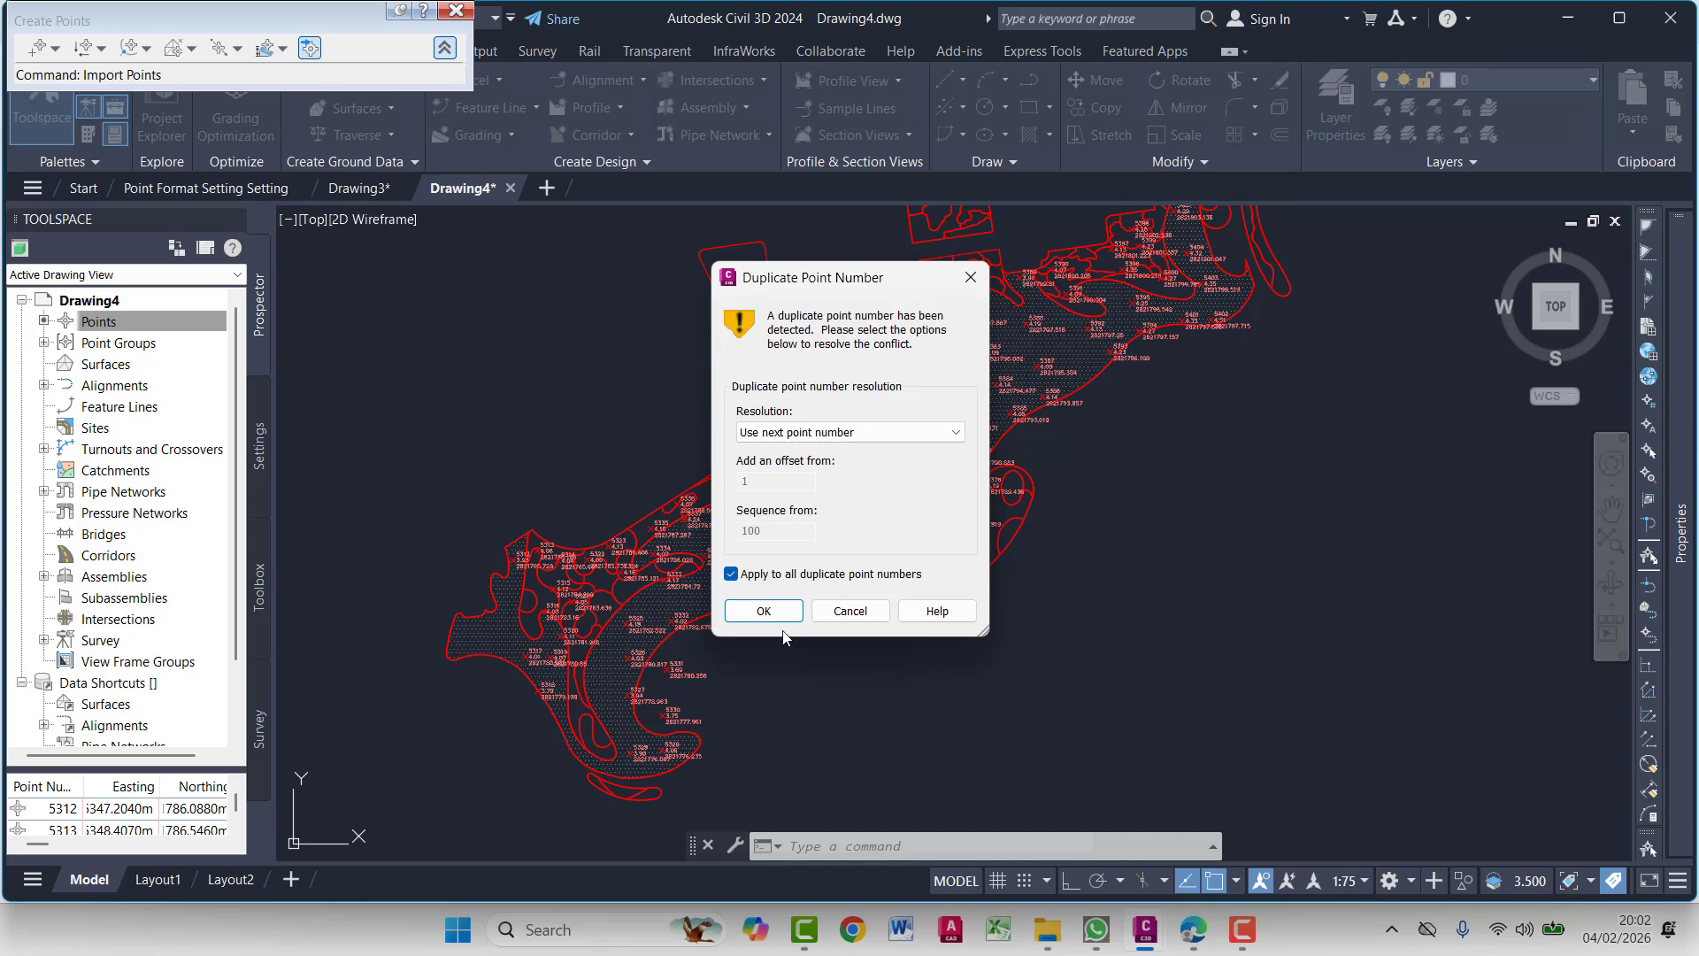
{"action": "left_click", "coordinate": [764, 611]}
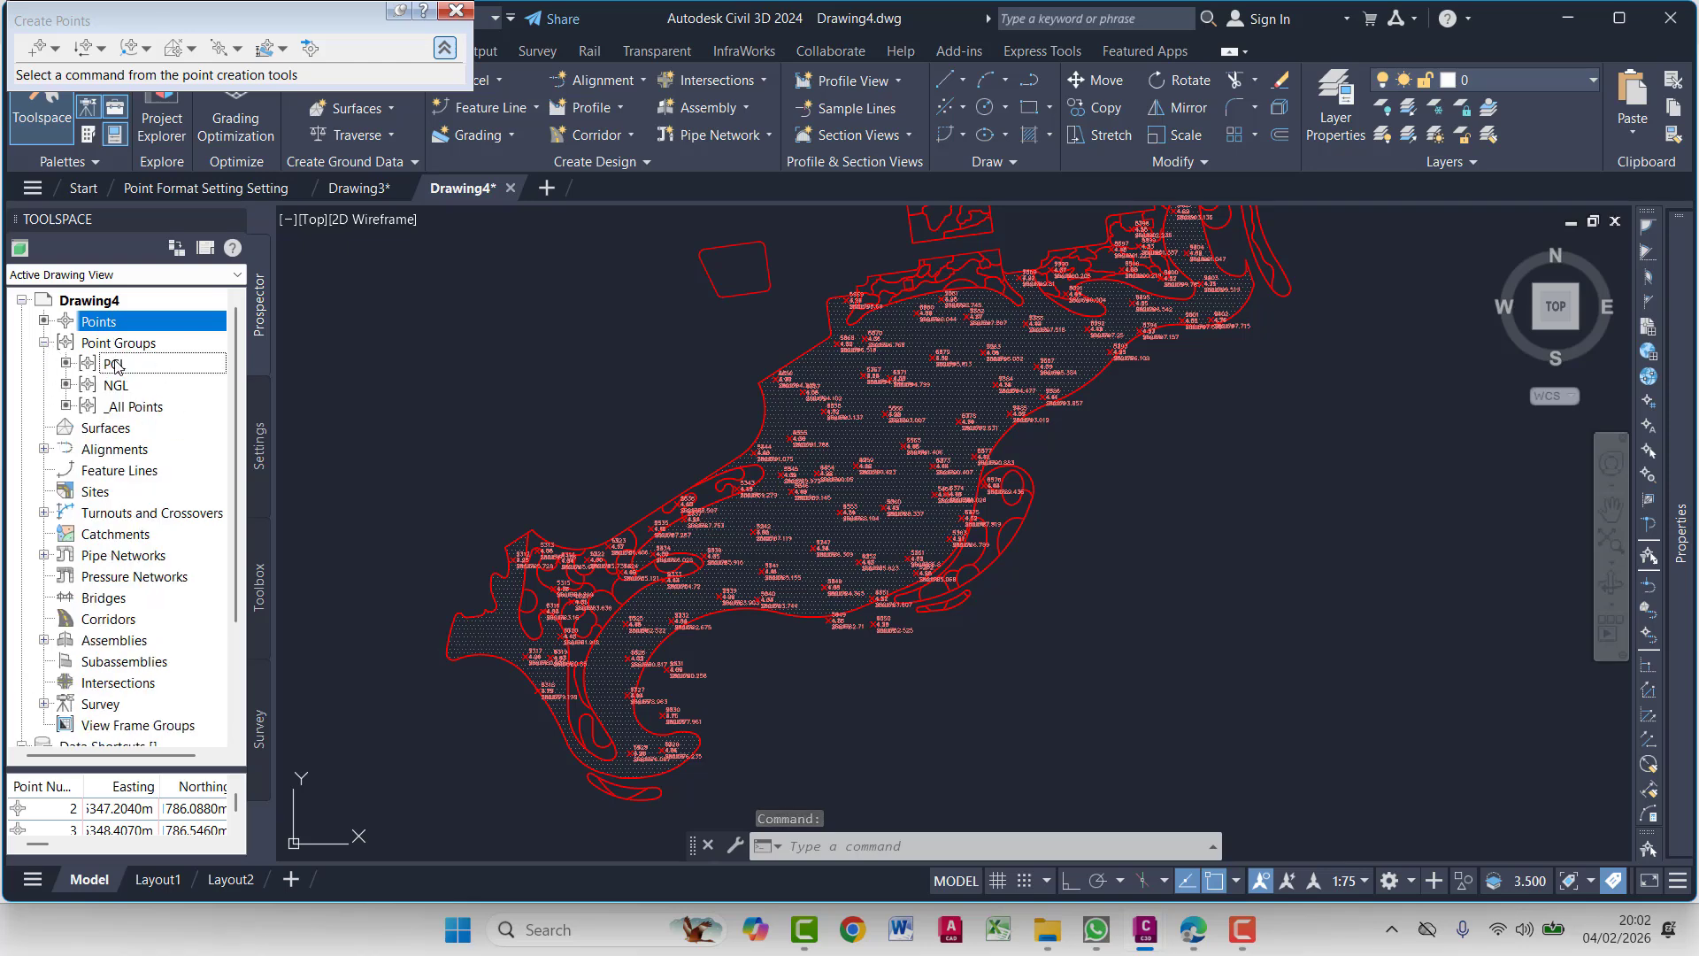
Set both the point style and the point label style of the NGL point group to <none>
{"action": "left_click", "coordinate": [116, 364]}
{"action": "left_click", "coordinate": [122, 387]}
{"action": "left_click", "coordinate": [126, 404]}
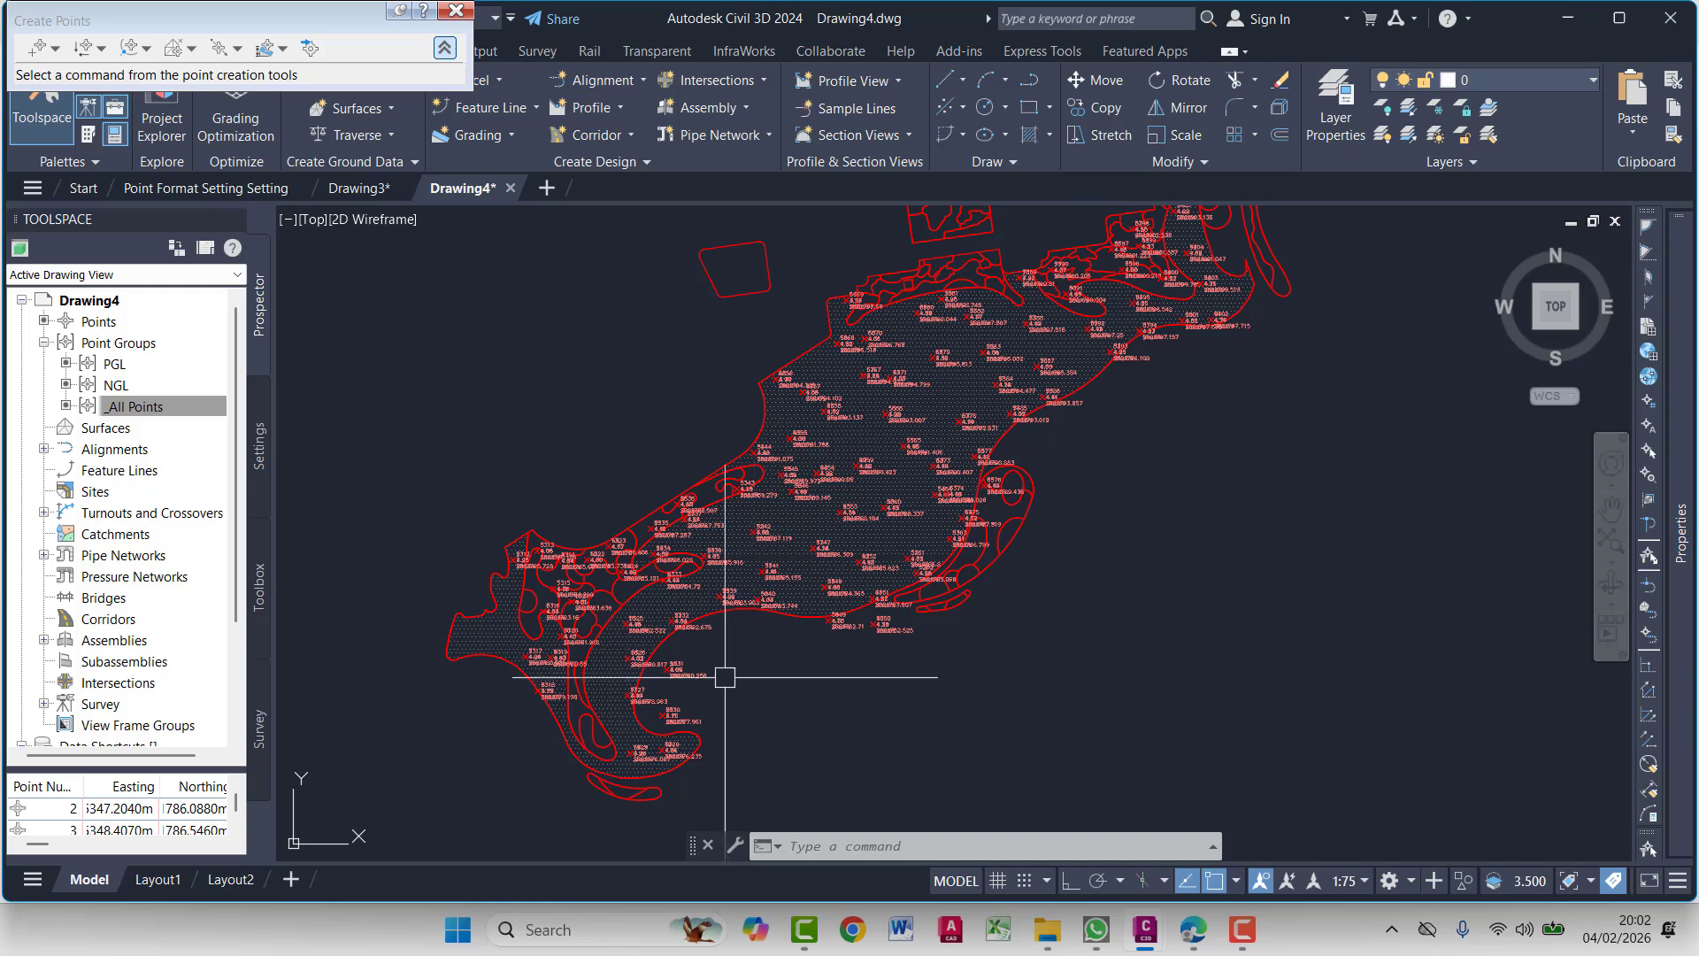
{"action": "scroll", "coordinate": [724, 677], "scroll_direction": "up", "scroll_amount": 3}
{"action": "left_click", "coordinate": [664, 659]}
{"action": "right_click", "coordinate": [670, 659]}
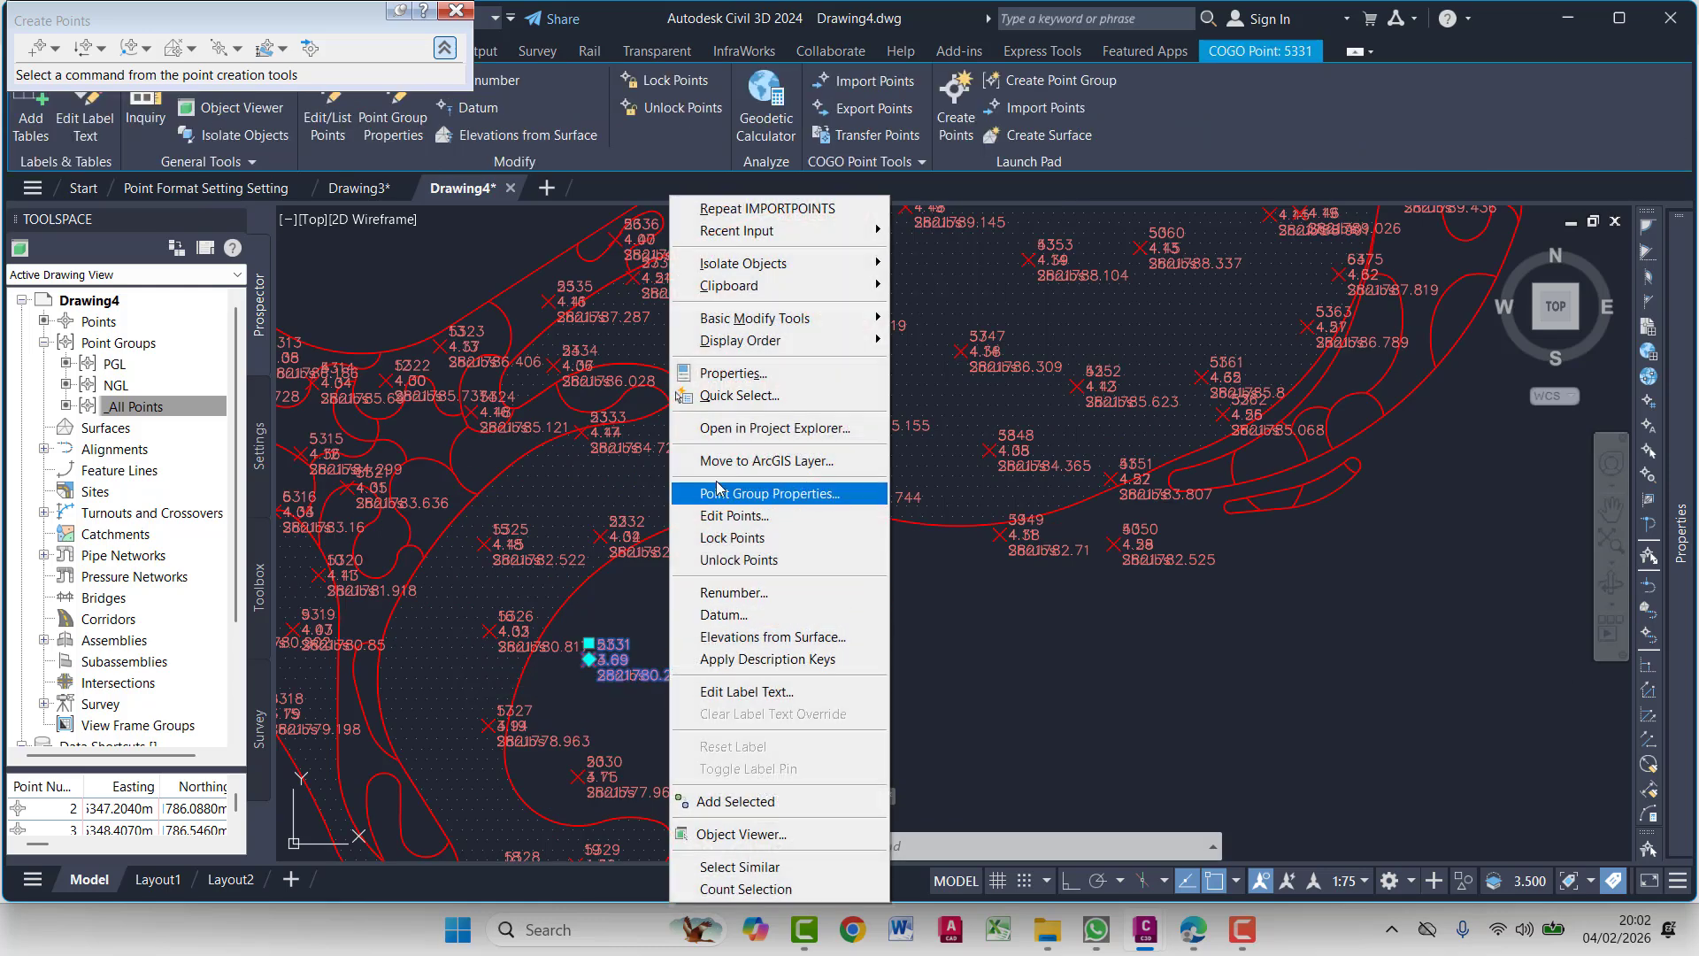
{"action": "left_click", "coordinate": [719, 491]}
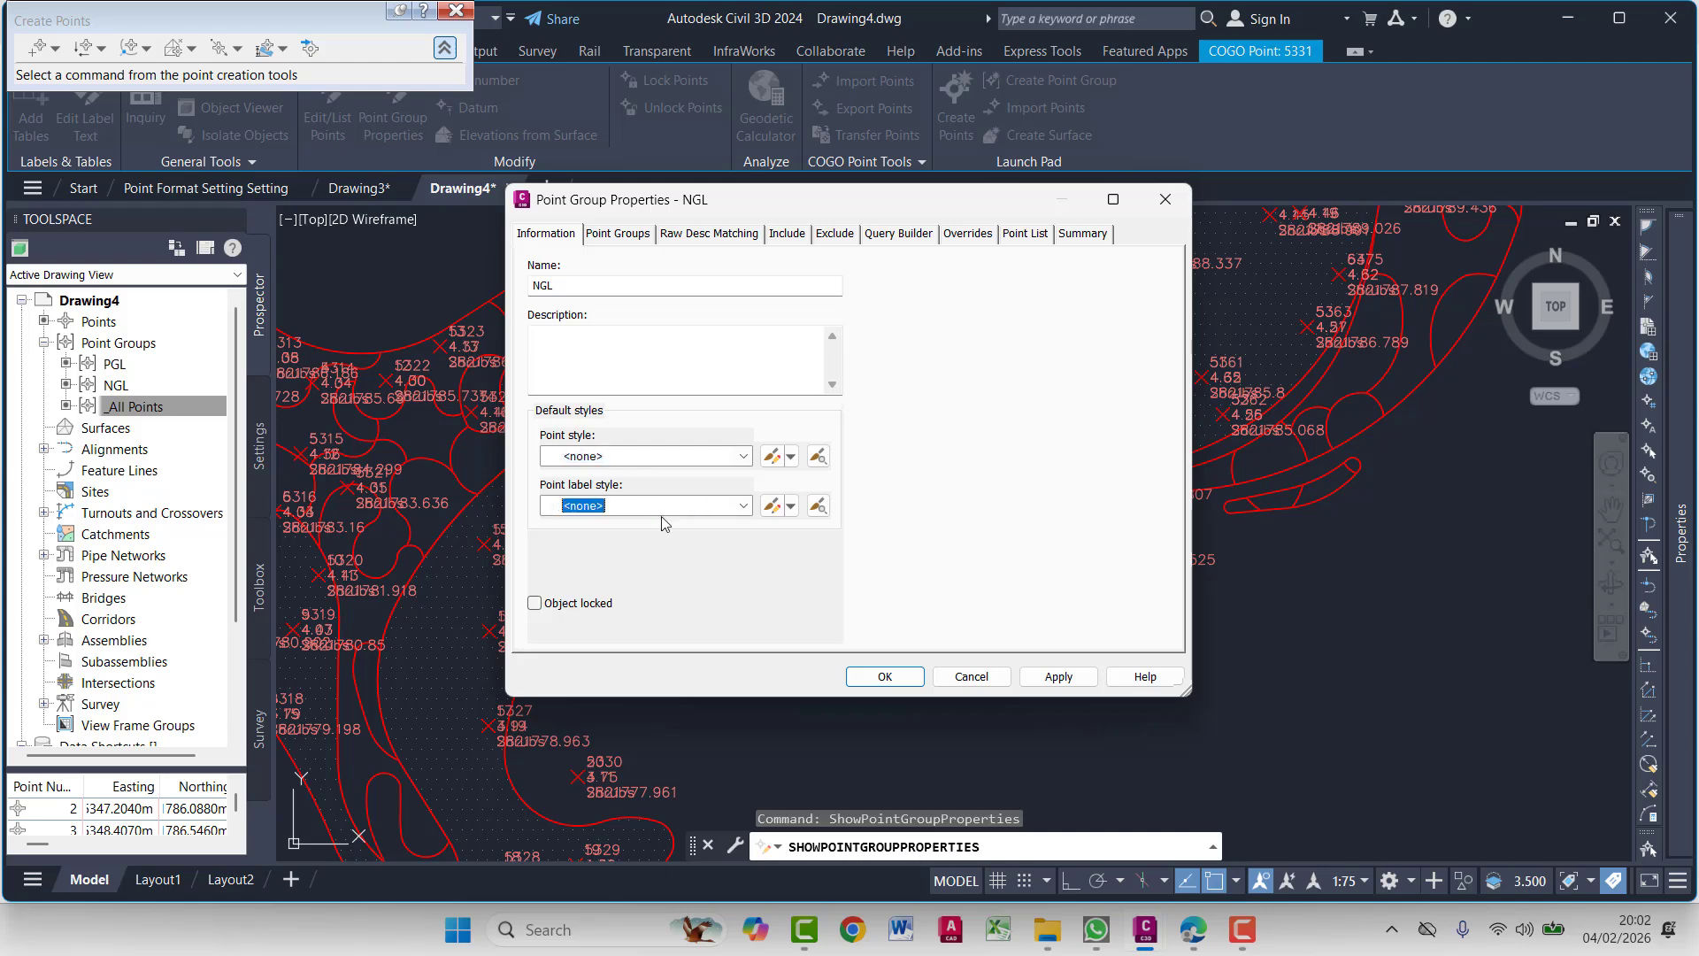
{"action": "left_click", "coordinate": [883, 676]}
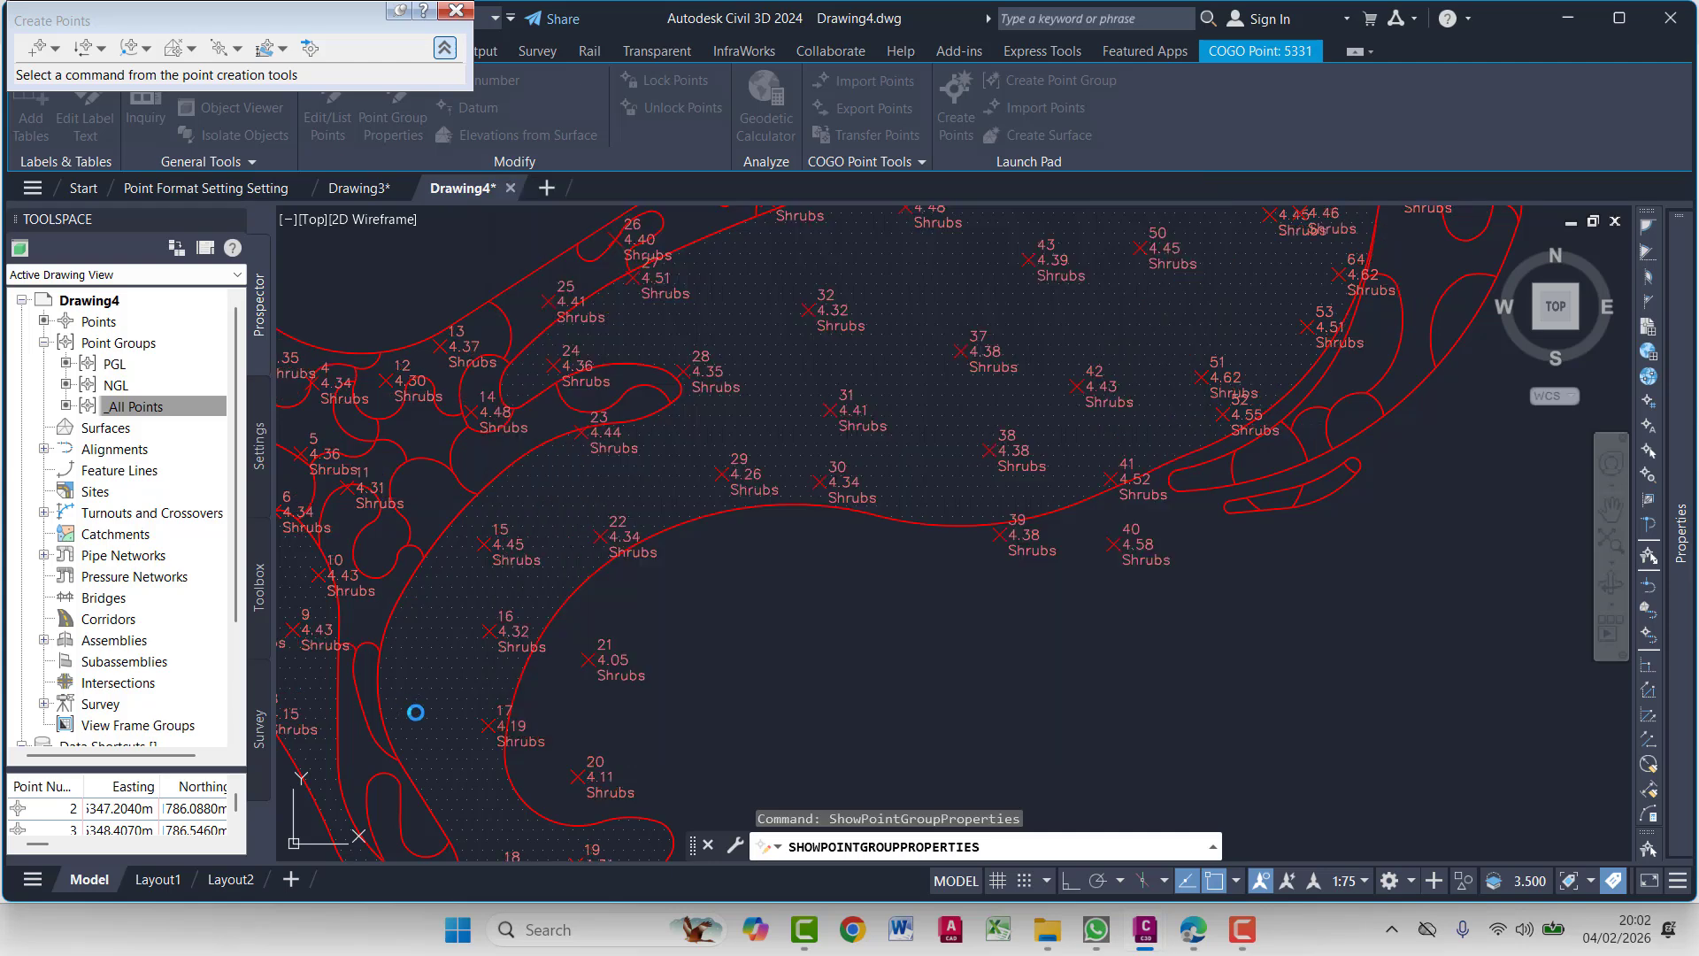
{"action": "right_click", "coordinate": [647, 646]}
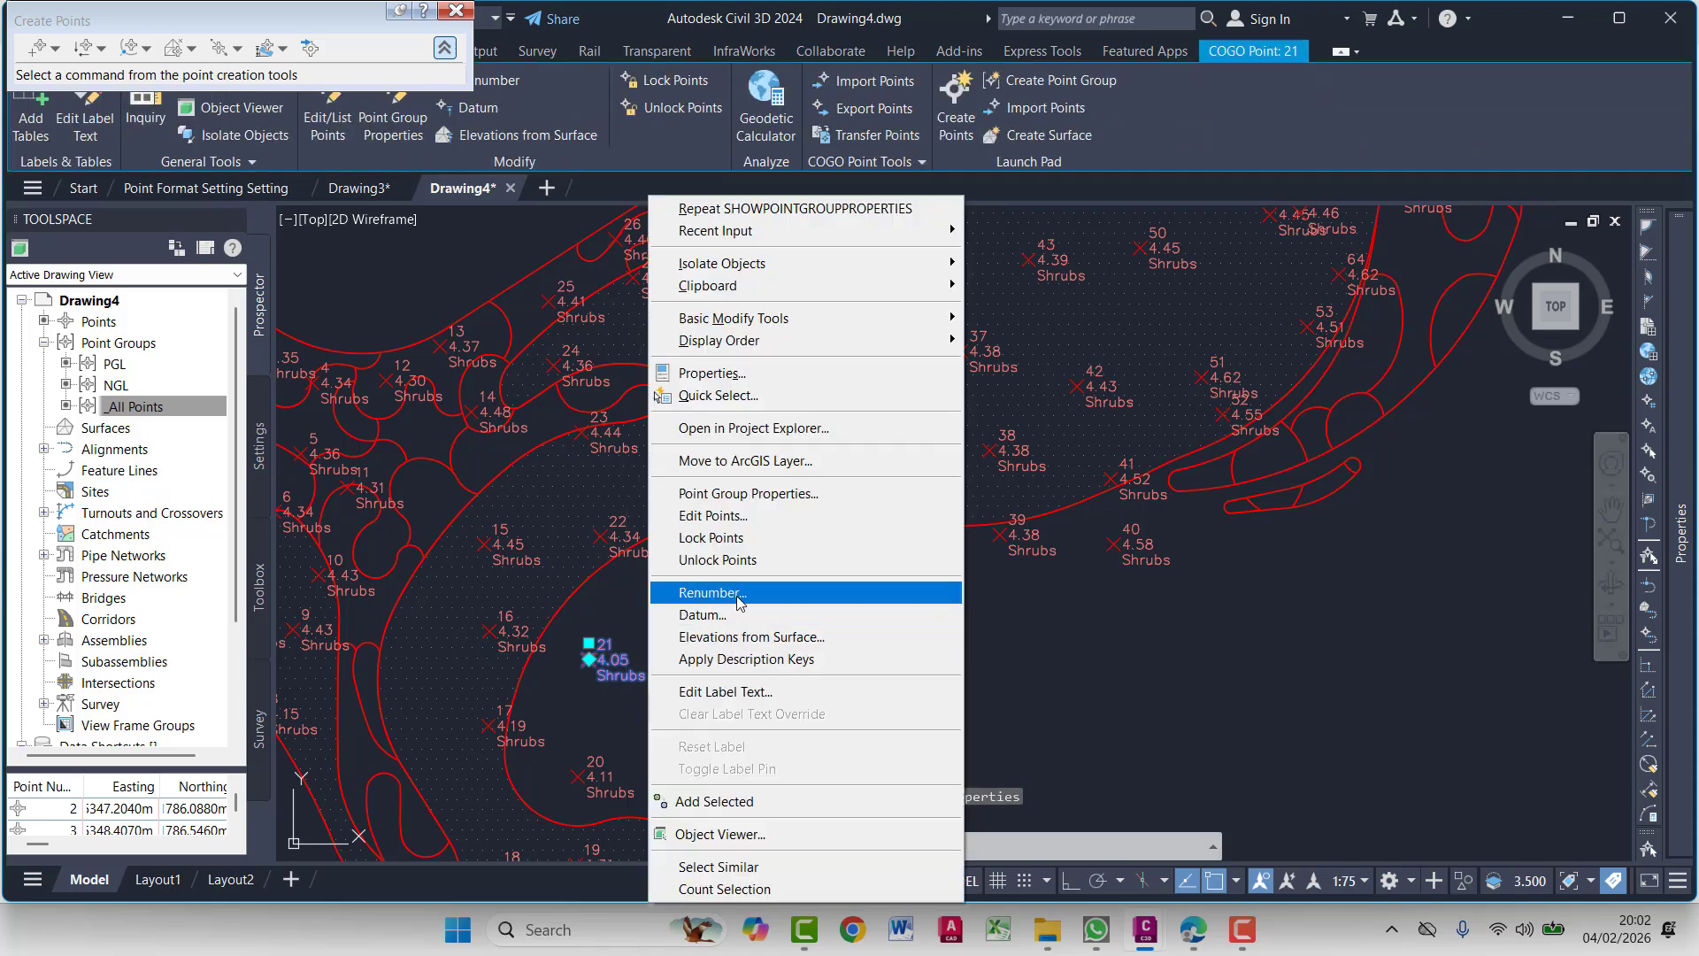
{"action": "left_click", "coordinate": [801, 509]}
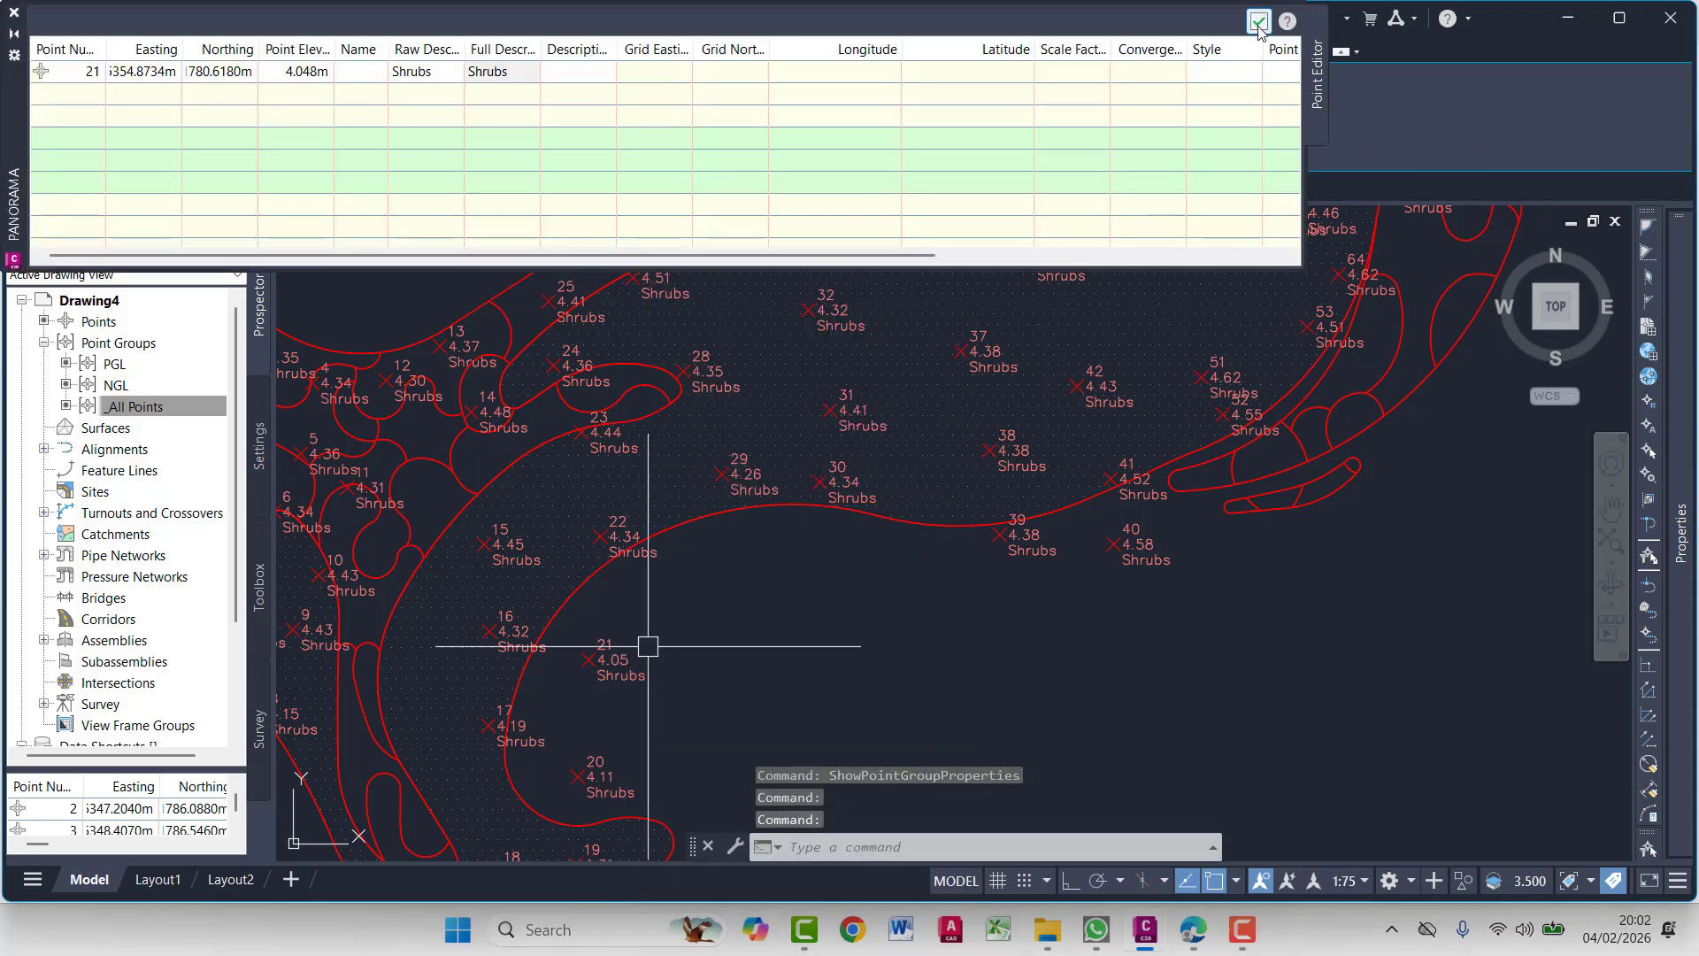
{"action": "left_click", "coordinate": [1259, 22]}
Set both the point style and the point label style of the PGL point group to <none>
{"action": "left_click", "coordinate": [637, 675]}
{"action": "right_click", "coordinate": [702, 678]}
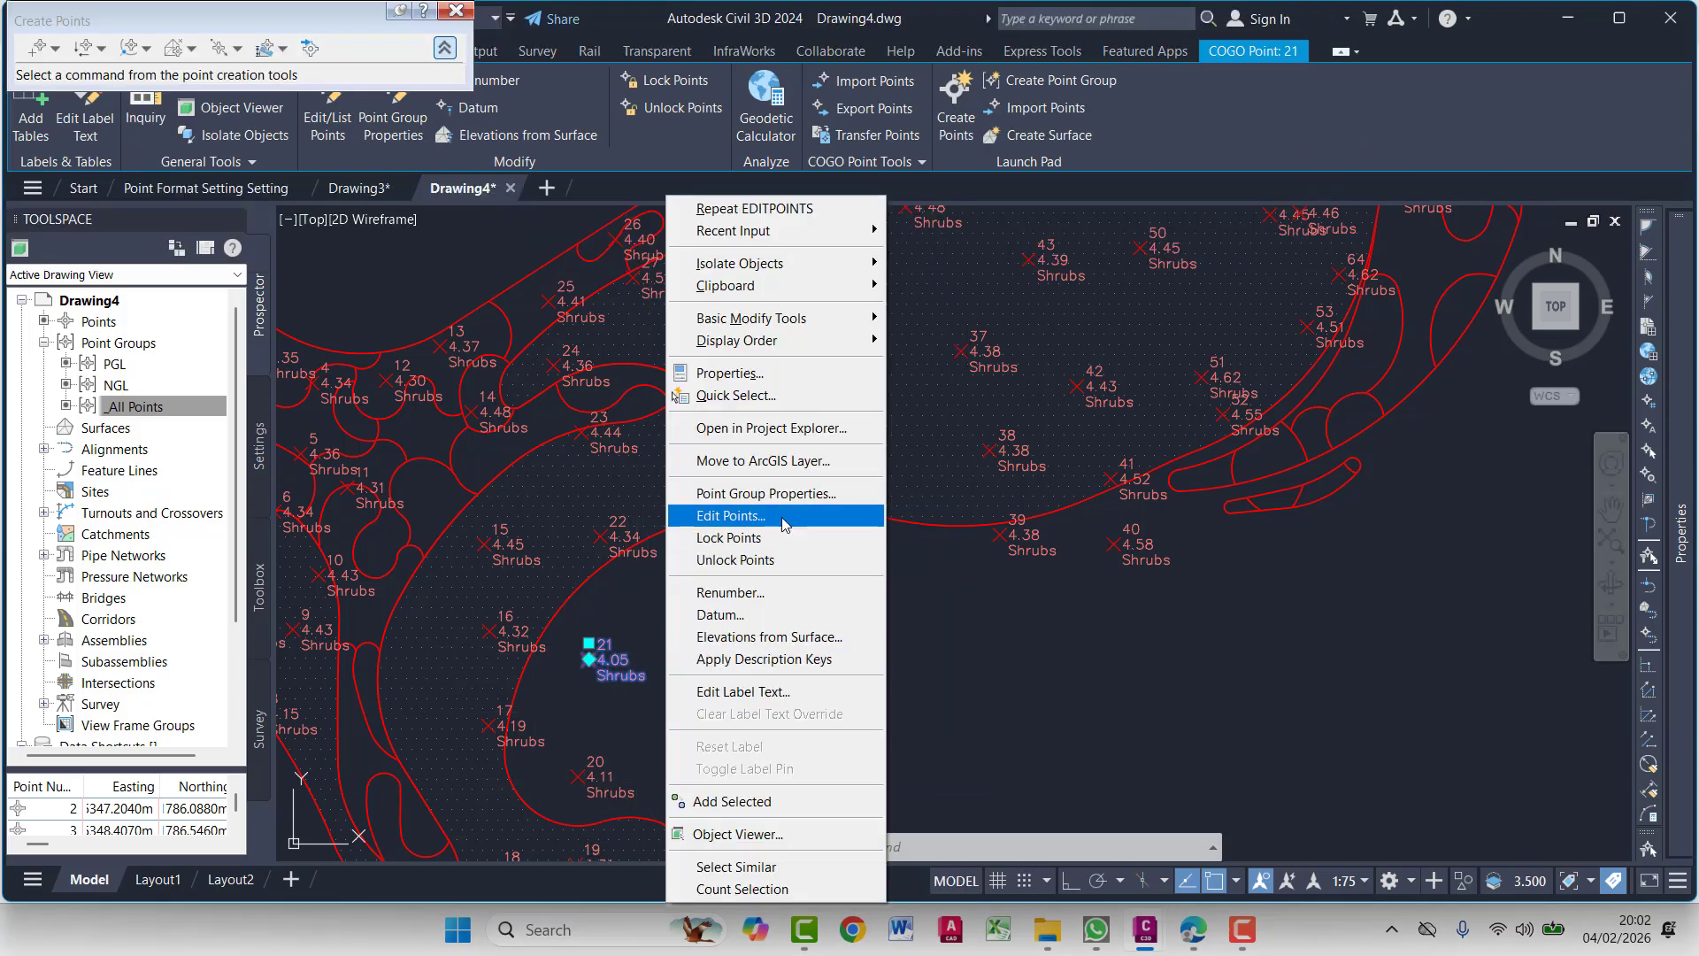
{"action": "left_click", "coordinate": [708, 485]}
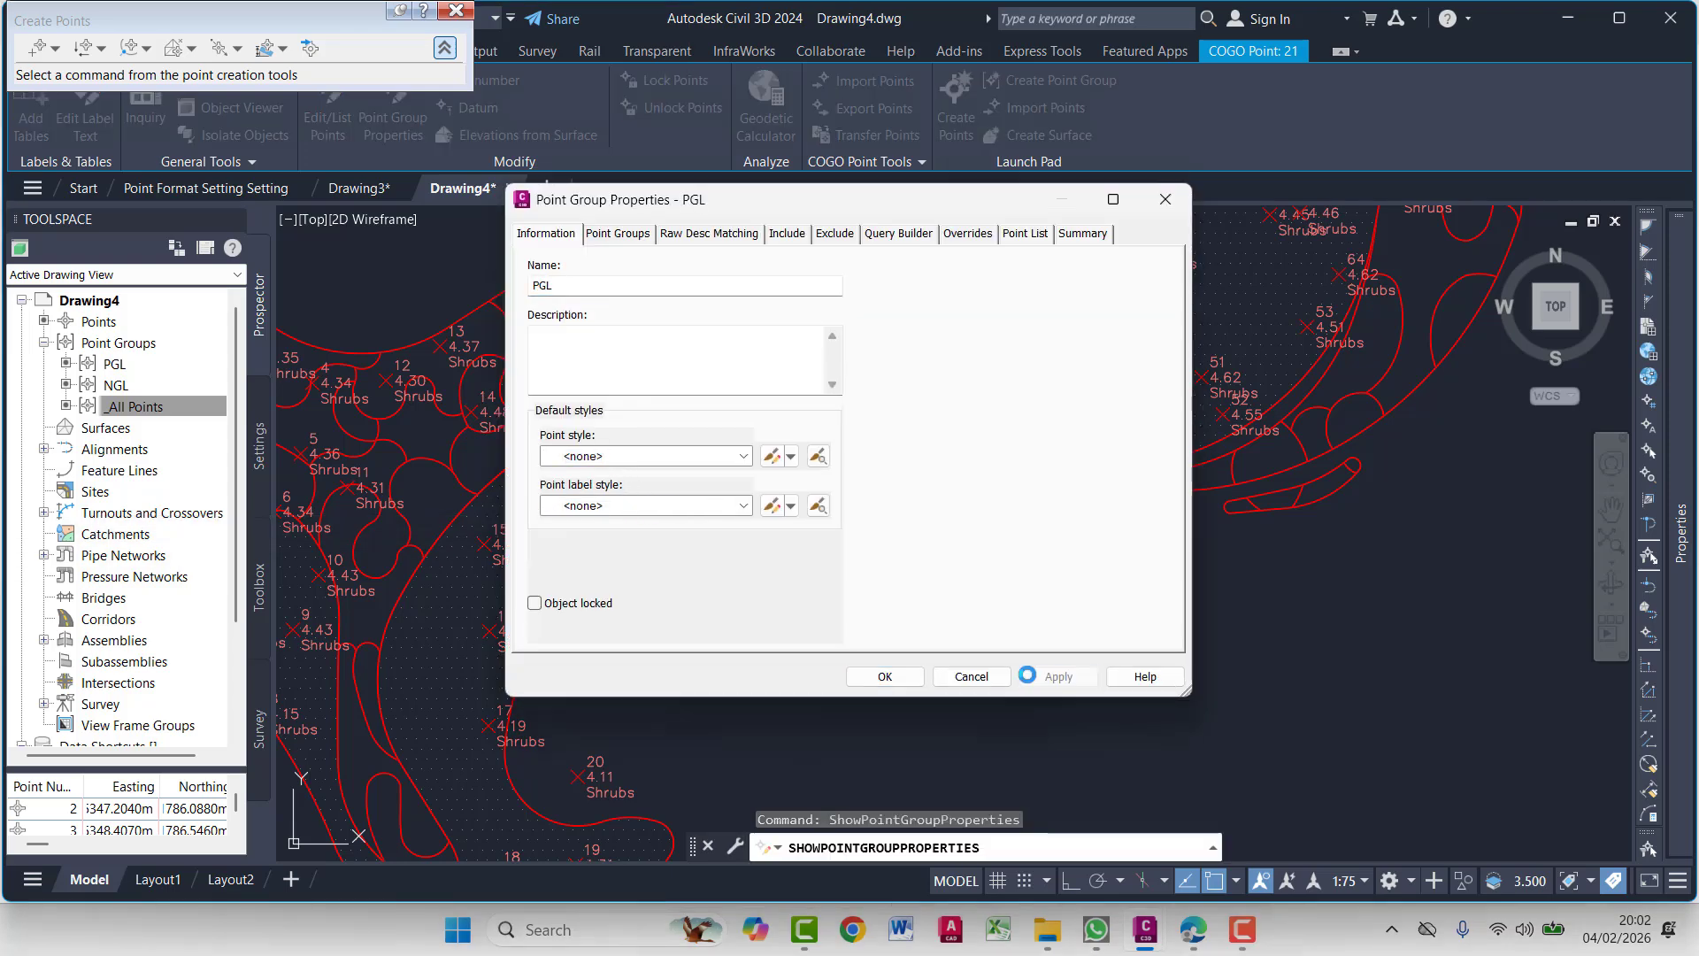
{"action": "left_click", "coordinate": [883, 676]}
{"action": "scroll", "coordinate": [902, 633], "scroll_direction": "down", "scroll_amount": 5}
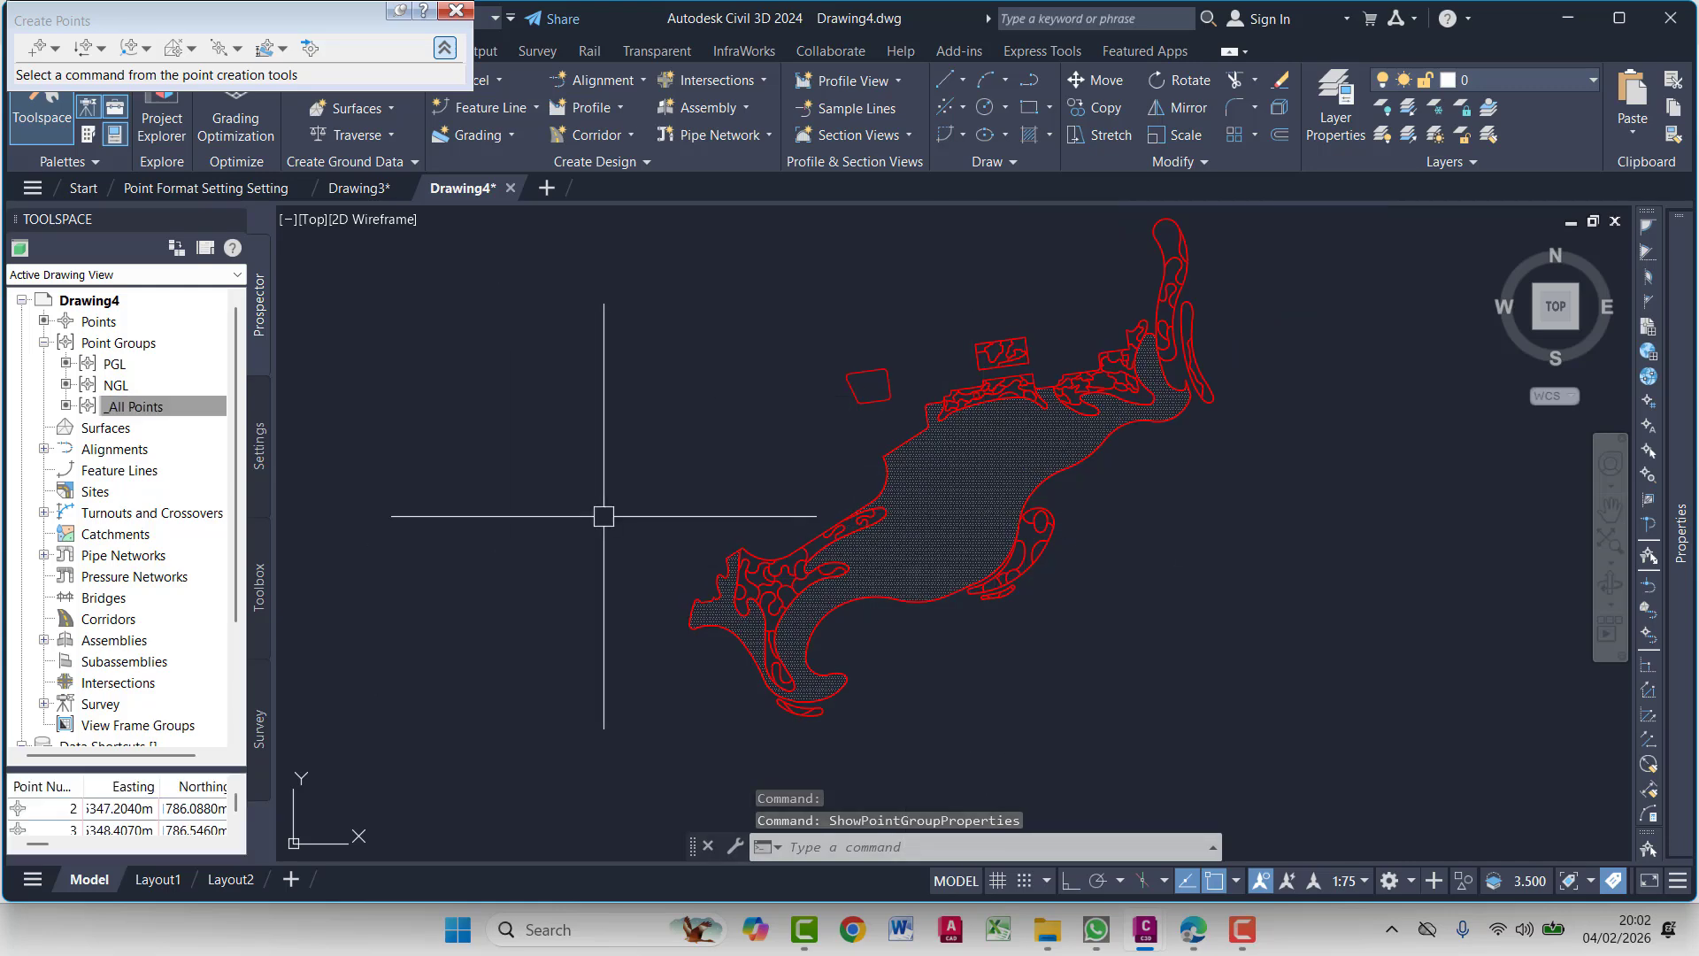
{"action": "left_click", "coordinate": [88, 428]}
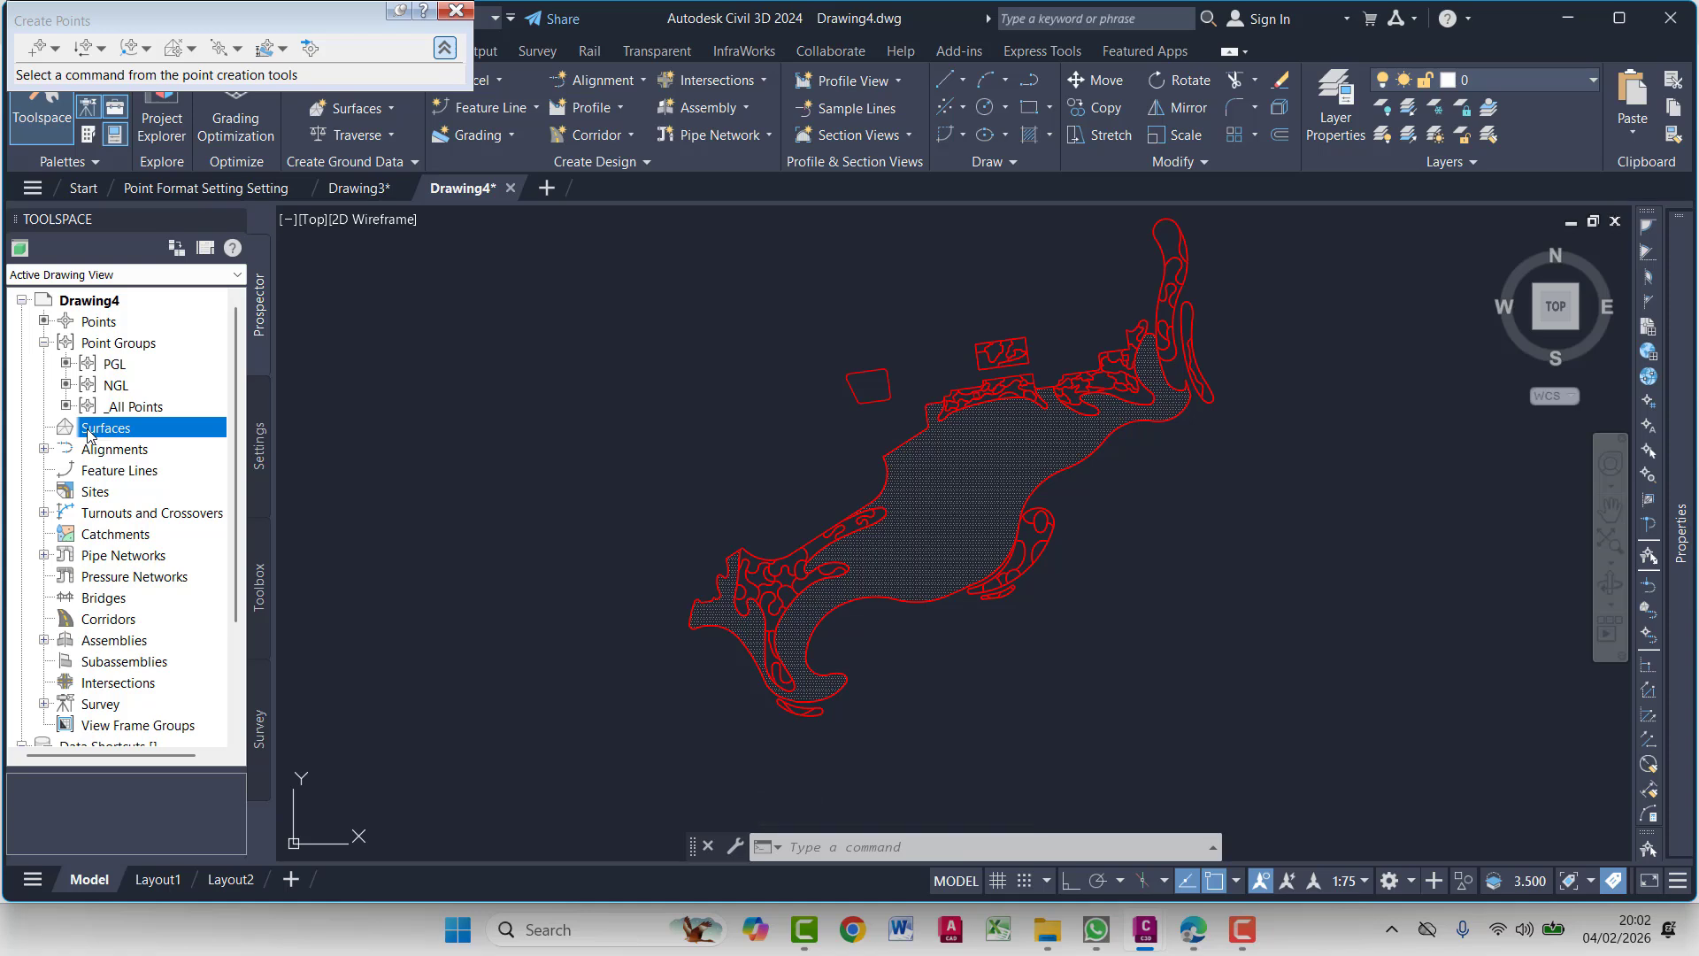
{"action": "right_click", "coordinate": [90, 433]}
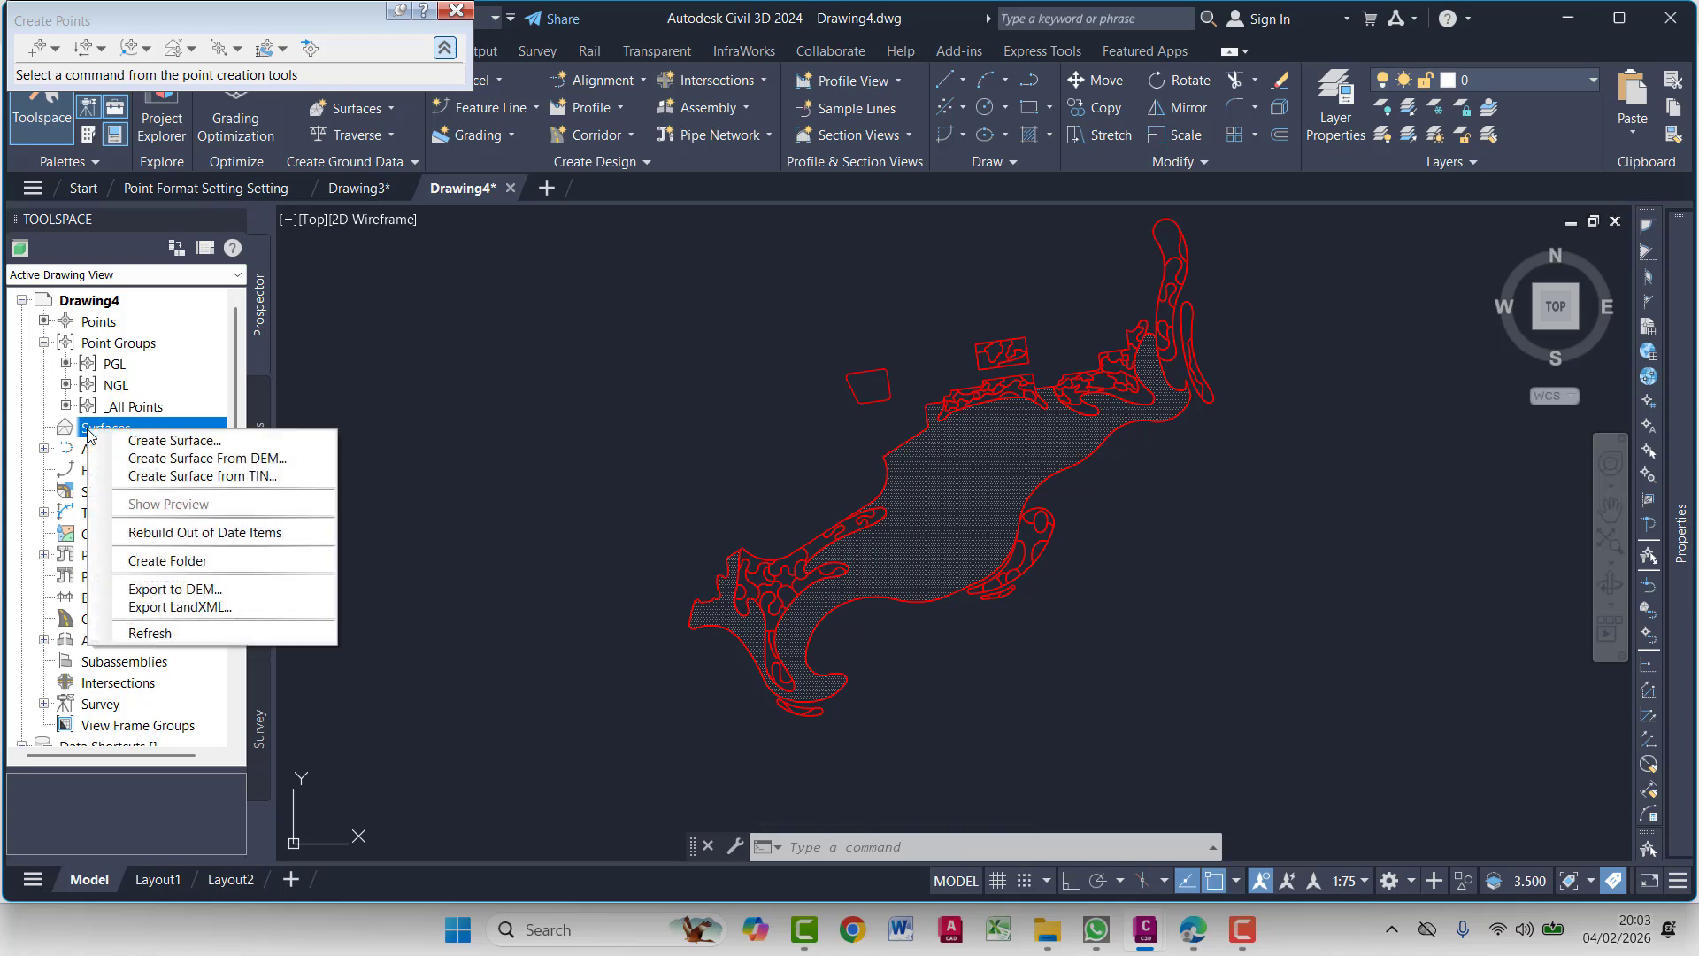
{"action": "left_click", "coordinate": [127, 439]}
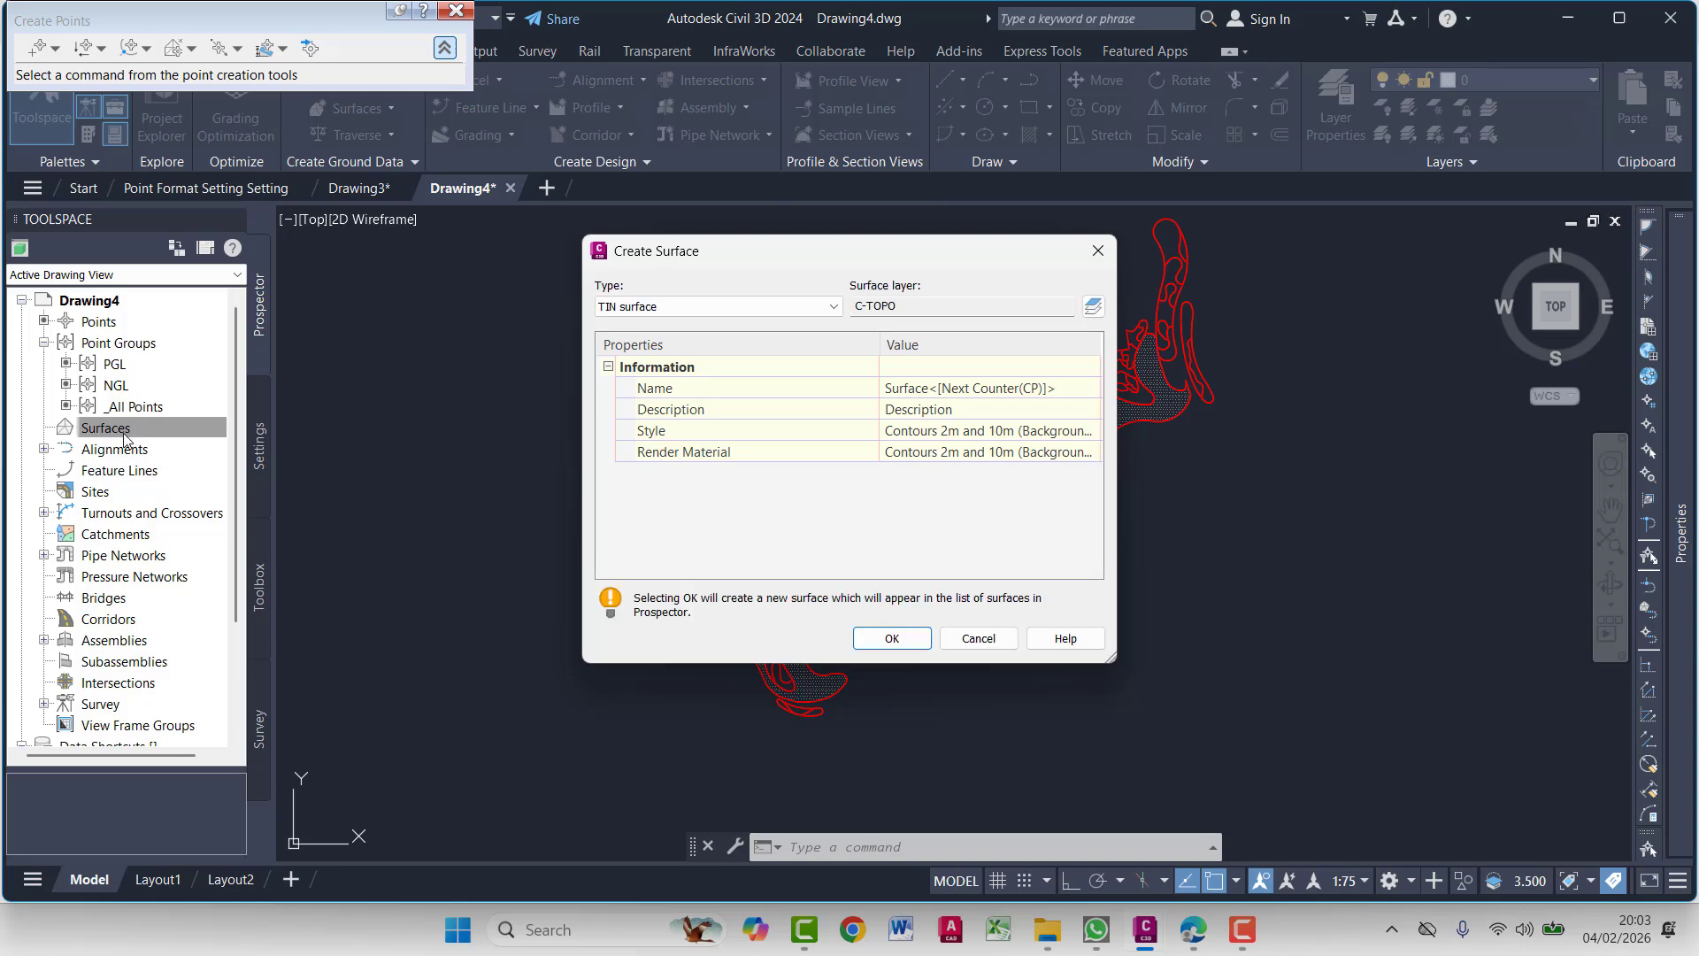
{"action": "left_click", "coordinate": [1107, 244]}
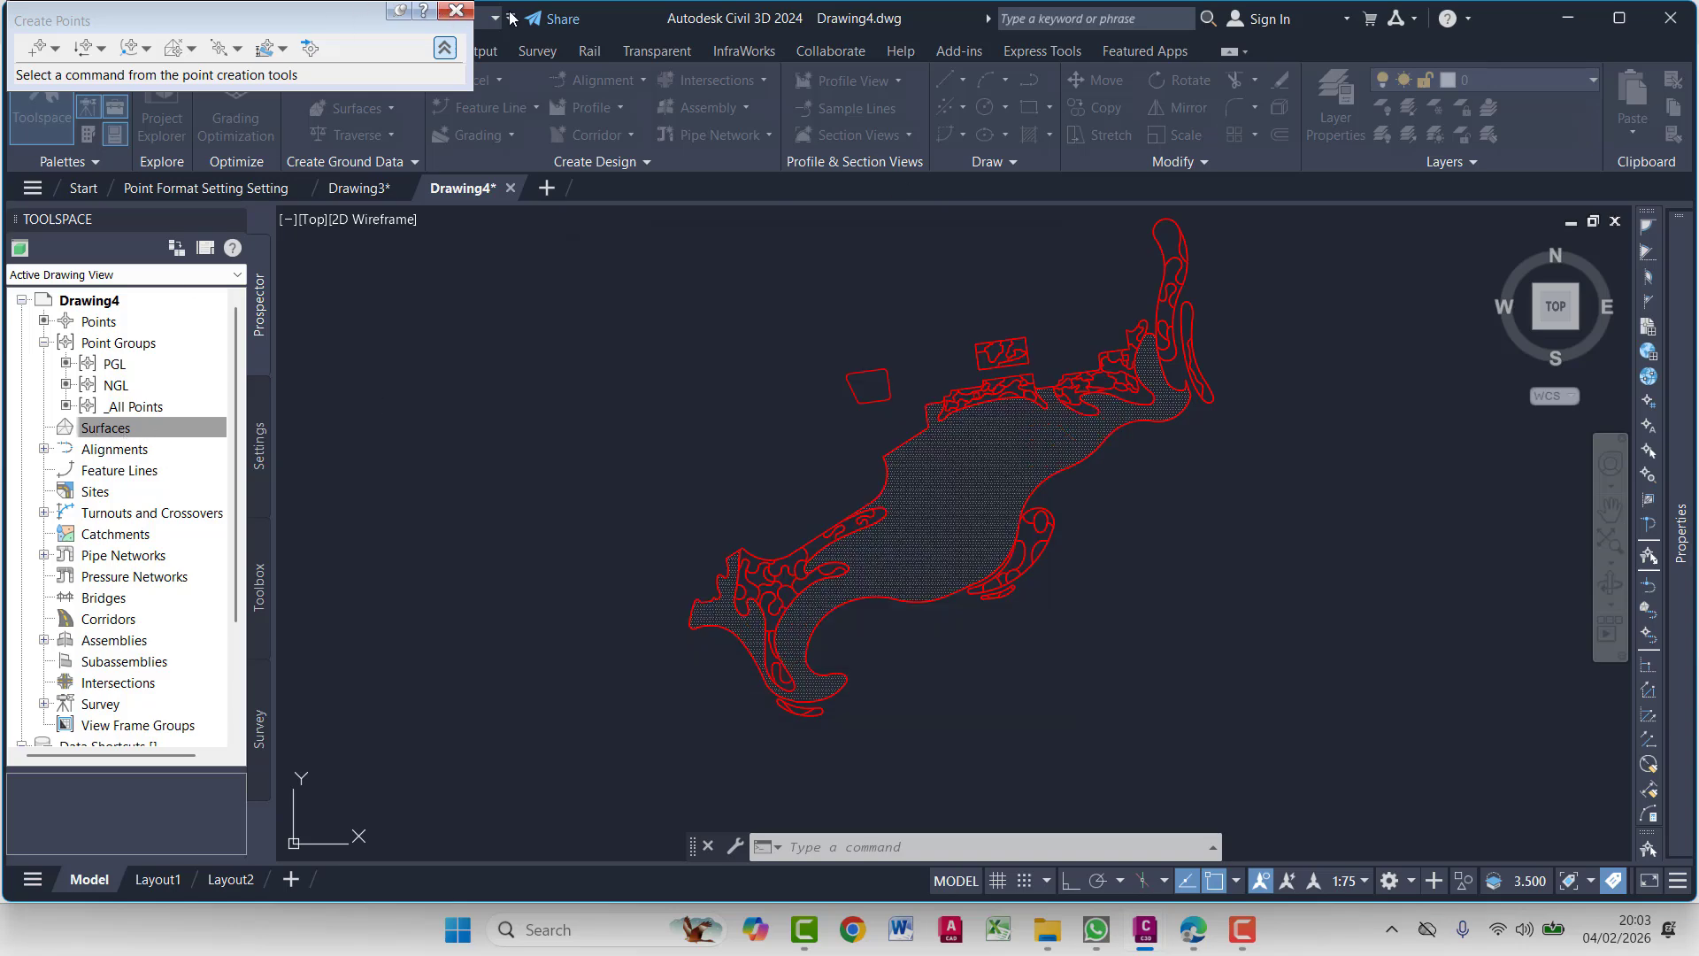
Create a TIN surface named NGL with the default layer and style
{"action": "left_click", "coordinate": [354, 109]}
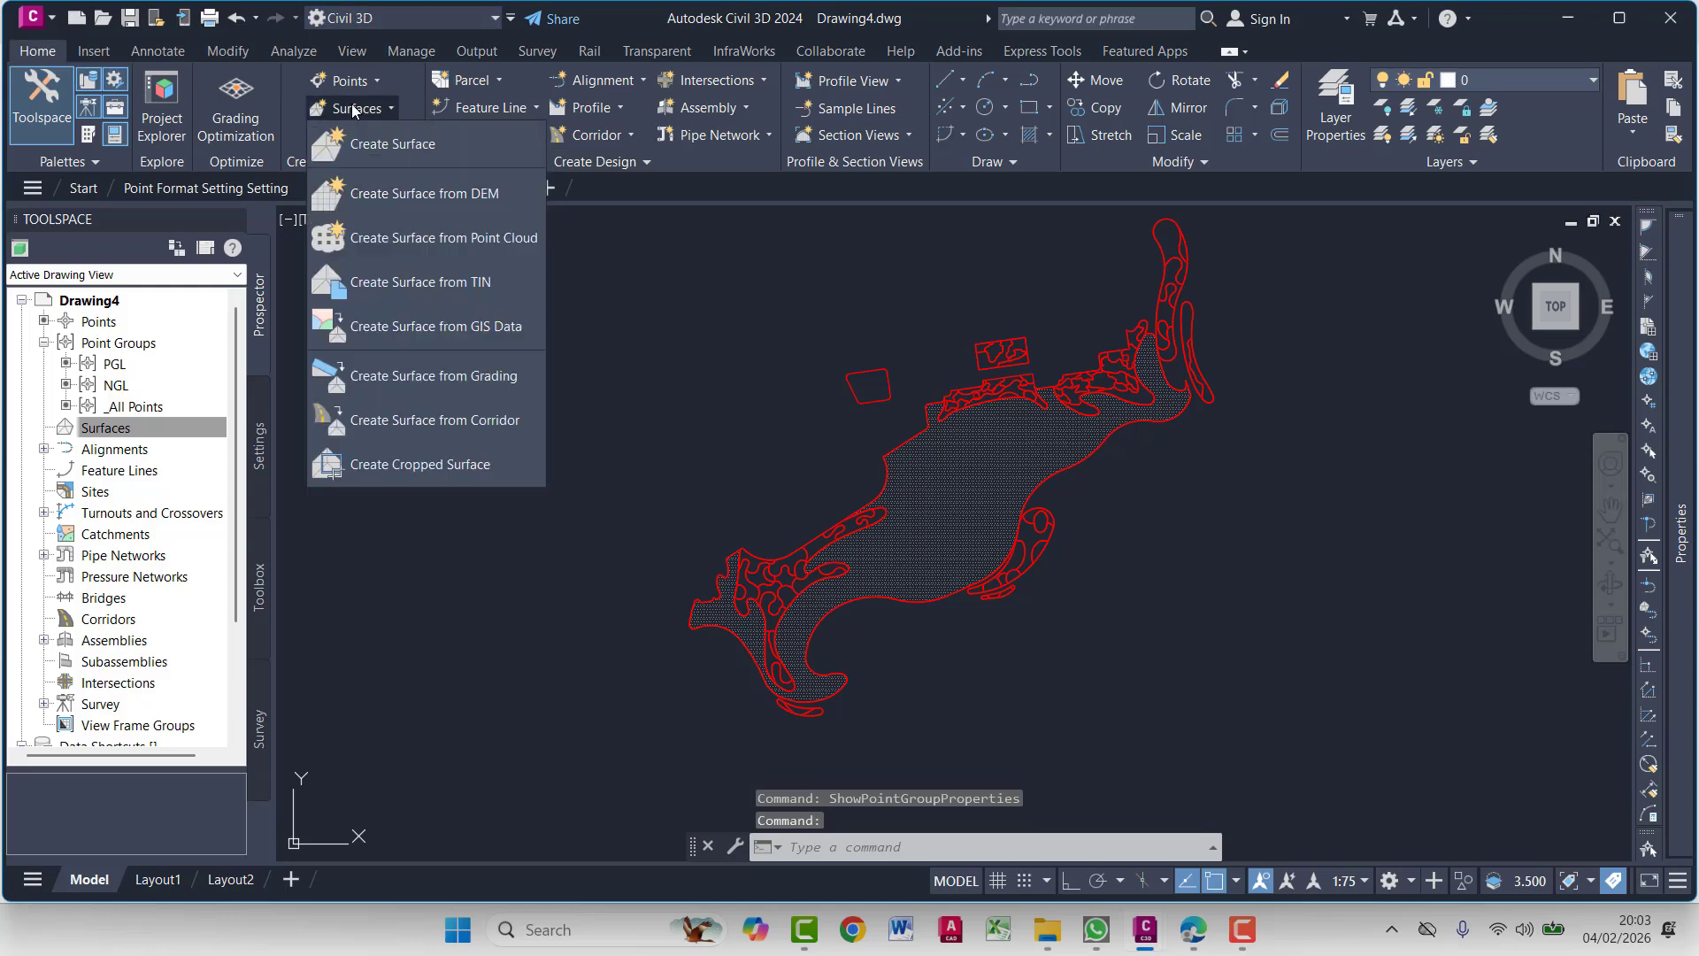
{"action": "left_click", "coordinate": [402, 146]}
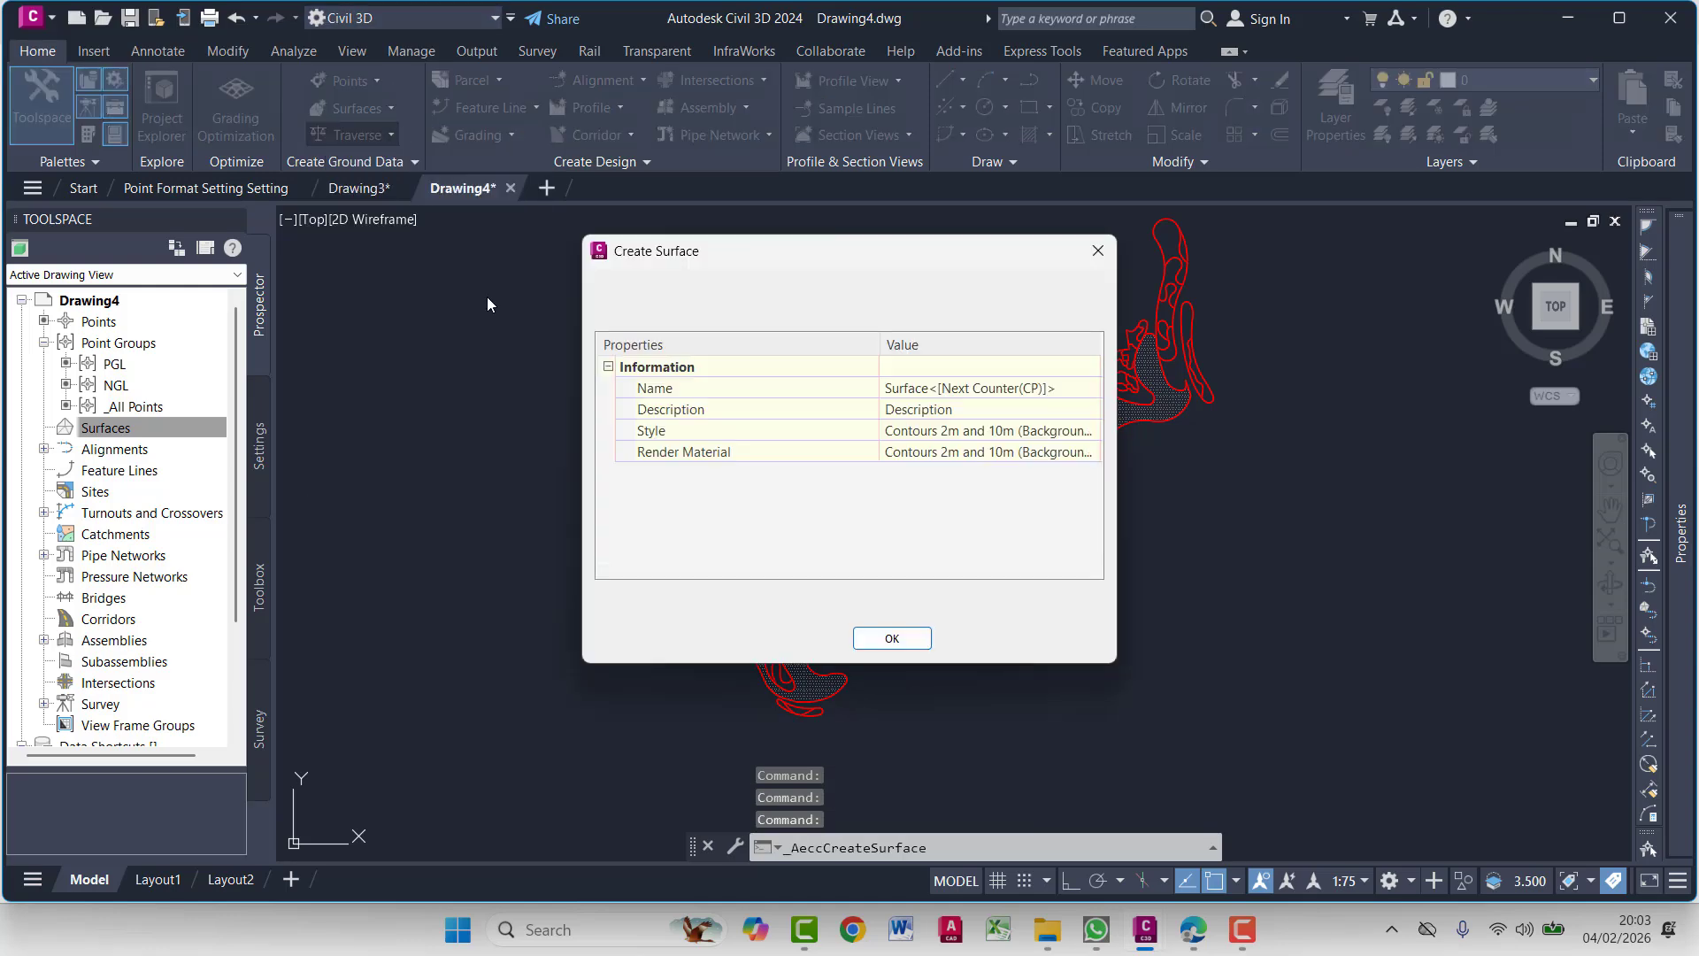
{"action": "left_click", "coordinate": [1044, 390]}
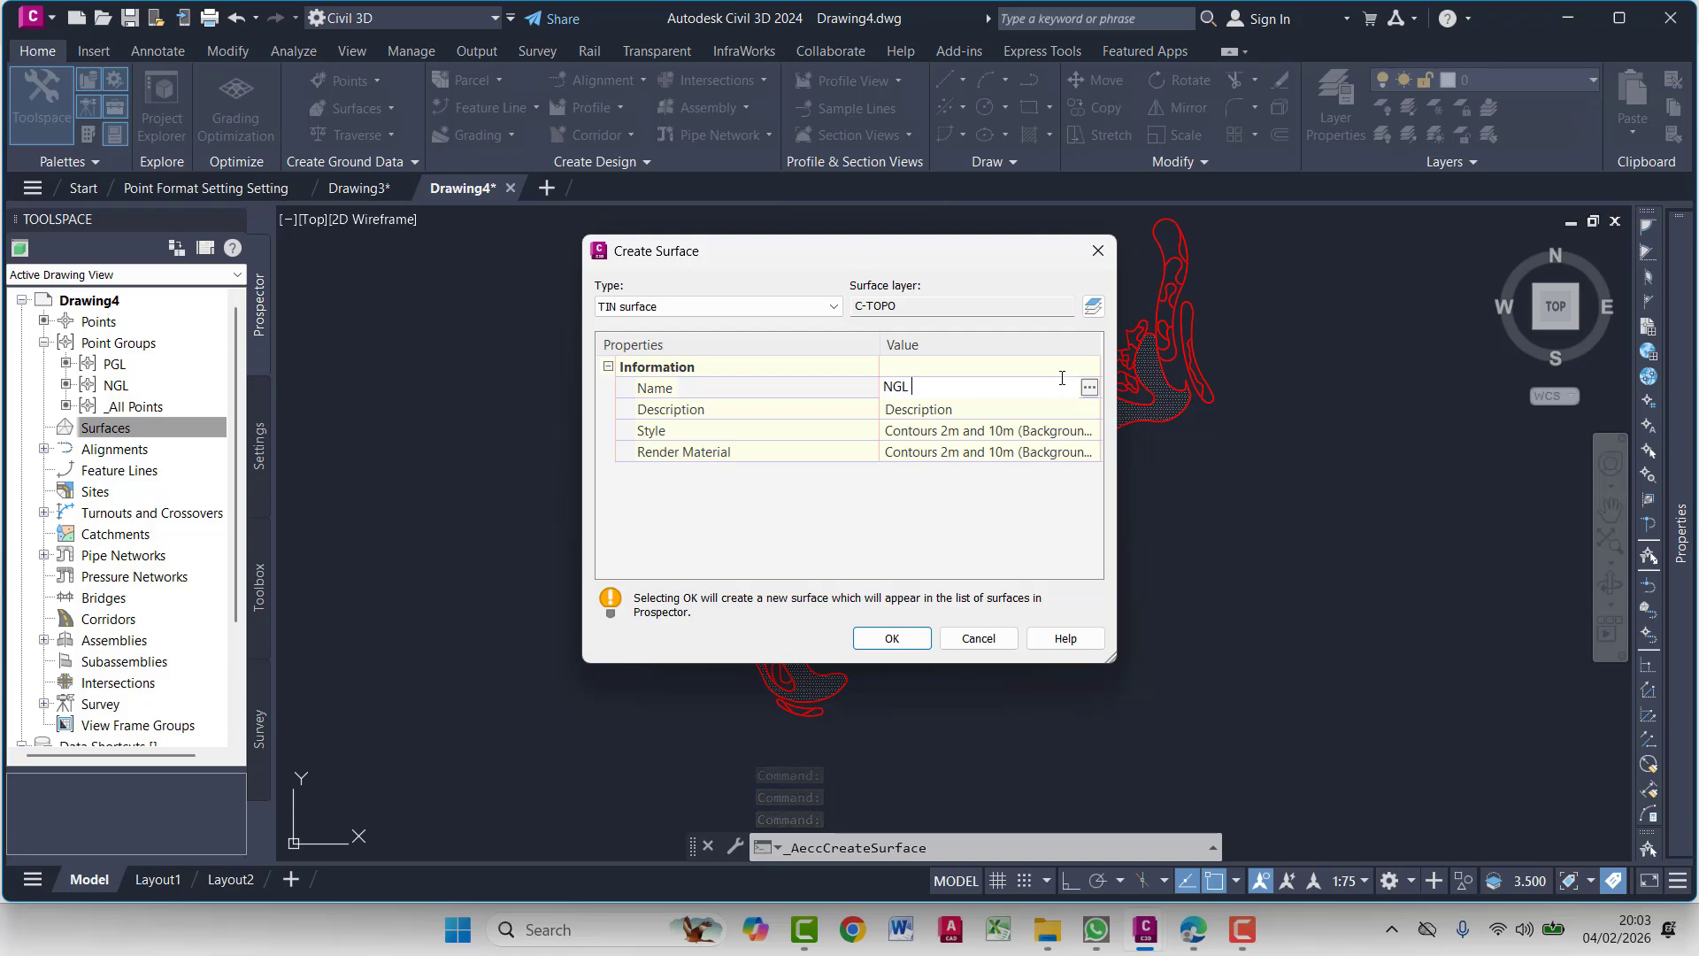
{"action": "left_click", "coordinate": [916, 638]}
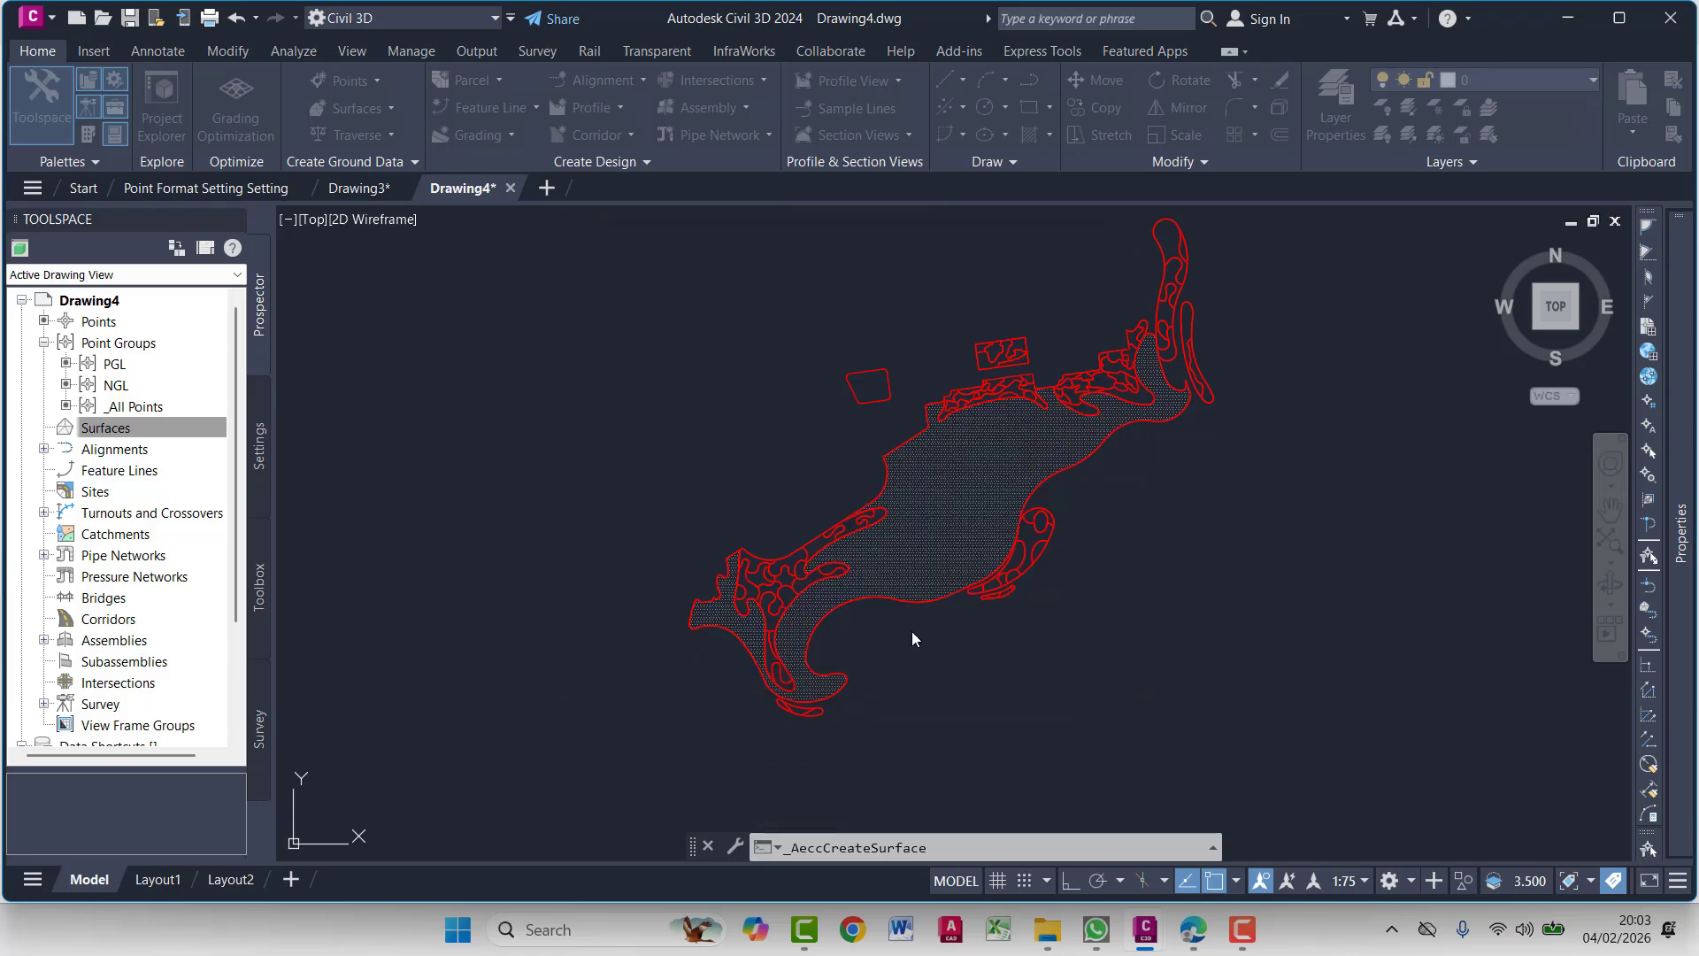
Expand the NGL surface in the drawing's surface tree to show the items of its definition
{"action": "left_click", "coordinate": [44, 428]}
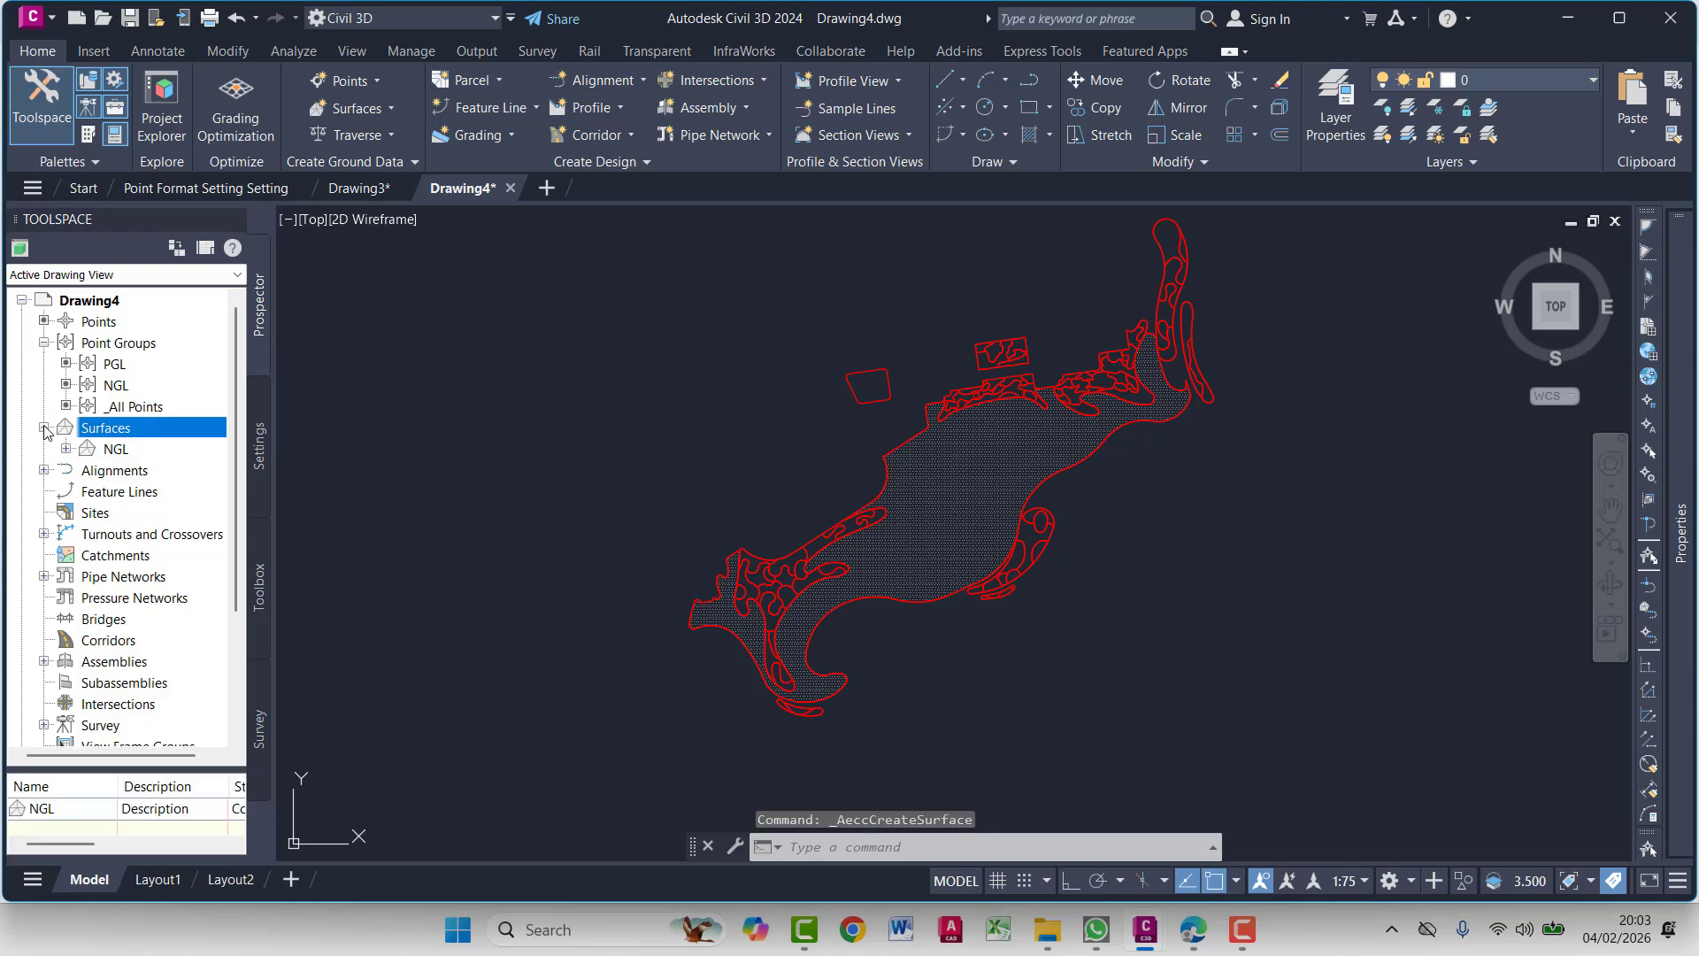
{"action": "left_click", "coordinate": [45, 428]}
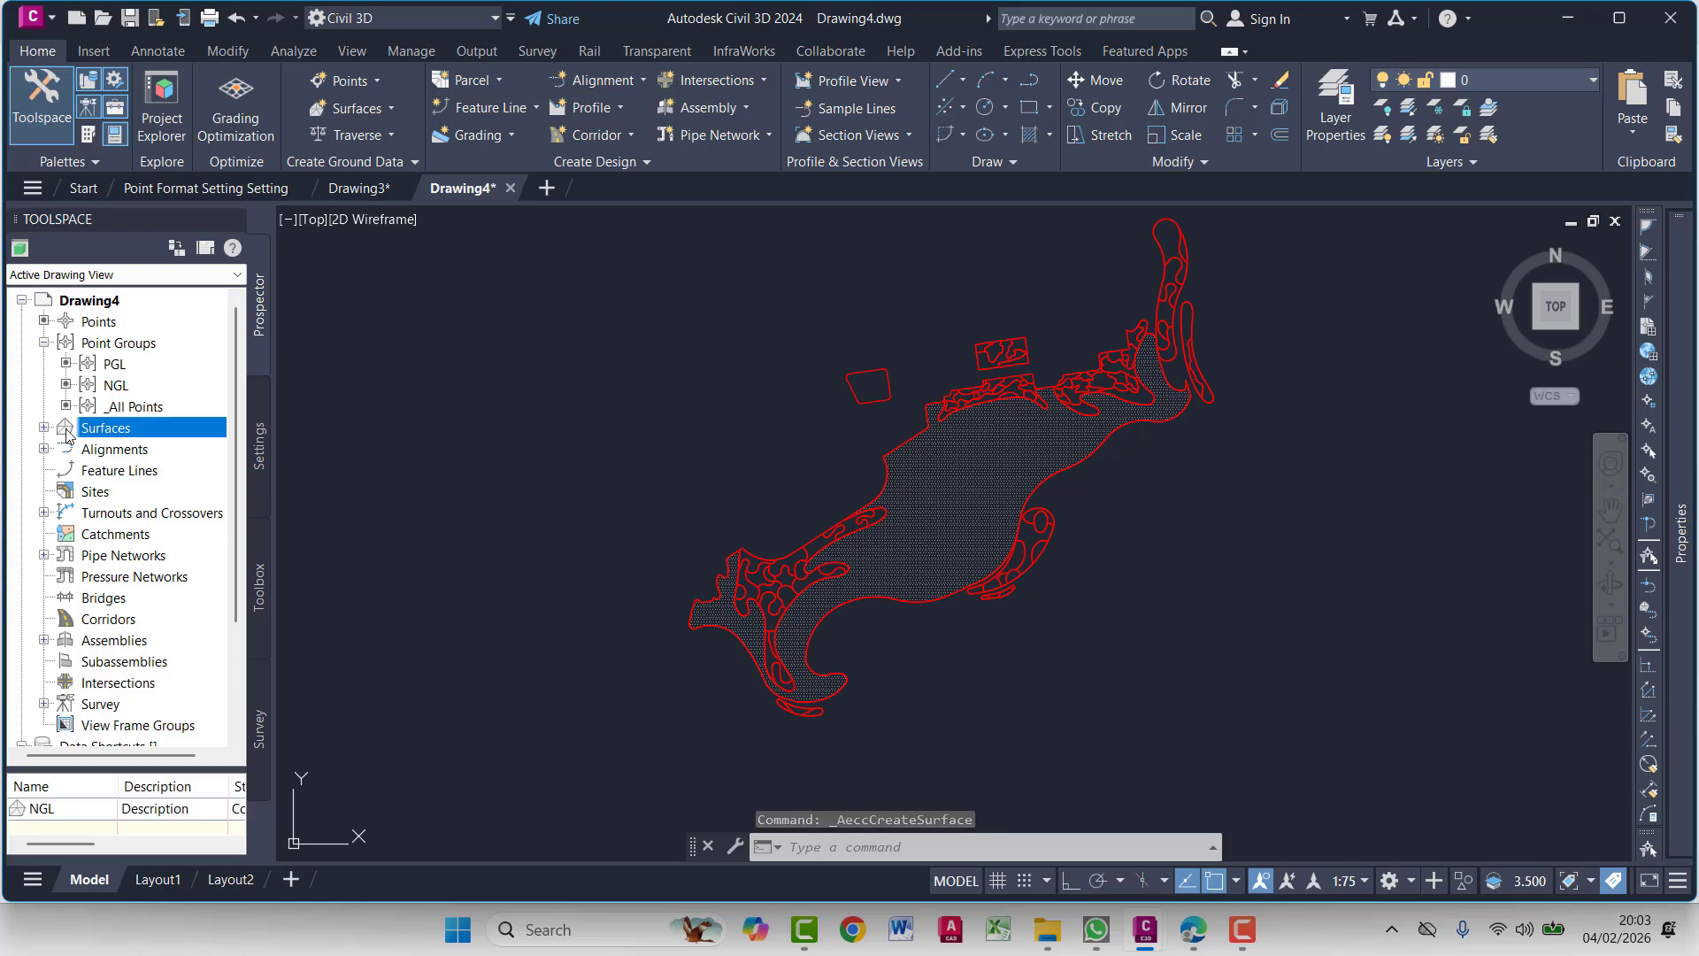
{"action": "left_click", "coordinate": [45, 428]}
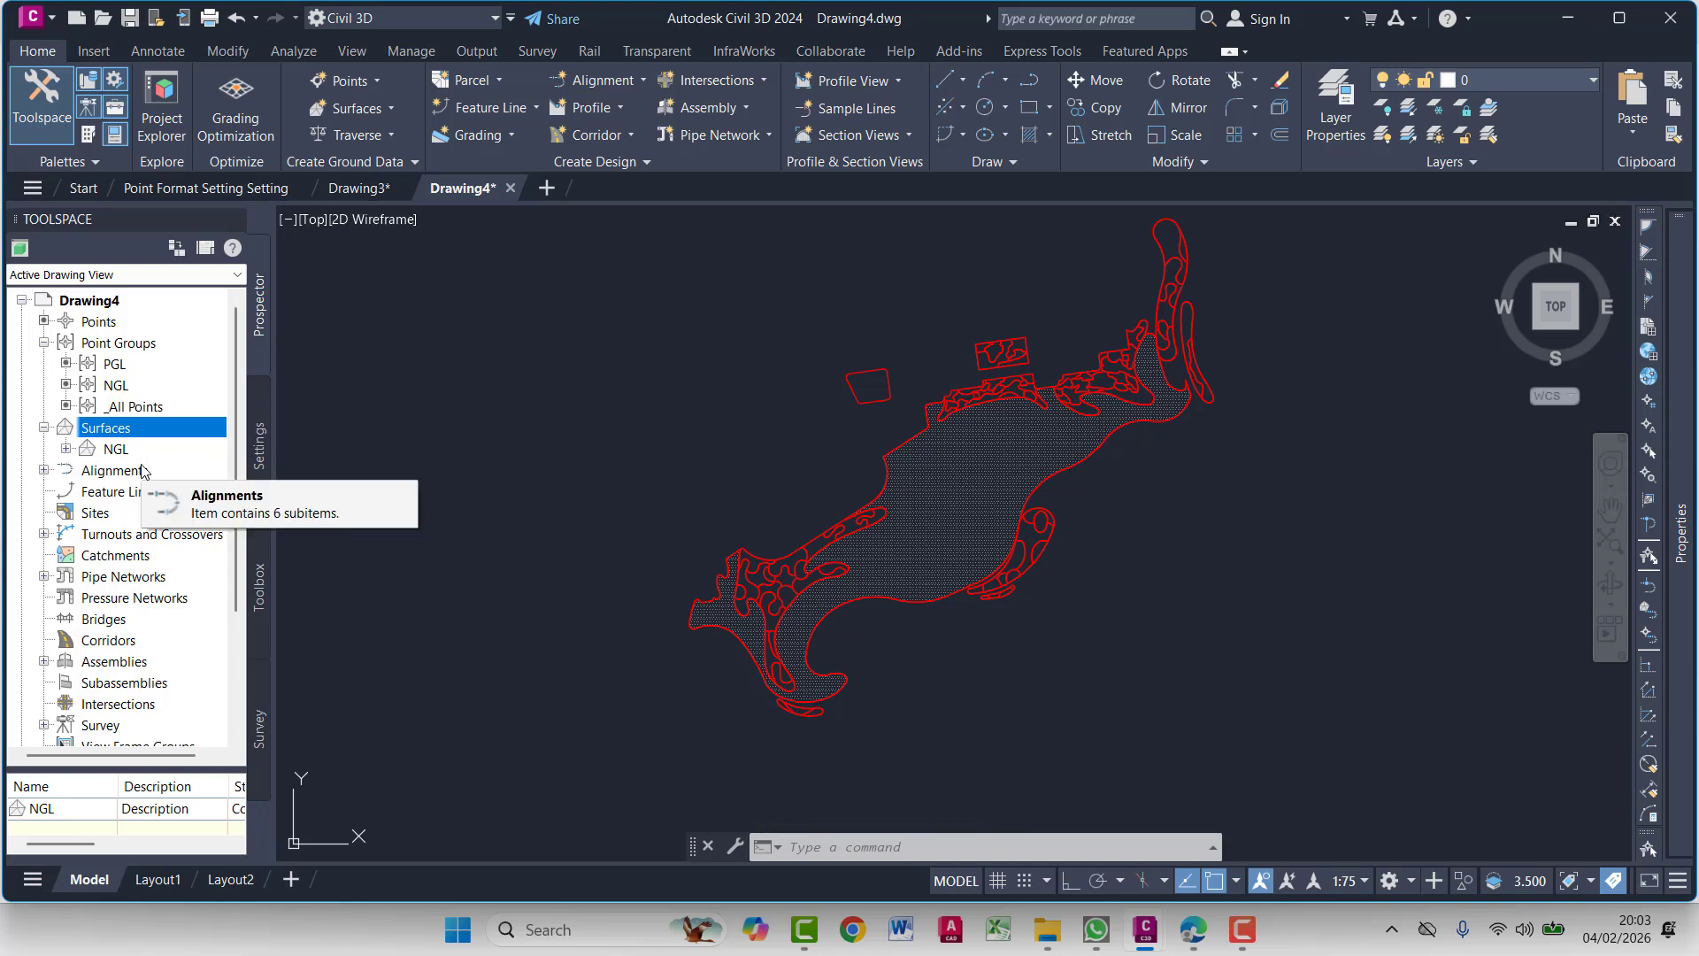
{"action": "left_click", "coordinate": [66, 449]}
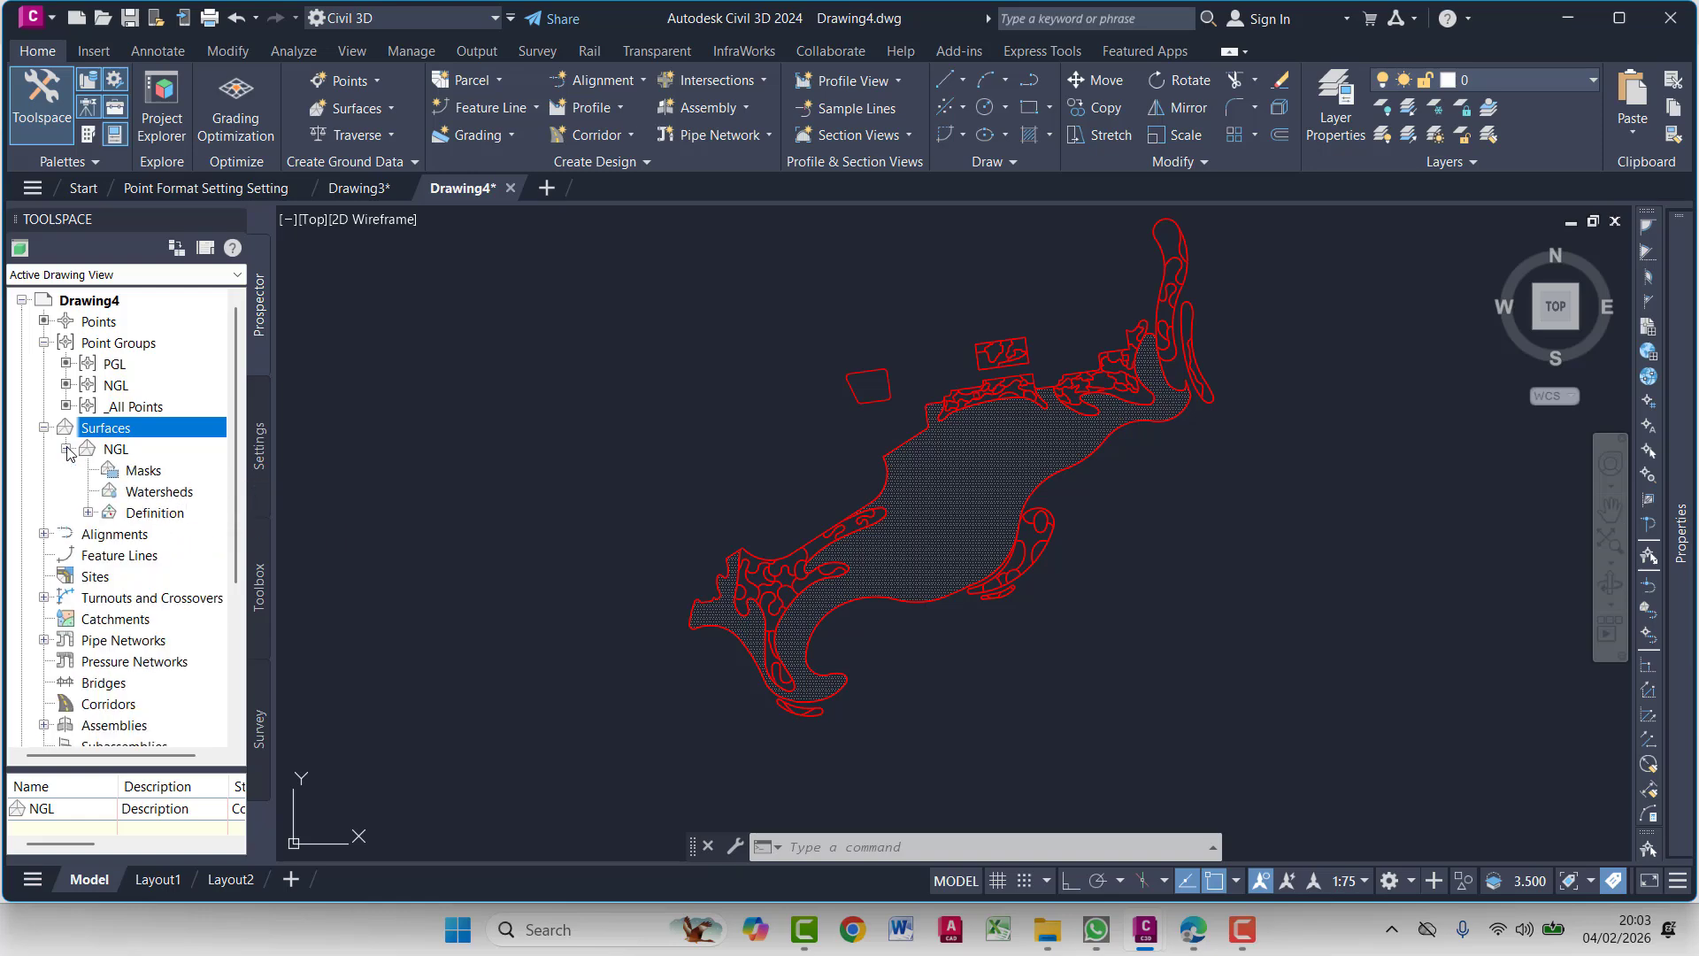
{"action": "left_click", "coordinate": [88, 513]}
{"action": "scroll", "coordinate": [171, 635], "scroll_direction": "down", "scroll_amount": 2}
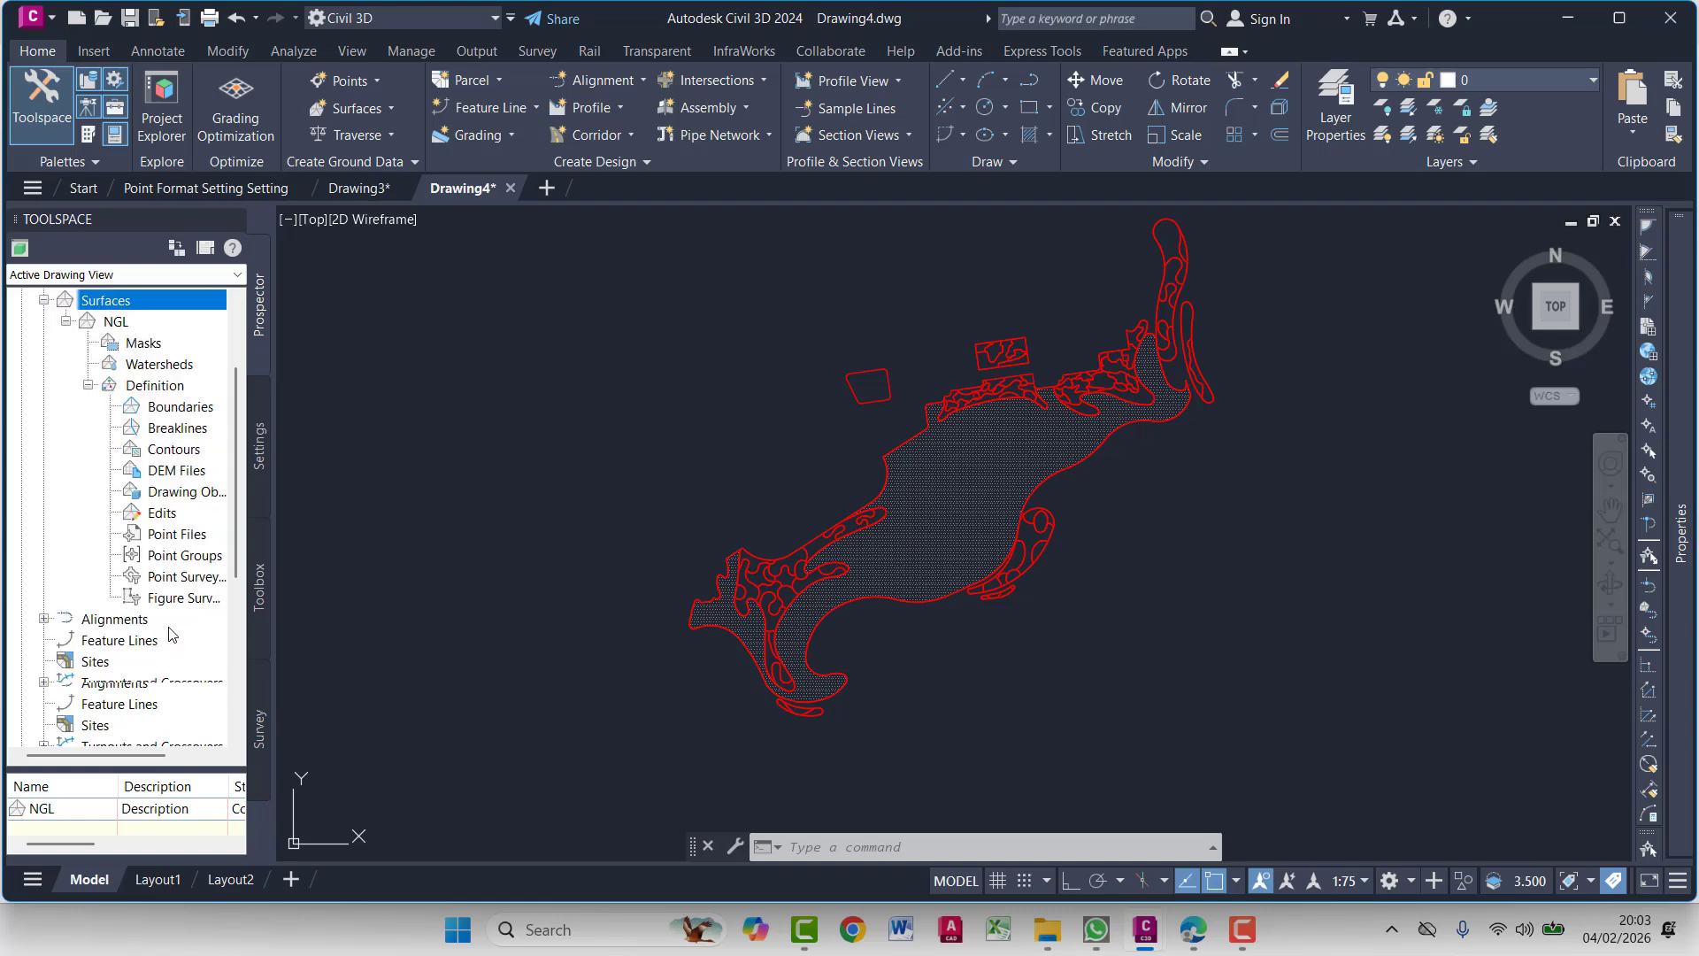
Try to add a point group to the NGL surface's definition
{"action": "left_click", "coordinate": [176, 556]}
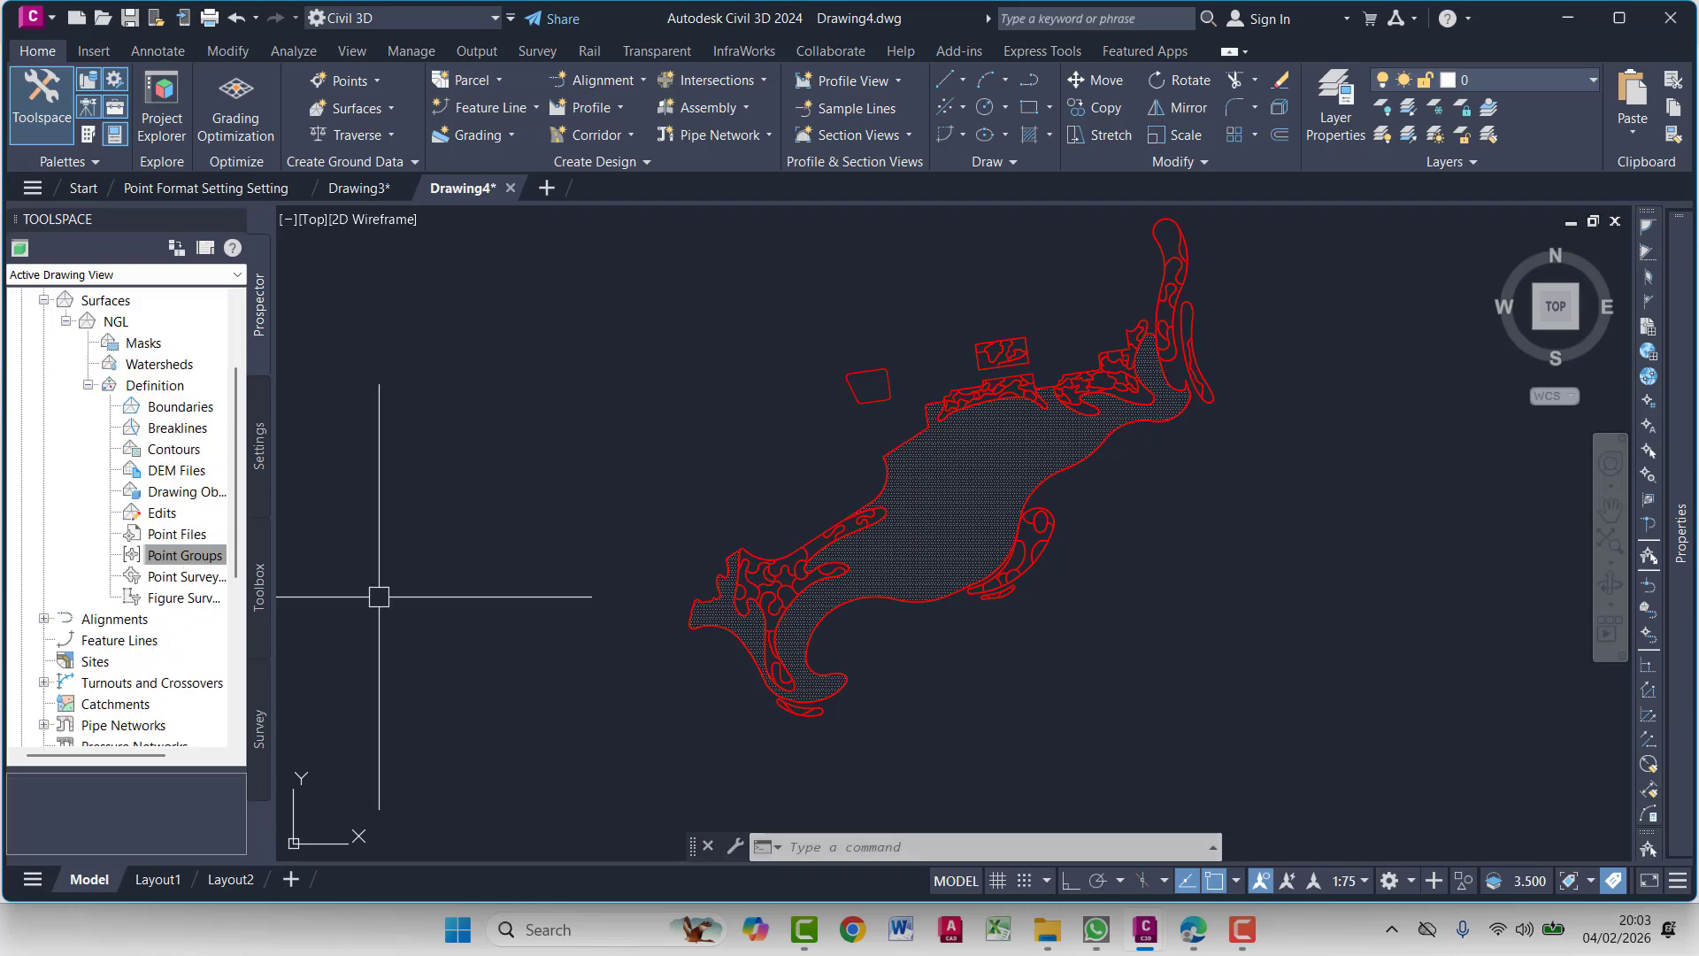
{"action": "right_click", "coordinate": [221, 570]}
{"action": "key", "text": "Escape"}
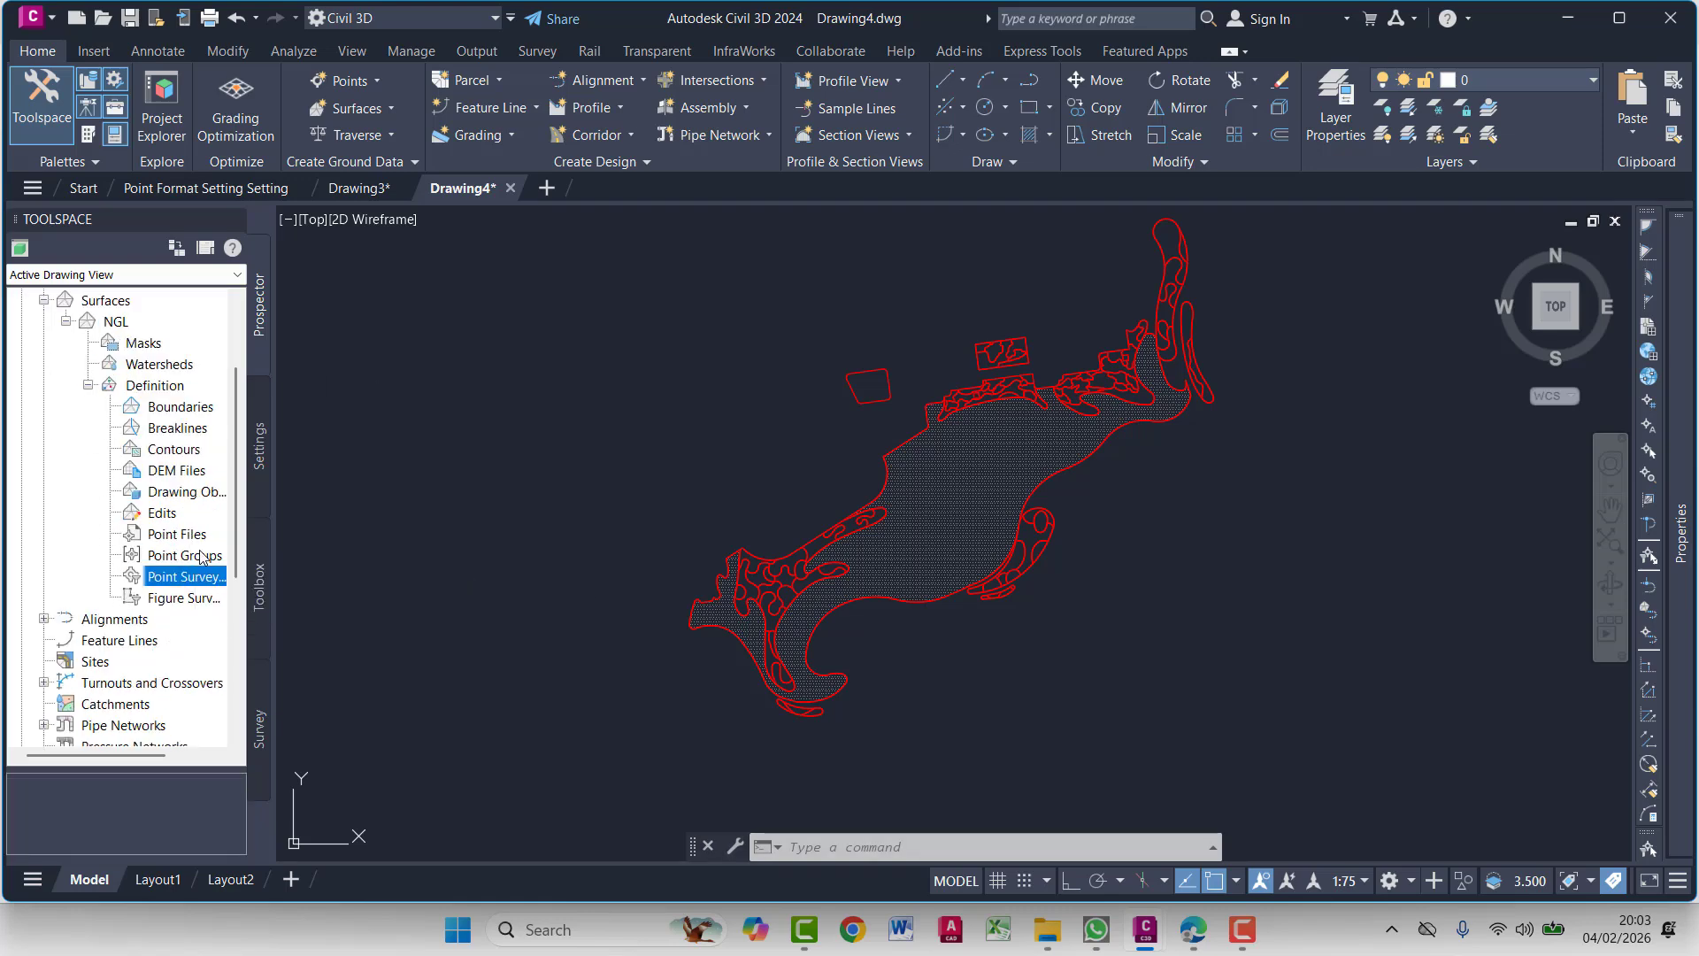
{"action": "right_click", "coordinate": [201, 556]}
{"action": "left_click", "coordinate": [256, 563]}
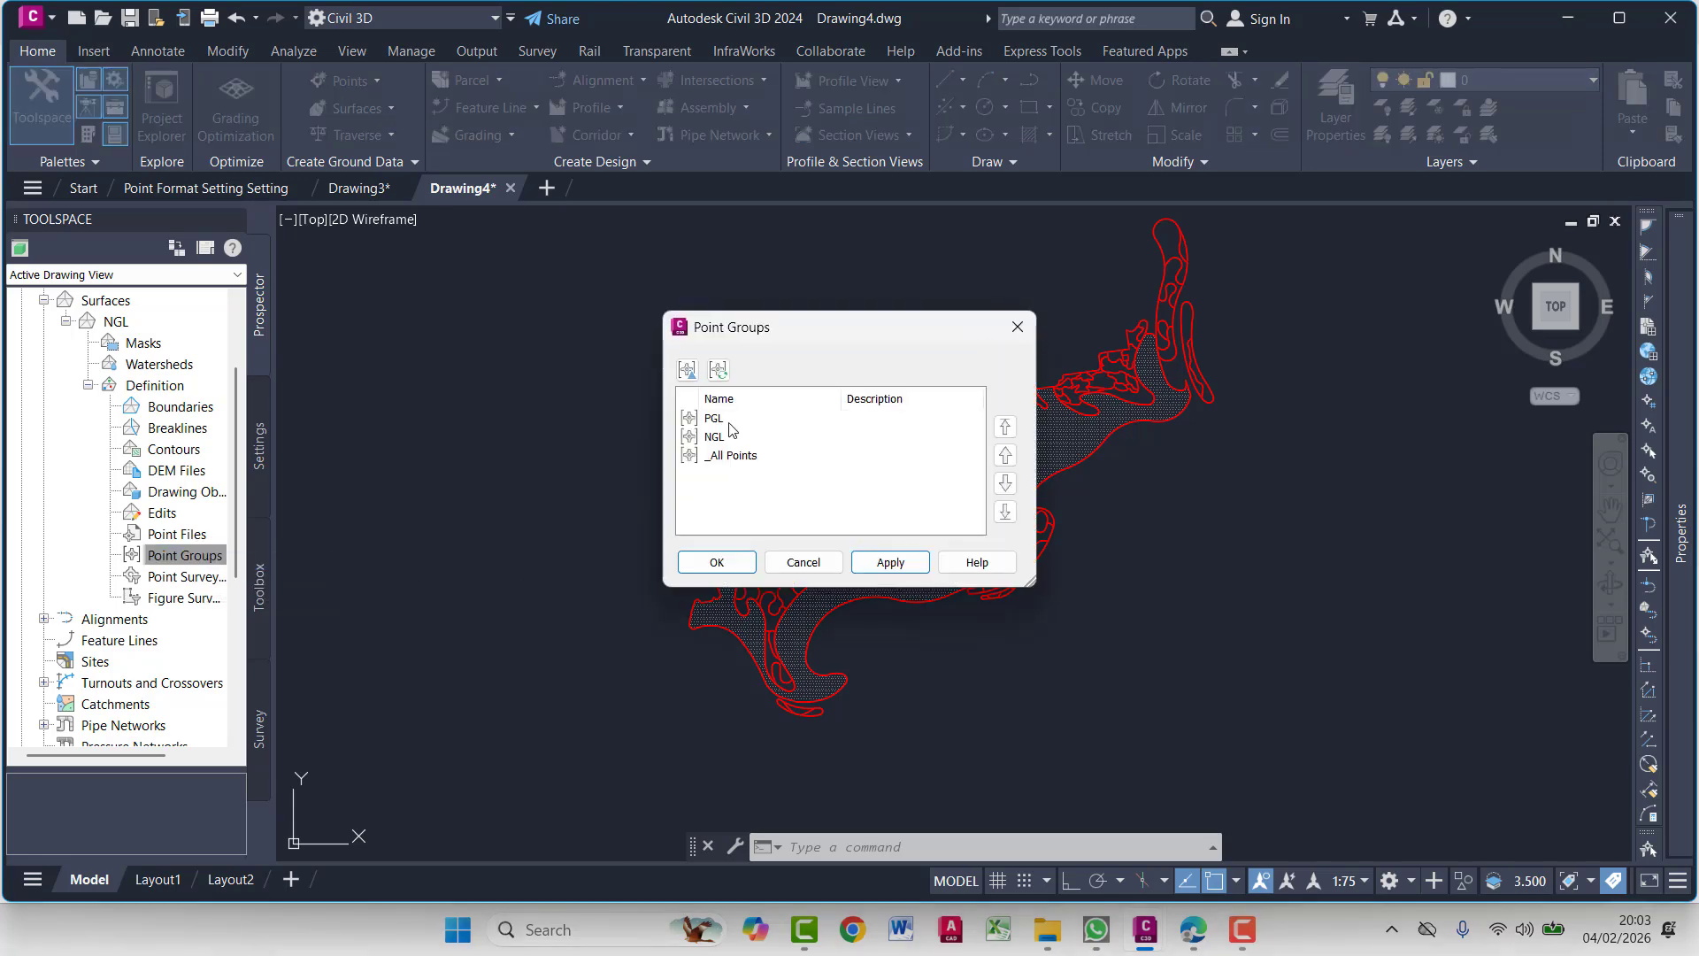
{"action": "left_click", "coordinate": [804, 567]}
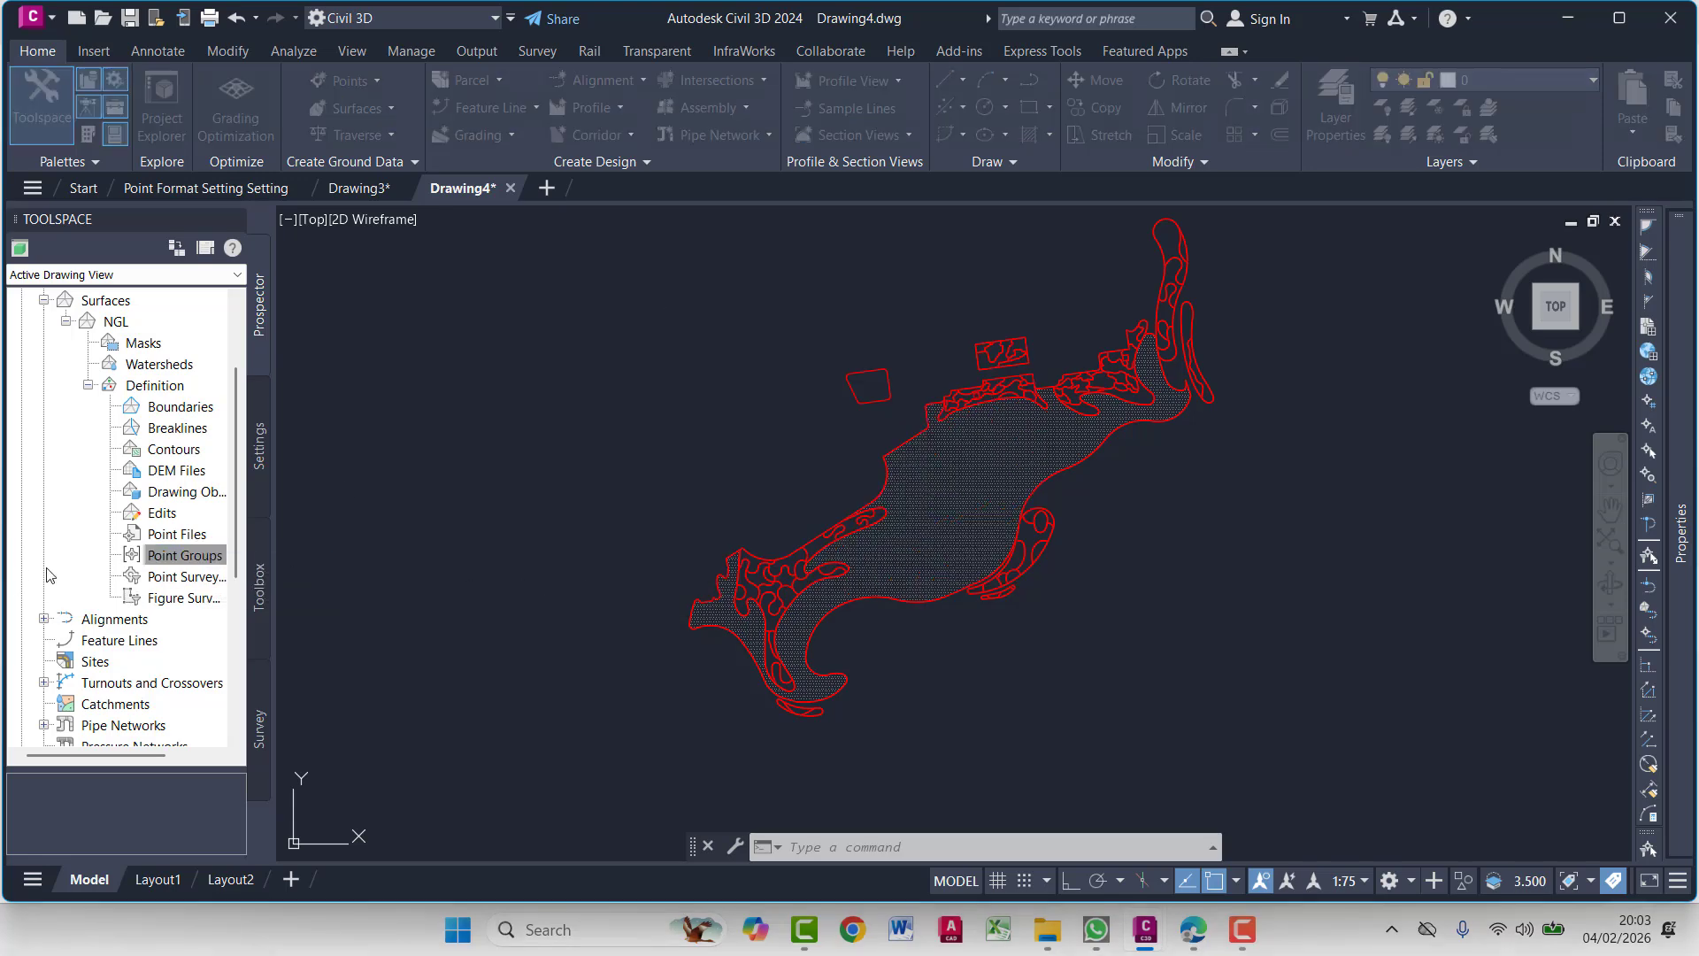
Add the NGL point group to the NGL surface's definition
{"action": "right_click", "coordinate": [162, 557]}
{"action": "left_click", "coordinate": [177, 566]}
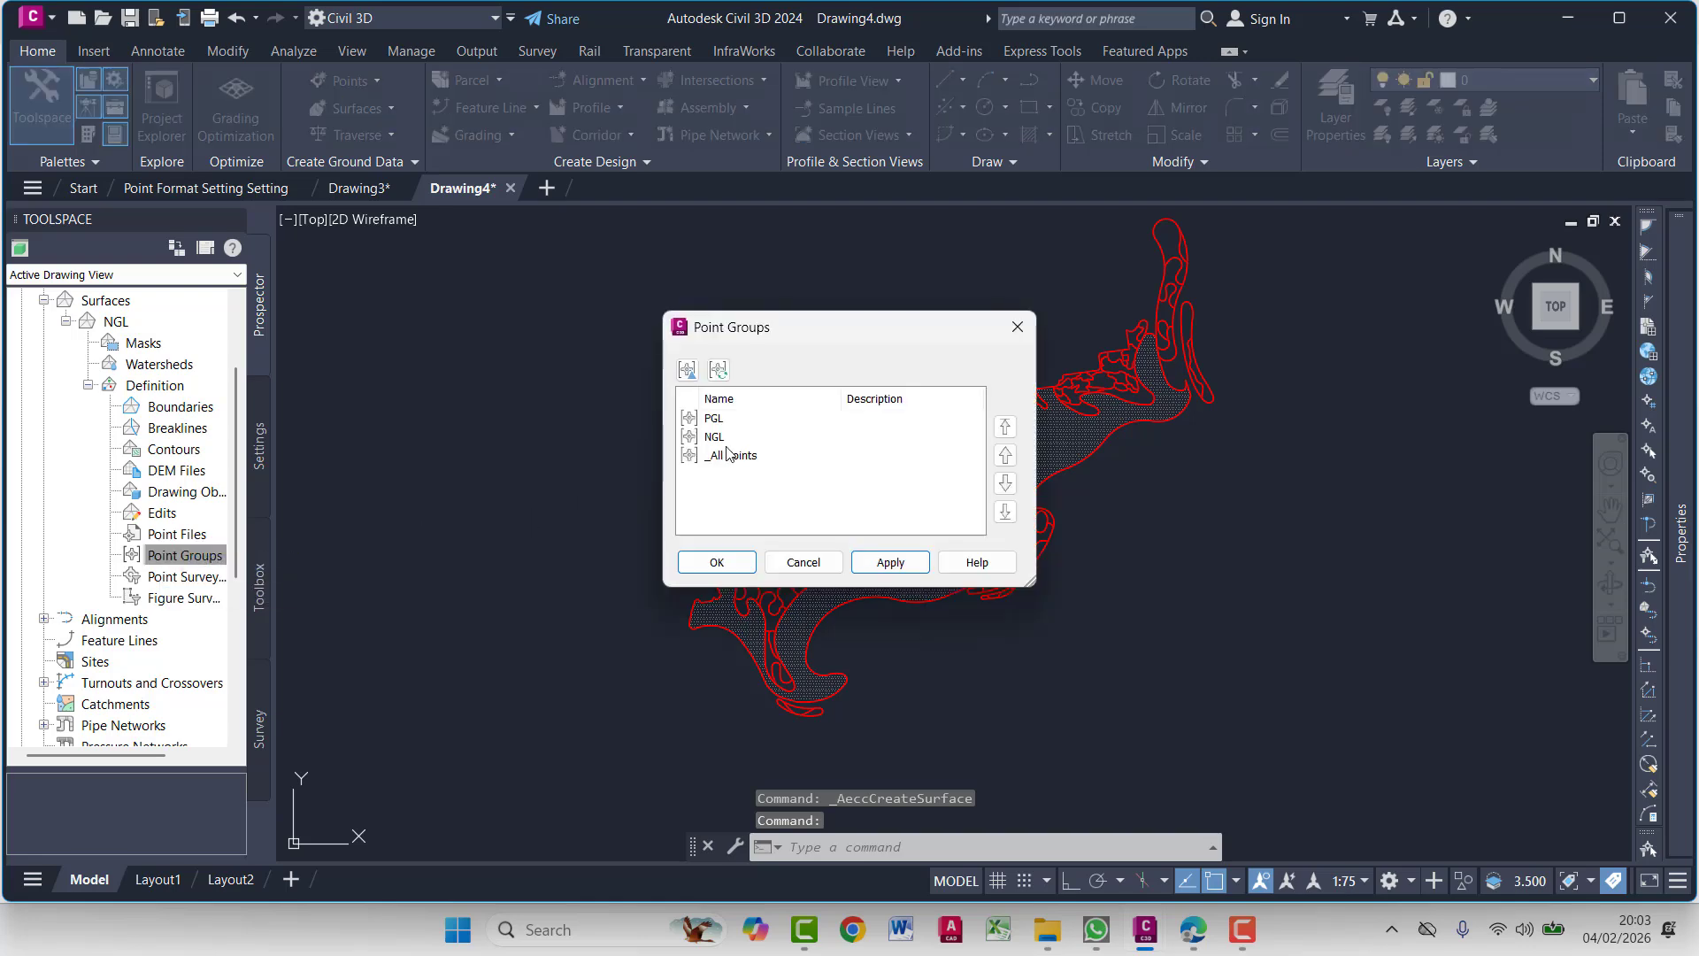
{"action": "left_click", "coordinate": [729, 438]}
{"action": "left_click", "coordinate": [890, 562]}
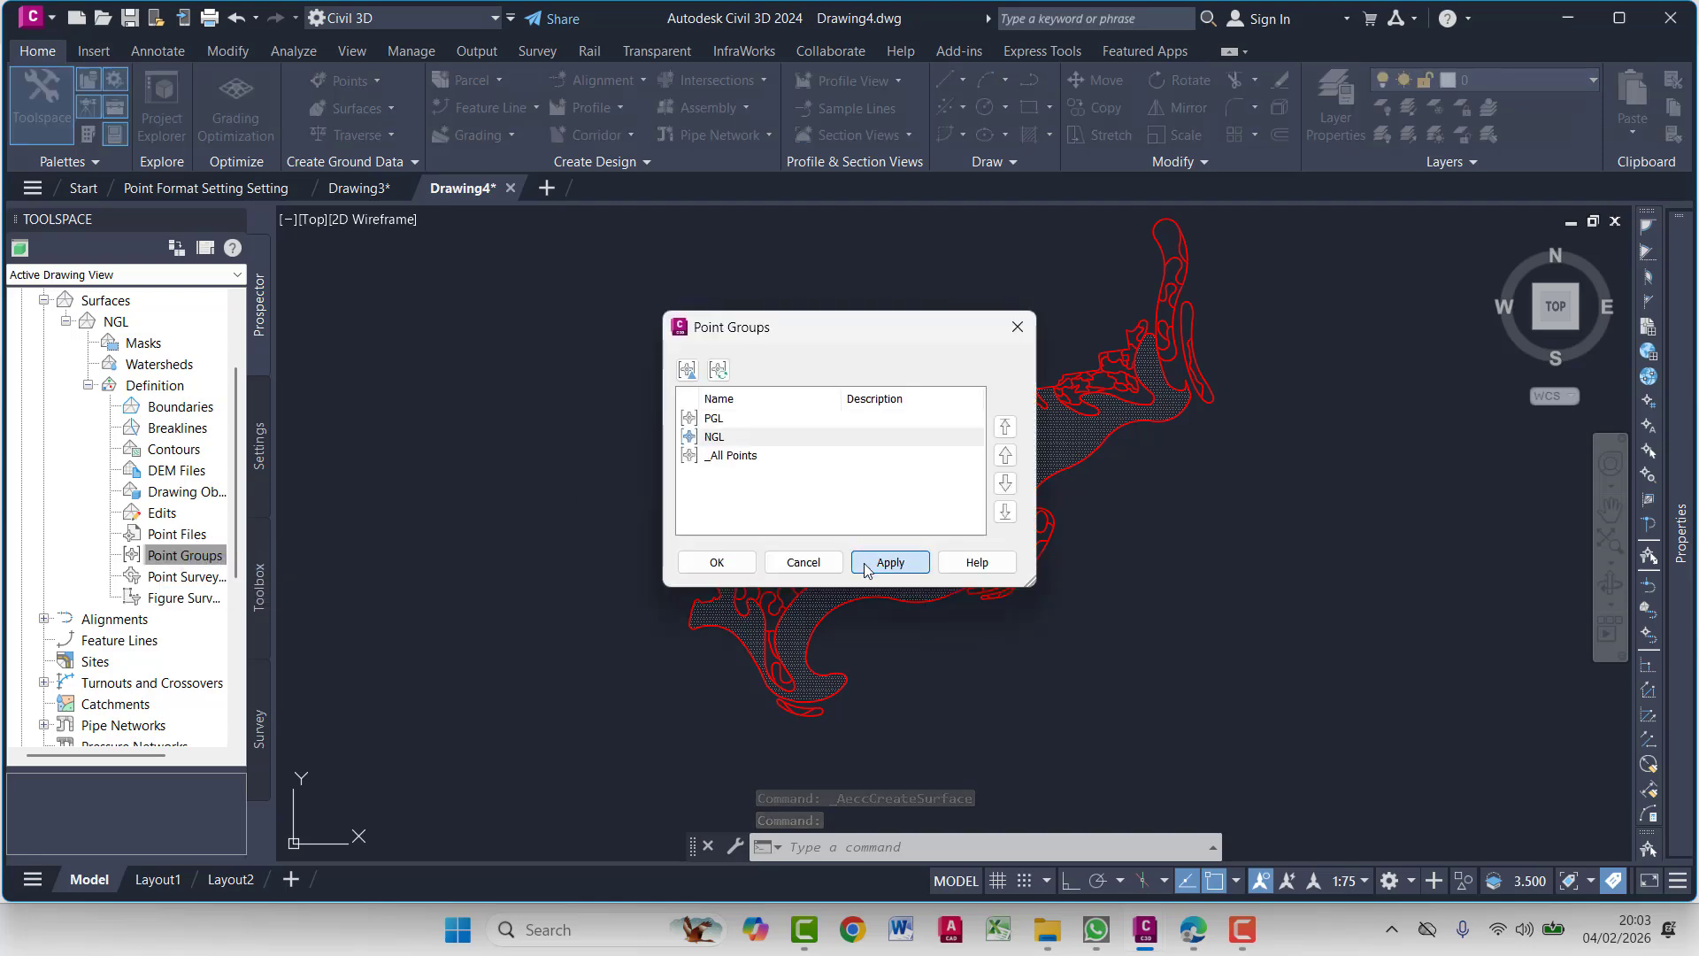
{"action": "left_click", "coordinate": [716, 562]}
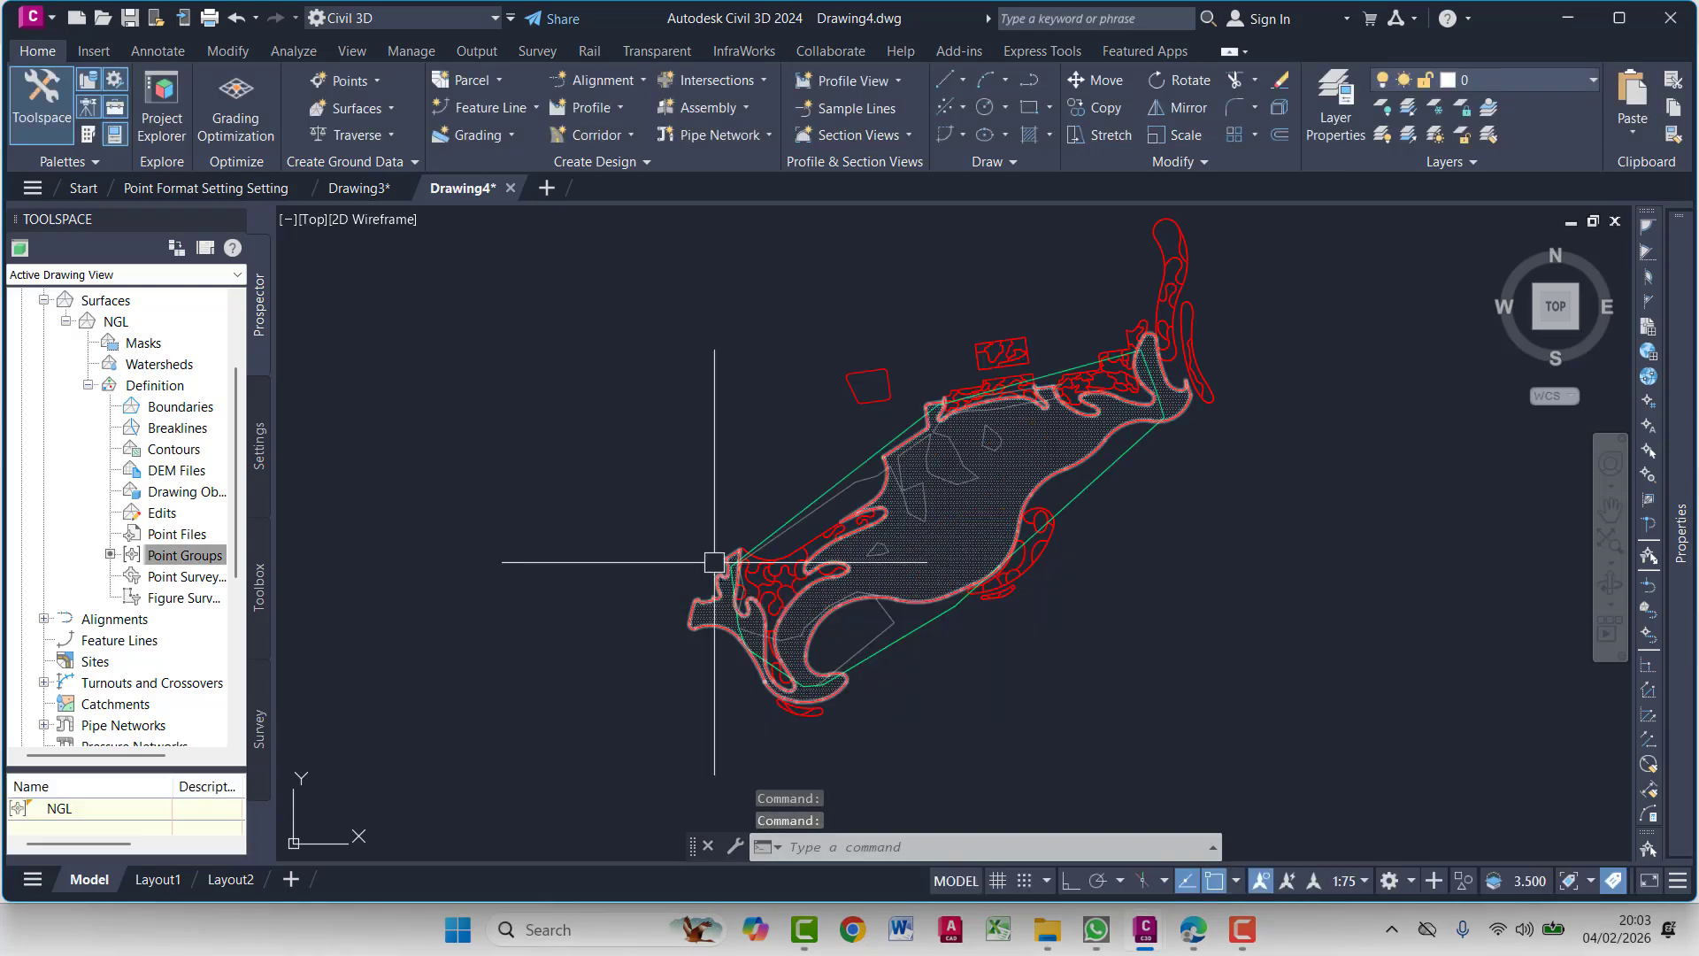
Examine how the NGL surface's border fits the red outline of the hatched grass area
{"action": "middle_click_drag", "start_coordinate": [874, 558], "coordinate": [767, 511]}
{"action": "scroll", "coordinate": [726, 529], "scroll_direction": "up", "scroll_amount": 4}
{"action": "middle_click_drag", "start_coordinate": [734, 576], "coordinate": [777, 605]}
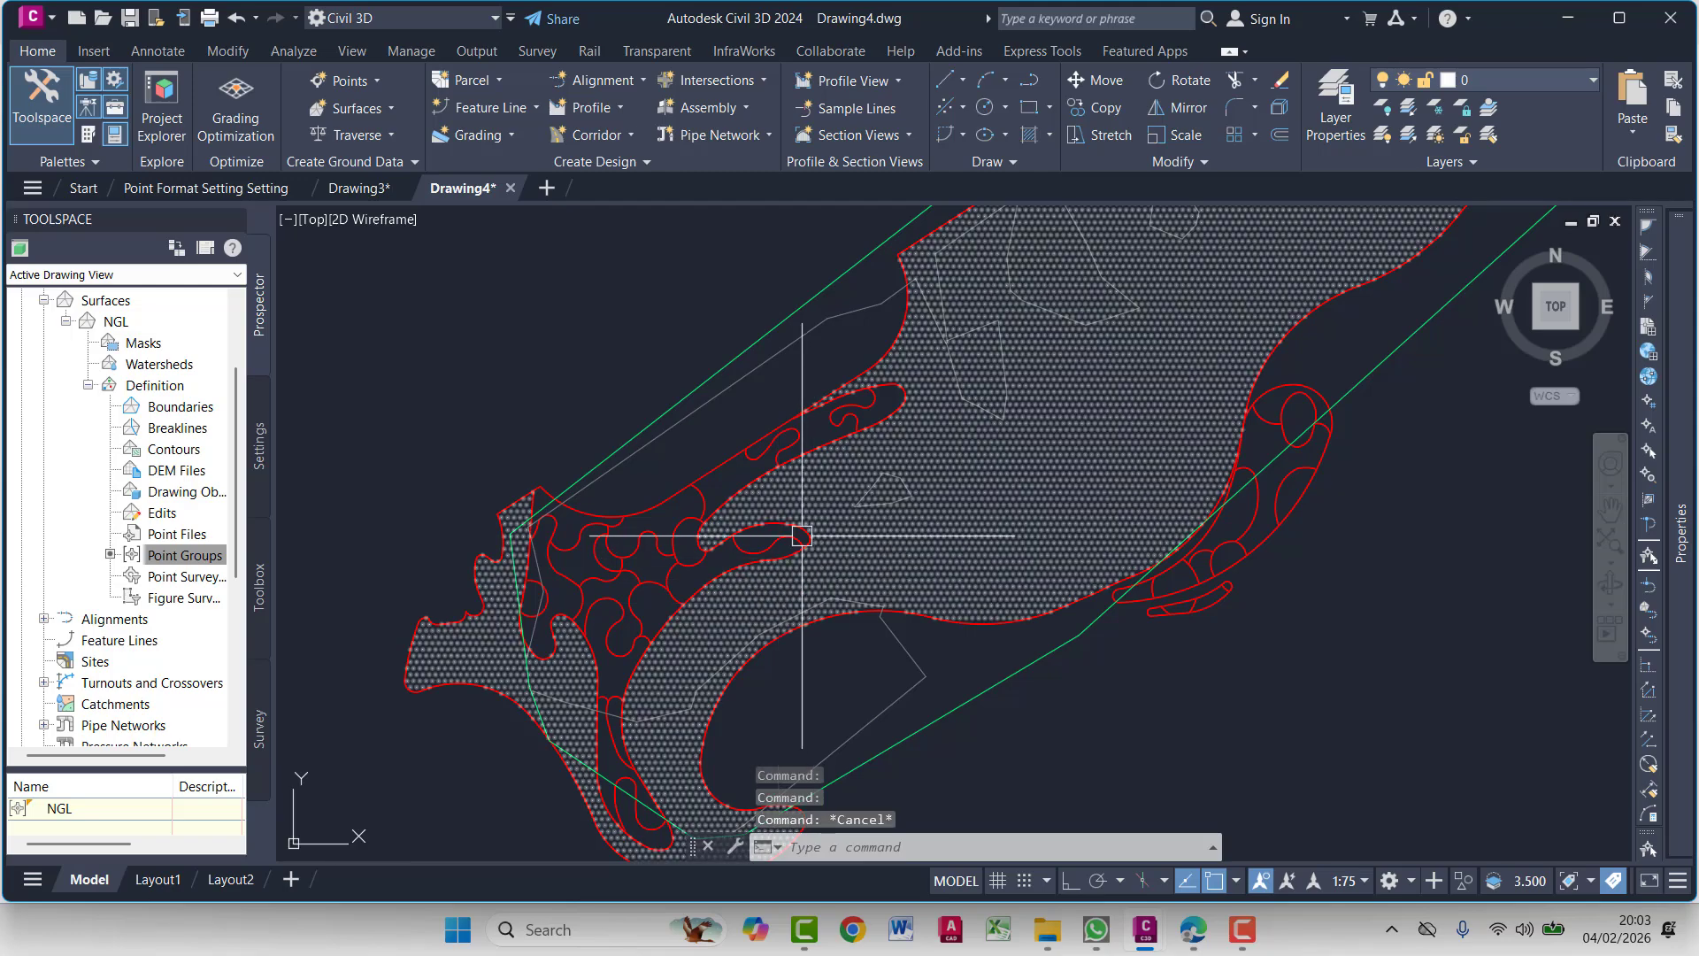
{"action": "key", "text": "Escape"}
{"action": "left_click", "coordinate": [870, 425]}
{"action": "mouse_move", "coordinate": [673, 648]}
{"action": "middle_mouse_down"}
{"action": "mouse_move", "coordinate": [648, 596]}
{"action": "mouse_move", "coordinate": [693, 611]}
{"action": "middle_mouse_up"}
{"action": "mouse_move", "coordinate": [693, 734]}
{"action": "middle_mouse_down"}
{"action": "mouse_move", "coordinate": [713, 652]}
{"action": "mouse_move", "coordinate": [730, 715]}
{"action": "mouse_move", "coordinate": [702, 732]}
{"action": "middle_mouse_up"}
{"action": "scroll", "coordinate": [823, 685], "scroll_direction": "down", "scroll_amount": 4}
{"action": "middle_click_drag", "start_coordinate": [889, 644], "coordinate": [786, 612]}
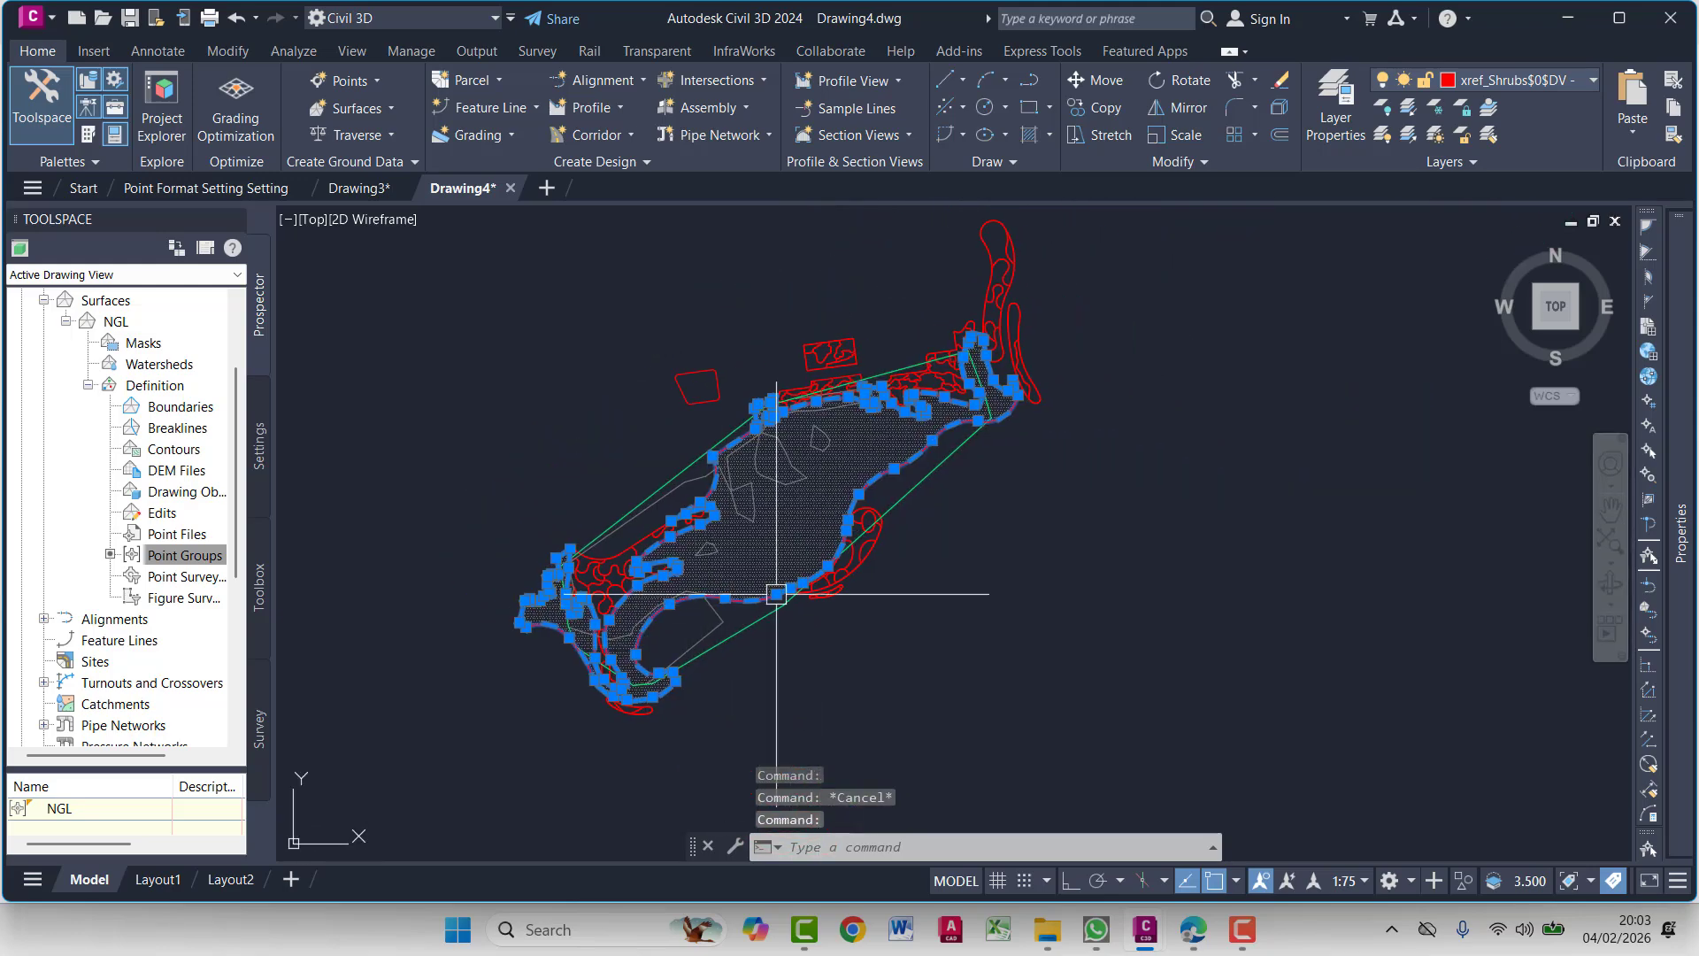
{"action": "scroll", "coordinate": [903, 477], "scroll_direction": "up", "scroll_amount": 4}
{"action": "key", "text": "Escape"}
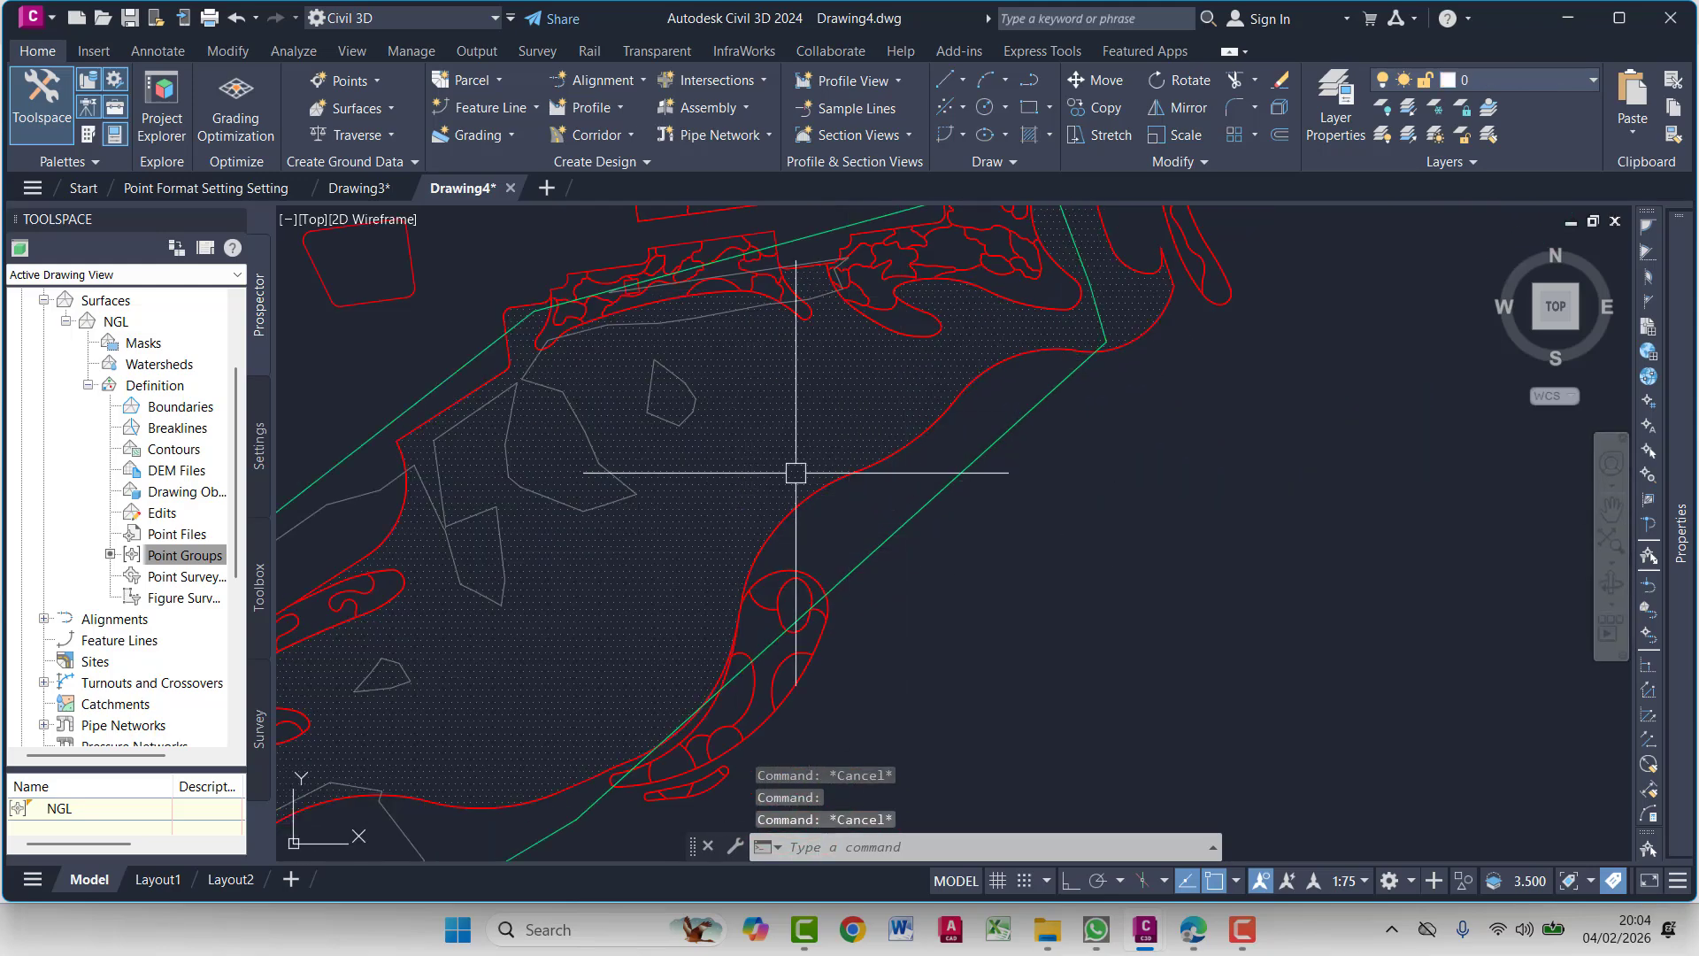
{"action": "middle_click_drag", "start_coordinate": [665, 531], "coordinate": [858, 503]}
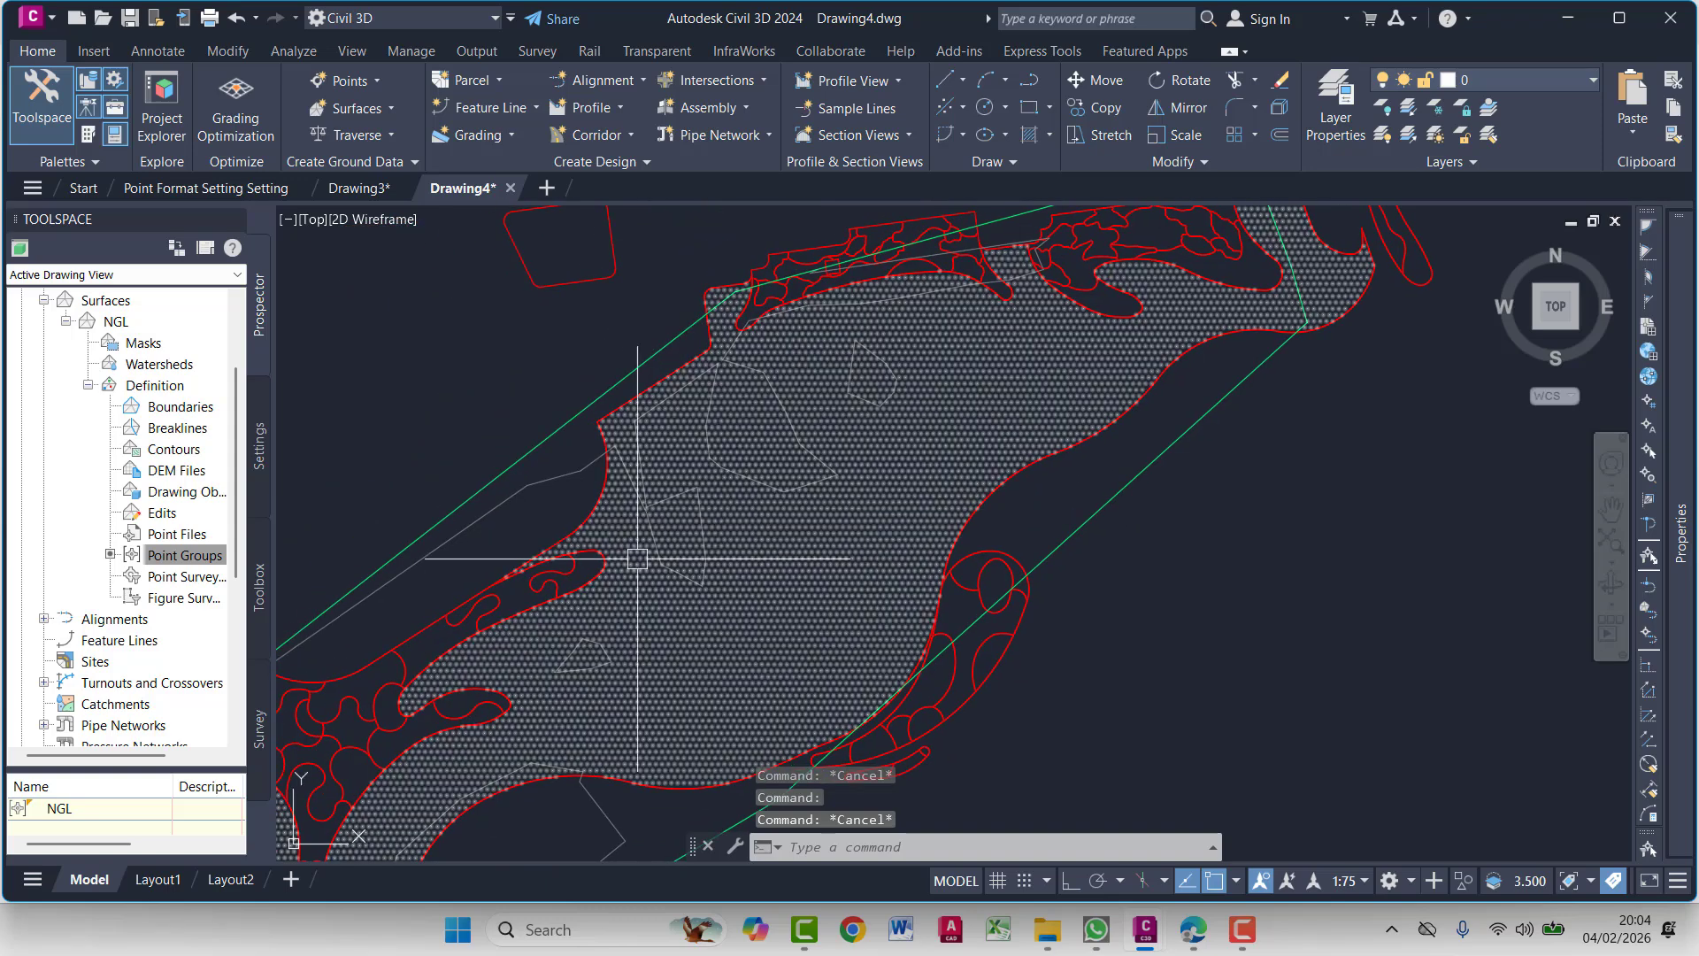
{"action": "middle_click_drag", "start_coordinate": [651, 570], "coordinate": [789, 563]}
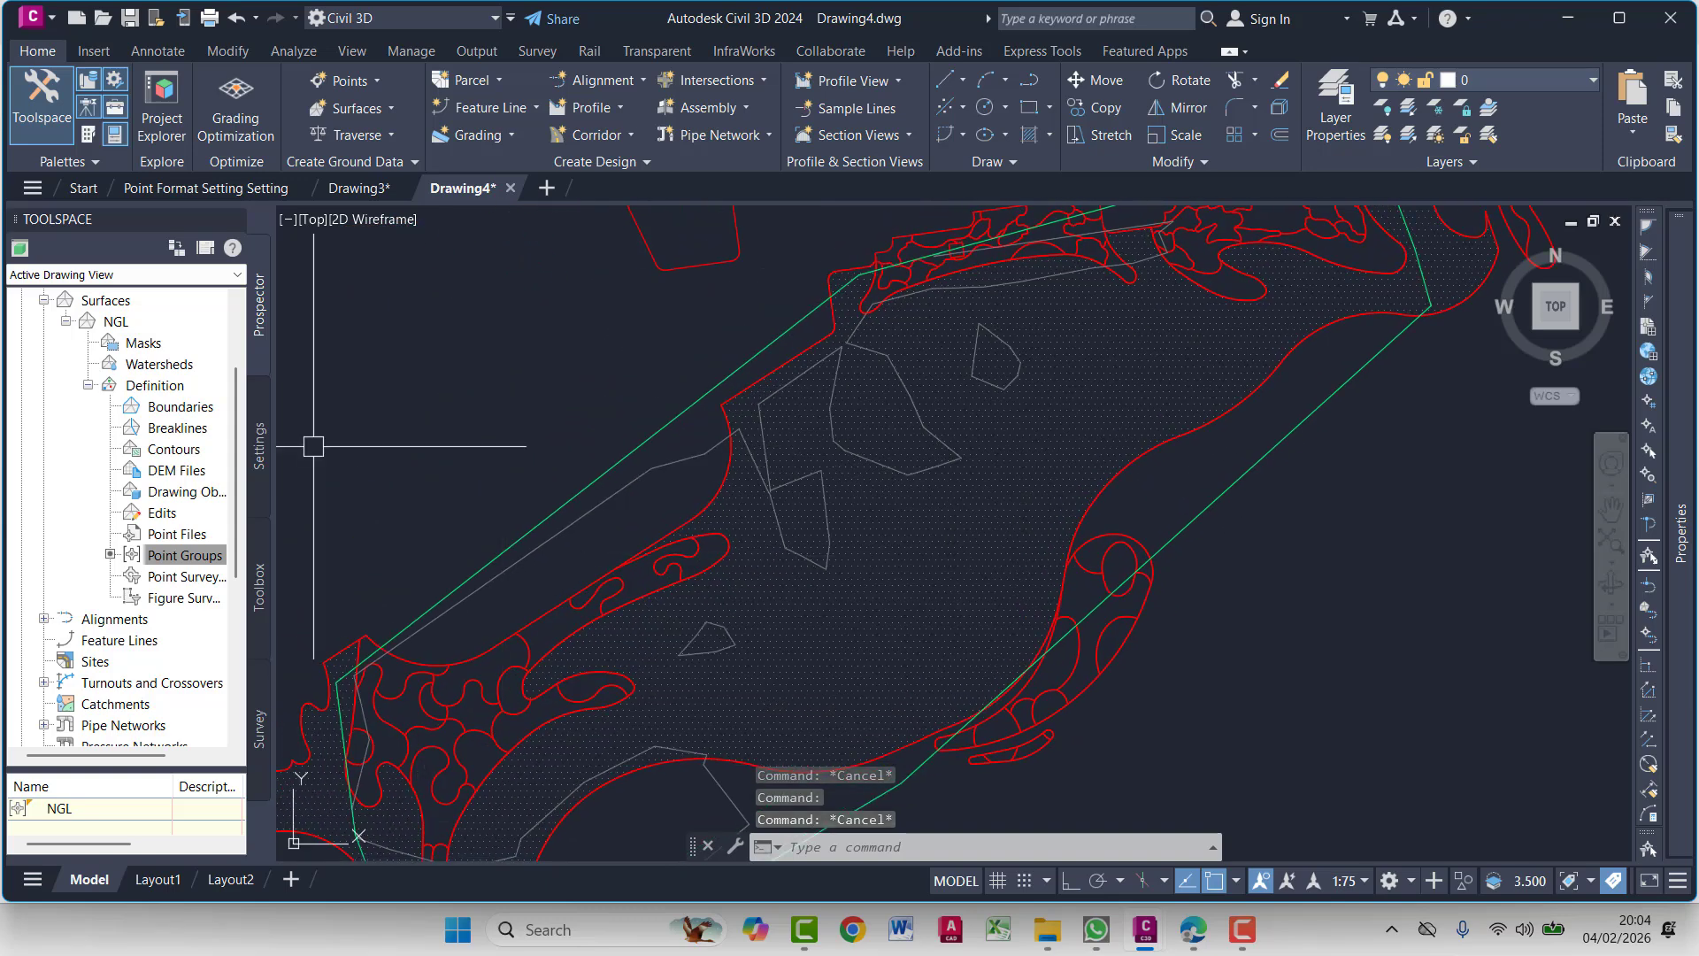
Add an outer boundary named Grass to the NGL surface from the red grass outline, with non-destructive breakline on and 1.000 m mid-ordinate distance
{"action": "right_click", "coordinate": [180, 408]}
{"action": "left_click", "coordinate": [219, 416]}
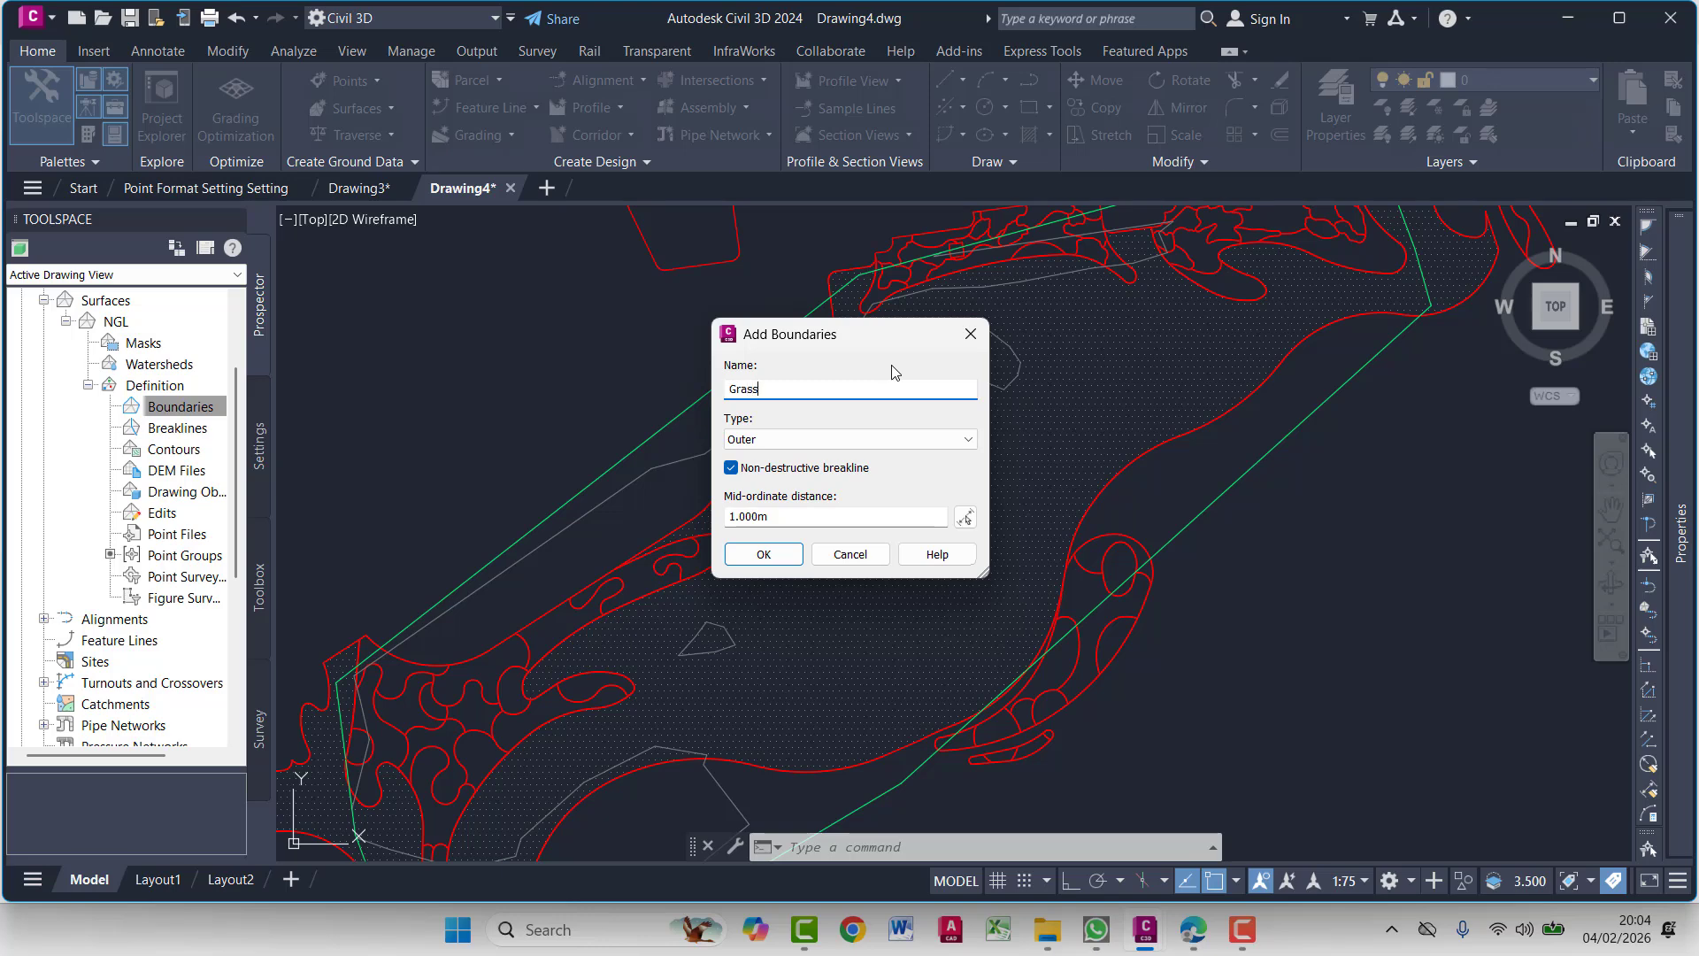
{"action": "left_click", "coordinate": [763, 553]}
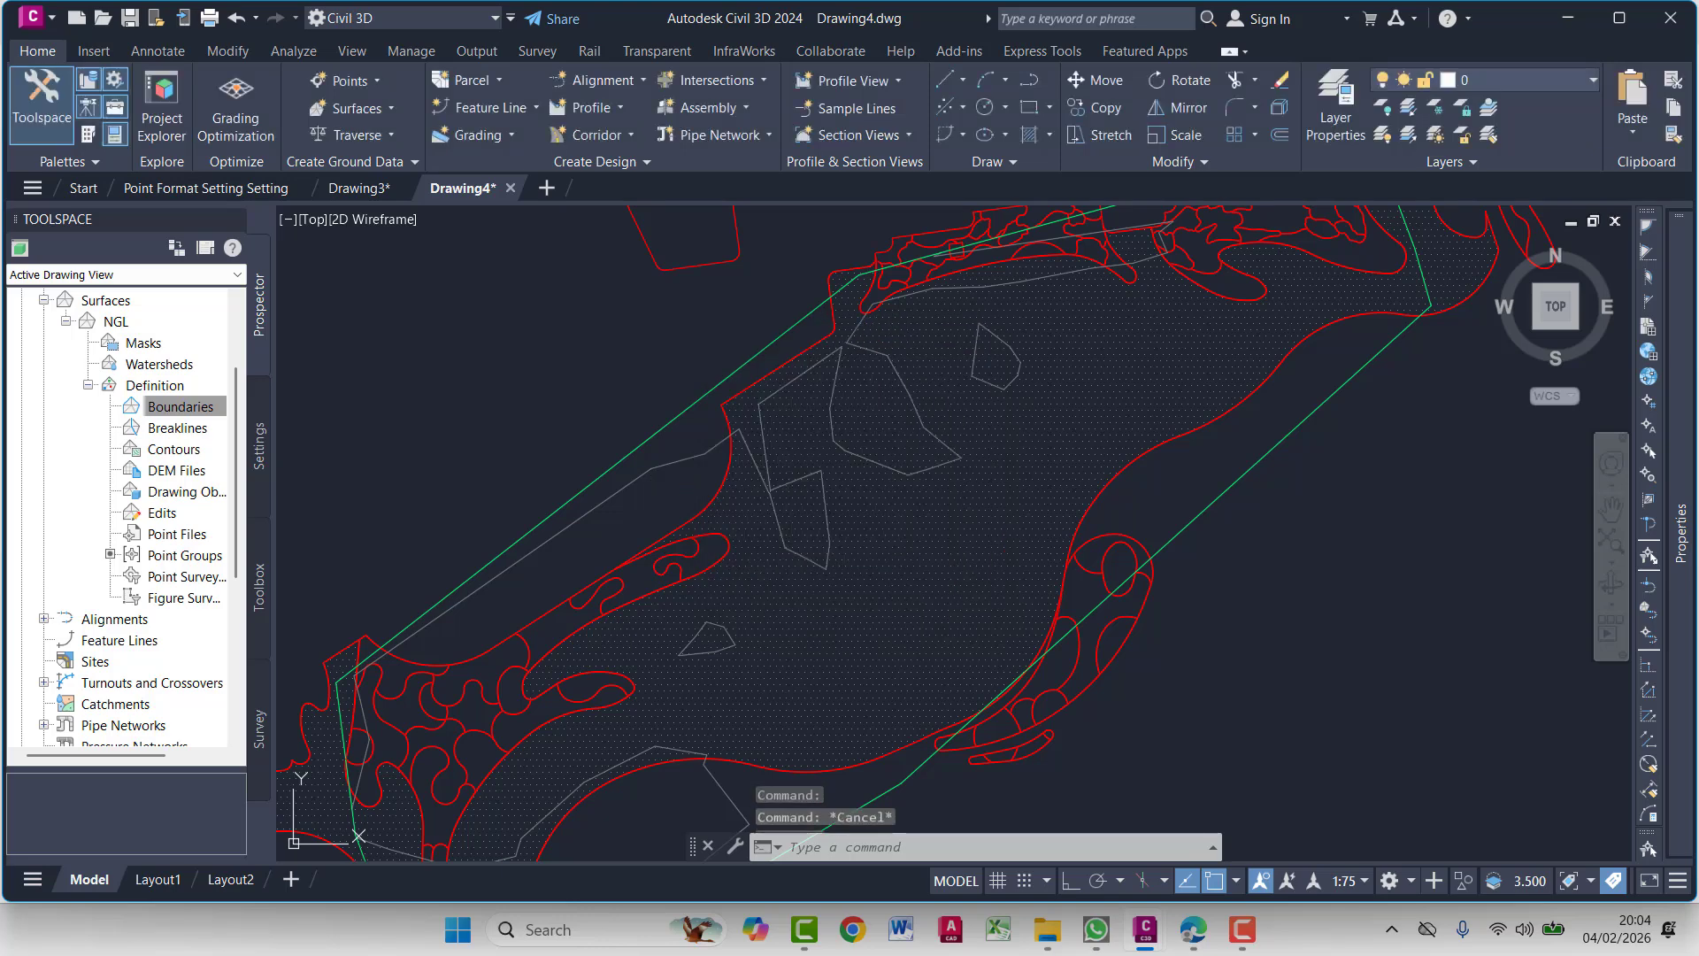
{"action": "scroll", "coordinate": [722, 401], "scroll_direction": "up", "scroll_amount": 6}
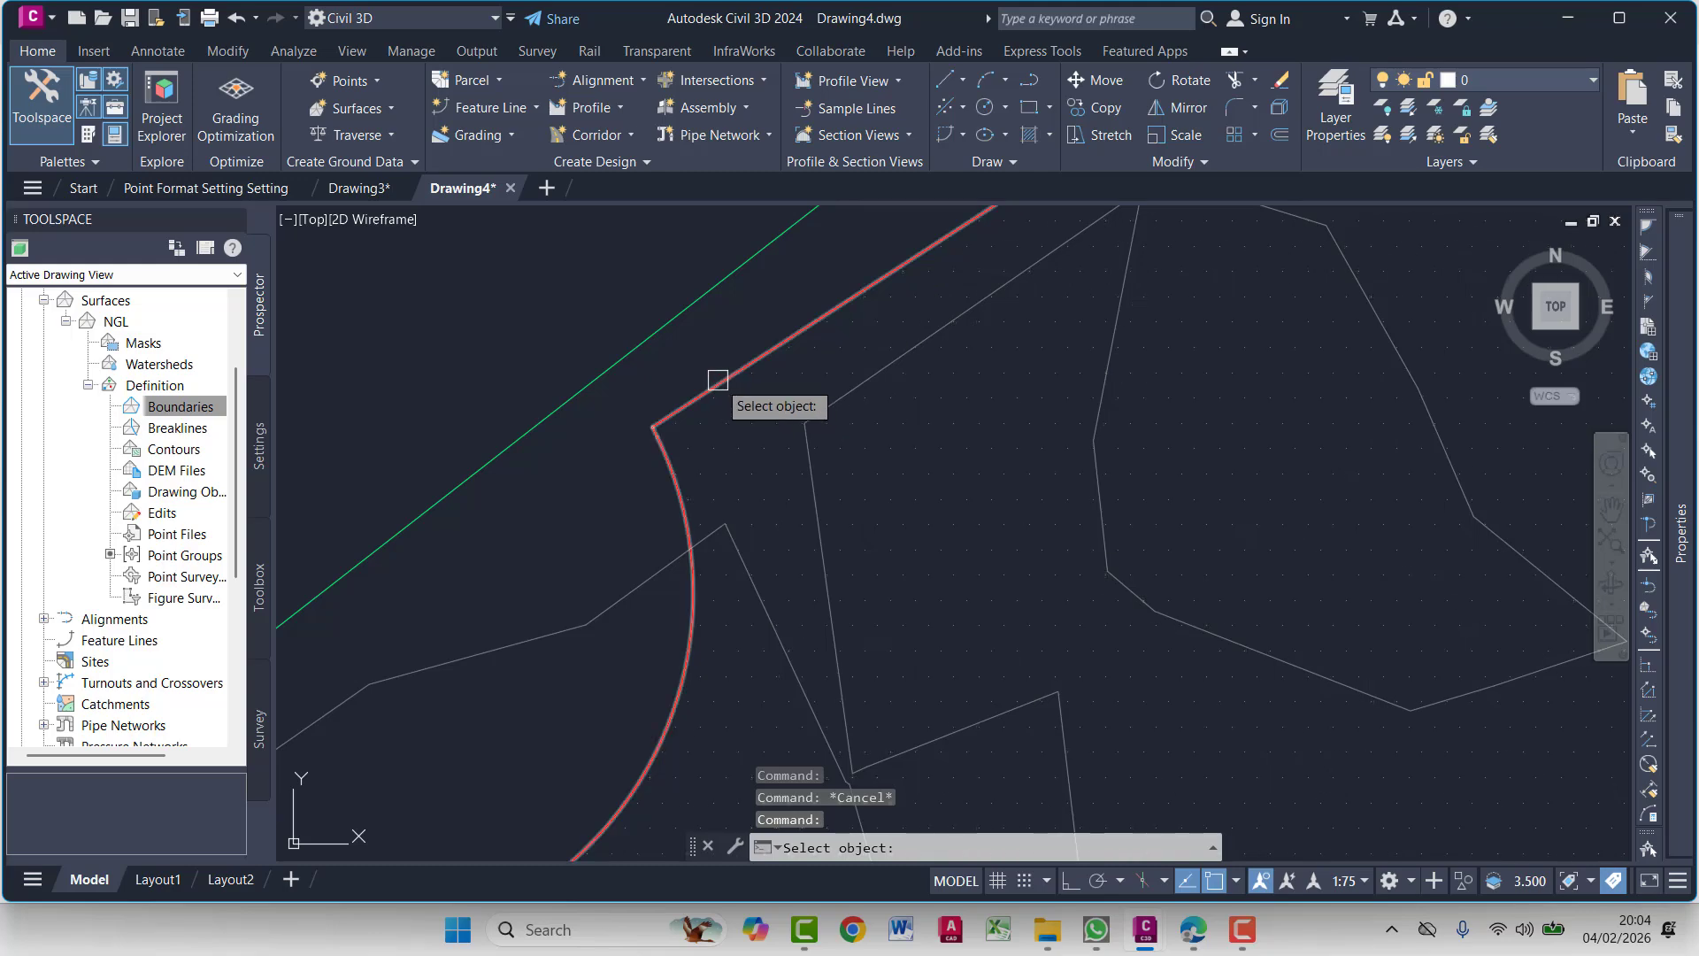
{"action": "left_click", "coordinate": [719, 381]}
{"action": "scroll", "coordinate": [710, 482], "scroll_direction": "down", "scroll_amount": 6}
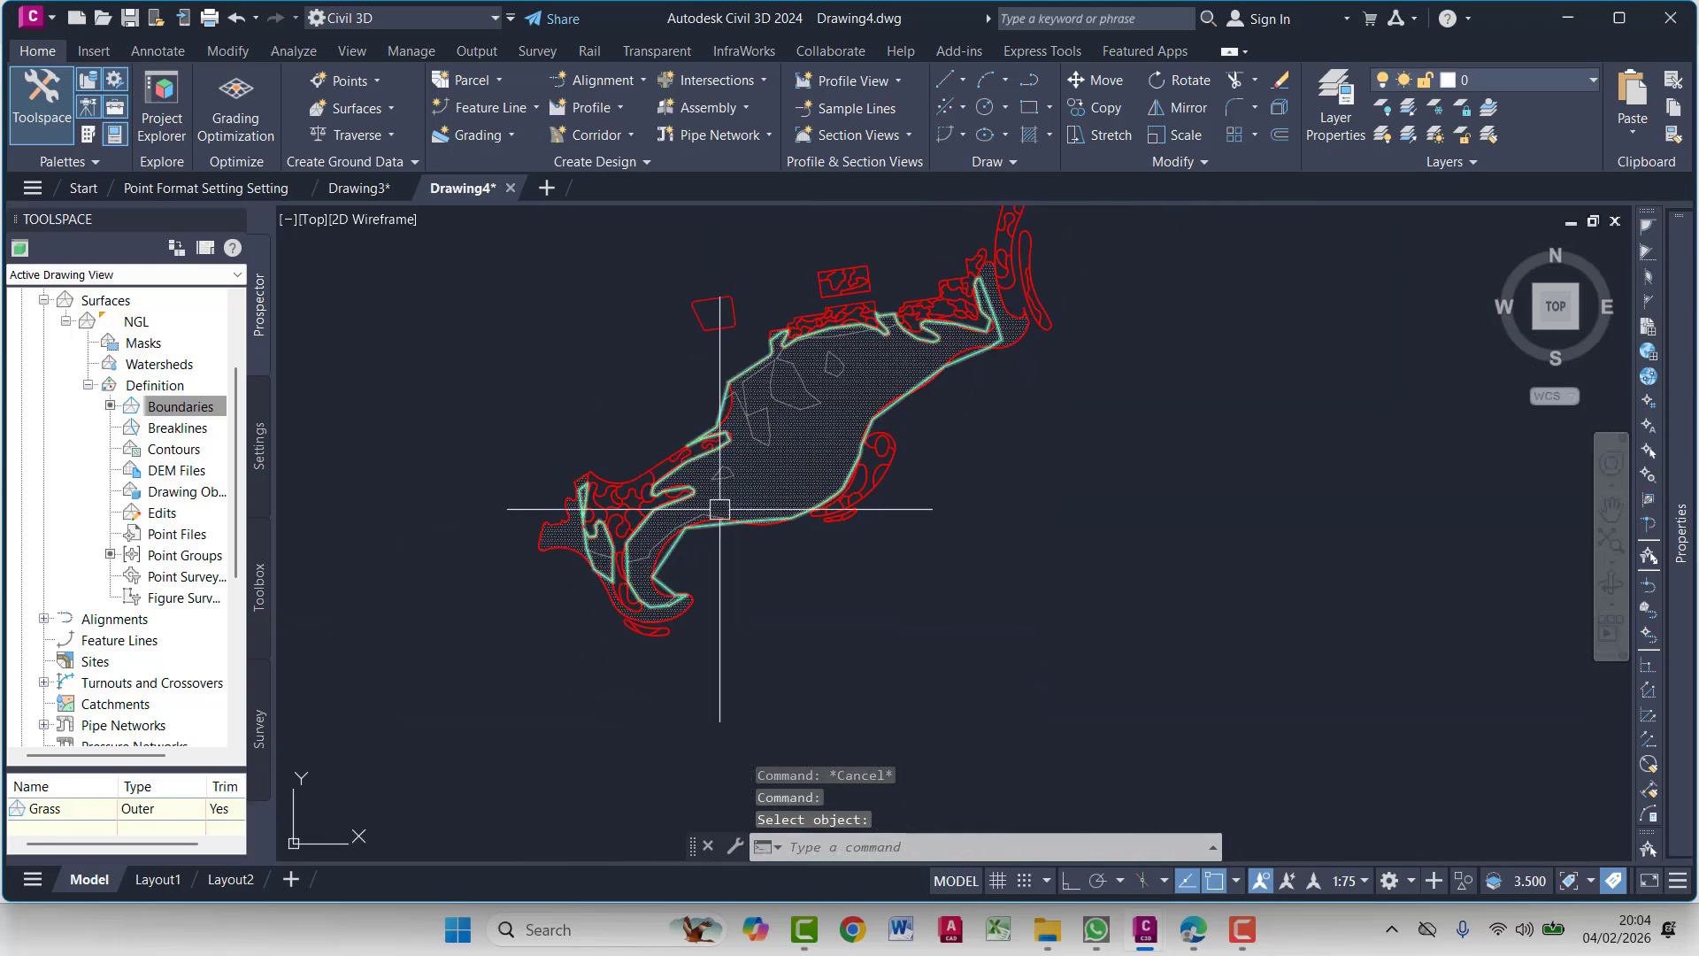
Try to delete triangle lines from the NGL surface near its southwest end
{"action": "scroll", "coordinate": [827, 493], "scroll_direction": "up", "scroll_amount": 5}
{"action": "mouse_move", "coordinate": [786, 582]}
{"action": "middle_mouse_down"}
{"action": "mouse_move", "coordinate": [811, 581]}
{"action": "mouse_move", "coordinate": [815, 599]}
{"action": "middle_mouse_up"}
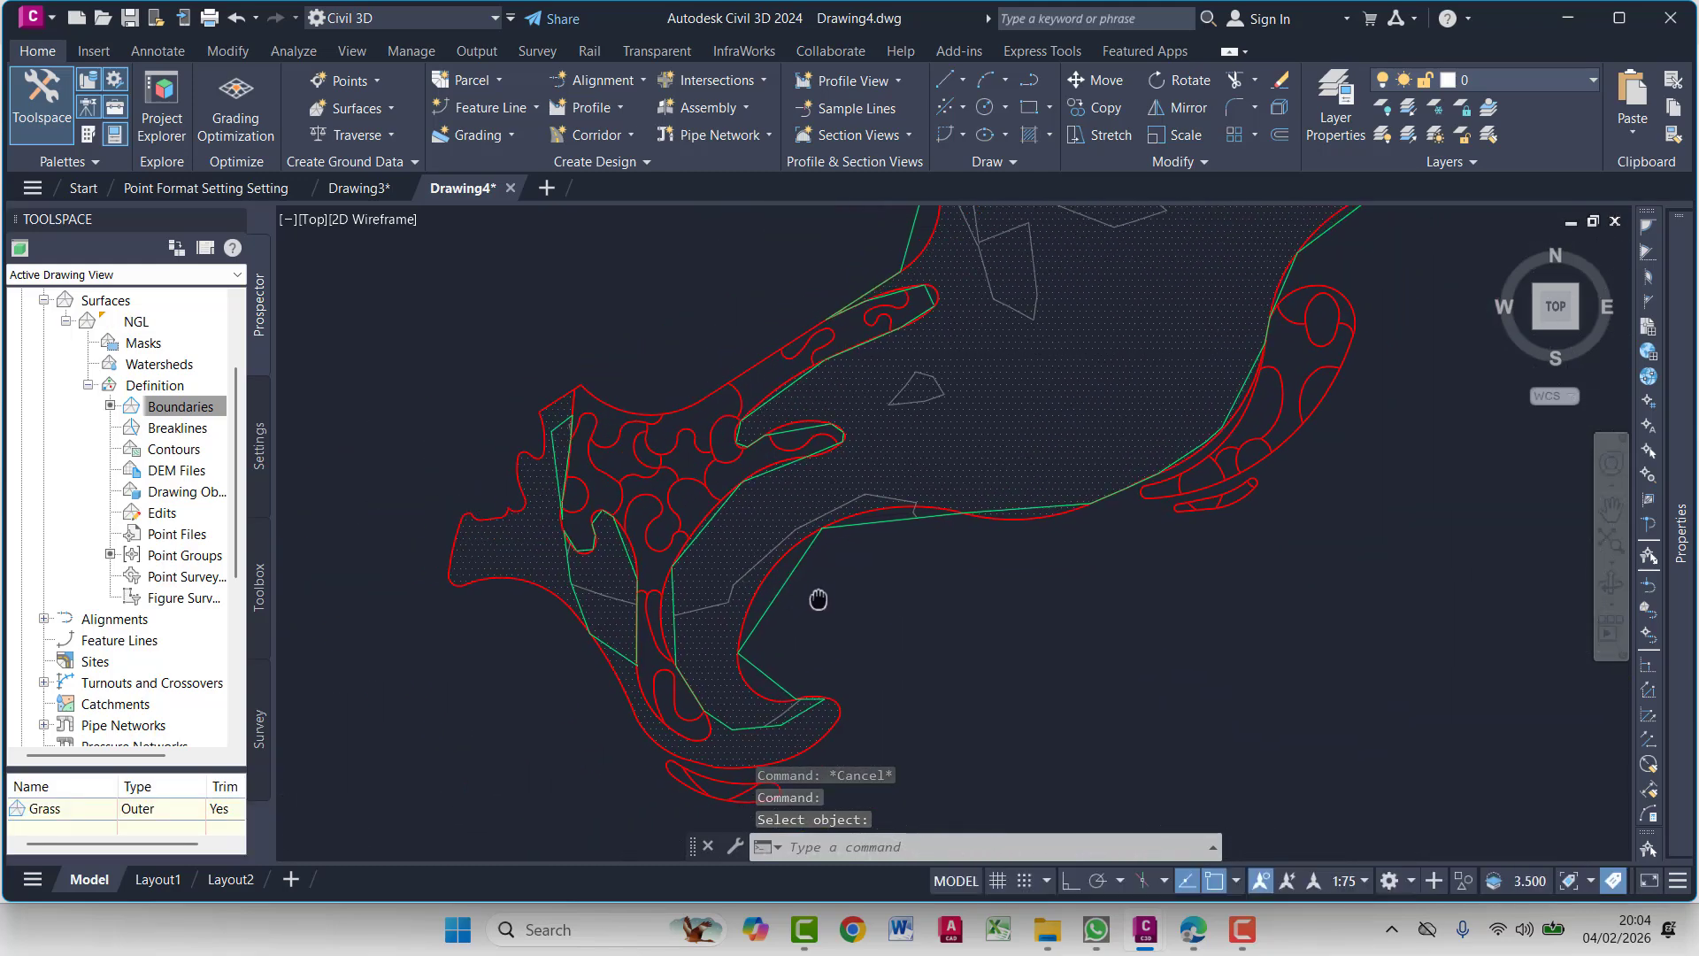
{"action": "key", "text": "Escape"}
{"action": "left_click", "coordinate": [940, 450]}
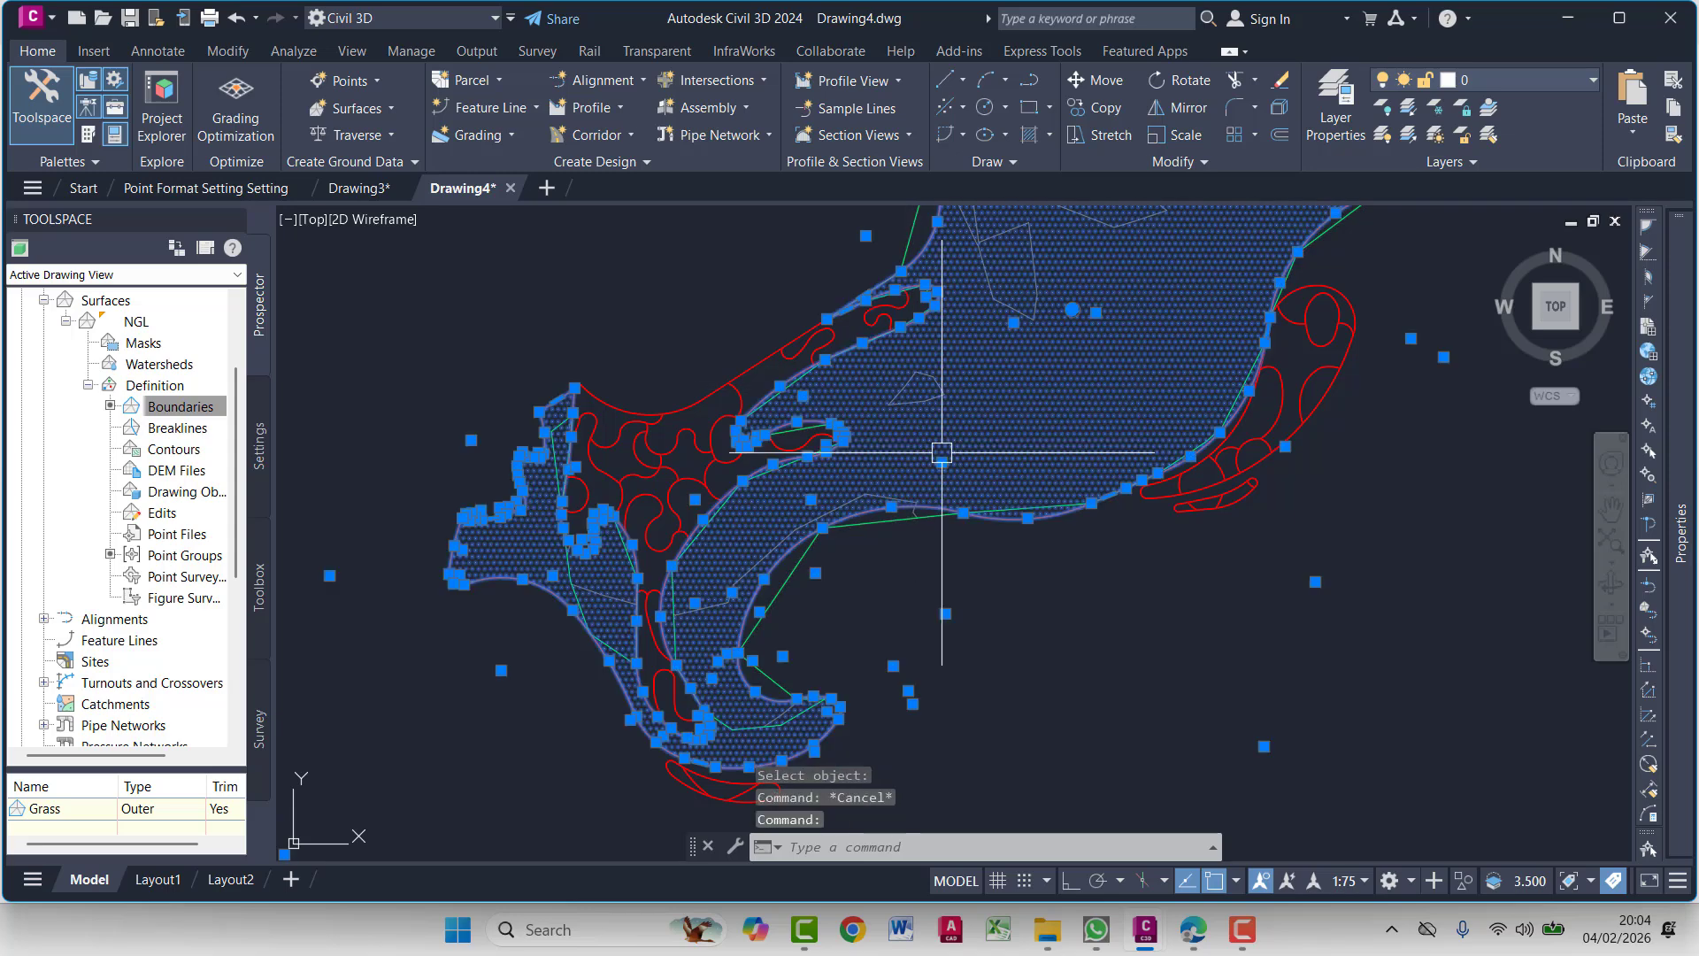
{"action": "key", "text": "Escape"}
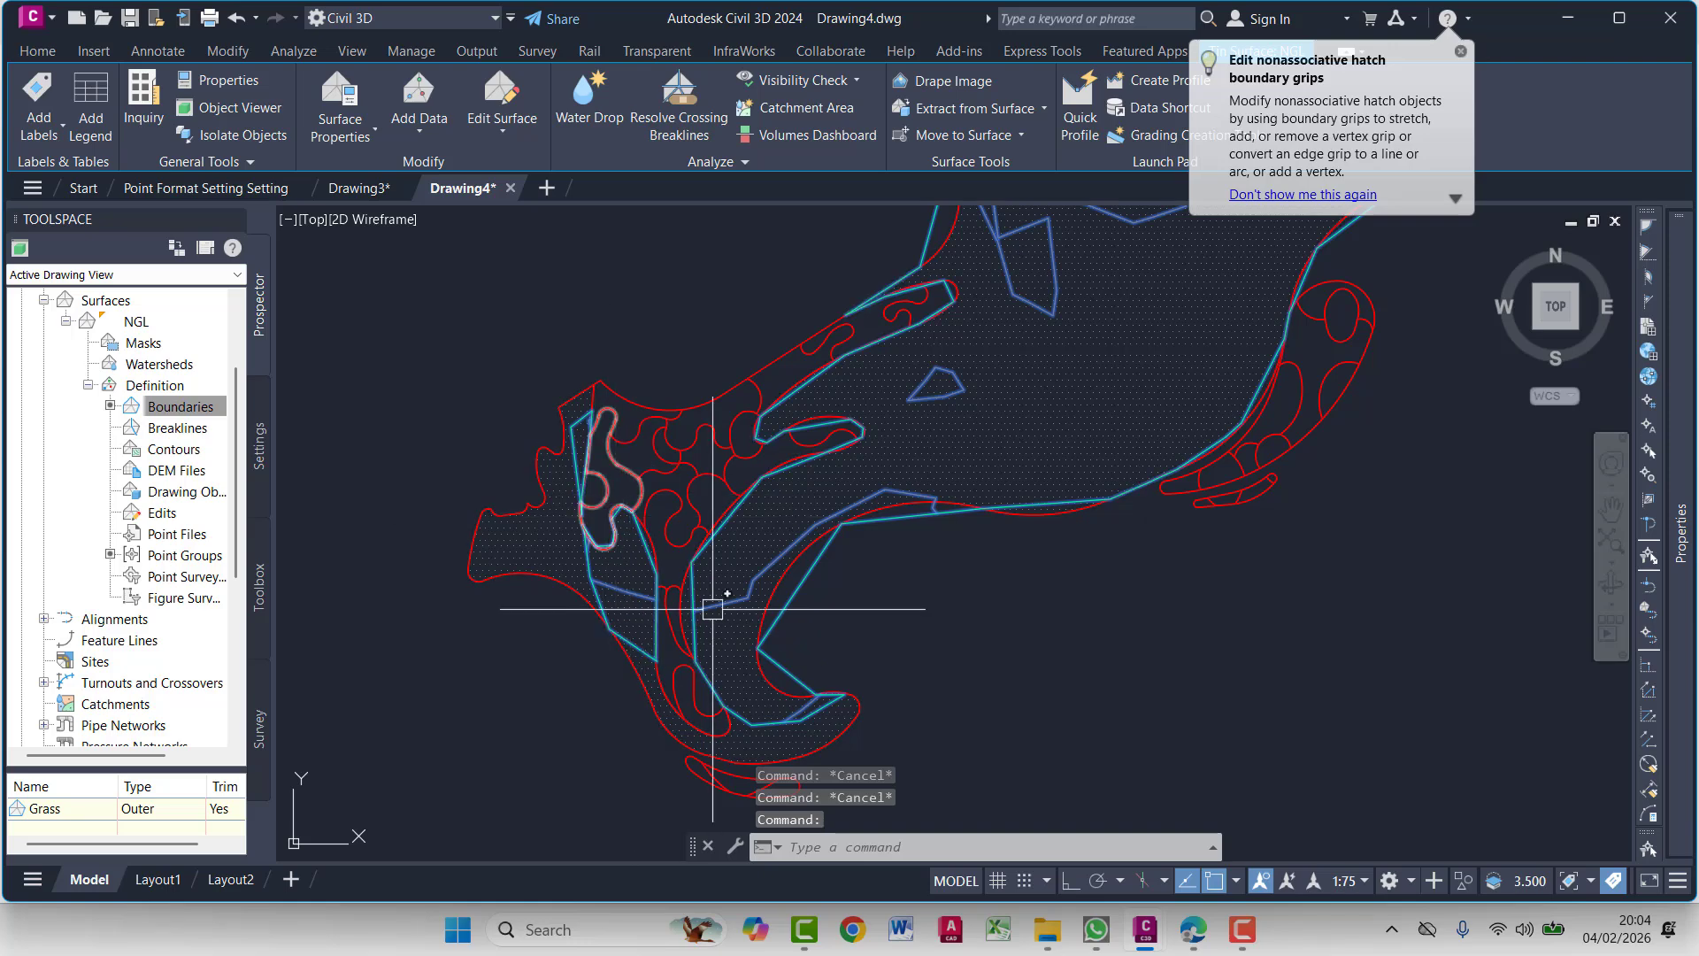
{"action": "left_click", "coordinate": [501, 129]}
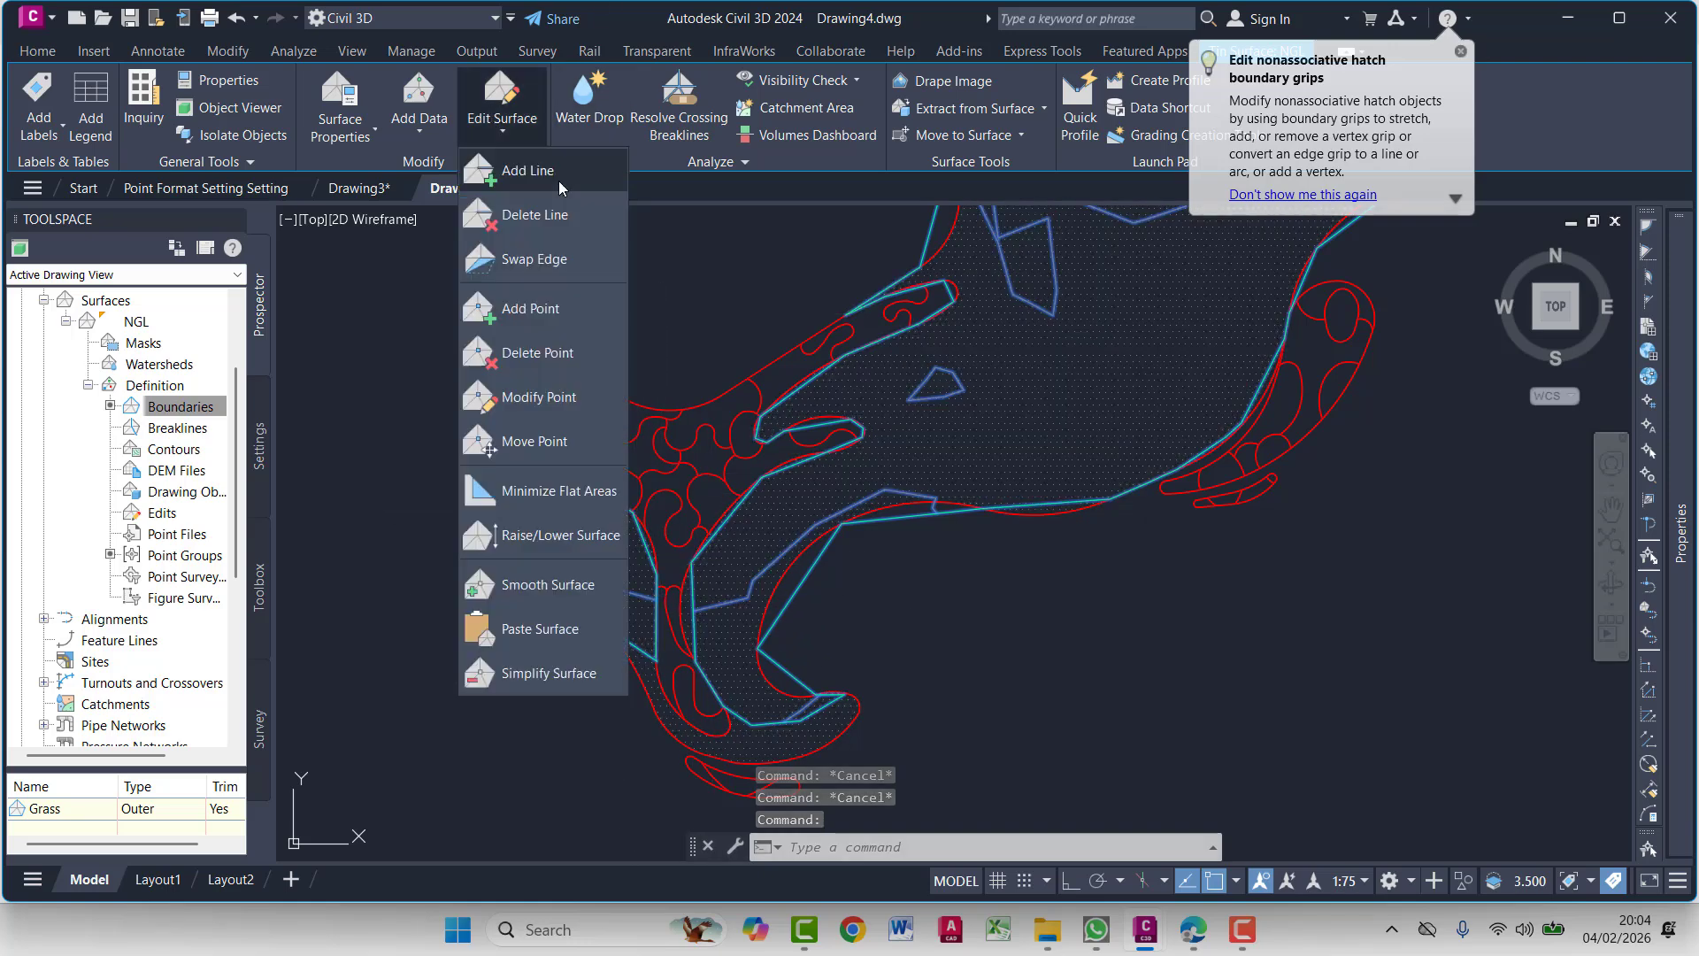
{"action": "left_click", "coordinate": [534, 220]}
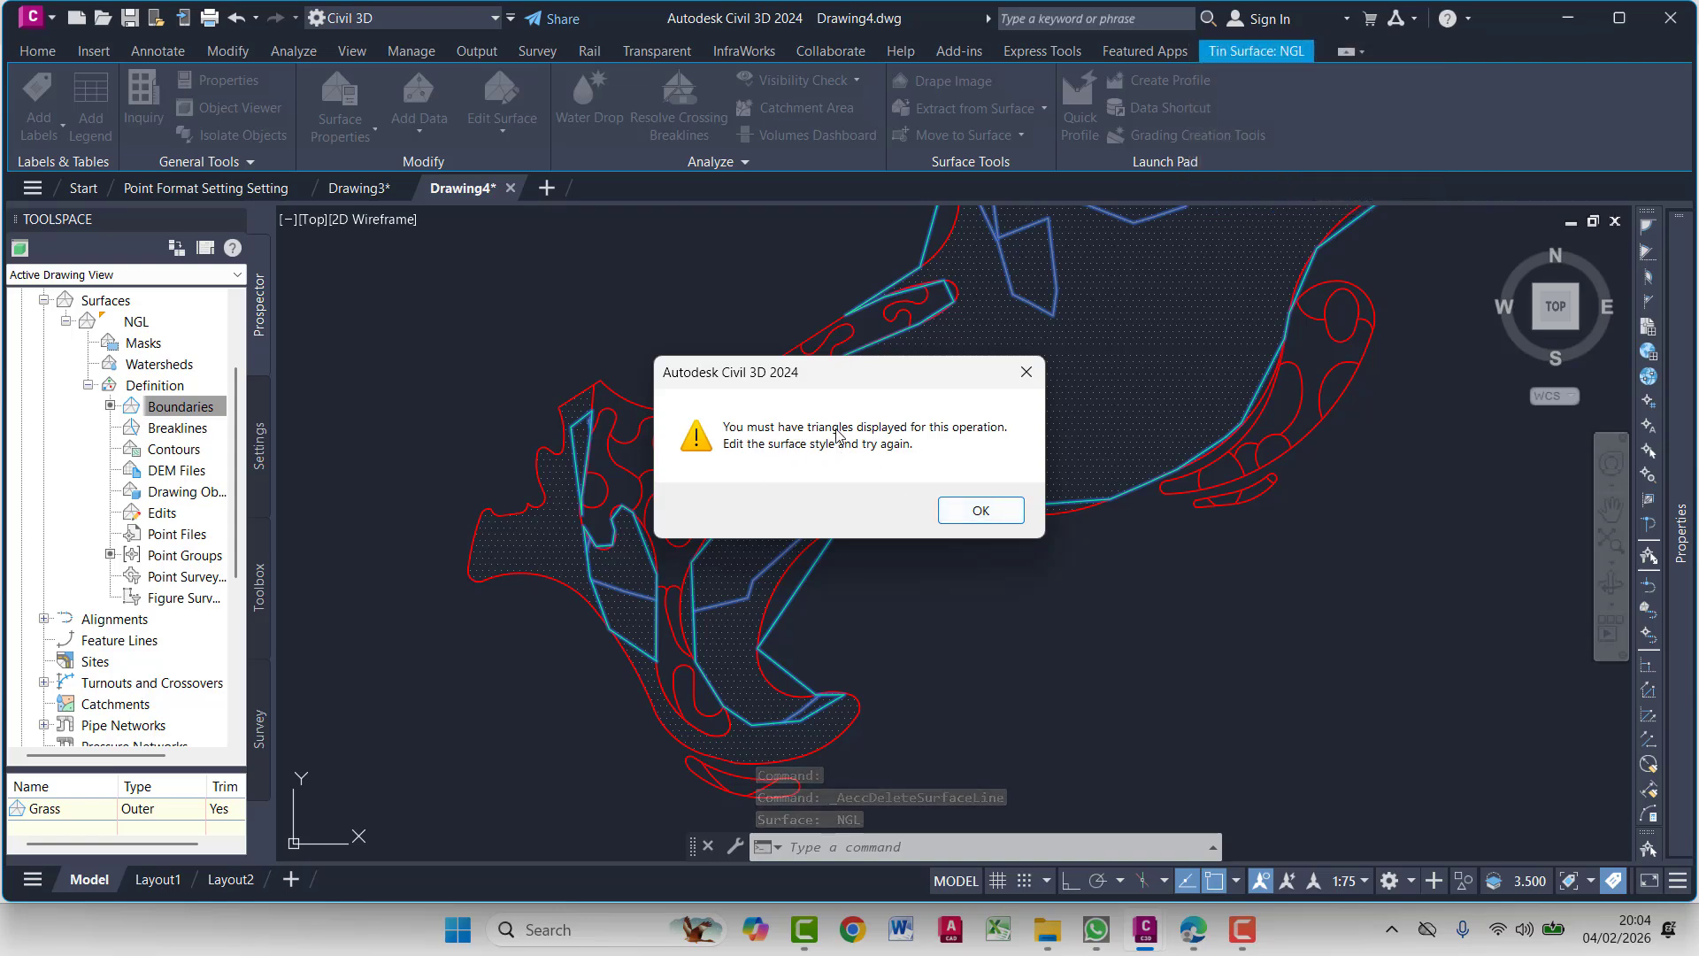
{"action": "left_click", "coordinate": [964, 512]}
{"action": "key", "text": "Escape"}
{"action": "key", "text": "Escape"}
{"action": "key", "text": "Escape"}
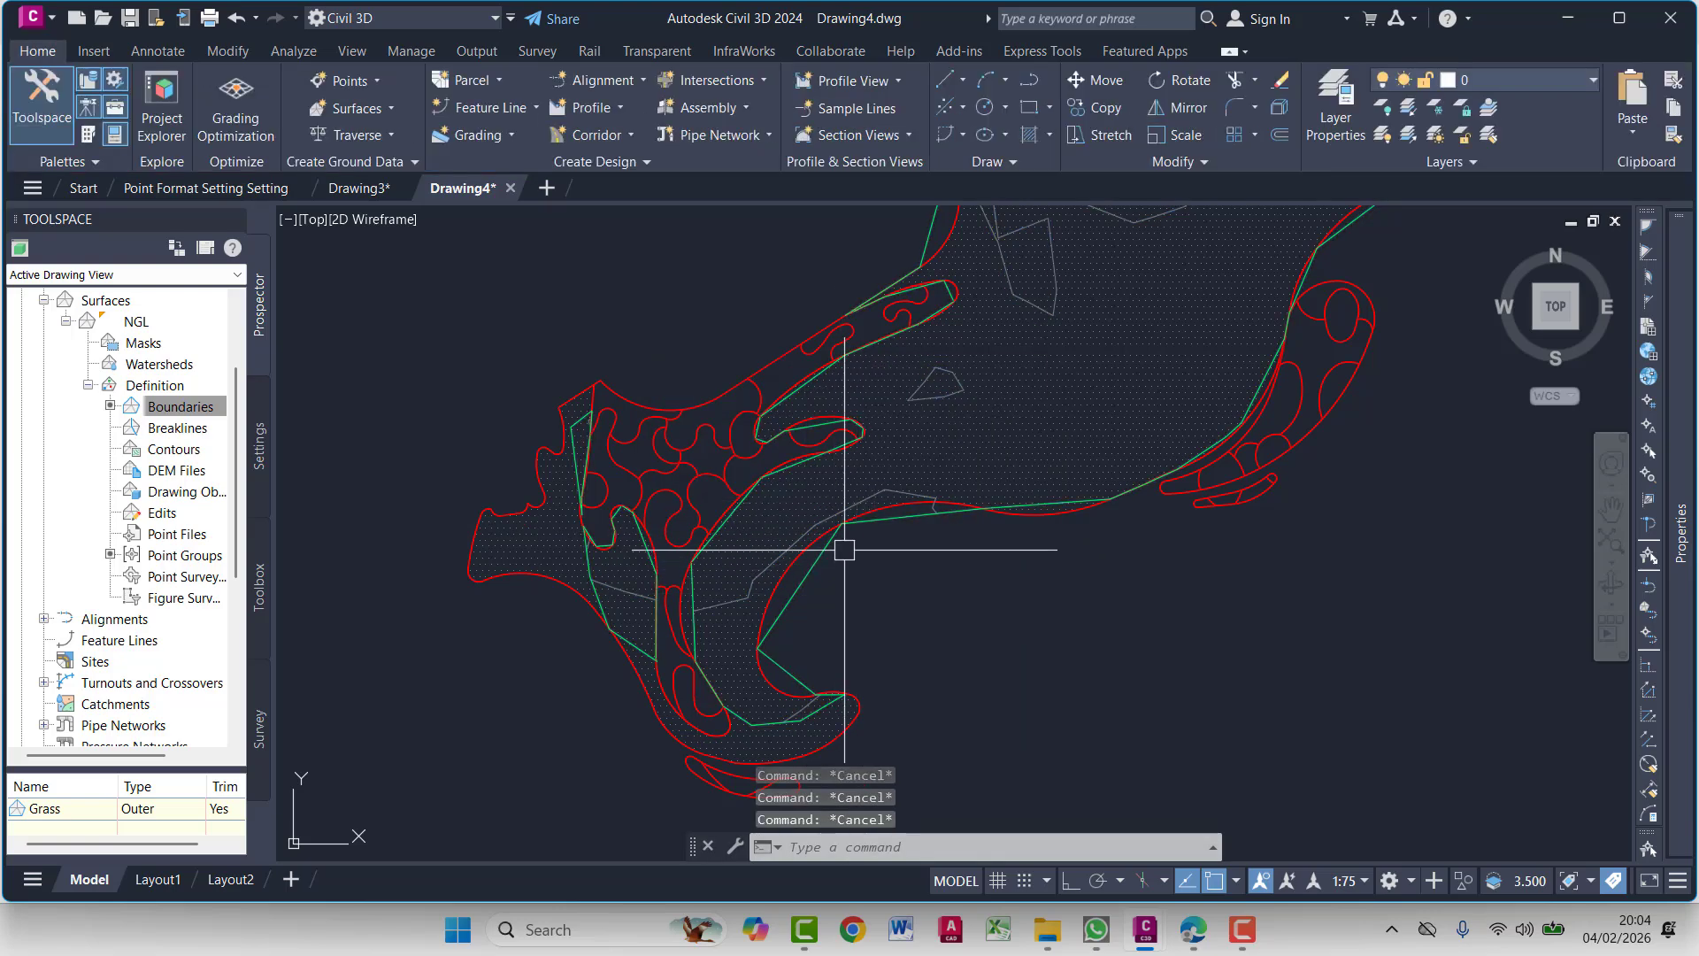
Make the Triangles component visible in plan view in the NGL surface's style, Contours 2m and 10m (Background)
{"action": "left_click", "coordinate": [826, 558]}
{"action": "right_click", "coordinate": [875, 561]}
{"action": "left_click", "coordinate": [906, 598]}
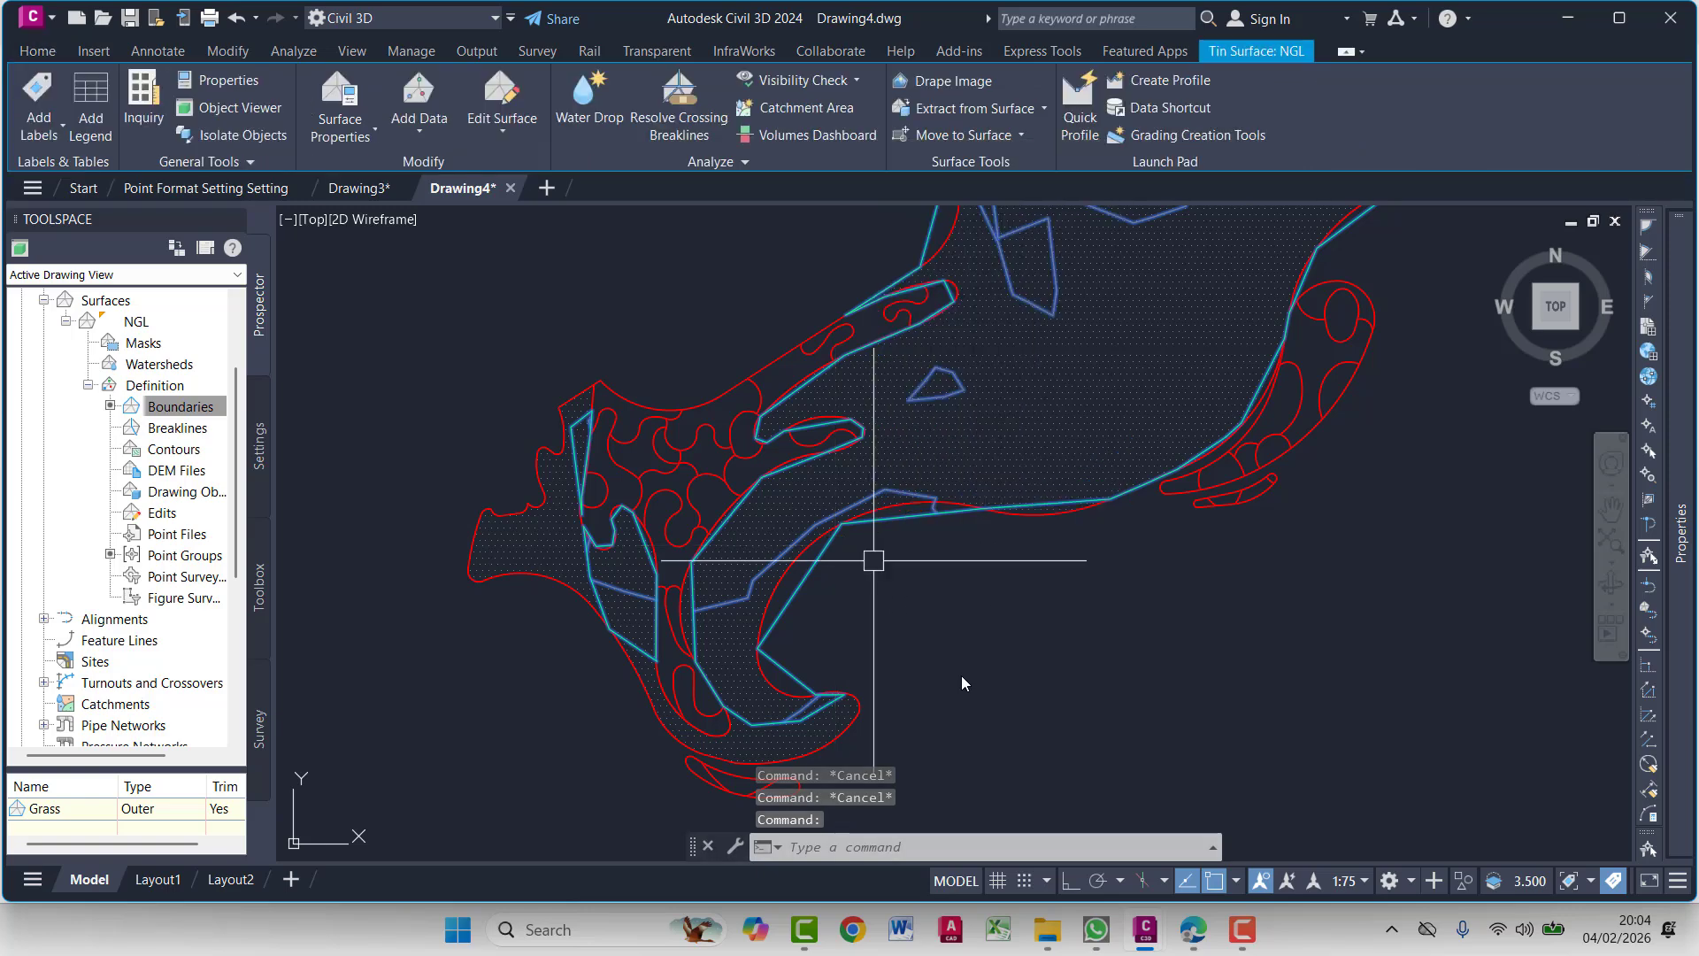
{"action": "left_click", "coordinate": [946, 632]}
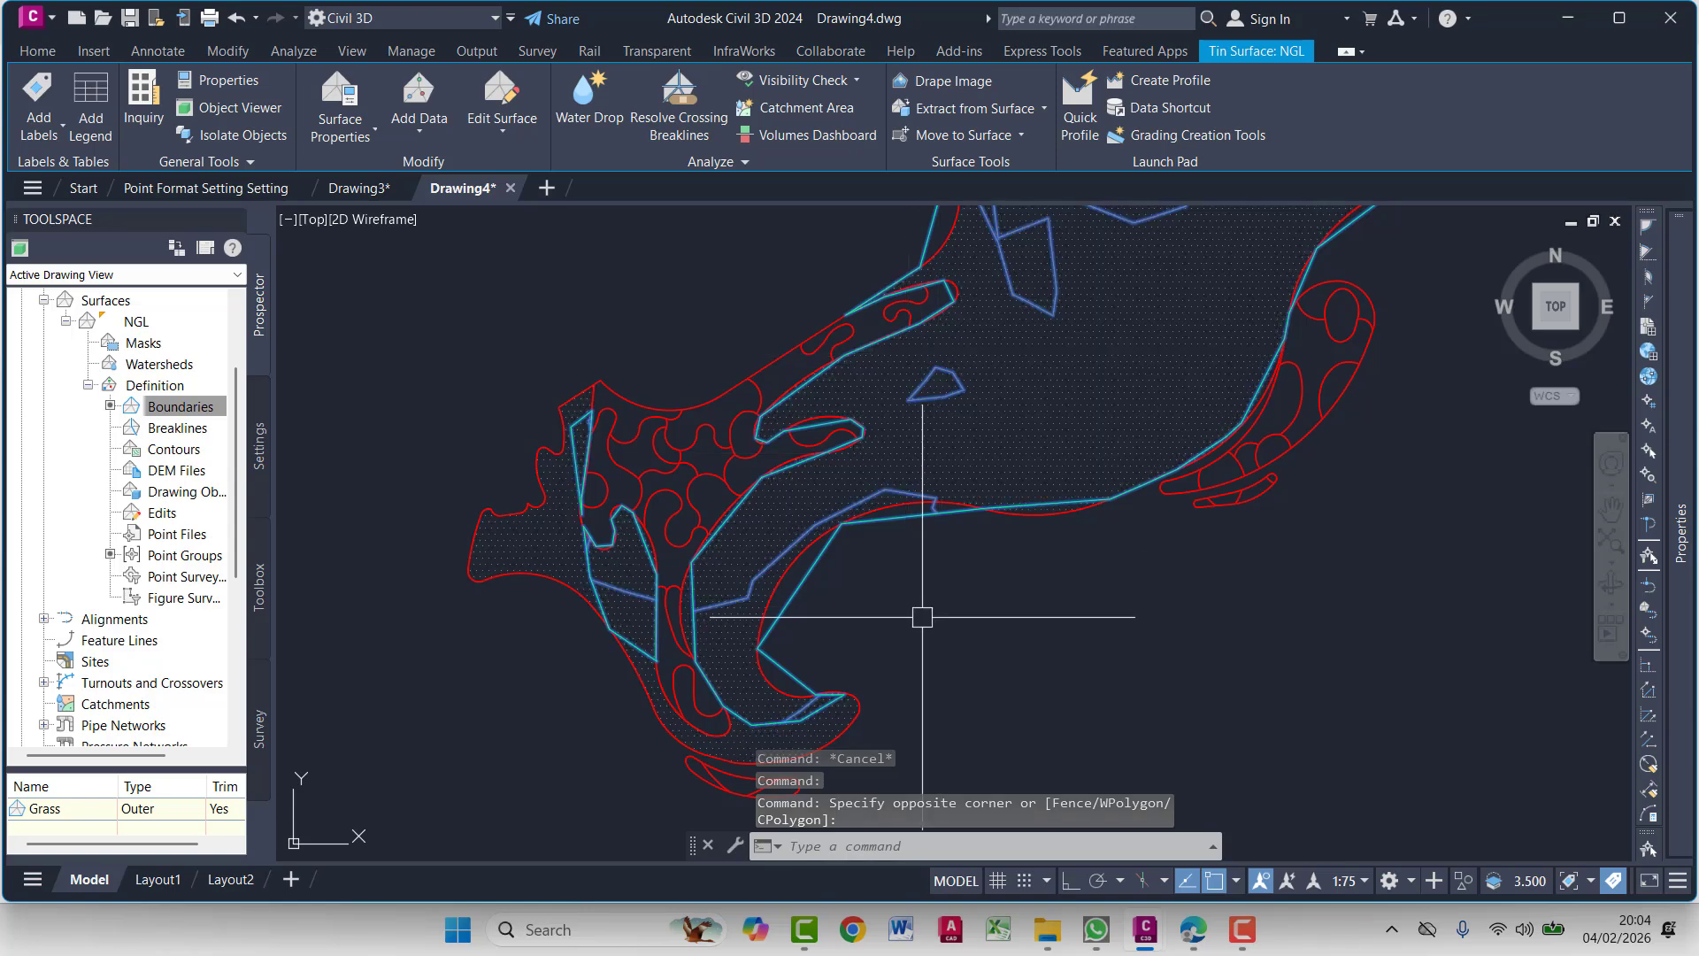
{"action": "right_click", "coordinate": [922, 617]}
{"action": "left_click", "coordinate": [982, 592]}
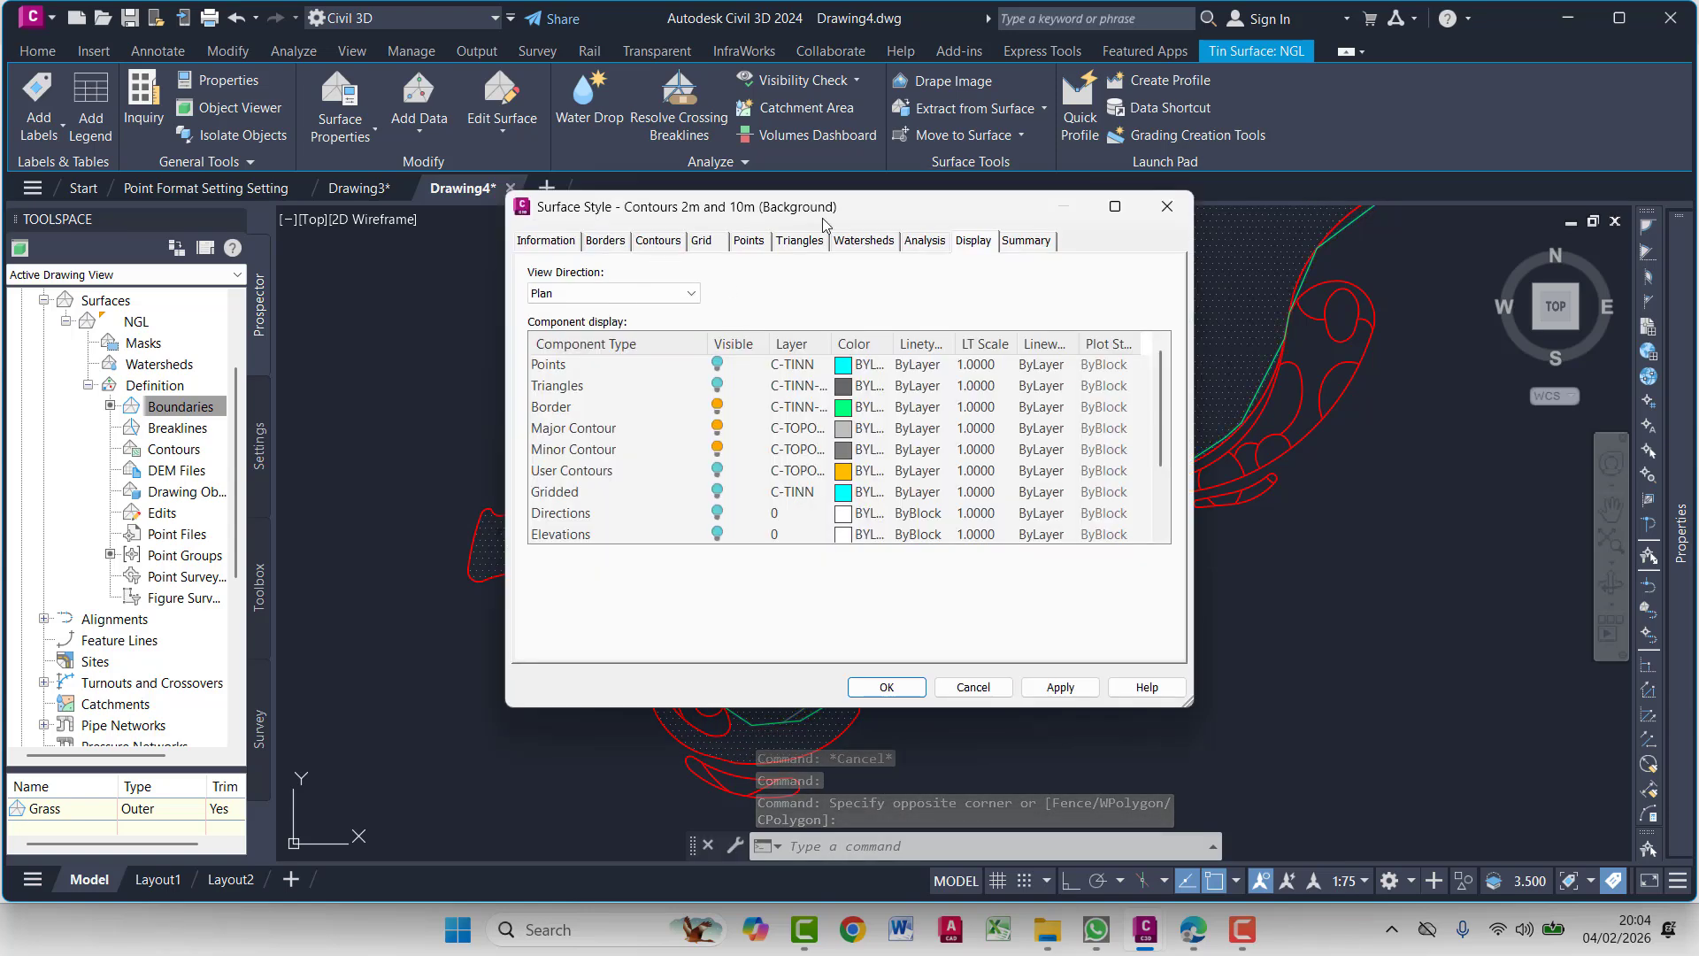
{"action": "left_click", "coordinate": [723, 386]}
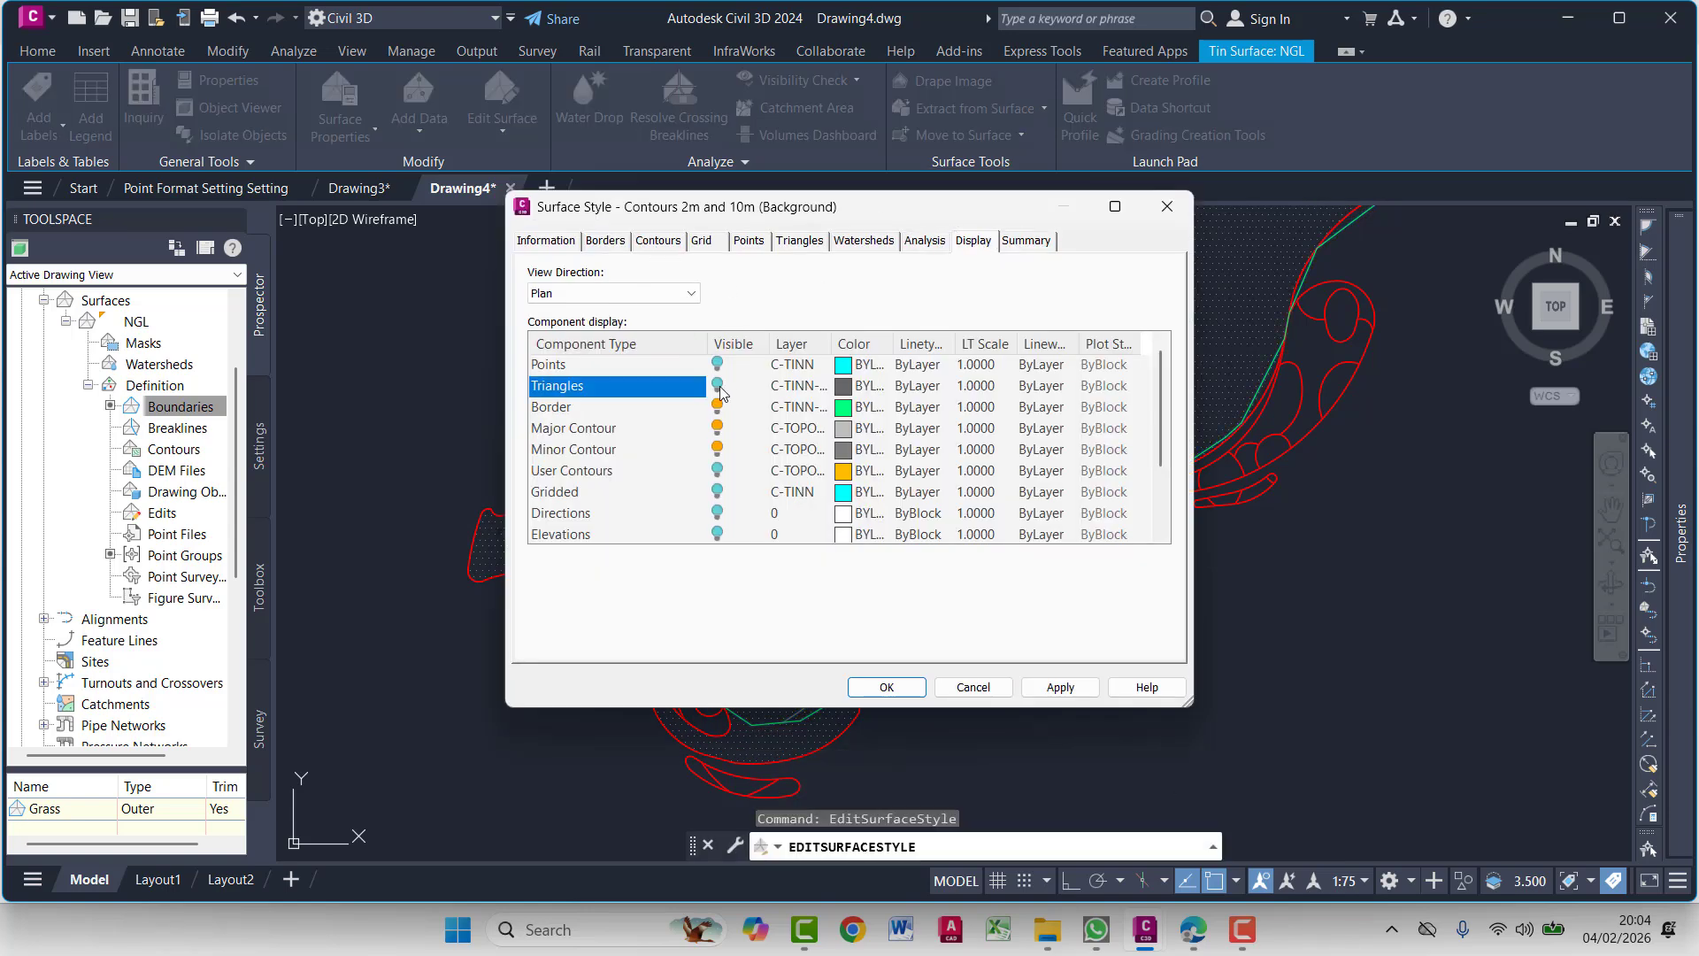
{"action": "left_click", "coordinate": [1080, 692]}
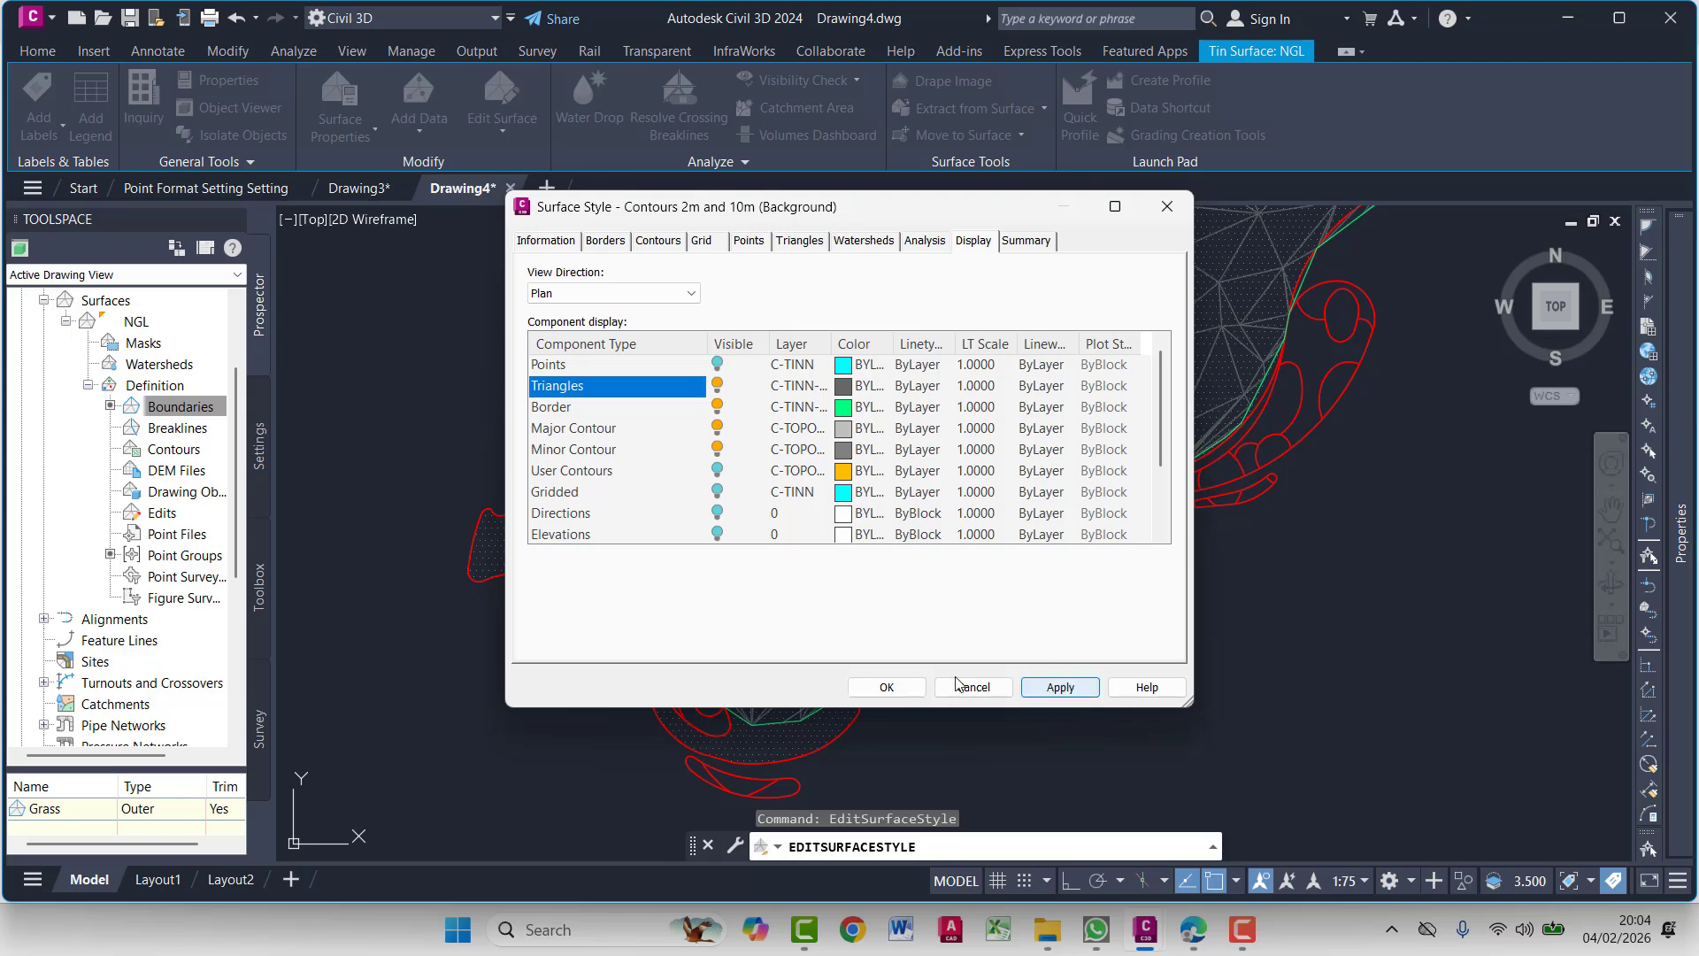
{"action": "left_click", "coordinate": [884, 687]}
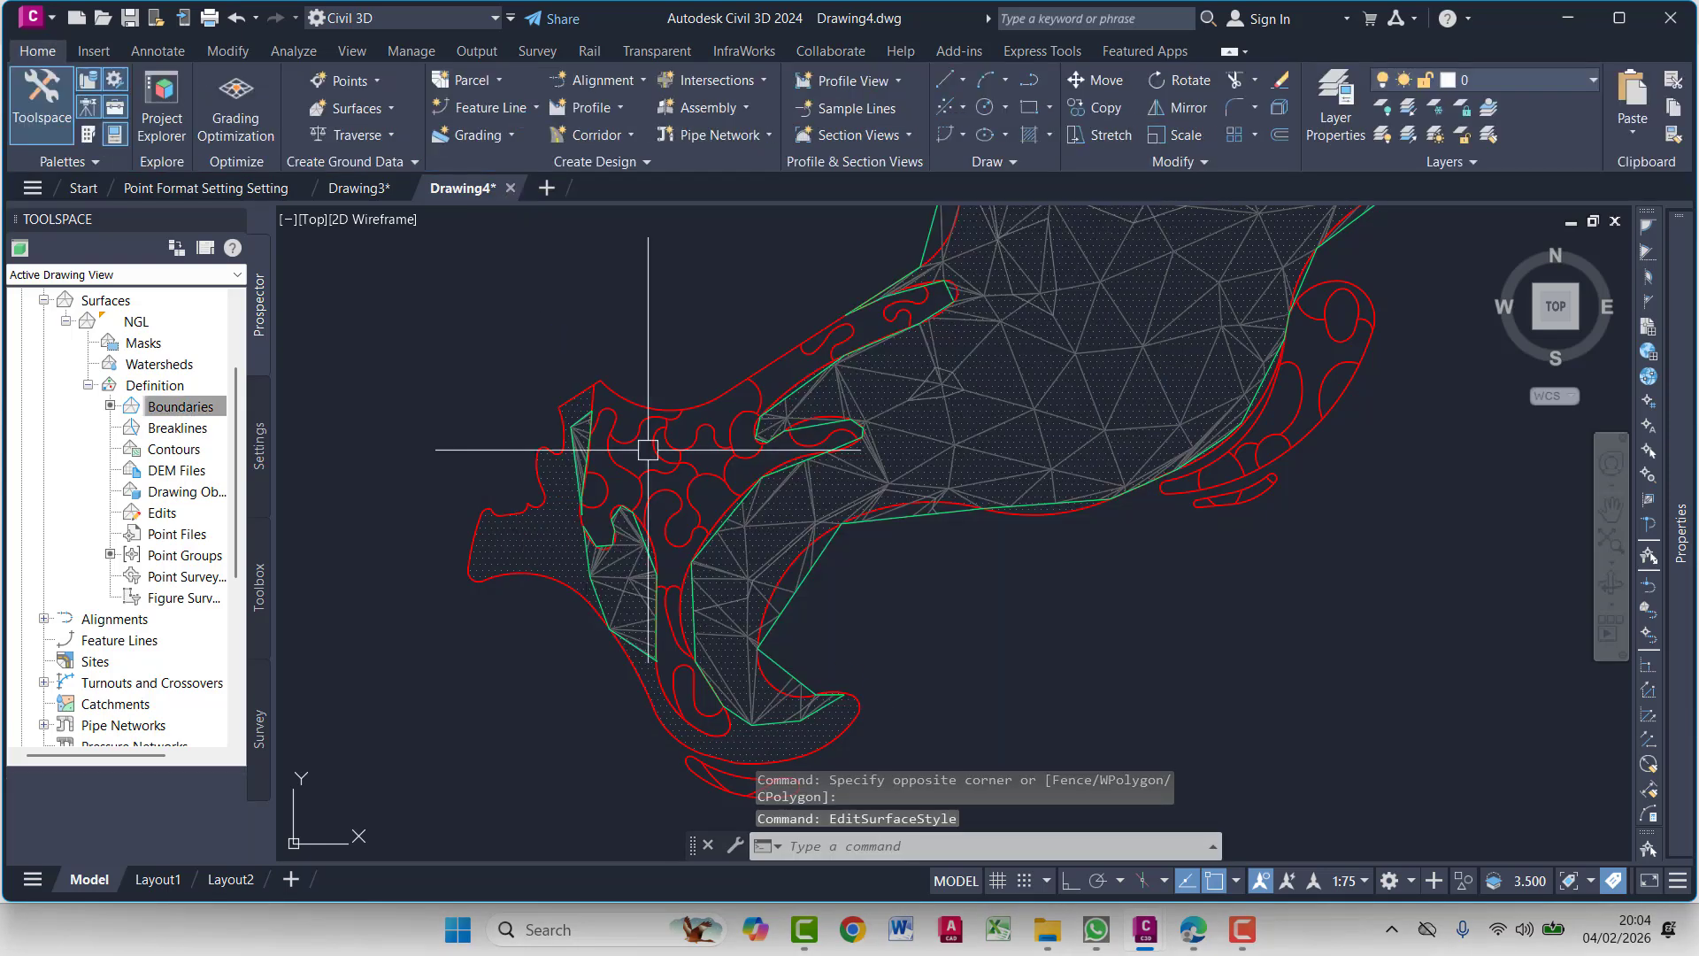
Delete the NGL surface's triangle lines in the detached patches at its southwest end
{"action": "left_click", "coordinate": [638, 554]}
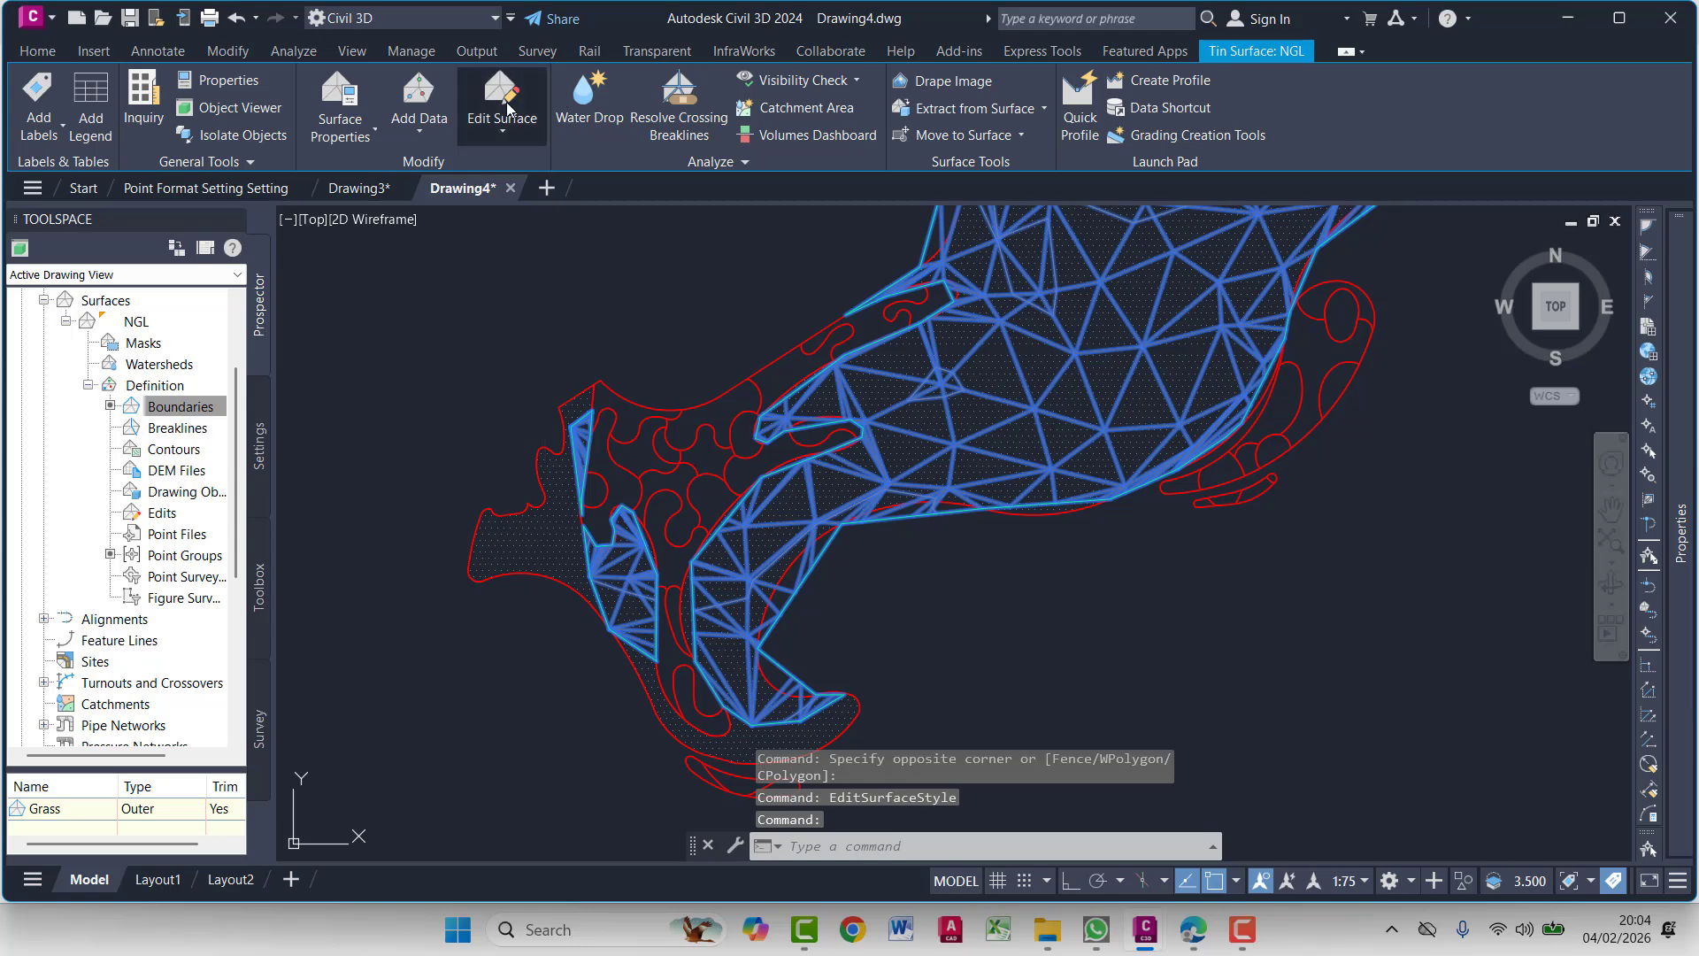
{"action": "left_click", "coordinate": [506, 103]}
{"action": "left_click", "coordinate": [546, 219]}
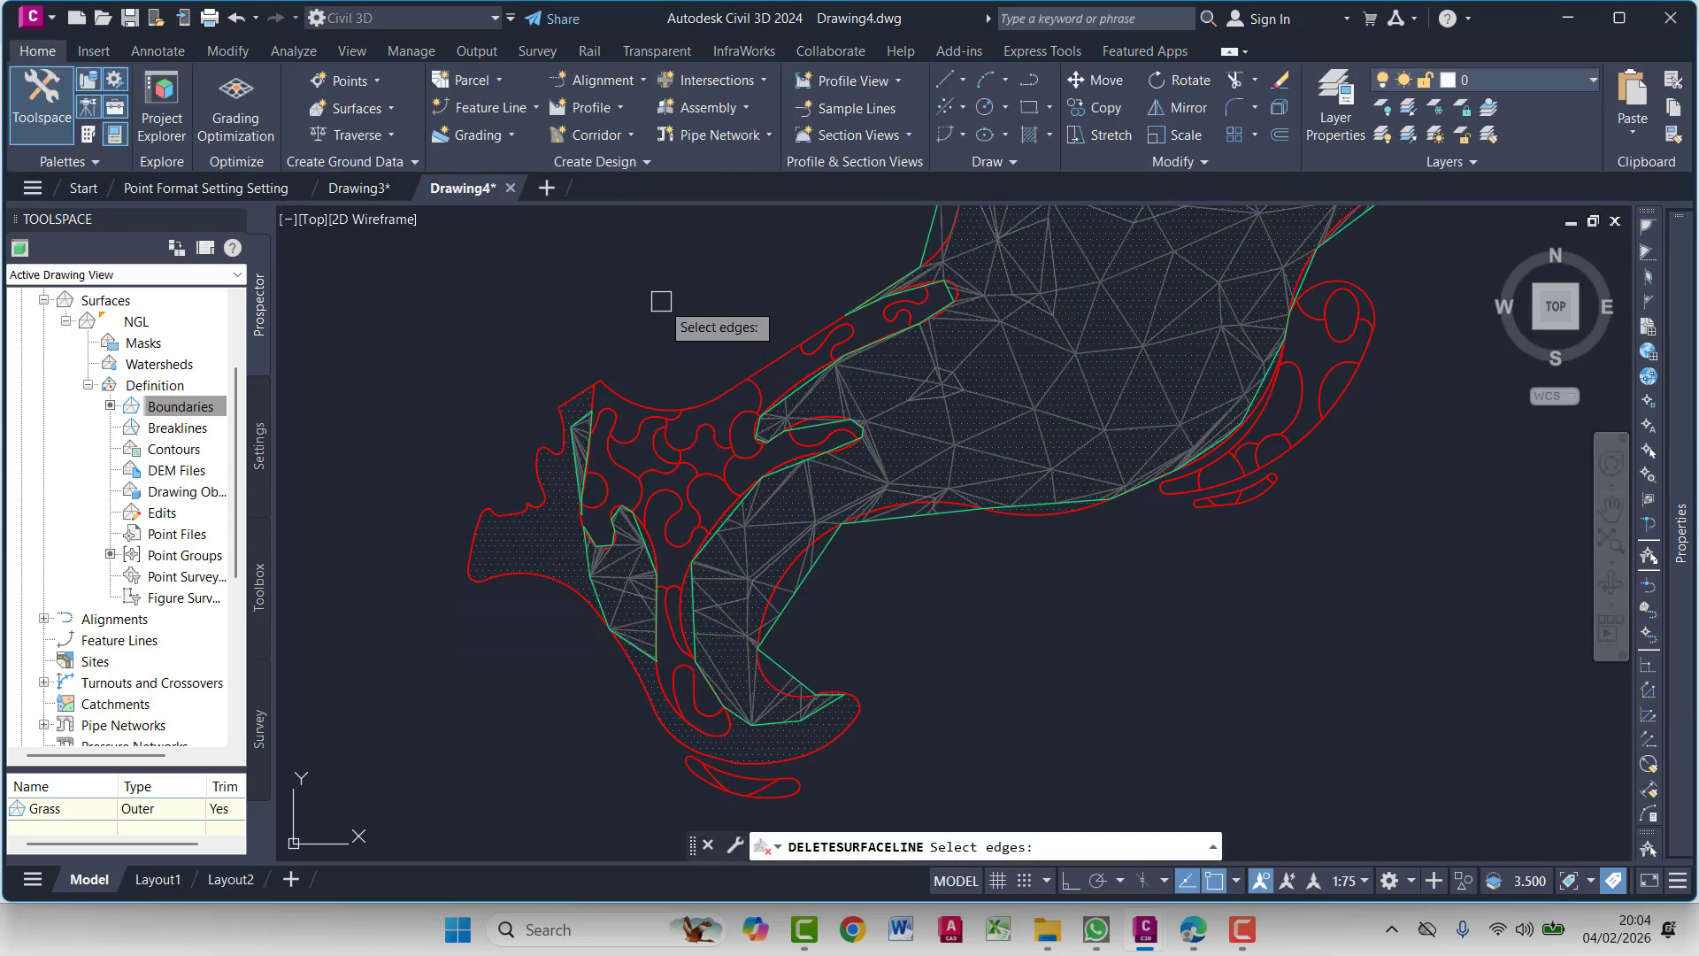
{"action": "left_click", "coordinate": [661, 330]}
{"action": "left_click", "coordinate": [465, 688]}
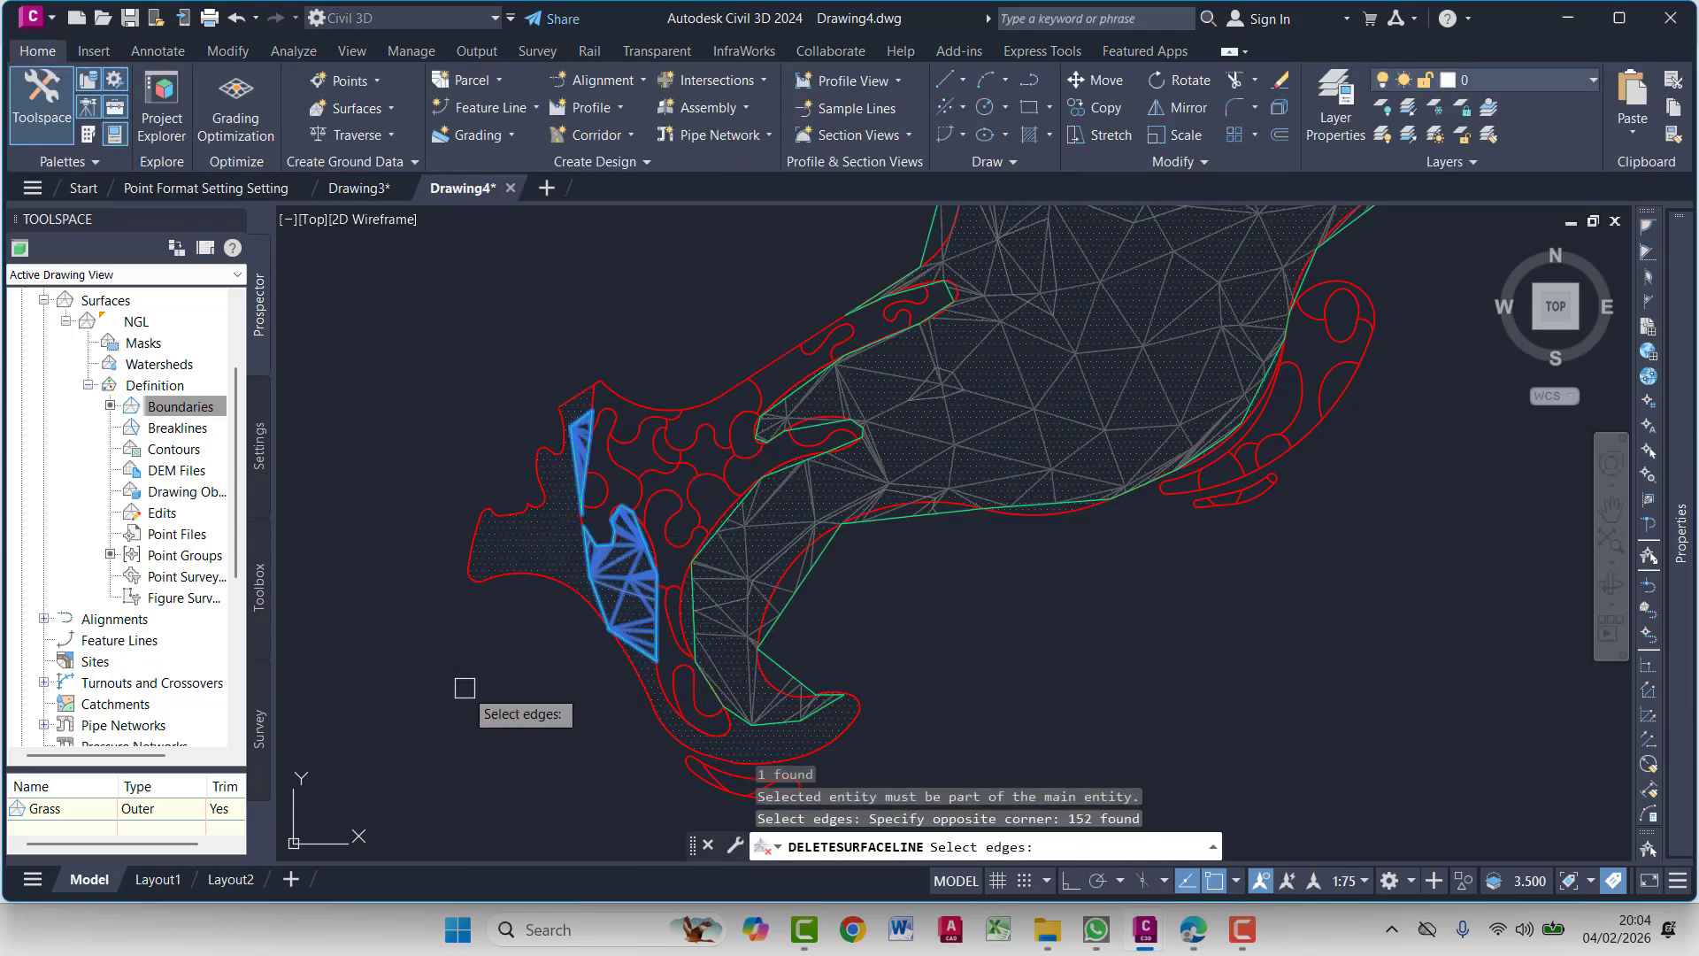
{"action": "key", "text": "Return"}
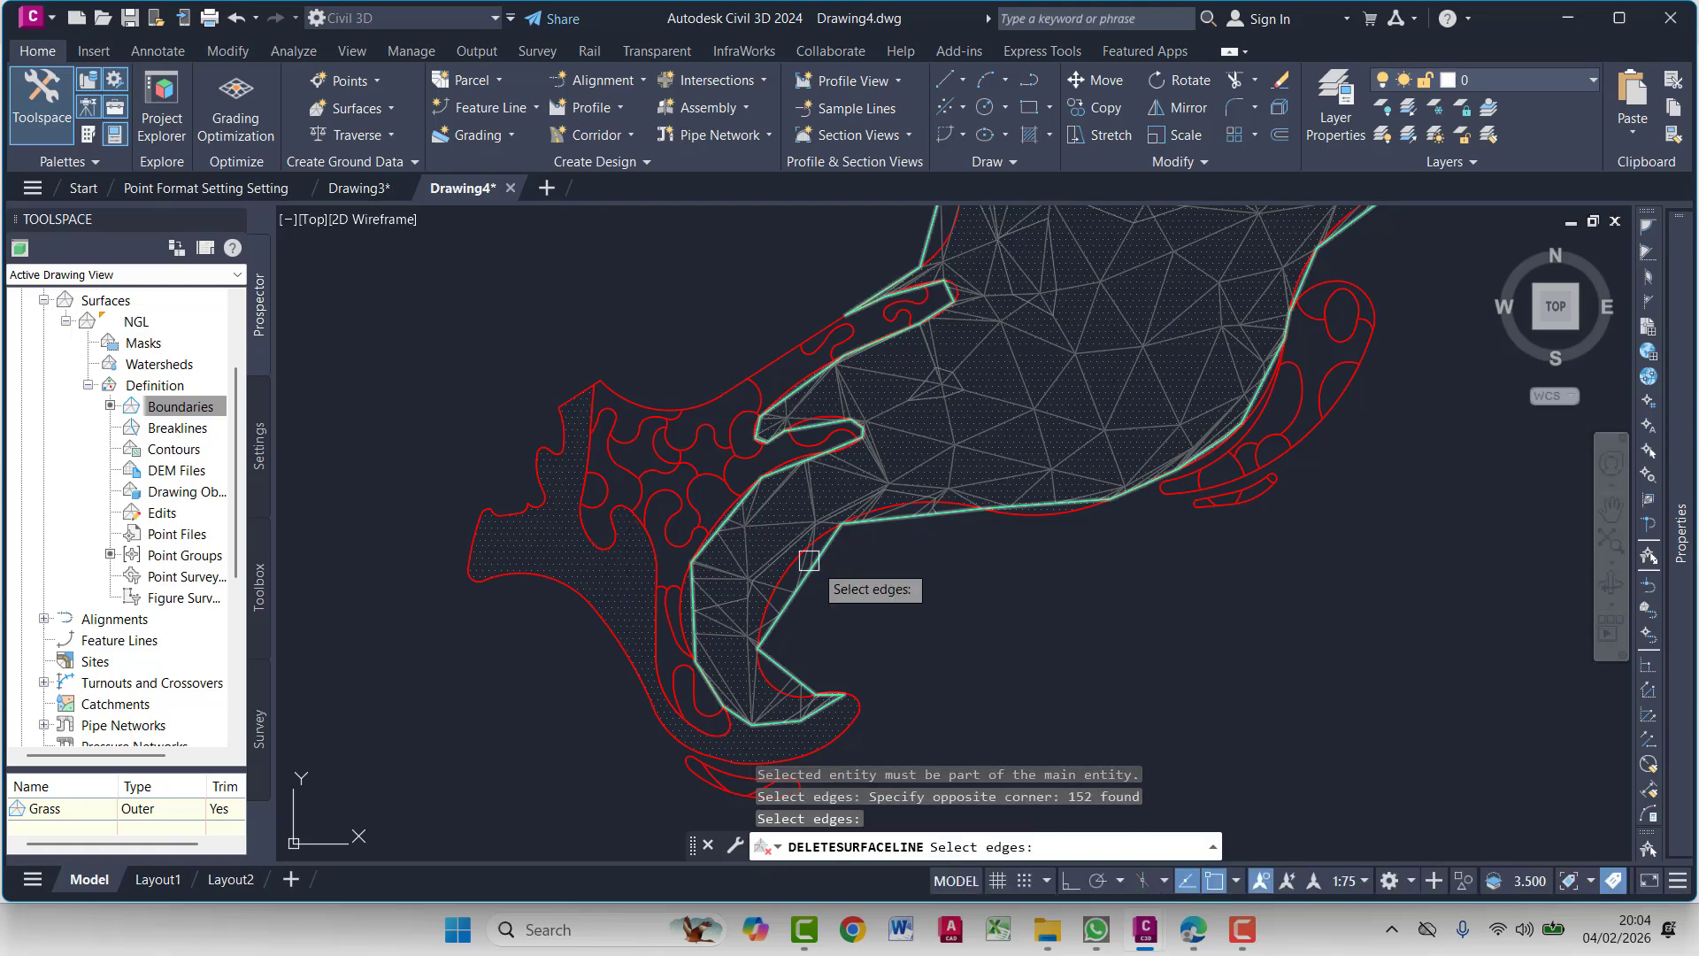
{"action": "key", "text": "Escape"}
{"action": "middle_click_drag", "start_coordinate": [1087, 489], "coordinate": [830, 614]}
{"action": "scroll", "coordinate": [862, 597], "scroll_direction": "down", "scroll_amount": 2}
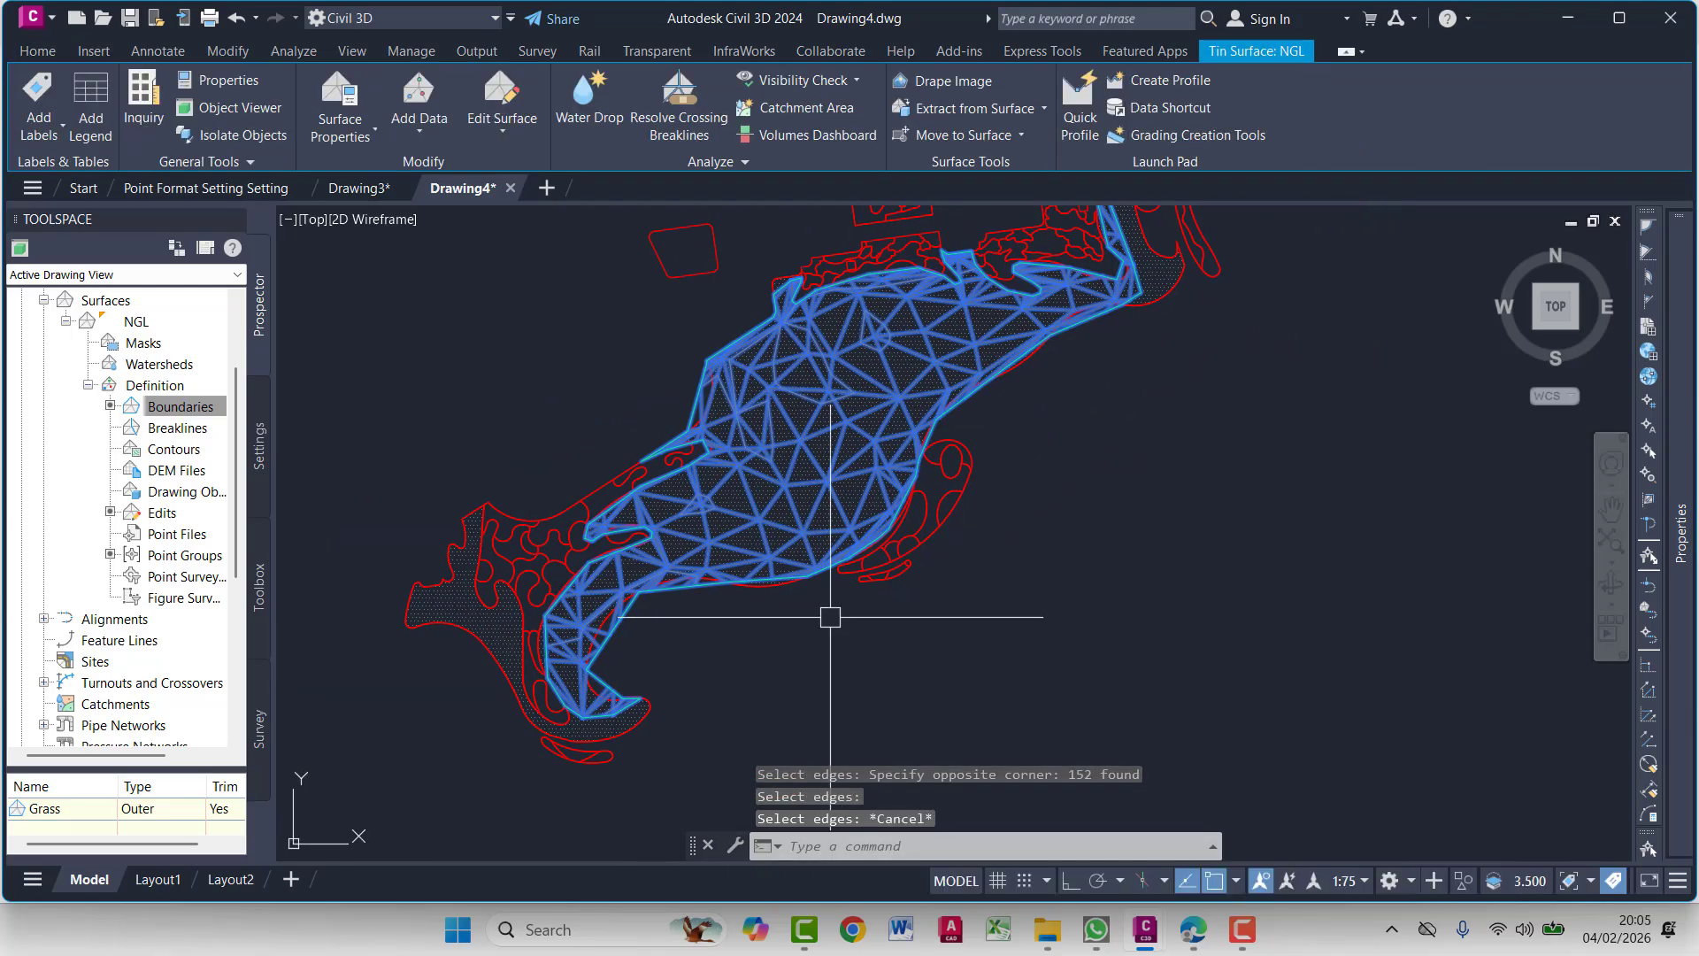
{"action": "key", "text": "Escape"}
{"action": "key", "text": "Escape"}
{"action": "mouse_move", "coordinate": [677, 497]}
{"action": "middle_mouse_down"}
{"action": "mouse_move", "coordinate": [693, 565]}
{"action": "mouse_move", "coordinate": [758, 557]}
{"action": "middle_mouse_up"}
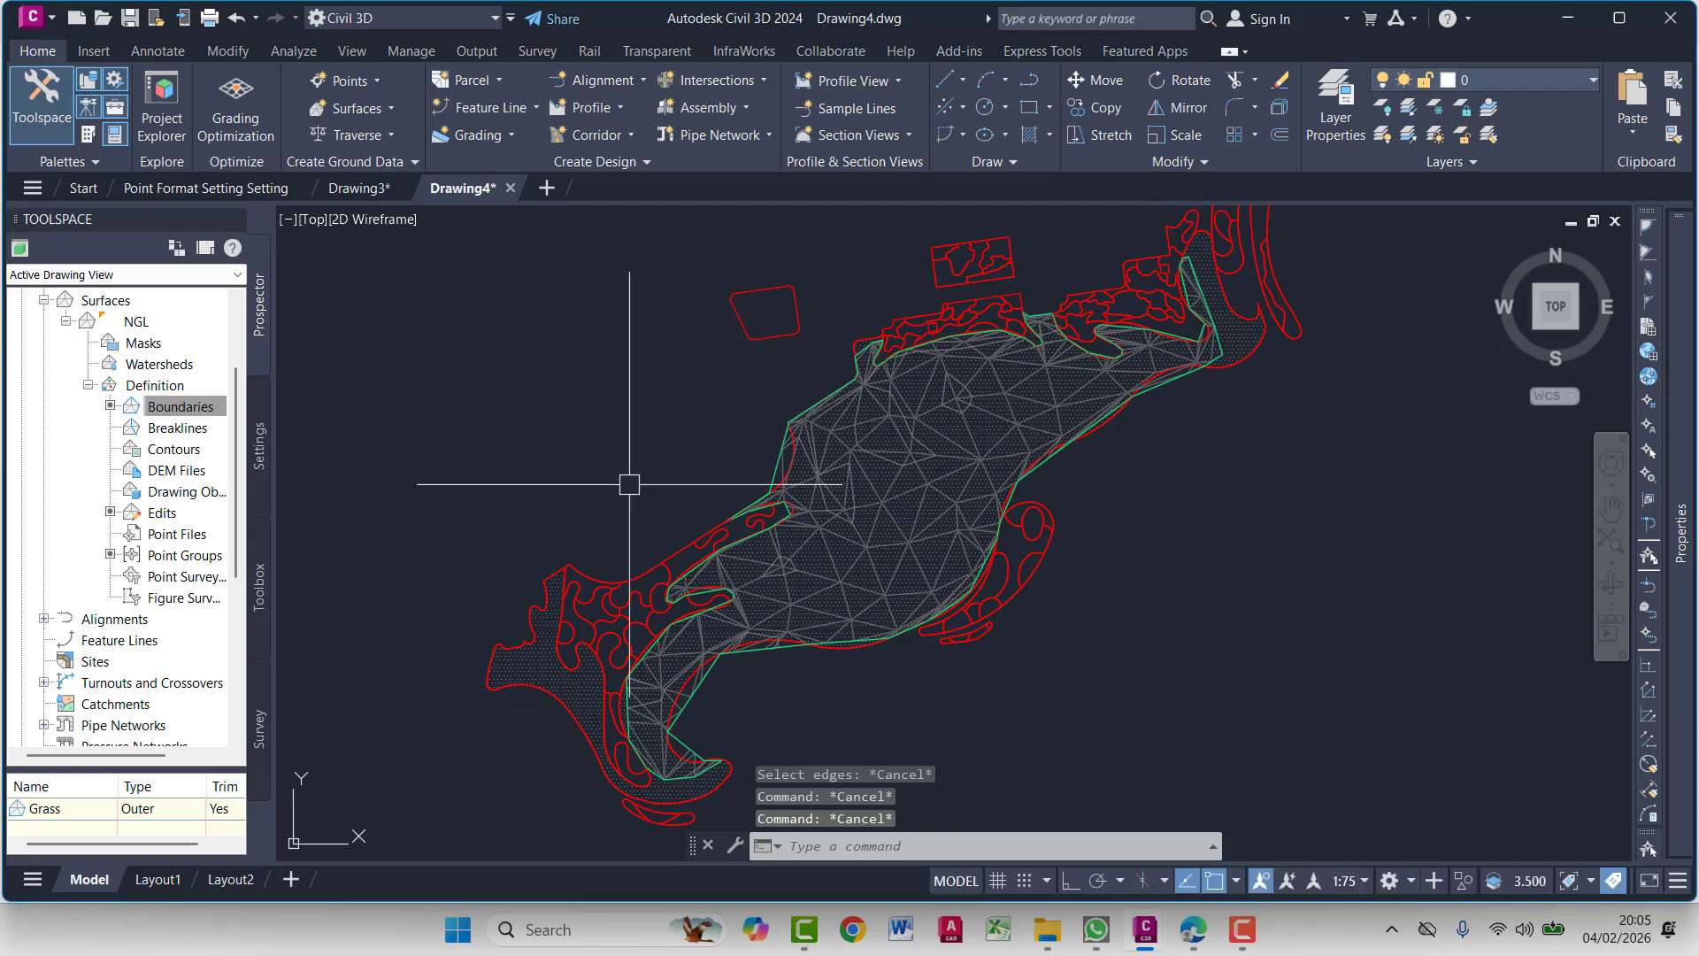
Create a TIN surface named PGL with the default Contours 2m and 10m (Background) style
{"action": "left_click", "coordinate": [88, 385]}
{"action": "left_click", "coordinate": [66, 322]}
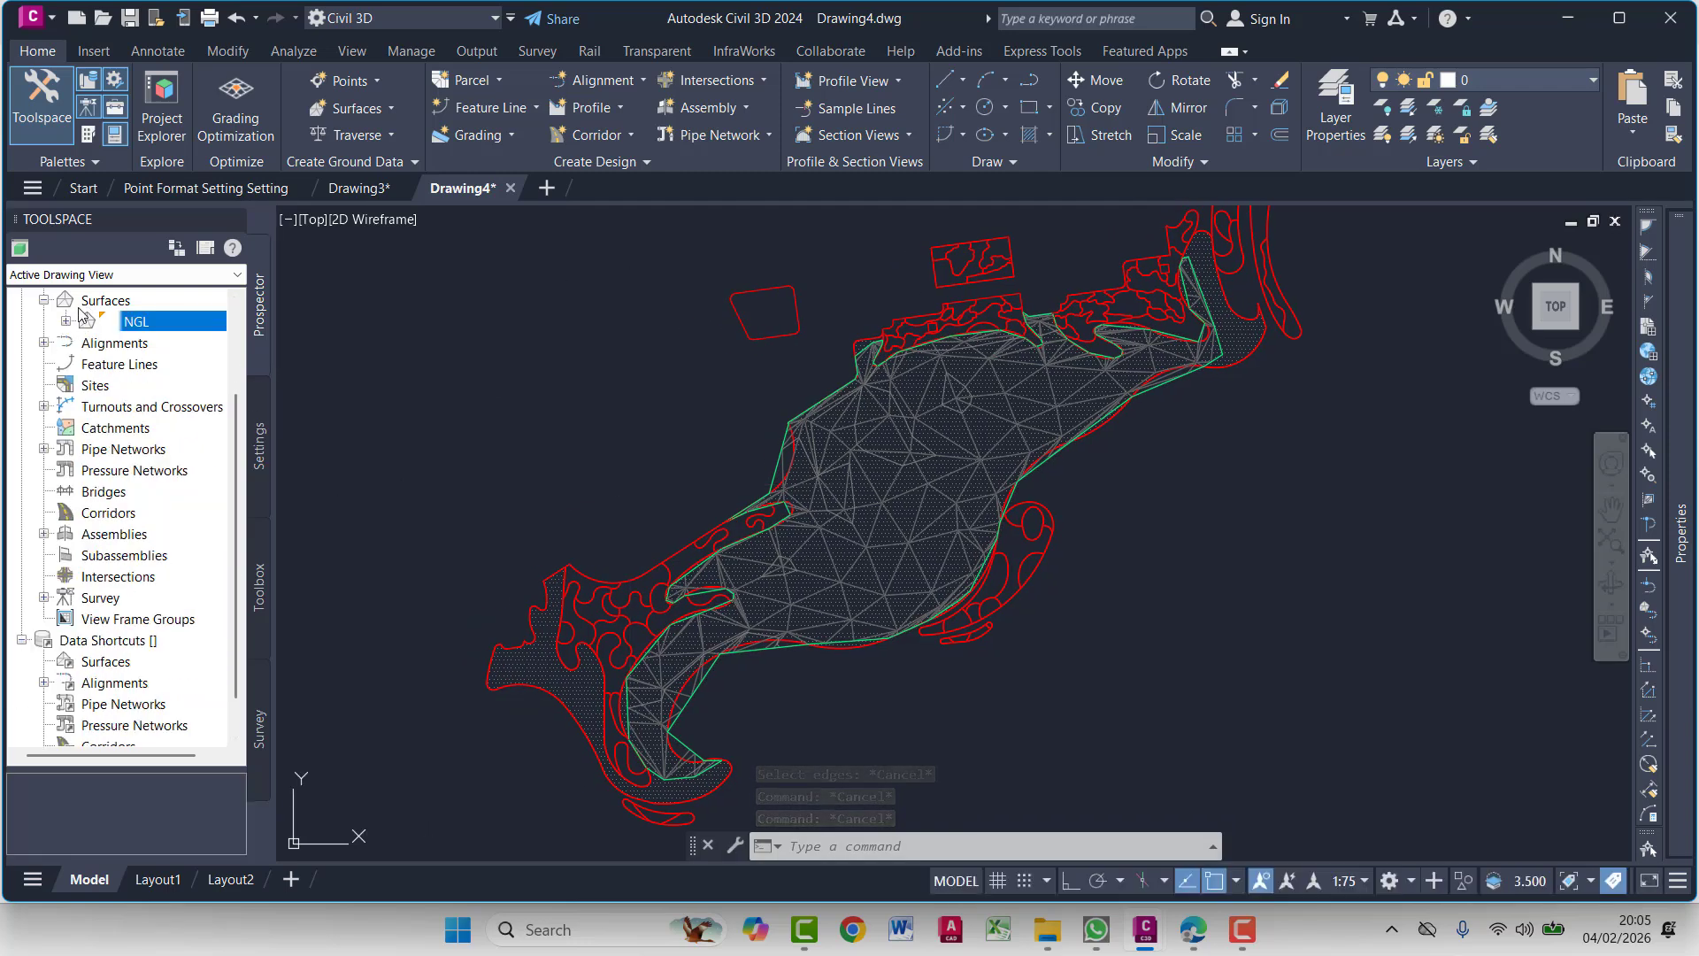
{"action": "scroll", "coordinate": [110, 422], "scroll_direction": "up", "scroll_amount": 2}
{"action": "left_click", "coordinate": [127, 436]}
{"action": "right_click", "coordinate": [124, 430]}
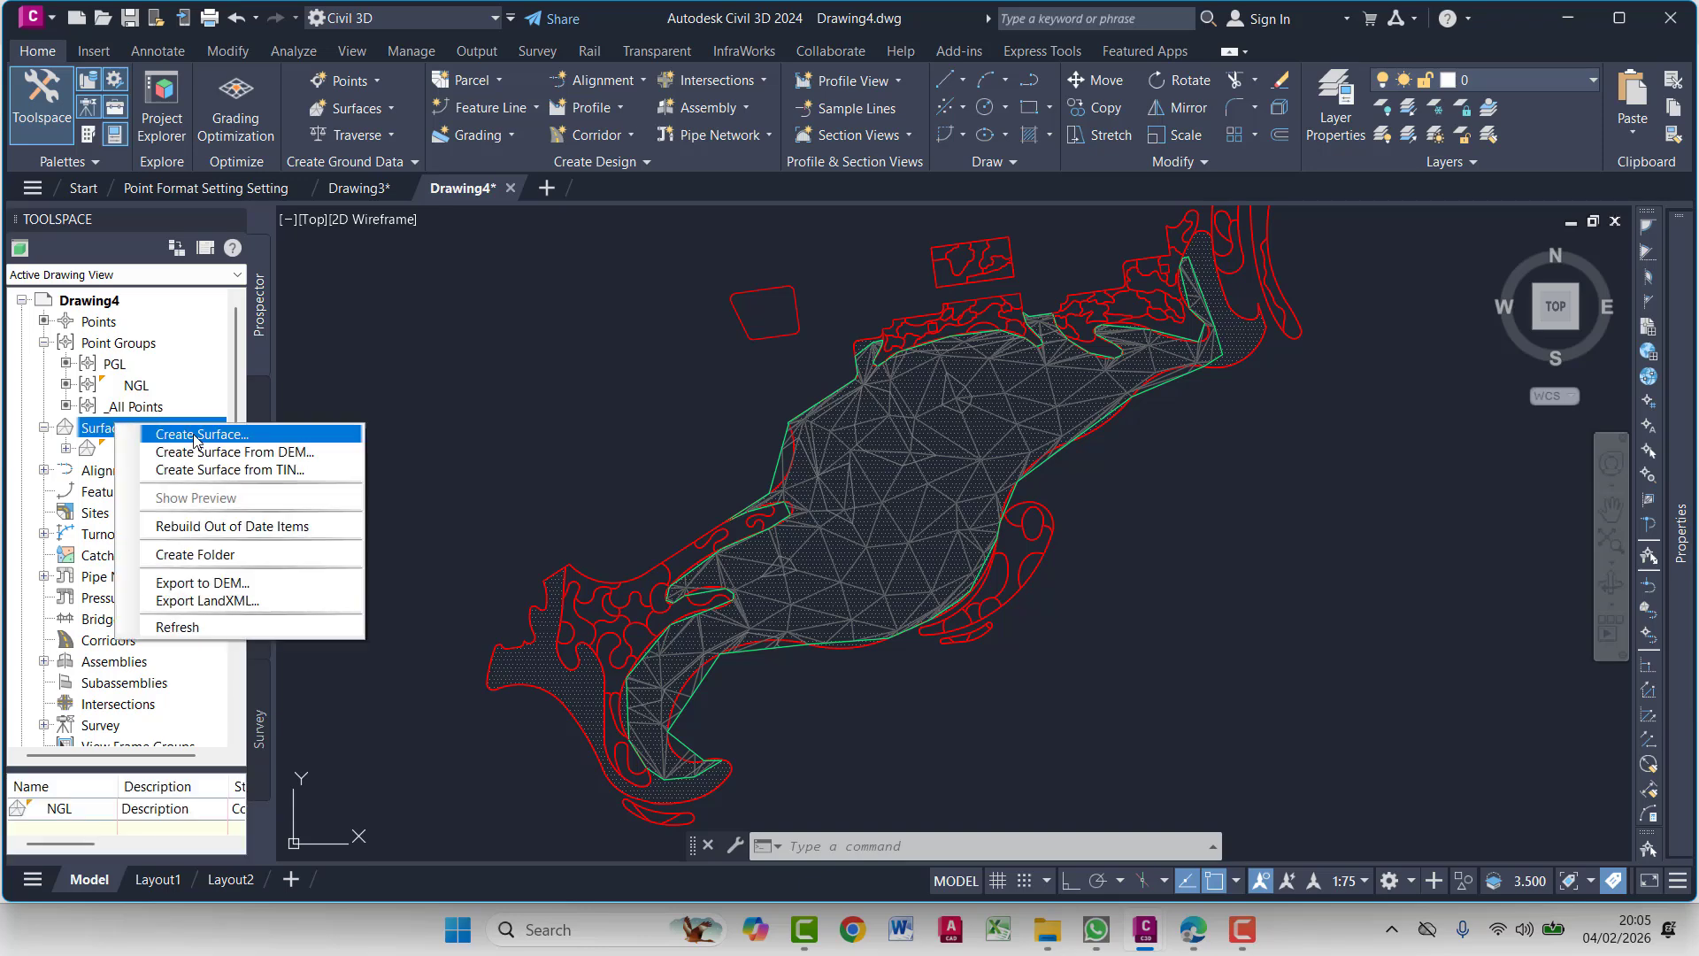
{"action": "left_click", "coordinate": [168, 434]}
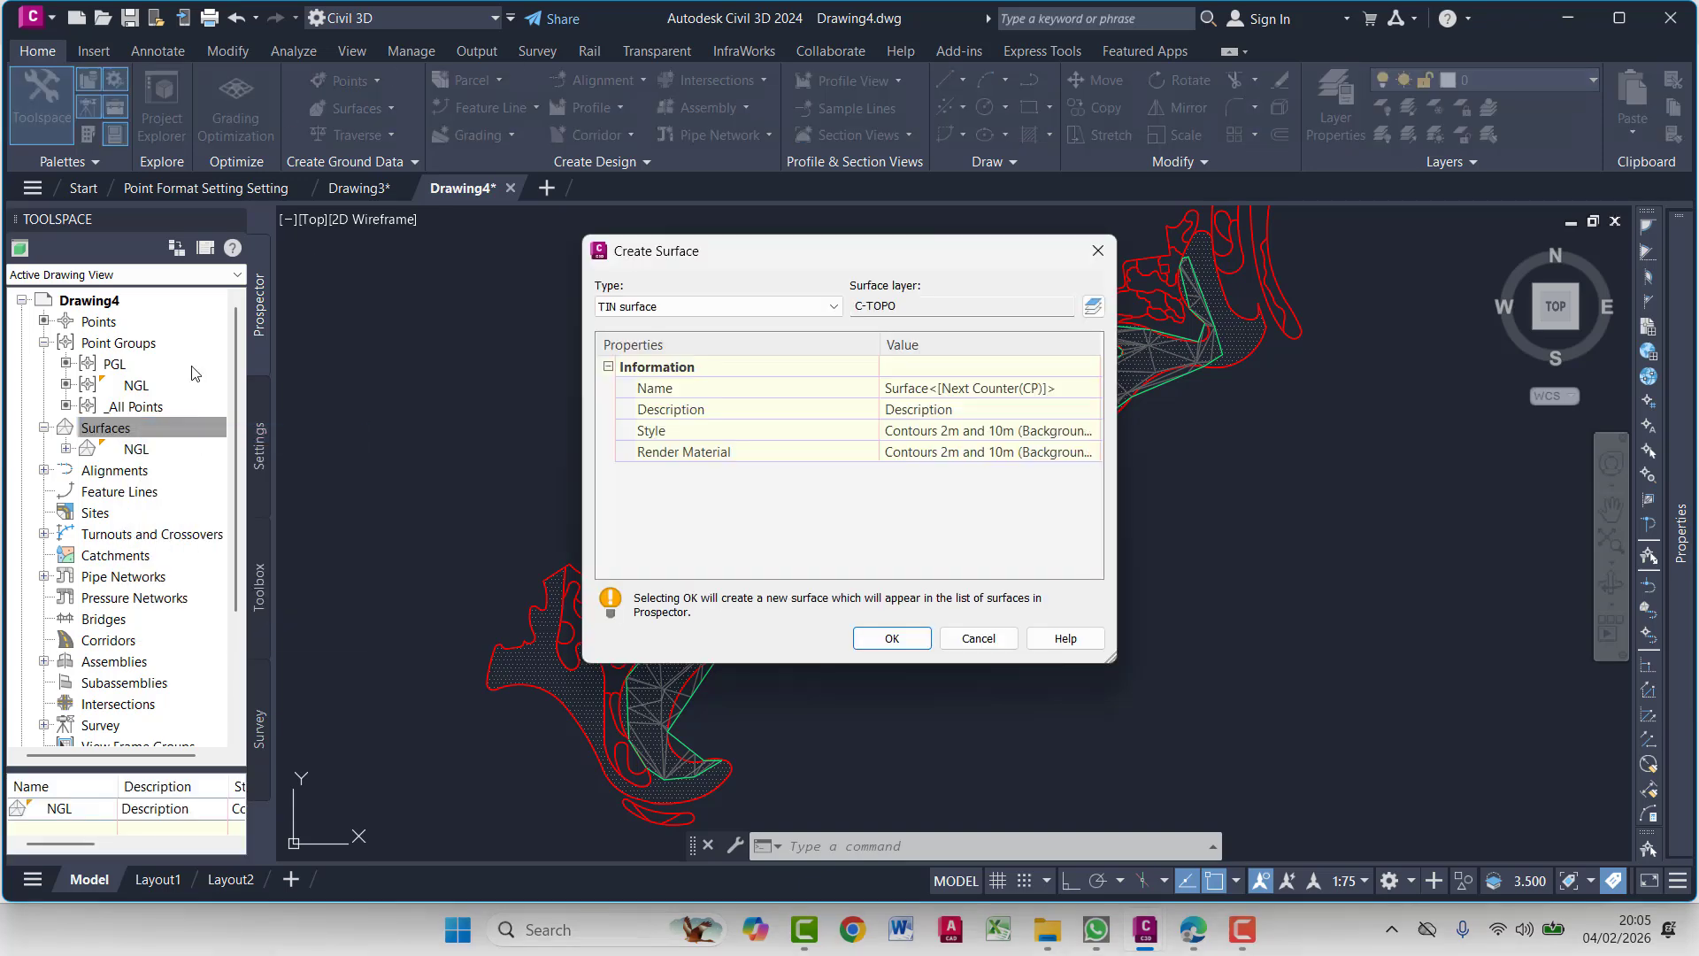
{"action": "left_click", "coordinate": [997, 386]}
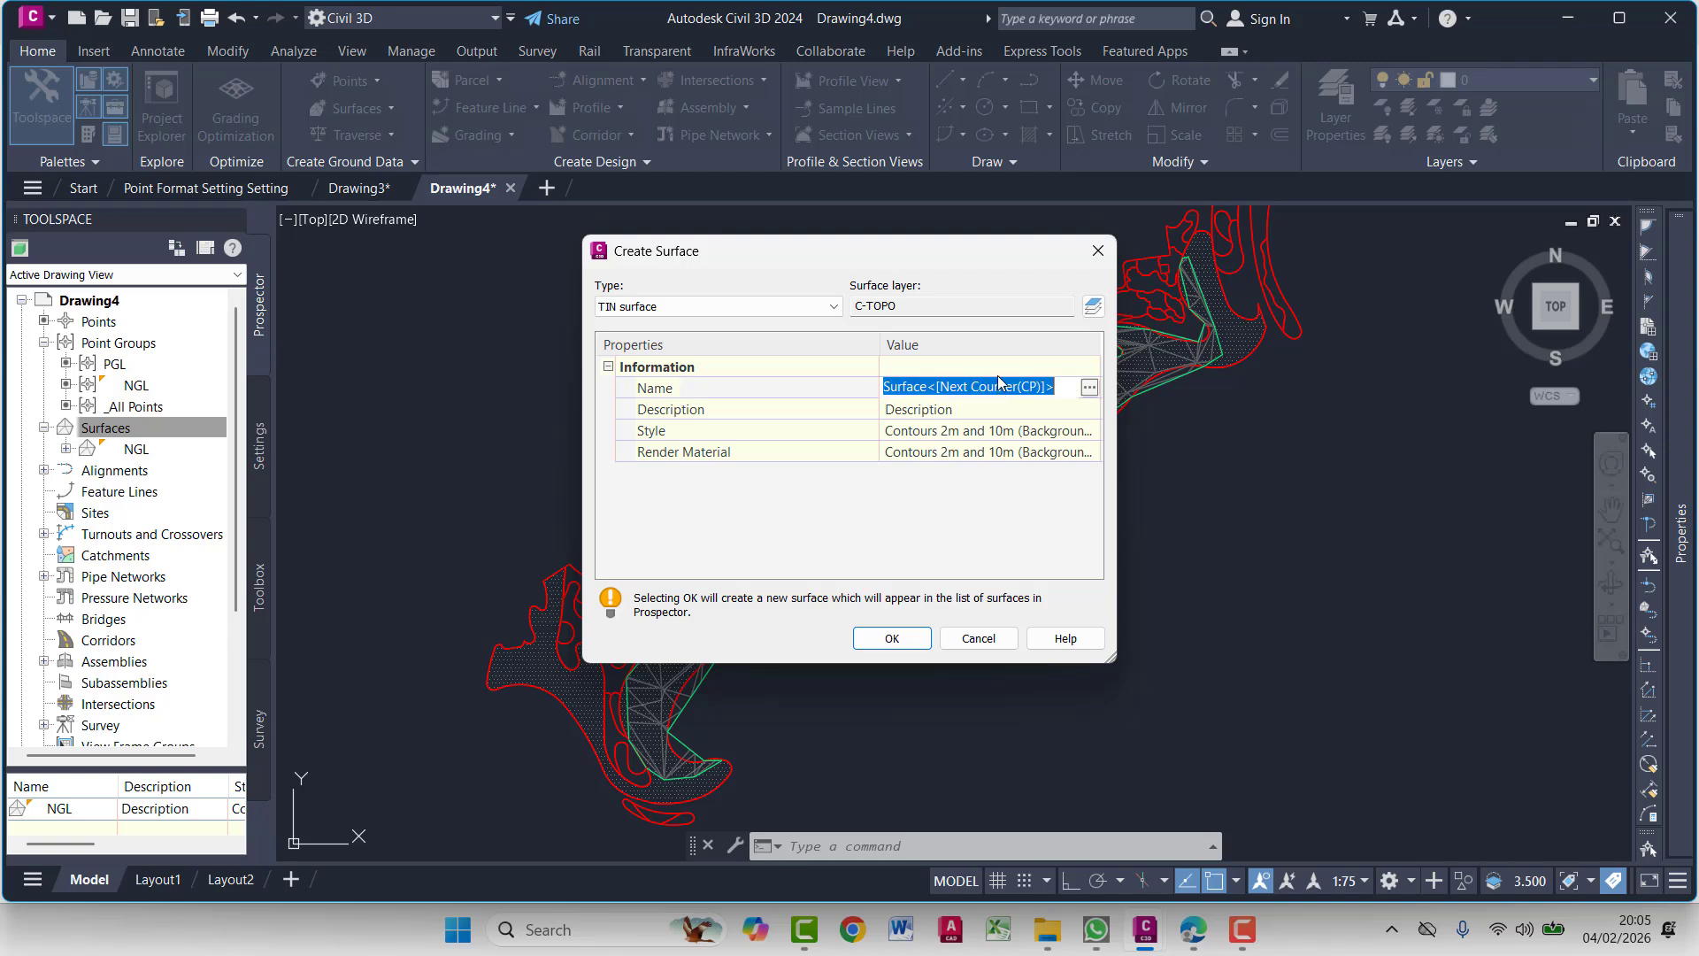
{"action": "type", "text": "PGL"}
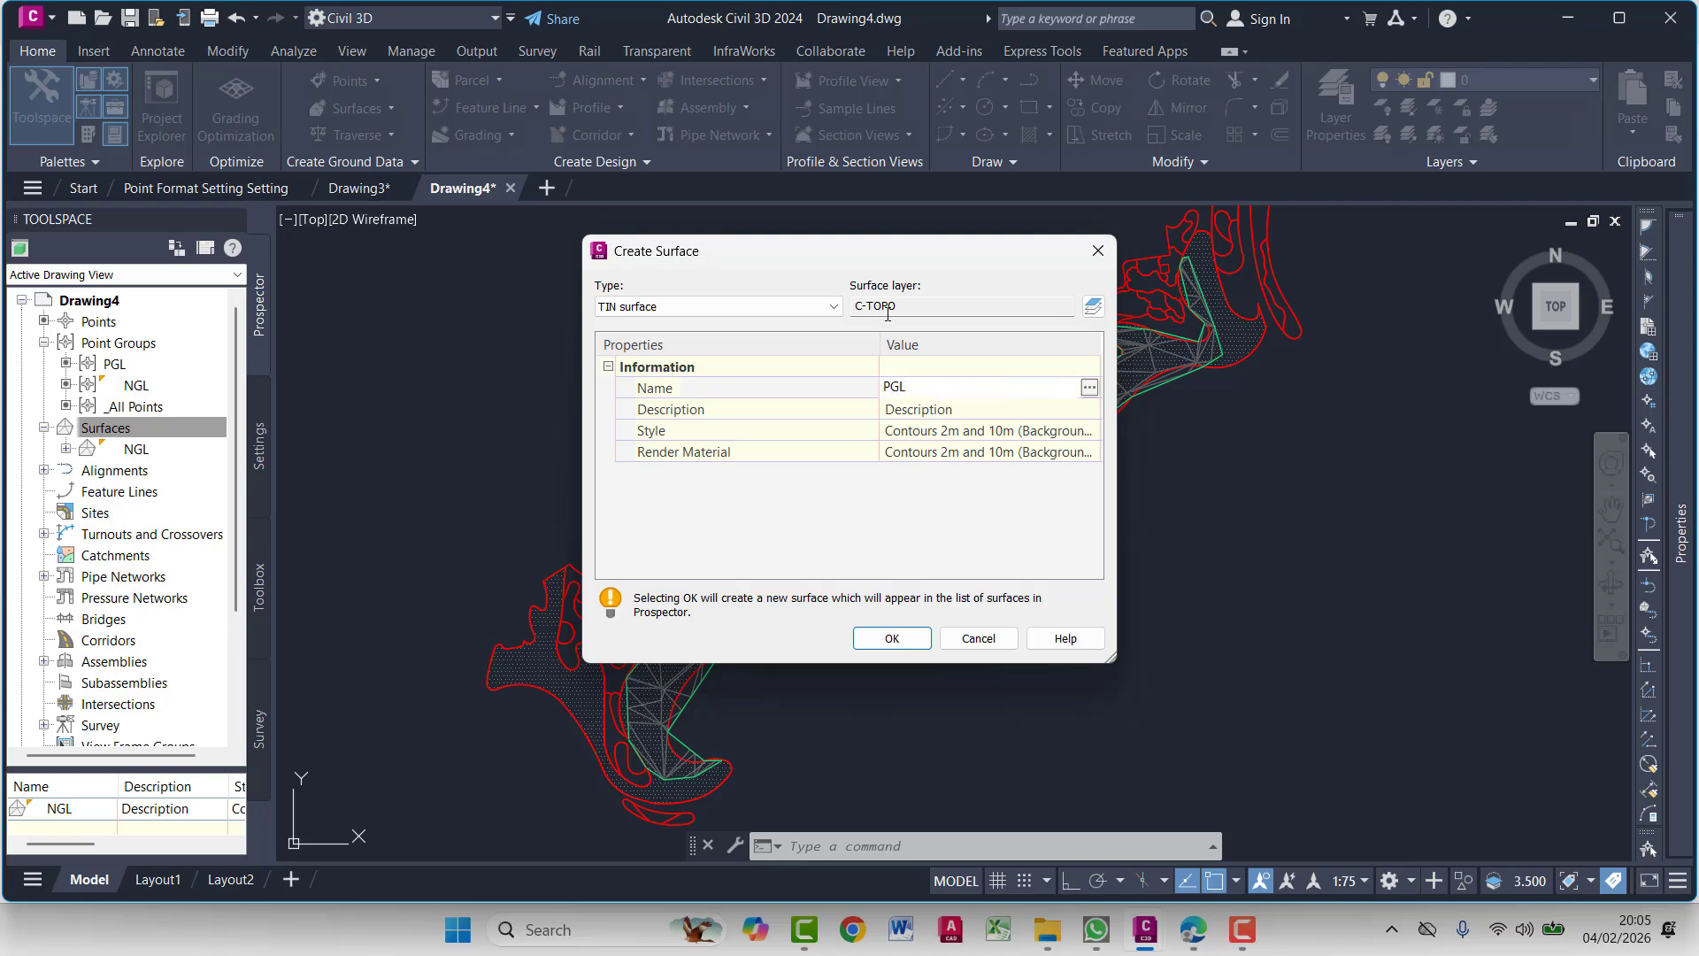
{"action": "left_click", "coordinate": [688, 306]}
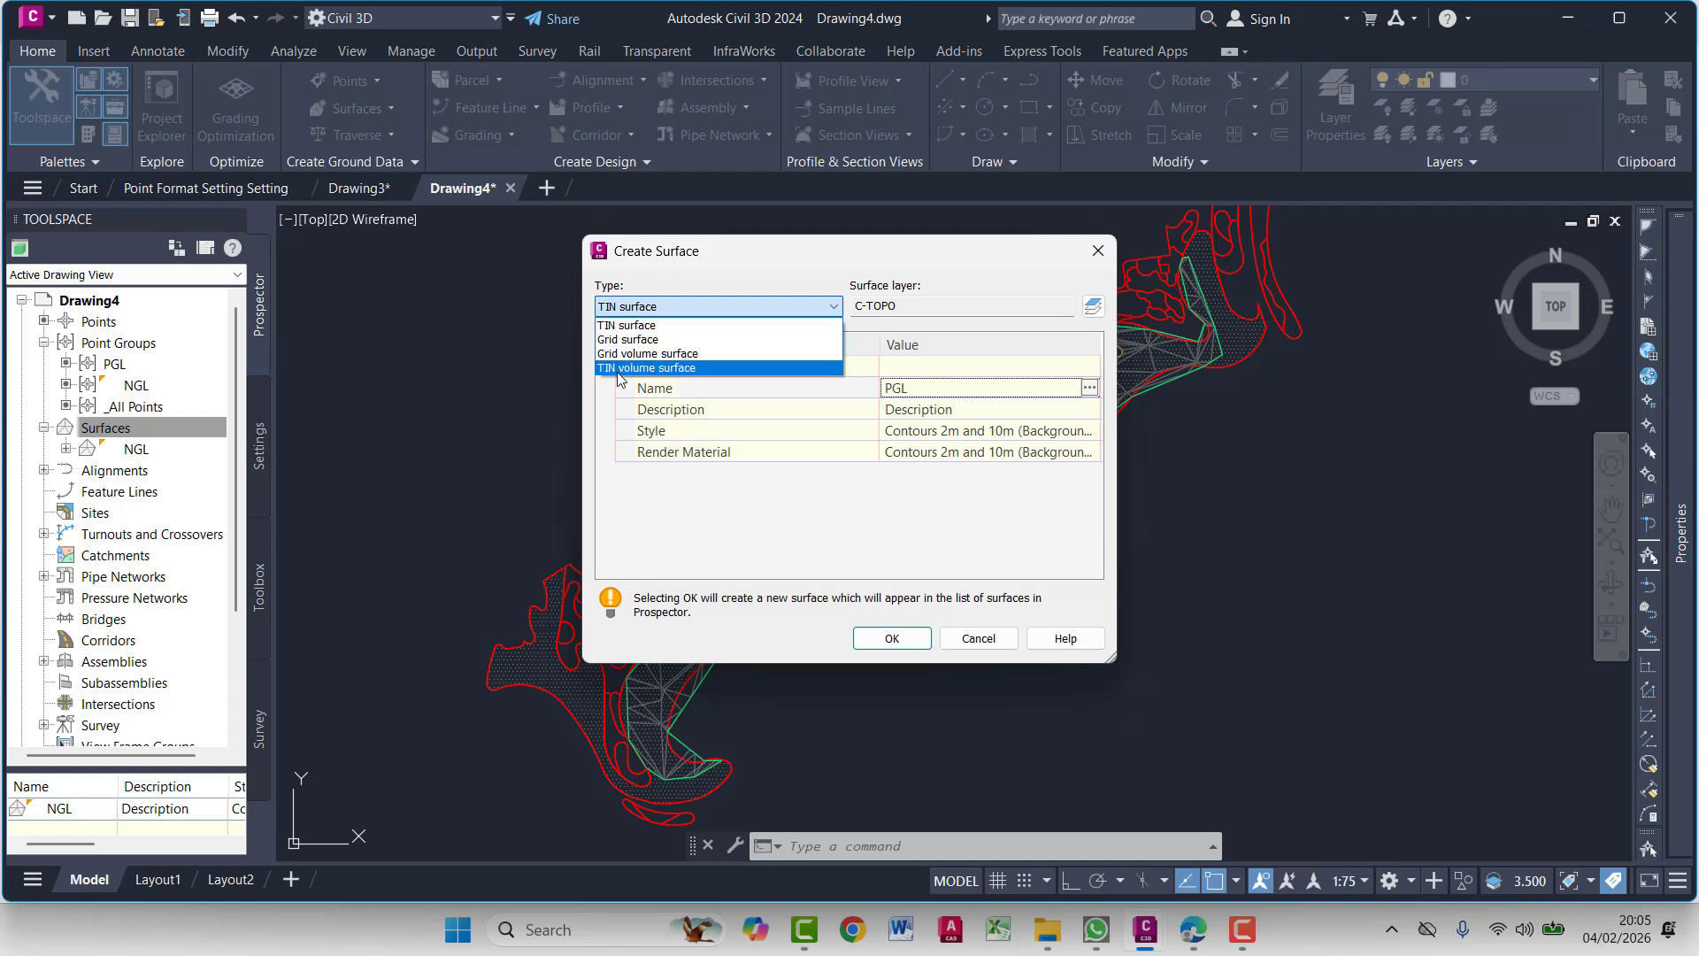
{"action": "left_click", "coordinate": [650, 325]}
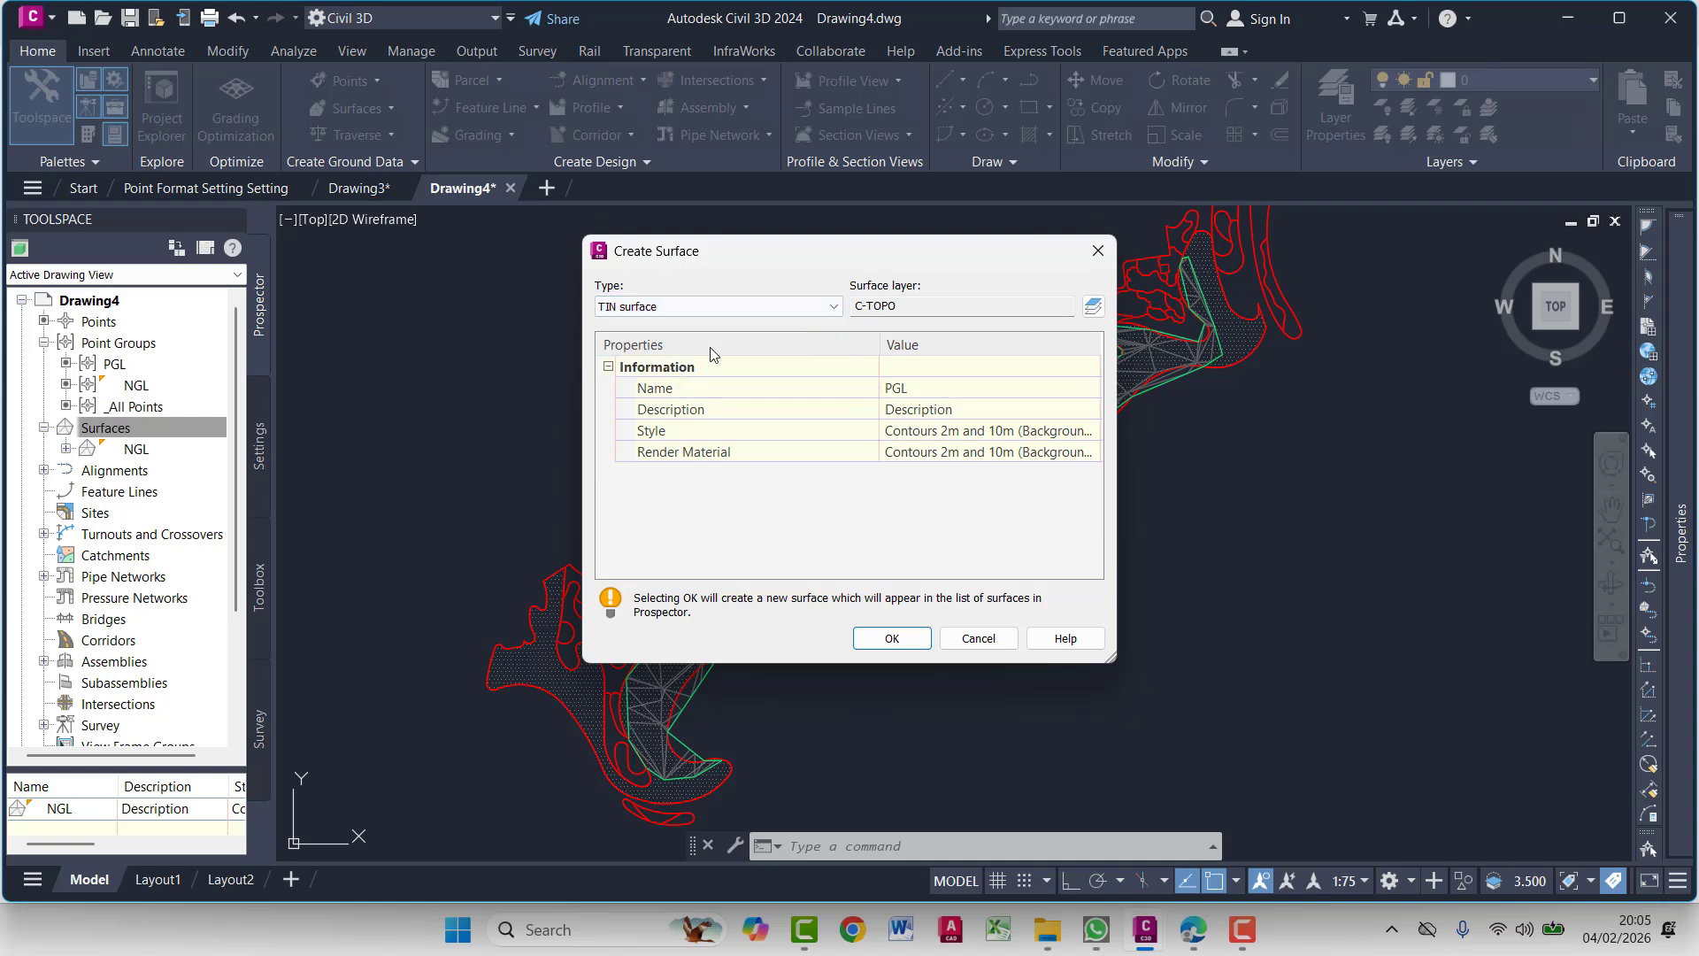
{"action": "left_click", "coordinate": [892, 639]}
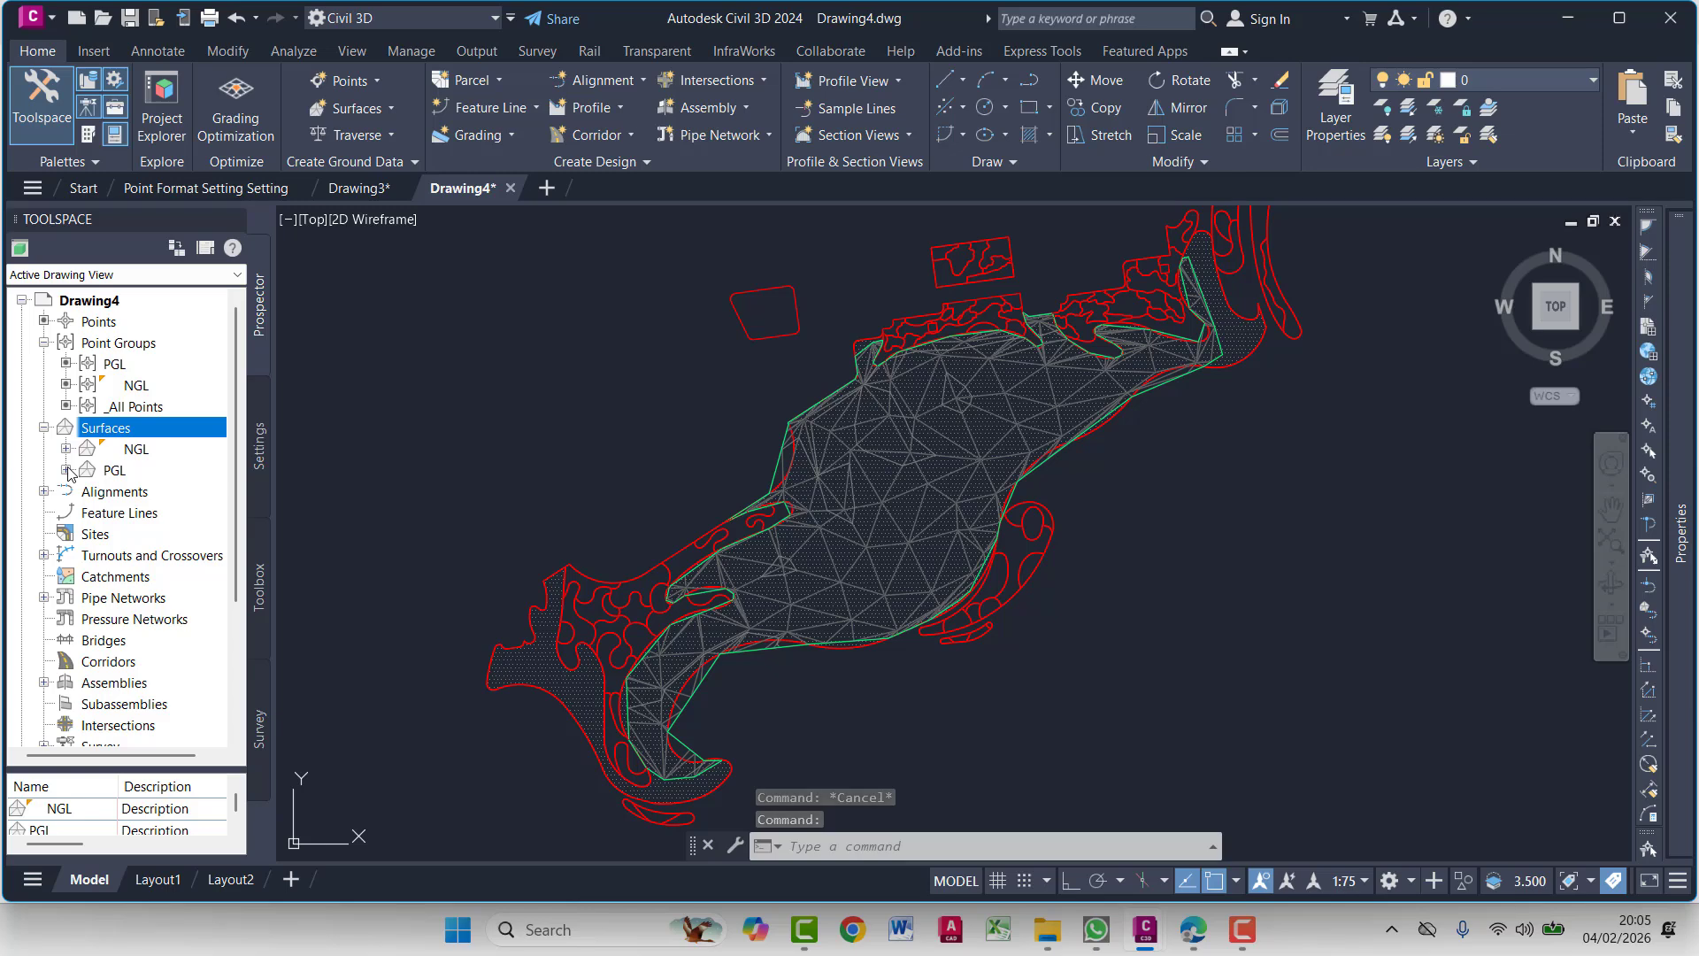
Add the PGL point group to the PGL surface's definition
{"action": "left_click", "coordinate": [66, 469]}
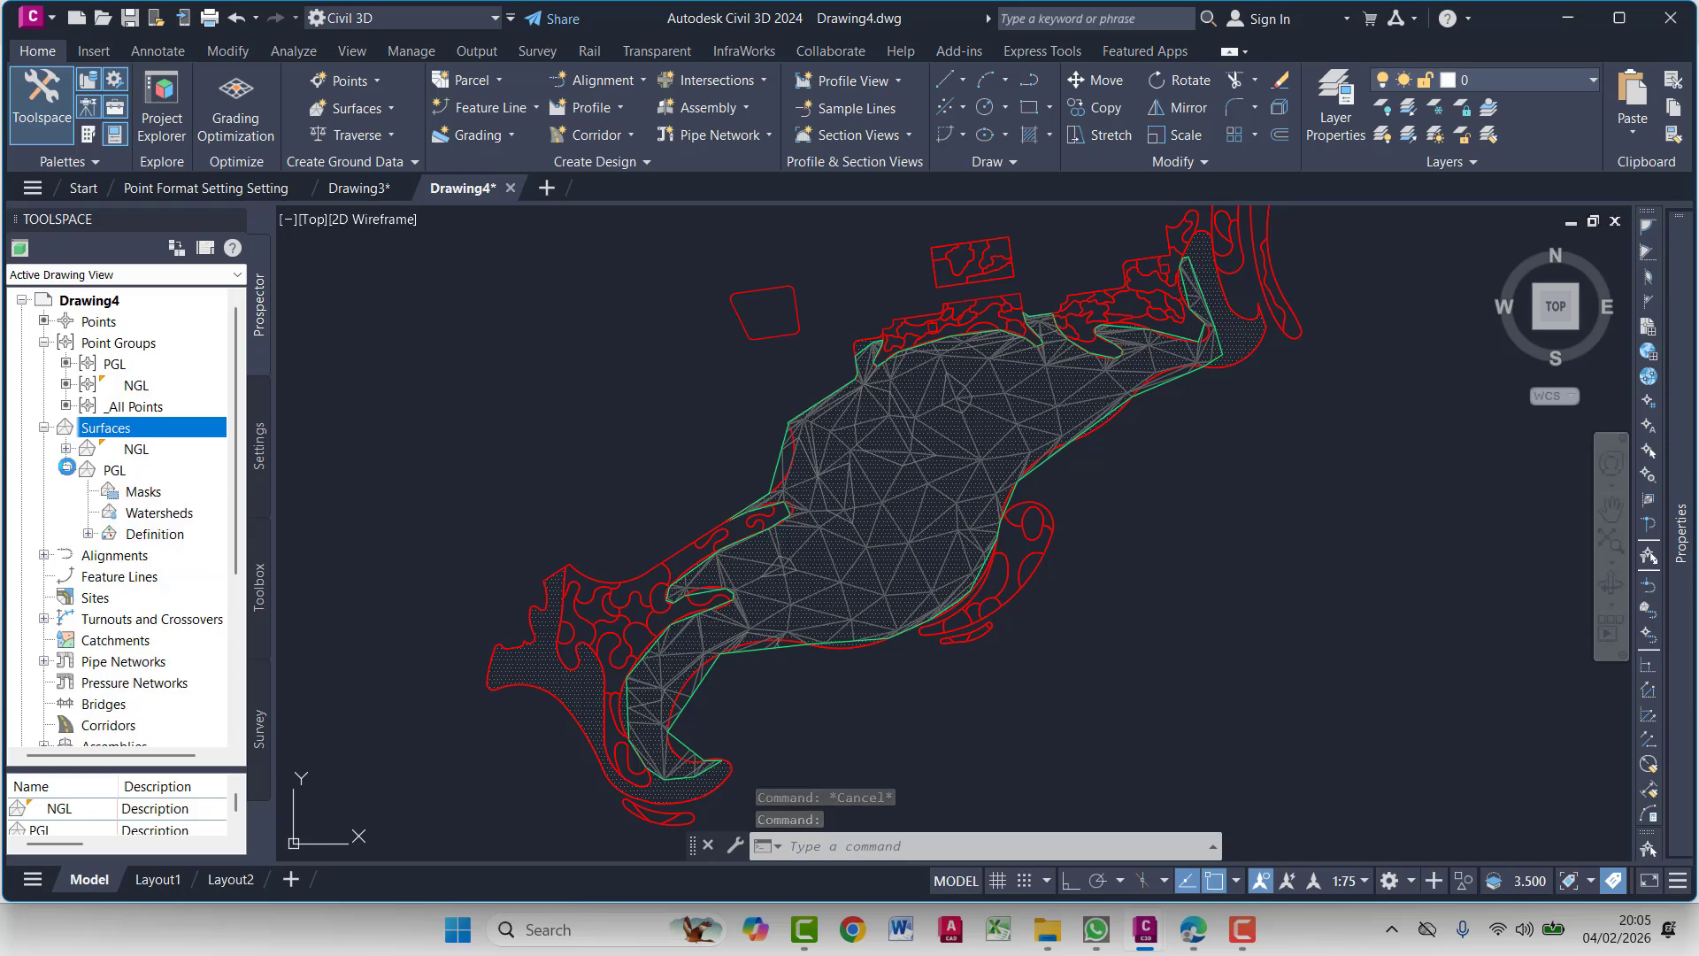
{"action": "left_click", "coordinate": [89, 533]}
{"action": "right_click", "coordinate": [159, 684]}
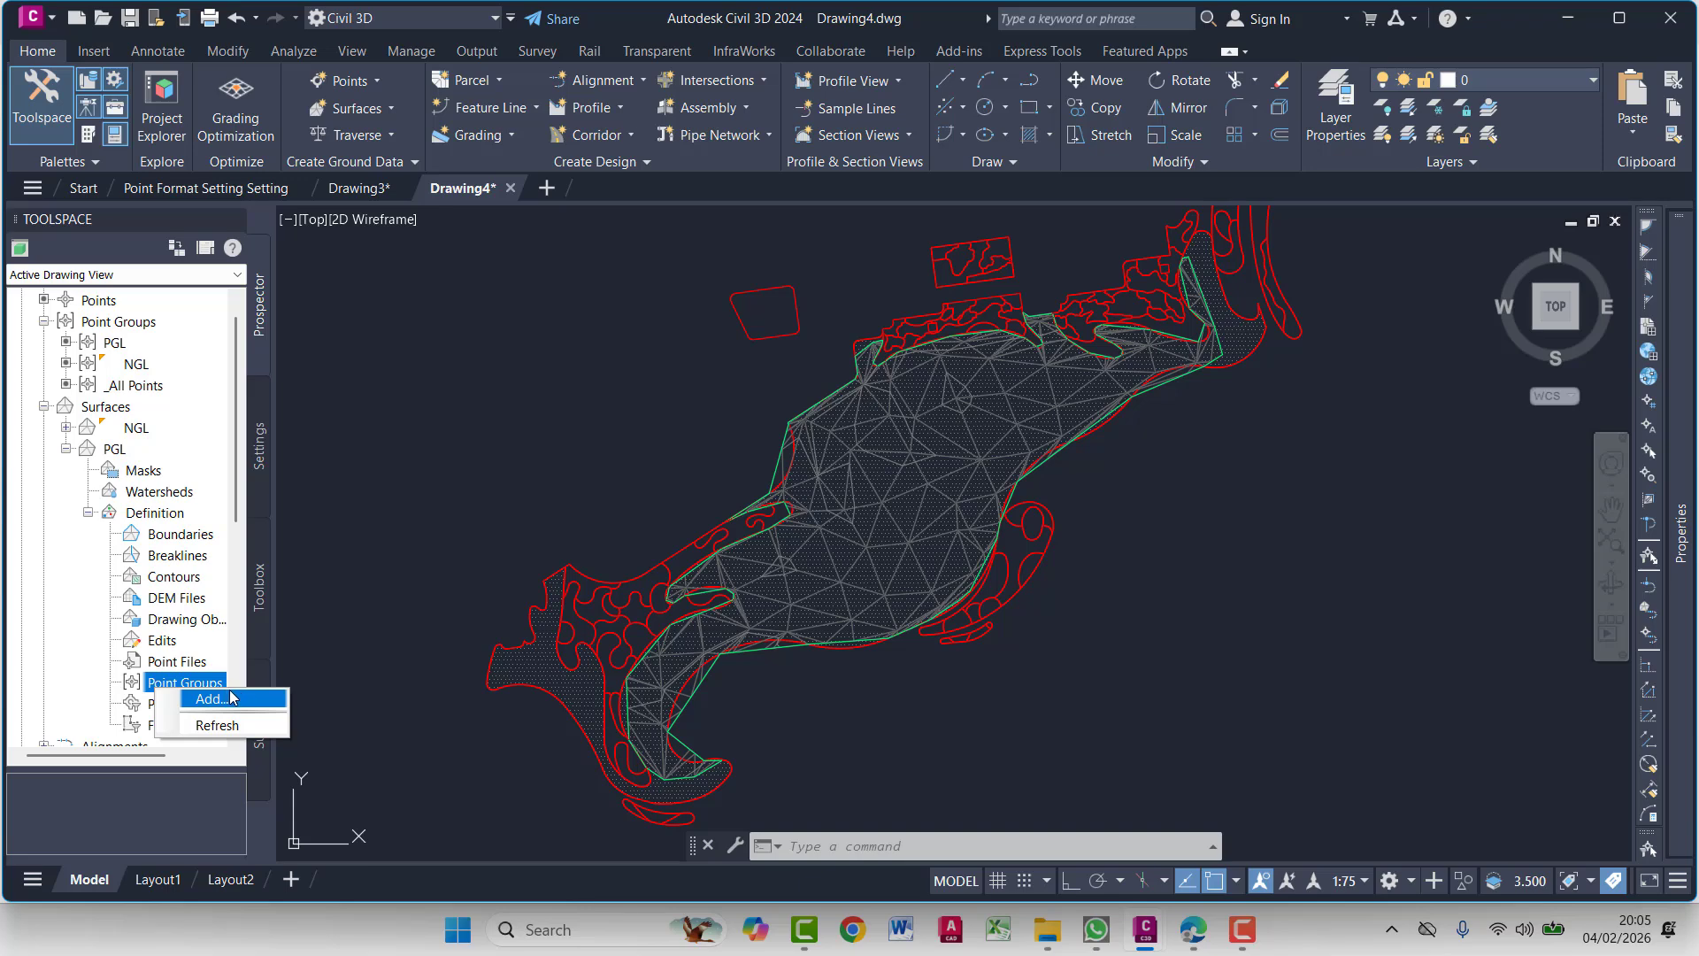
{"action": "left_click", "coordinate": [231, 699]}
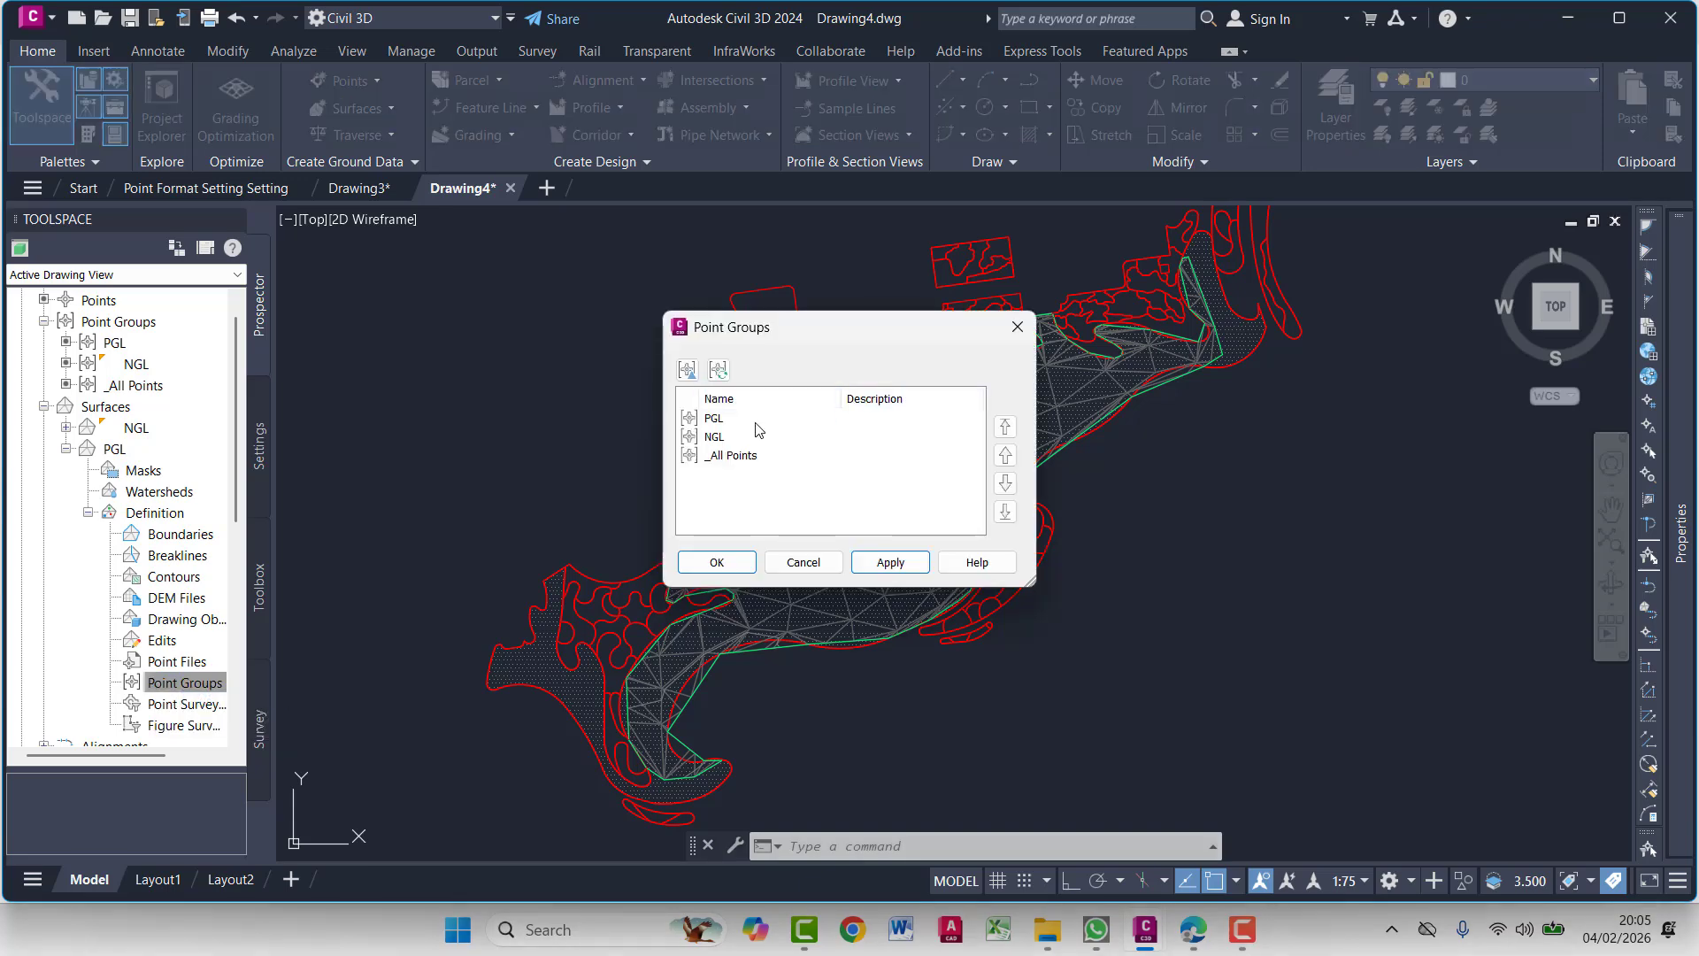
{"action": "left_click", "coordinate": [890, 561]}
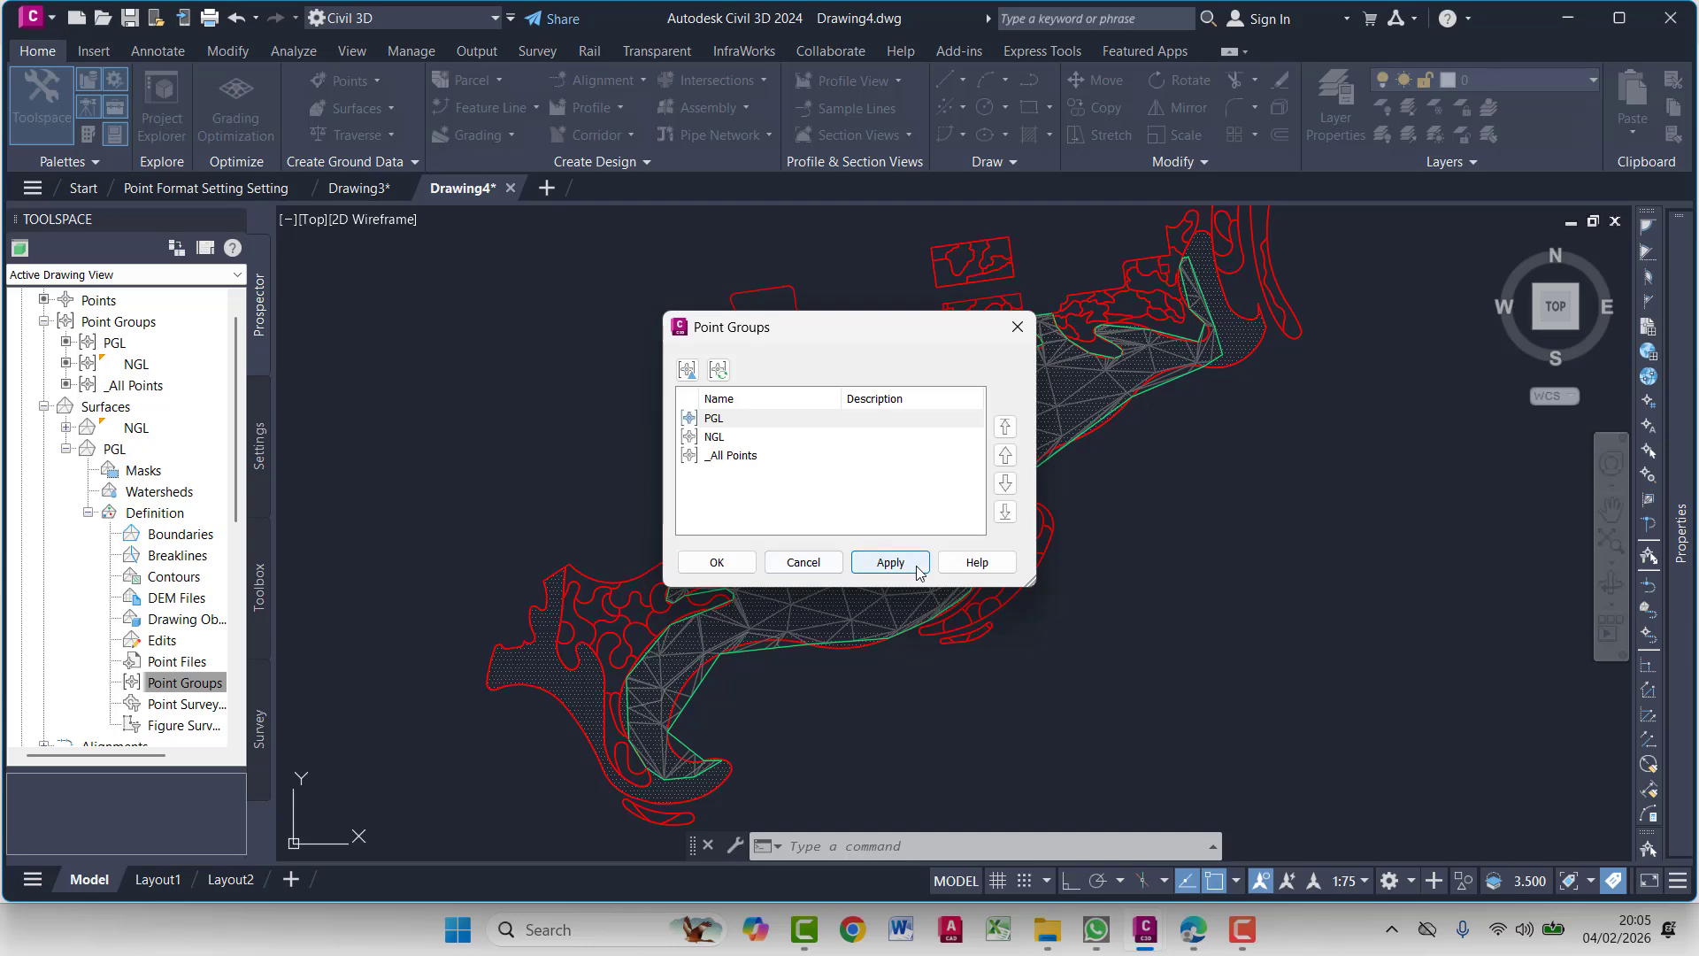
{"action": "left_click", "coordinate": [746, 561]}
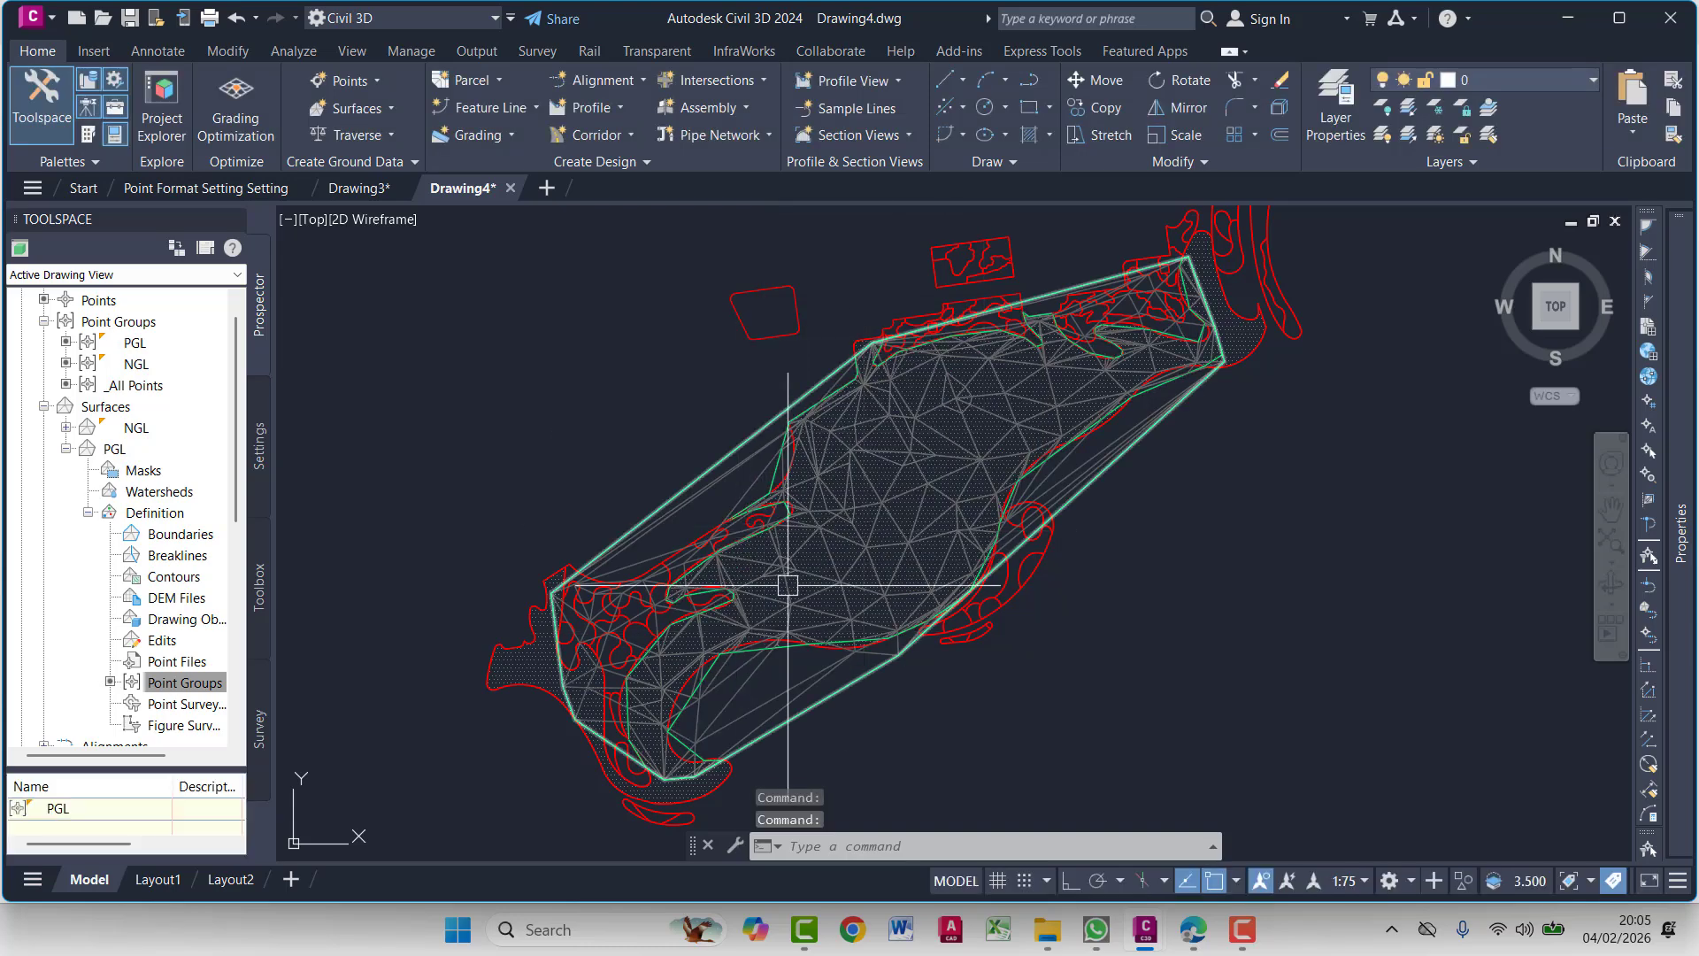
Add an outer boundary named Grass to the PGL surface from the red grass outline, with non-destructive breakline on and 1.000 m mid-ordinate distance
{"action": "middle_click_drag", "start_coordinate": [779, 668], "coordinate": [904, 651]}
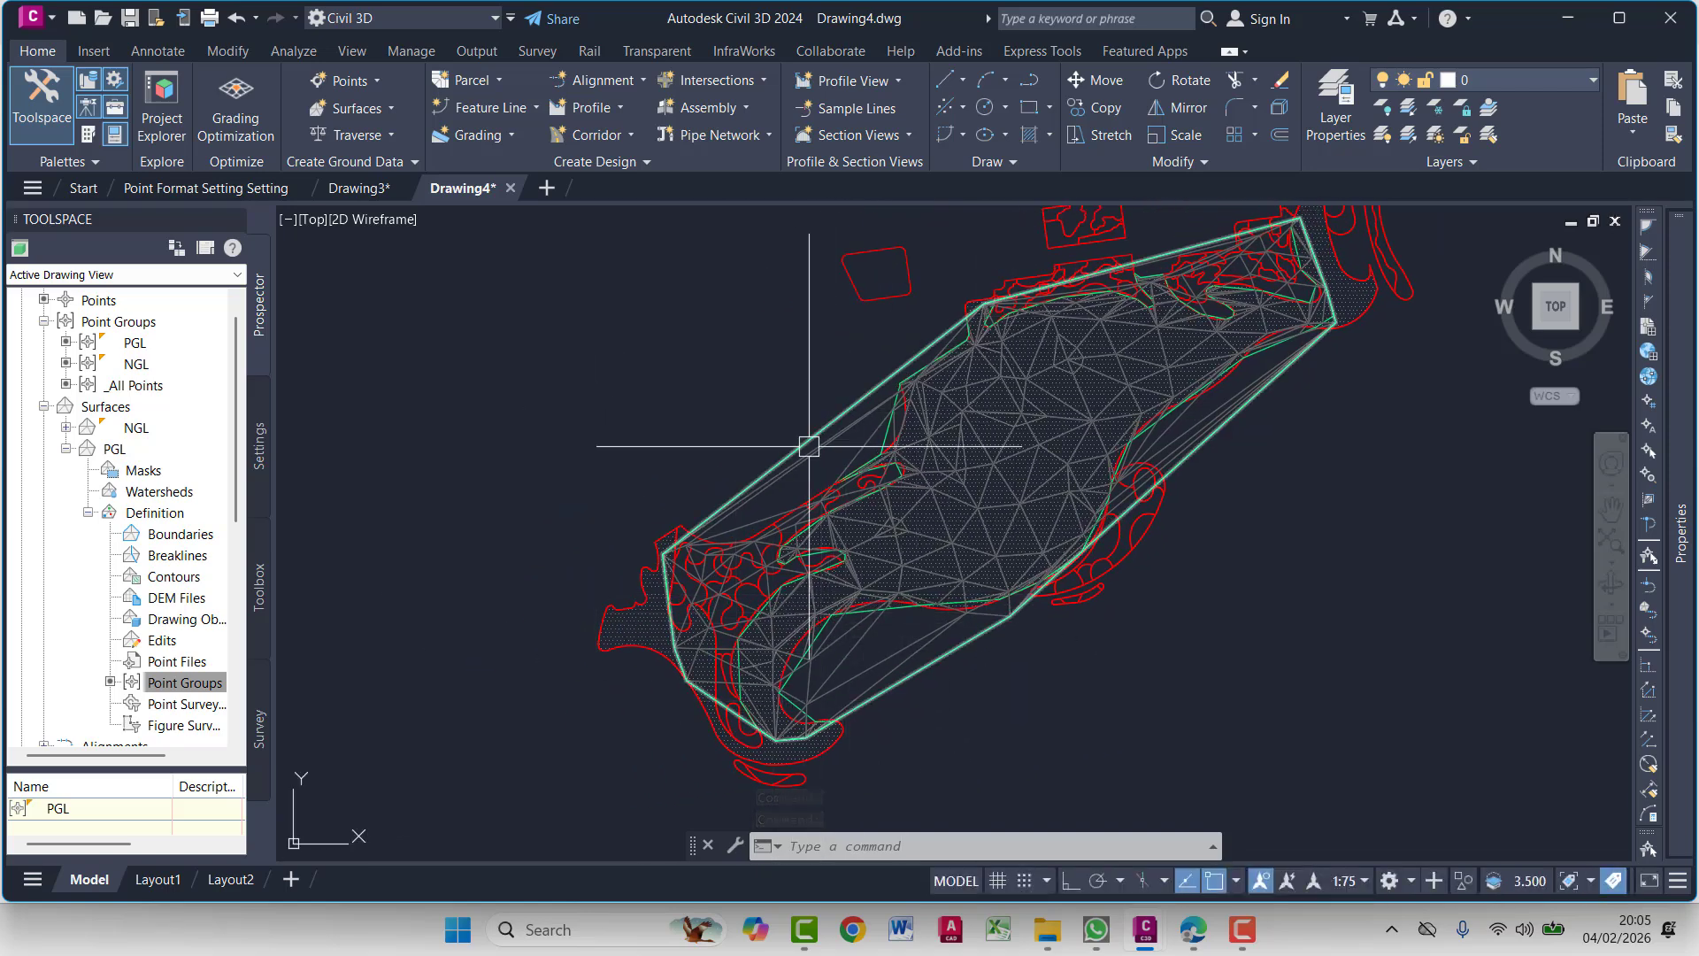
{"action": "left_click", "coordinate": [177, 554]}
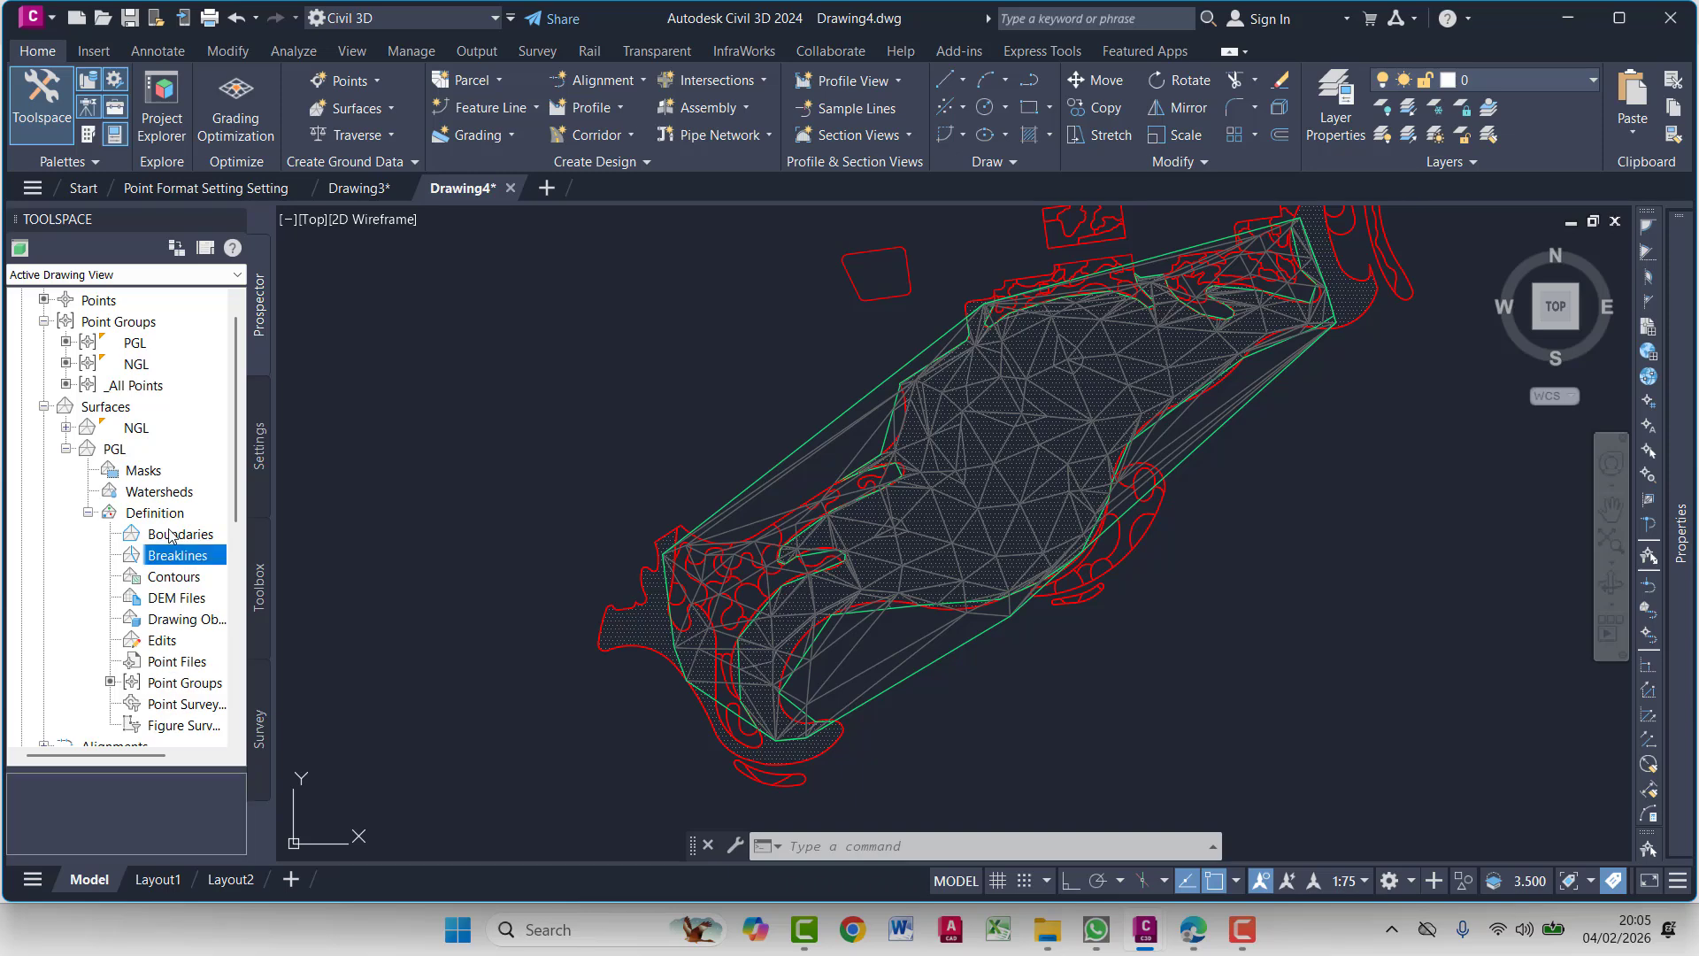
{"action": "right_click", "coordinate": [170, 532]}
{"action": "left_click", "coordinate": [223, 541]}
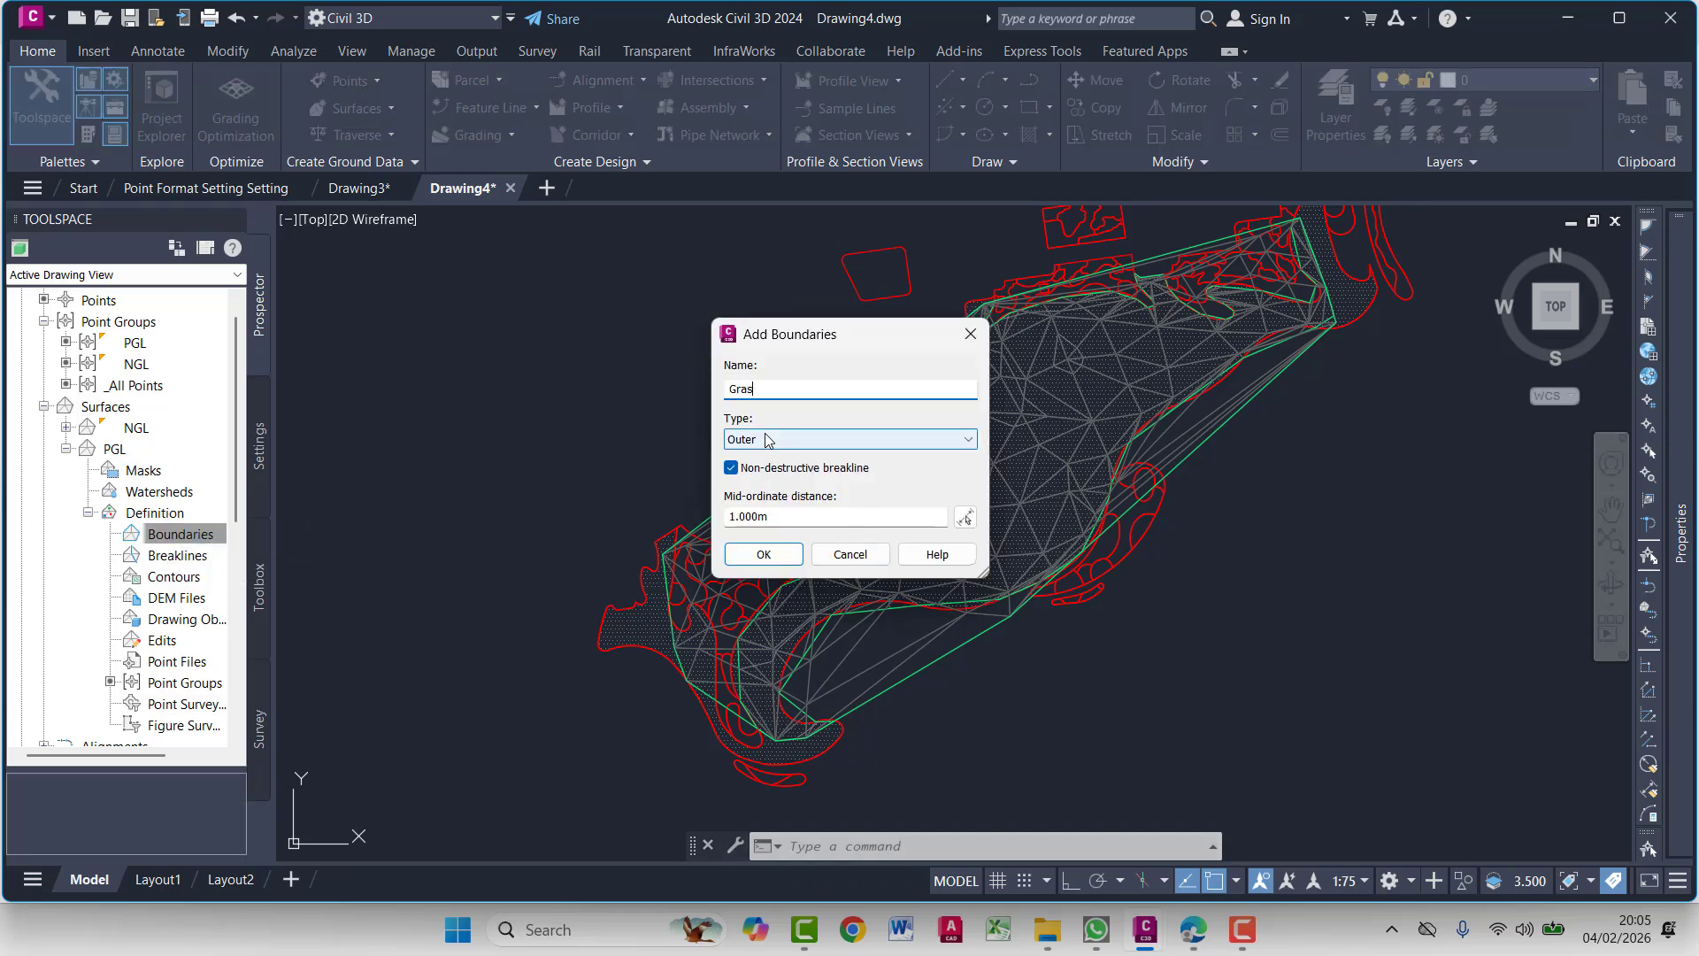
{"action": "left_click", "coordinate": [763, 554]}
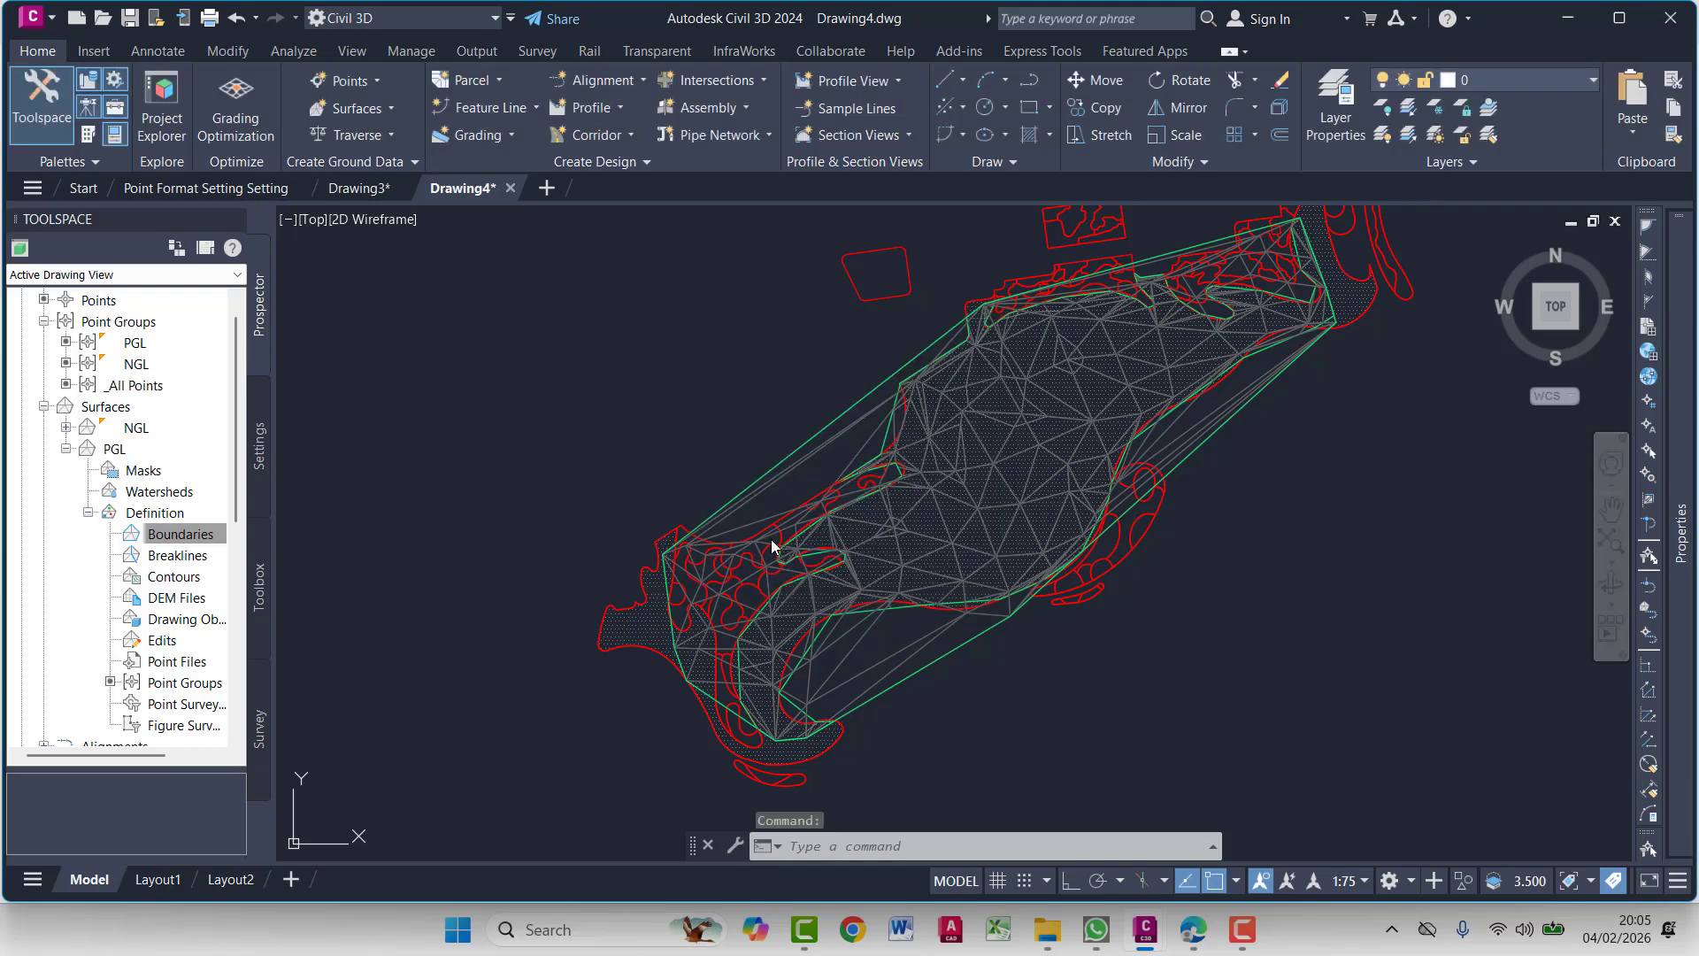
{"action": "scroll", "coordinate": [823, 531], "scroll_direction": "up", "scroll_amount": 5}
{"action": "scroll", "coordinate": [938, 524], "scroll_direction": "down", "scroll_amount": 5}
{"action": "scroll", "coordinate": [842, 522], "scroll_direction": "up", "scroll_amount": 10}
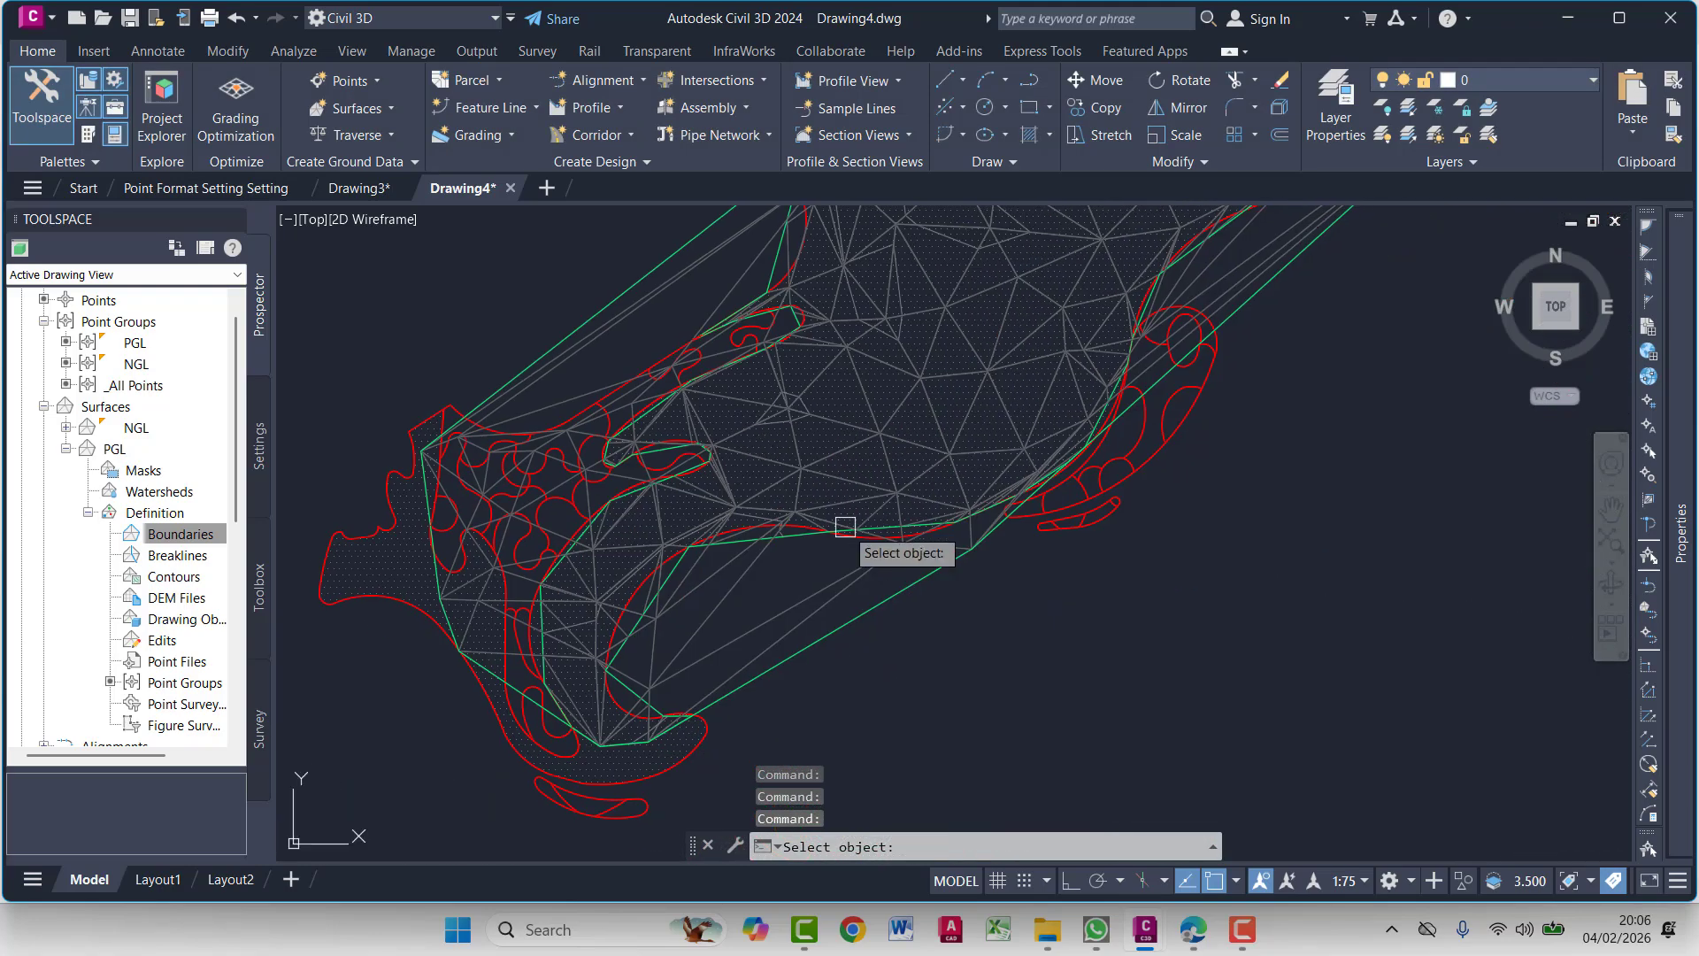
{"action": "left_click", "coordinate": [896, 553]}
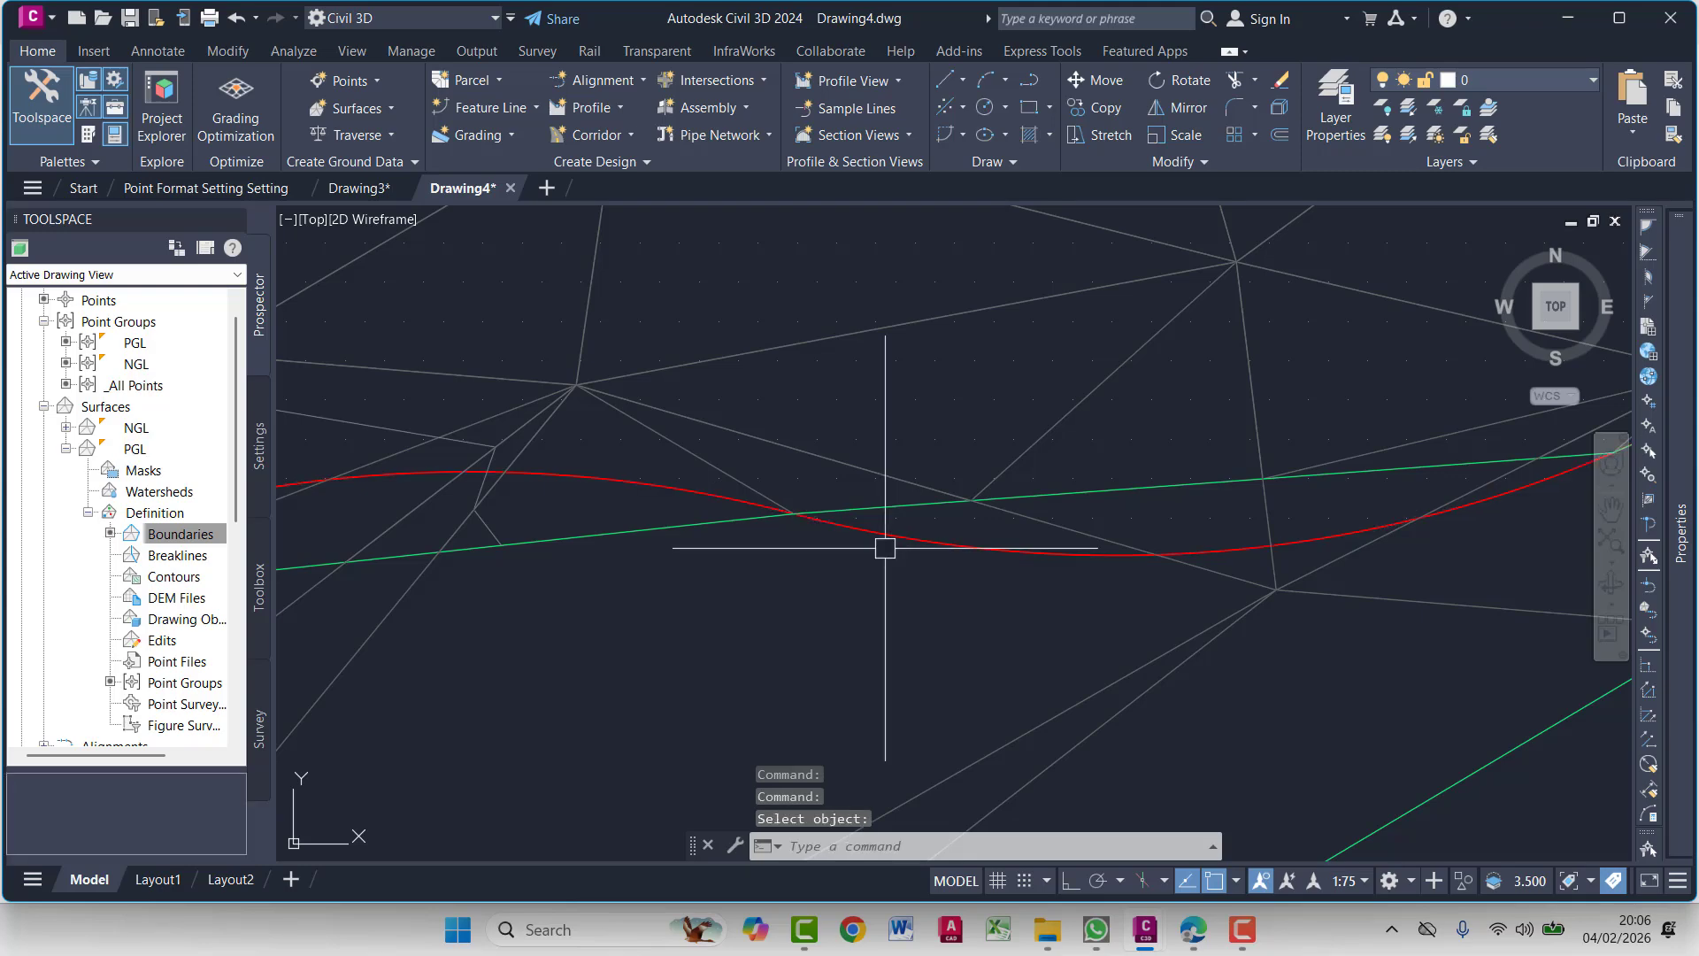
{"action": "scroll", "coordinate": [861, 619], "scroll_direction": "down", "scroll_amount": 5}
{"action": "middle_click_drag", "start_coordinate": [905, 622], "coordinate": [991, 544]}
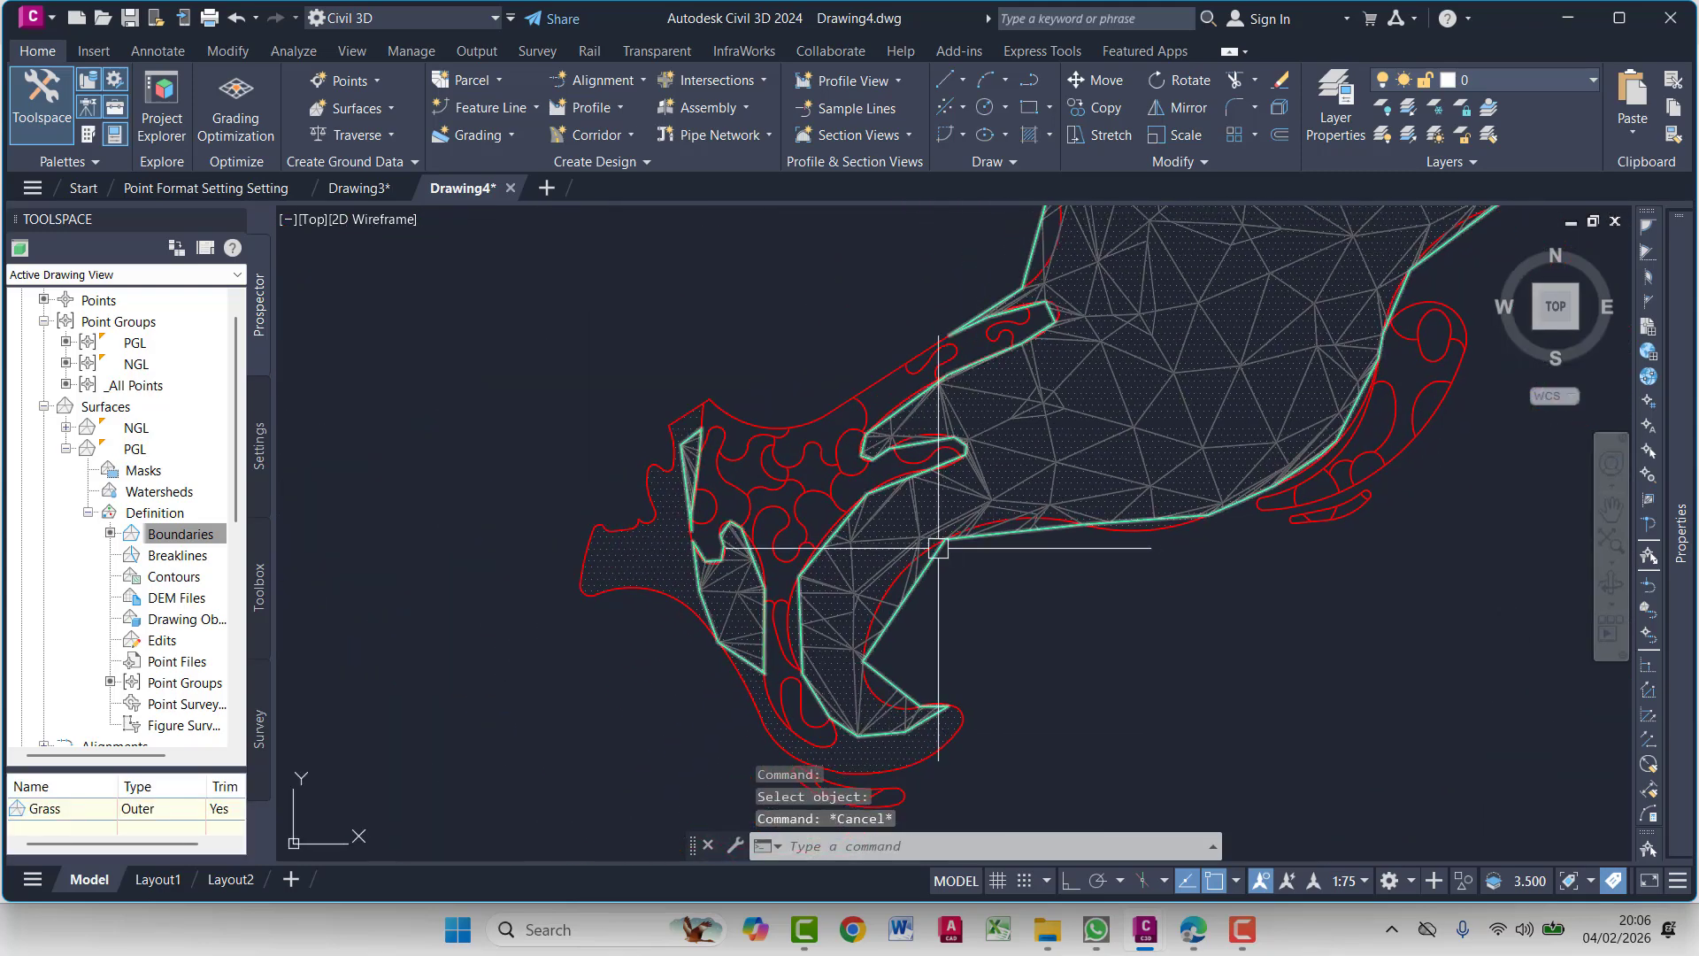
{"action": "key", "text": "Escape"}
{"action": "key", "text": "Escape"}
{"action": "key", "text": "Escape"}
{"action": "scroll", "coordinate": [885, 531], "scroll_direction": "down", "scroll_amount": 5}
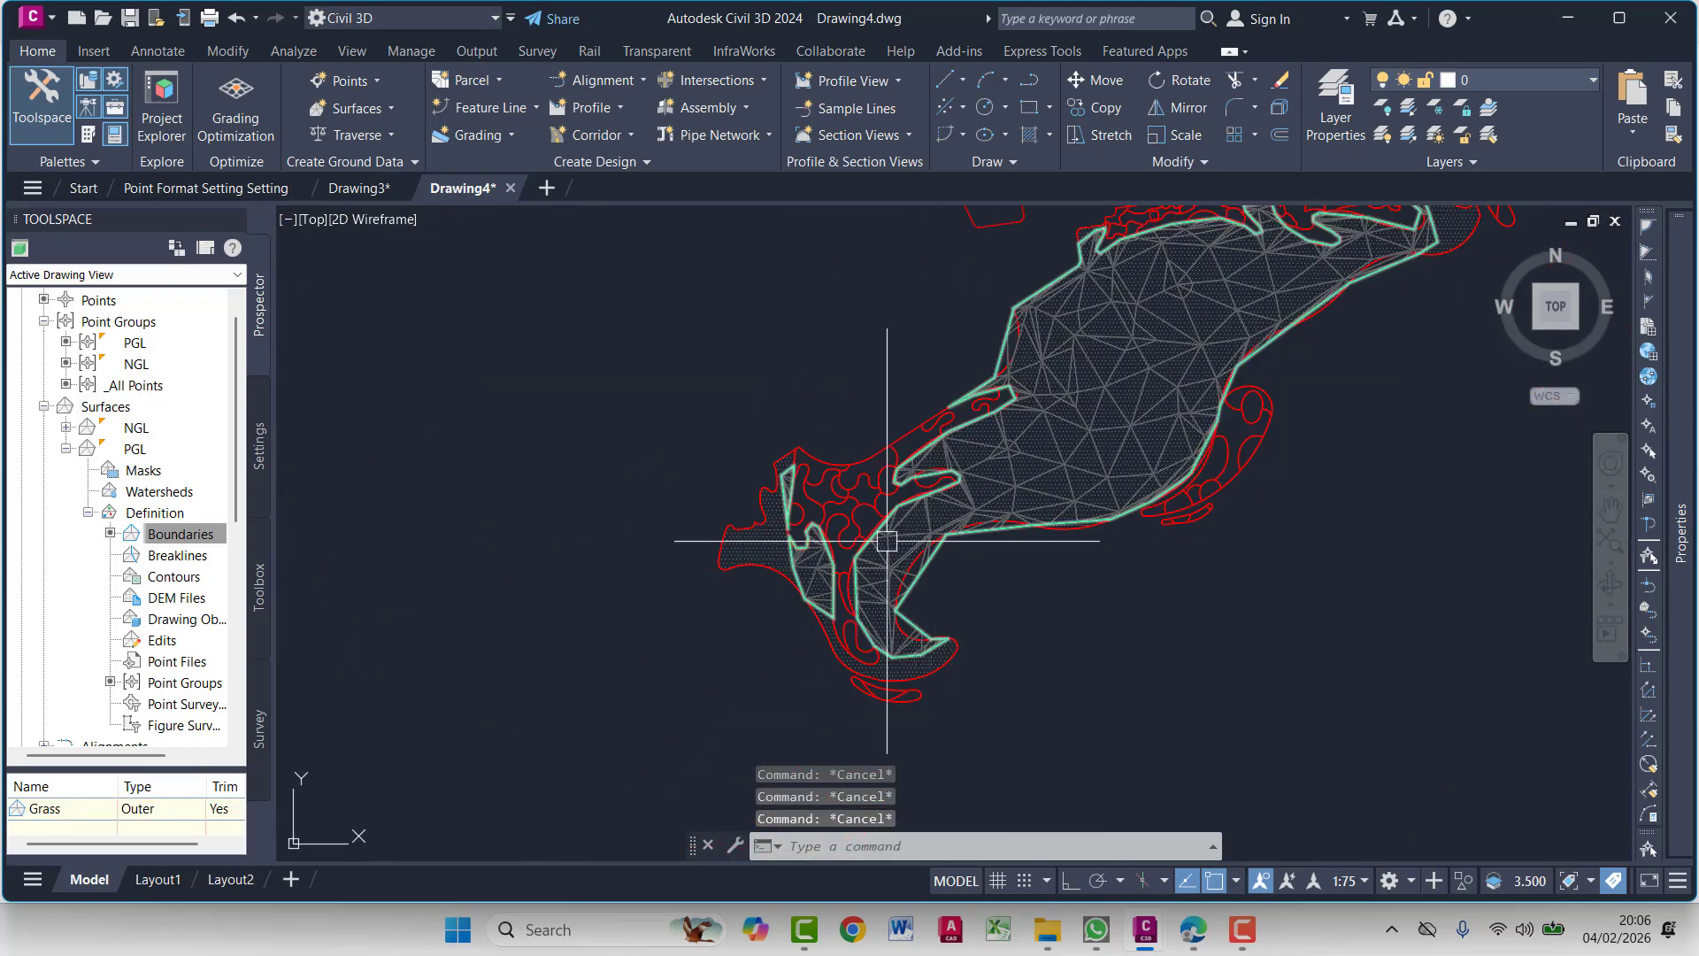
{"action": "scroll", "coordinate": [872, 569], "scroll_direction": "up", "scroll_amount": 5}
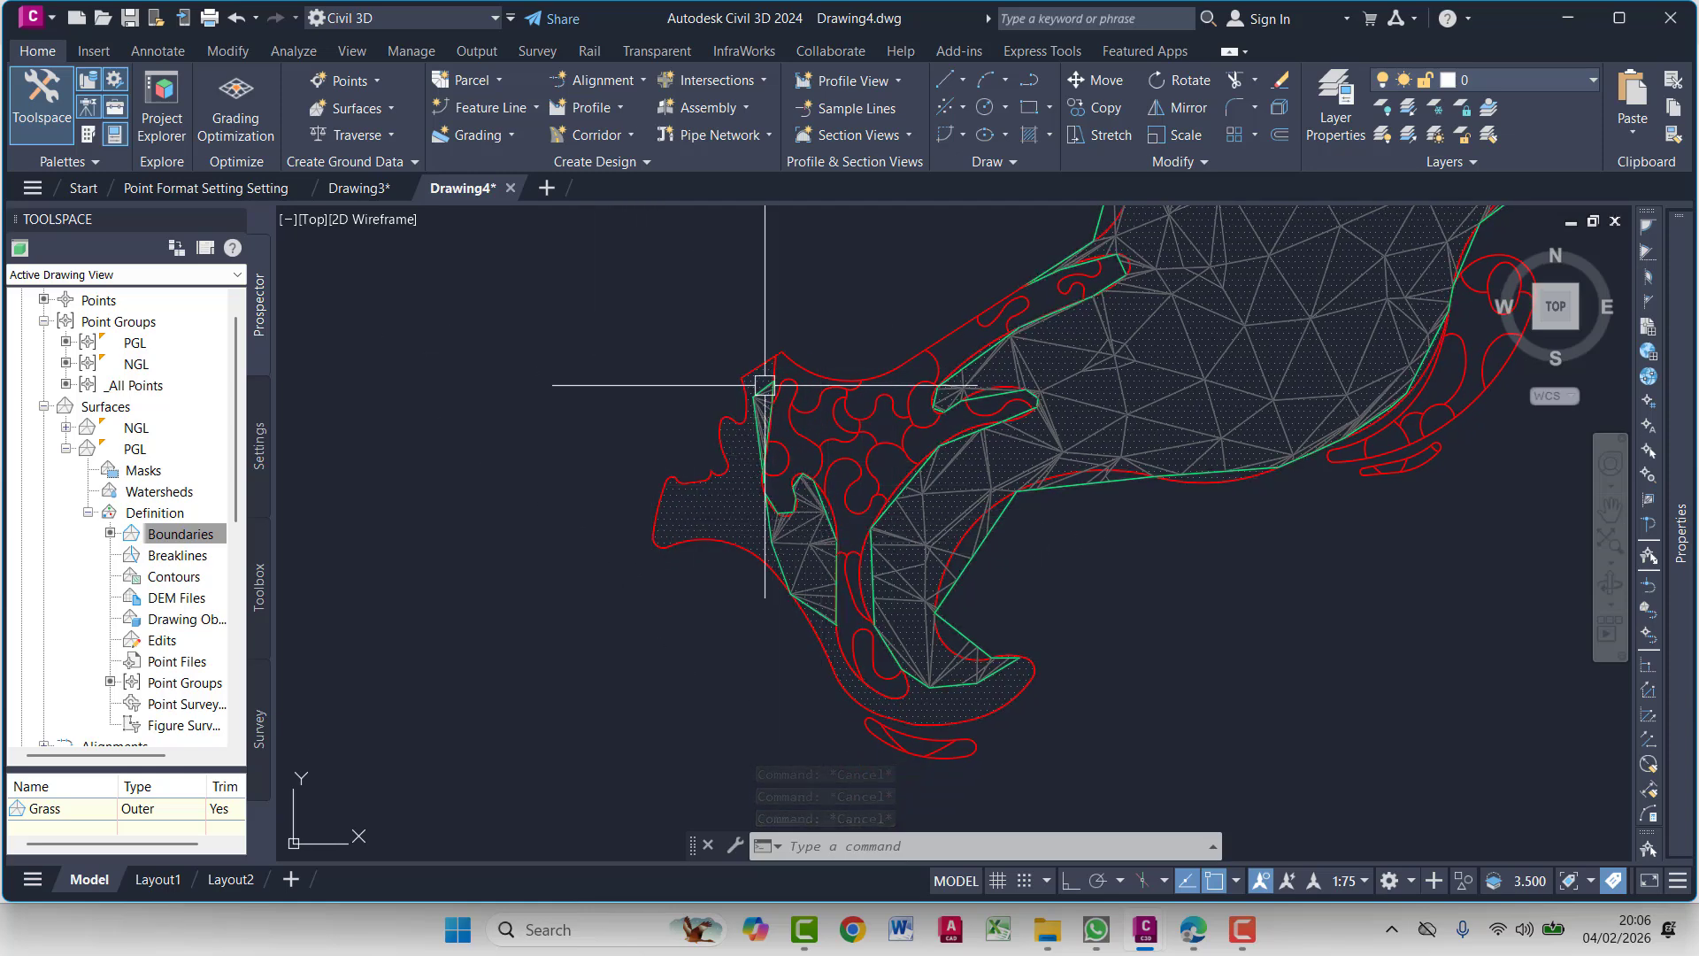
Delete the PGL surface's triangle lines in the detached patches at its southwest end and collapse the surface's definition tree
{"action": "left_click", "coordinate": [813, 578]}
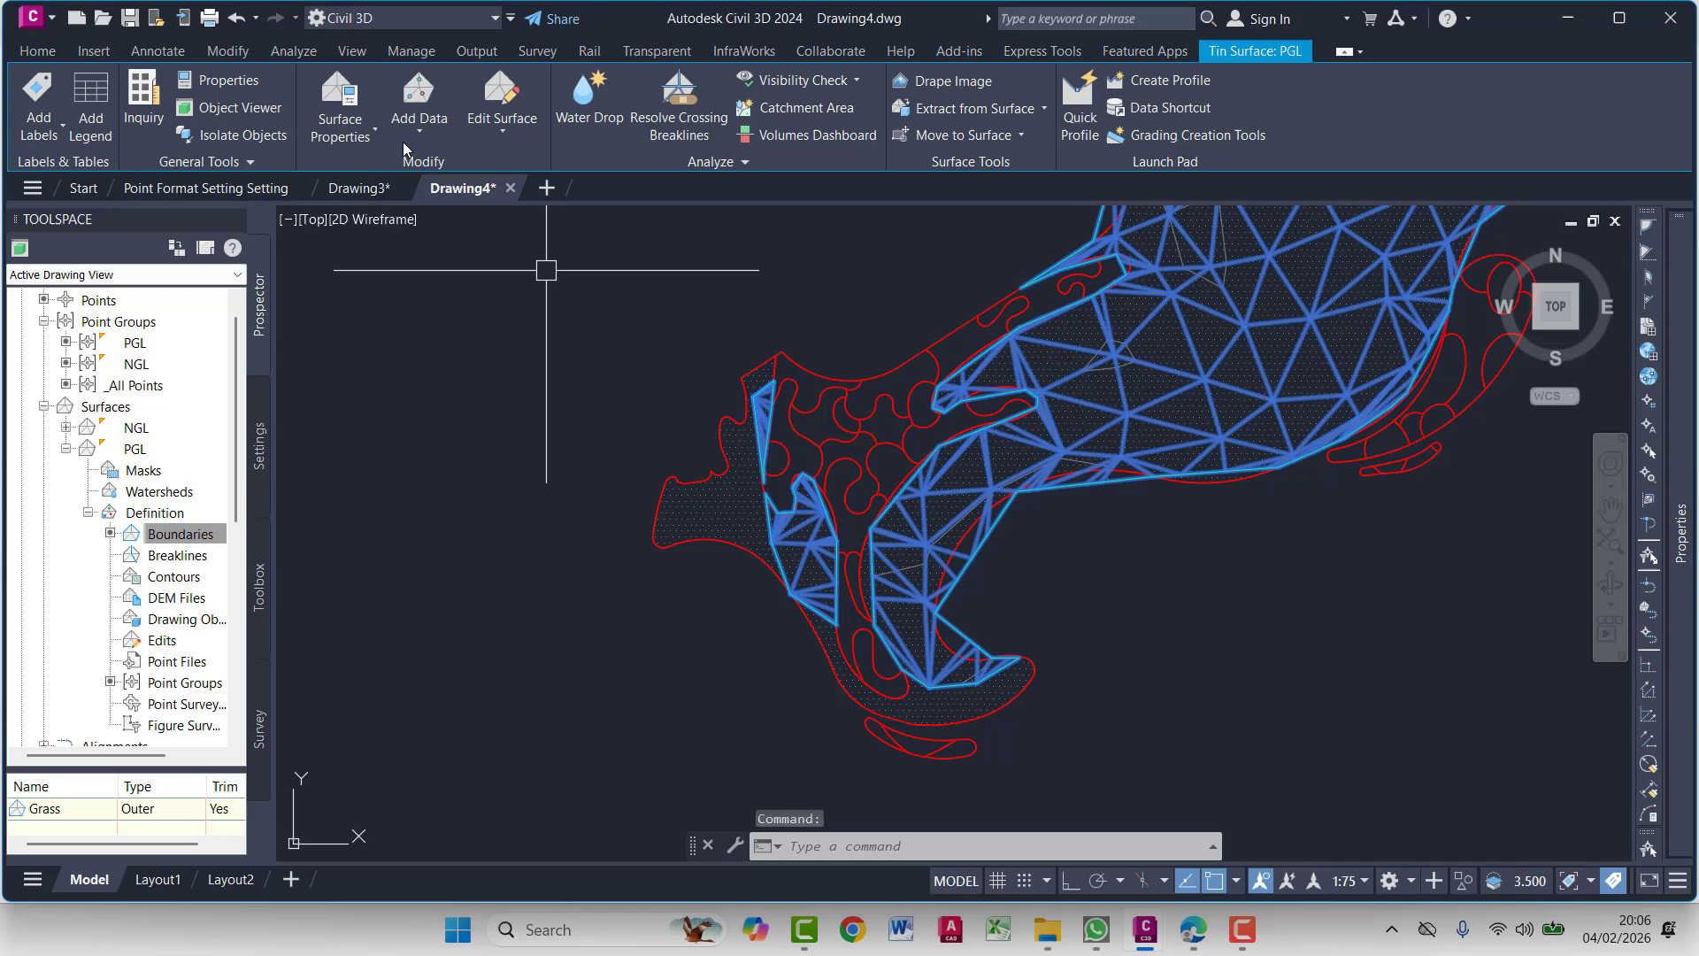
{"action": "left_click", "coordinate": [480, 131]}
{"action": "left_click", "coordinate": [529, 216]}
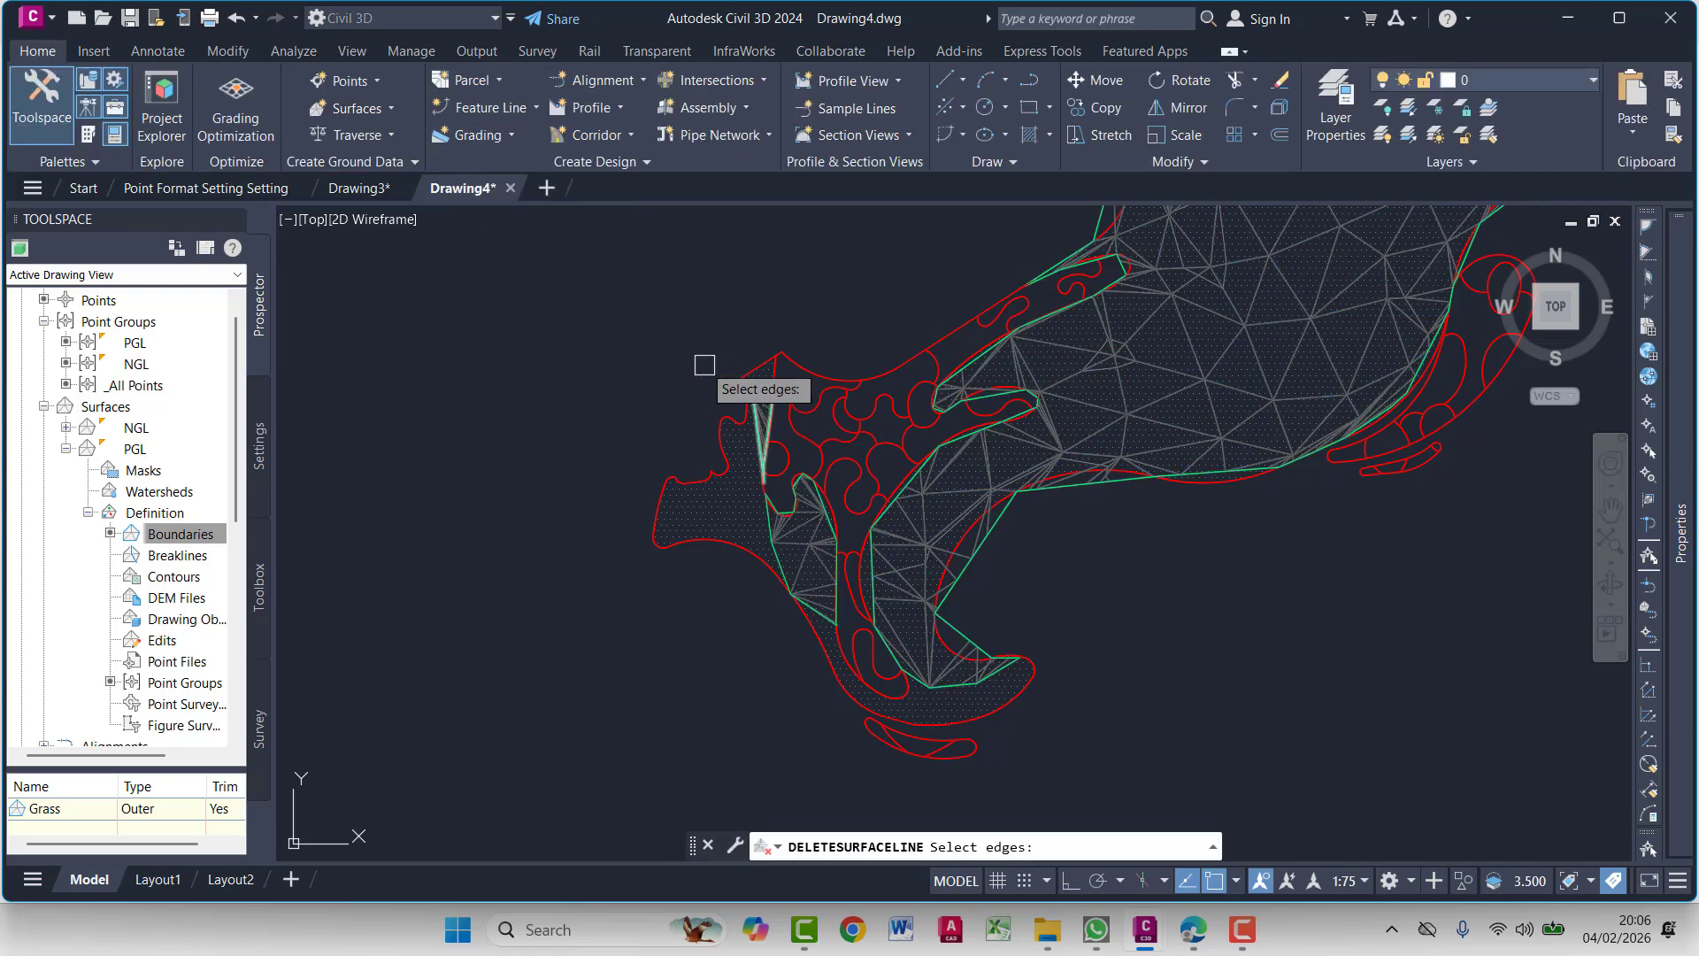
{"action": "left_click", "coordinate": [700, 309]}
{"action": "left_click", "coordinate": [837, 635]}
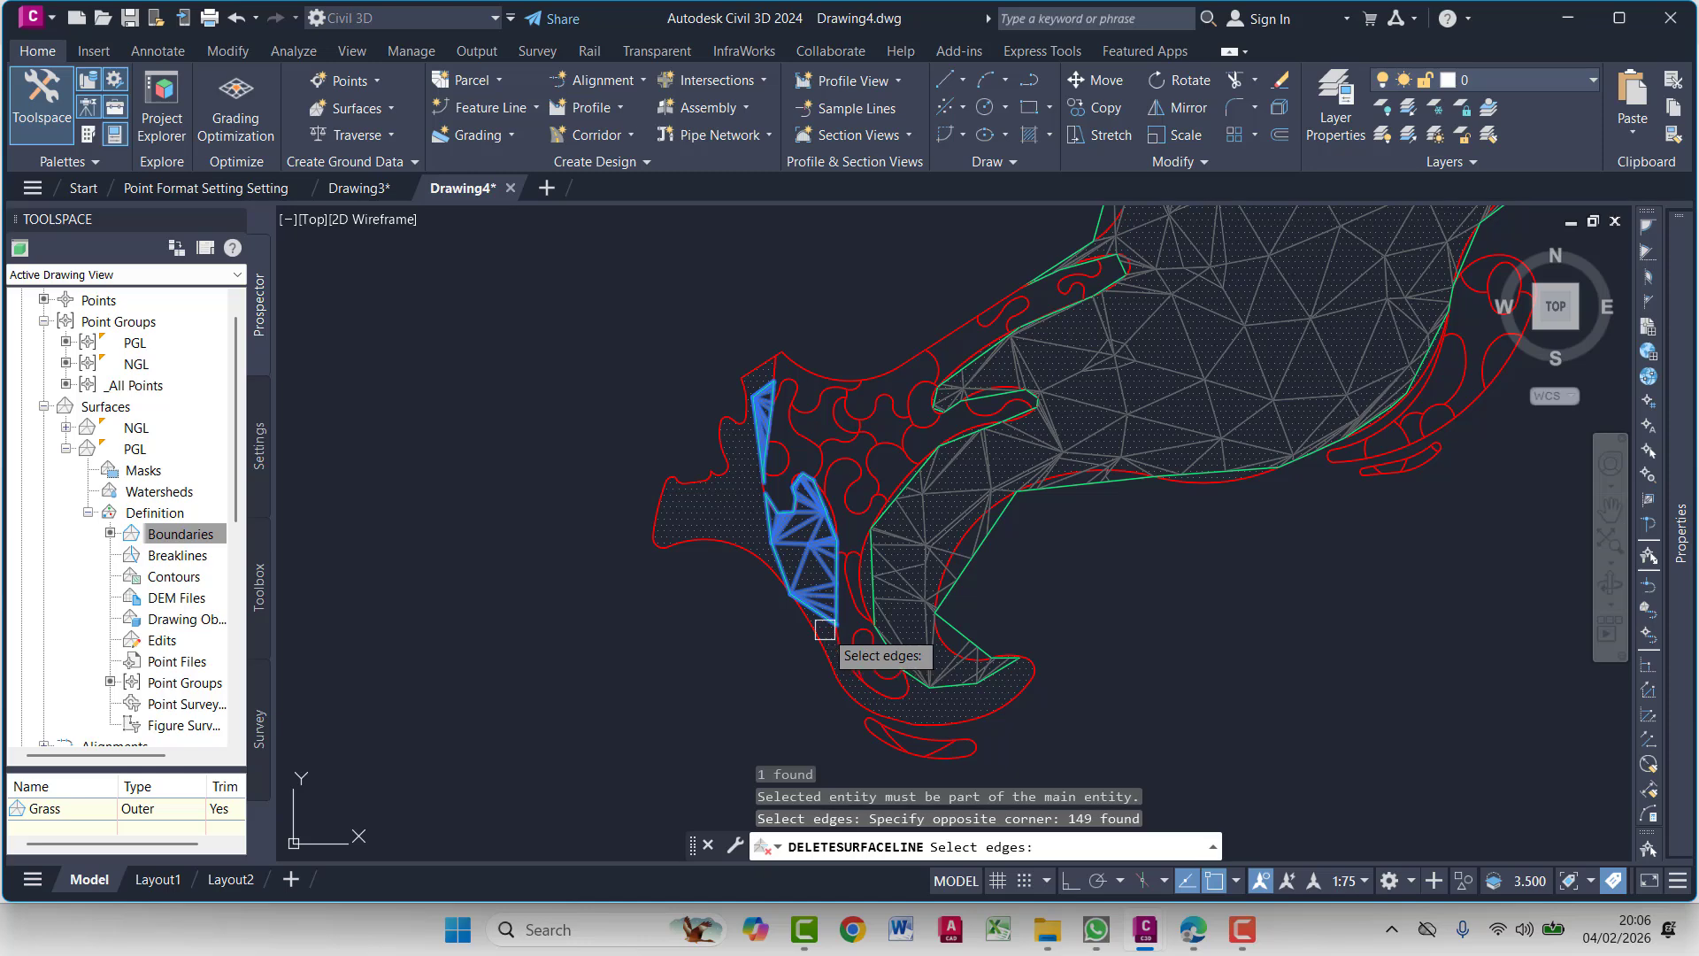
{"action": "key", "text": "Return"}
{"action": "scroll", "coordinate": [1138, 573], "scroll_direction": "down", "scroll_amount": 5}
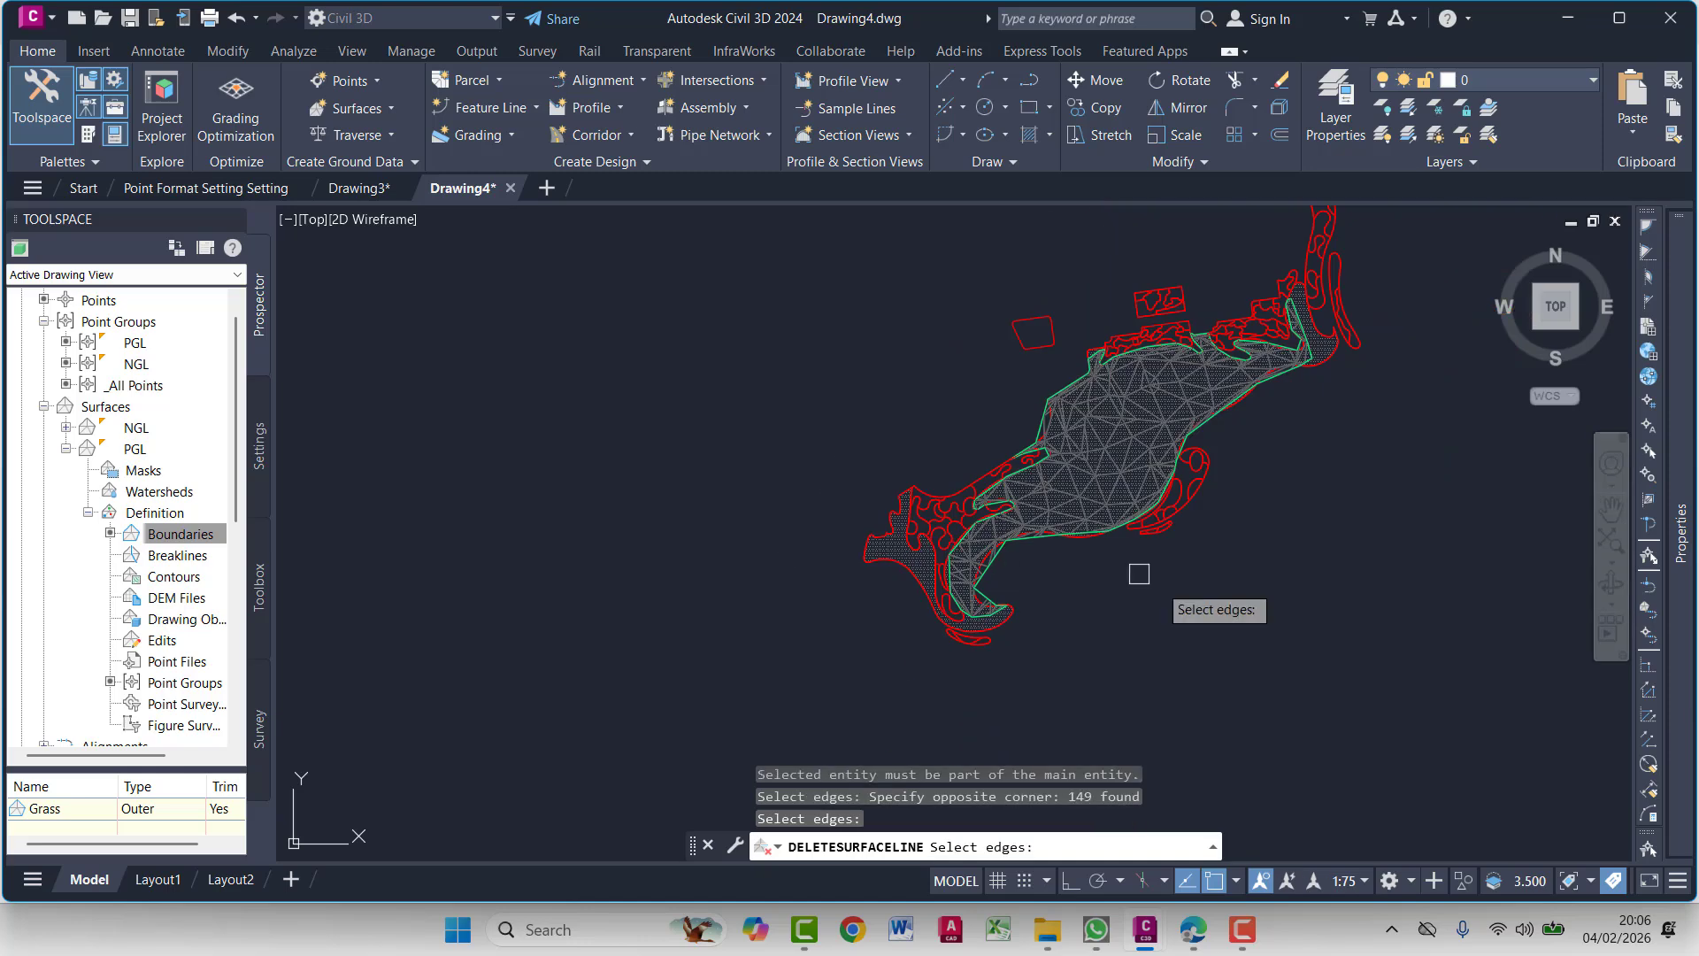
{"action": "key", "text": "Escape"}
{"action": "left_click", "coordinate": [864, 353]}
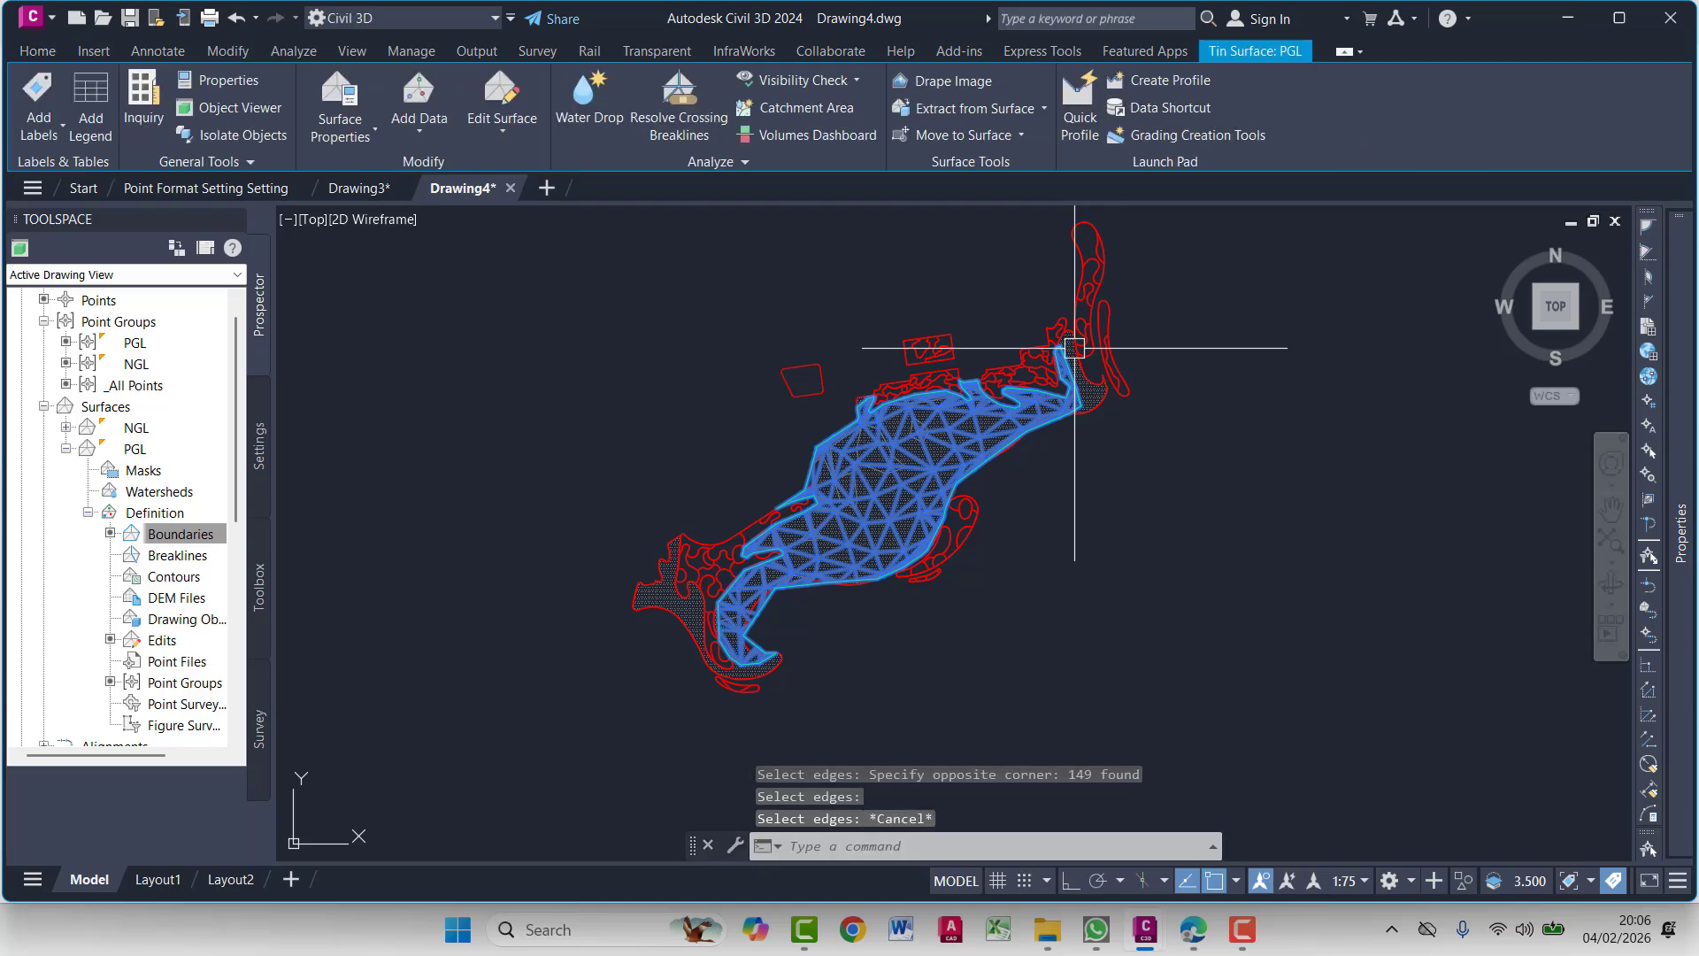
{"action": "scroll", "coordinate": [934, 499], "scroll_direction": "up", "scroll_amount": 6}
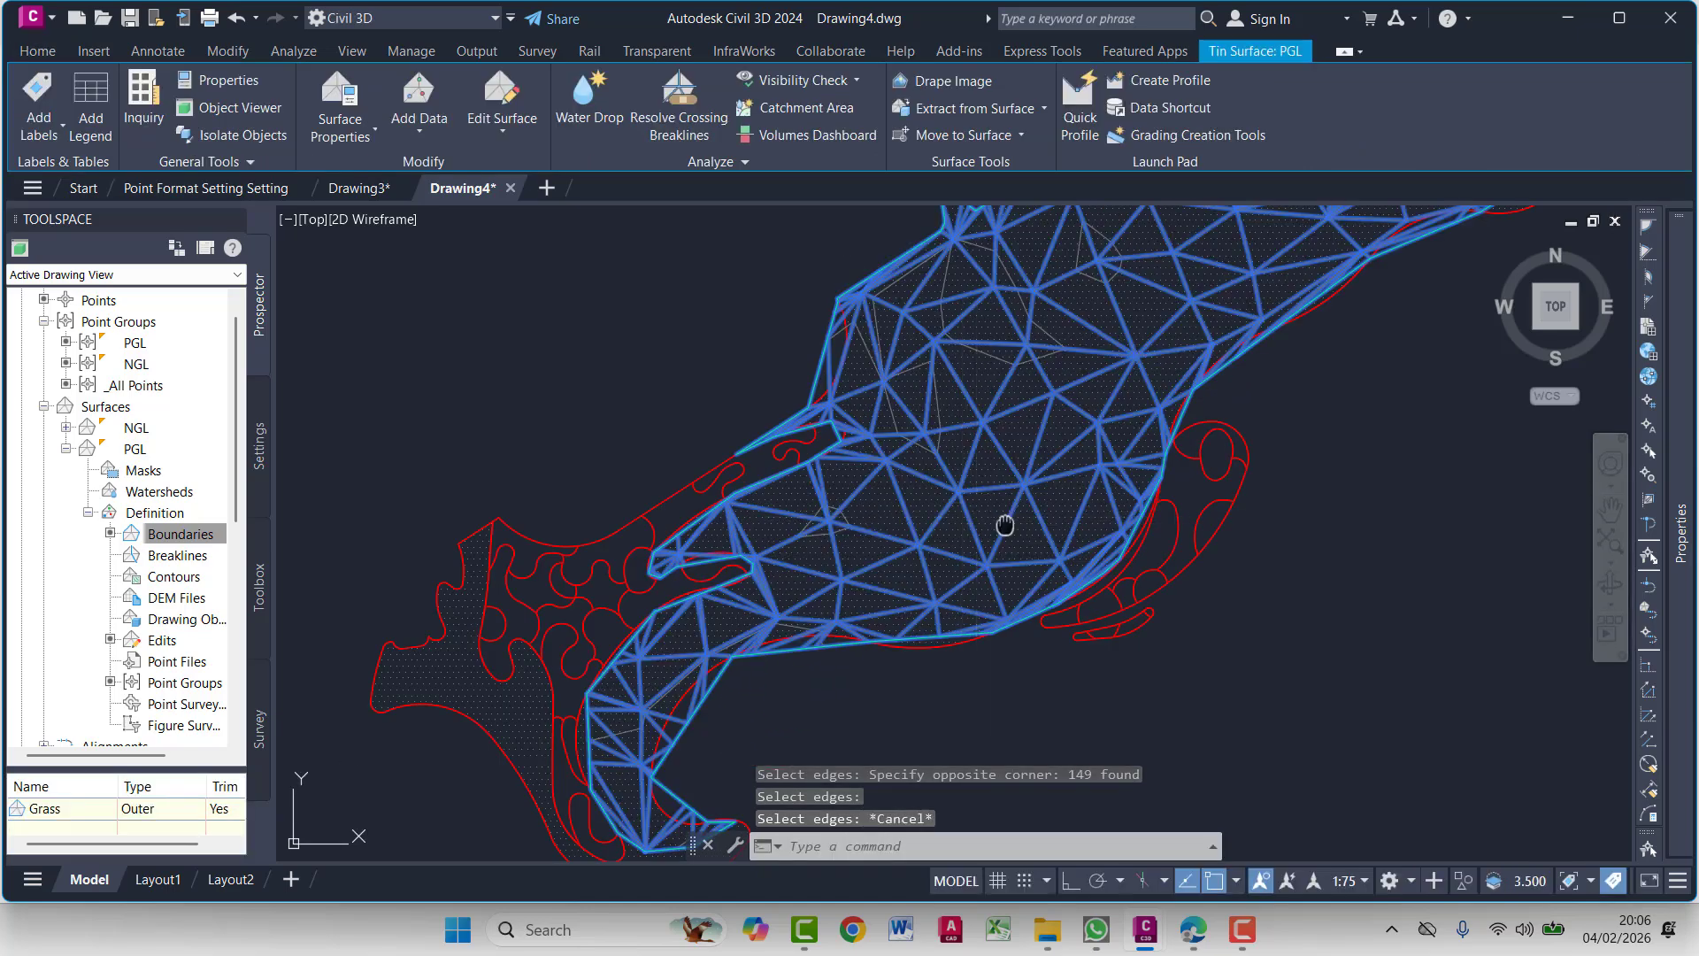
{"action": "left_click", "coordinate": [88, 512]}
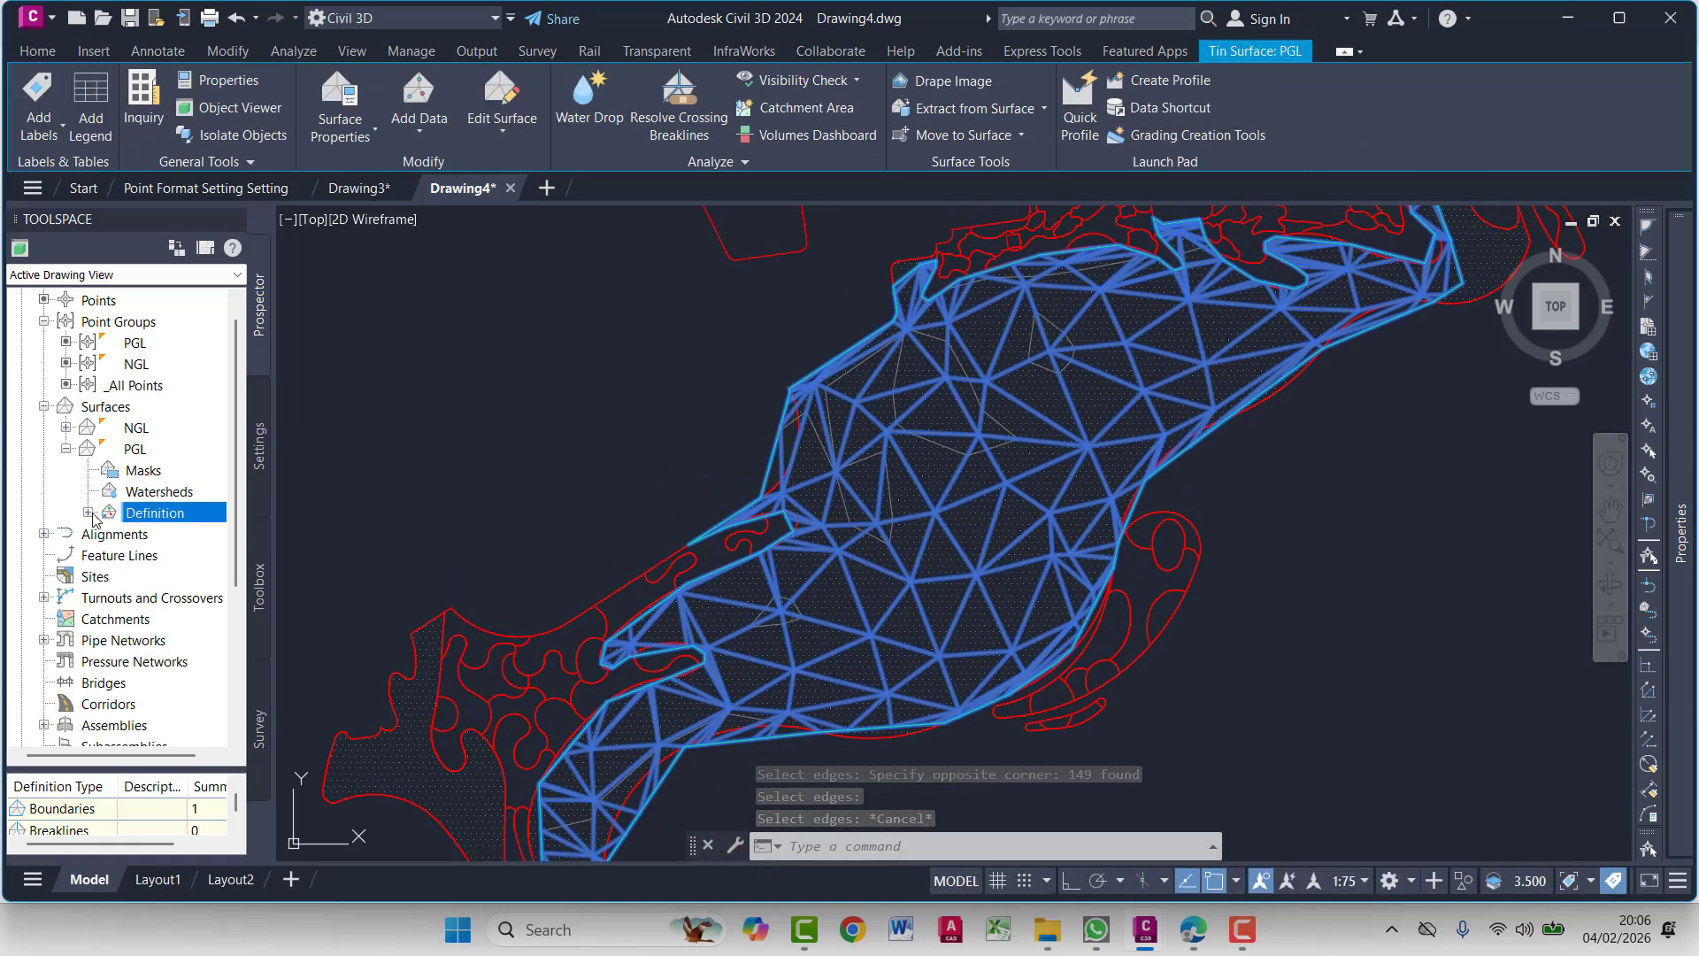
{"action": "left_click", "coordinate": [65, 449]}
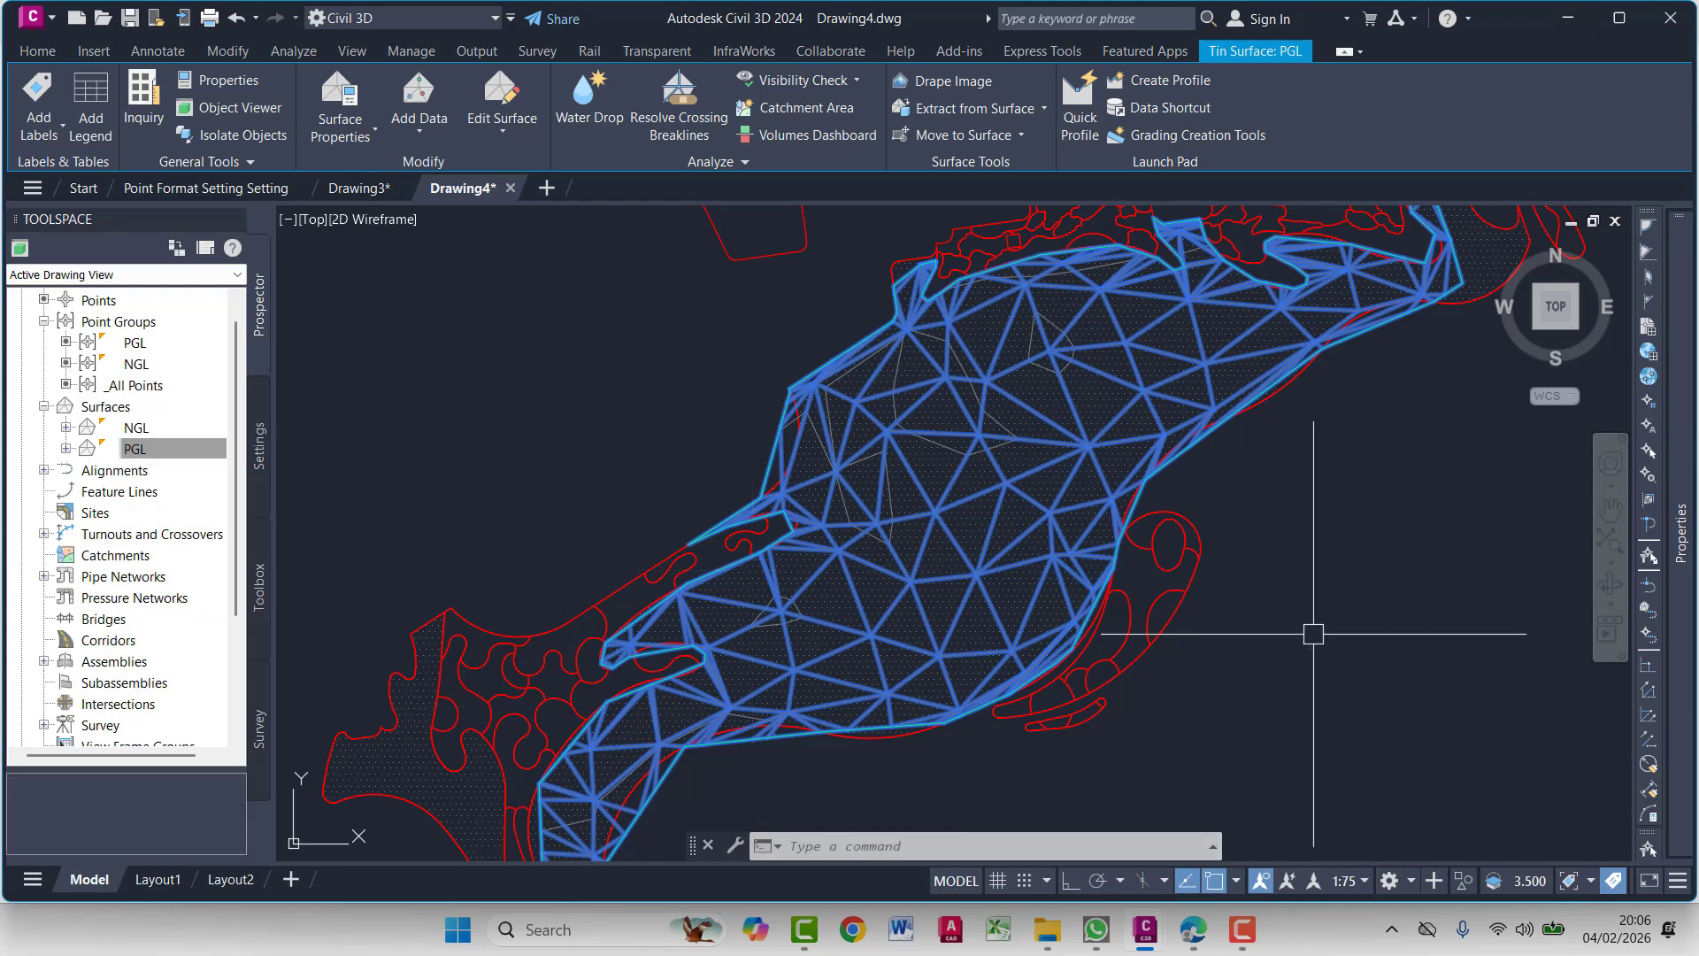
In Drawing3, move the upper straight line with all its point markers about 3.5 units northwest, away from the stepped line below
{"action": "left_click", "coordinate": [362, 189]}
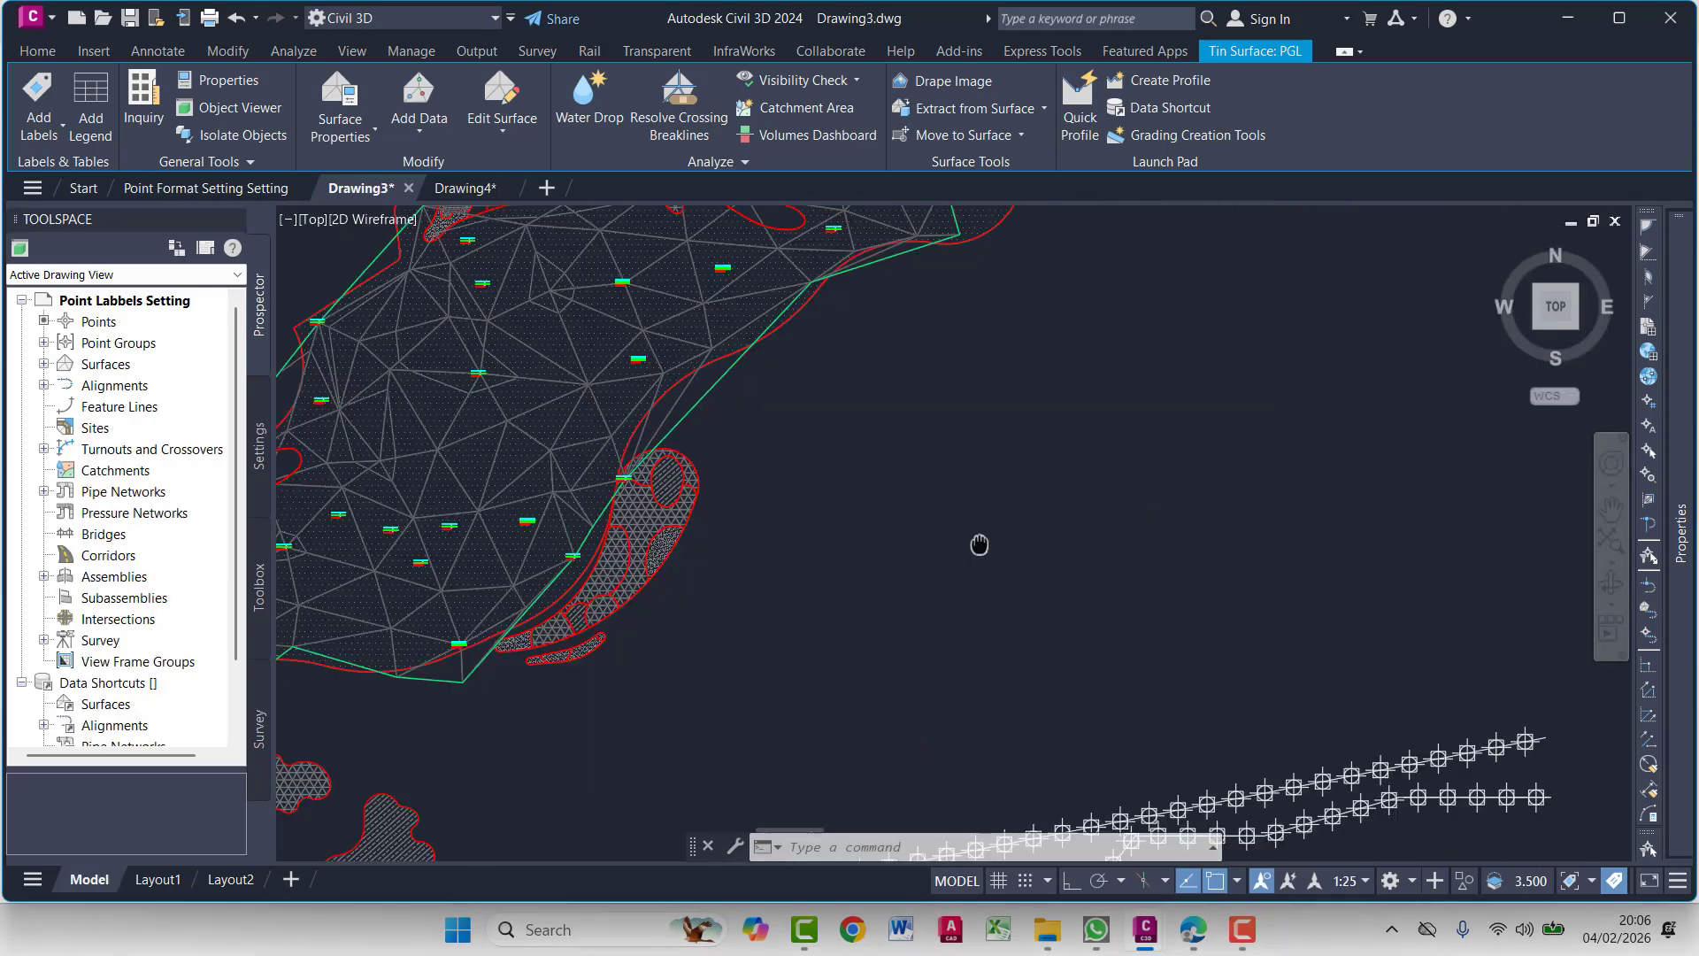
{"action": "middle_click_drag", "start_coordinate": [699, 500], "coordinate": [764, 541]}
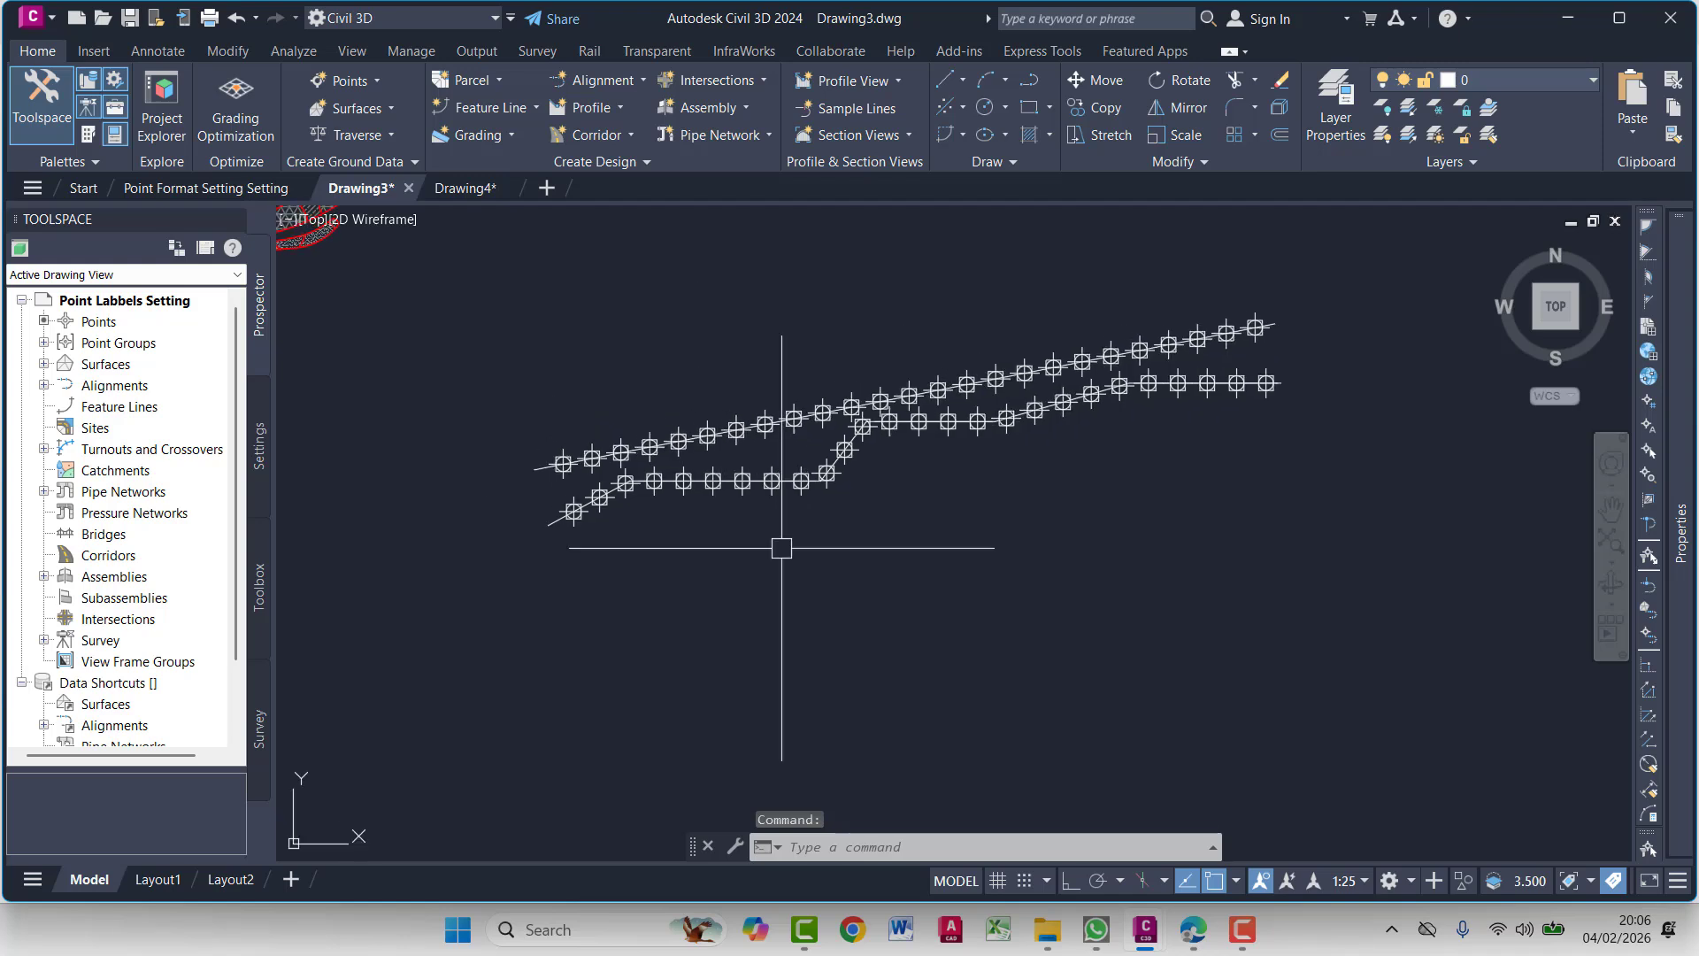
{"action": "left_click", "coordinate": [1312, 245]}
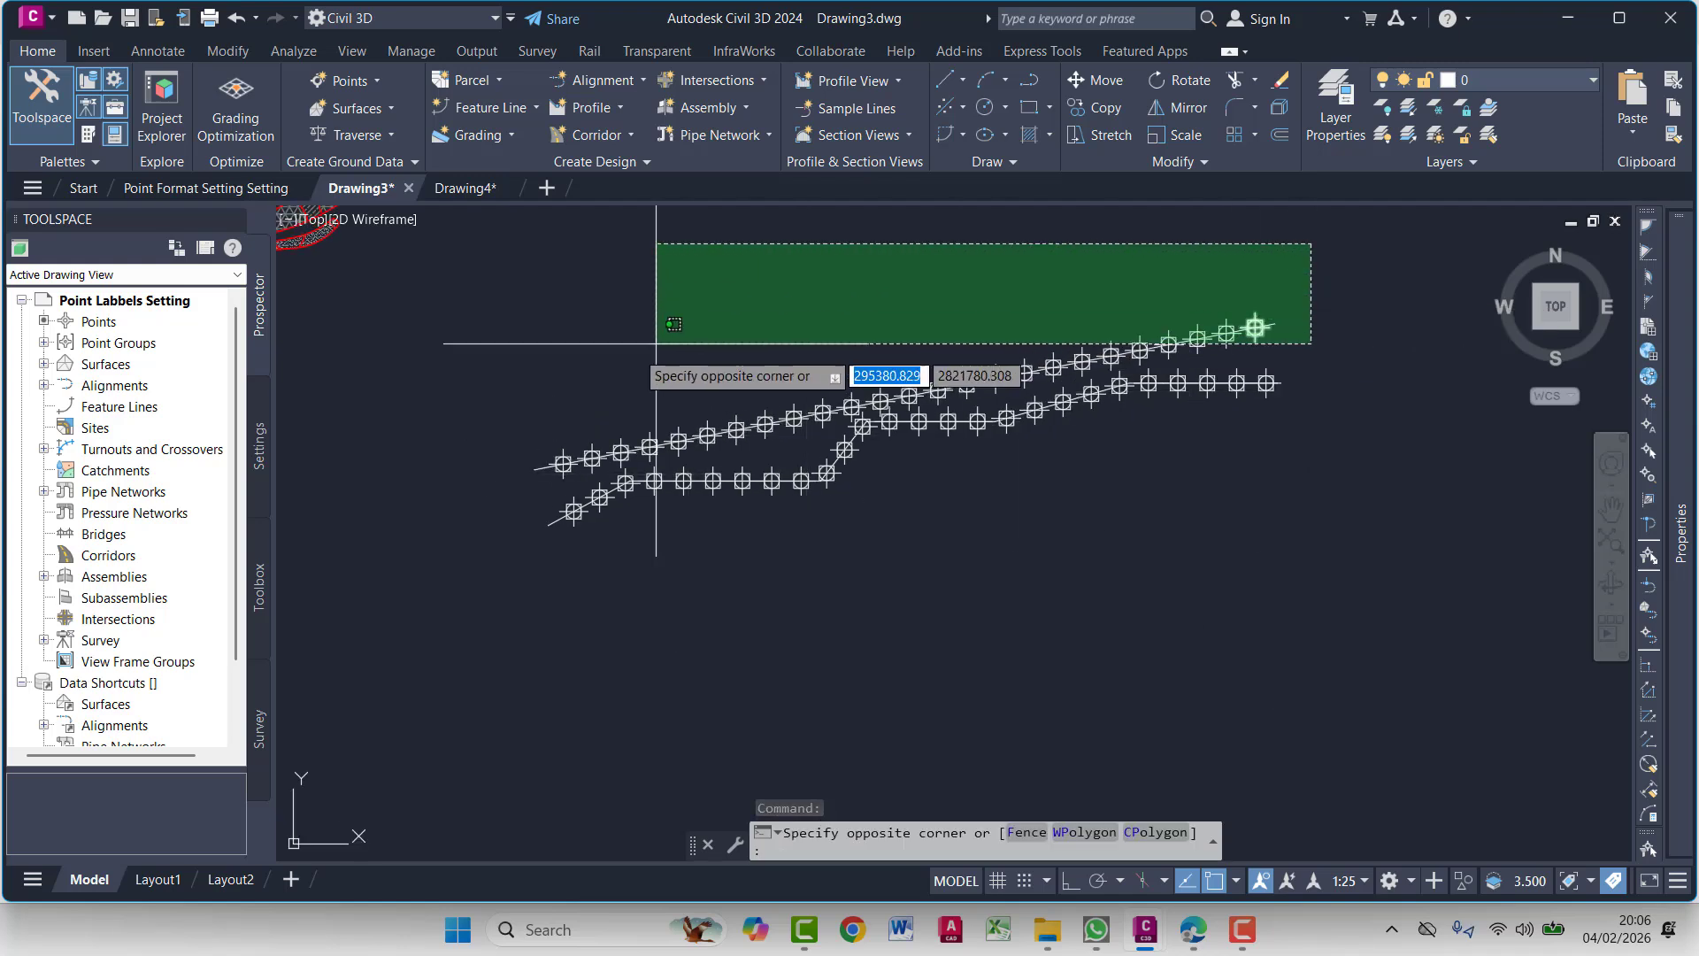
{"action": "left_click", "coordinate": [683, 333]}
{"action": "left_click", "coordinate": [450, 378]}
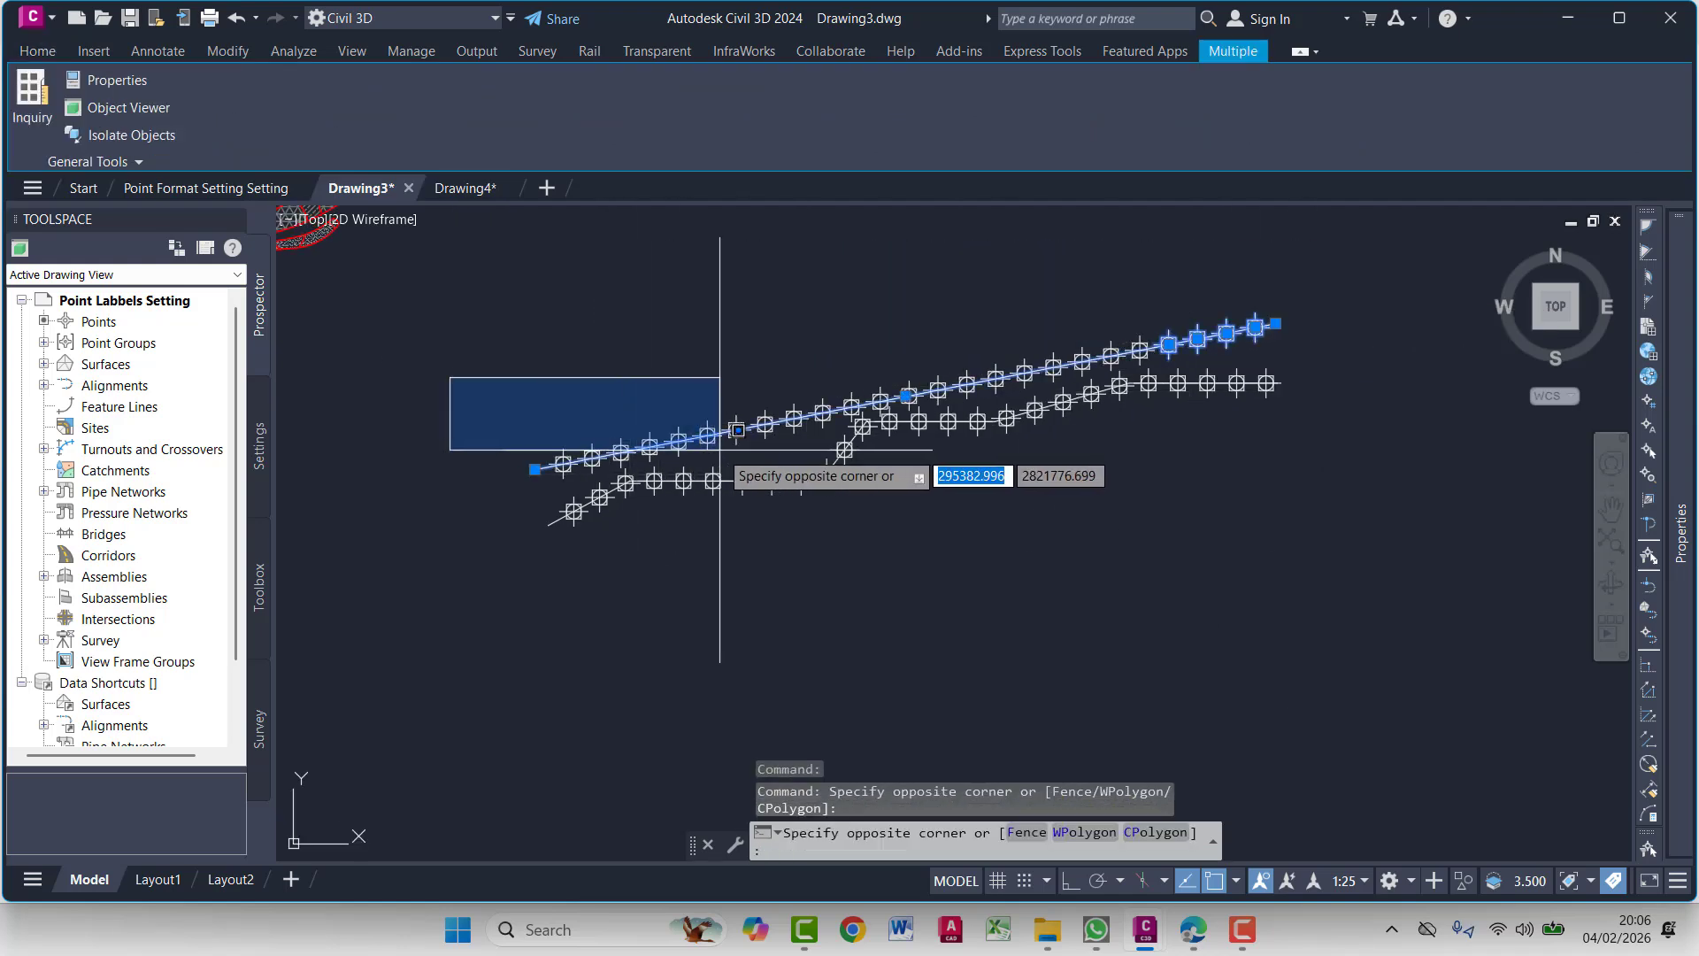
{"action": "left_click", "coordinate": [719, 460]}
{"action": "left_click", "coordinate": [1100, 296]}
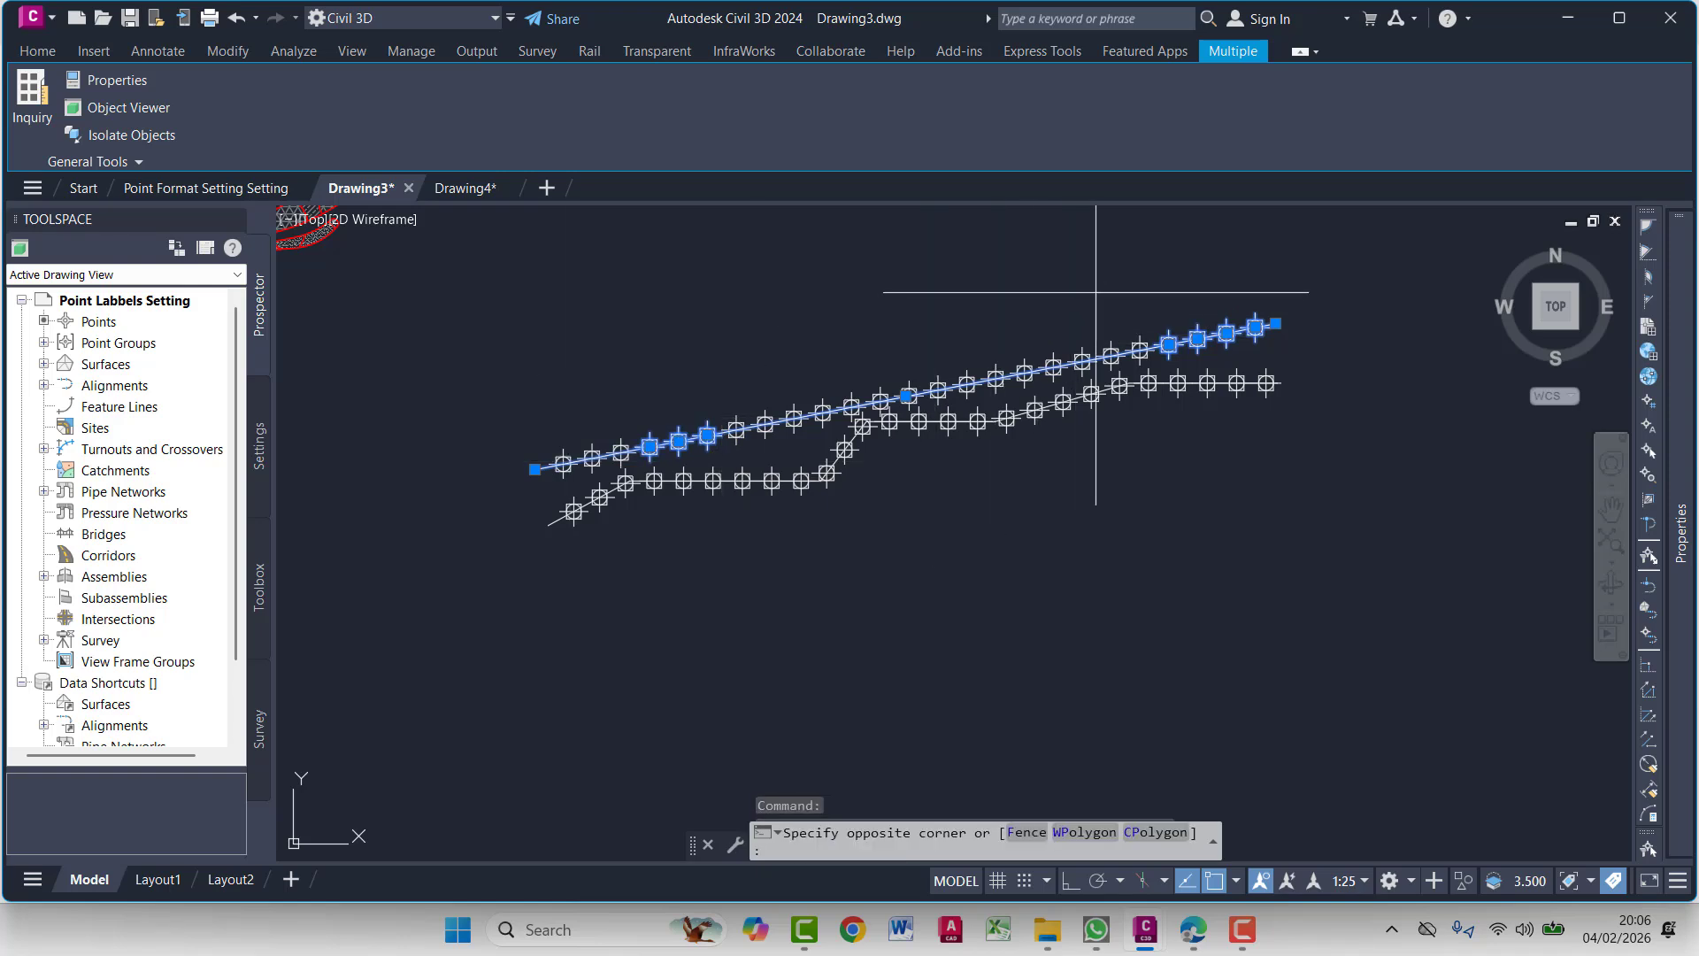
{"action": "left_click", "coordinate": [737, 375]}
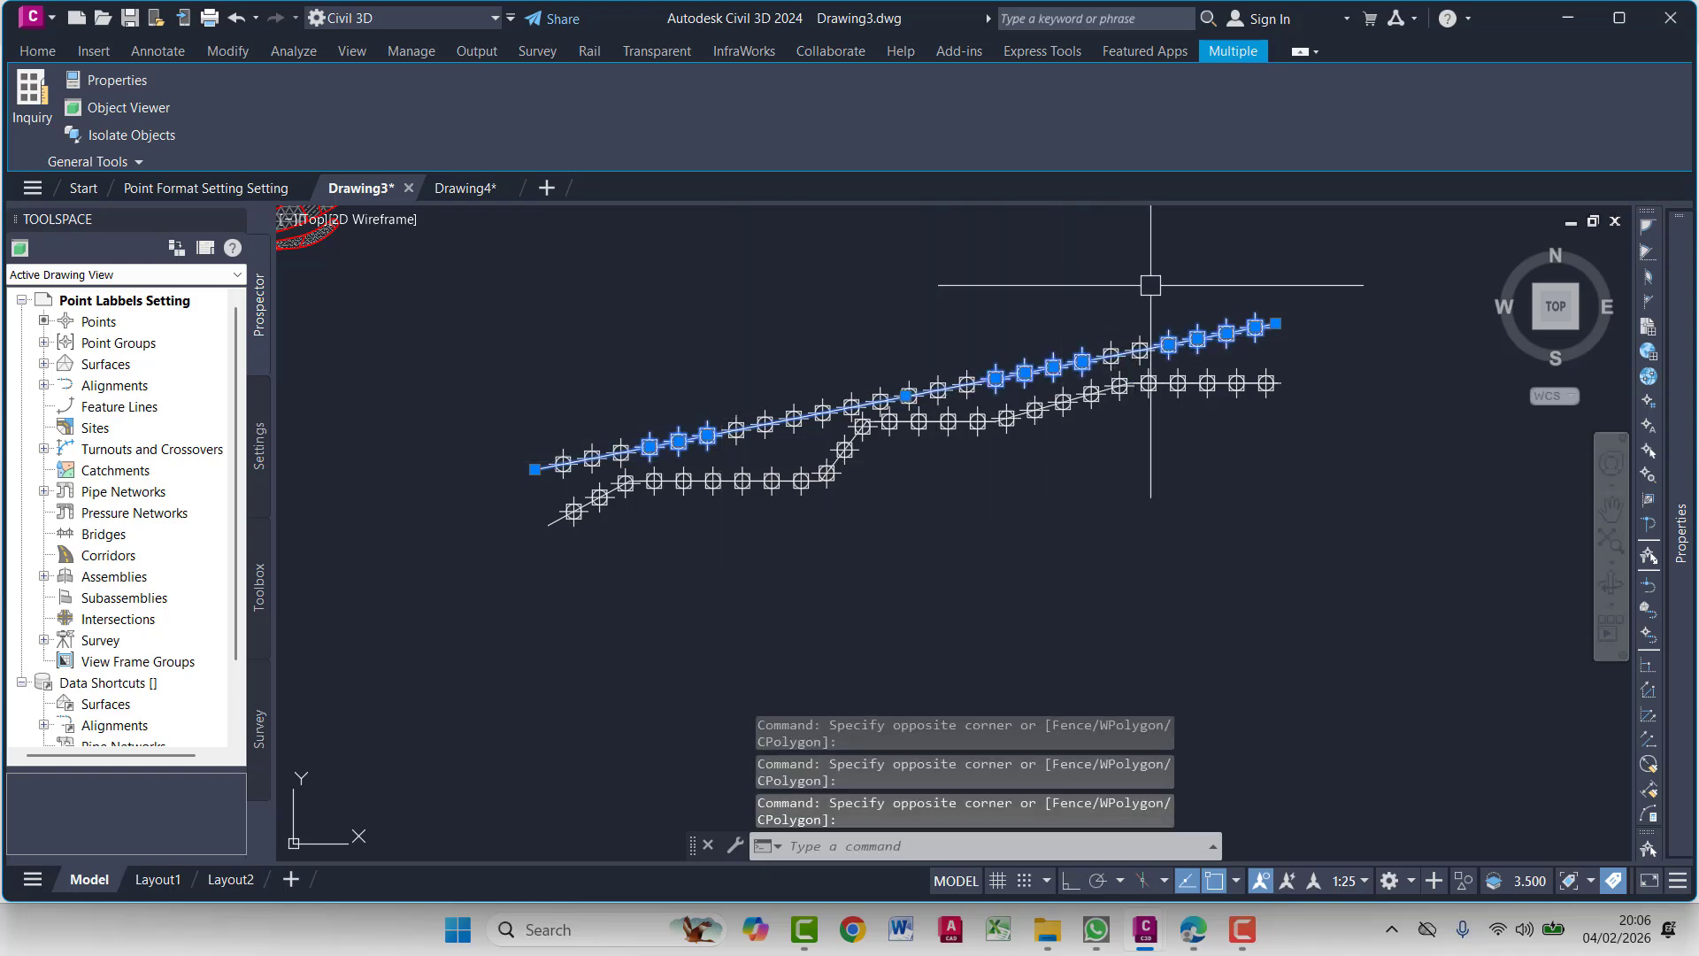
{"action": "mouse_move", "coordinate": [1150, 306]}
{"action": "left_mouse_down"}
{"action": "mouse_move", "coordinate": [928, 385]}
{"action": "mouse_move", "coordinate": [477, 453]}
{"action": "mouse_move", "coordinate": [469, 469]}
{"action": "mouse_move", "coordinate": [500, 478]}
{"action": "left_mouse_up"}
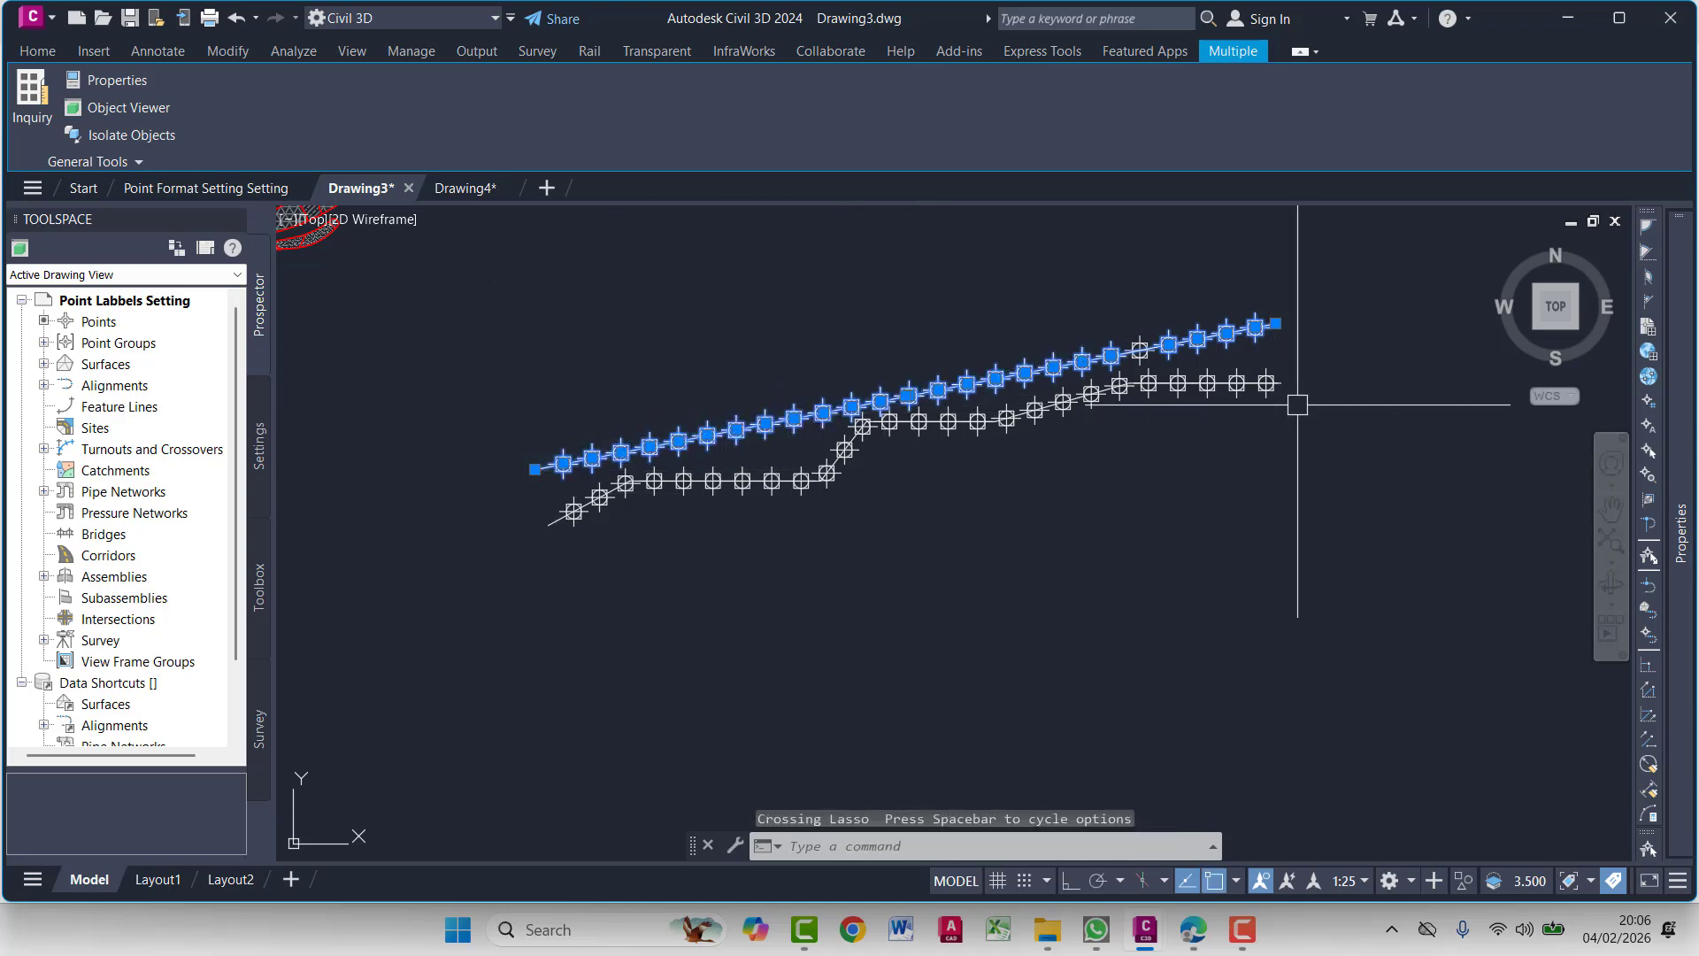
{"action": "scroll", "coordinate": [1184, 337], "scroll_direction": "up", "scroll_amount": 4}
{"action": "left_click", "coordinate": [1195, 286]}
{"action": "left_click", "coordinate": [1090, 386]}
{"action": "scroll", "coordinate": [1090, 386], "scroll_direction": "down", "scroll_amount": 2}
{"action": "left_click_drag", "start_coordinate": [885, 437], "coordinate": [886, 437]}
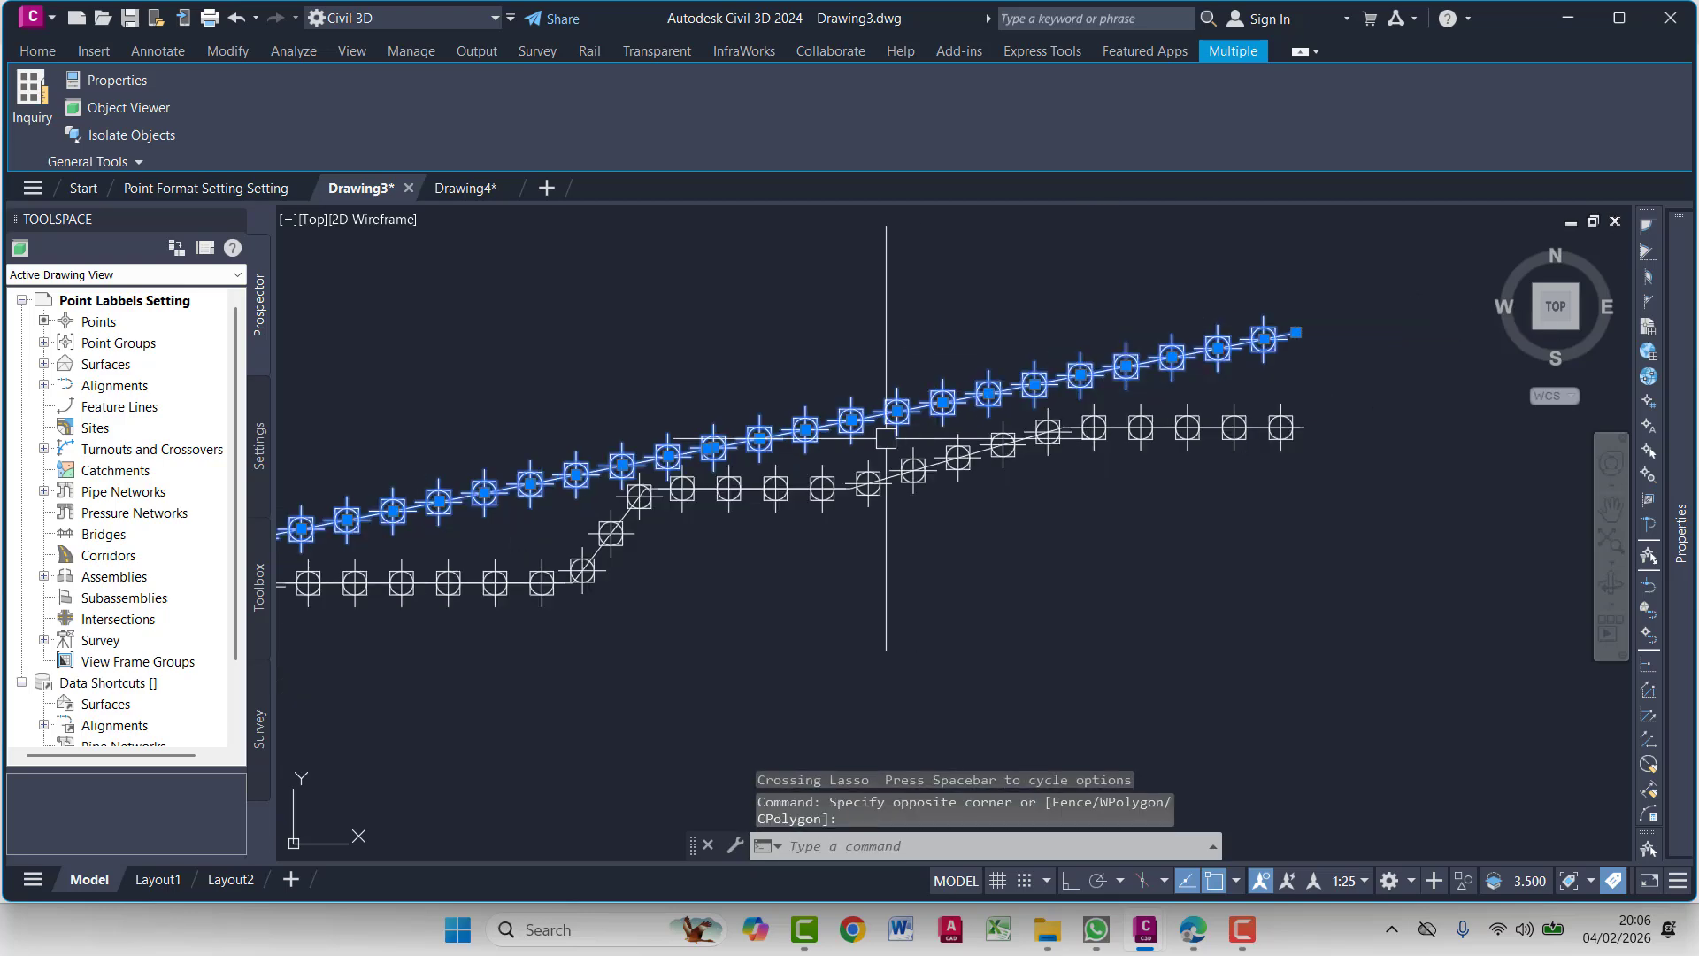
{"action": "type", "text": "m"}
{"action": "key", "text": "Return"}
{"action": "left_click", "coordinate": [713, 306]}
{"action": "scroll", "coordinate": [715, 306], "scroll_direction": "down", "scroll_amount": 2}
{"action": "middle_click_drag", "start_coordinate": [717, 307], "coordinate": [836, 438]}
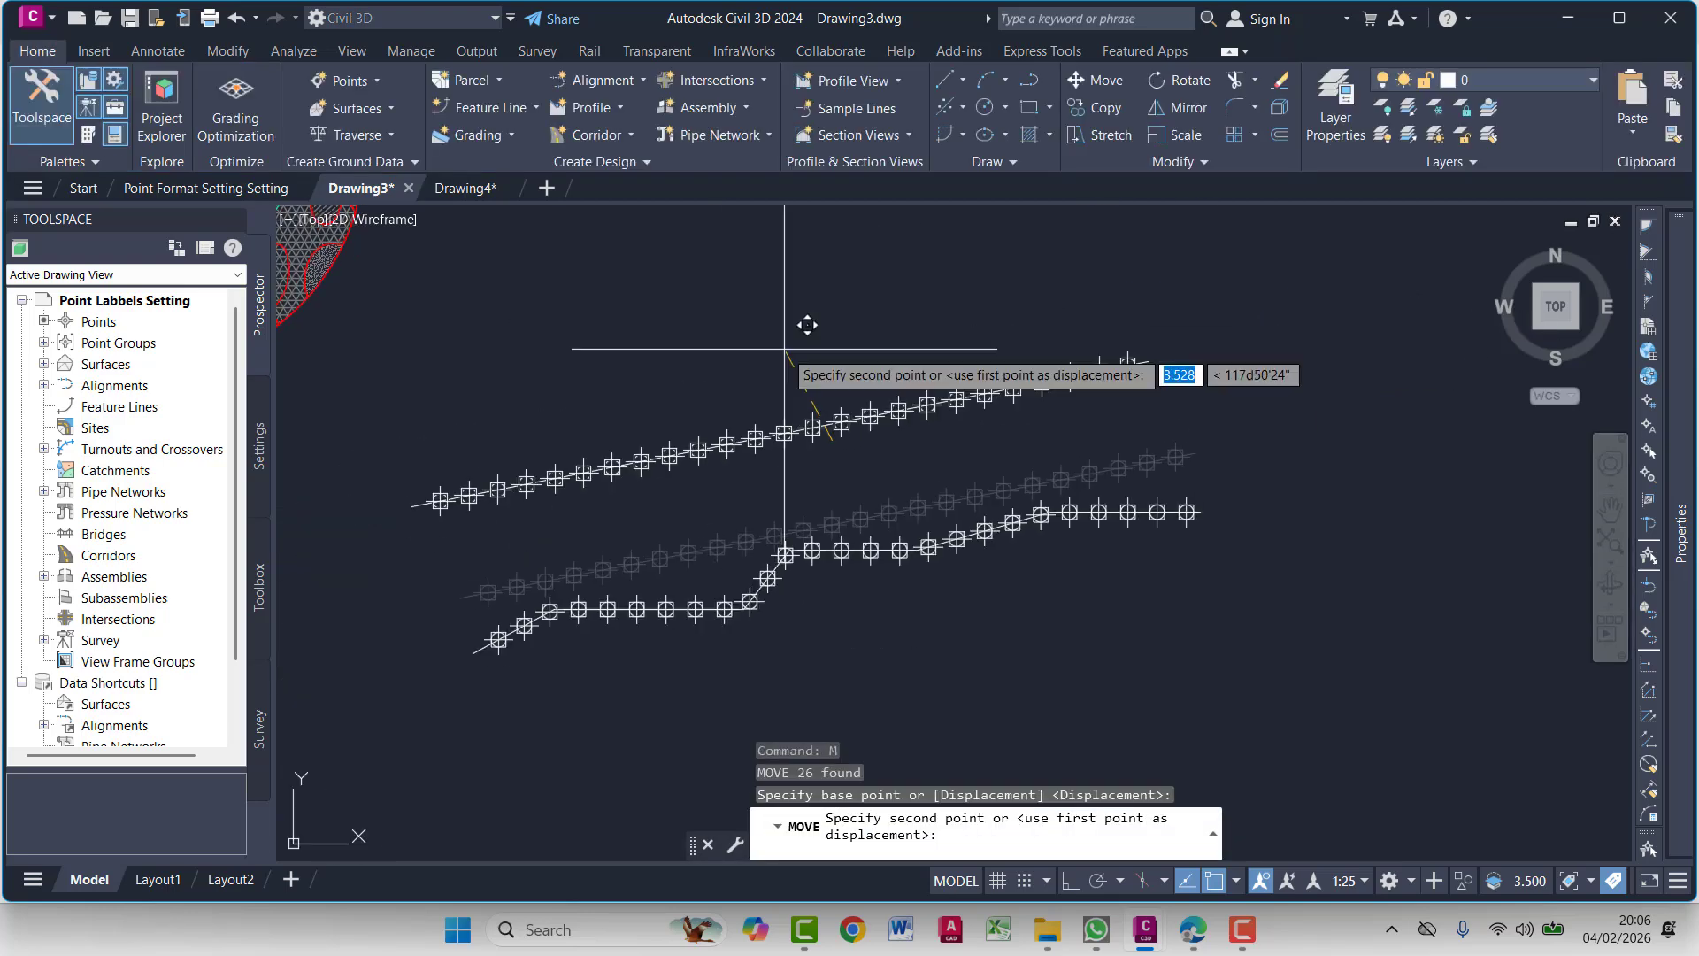
{"action": "left_click", "coordinate": [785, 349]}
{"action": "key", "text": "Escape"}
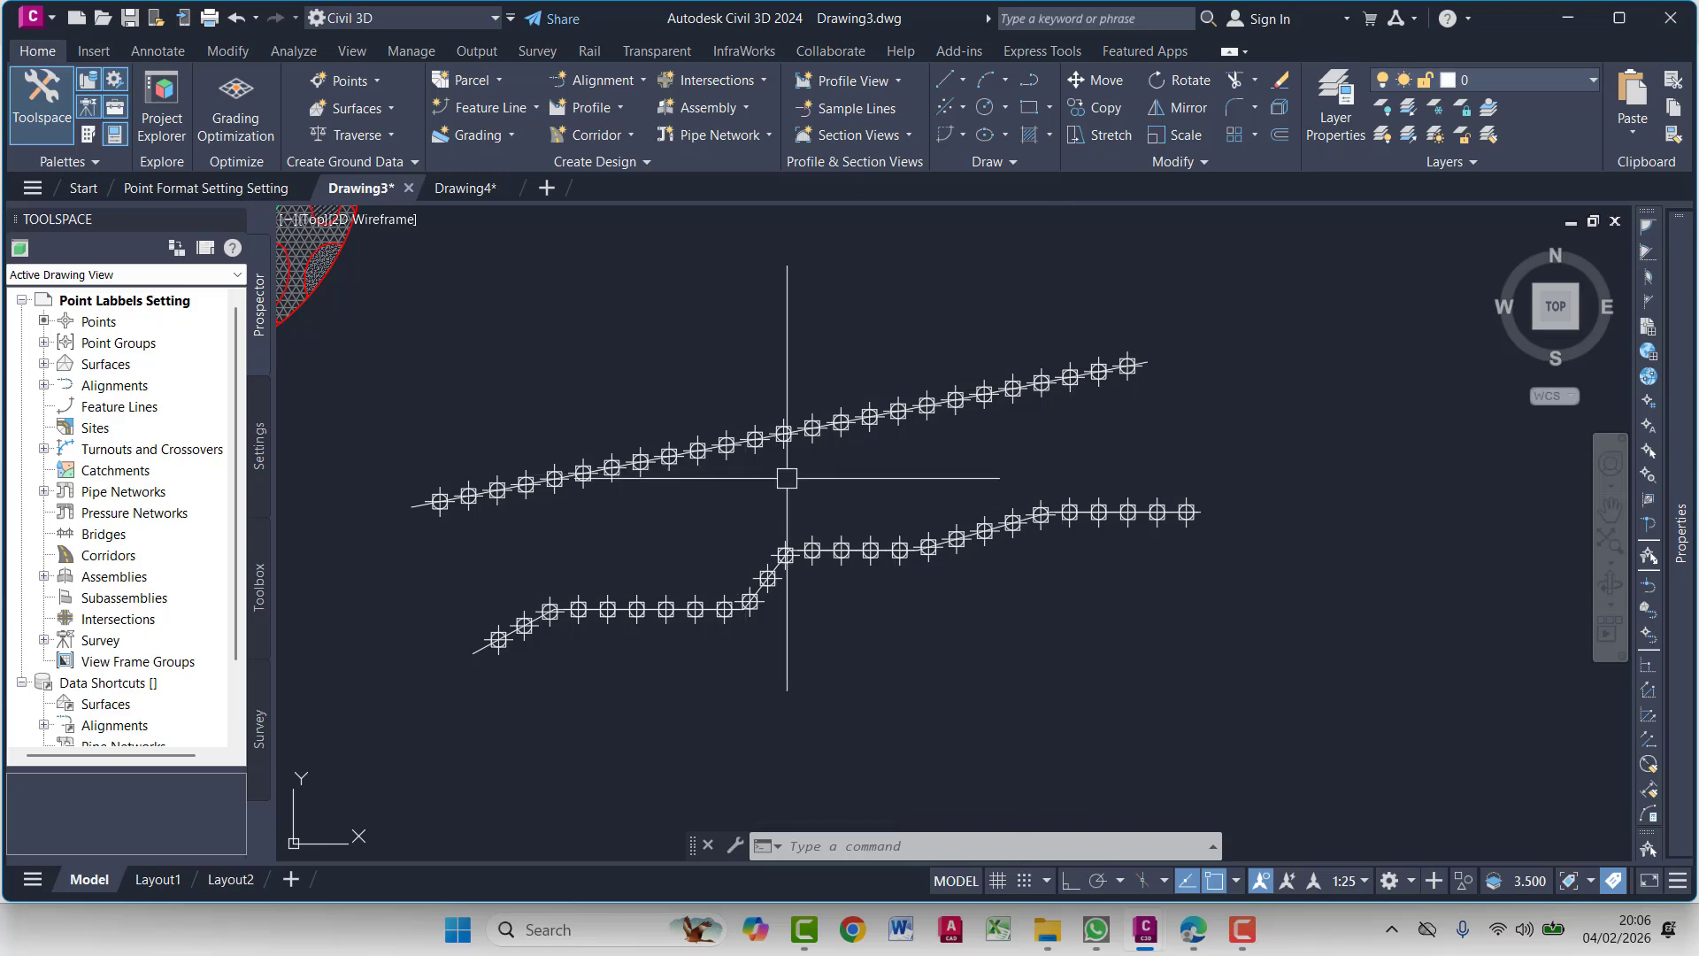
Return to Drawing4 and start a new TIN volume surface named Comparison Surface
{"action": "left_click", "coordinate": [465, 185]}
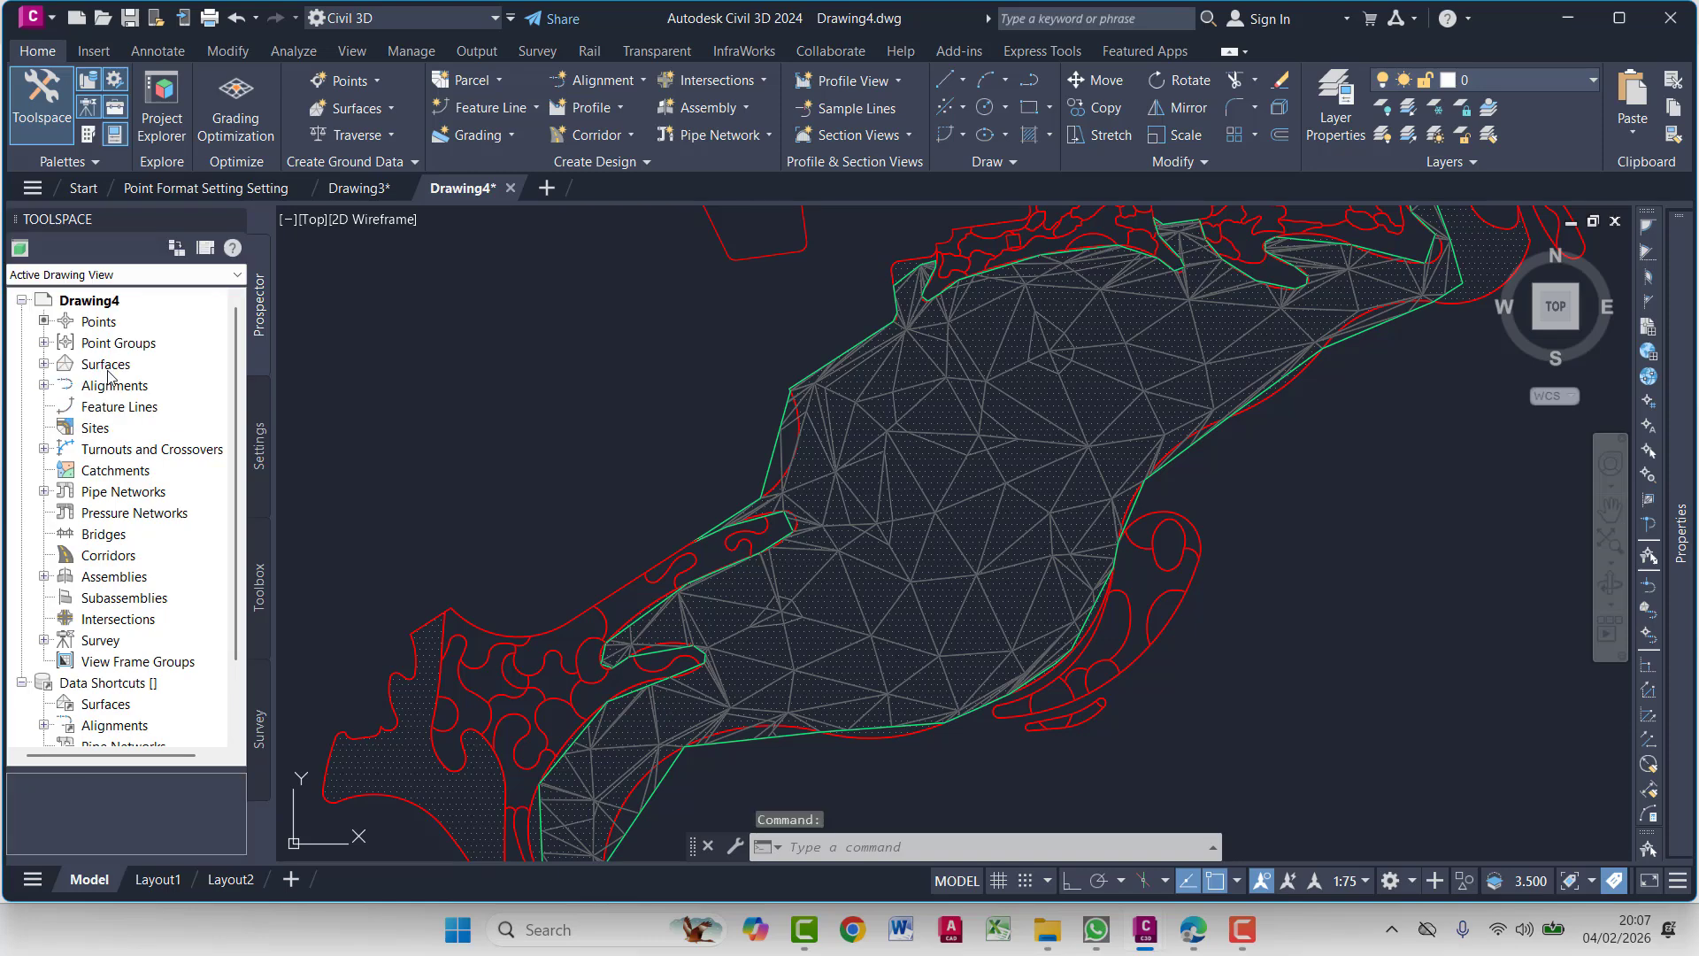
{"action": "right_click", "coordinate": [107, 371]}
{"action": "left_click", "coordinate": [196, 386]}
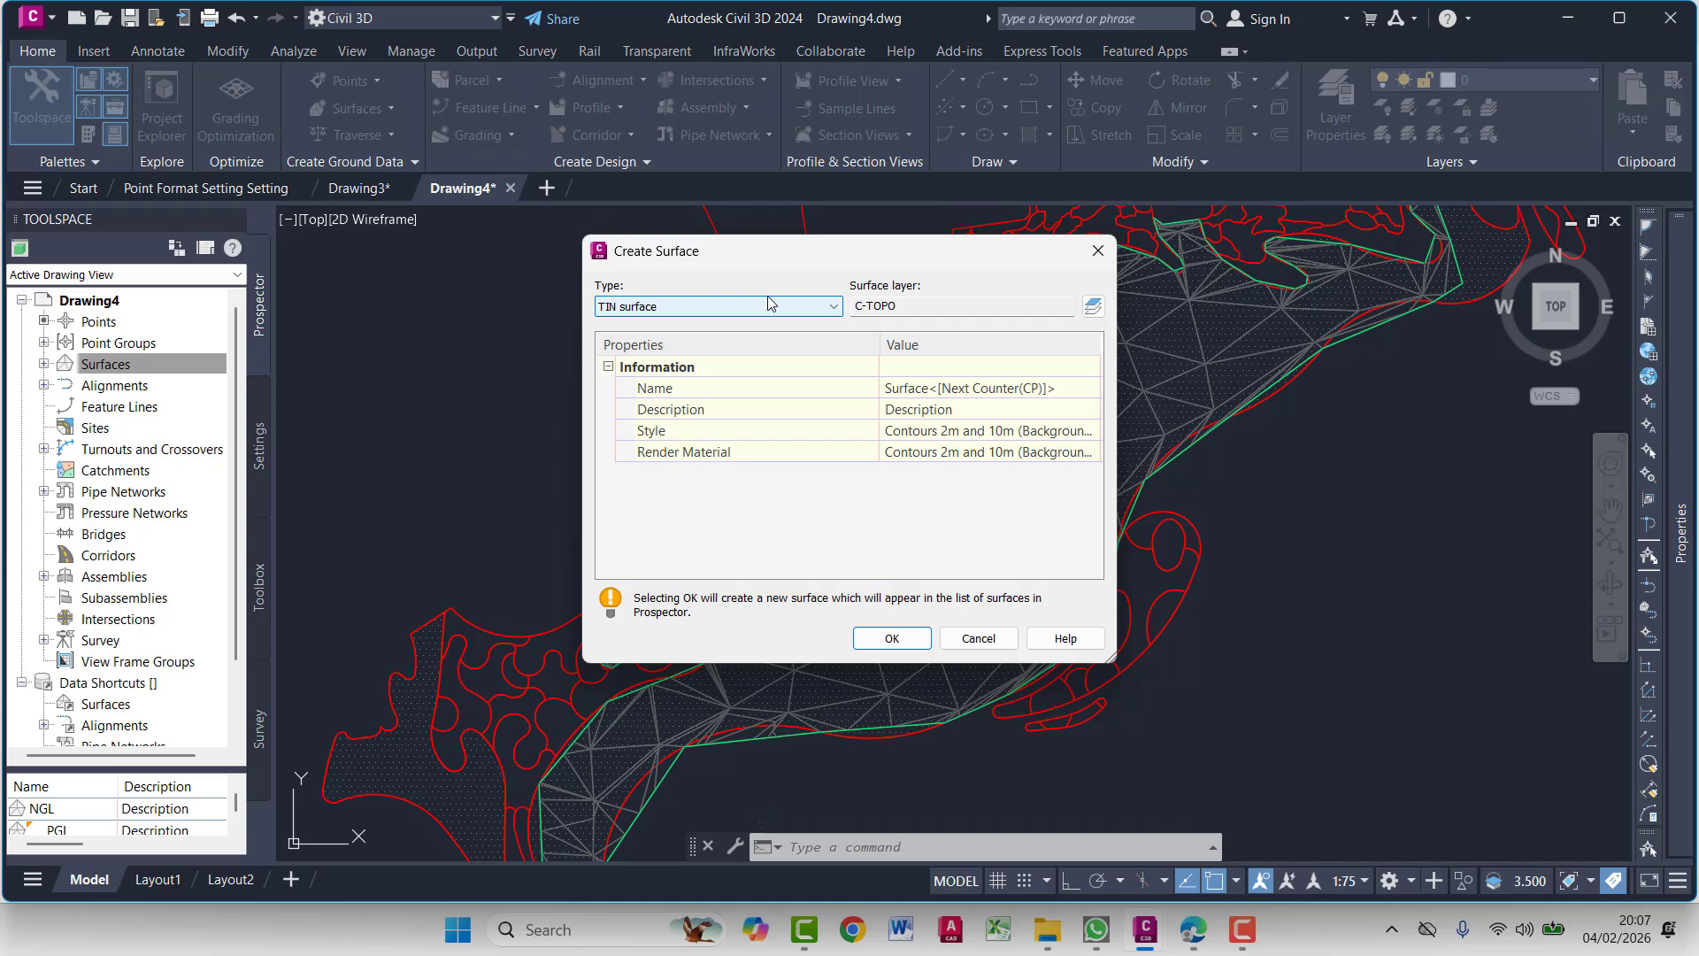
{"action": "left_click", "coordinate": [771, 306]}
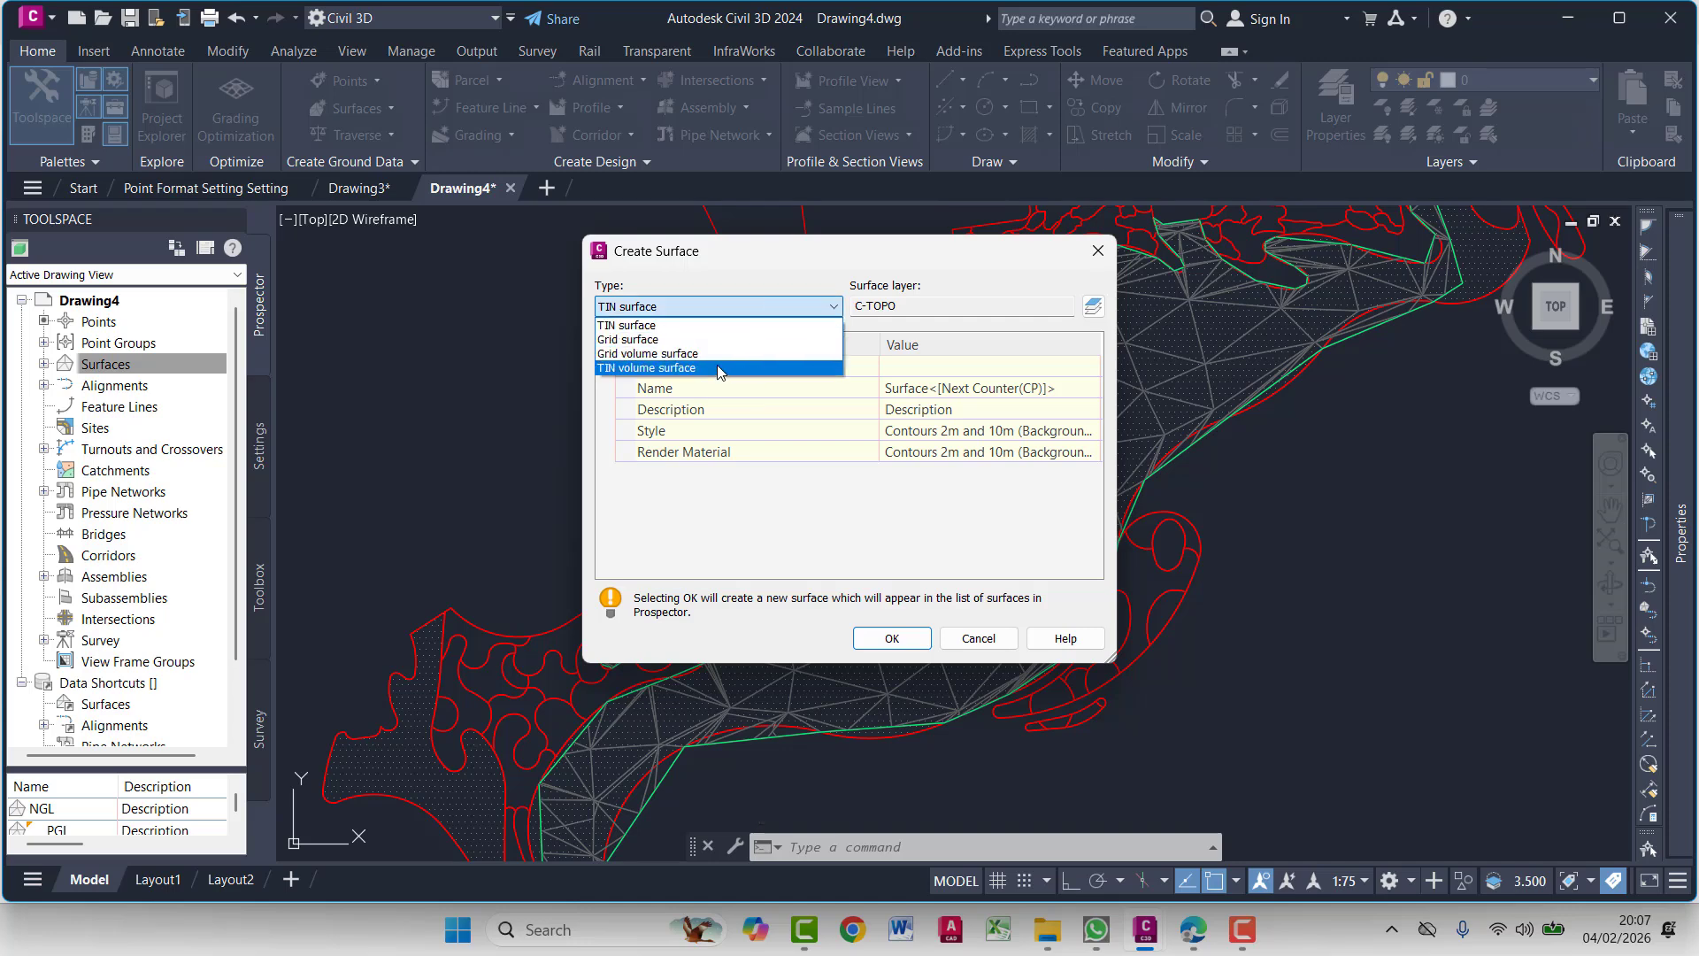
{"action": "left_click", "coordinate": [678, 368]}
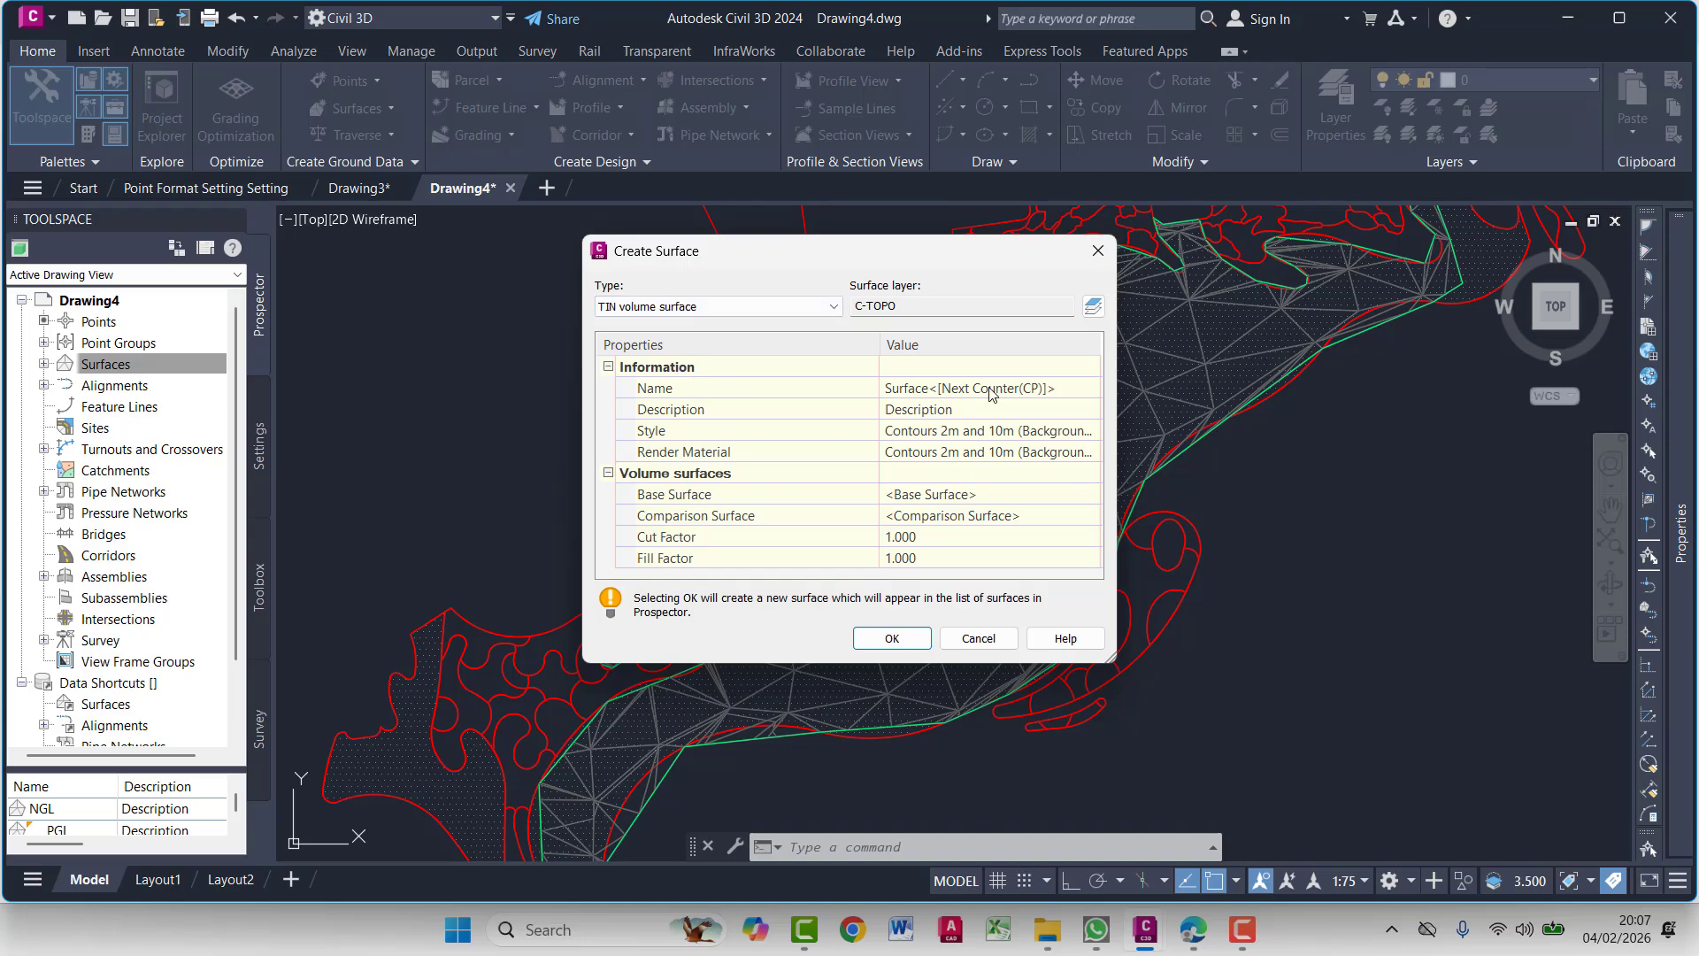
{"action": "left_click", "coordinate": [1042, 392]}
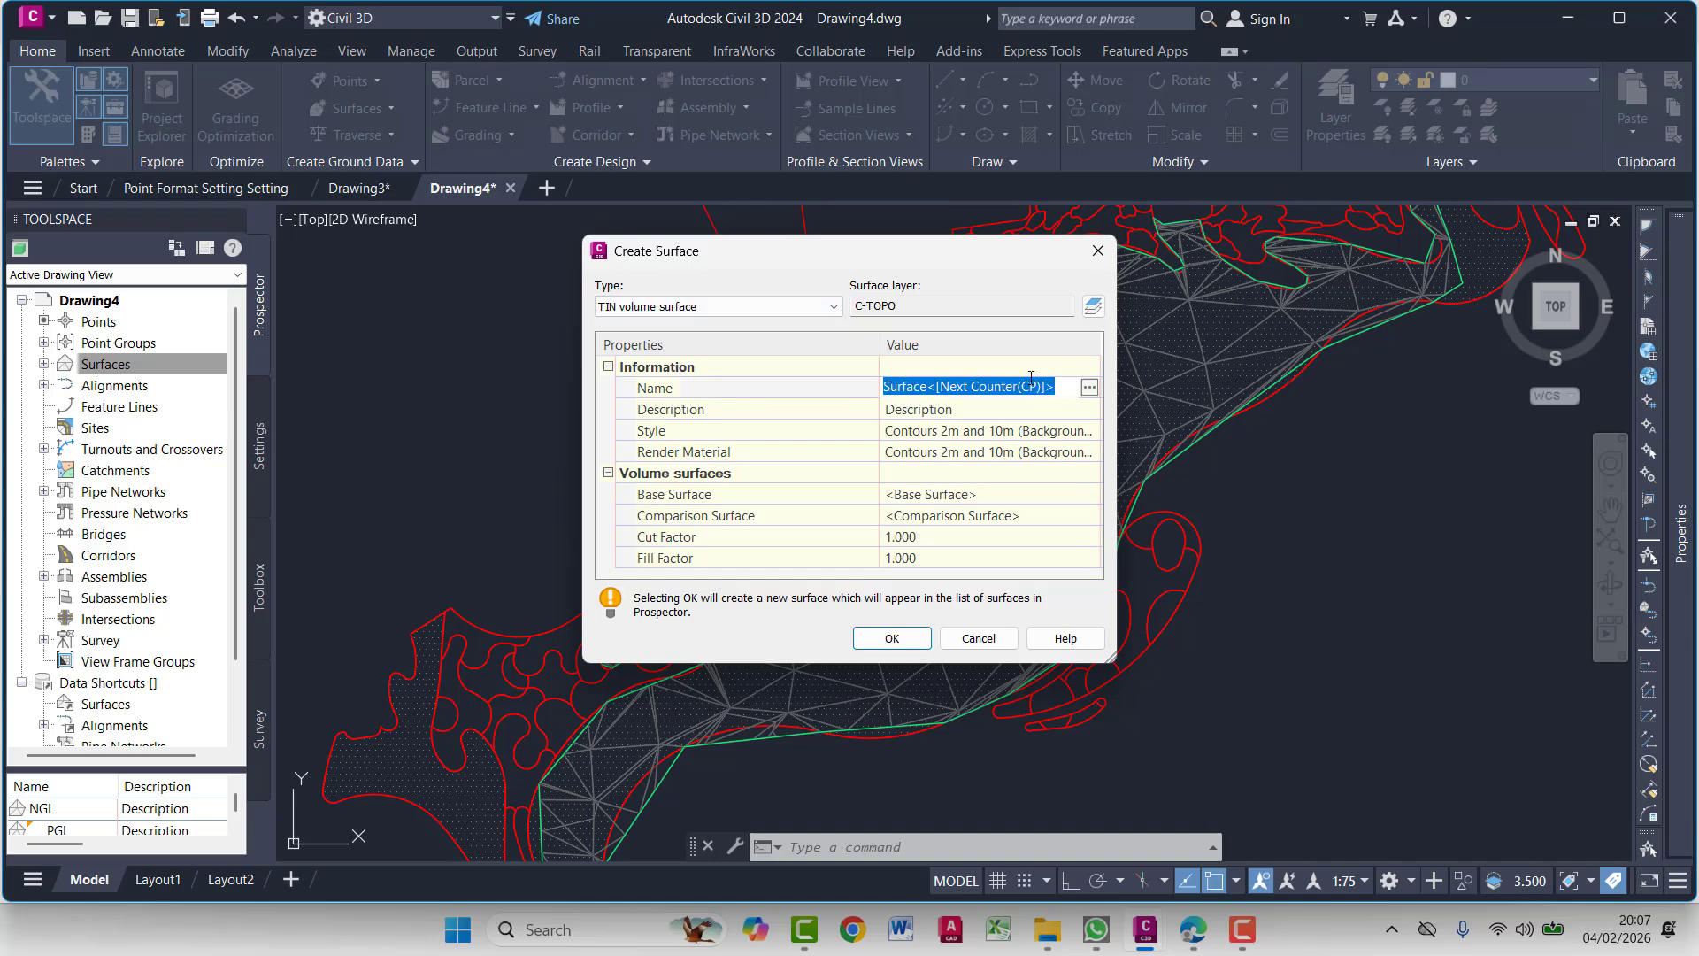
{"action": "type", "text": "N"}
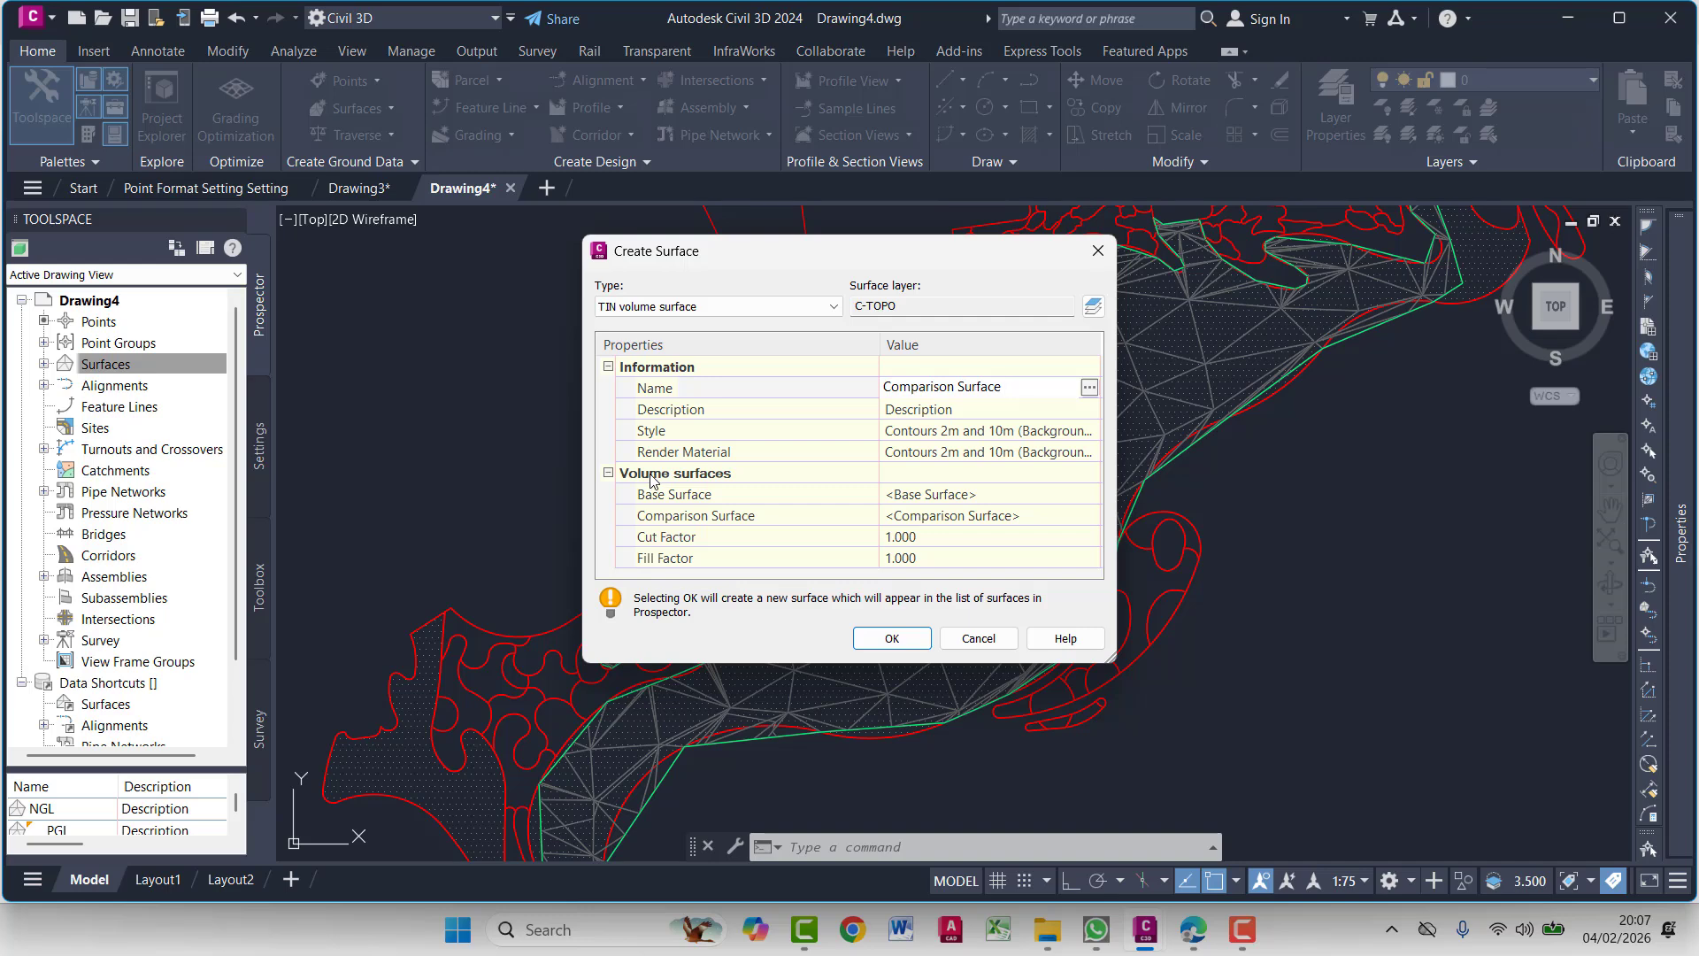
Set NGL as the base surface and PGL as the comparison surface, and create the volume surface
{"action": "left_click", "coordinate": [1075, 493]}
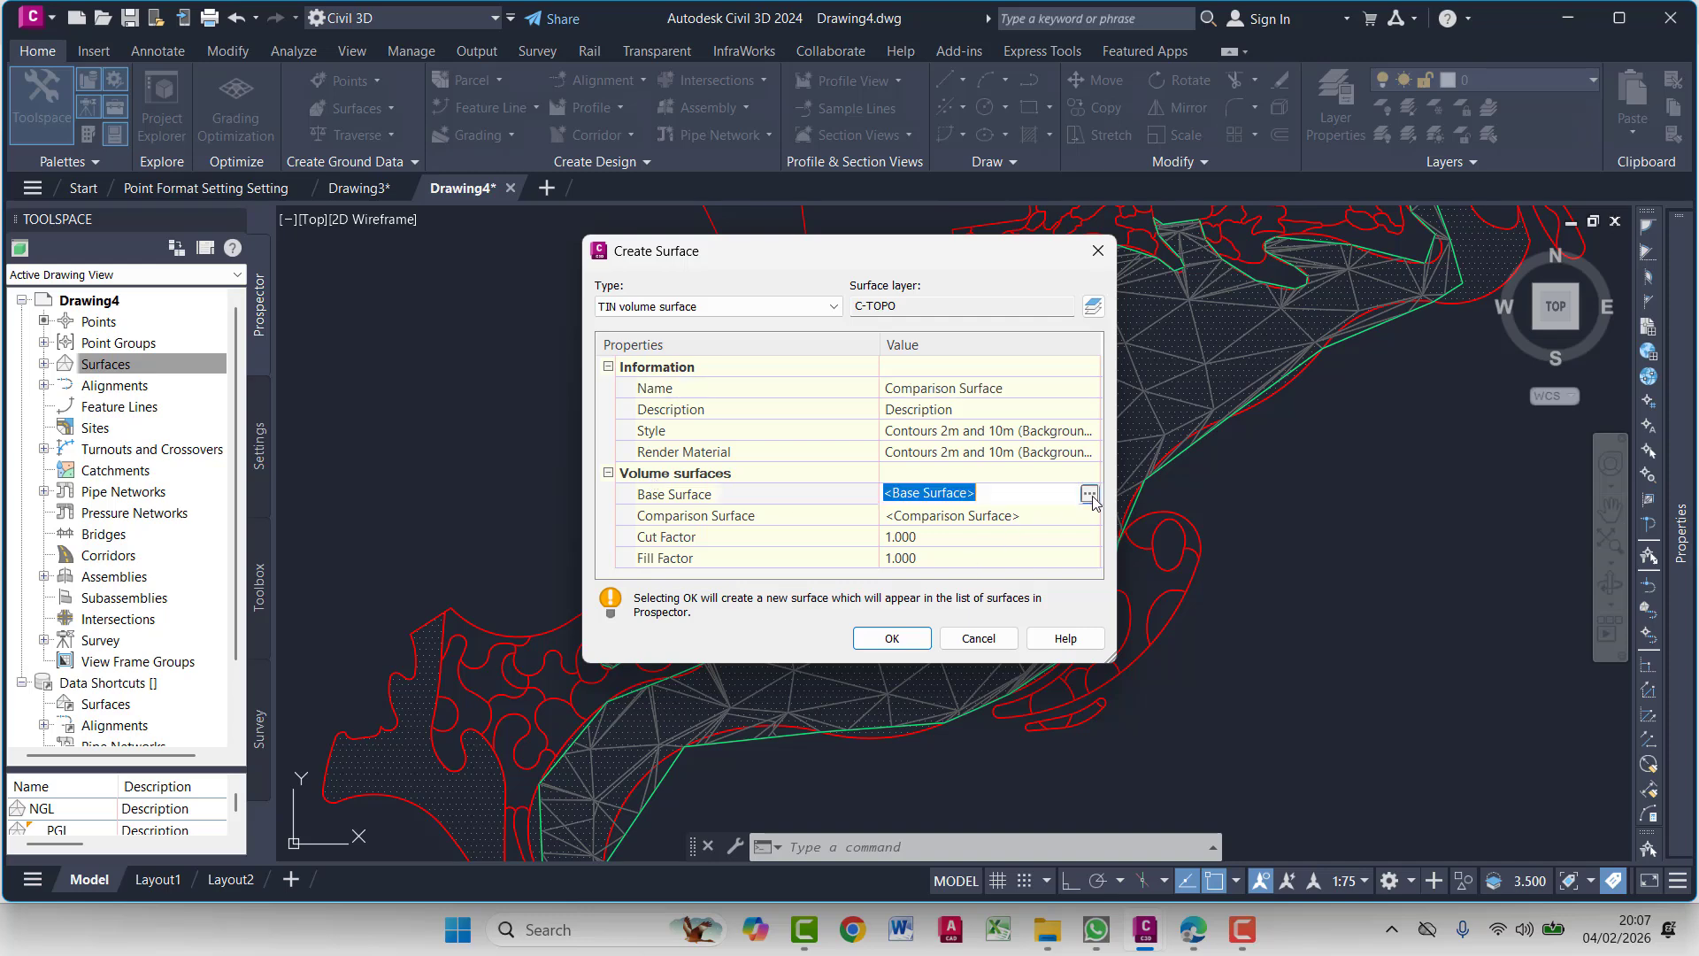
{"action": "left_click", "coordinate": [1090, 494]}
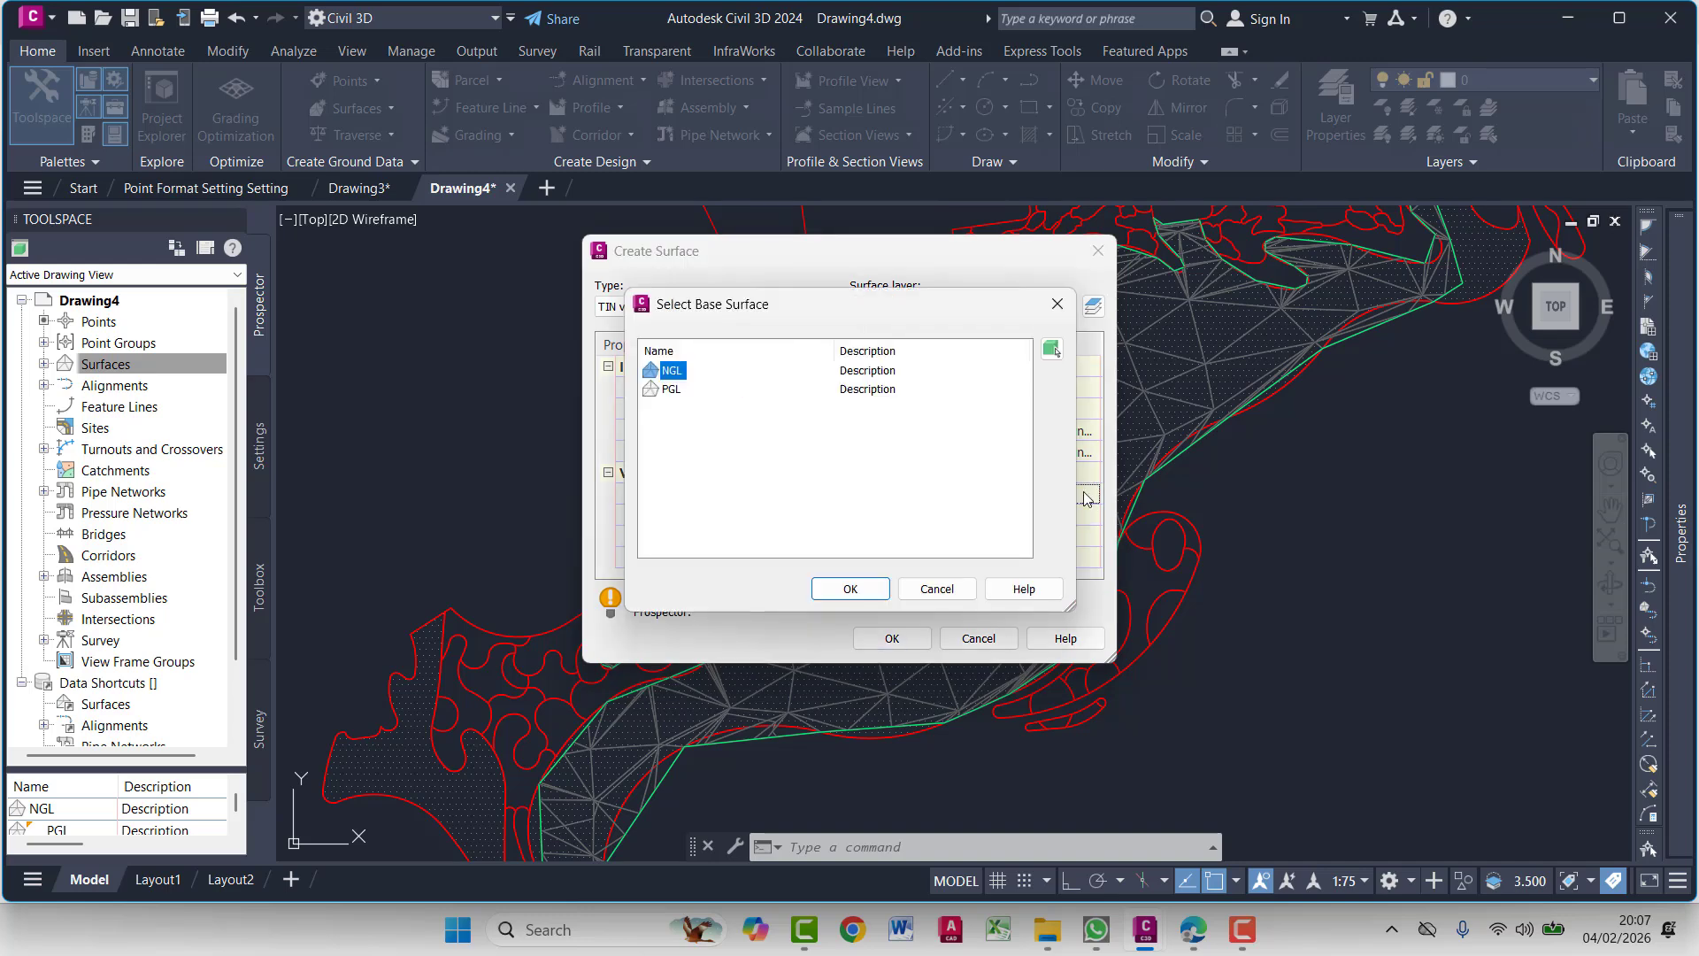
{"action": "left_click", "coordinate": [848, 590]}
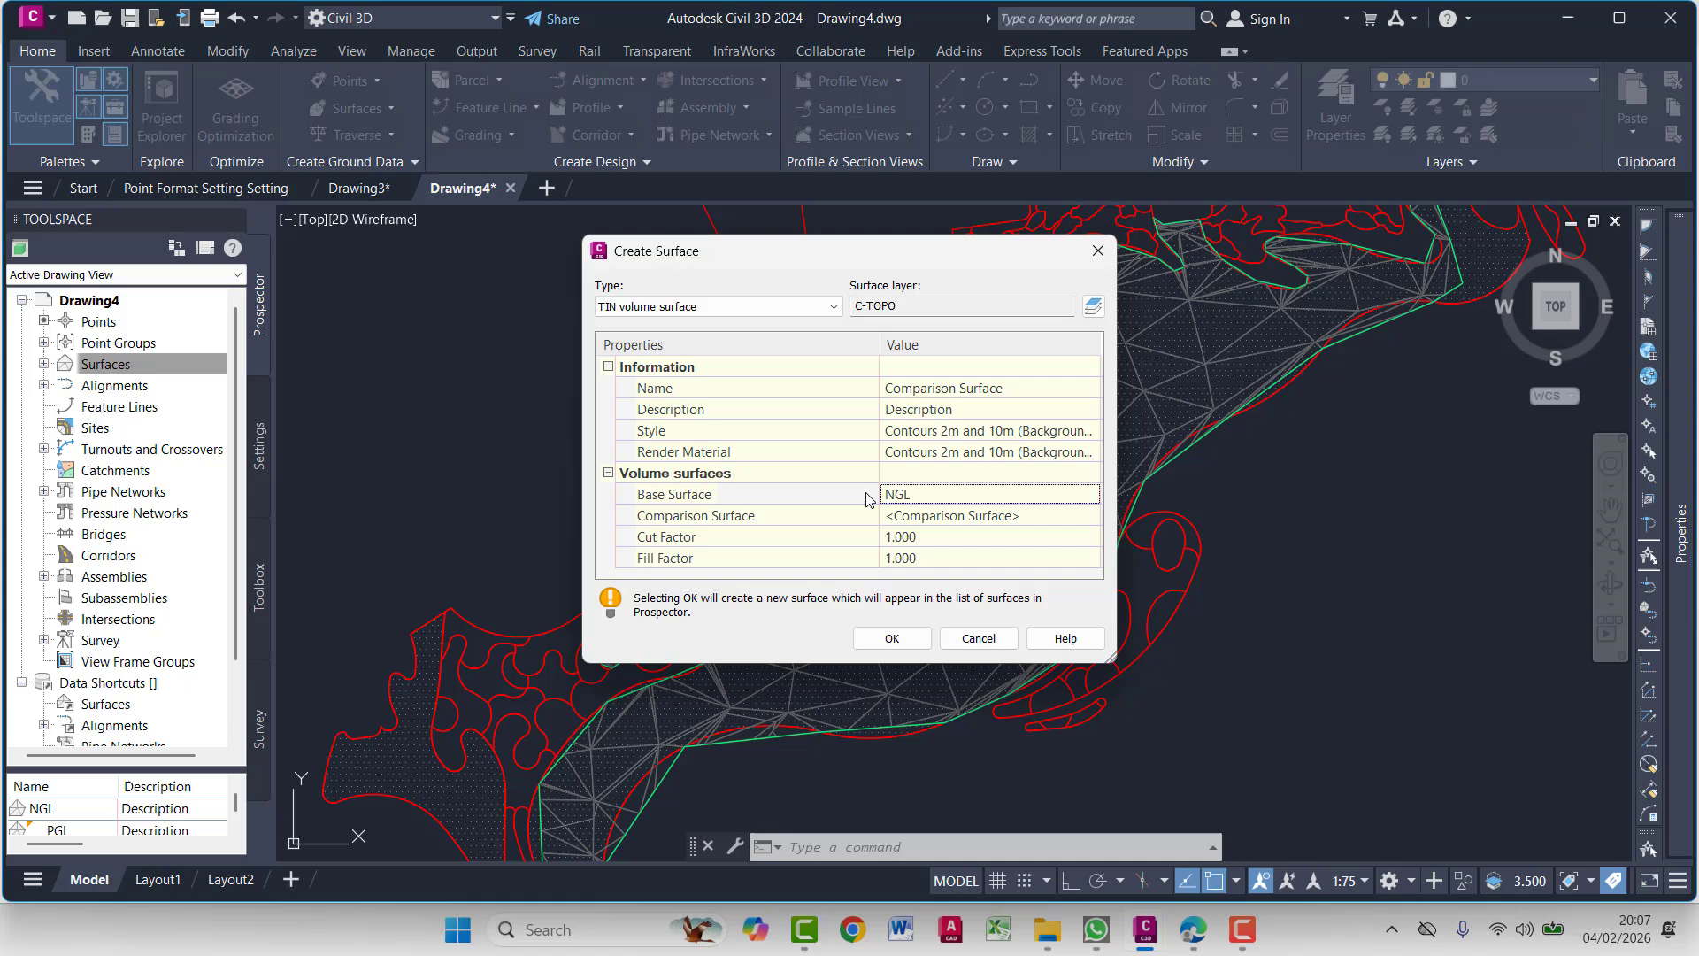
{"action": "left_click", "coordinate": [1075, 516]}
{"action": "left_click", "coordinate": [1089, 515]}
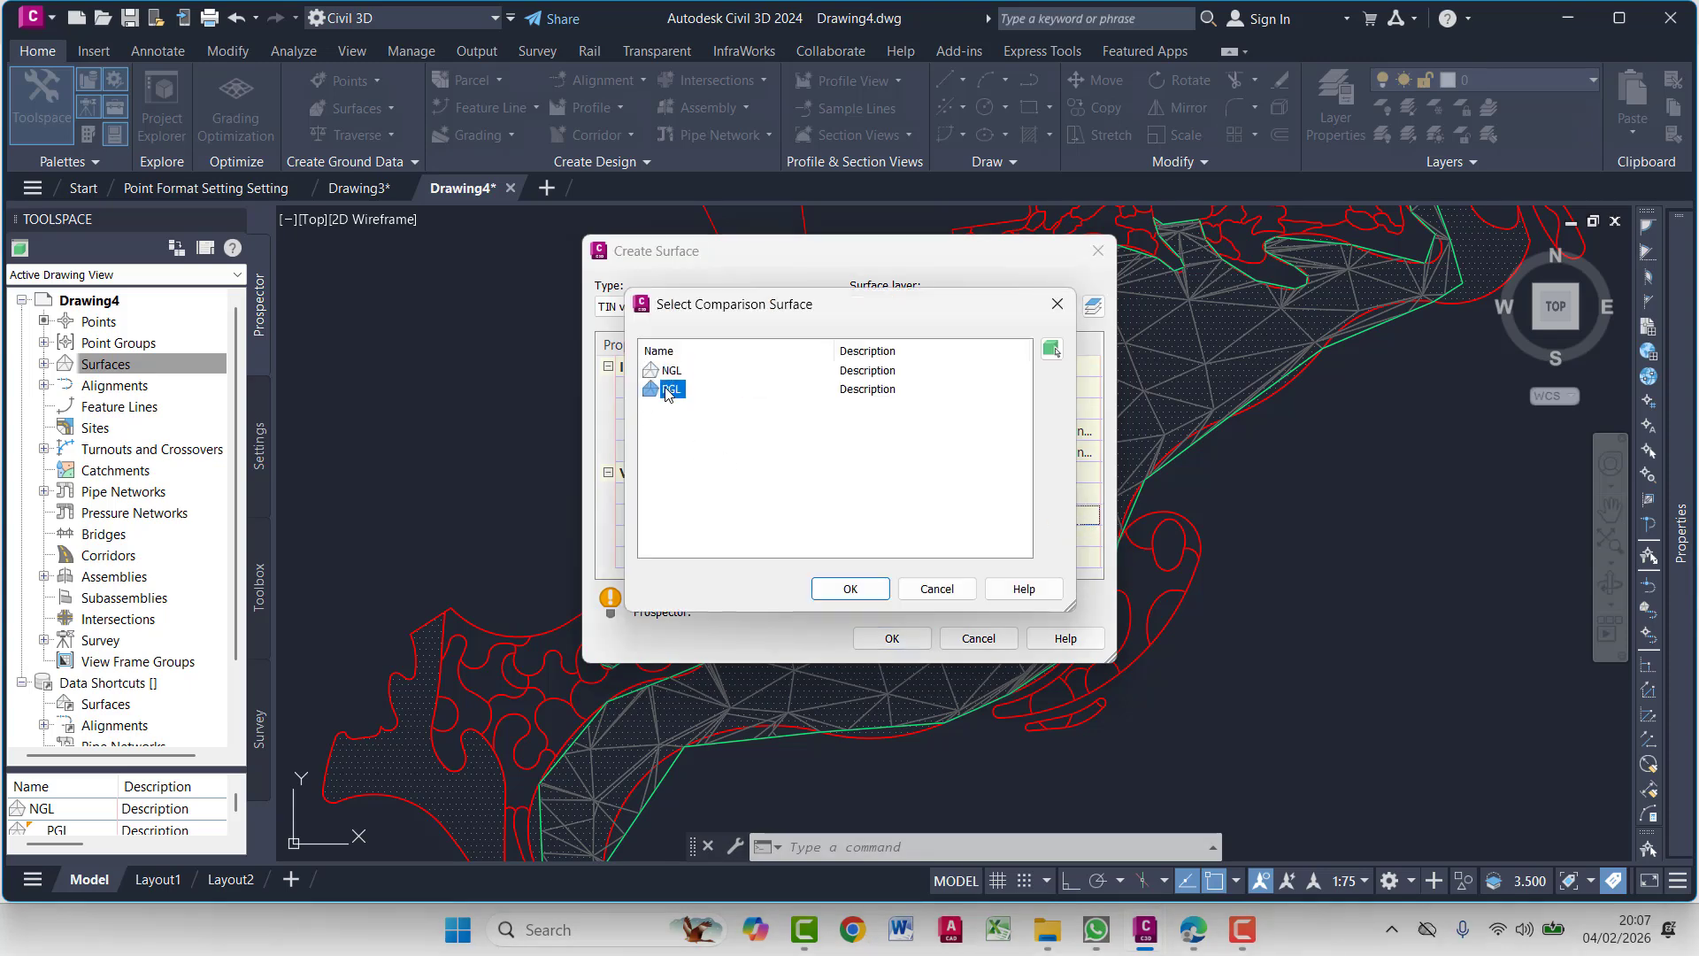
{"action": "left_click", "coordinate": [883, 589]}
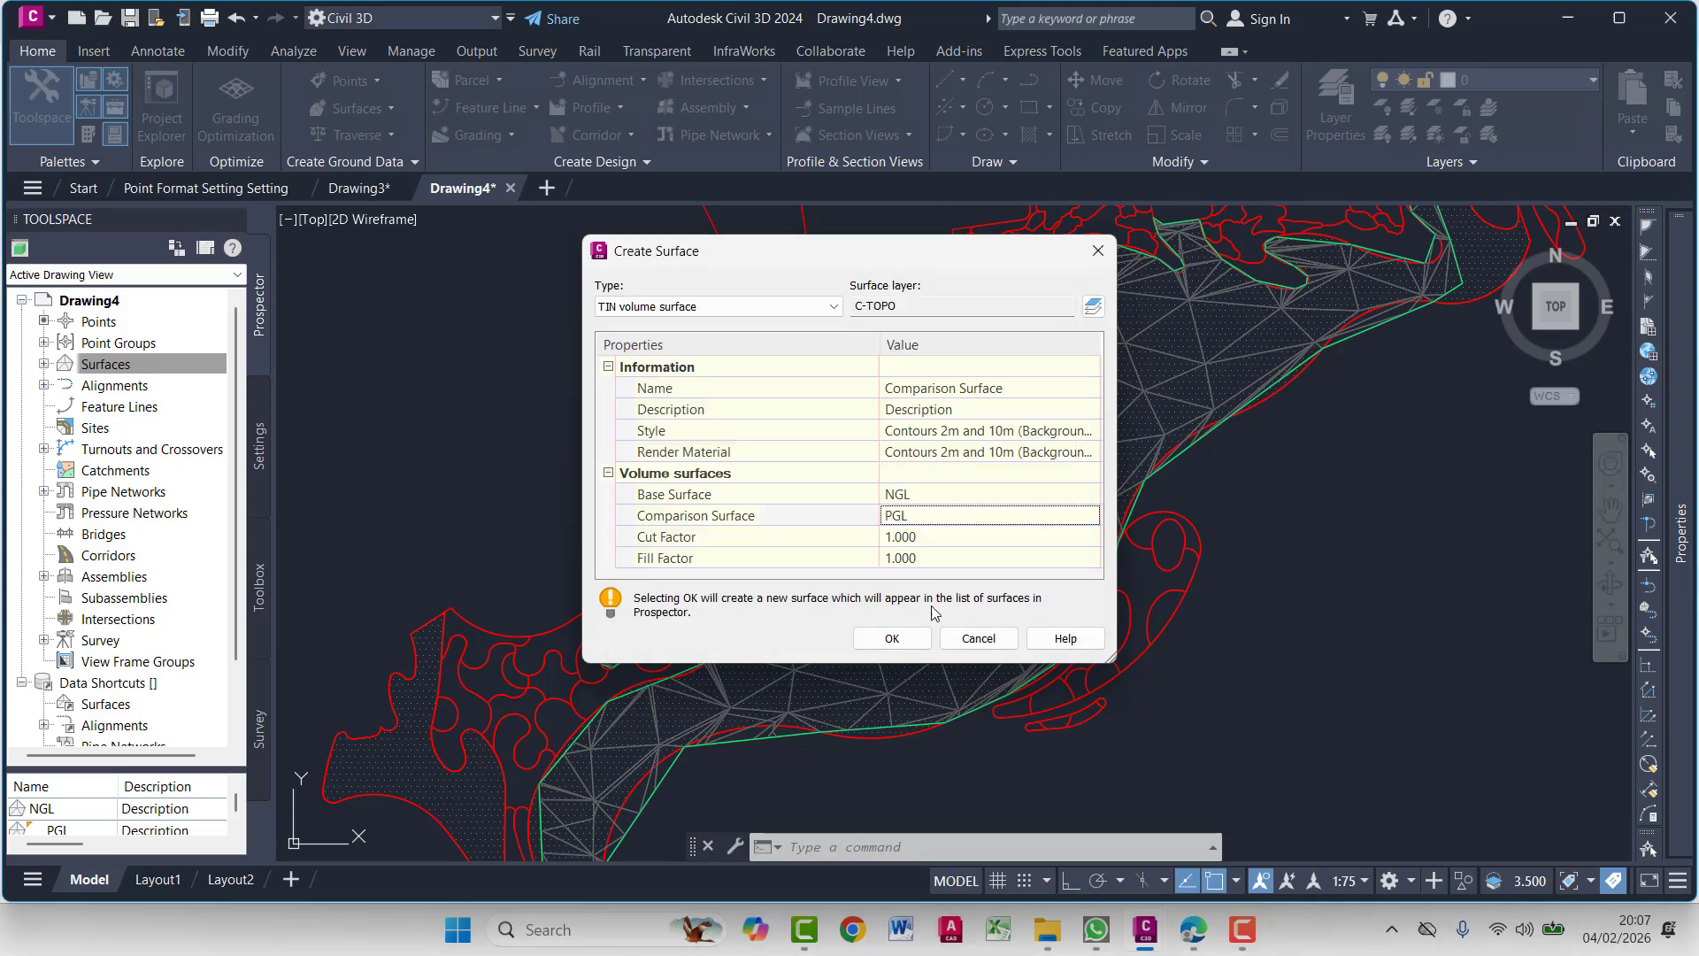
{"action": "left_click", "coordinate": [892, 639]}
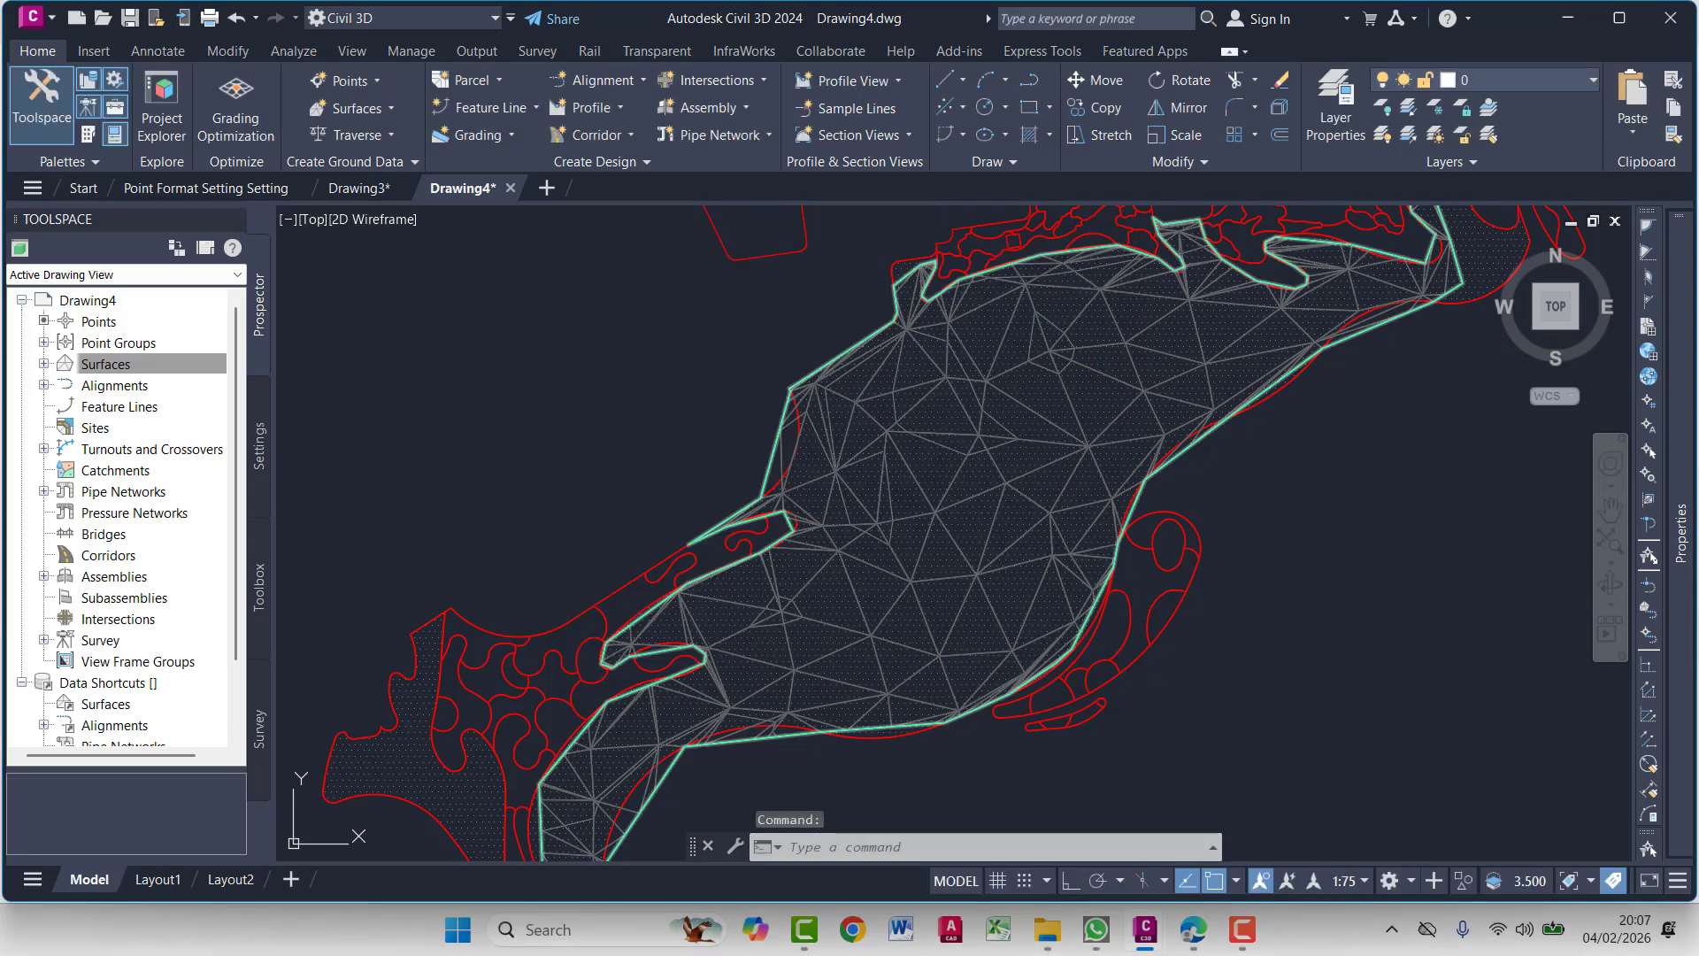
Examine the extents of the volume surface along the red grass outline, including its southwest end
{"action": "scroll", "coordinate": [667, 519], "scroll_direction": "down", "scroll_amount": 5}
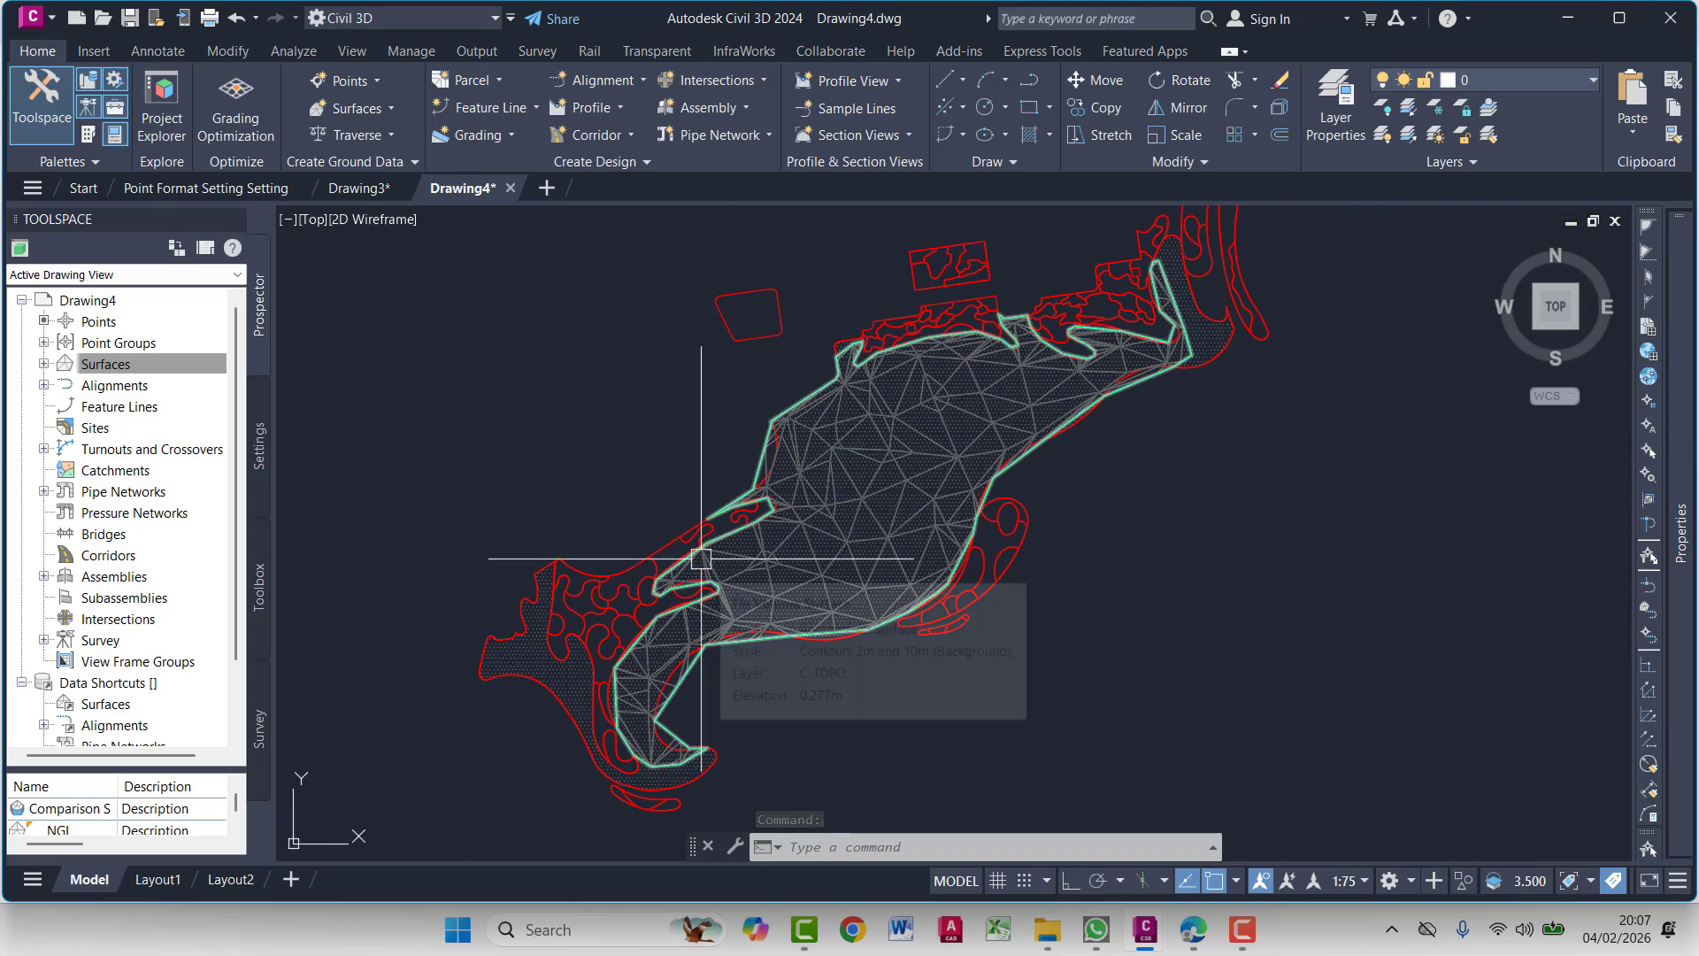
{"action": "scroll", "coordinate": [700, 558], "scroll_direction": "up", "scroll_amount": 3}
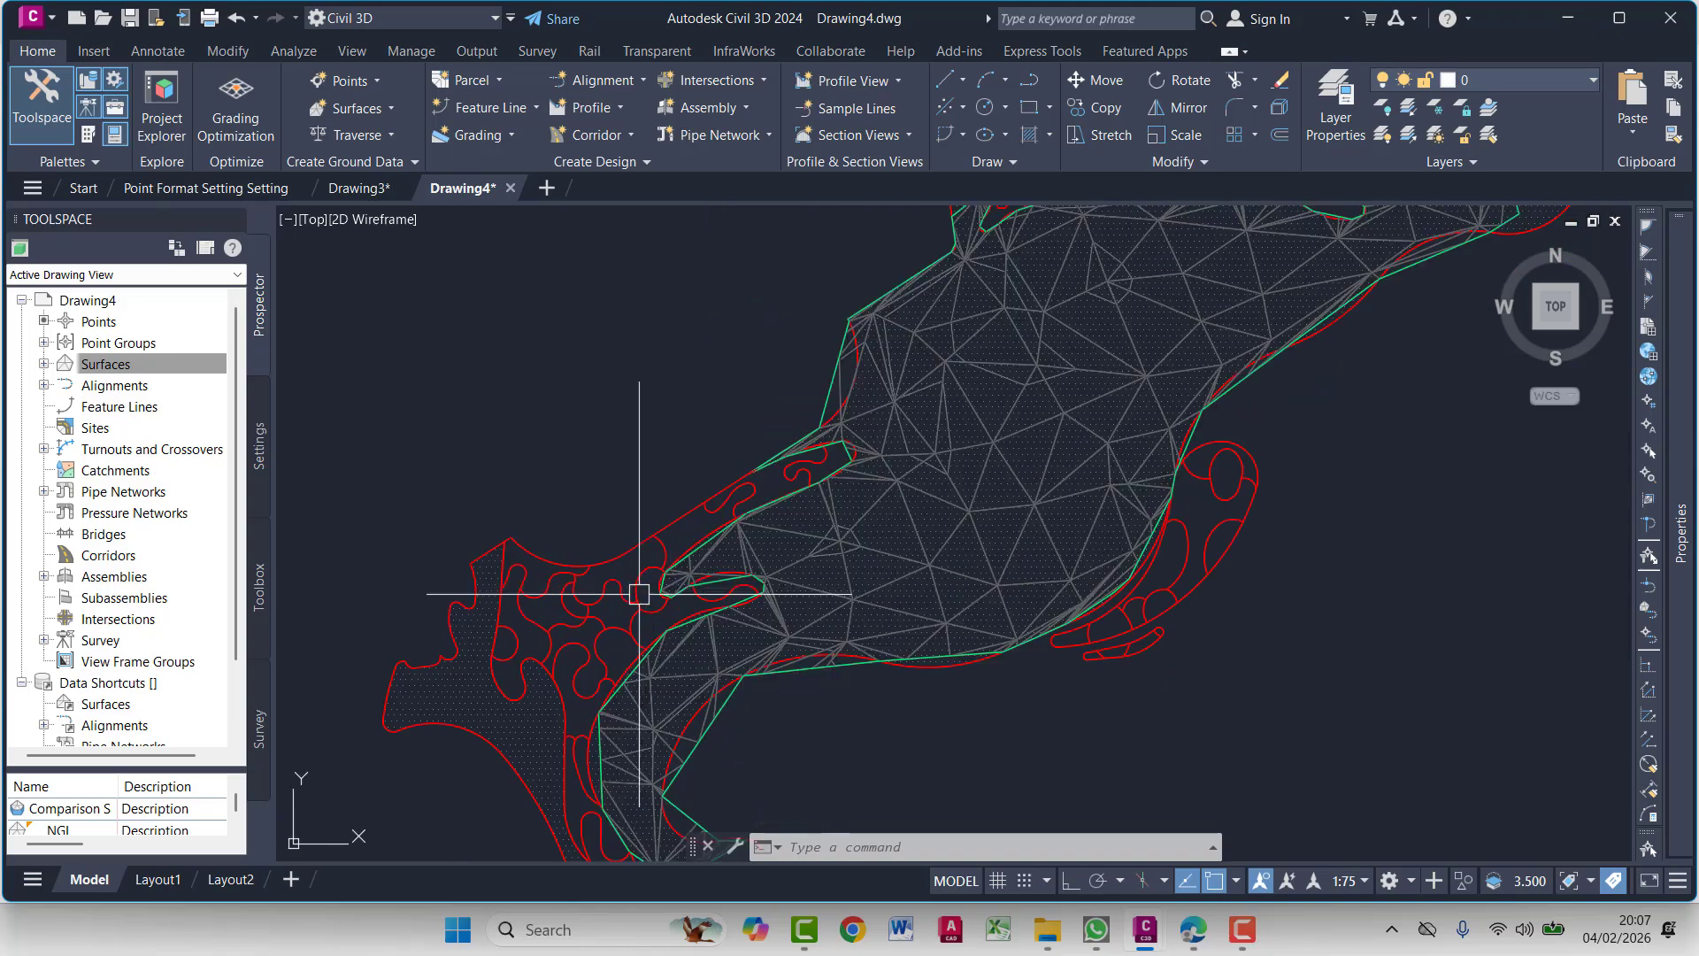
{"action": "middle_click_drag", "start_coordinate": [440, 690], "coordinate": [488, 761]}
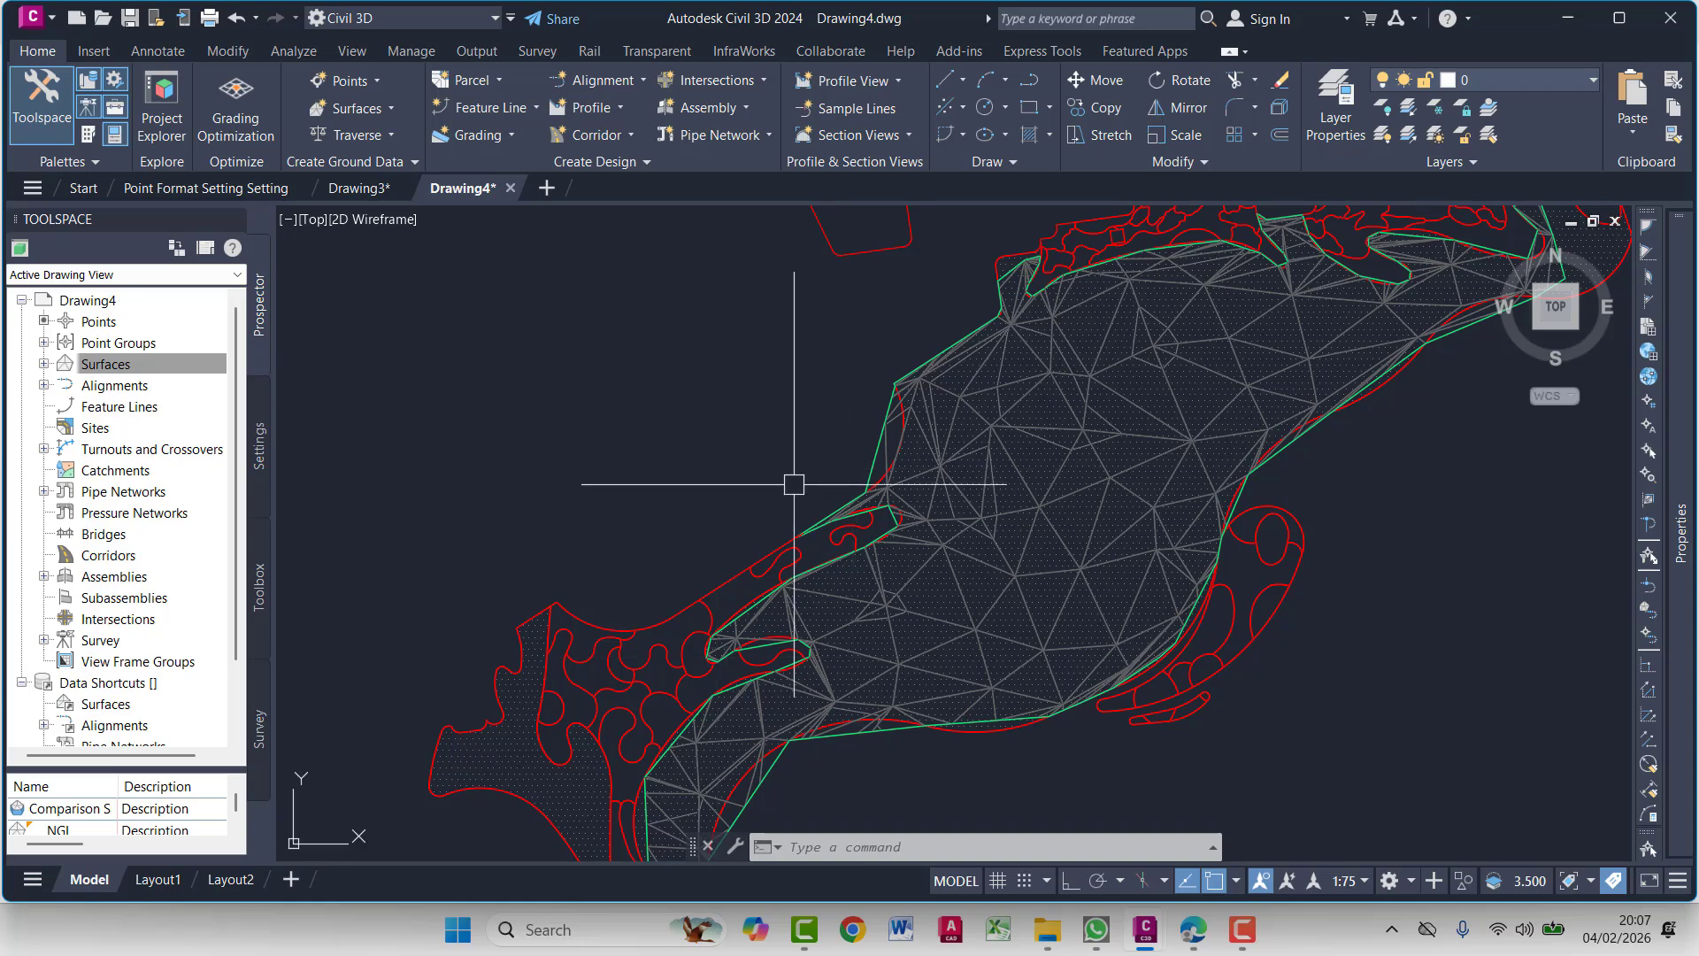
{"action": "scroll", "coordinate": [968, 588], "scroll_direction": "down", "scroll_amount": 2}
{"action": "scroll", "coordinate": [884, 481], "scroll_direction": "up", "scroll_amount": 2}
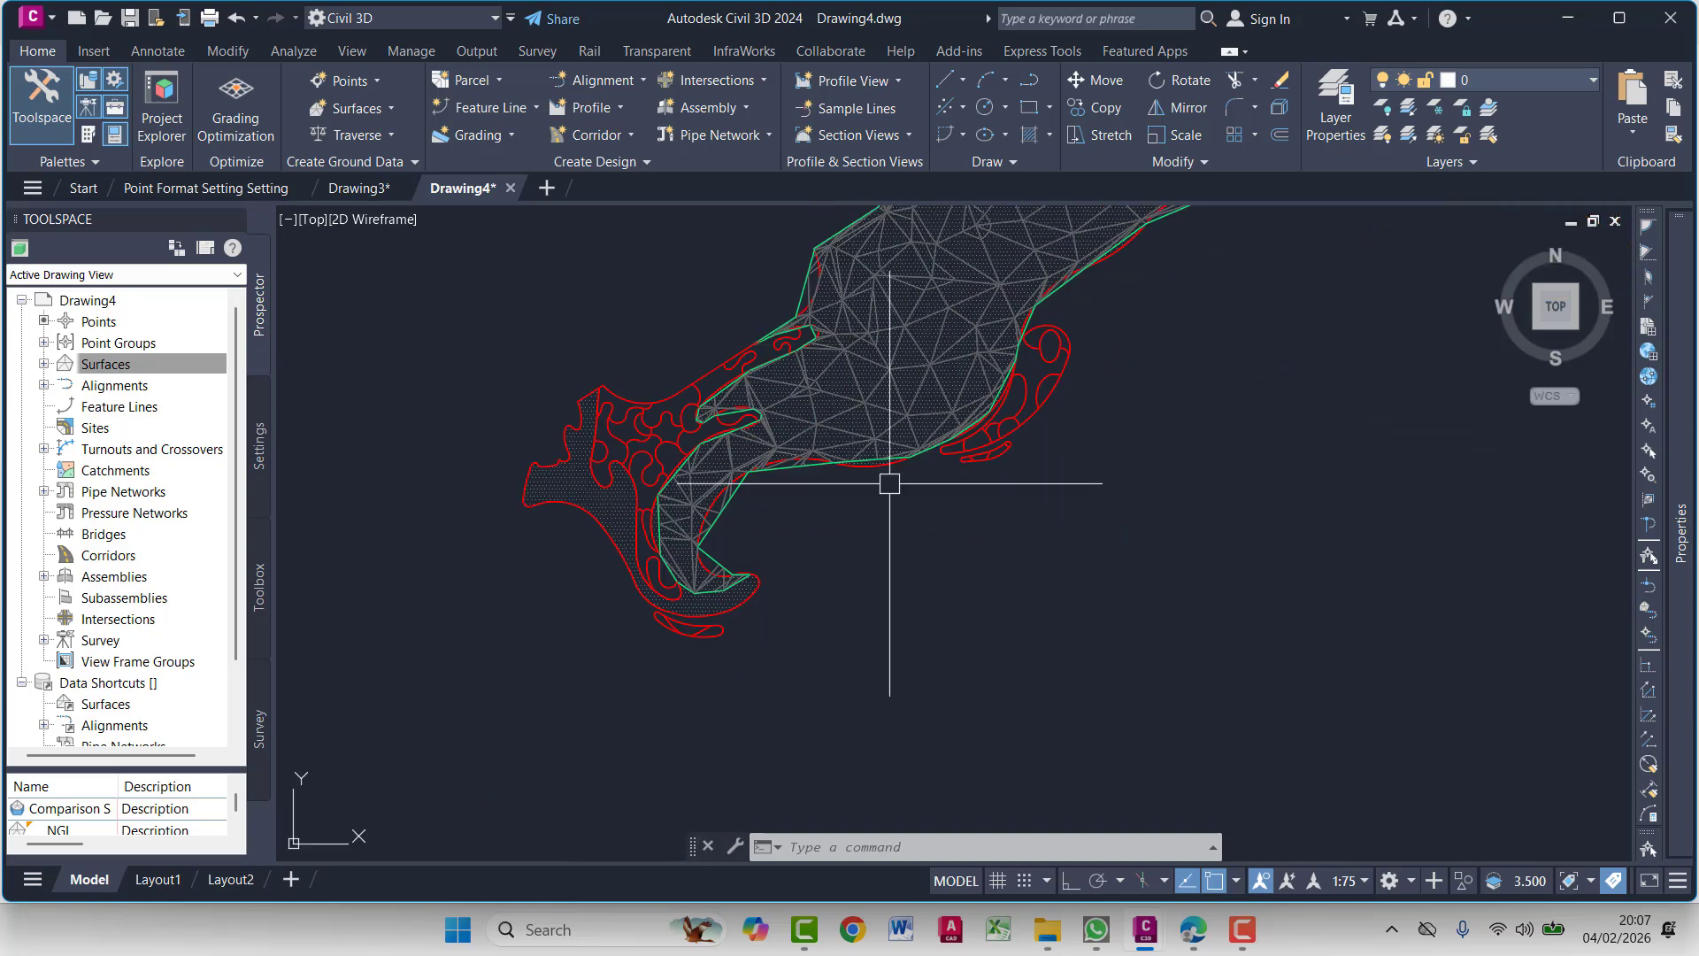
{"action": "scroll", "coordinate": [639, 571], "scroll_direction": "down", "scroll_amount": 3}
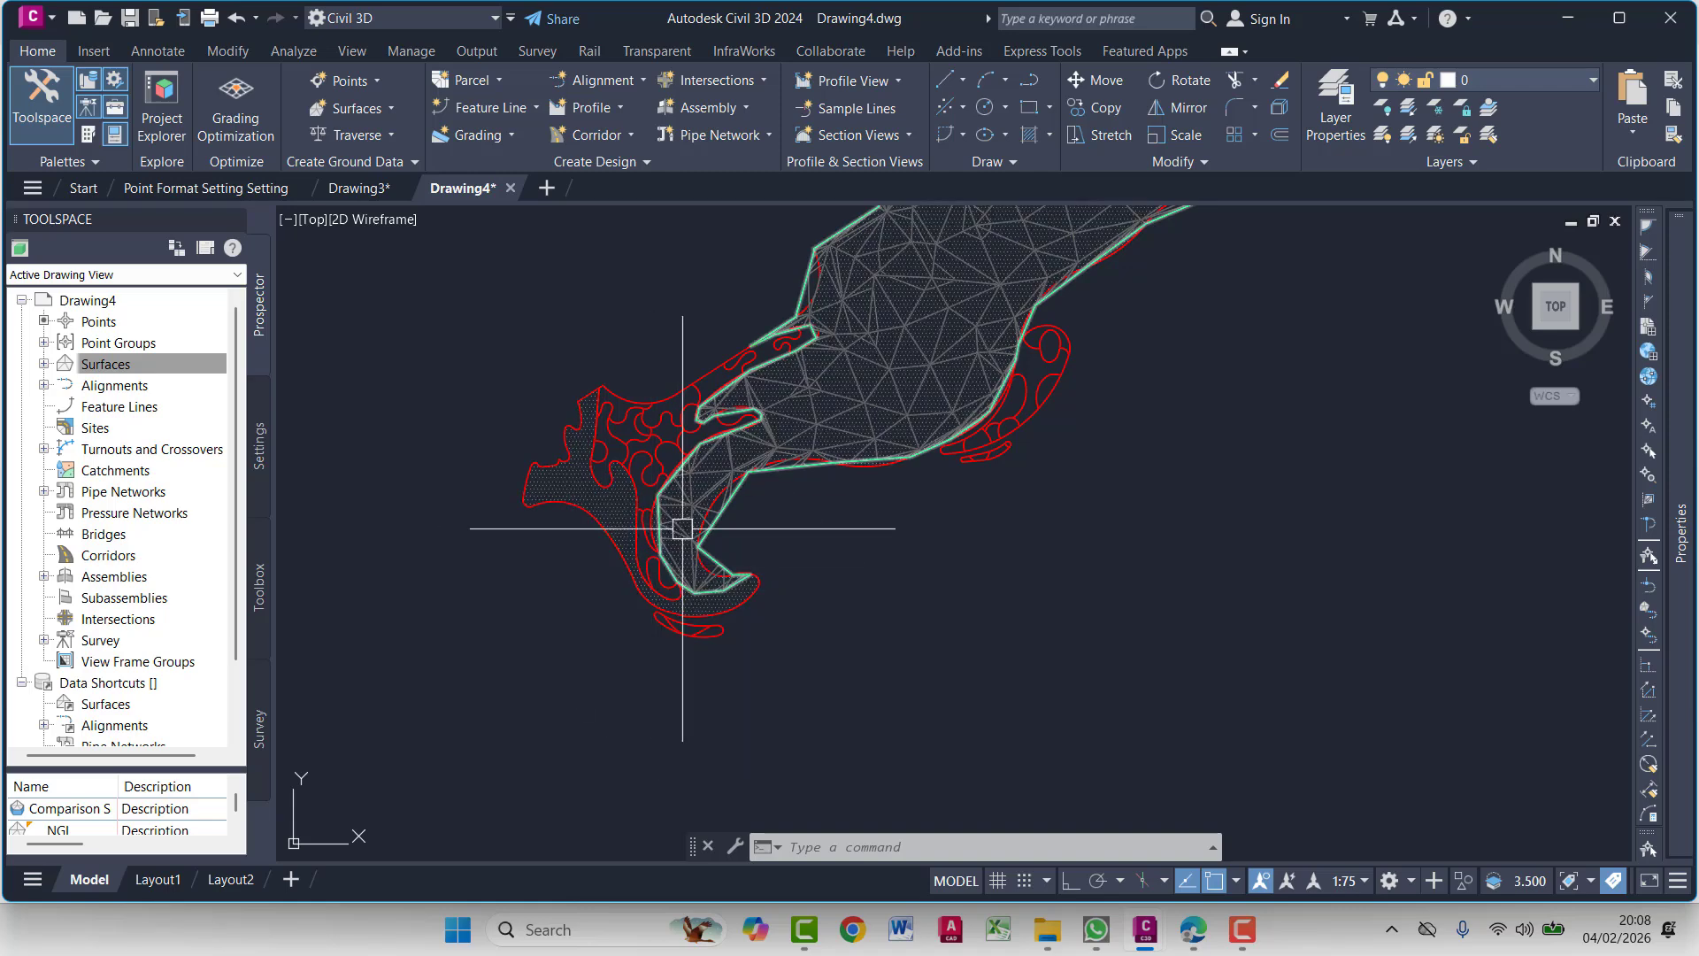
{"action": "middle_click_drag", "start_coordinate": [692, 524], "coordinate": [693, 585]}
{"action": "scroll", "coordinate": [796, 514], "scroll_direction": "up", "scroll_amount": 3}
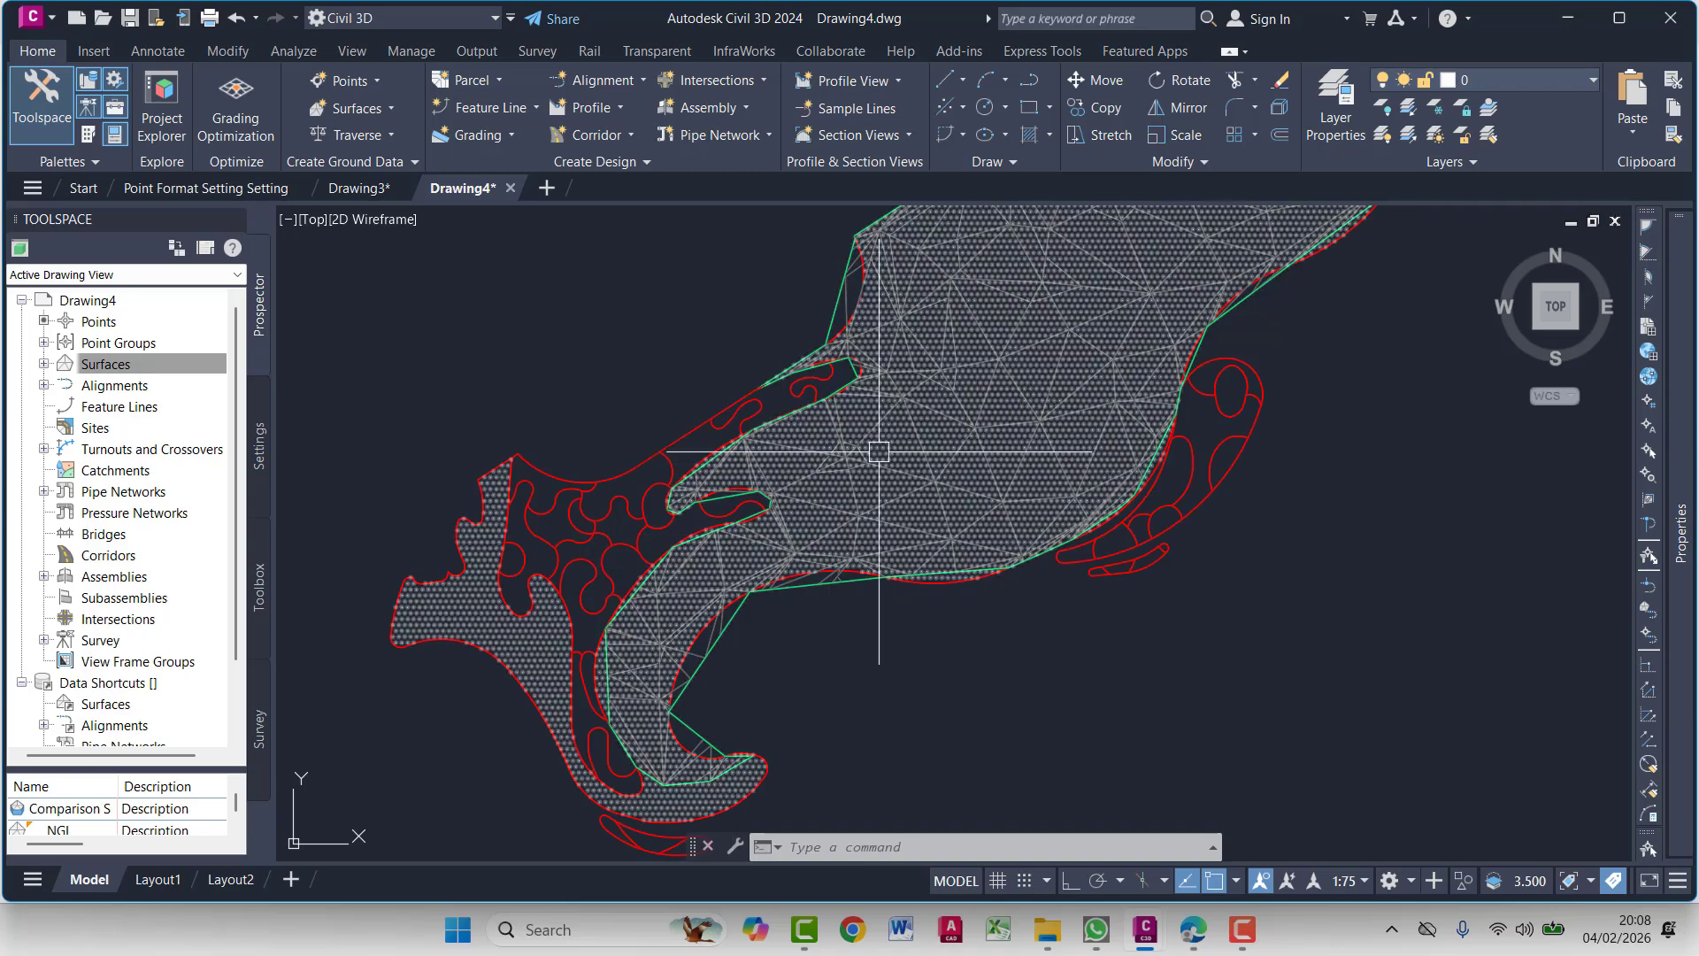
Load Comparison Surface into the Volumes Dashboard to review its area and its cut, fill and net volumes, and close the dashboard
{"action": "left_click", "coordinate": [876, 447]}
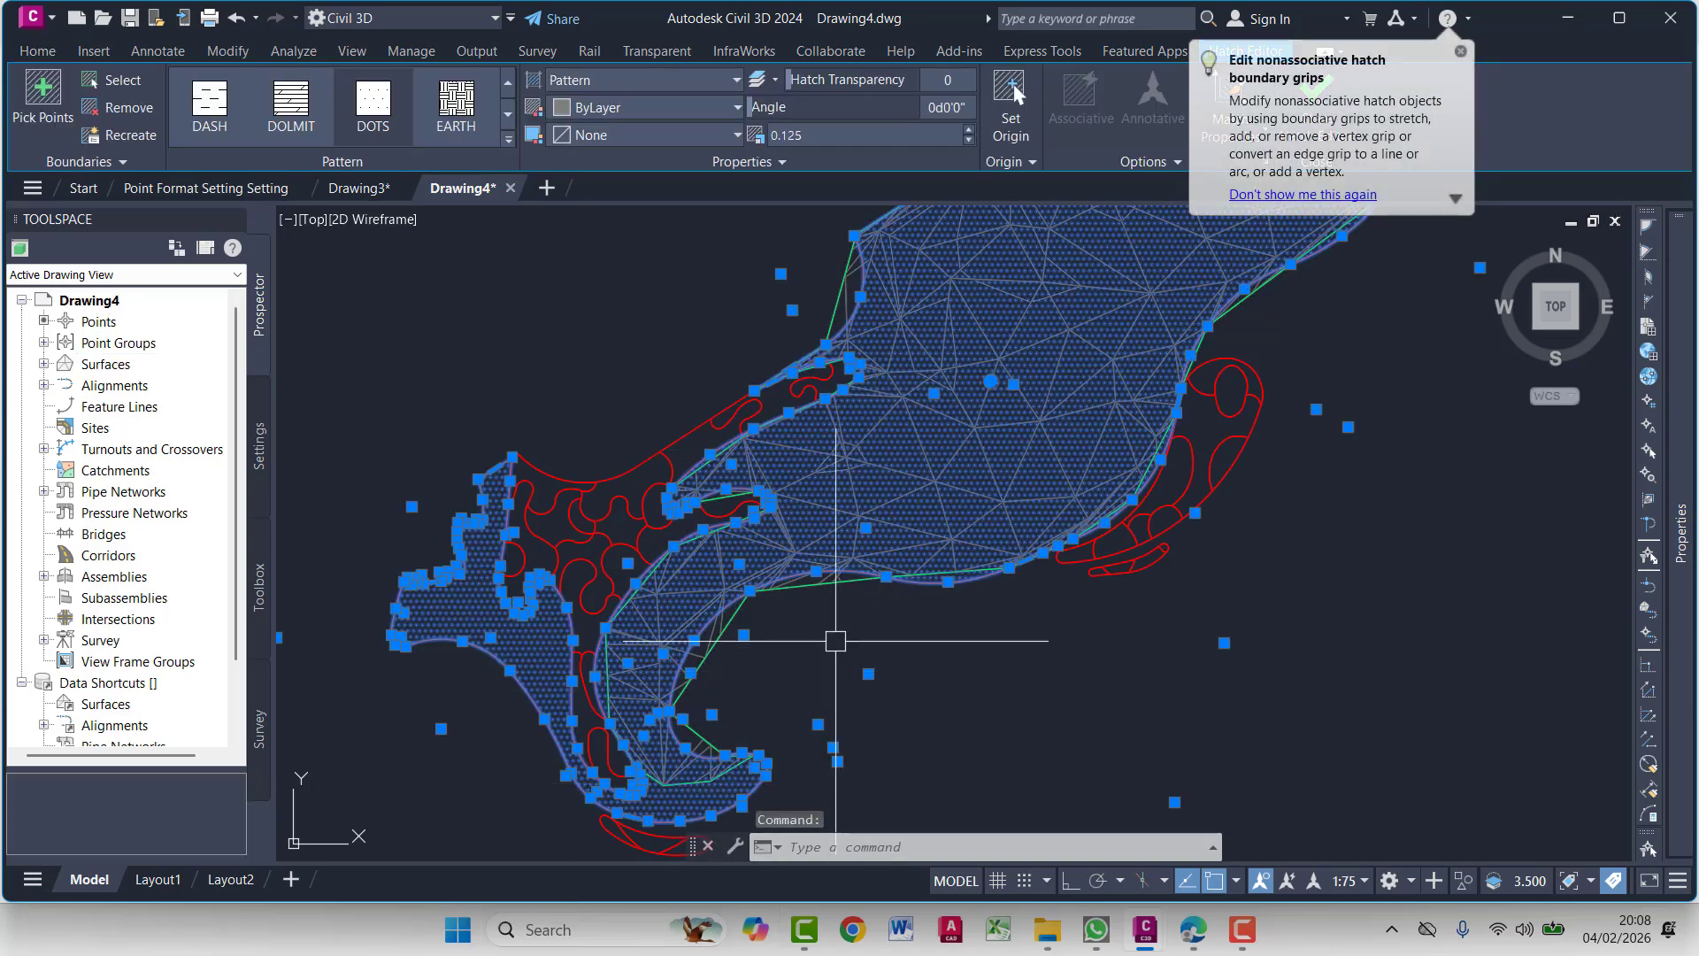
{"action": "key", "text": "Escape"}
{"action": "left_click", "coordinate": [792, 586]}
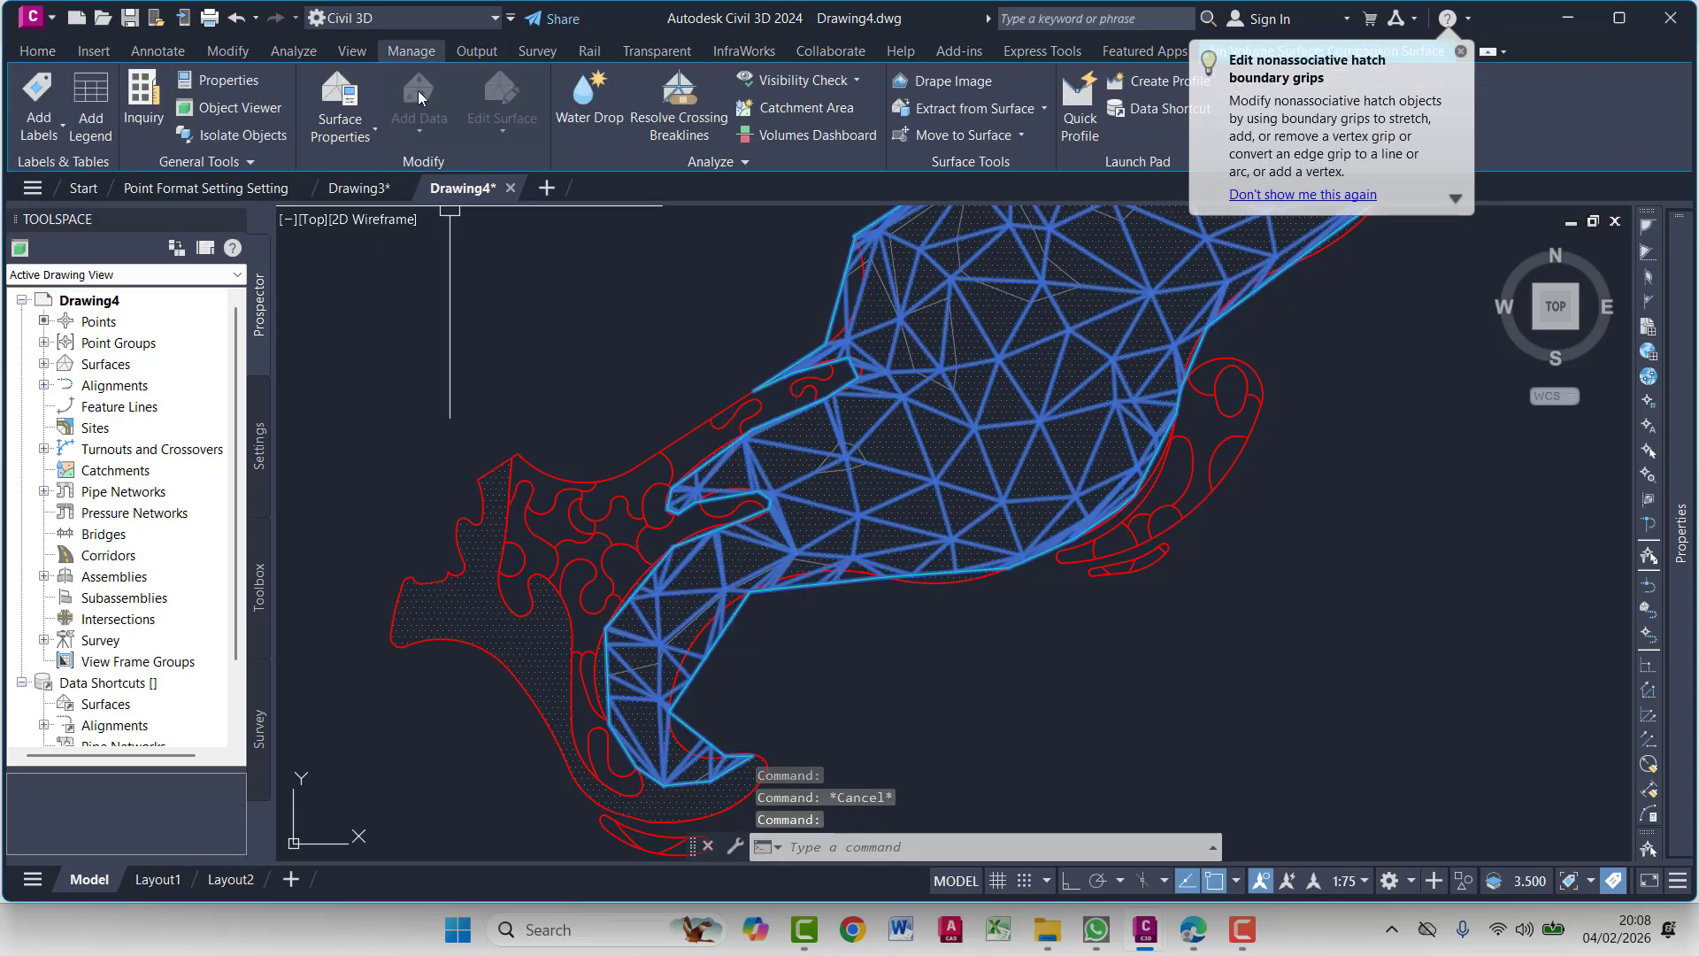
{"action": "left_click", "coordinate": [783, 133]}
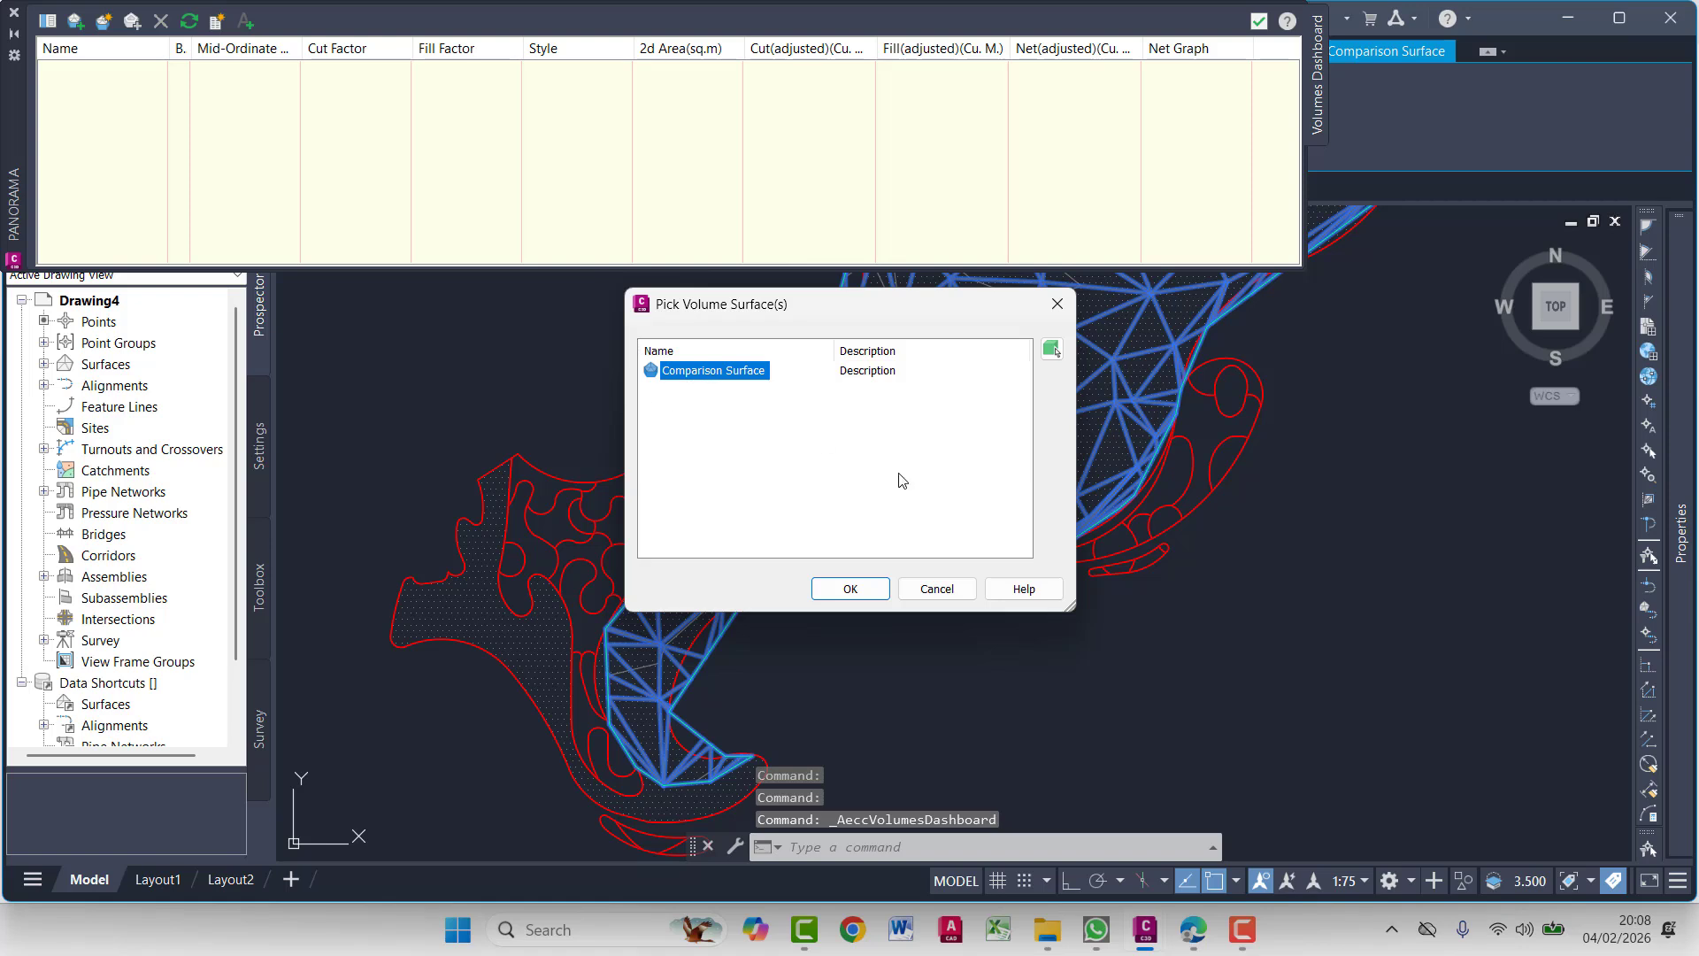
{"action": "left_click", "coordinate": [851, 588]}
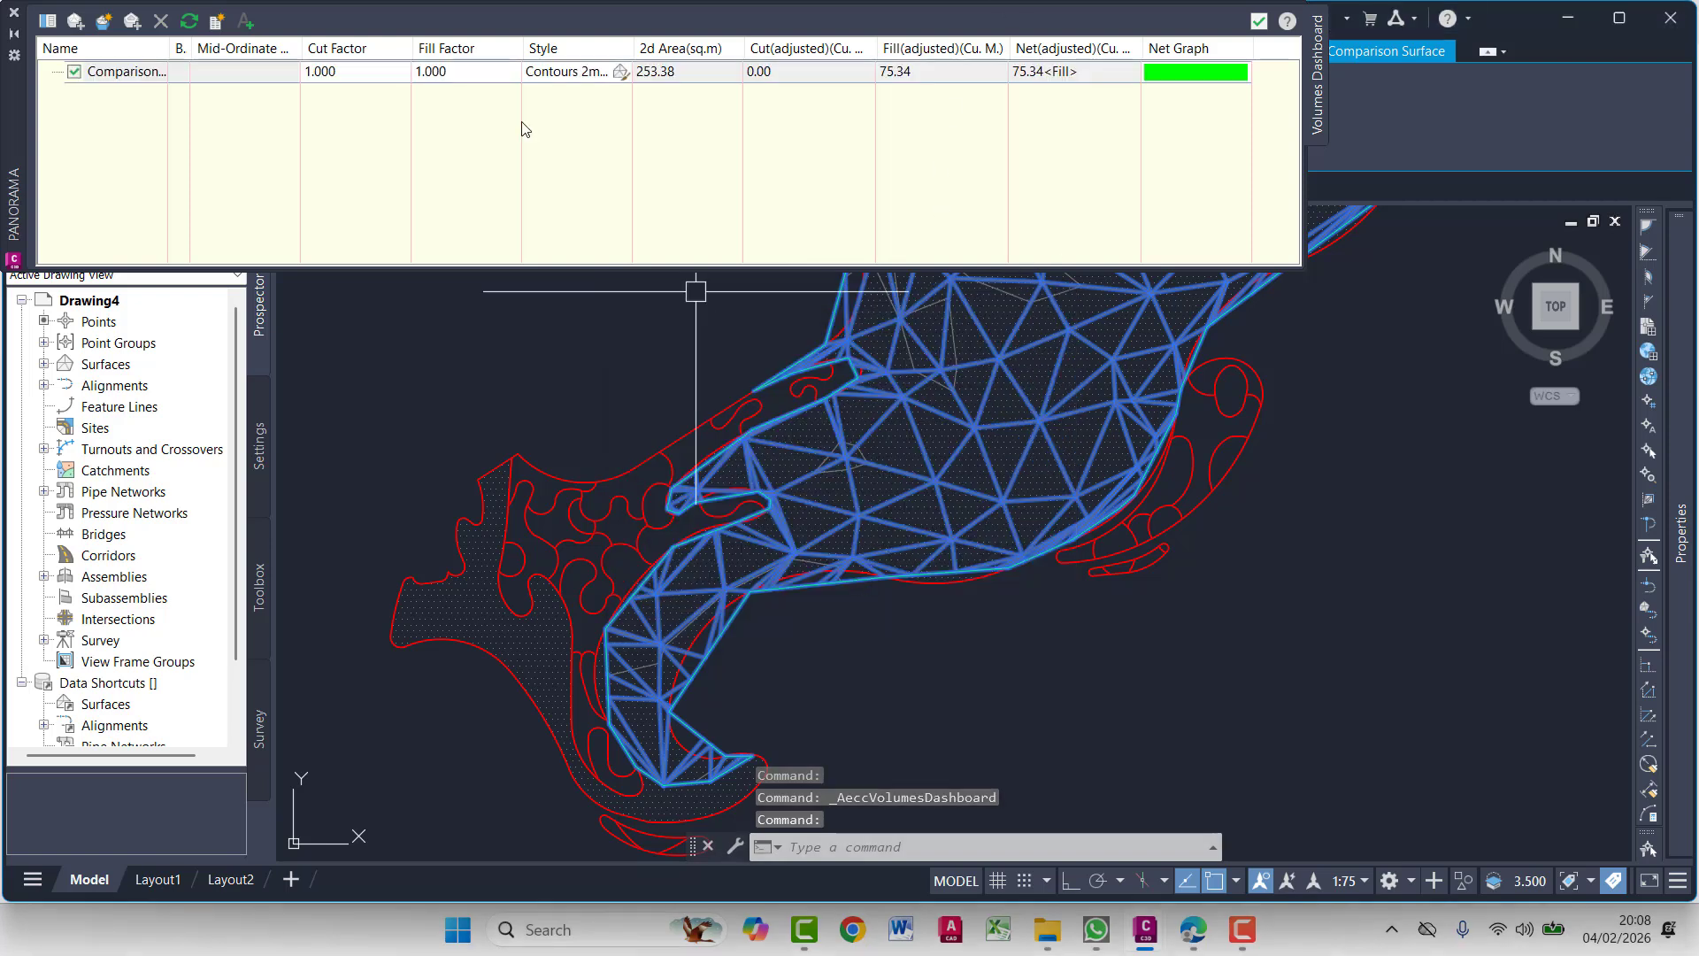
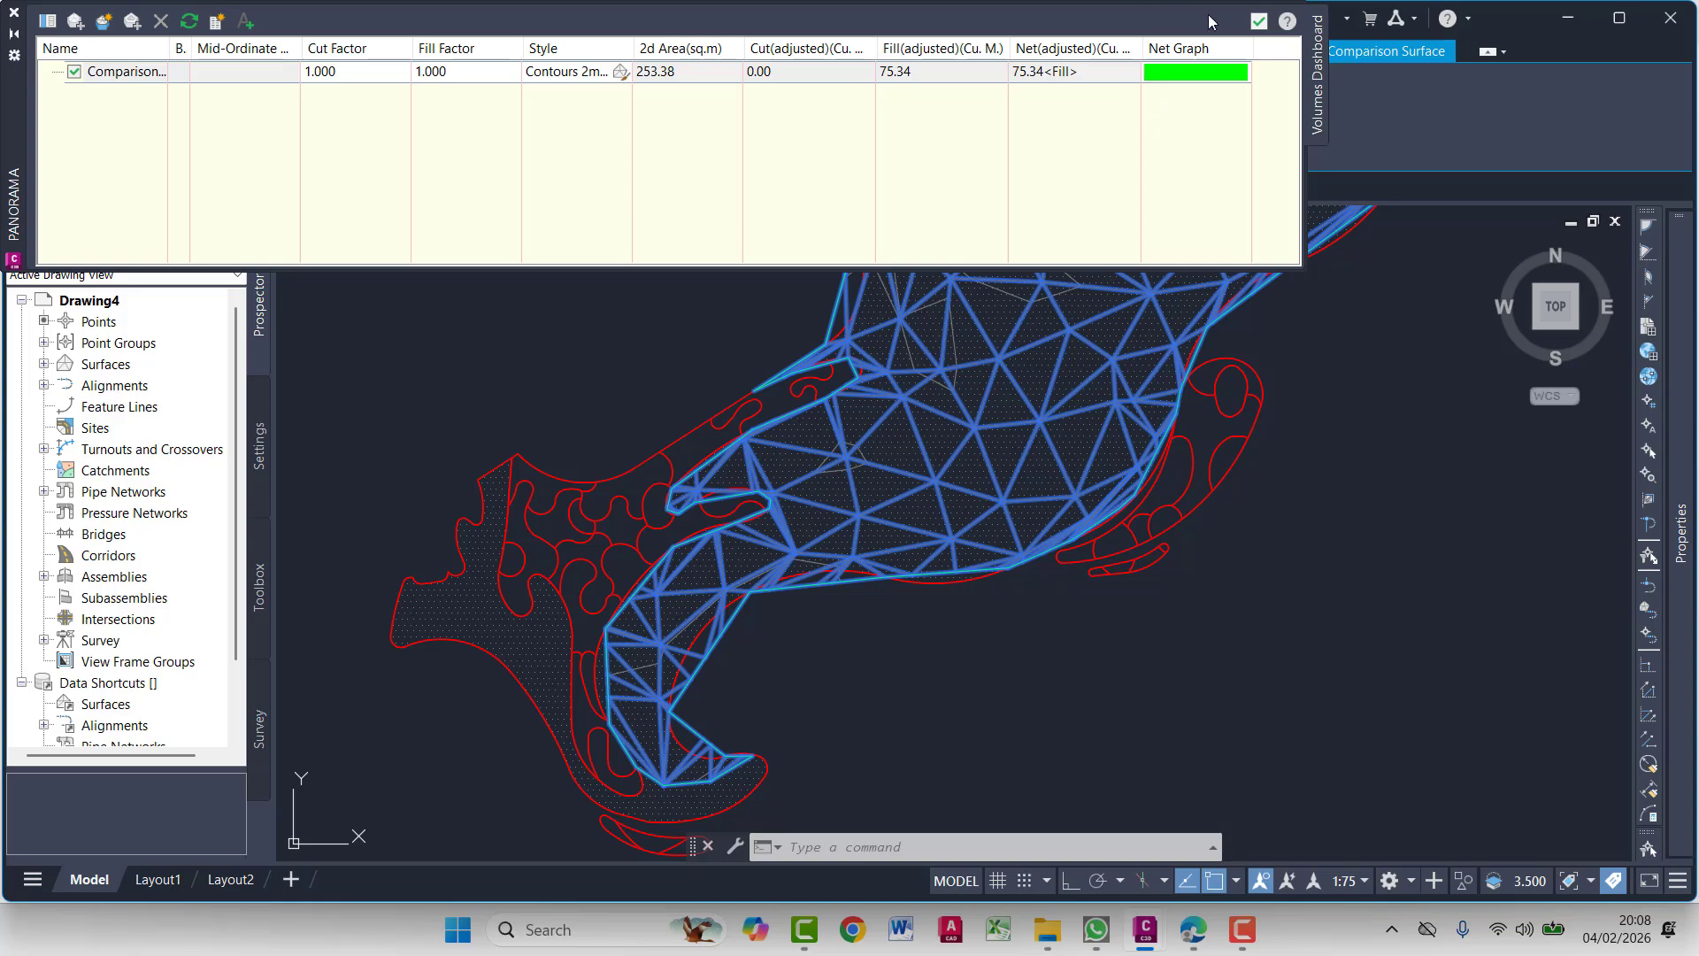
{"action": "left_click", "coordinate": [1252, 24]}
{"action": "key", "text": "Escape"}
{"action": "key", "text": "Escape"}
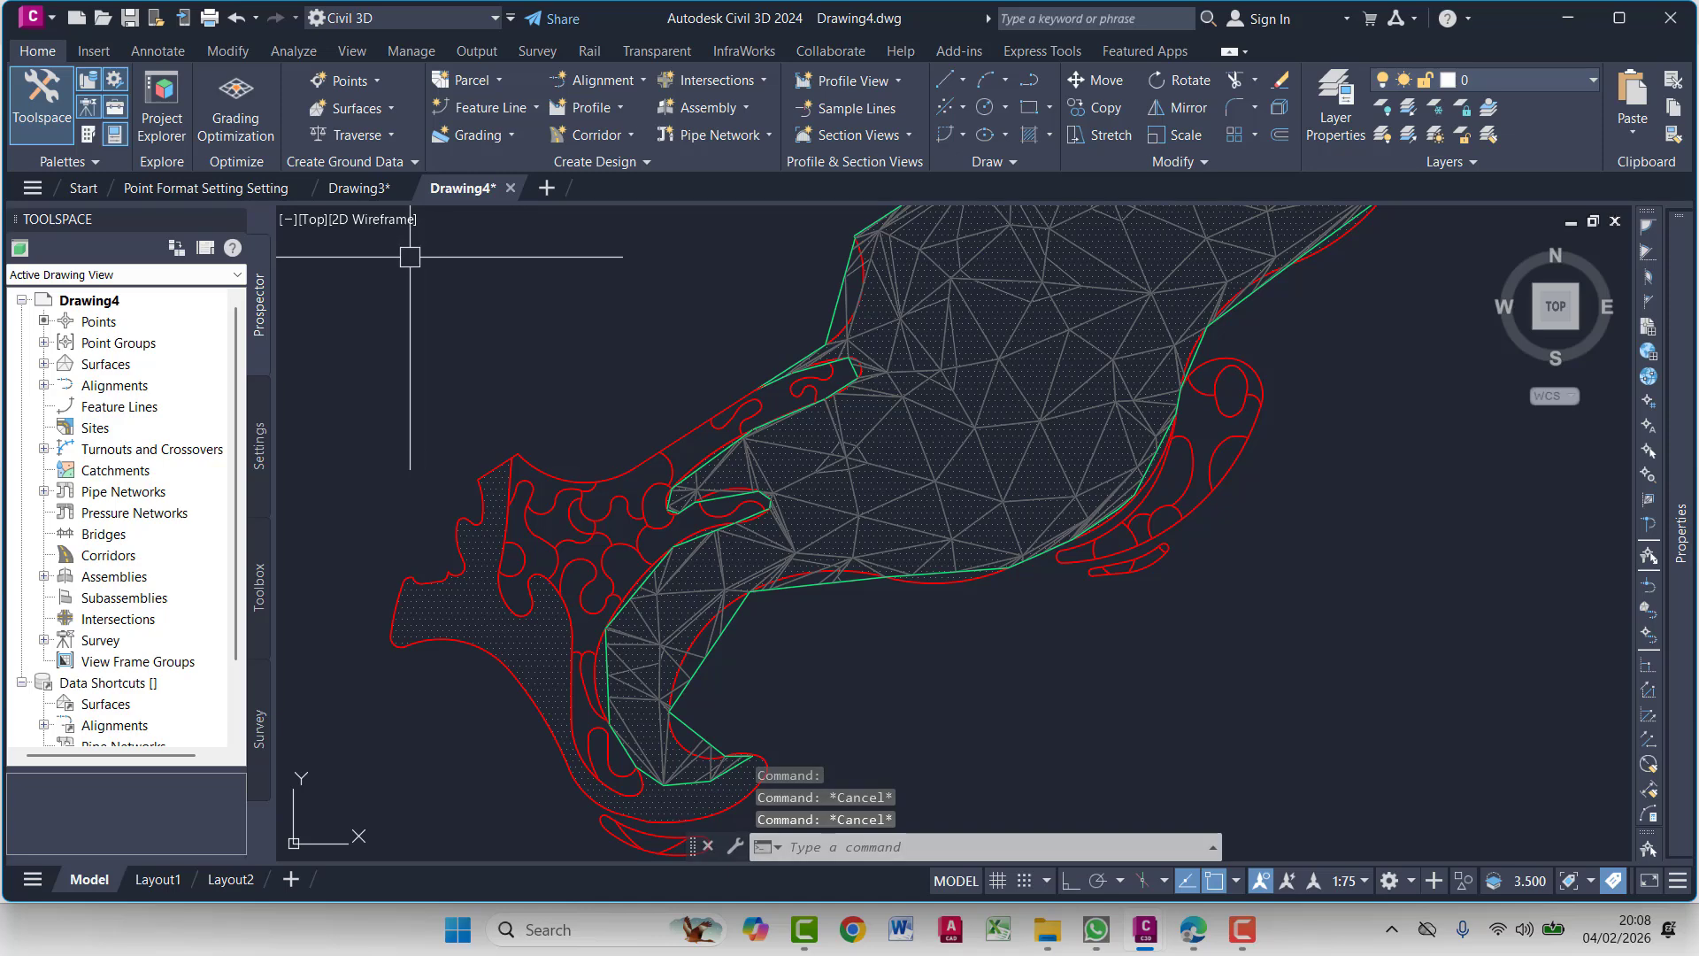
{"action": "scroll", "coordinate": [979, 447], "scroll_direction": "up", "scroll_amount": 3}
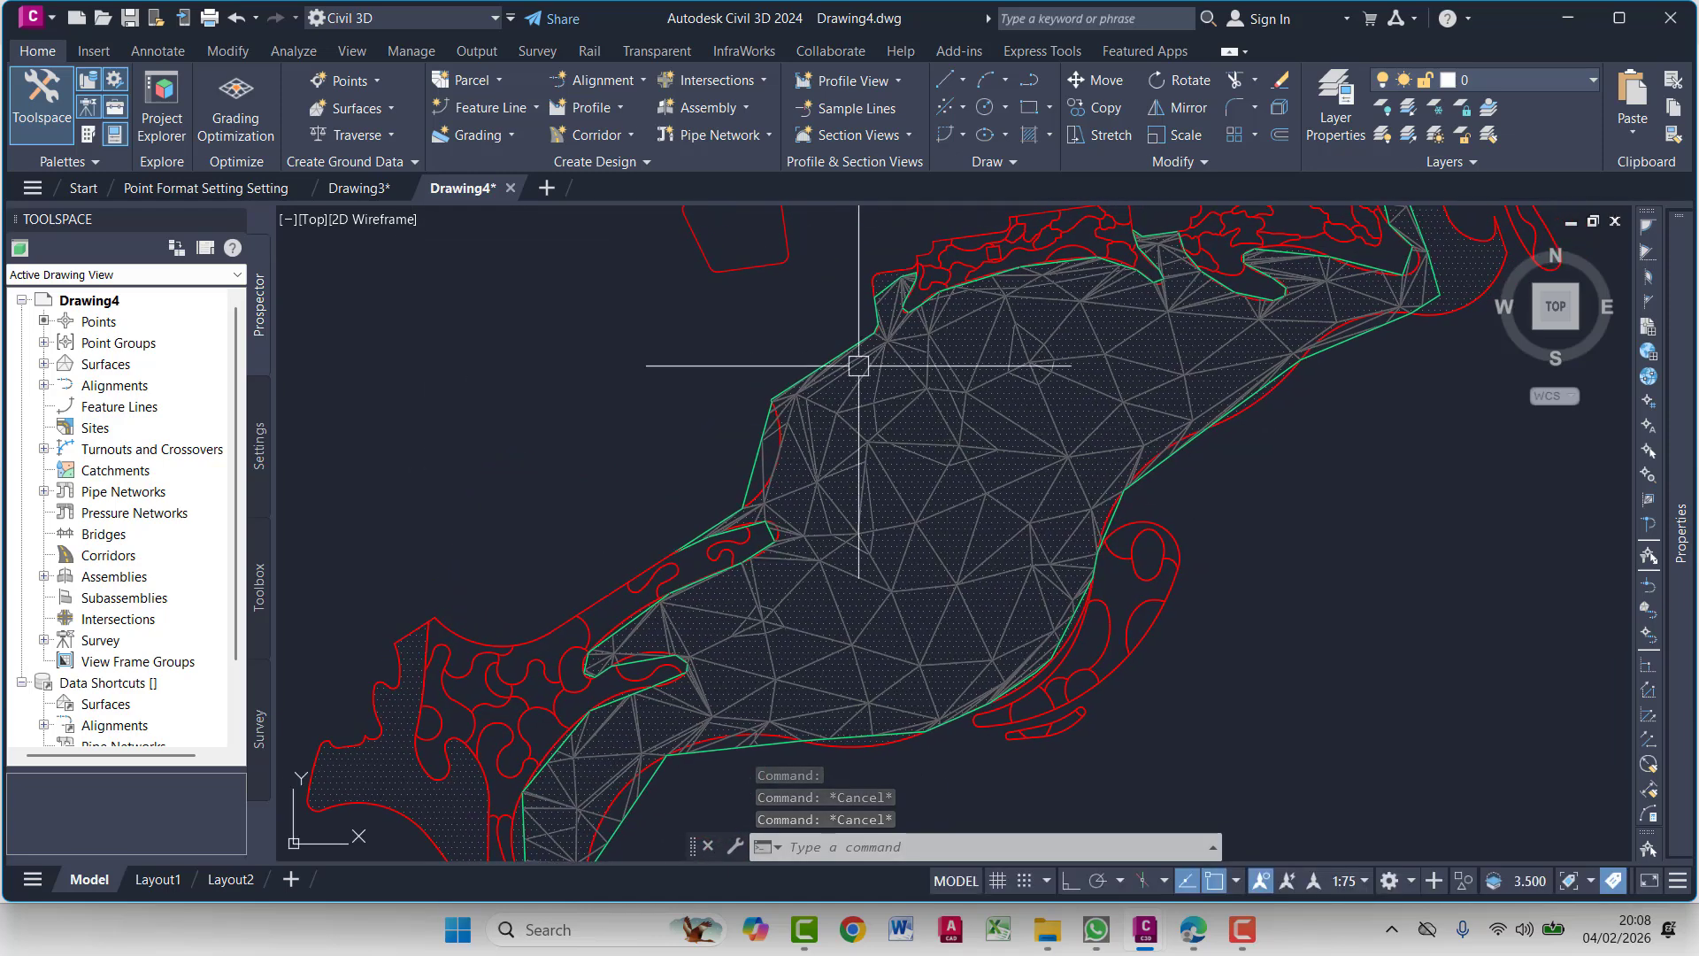
{"action": "left_click", "coordinate": [157, 50]}
{"action": "left_click", "coordinate": [41, 97]}
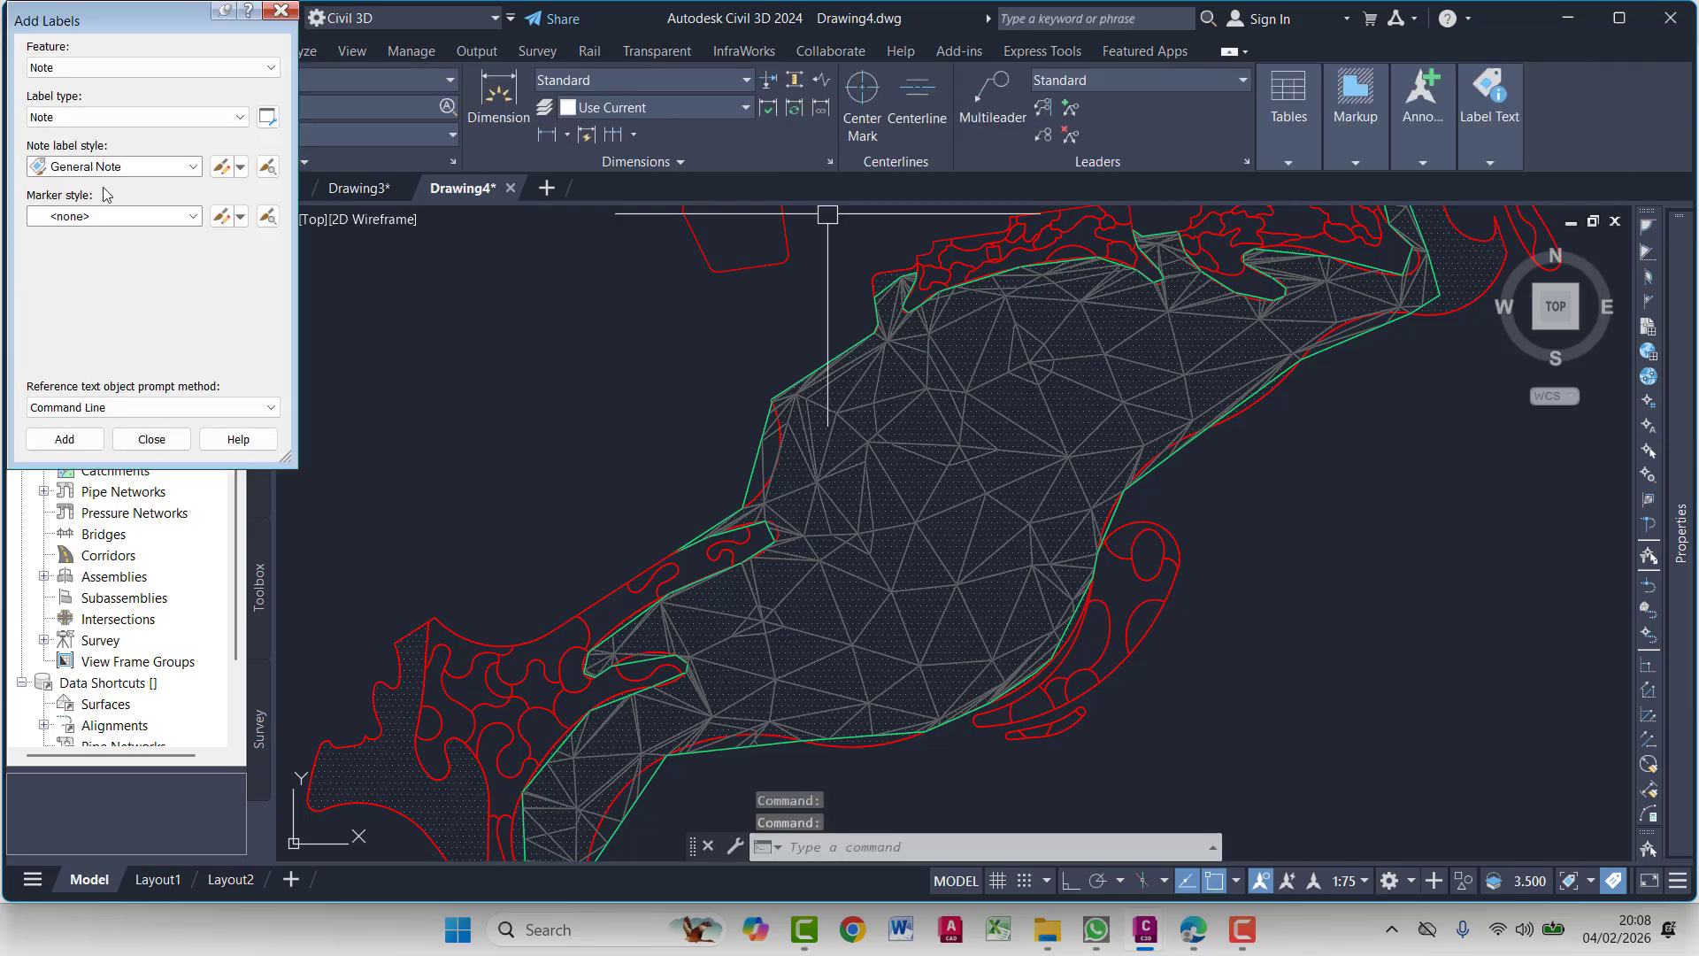
{"action": "left_click", "coordinate": [282, 10]}
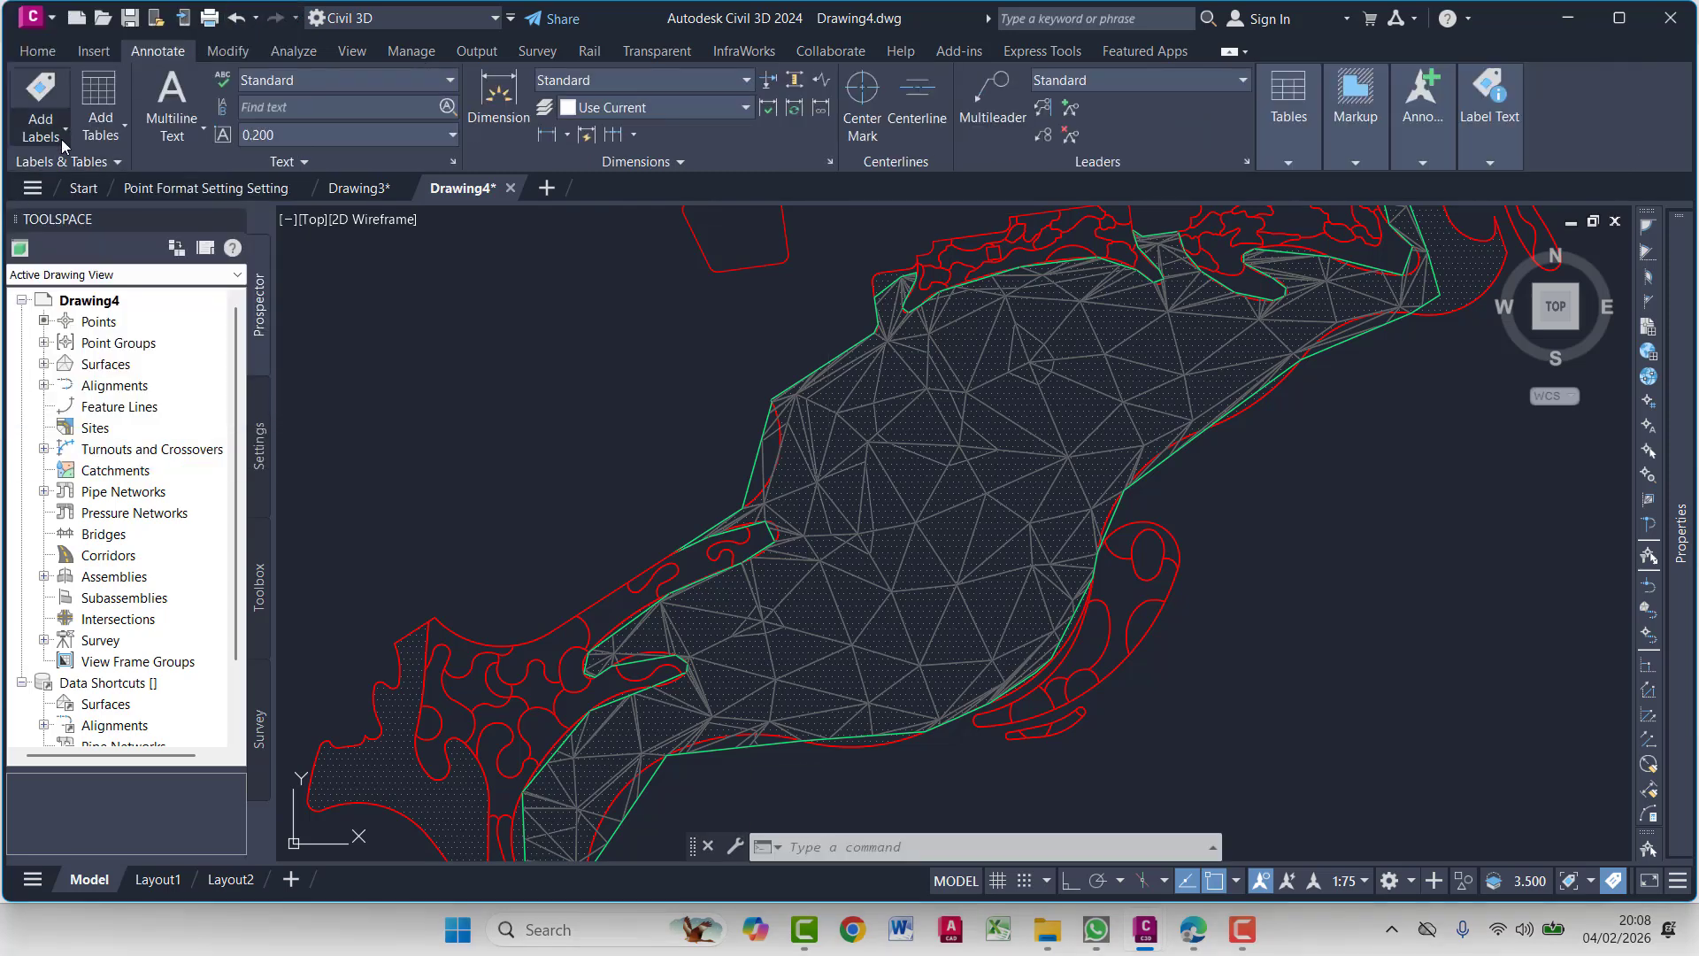
Place a spot elevation label on Comparison Surface near the middle of the triangulated area
{"action": "left_click", "coordinate": [63, 141]}
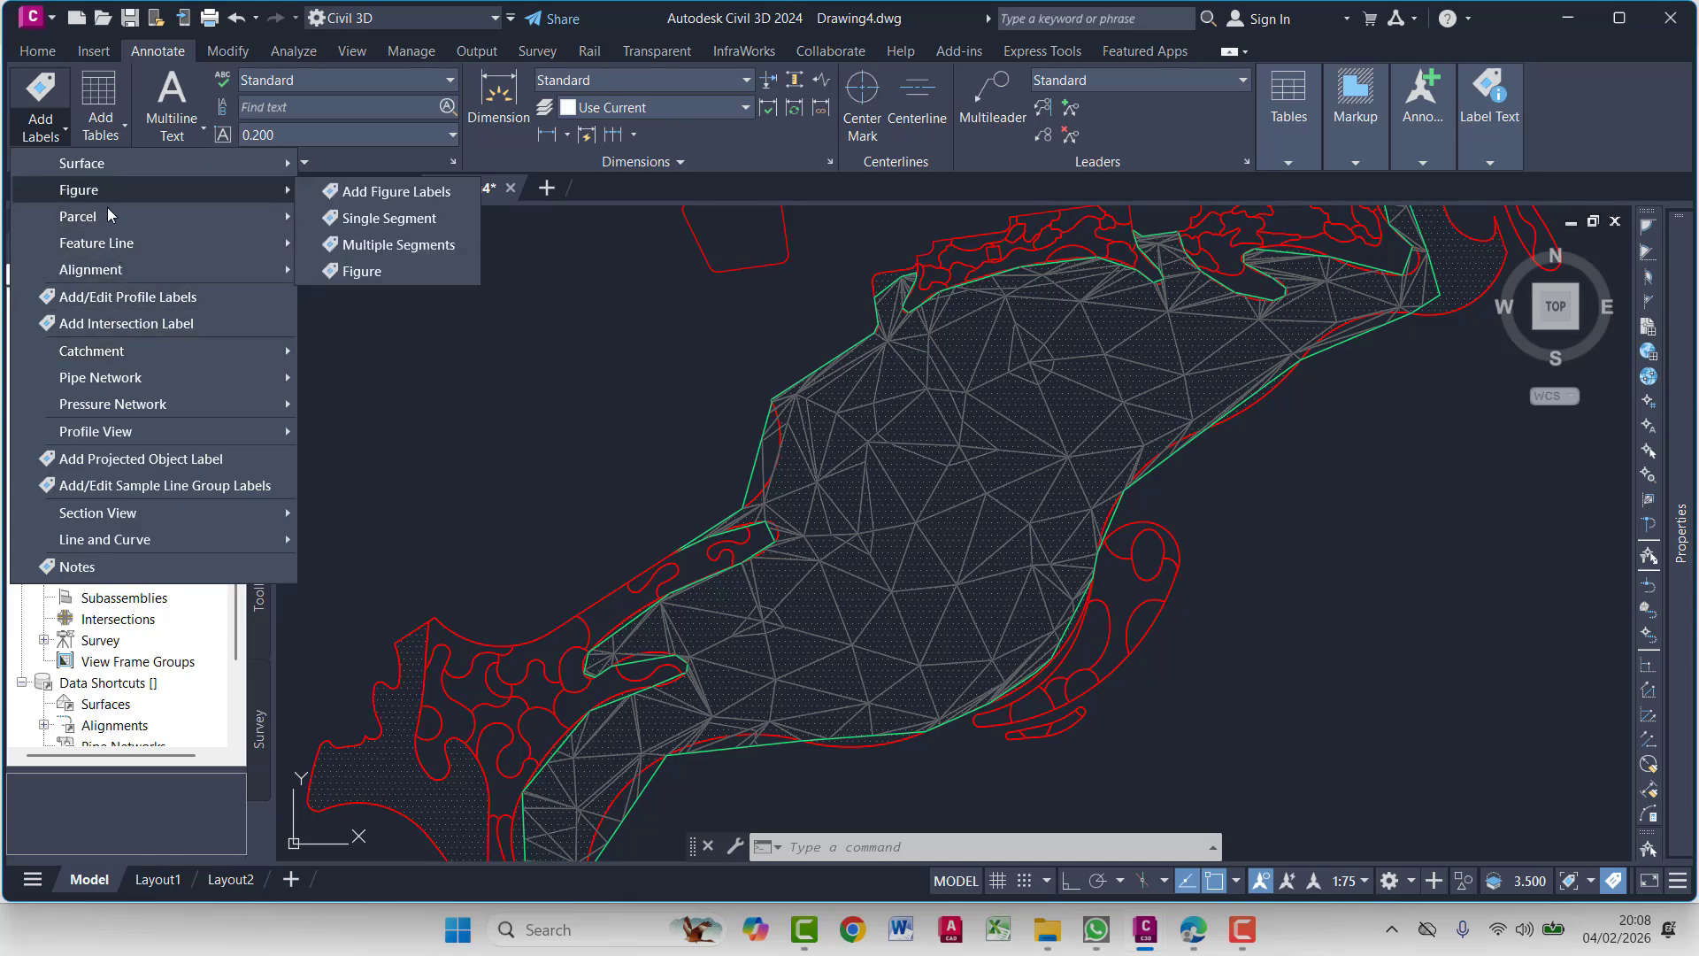
{"action": "mouse_move", "coordinate": [121, 351]}
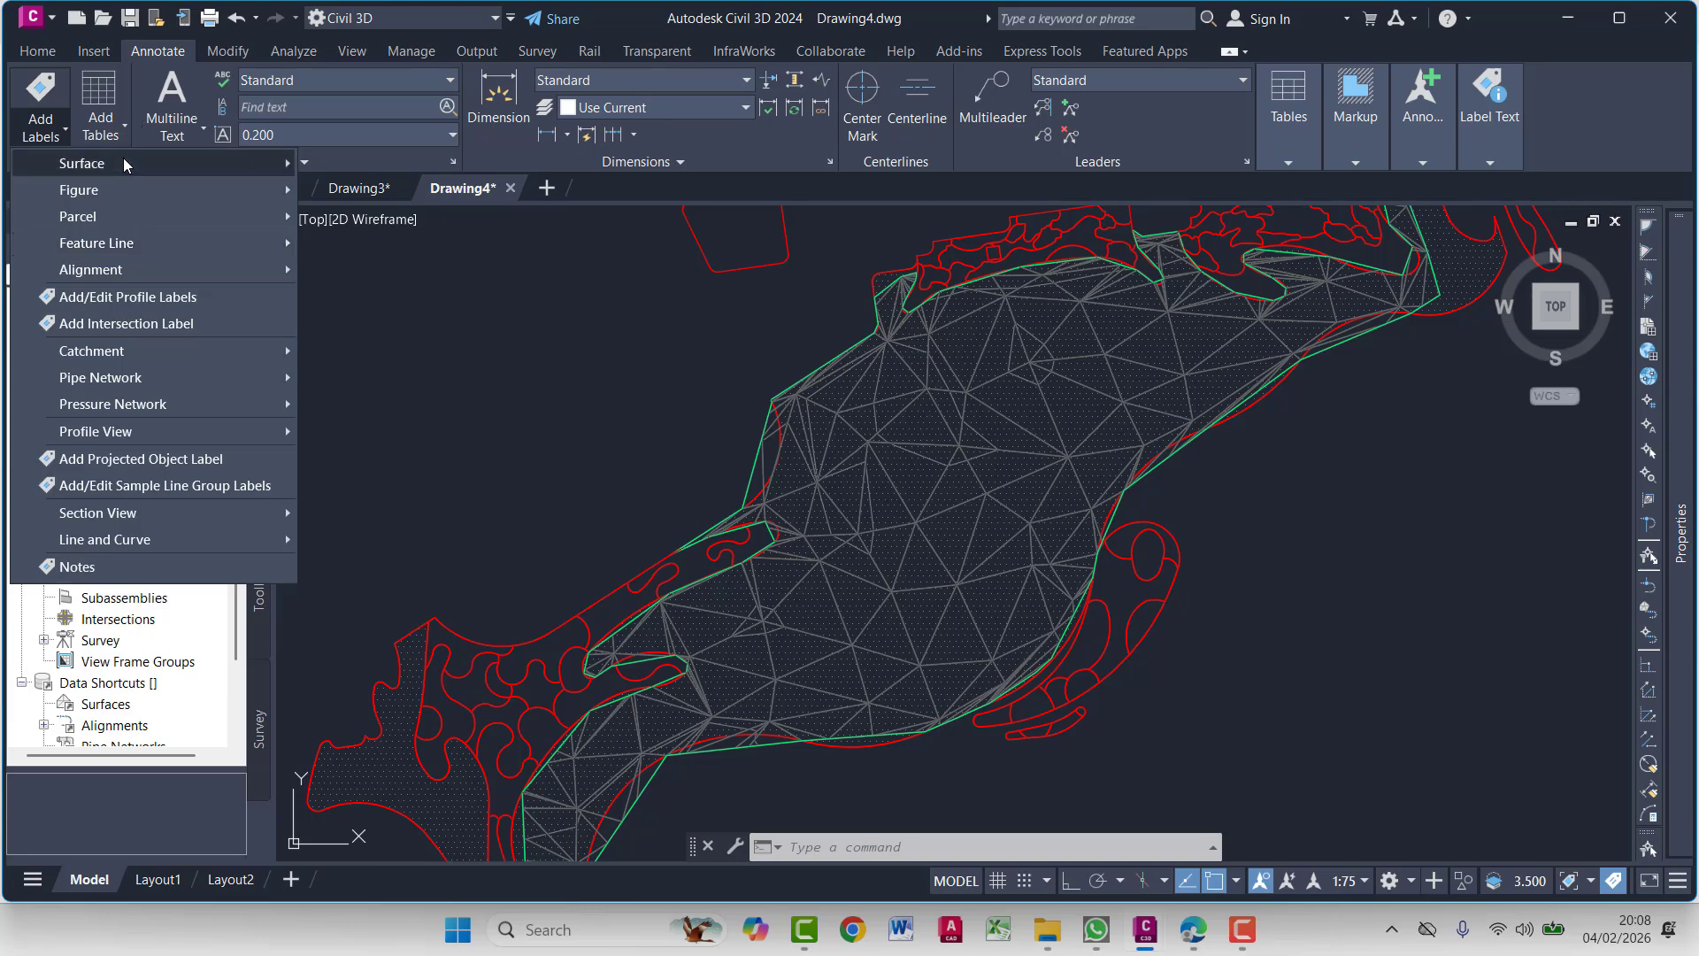
{"action": "mouse_move", "coordinate": [161, 162]}
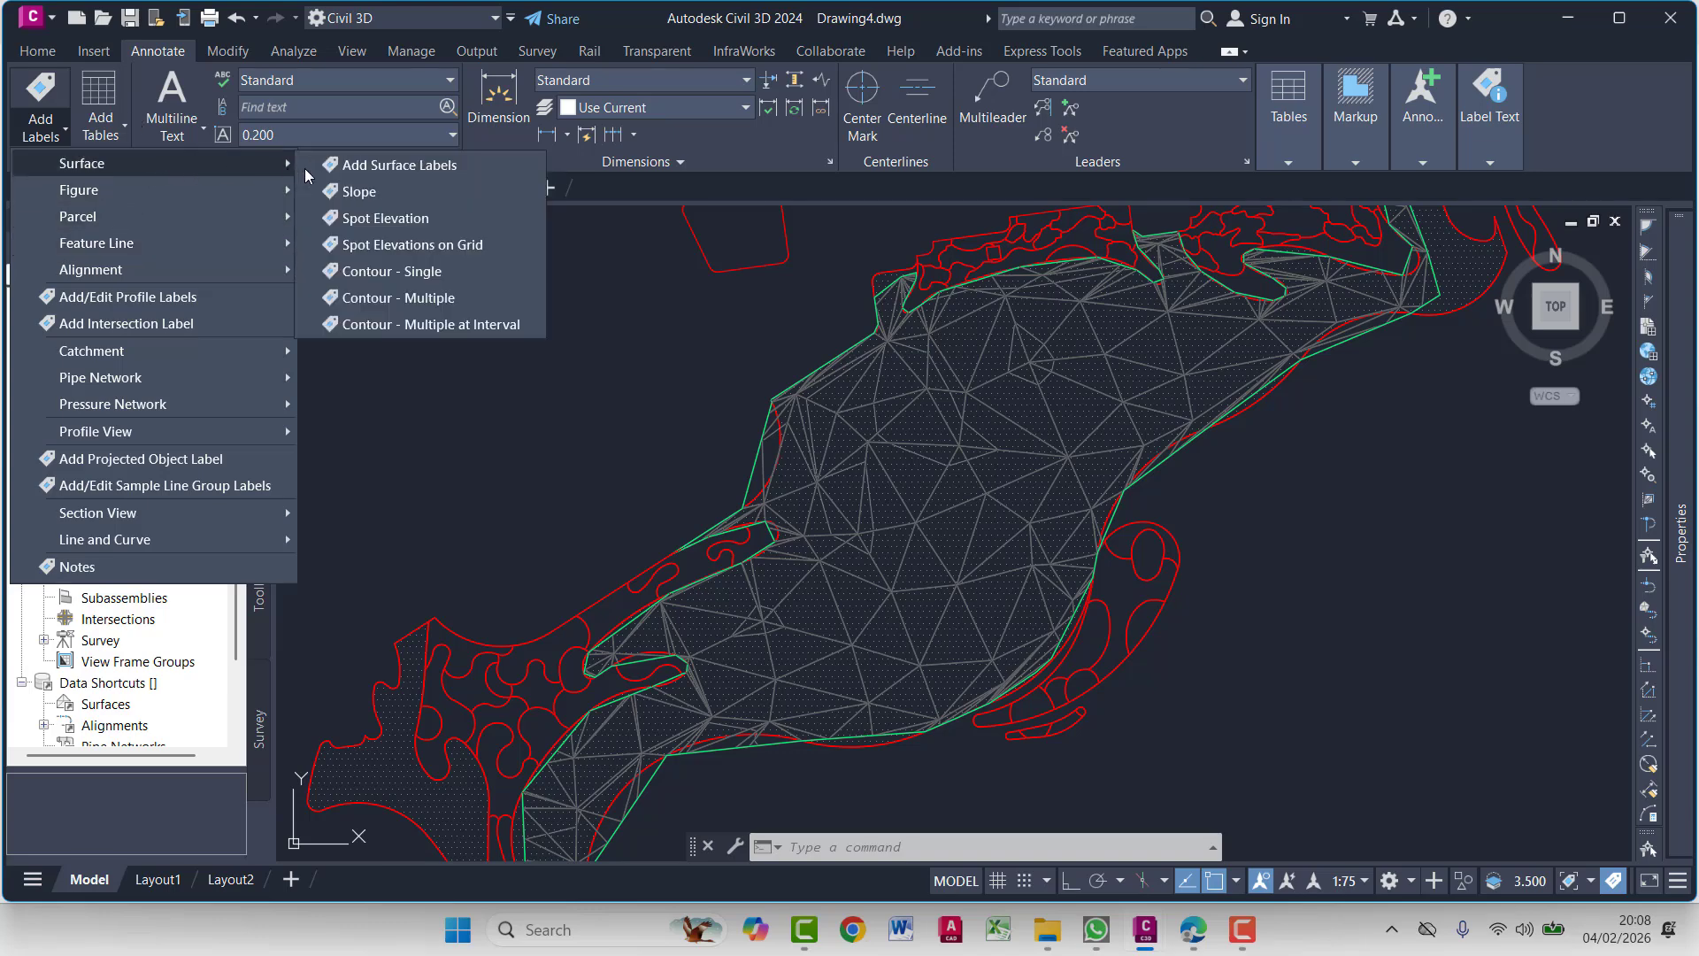
{"action": "left_click", "coordinate": [363, 218]}
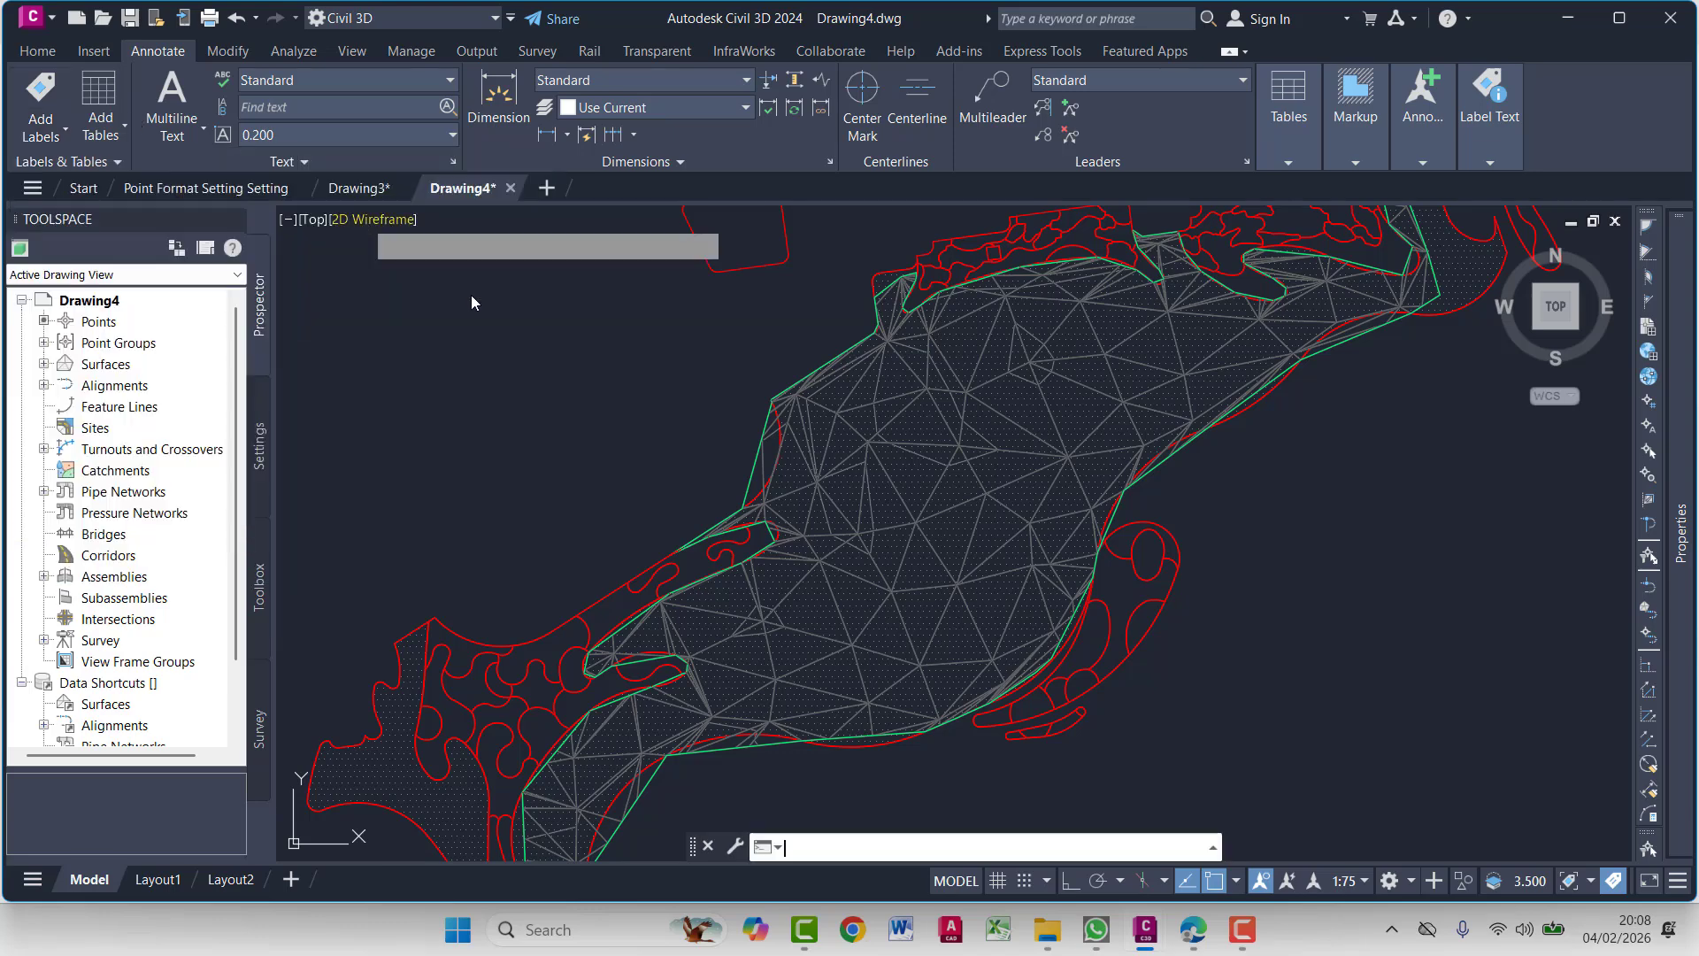
{"action": "left_click", "coordinate": [879, 571]}
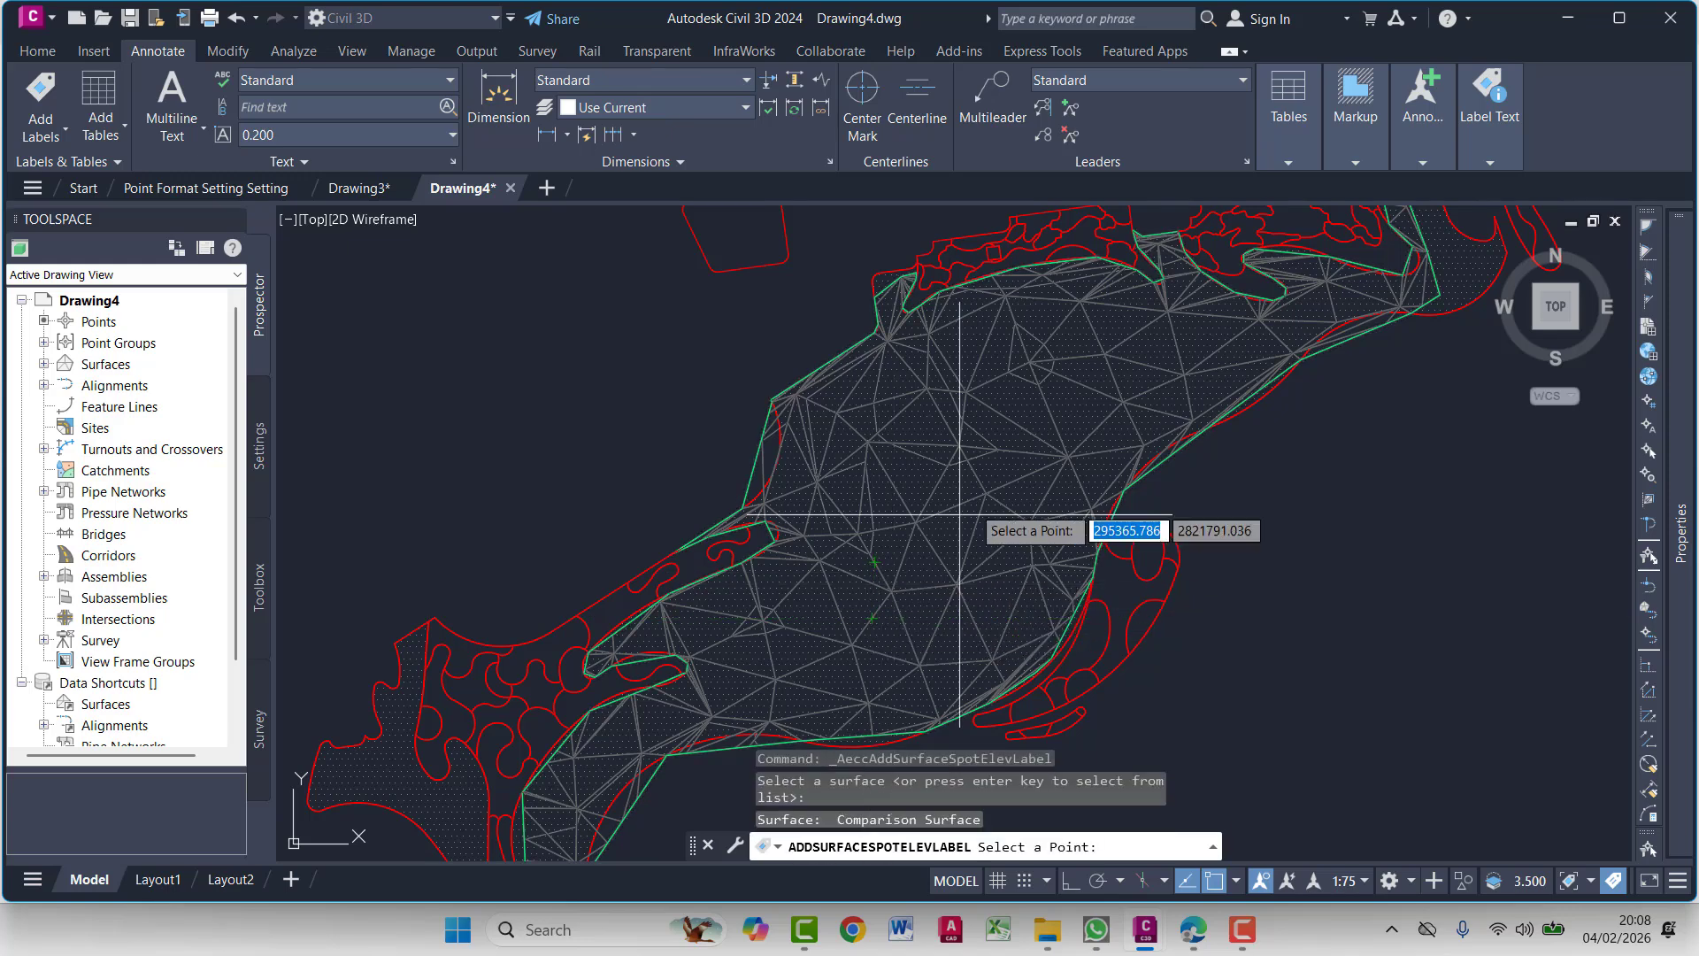
{"action": "scroll", "coordinate": [911, 504], "scroll_direction": "up", "scroll_amount": 4}
{"action": "left_click", "coordinate": [869, 442]}
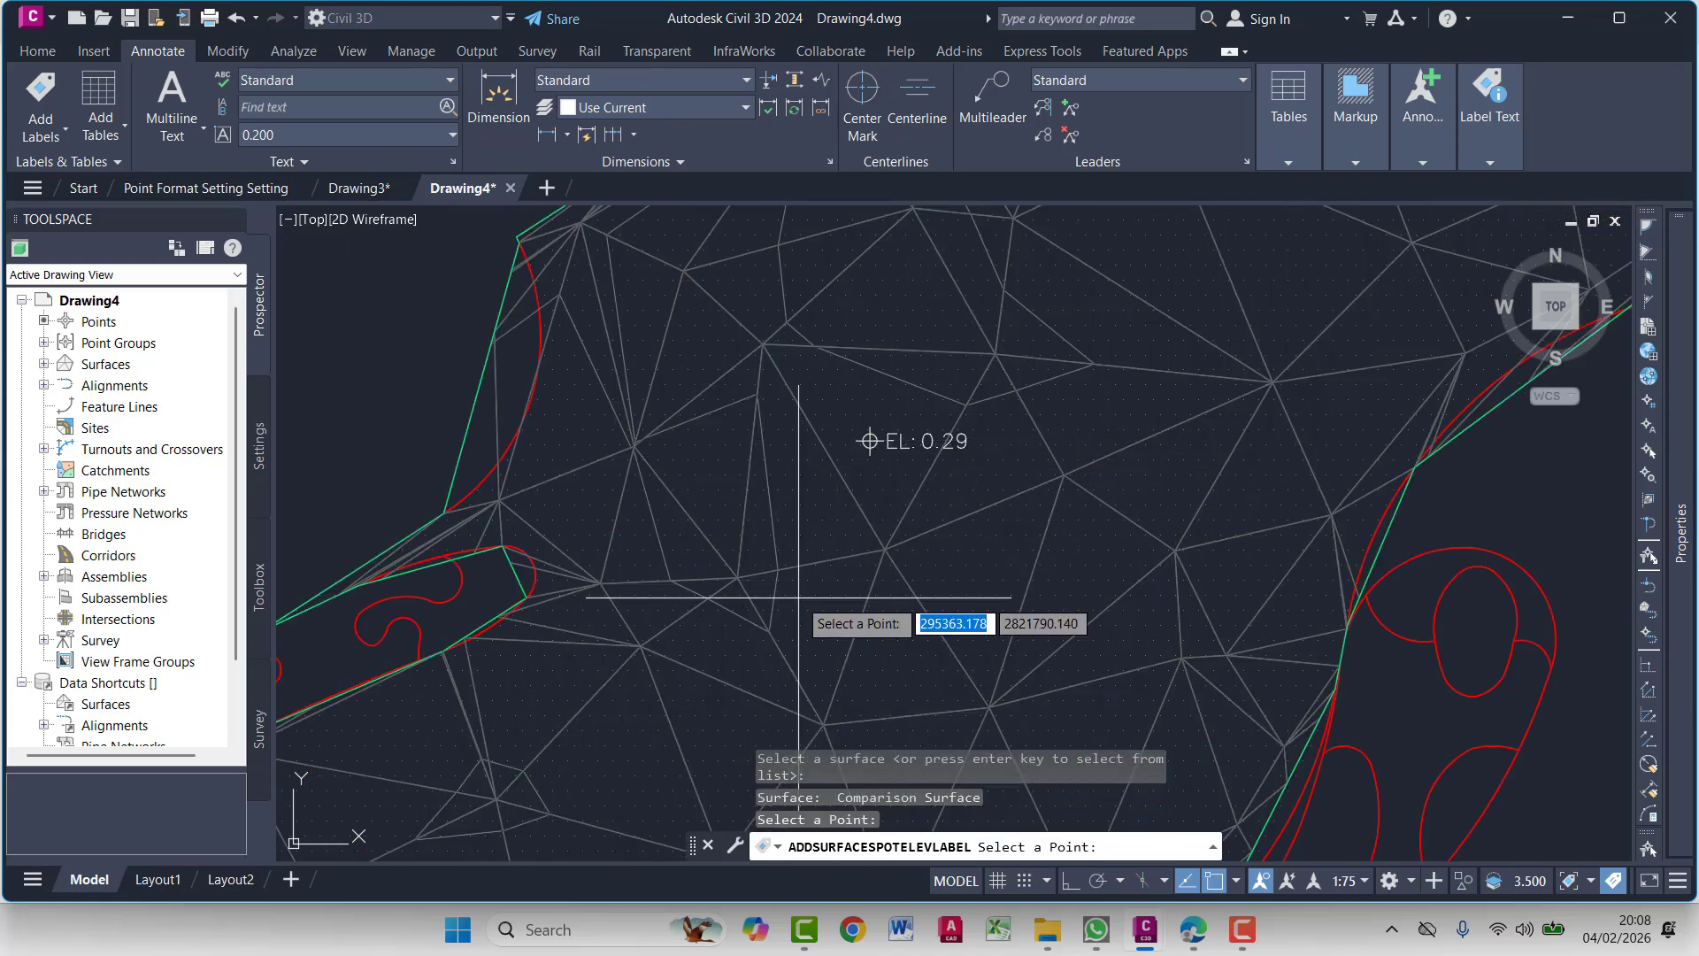
{"action": "key", "text": "Escape"}
Inspect the spot elevation label placed on Comparison Surface and delete it
{"action": "scroll", "coordinate": [883, 495], "scroll_direction": "up", "scroll_amount": 4}
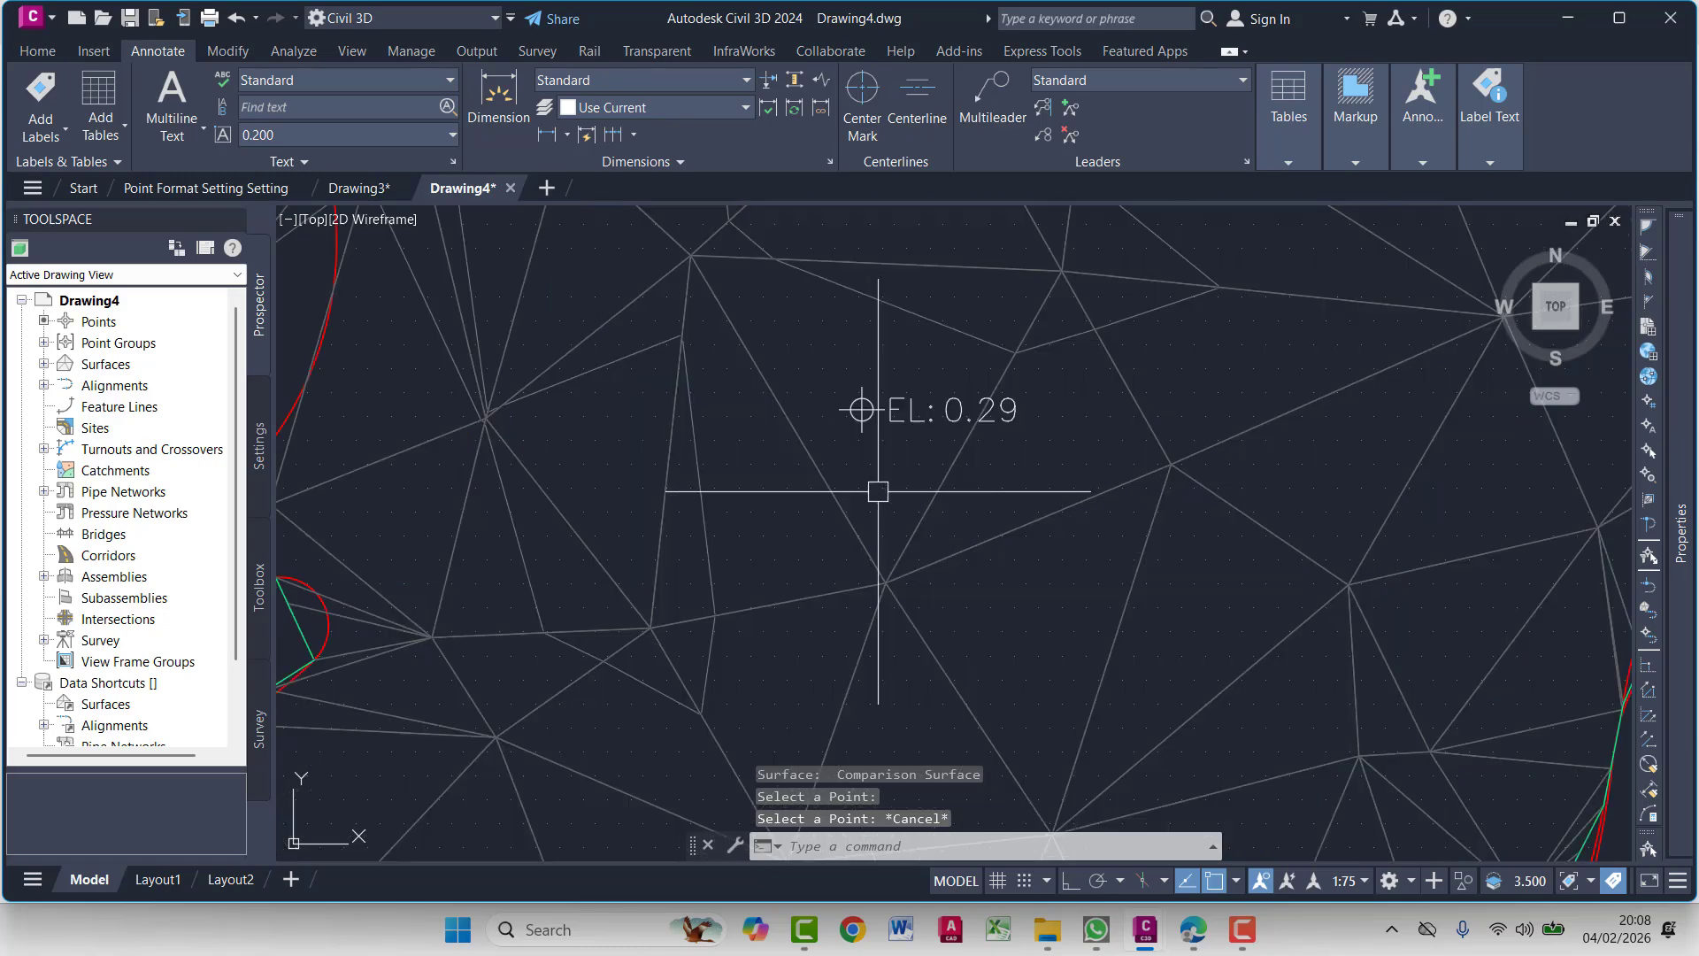
{"action": "scroll", "coordinate": [899, 588], "scroll_direction": "down", "scroll_amount": 2}
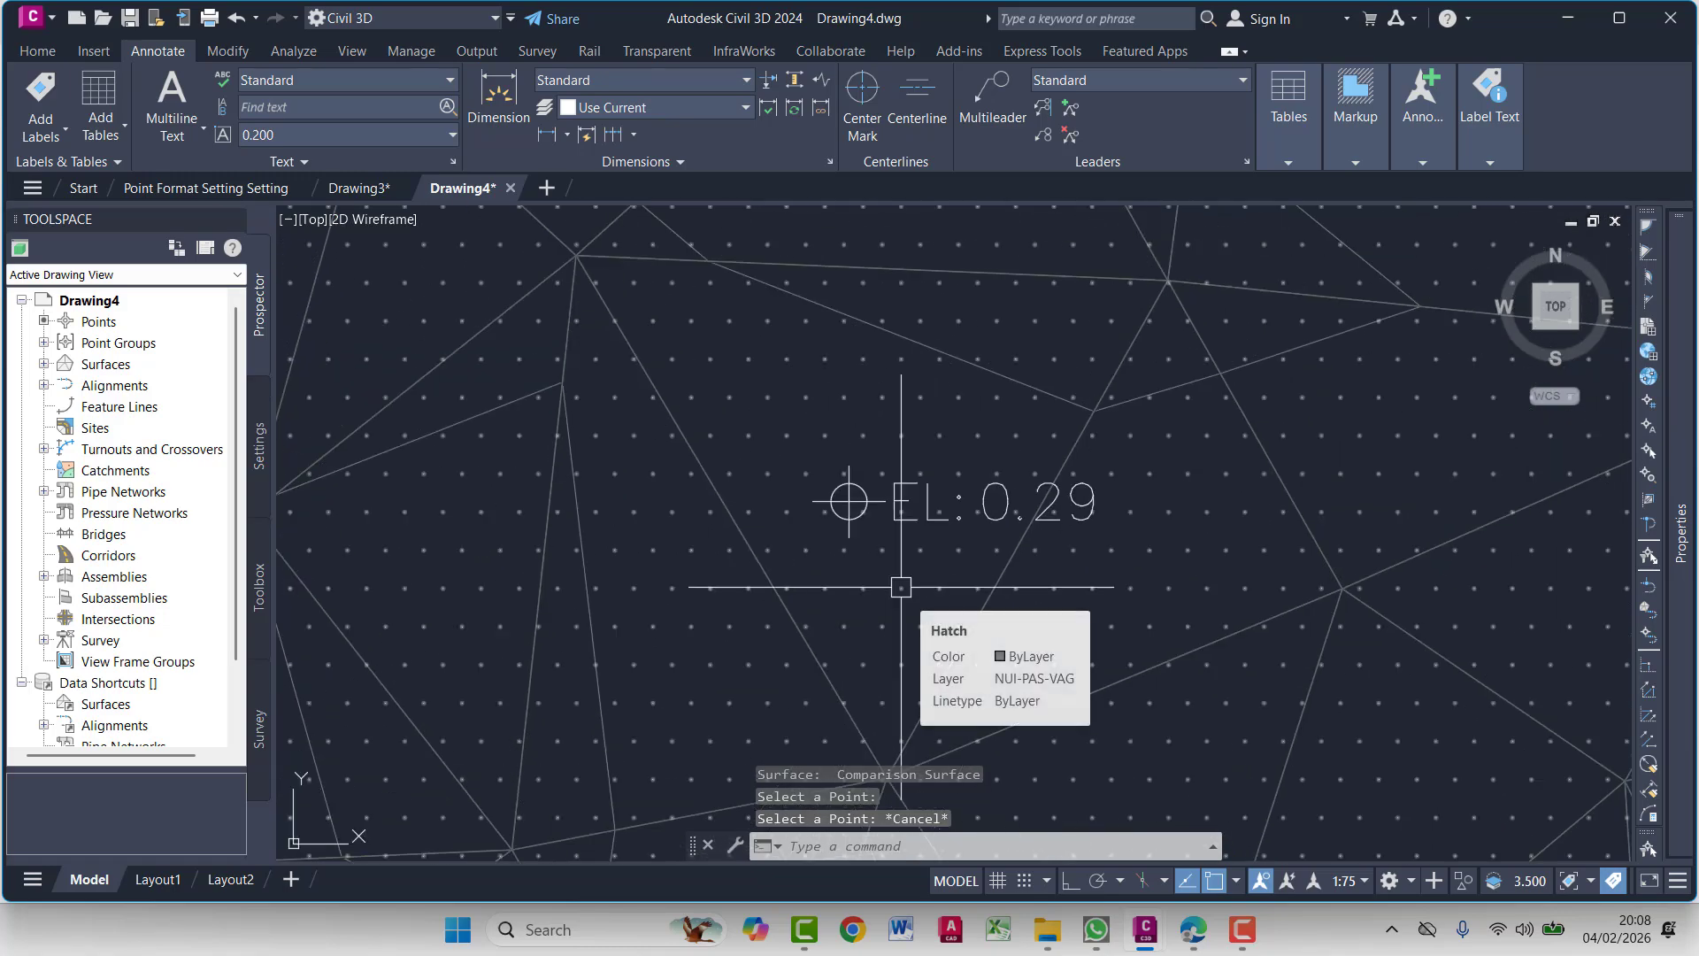
{"action": "scroll", "coordinate": [985, 464], "scroll_direction": "down", "scroll_amount": 2}
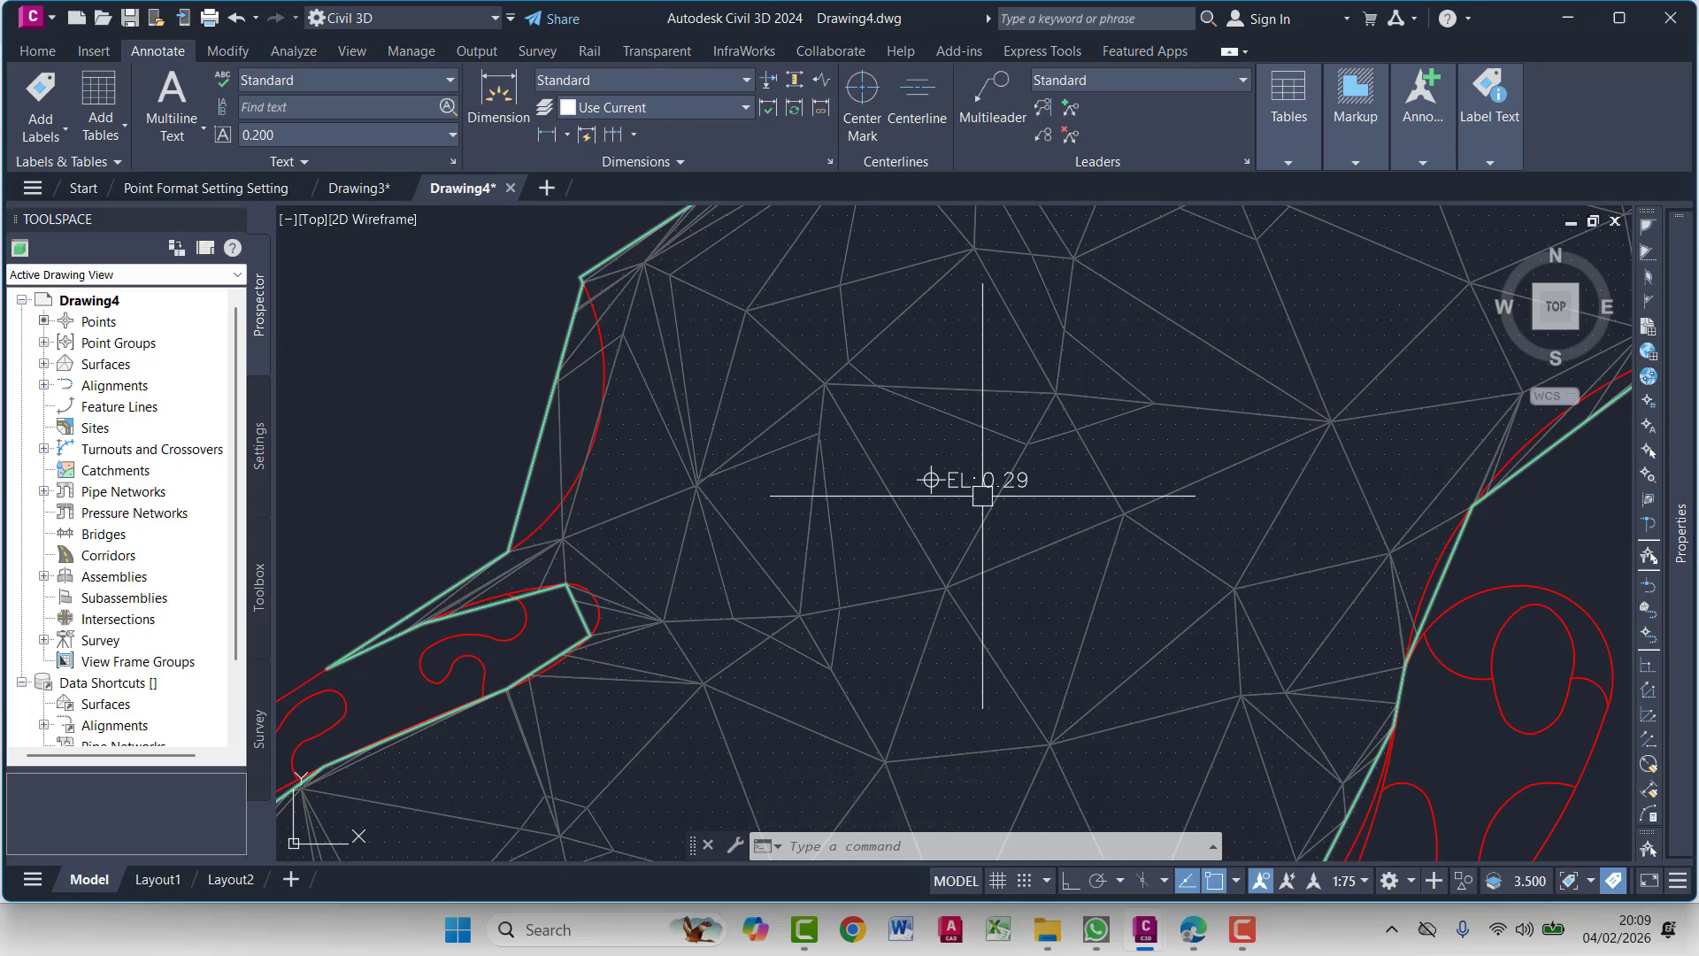
{"action": "scroll", "coordinate": [982, 496], "scroll_direction": "up", "scroll_amount": 5}
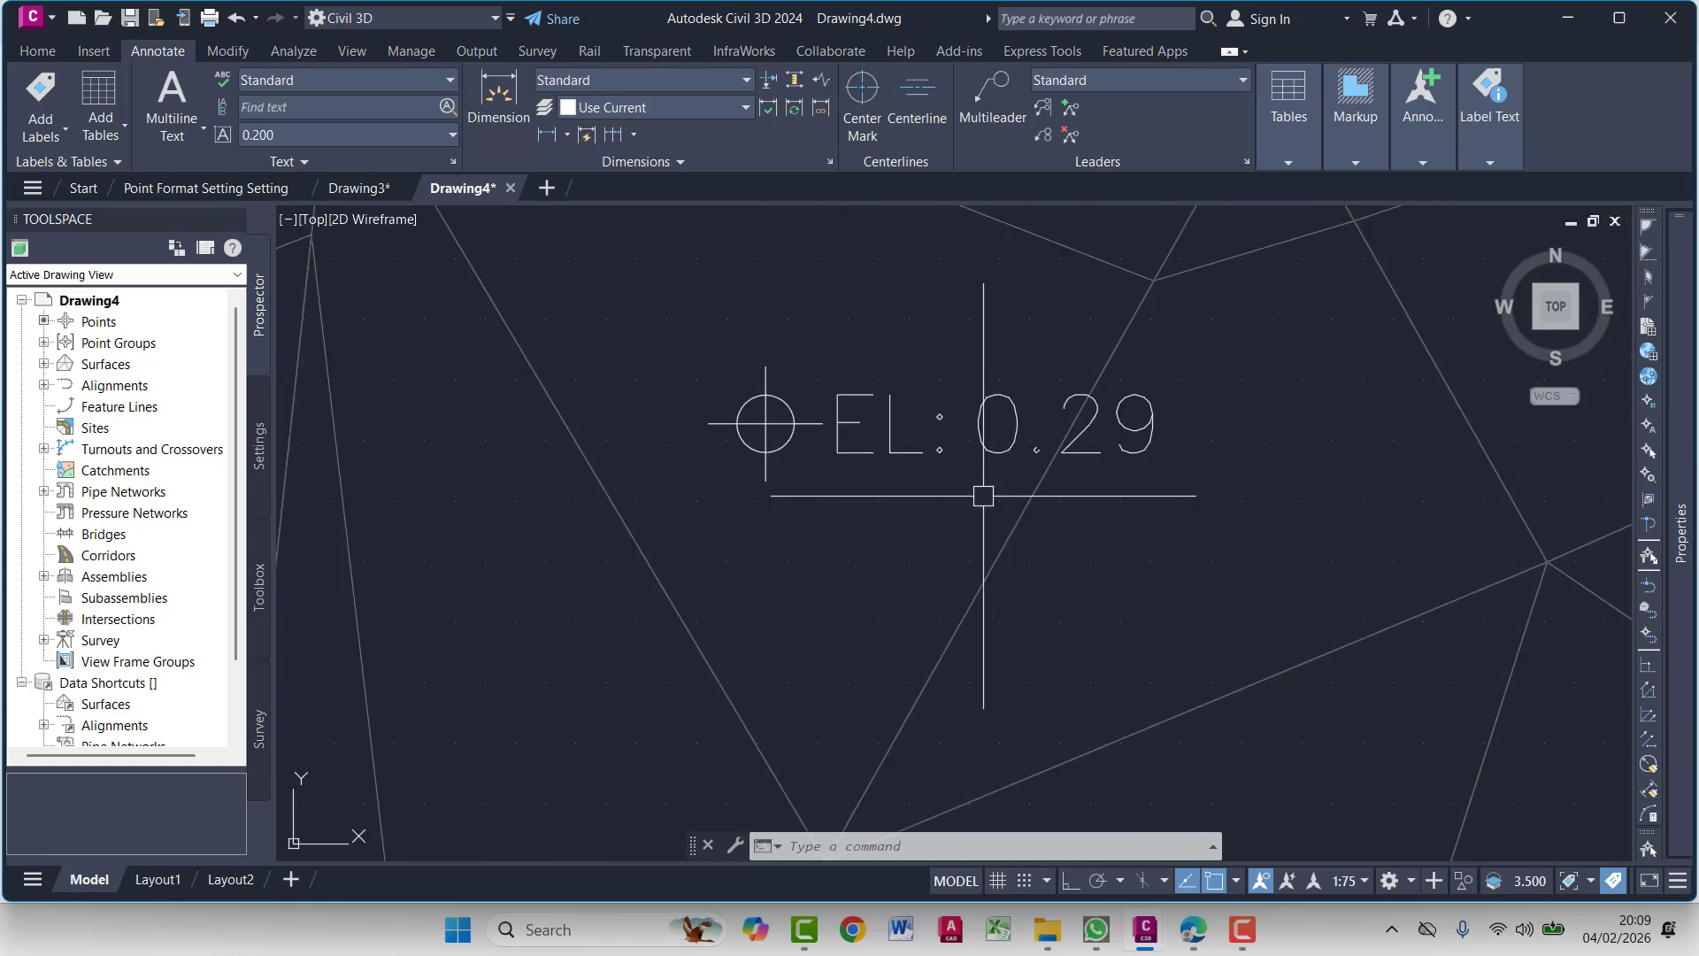
{"action": "left_click", "coordinate": [1012, 430]}
{"action": "key", "text": "Delete"}
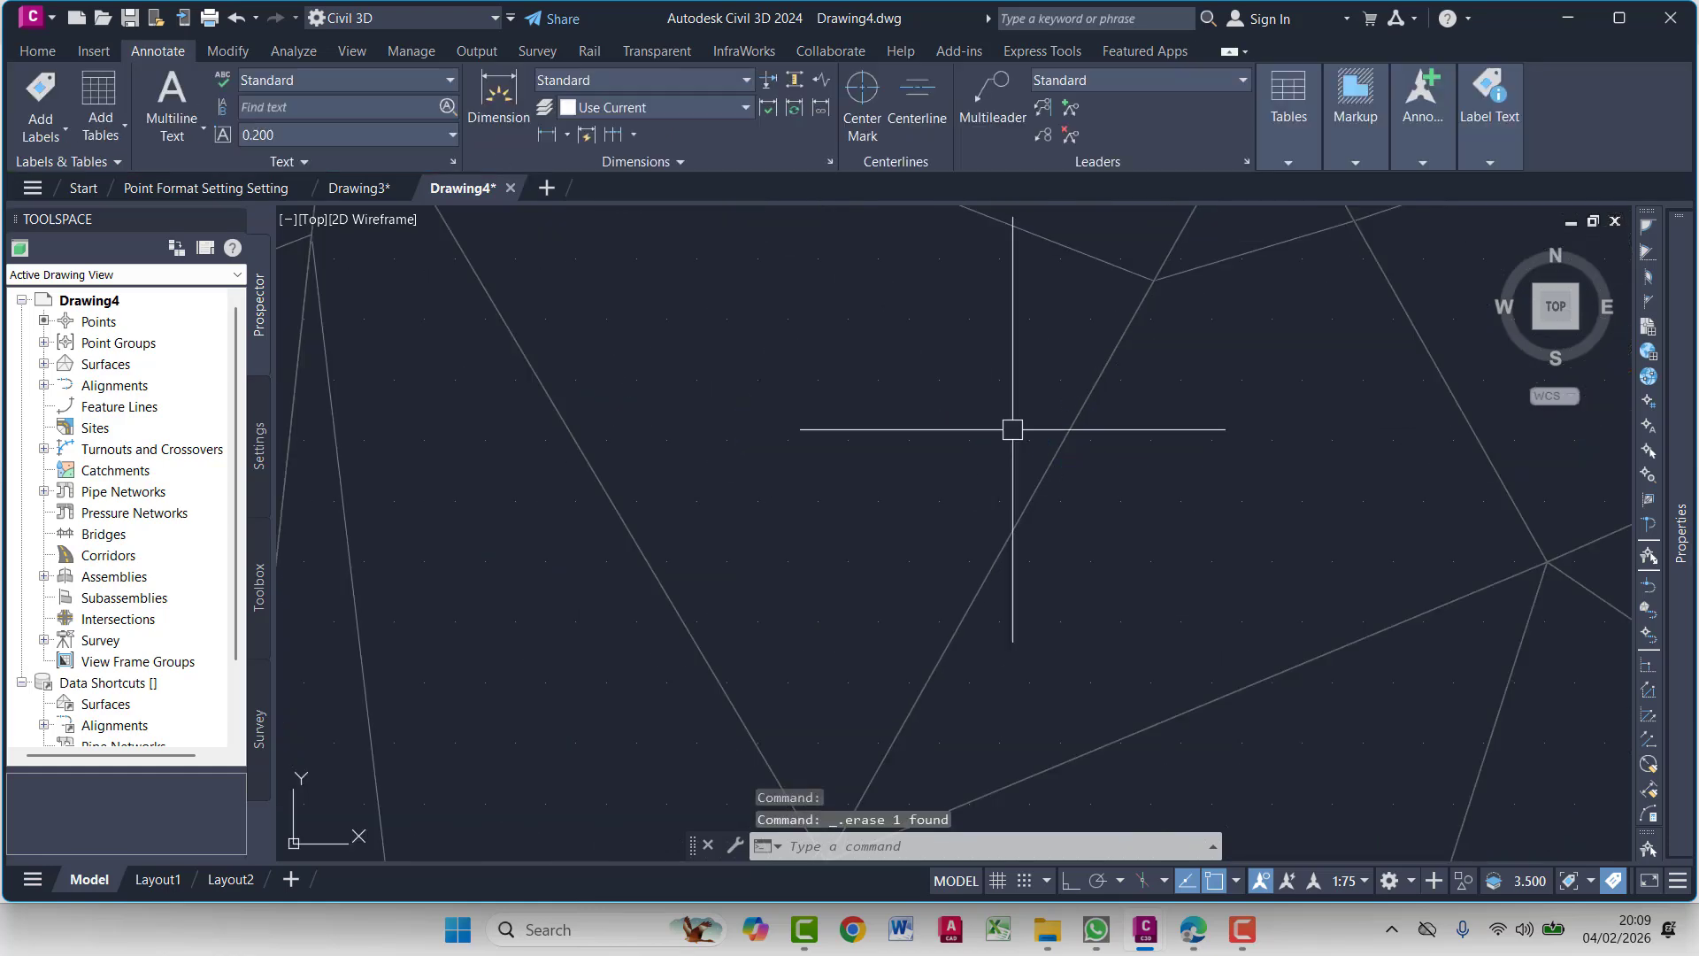
{"action": "scroll", "coordinate": [1000, 421], "scroll_direction": "down", "scroll_amount": 4}
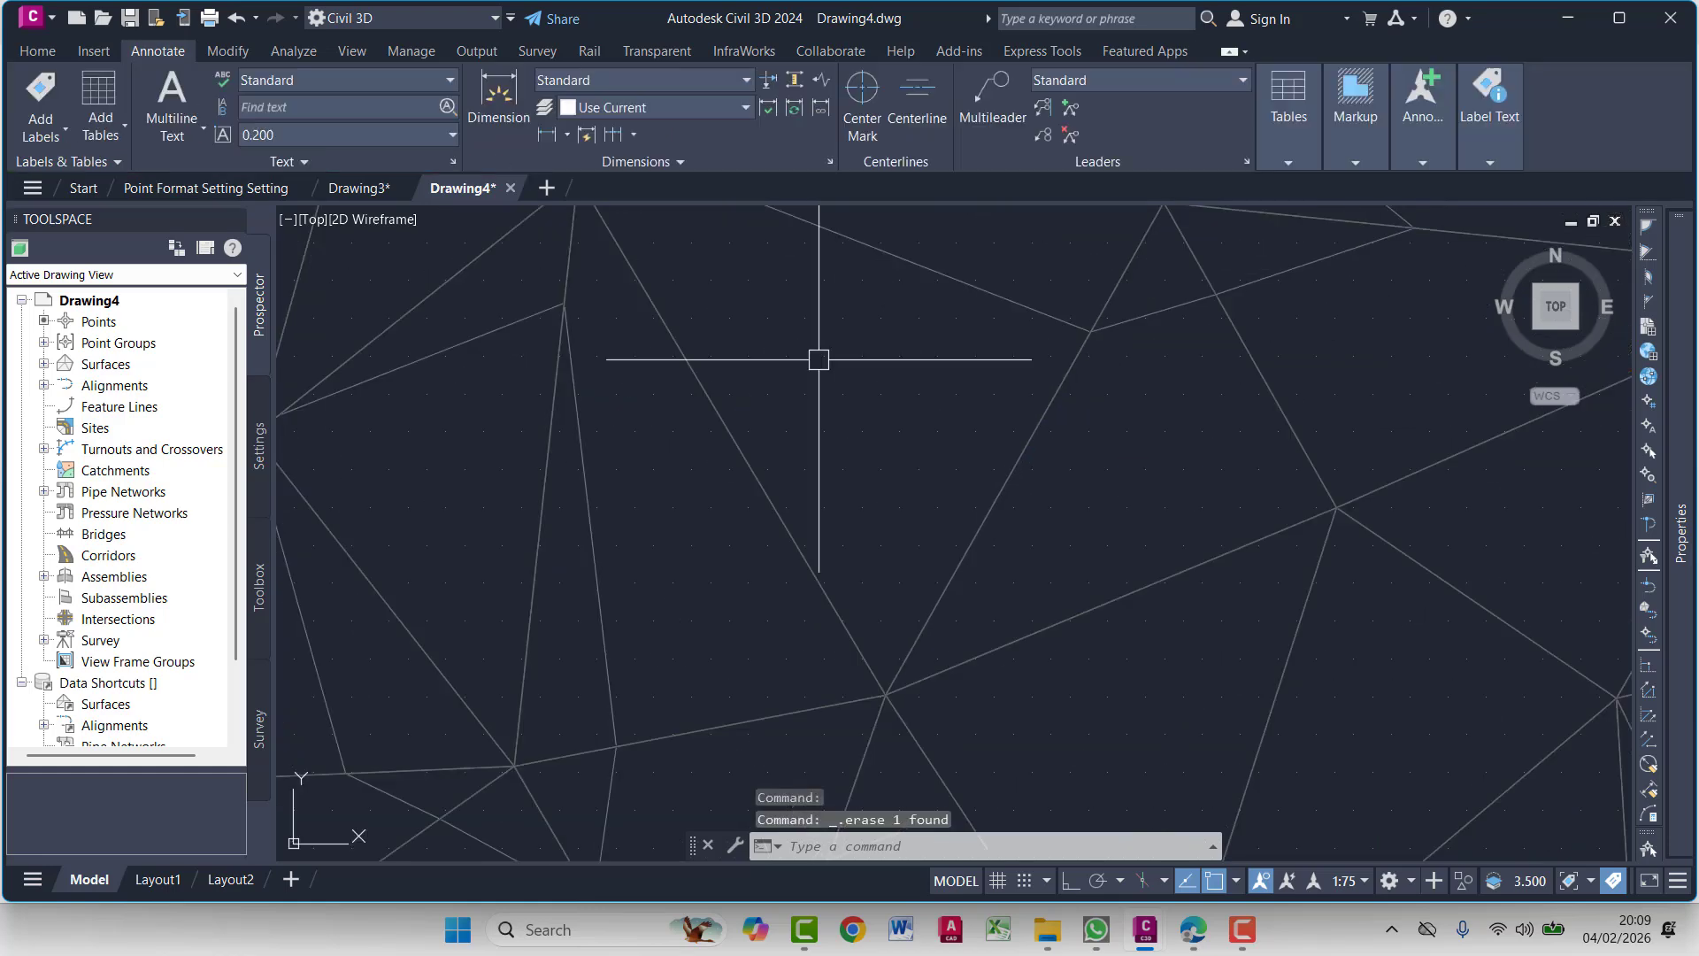
Switch to Drawing3 and examine one of its surface labels showing PGL, NGL and difference lines
{"action": "left_click", "coordinate": [358, 188]}
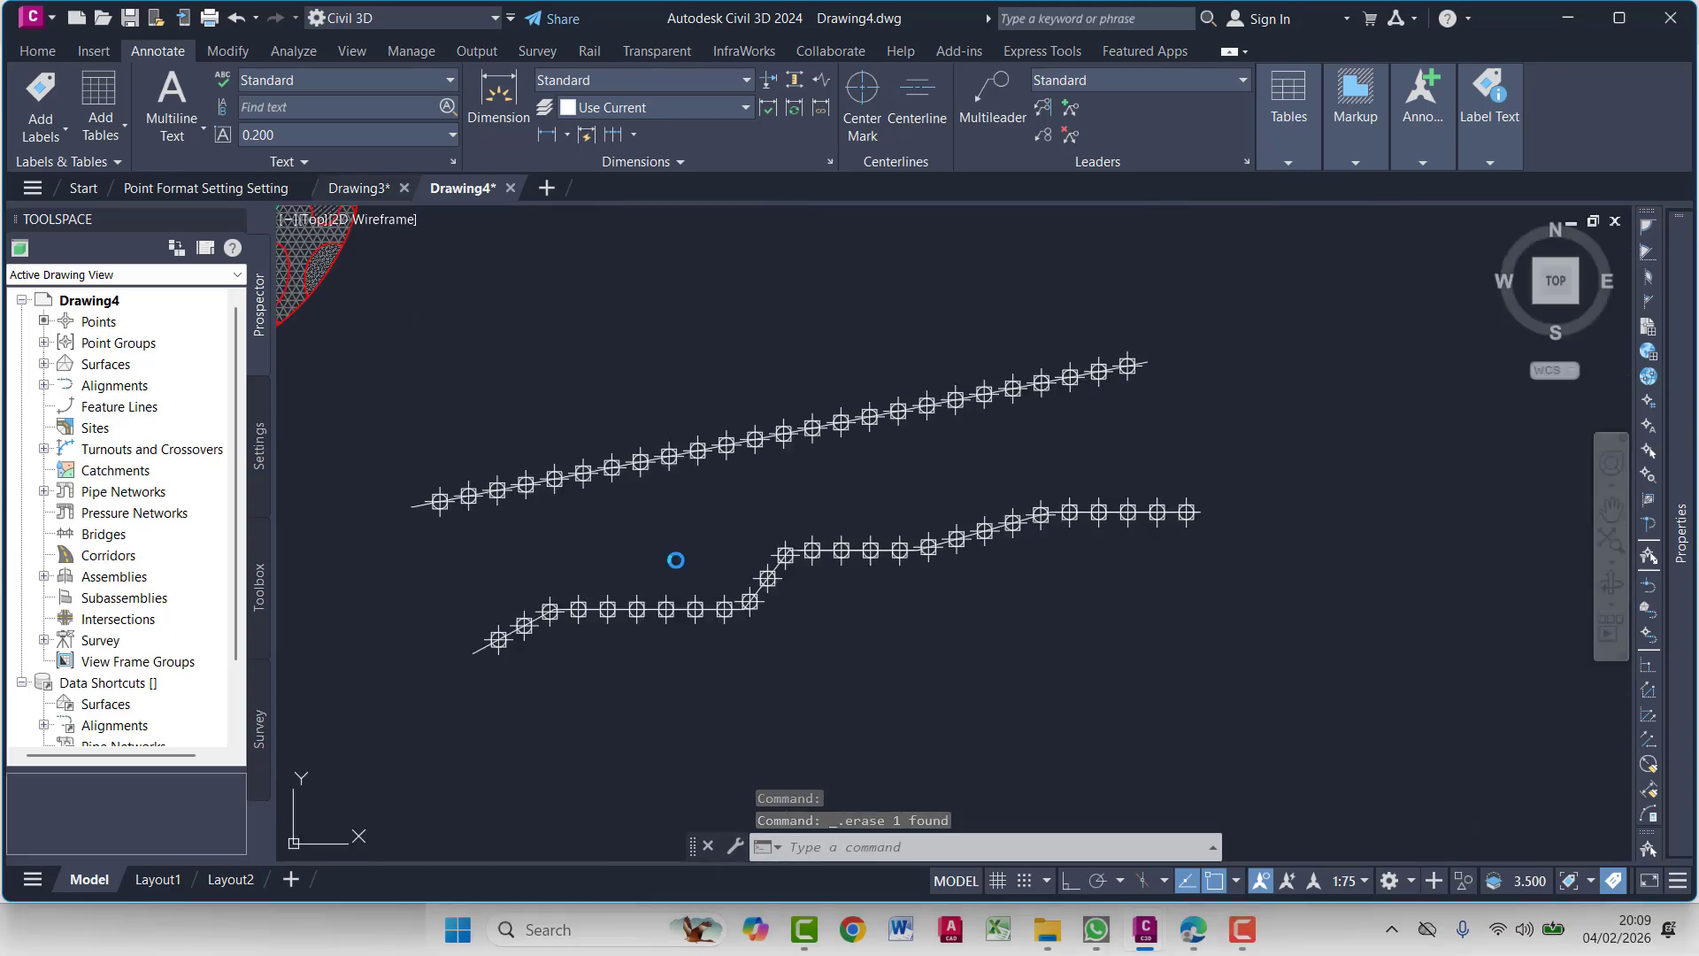
{"action": "scroll", "coordinate": [511, 456], "scroll_direction": "down", "scroll_amount": 3}
{"action": "middle_click_drag", "start_coordinate": [511, 456], "coordinate": [865, 625]}
{"action": "scroll", "coordinate": [797, 539], "scroll_direction": "up", "scroll_amount": 15}
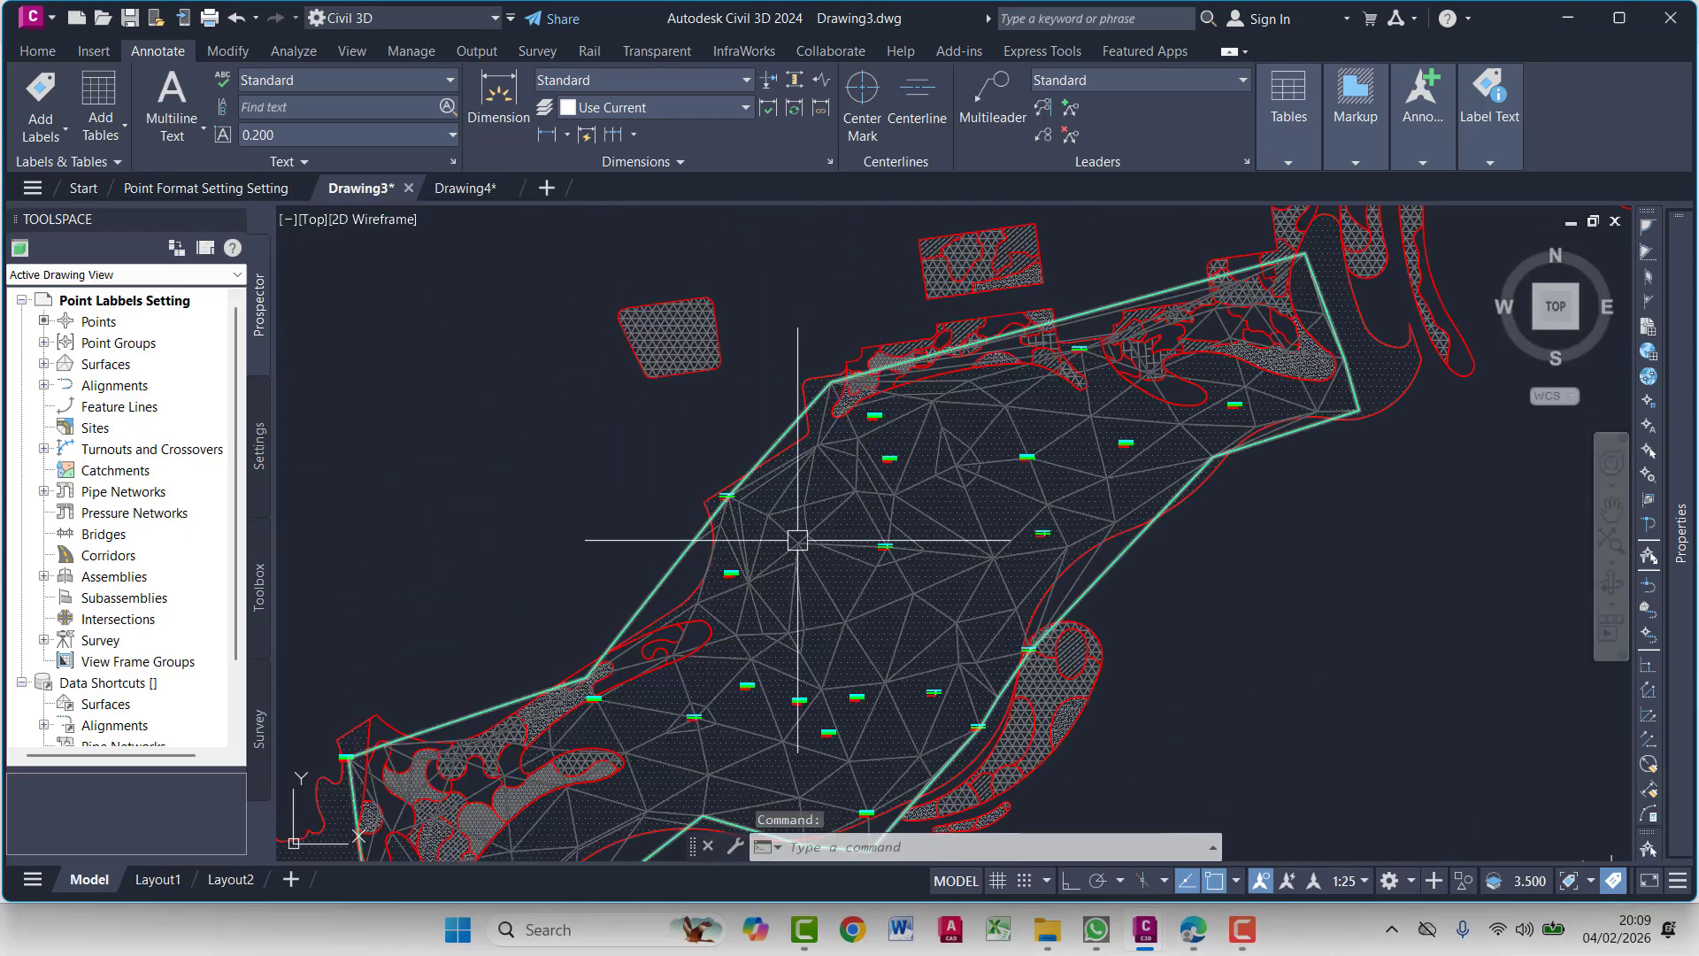
{"action": "middle_click_drag", "start_coordinate": [833, 436], "coordinate": [900, 637]}
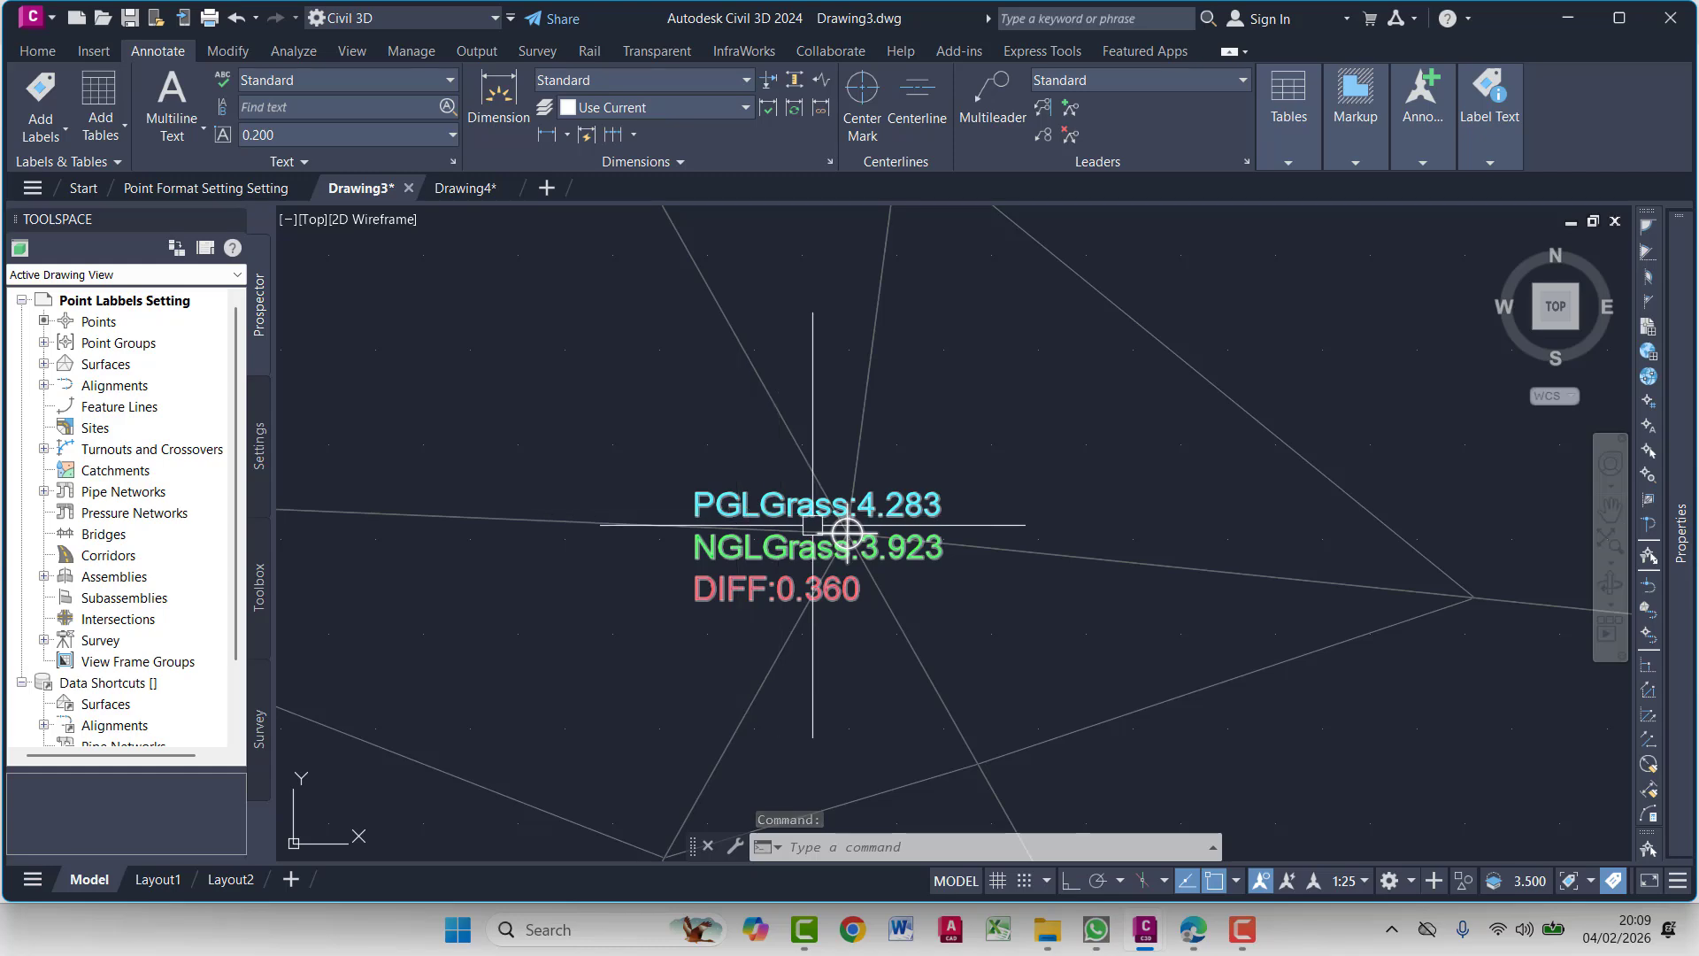
Return to Drawing4 and expand the surface label styles in the drawing settings to list the Spot Elevation styles
{"action": "left_click", "coordinate": [462, 189]}
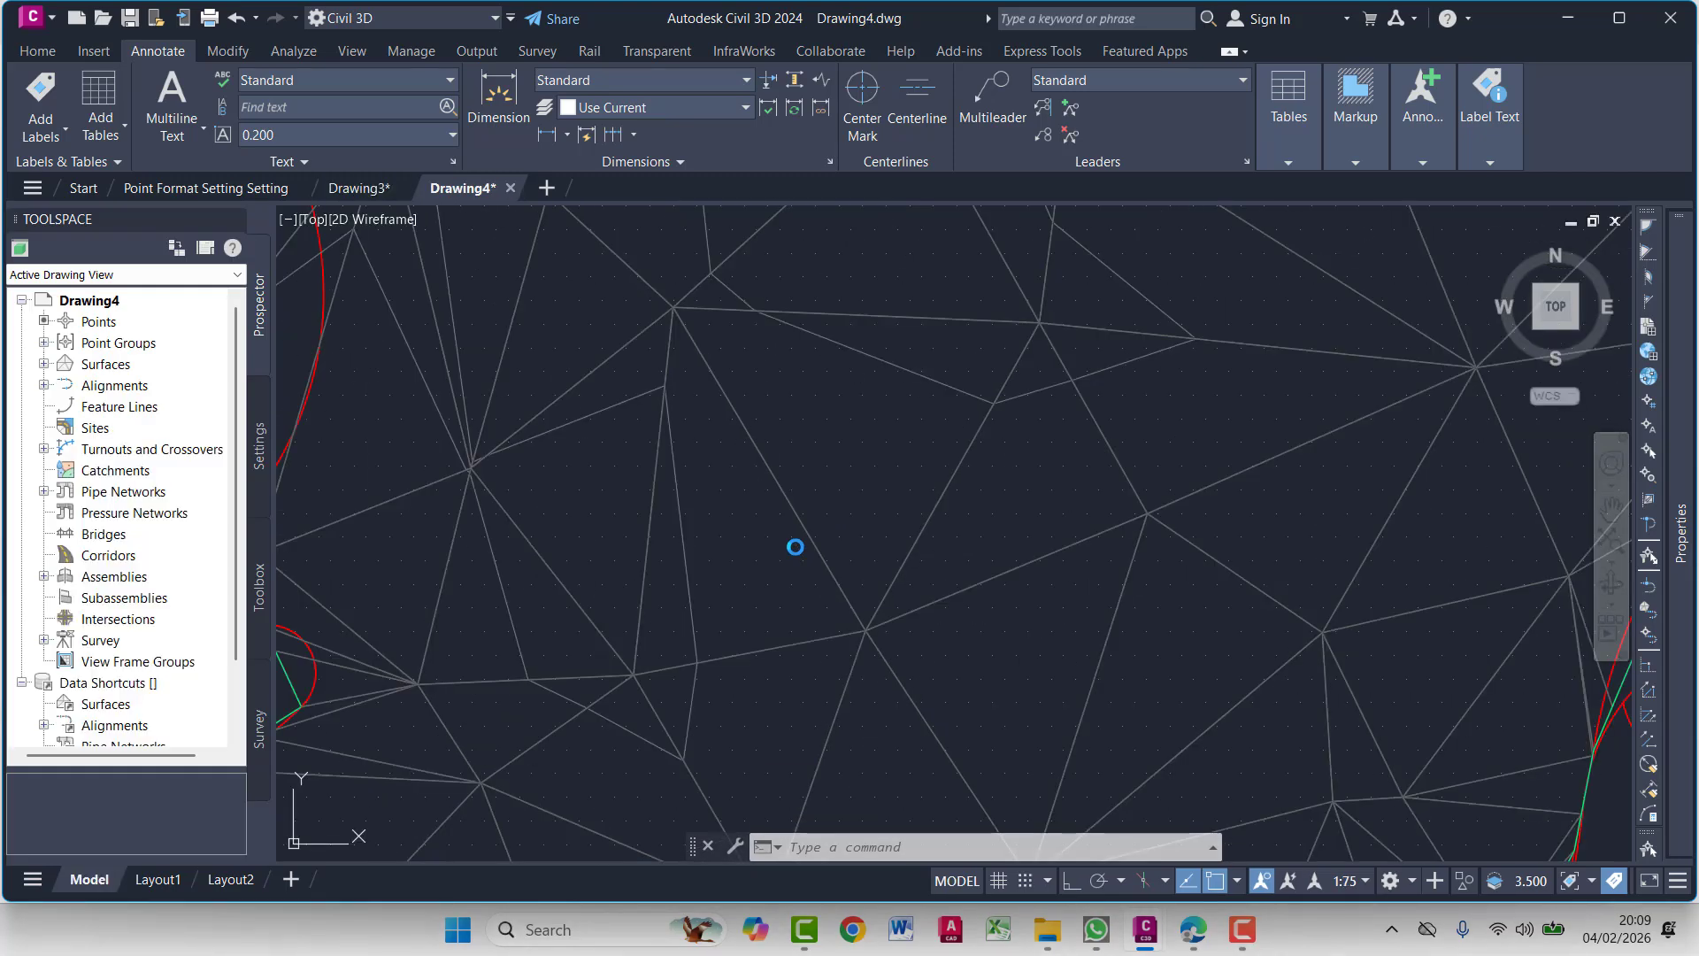
{"action": "left_click", "coordinate": [260, 437]}
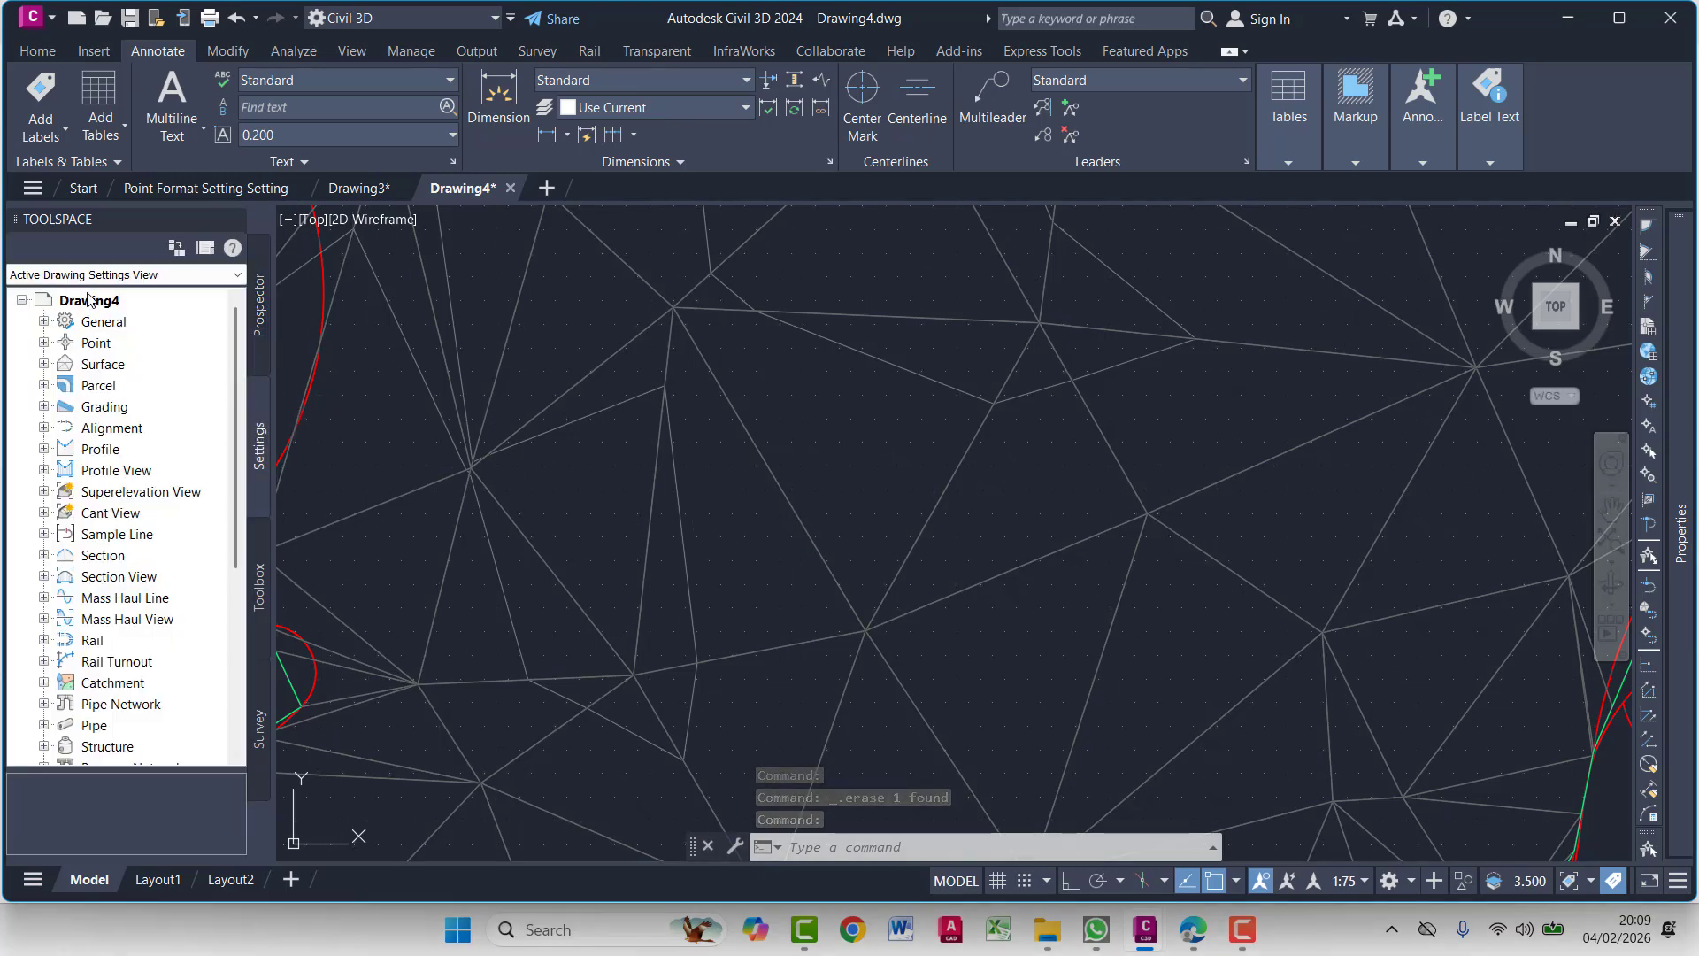
{"action": "left_click", "coordinate": [44, 363]}
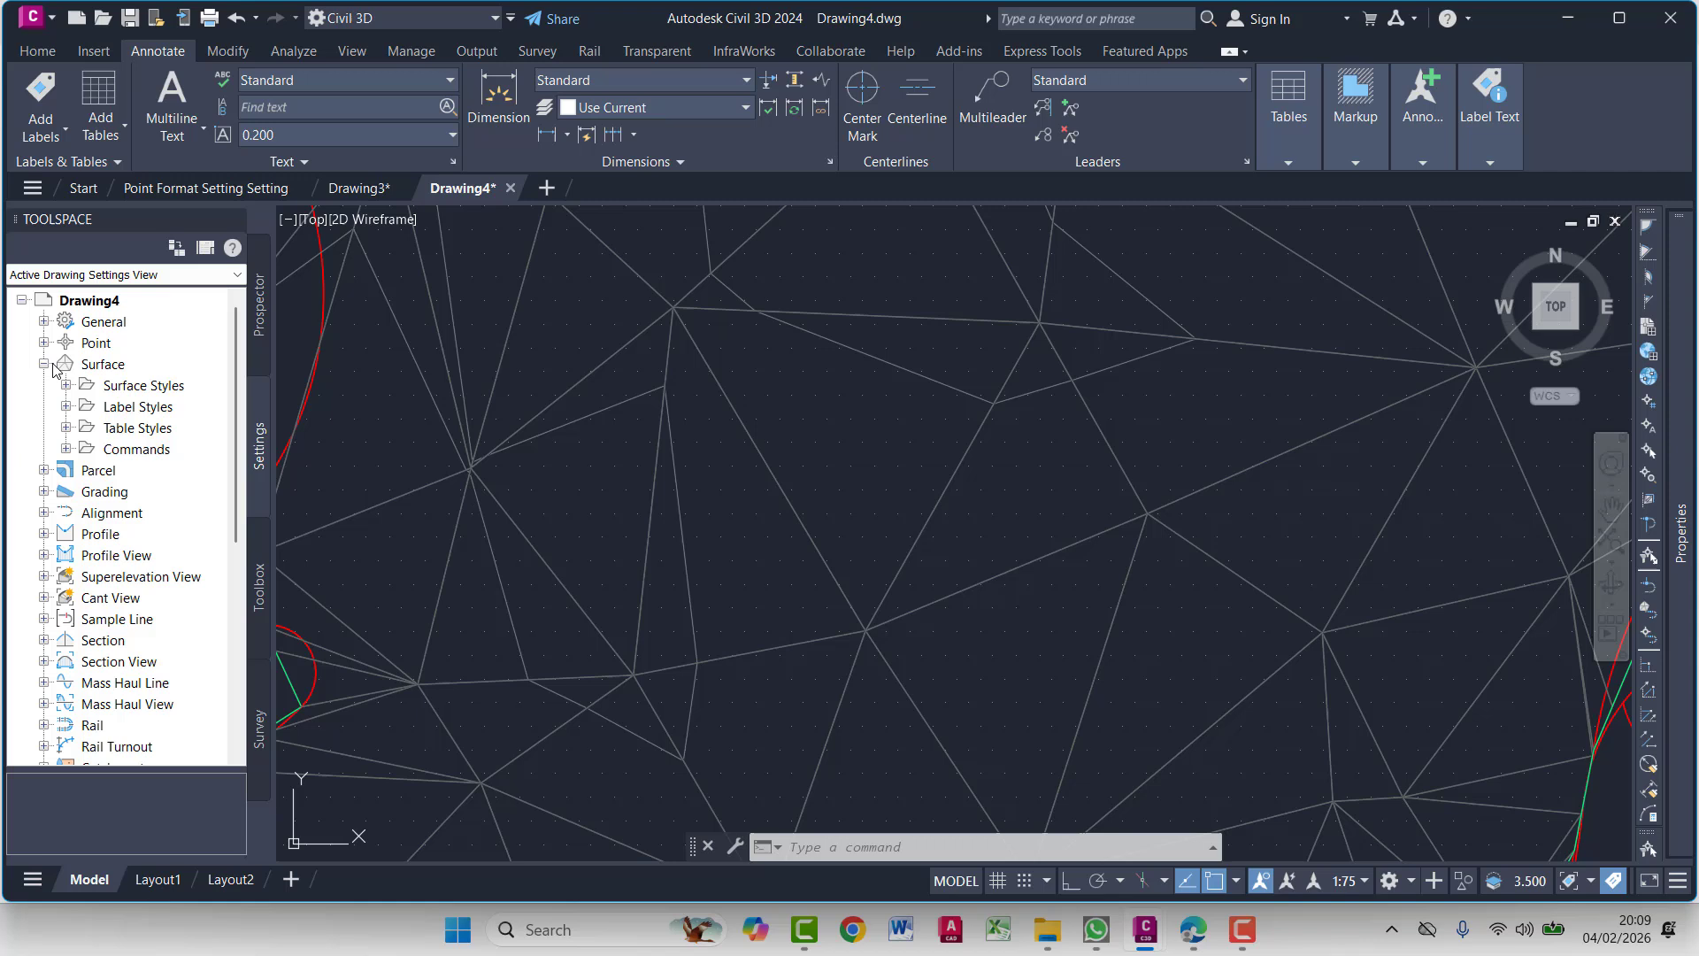
{"action": "left_click", "coordinate": [65, 407]}
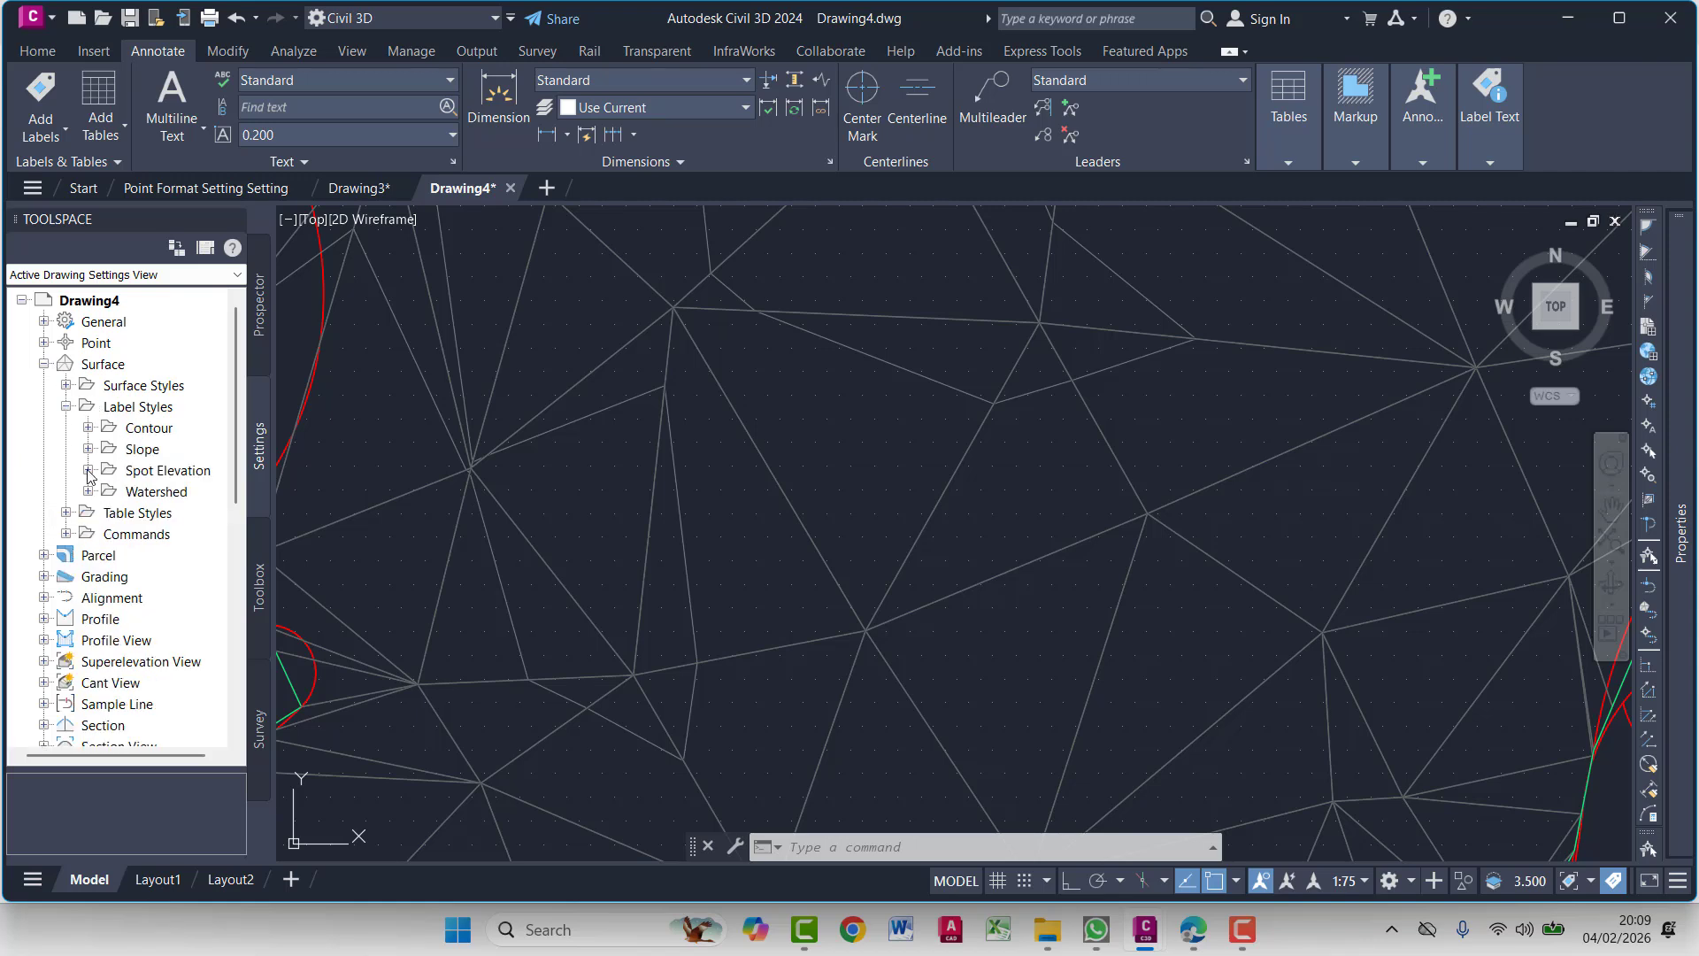
{"action": "left_click", "coordinate": [88, 469]}
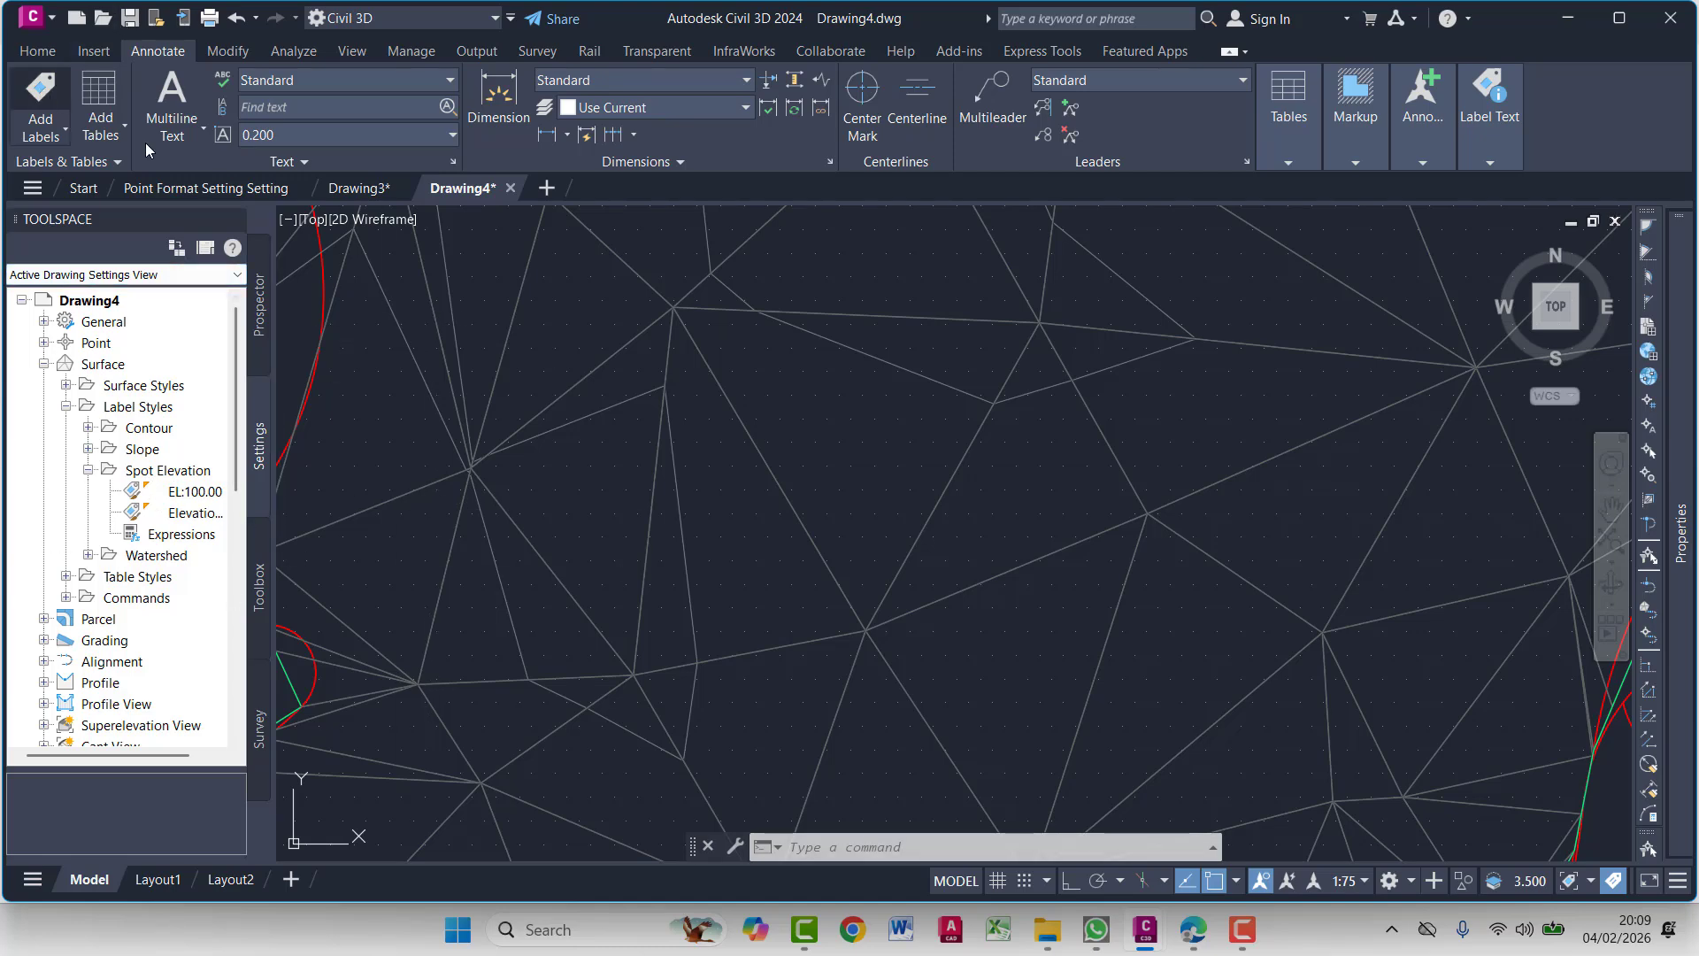
{"action": "left_click", "coordinate": [38, 50]}
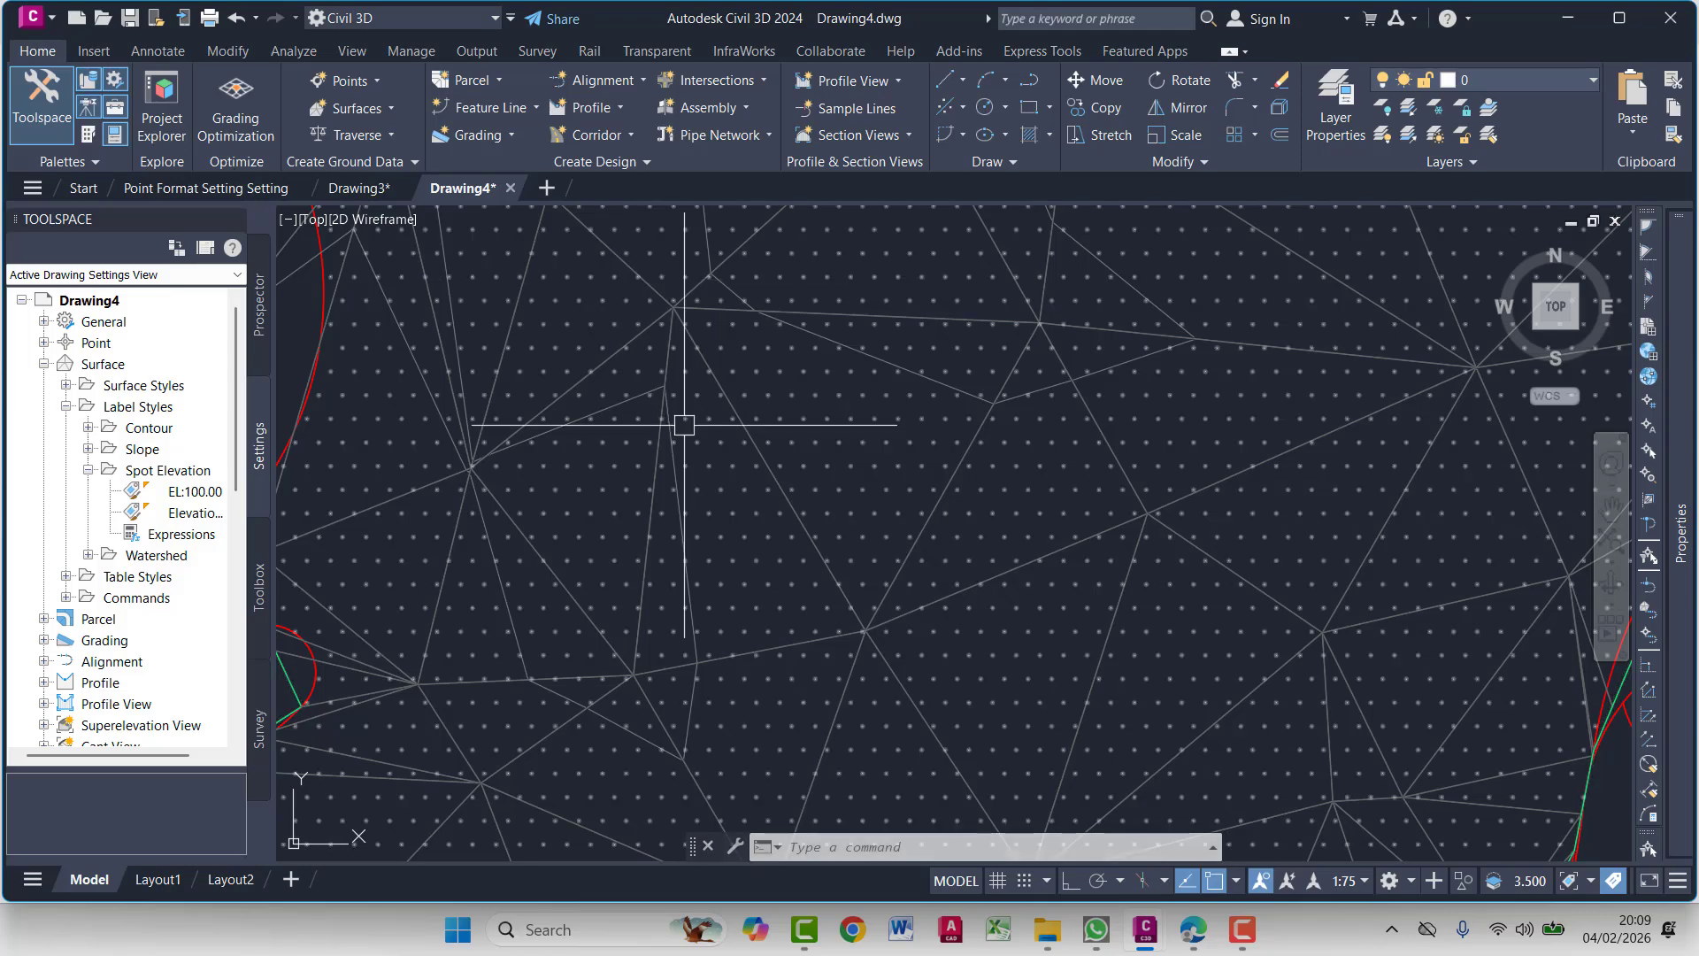
{"action": "scroll", "coordinate": [684, 425], "scroll_direction": "down", "scroll_amount": 5}
{"action": "scroll", "coordinate": [683, 421], "scroll_direction": "up", "scroll_amount": 4}
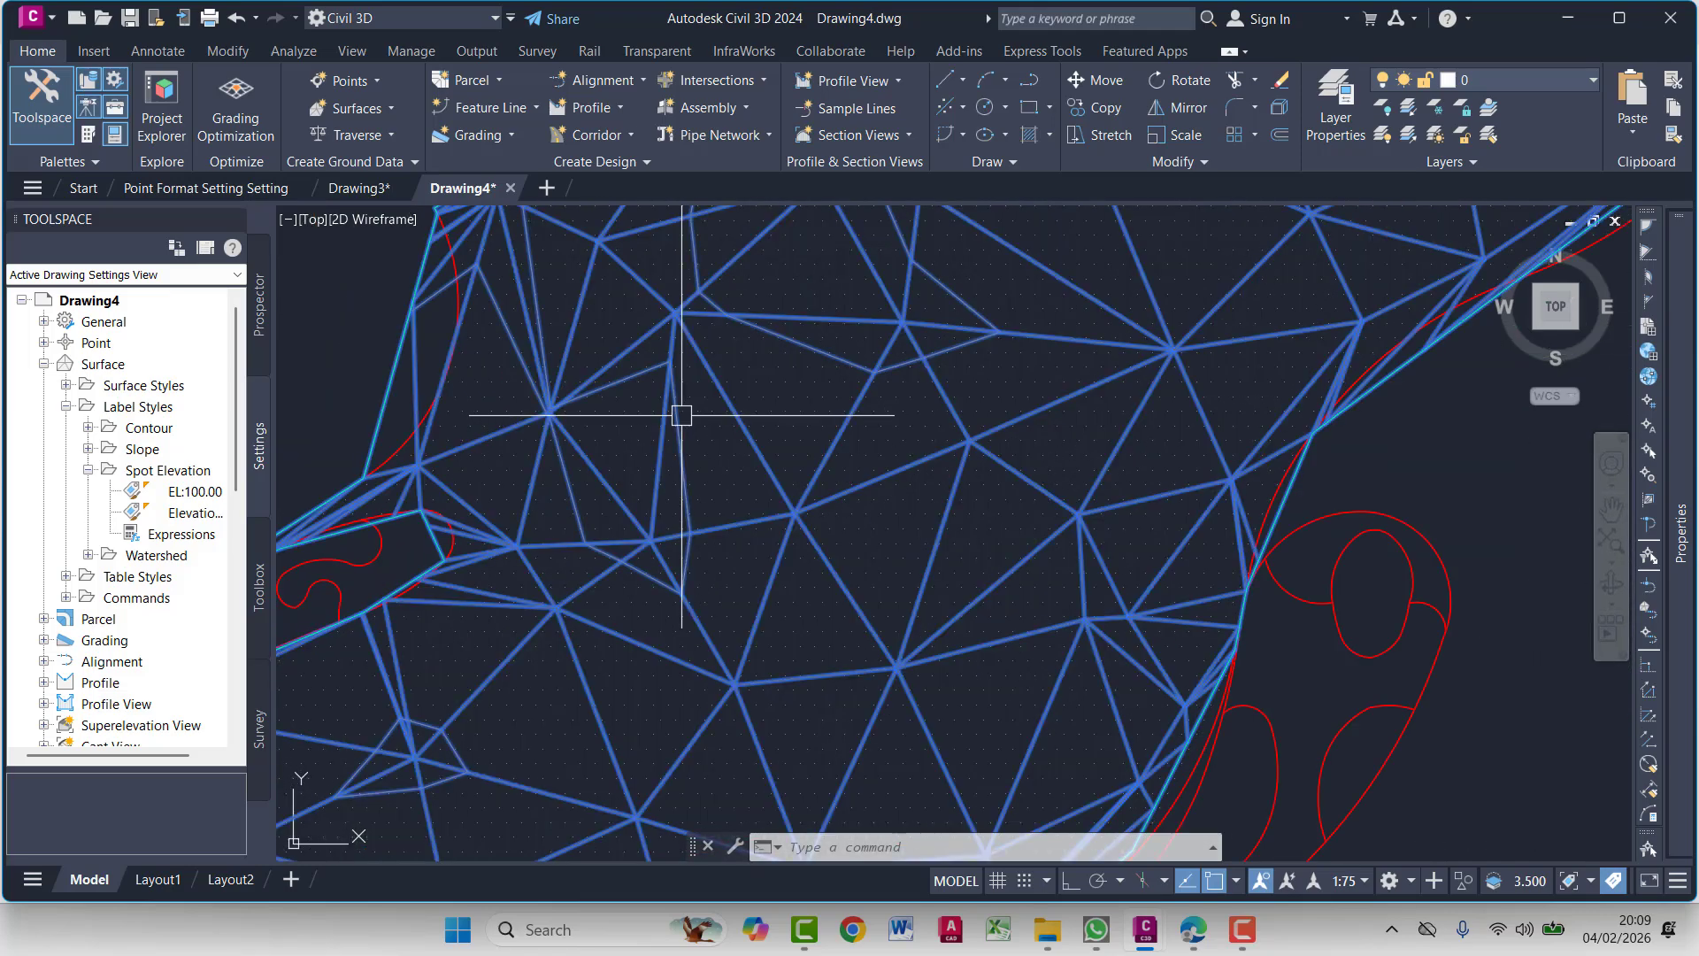
{"action": "left_click", "coordinate": [682, 414]}
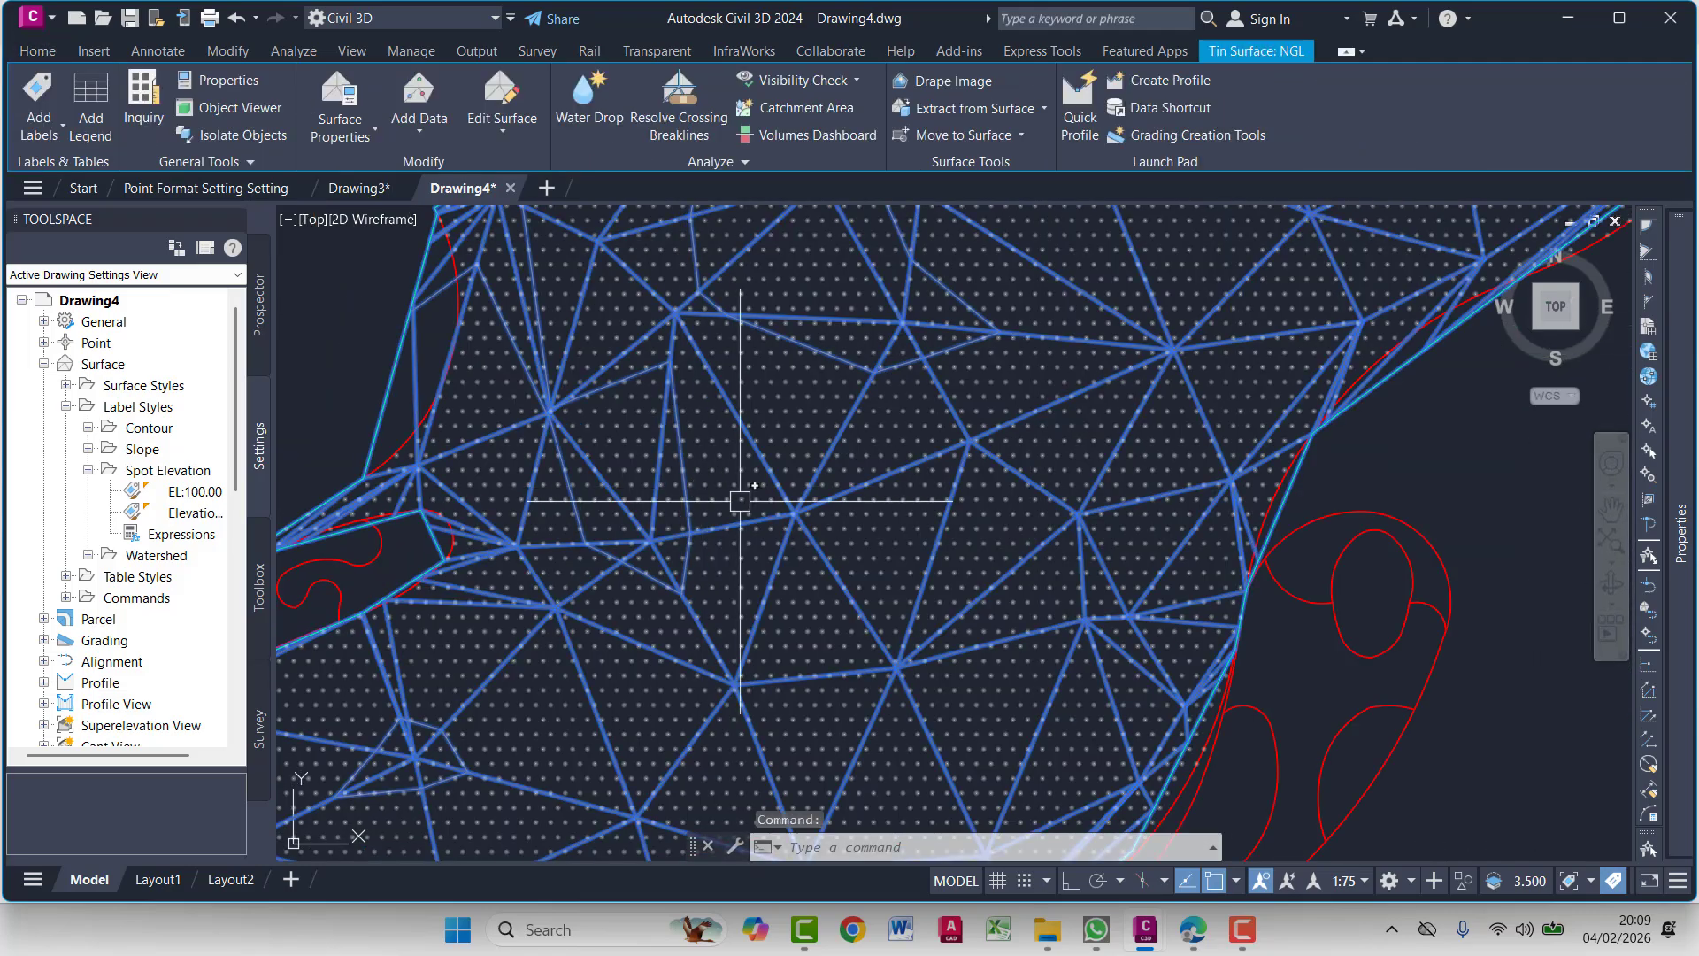
{"action": "left_click", "coordinate": [62, 128]}
{"action": "left_click", "coordinate": [150, 260]}
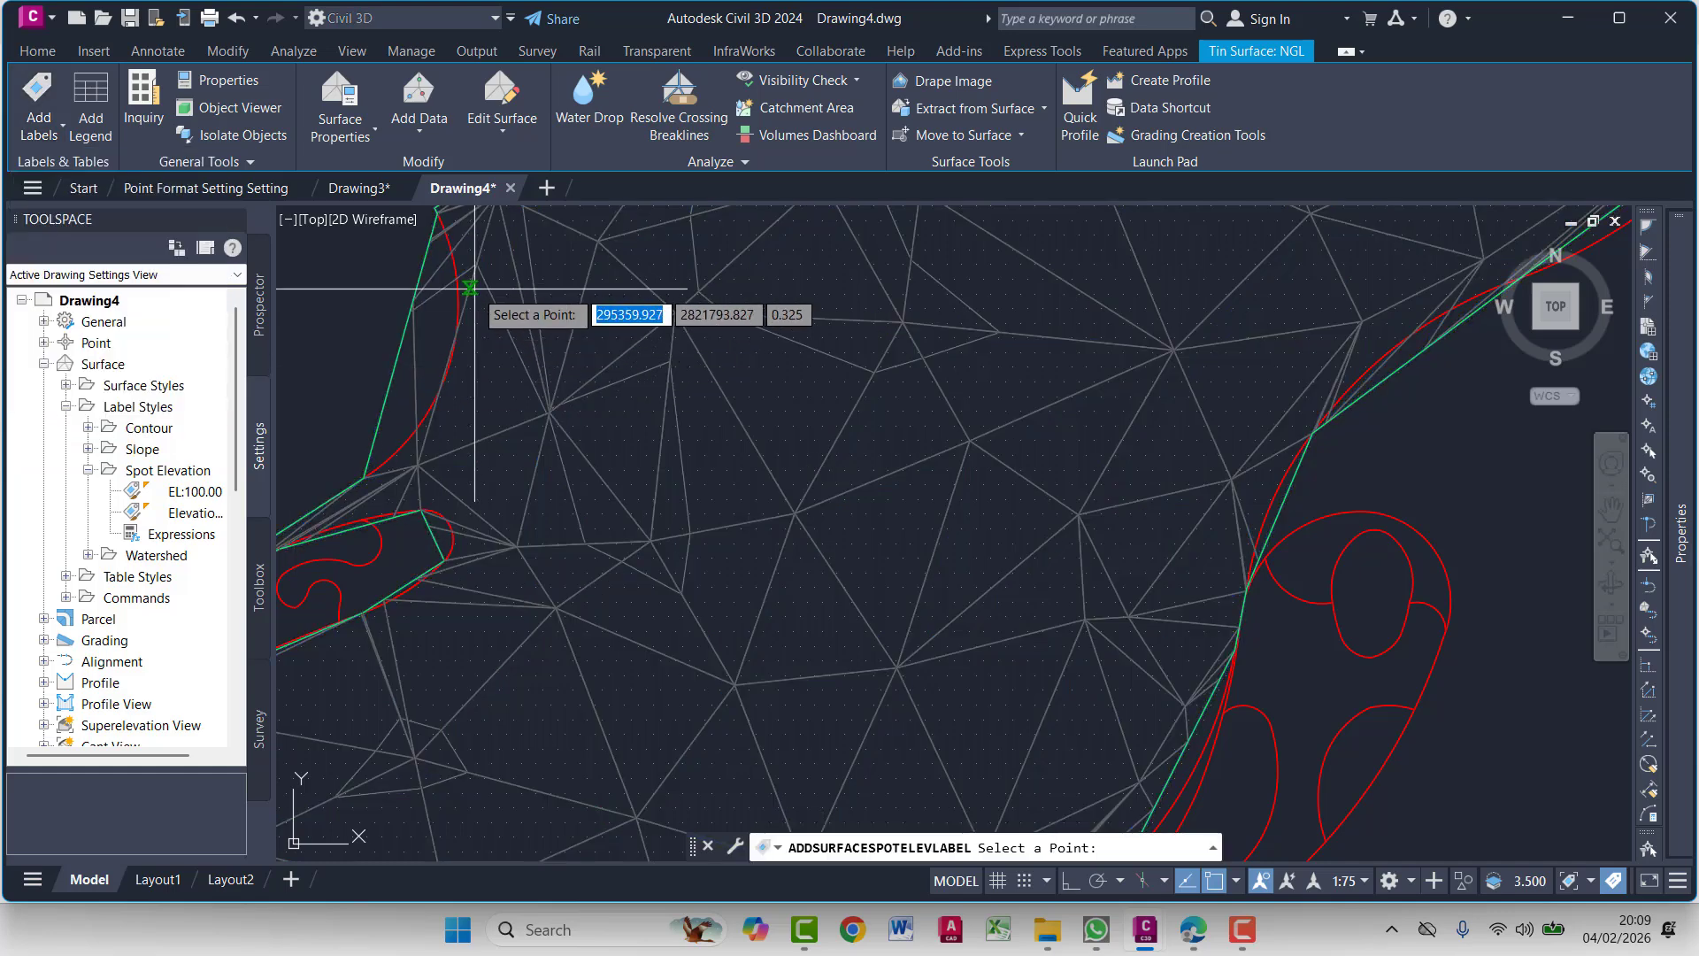
{"action": "key", "text": "Escape"}
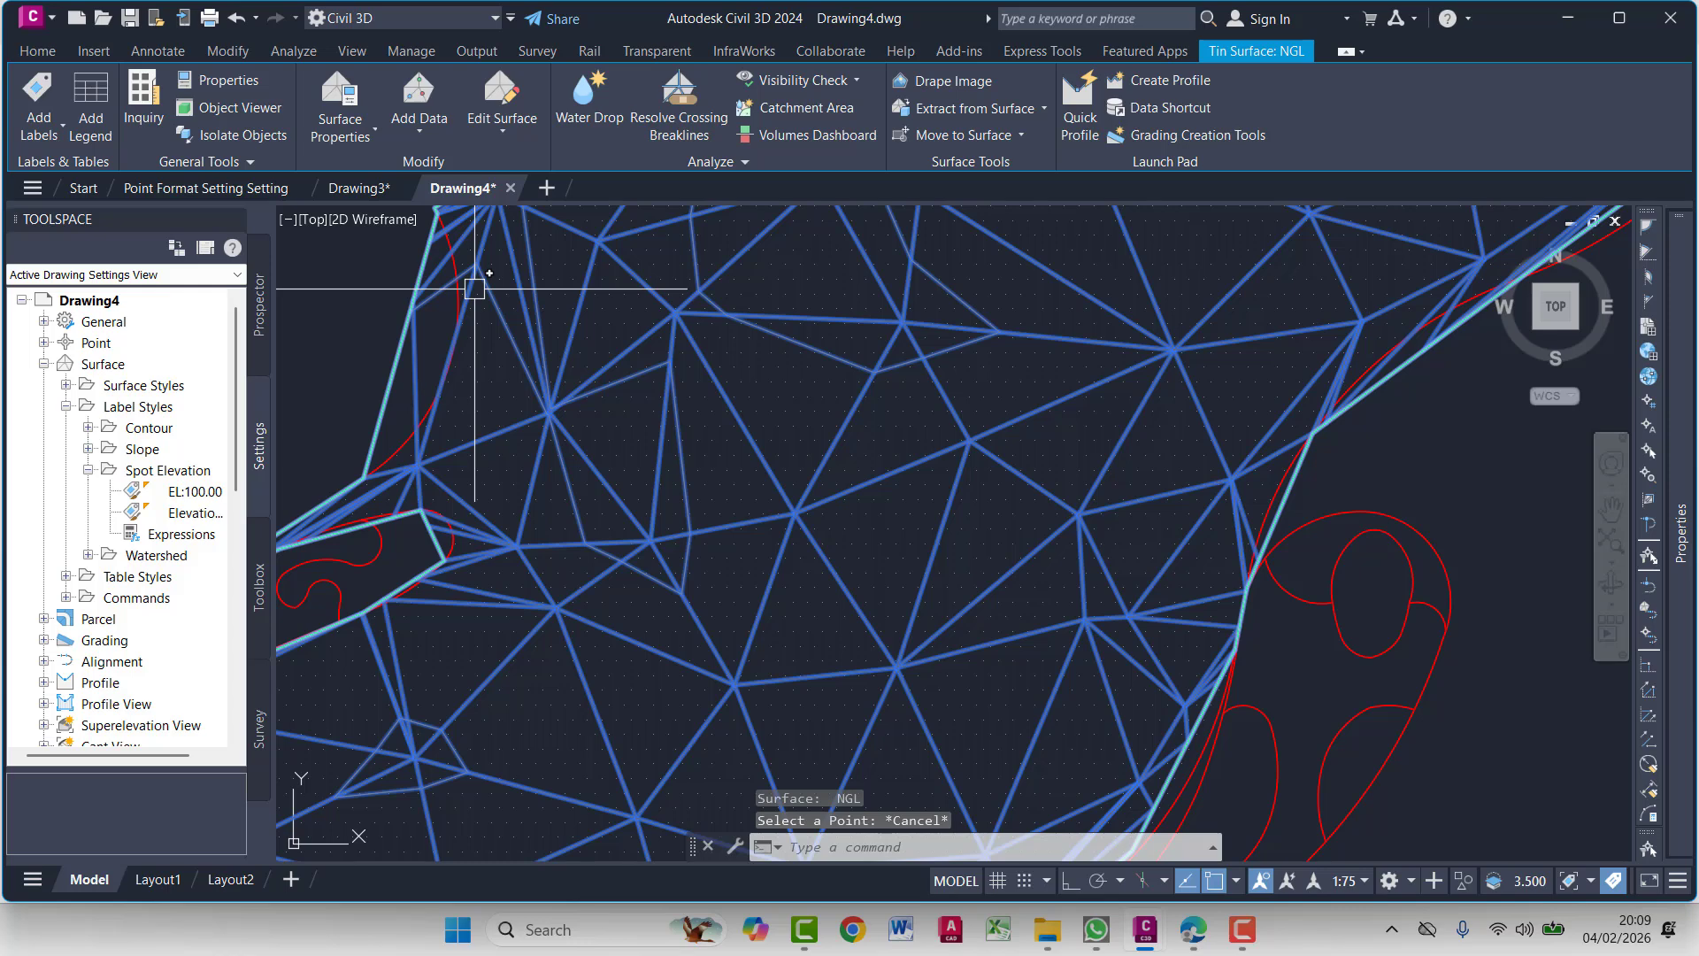
{"action": "key", "text": "Escape"}
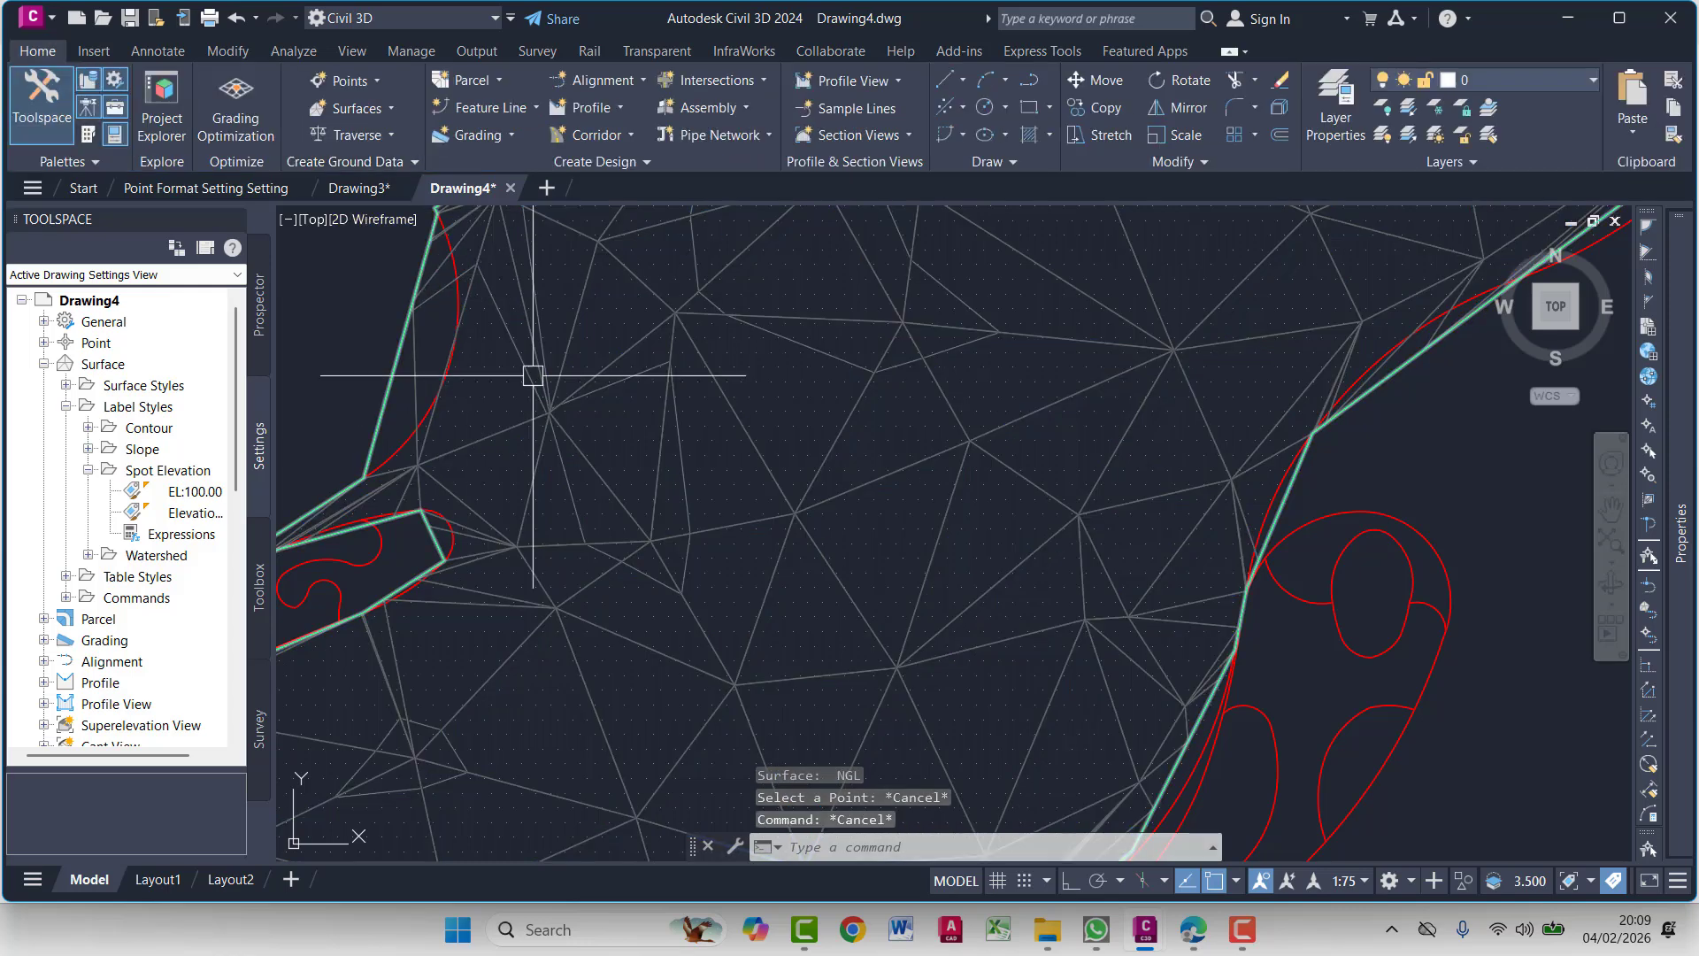
{"action": "left_click", "coordinate": [378, 319]}
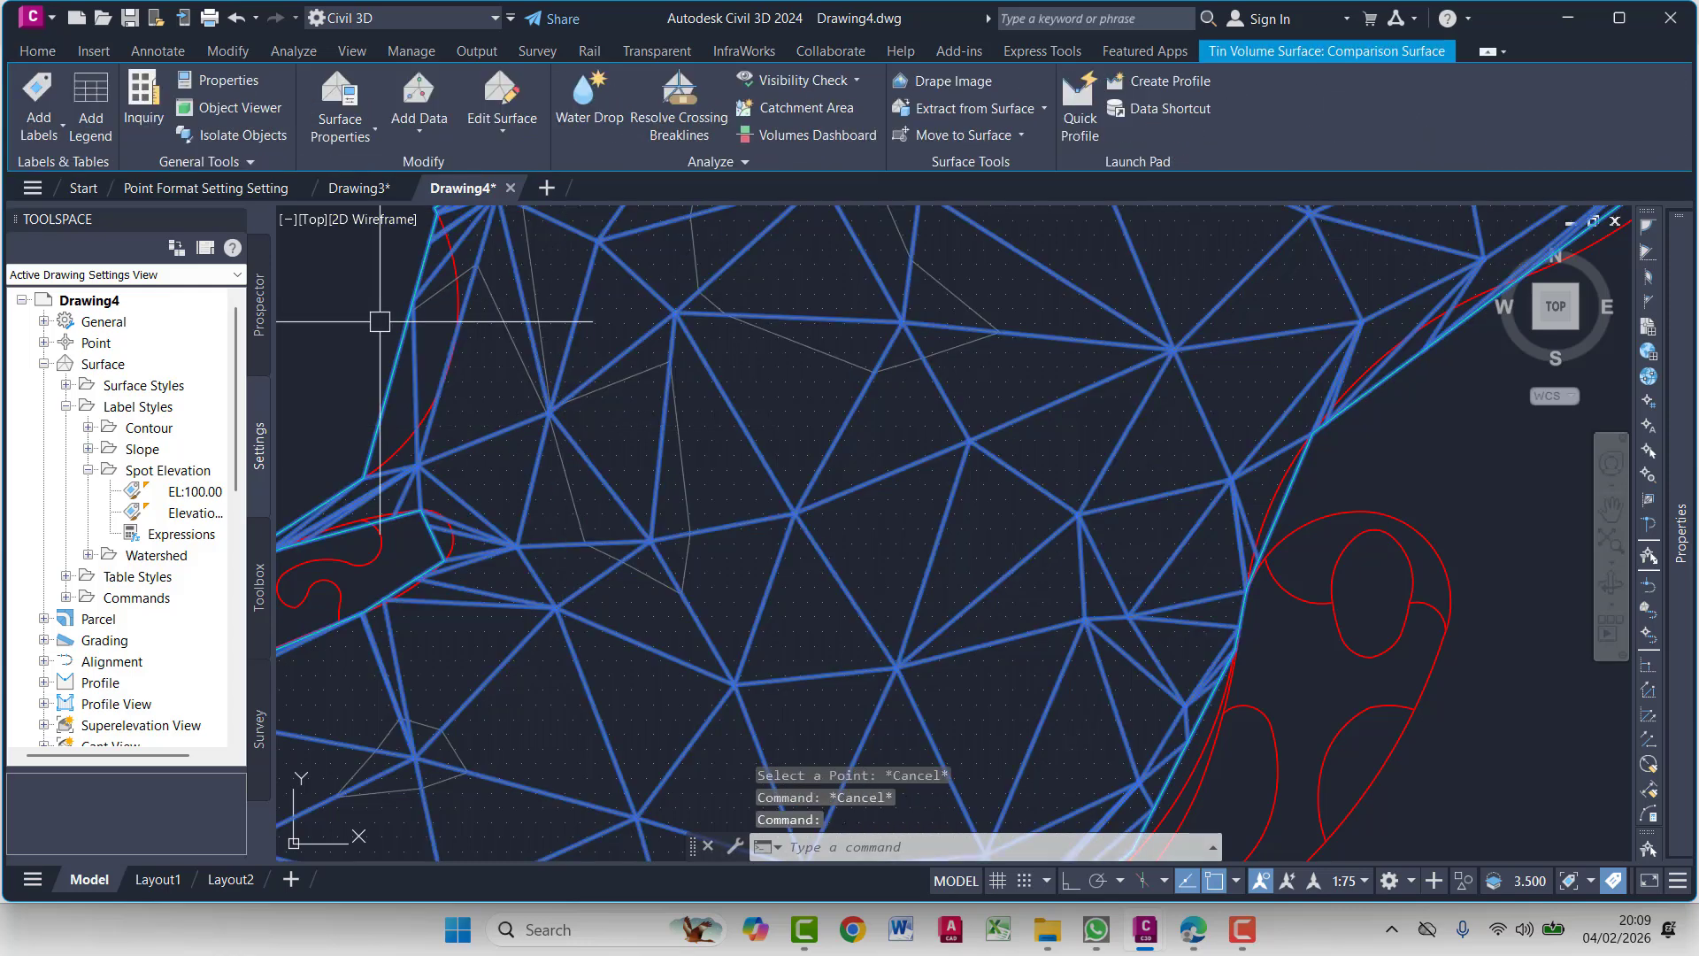
{"action": "left_click", "coordinate": [74, 133]}
{"action": "left_click", "coordinate": [63, 127]}
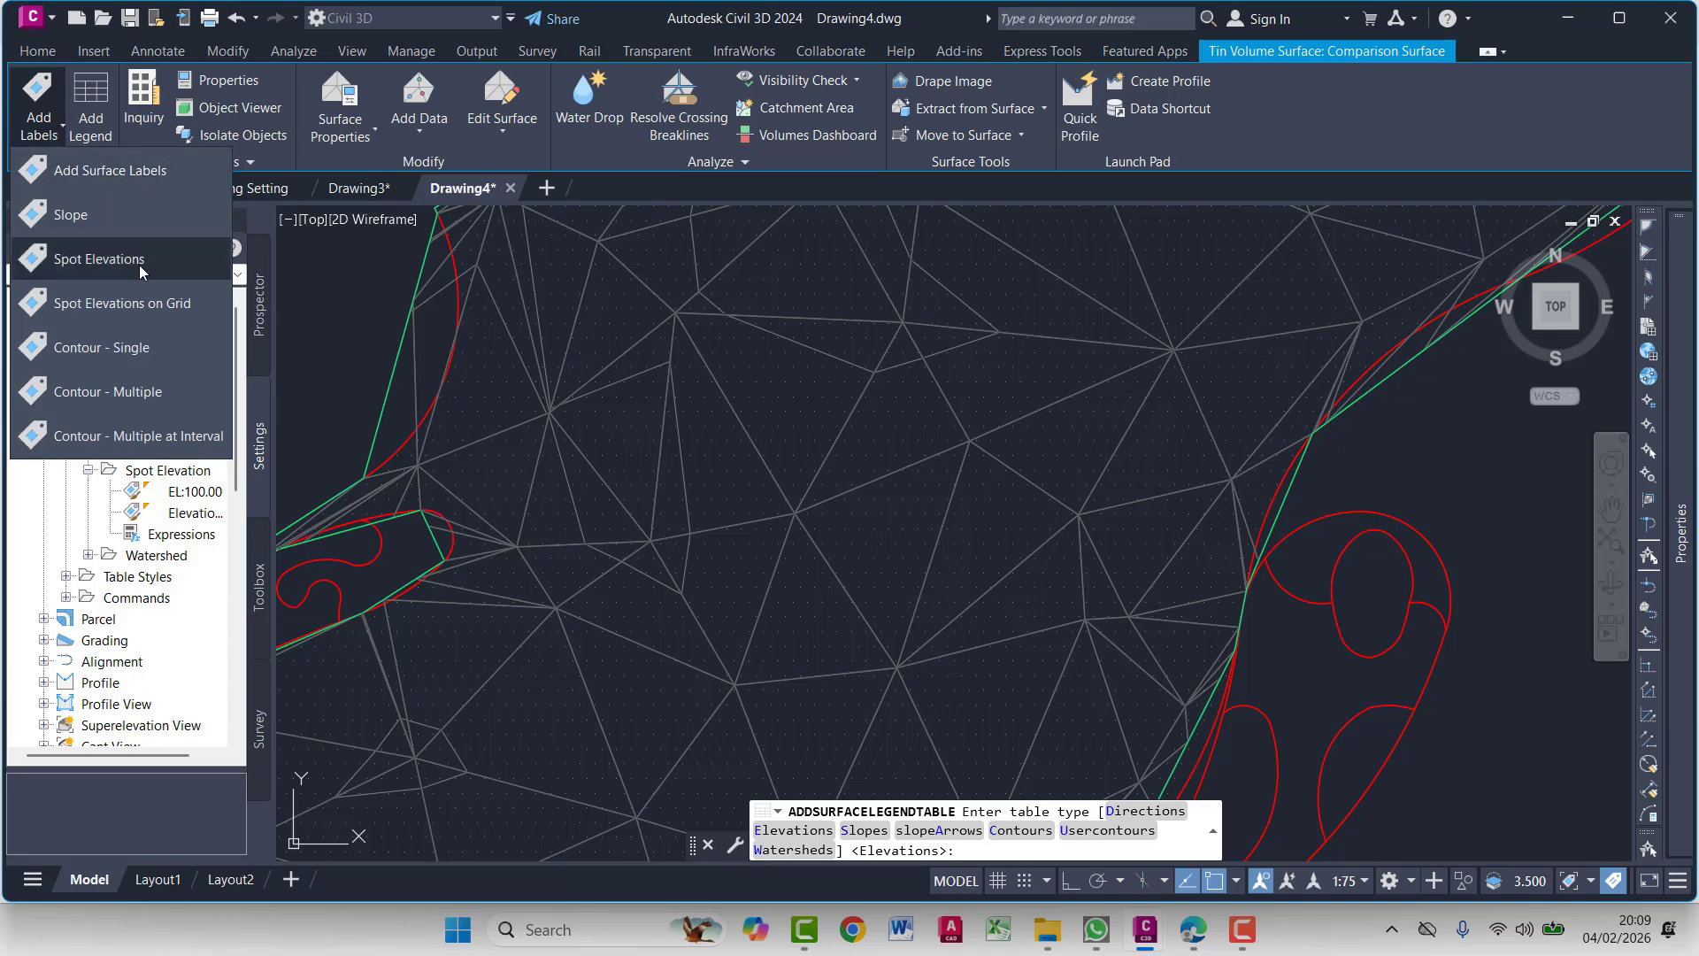
{"action": "left_click", "coordinate": [623, 285]}
{"action": "key", "text": "Escape"}
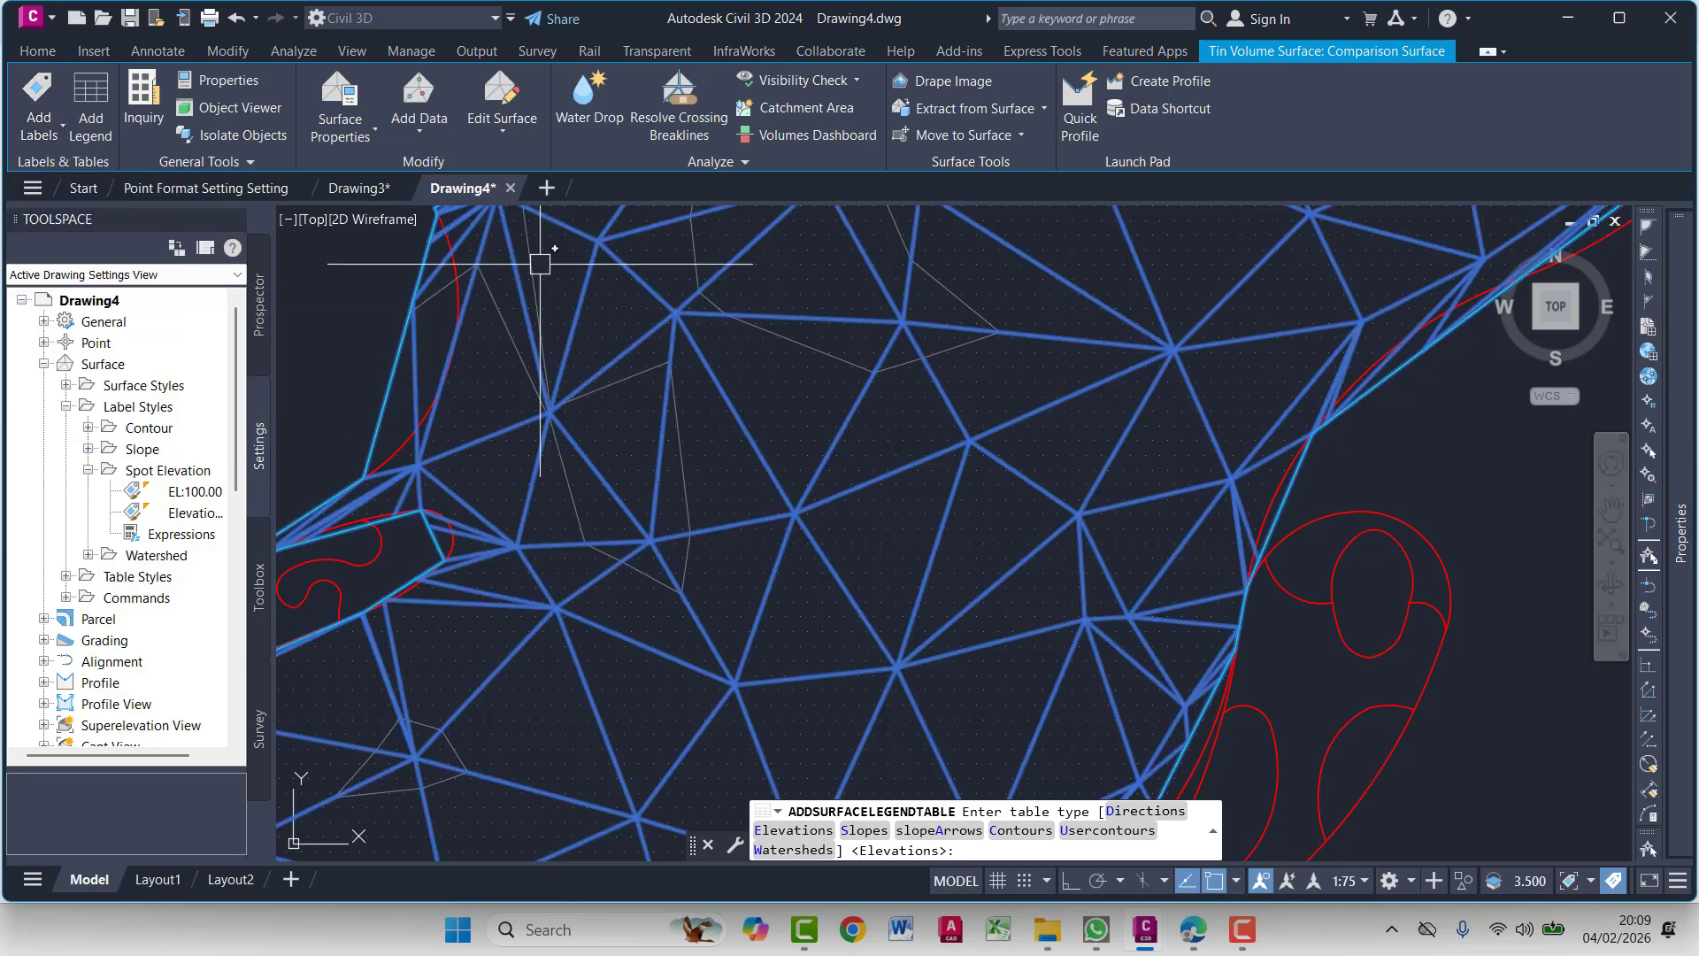
{"action": "key", "text": "Escape"}
{"action": "key", "text": "Escape"}
{"action": "middle_click_drag", "start_coordinate": [540, 263], "coordinate": [675, 280]}
Place a spot elevation label on Comparison Surface in the upper middle of the triangulated area
{"action": "left_click", "coordinate": [158, 51]}
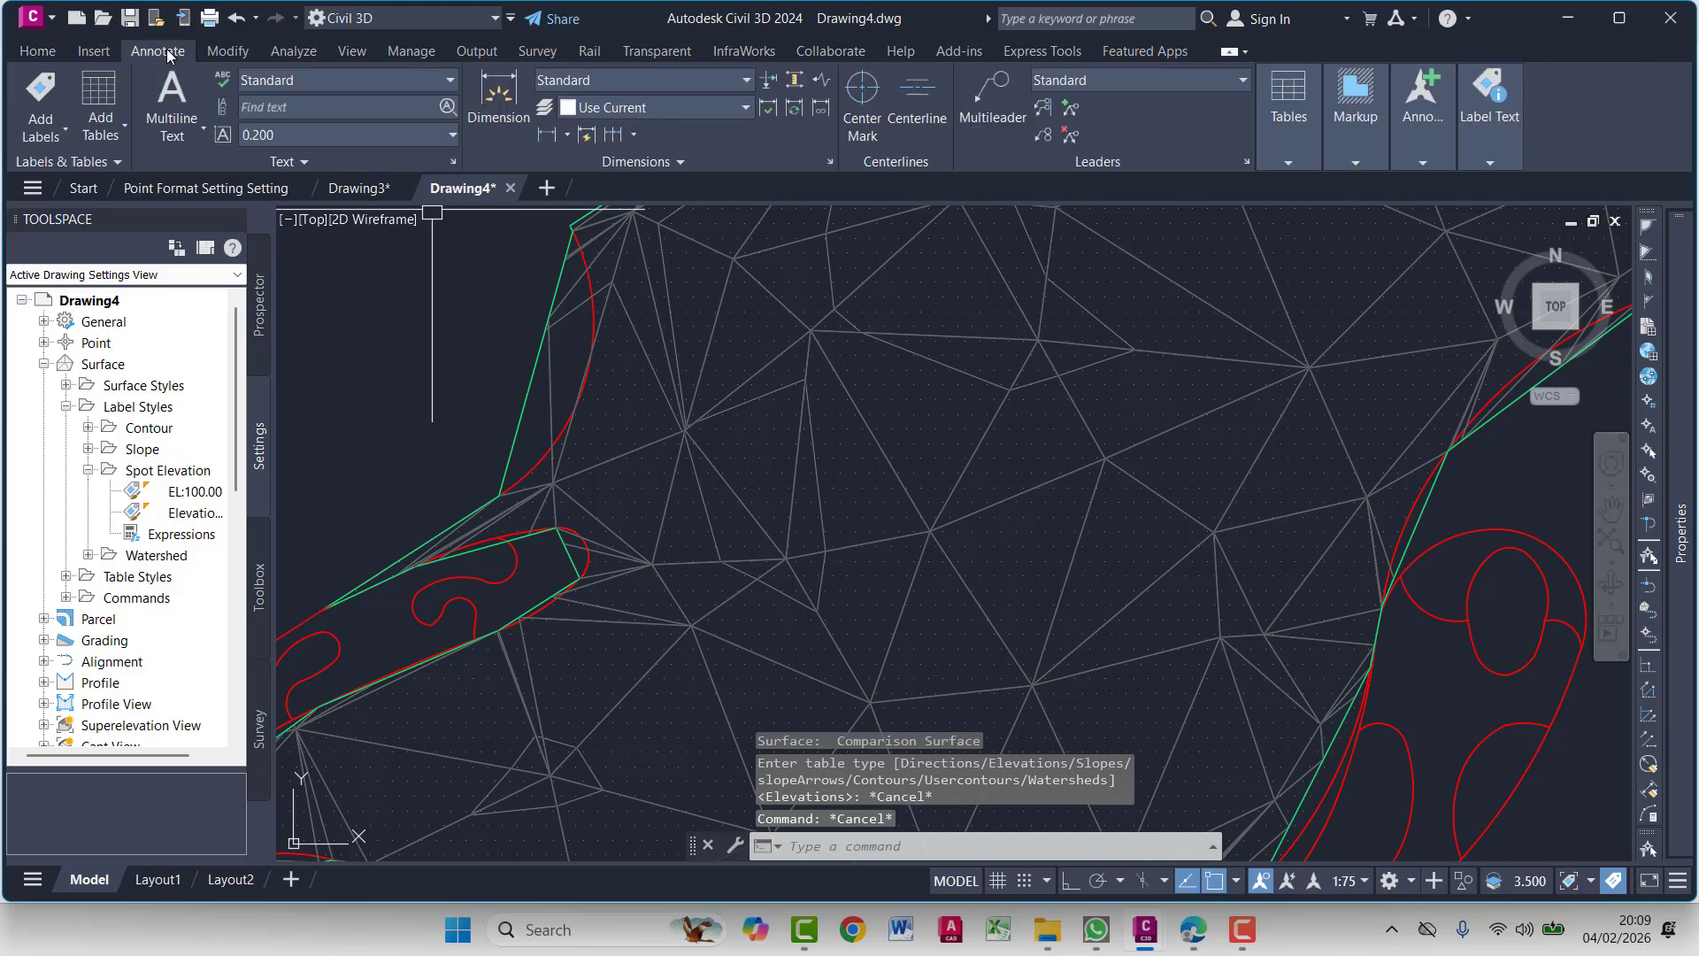
{"action": "left_click", "coordinate": [56, 122]}
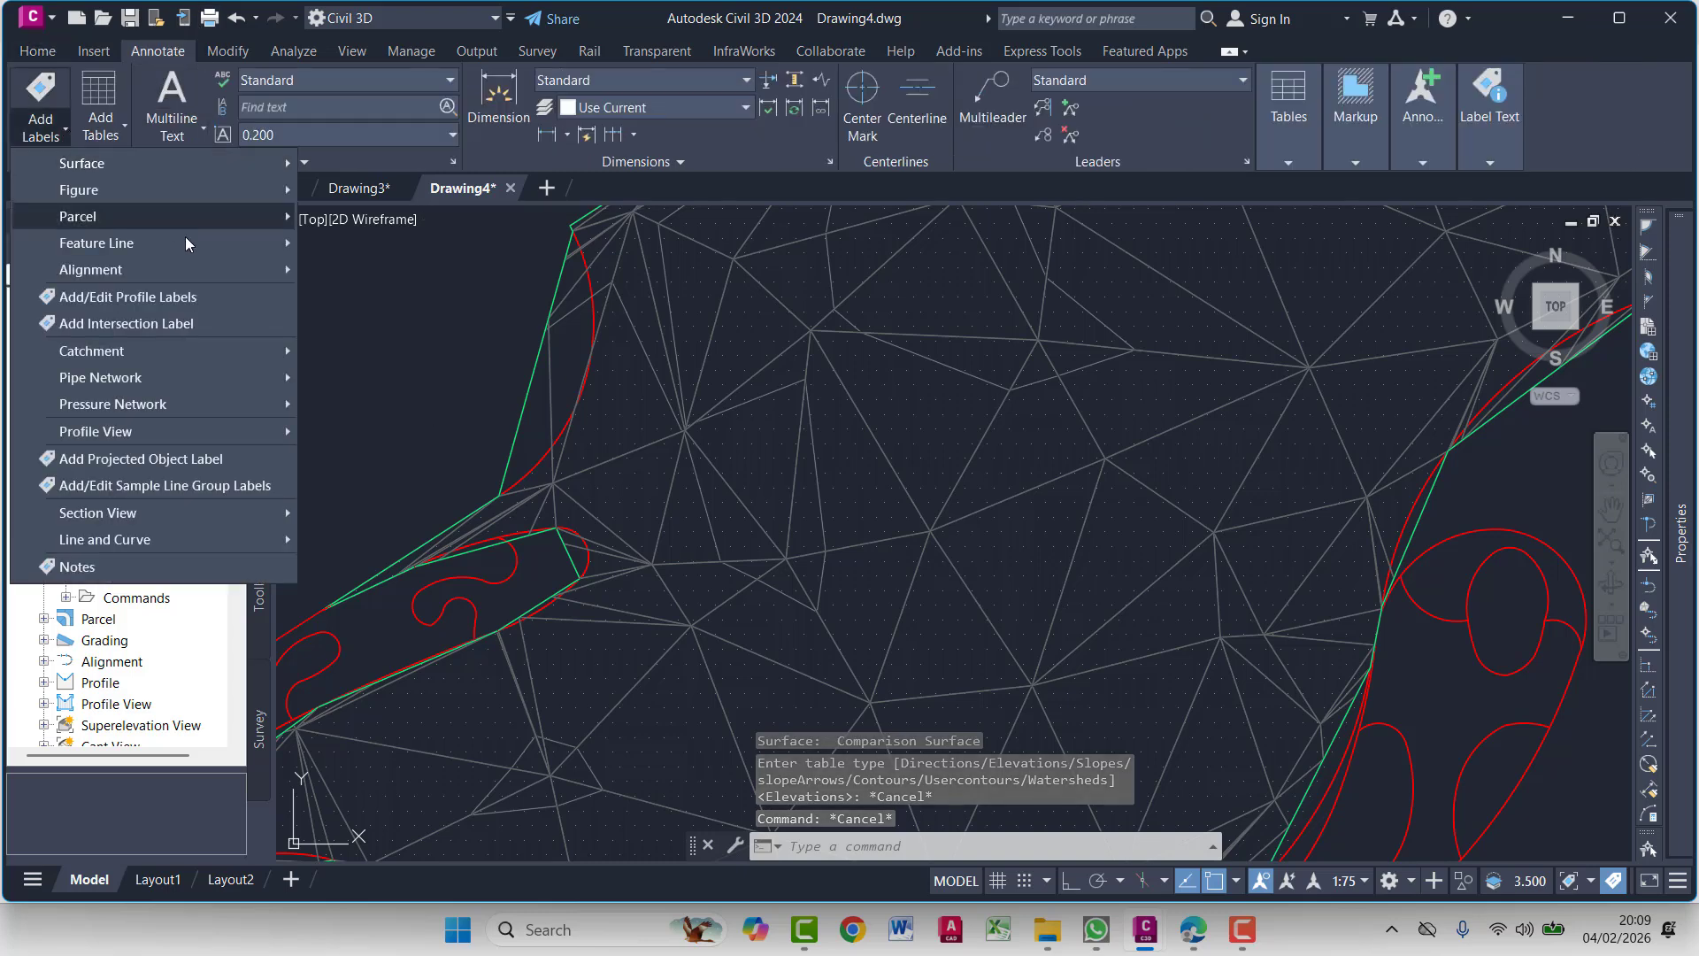
{"action": "mouse_move", "coordinate": [214, 191]}
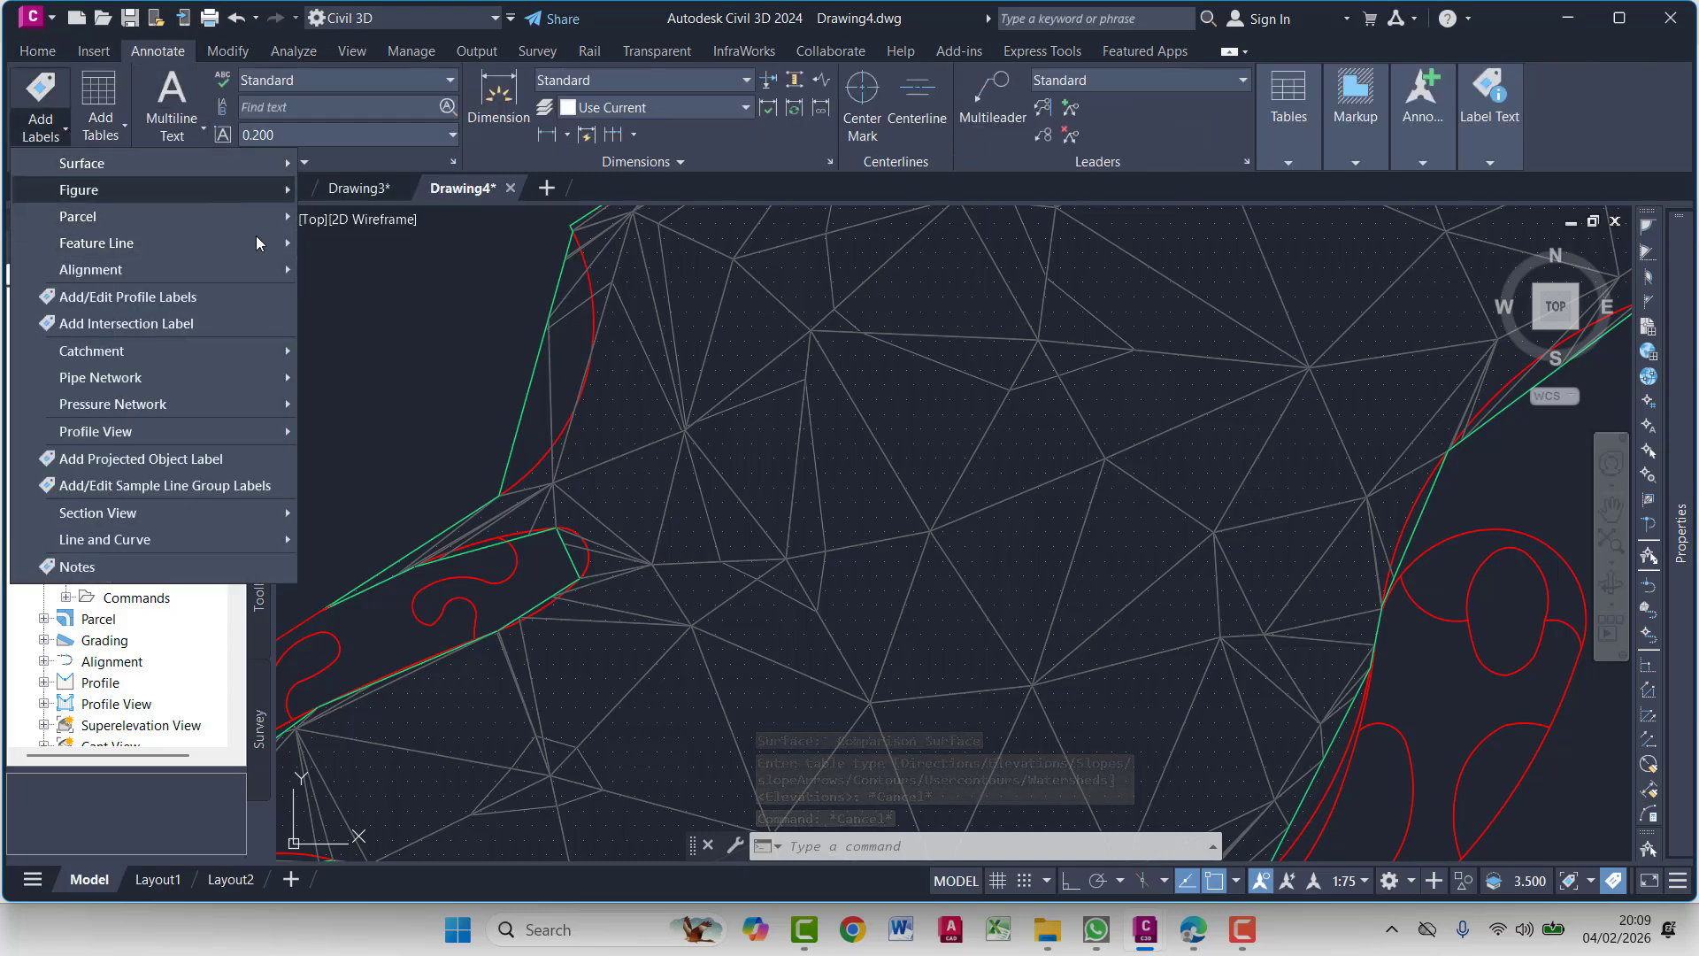
{"action": "mouse_move", "coordinate": [265, 164]}
{"action": "left_click", "coordinate": [383, 217]}
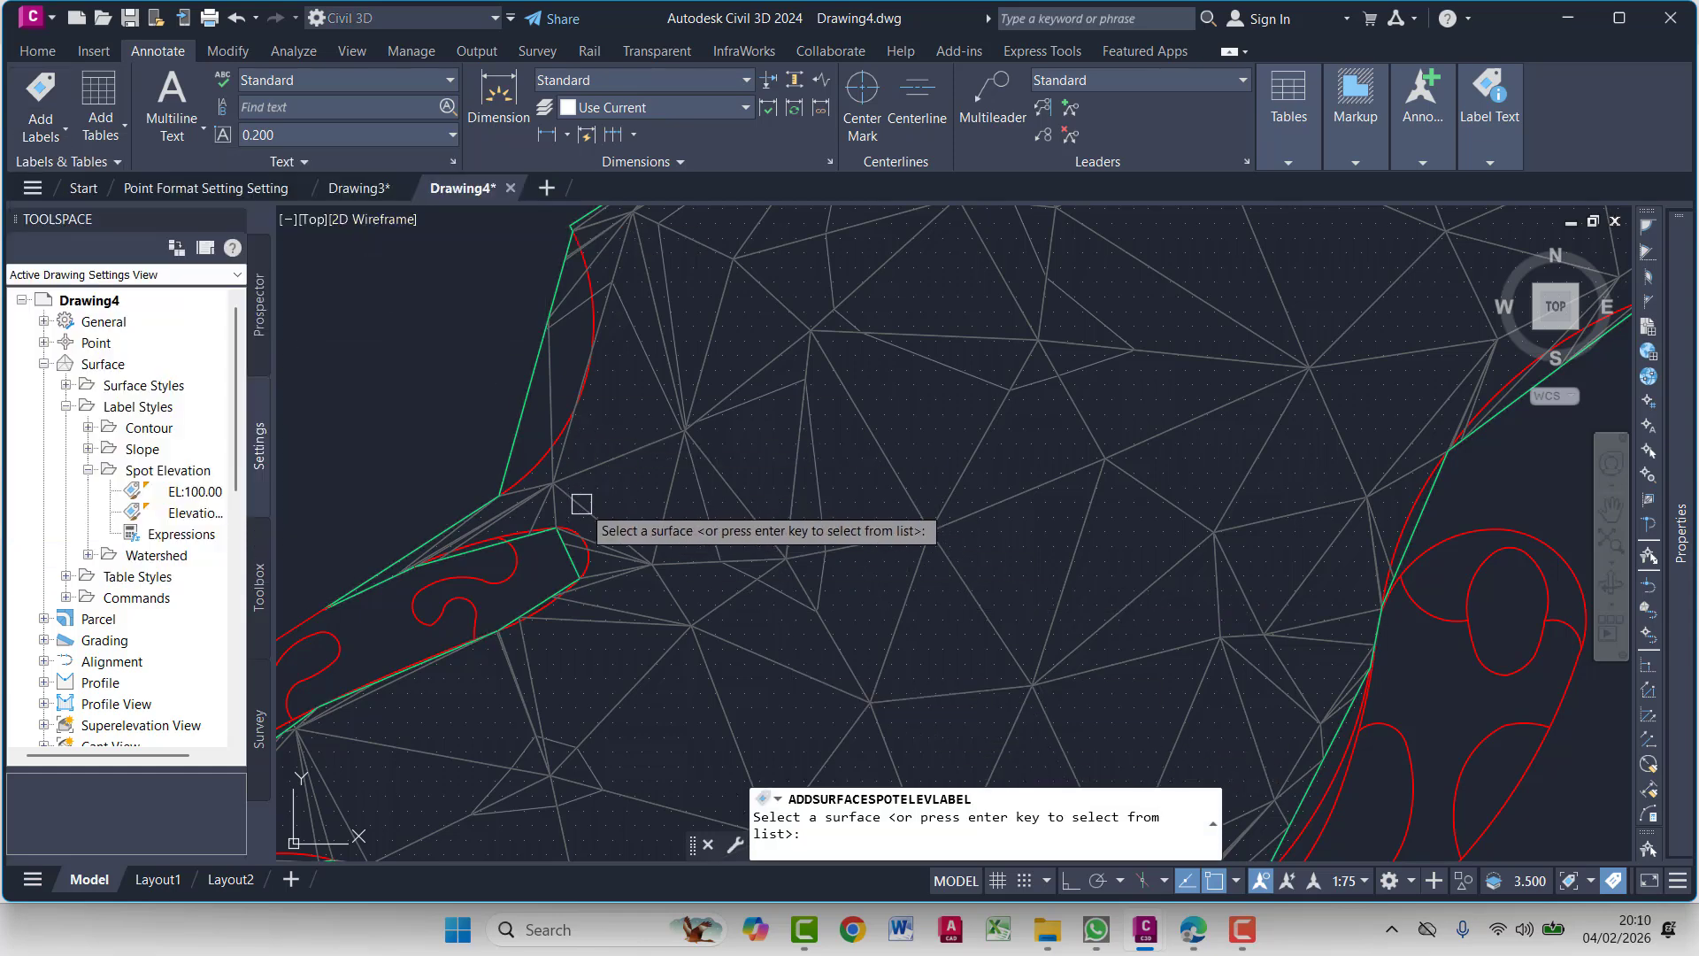
{"action": "left_click", "coordinate": [594, 440]}
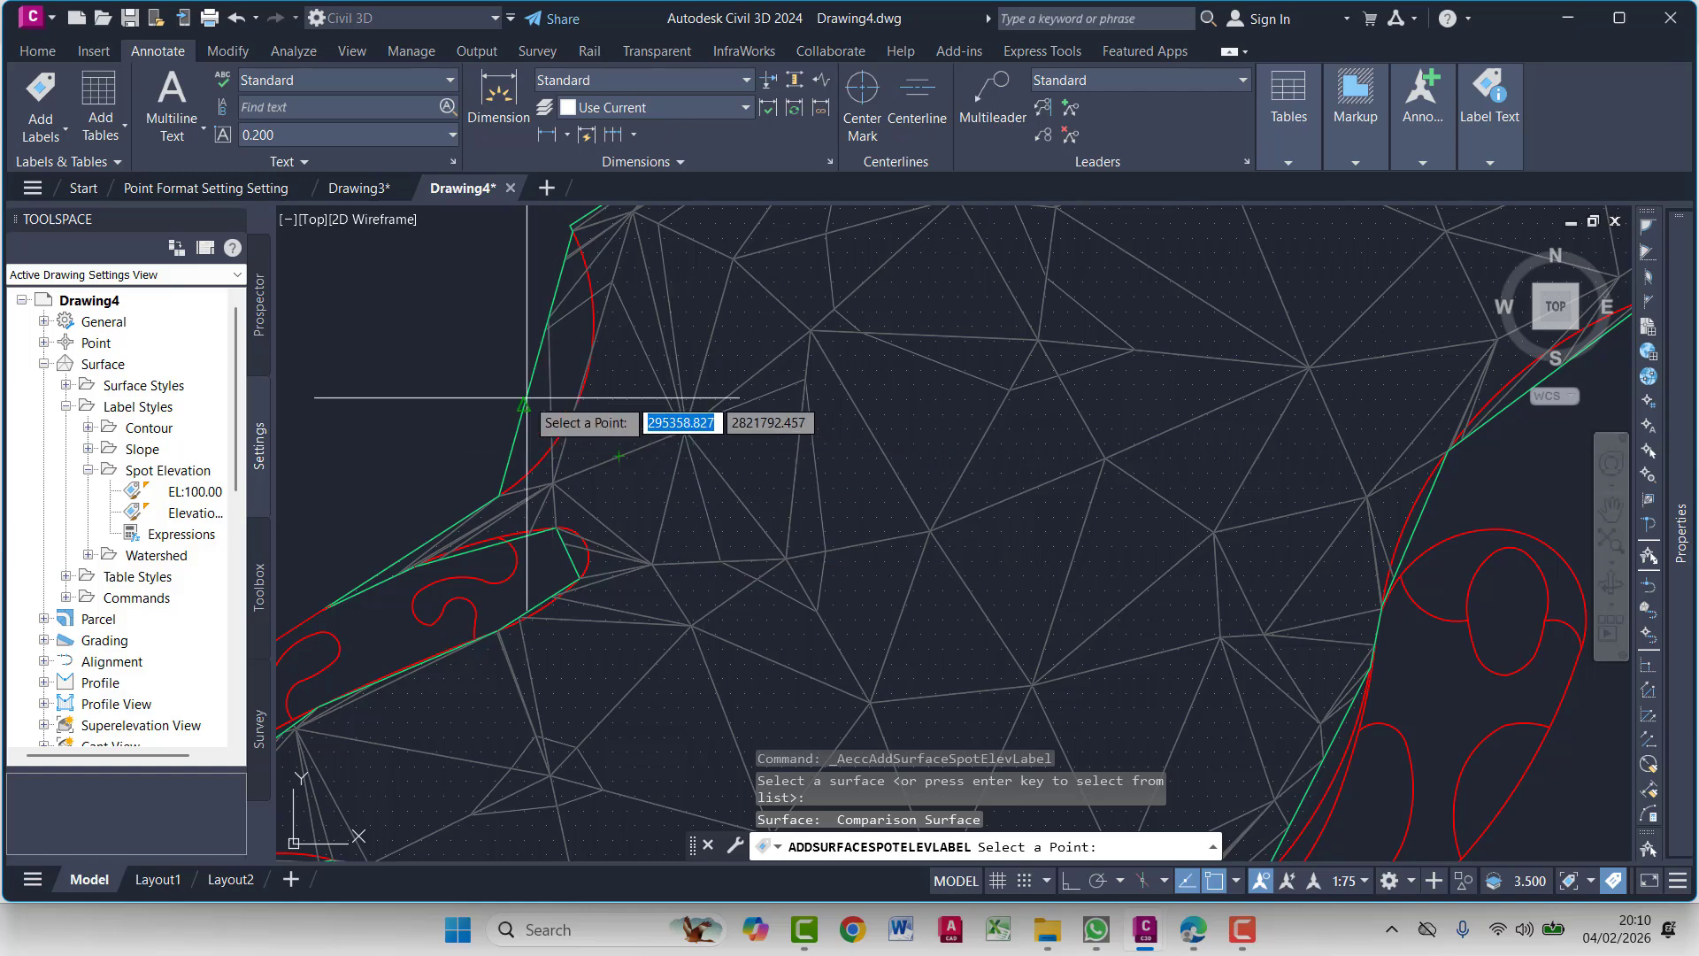
{"action": "left_click", "coordinate": [765, 454]}
{"action": "key", "text": "Escape"}
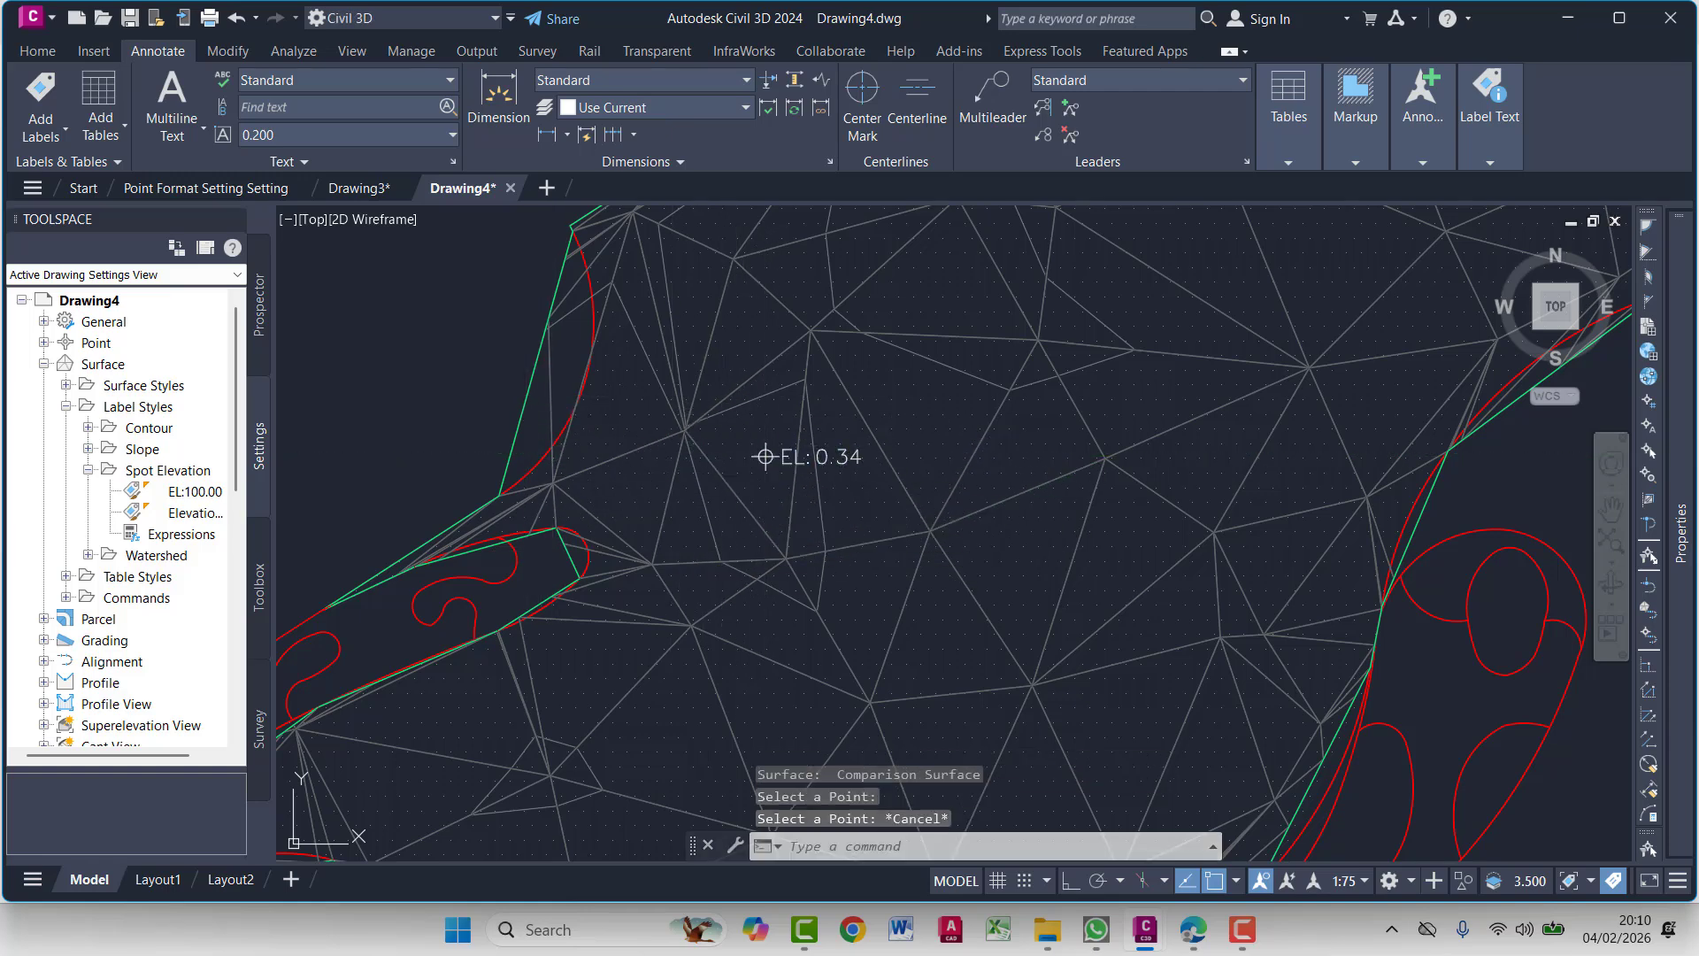
{"action": "left_click", "coordinate": [766, 456]}
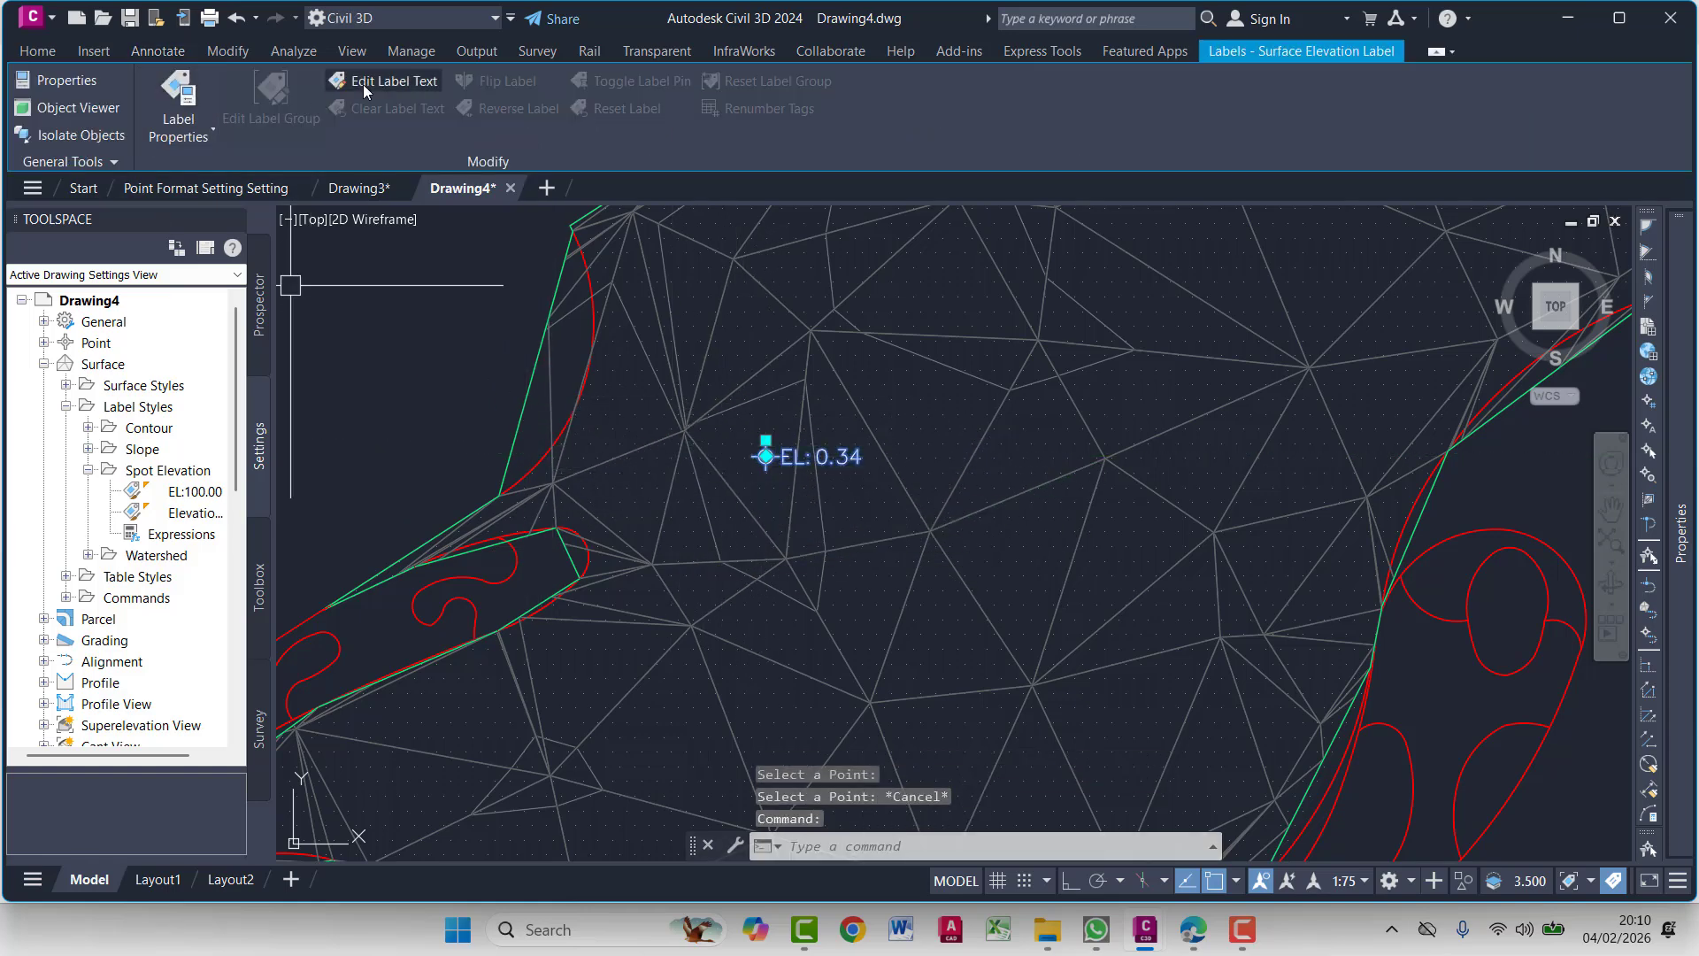
{"action": "left_click", "coordinate": [76, 85]}
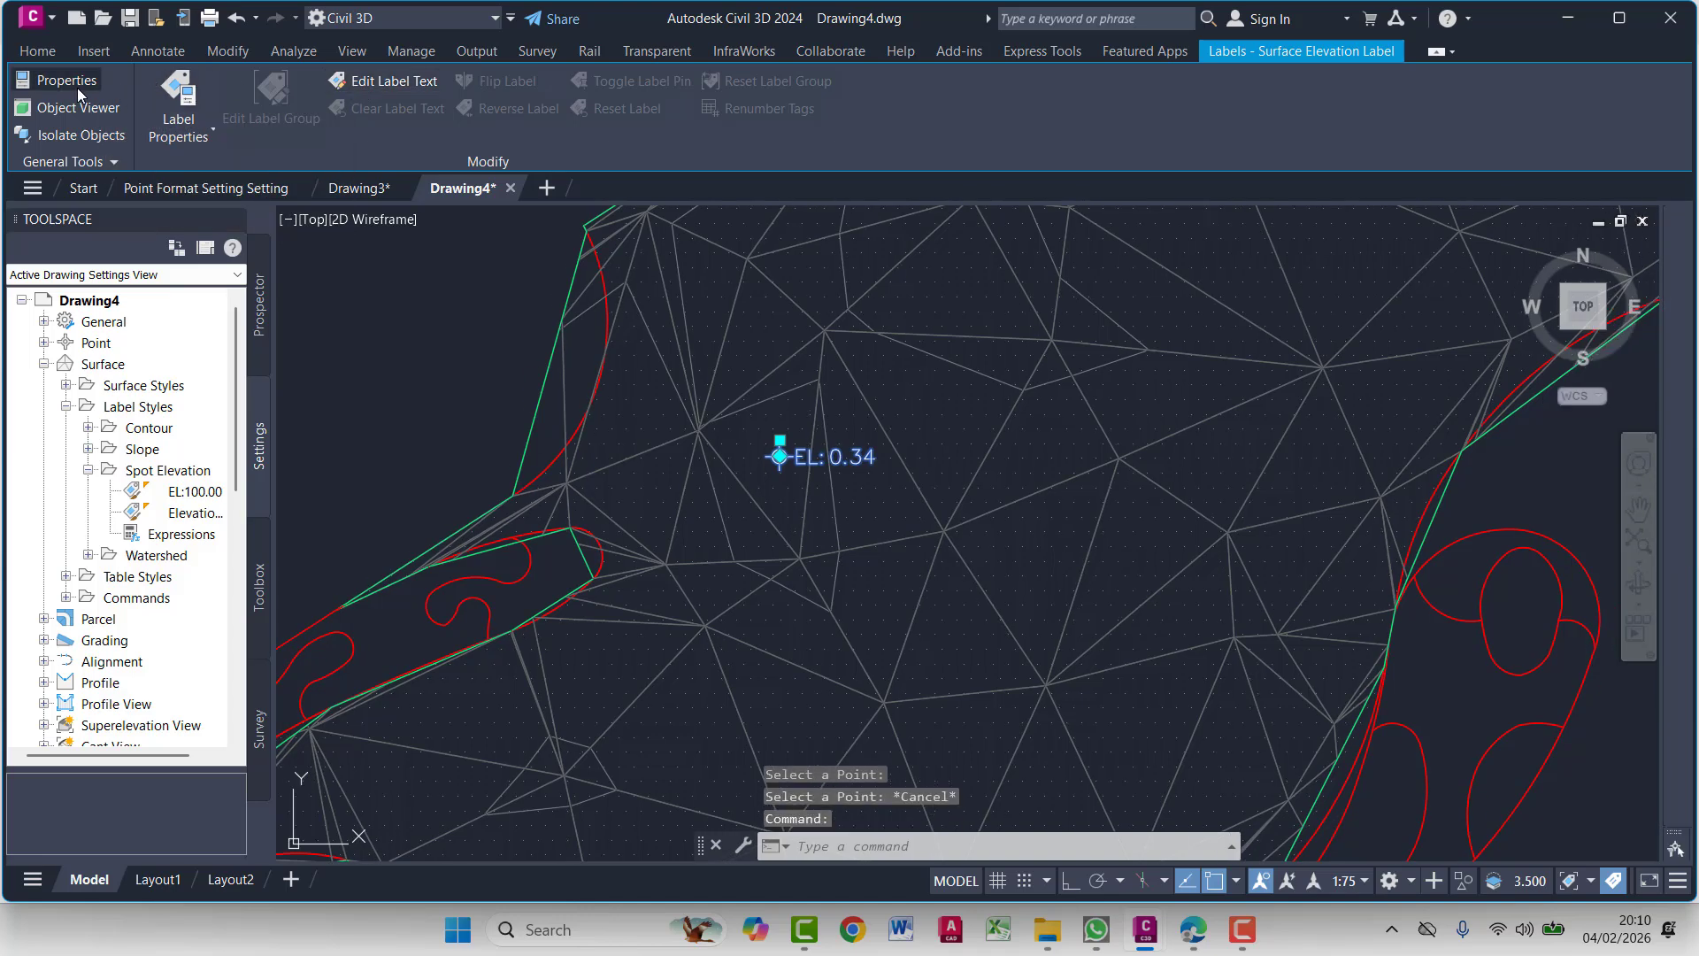
{"action": "left_click", "coordinate": [347, 80]}
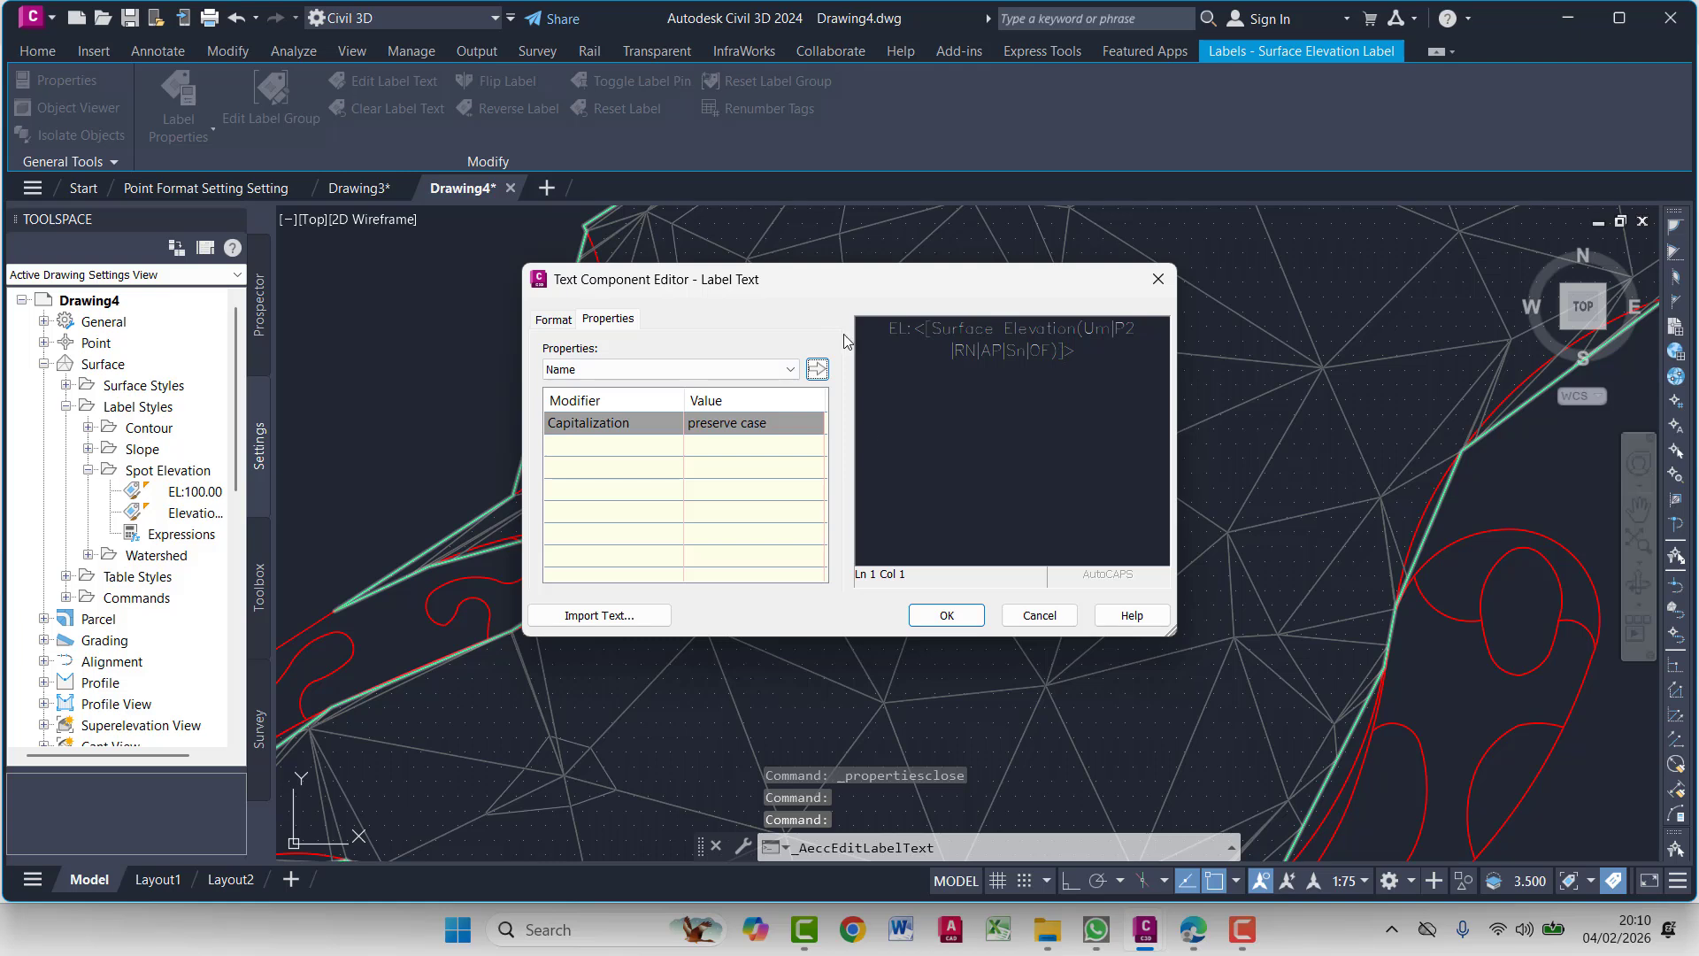
{"action": "left_click", "coordinate": [555, 319]}
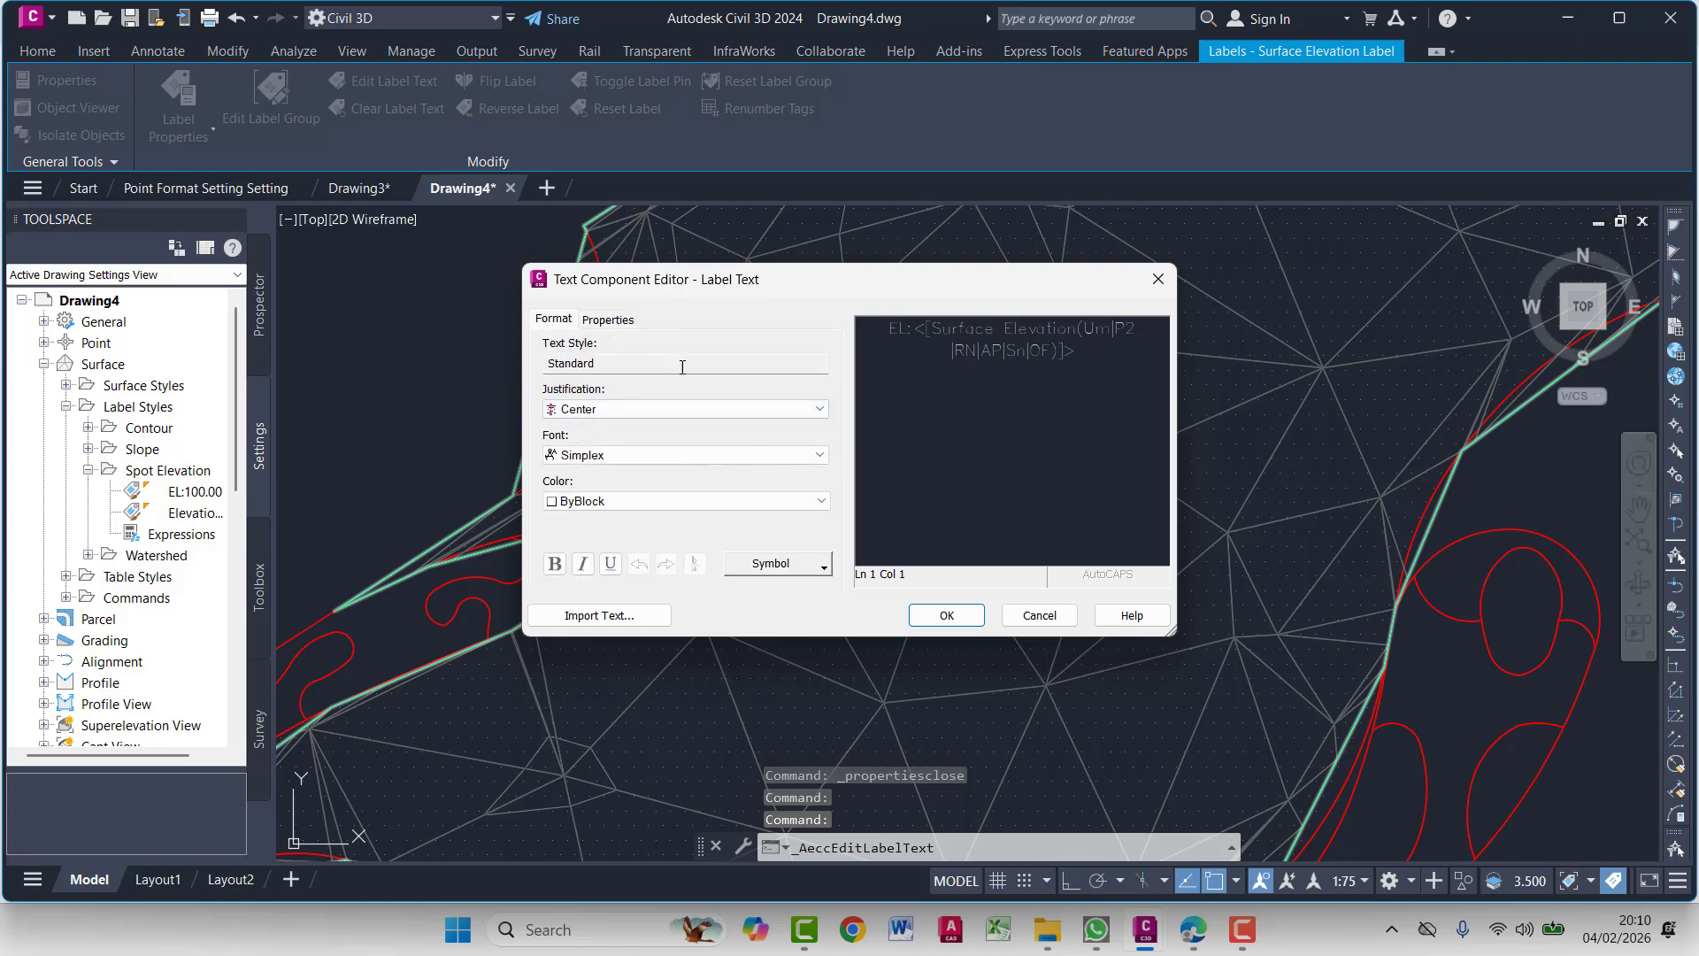
{"action": "left_click", "coordinate": [600, 322]}
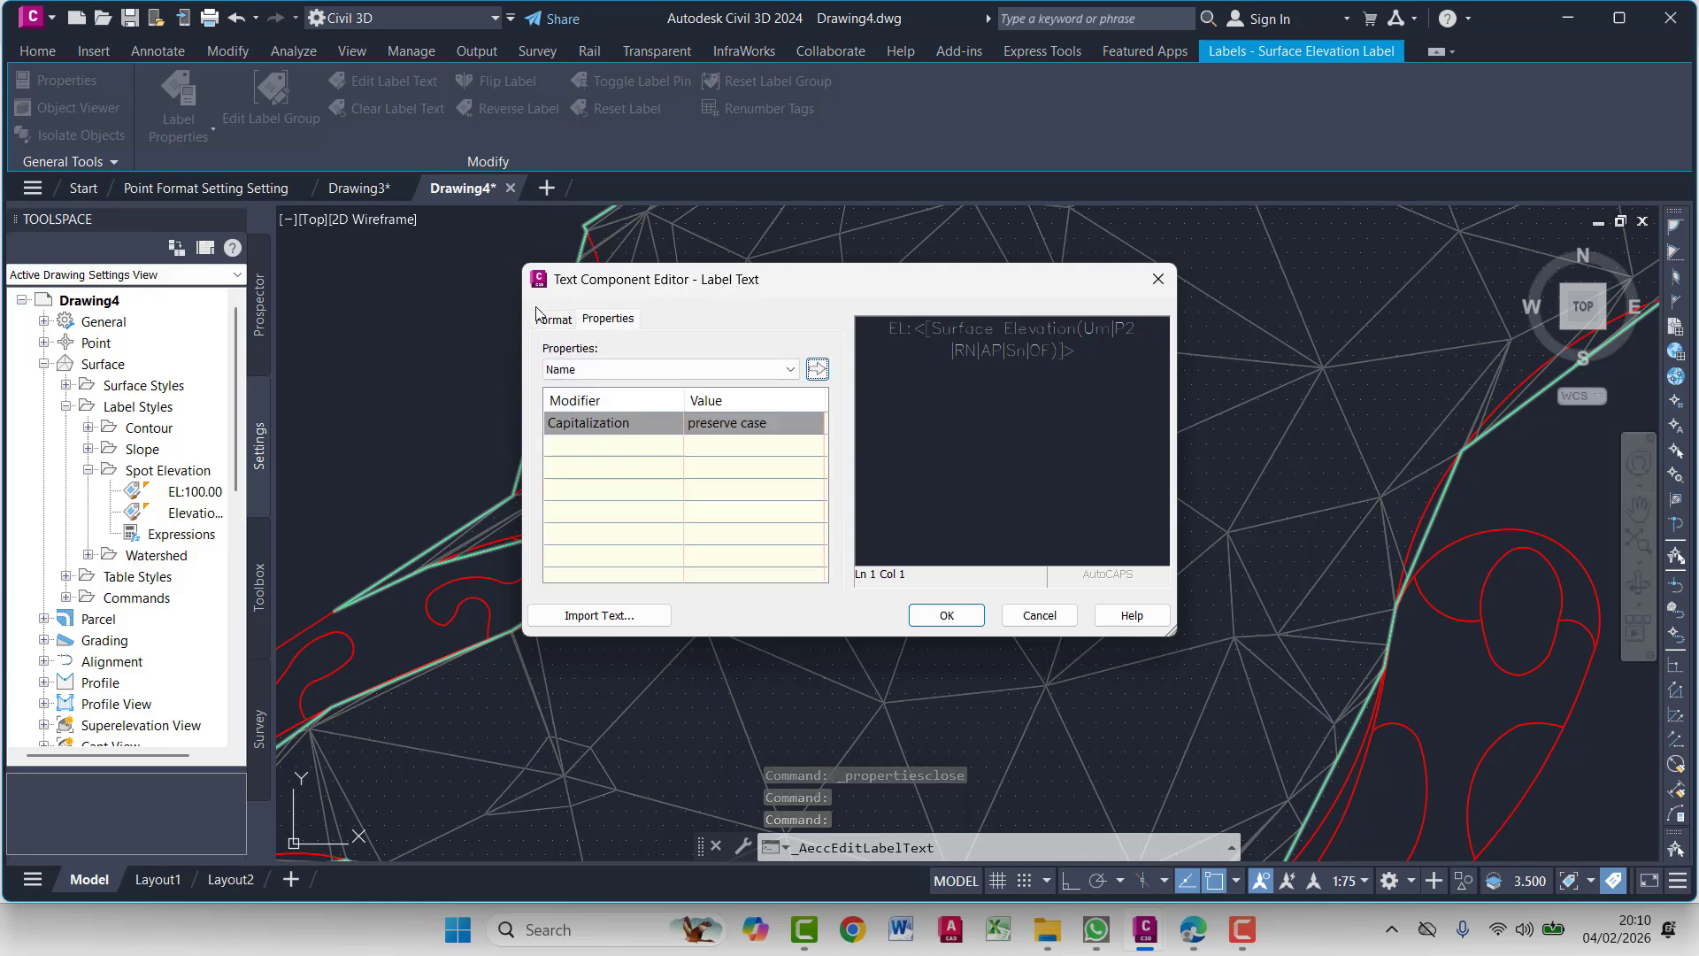
{"action": "left_click", "coordinate": [1157, 279]}
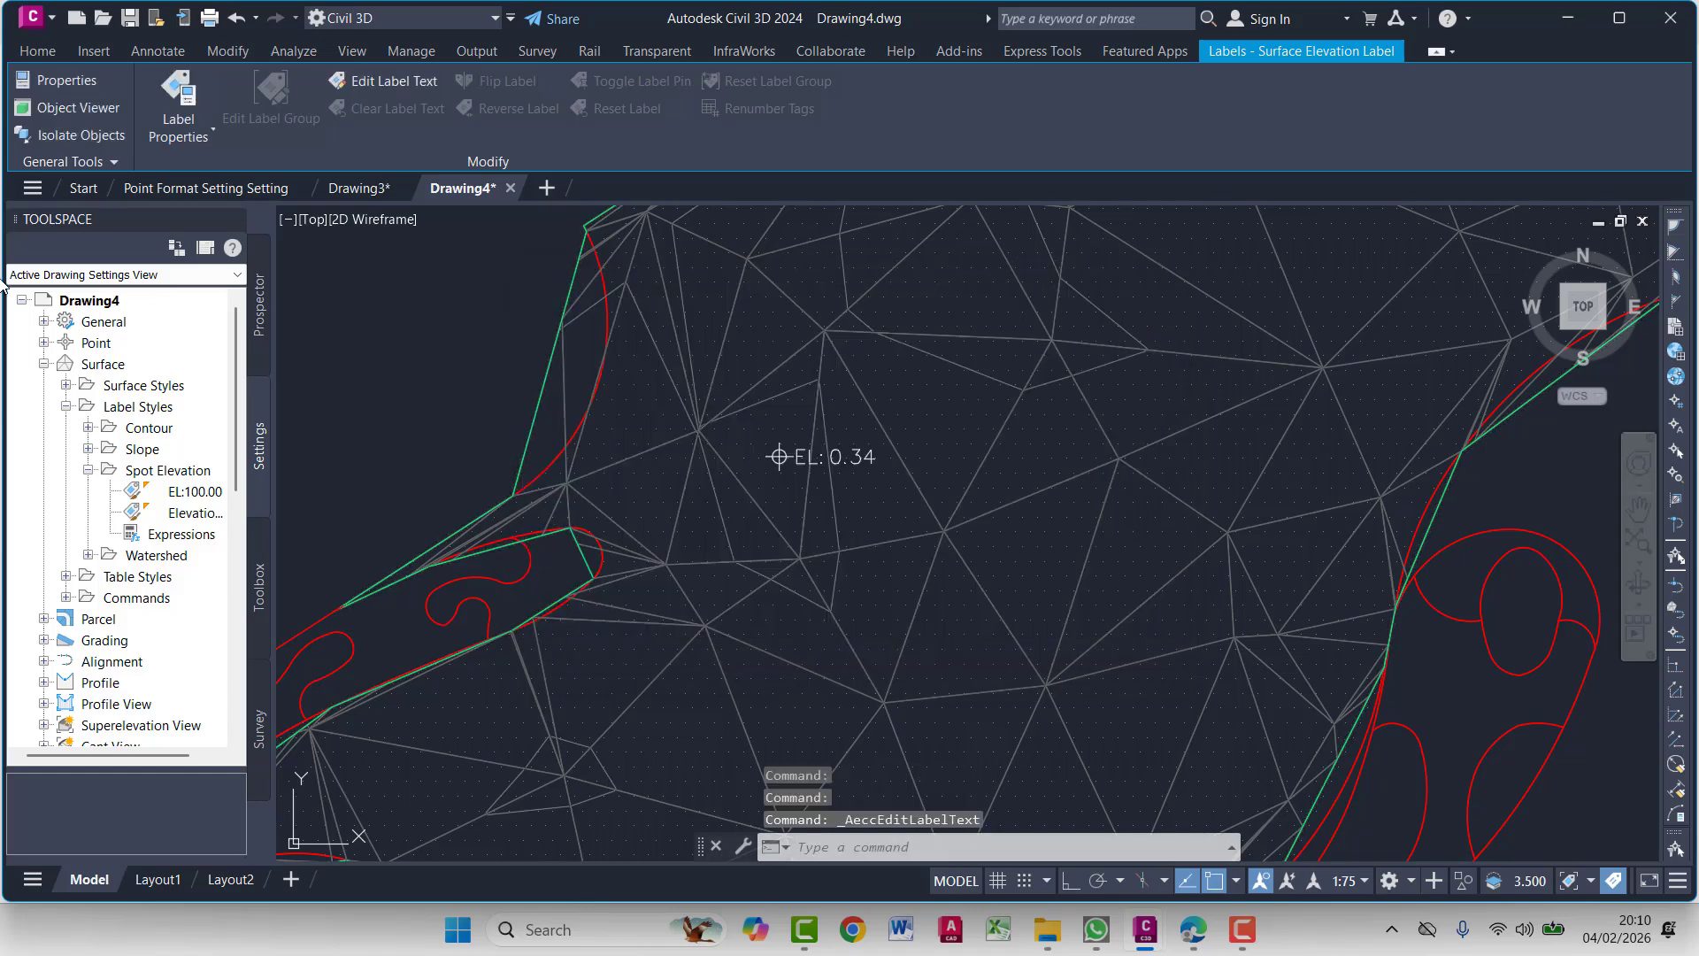
{"action": "left_click", "coordinate": [186, 137]}
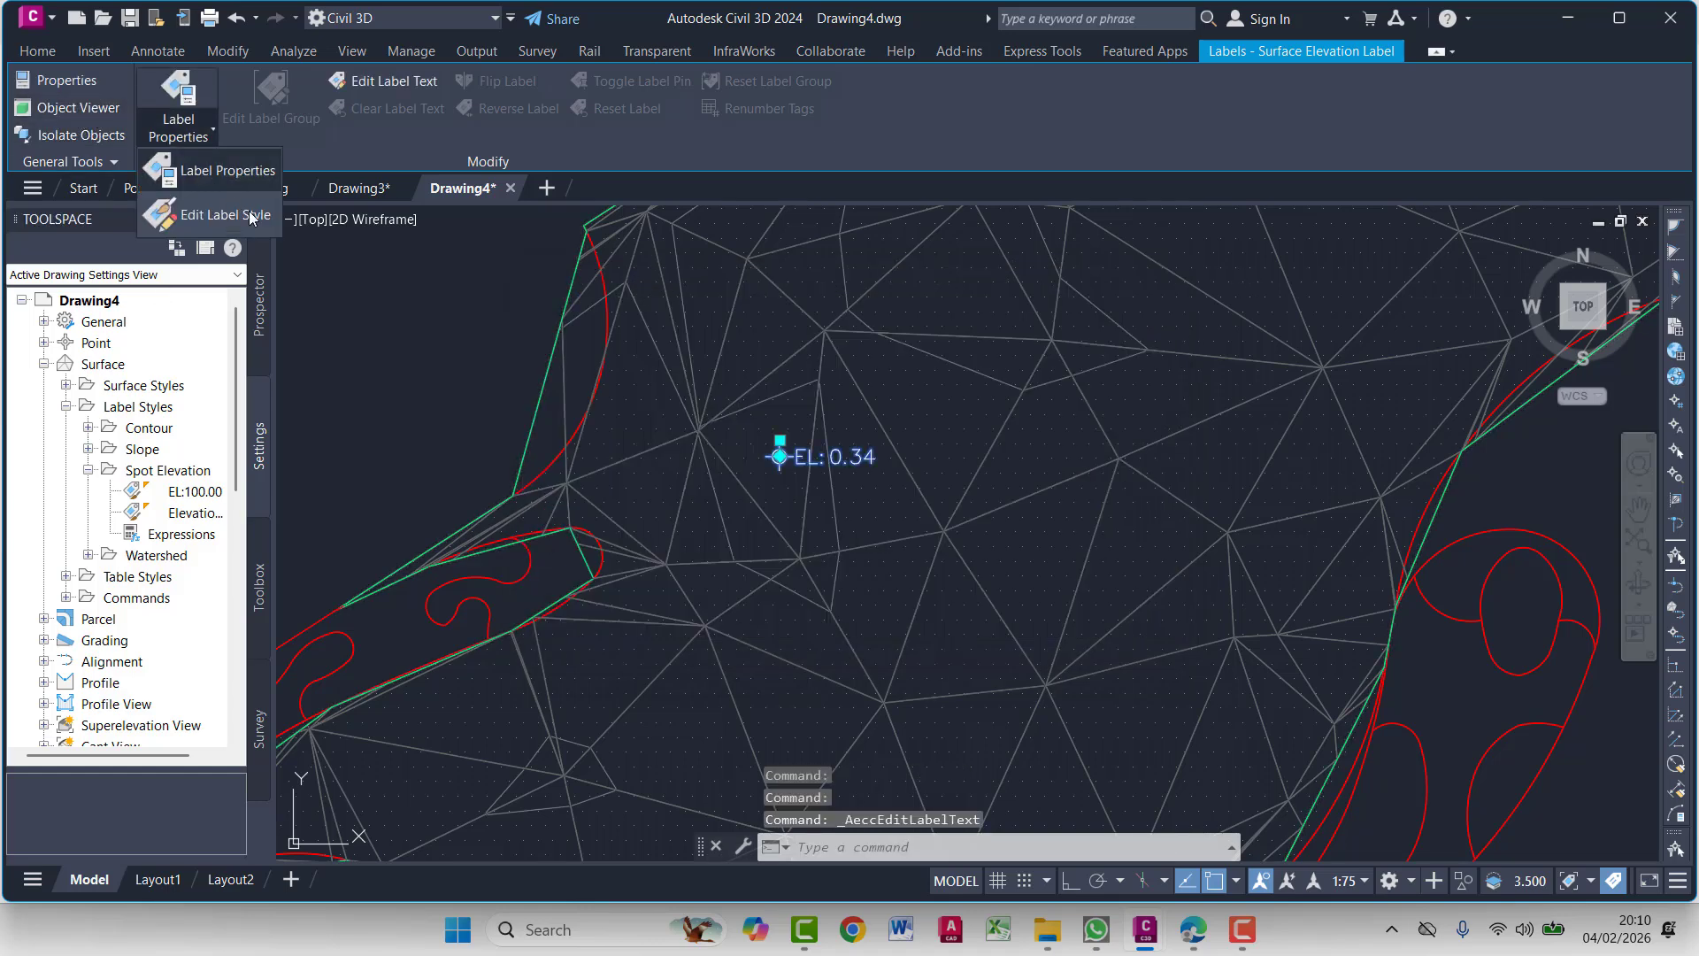
{"action": "left_click", "coordinate": [226, 170]}
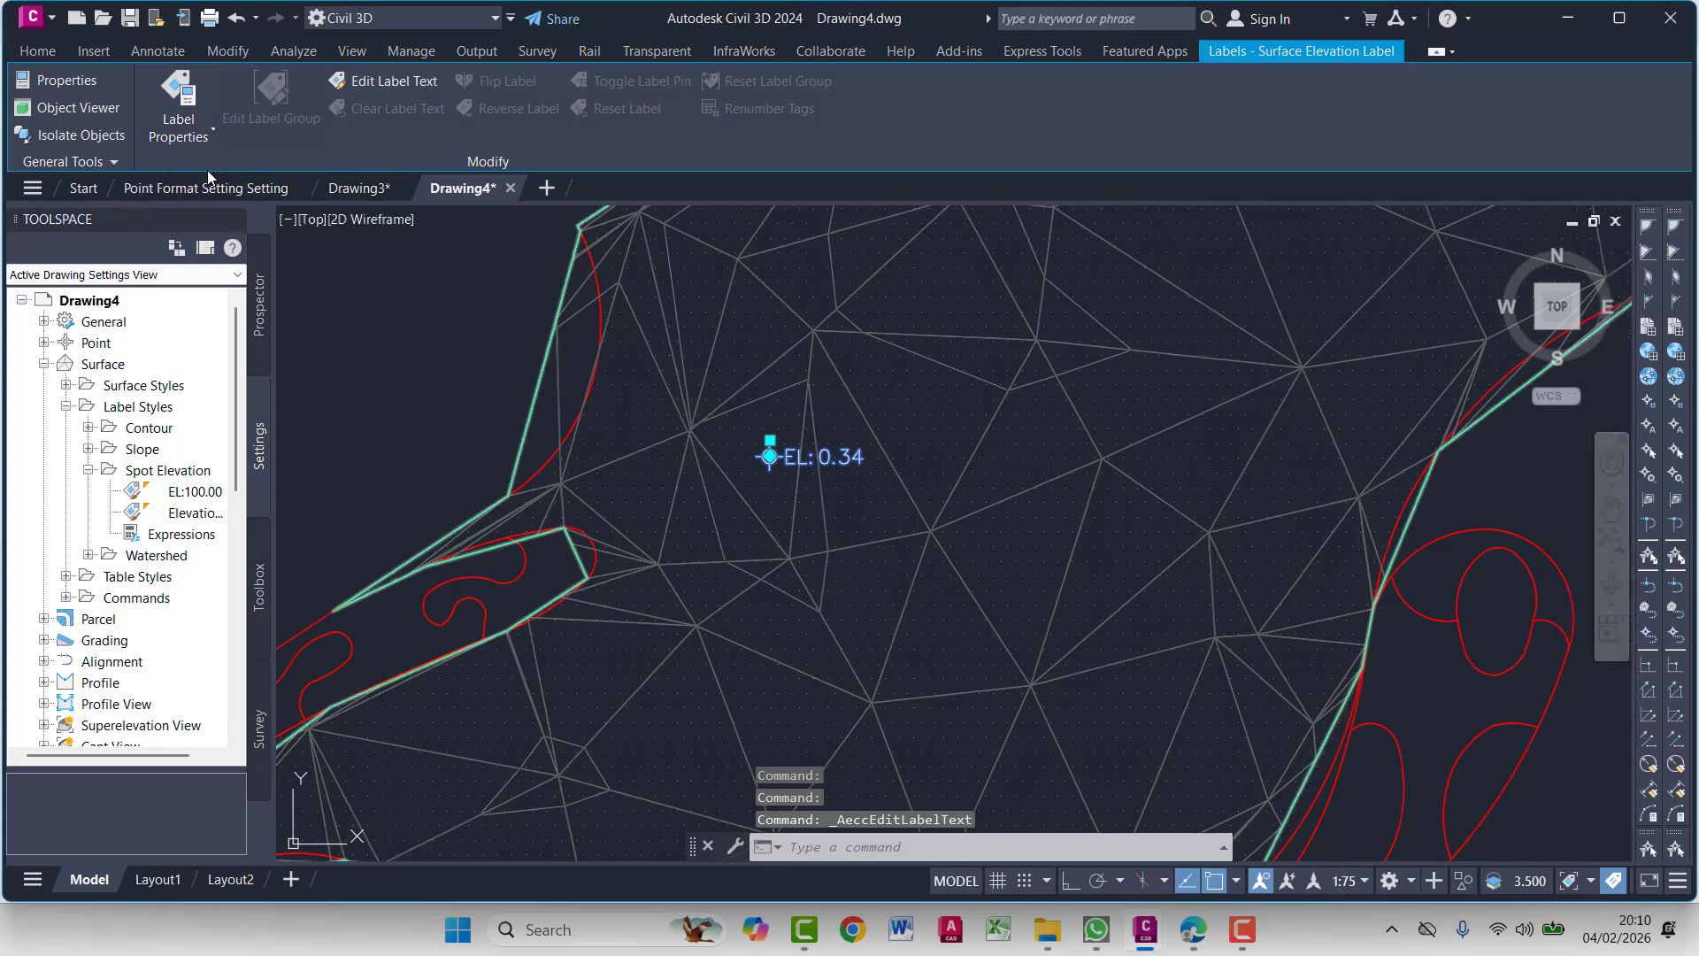
{"action": "left_click", "coordinate": [176, 104]}
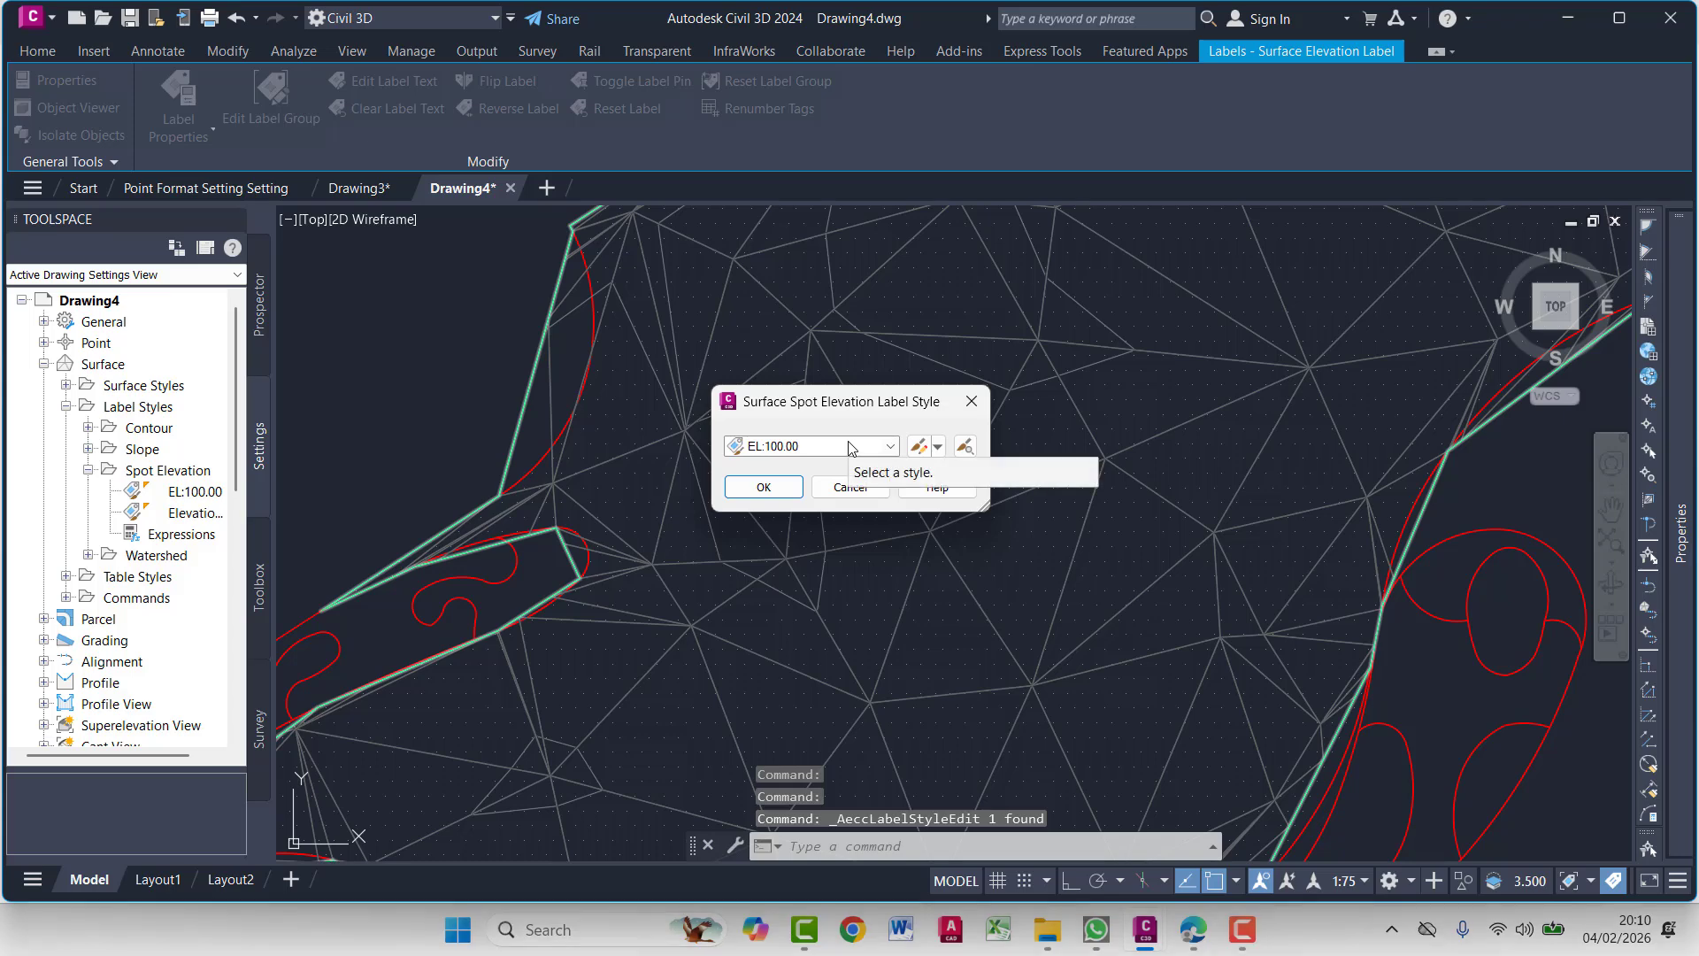
{"action": "left_click", "coordinate": [973, 397]}
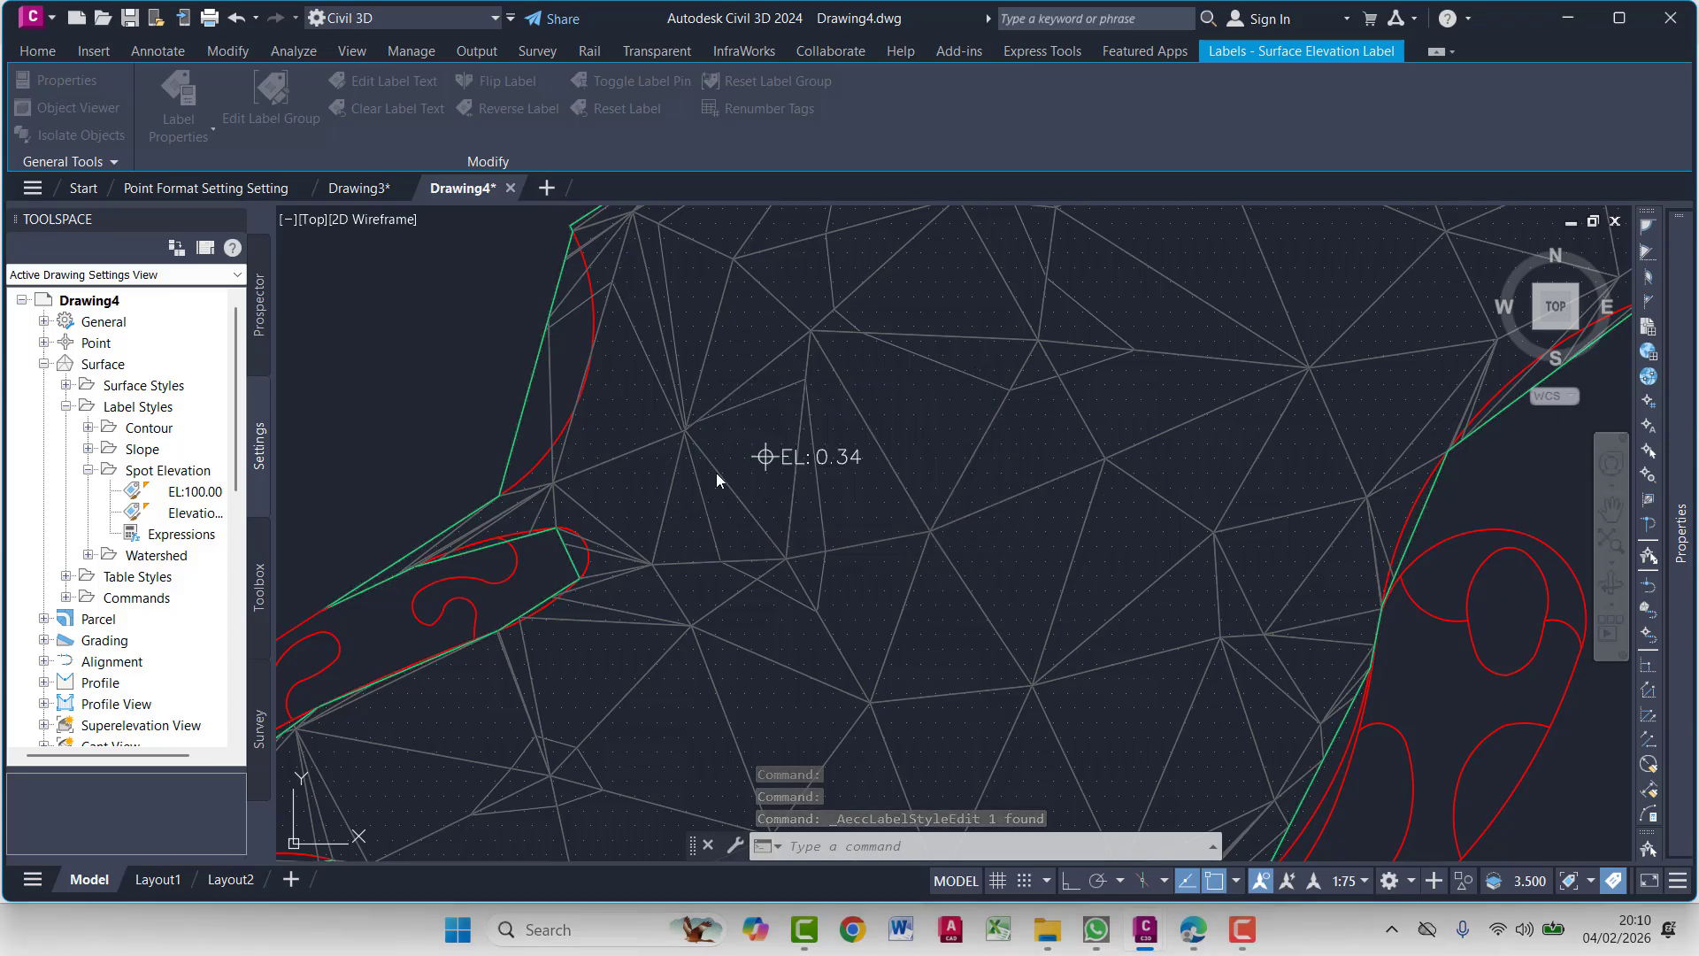
{"action": "right_click", "coordinate": [167, 473]}
{"action": "left_click", "coordinate": [143, 476]}
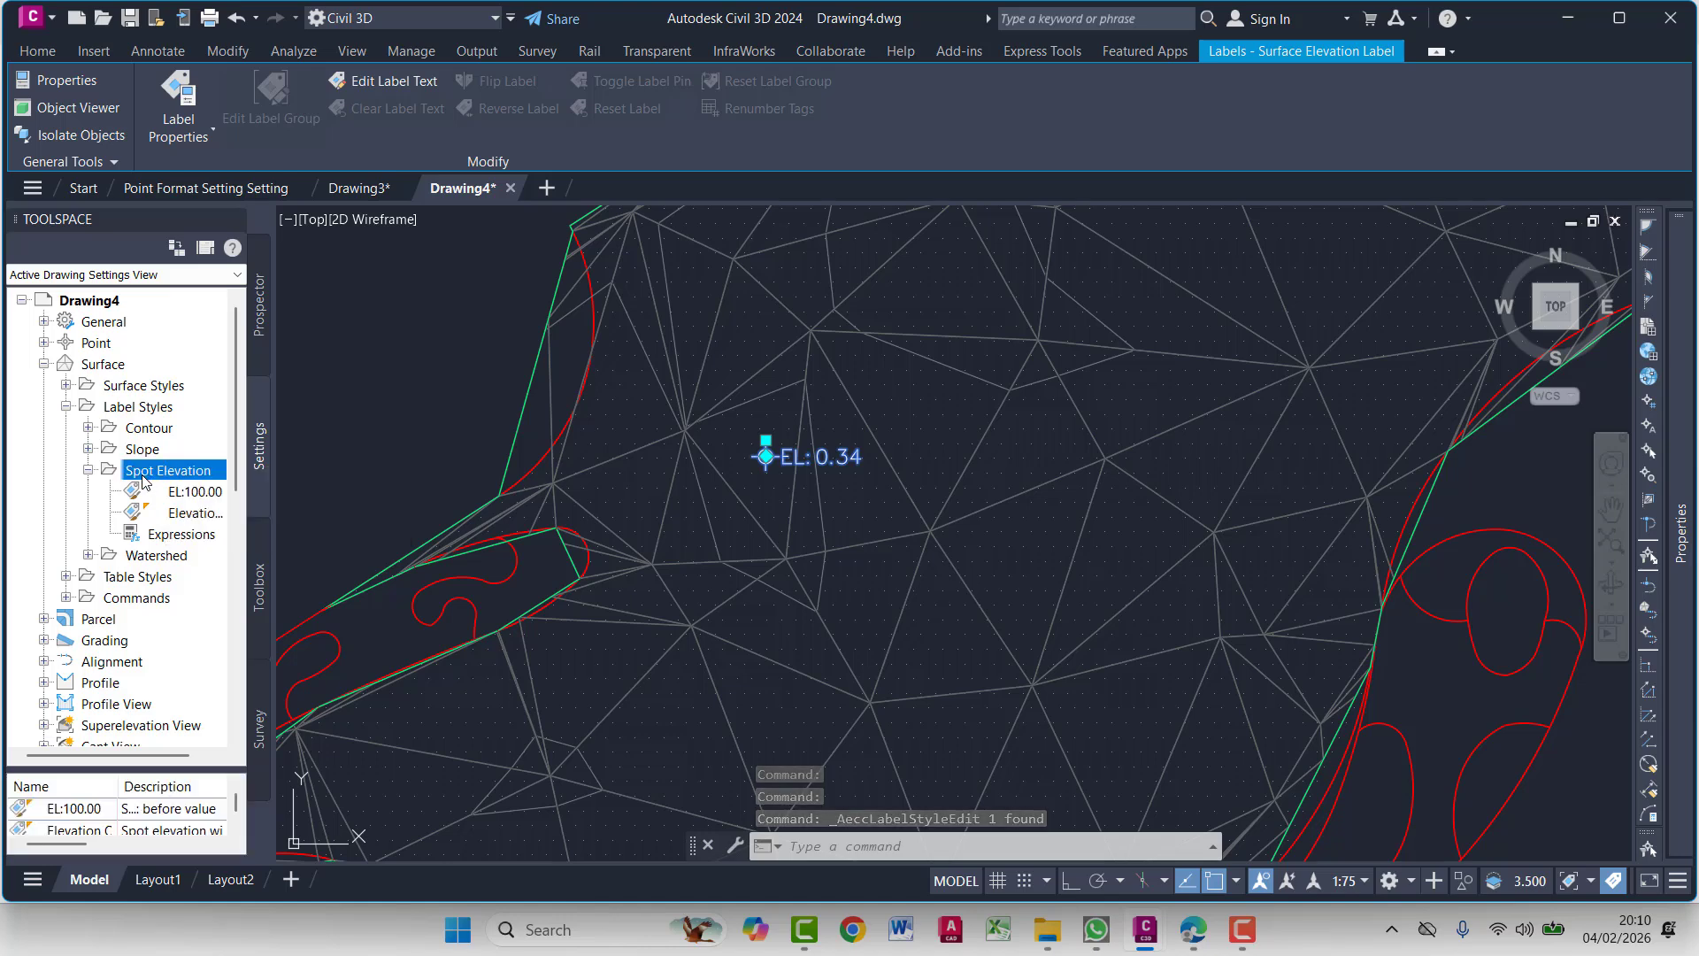
{"action": "left_click", "coordinate": [35, 52]}
{"action": "left_click", "coordinate": [157, 51]}
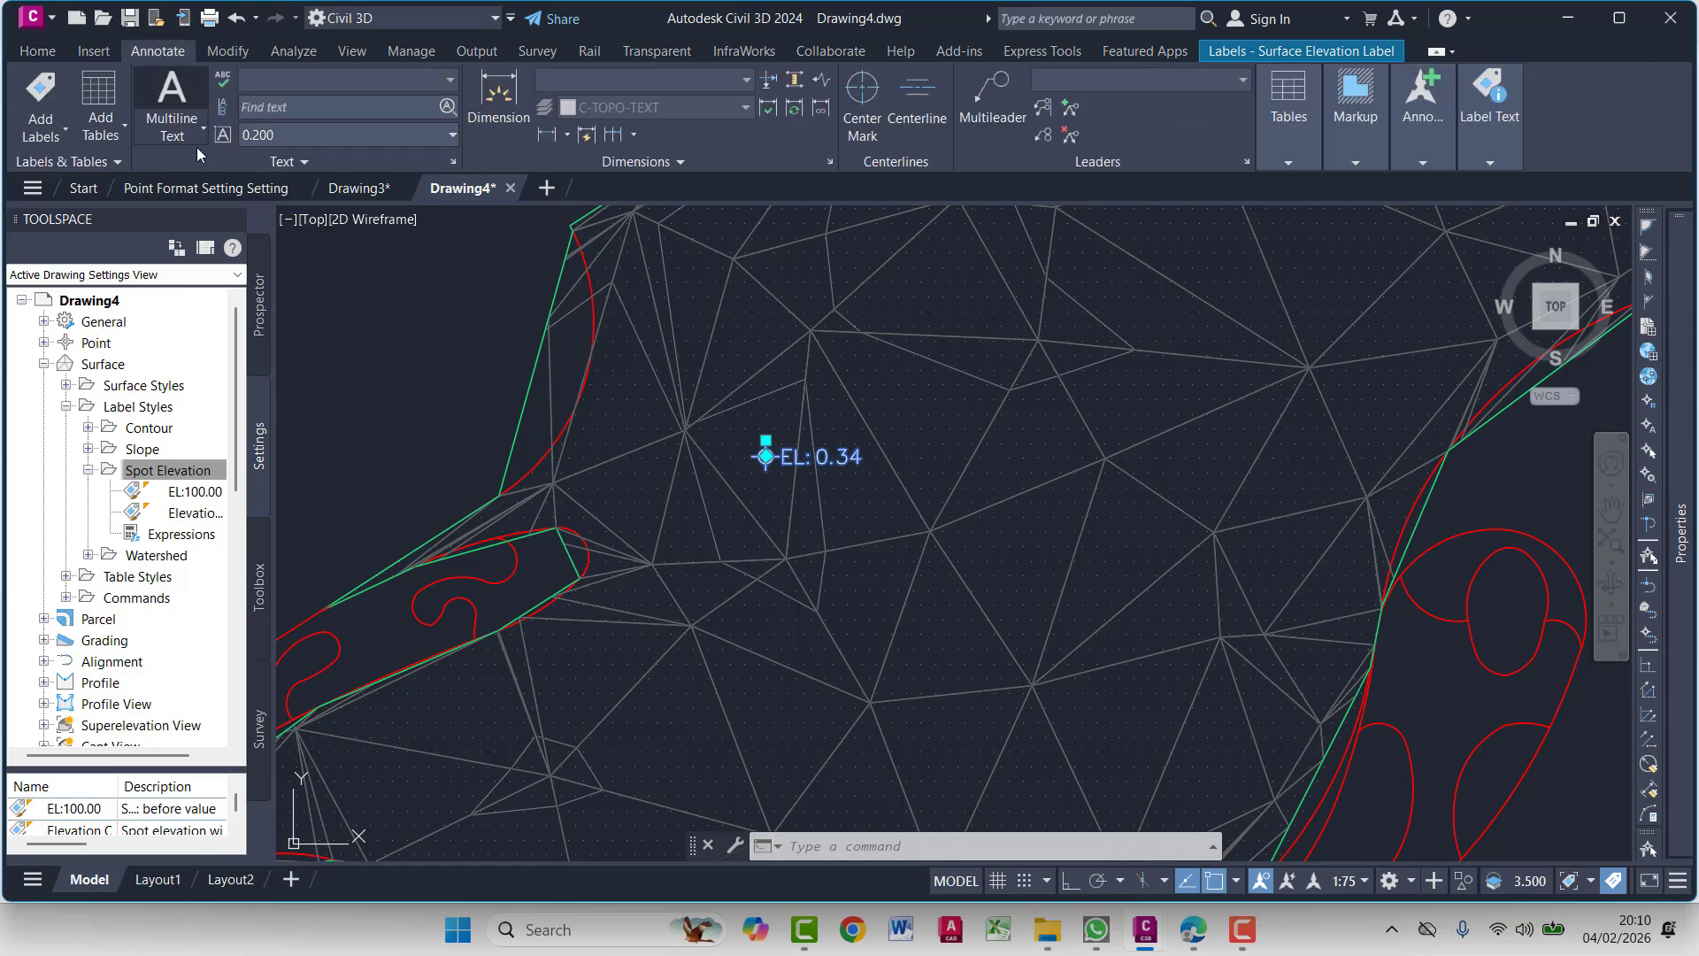
{"action": "key", "text": "Escape"}
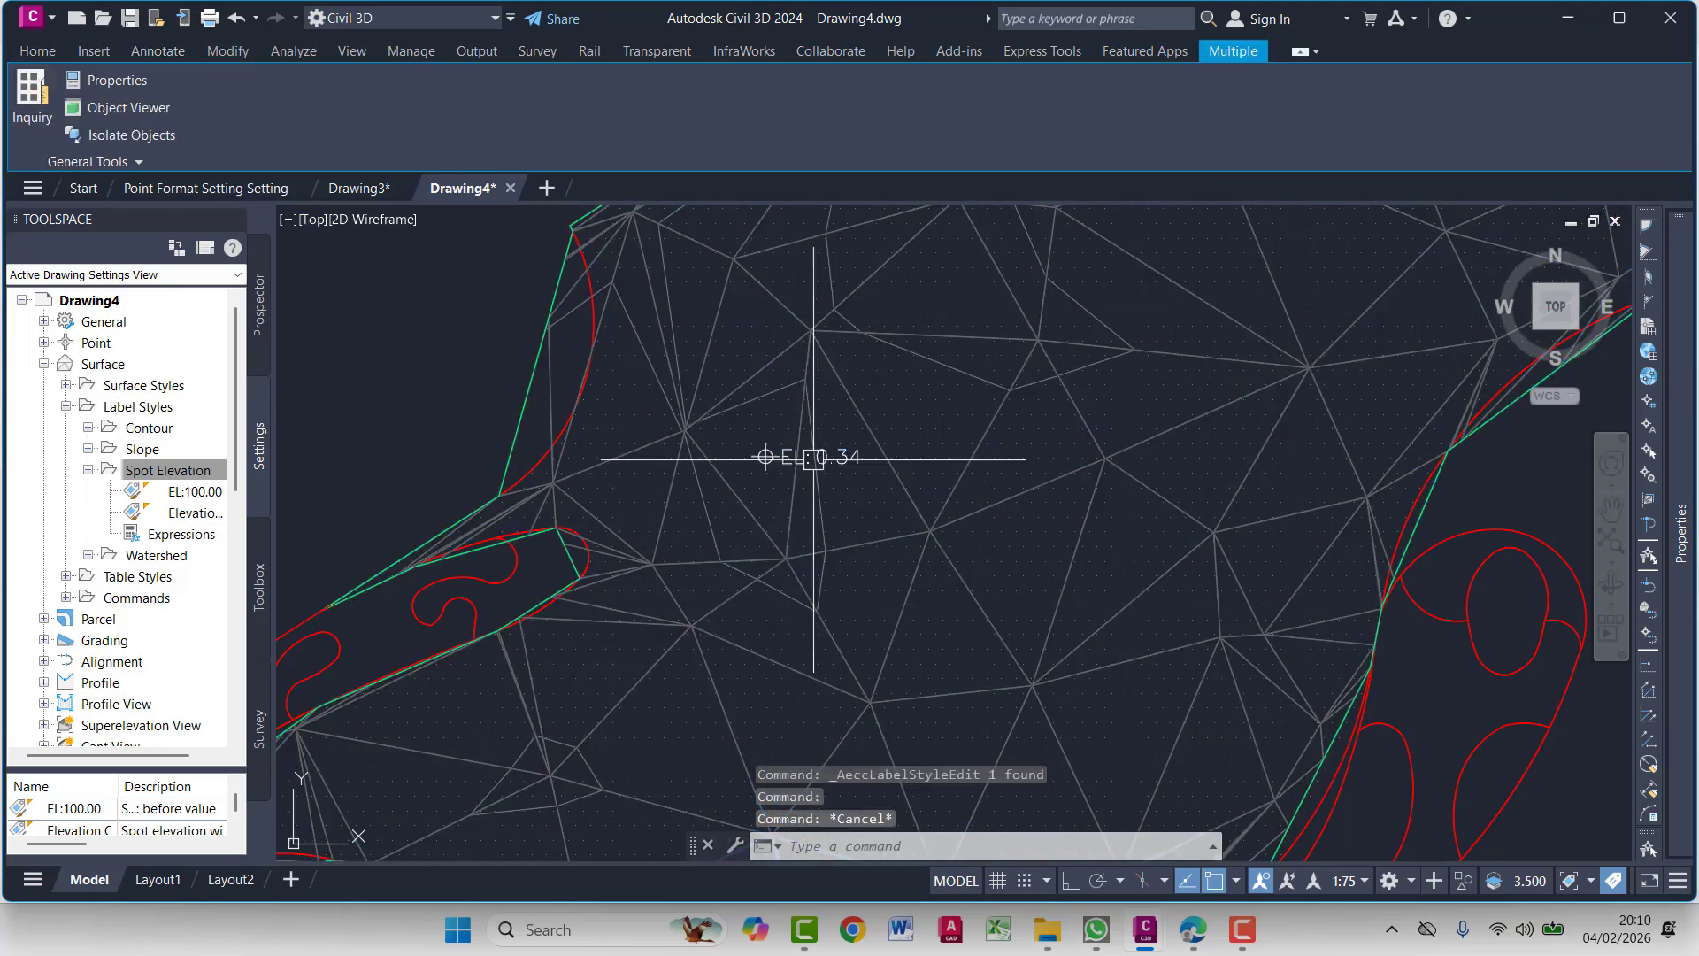
{"action": "key", "text": "Escape"}
Start a new surface spot elevation label style from the placed label's style settings
{"action": "left_click", "coordinate": [763, 463]}
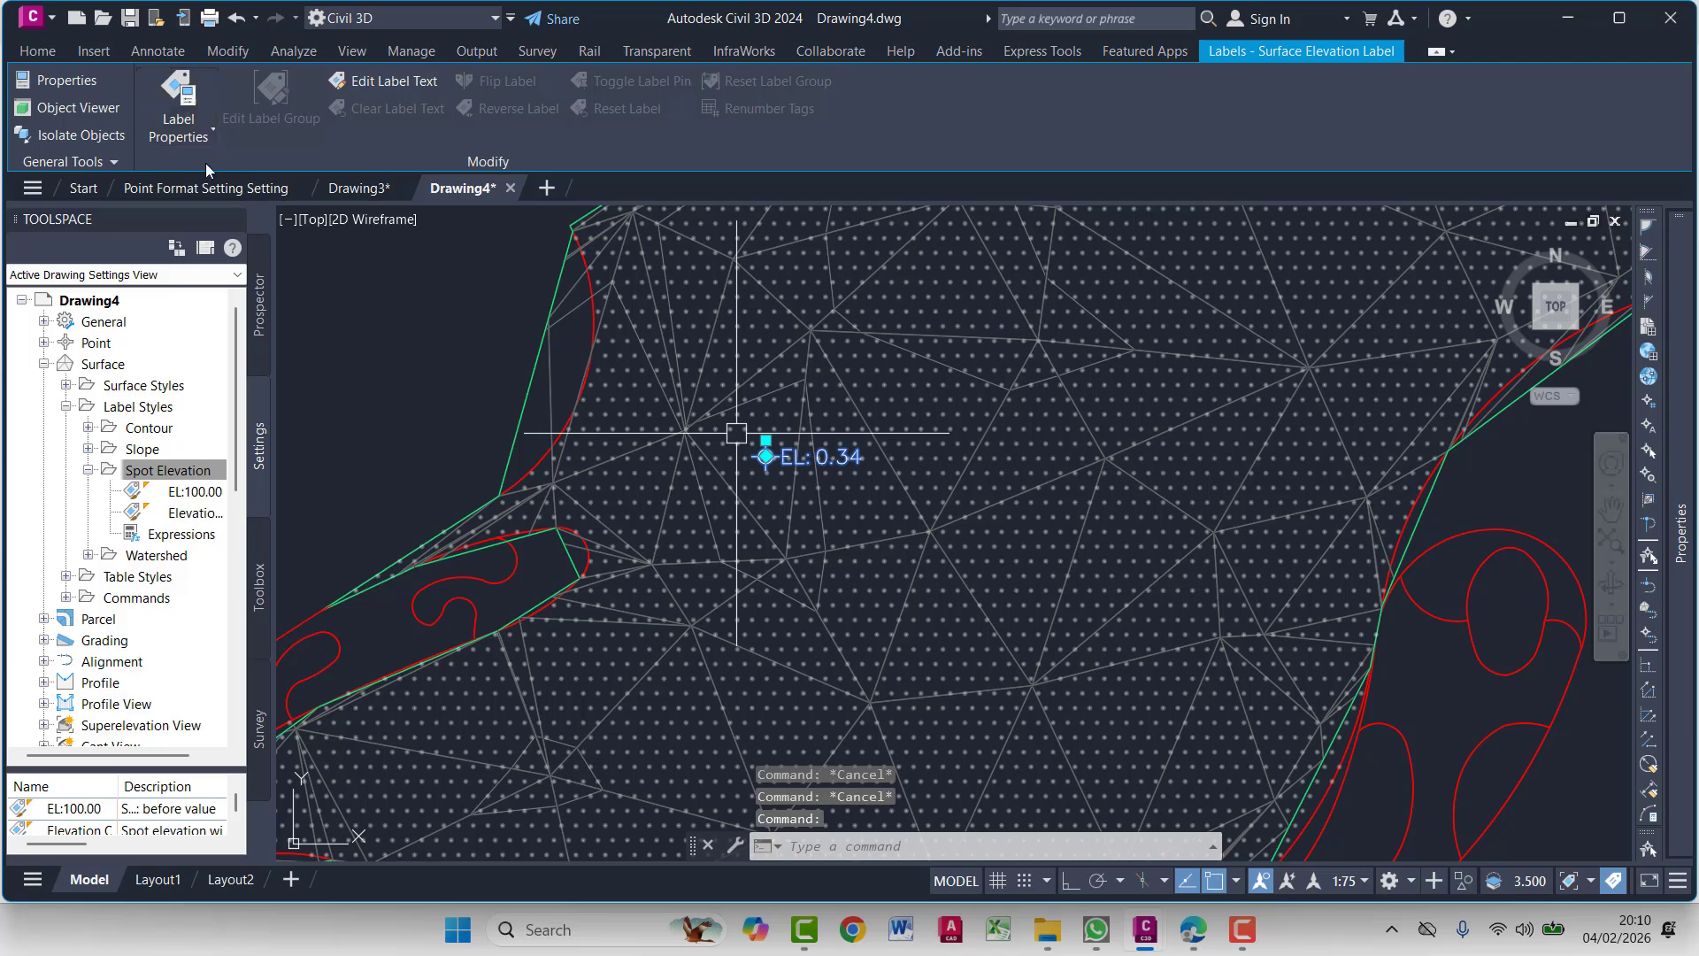
{"action": "left_click", "coordinate": [209, 136]}
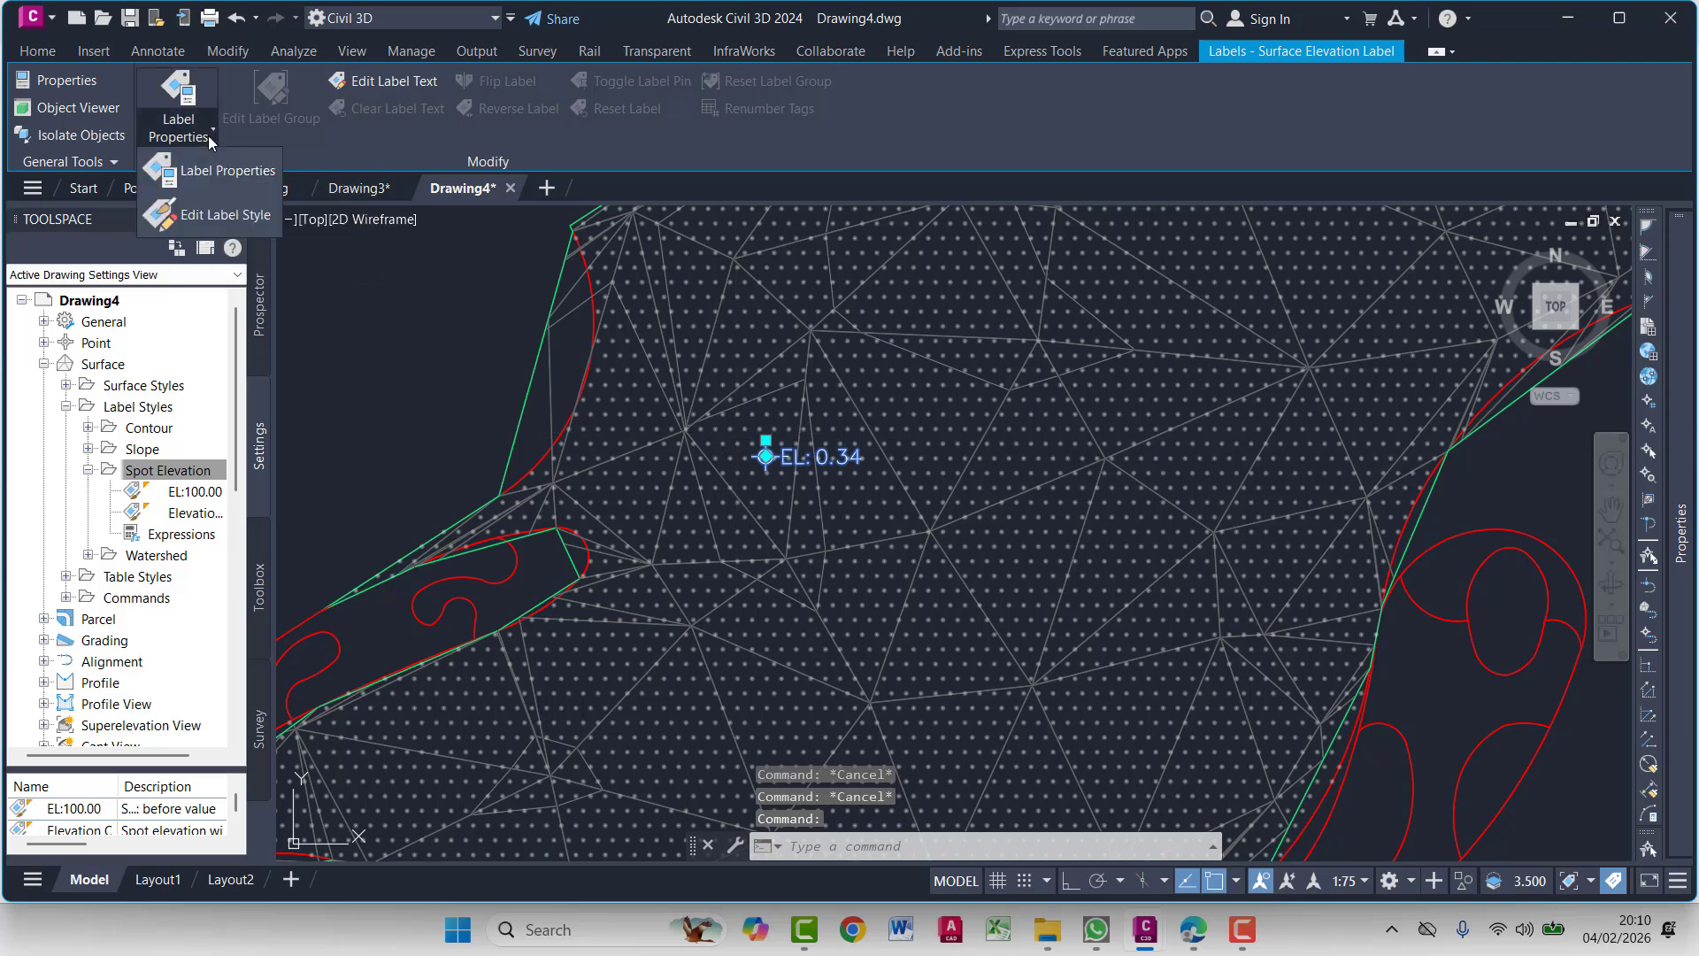
{"action": "left_click", "coordinate": [232, 225]}
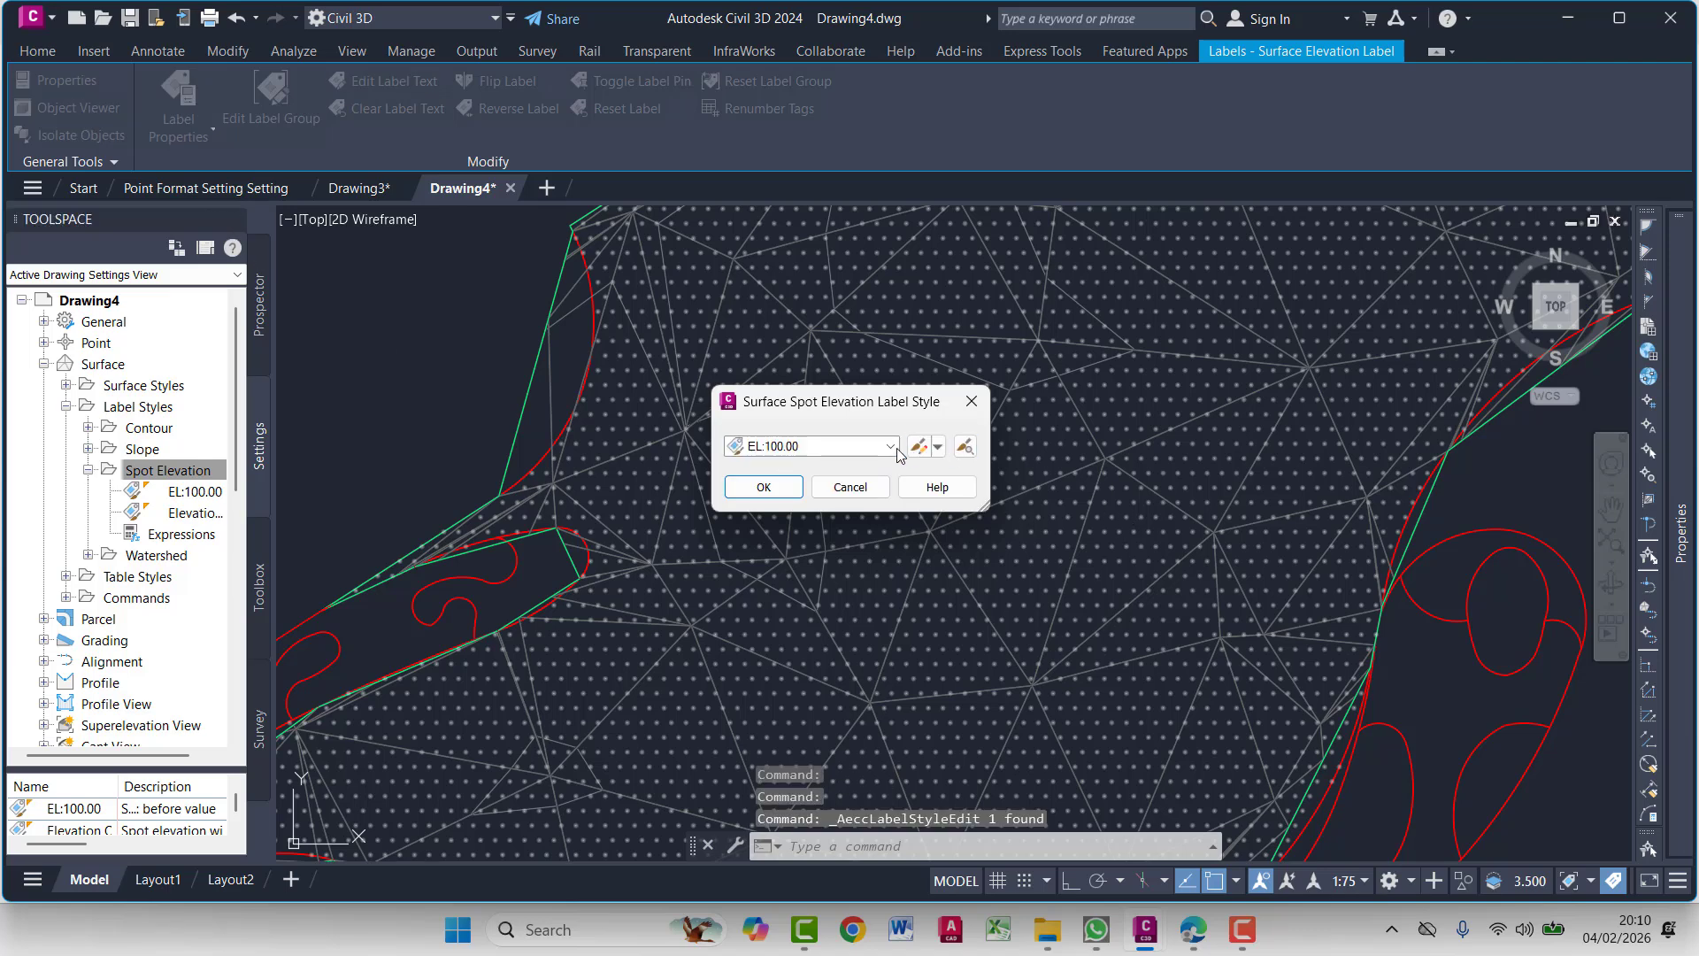
{"action": "left_click", "coordinate": [890, 446]}
{"action": "left_click", "coordinate": [892, 448]}
{"action": "left_click", "coordinate": [937, 447]}
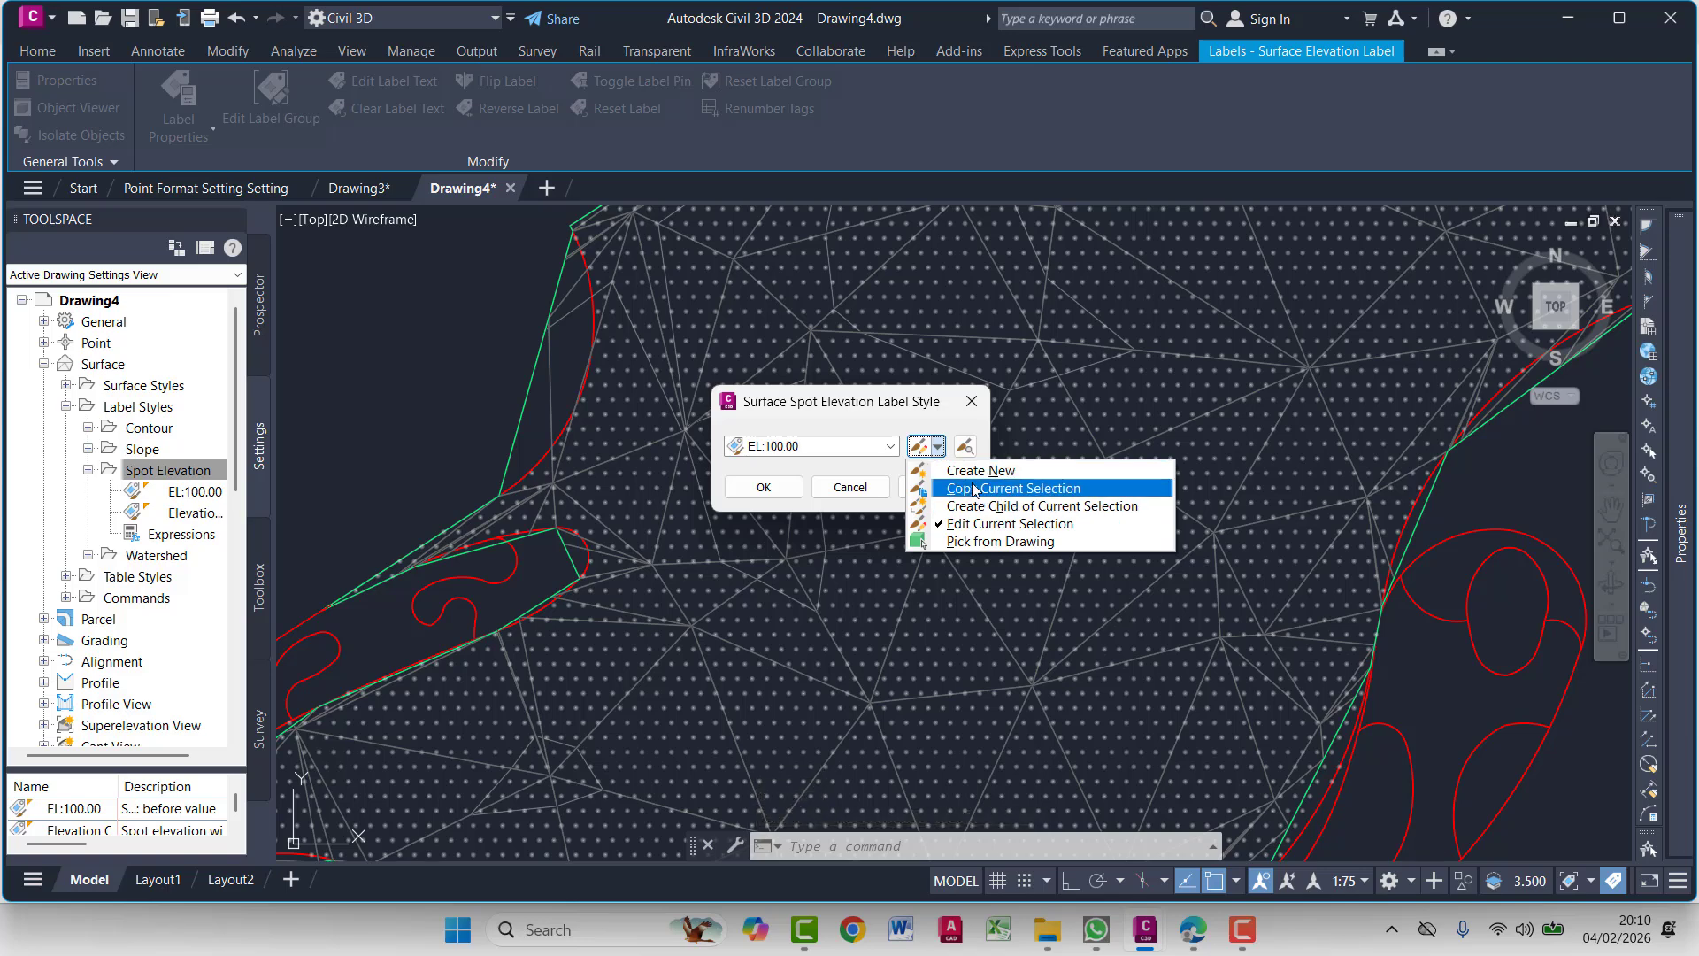
{"action": "left_click", "coordinate": [1009, 474]}
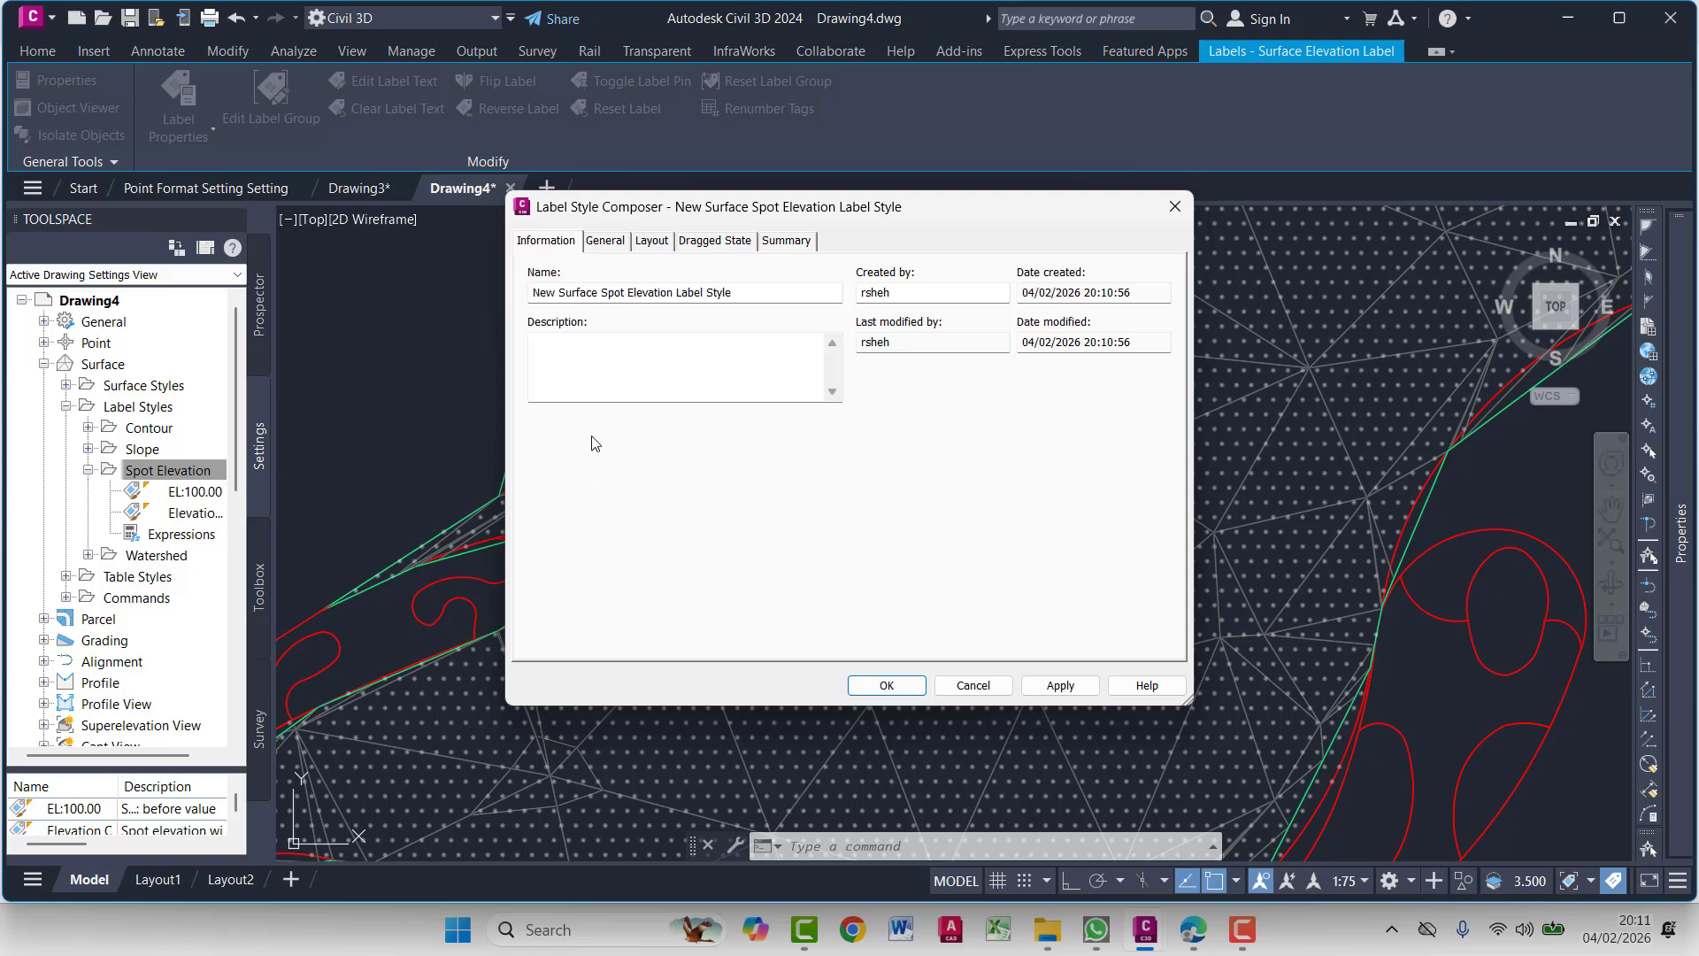
Replace the default Surface Elevation component in the new style's layout with a reference text component of type Surface
{"action": "left_click", "coordinate": [653, 241]}
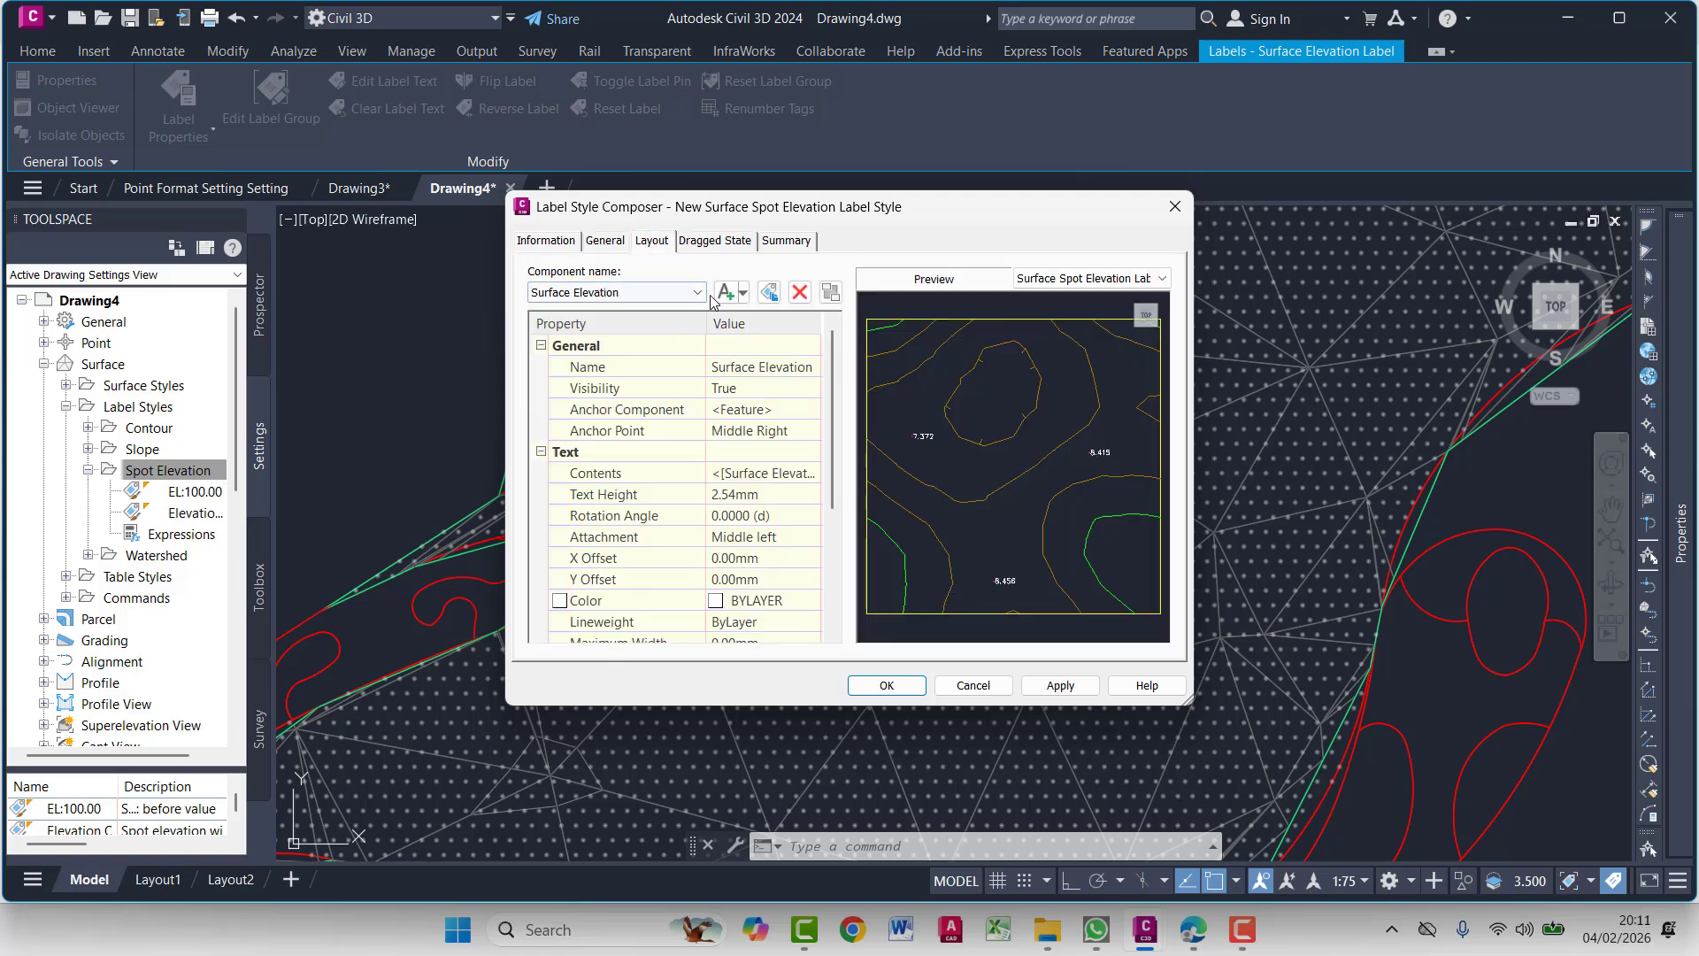
{"action": "left_click", "coordinate": [799, 292]}
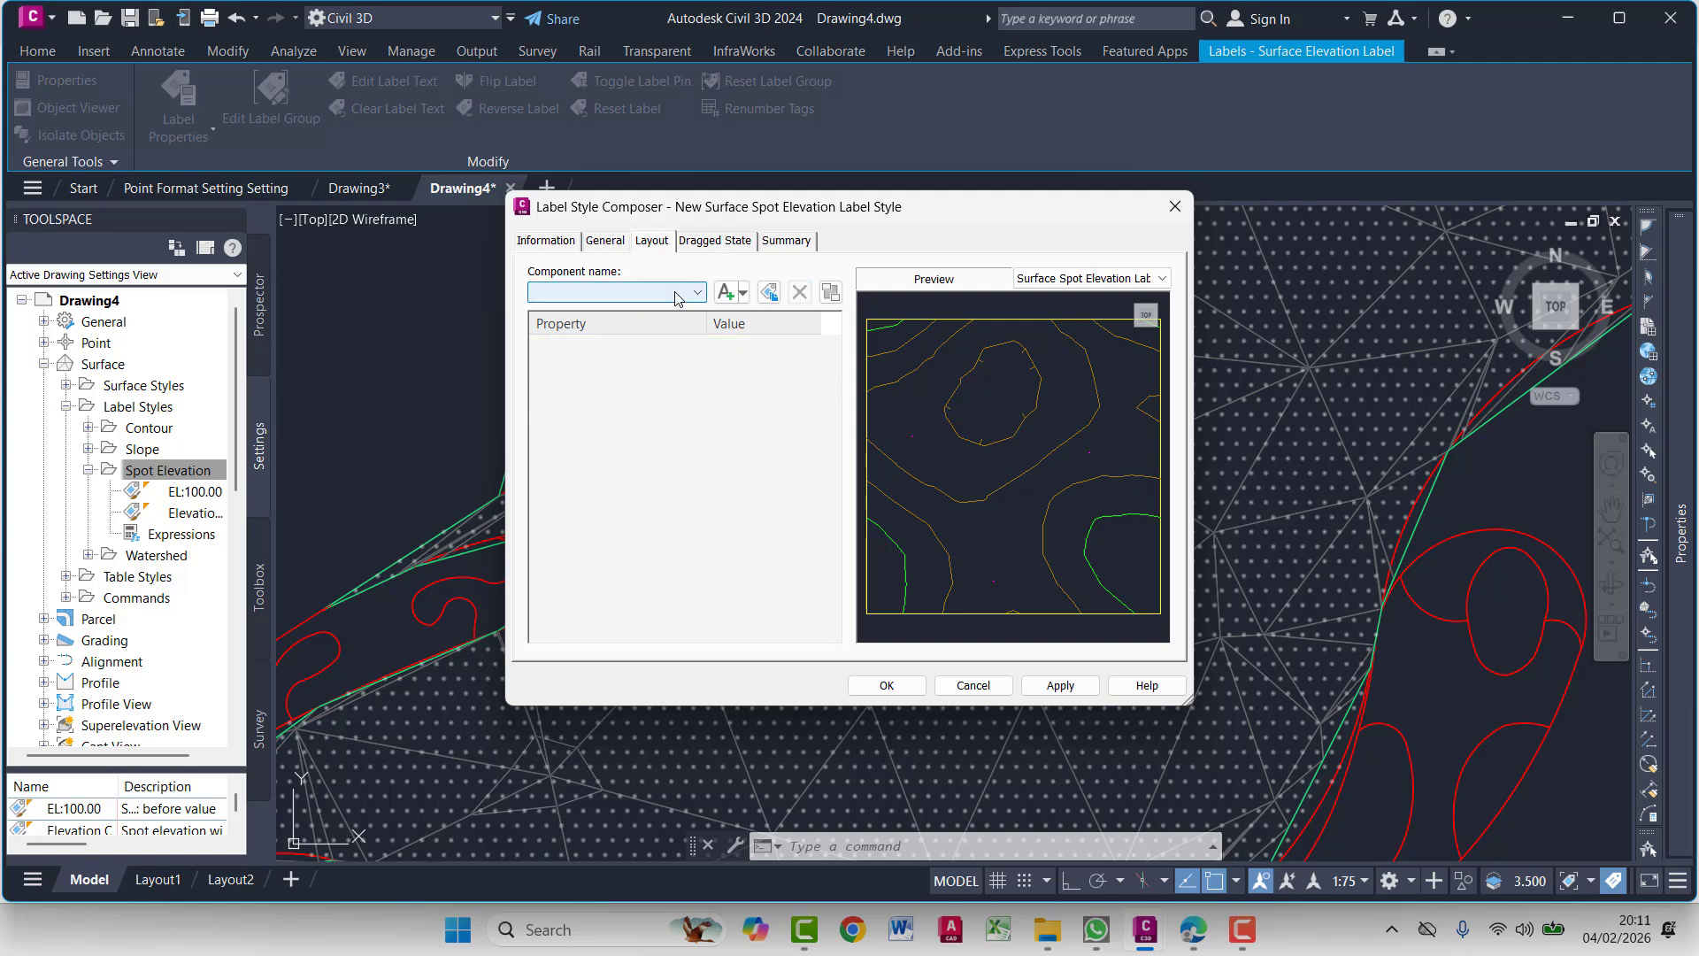
{"action": "left_click", "coordinate": [744, 293]}
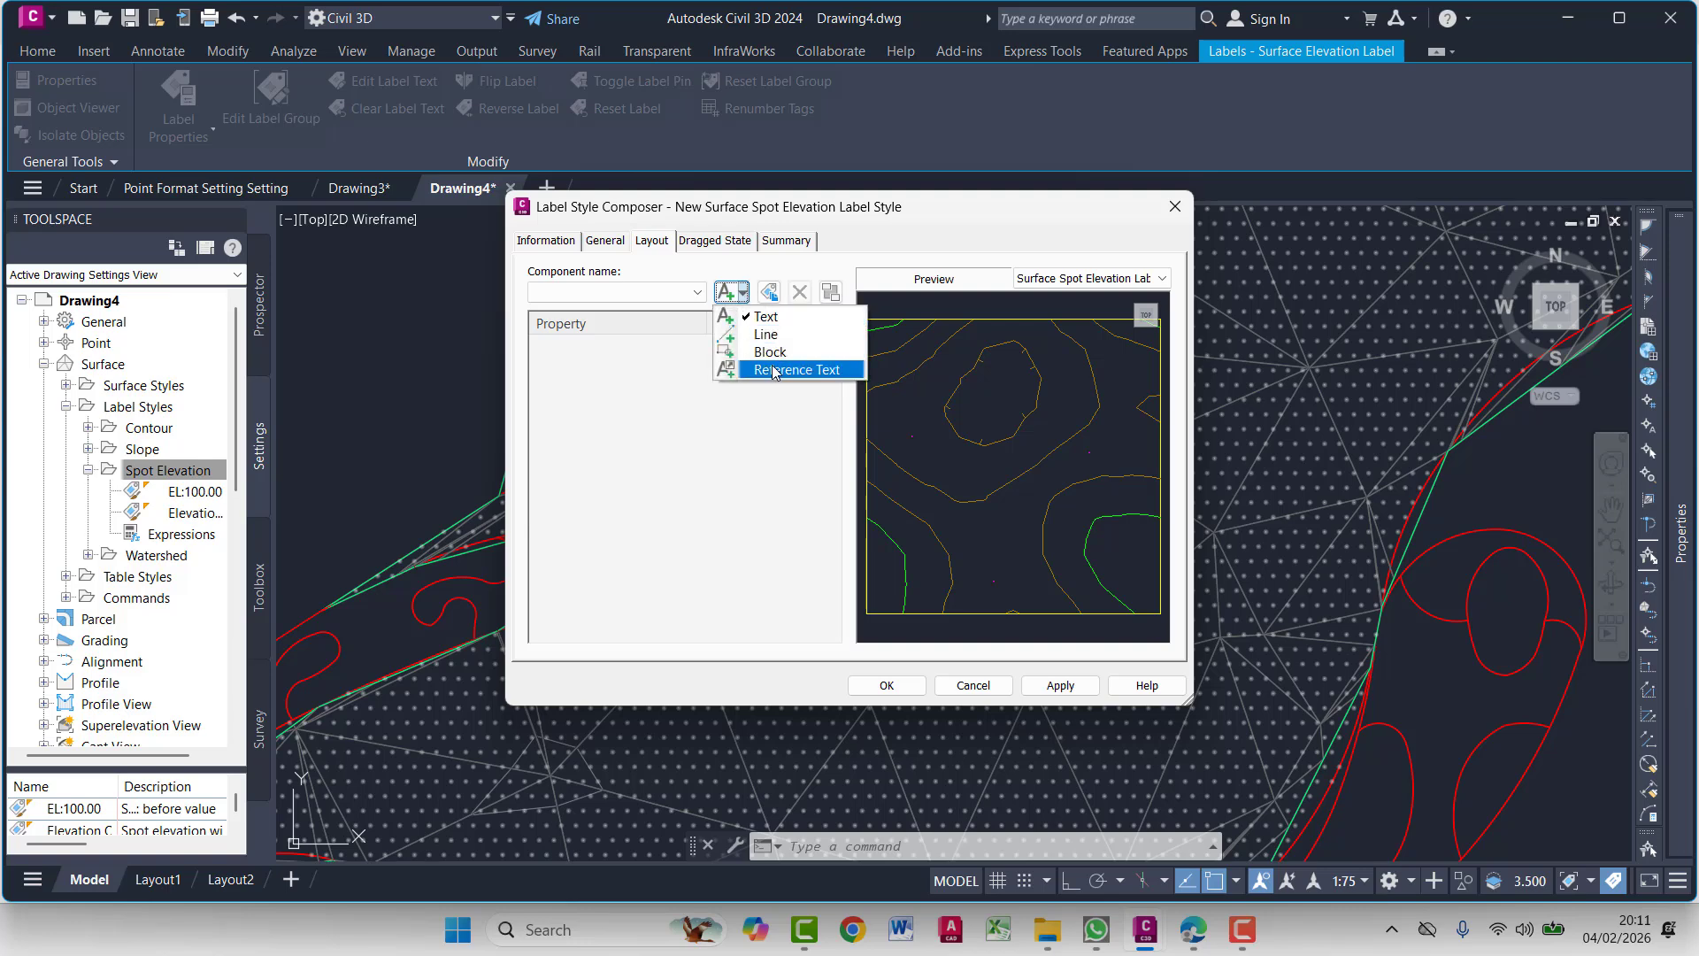
{"action": "left_click", "coordinate": [624, 378]}
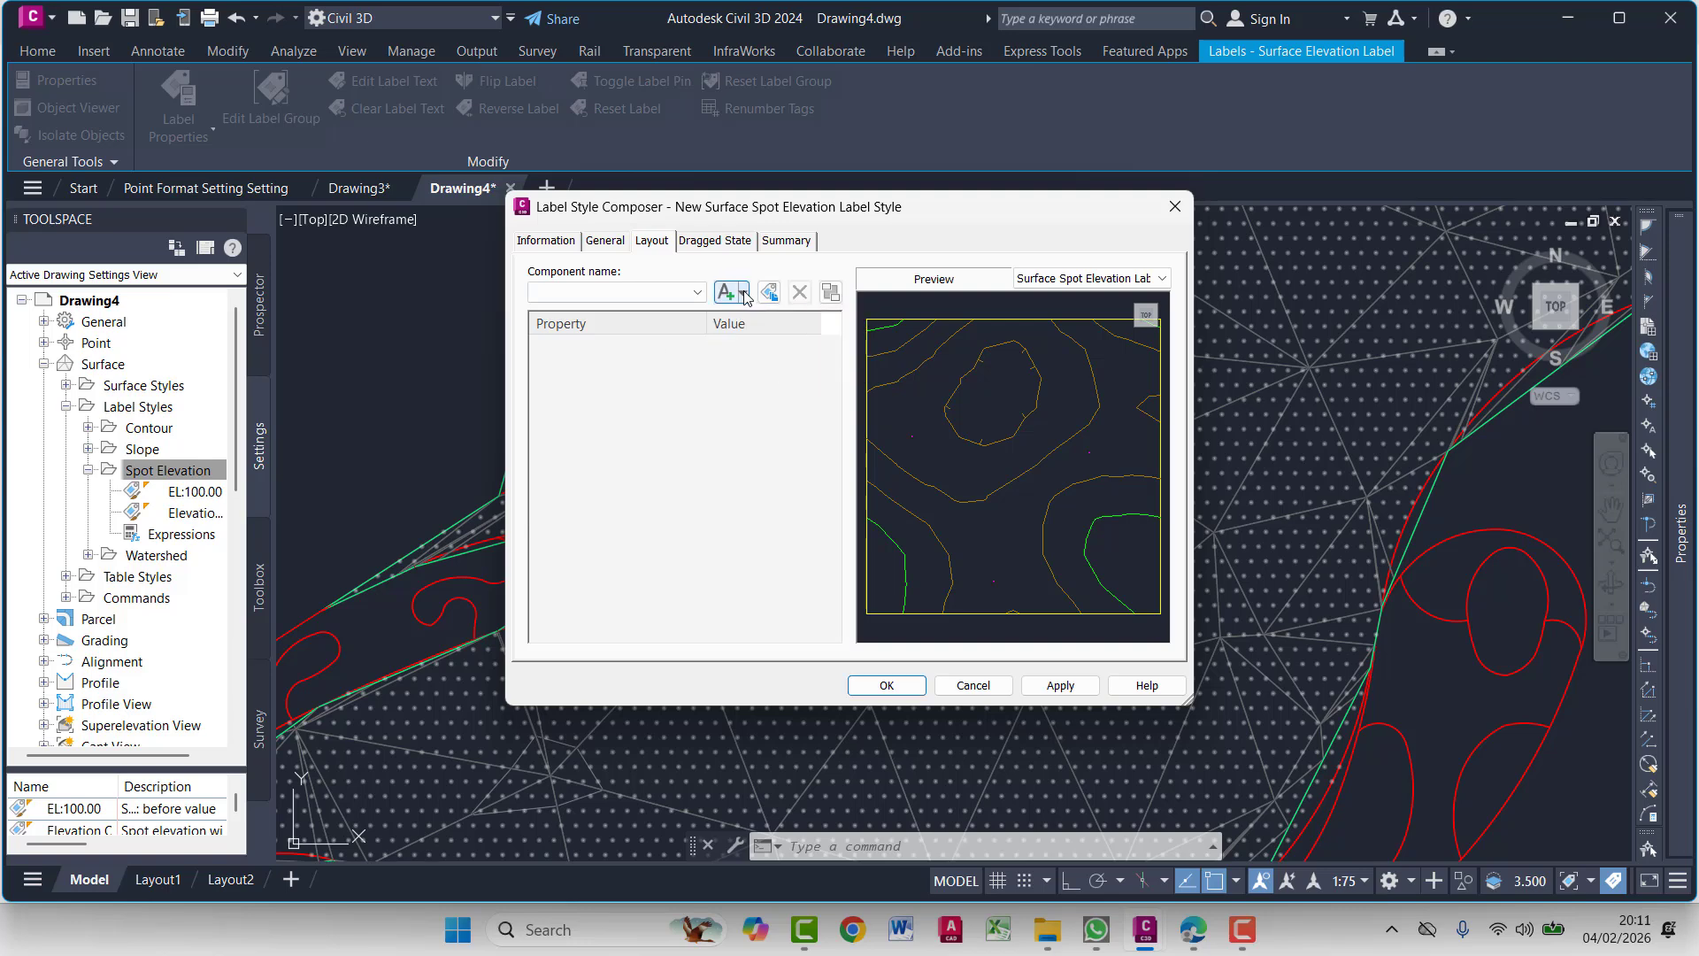
{"action": "left_click", "coordinate": [744, 292]}
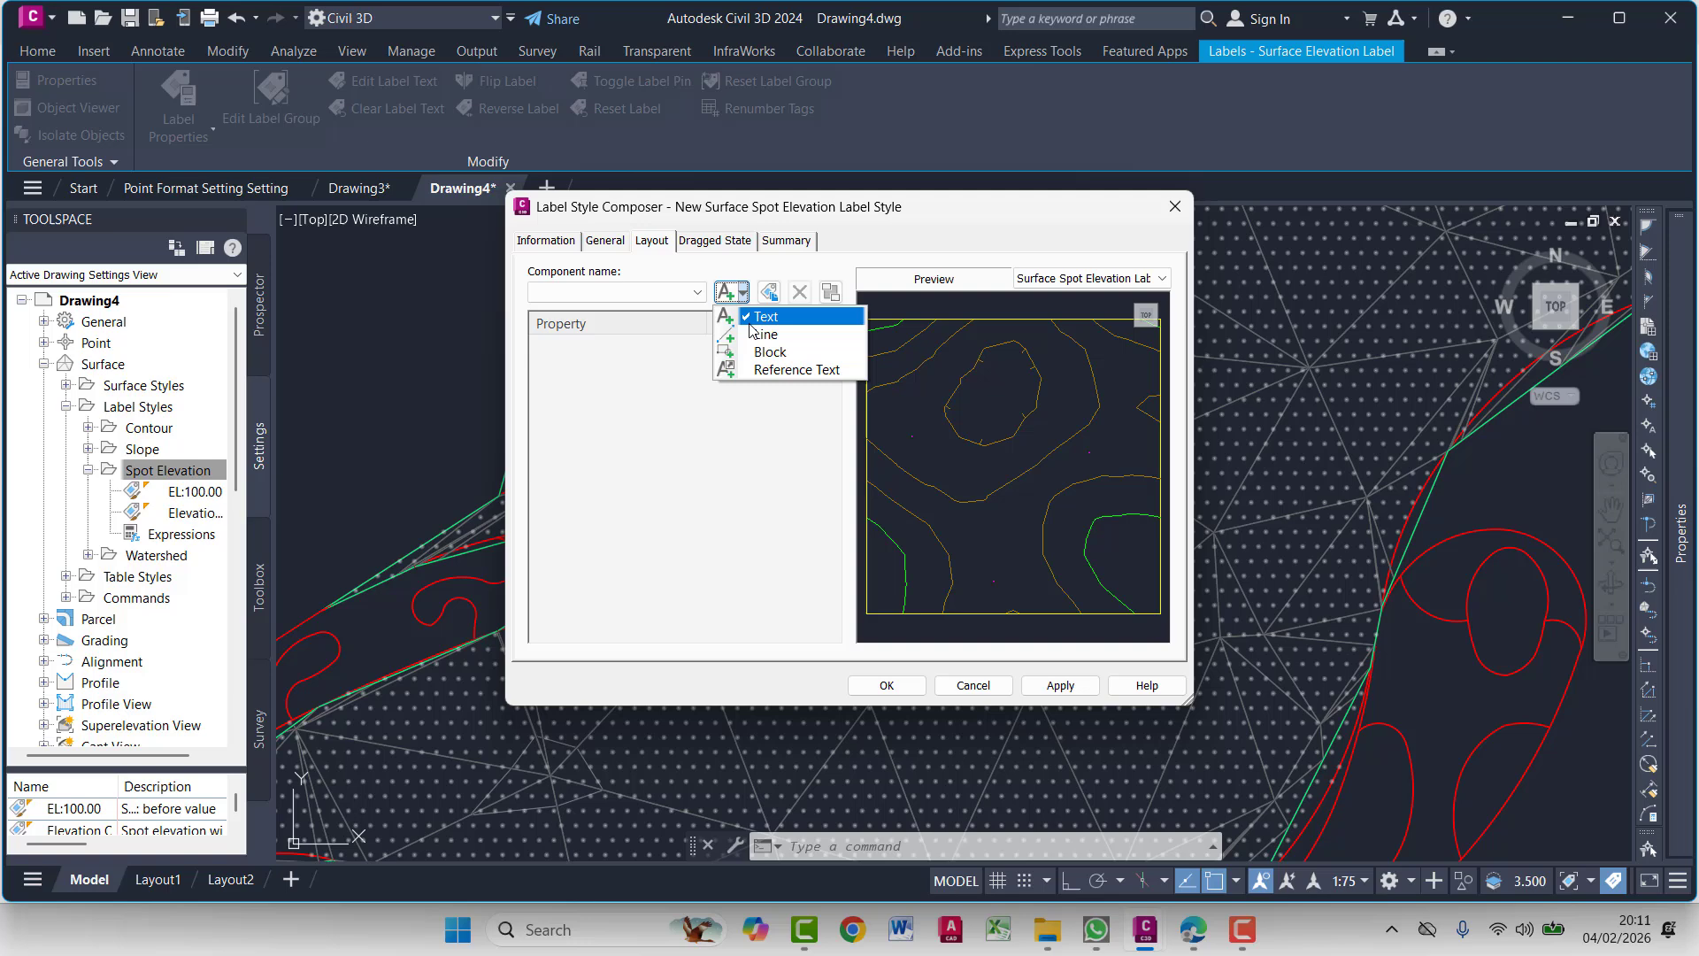
{"action": "left_click", "coordinate": [775, 370]}
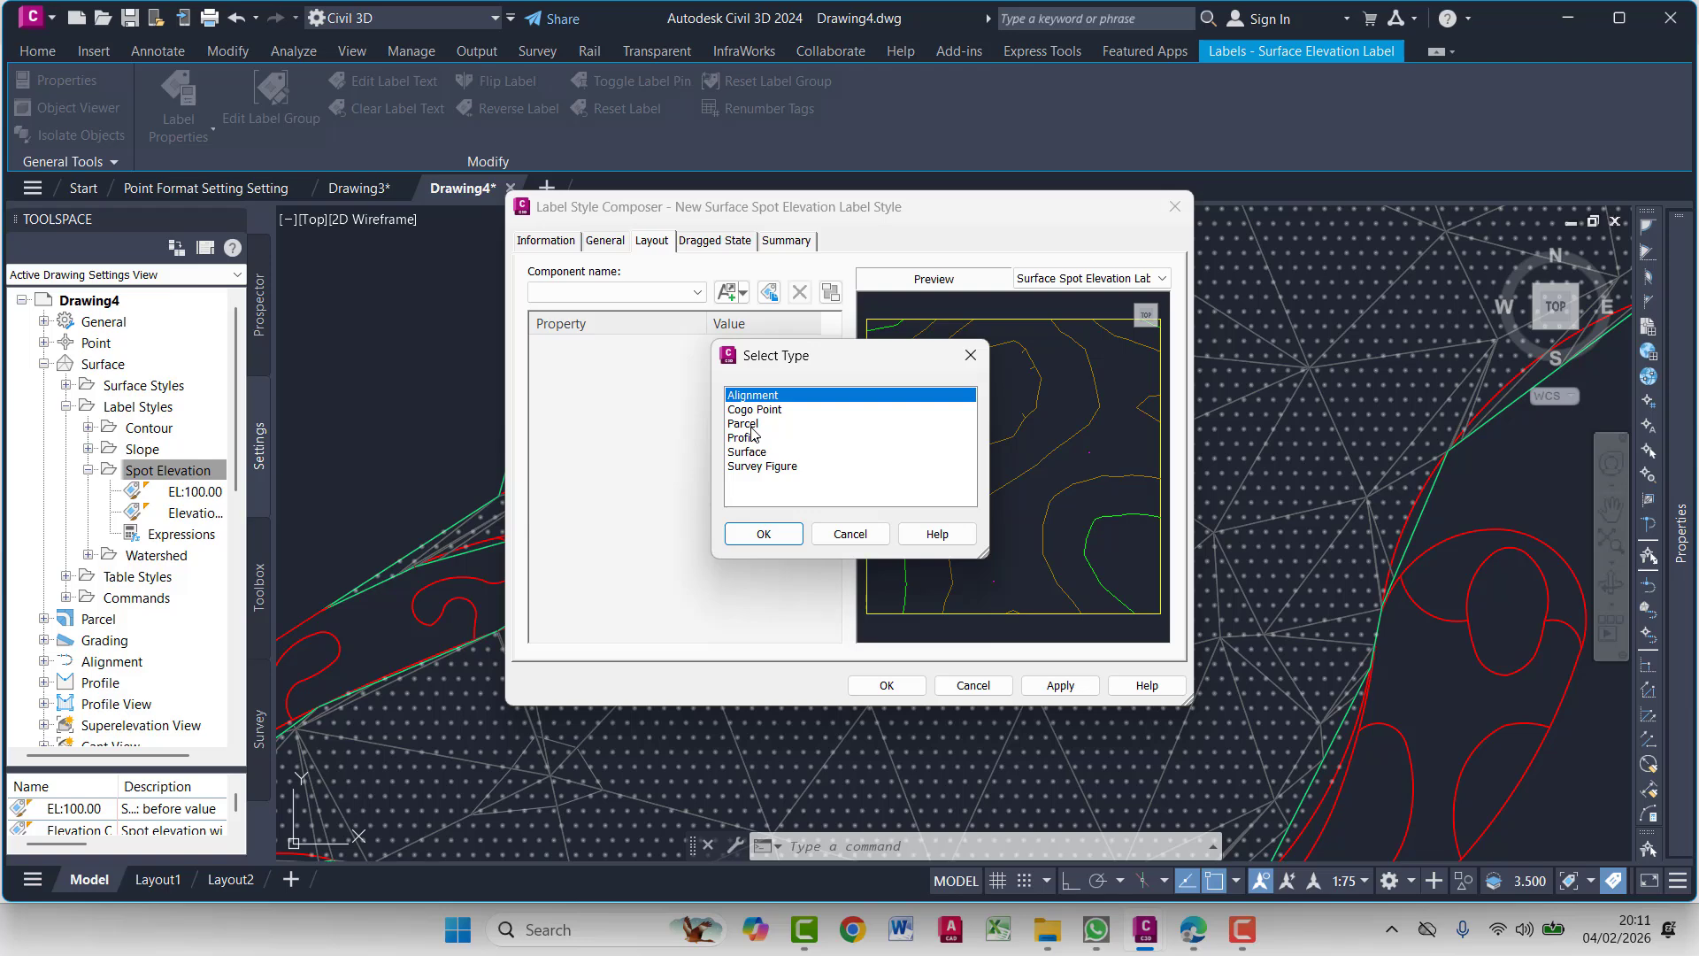
{"action": "left_click", "coordinate": [770, 453]}
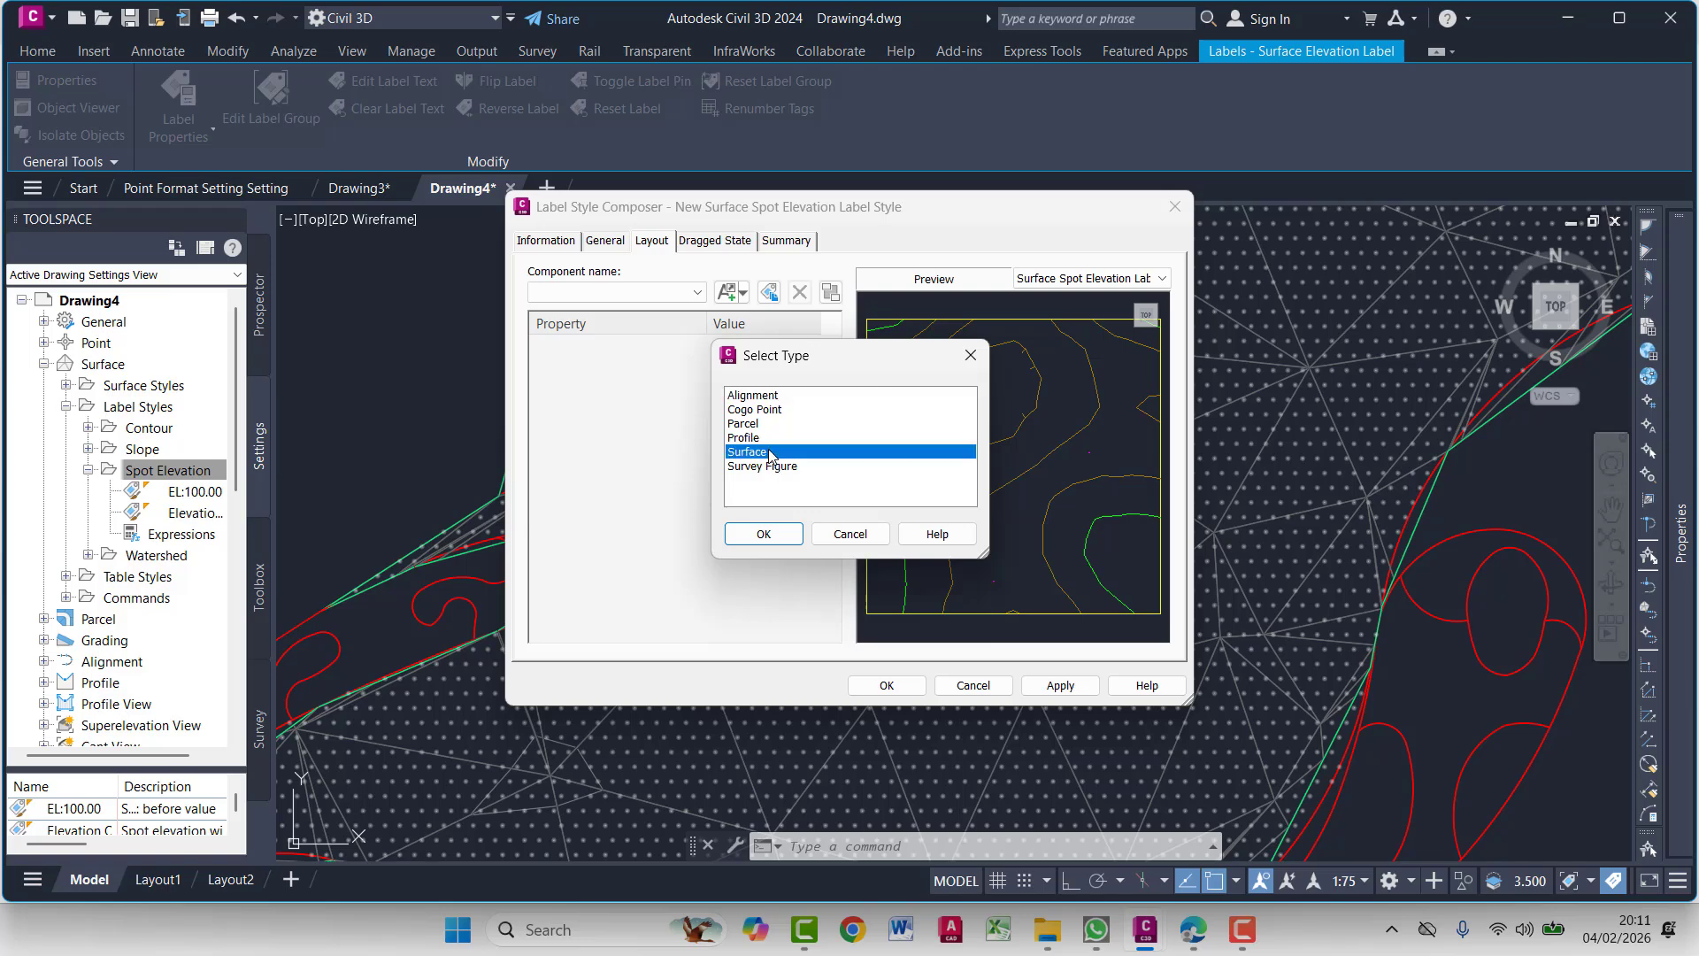
{"action": "left_click", "coordinate": [764, 534]}
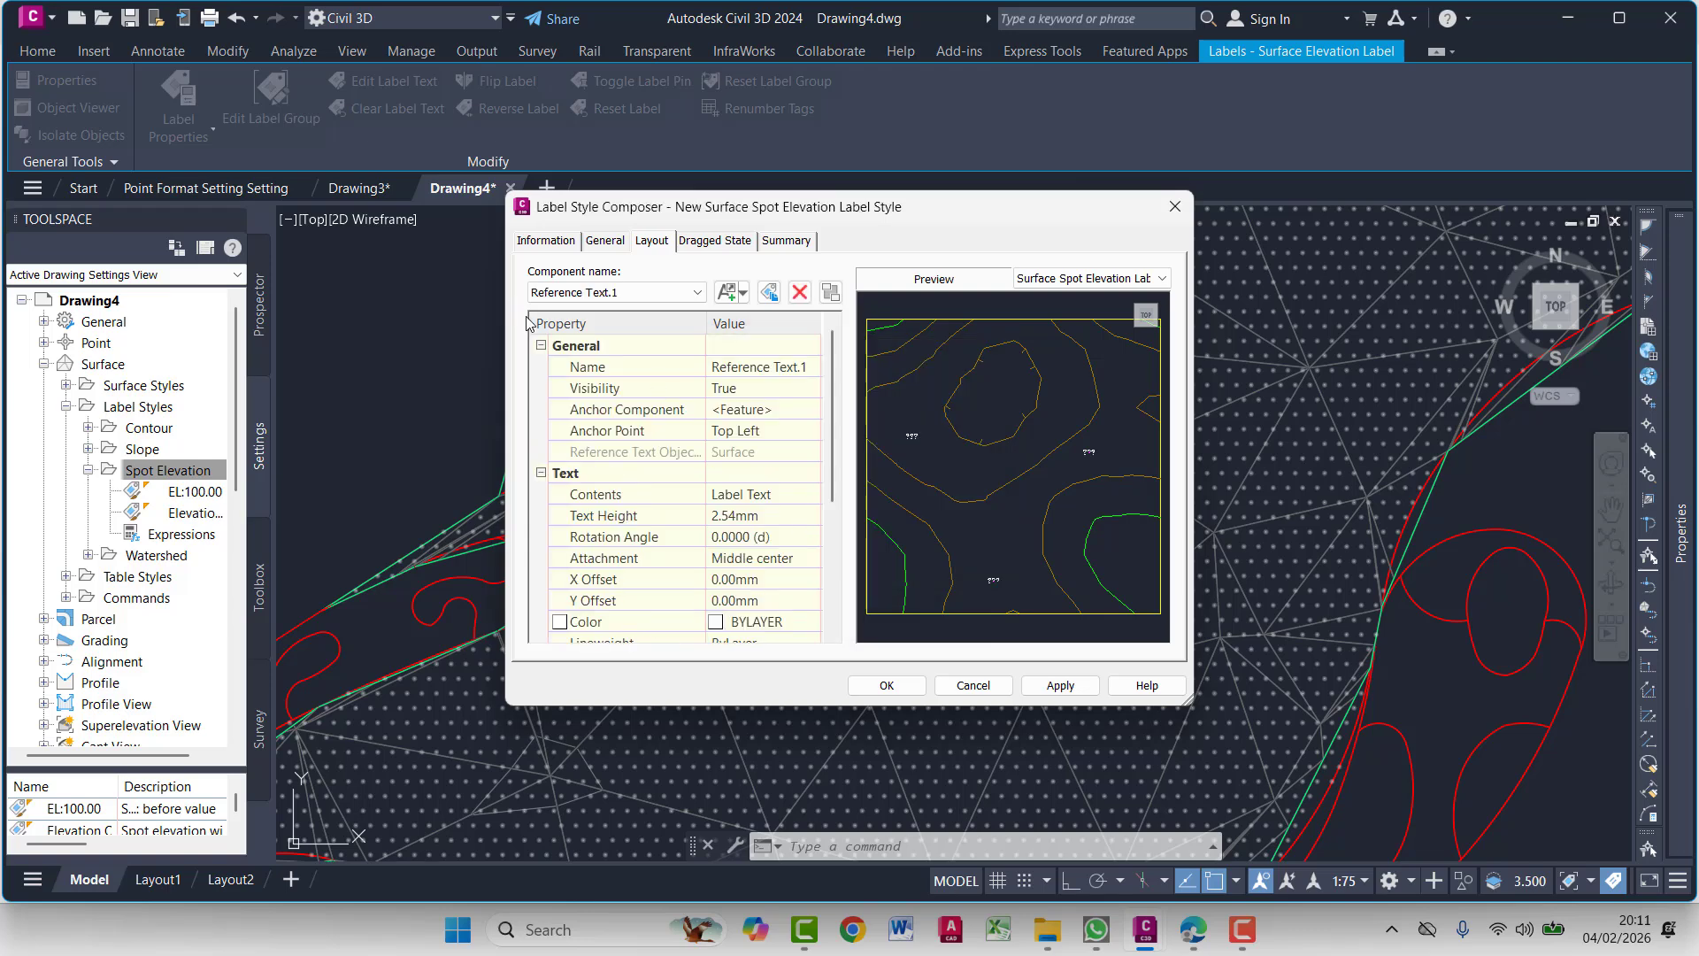
Name the reference text component PGL Grass, keeping its anchor component as <Feature>
{"action": "left_click", "coordinate": [782, 367]}
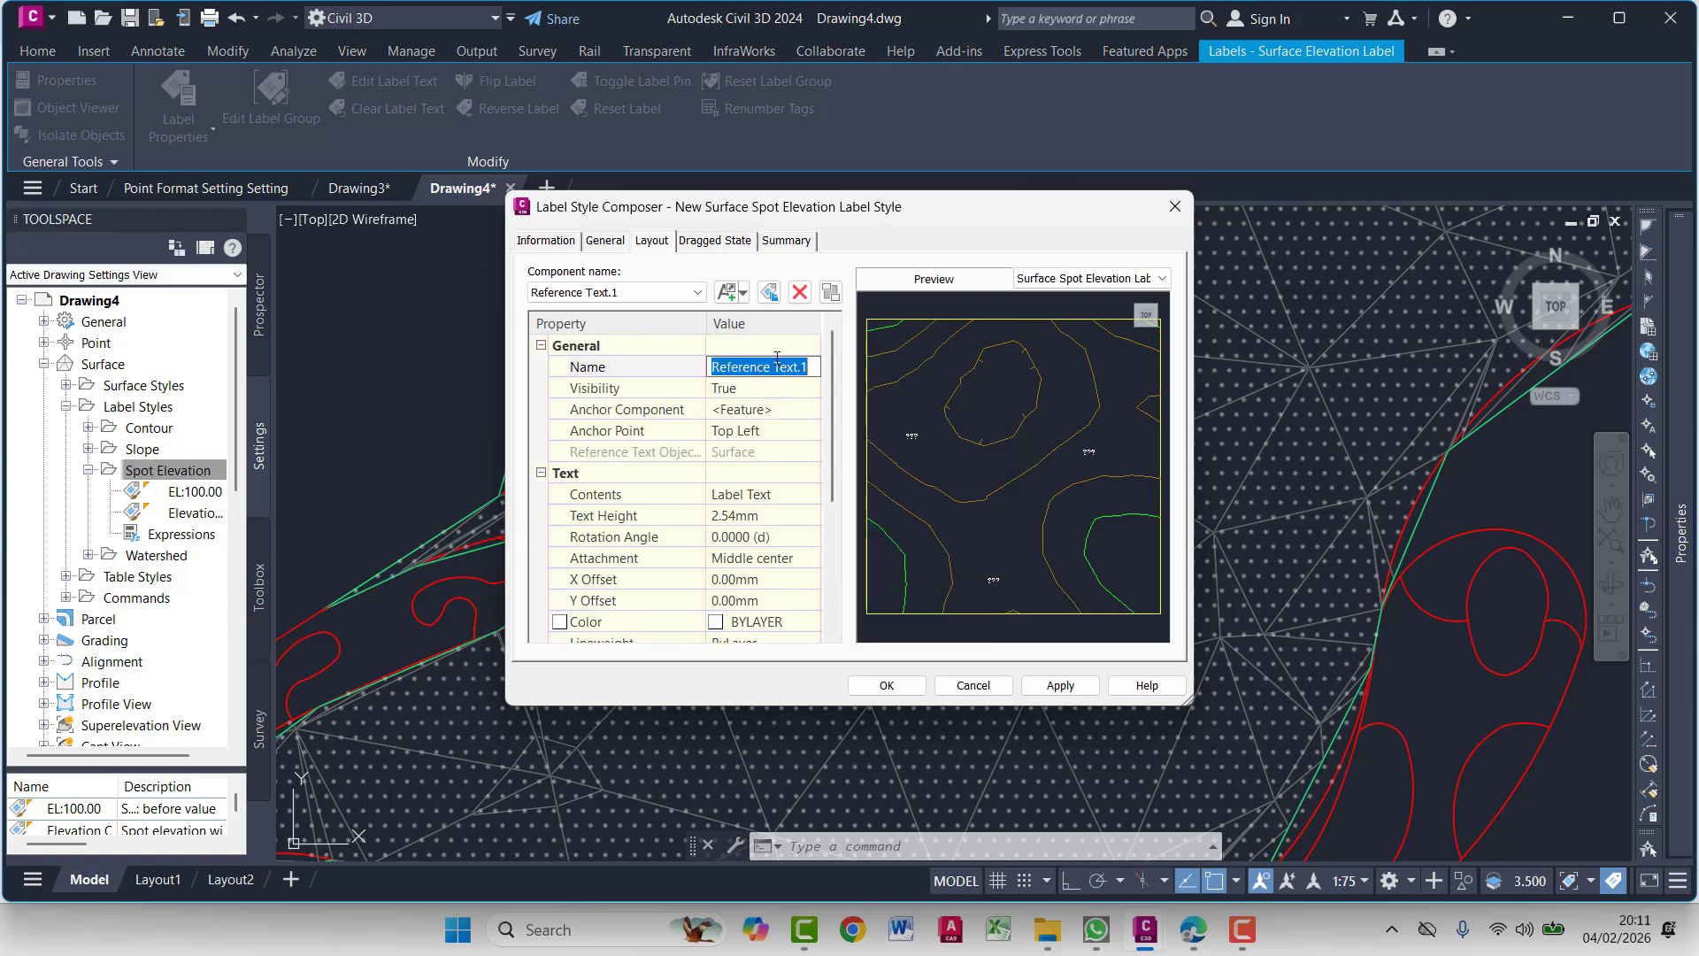
{"action": "type", "text": "PGL Grass"}
{"action": "left_click", "coordinate": [741, 408]}
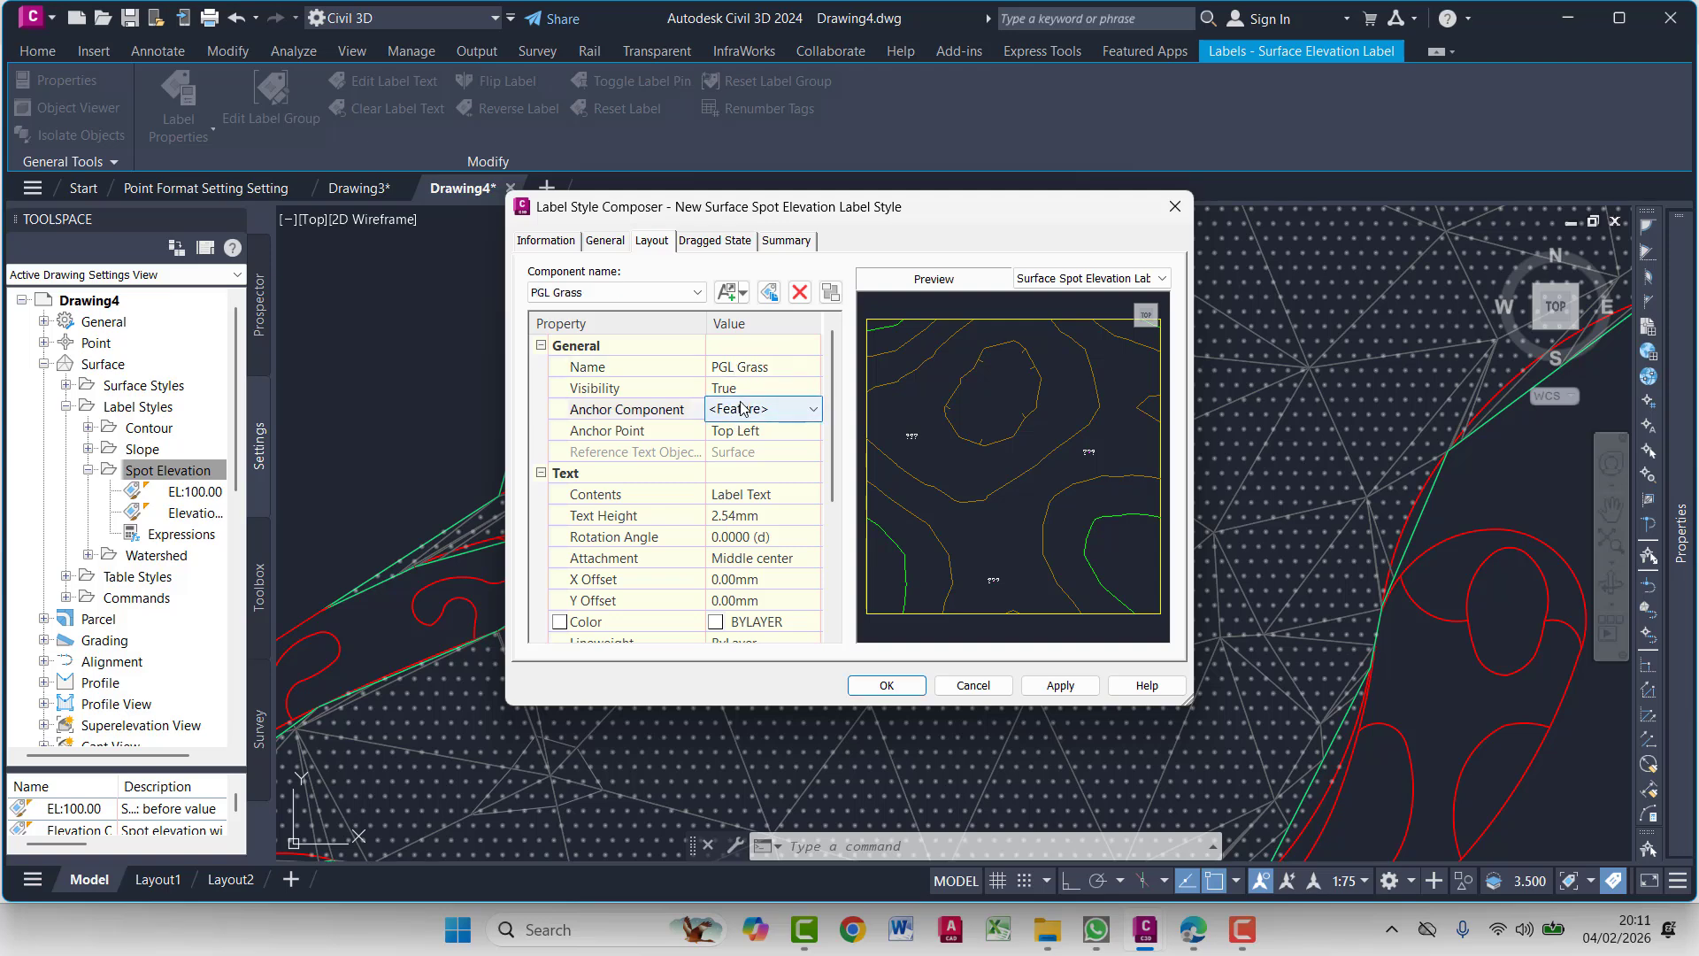
{"action": "left_click", "coordinate": [741, 408]}
{"action": "left_click", "coordinate": [741, 407]}
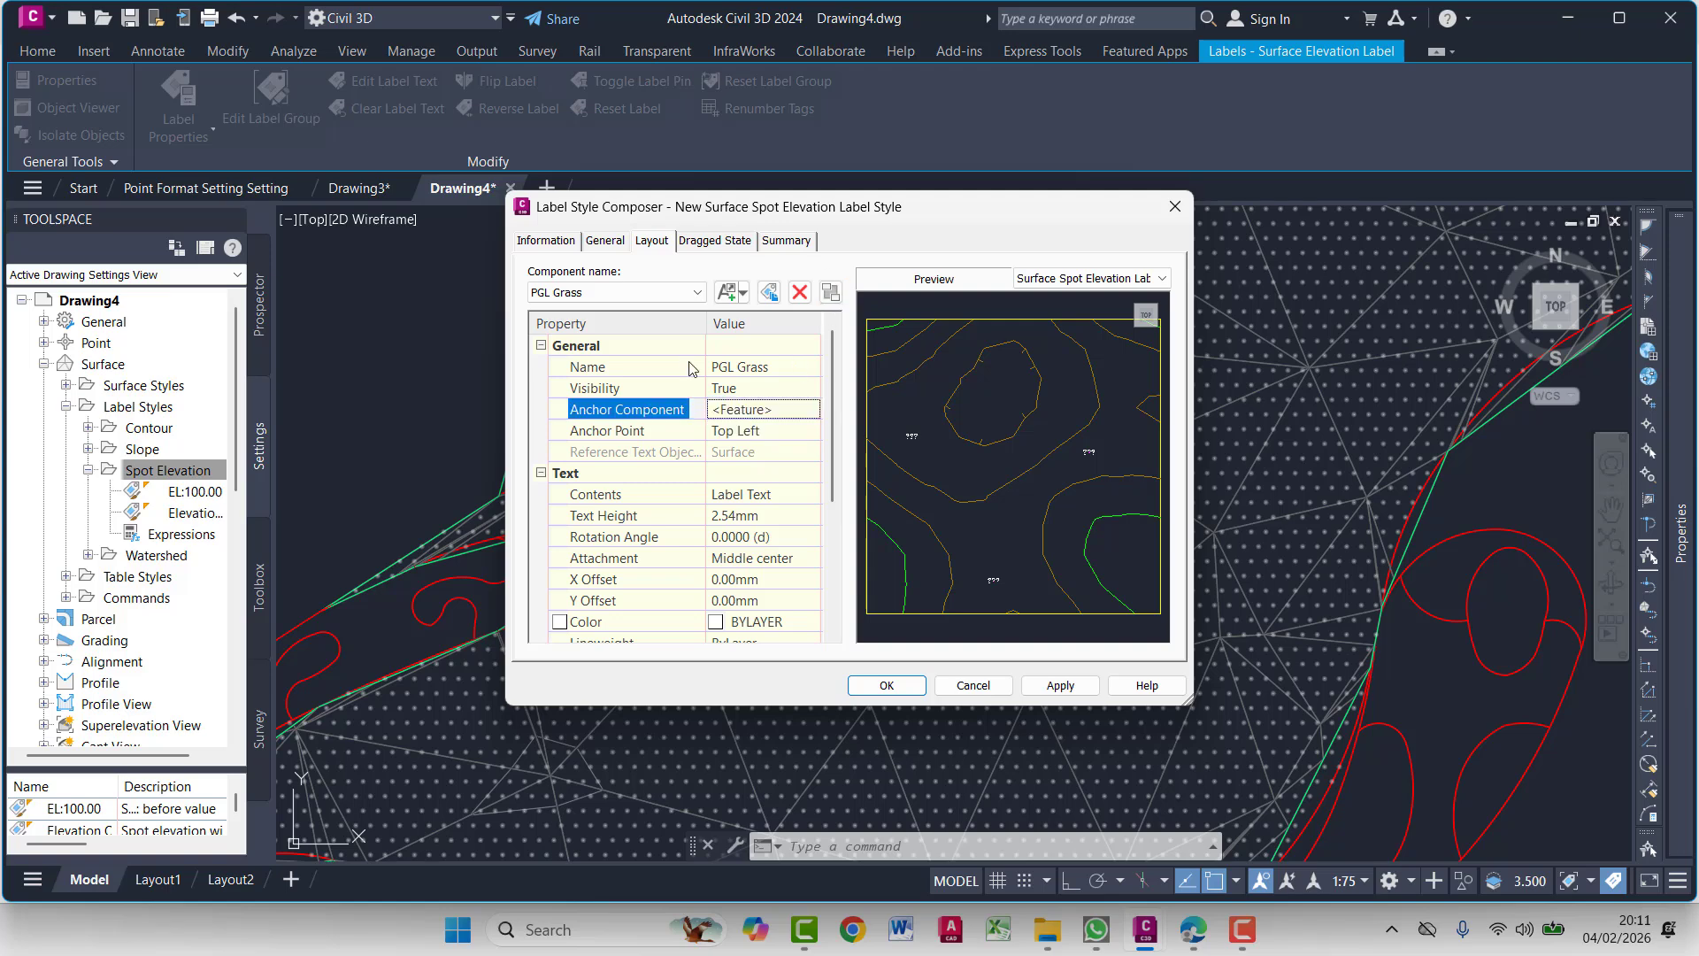
Set the anchor point of the PGL Grass component to Top Center
{"action": "left_click", "coordinate": [759, 431]}
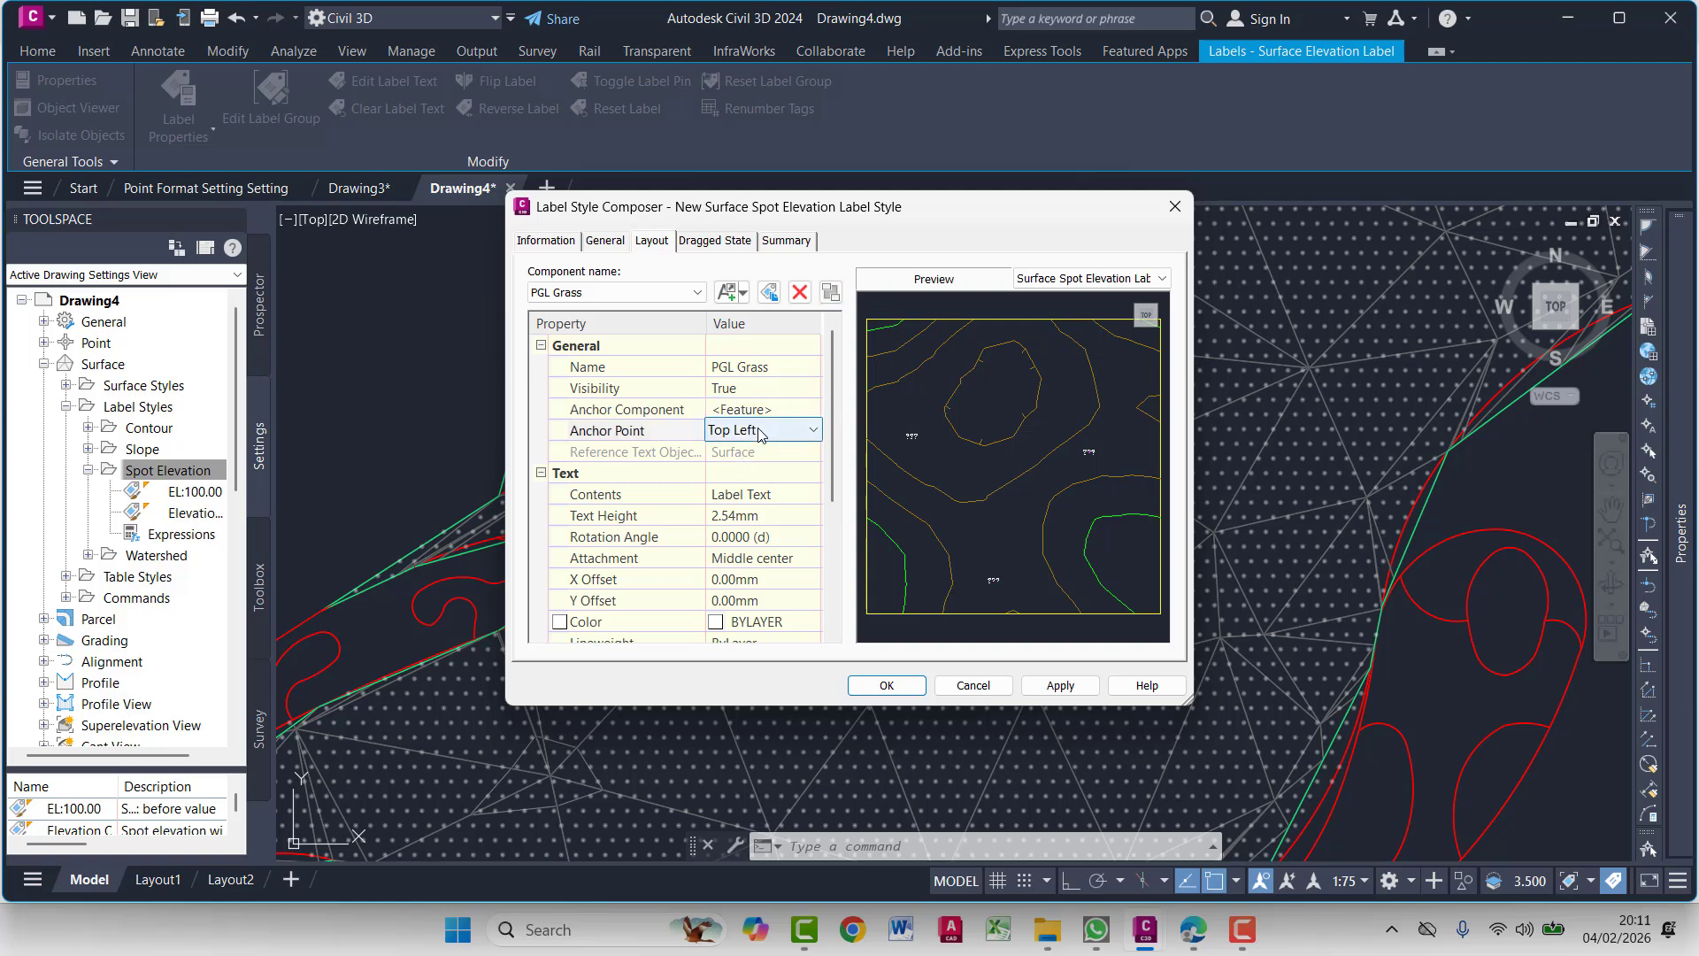
{"action": "scroll", "coordinate": [985, 448], "scroll_direction": "up", "scroll_amount": 5}
{"action": "scroll", "coordinate": [997, 448], "scroll_direction": "down", "scroll_amount": 5}
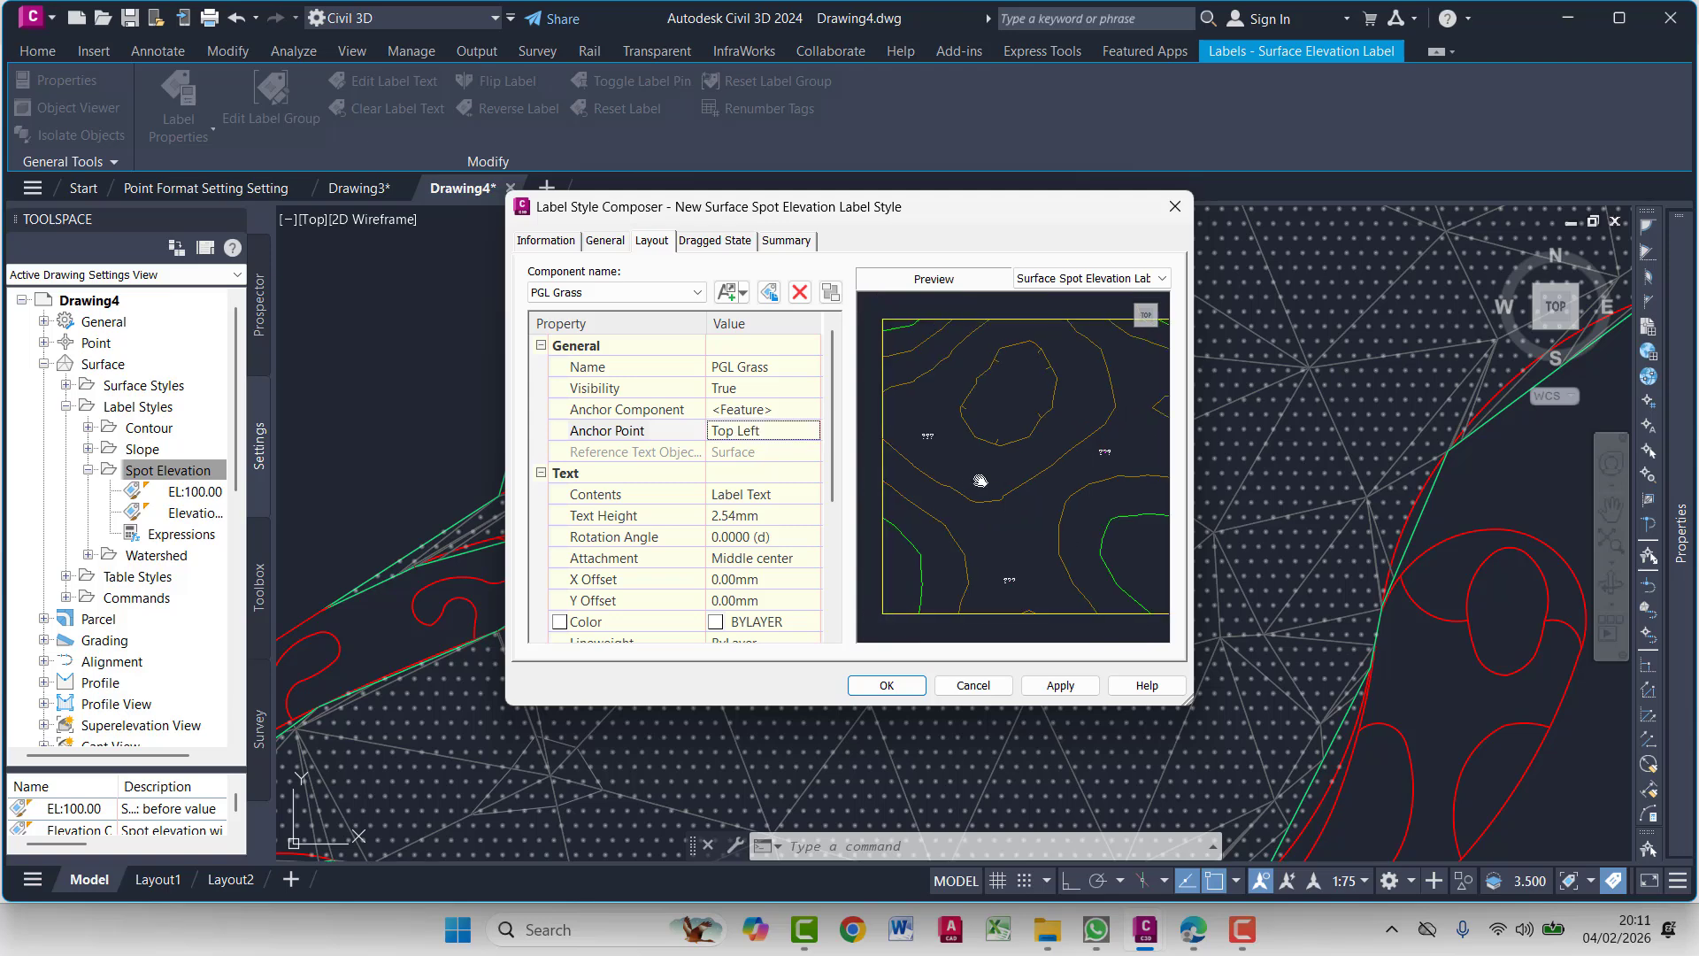
{"action": "scroll", "coordinate": [978, 482], "scroll_direction": "up", "scroll_amount": 6}
{"action": "scroll", "coordinate": [981, 428], "scroll_direction": "up", "scroll_amount": 2}
{"action": "middle_click_drag", "start_coordinate": [981, 428], "coordinate": [1122, 520]}
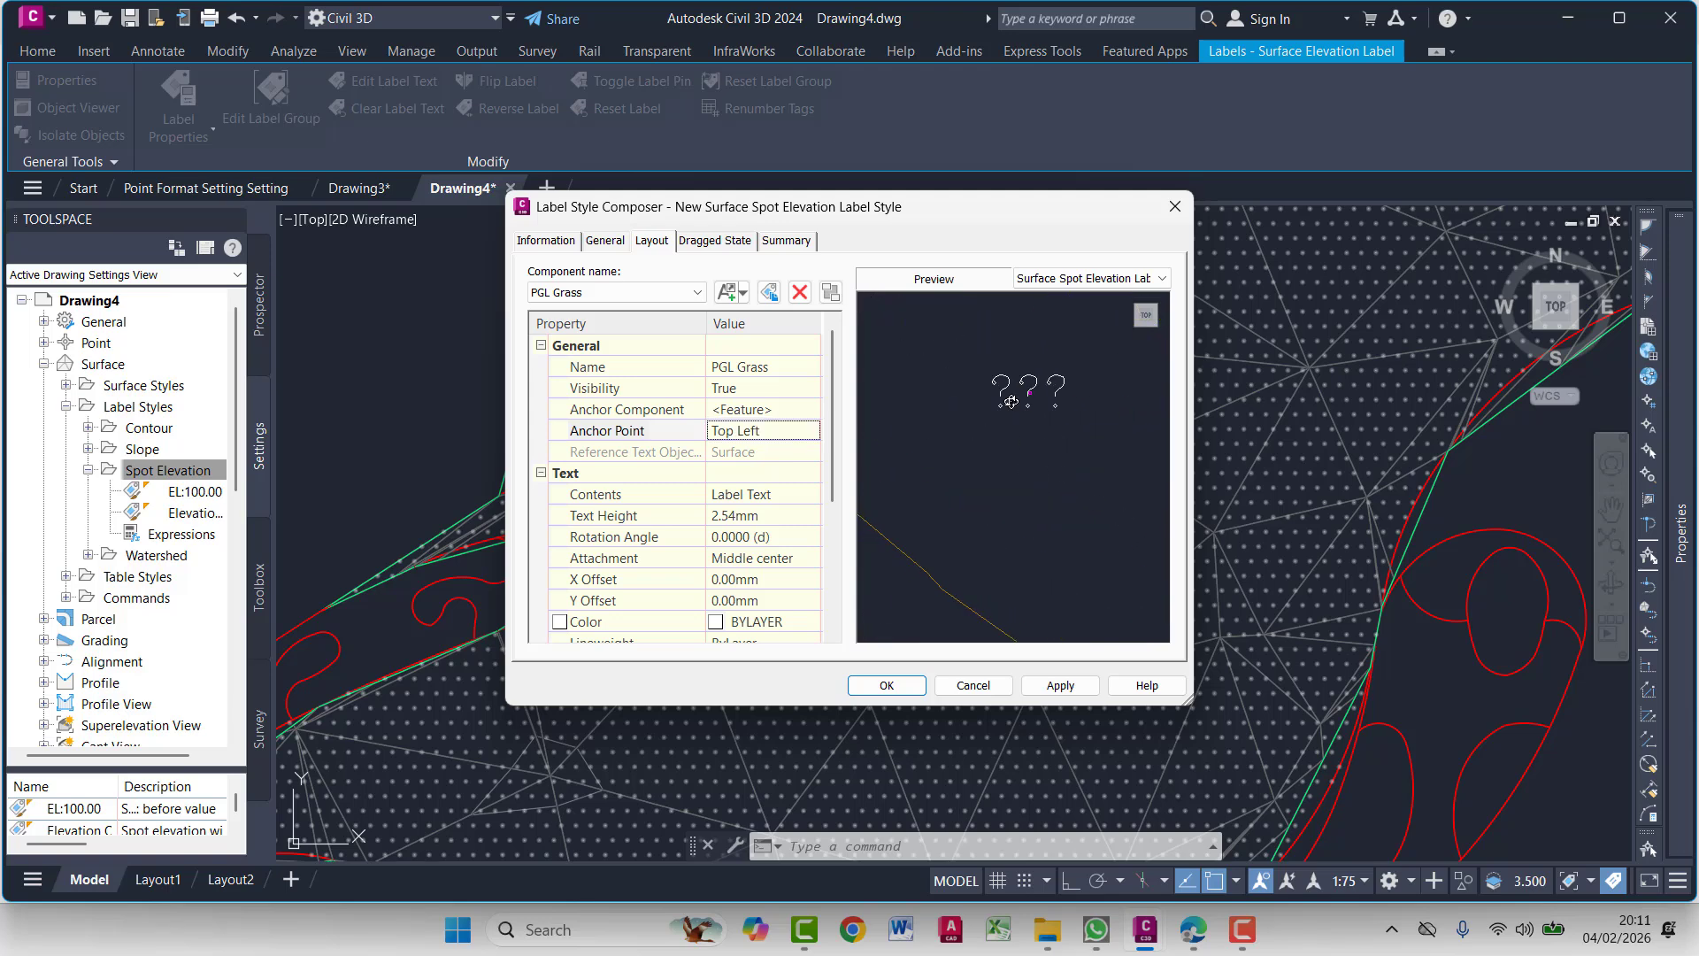
{"action": "left_click", "coordinate": [767, 431]}
{"action": "left_click", "coordinate": [767, 431]}
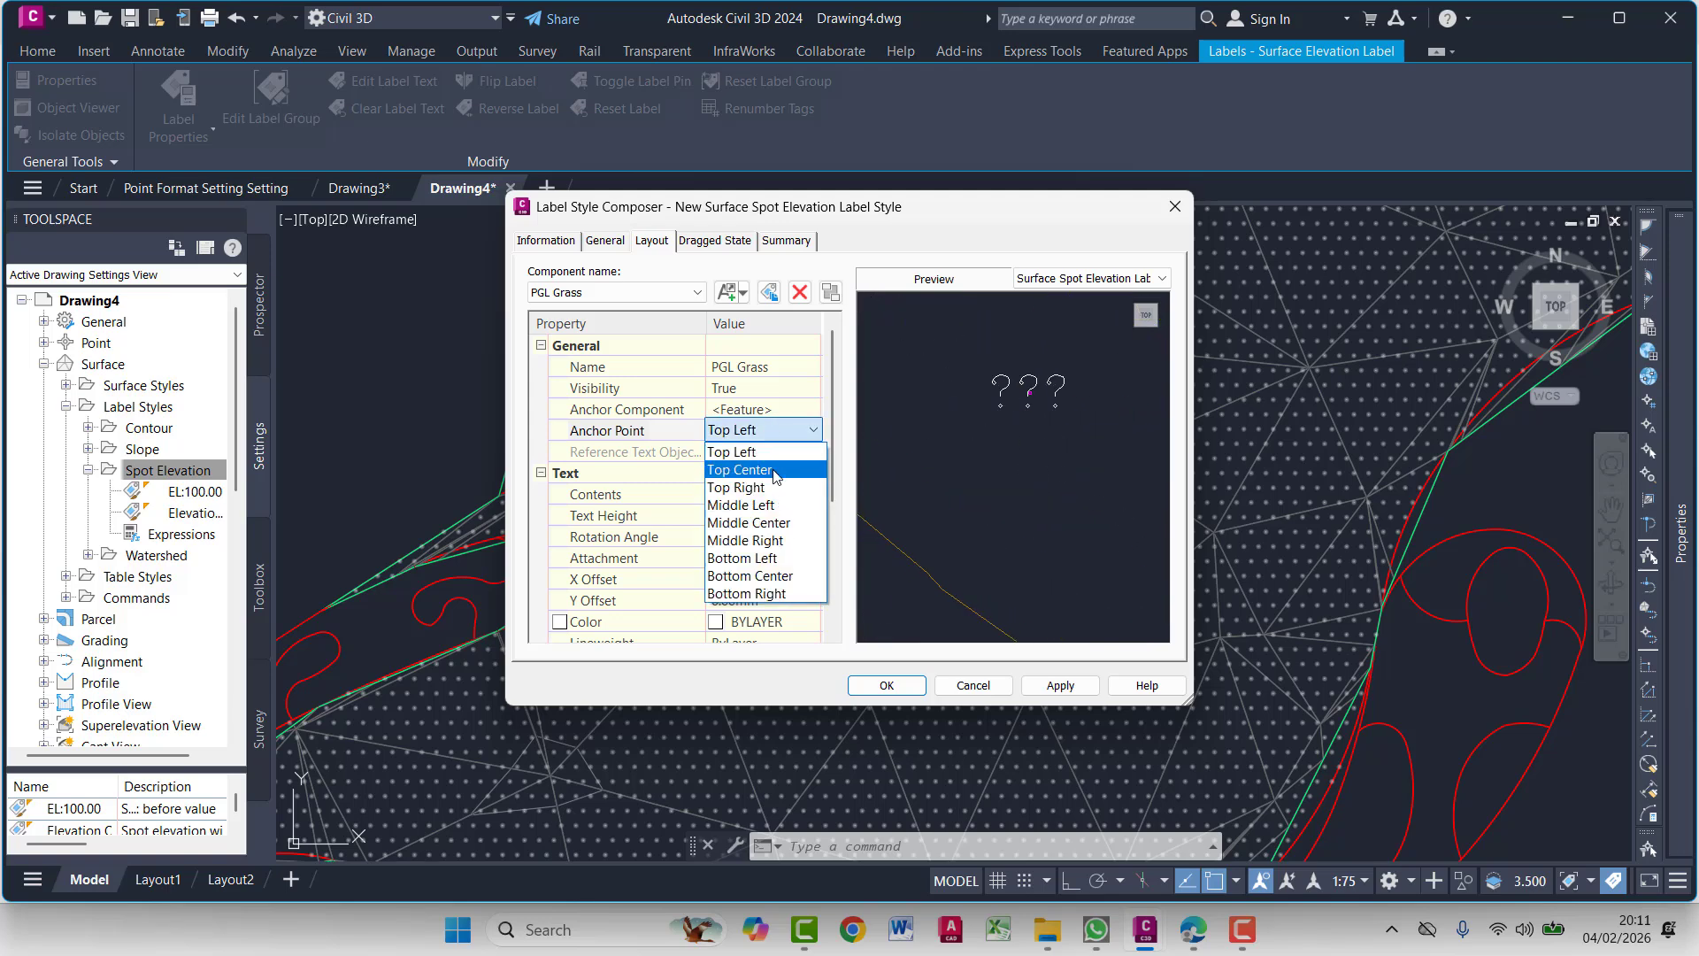
{"action": "left_click", "coordinate": [768, 470]}
{"action": "left_click", "coordinate": [761, 430]}
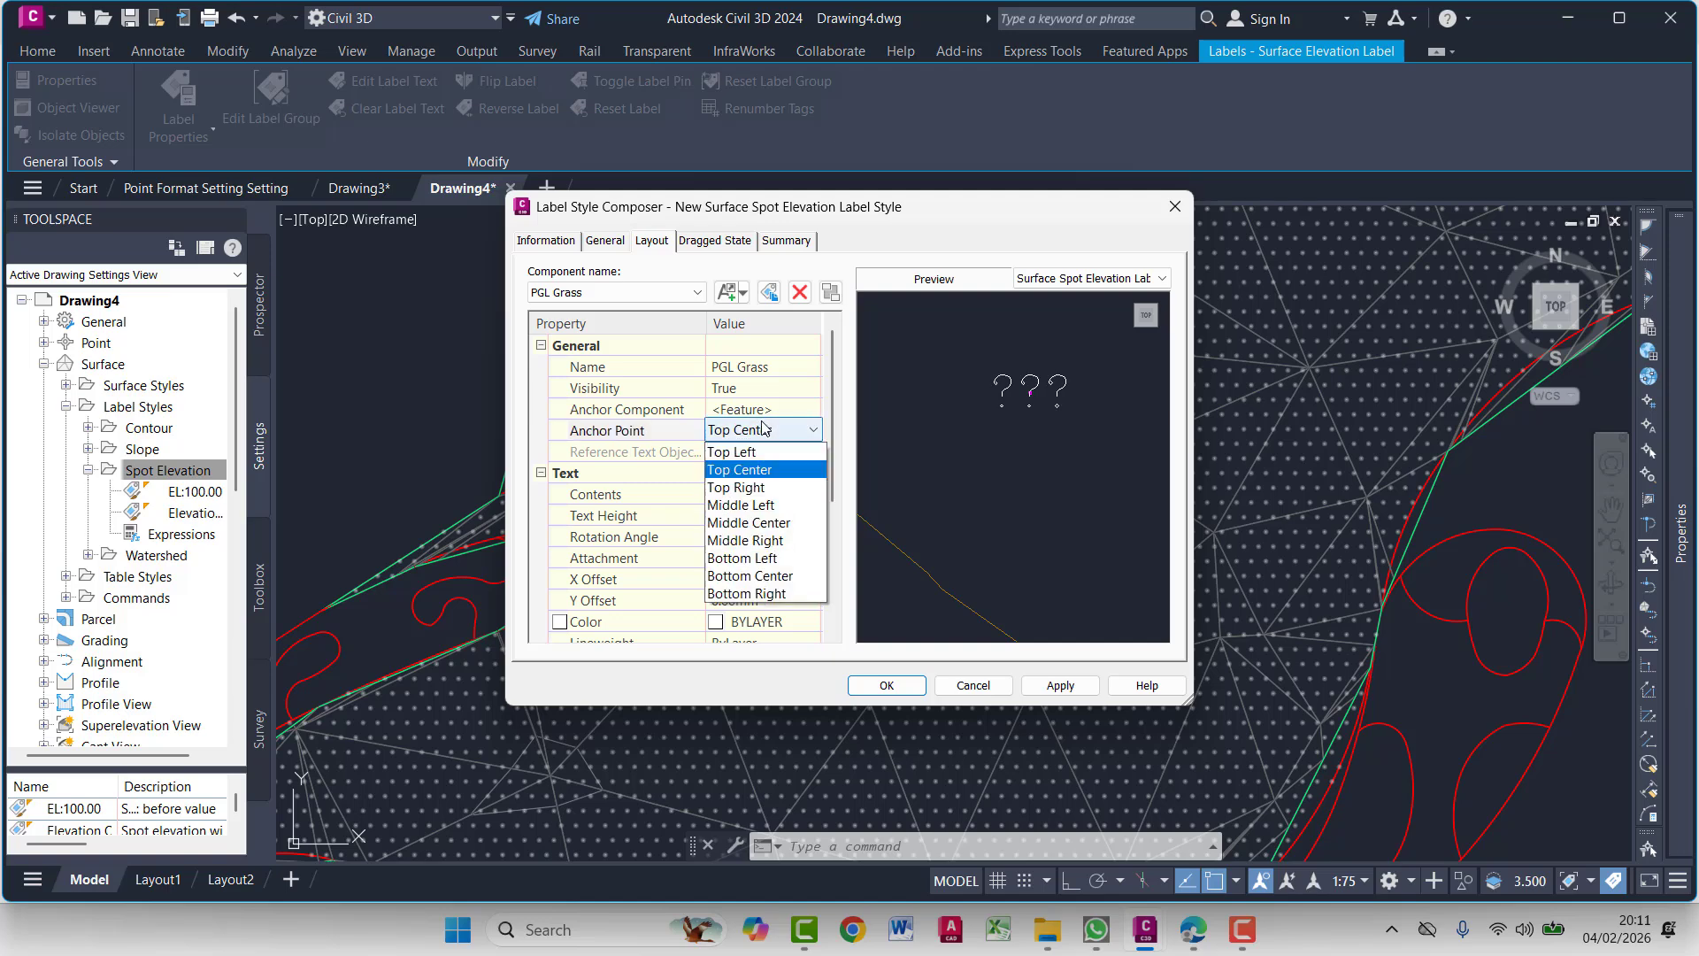
Try the Top Right, Middle Left and Bottom Right anchor points for the PGL Grass text component
{"action": "left_click", "coordinate": [737, 488]}
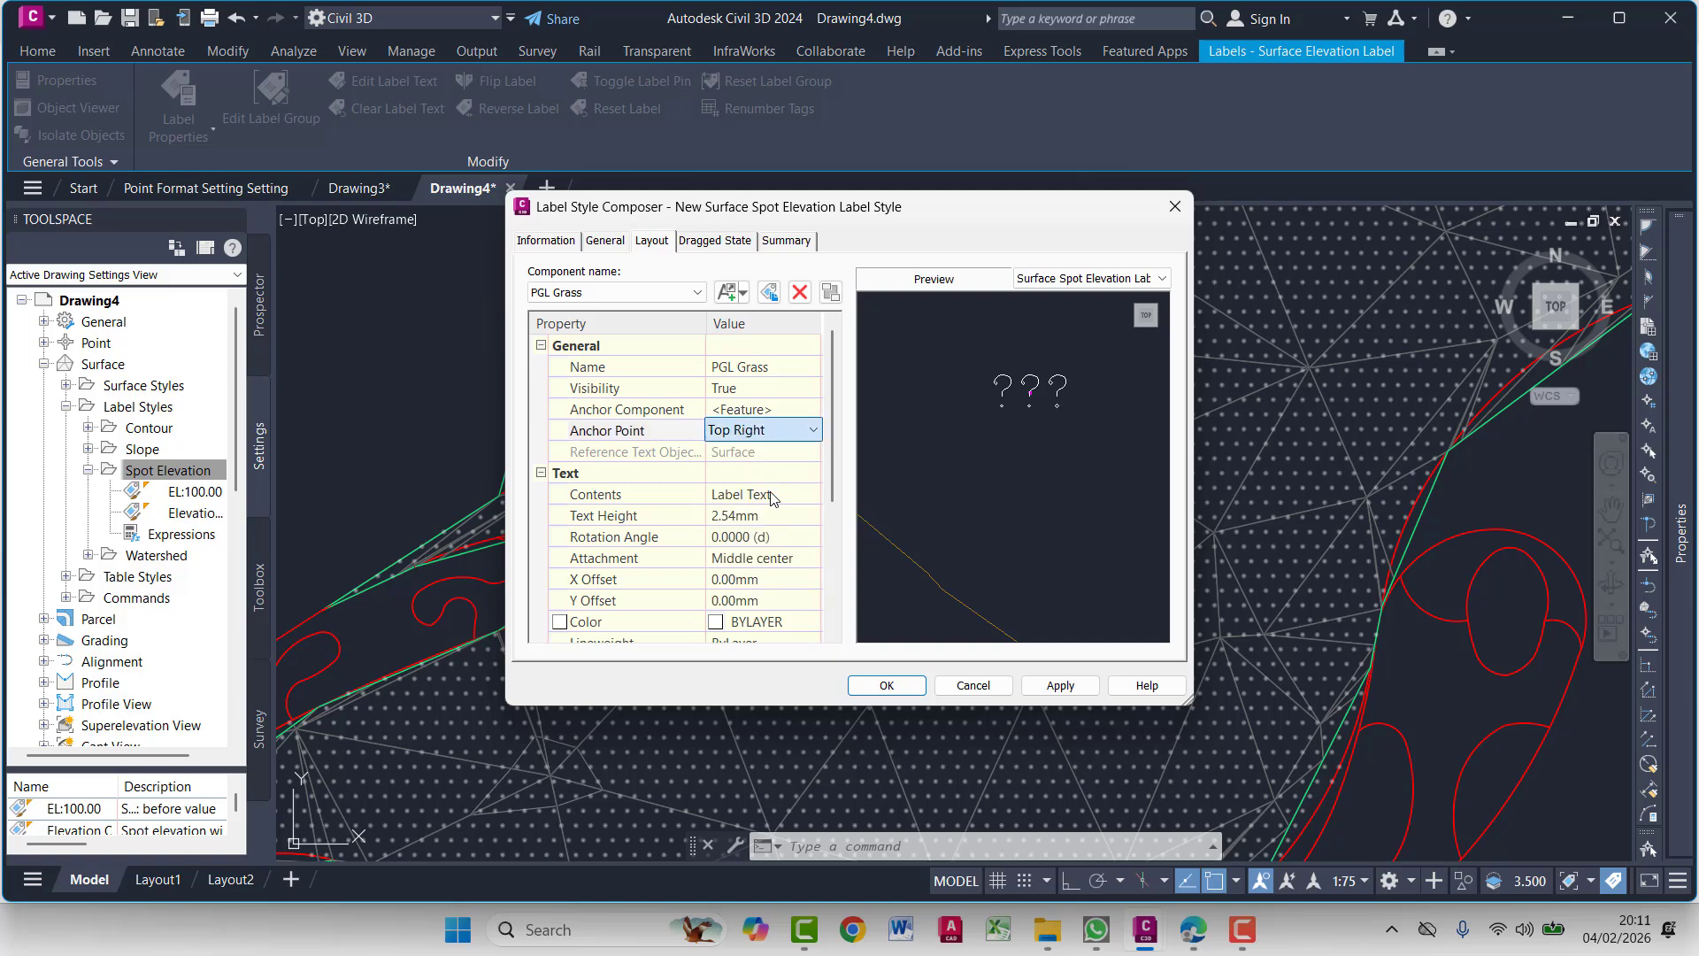
{"action": "left_click", "coordinate": [784, 428]}
{"action": "left_click", "coordinate": [786, 433]}
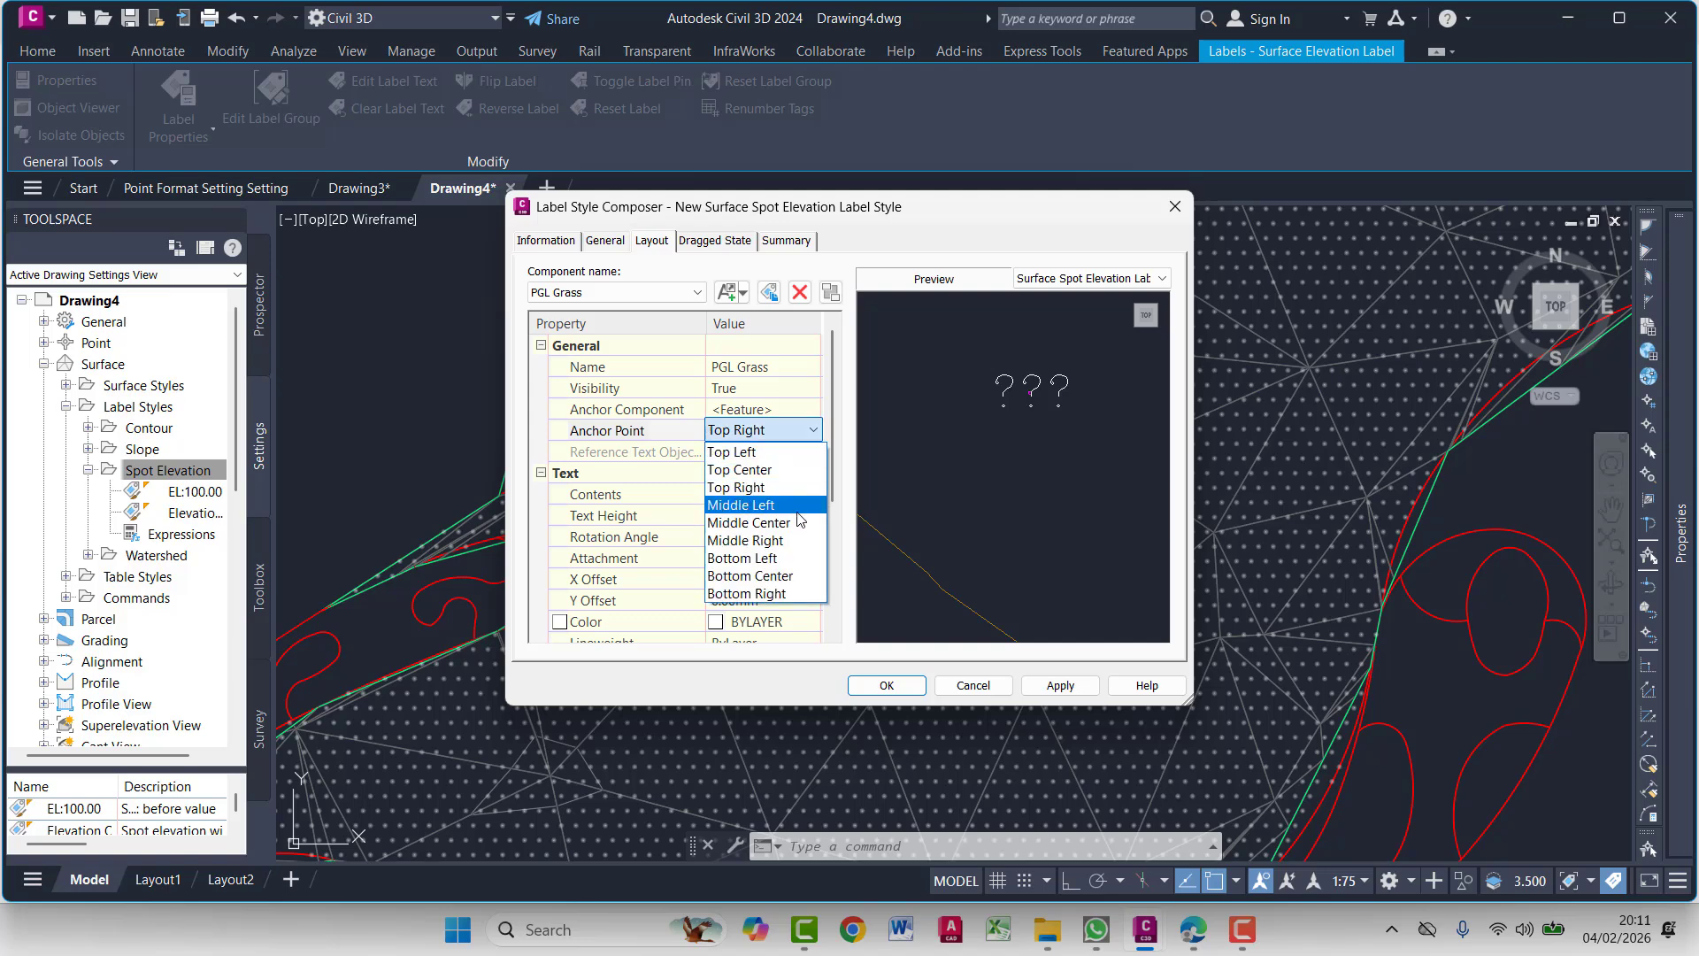
{"action": "left_click", "coordinate": [786, 505]}
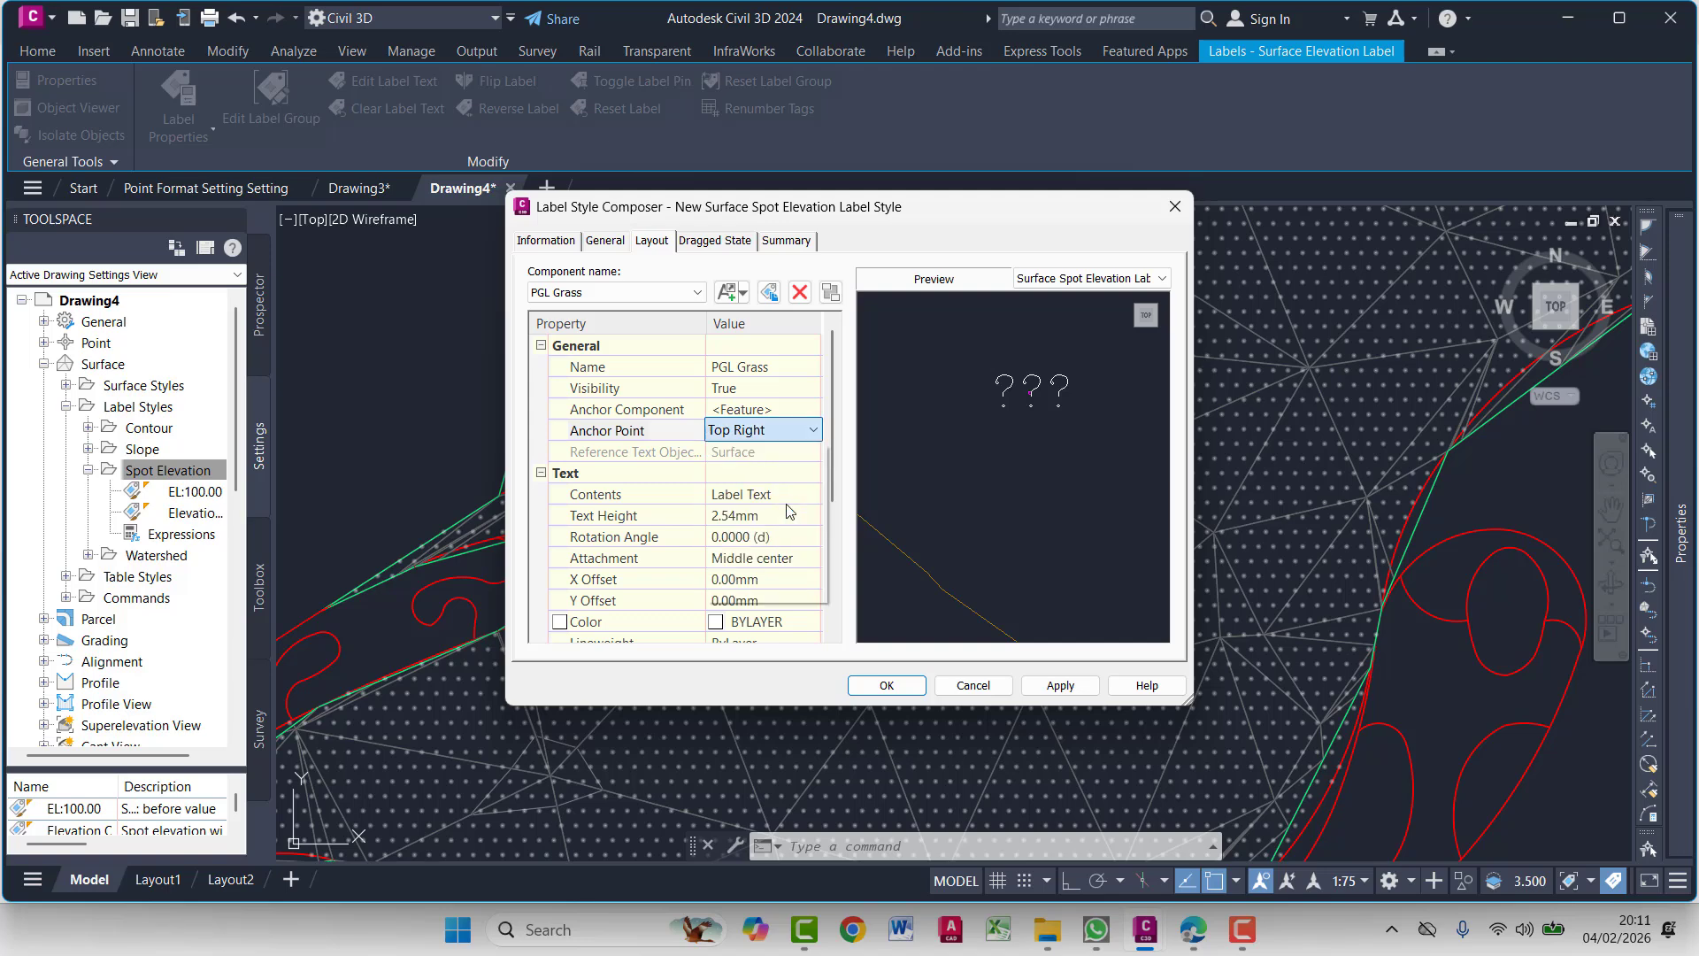
{"action": "left_click", "coordinate": [804, 428]}
{"action": "left_click", "coordinate": [790, 433]}
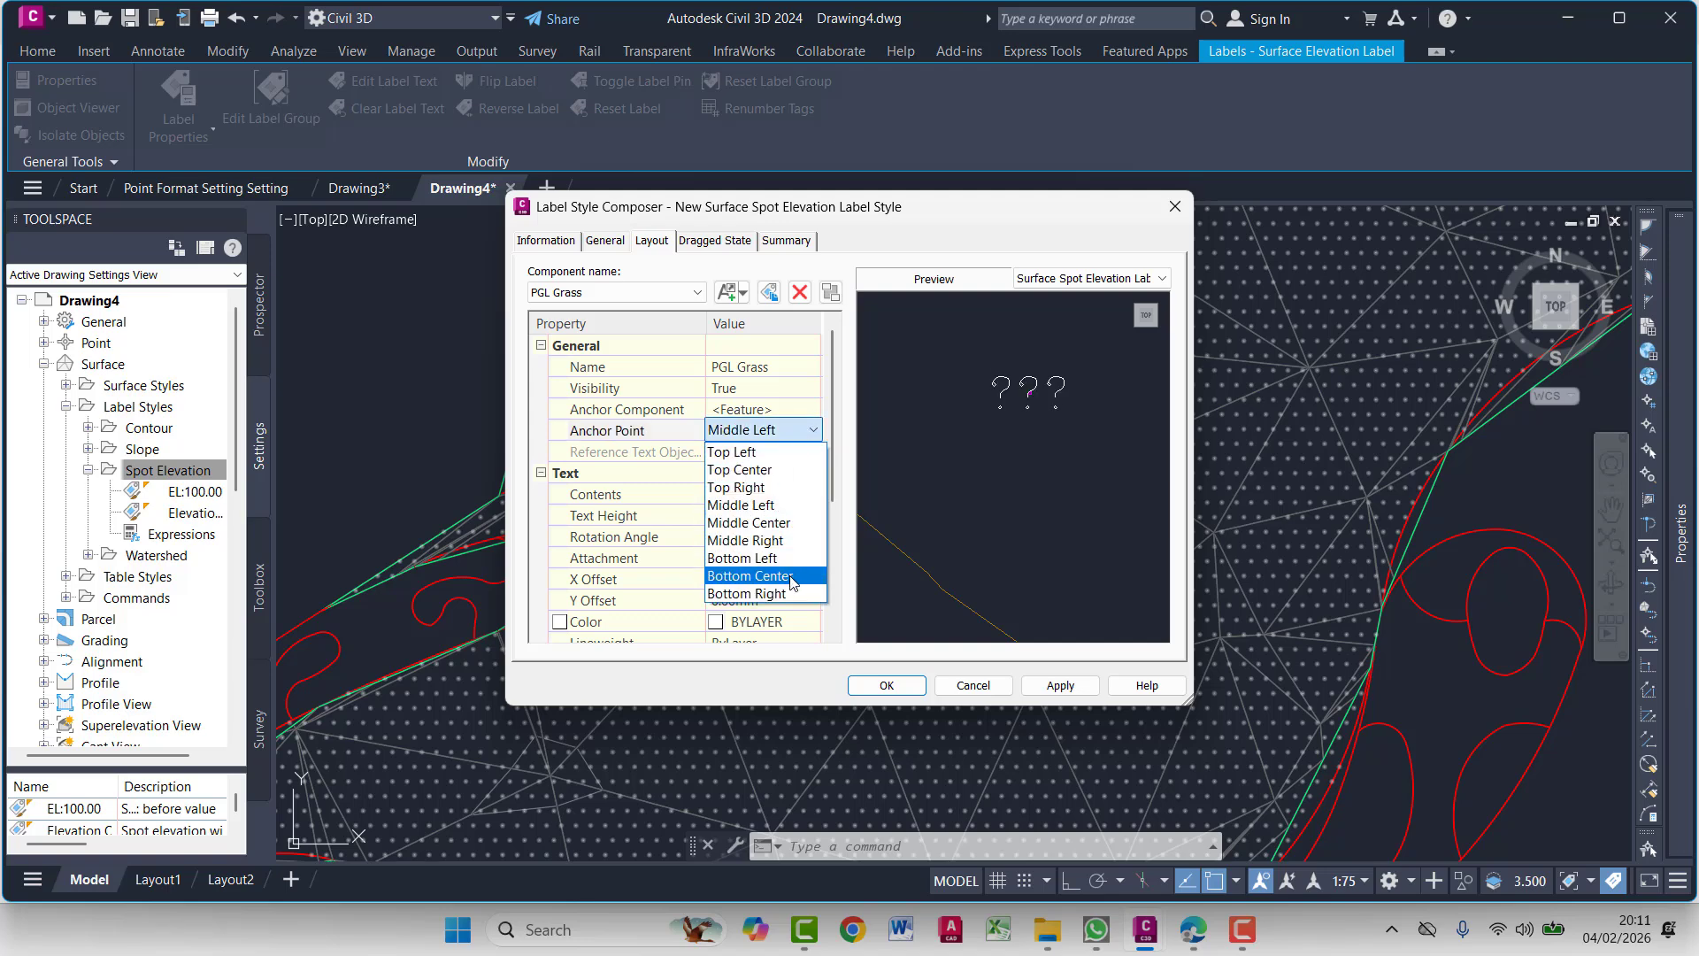
{"action": "left_click", "coordinate": [794, 591]}
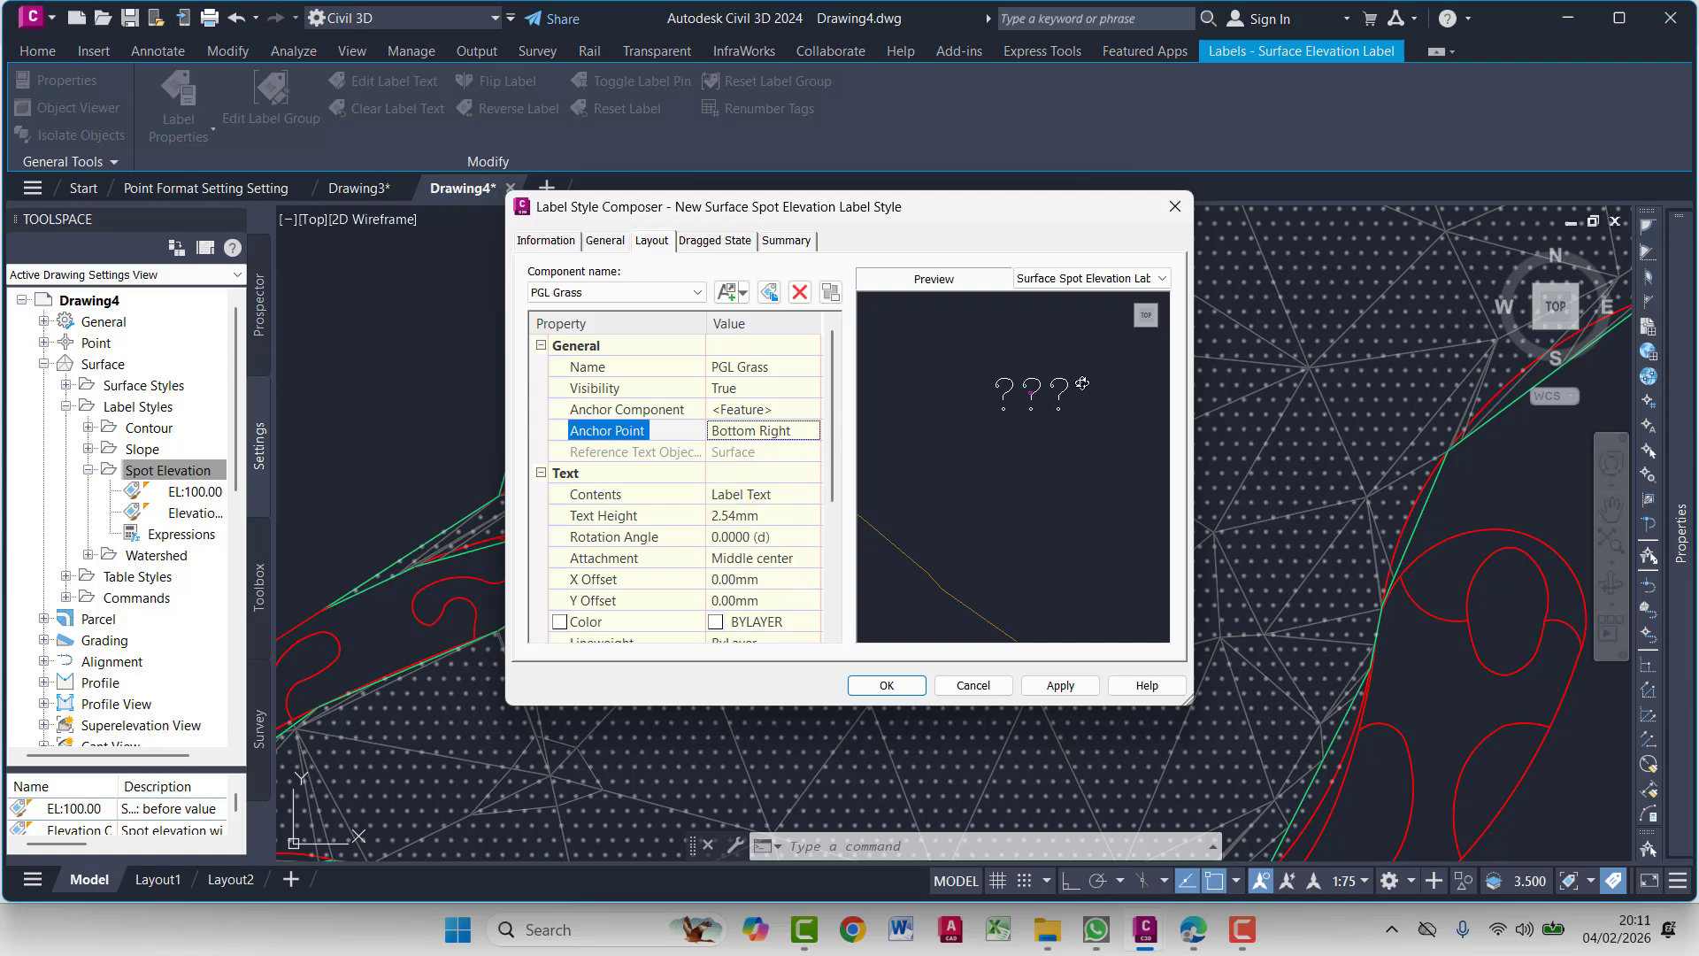
{"action": "scroll", "coordinate": [1035, 395], "scroll_direction": "up", "scroll_amount": 3}
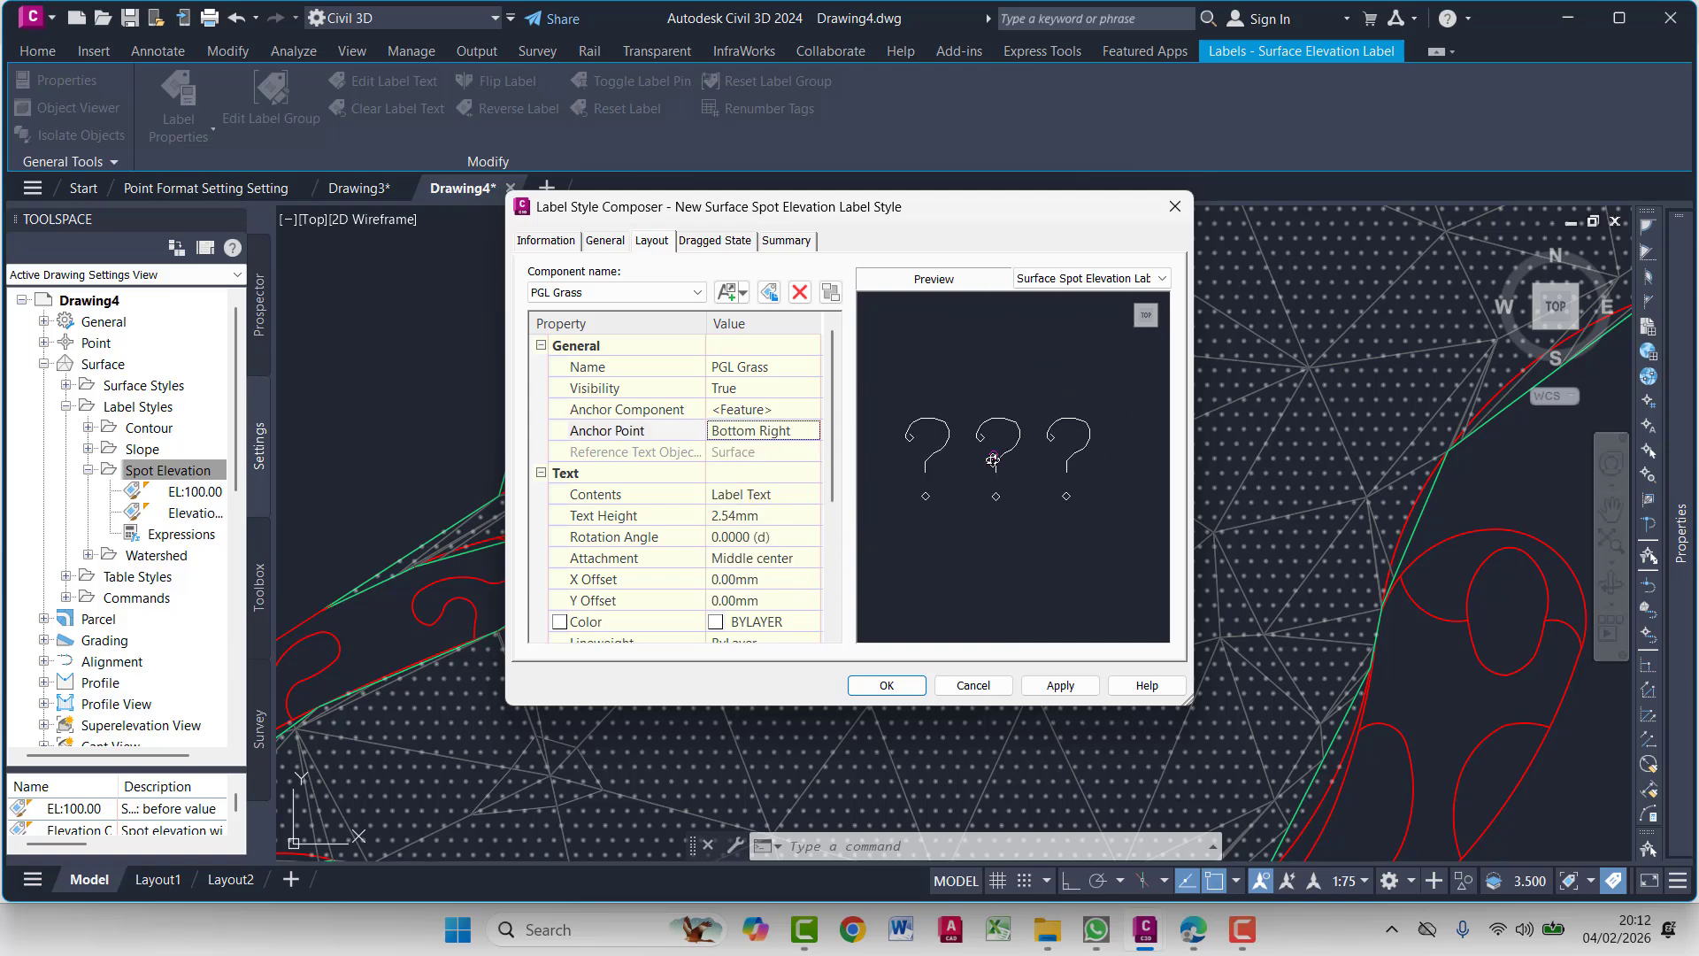
Set the anchor point of the PGL Grass component to Top Center
{"action": "left_click", "coordinate": [774, 430]}
{"action": "left_click", "coordinate": [775, 432]}
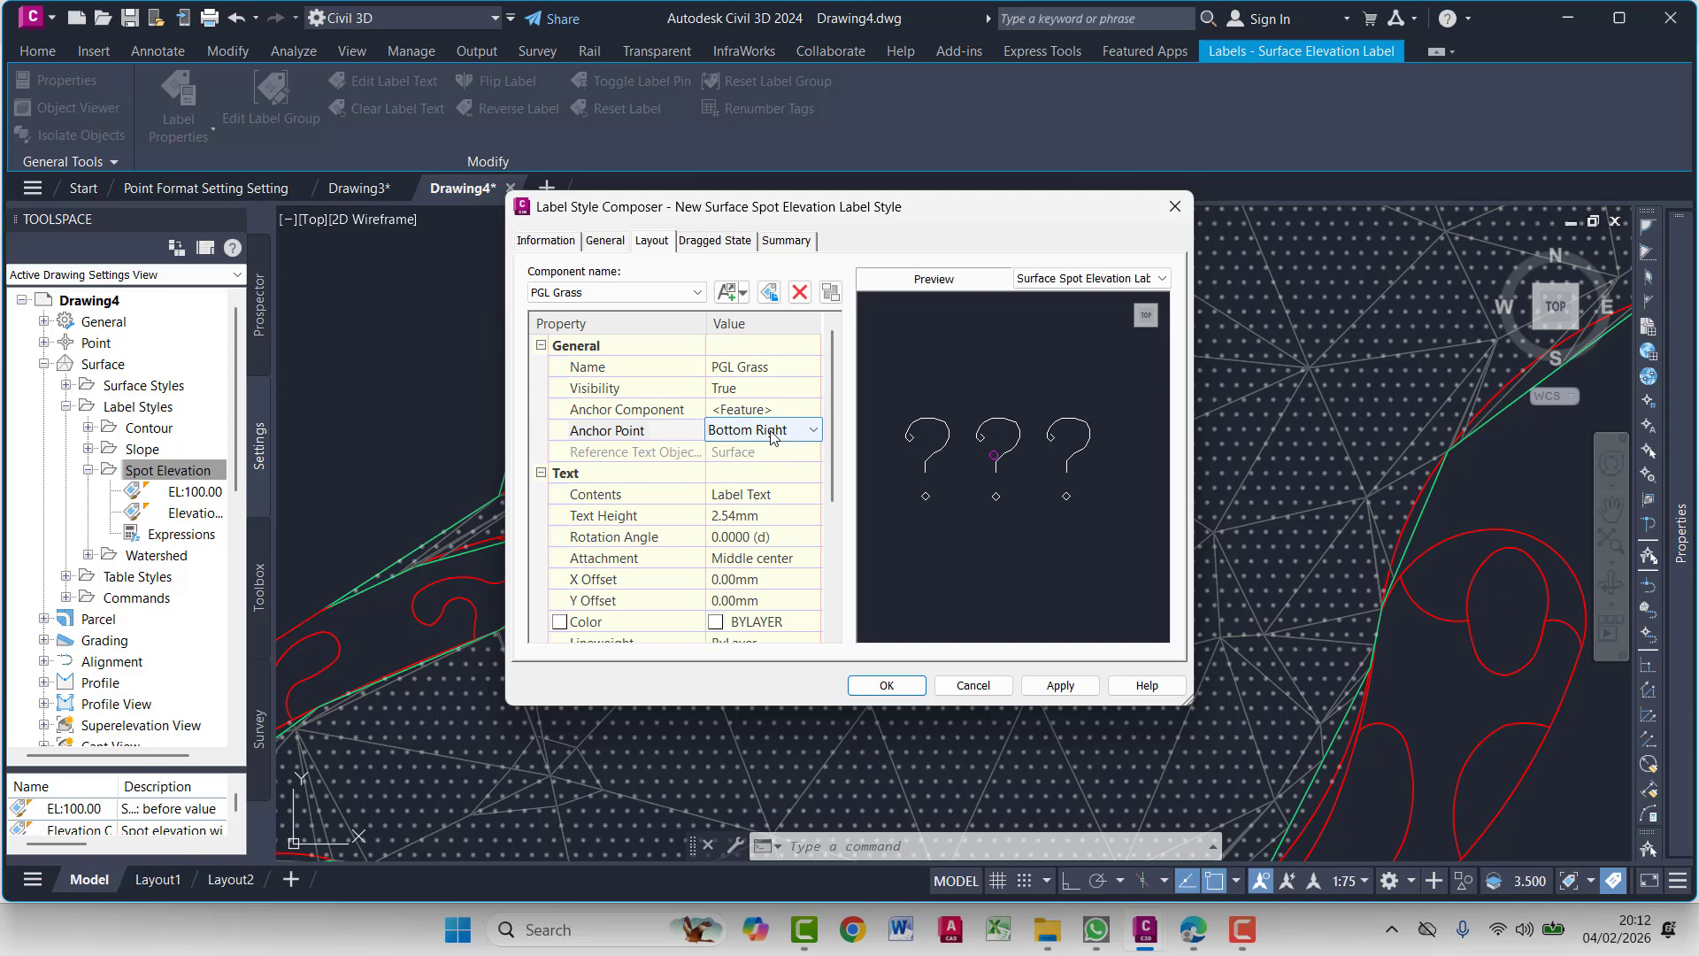
{"action": "left_click", "coordinate": [775, 470]}
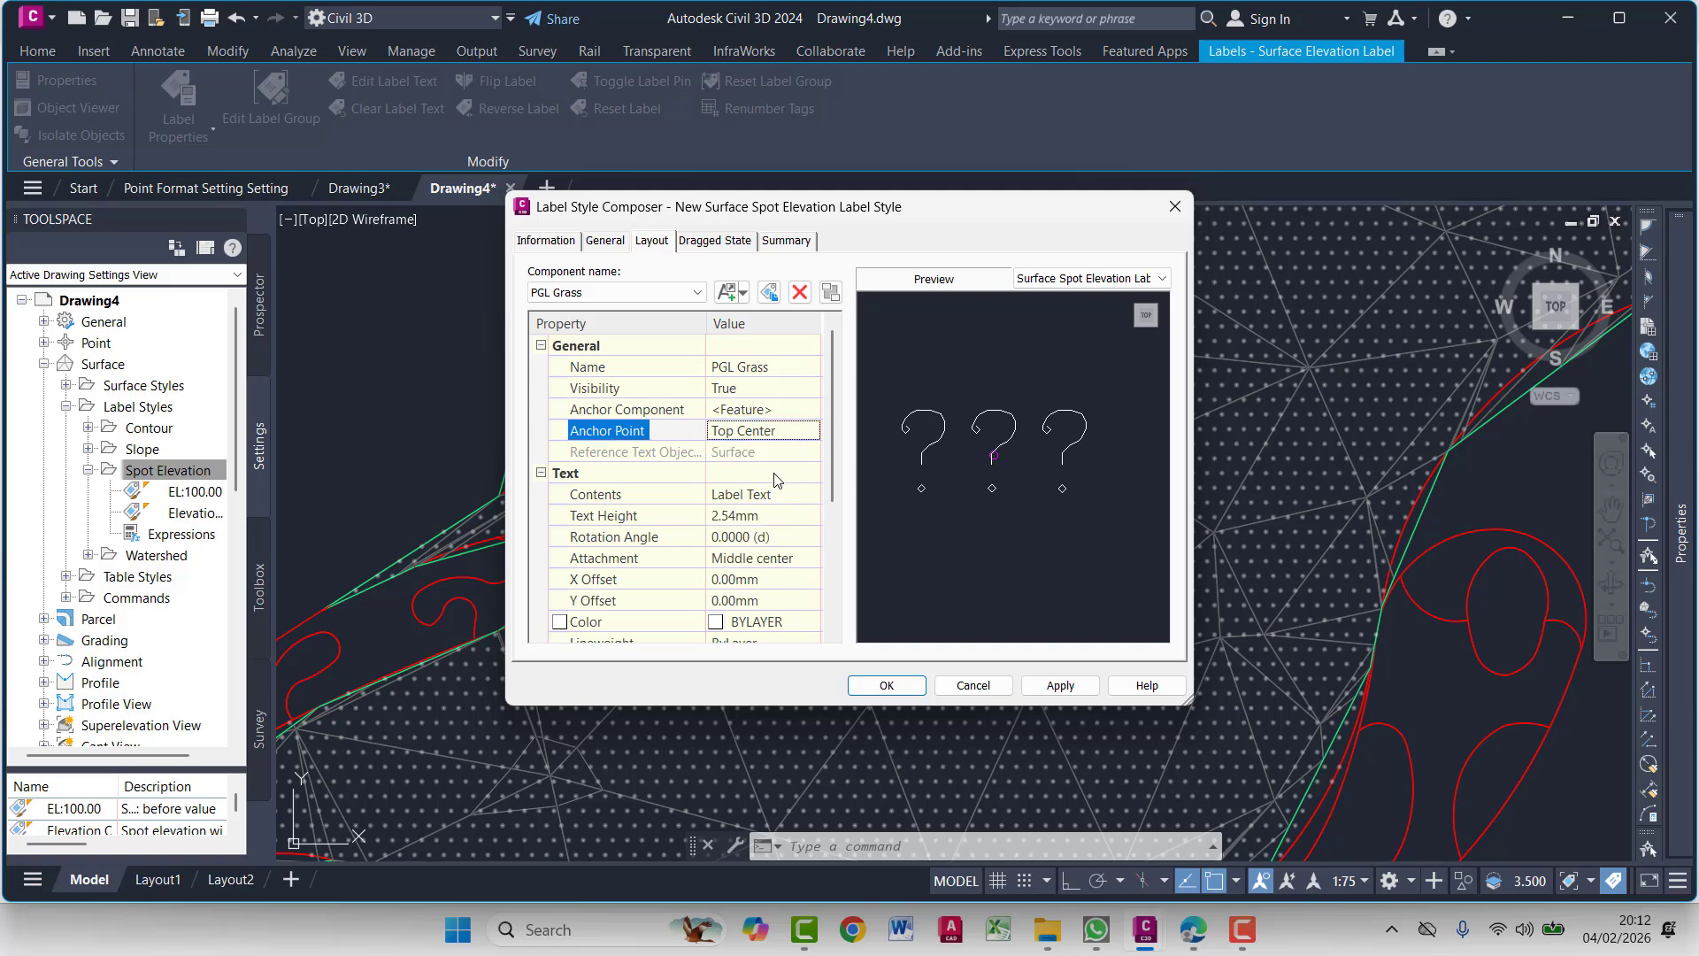
Try the Bottom center and Bottom right text attachments for the PGL Grass component
{"action": "left_click", "coordinate": [765, 559]}
{"action": "left_click", "coordinate": [766, 557]}
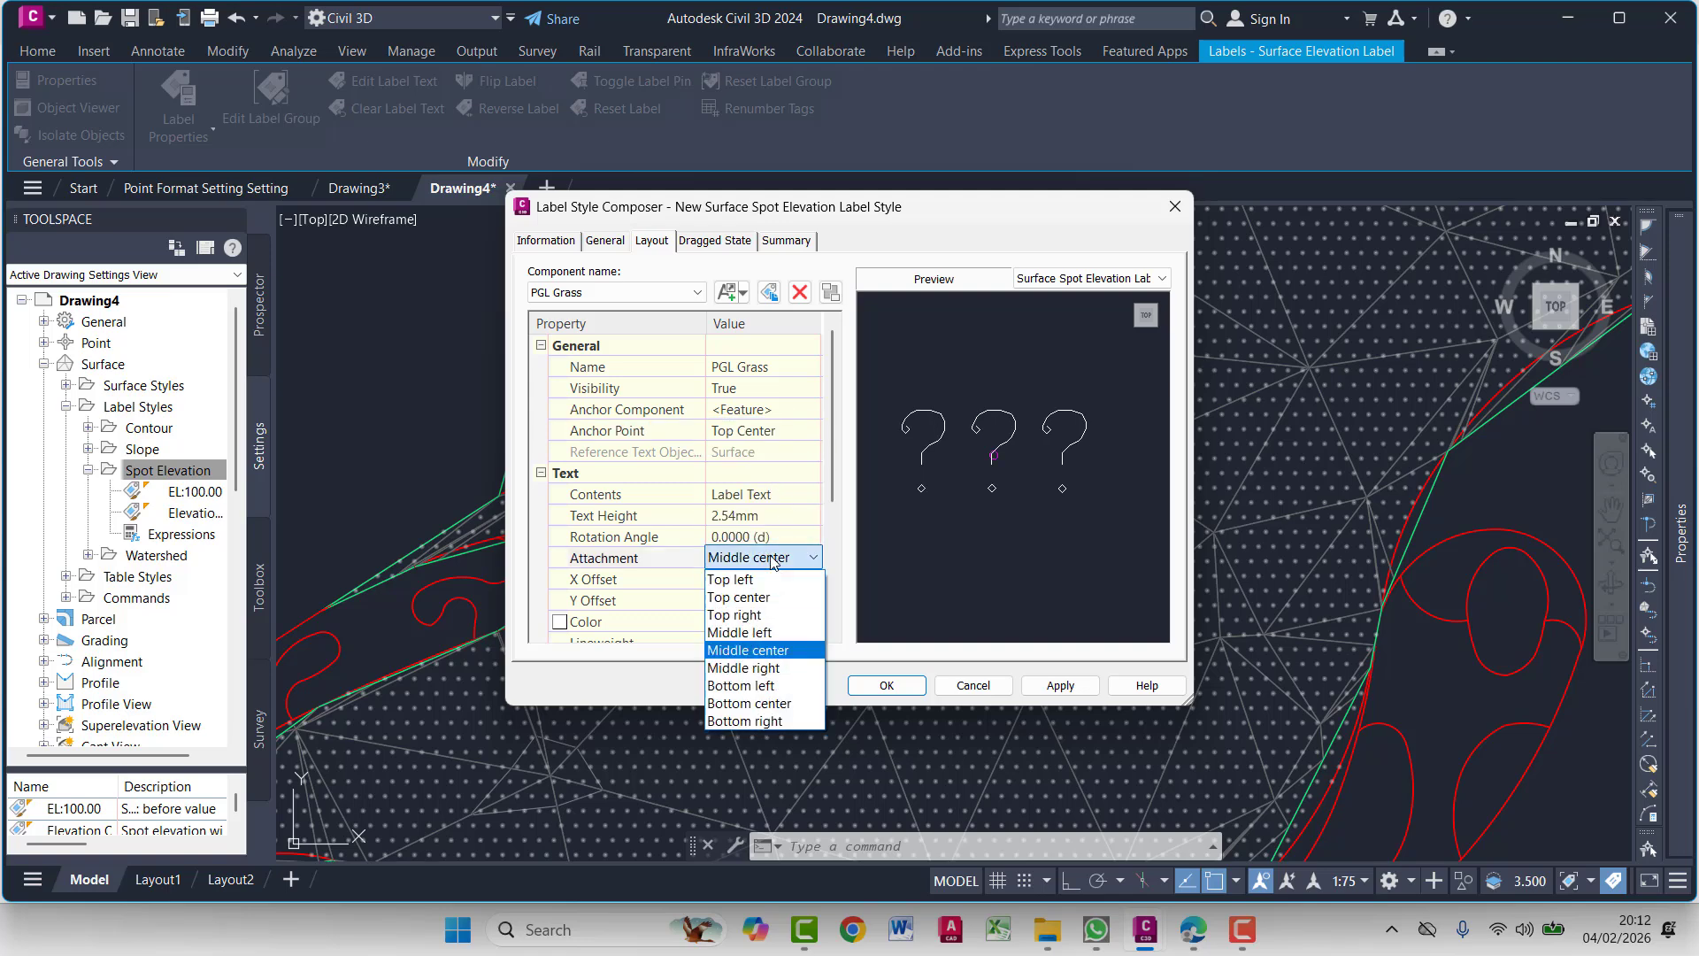
{"action": "left_click", "coordinate": [786, 705]}
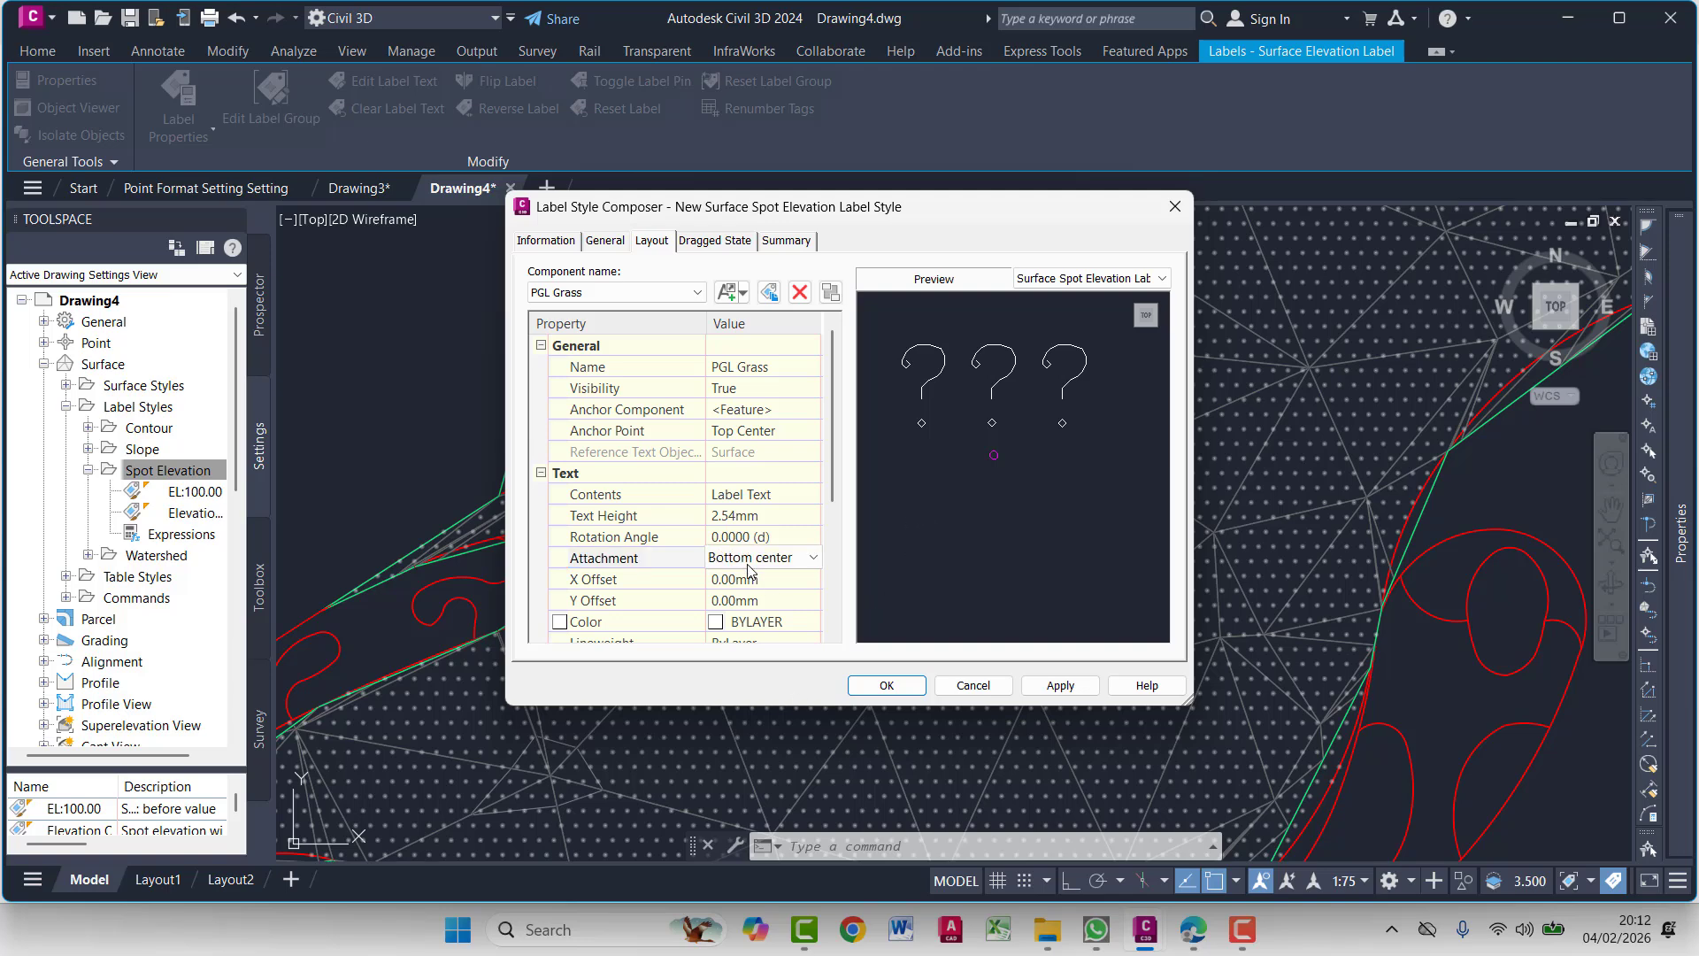
{"action": "left_click", "coordinate": [752, 558]}
{"action": "left_click", "coordinate": [788, 714]}
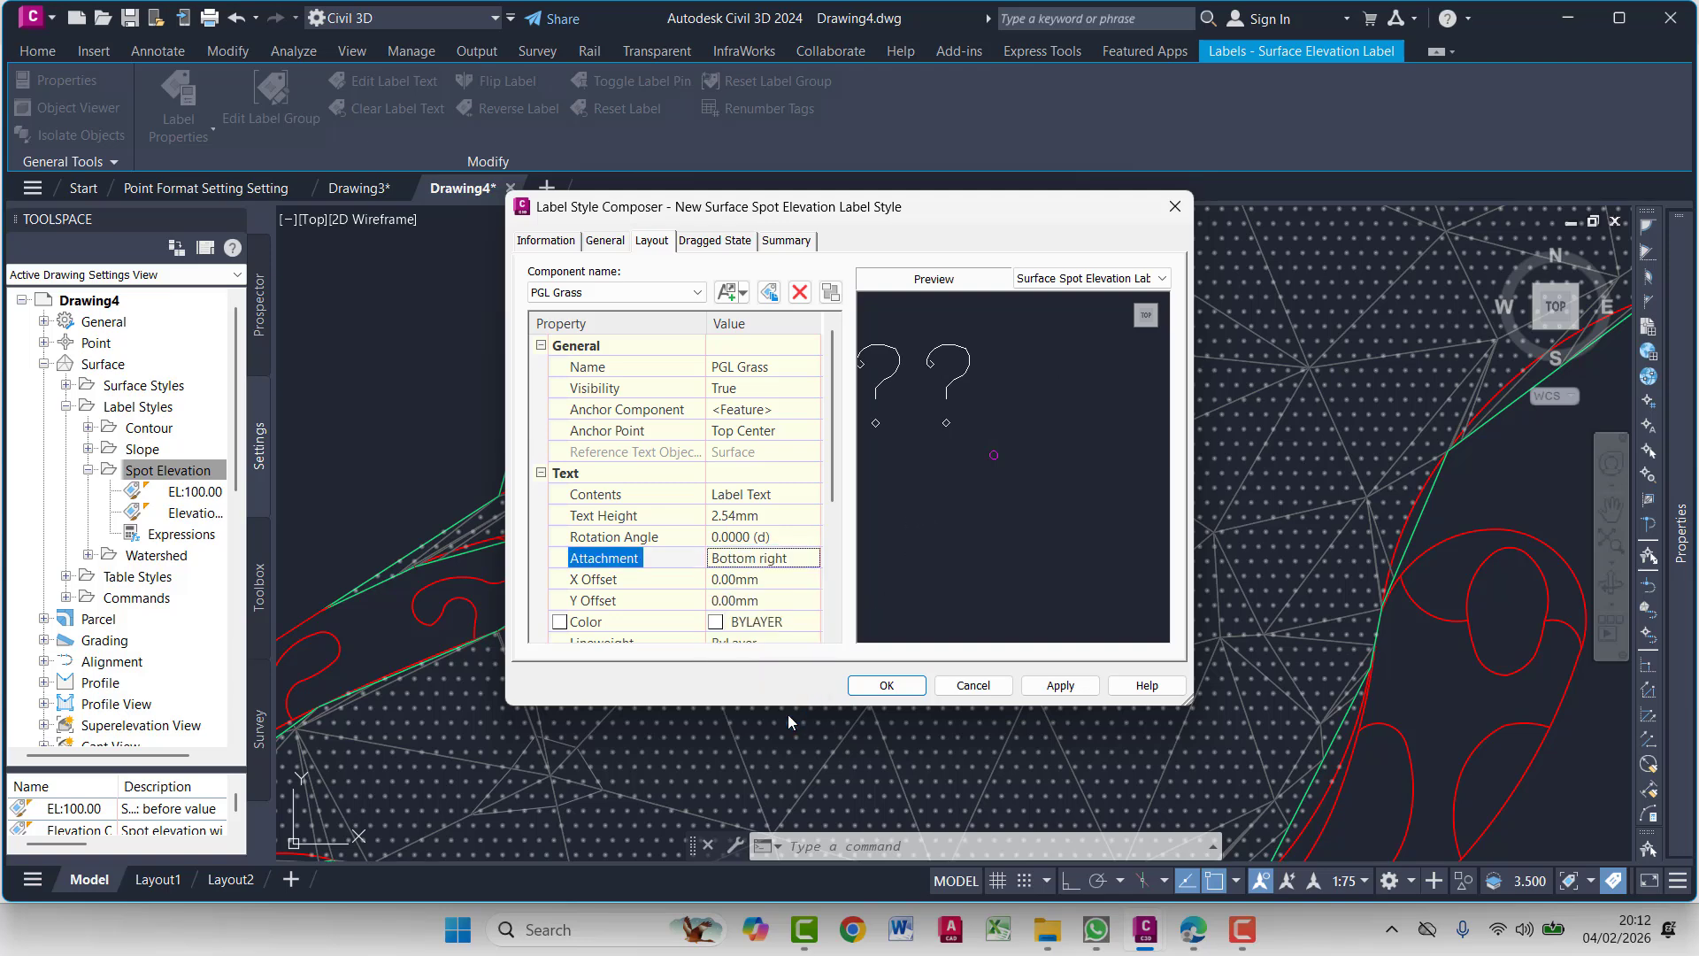
Set the text attachment of the PGL Grass component to Bottom left
{"action": "left_click", "coordinate": [783, 557]}
{"action": "left_click", "coordinate": [783, 558]}
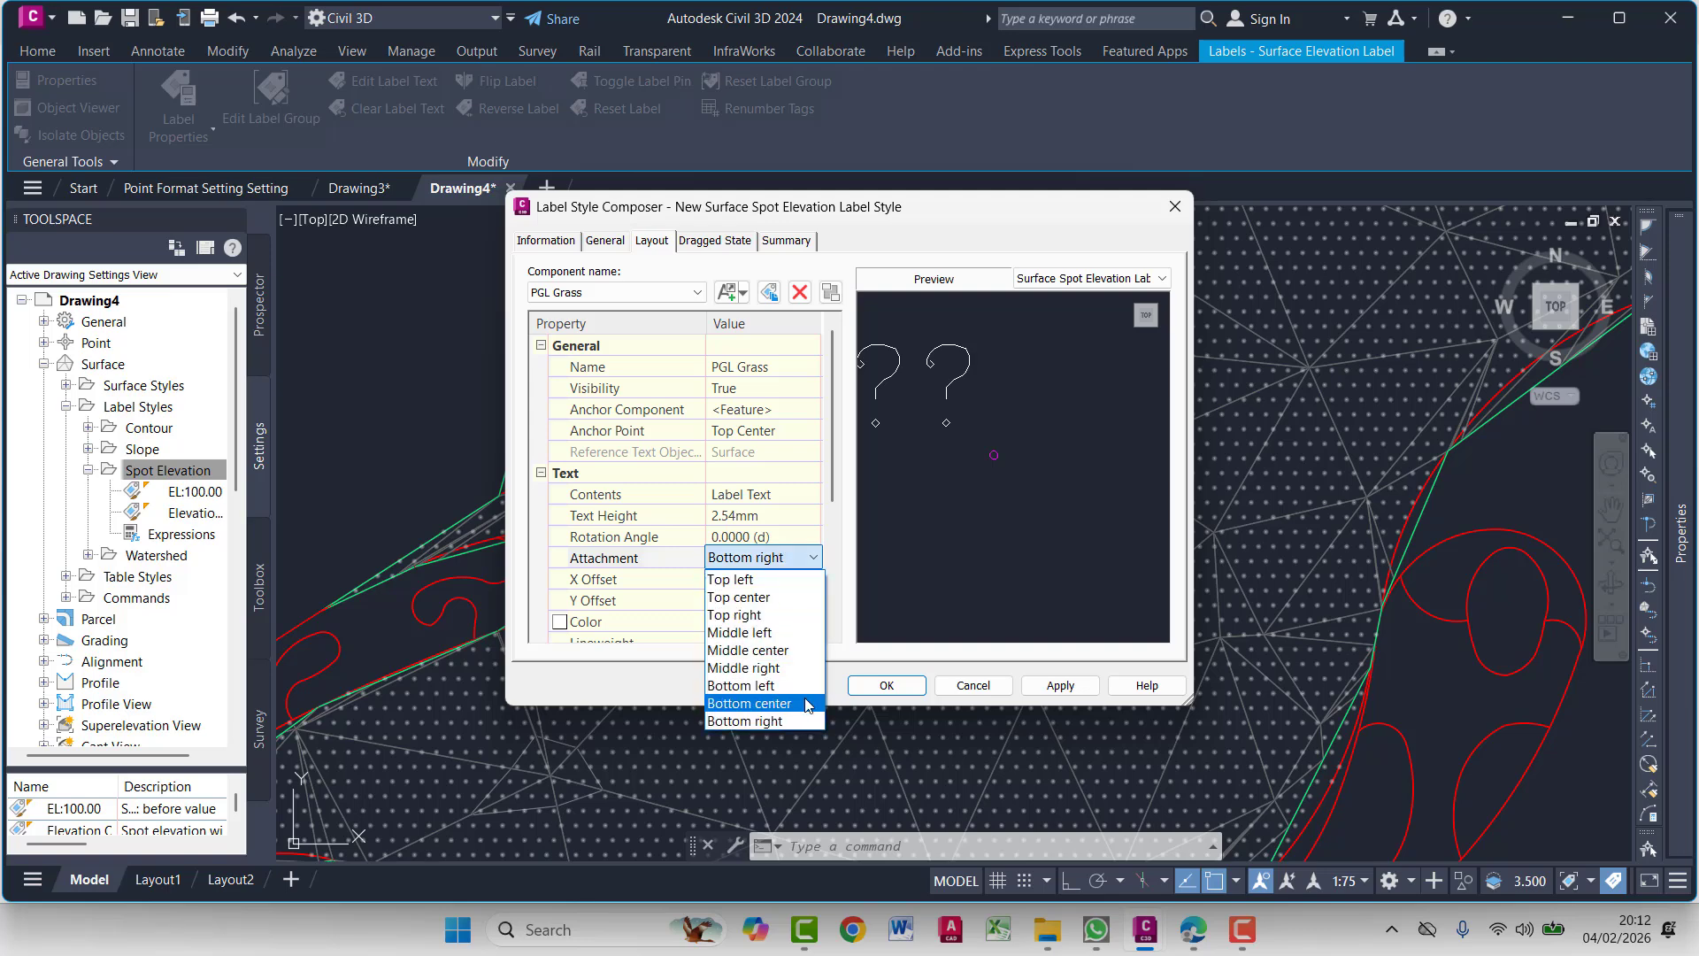
{"action": "left_click", "coordinate": [761, 686]}
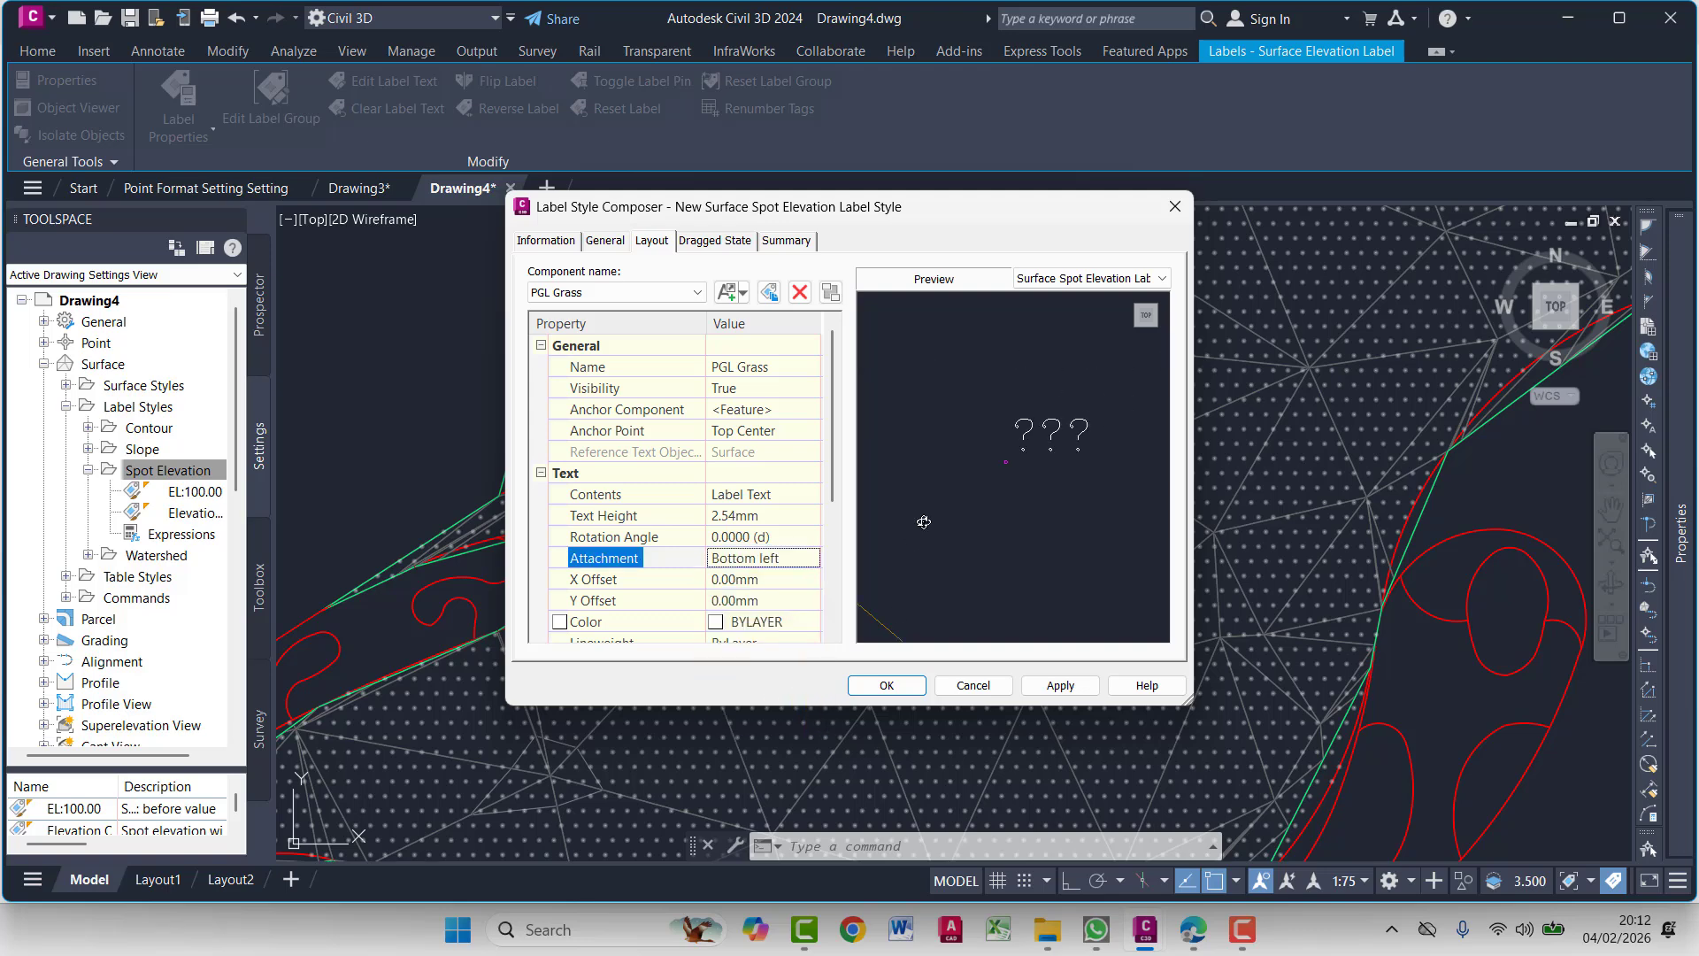
{"action": "scroll", "coordinate": [940, 522], "scroll_direction": "down", "scroll_amount": 2}
{"action": "middle_click_drag", "start_coordinate": [941, 522], "coordinate": [925, 511]}
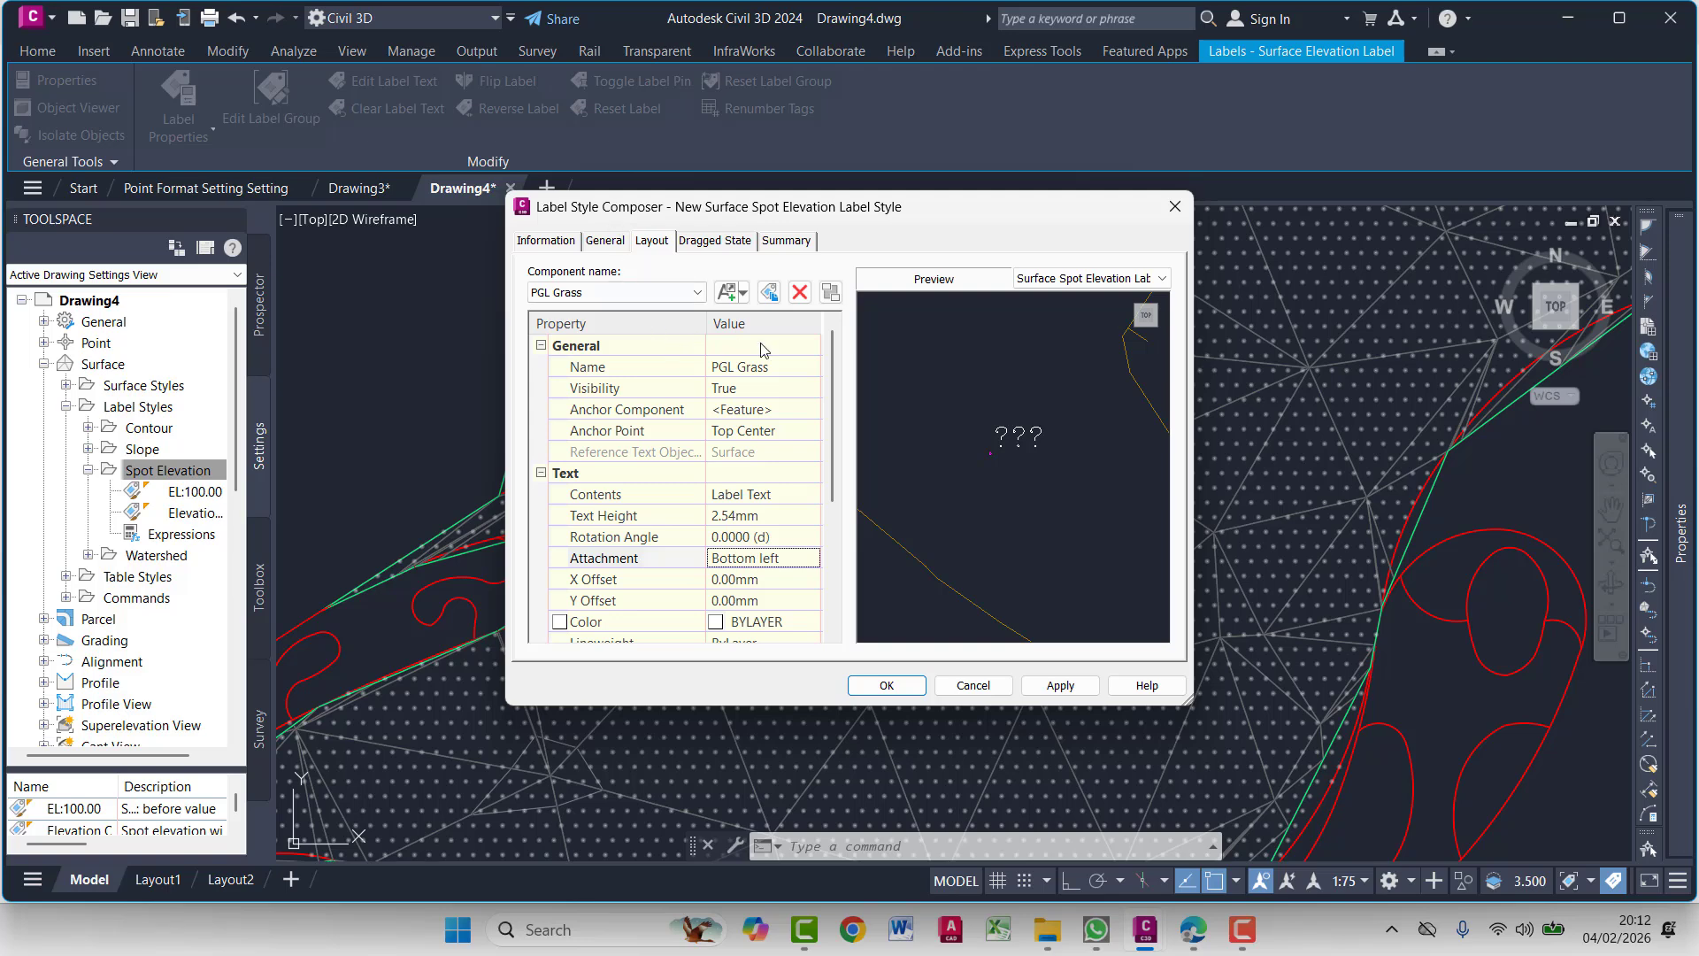
Replace the placeholder text in the PGL Grass component's contents with "PGL - Grass"
{"action": "left_click", "coordinate": [767, 500]}
{"action": "left_click", "coordinate": [809, 502]}
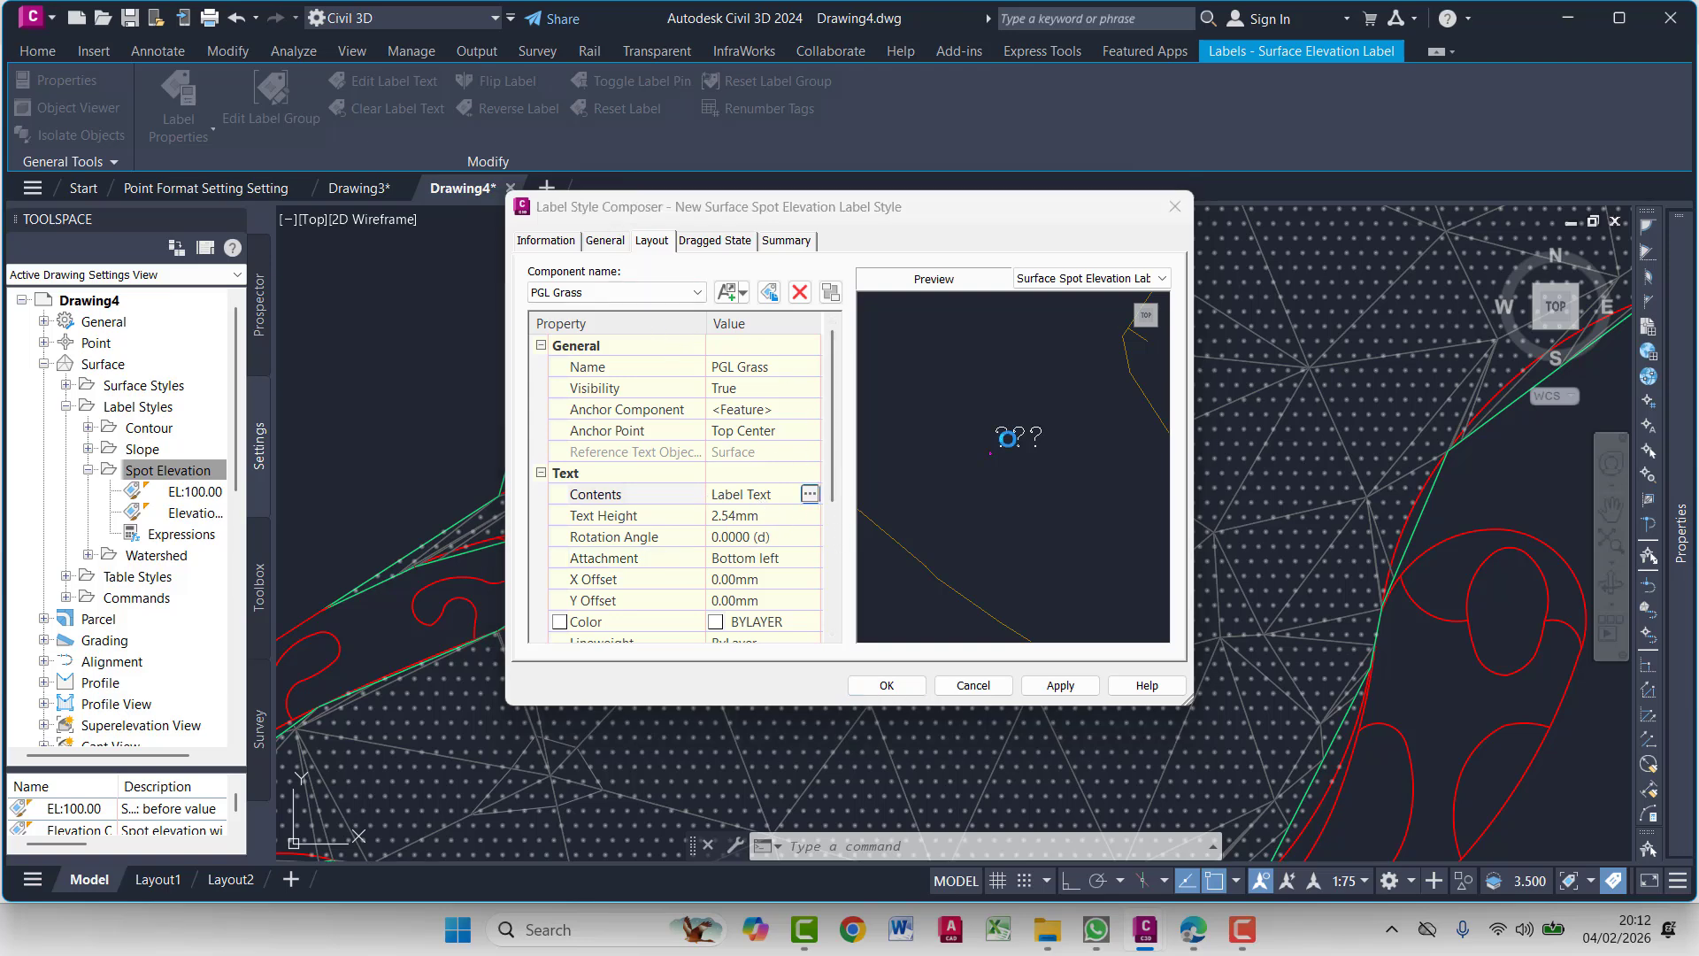
{"action": "left_click_drag", "start_coordinate": [1084, 339], "coordinate": [899, 313]}
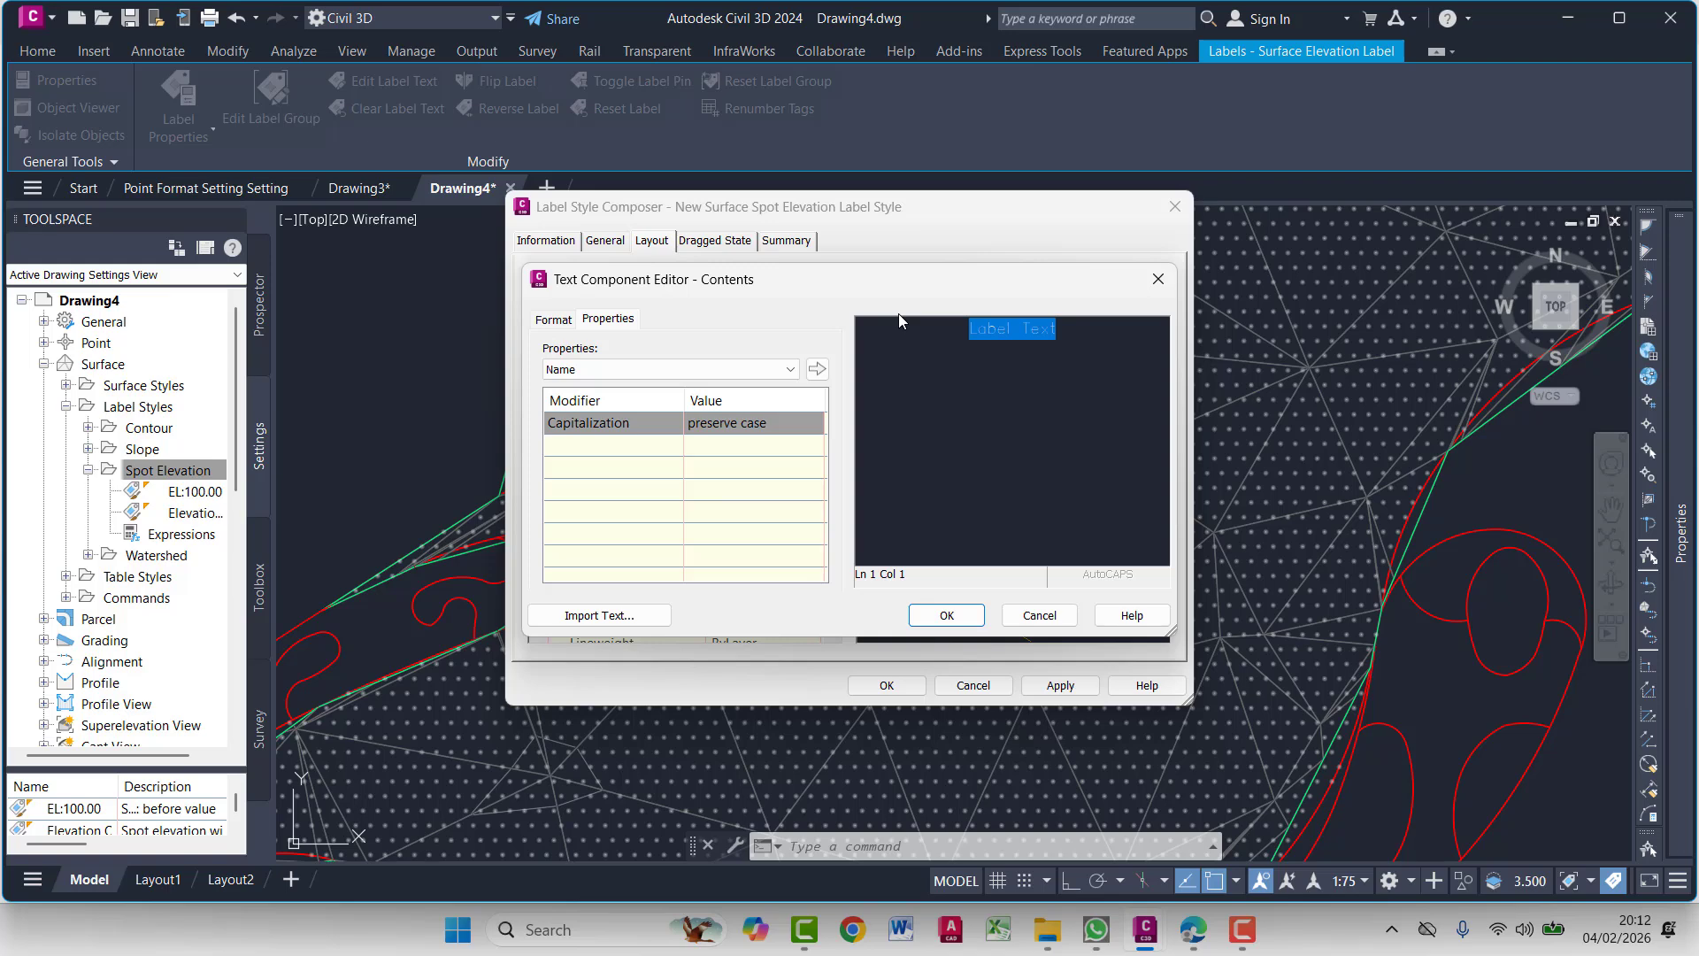
{"action": "type", "text": "PGL"}
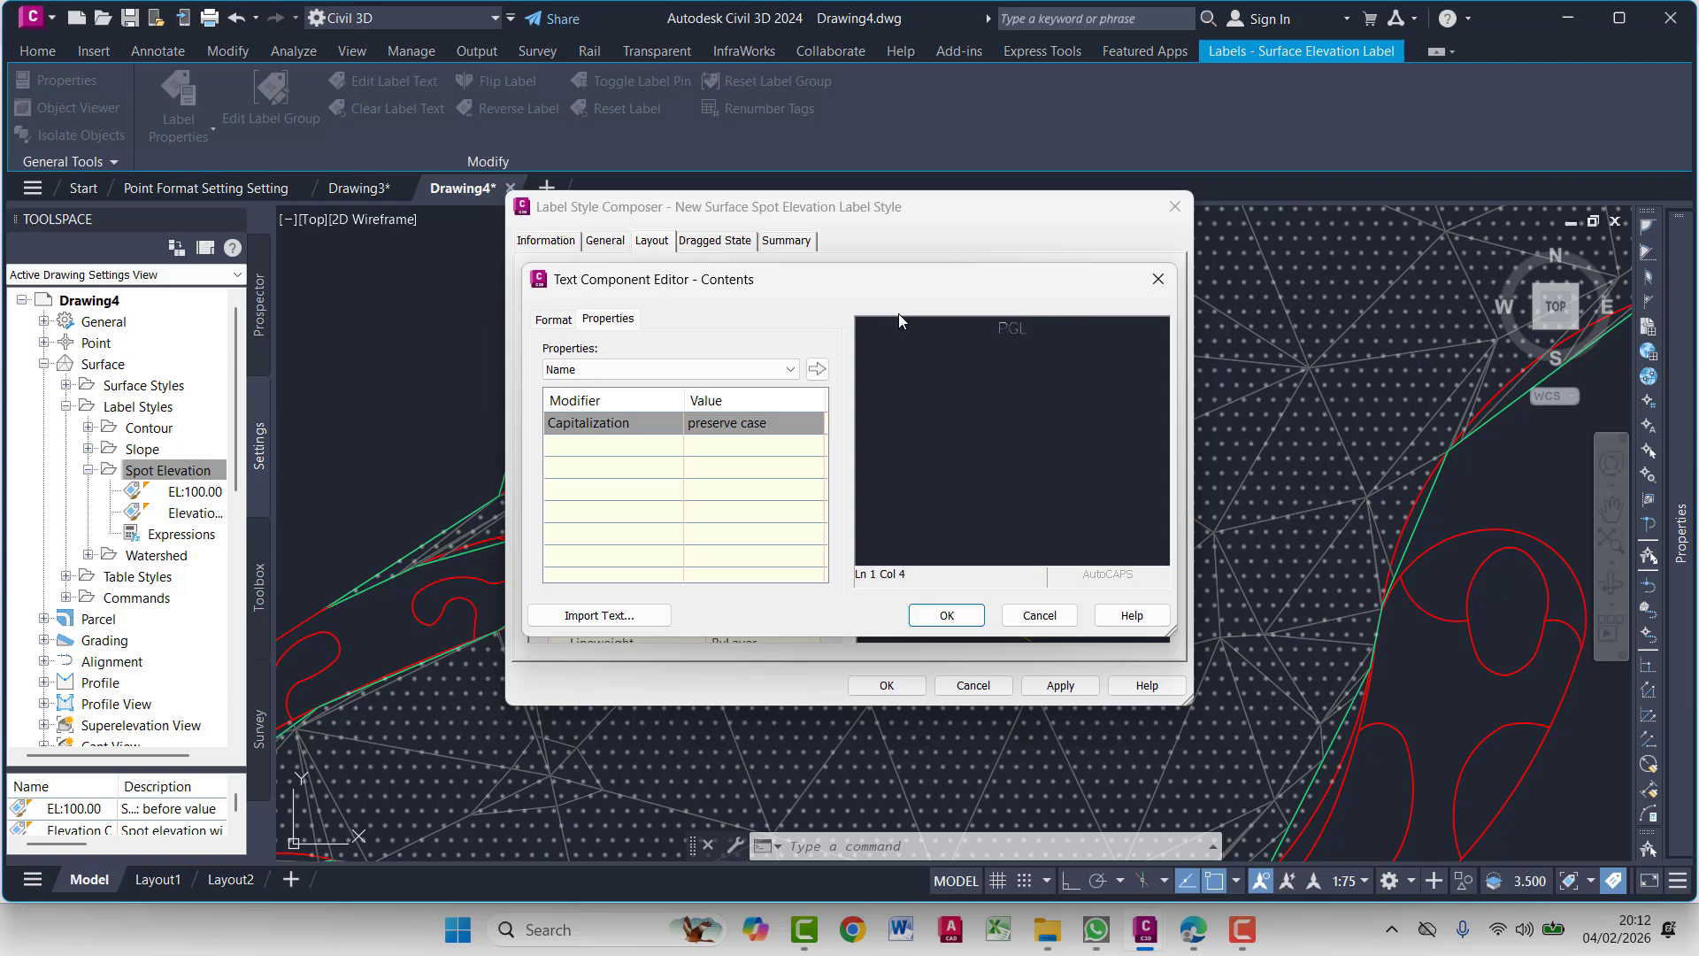
{"action": "type", "text": " - Grass"}
Insert the Surface Elevation property after the "PGL - Grass" text and add a colon after "Grass"
{"action": "left_click", "coordinate": [758, 370]}
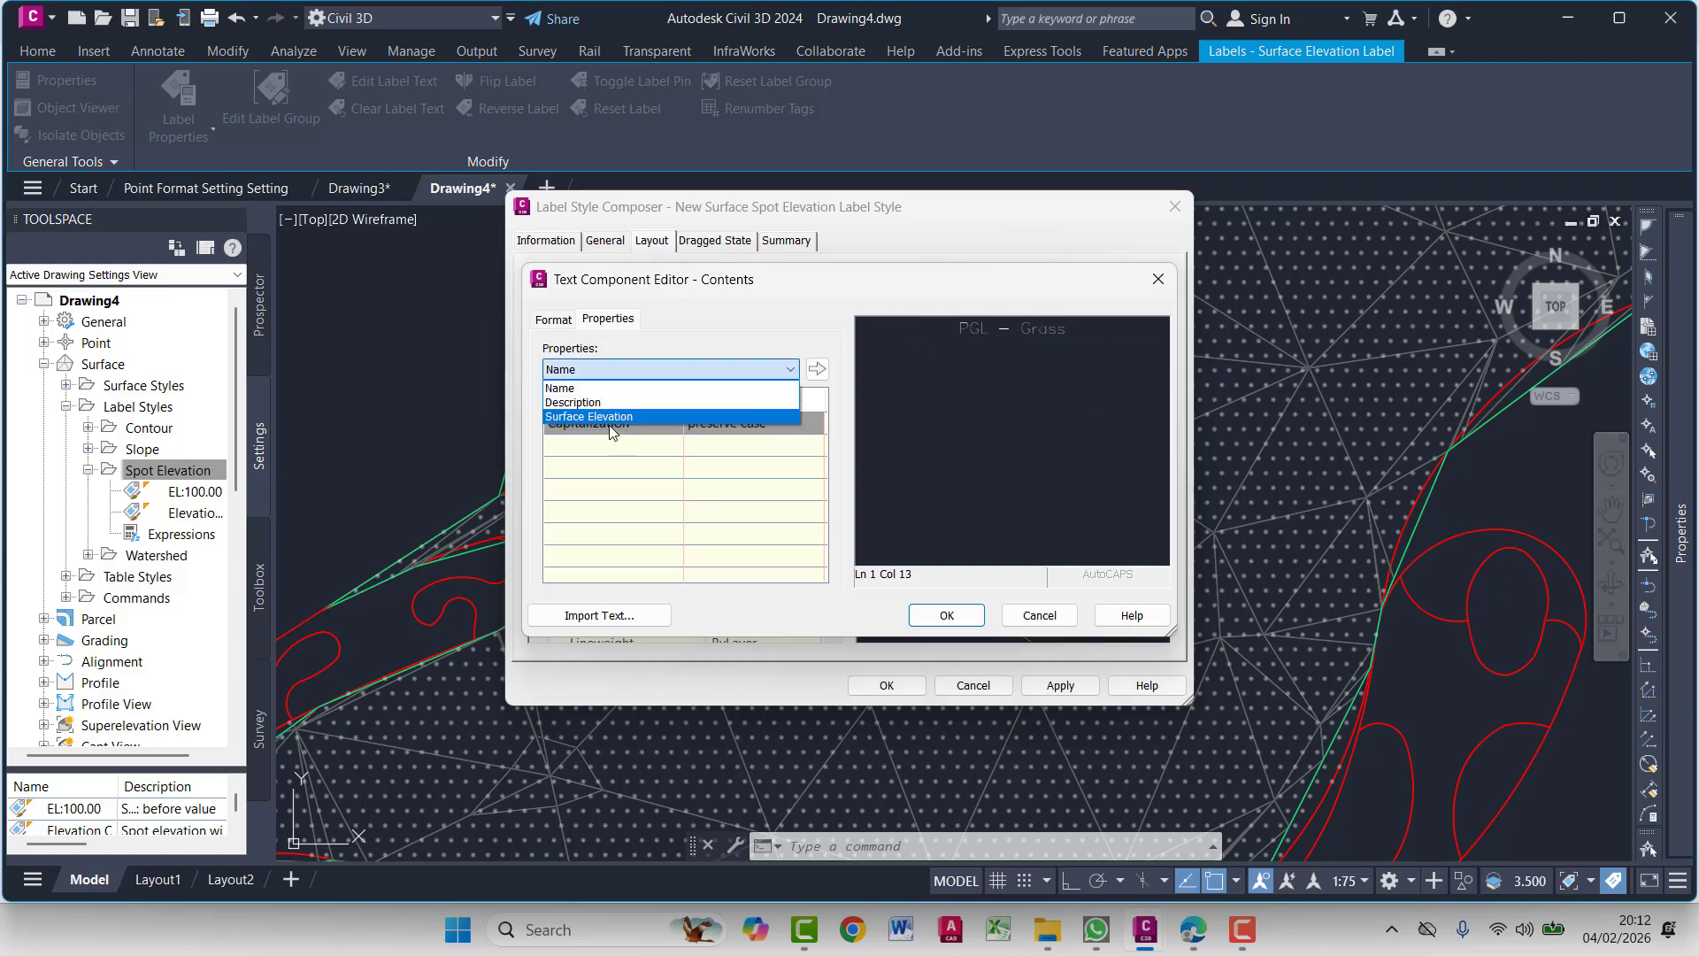
{"action": "left_click", "coordinate": [694, 369]}
{"action": "left_click", "coordinate": [655, 370]}
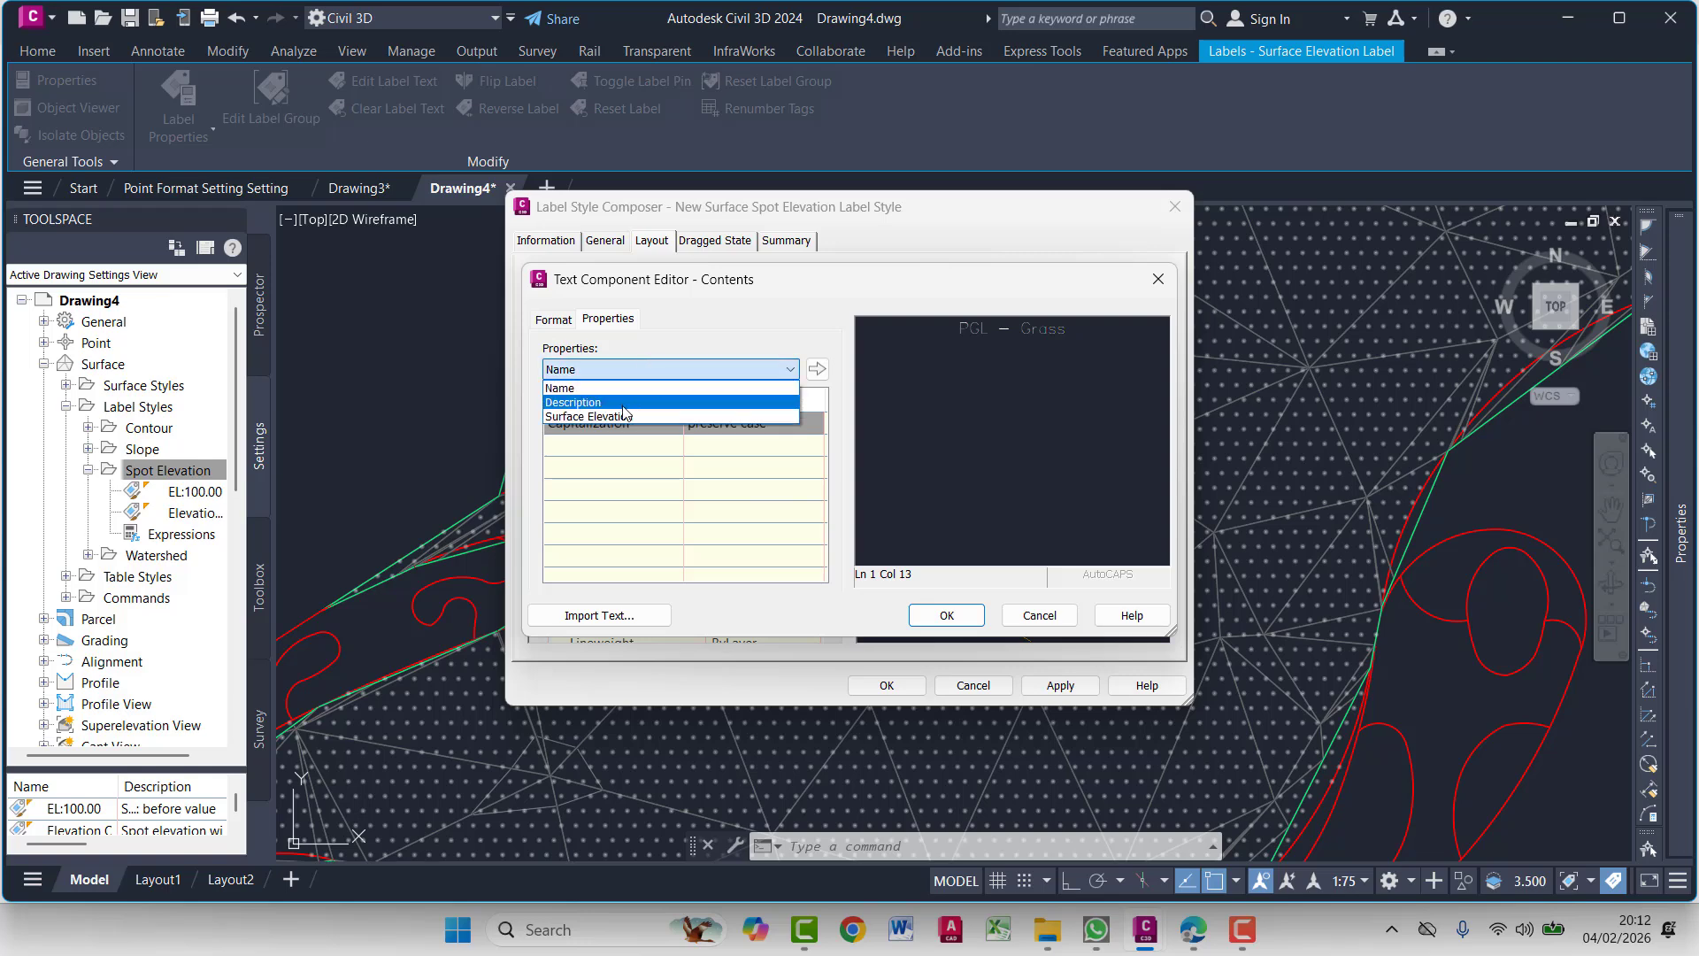
{"action": "left_click", "coordinate": [619, 414]}
{"action": "left_click", "coordinate": [817, 369]}
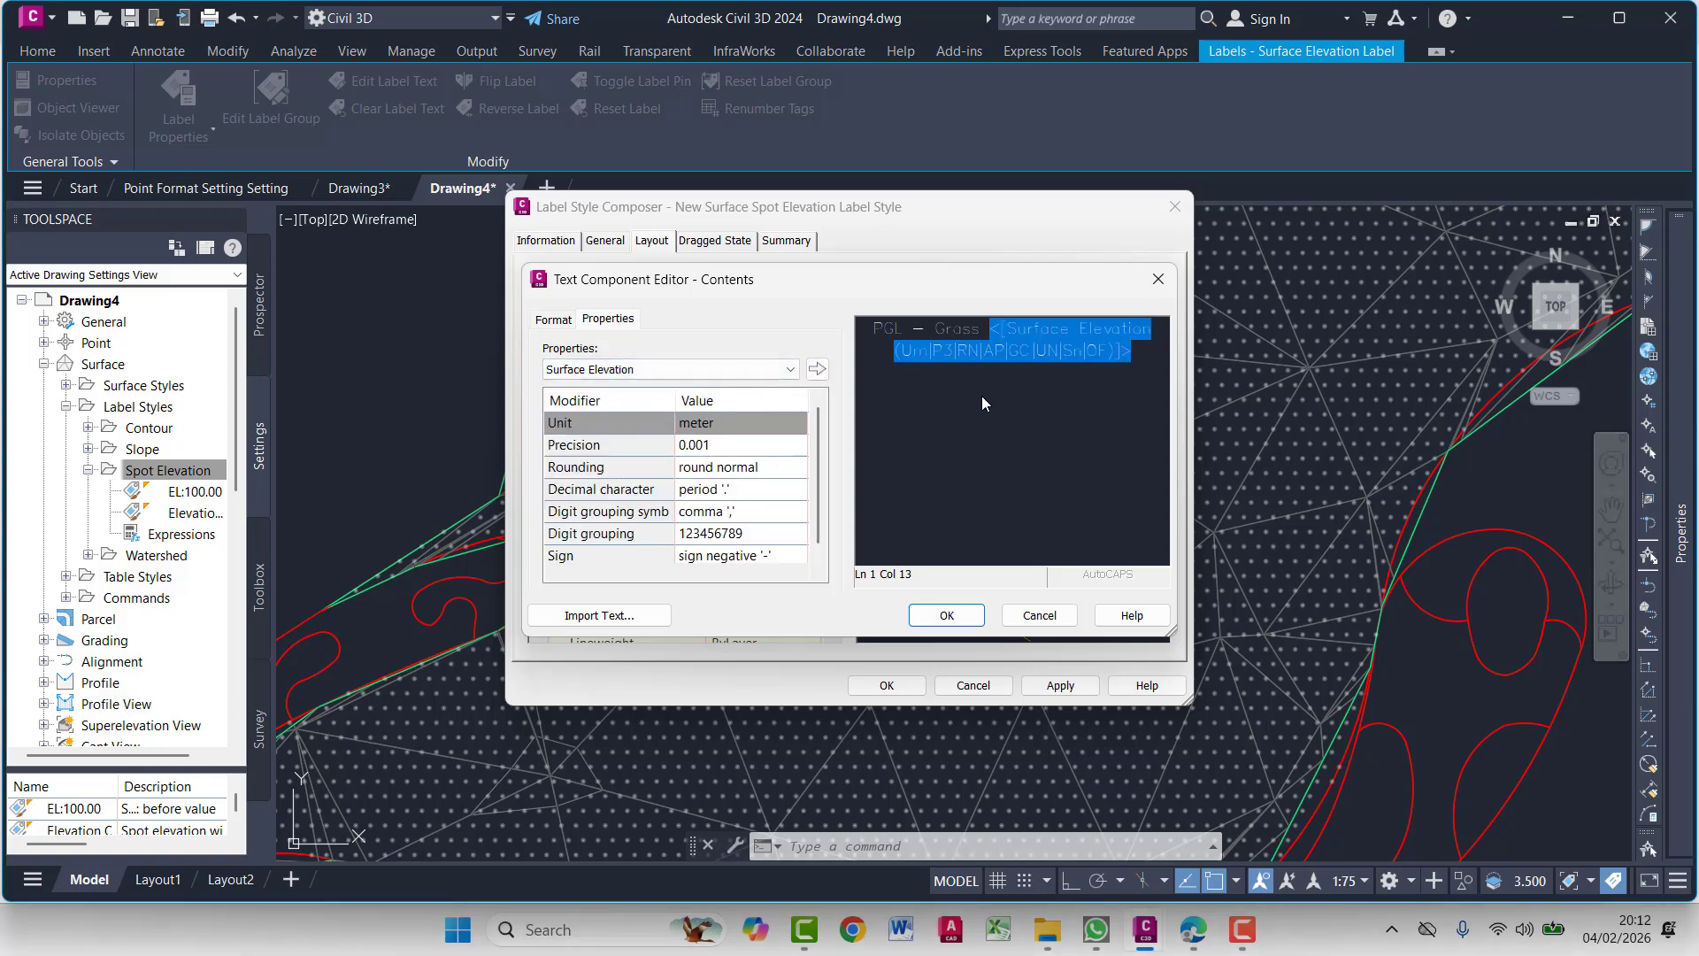
{"action": "left_click", "coordinate": [982, 330]}
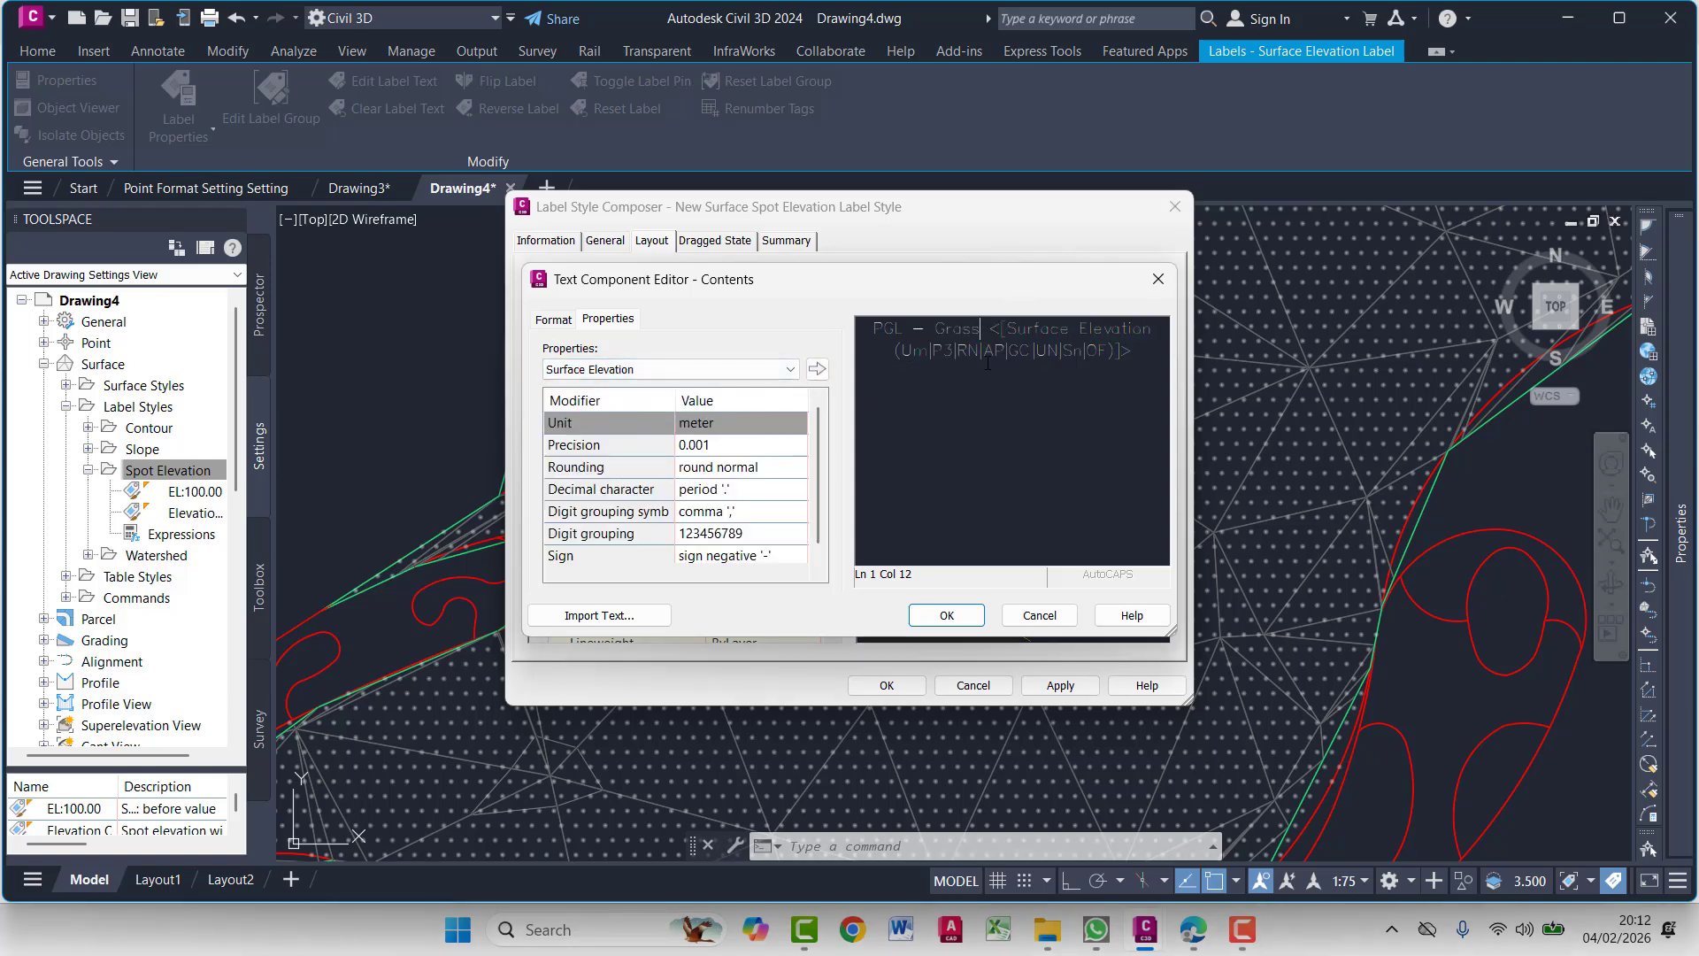
{"action": "type", "text": ":"}
Format the entire label contents with the Arial font and Cyan color, and accept the edited text
{"action": "key", "text": "ctrl+a"}
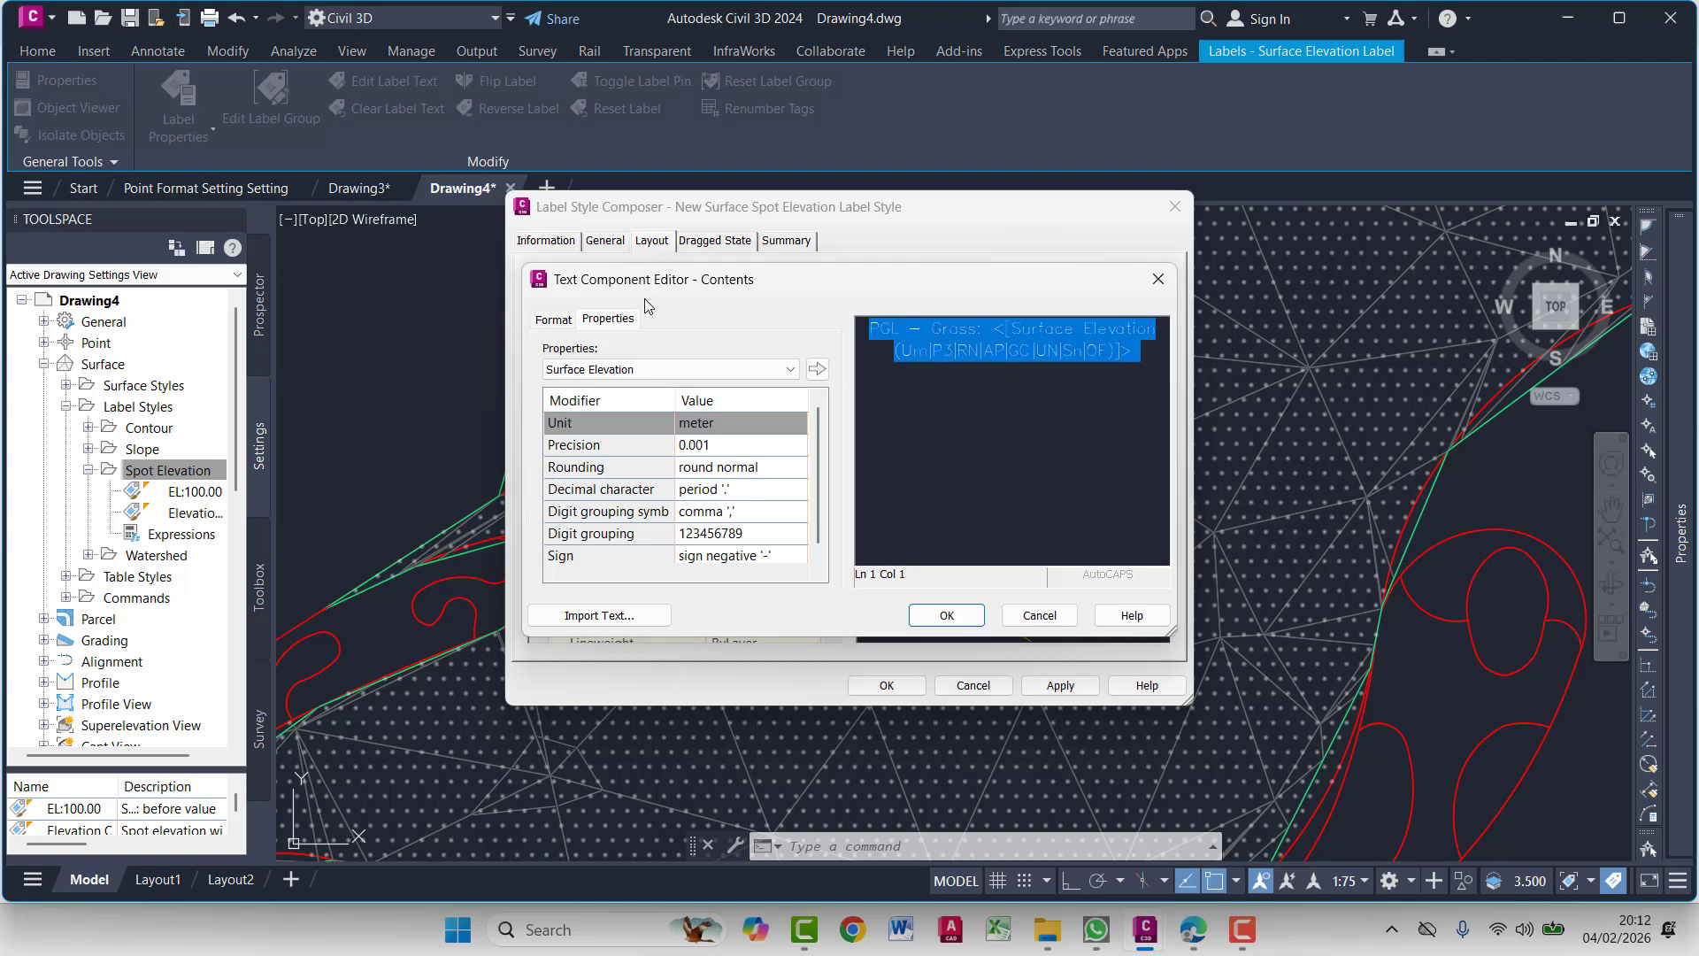
{"action": "left_click", "coordinate": [553, 318]}
{"action": "left_click", "coordinate": [591, 458]}
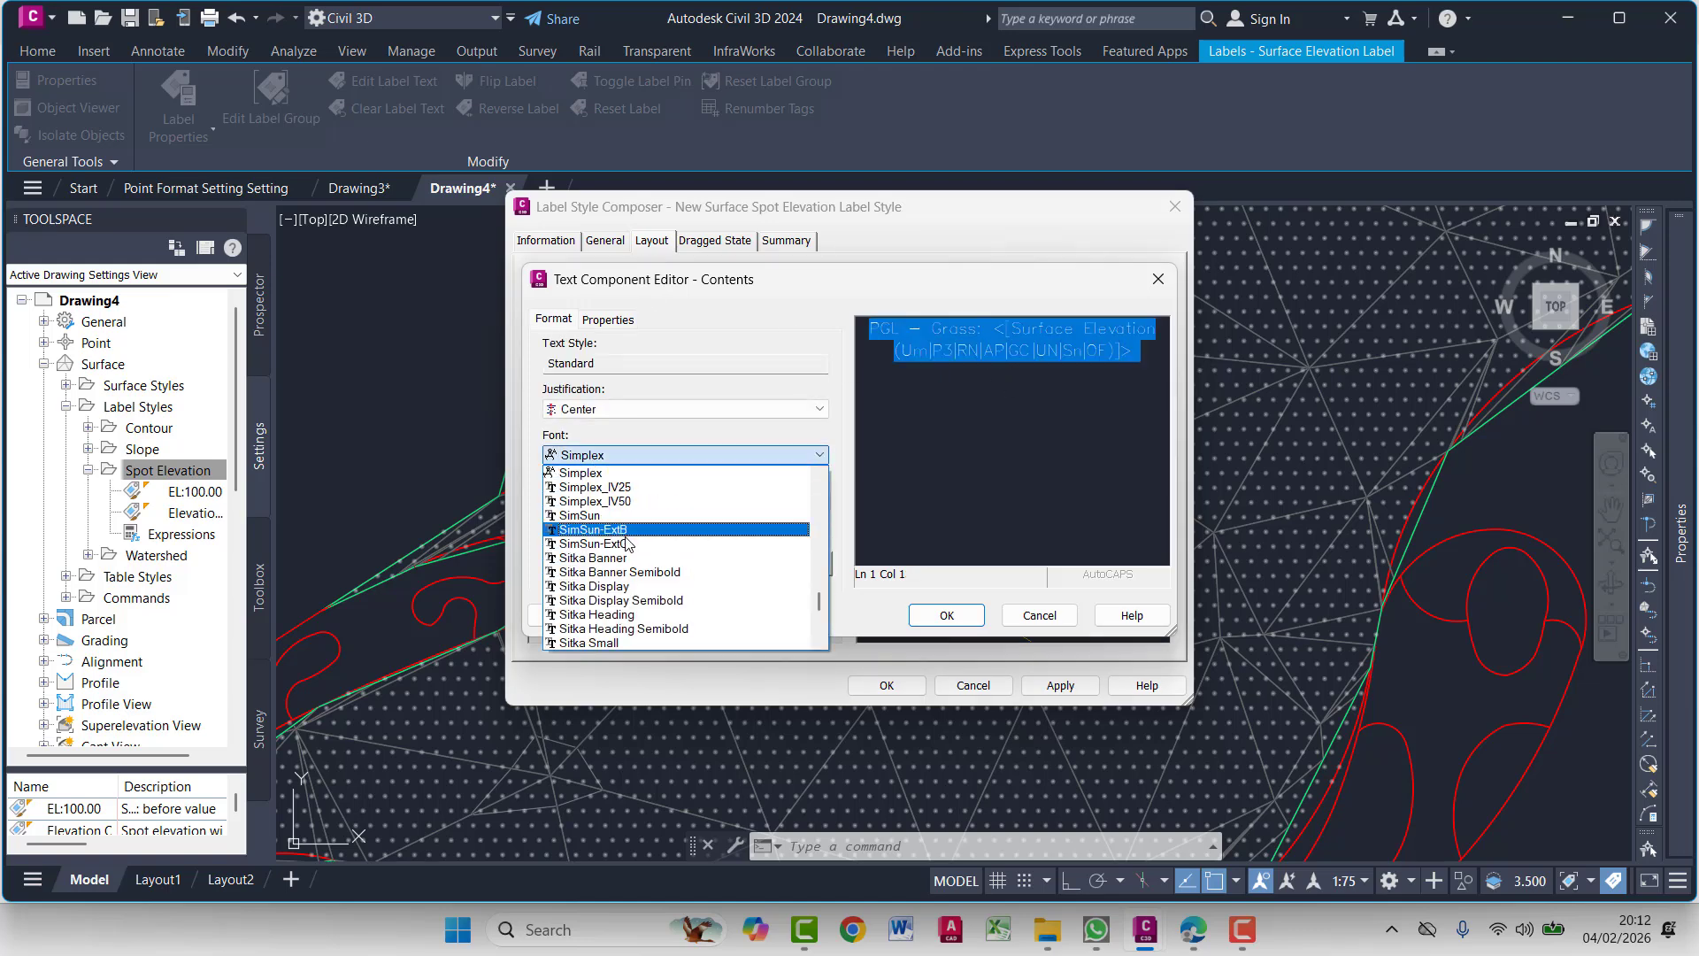
{"action": "type", "text": "arent"}
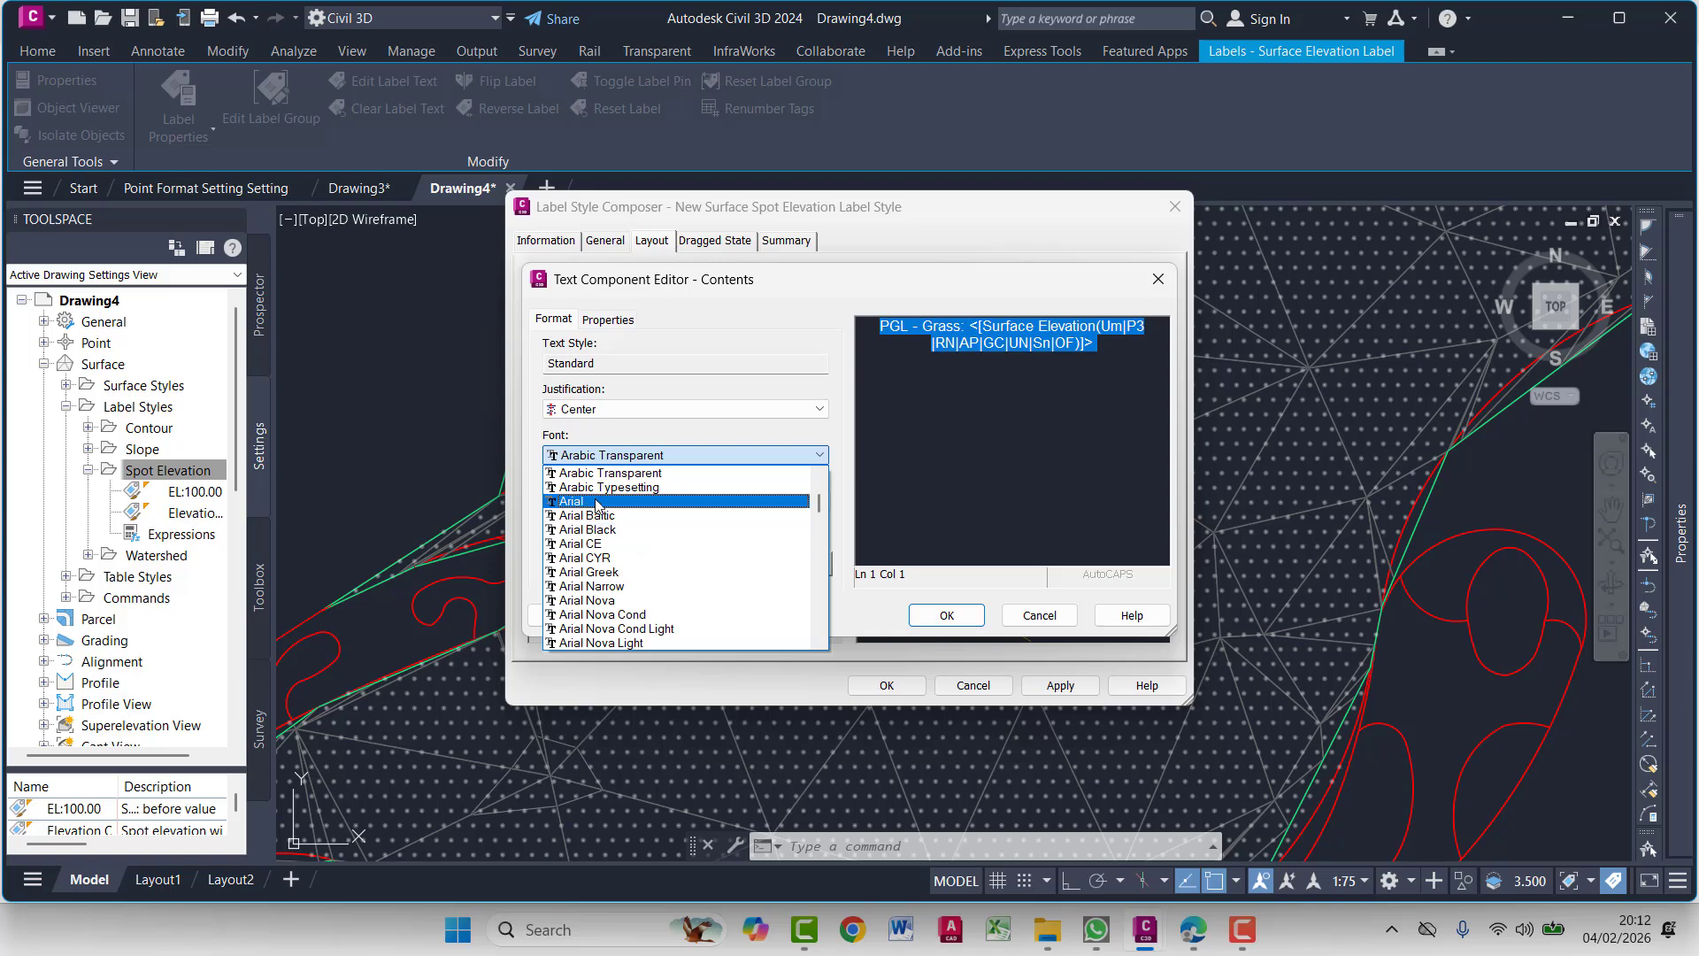
{"action": "left_click", "coordinate": [617, 502]}
{"action": "left_click", "coordinate": [622, 502]}
{"action": "left_click", "coordinate": [609, 602]}
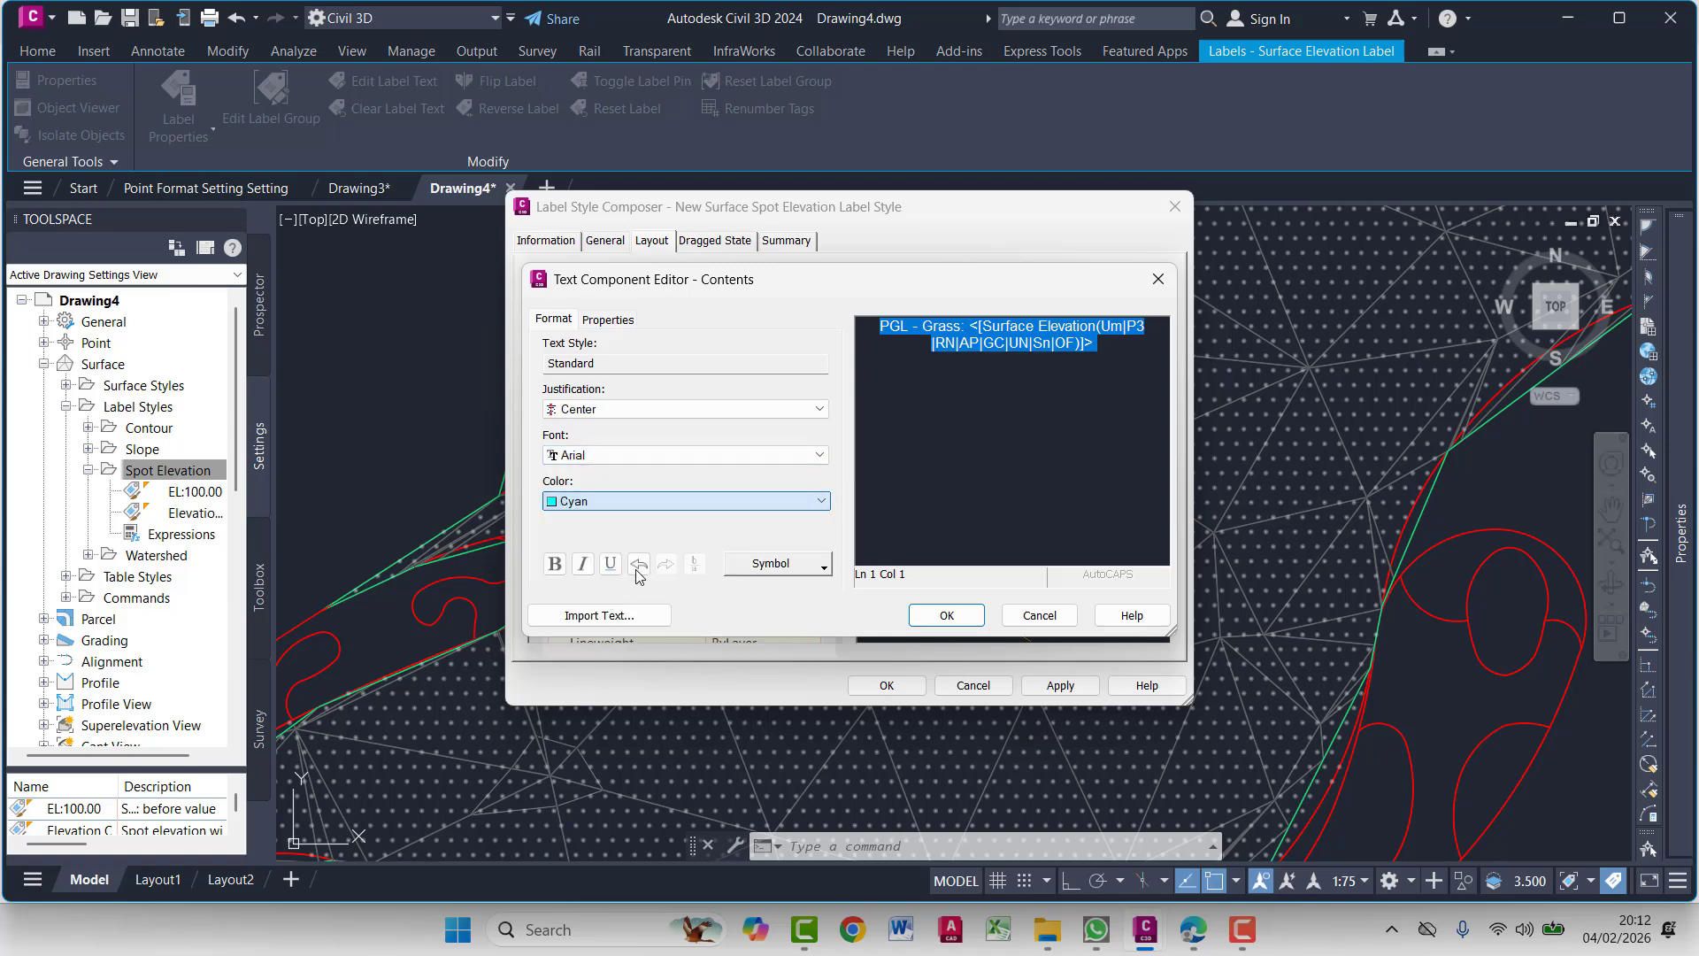
{"action": "left_click", "coordinate": [948, 614]}
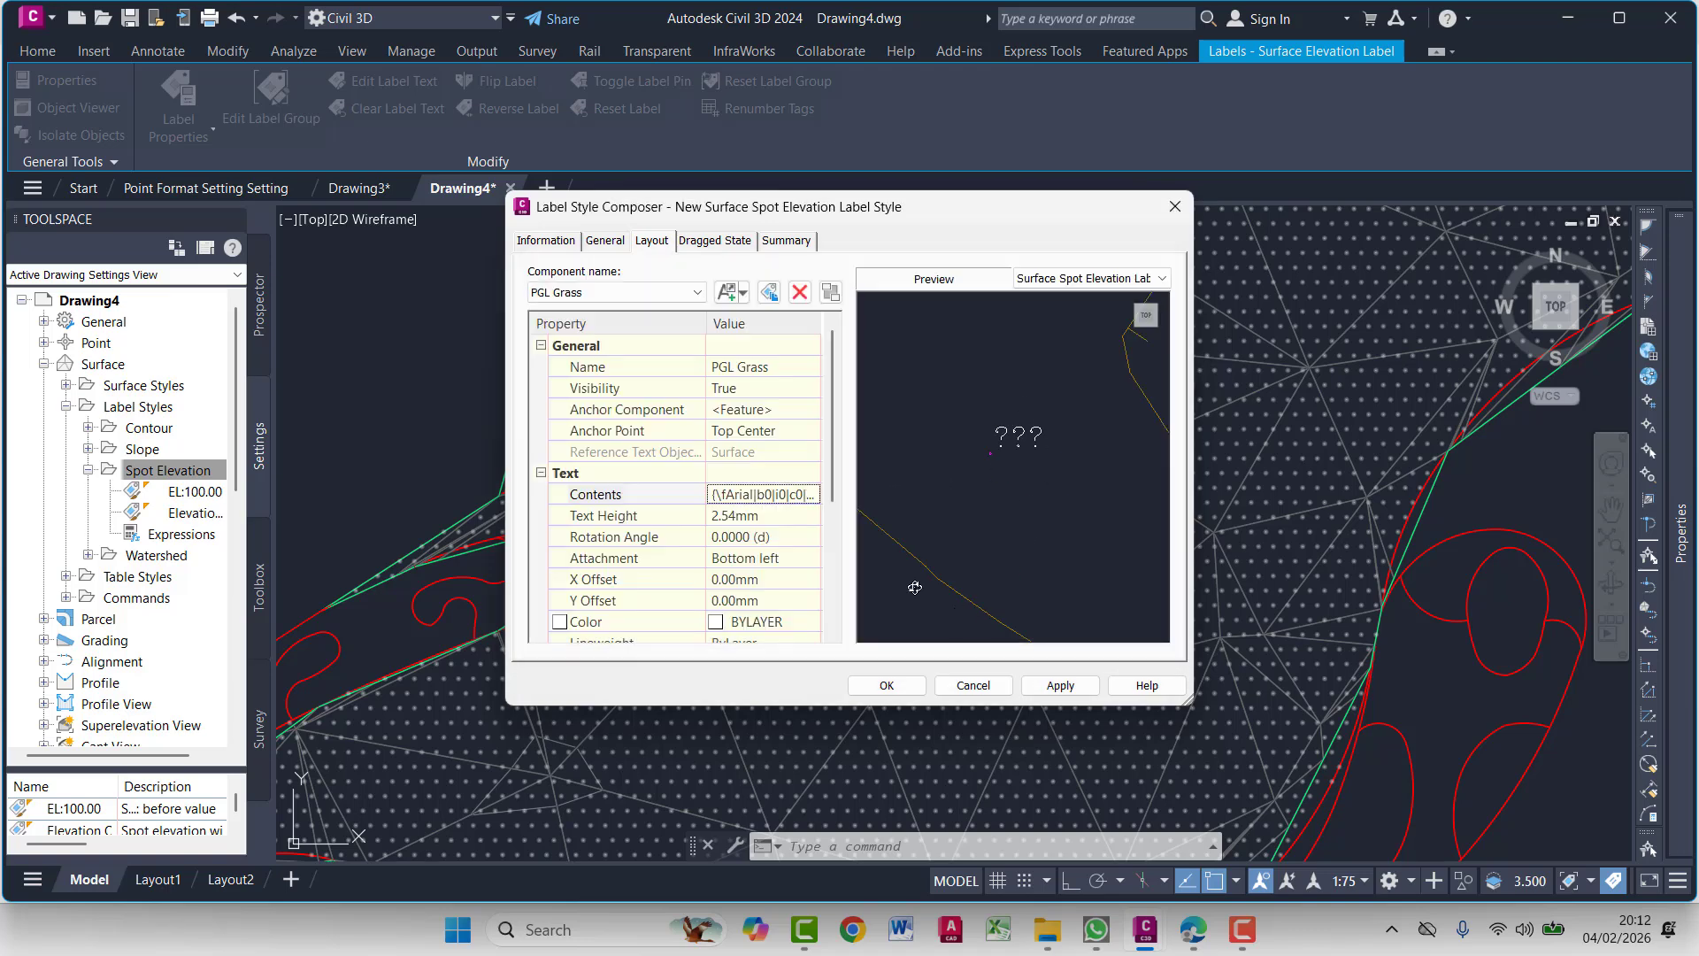
Set the color property of the PGL Grass text component to cyan
{"action": "left_click", "coordinate": [794, 625]}
{"action": "left_click", "coordinate": [810, 622]}
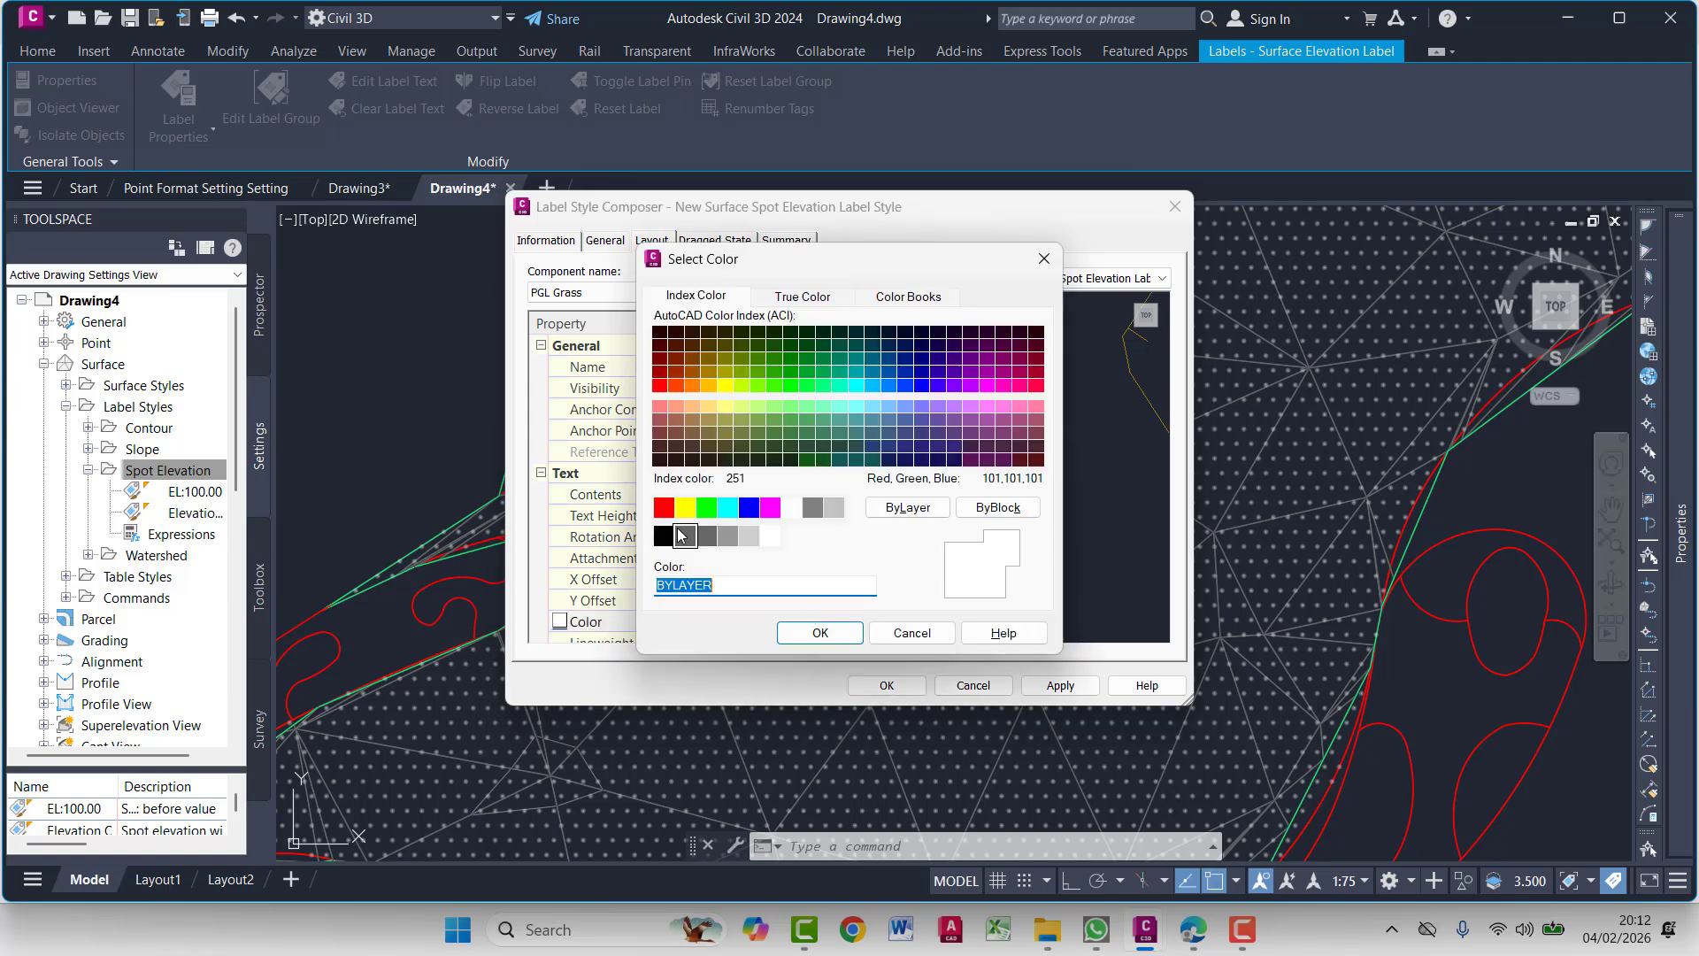
{"action": "left_click", "coordinate": [727, 507]}
{"action": "left_click", "coordinate": [820, 632]}
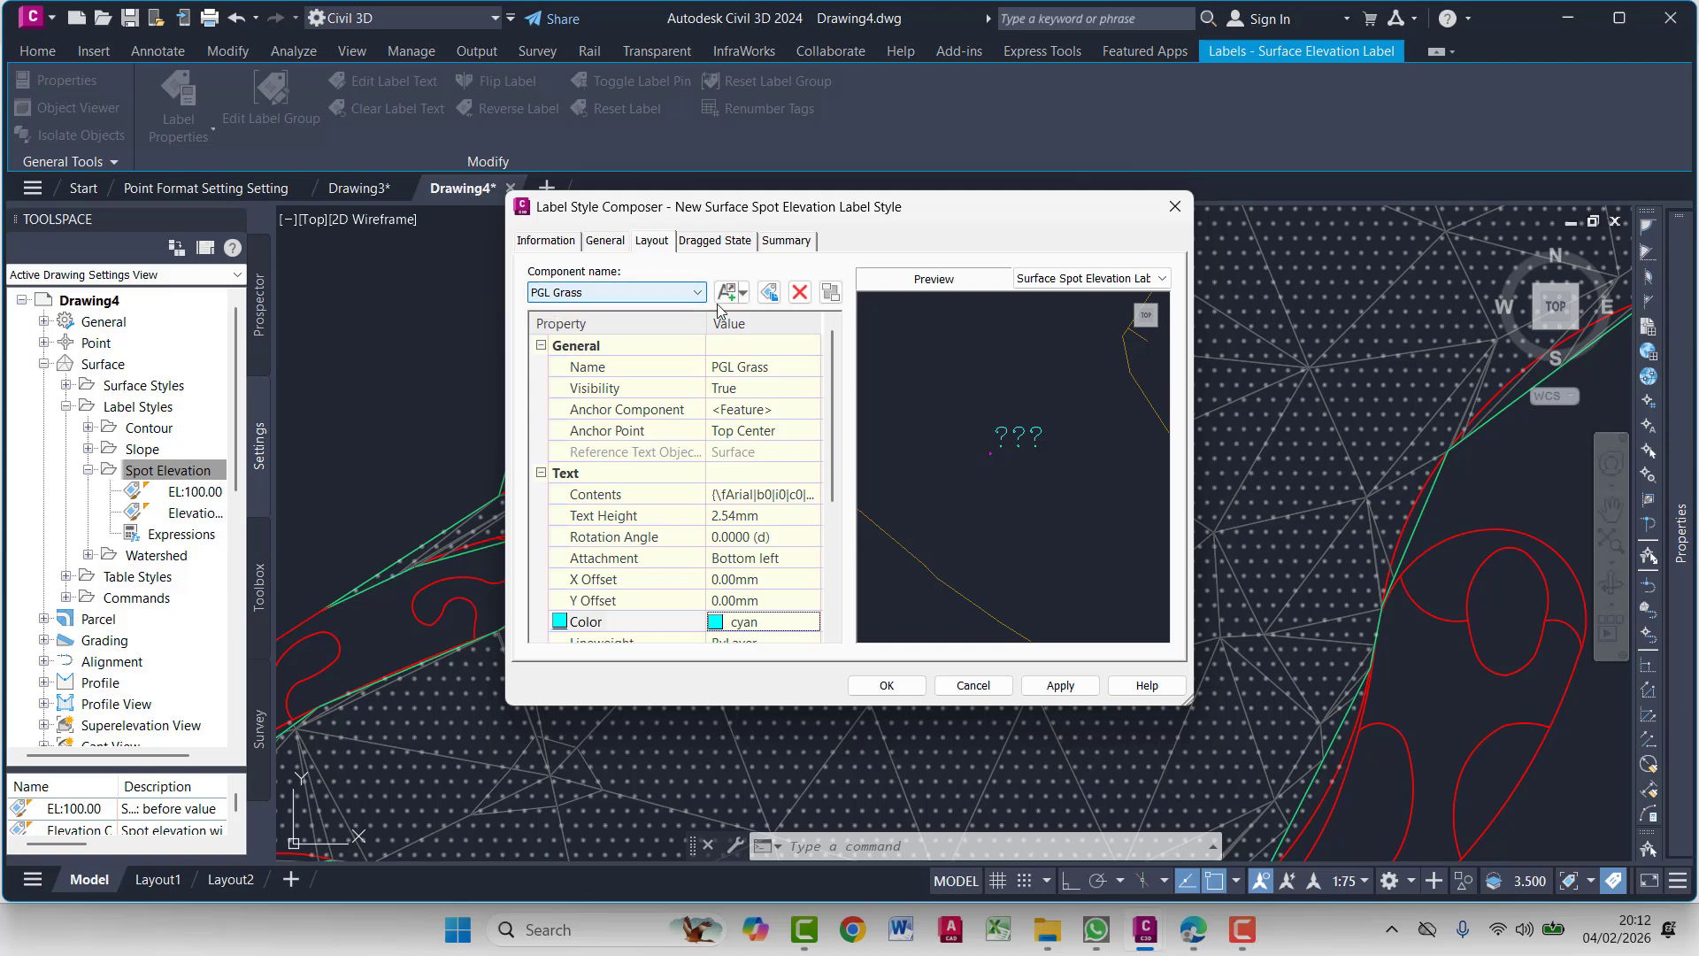
Copy the PGL Grass text component and make the copy the current component
{"action": "left_click", "coordinate": [744, 294]}
{"action": "left_click", "coordinate": [769, 294]}
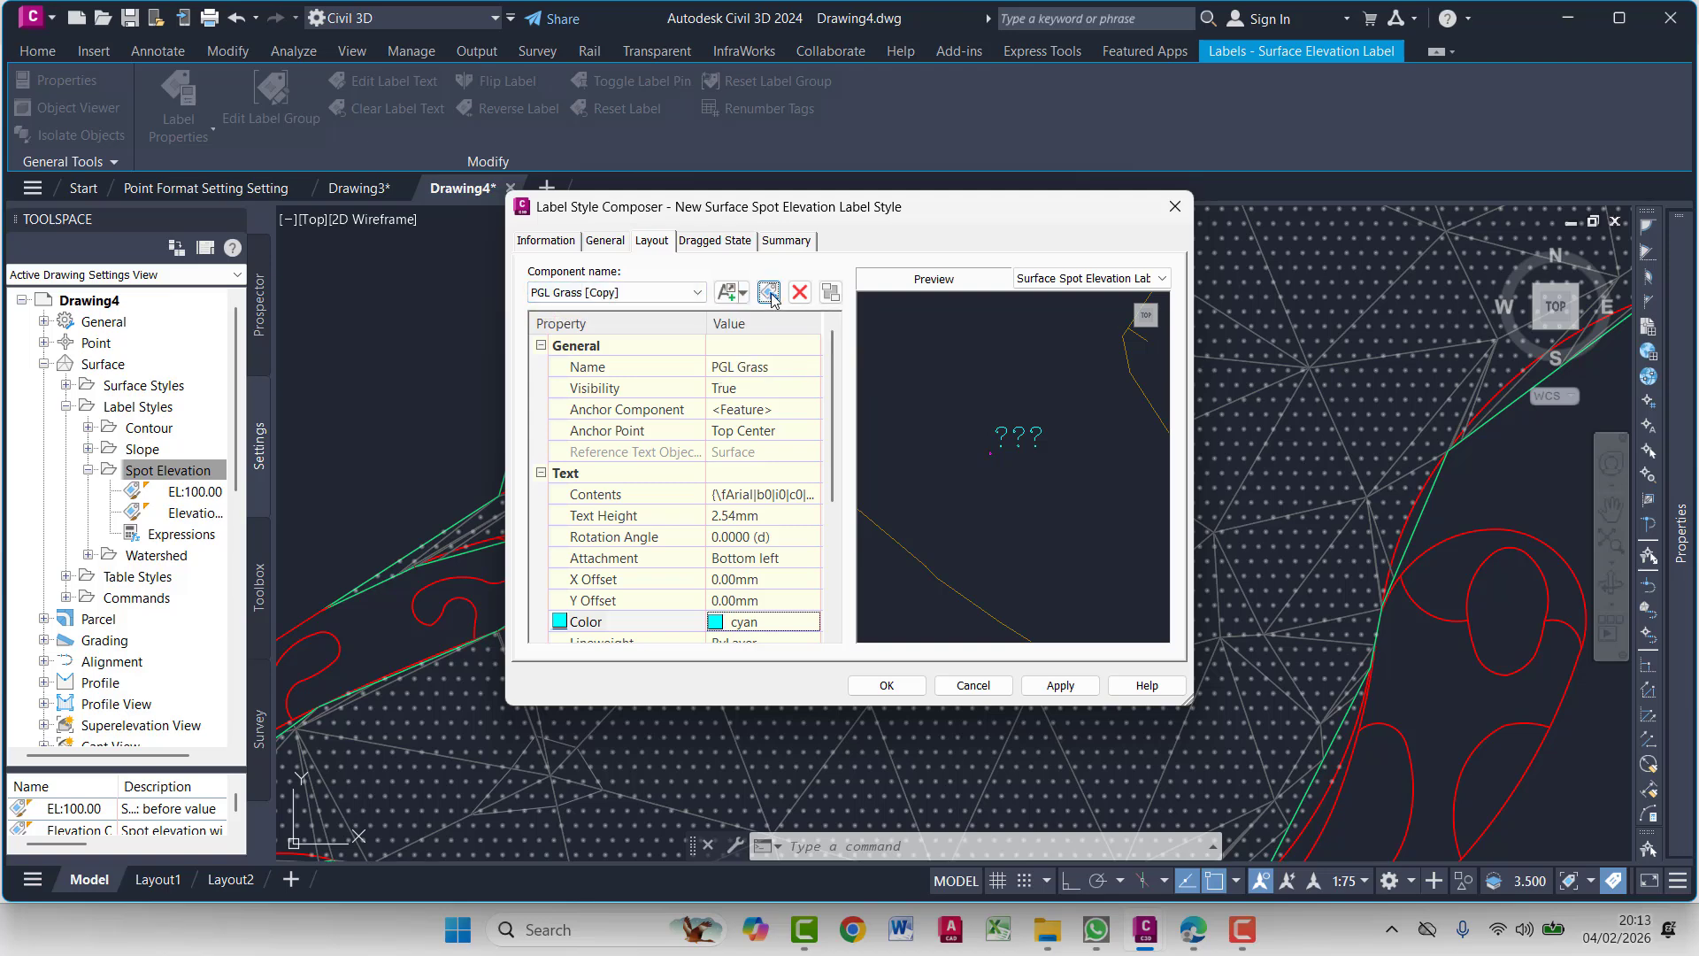
{"action": "left_click", "coordinate": [698, 293]}
{"action": "left_click", "coordinate": [566, 311]}
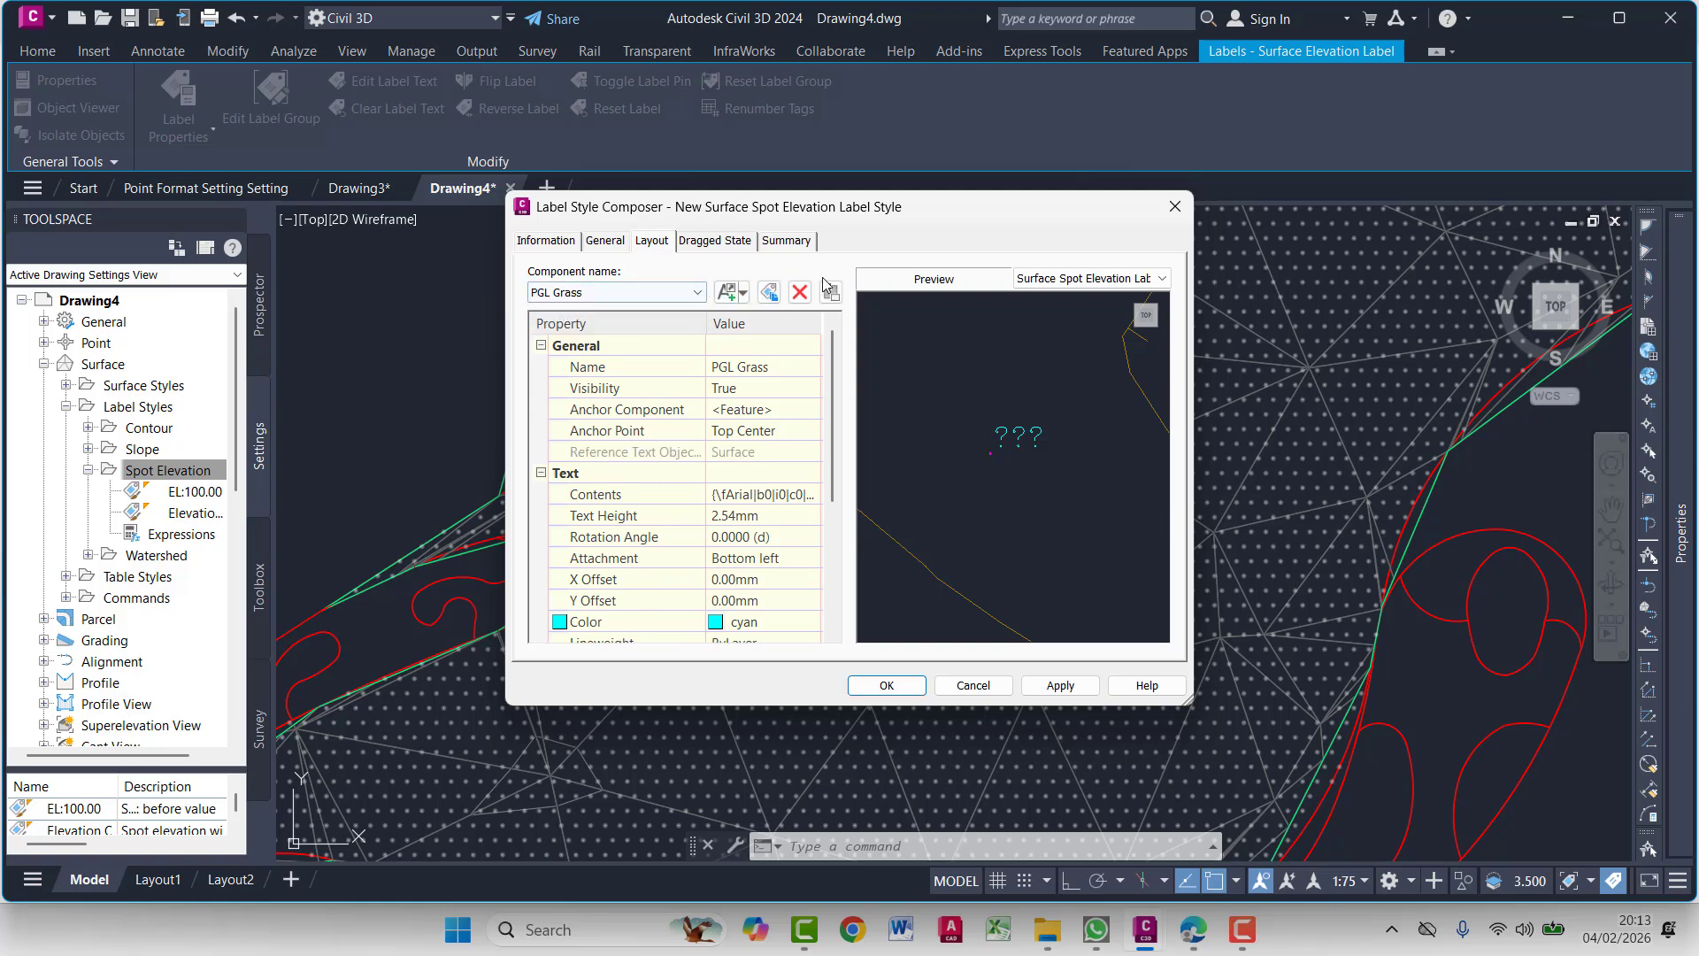
{"action": "left_click", "coordinate": [667, 292]}
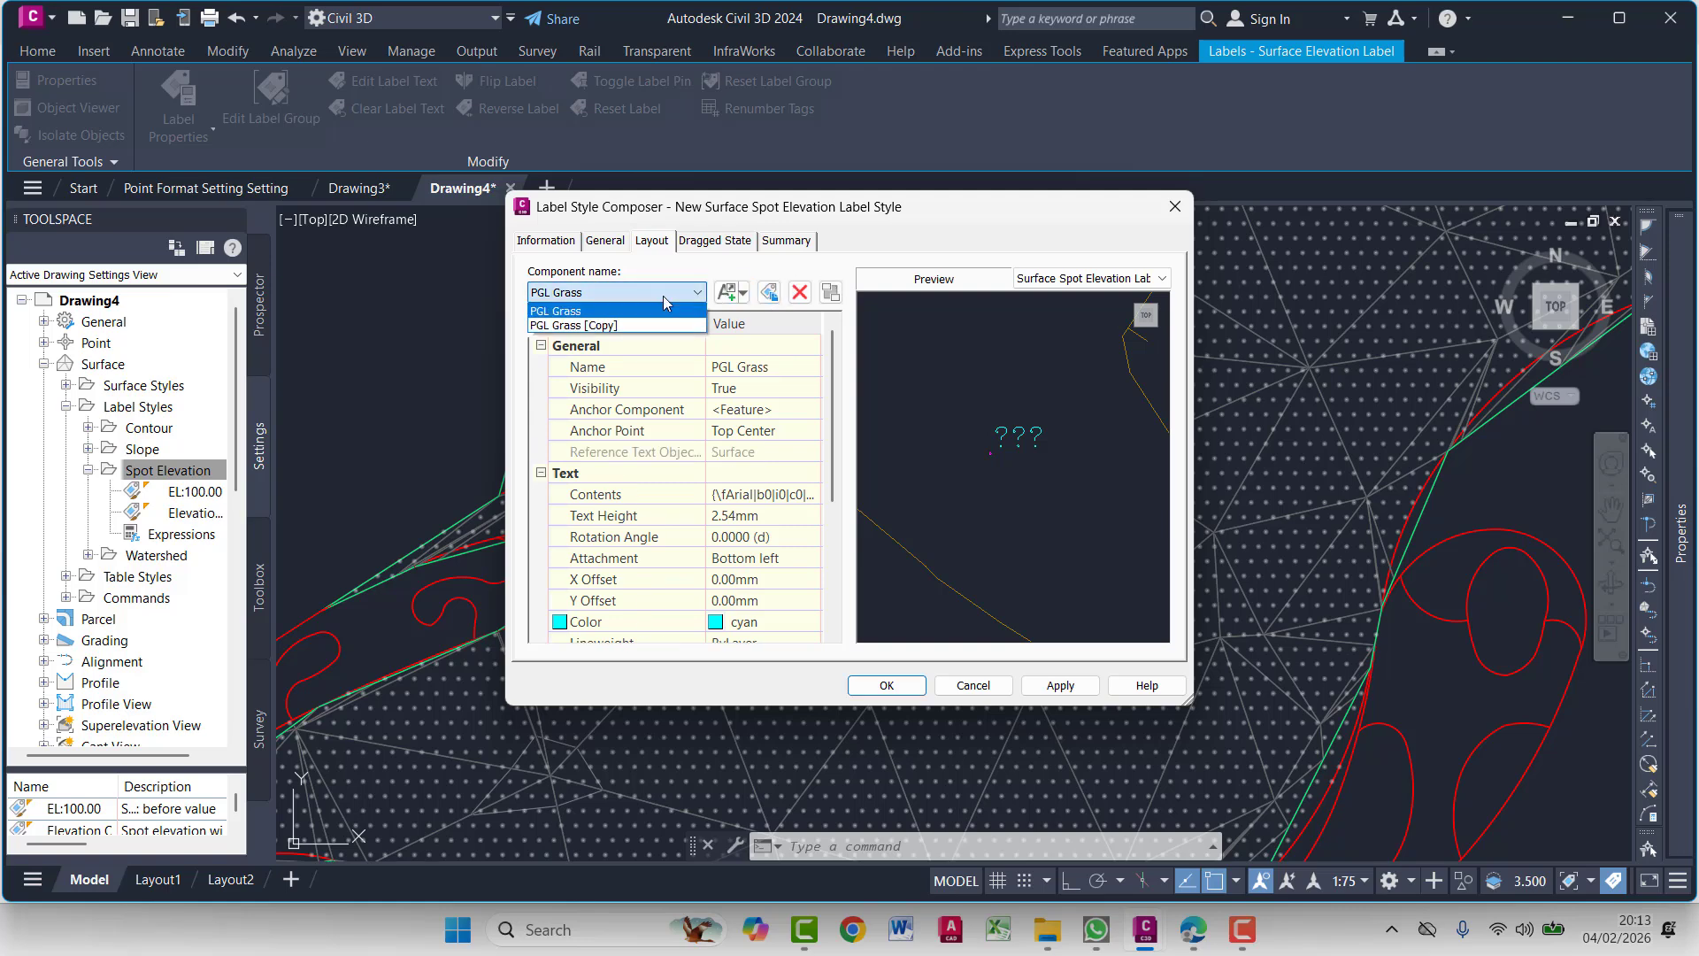
{"action": "left_click", "coordinate": [584, 328]}
Rename the copied text component to NGL Grass
{"action": "left_click", "coordinate": [746, 367]}
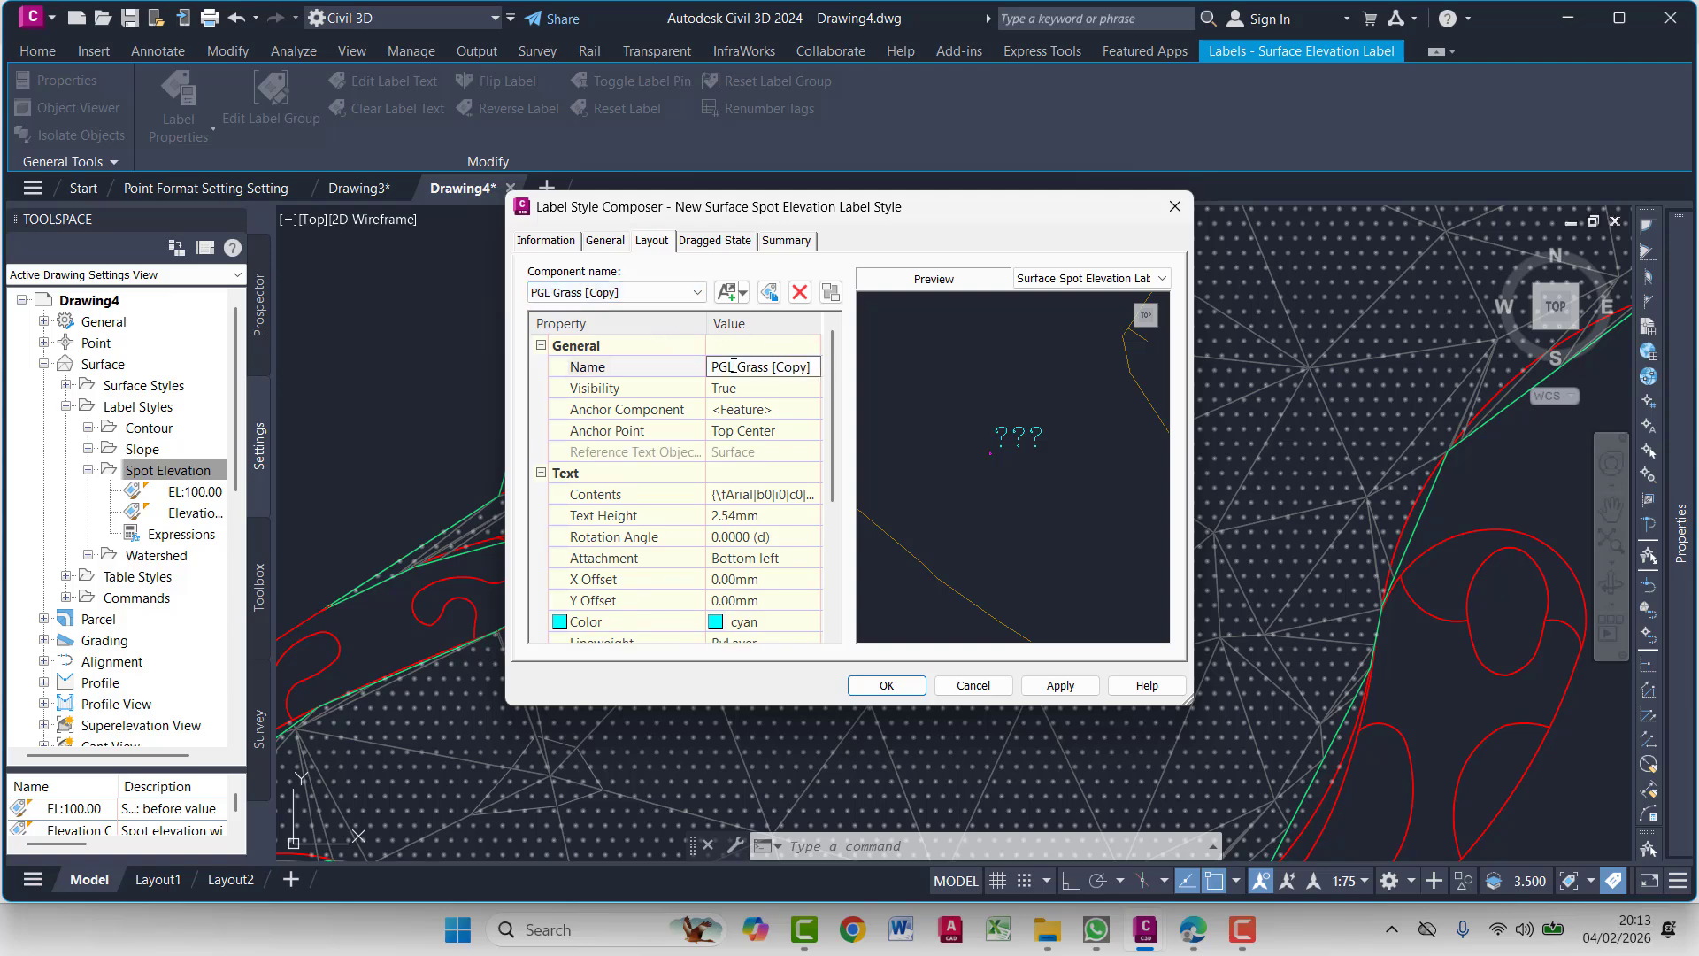
{"action": "double_click", "coordinate": [728, 364]}
{"action": "type", "text": "NGL"}
{"action": "left_click_drag", "start_coordinate": [818, 366], "coordinate": [781, 367]}
{"action": "key", "text": "BackSpace"}
Try the Bottom right attachment on the NGL Grass text component, returning it to Bottom left
{"action": "left_click", "coordinate": [783, 553]}
{"action": "left_click", "coordinate": [783, 557]}
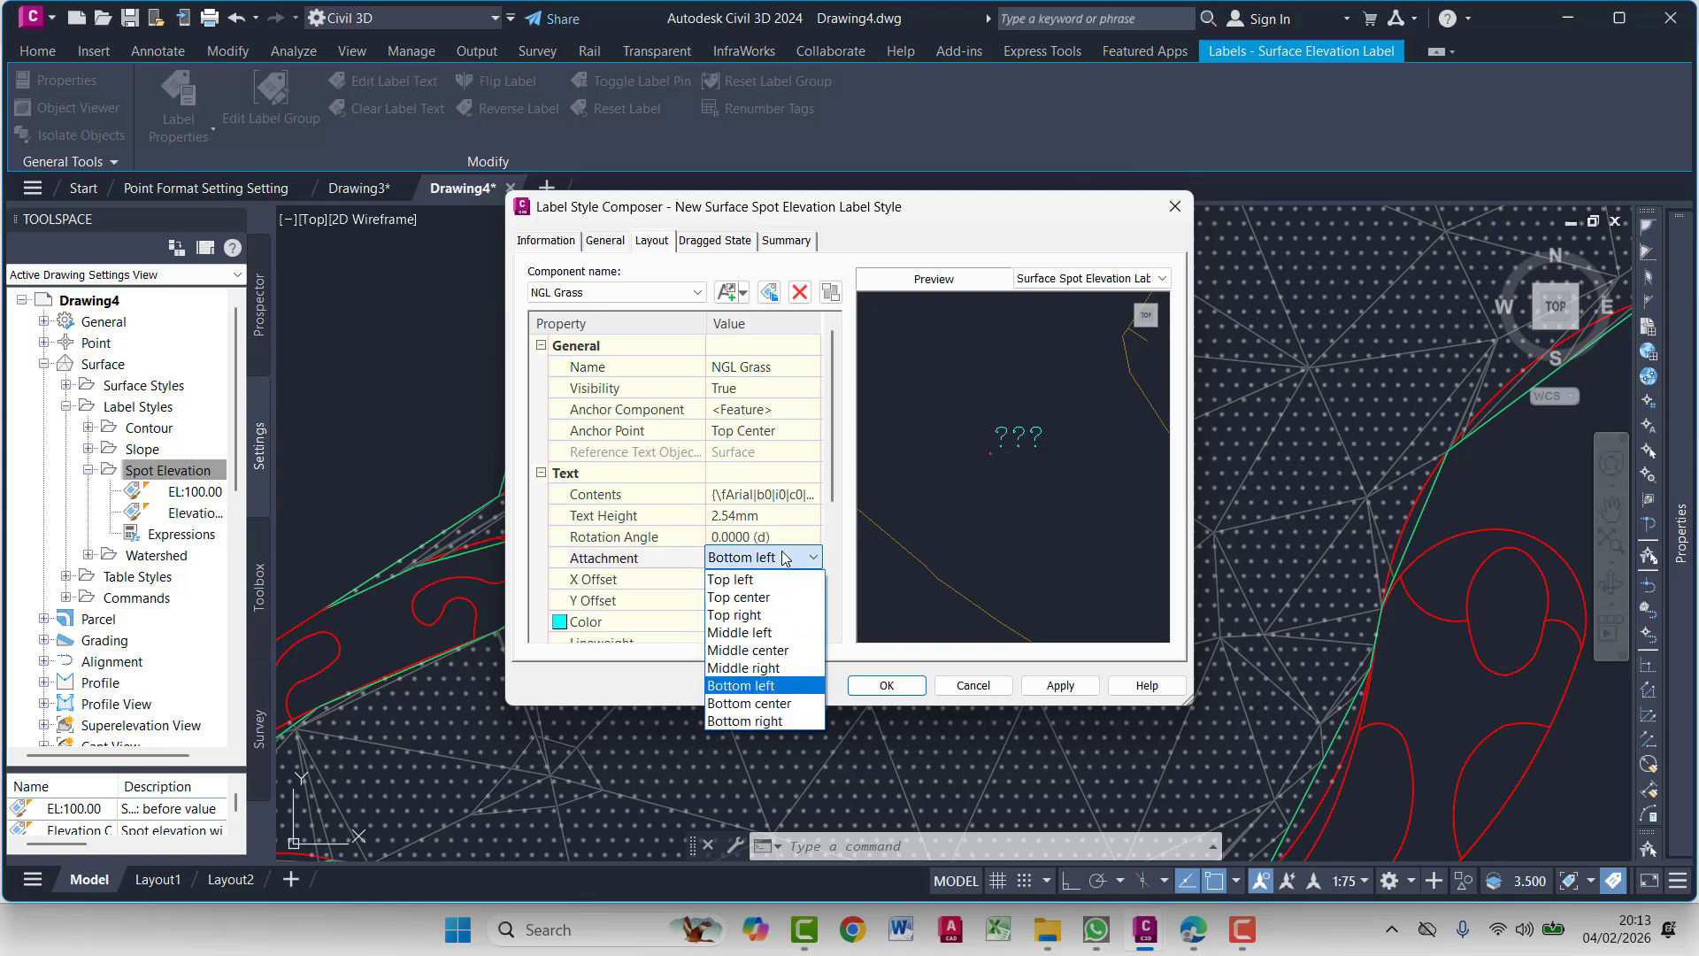
{"action": "left_click", "coordinate": [767, 722]}
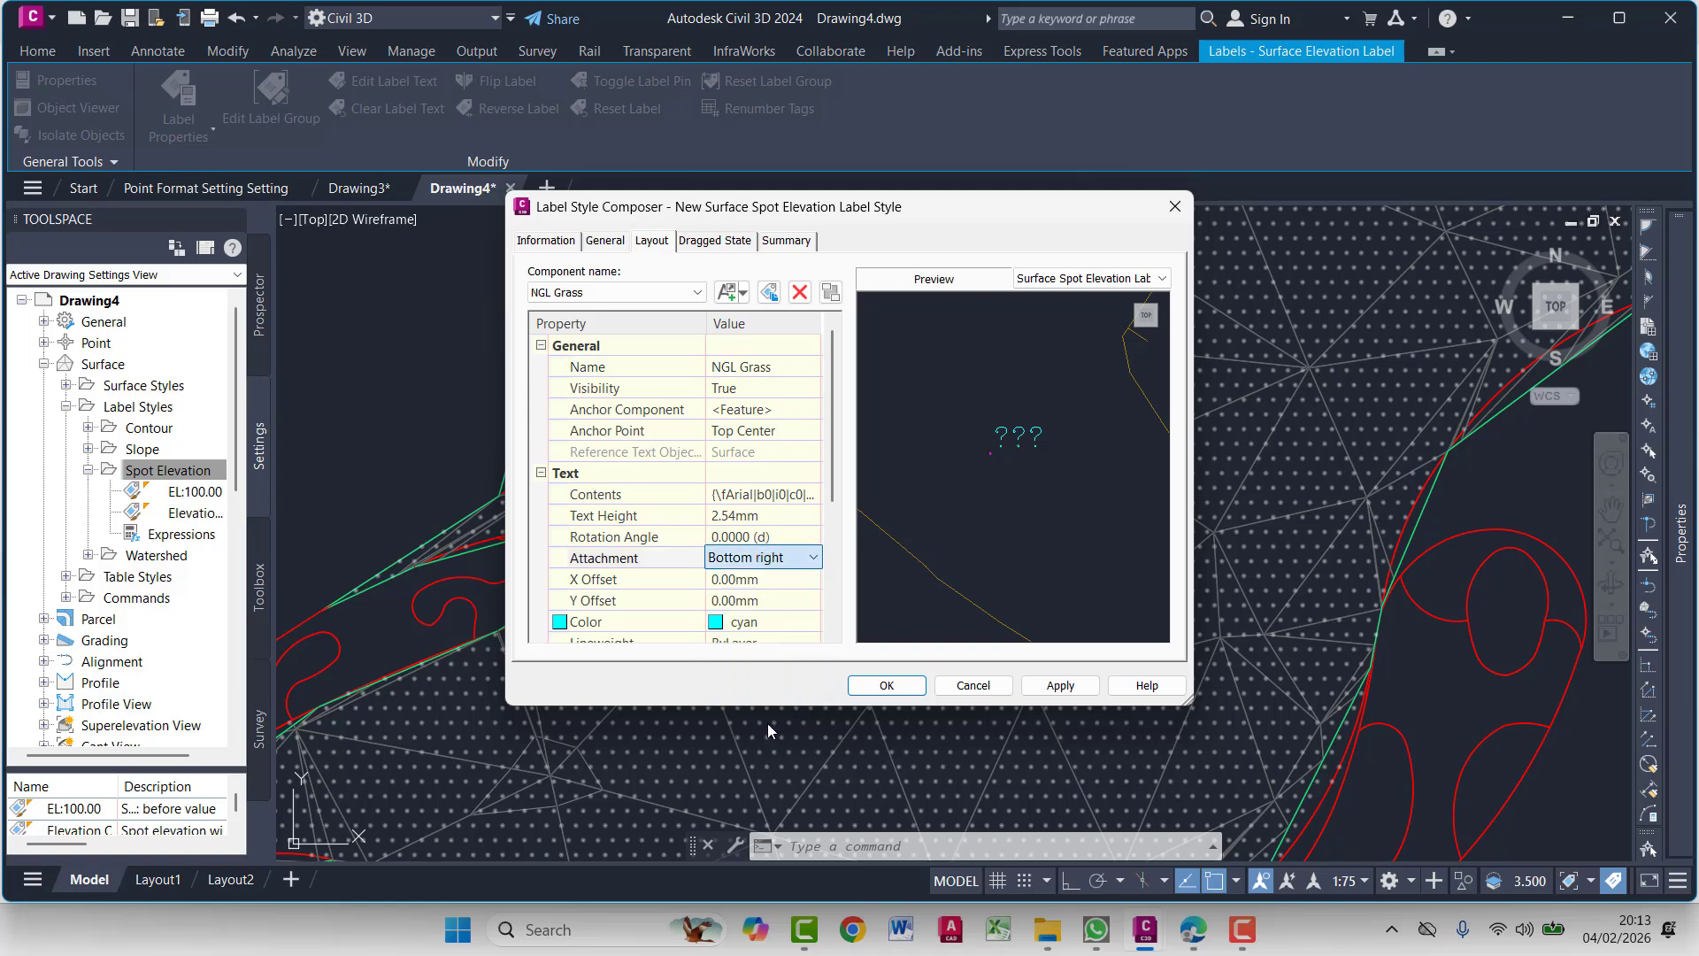
{"action": "left_click", "coordinate": [766, 560]}
{"action": "left_click", "coordinate": [766, 559]}
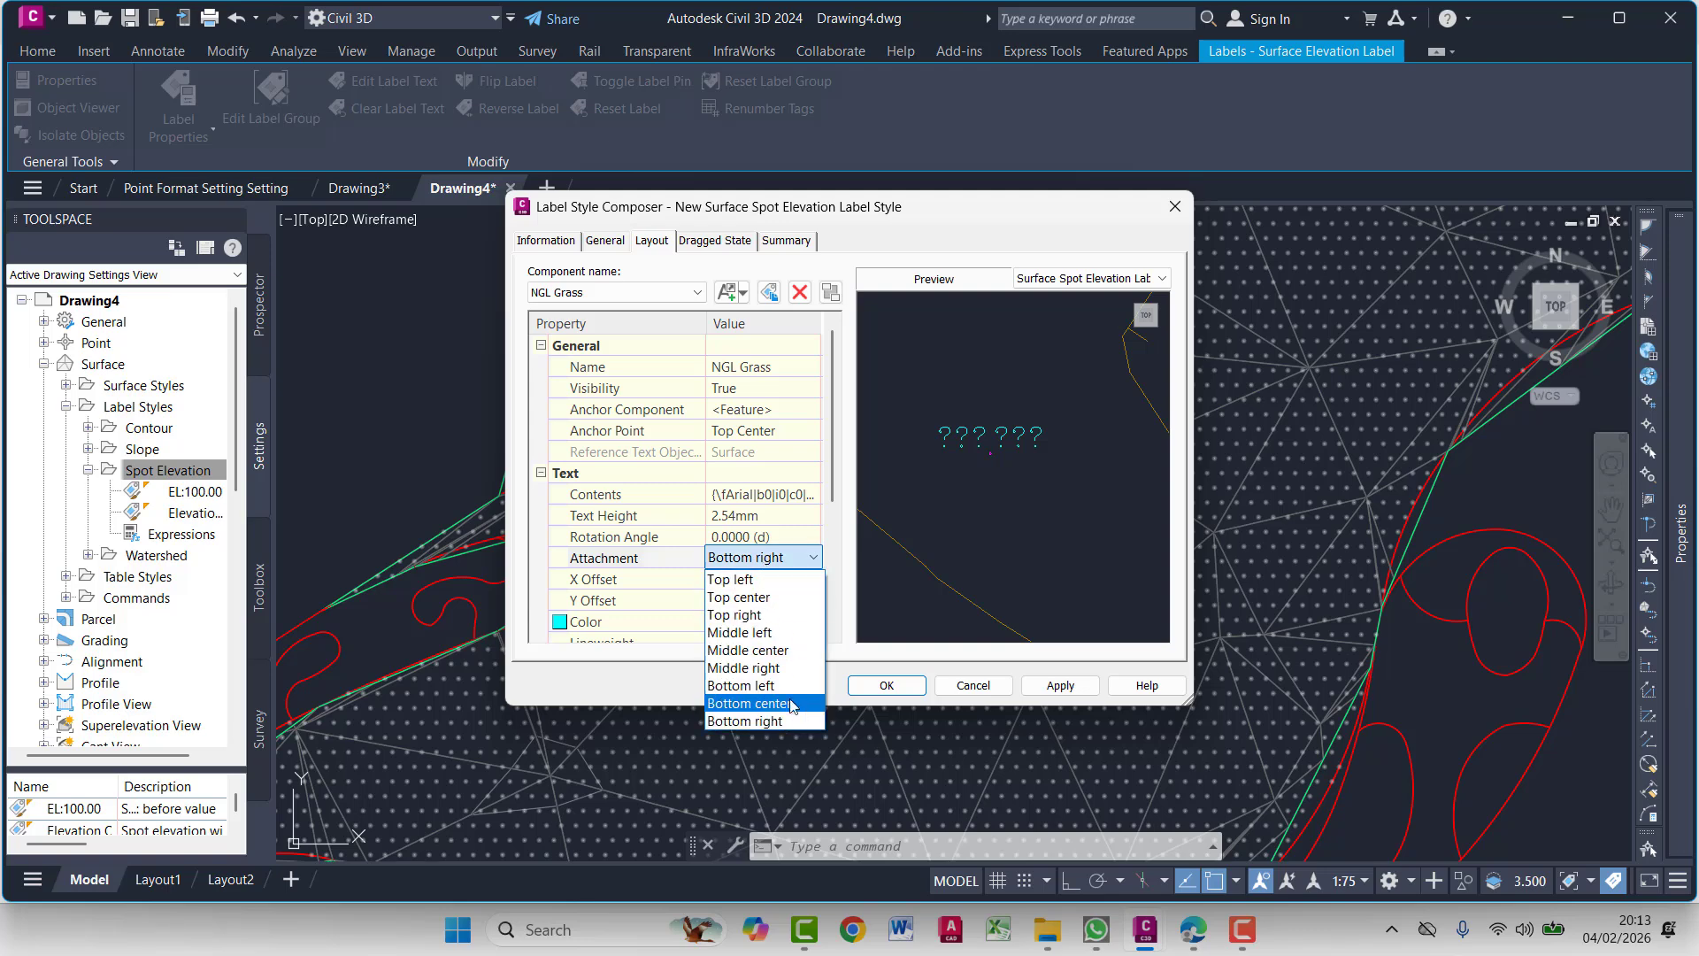
{"action": "left_click", "coordinate": [782, 687]}
Try Middle Center, Bottom Center and Top Left as the NGL Grass anchor point, returning it to Top Center
{"action": "left_click", "coordinate": [769, 431]}
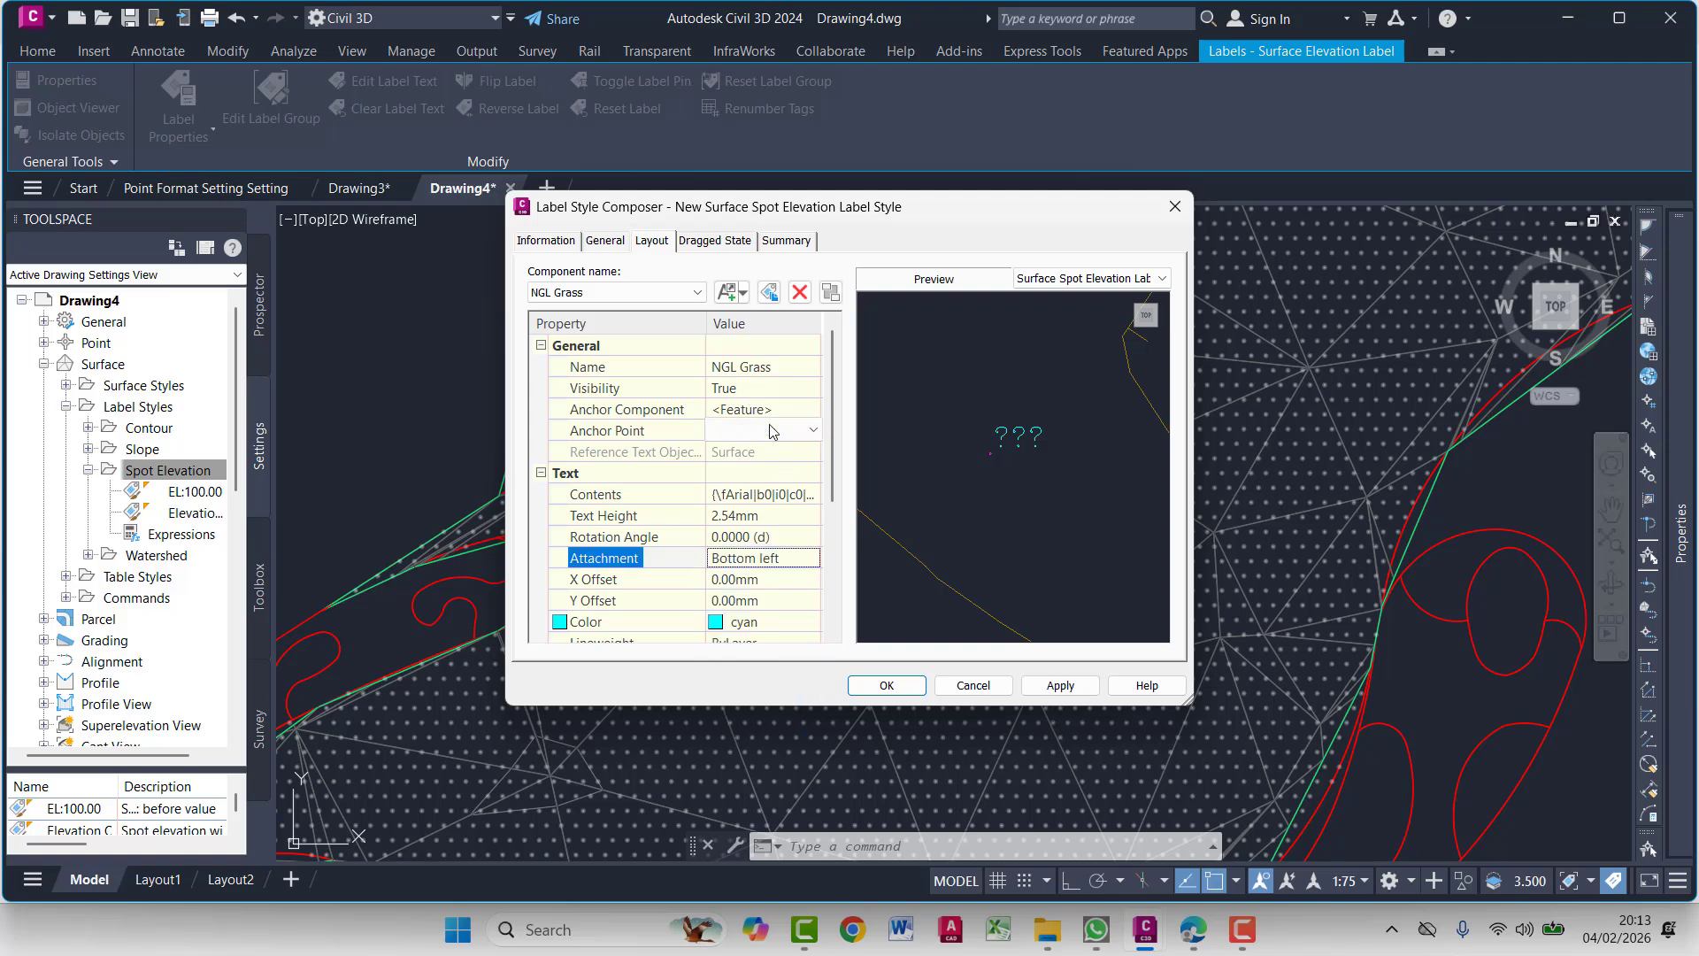
{"action": "left_click", "coordinate": [770, 431]}
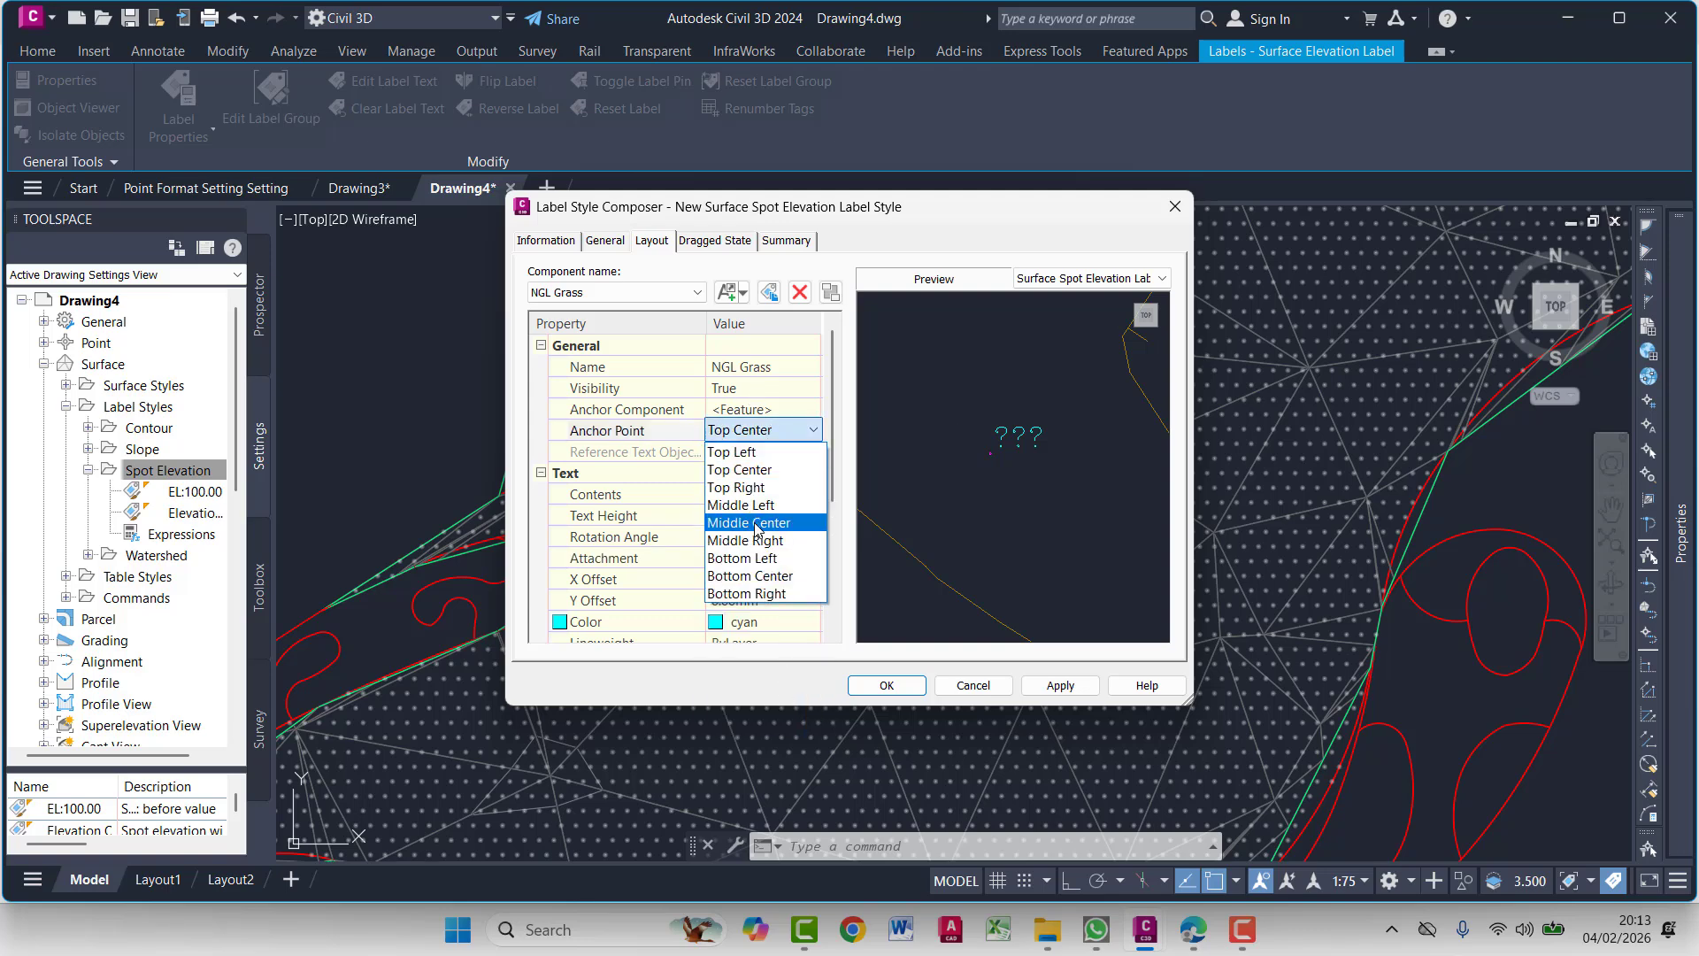
{"action": "left_click", "coordinate": [756, 522]}
{"action": "left_click", "coordinate": [766, 431]}
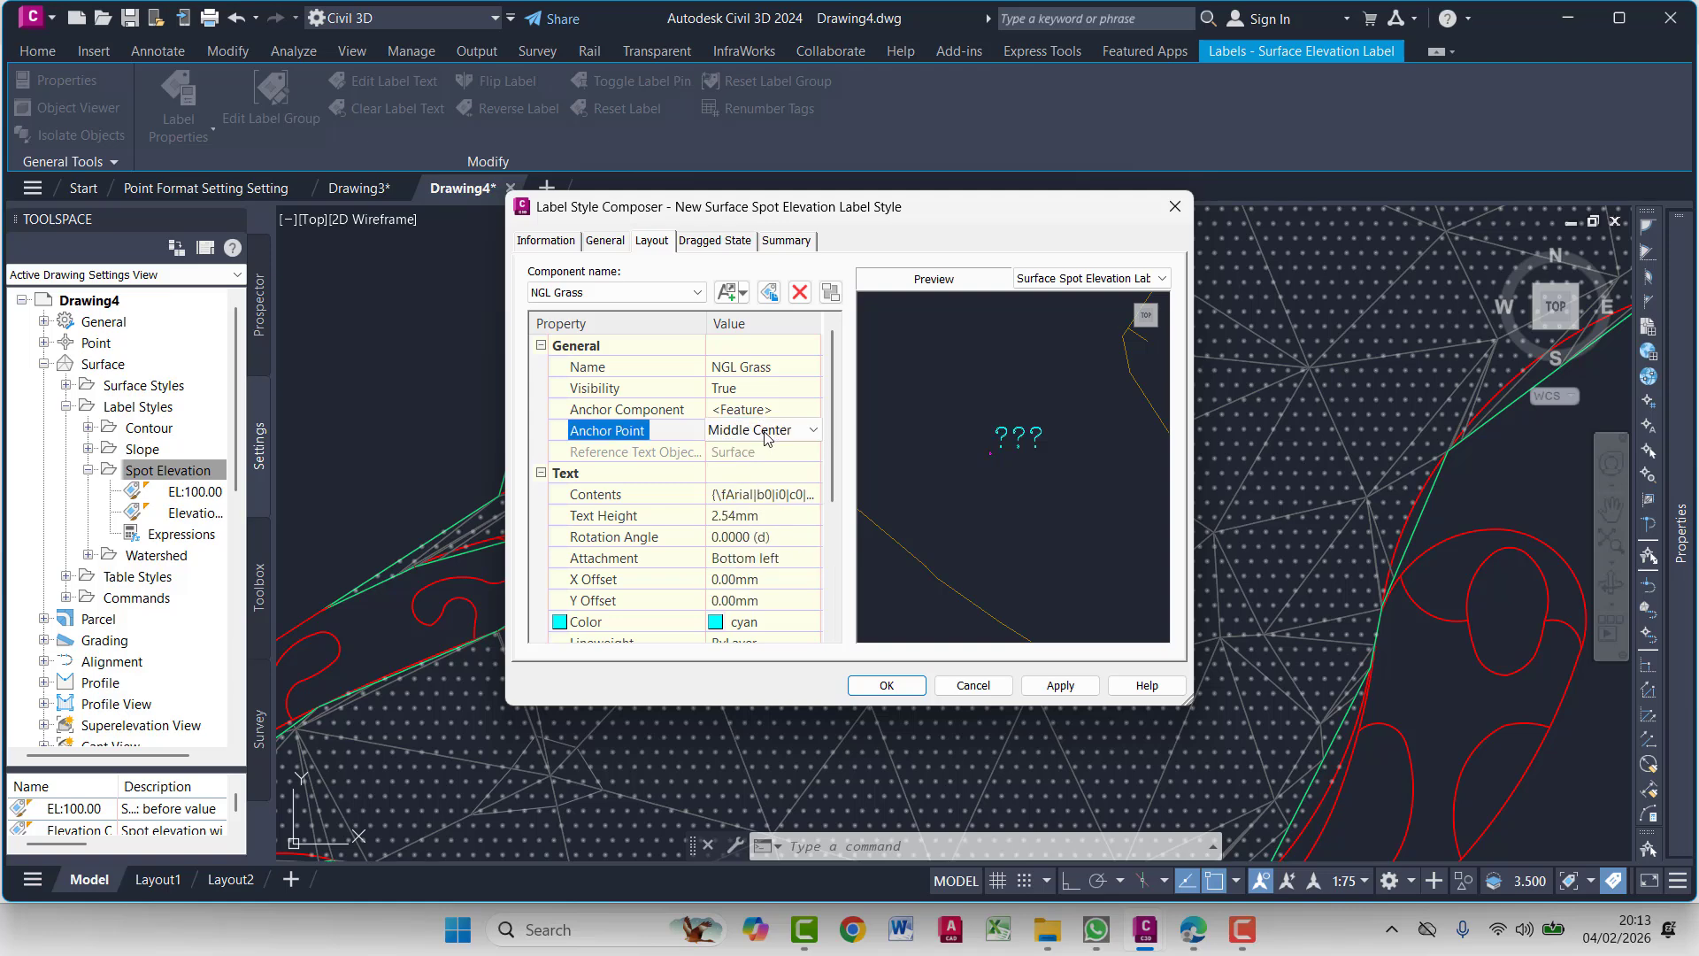
{"action": "left_click", "coordinate": [767, 431]}
{"action": "left_click", "coordinate": [769, 469]}
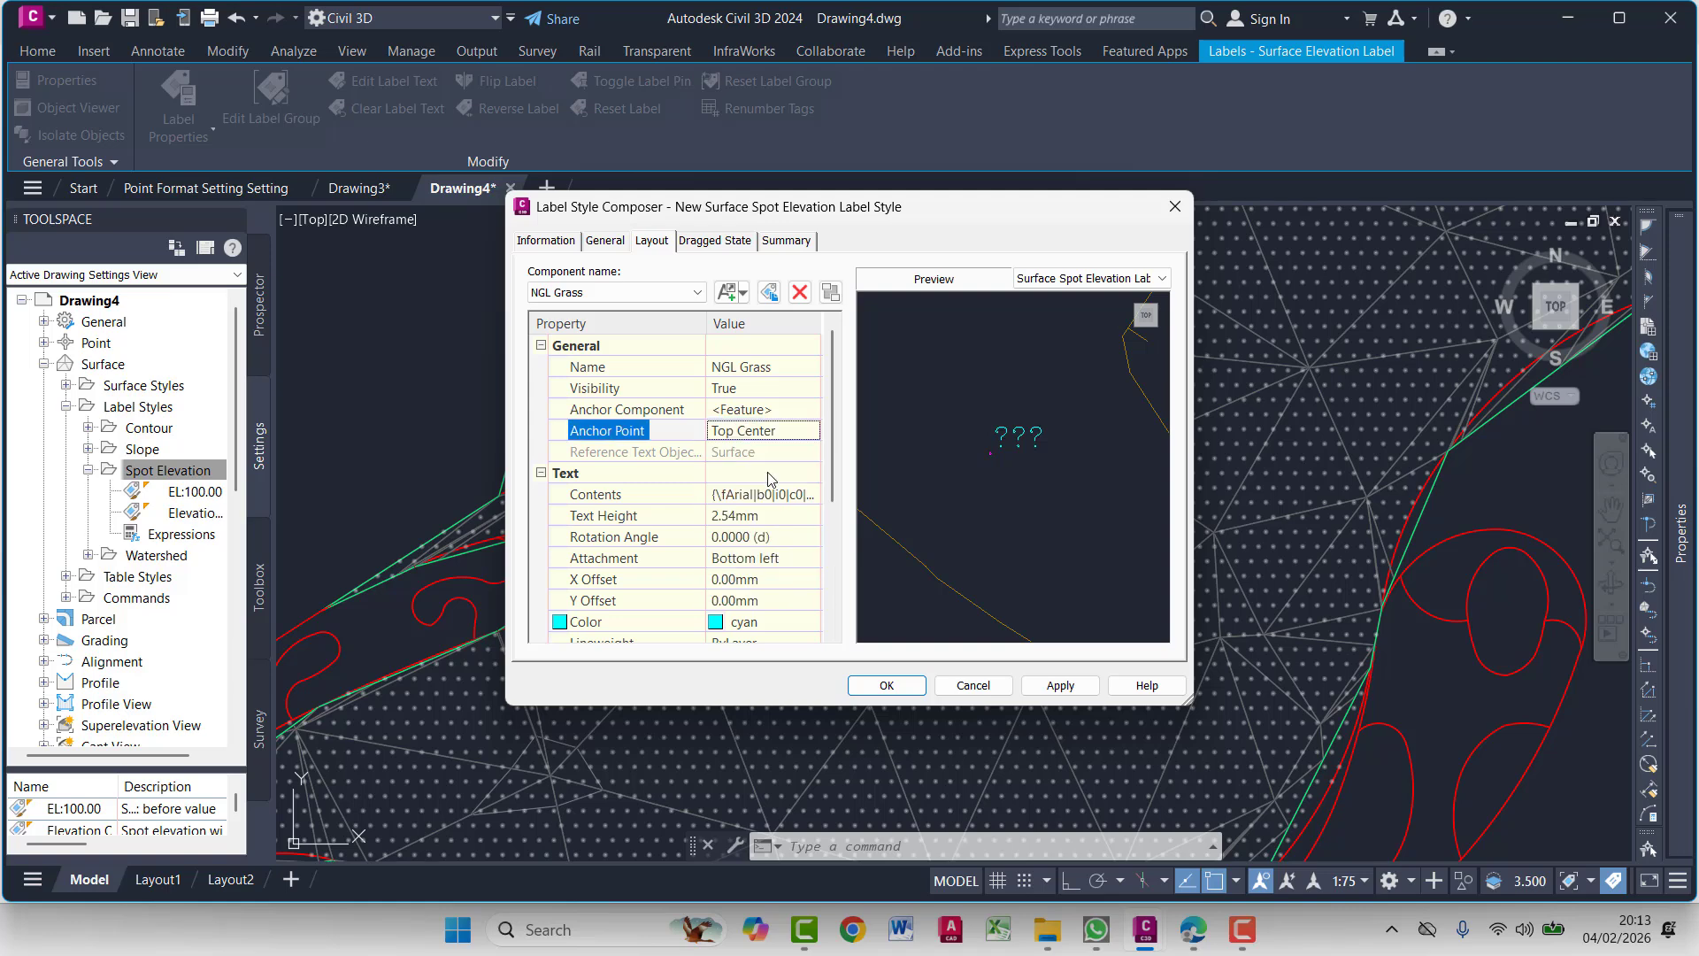
{"action": "left_click", "coordinate": [774, 432]}
{"action": "left_click", "coordinate": [774, 432]}
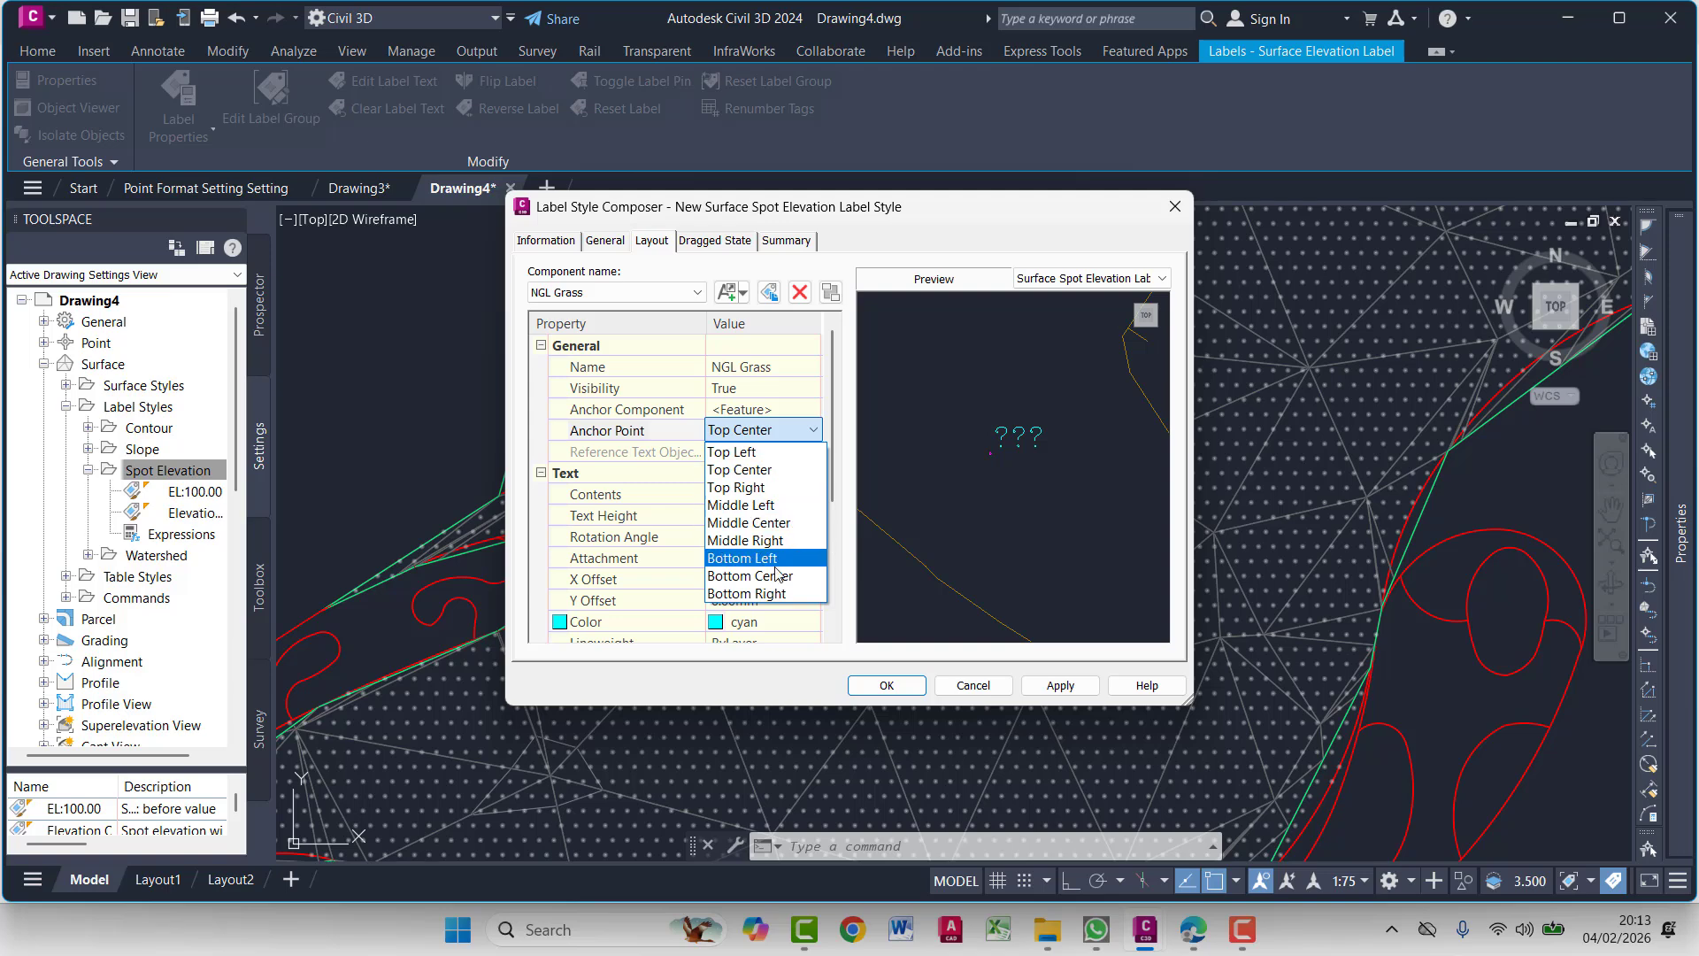
{"action": "left_click", "coordinate": [779, 579]}
{"action": "left_click", "coordinate": [780, 432]}
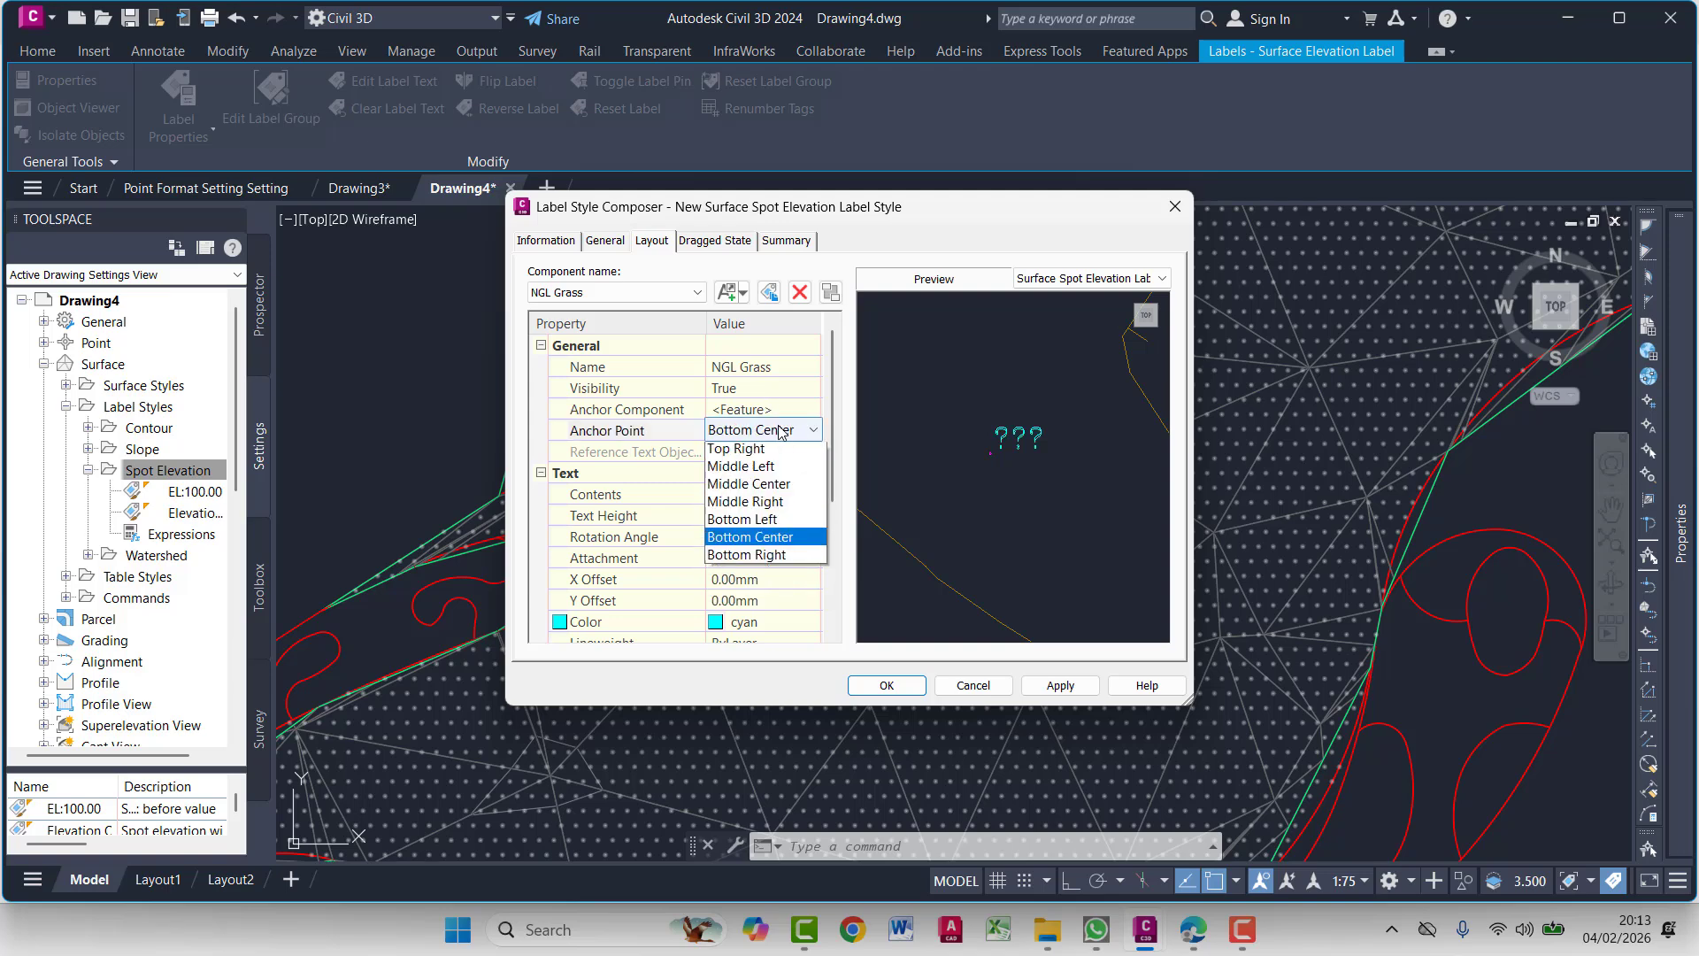
{"action": "left_click", "coordinate": [770, 450]}
{"action": "left_click", "coordinate": [778, 432]}
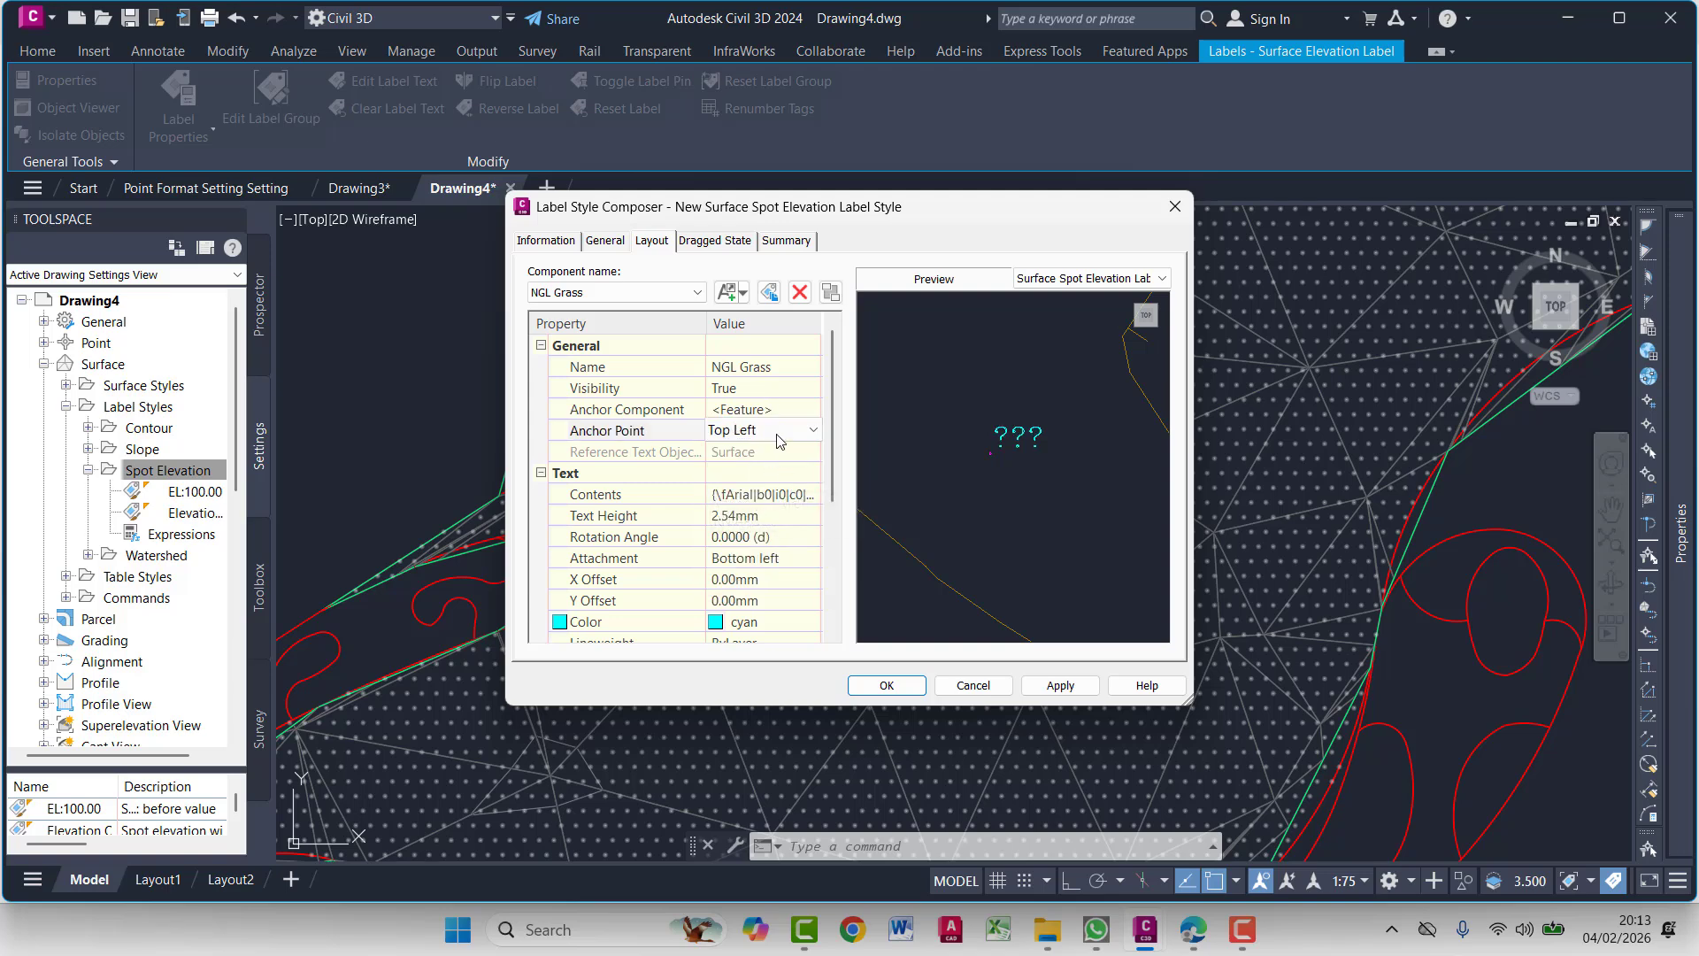
{"action": "left_click", "coordinate": [770, 431]}
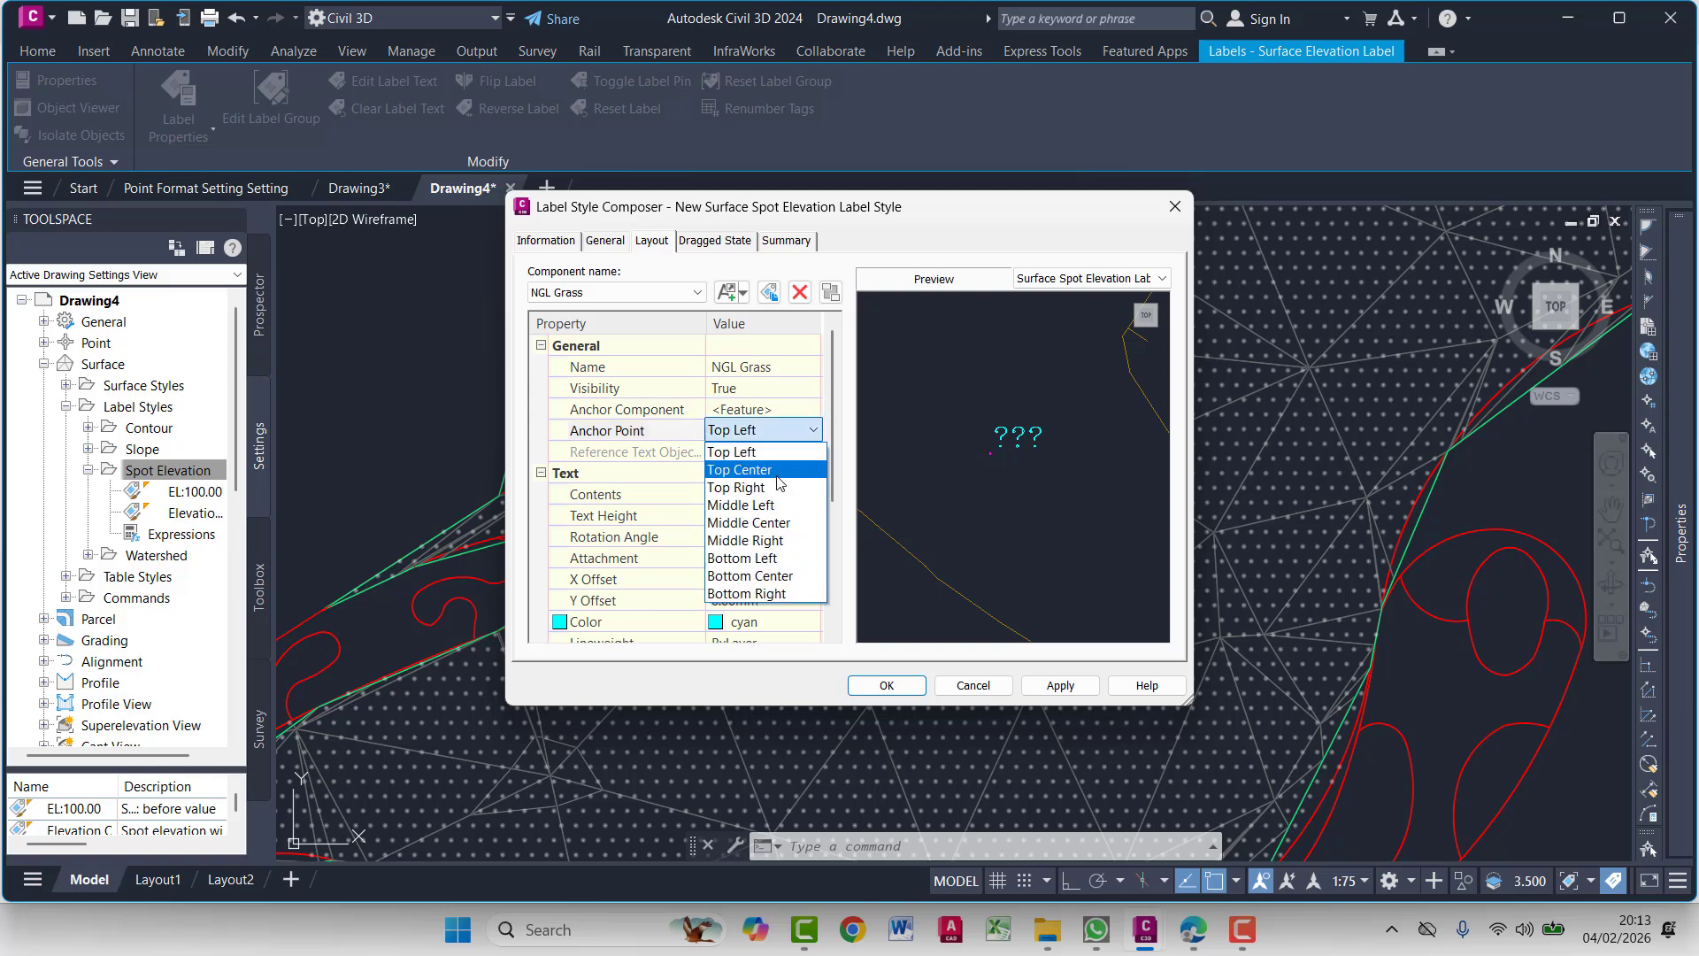
{"action": "left_click", "coordinate": [768, 470]}
Set the attachment of the NGL Grass text component to Top left and apply the change
{"action": "left_click", "coordinate": [778, 559]}
{"action": "left_click", "coordinate": [779, 559]}
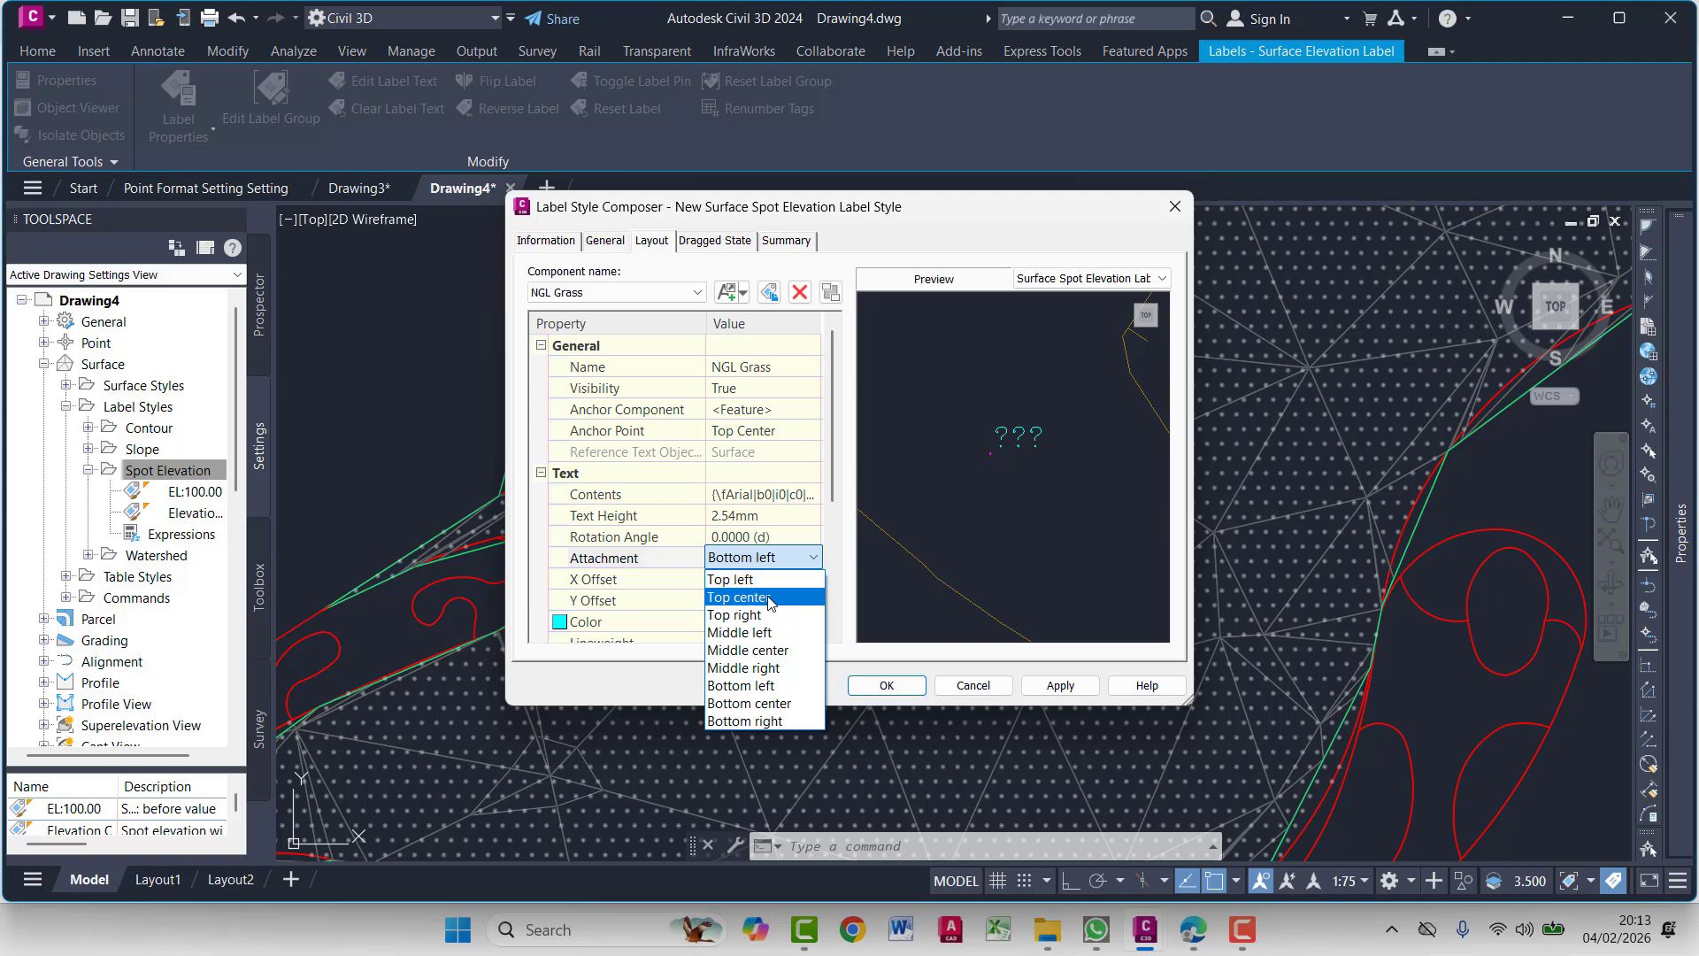
{"action": "left_click", "coordinate": [766, 580]}
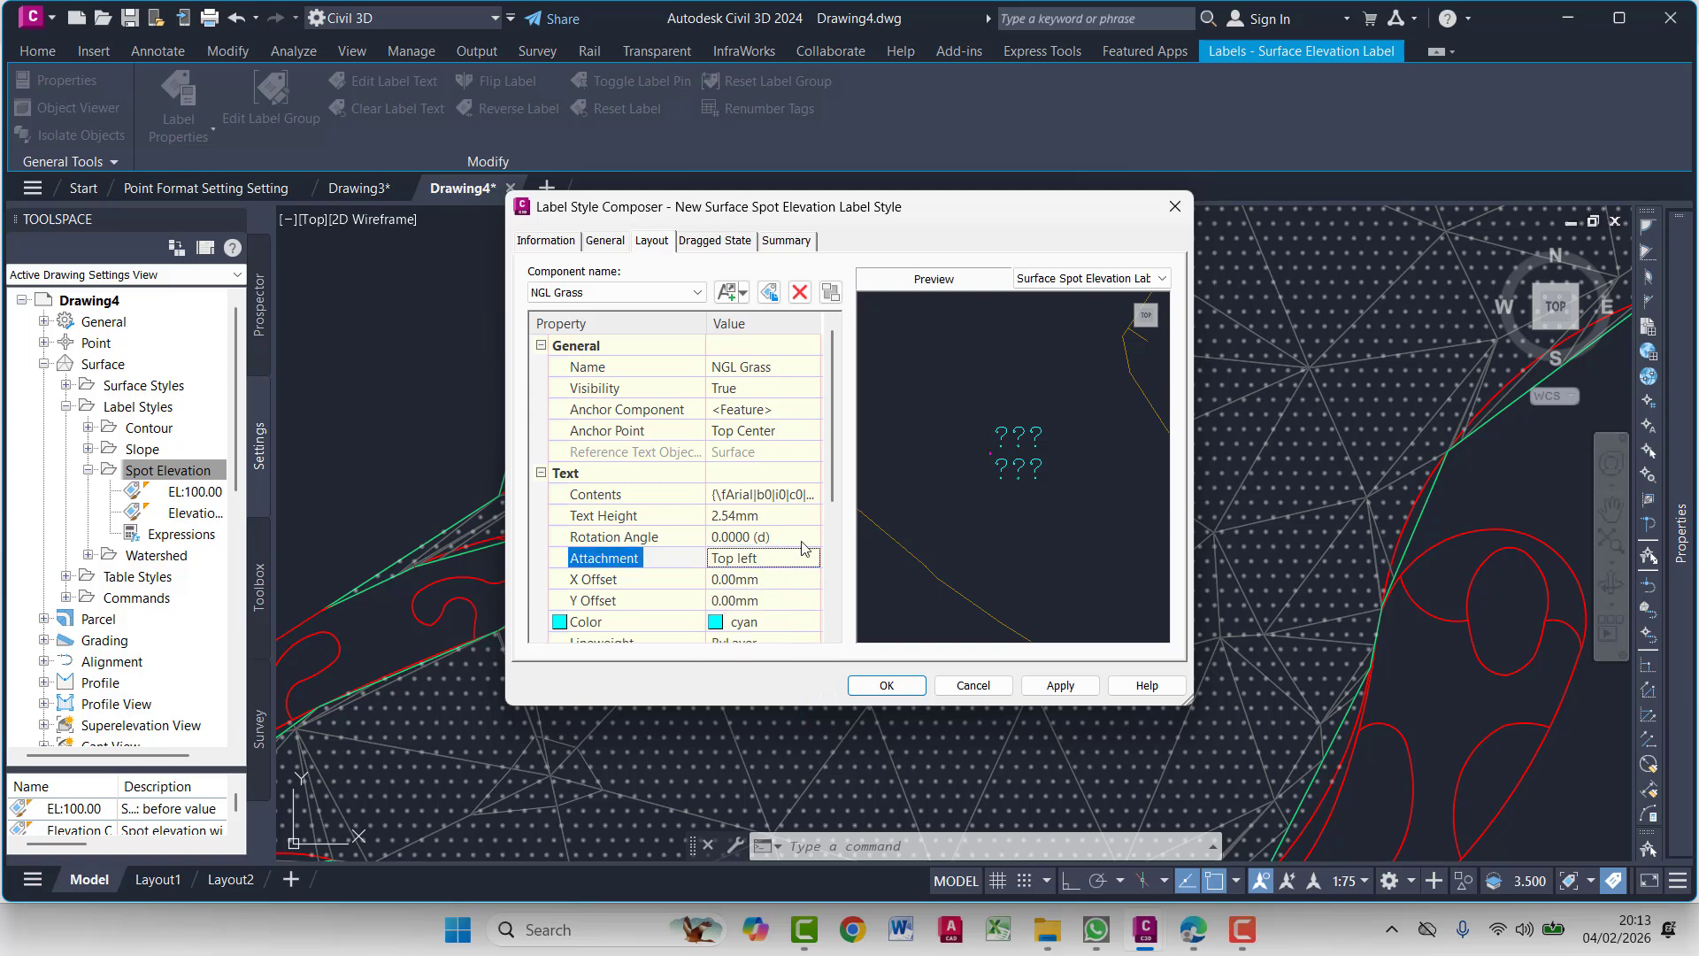
{"action": "left_click", "coordinate": [1062, 685]}
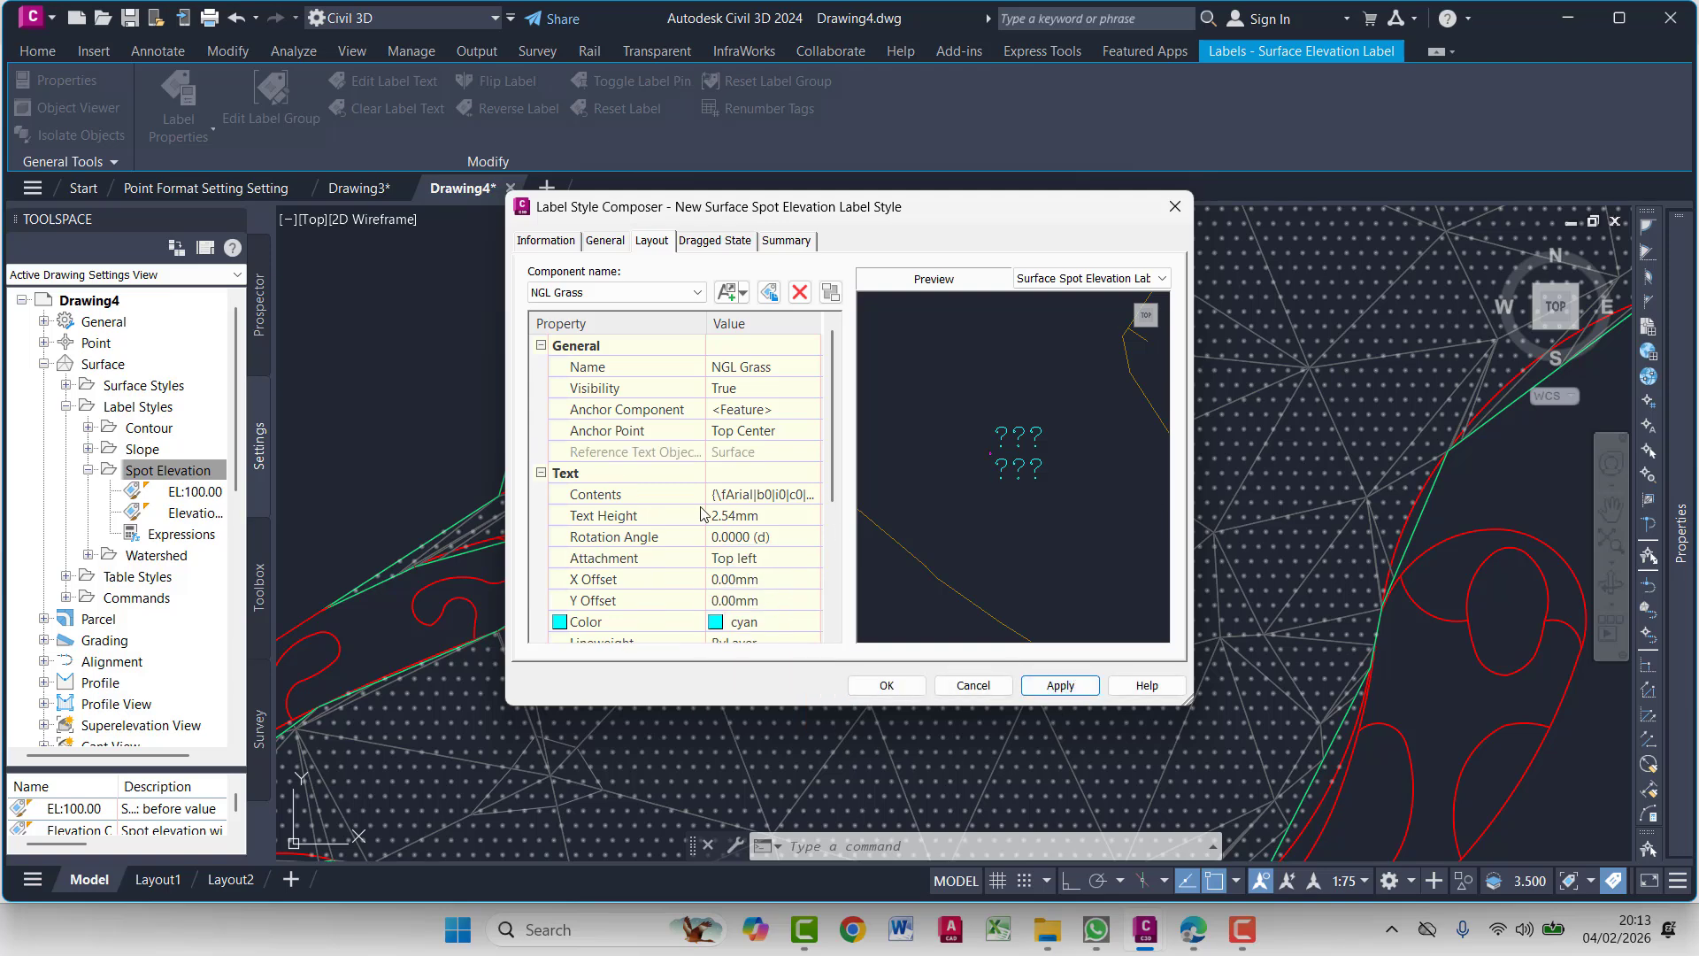
Anchor the NGL Grass component to the Top Left point of the PGL Grass component, using Bottom left attachment
{"action": "left_click", "coordinate": [764, 412]}
{"action": "left_click", "coordinate": [763, 412]}
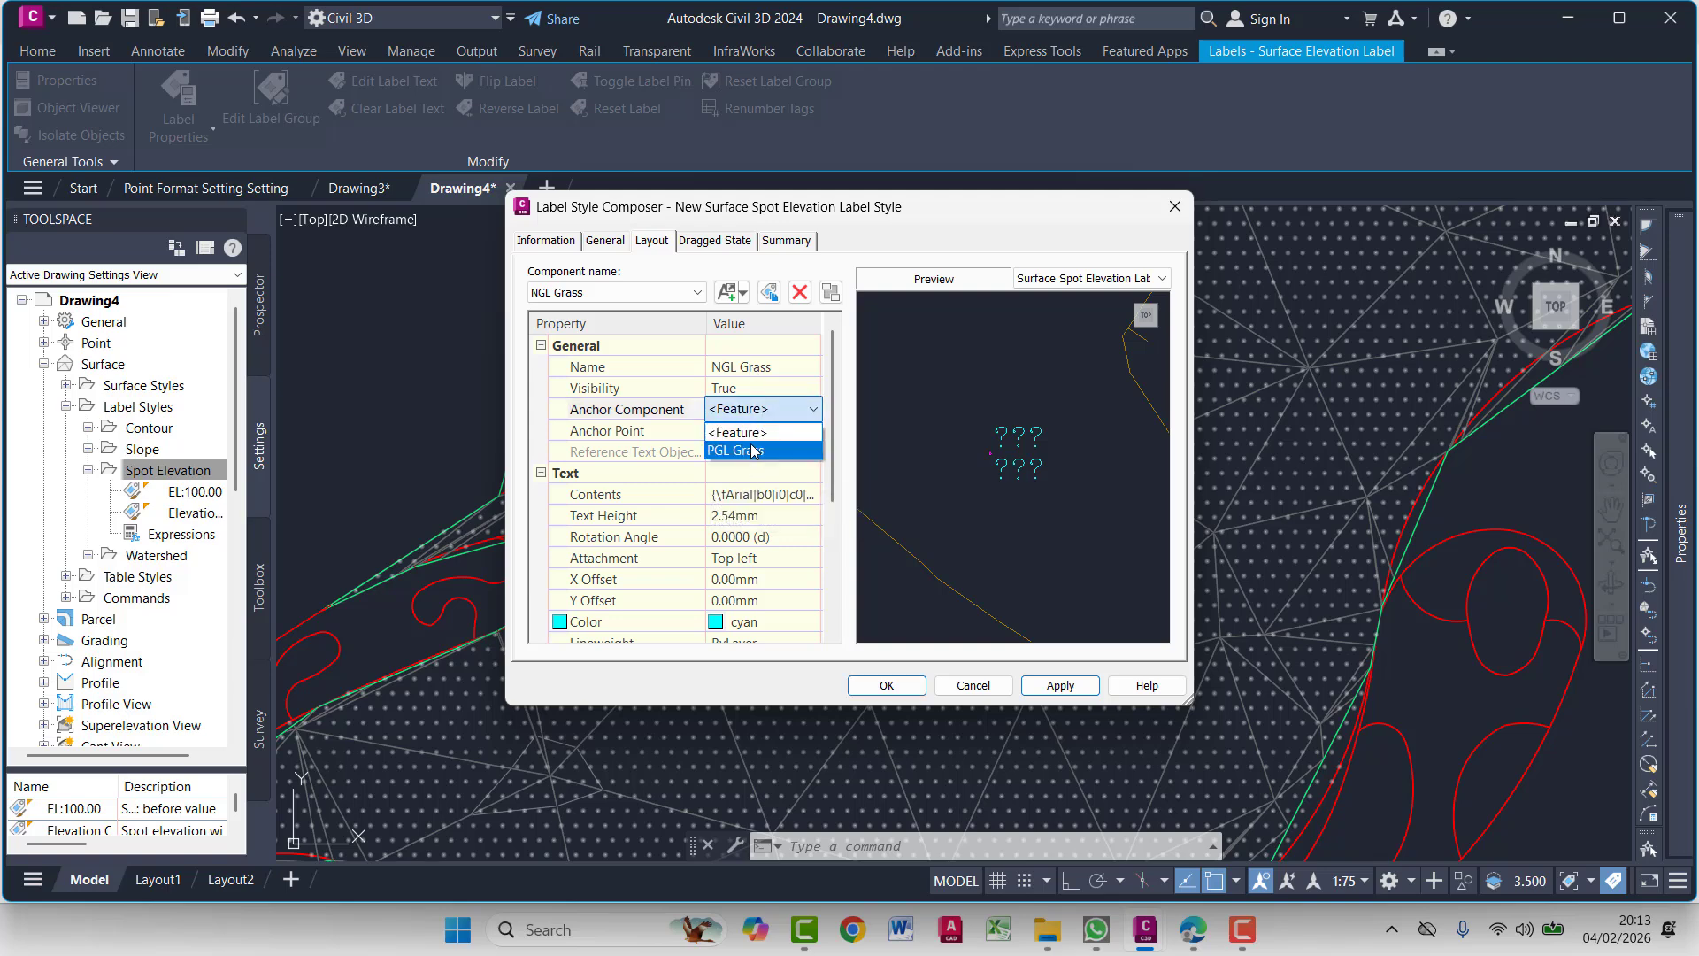
{"action": "left_click", "coordinate": [748, 445]}
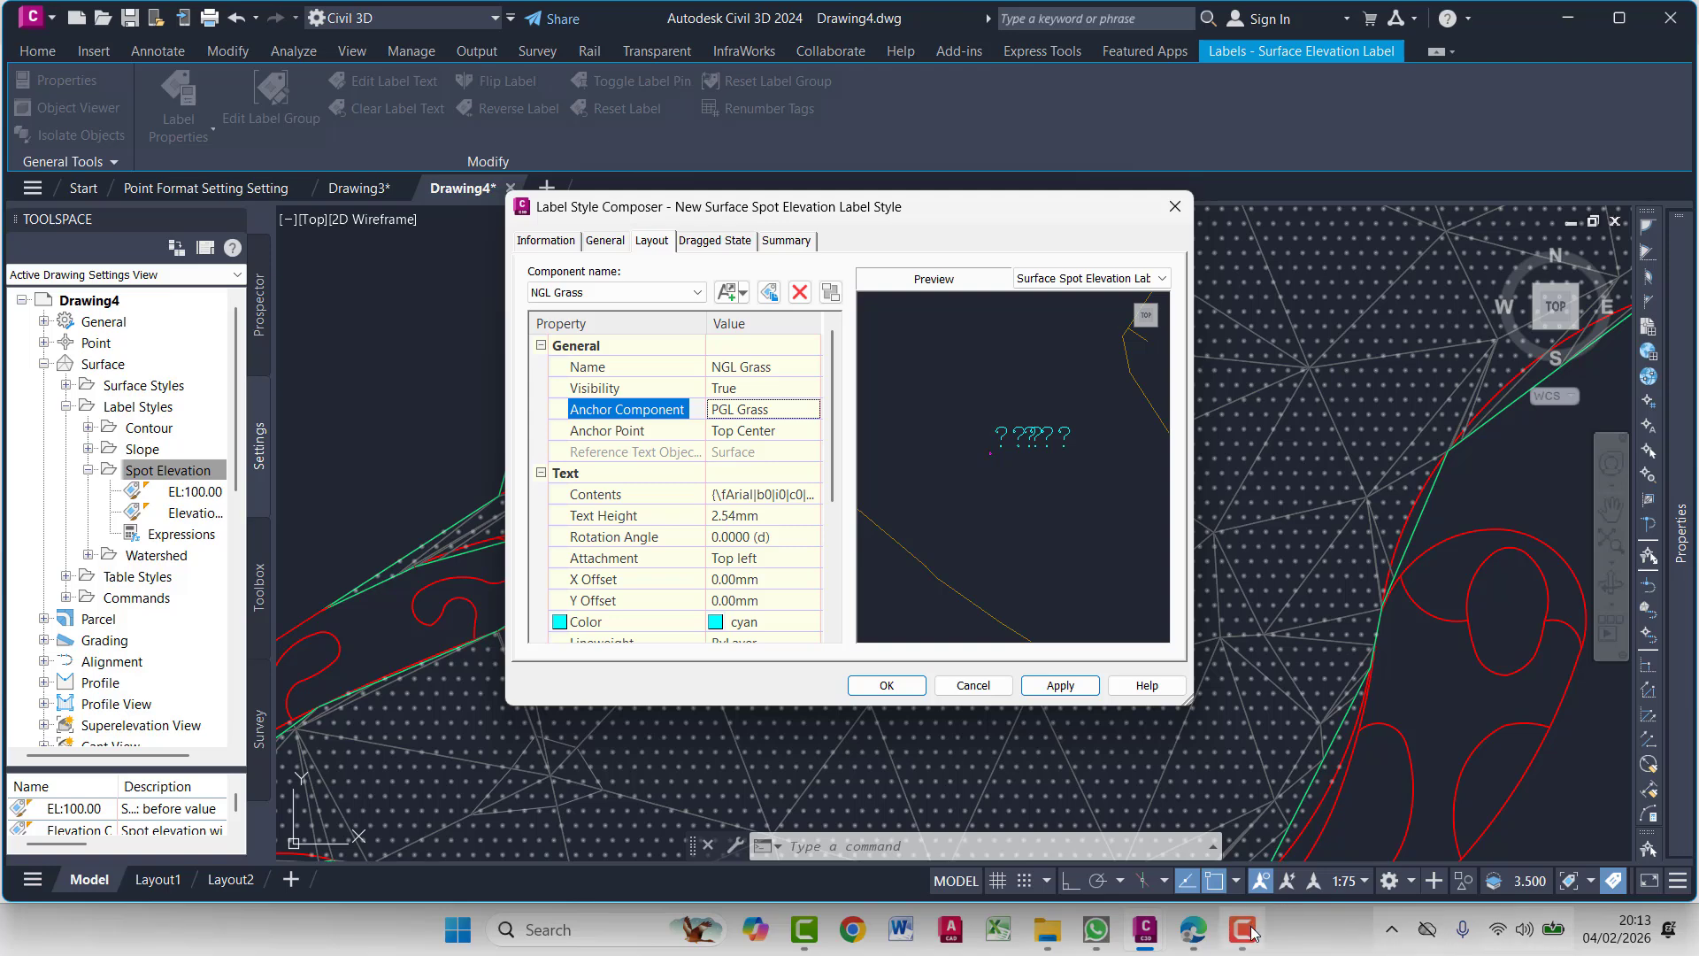
{"action": "mouse_move", "coordinate": [1243, 929]}
{"action": "left_click", "coordinate": [1242, 874]}
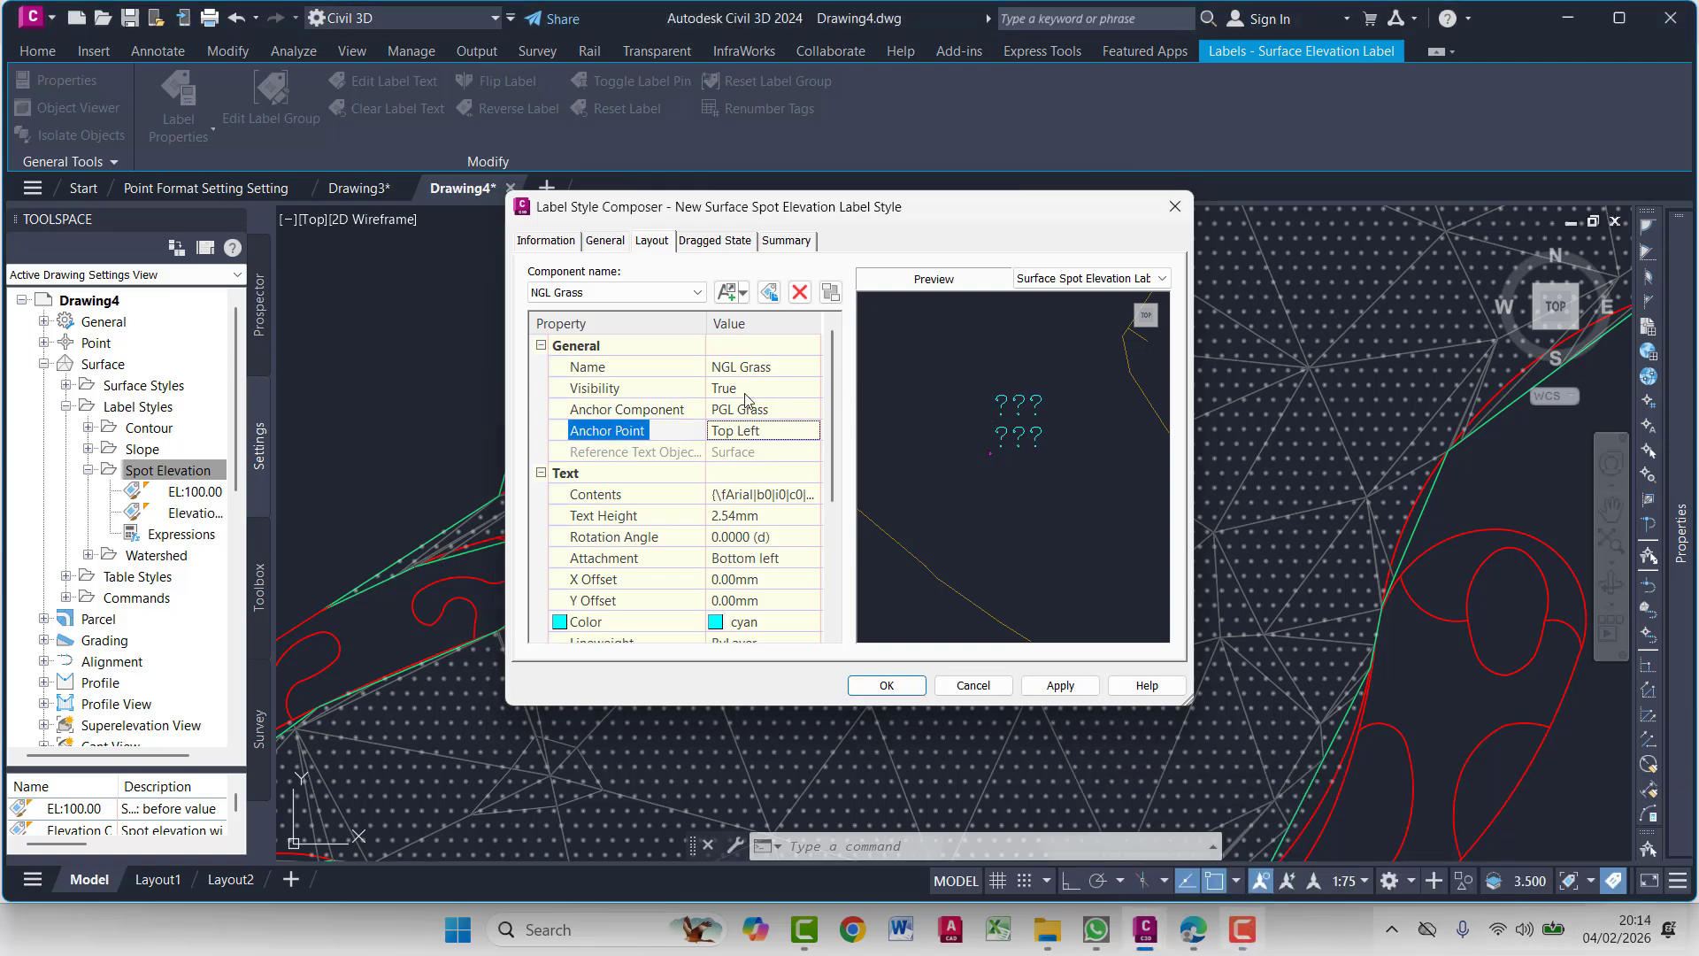
{"action": "left_click", "coordinate": [746, 394]}
{"action": "left_click", "coordinate": [761, 409]}
{"action": "left_click", "coordinate": [761, 409]}
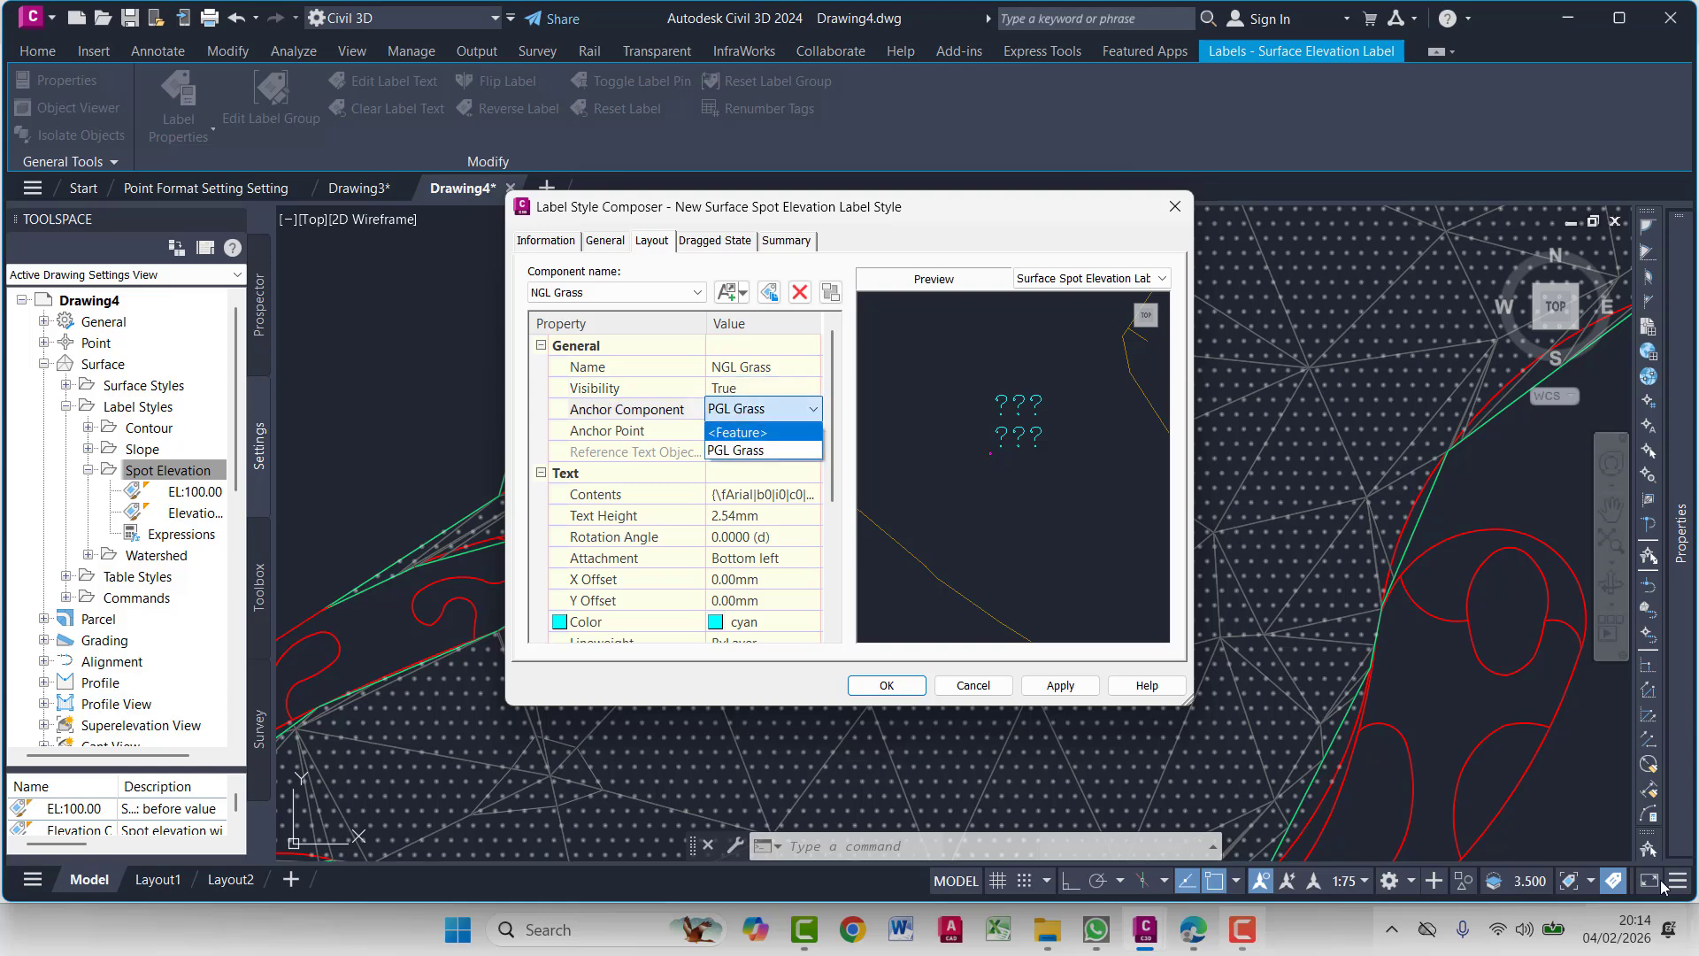
{"action": "left_click", "coordinate": [1241, 928]}
{"action": "left_click", "coordinate": [1240, 928]}
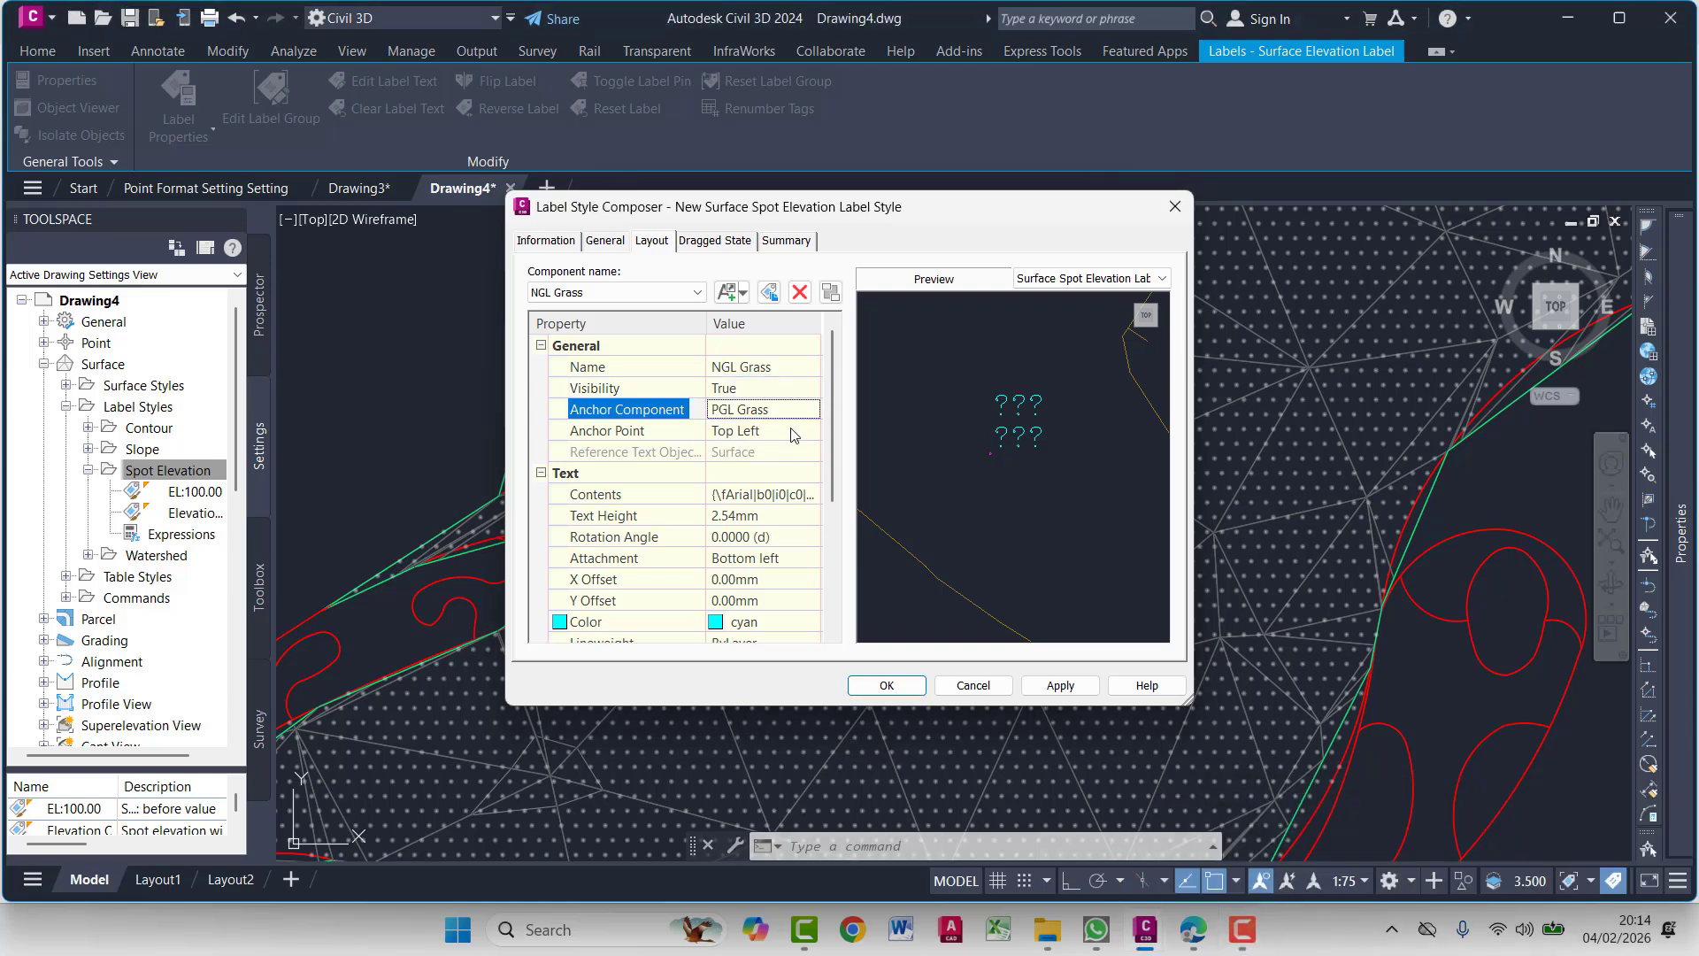
{"action": "left_click", "coordinate": [781, 414]}
{"action": "left_click", "coordinate": [761, 409]}
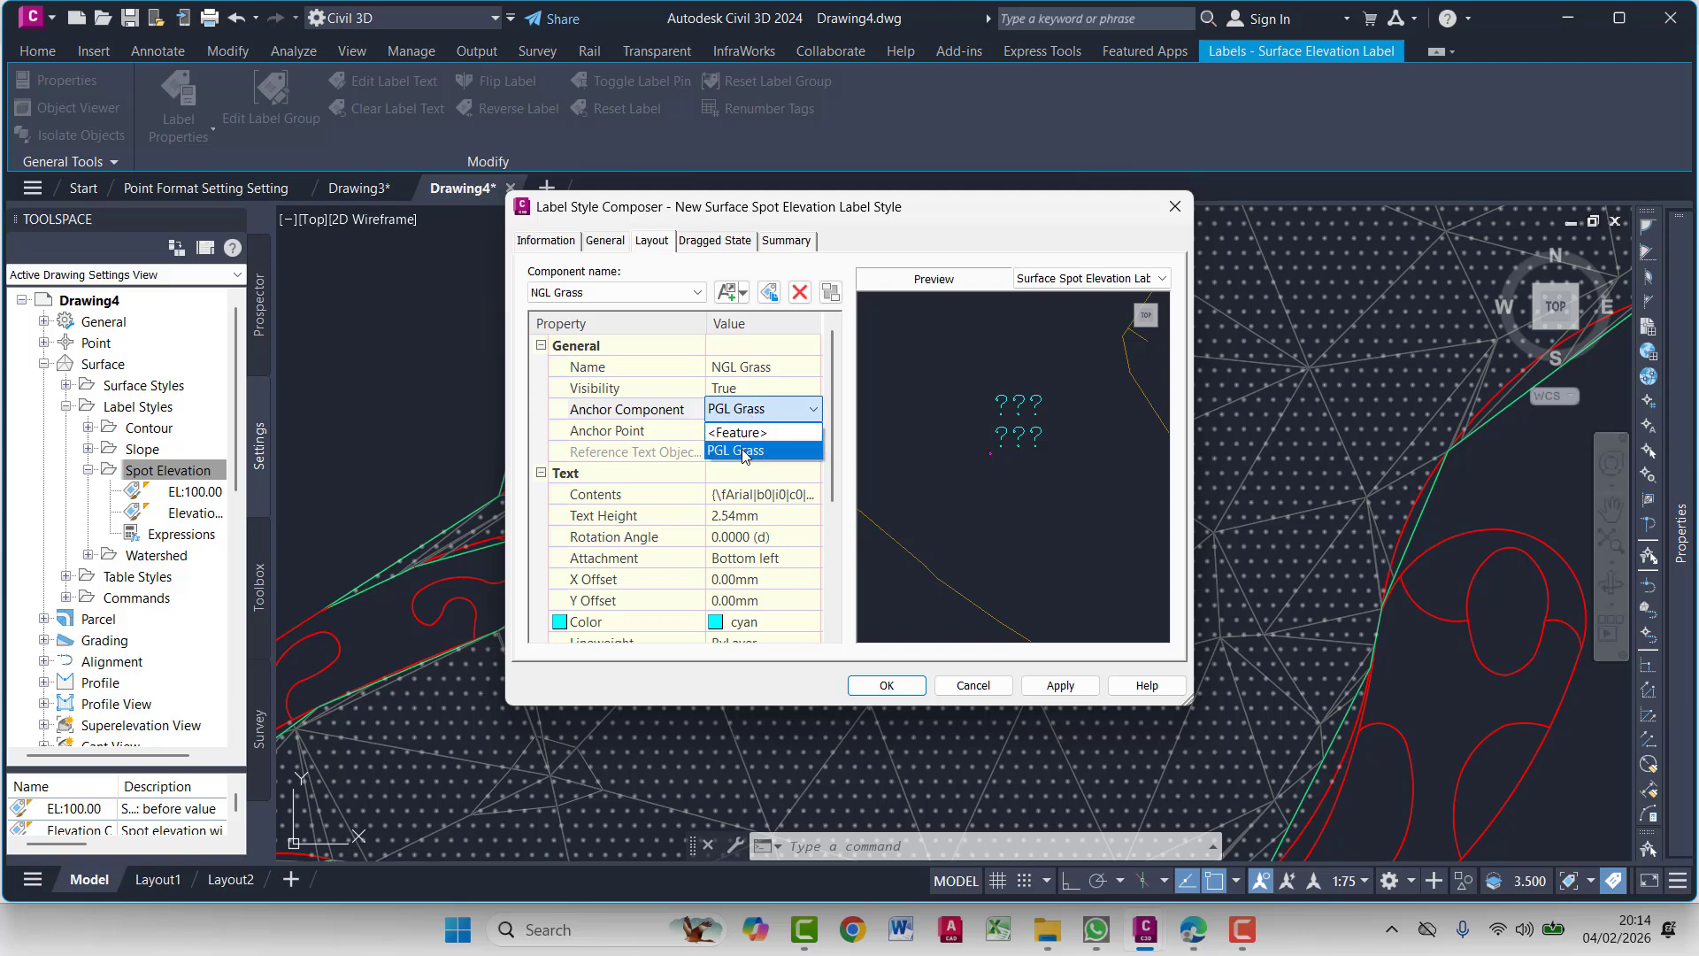
{"action": "left_click", "coordinate": [743, 451]}
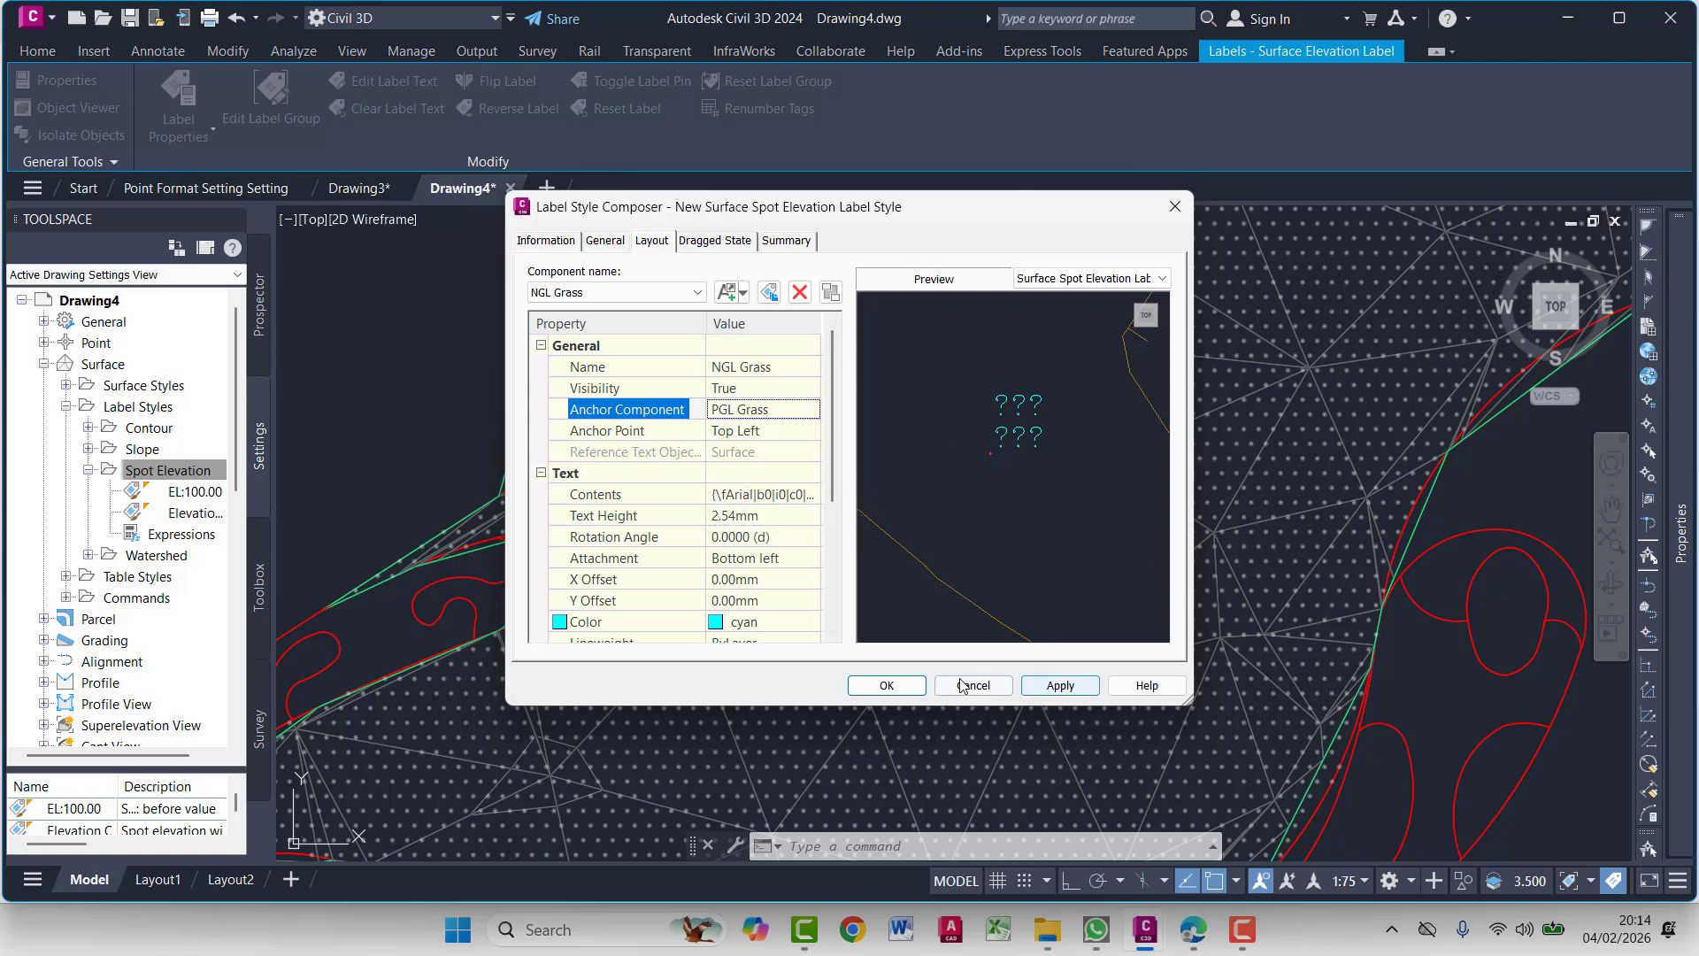
Edit the contents of the NGL Grass component and set the text color to Green
{"action": "left_click", "coordinate": [778, 494]}
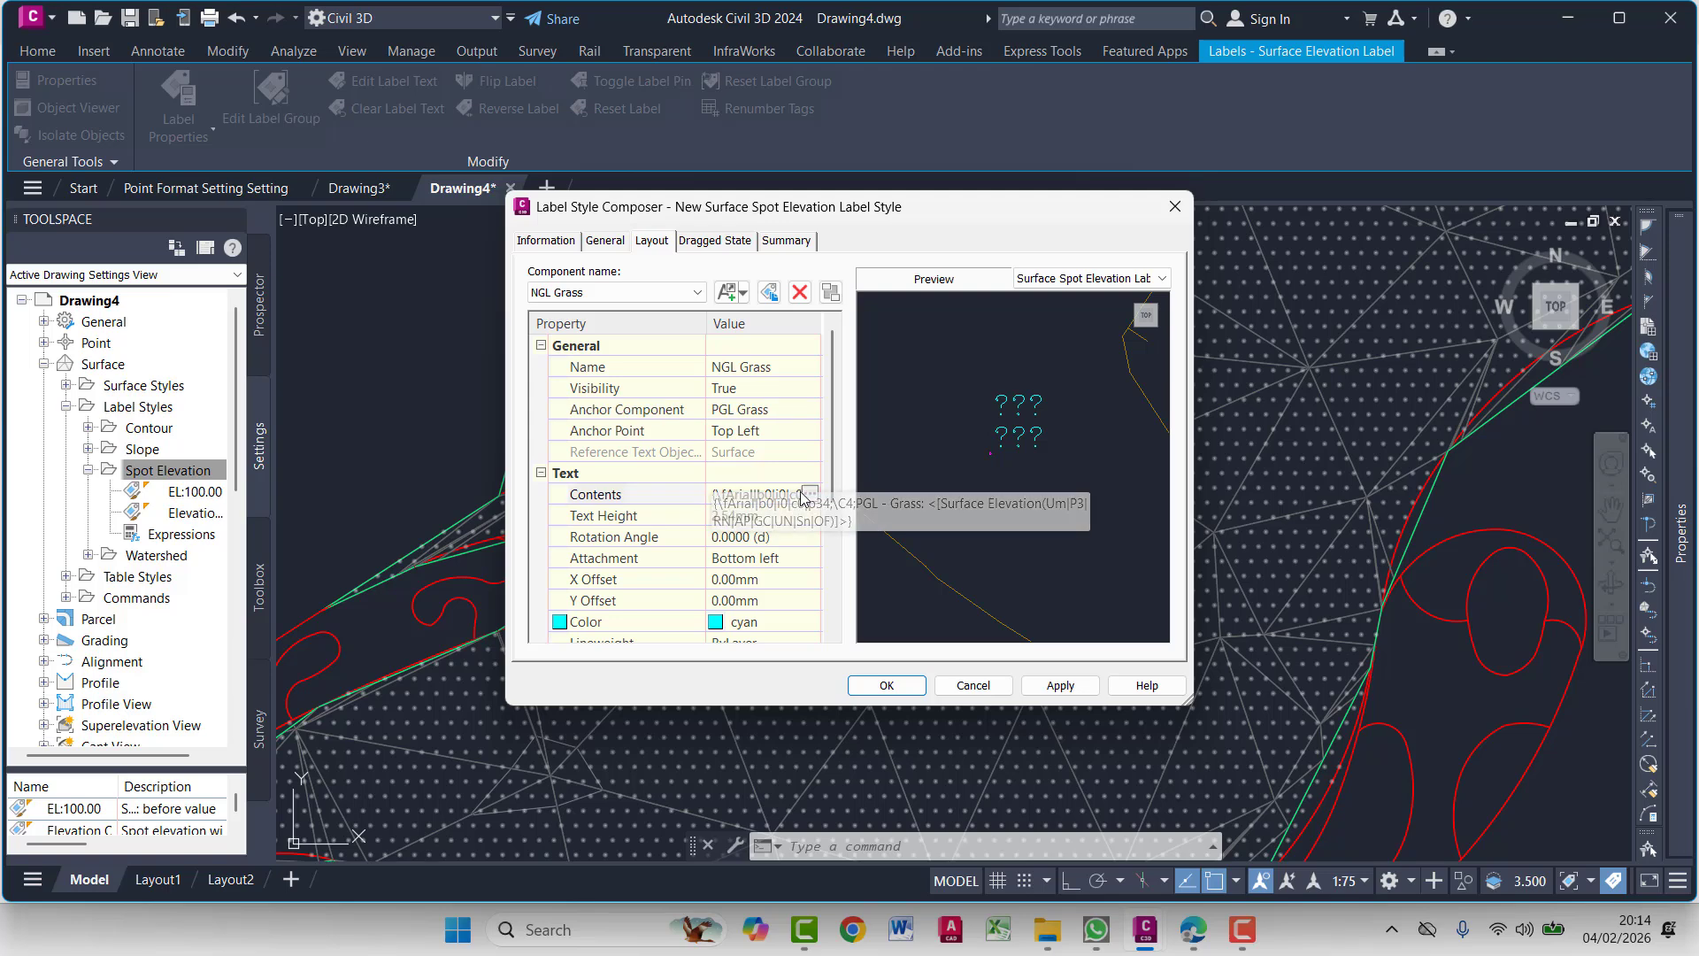
{"action": "left_click", "coordinate": [811, 494]}
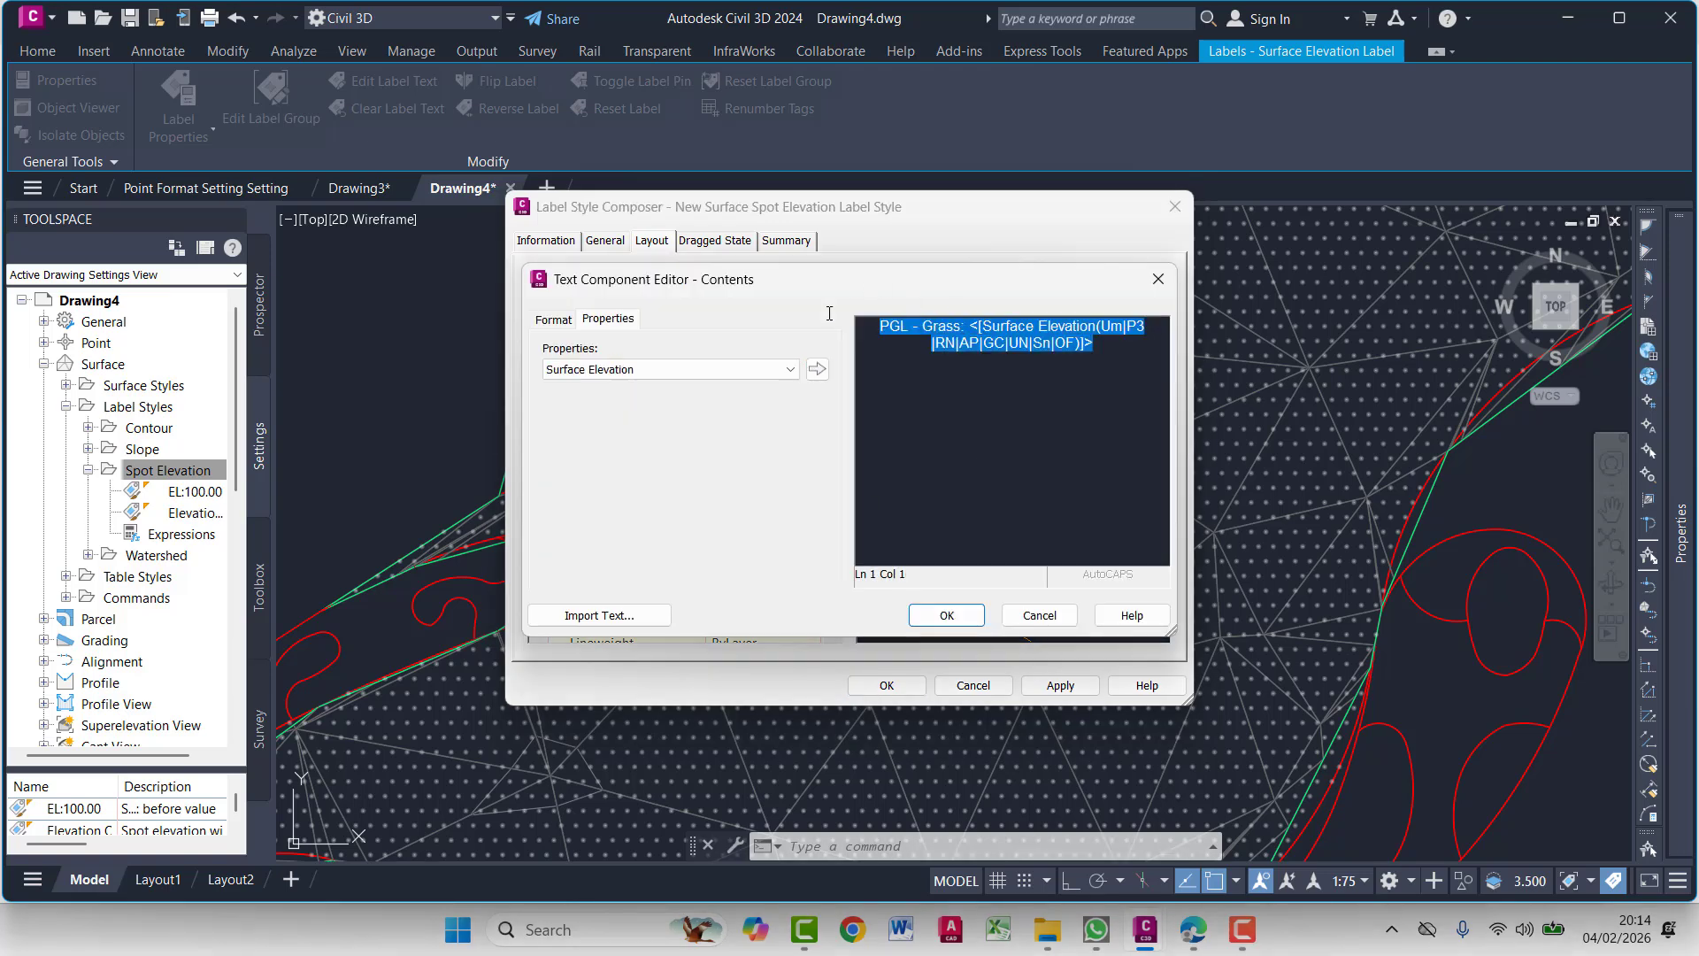
{"action": "left_click", "coordinate": [553, 319]}
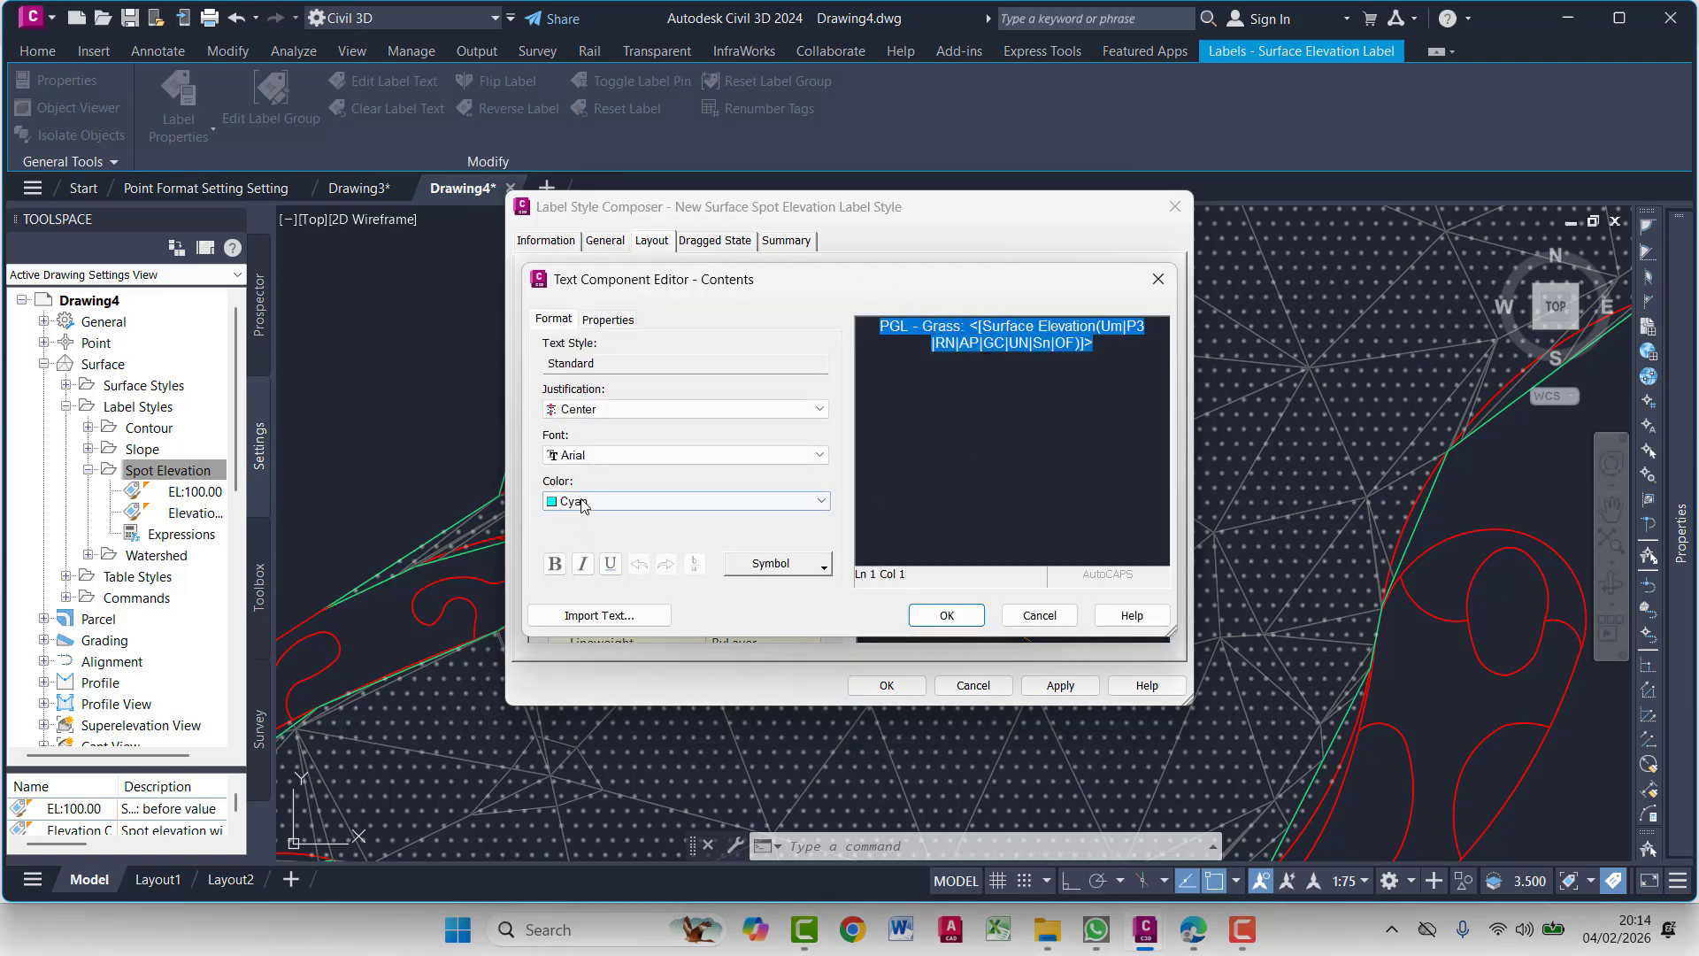
{"action": "left_click", "coordinate": [597, 501]}
{"action": "left_click", "coordinate": [575, 575]}
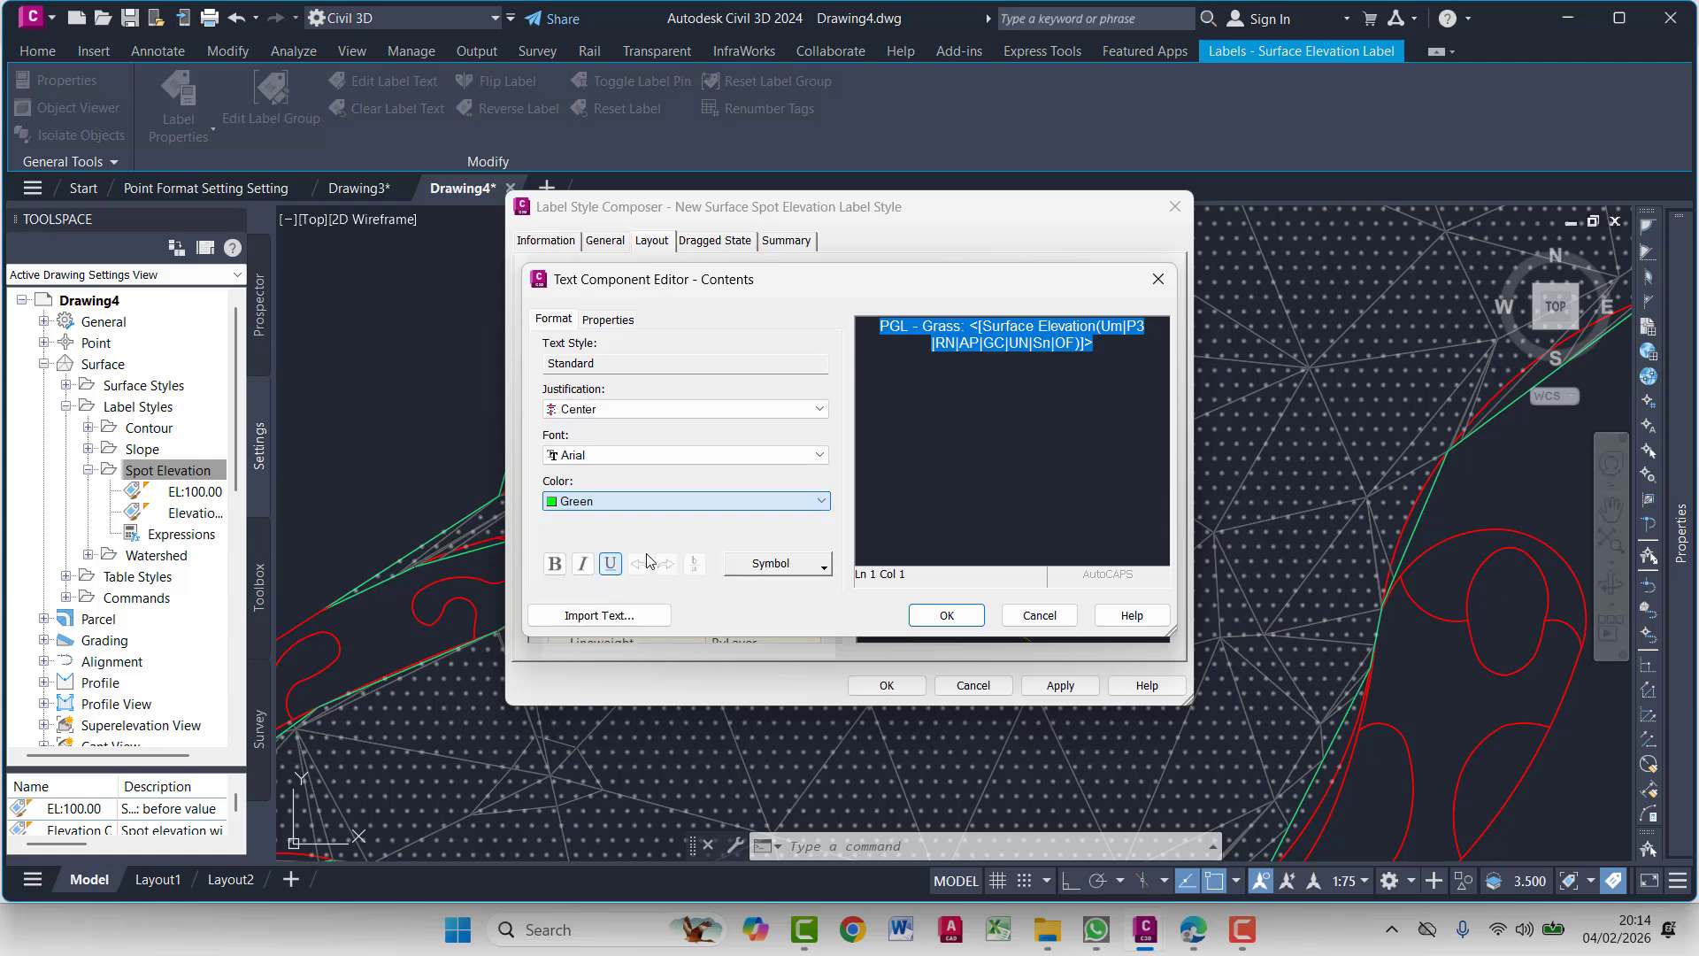
Change the contents prefix from PGL to NGL, accept the edited text and apply it to the label style
{"action": "left_click", "coordinate": [889, 328]}
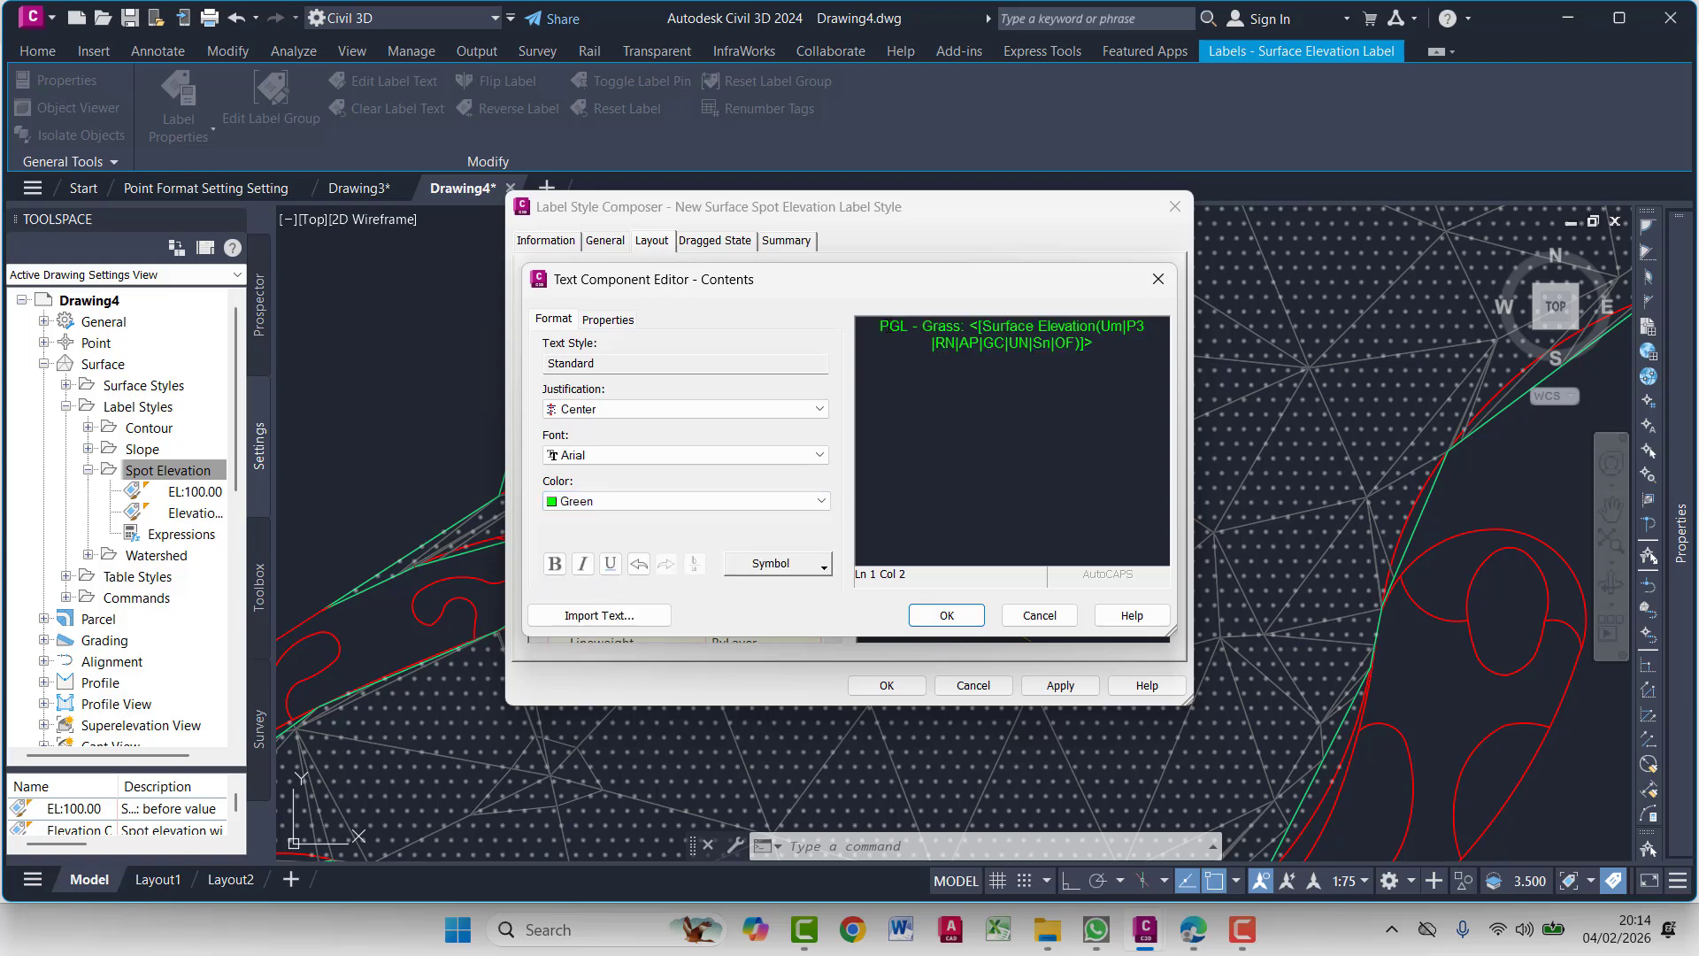
{"action": "key", "text": "BackSpace"}
{"action": "type", "text": "N"}
{"action": "left_click", "coordinate": [972, 619]}
{"action": "left_click", "coordinate": [1045, 684]}
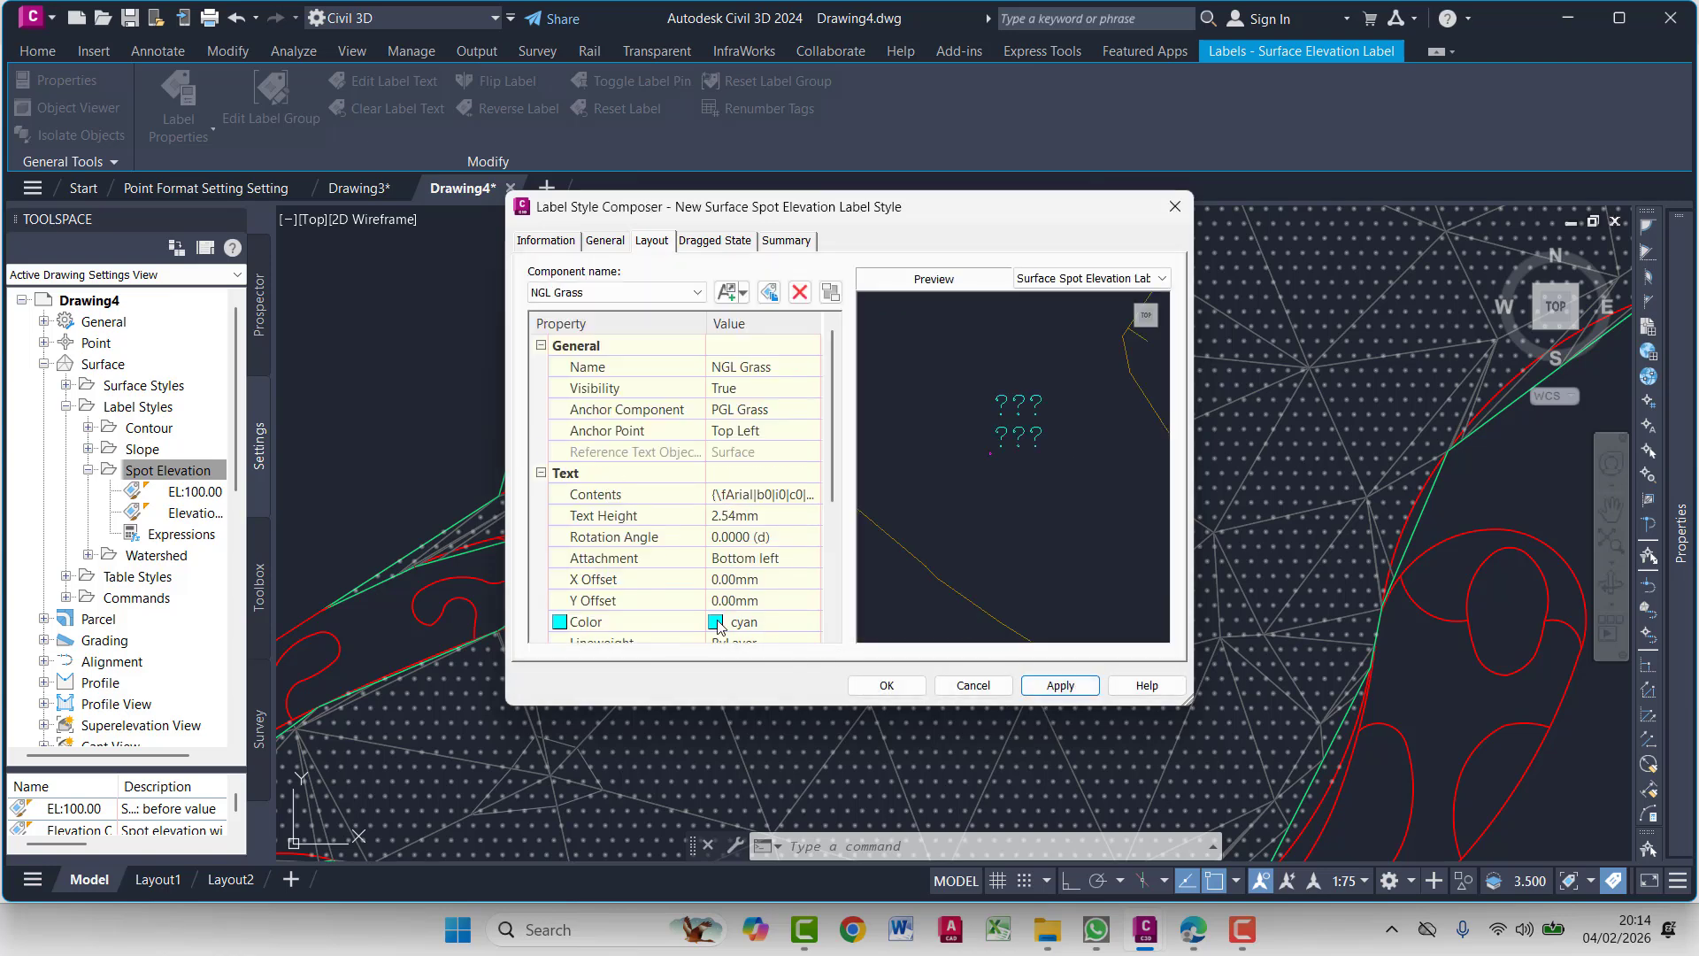
Set the color property of the NGL Grass text component to green and apply it
{"action": "left_click", "coordinate": [809, 622]}
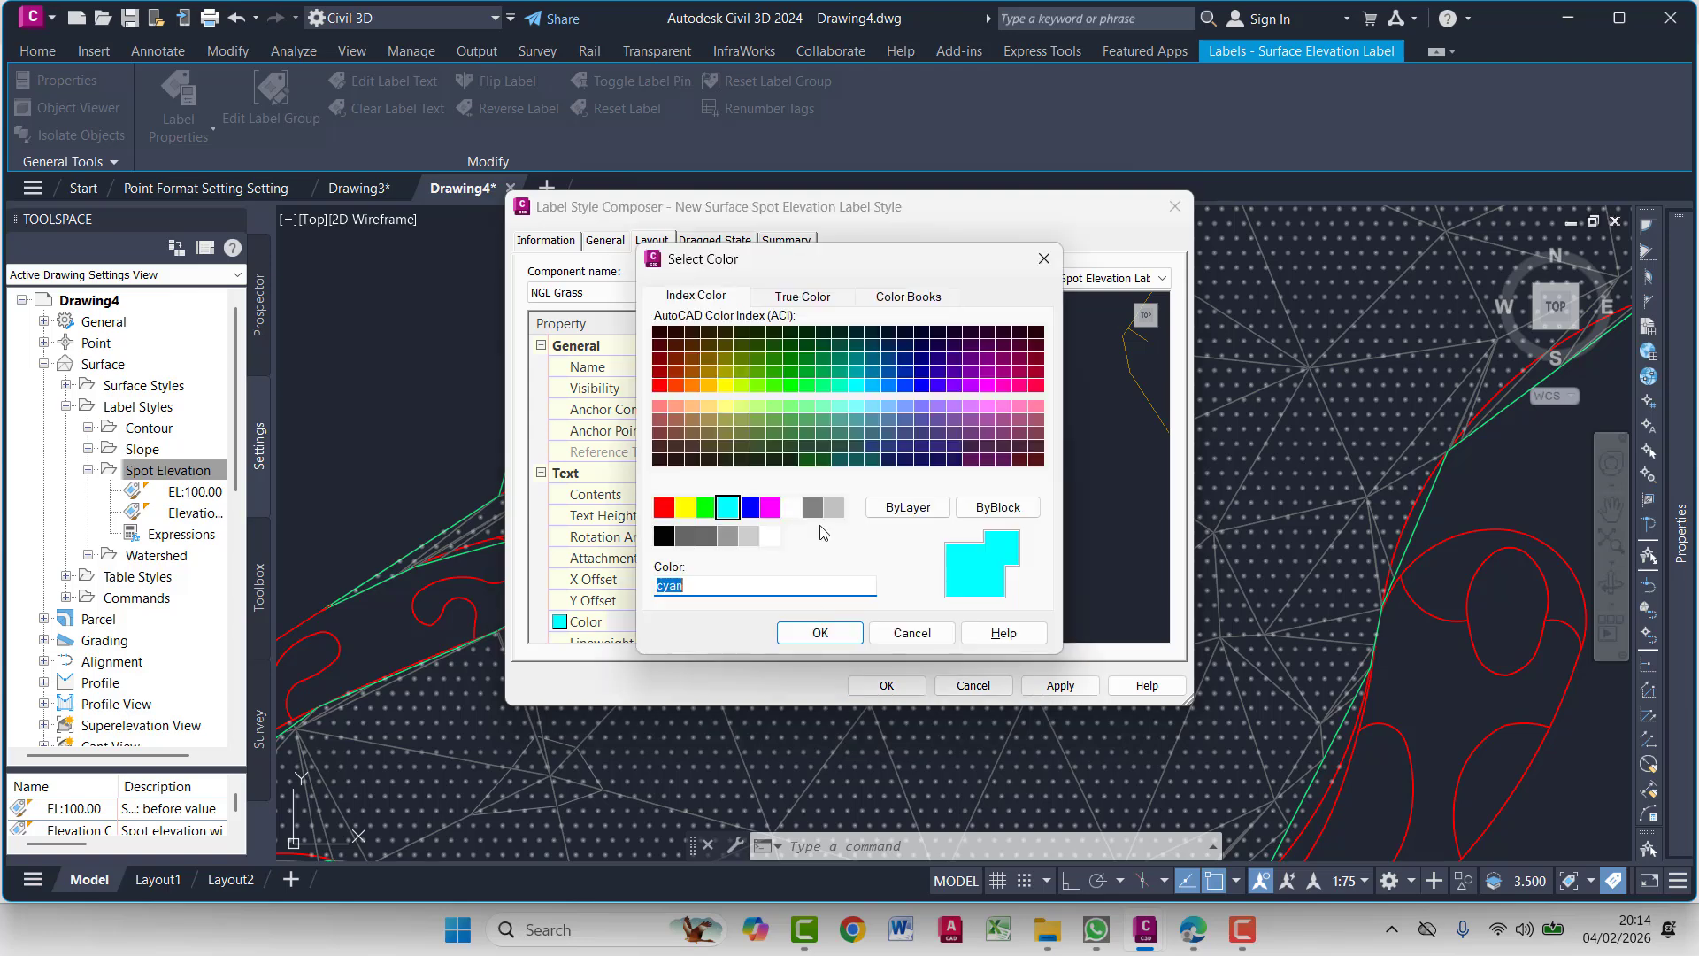
{"action": "left_click", "coordinate": [703, 509]}
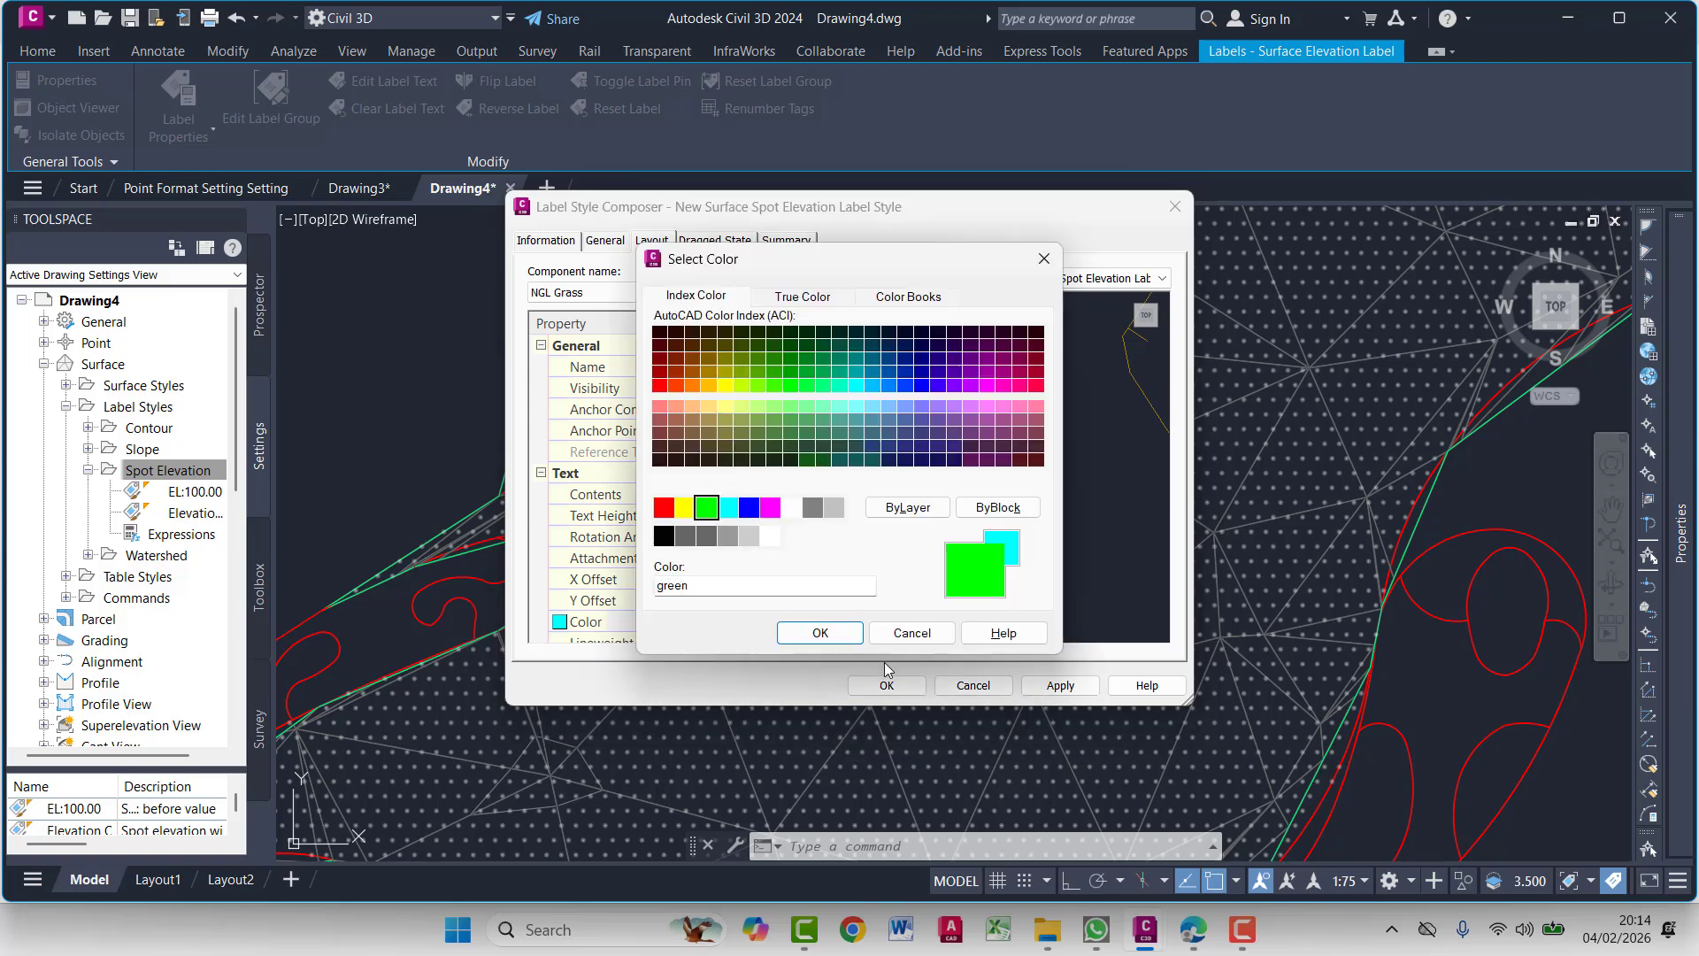
{"action": "left_click", "coordinate": [816, 634]}
{"action": "left_click", "coordinate": [1047, 690]}
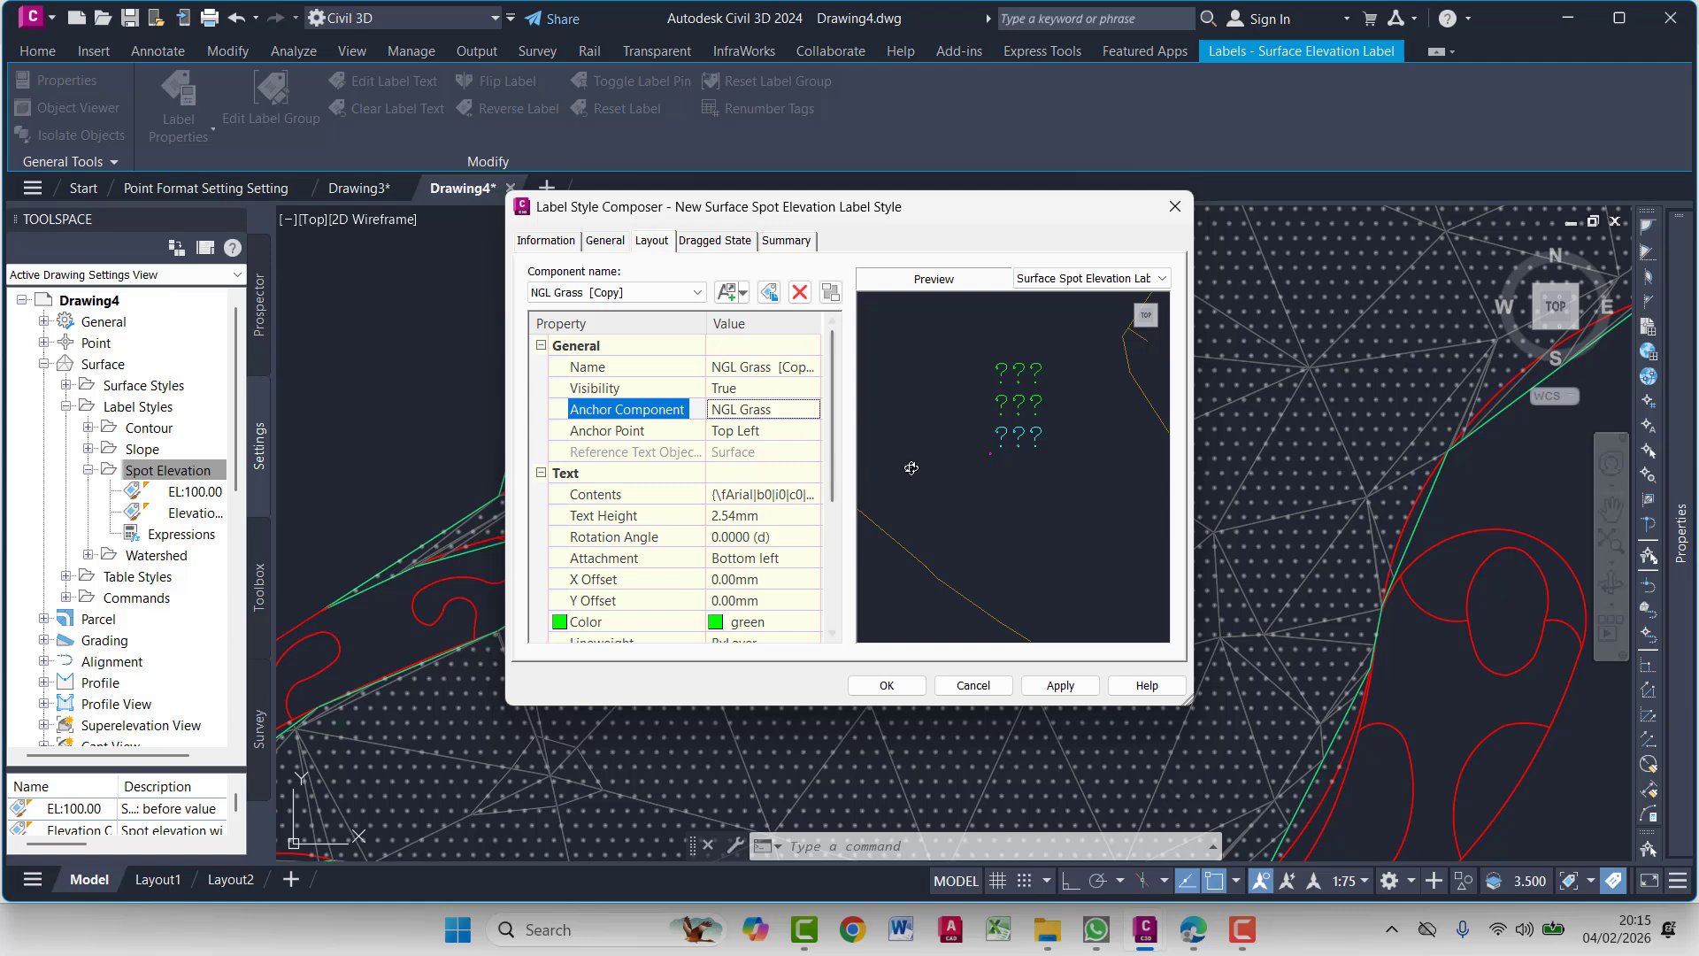
Rename the copied NGL Grass text component to Diff
{"action": "left_click", "coordinate": [766, 494]}
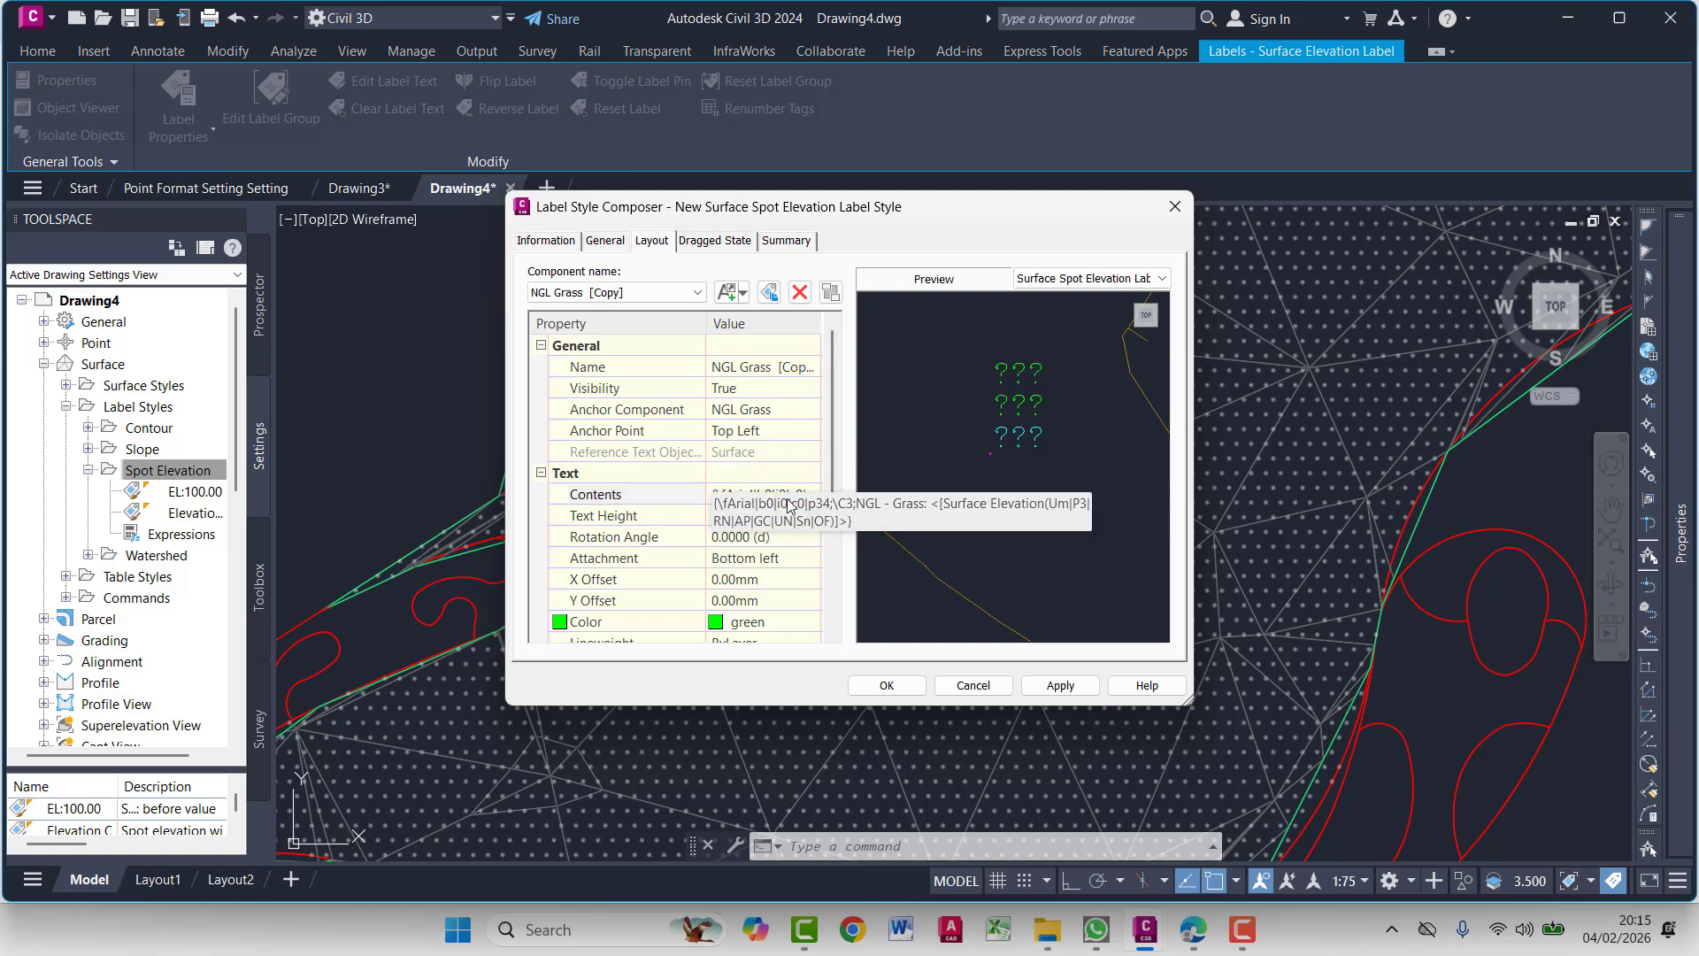
{"action": "left_click", "coordinate": [743, 390]}
{"action": "left_click", "coordinate": [775, 384]}
{"action": "left_click", "coordinate": [782, 367]}
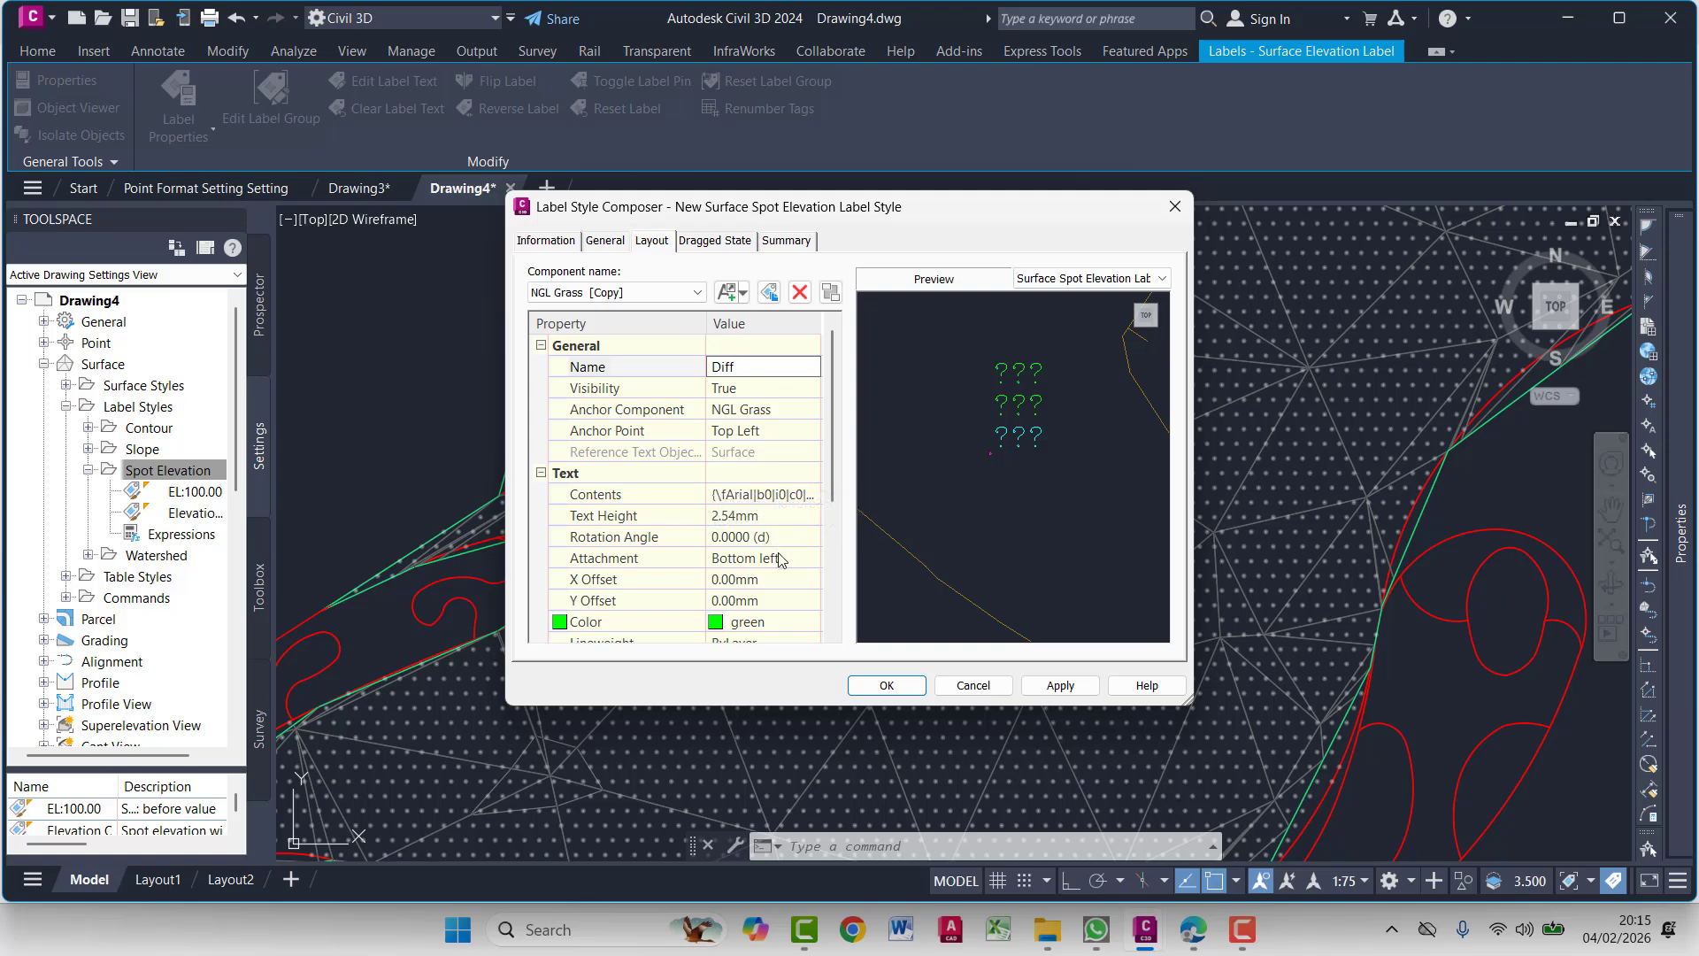
{"action": "left_click", "coordinate": [785, 502]}
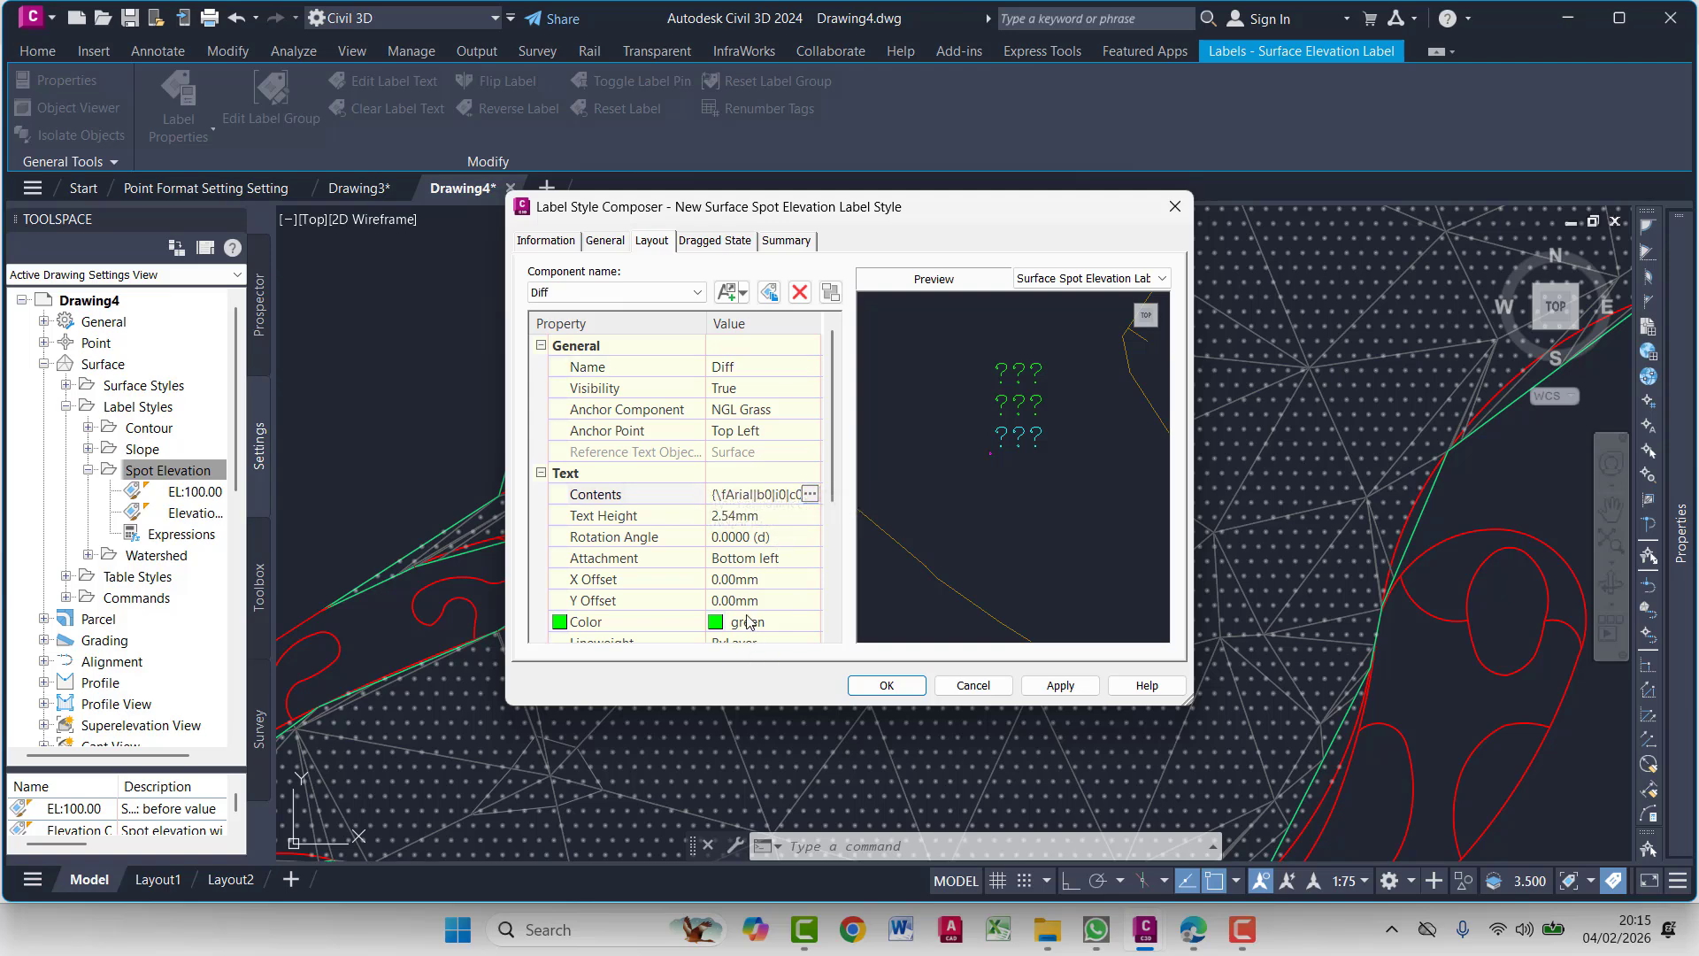
Set the color property of the Diff text component to red
{"action": "left_click", "coordinate": [809, 621]}
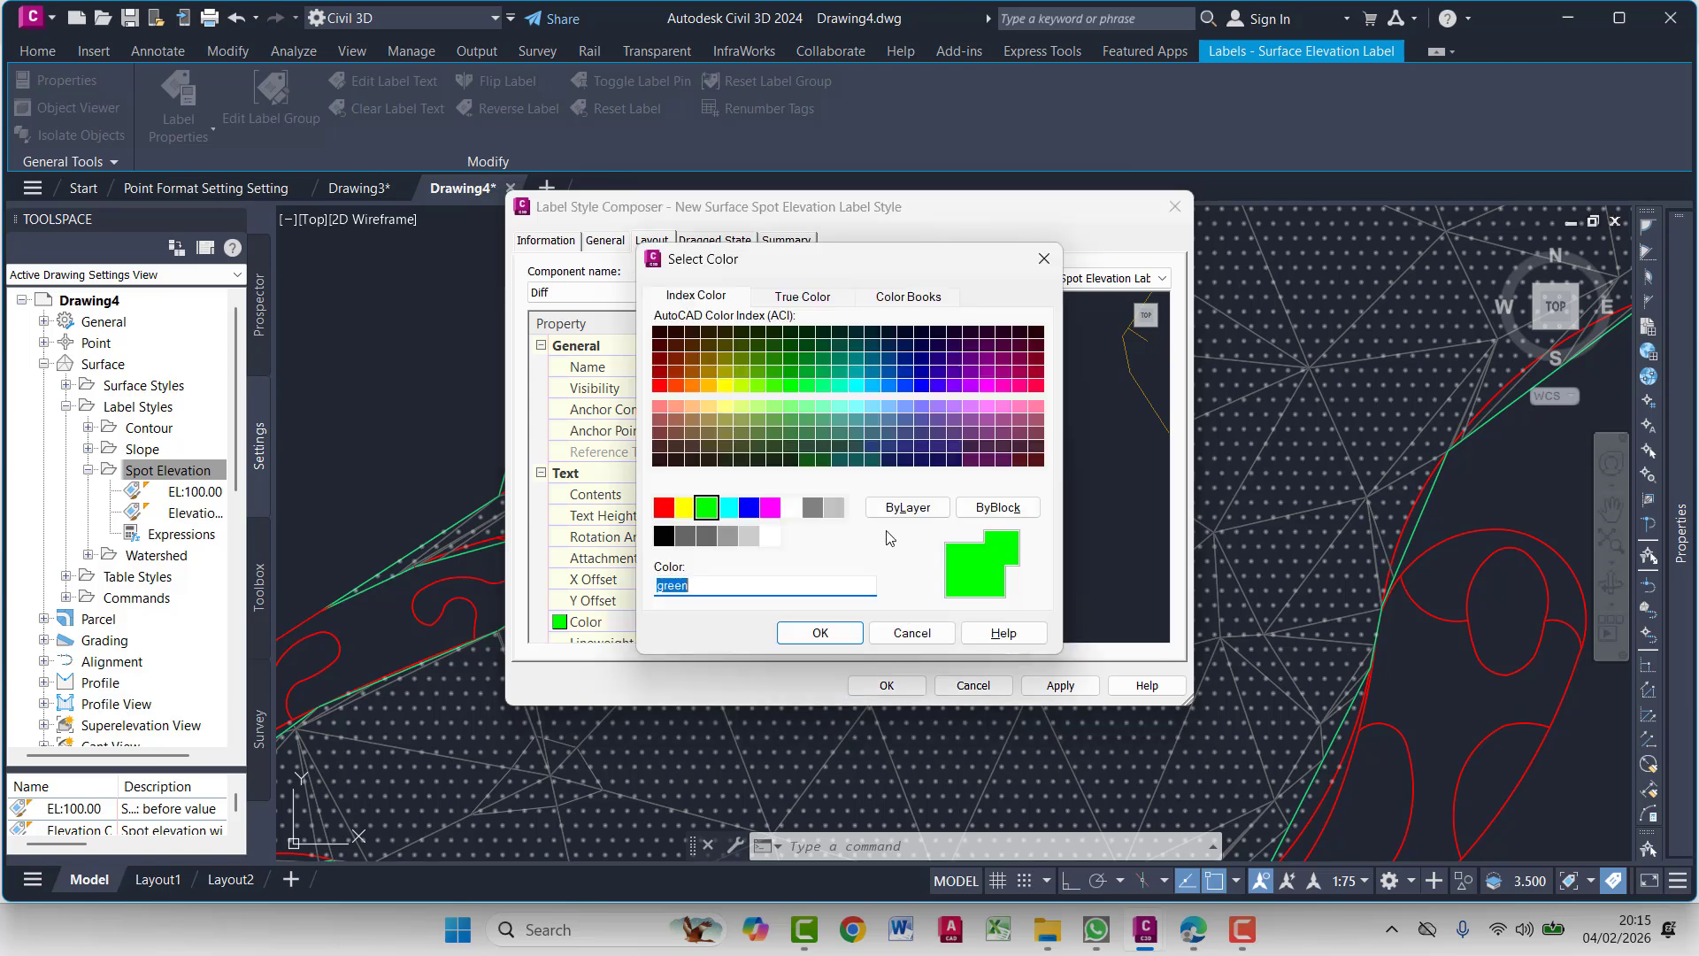
{"action": "left_click", "coordinate": [663, 507]}
{"action": "left_click", "coordinate": [820, 633]}
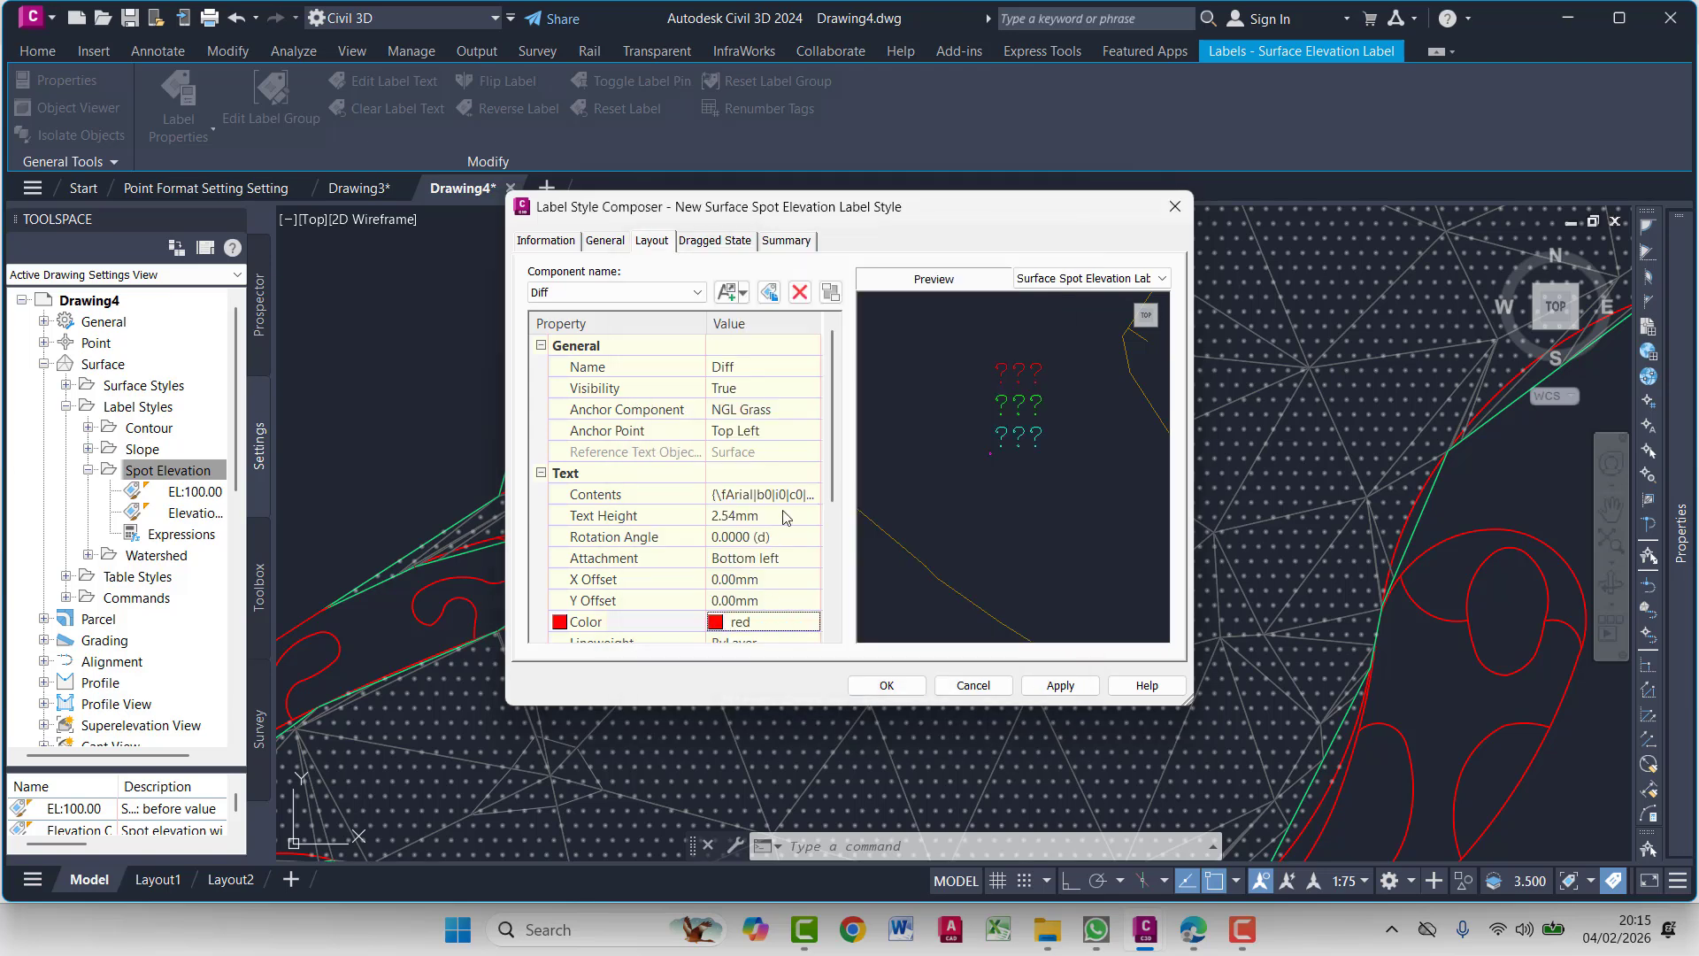
Color the Diff component's contents text red, change its NGL prefix to Diff, and apply and accept the label style
{"action": "left_click", "coordinate": [779, 494]}
{"action": "left_click", "coordinate": [801, 493]}
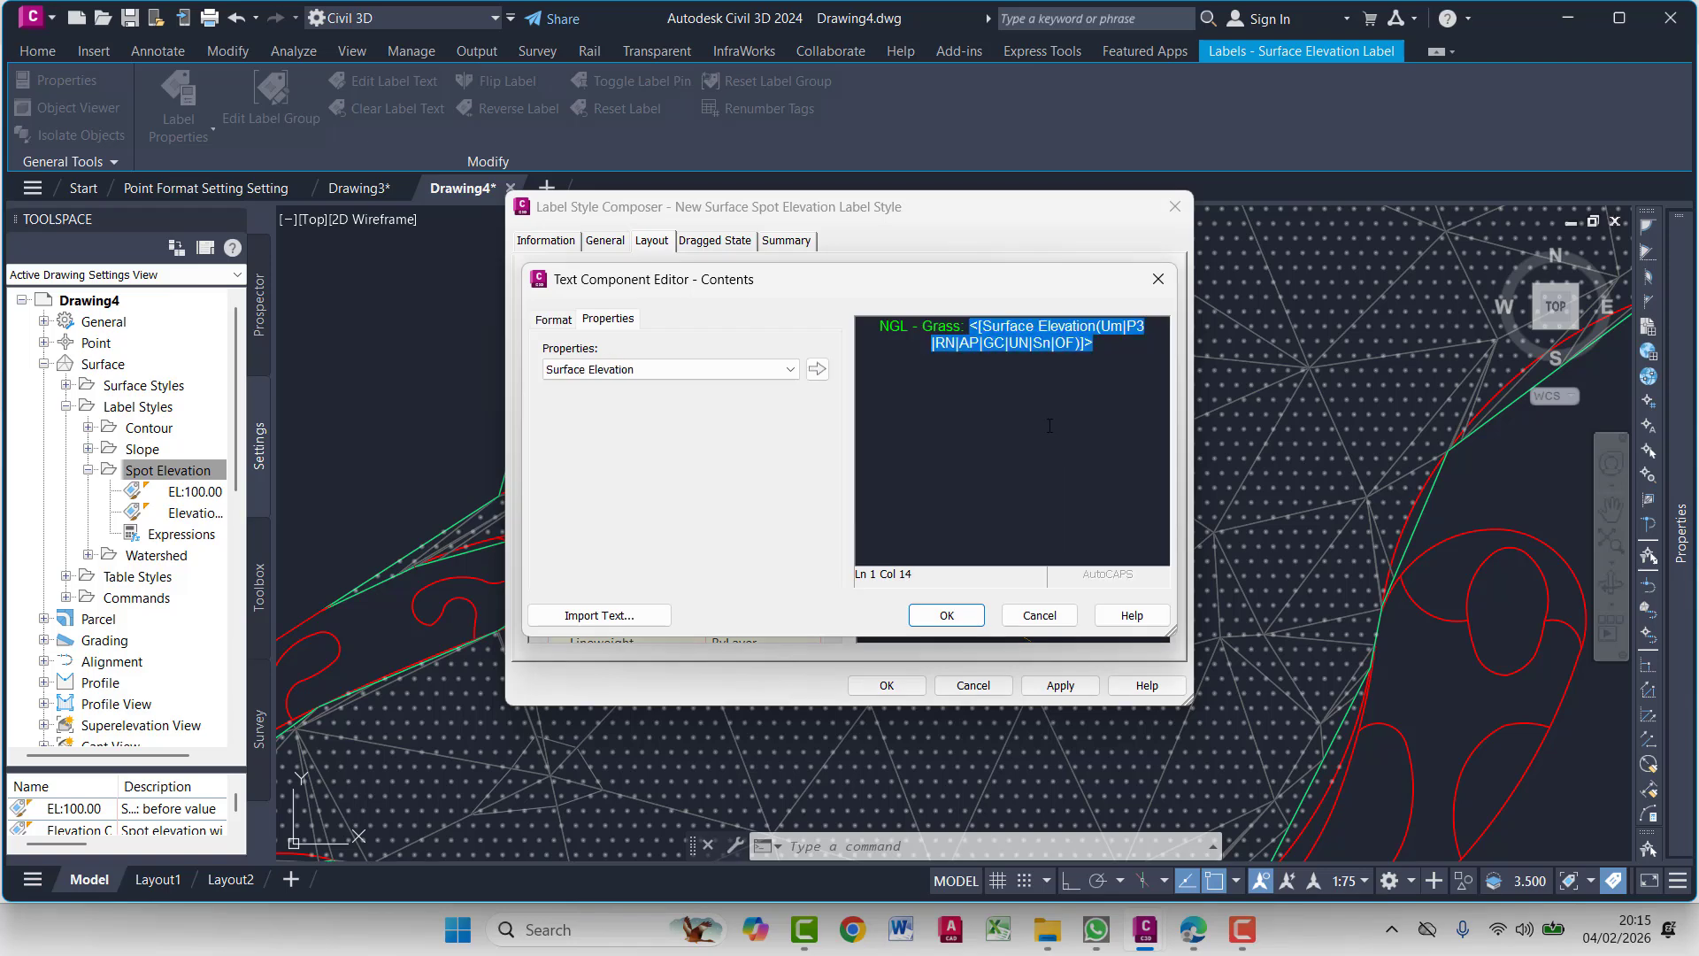
{"action": "left_click", "coordinate": [554, 320]}
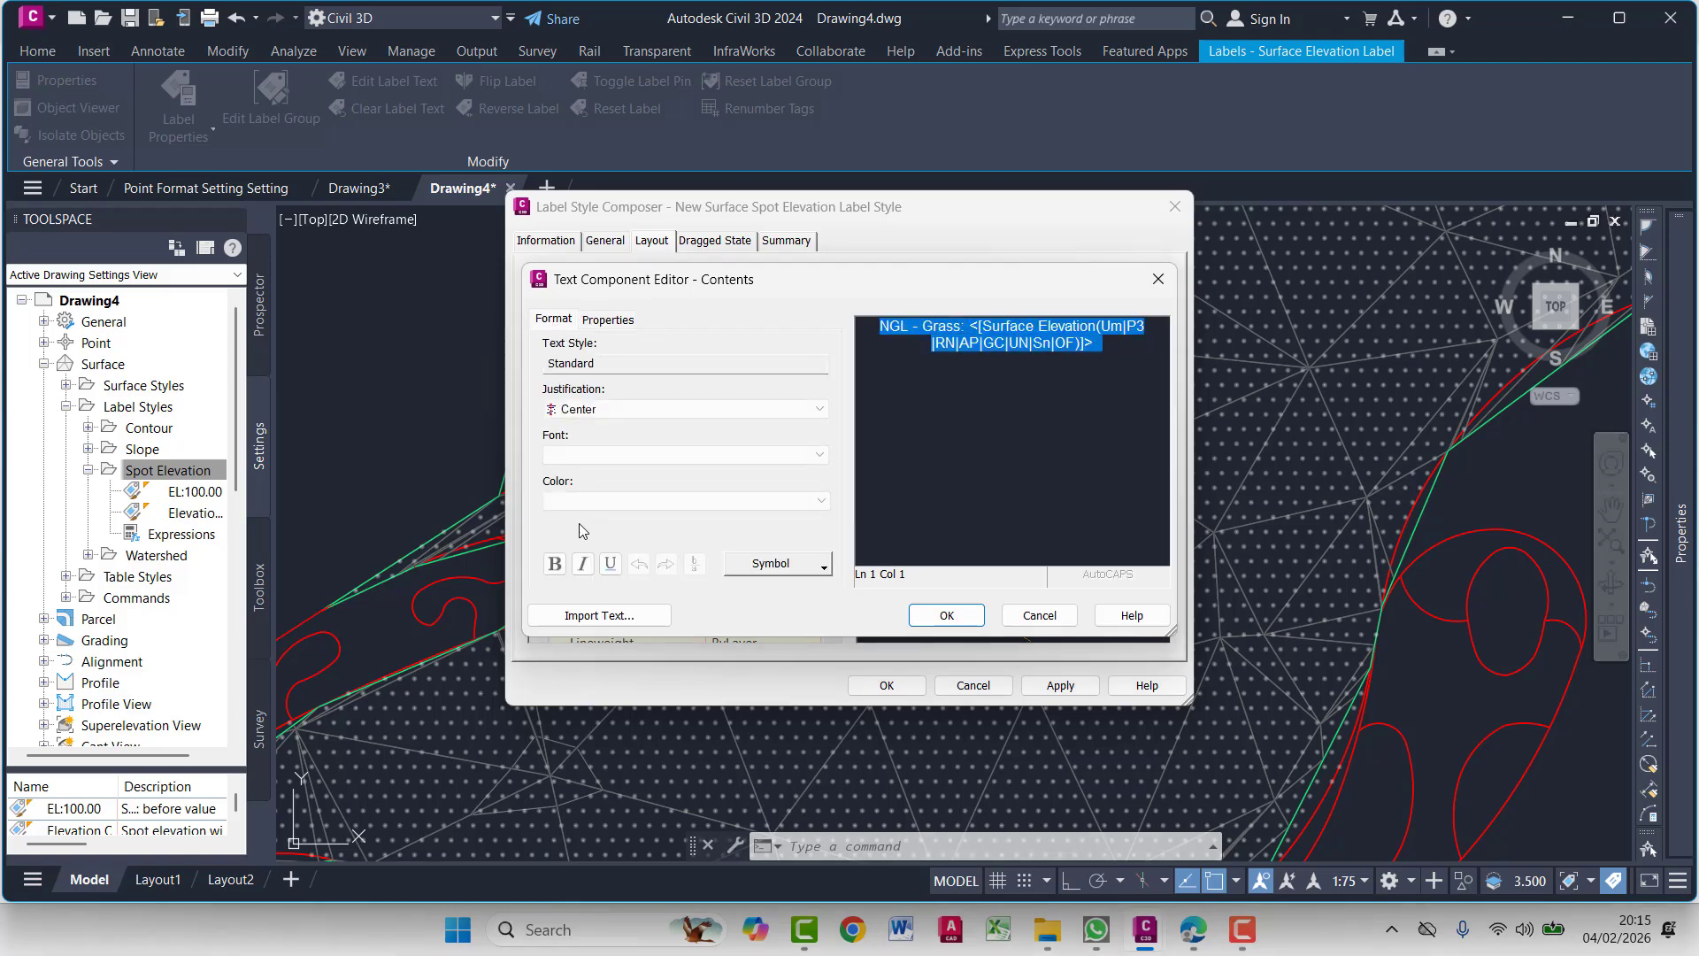
{"action": "left_click", "coordinate": [584, 501]}
{"action": "left_click", "coordinate": [584, 546]}
{"action": "left_click", "coordinate": [912, 348]}
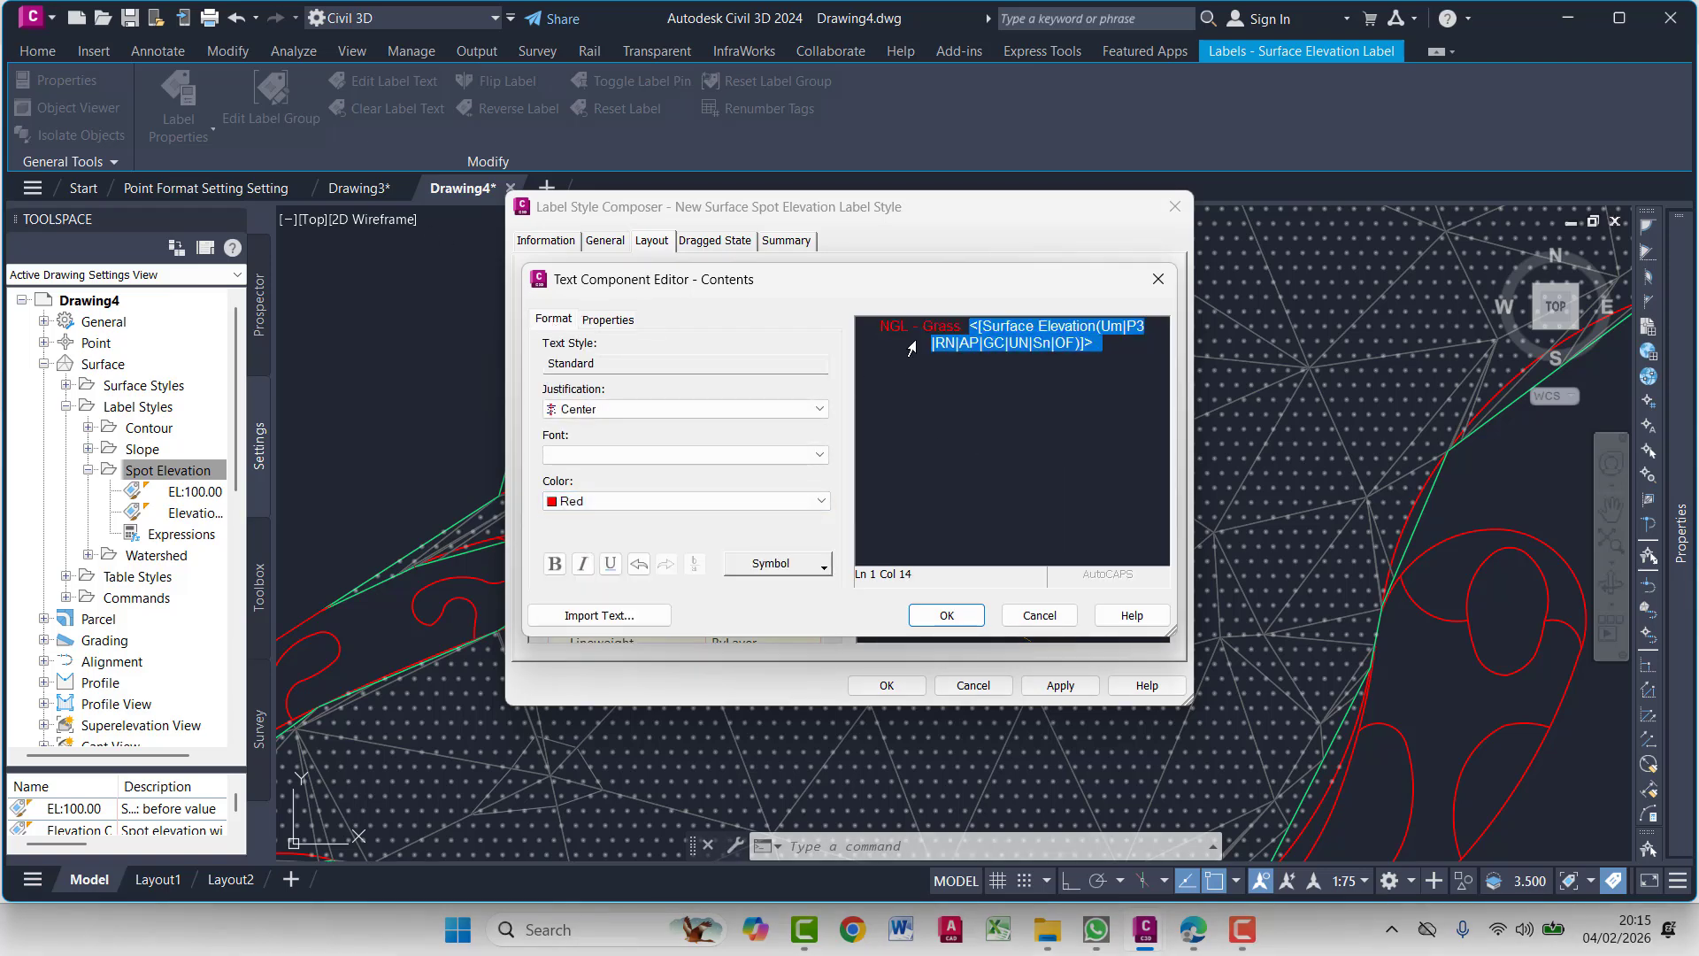
{"action": "left_click_drag", "start_coordinate": [905, 329], "coordinate": [869, 324]}
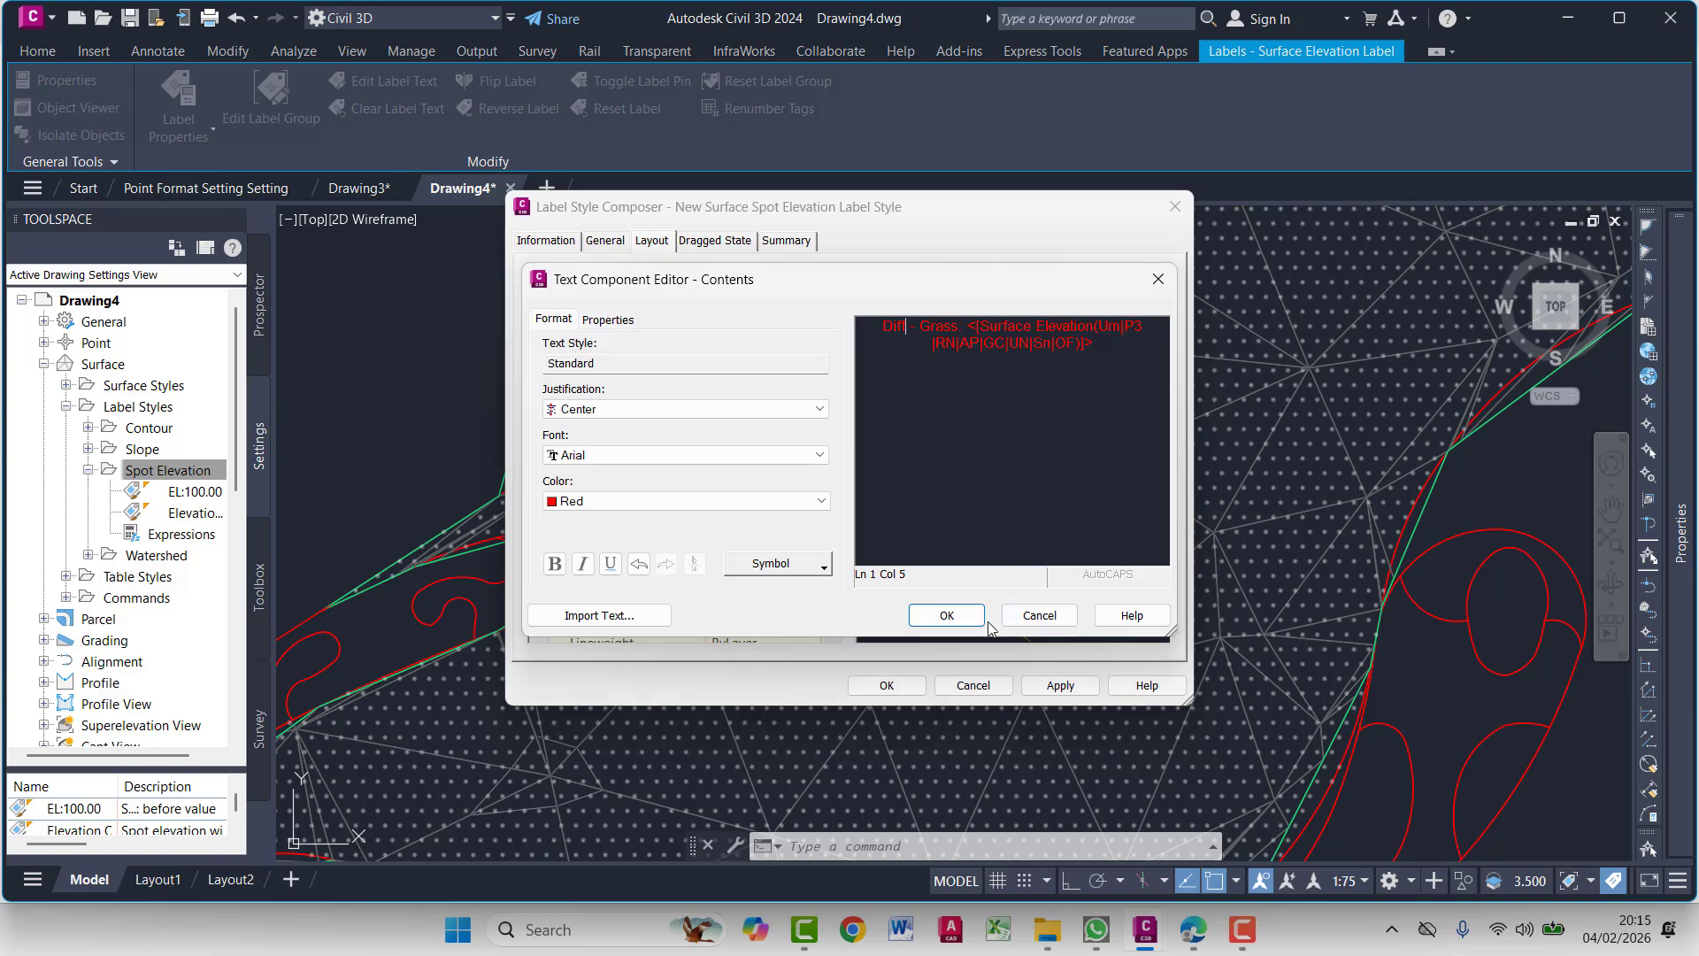
{"action": "left_click", "coordinate": [946, 615]}
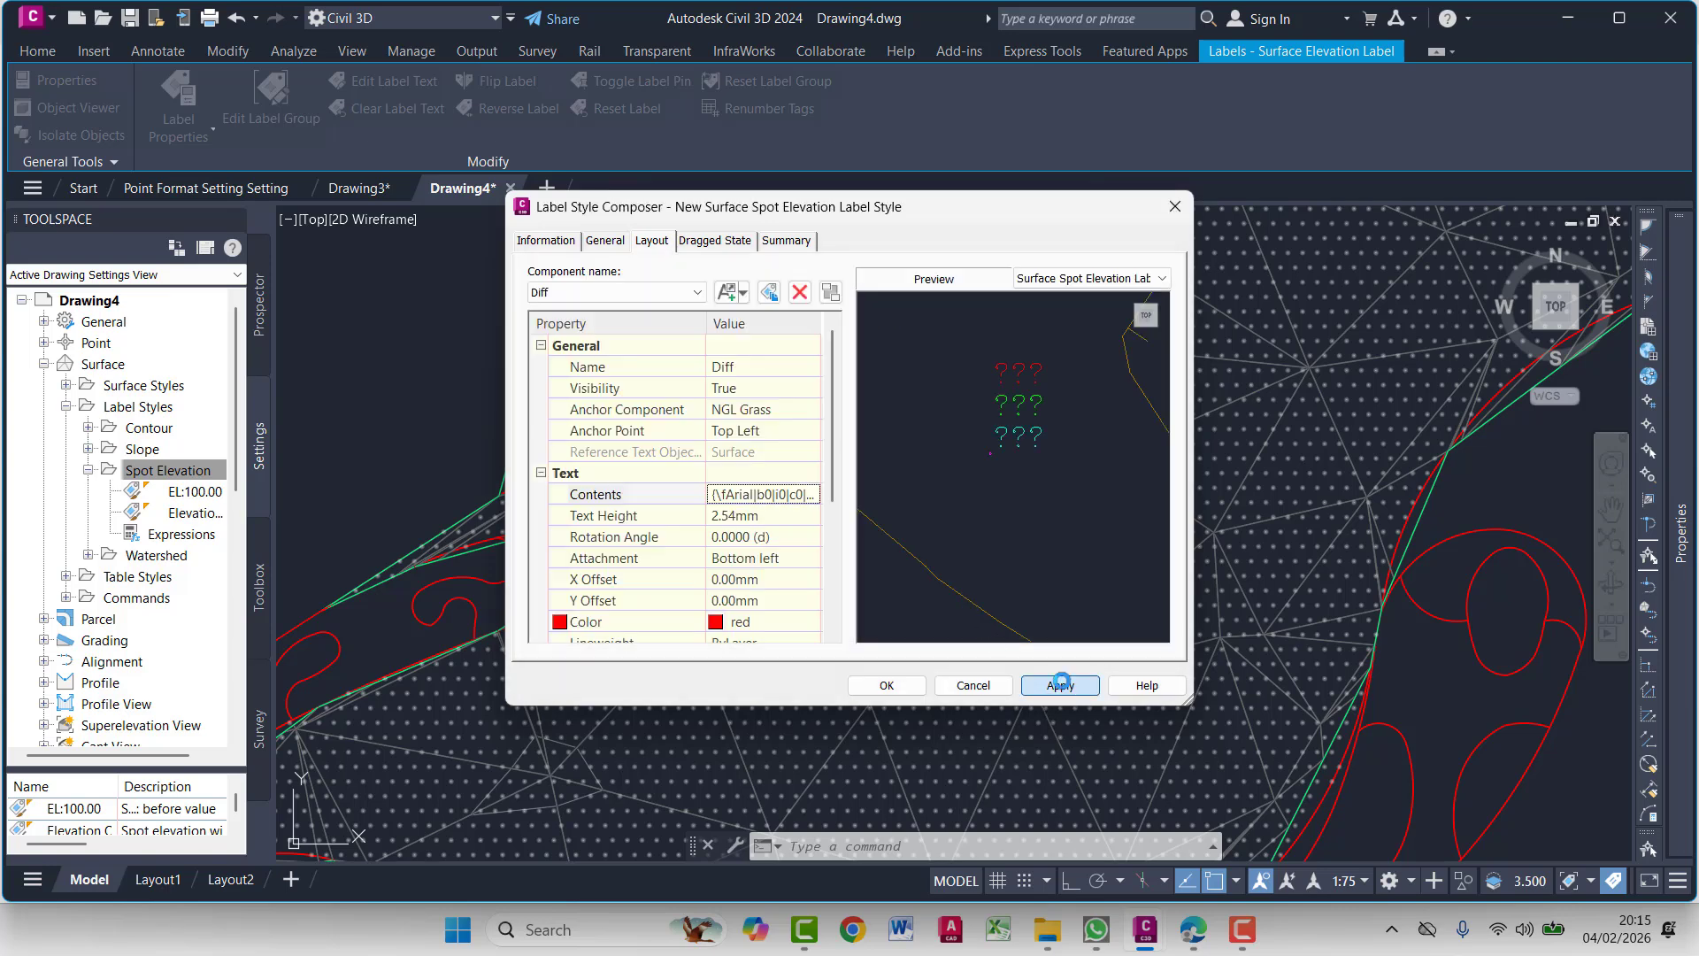
{"action": "left_click", "coordinate": [888, 685]}
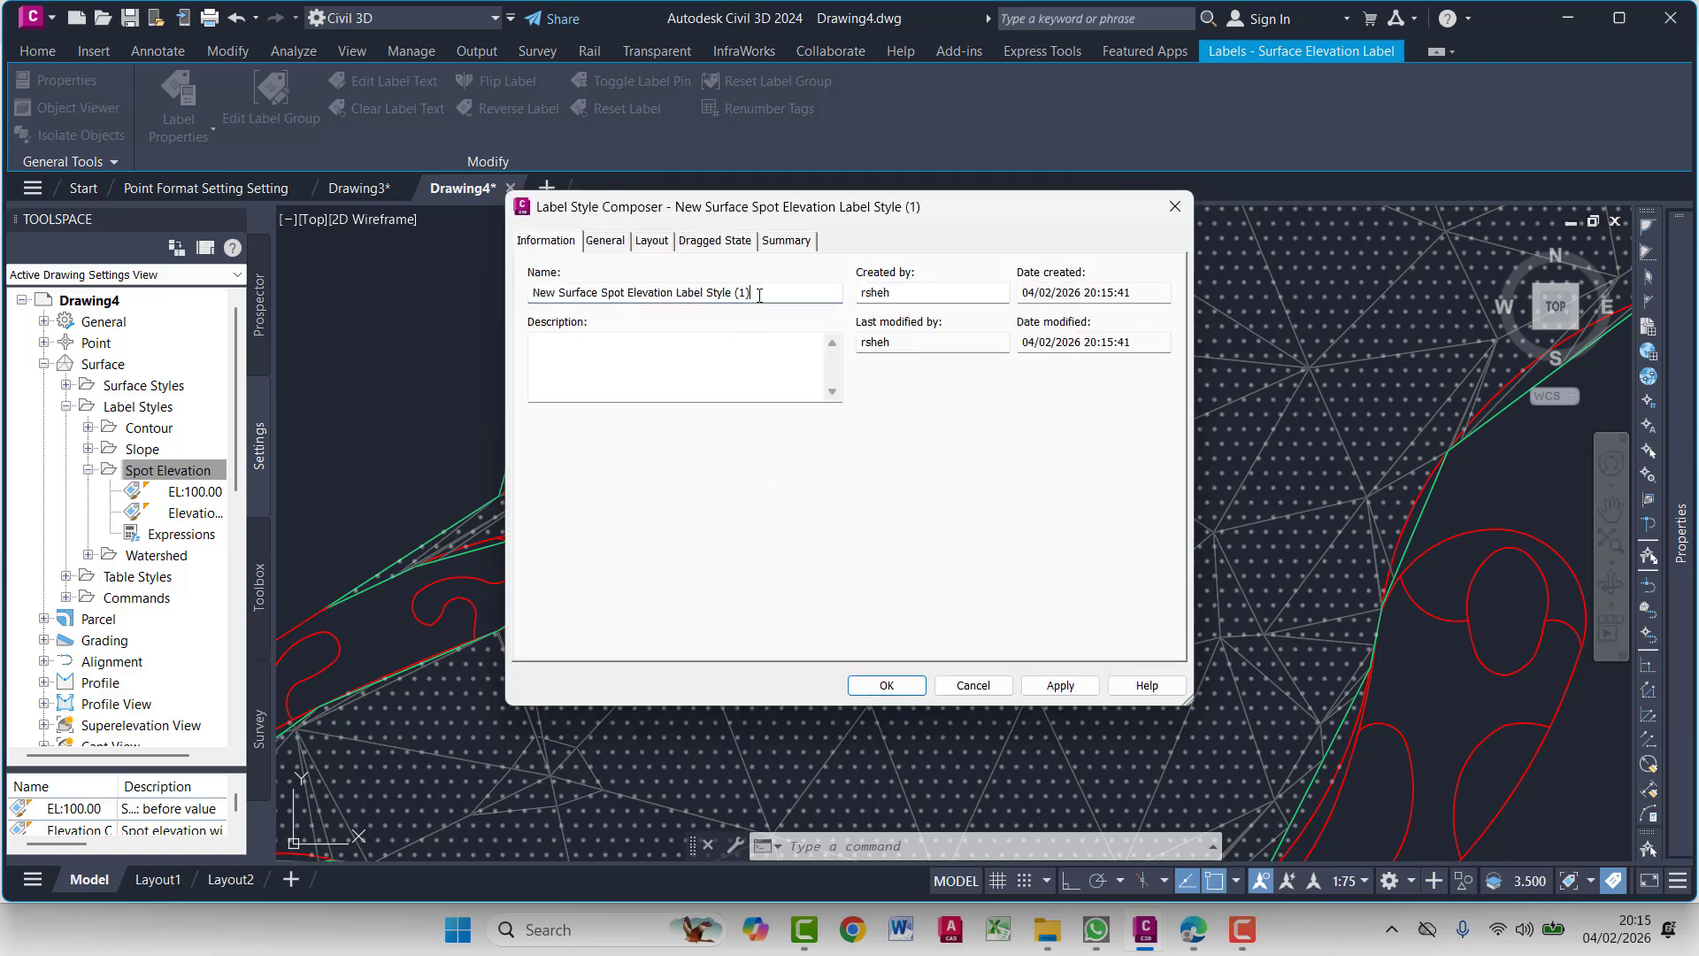
Name the new surface spot elevation label style "Shura - Lable", apply it and accept it as the selected style
{"action": "left_click_drag", "start_coordinate": [760, 295], "coordinate": [98, 312]}
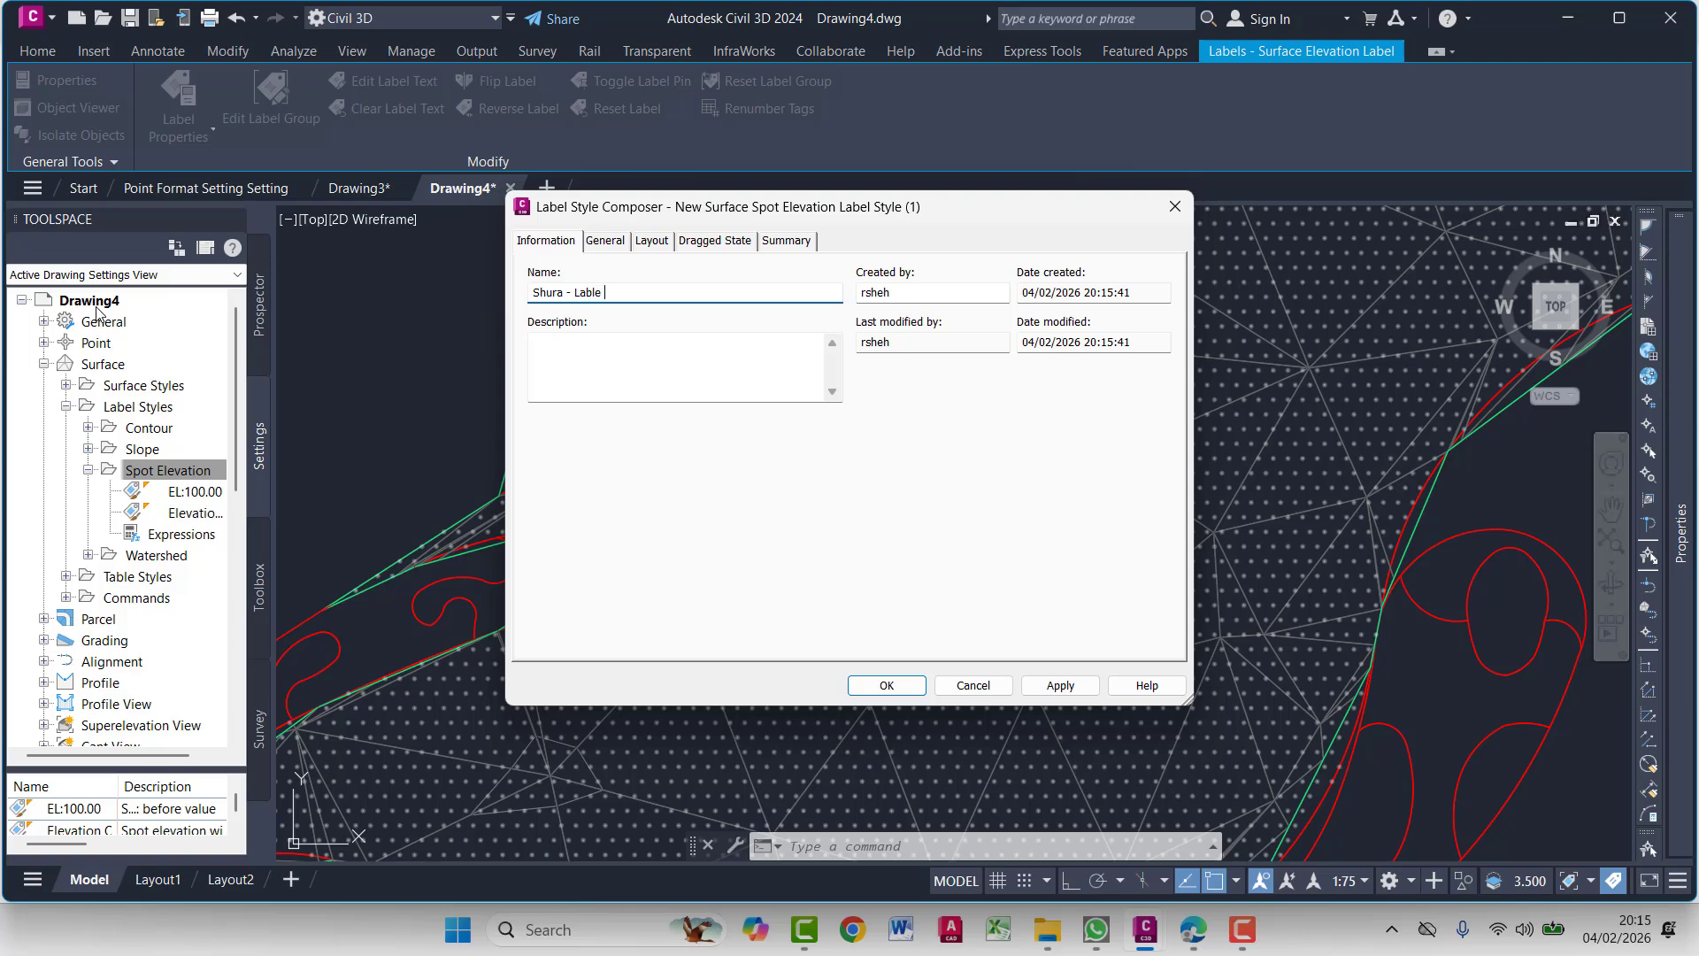
{"action": "left_click", "coordinate": [1034, 687]}
{"action": "left_click", "coordinate": [882, 685]}
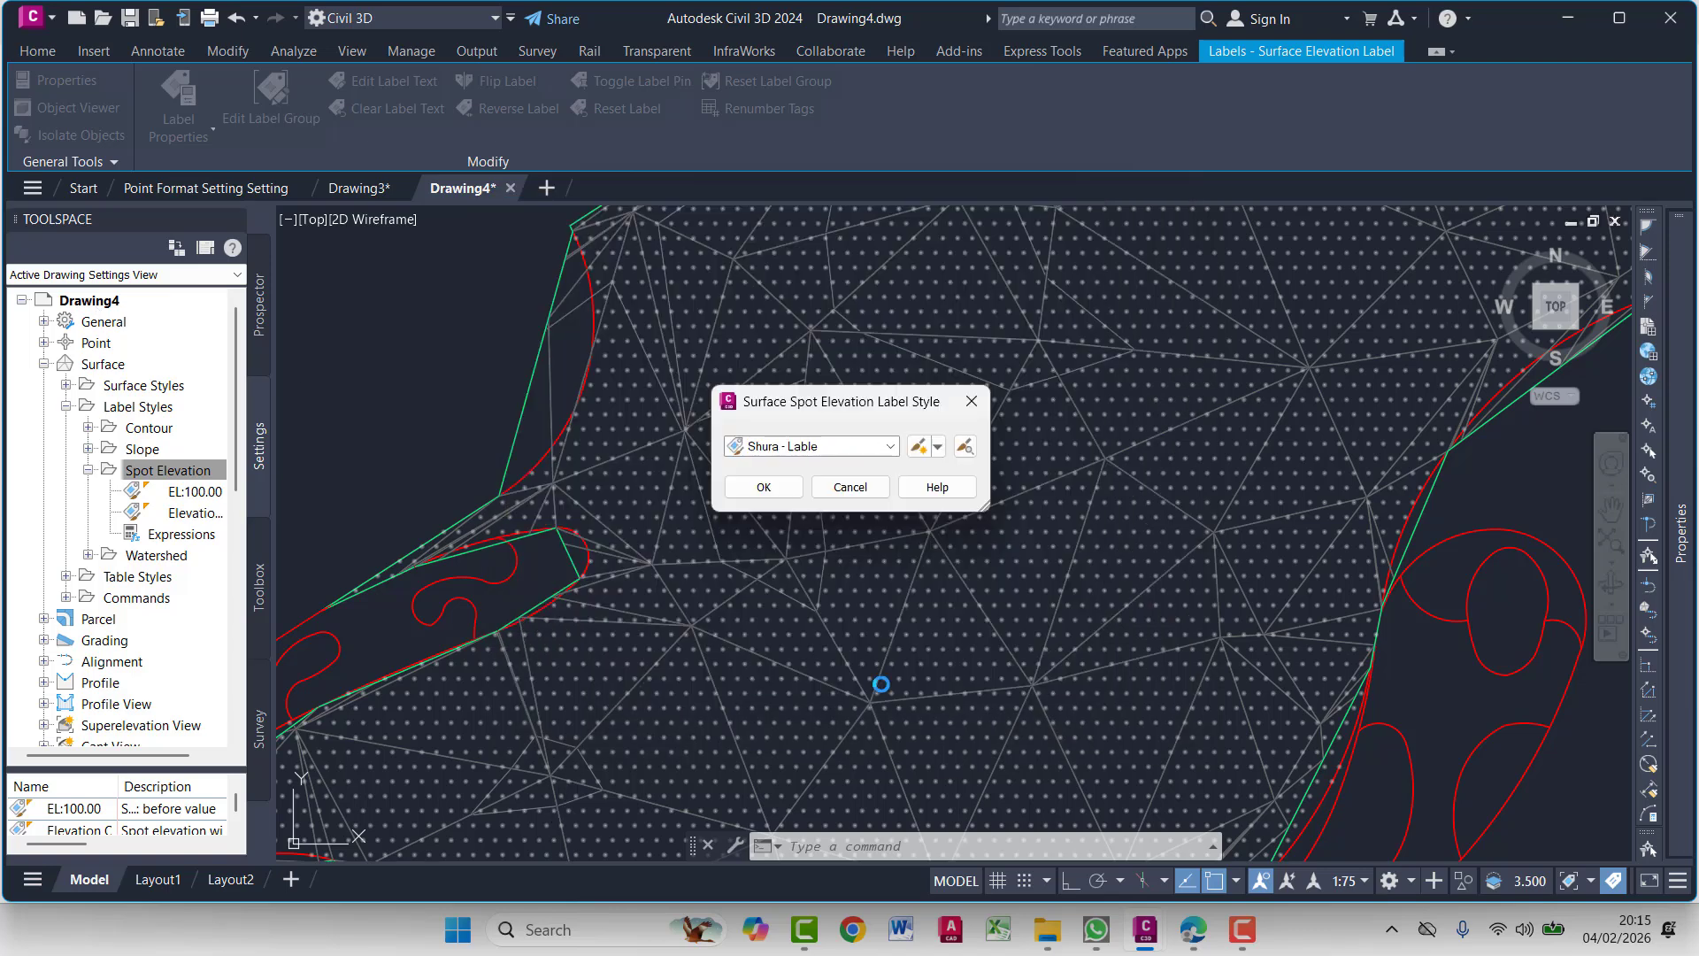
{"action": "left_click", "coordinate": [778, 486]}
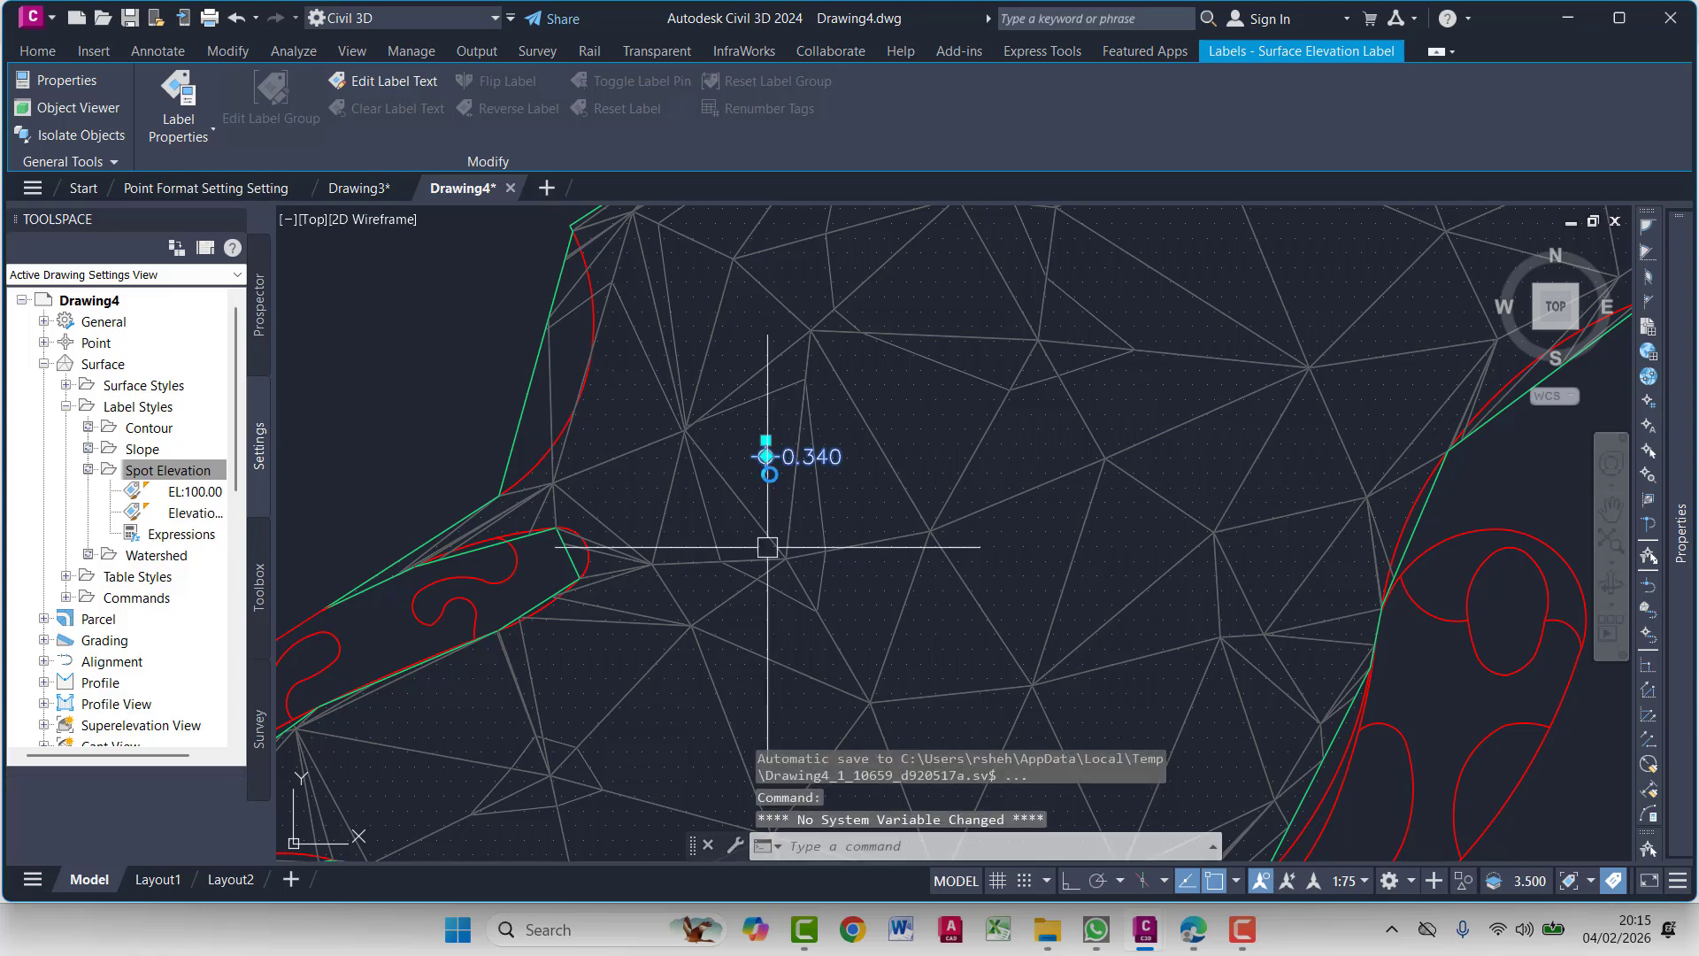
Erase the selected spot elevation label from the surface
{"action": "key", "text": "Delete"}
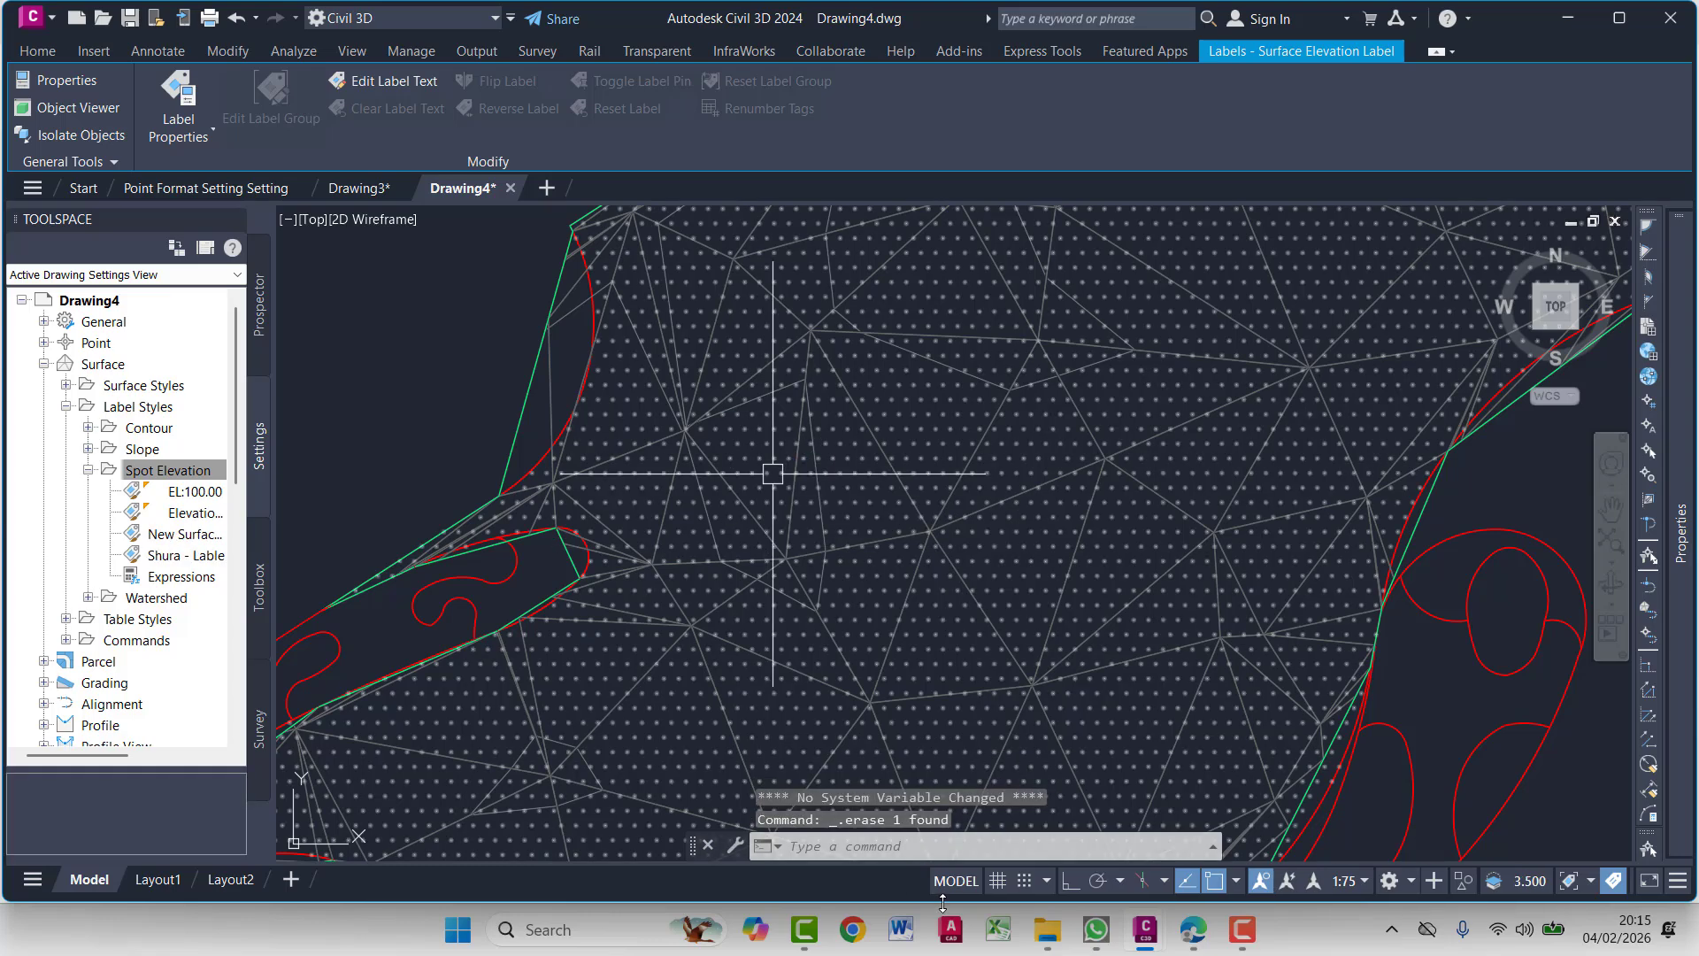
{"action": "scroll", "coordinate": [755, 547], "scroll_direction": "down", "scroll_amount": 5}
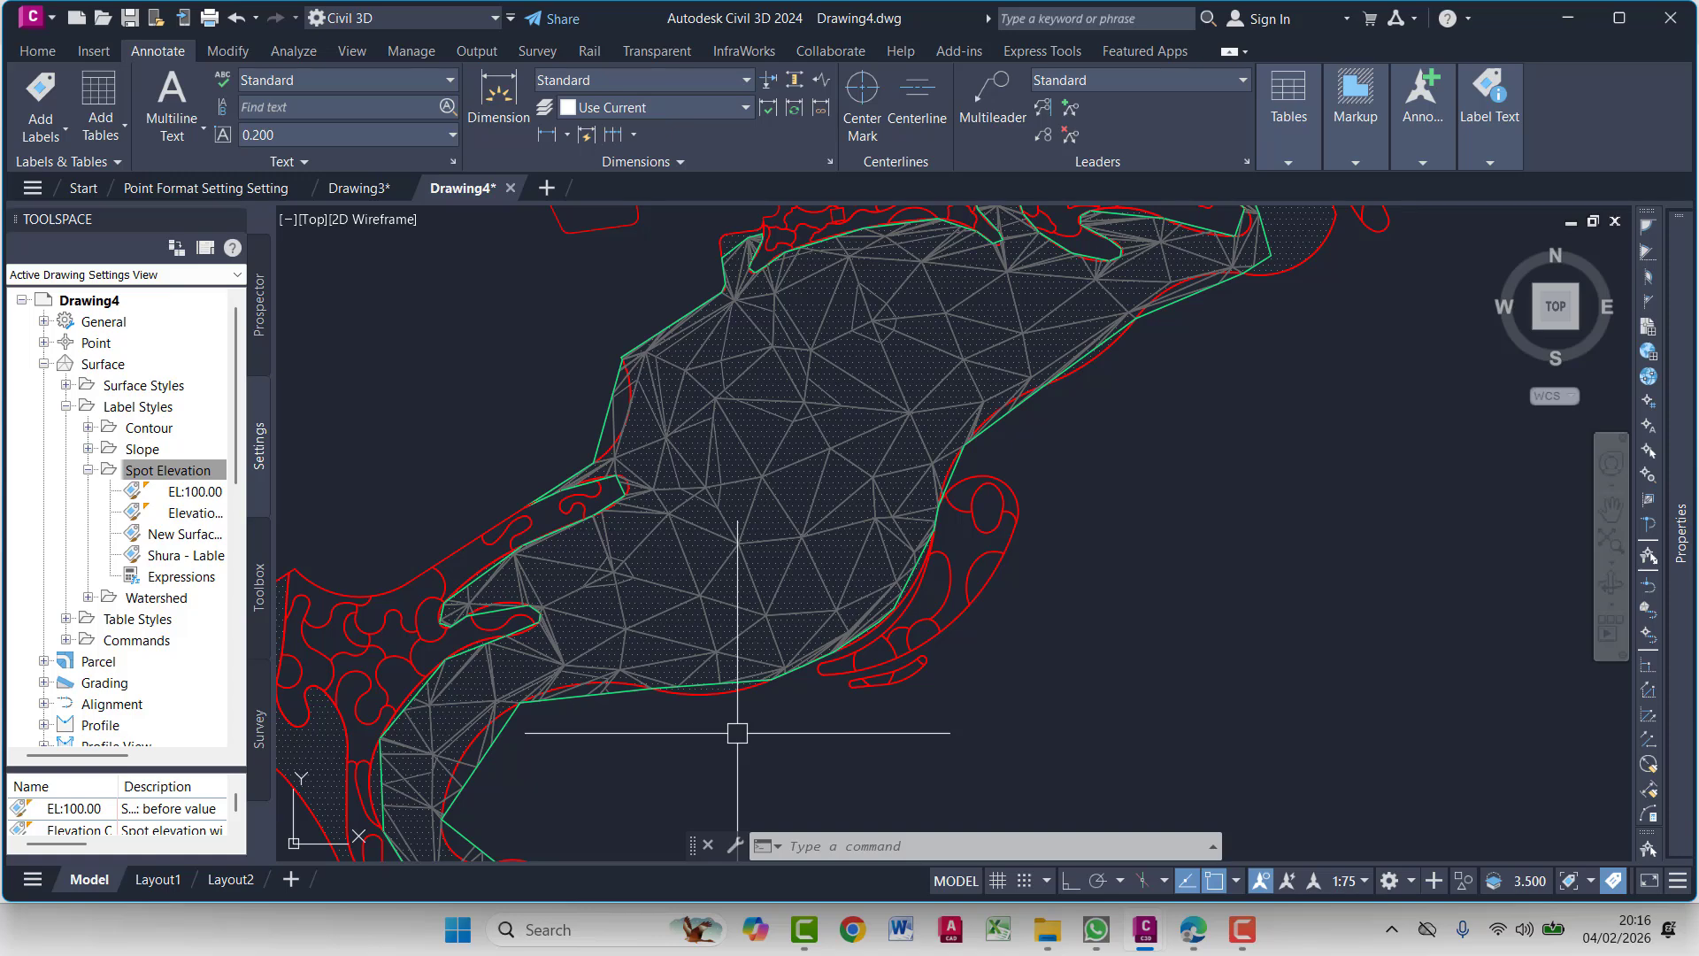
Switch to File Explorer, open the location file from the lable Spot Elevations folder to view its coordinates, and return to Civil 3D
{"action": "mouse_move", "coordinate": [1047, 929]}
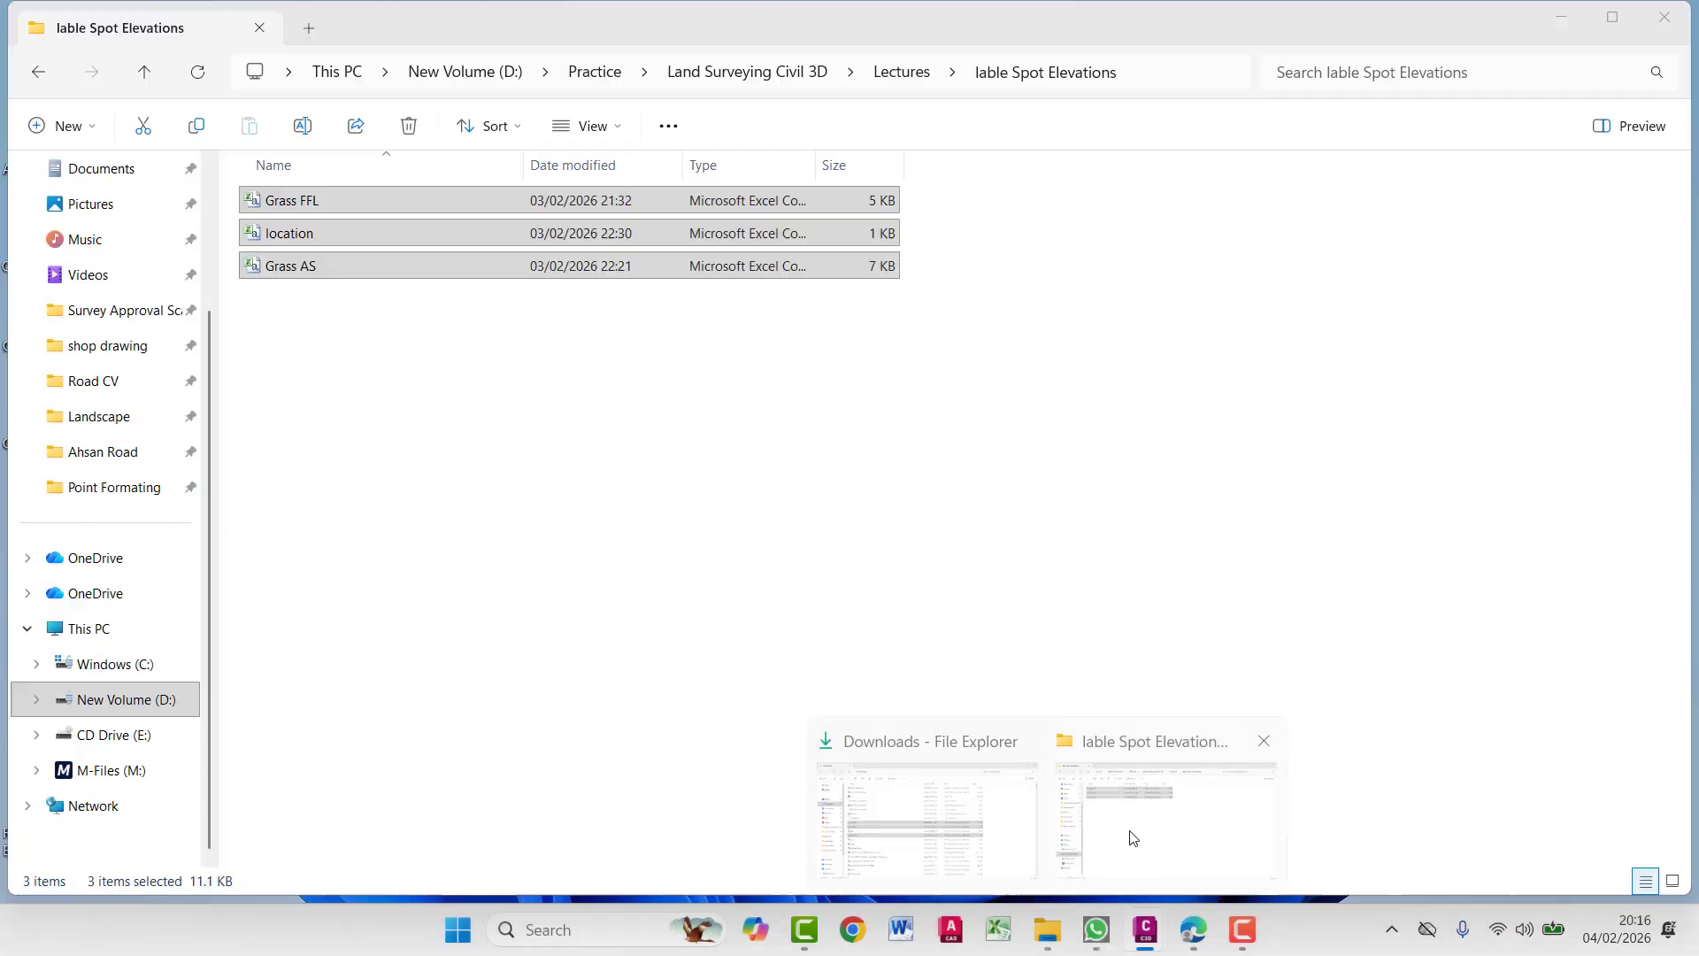
{"action": "left_click", "coordinate": [1133, 846]}
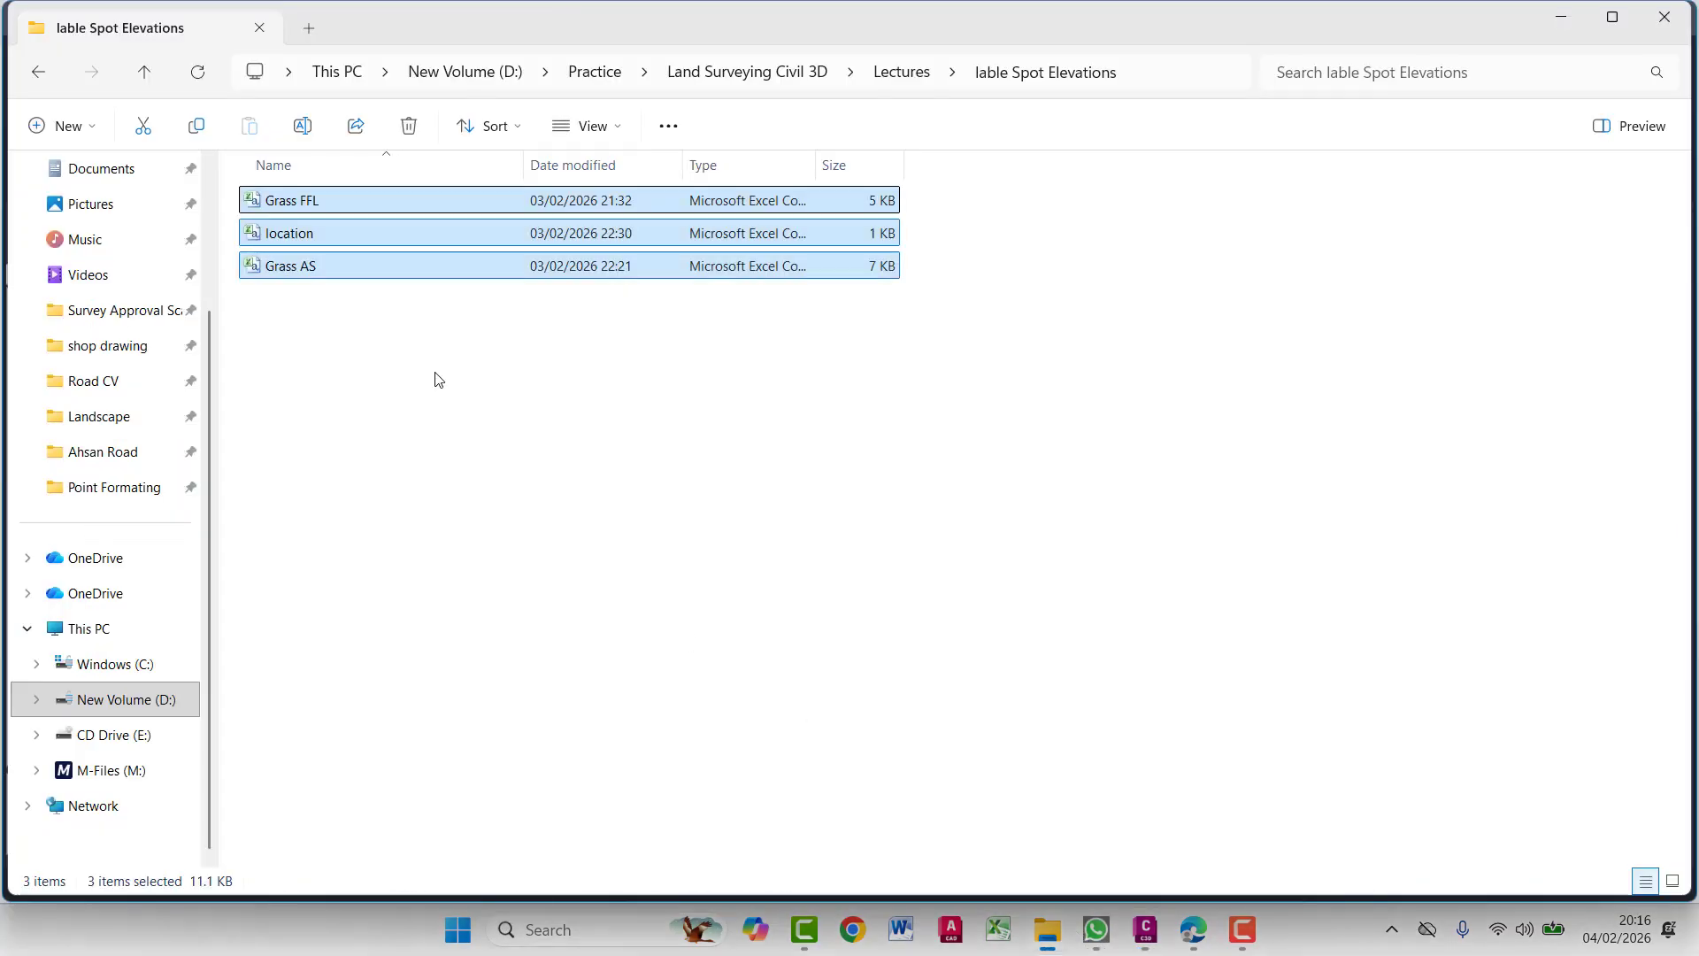
{"action": "double_click", "coordinate": [360, 234]}
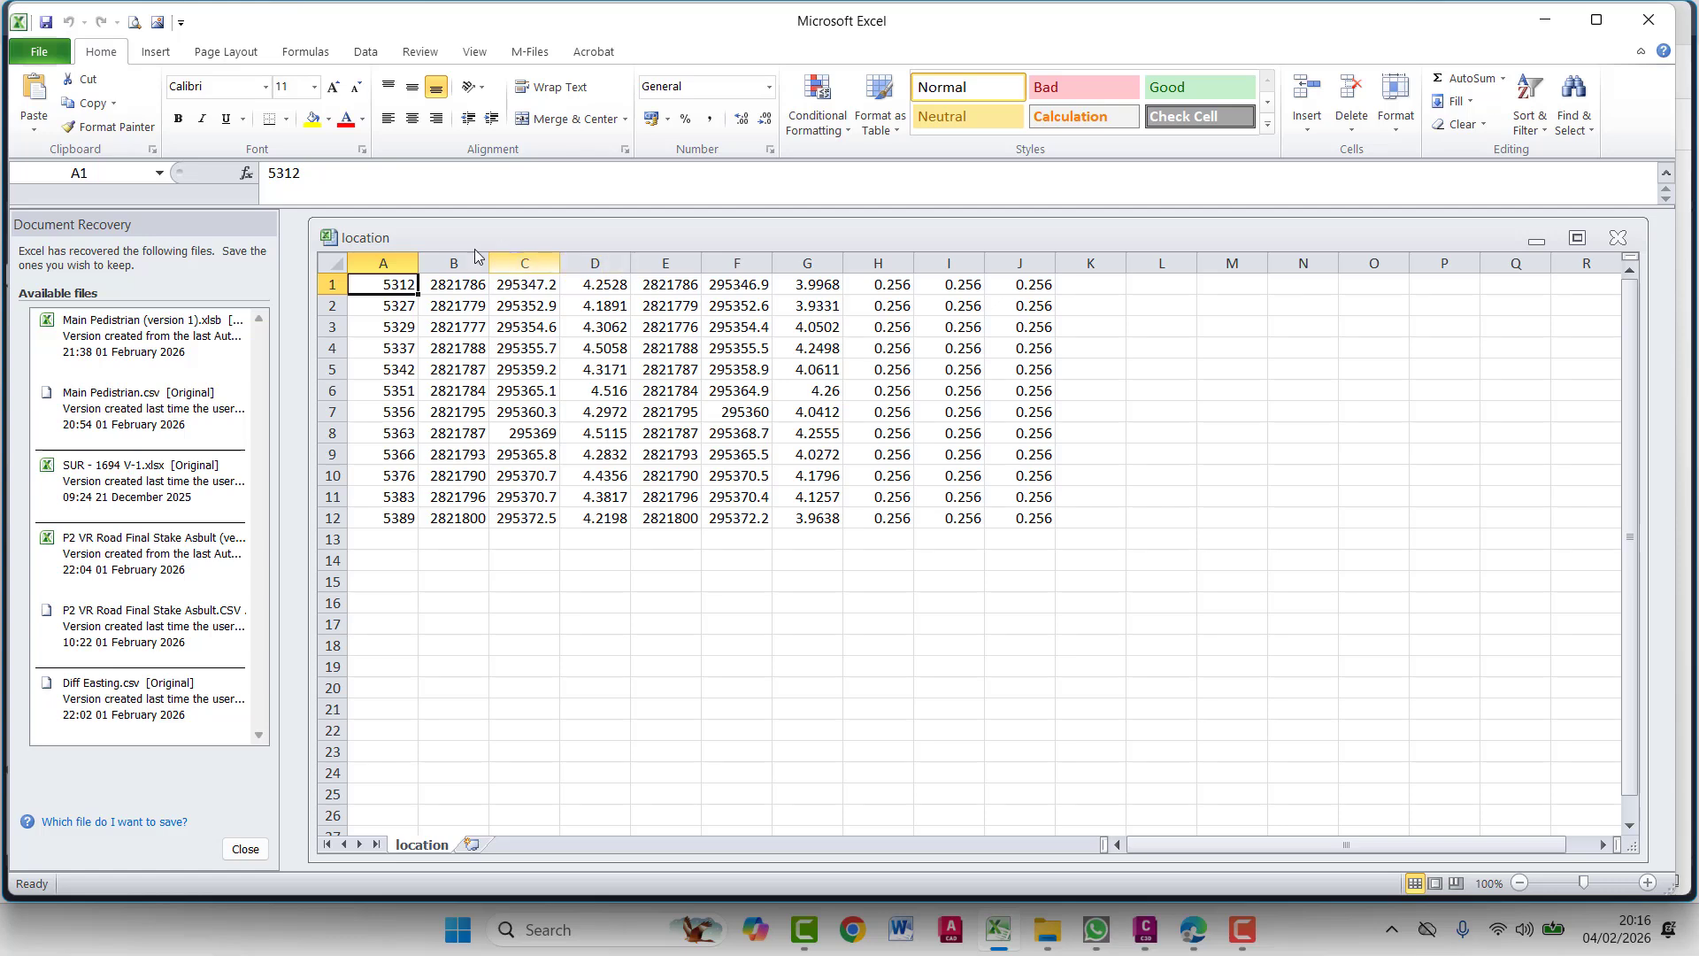
{"action": "left_click", "coordinate": [1546, 19]}
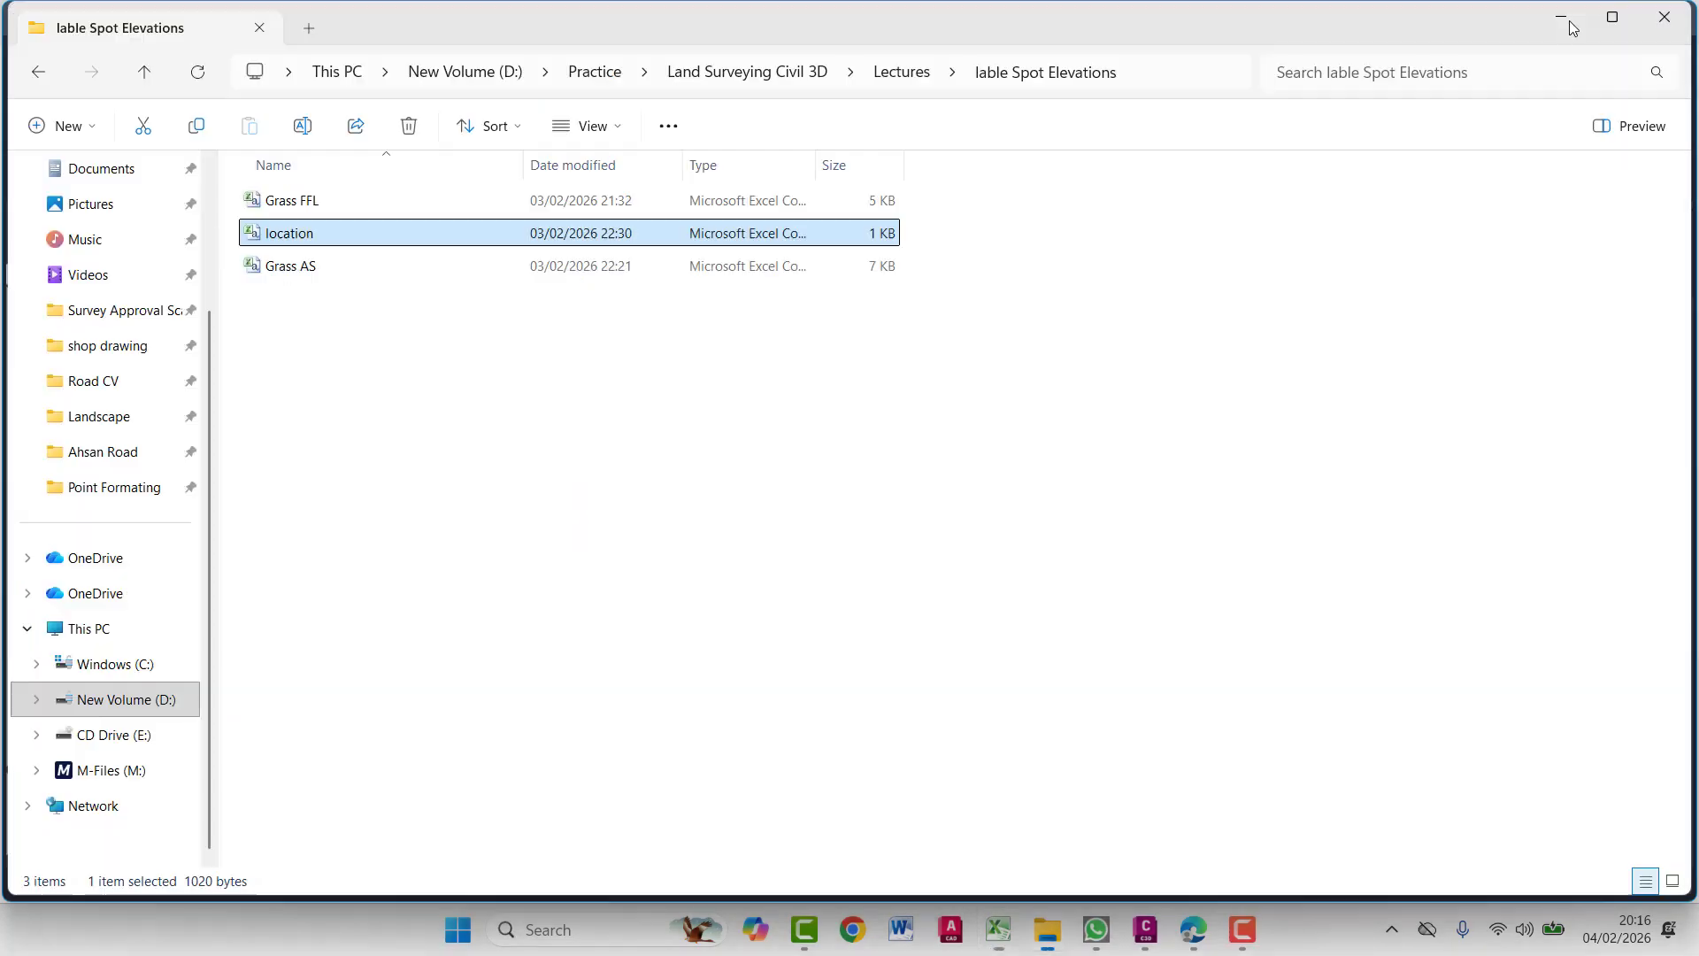
{"action": "left_click", "coordinate": [1560, 19]}
In Drawing3, select all spot elevation labels similar to one on the surface, explode them and inspect the resulting text
{"action": "left_click", "coordinate": [350, 188]}
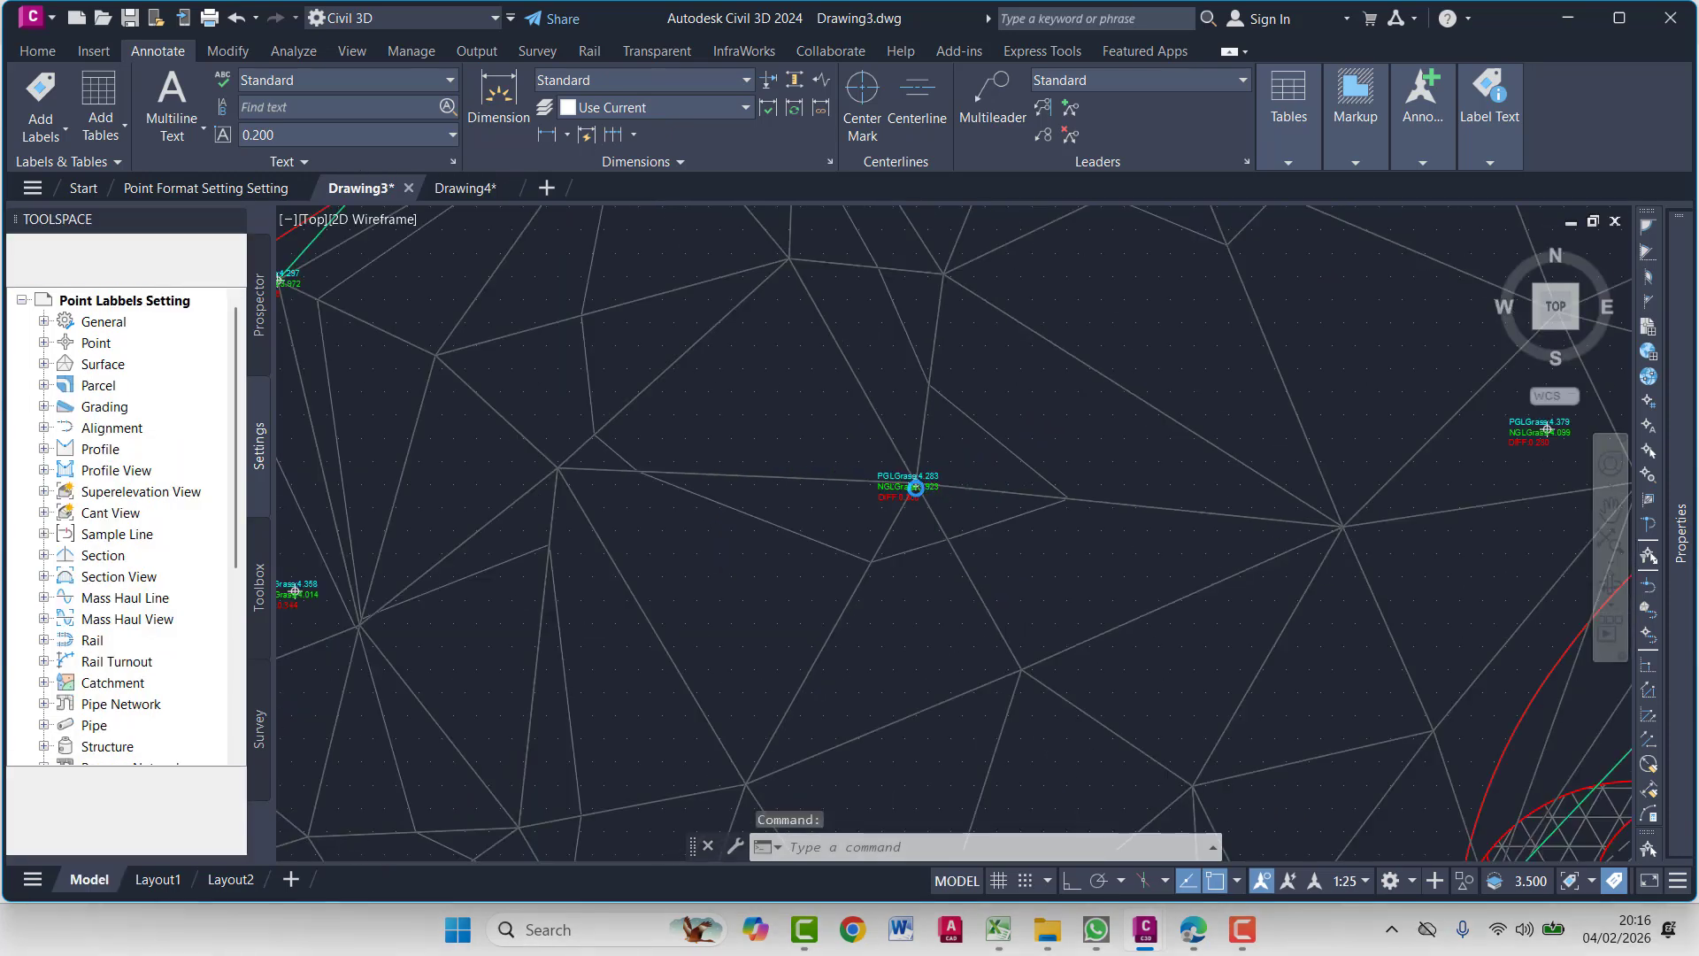
{"action": "scroll", "coordinate": [915, 483], "scroll_direction": "down", "scroll_amount": 6}
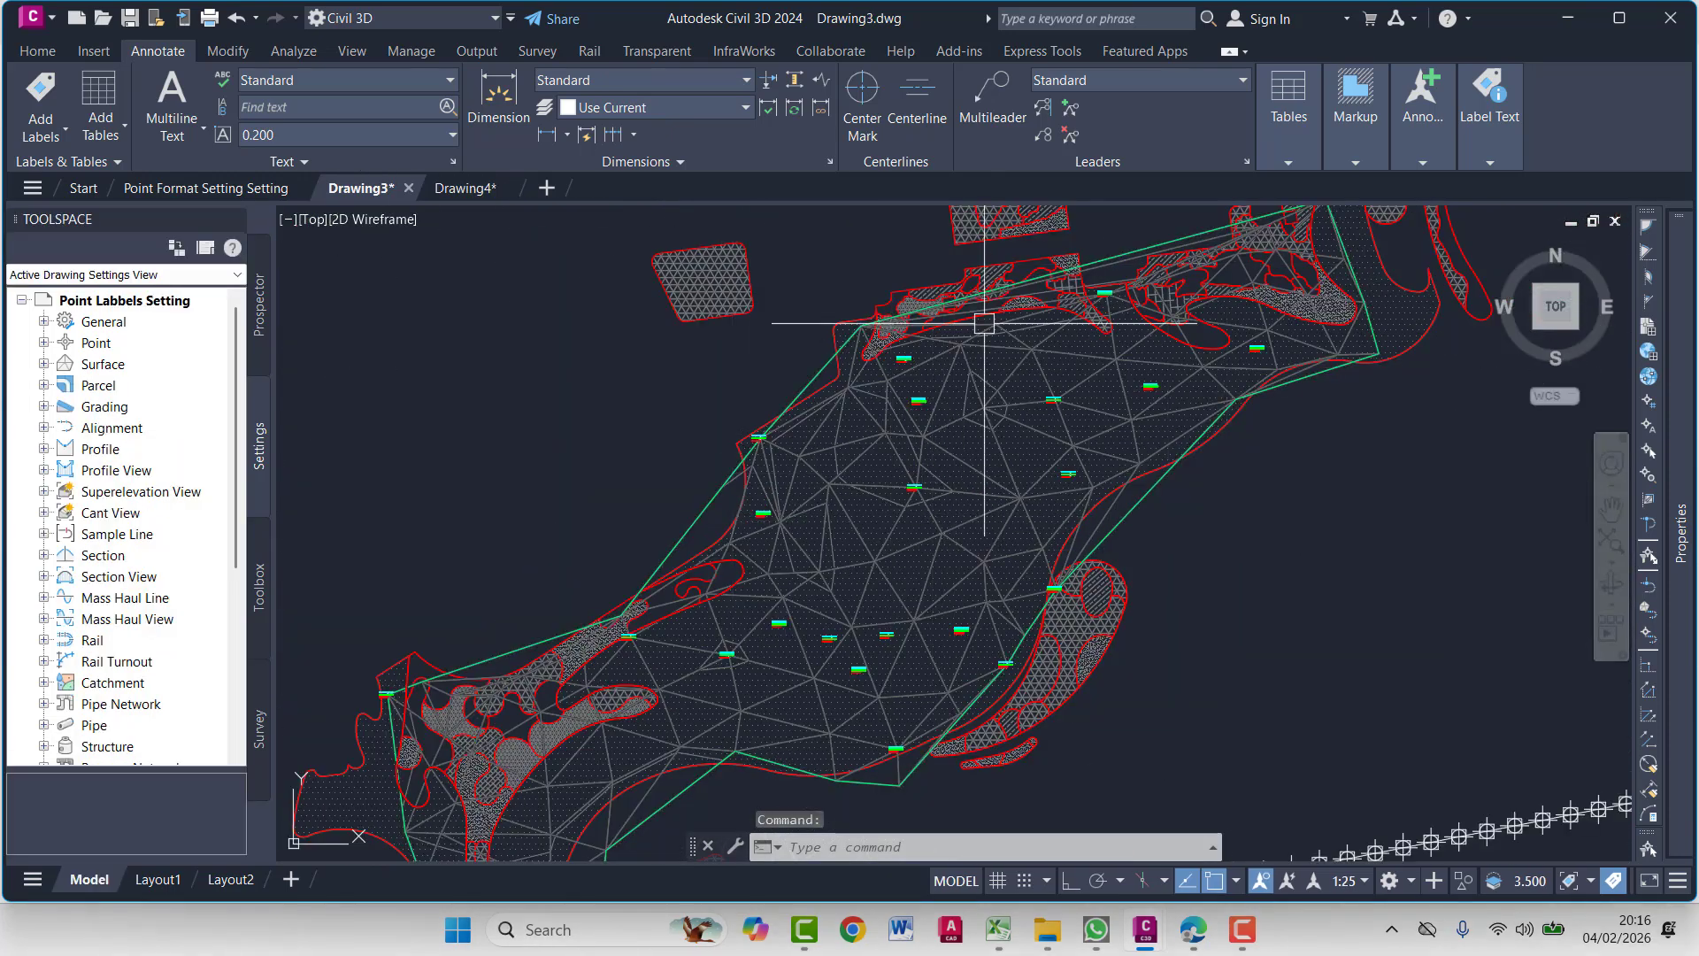
{"action": "scroll", "coordinate": [872, 495], "scroll_direction": "up", "scroll_amount": 10}
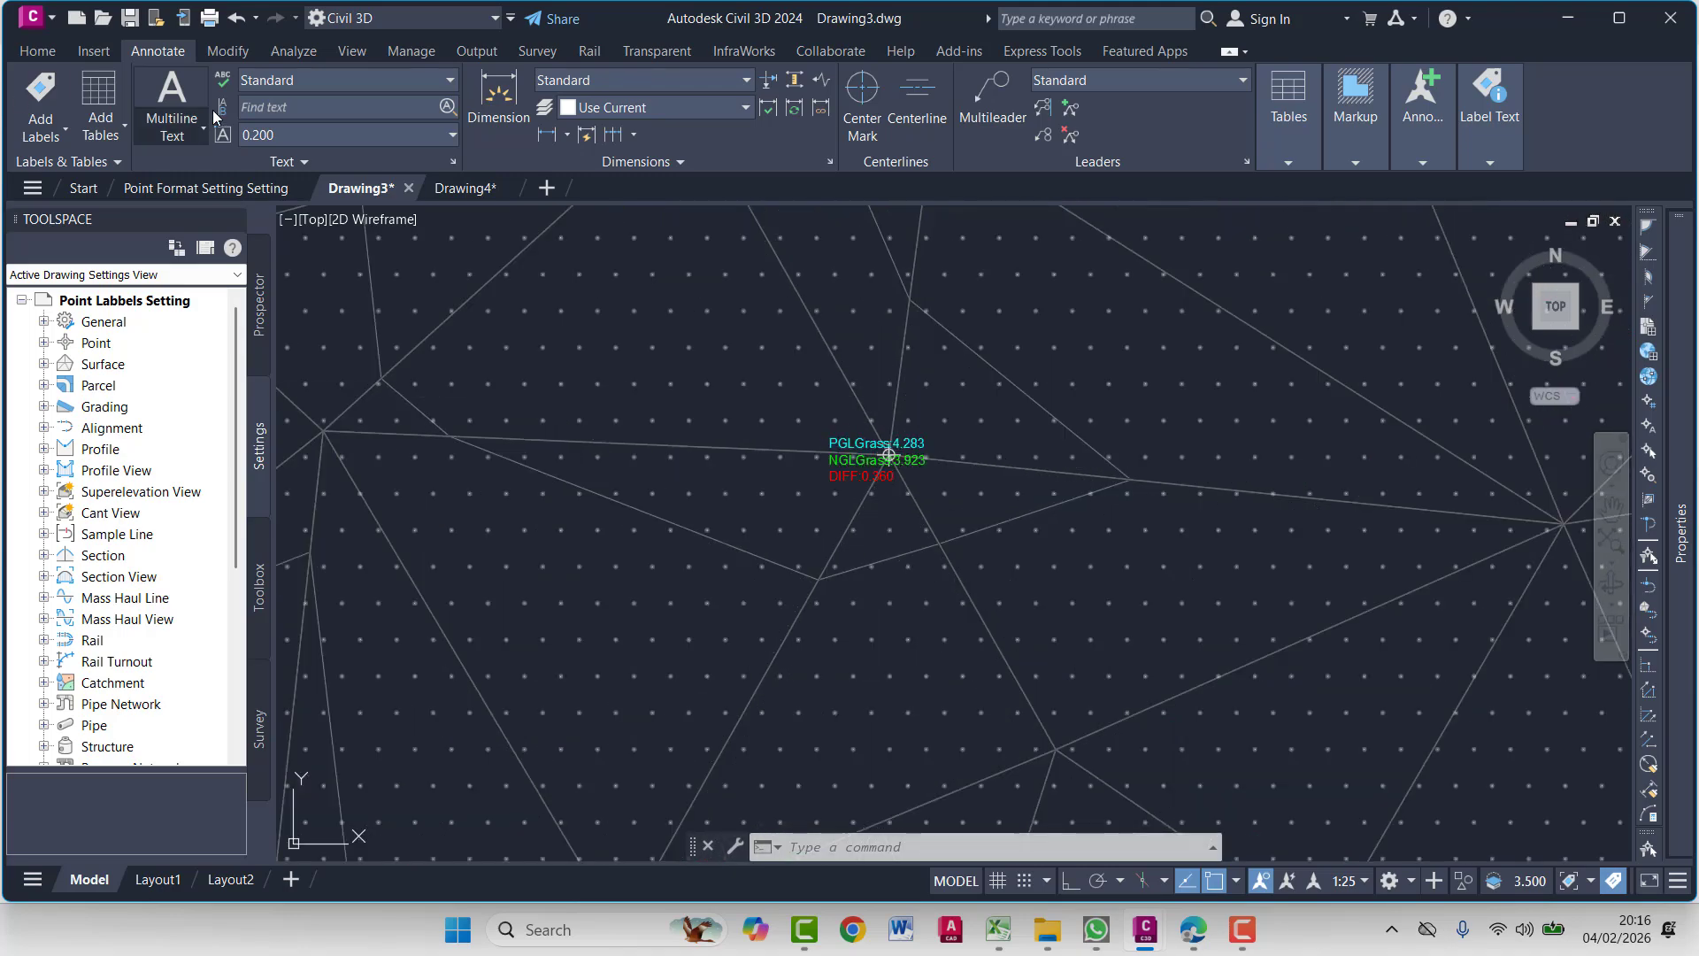
{"action": "left_click", "coordinate": [38, 51]}
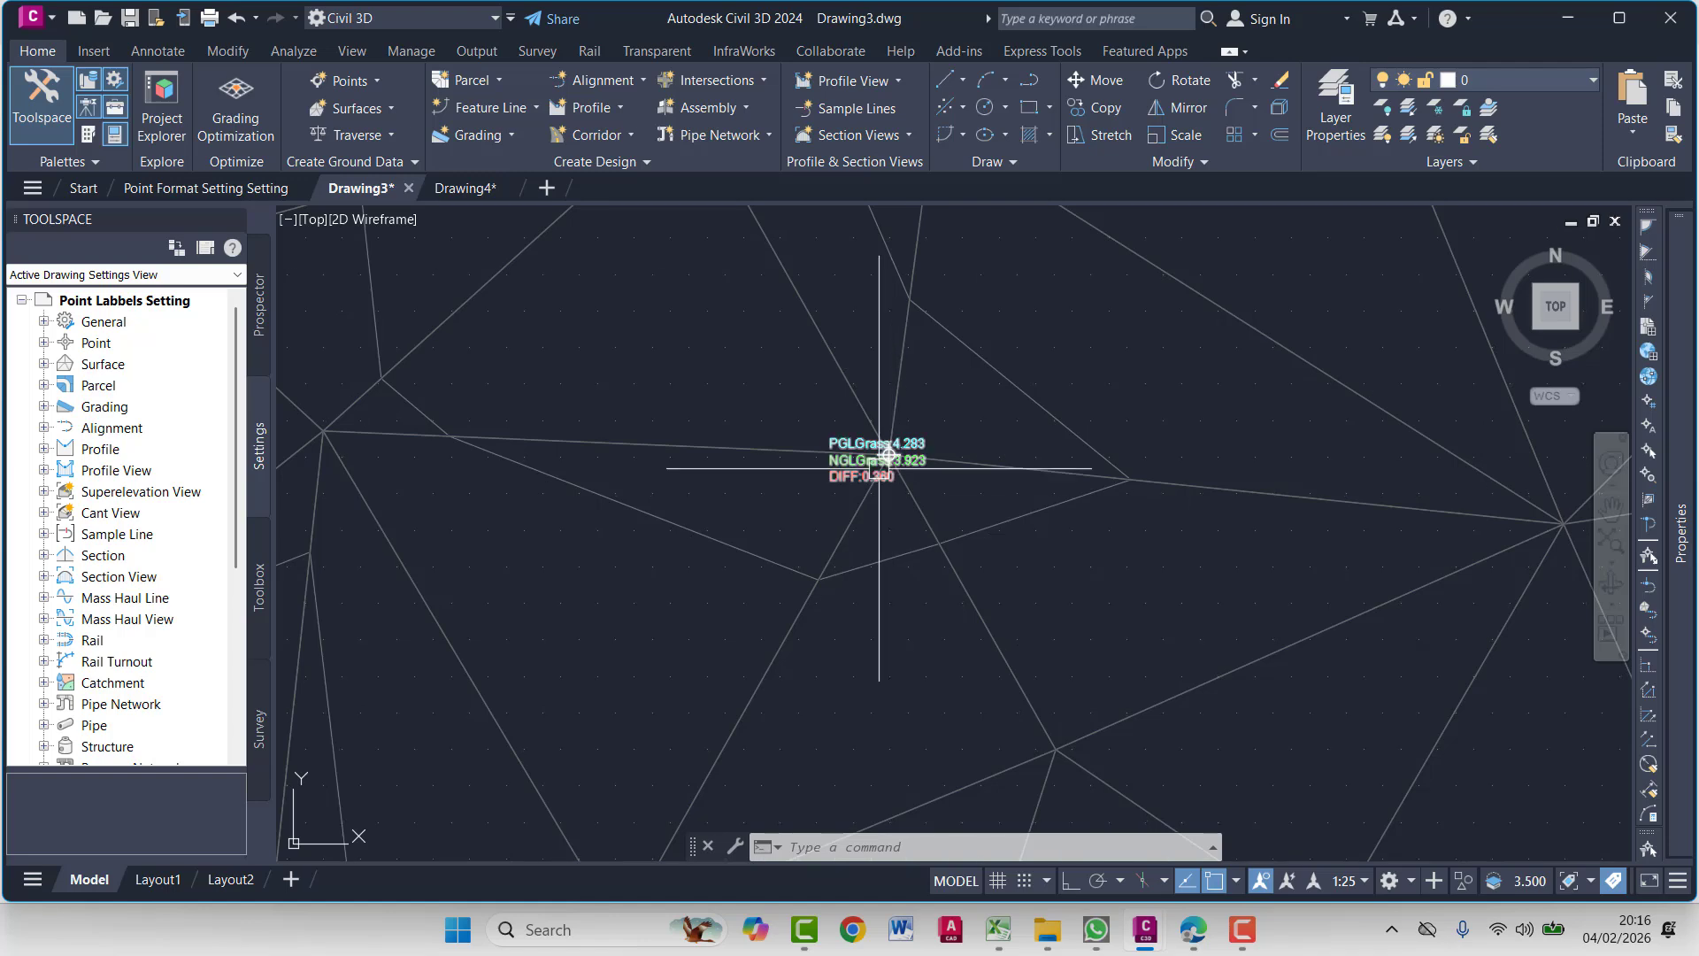
{"action": "left_click", "coordinate": [878, 469]}
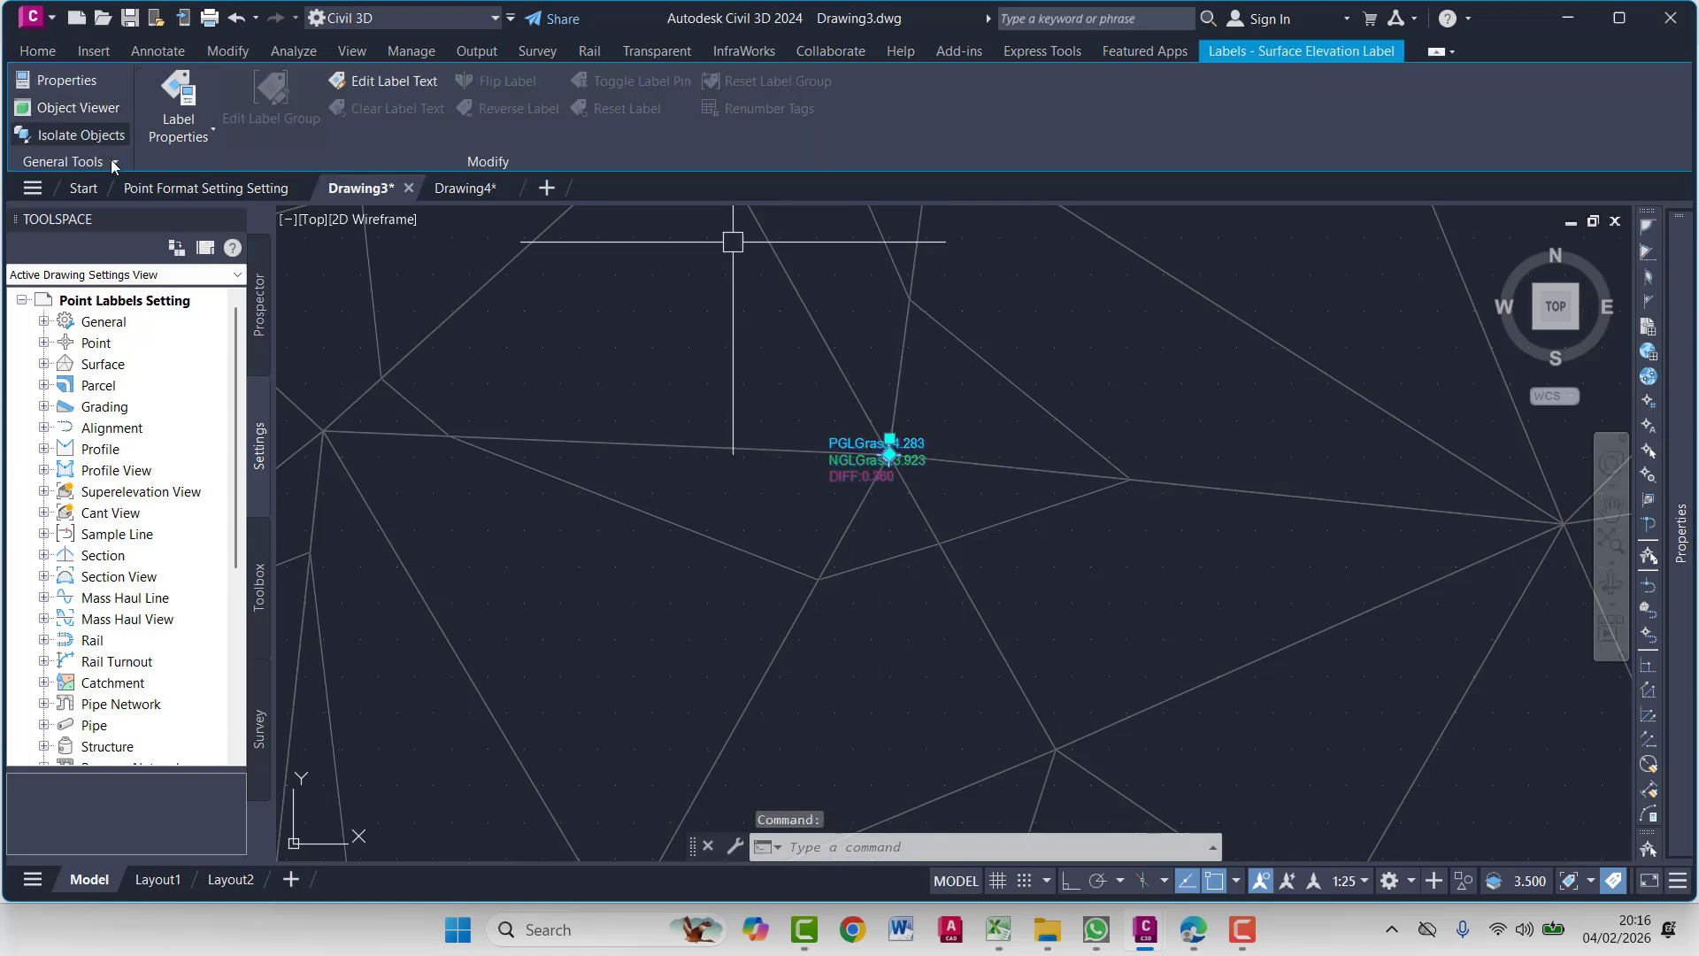
{"action": "right_click", "coordinate": [799, 265]}
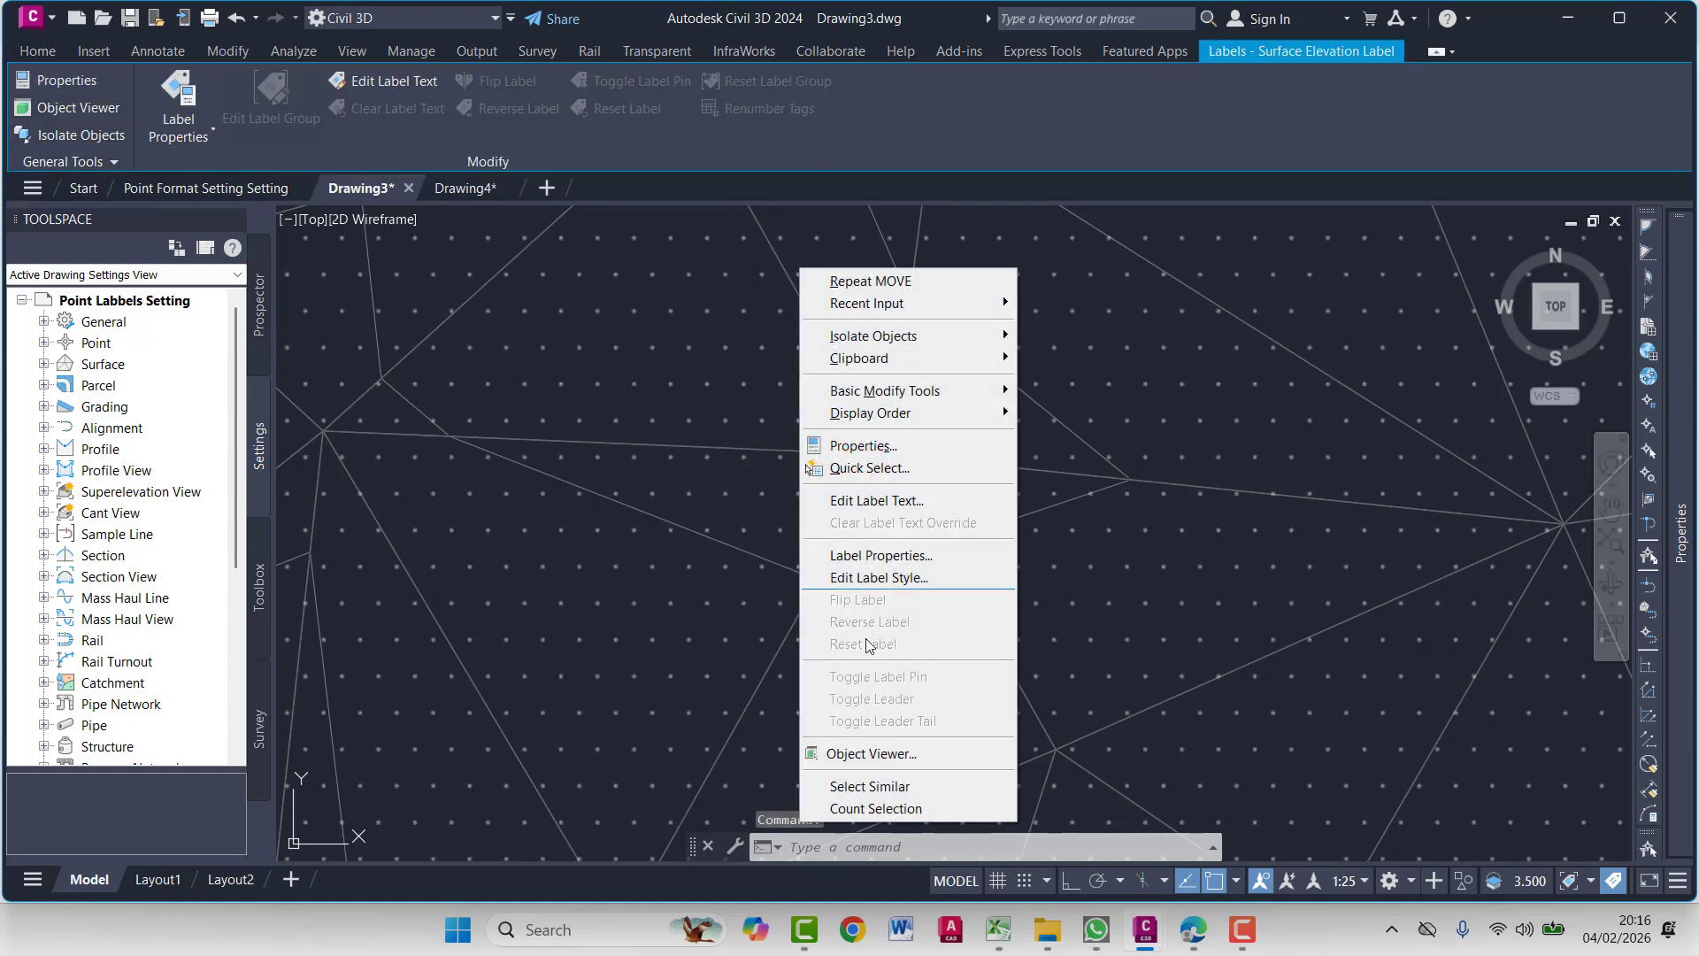
{"action": "left_click", "coordinate": [867, 788]}
{"action": "scroll", "coordinate": [768, 529], "scroll_direction": "down", "scroll_amount": 5}
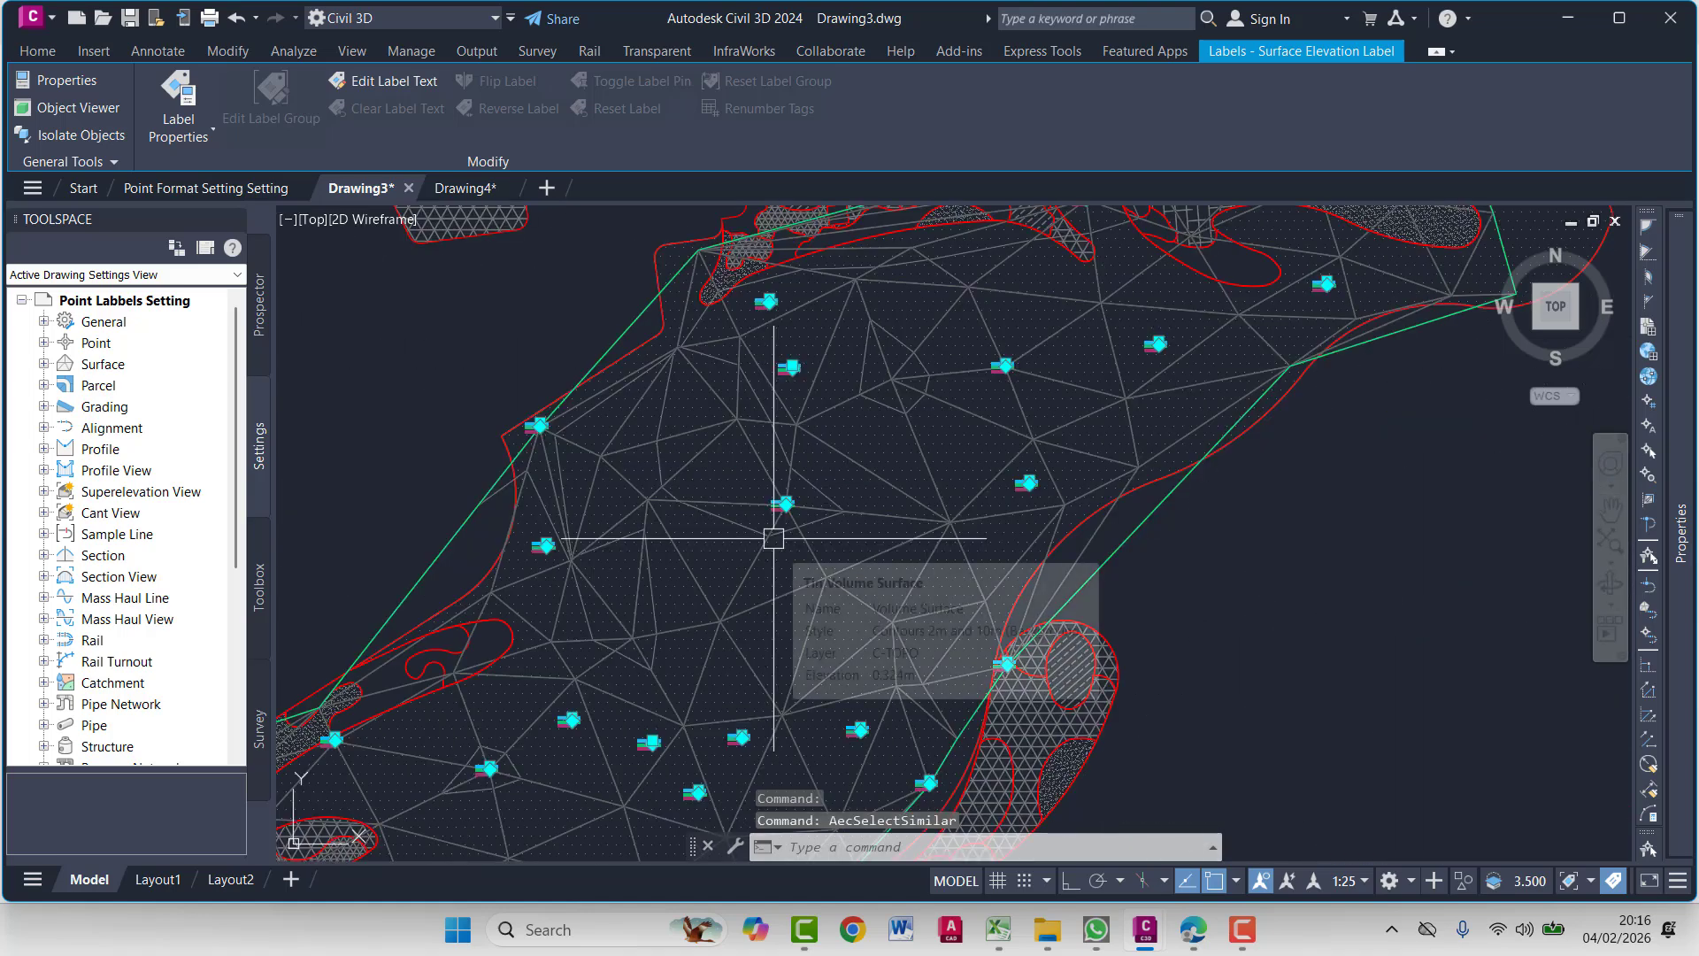
{"action": "type", "text": "X"}
{"action": "key", "text": "Return"}
{"action": "scroll", "coordinate": [773, 538], "scroll_direction": "up", "scroll_amount": 10}
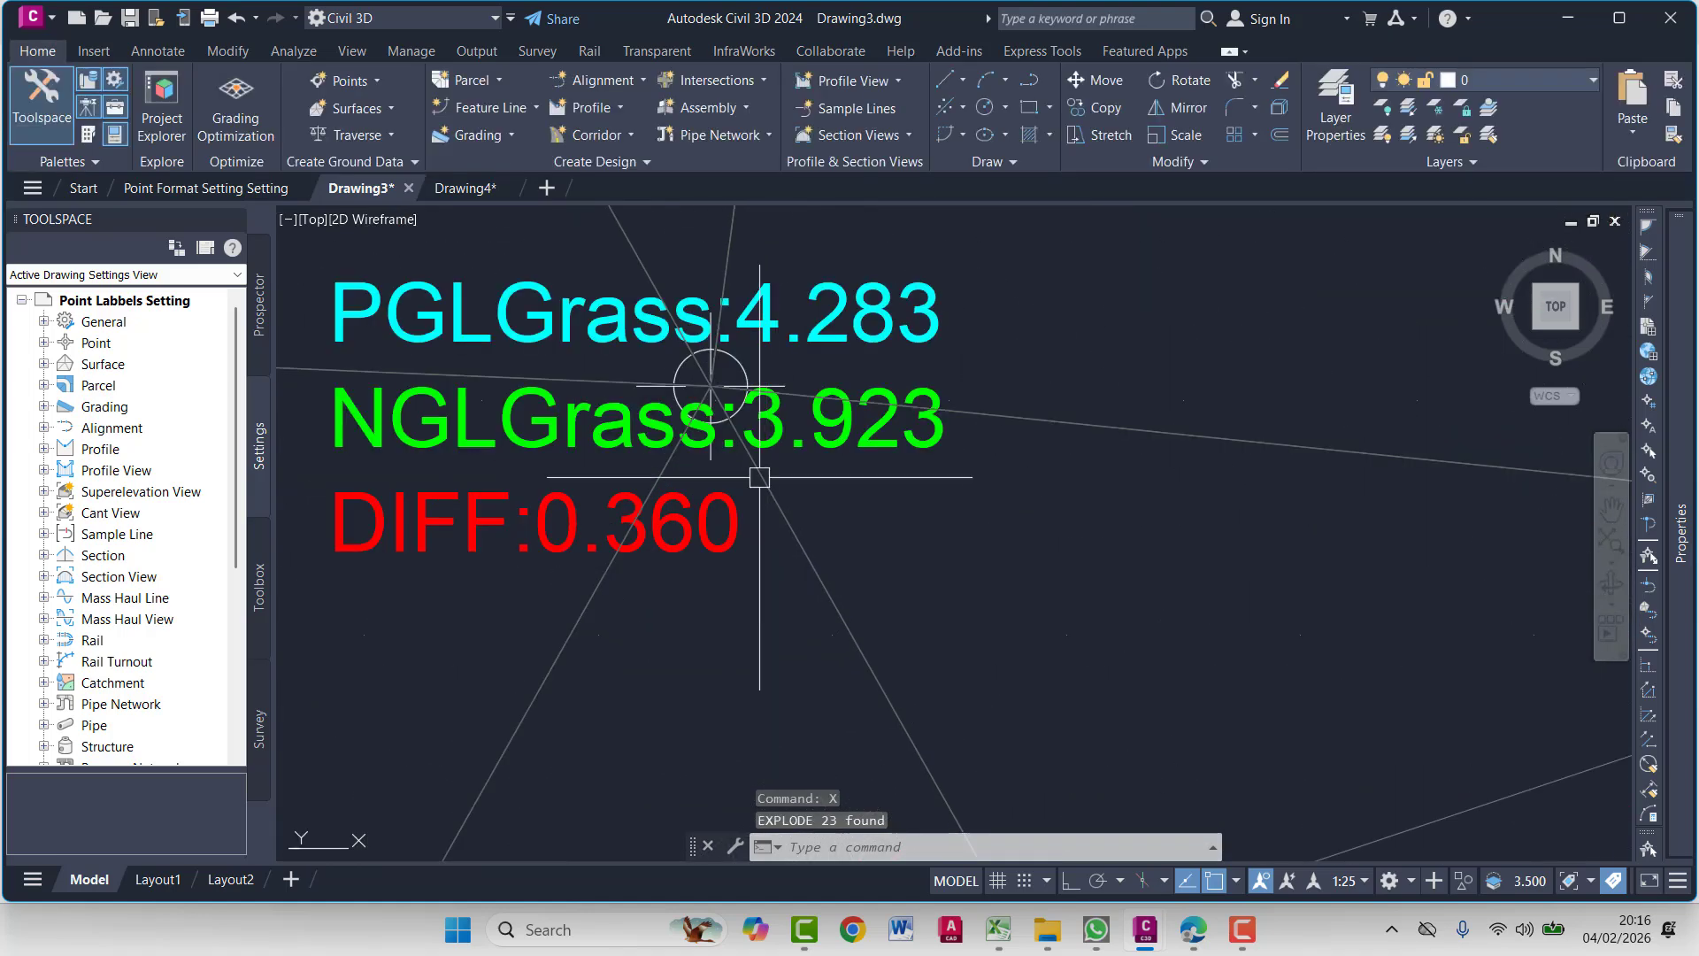
{"action": "scroll", "coordinate": [711, 385], "scroll_direction": "down", "scroll_amount": 8}
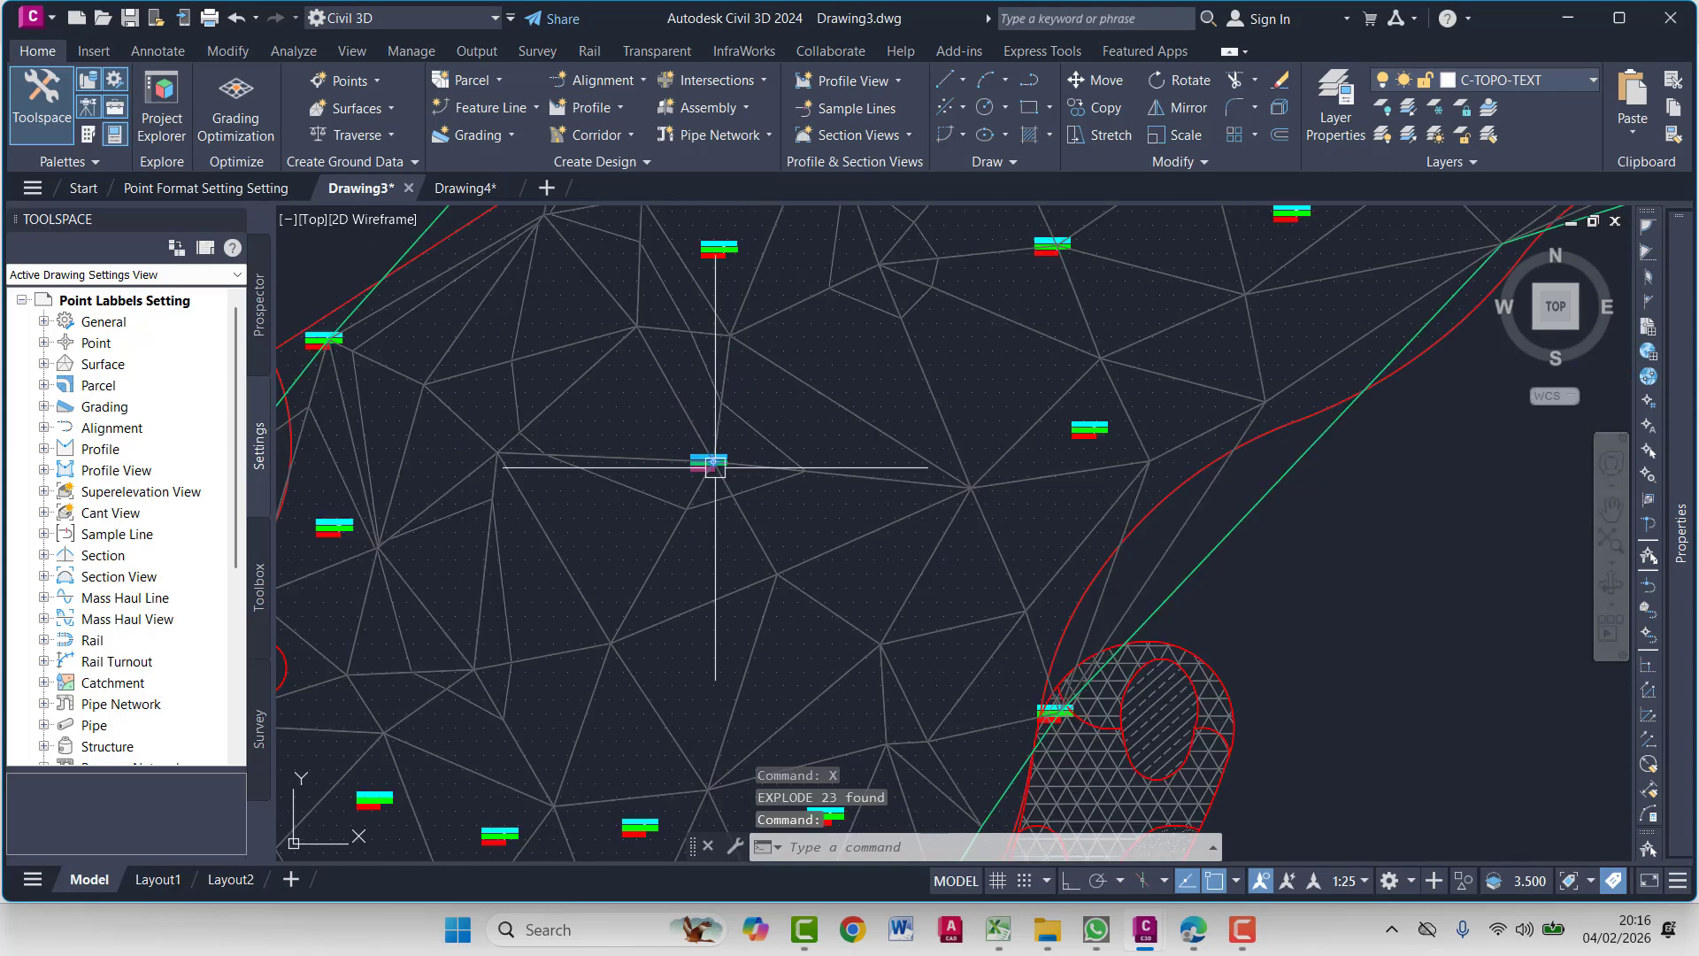
Erase the surface triangulation and boundary around the exploded labels with a window selection
{"action": "scroll", "coordinate": [864, 513], "scroll_direction": "up", "scroll_amount": 3}
{"action": "left_click", "coordinate": [864, 514]}
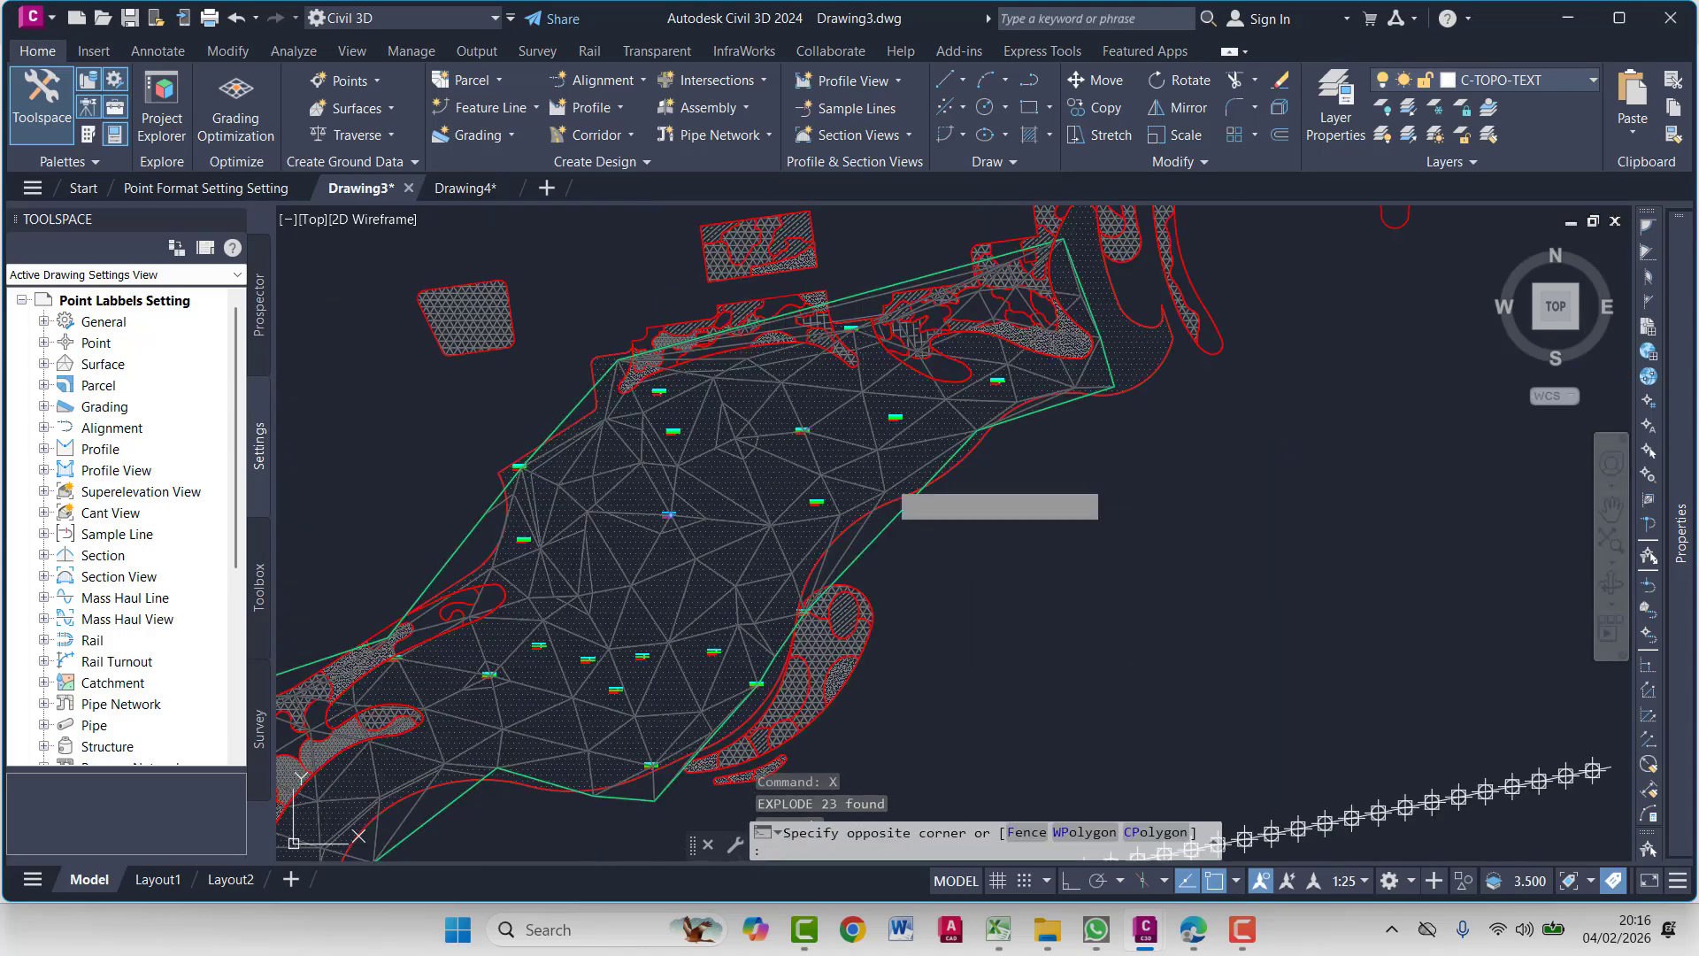
{"action": "left_click", "coordinate": [866, 464]}
{"action": "key", "text": "Delete"}
{"action": "scroll", "coordinate": [876, 472], "scroll_direction": "down", "scroll_amount": 4}
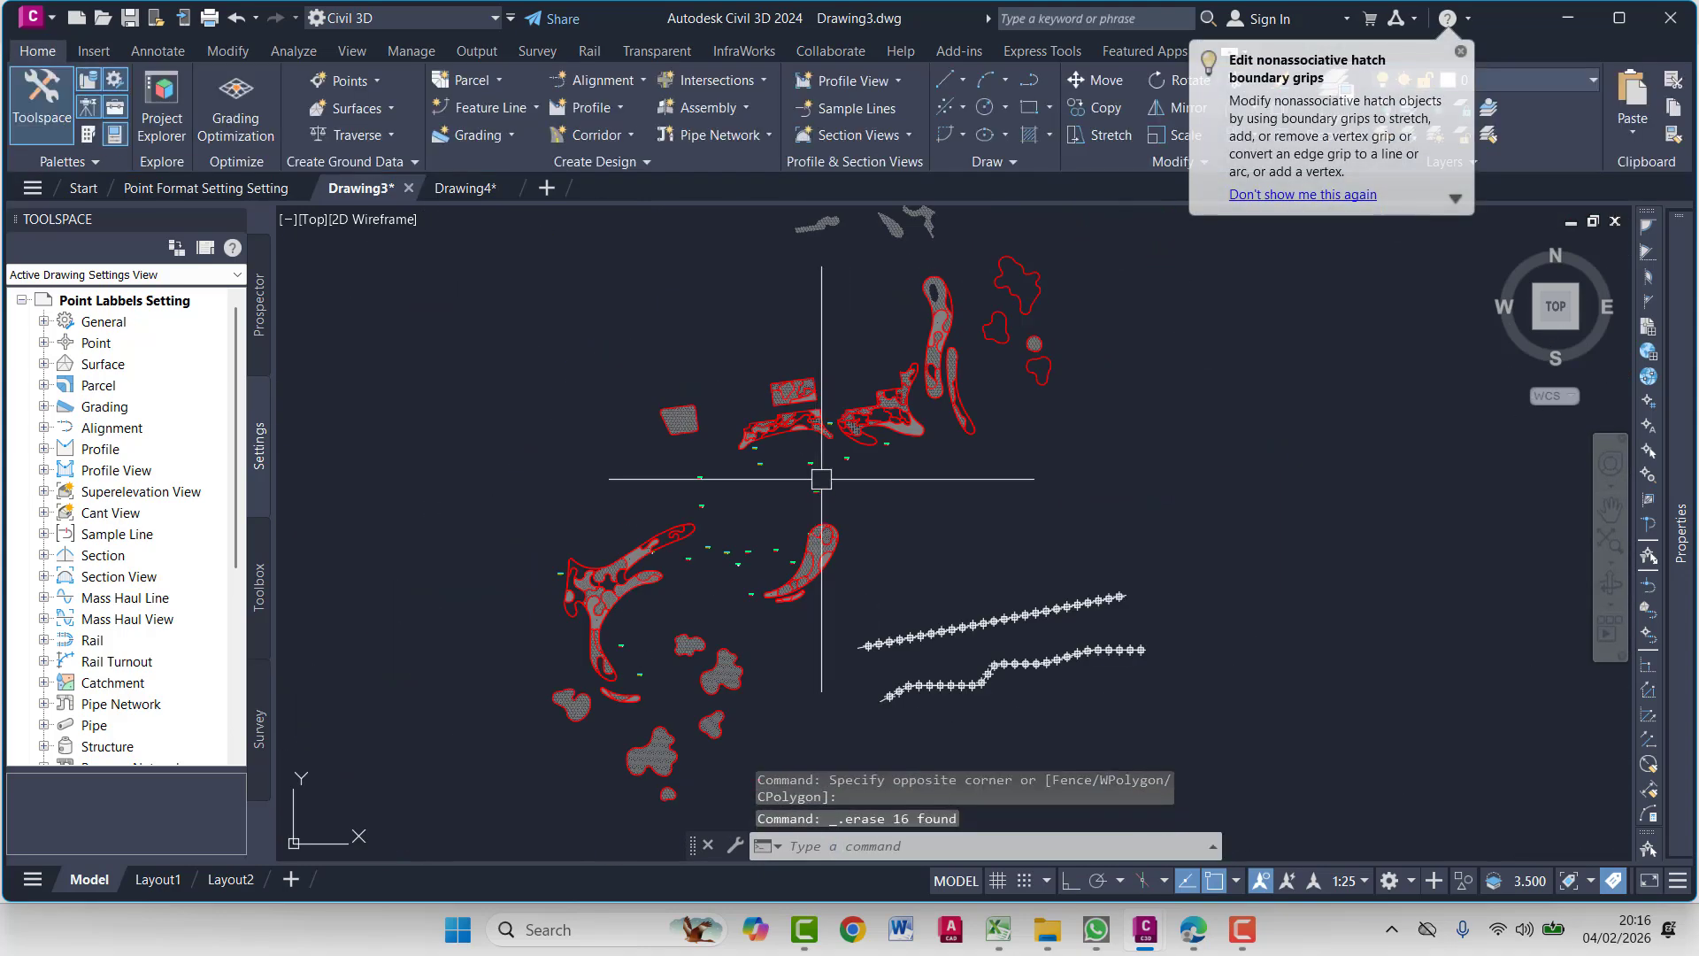
Try to create points automatically from the window-selected drawing objects, accepting the default descriptions and elevations
{"action": "left_click", "coordinate": [375, 80]}
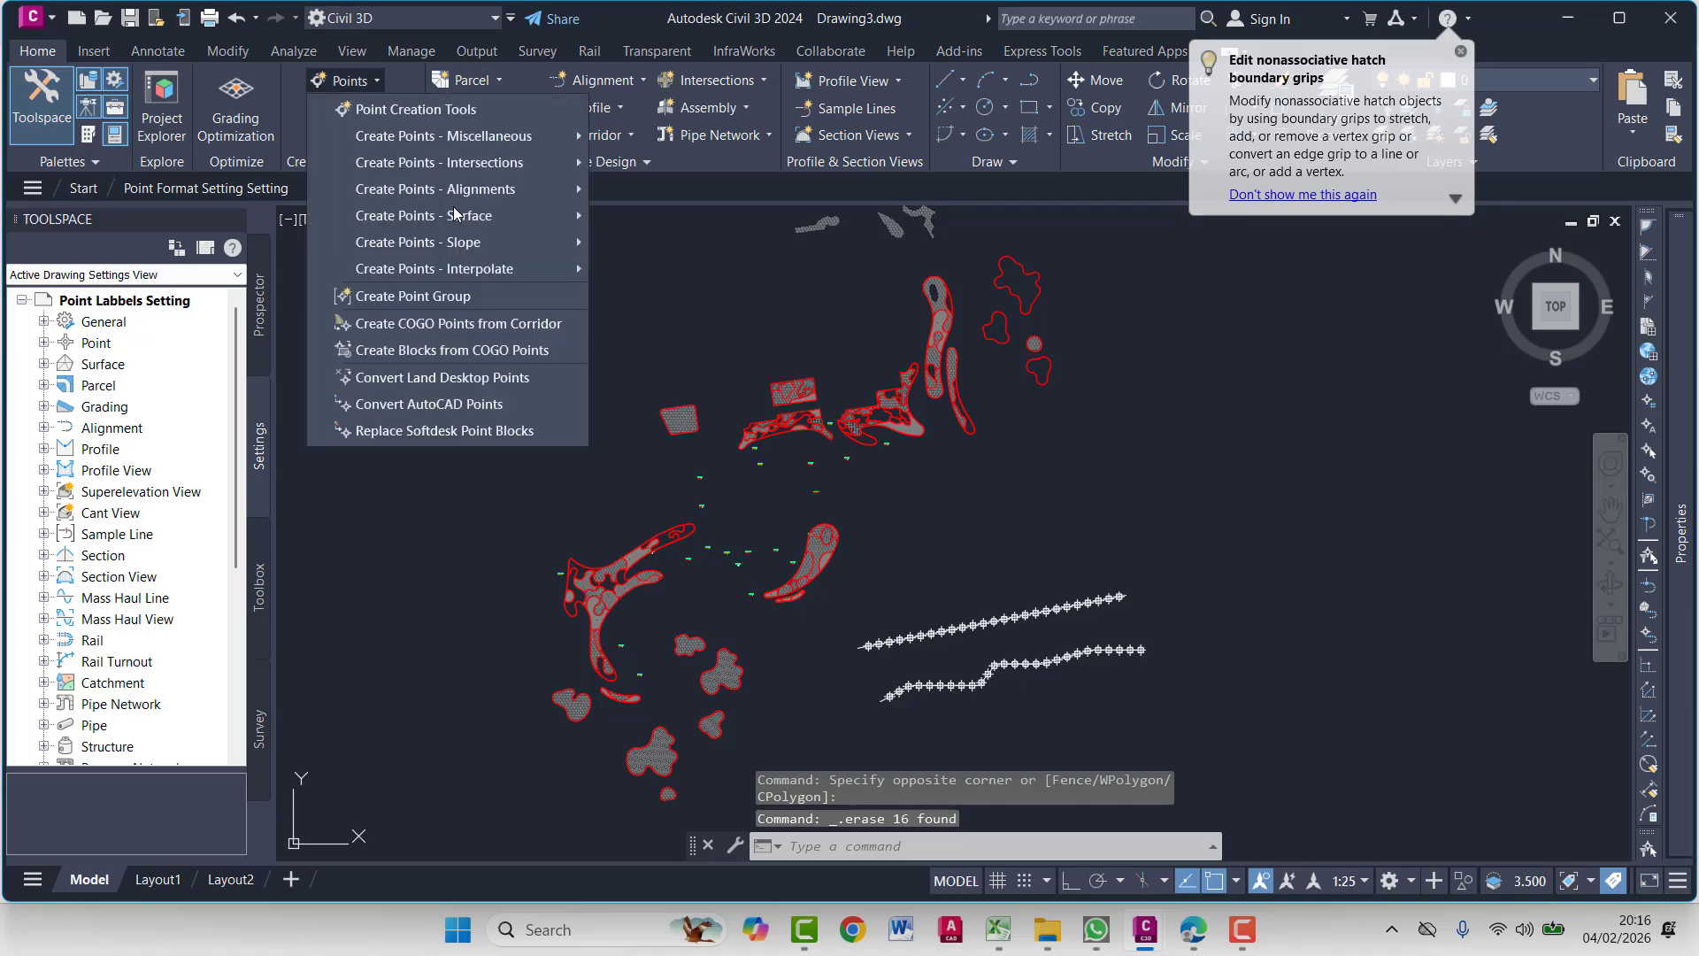
{"action": "left_click", "coordinate": [390, 106]}
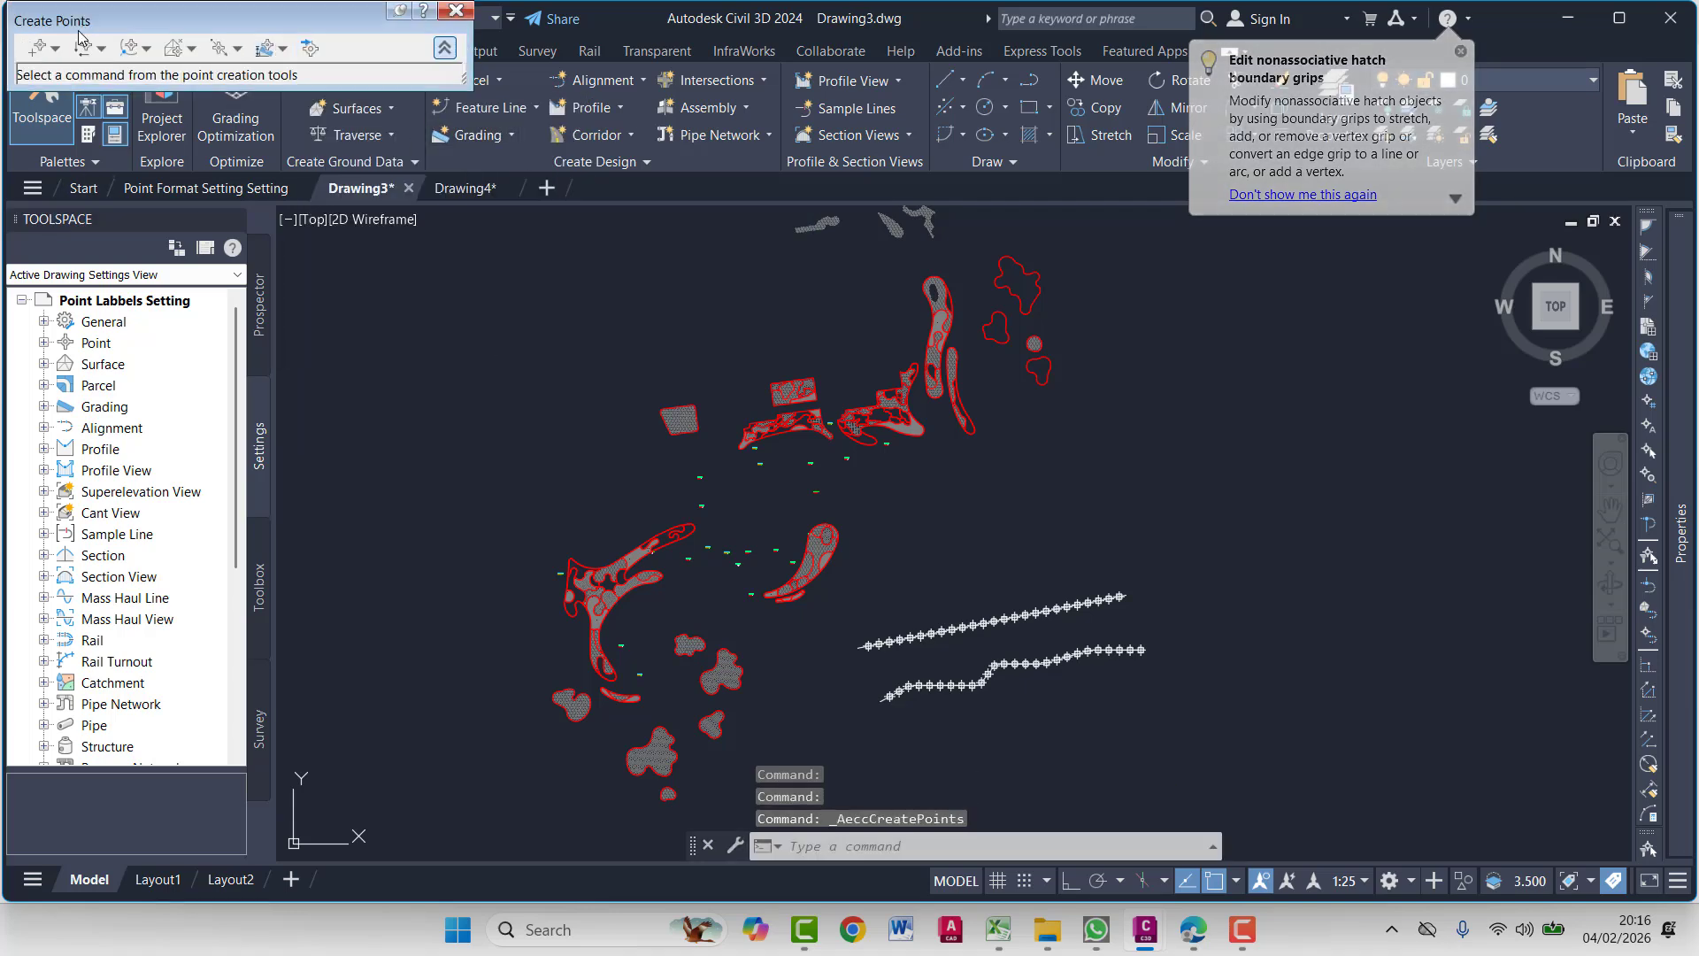
{"action": "left_click", "coordinate": [55, 47]}
{"action": "left_click", "coordinate": [95, 144]}
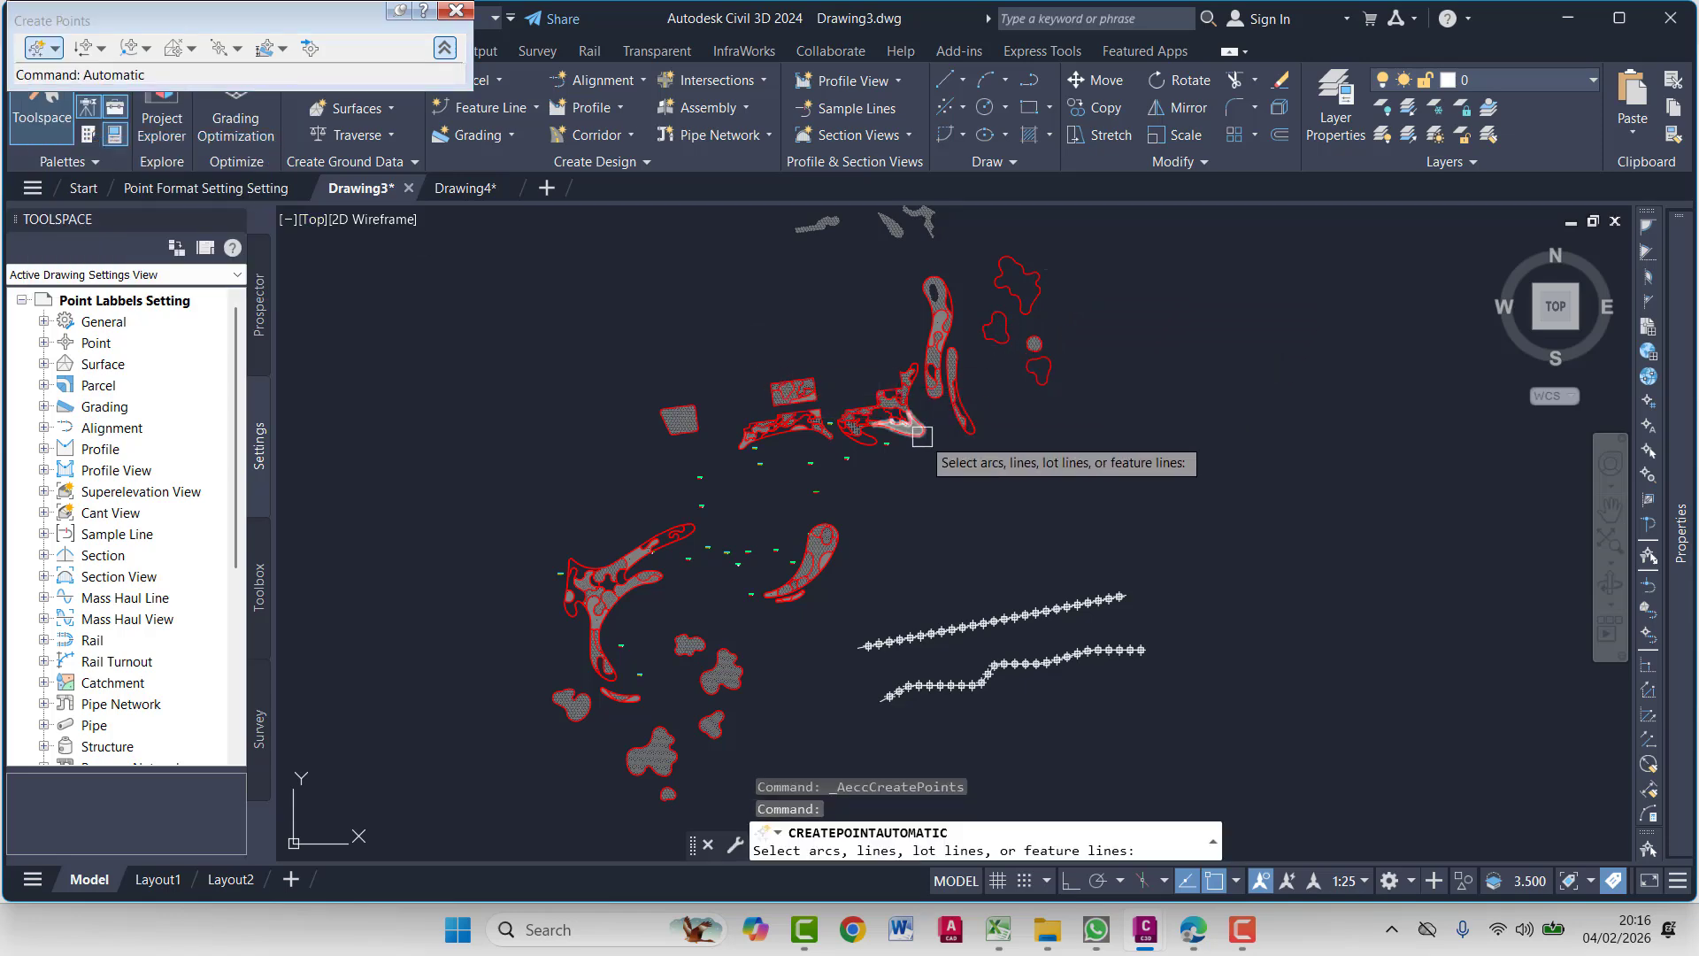
{"action": "scroll", "coordinate": [920, 435], "scroll_direction": "up", "scroll_amount": 2}
{"action": "left_click", "coordinate": [839, 278]}
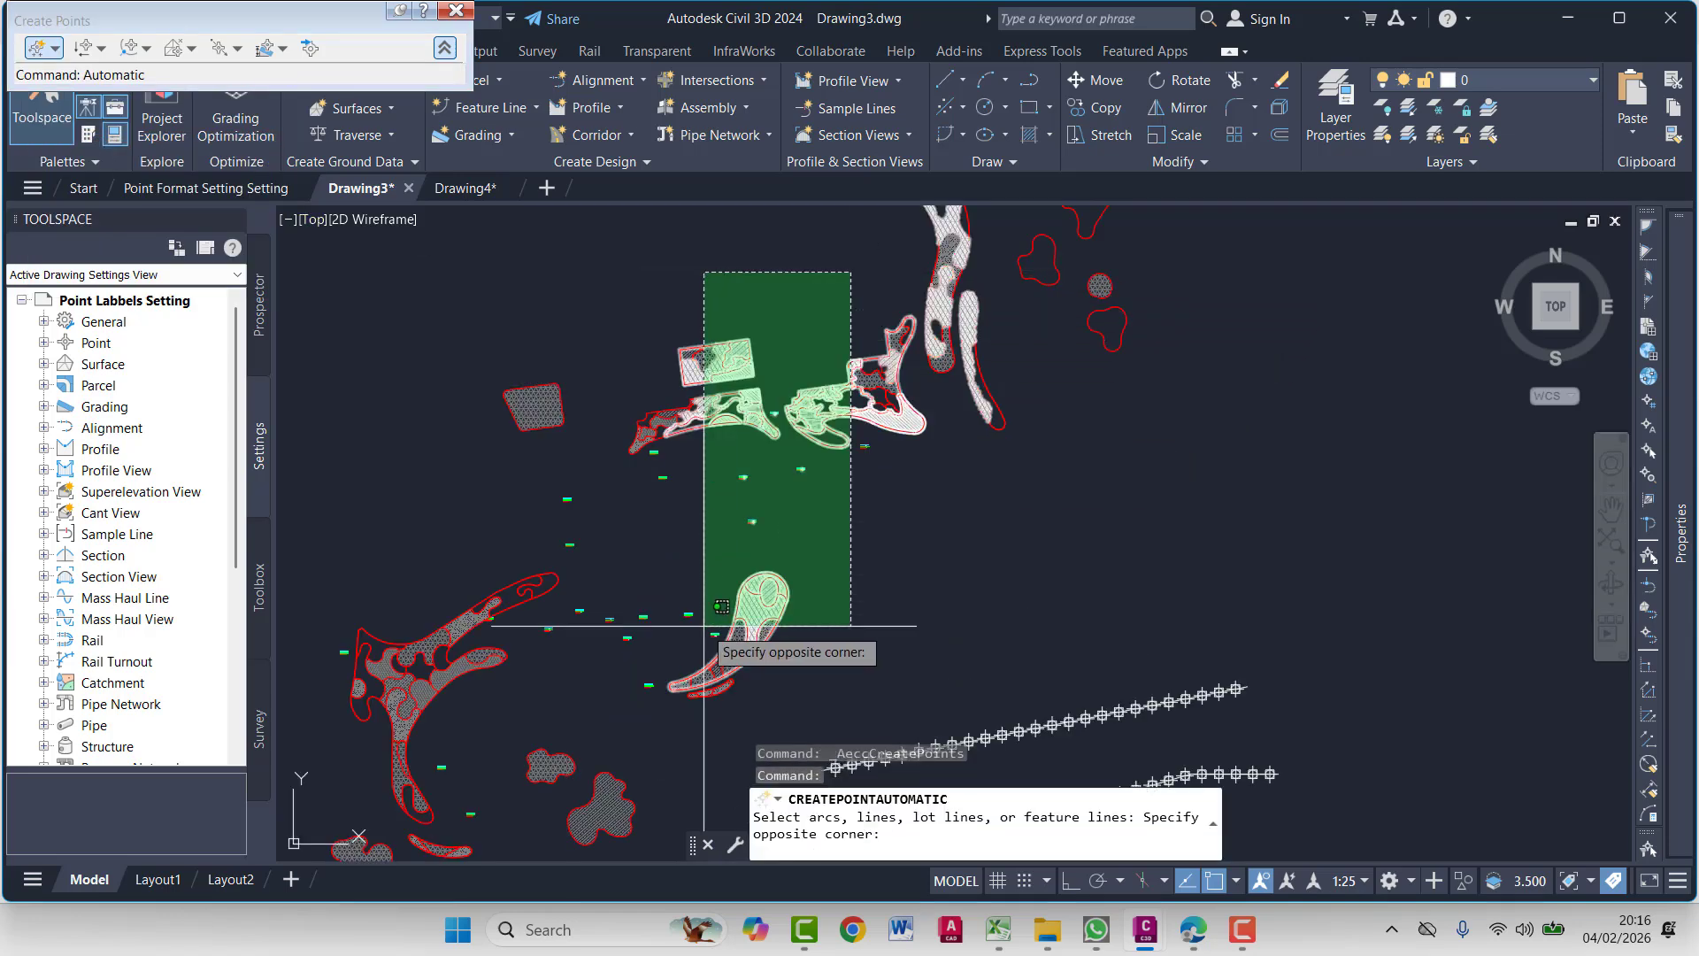
{"action": "scroll", "coordinate": [787, 443], "scroll_direction": "down", "scroll_amount": 2}
{"action": "left_click", "coordinate": [593, 606]}
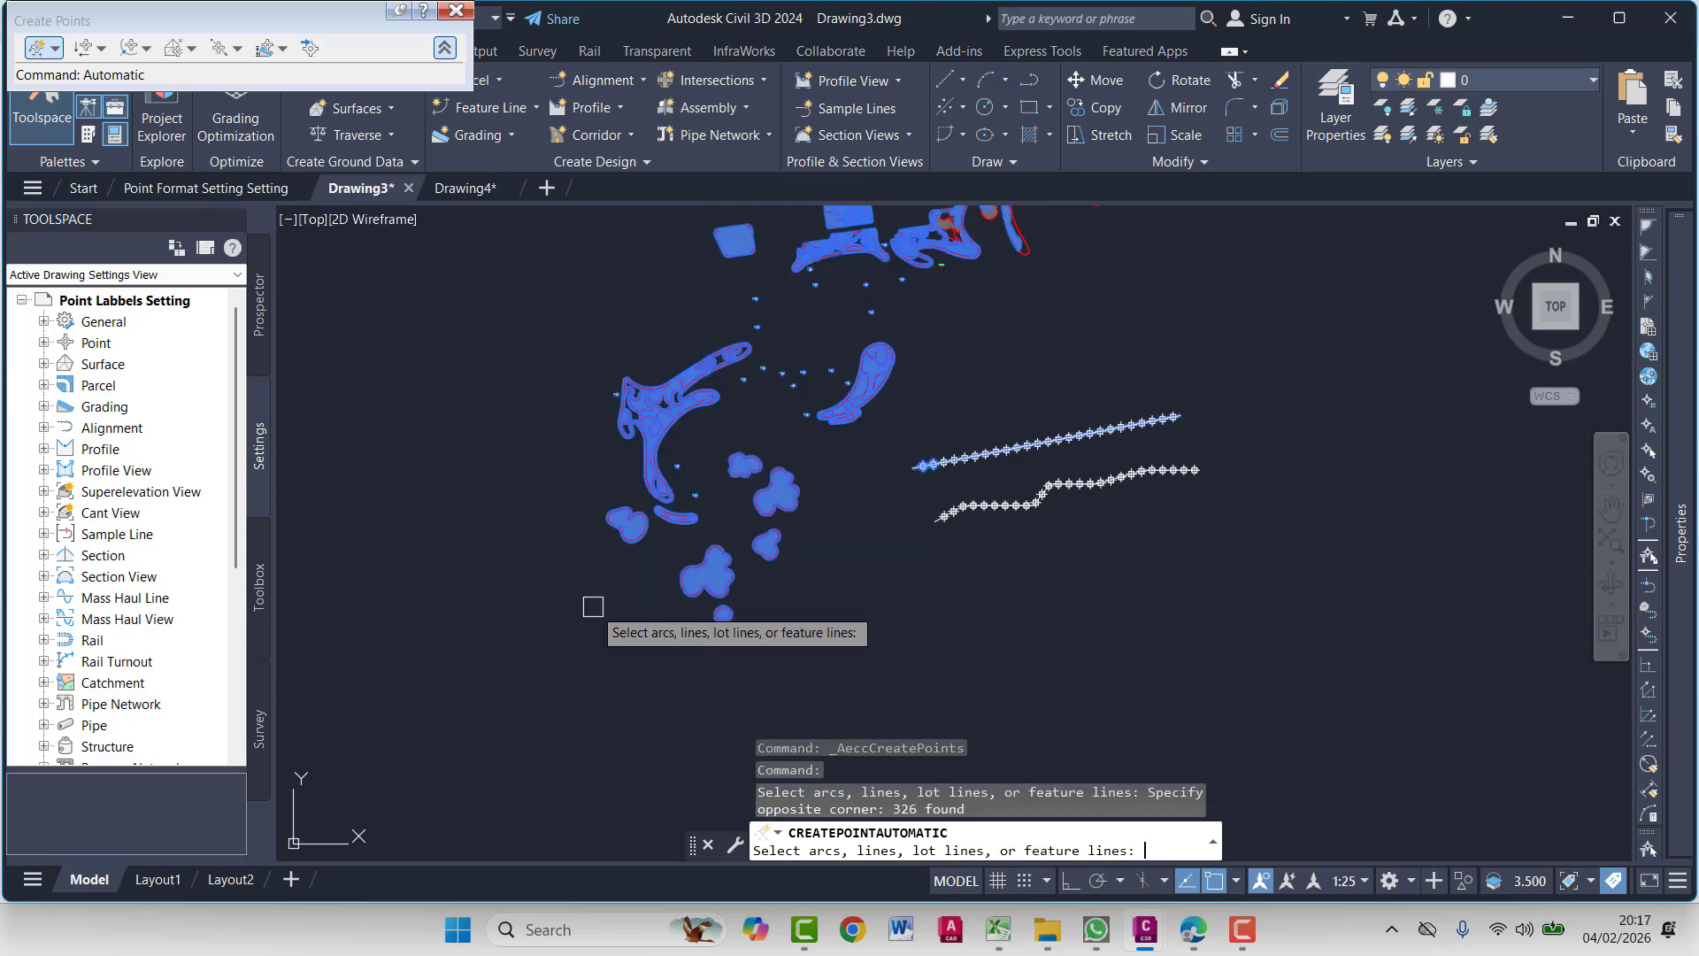
{"action": "key", "text": "Return"}
{"action": "key", "text": "Return"}
{"action": "key", "text": "Return"}
{"action": "key", "text": "Return"}
{"action": "key", "text": "Return"}
{"action": "key", "text": "Return"}
{"action": "key", "text": "Return"}
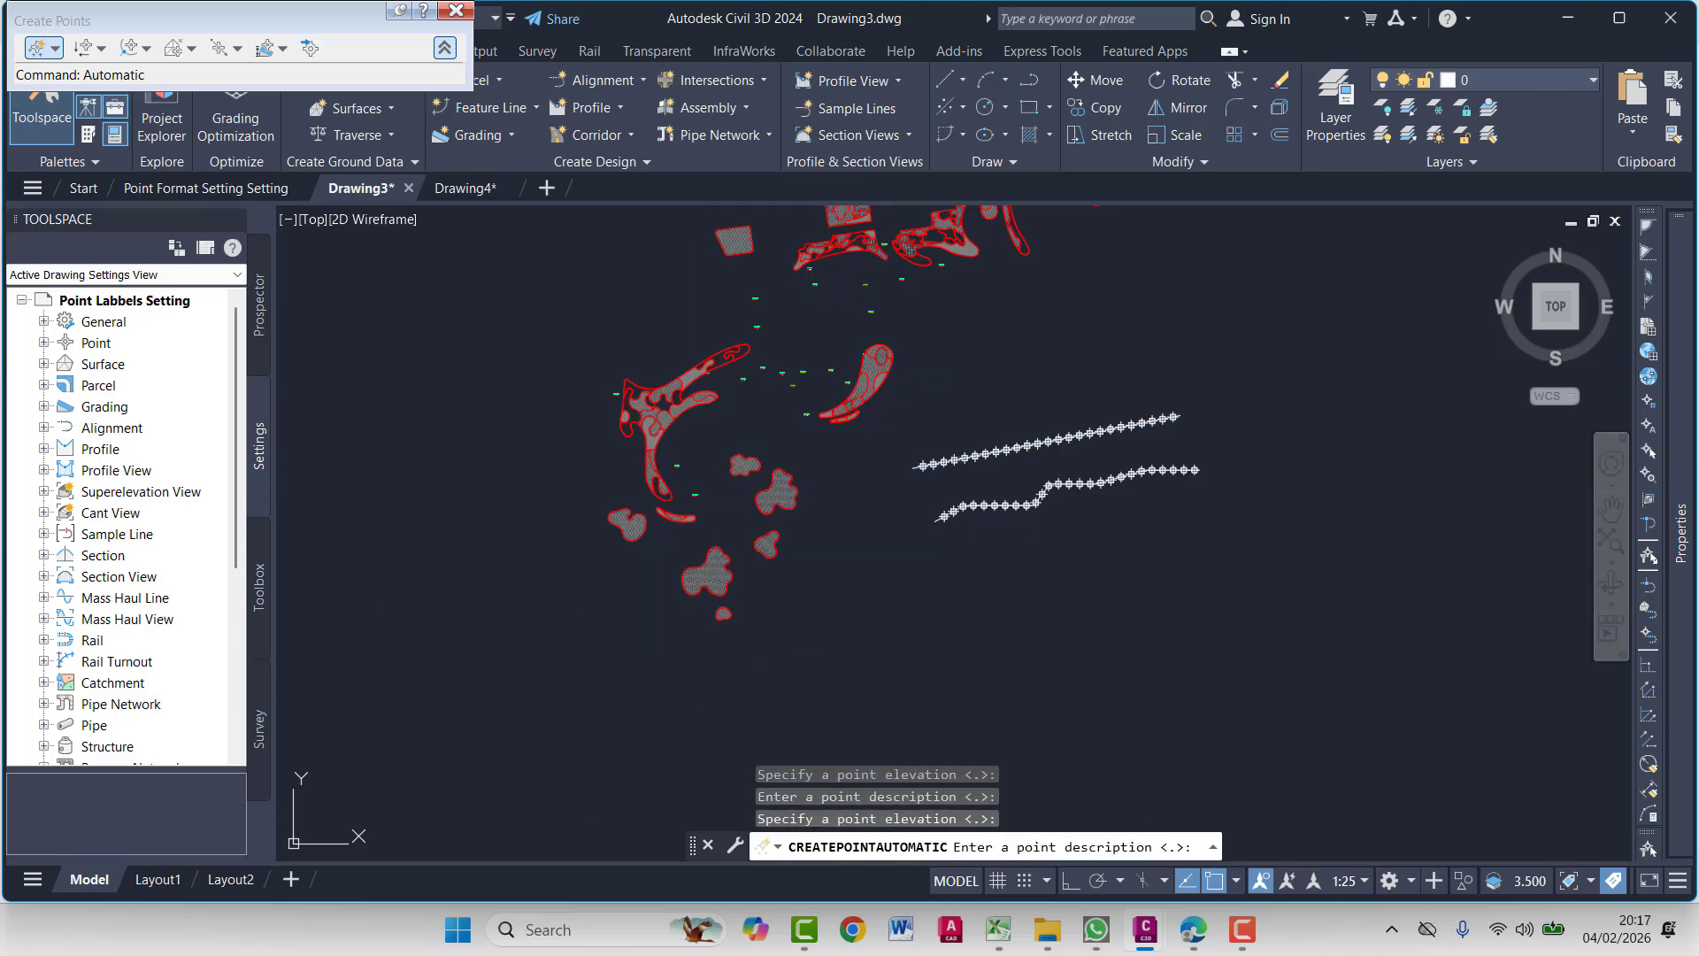
{"action": "key", "text": "Escape"}
{"action": "key", "text": "Escape"}
Cancel the window selection around the hatched areas and close the Create Points tools
{"action": "scroll", "coordinate": [728, 409], "scroll_direction": "up", "scroll_amount": 2}
{"action": "scroll", "coordinate": [743, 487], "scroll_direction": "down", "scroll_amount": 2}
{"action": "left_click", "coordinate": [765, 467]}
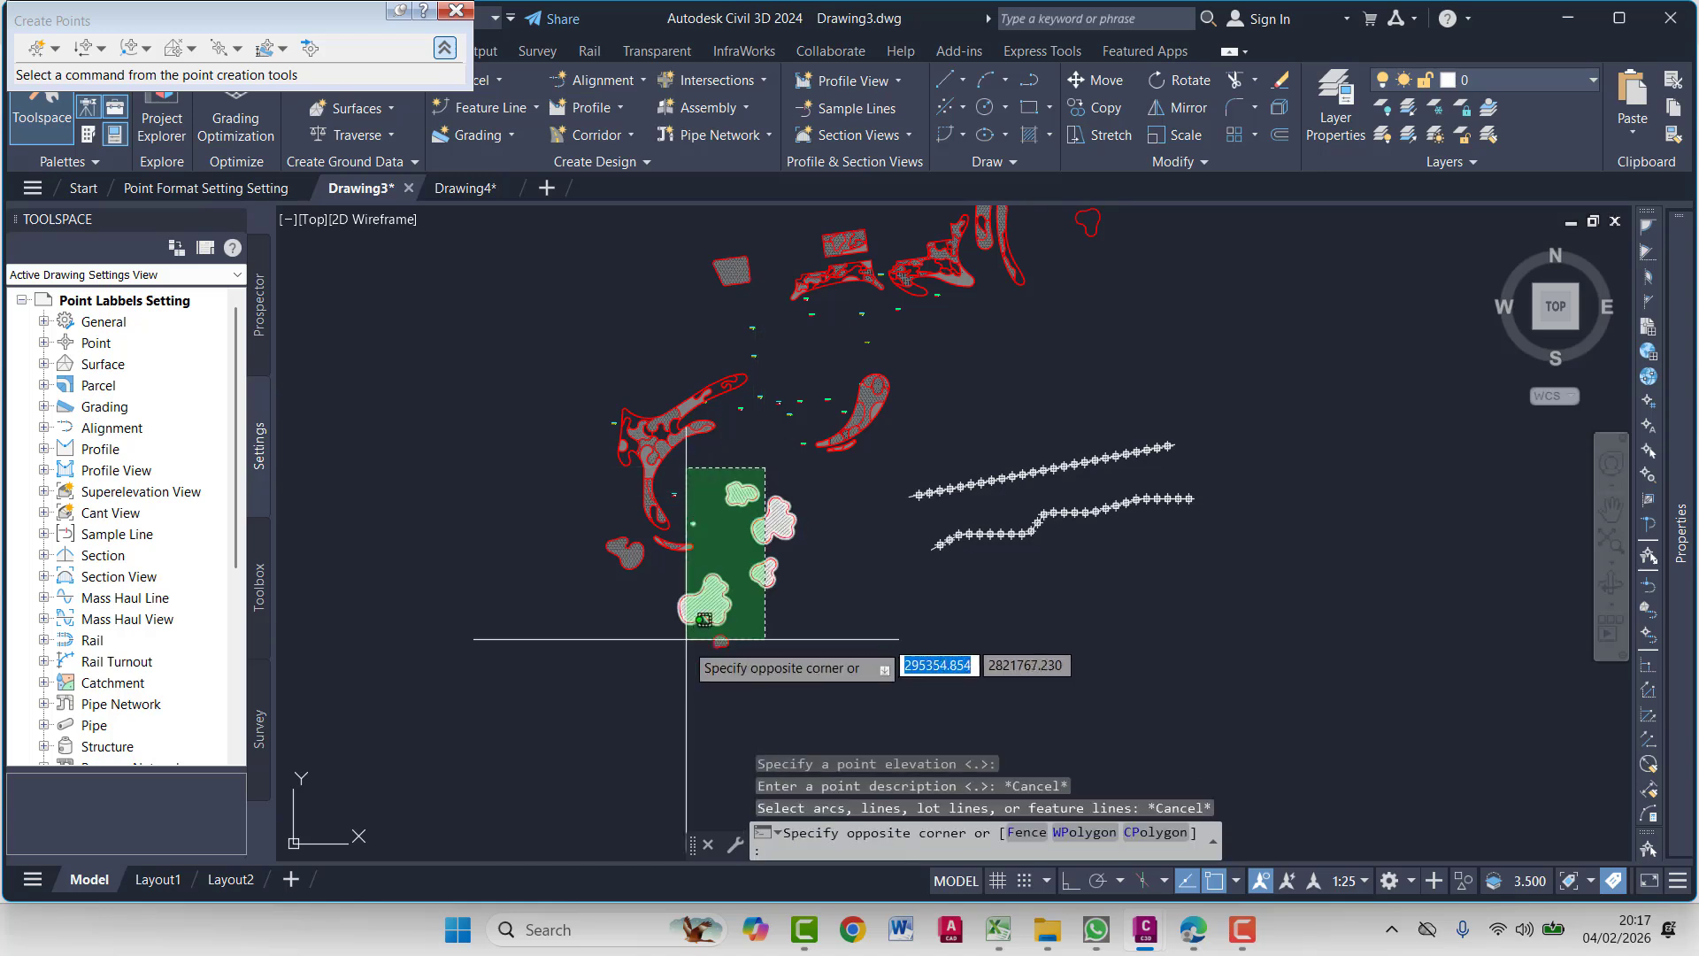
{"action": "key", "text": "Escape"}
{"action": "middle_click_drag", "start_coordinate": [758, 435], "coordinate": [785, 519]}
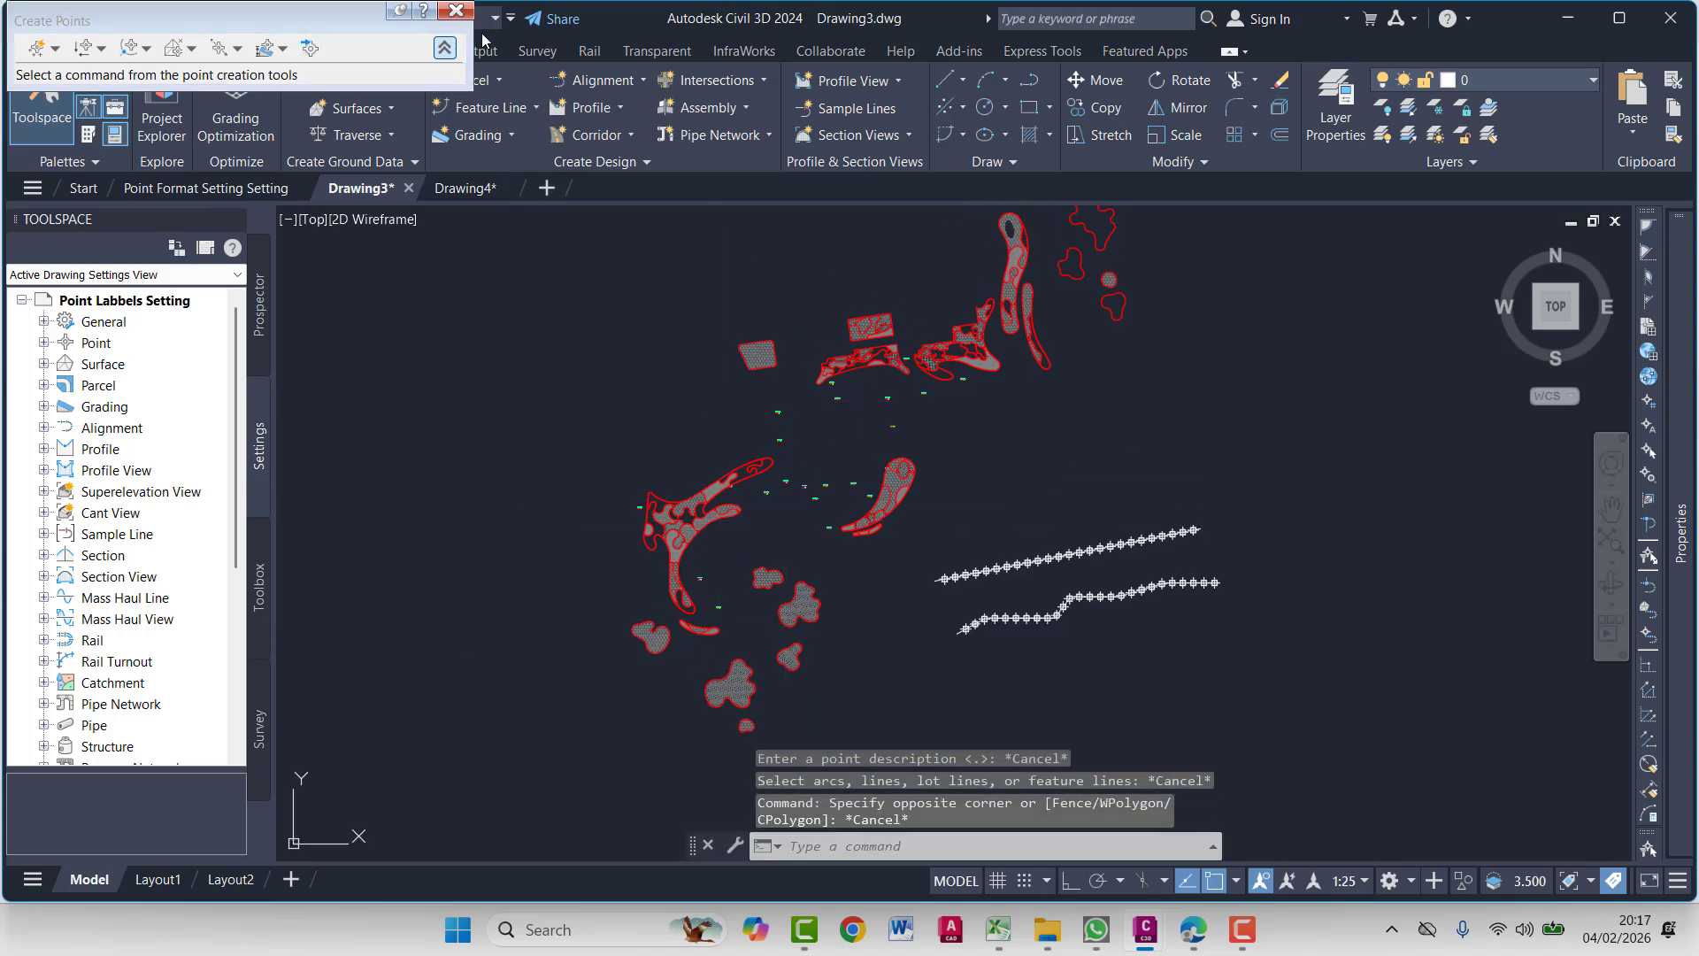
{"action": "left_click", "coordinate": [456, 10]}
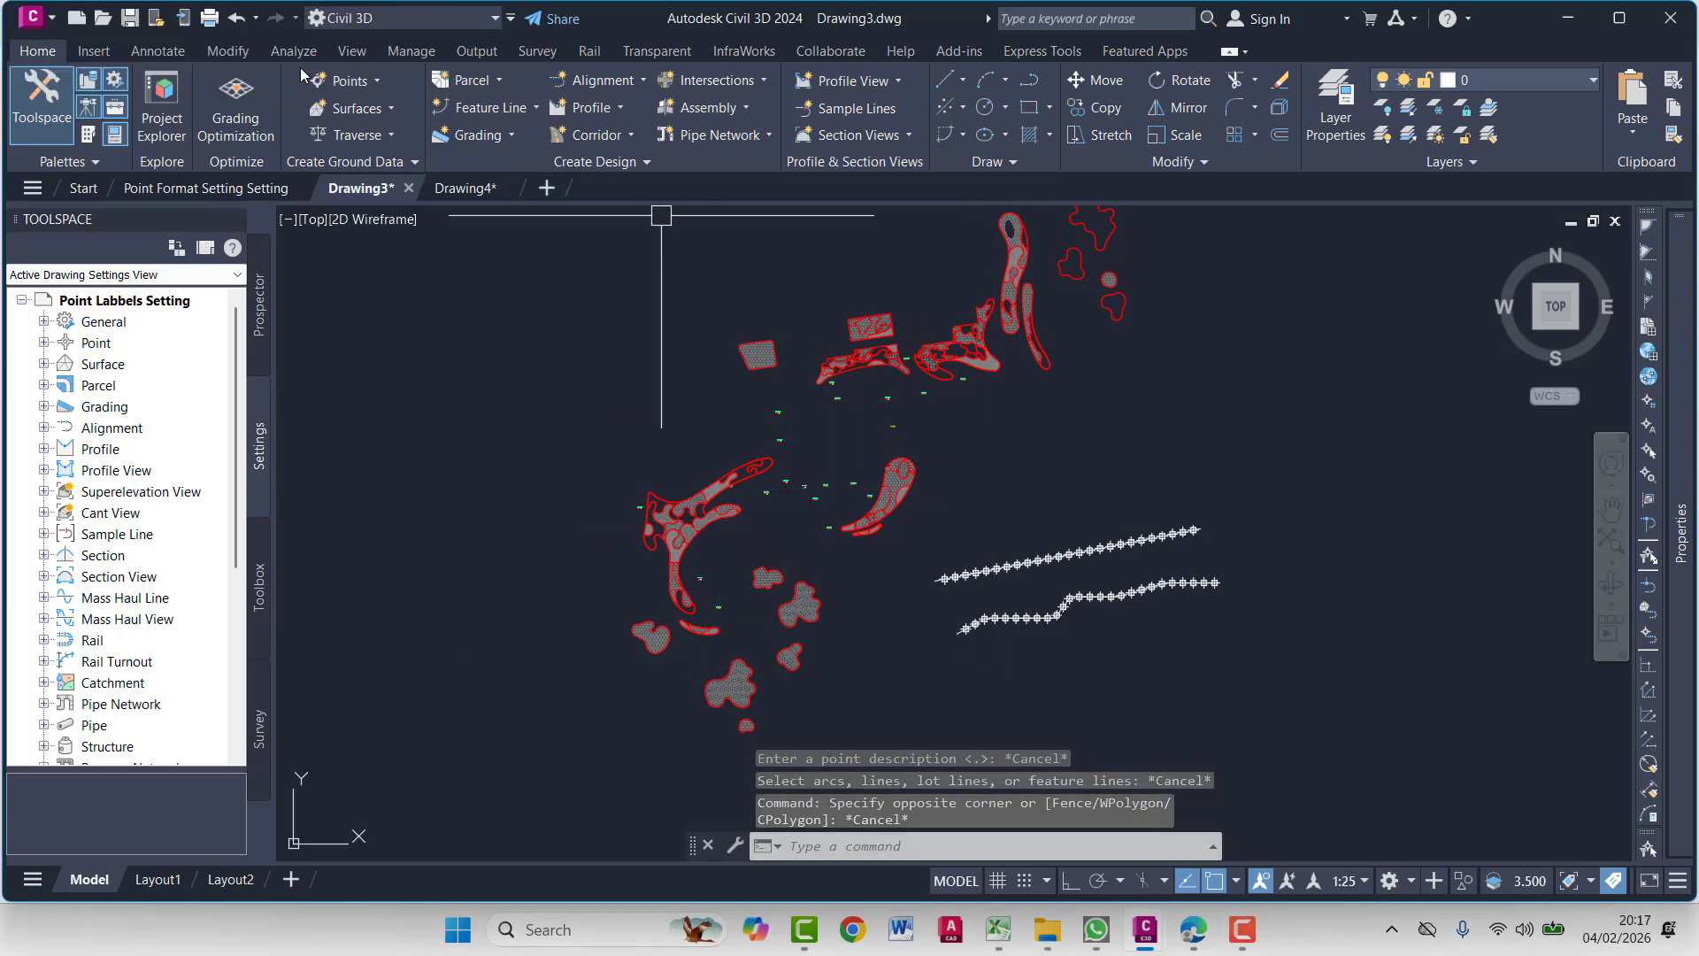
Create a manual point at the centre marker of the label with PGLGrass 4.306, accepting the default description and elevation
{"action": "left_click", "coordinate": [341, 80]}
{"action": "left_click", "coordinate": [376, 106]}
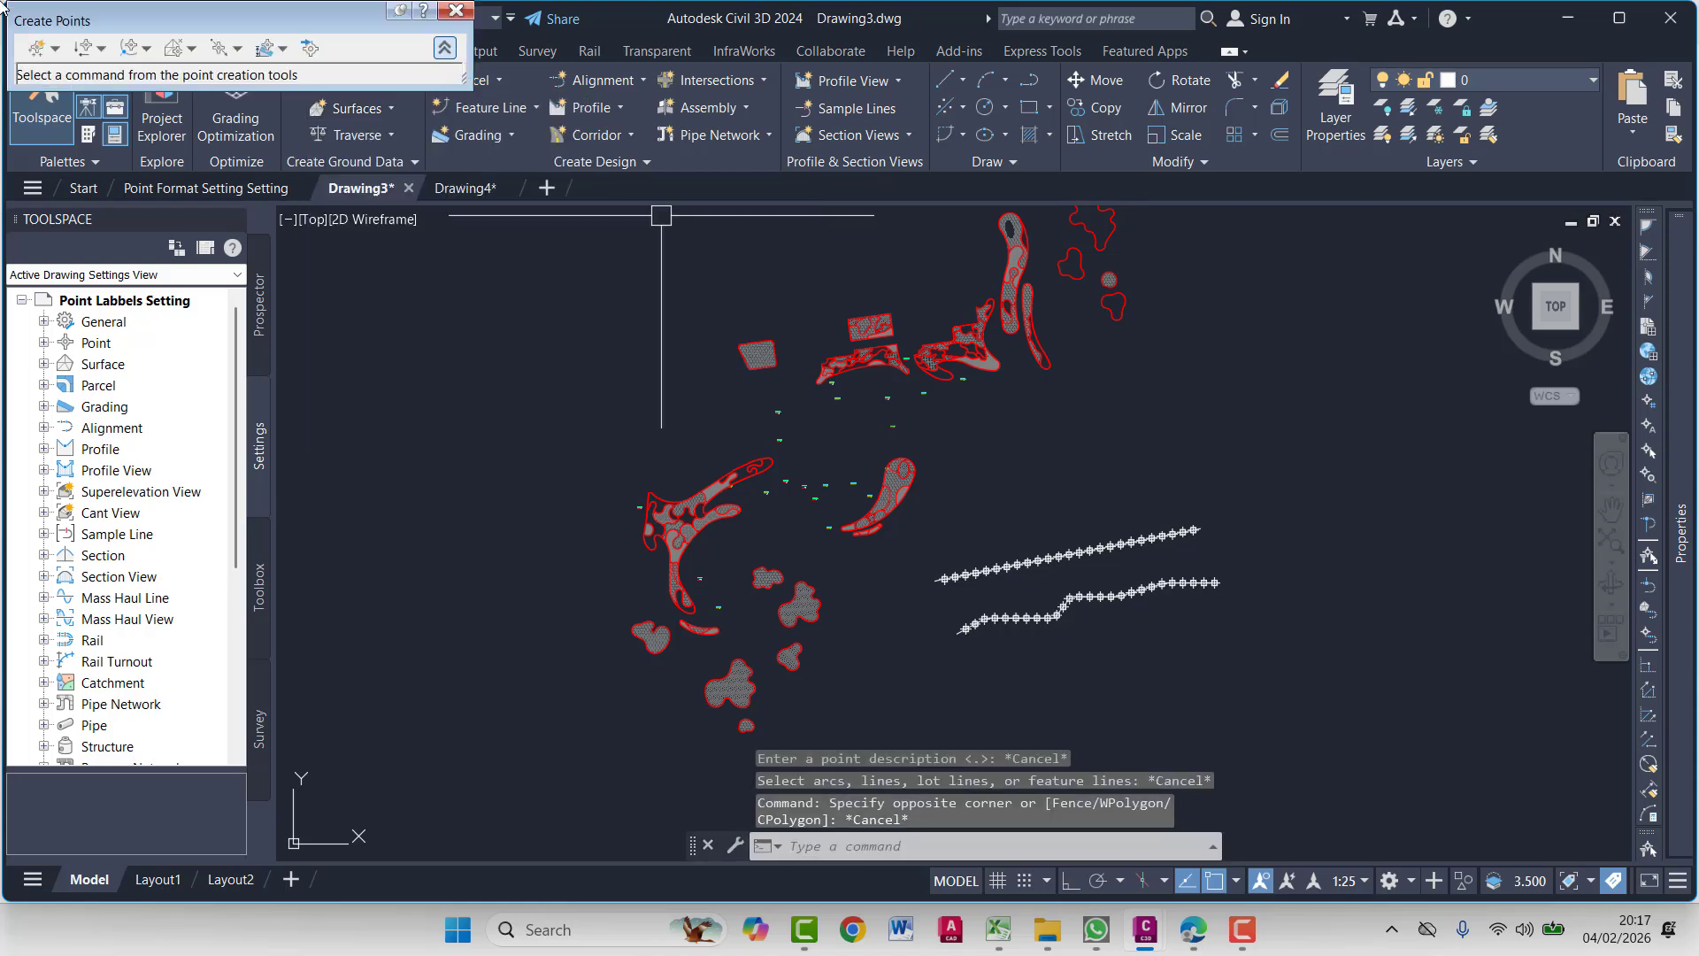
{"action": "left_click", "coordinate": [36, 48]}
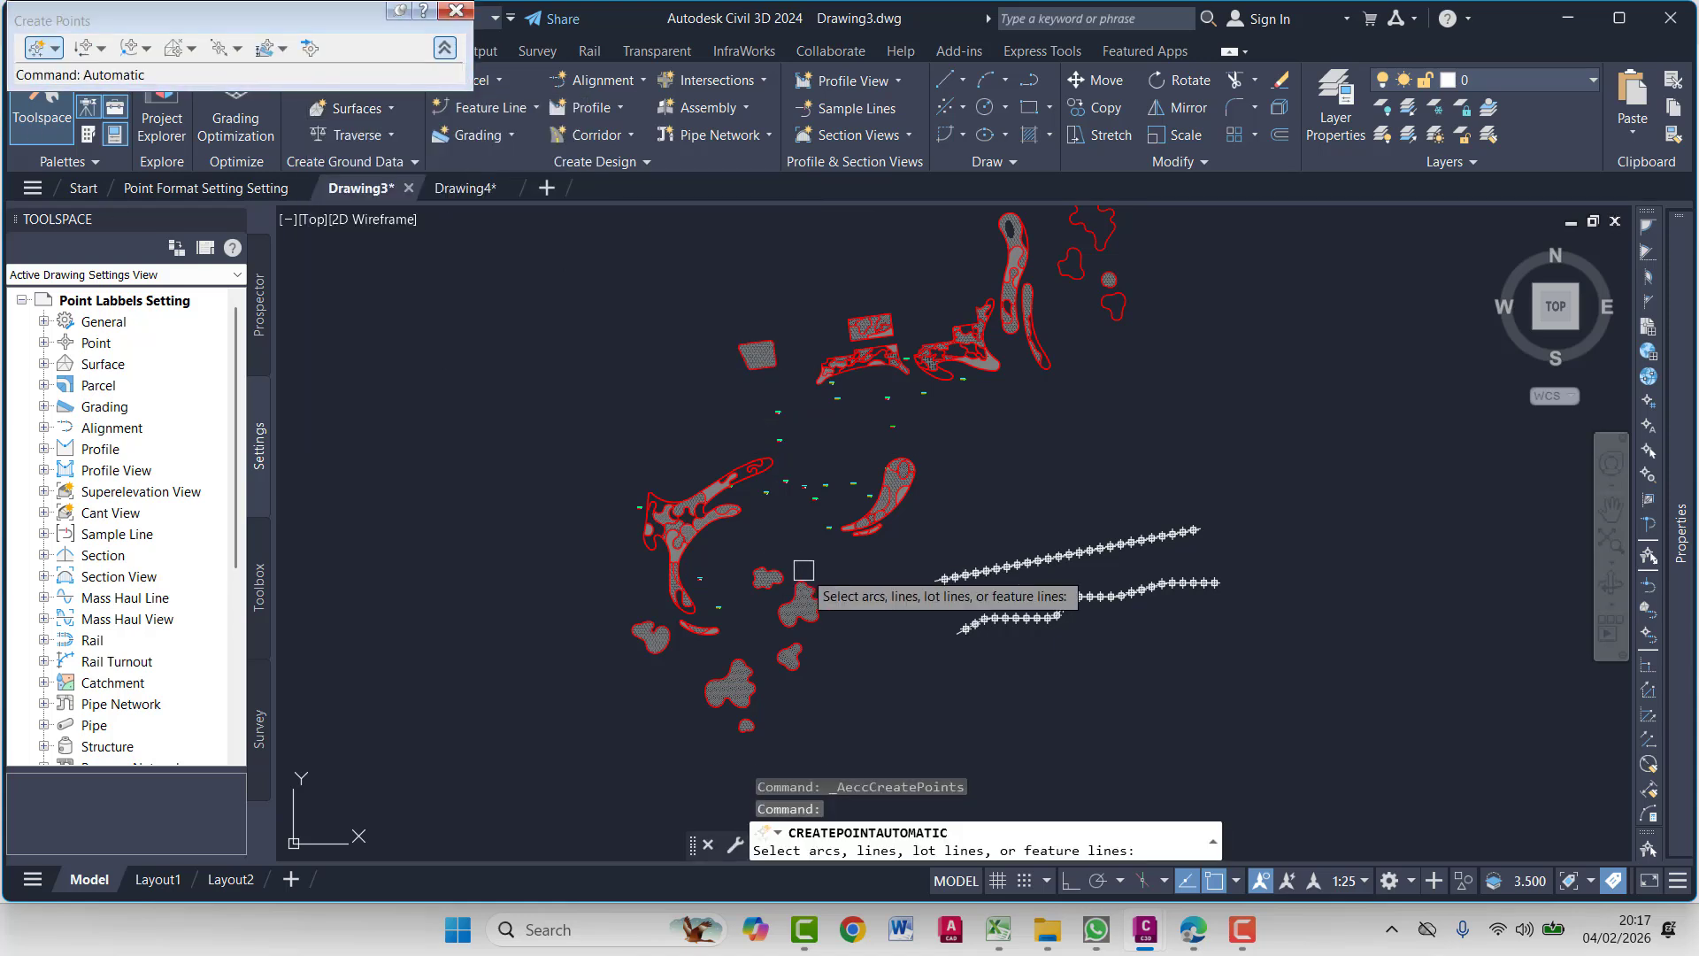
{"action": "left_click", "coordinate": [54, 48]}
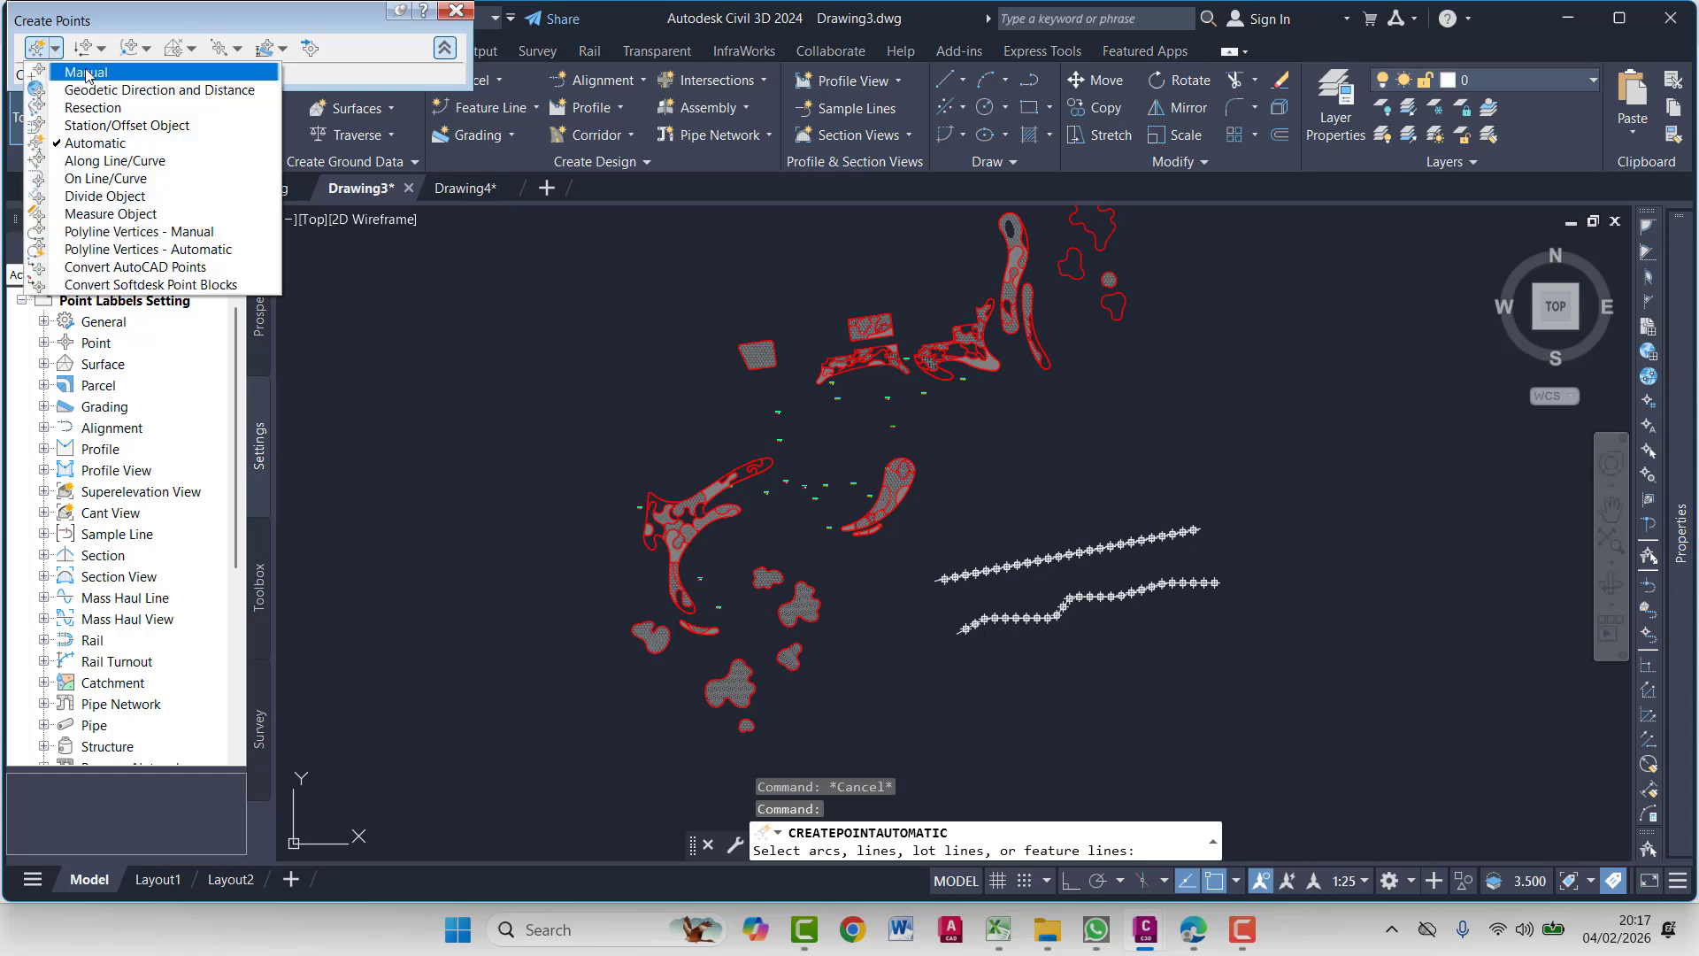
{"action": "left_click", "coordinate": [86, 72]}
{"action": "scroll", "coordinate": [672, 624], "scroll_direction": "up", "scroll_amount": 5}
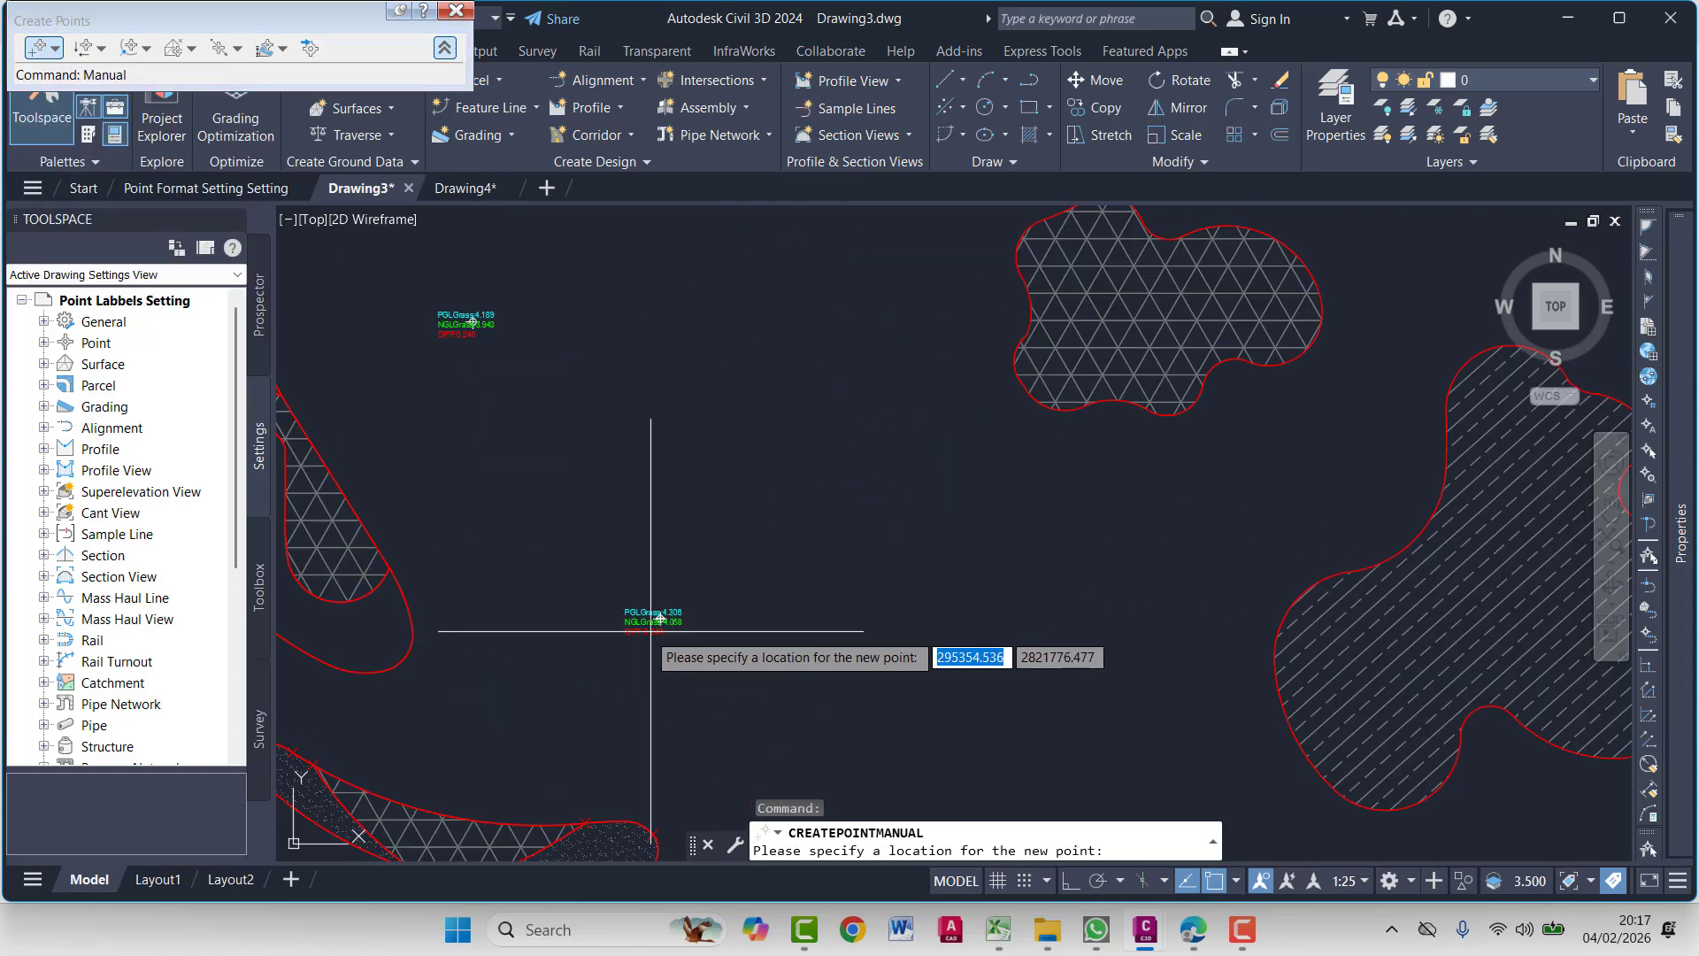
{"action": "scroll", "coordinate": [654, 624], "scroll_direction": "up", "scroll_amount": 5}
{"action": "left_click", "coordinate": [649, 571]}
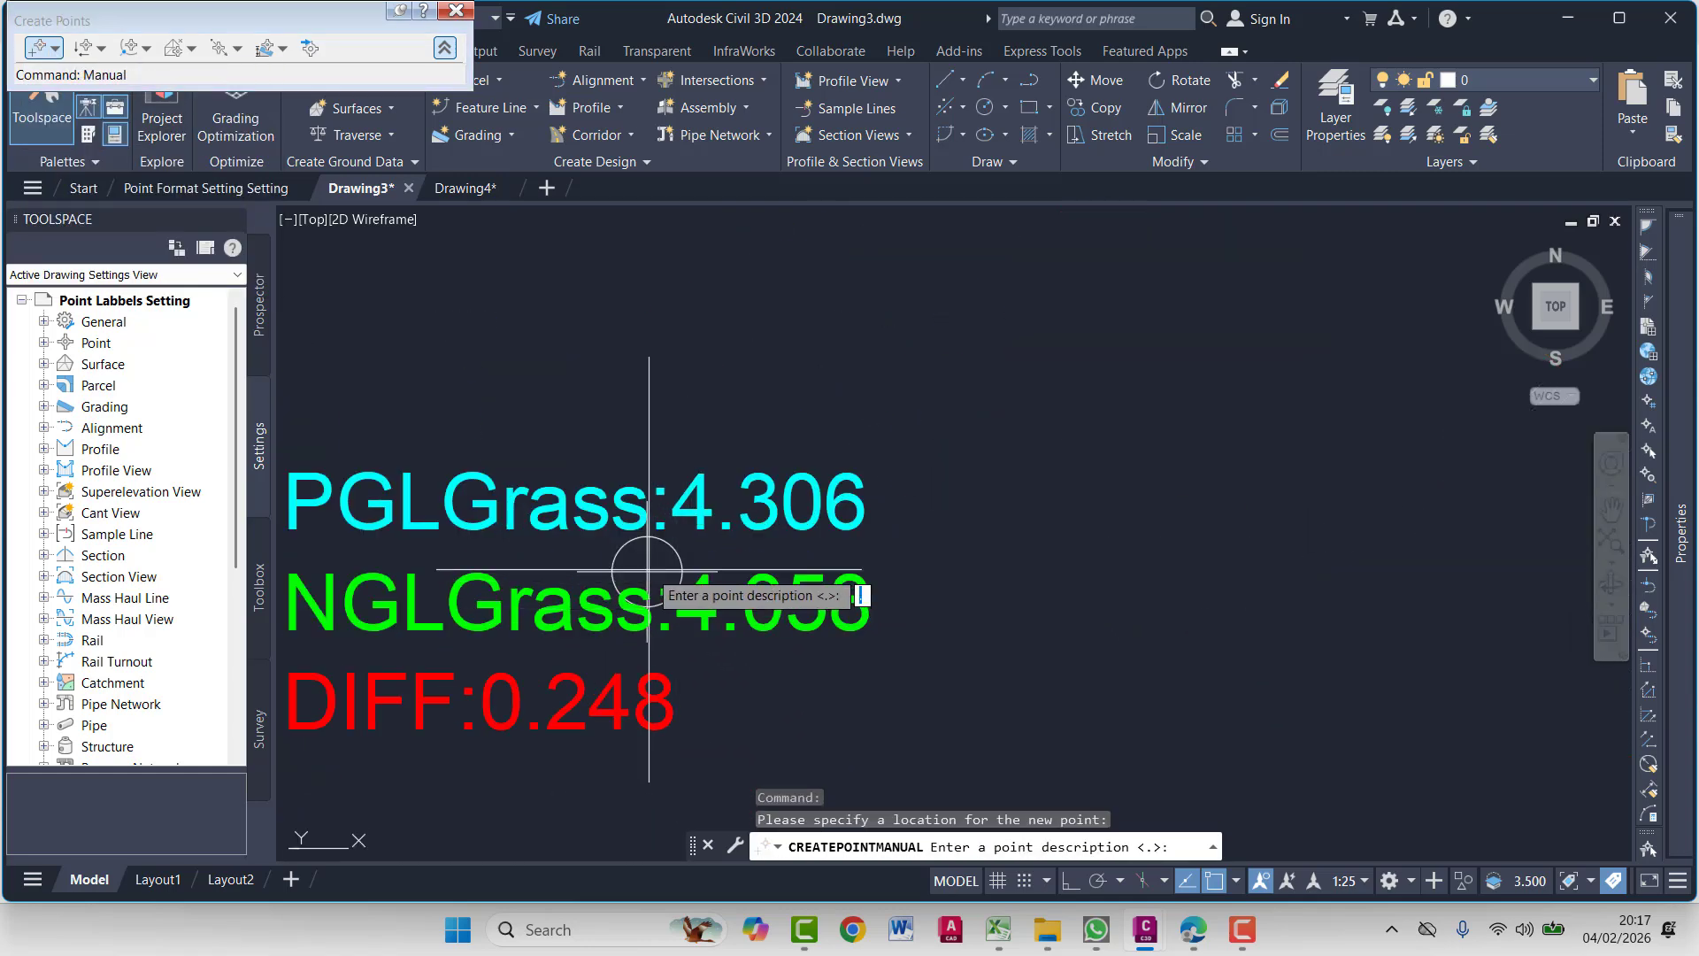
{"action": "key", "text": "Return"}
{"action": "key", "text": "Return"}
{"action": "key", "text": "Escape"}
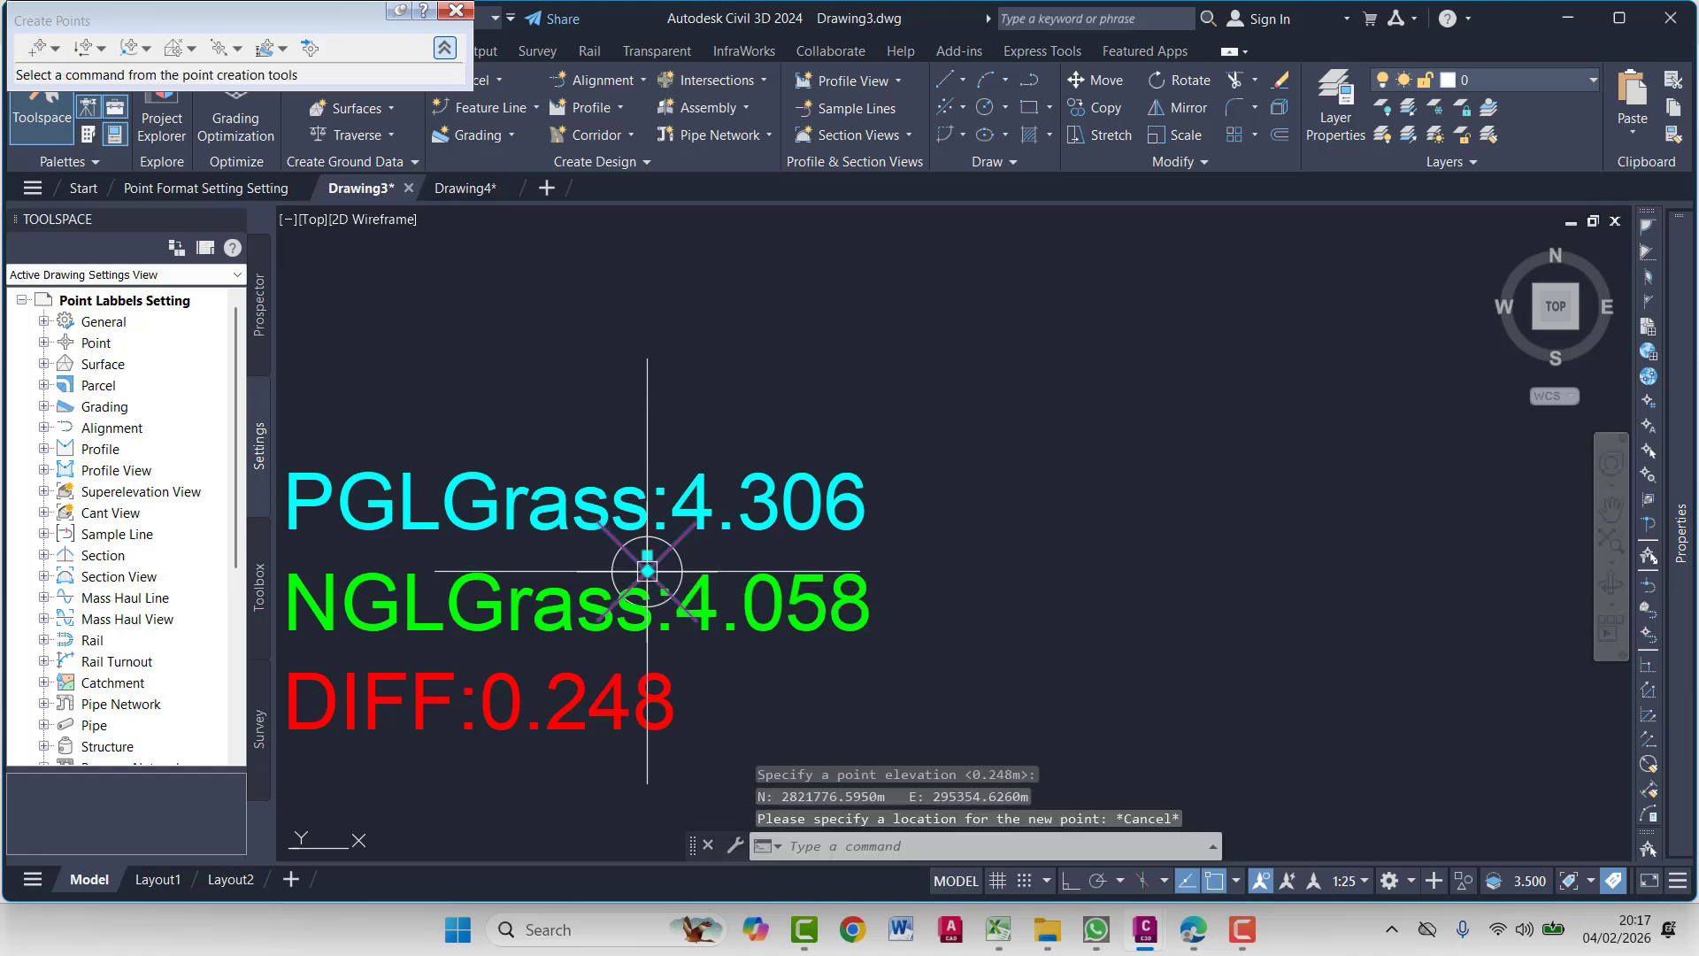
Copy the new point to the label with PGLGrass 4.189, resolving all duplicate point numbers with the next point number
{"action": "type", "text": "co"}
{"action": "key", "text": "Return"}
{"action": "scroll", "coordinate": [649, 571], "scroll_direction": "down", "scroll_amount": 3}
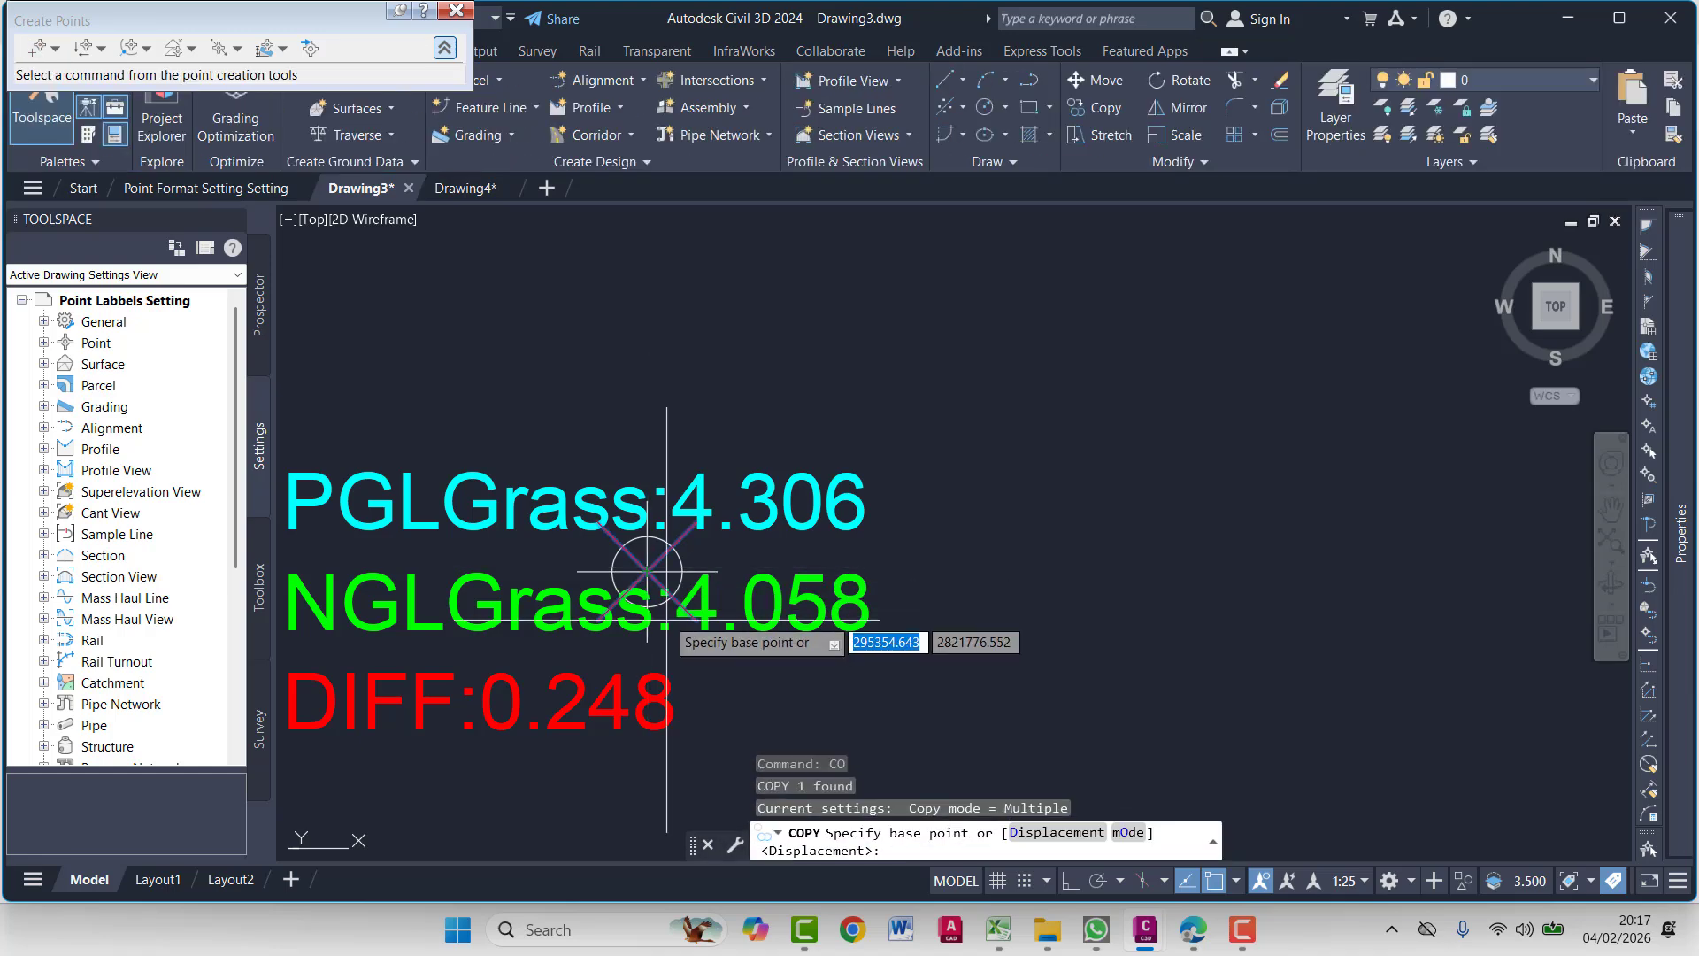
{"action": "left_click", "coordinate": [655, 570]}
{"action": "scroll", "coordinate": [654, 476], "scroll_direction": "down", "scroll_amount": 3}
{"action": "scroll", "coordinate": [607, 399], "scroll_direction": "up", "scroll_amount": 6}
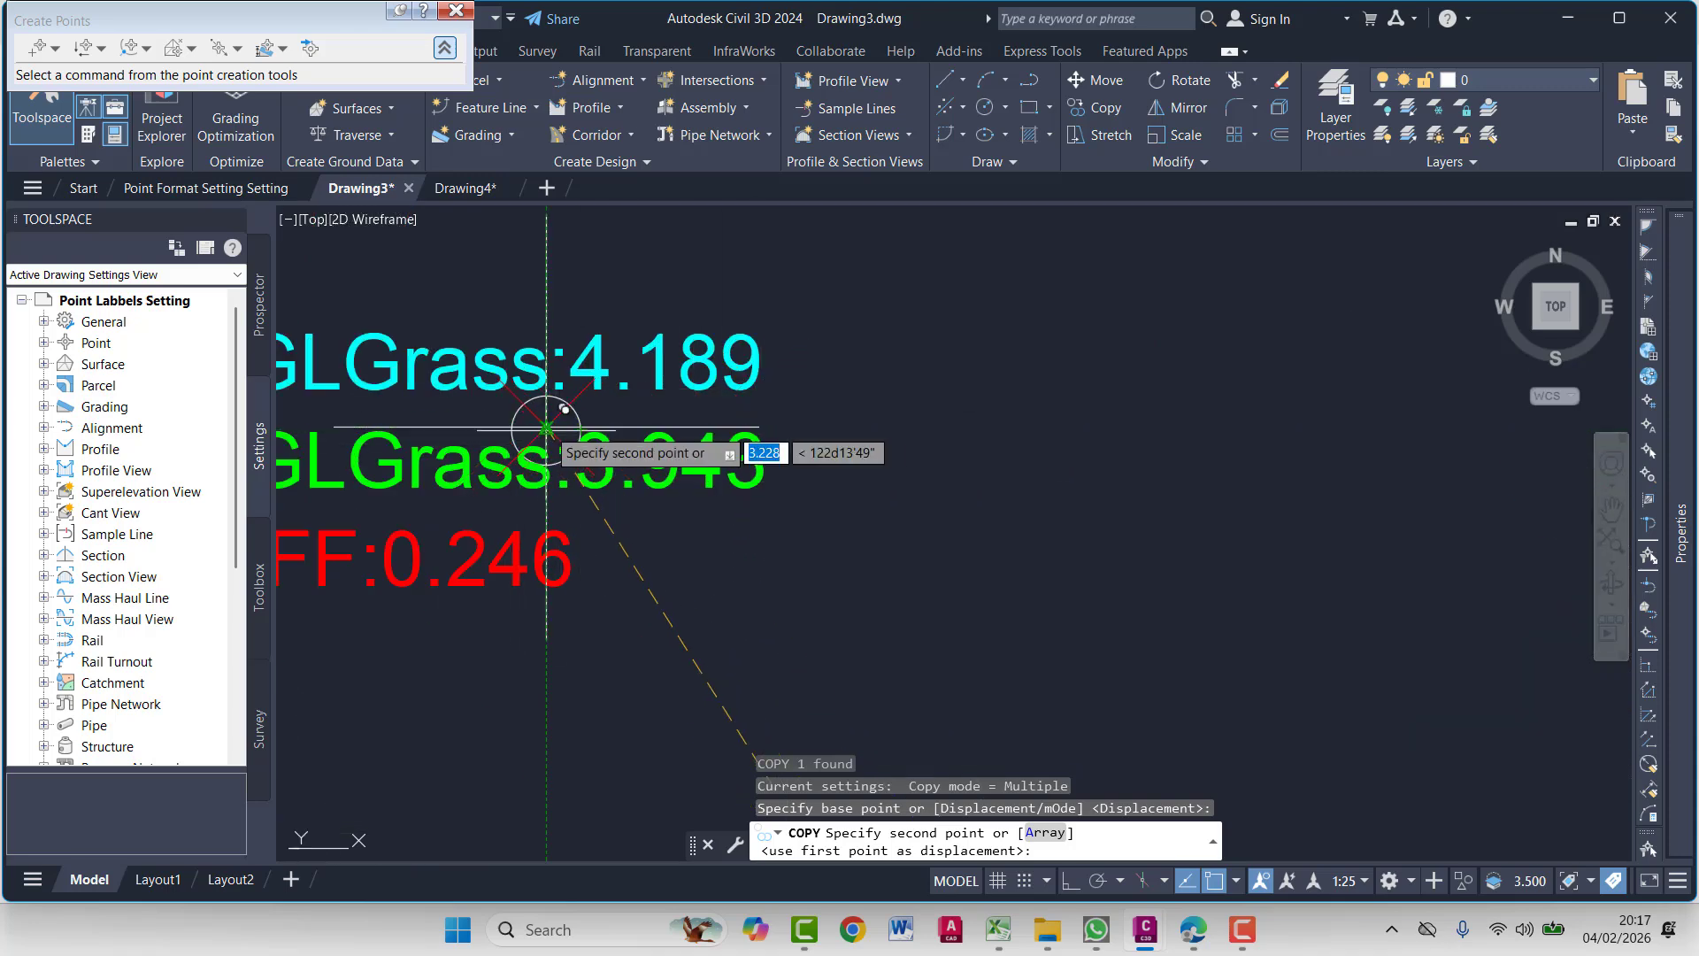
{"action": "left_click", "coordinate": [546, 429]}
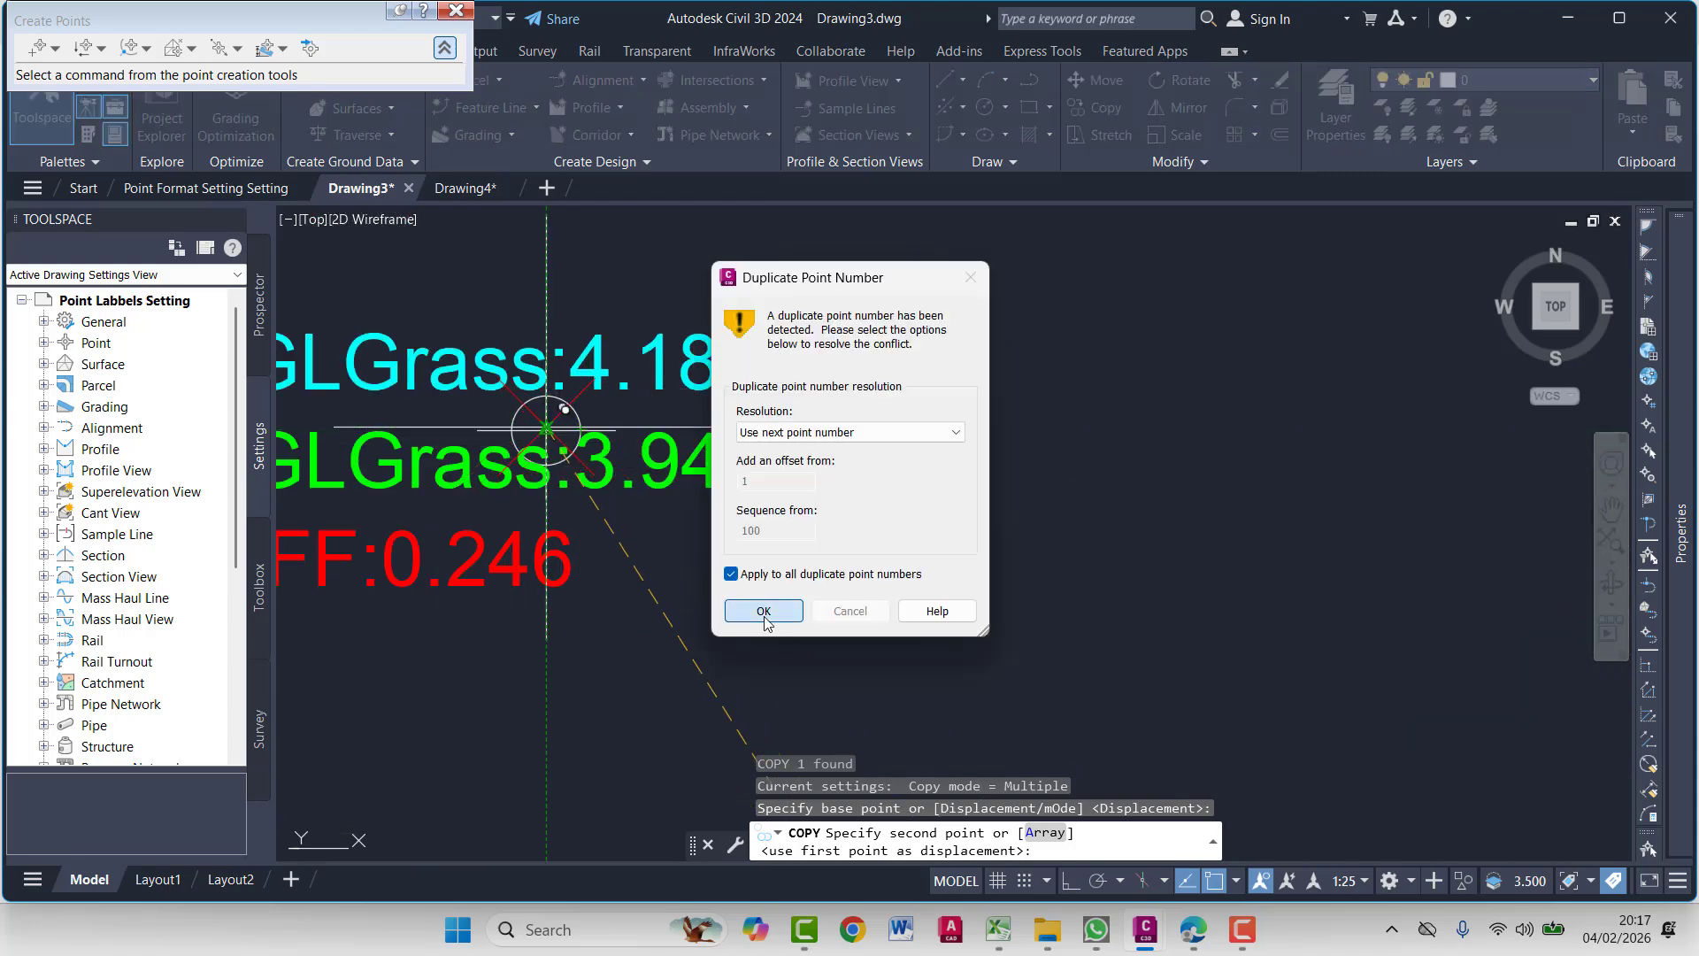
{"action": "left_click", "coordinate": [765, 612]}
{"action": "key", "text": "Escape"}
{"action": "key", "text": "Escape"}
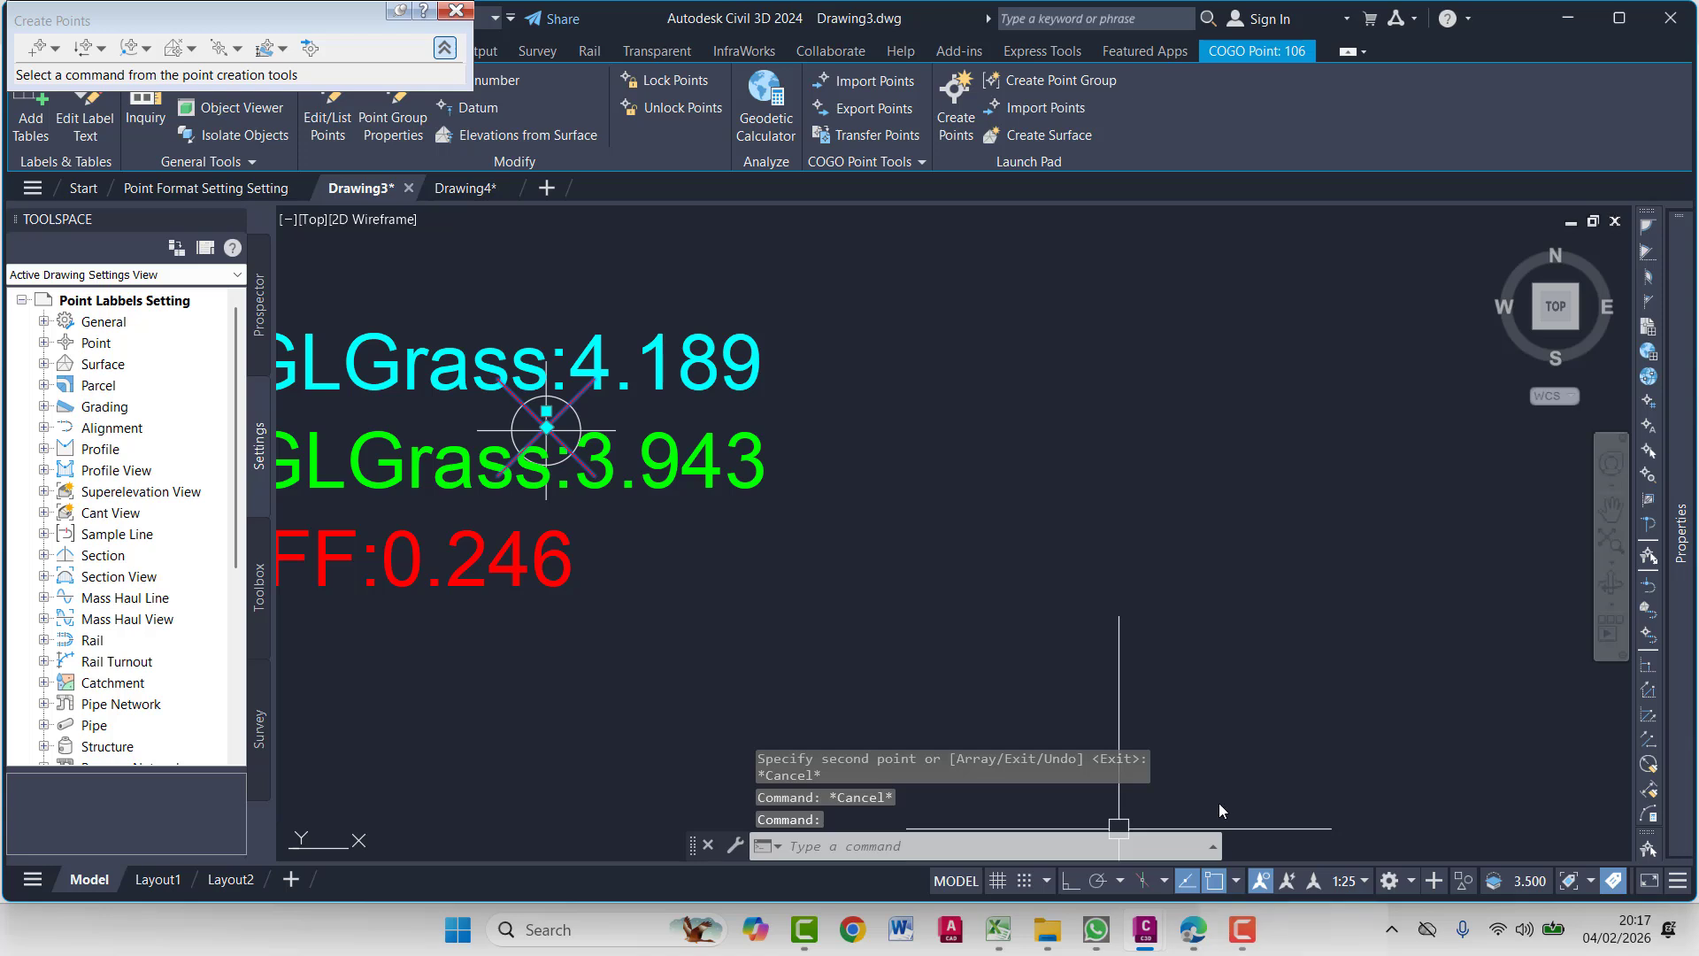
Leave only the Center and Perpendicular running object snaps on and set the annotation scale to 1:100
{"action": "left_click", "coordinate": [1236, 880]}
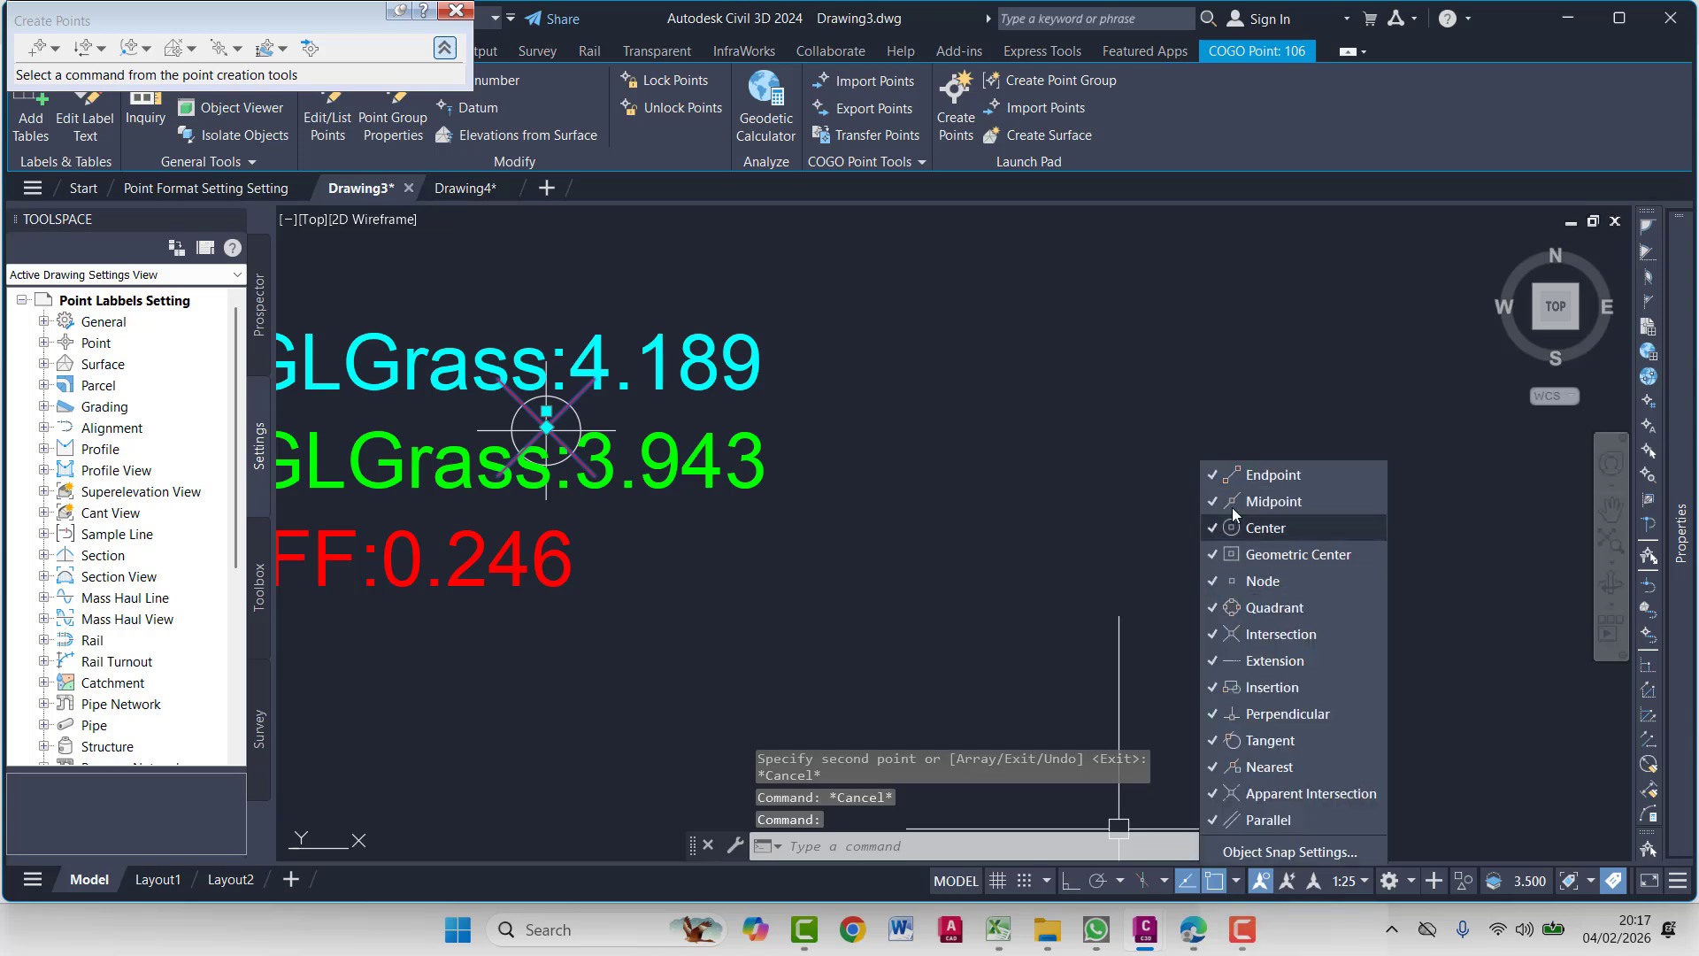
{"action": "left_click", "coordinate": [1217, 554]}
{"action": "left_click", "coordinate": [1214, 581]}
{"action": "left_click", "coordinate": [1217, 607]}
{"action": "left_click", "coordinate": [1216, 634]}
{"action": "left_click", "coordinate": [1216, 662]}
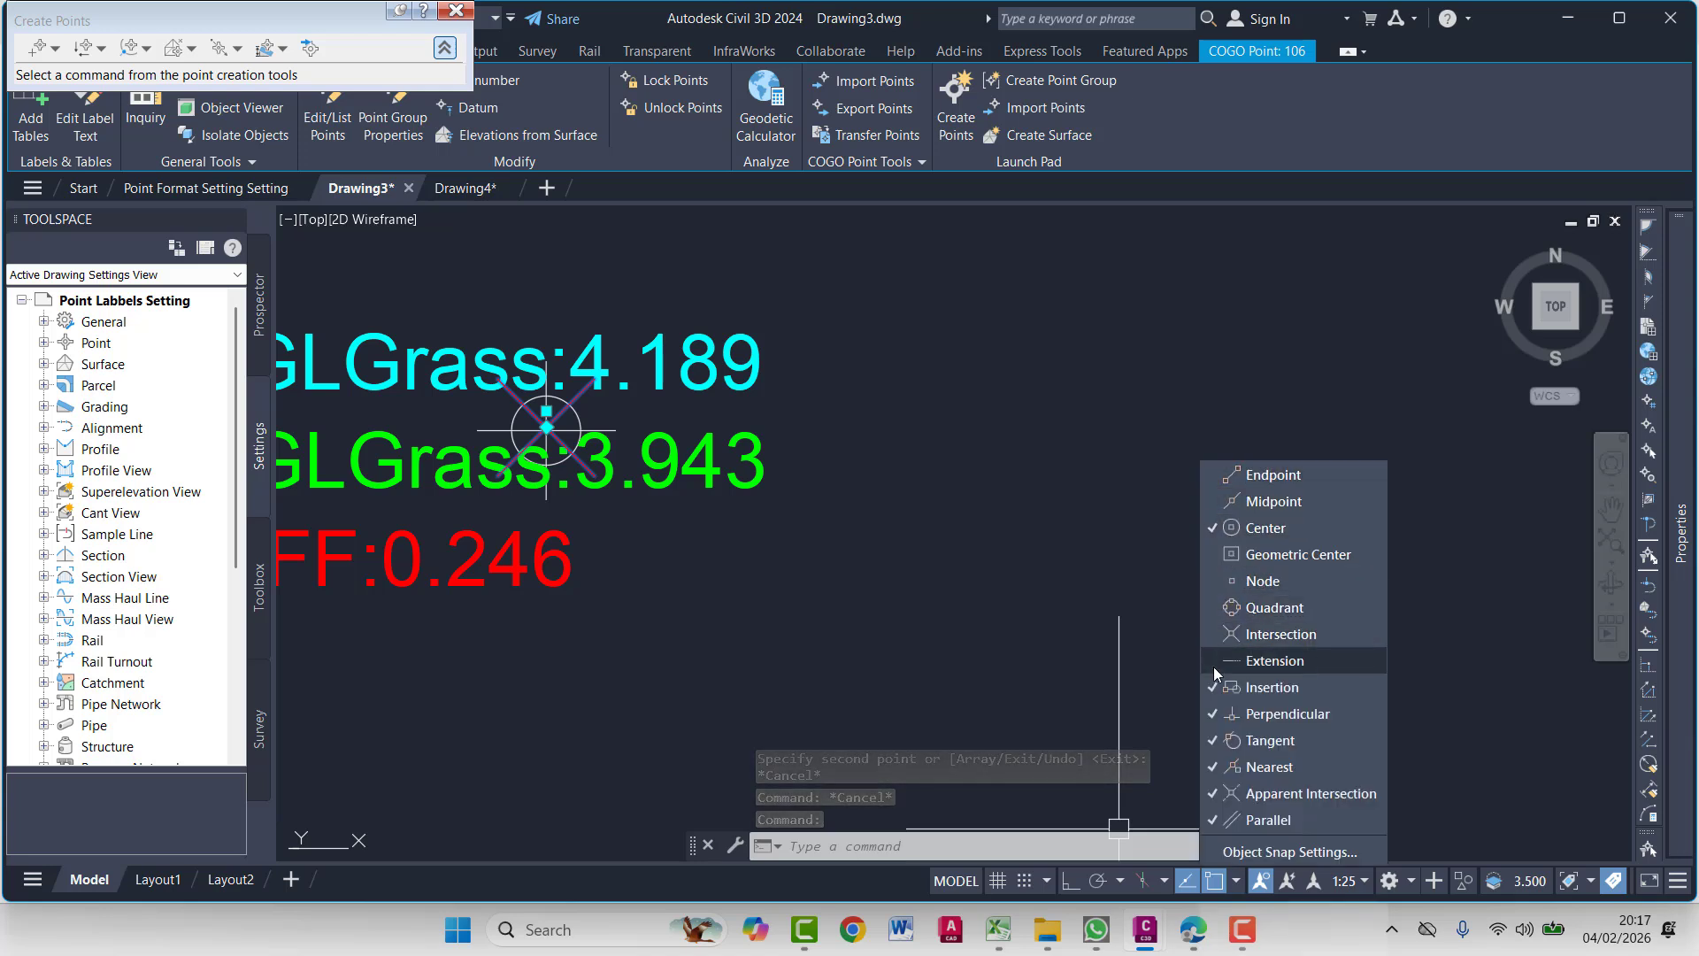
{"action": "left_click", "coordinate": [1215, 687]}
{"action": "left_click", "coordinate": [1214, 739]}
{"action": "left_click", "coordinate": [1214, 767]}
{"action": "left_click", "coordinate": [1212, 793]}
{"action": "left_click", "coordinate": [1212, 820]}
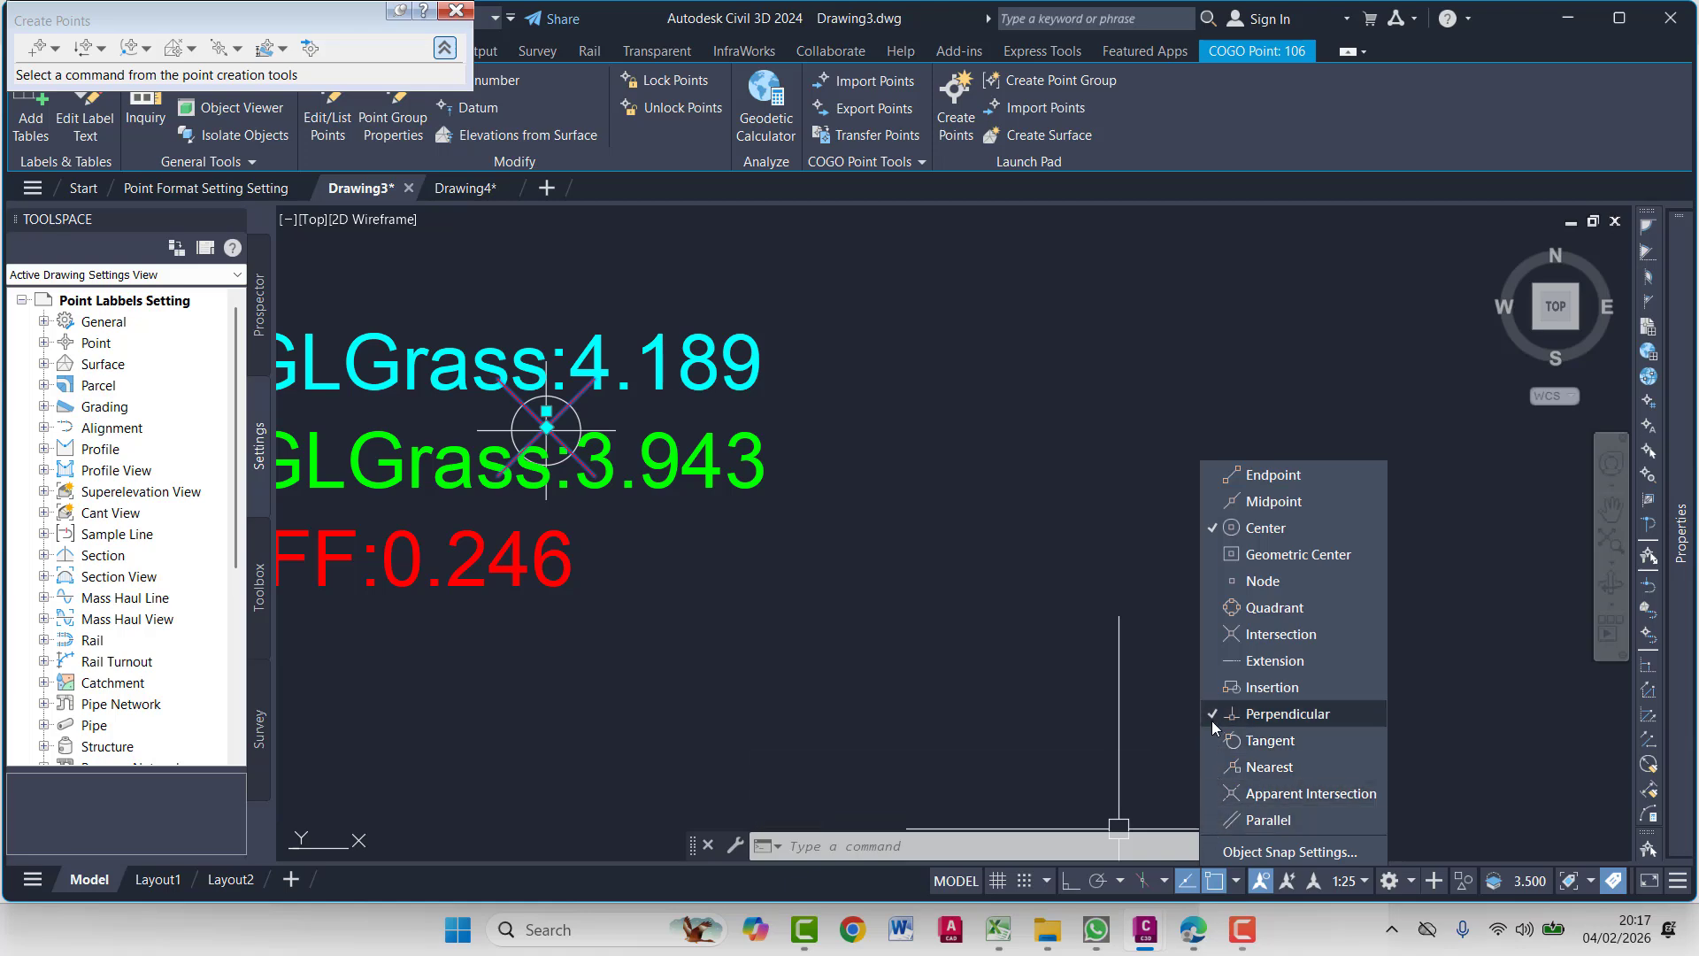
{"action": "left_click", "coordinate": [1017, 586]}
{"action": "left_click", "coordinate": [1352, 881]}
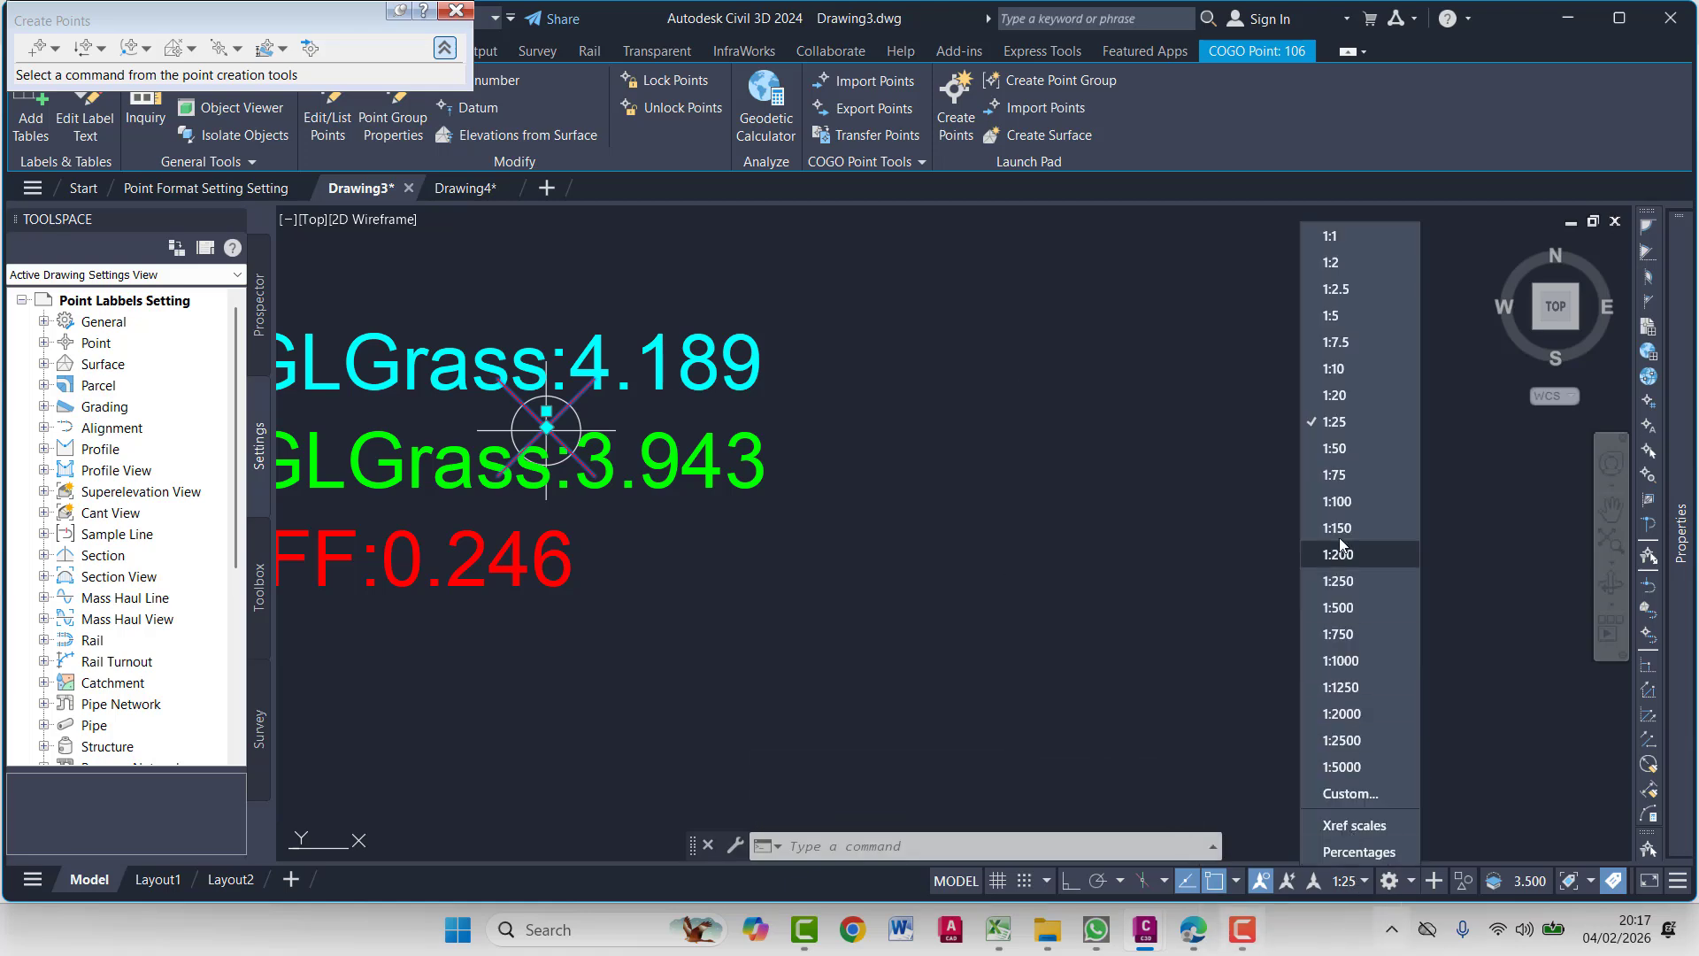
{"action": "left_click", "coordinate": [1326, 506]}
Copy the point from the PGLGrass 4.189 label to the centre marker of the PGLGrass 4.506 label, resolving the duplicate point number
{"action": "left_click", "coordinate": [822, 560]}
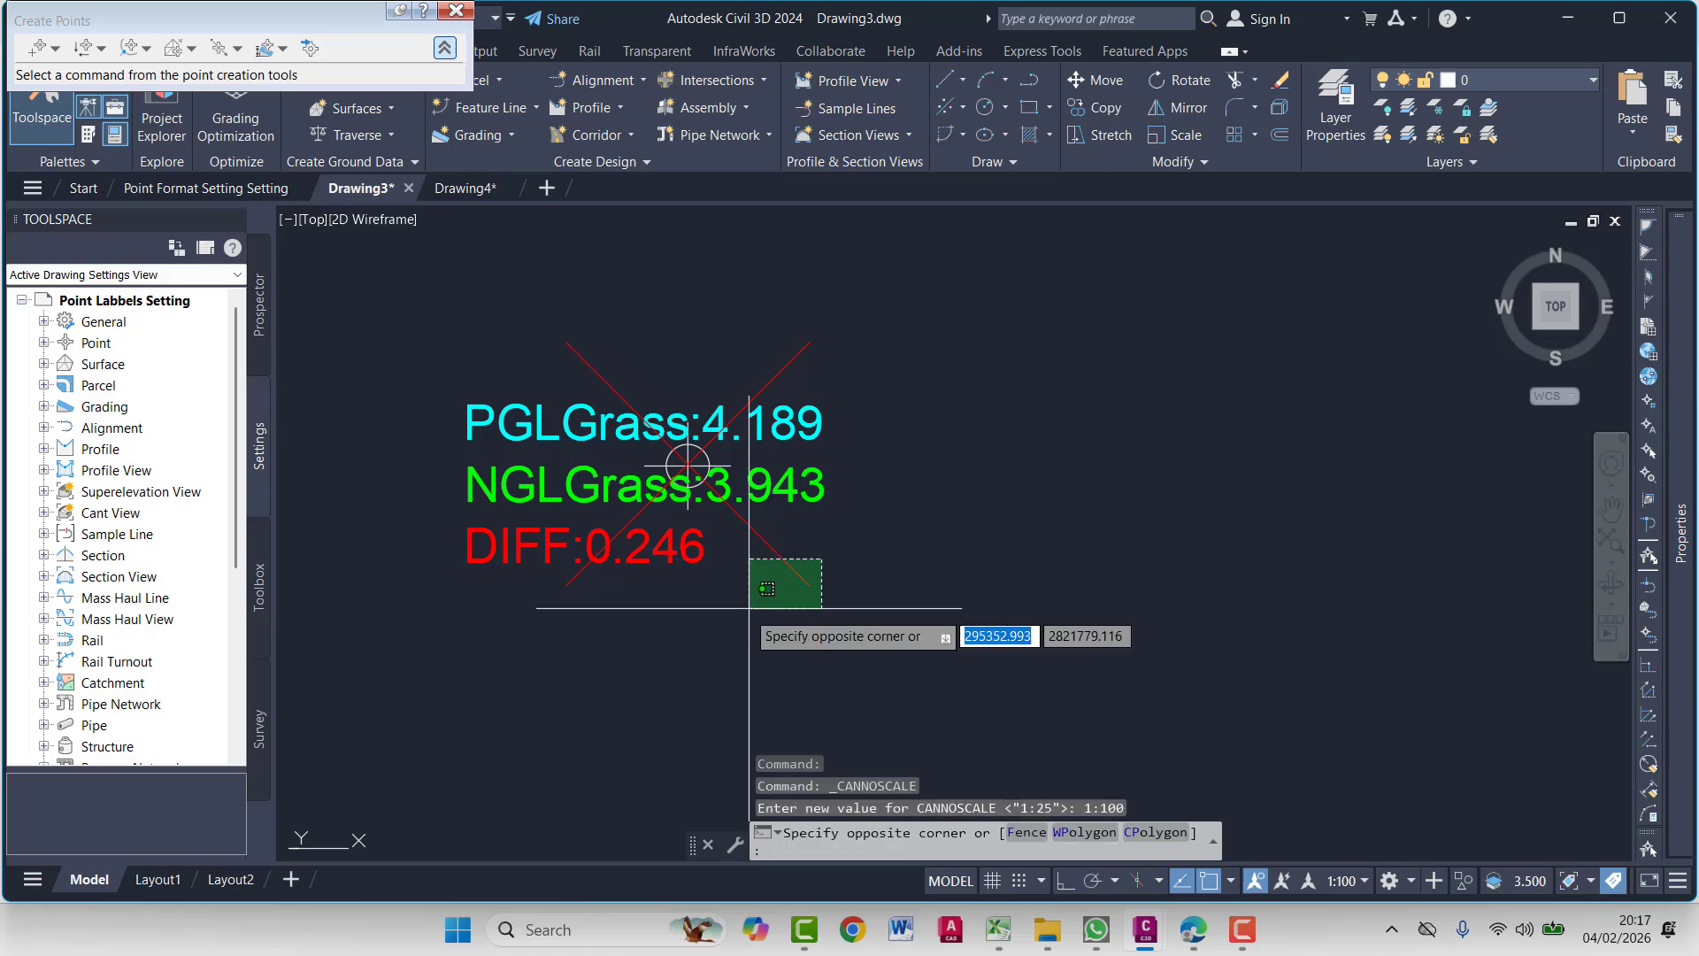
{"action": "left_click", "coordinate": [748, 607]}
{"action": "type", "text": "co"}
{"action": "key", "text": "Return"}
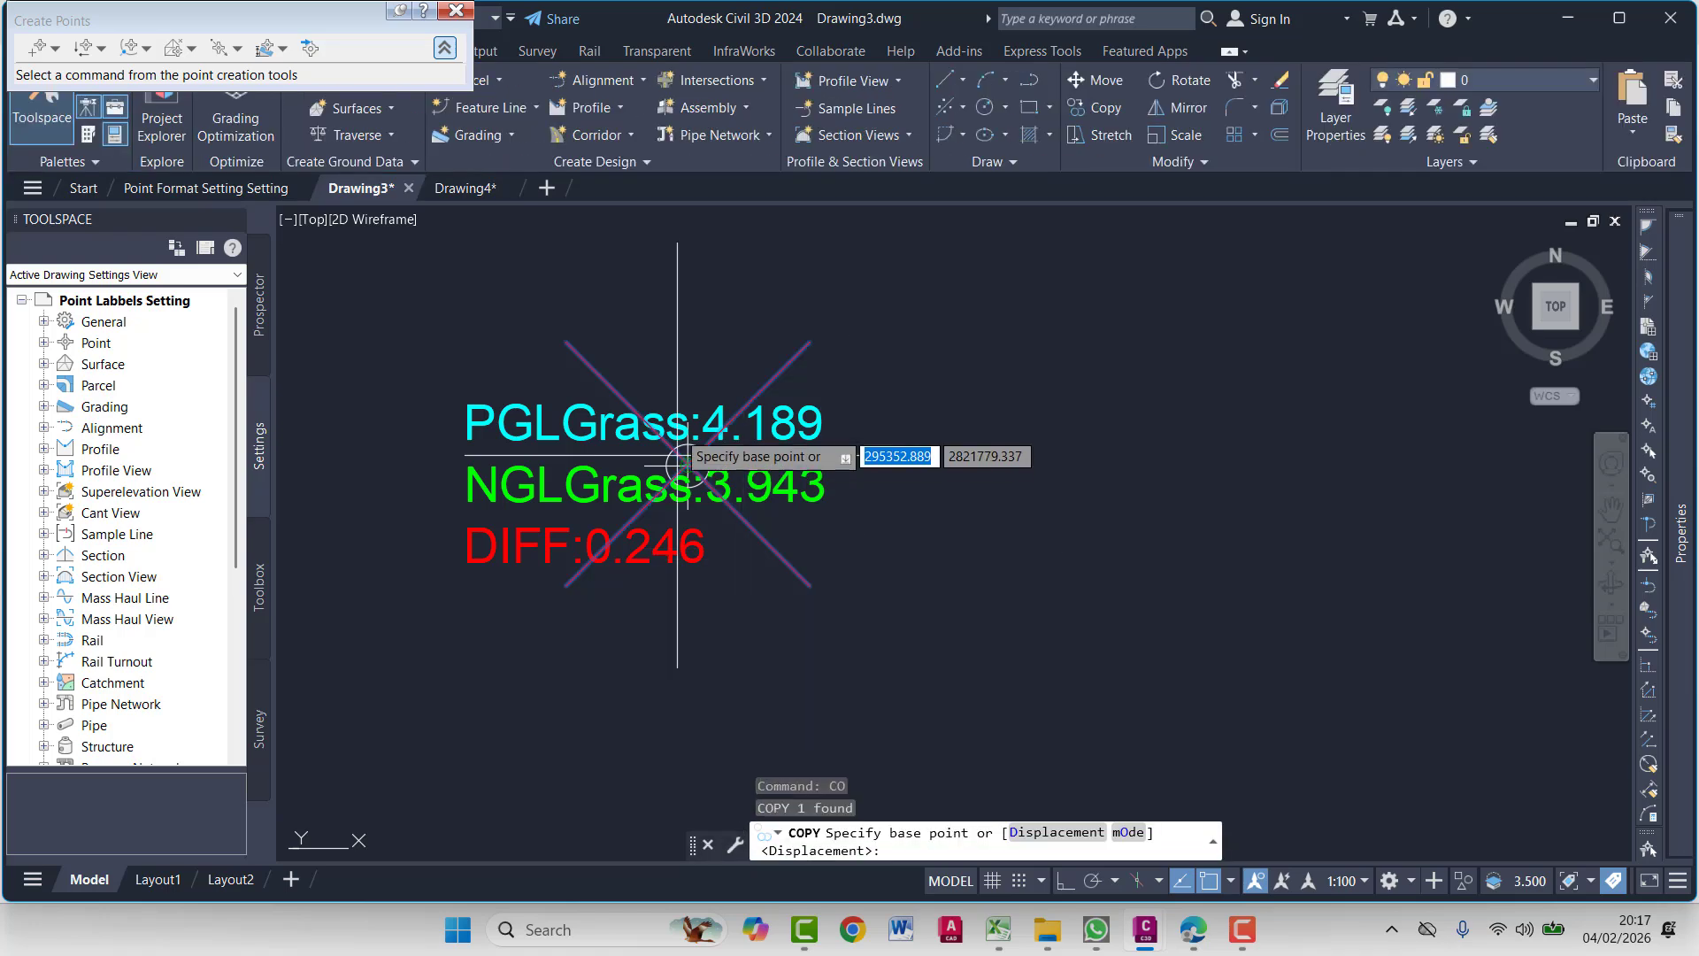
{"action": "left_click", "coordinate": [686, 464]}
{"action": "scroll", "coordinate": [708, 433], "scroll_direction": "down", "scroll_amount": 8}
{"action": "scroll", "coordinate": [714, 420], "scroll_direction": "down", "scroll_amount": 2}
{"action": "middle_click_drag", "start_coordinate": [715, 423], "coordinate": [744, 635]}
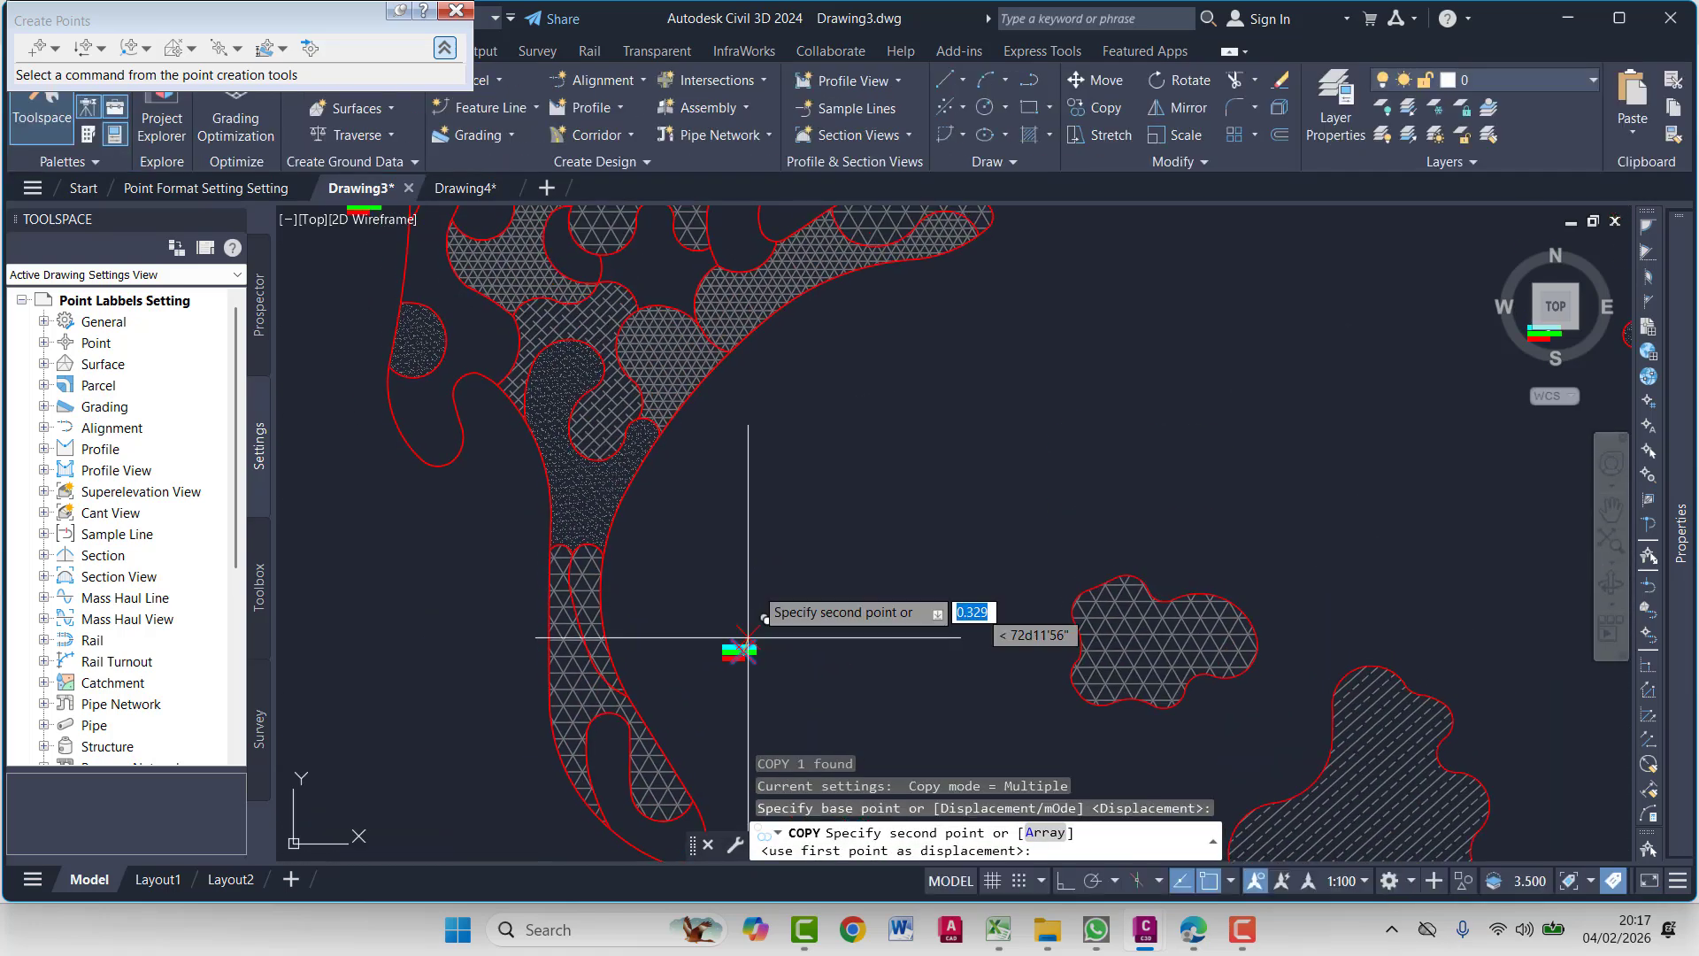
{"action": "scroll", "coordinate": [777, 490], "scroll_direction": "down", "scroll_amount": 4}
{"action": "middle_click_drag", "start_coordinate": [824, 526], "coordinate": [731, 516]}
{"action": "scroll", "coordinate": [457, 301], "scroll_direction": "up", "scroll_amount": 4}
{"action": "scroll", "coordinate": [931, 587], "scroll_direction": "down", "scroll_amount": 4}
{"action": "middle_click_drag", "start_coordinate": [943, 588], "coordinate": [855, 538]}
{"action": "scroll", "coordinate": [834, 474], "scroll_direction": "up", "scroll_amount": 3}
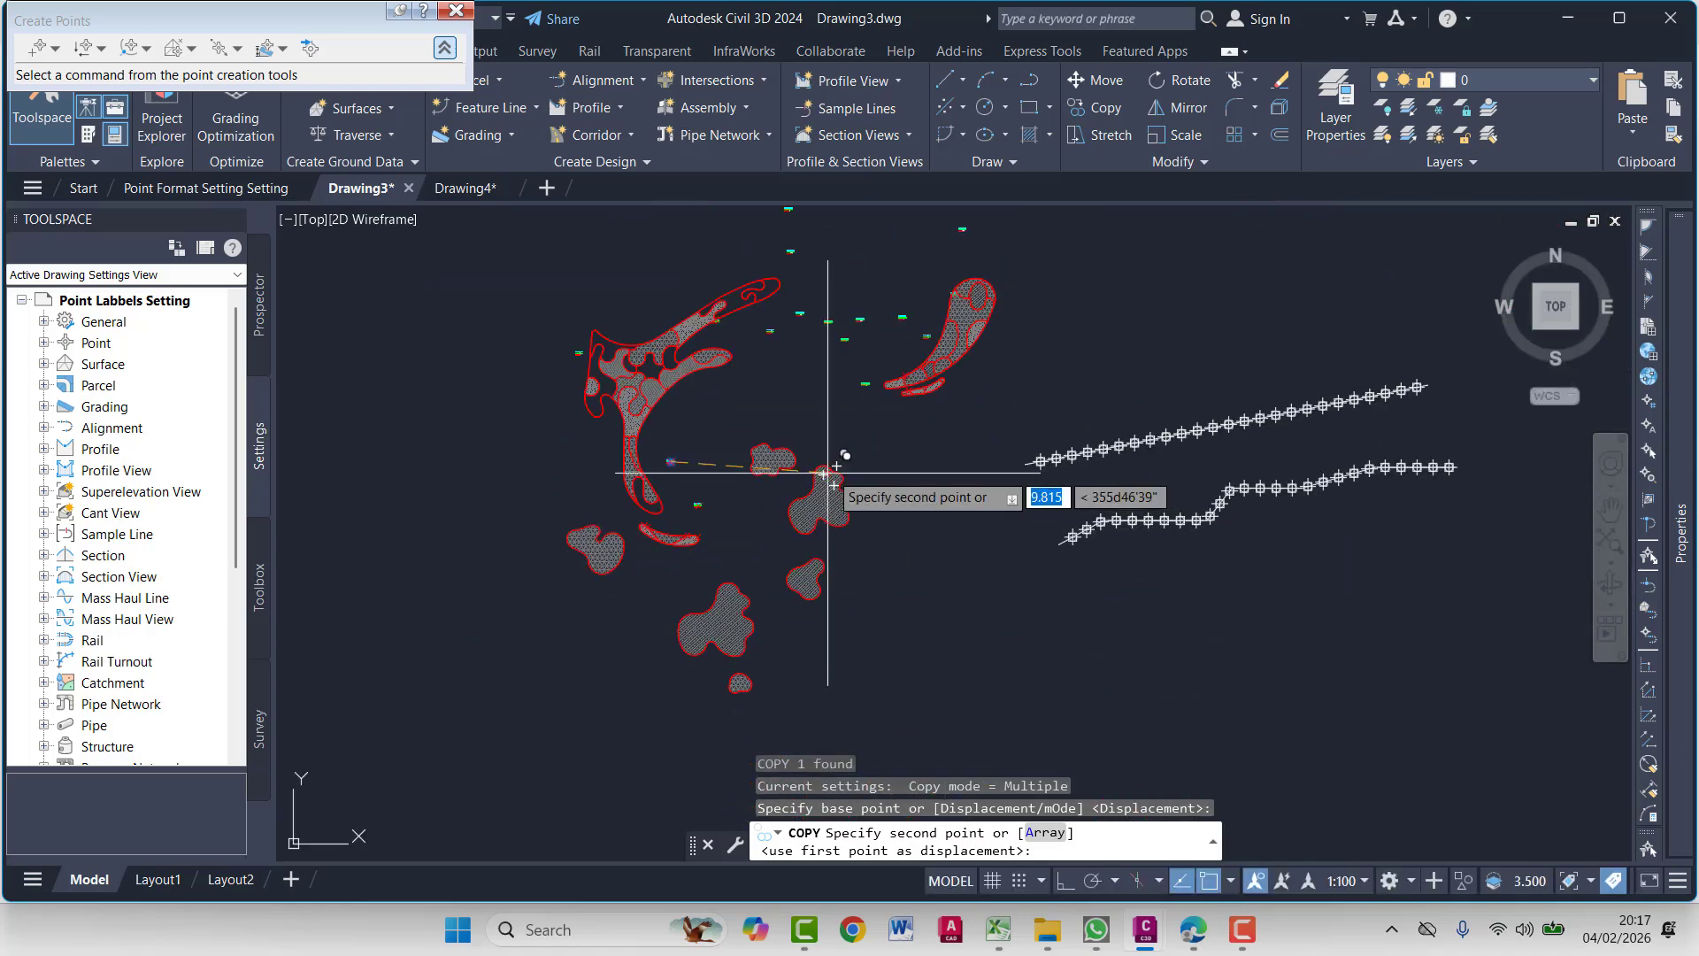
{"action": "scroll", "coordinate": [720, 505], "scroll_direction": "up", "scroll_amount": 5}
{"action": "scroll", "coordinate": [620, 336], "scroll_direction": "up", "scroll_amount": 3}
{"action": "scroll", "coordinate": [532, 336], "scroll_direction": "up", "scroll_amount": 2}
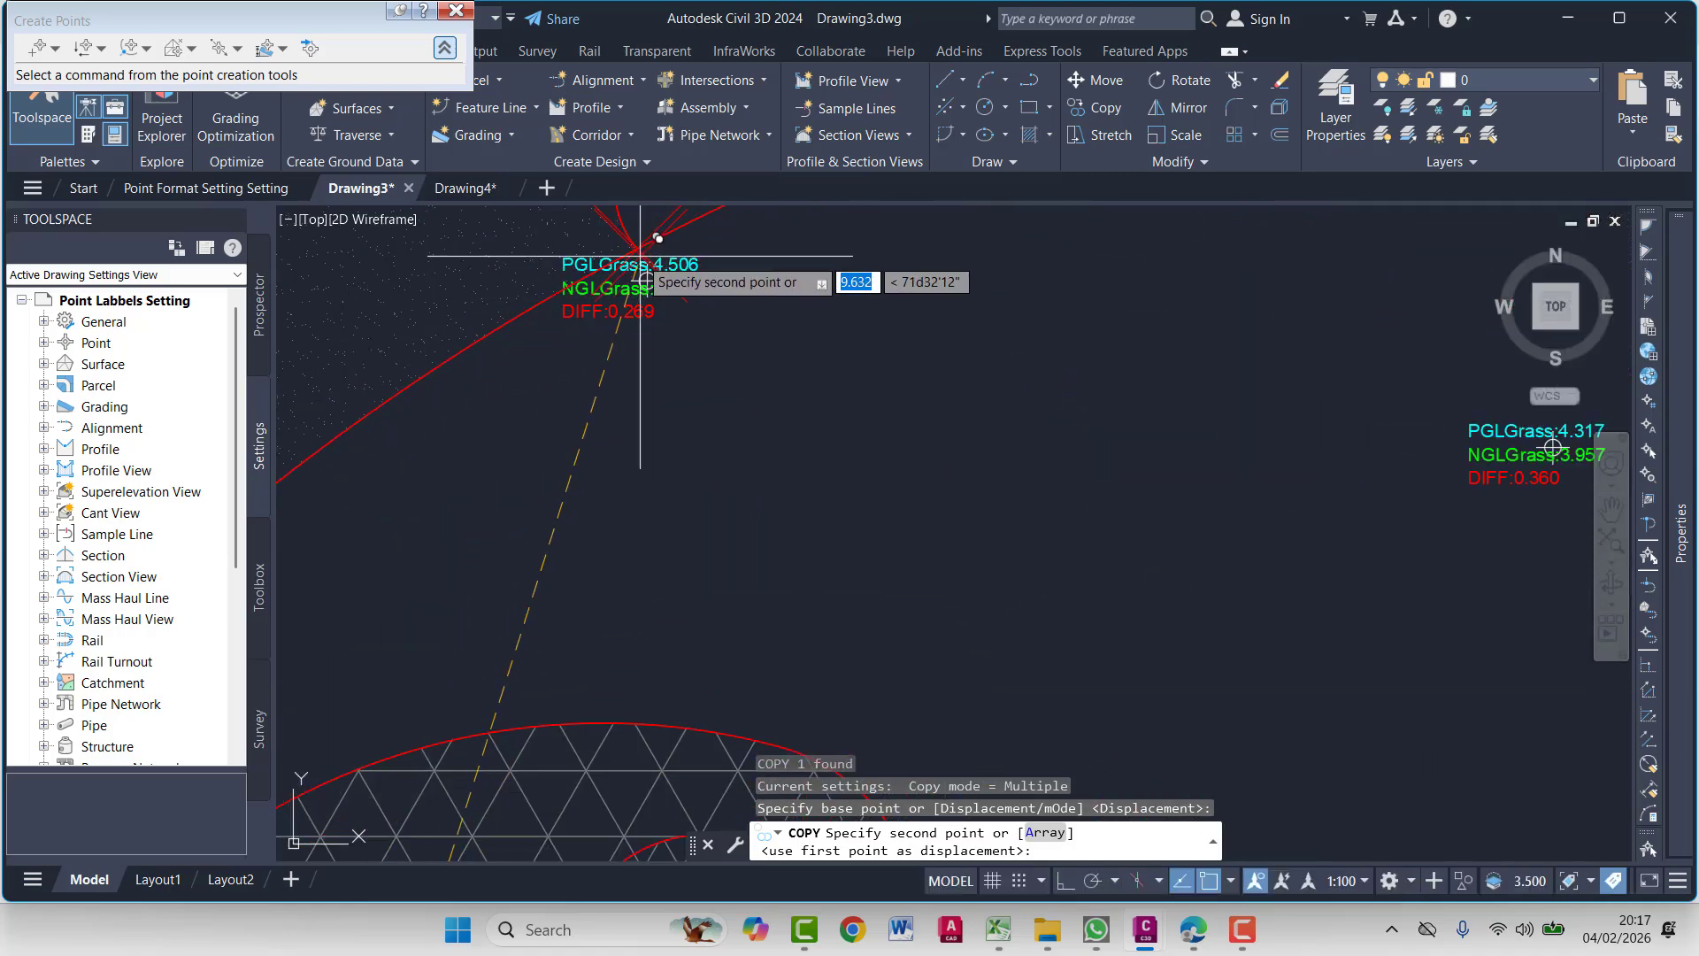
{"action": "middle_click_drag", "start_coordinate": [618, 292], "coordinate": [623, 356]}
{"action": "scroll", "coordinate": [662, 365], "scroll_direction": "up", "scroll_amount": 4}
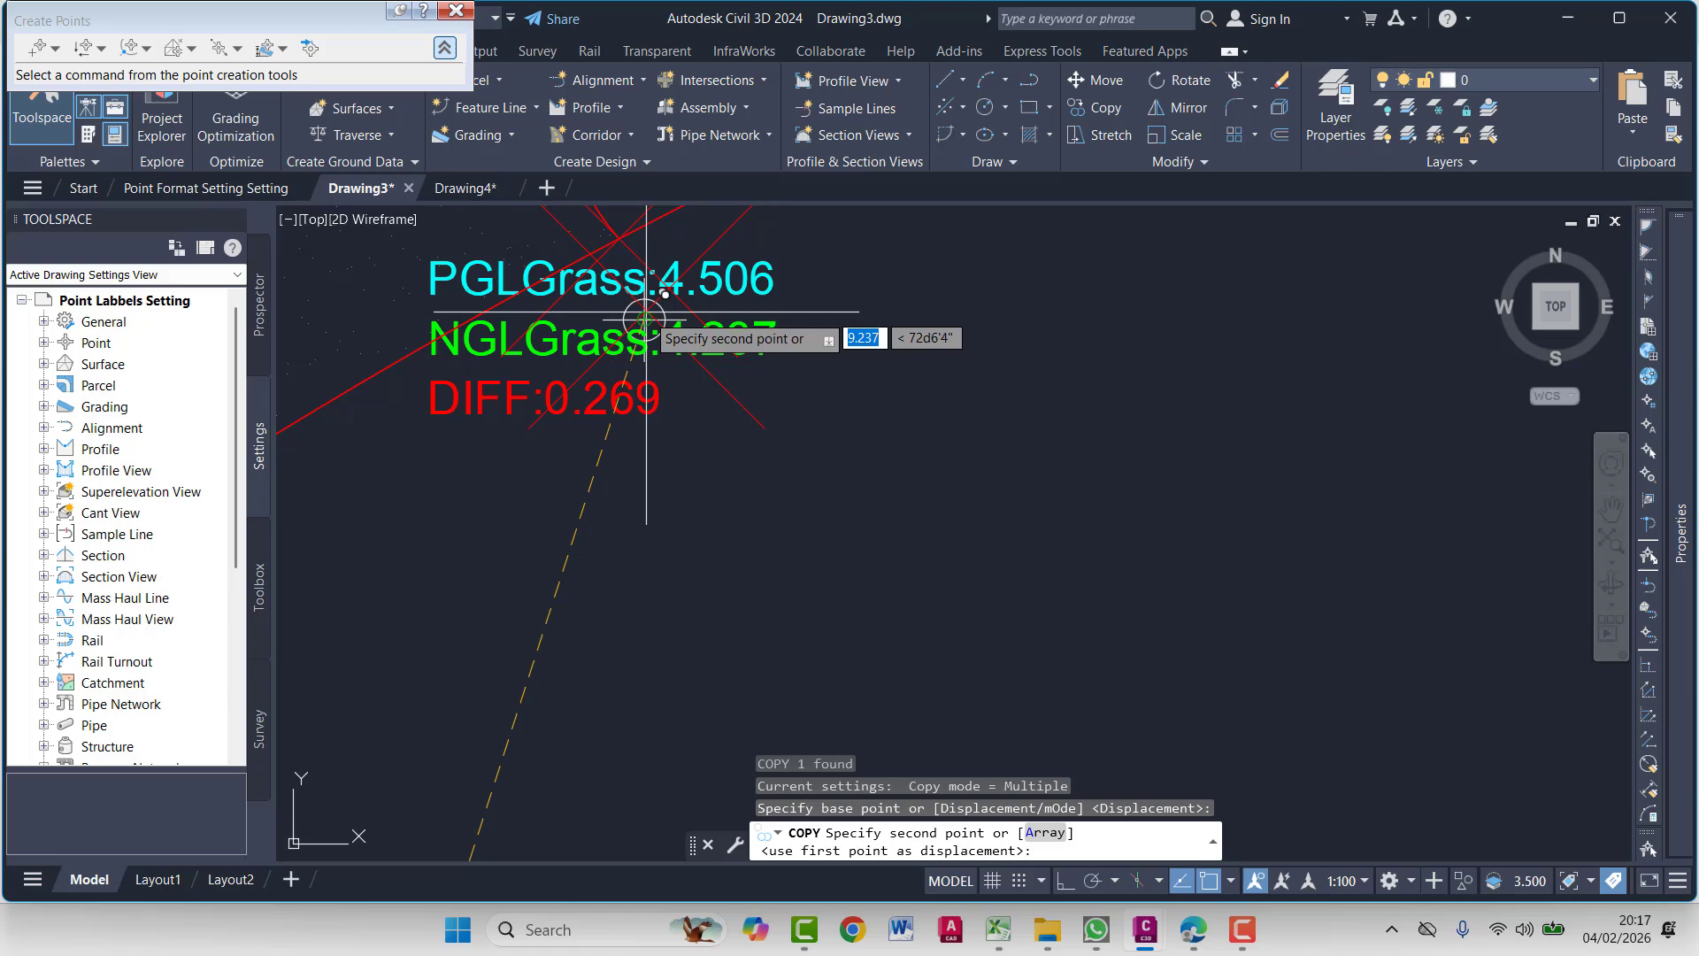
{"action": "left_click", "coordinate": [645, 320]}
{"action": "left_click", "coordinate": [766, 611]}
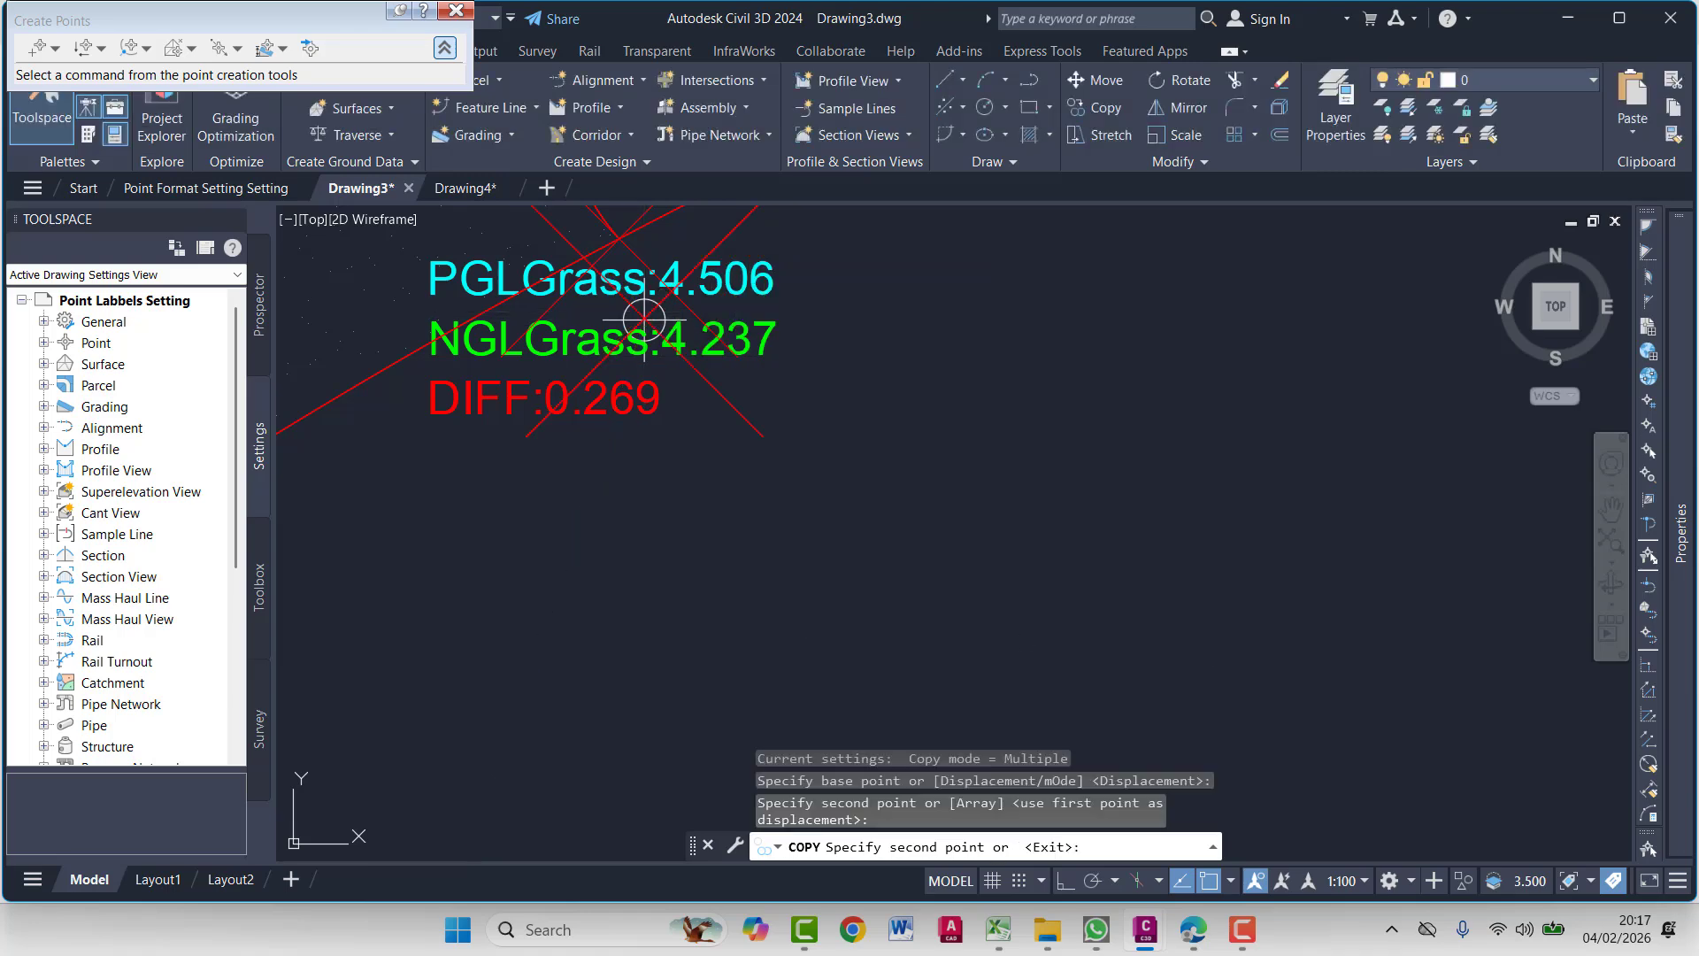
Place further copies of the point on the spot elevation label markers between the hatched areas and end the copying
{"action": "scroll", "coordinate": [982, 652], "scroll_direction": "down", "scroll_amount": 5}
{"action": "scroll", "coordinate": [664, 443], "scroll_direction": "up", "scroll_amount": 4}
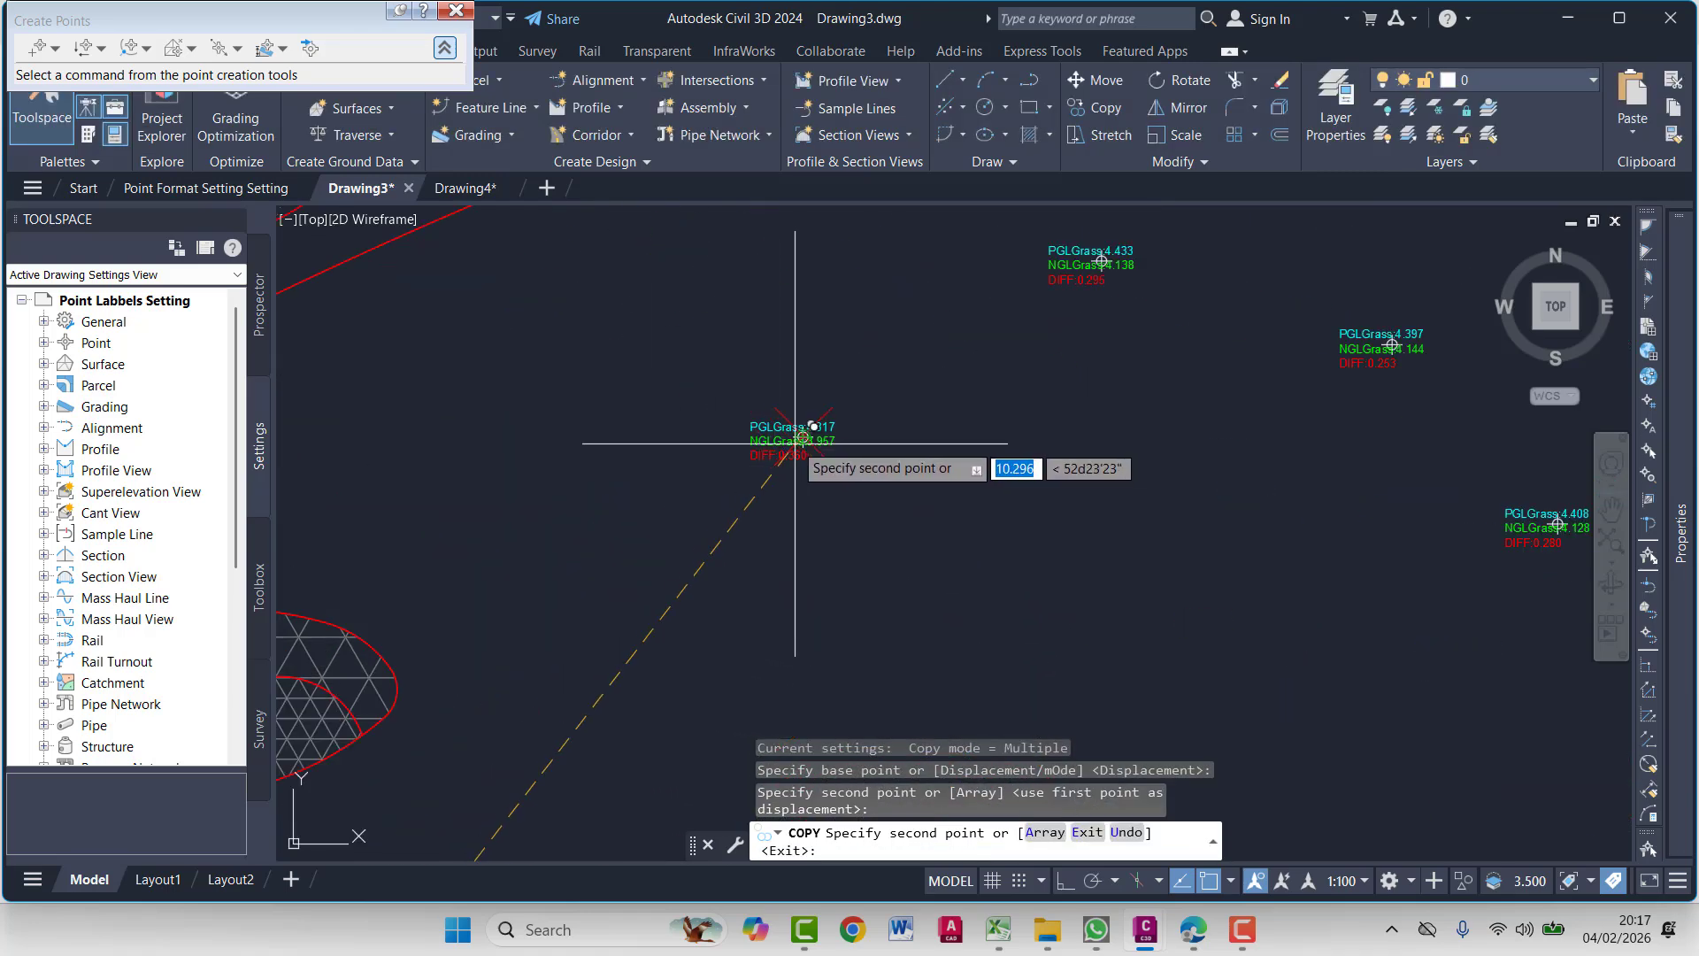
{"action": "left_click", "coordinate": [796, 444]}
{"action": "middle_click_drag", "start_coordinate": [1108, 428], "coordinate": [918, 596]}
{"action": "left_click", "coordinate": [917, 423]}
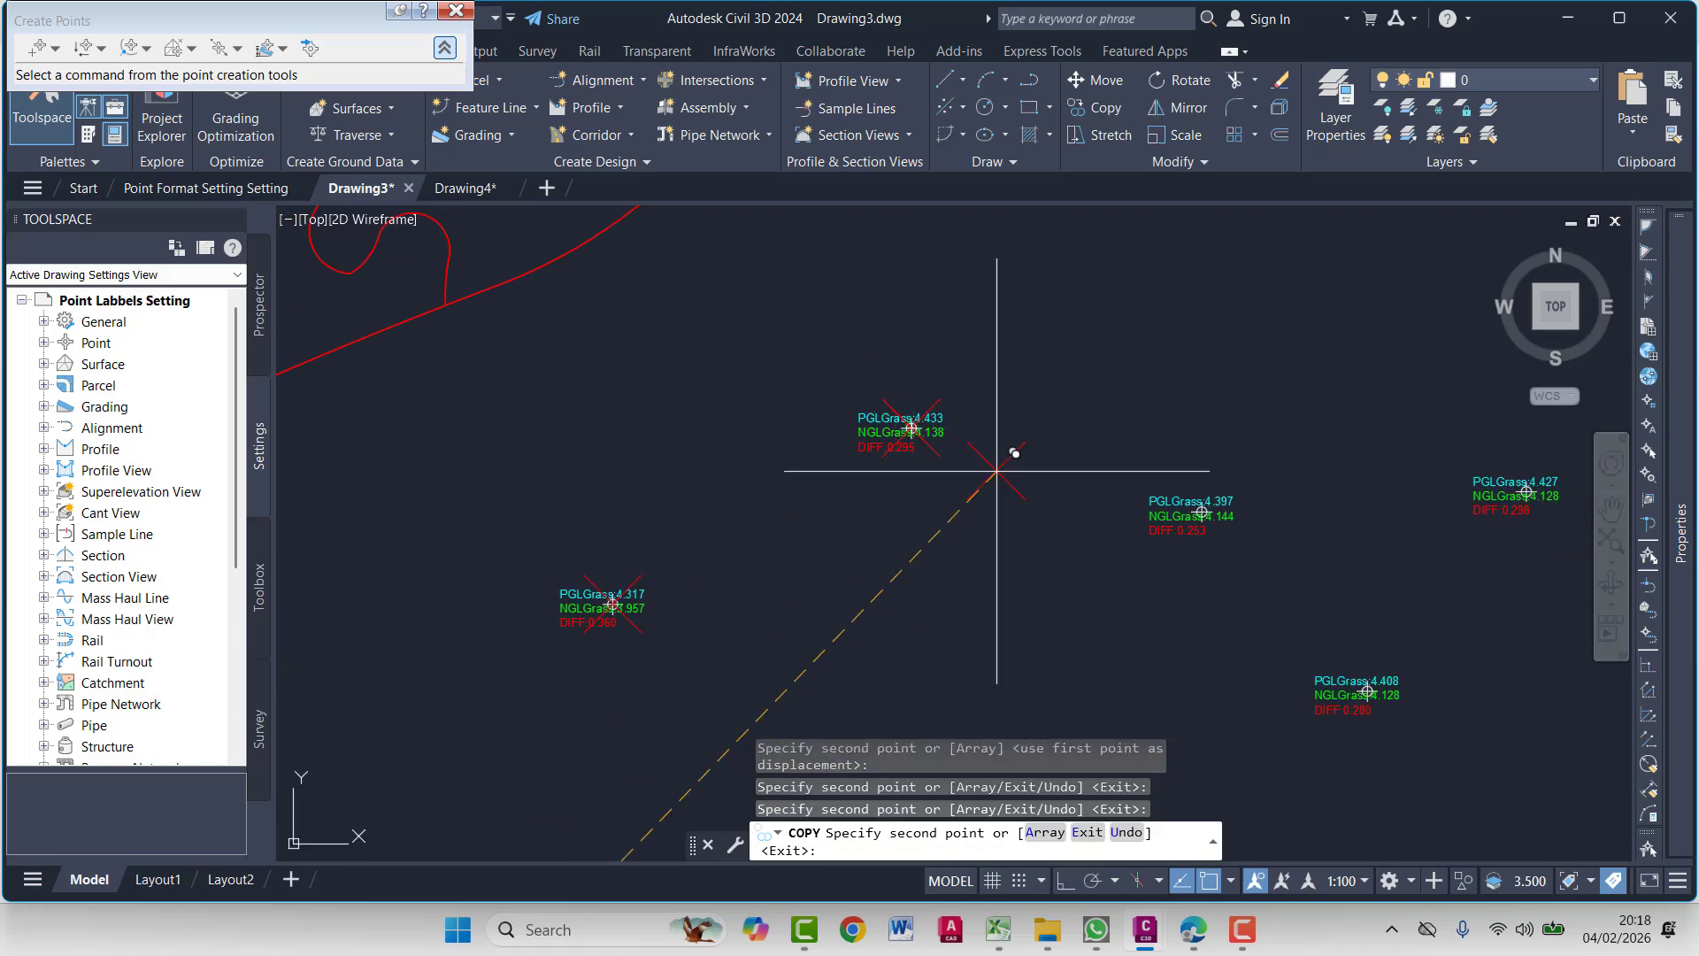
{"action": "left_click", "coordinate": [1202, 512]}
{"action": "middle_click_drag", "start_coordinate": [1218, 585], "coordinate": [710, 342]}
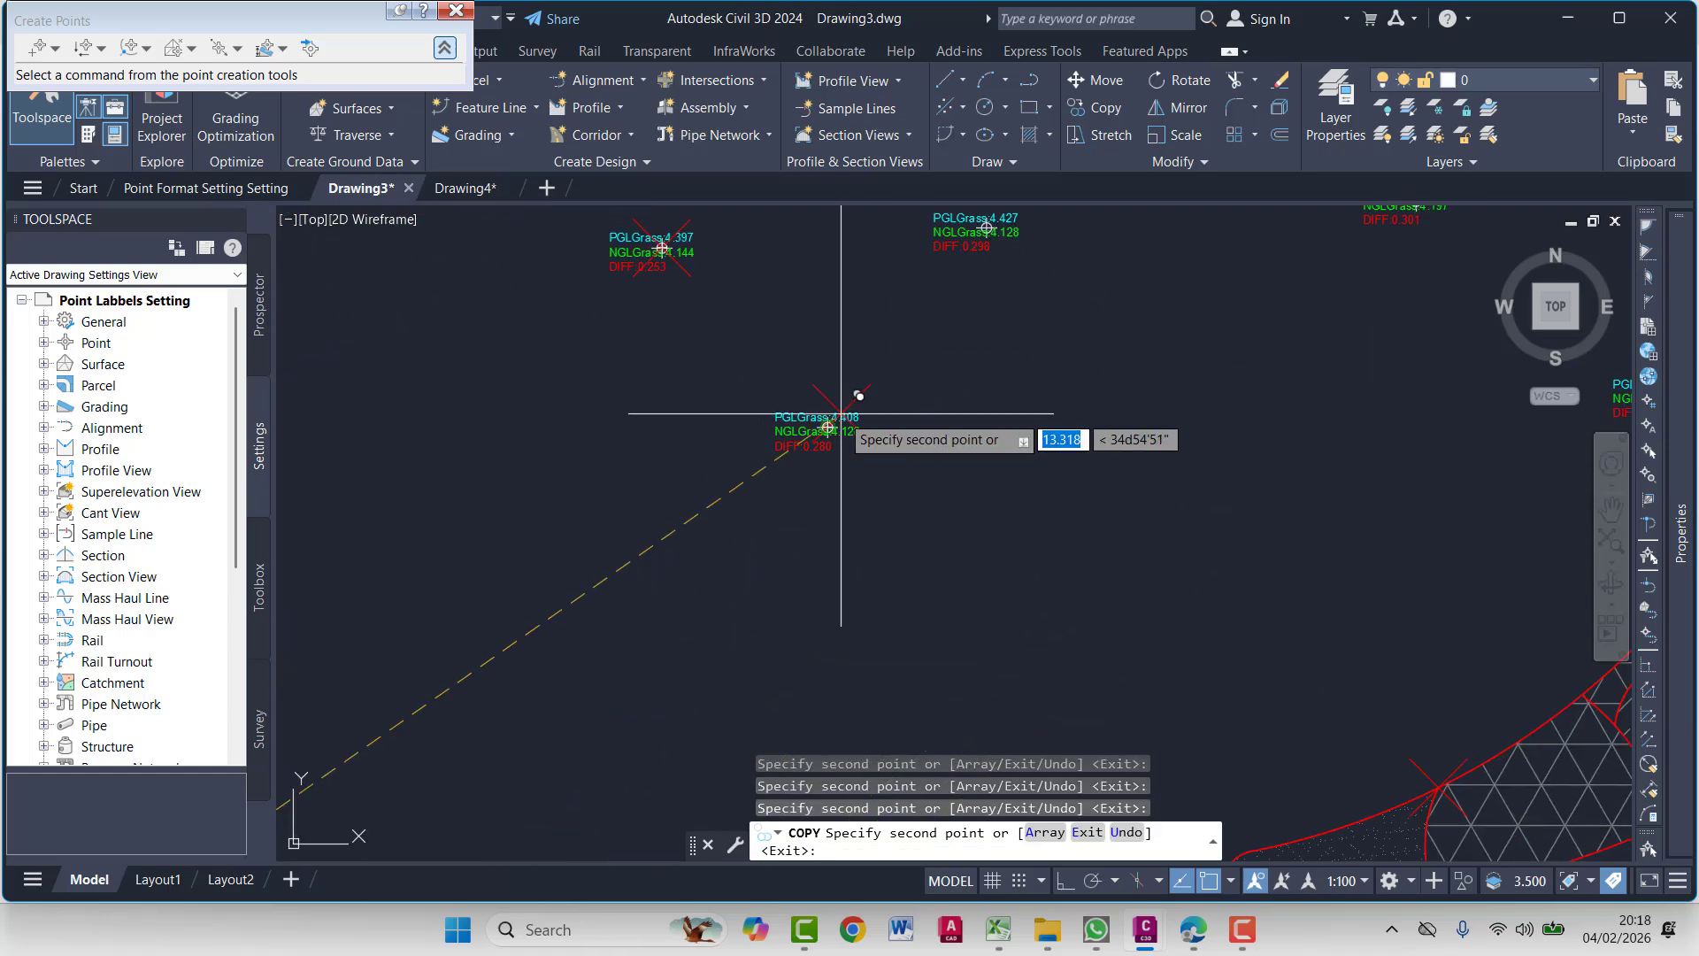
{"action": "middle_click_drag", "start_coordinate": [945, 320], "coordinate": [804, 557]}
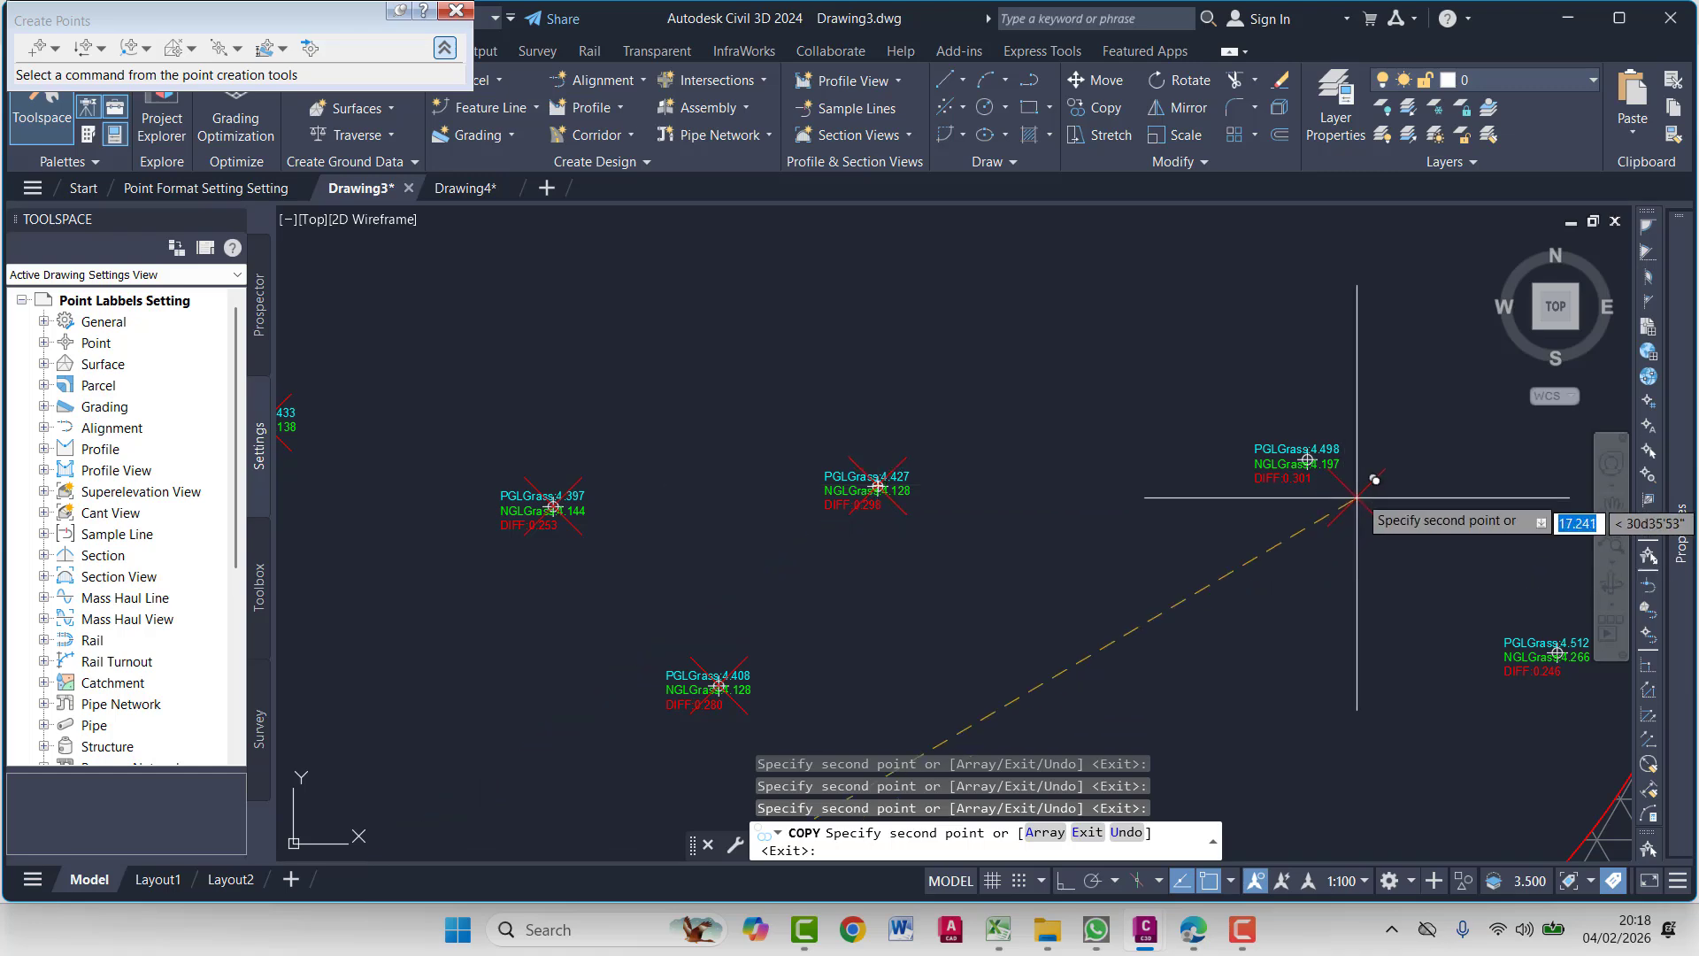
{"action": "middle_click_drag", "start_coordinate": [1313, 562], "coordinate": [725, 478]}
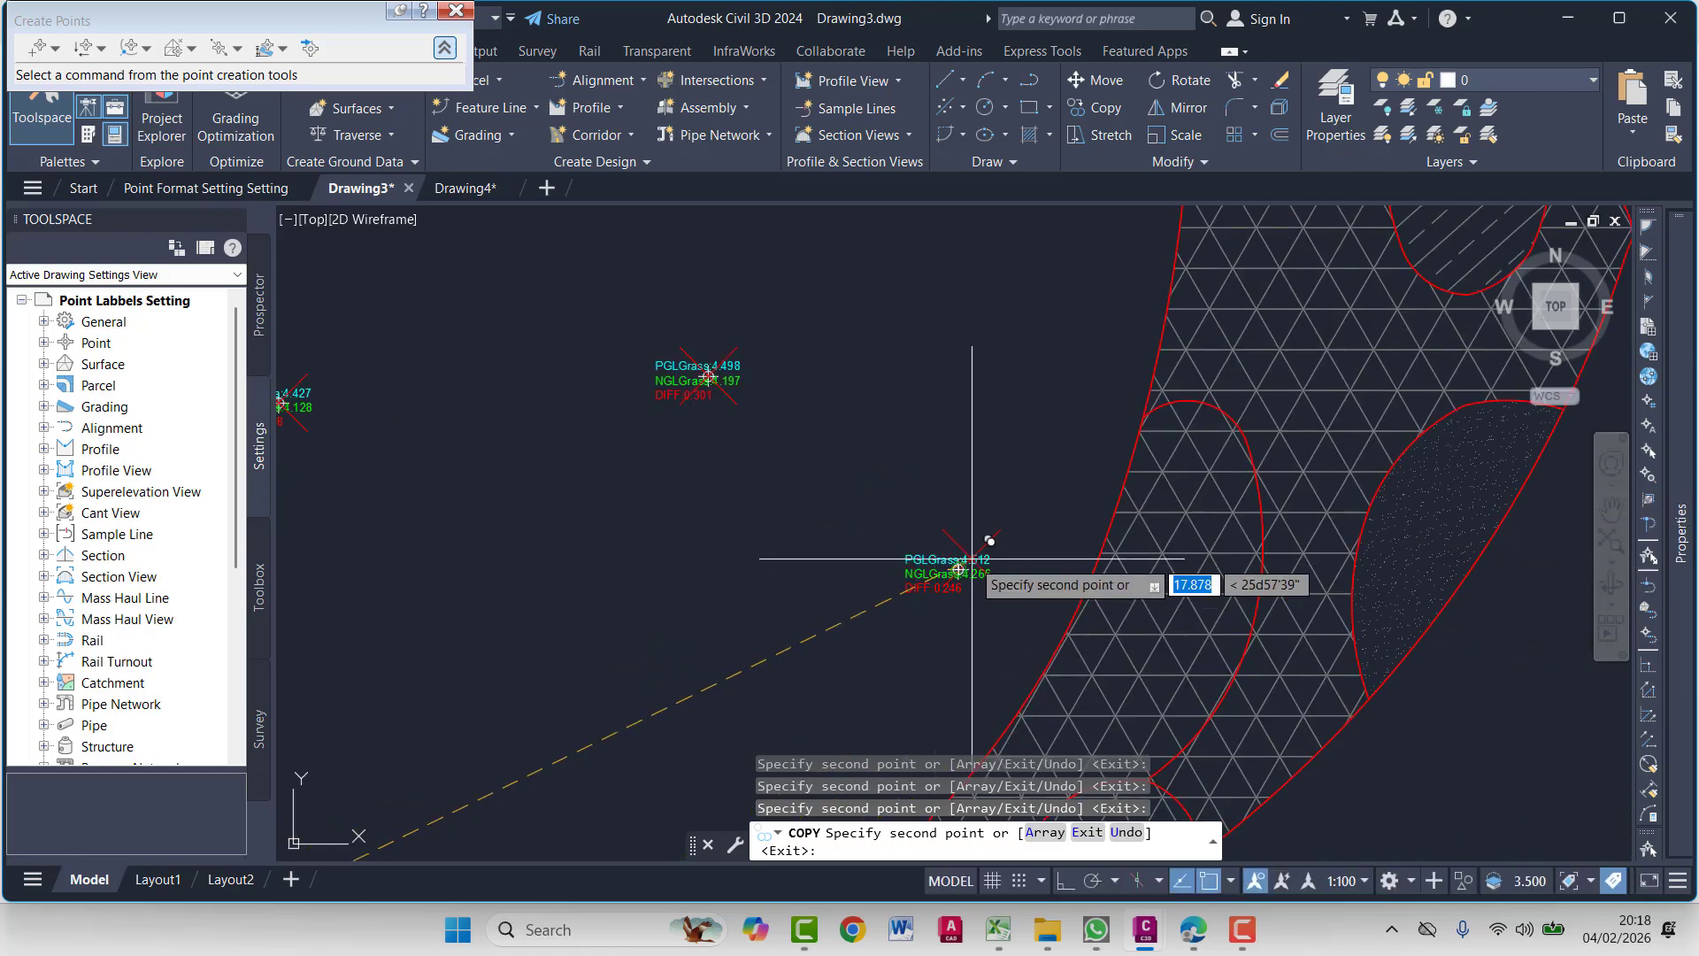
{"action": "scroll", "coordinate": [909, 569], "scroll_direction": "down", "scroll_amount": 6}
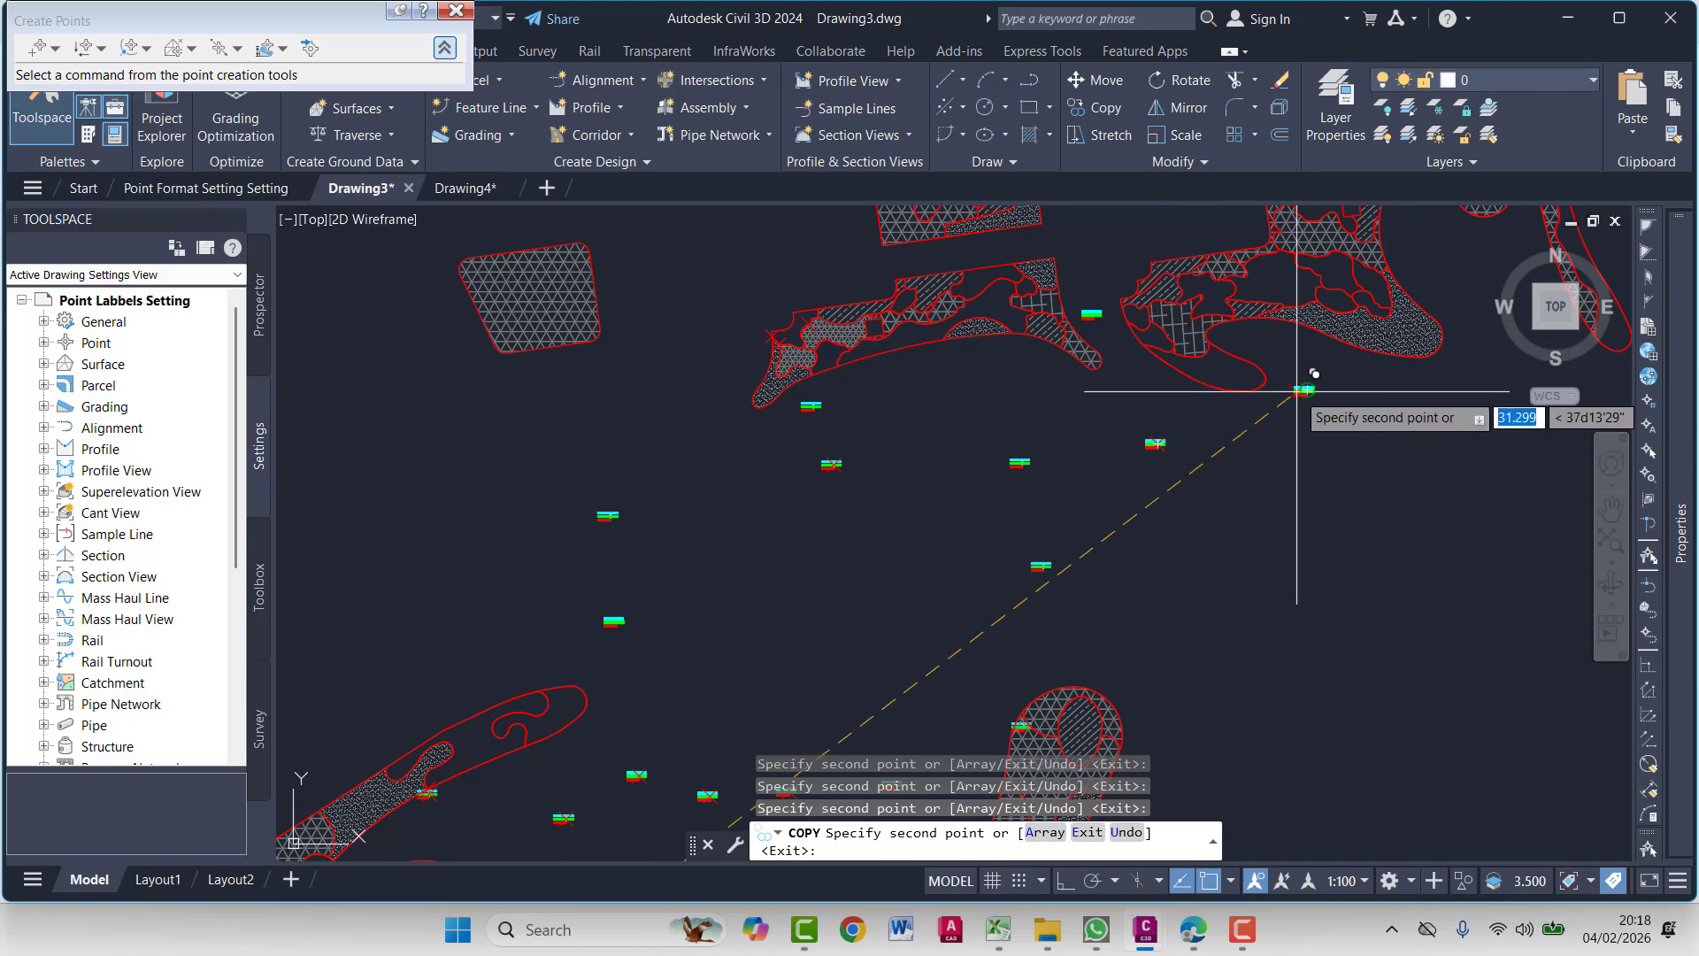
{"action": "scroll", "coordinate": [1150, 496], "scroll_direction": "up", "scroll_amount": 5}
{"action": "key", "text": "Escape"}
Start exporting the COGO points with one copied point selected, and browse for a CSV destination file
{"action": "scroll", "coordinate": [1190, 471], "scroll_direction": "up", "scroll_amount": 5}
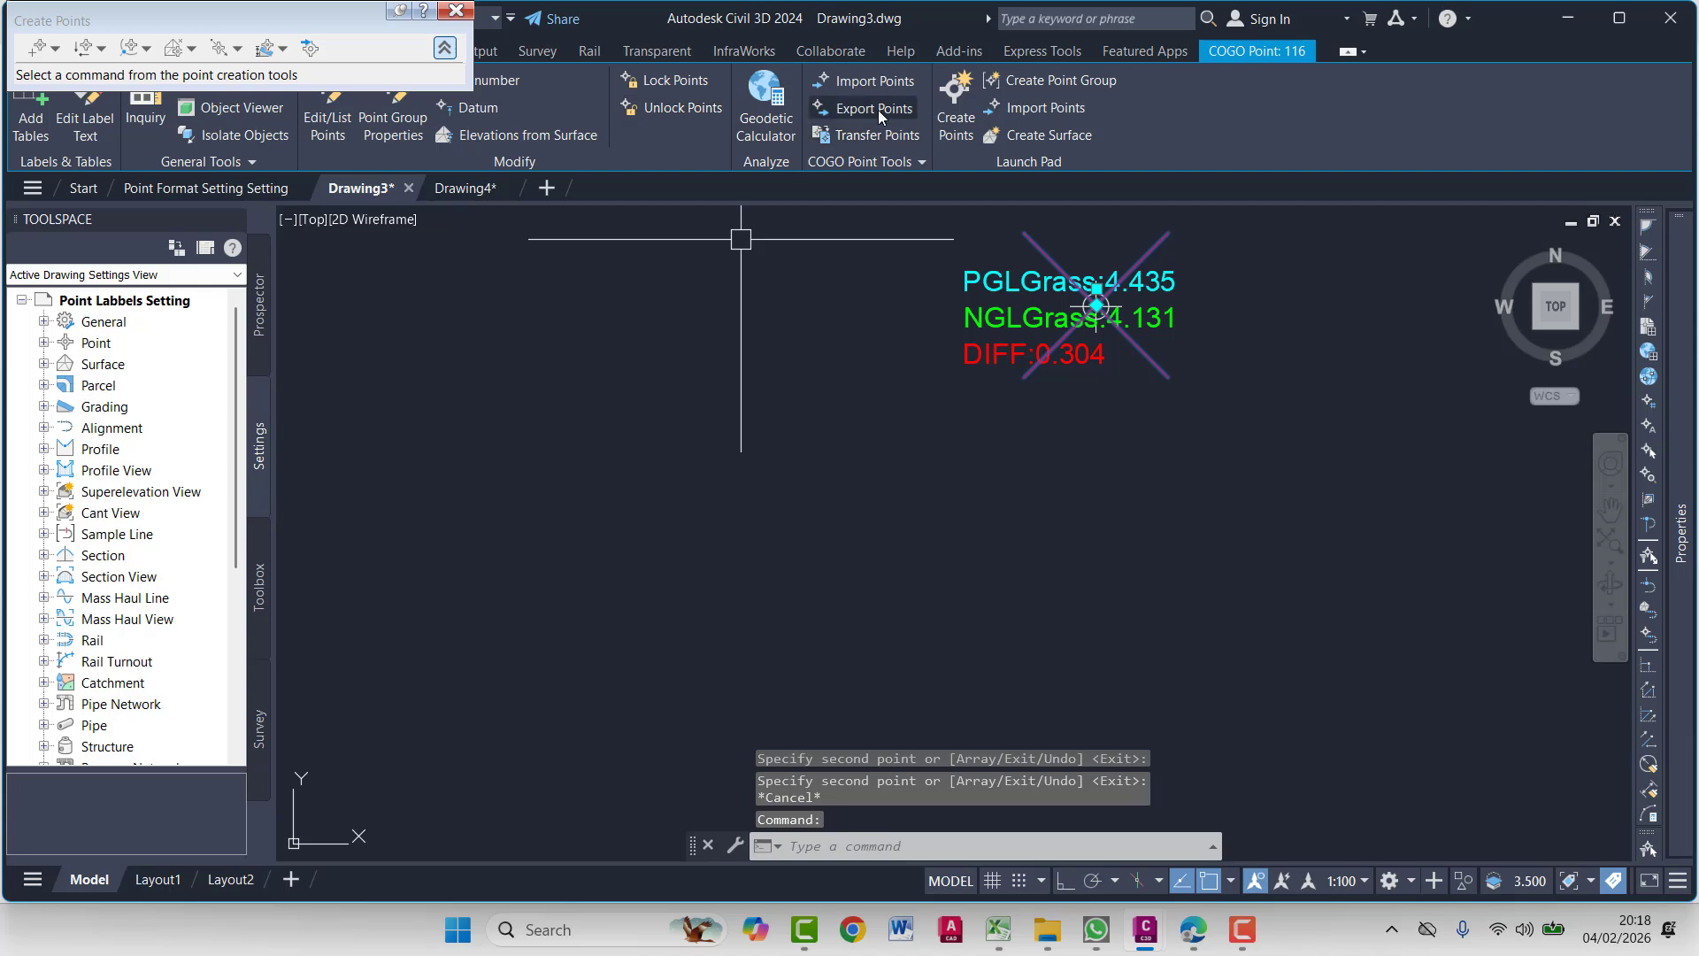
{"action": "left_click", "coordinate": [878, 110]}
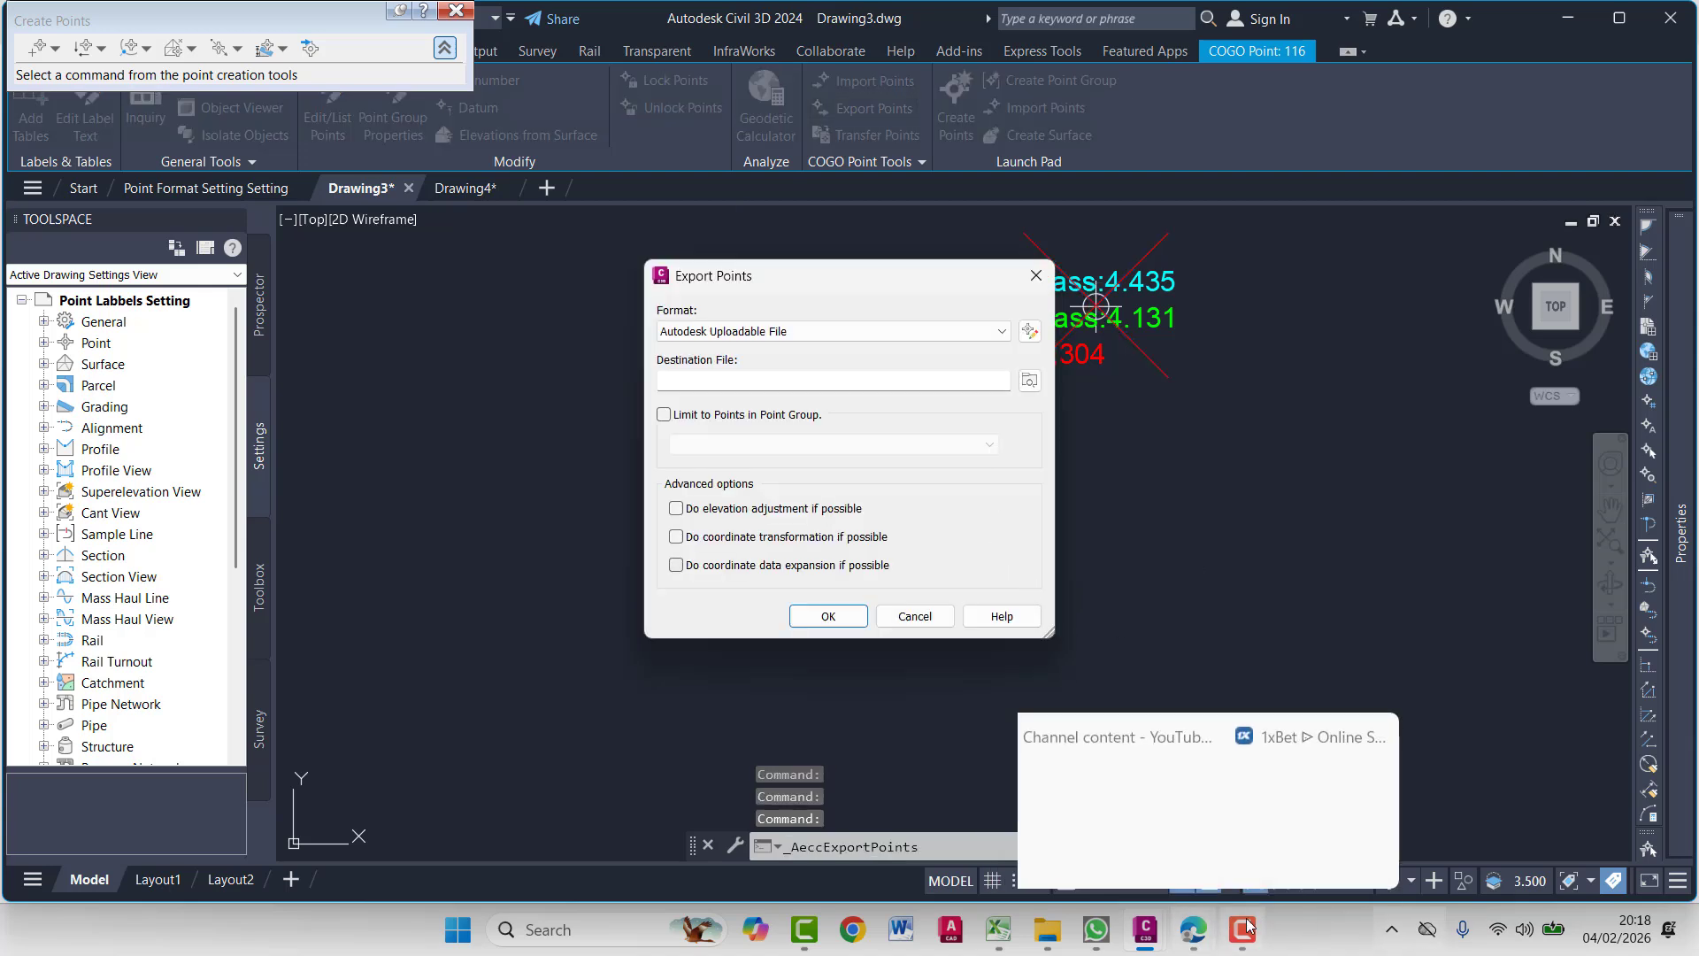
{"action": "left_click", "coordinate": [1242, 927]}
{"action": "left_click", "coordinate": [1074, 387]}
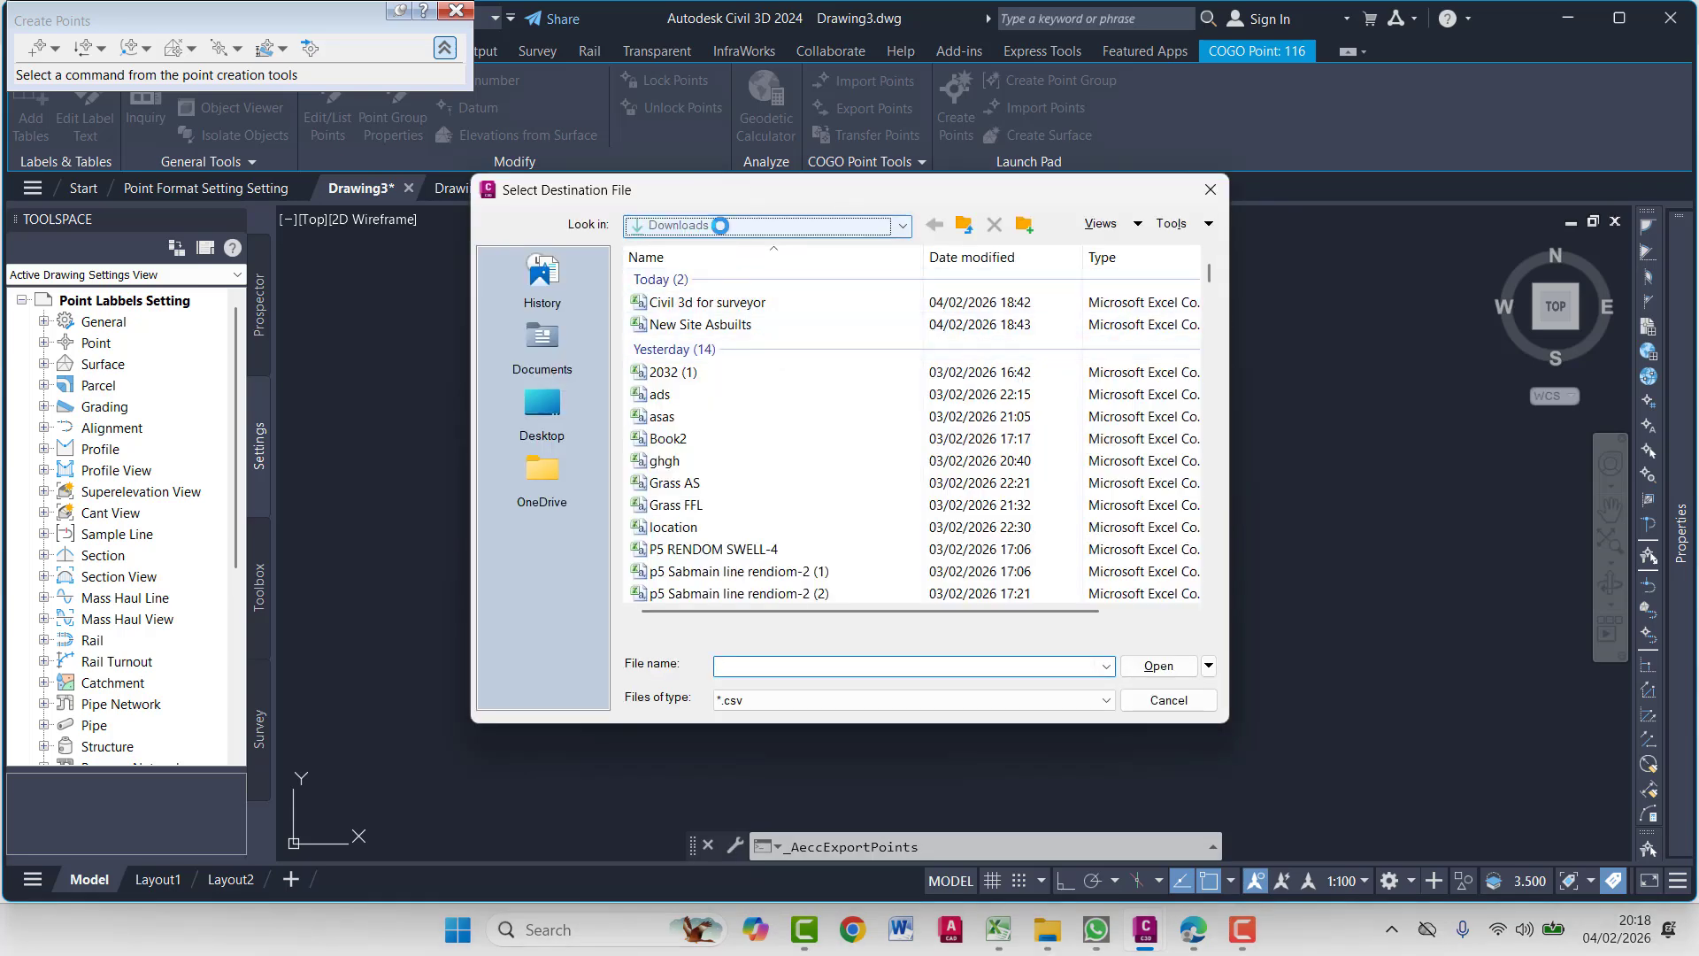
Choose the existing location file in D:\Practice\Land Surveying Civil 3D\Lectures\lable Spot Elevations as the export destination
{"action": "left_click", "coordinate": [721, 225]}
{"action": "left_click", "coordinate": [725, 342]}
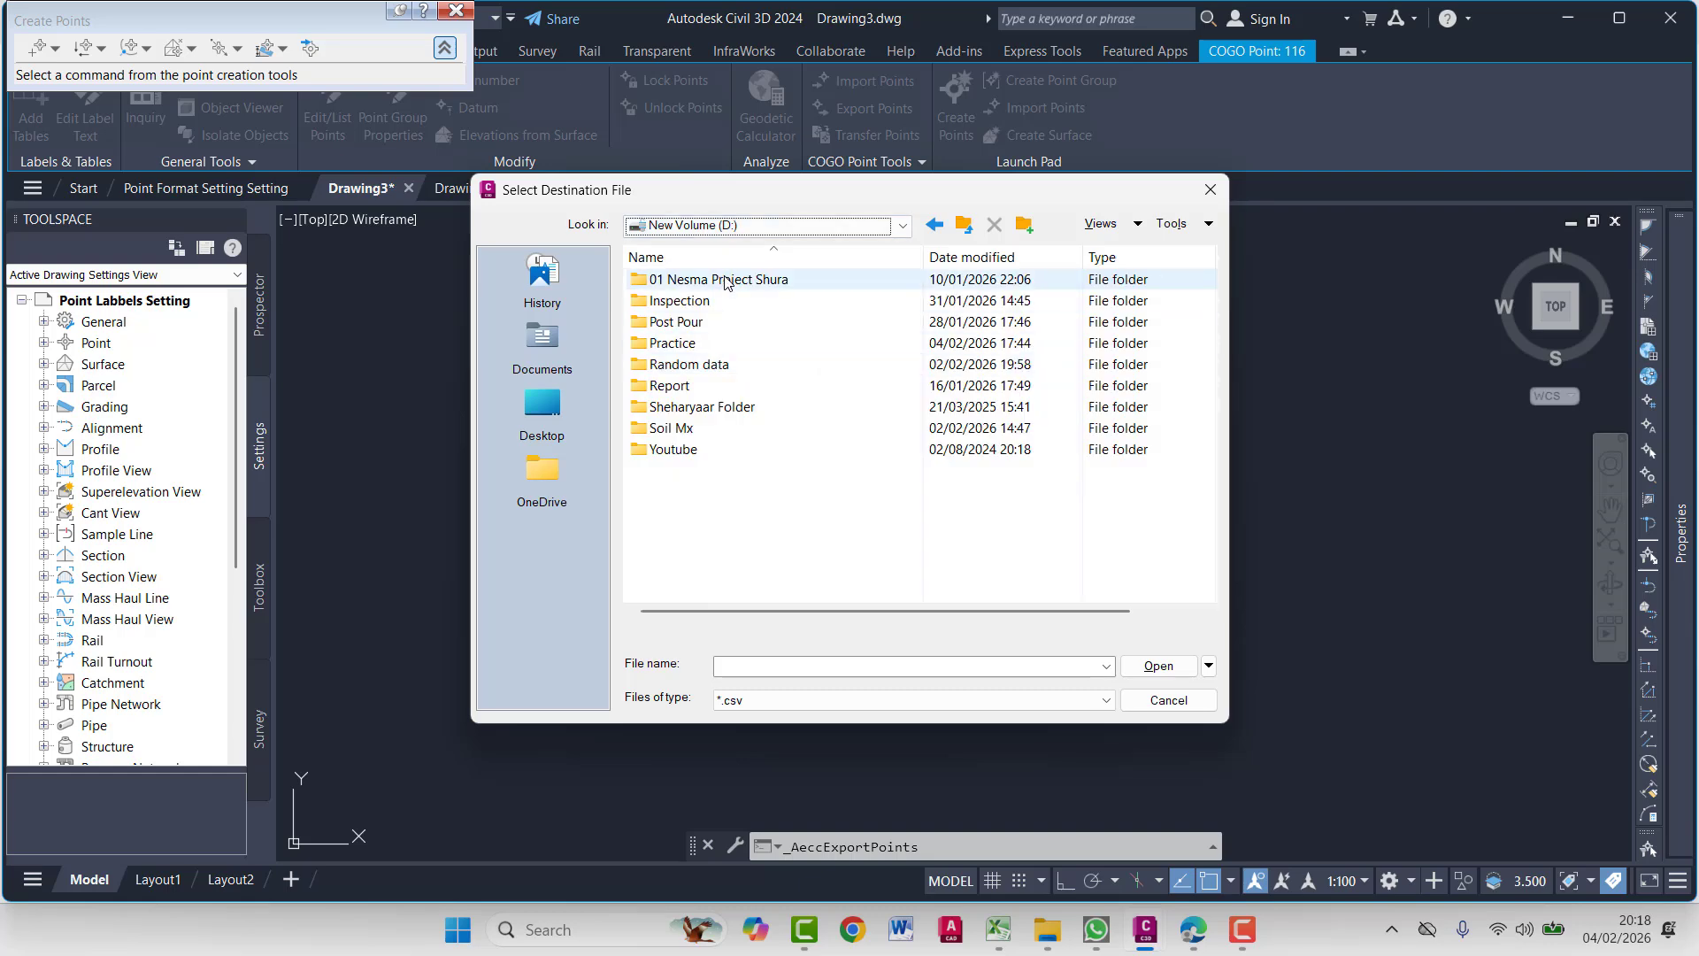
{"action": "double_click", "coordinate": [695, 342]}
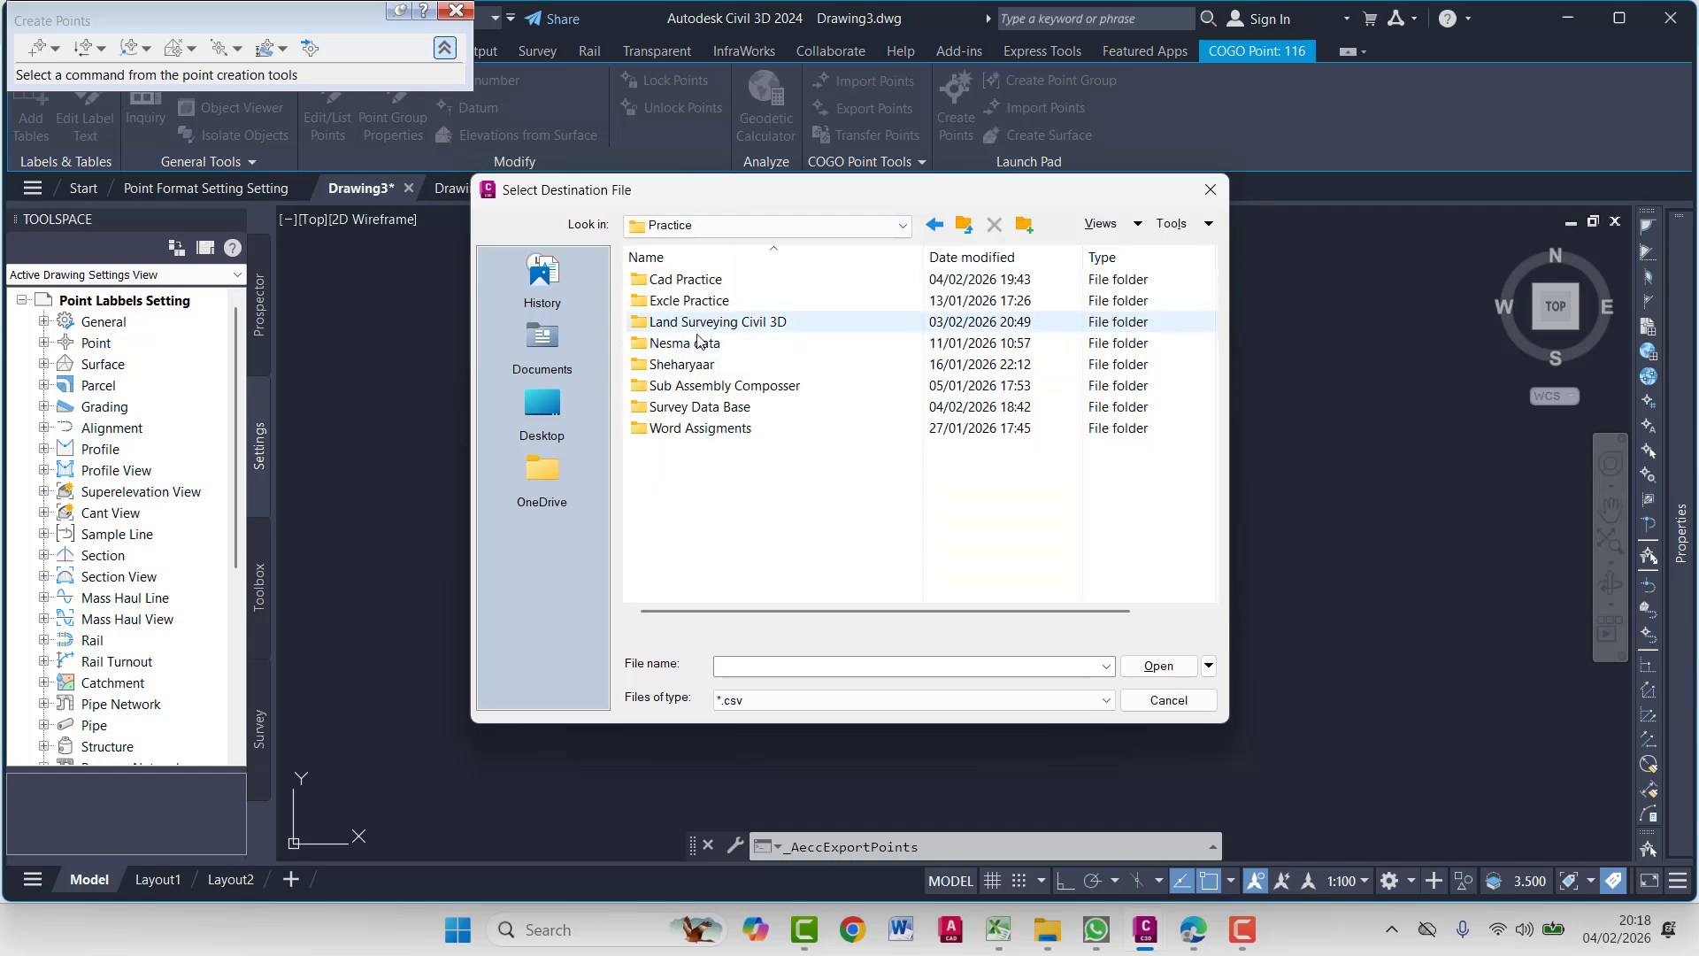
{"action": "double_click", "coordinate": [694, 321]}
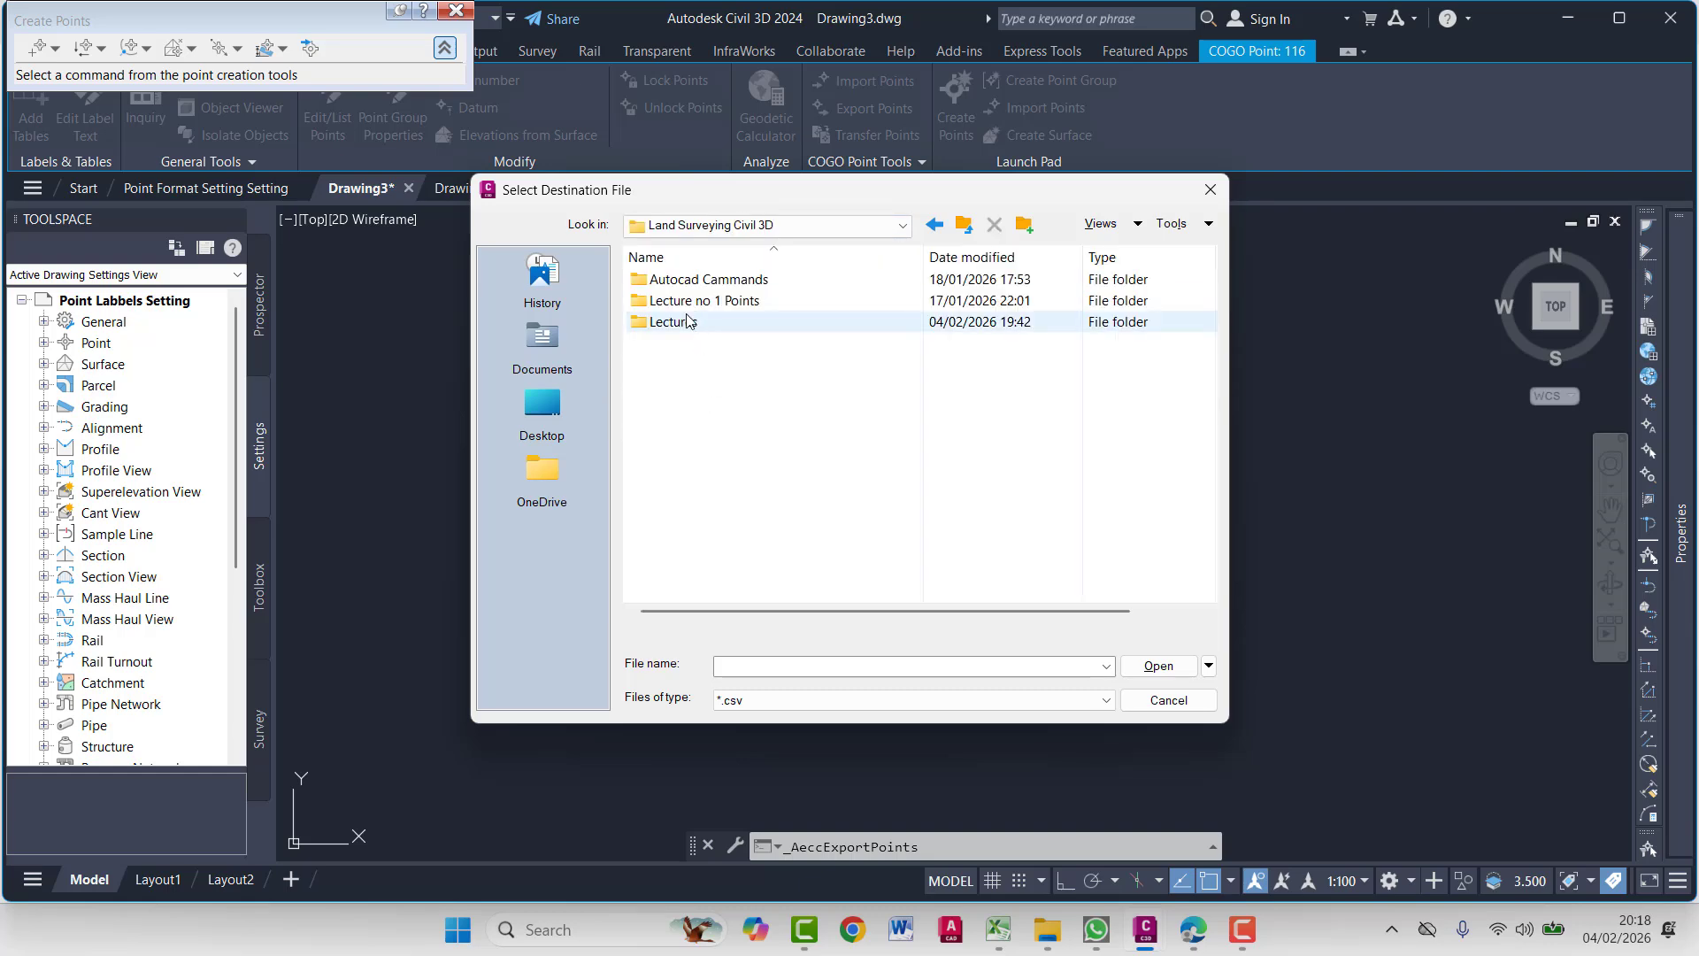
{"action": "double_click", "coordinate": [690, 321]}
{"action": "double_click", "coordinate": [705, 292]}
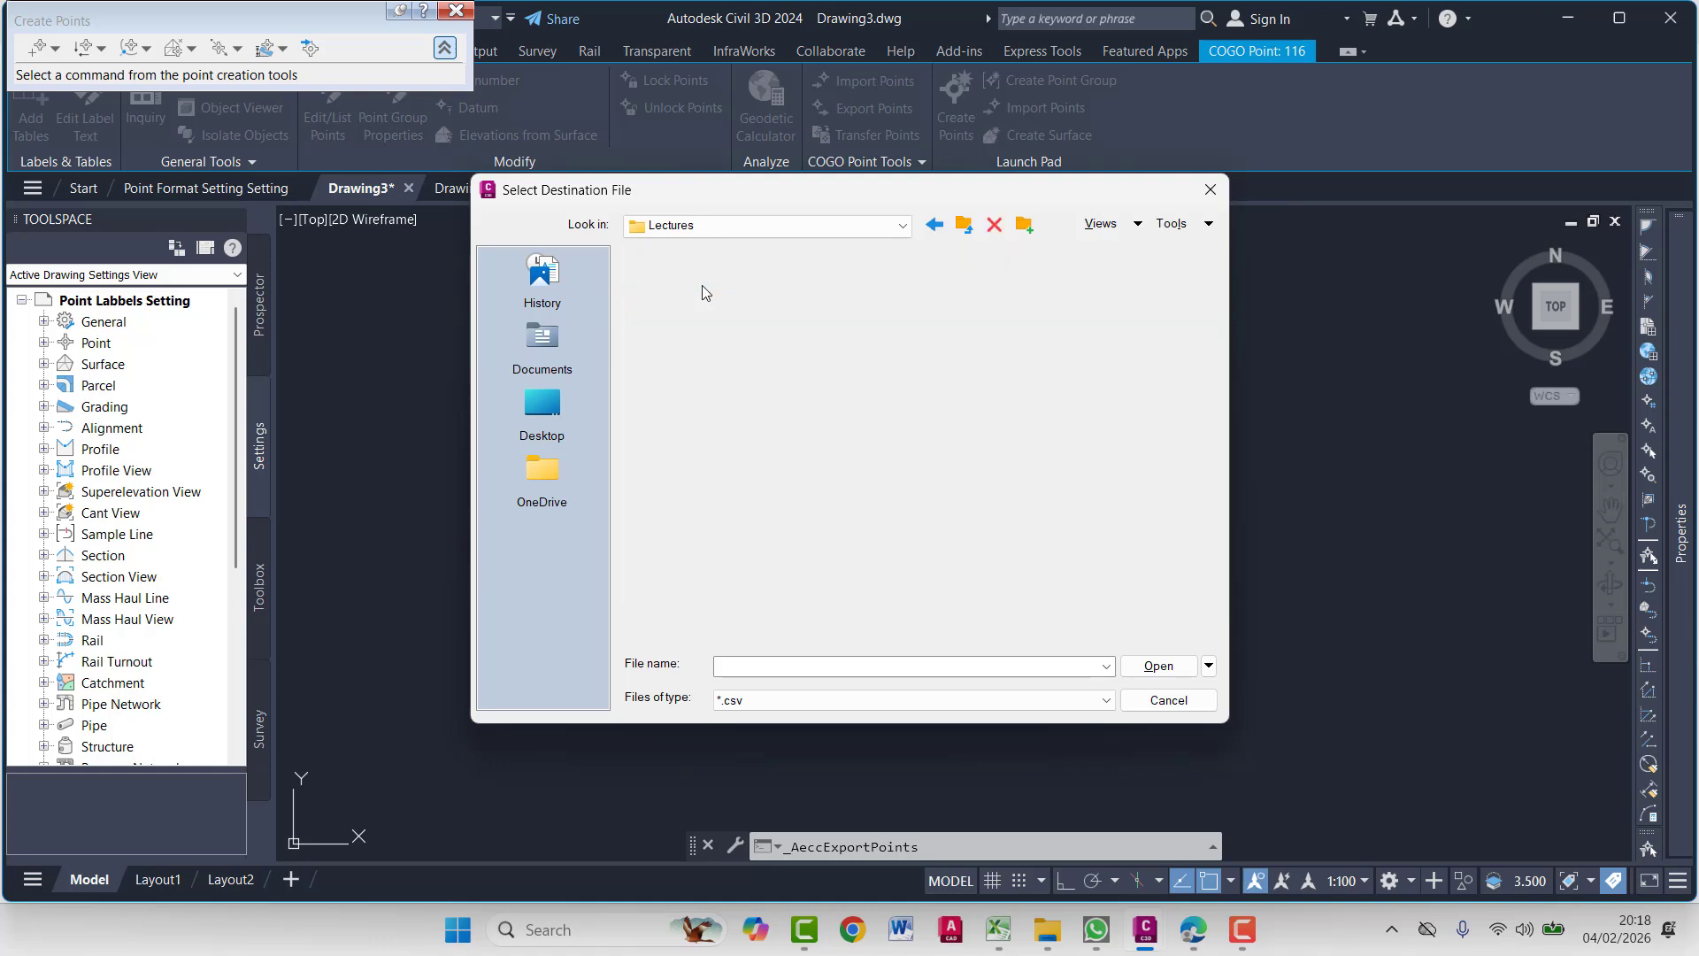
{"action": "left_click", "coordinate": [673, 321]}
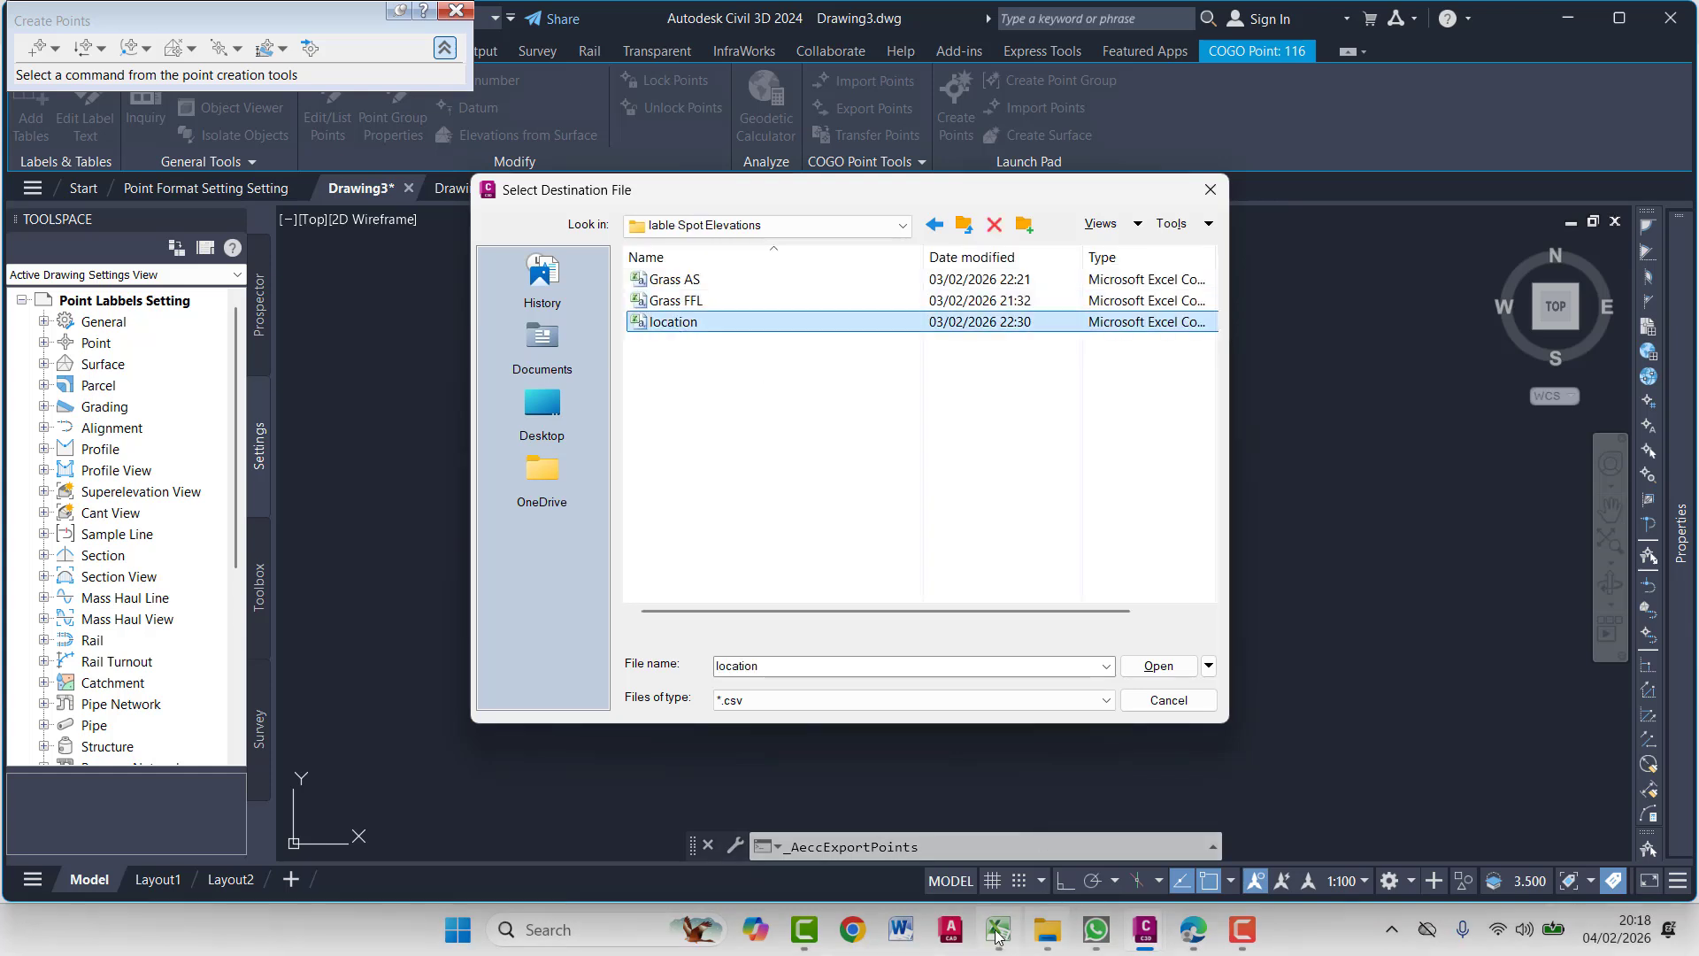
Close the location workbook in Excel, discarding the recovered files, and export the points to the chosen location CSV file
{"action": "mouse_move", "coordinate": [996, 930]}
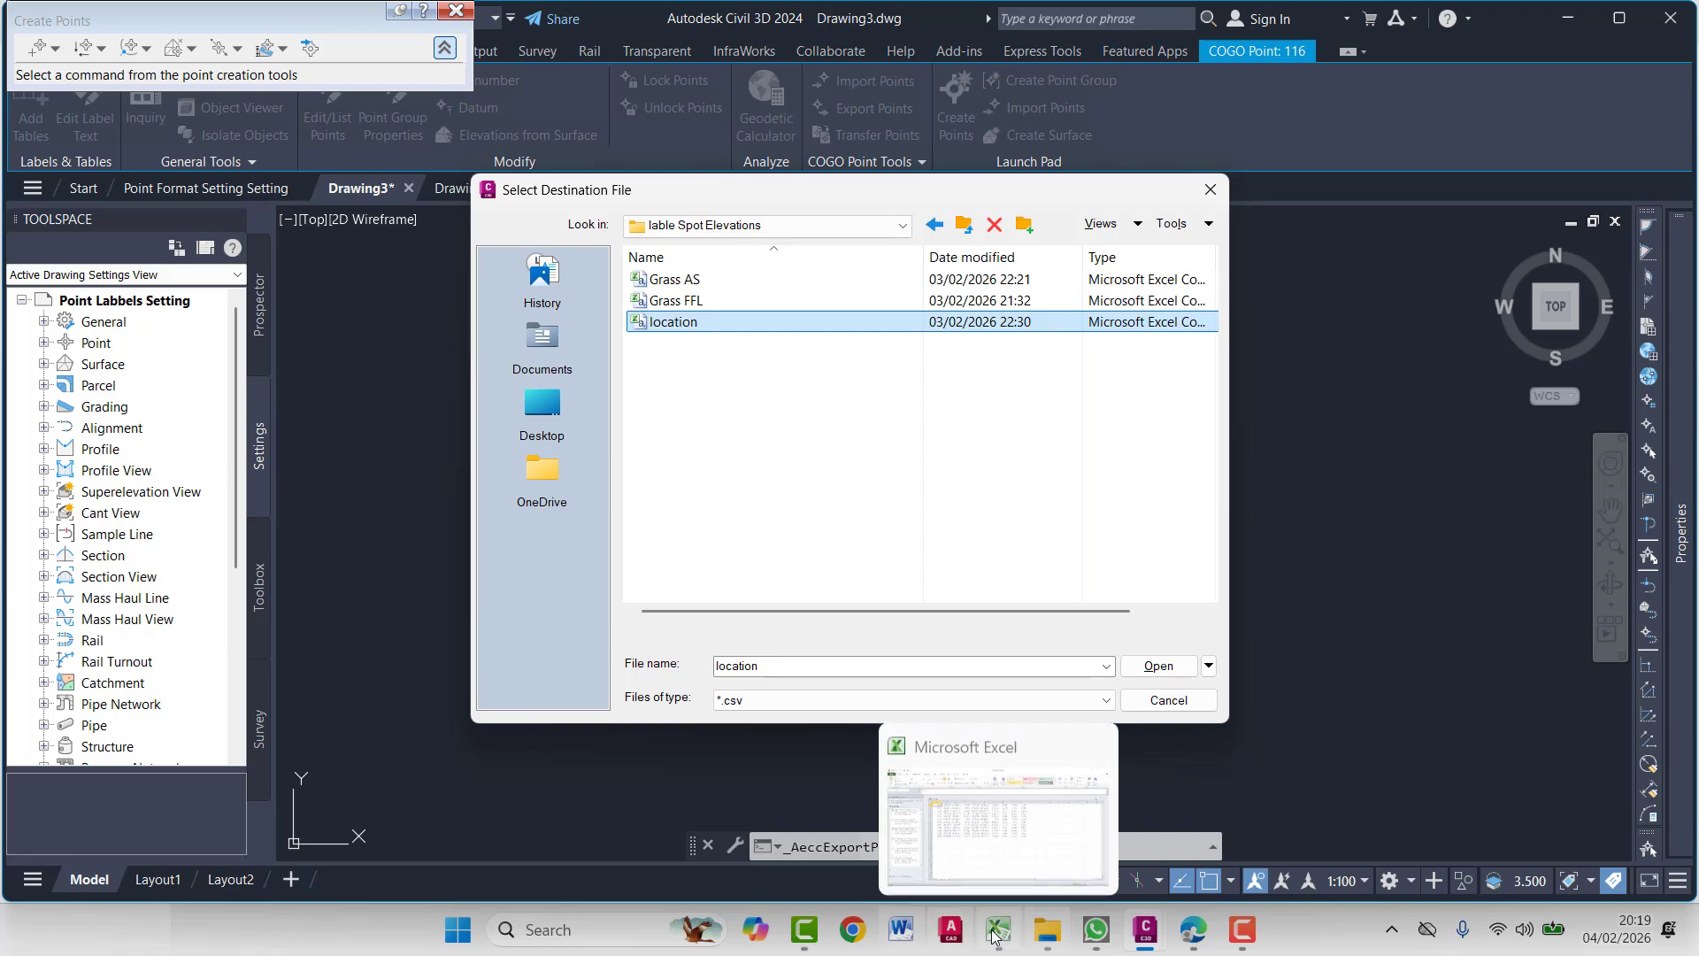
{"action": "left_click", "coordinate": [978, 827]}
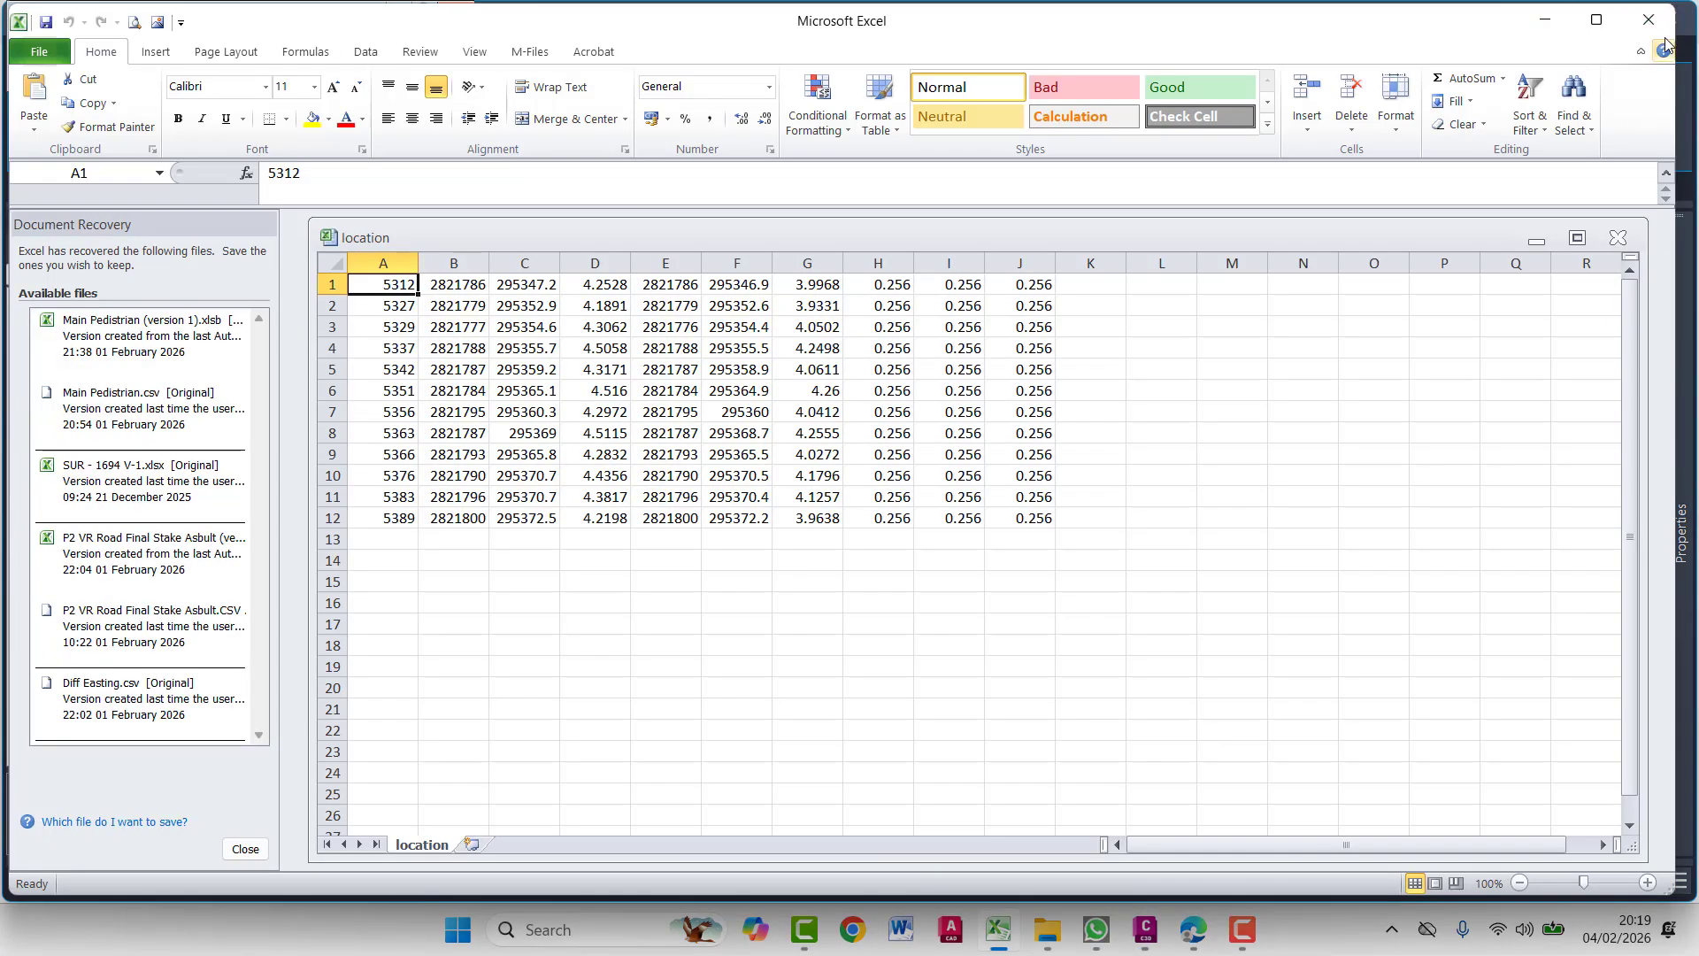
{"action": "left_click", "coordinate": [1637, 19]}
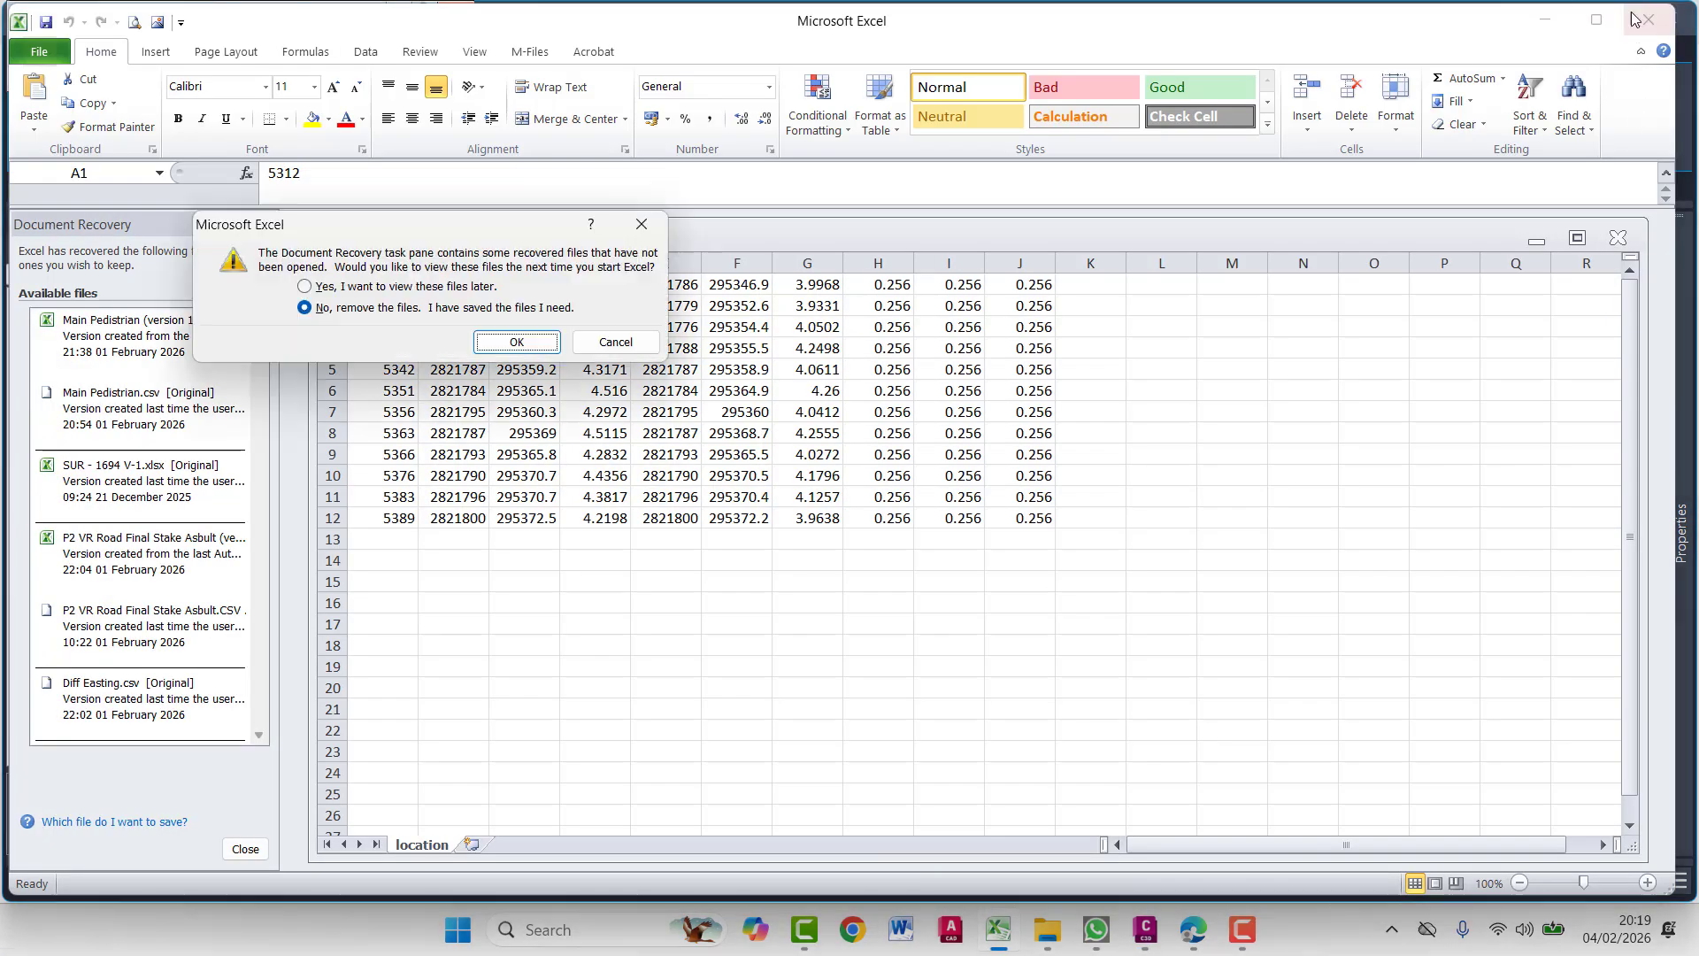
{"action": "left_click", "coordinate": [517, 342]}
{"action": "left_click", "coordinate": [1155, 670]}
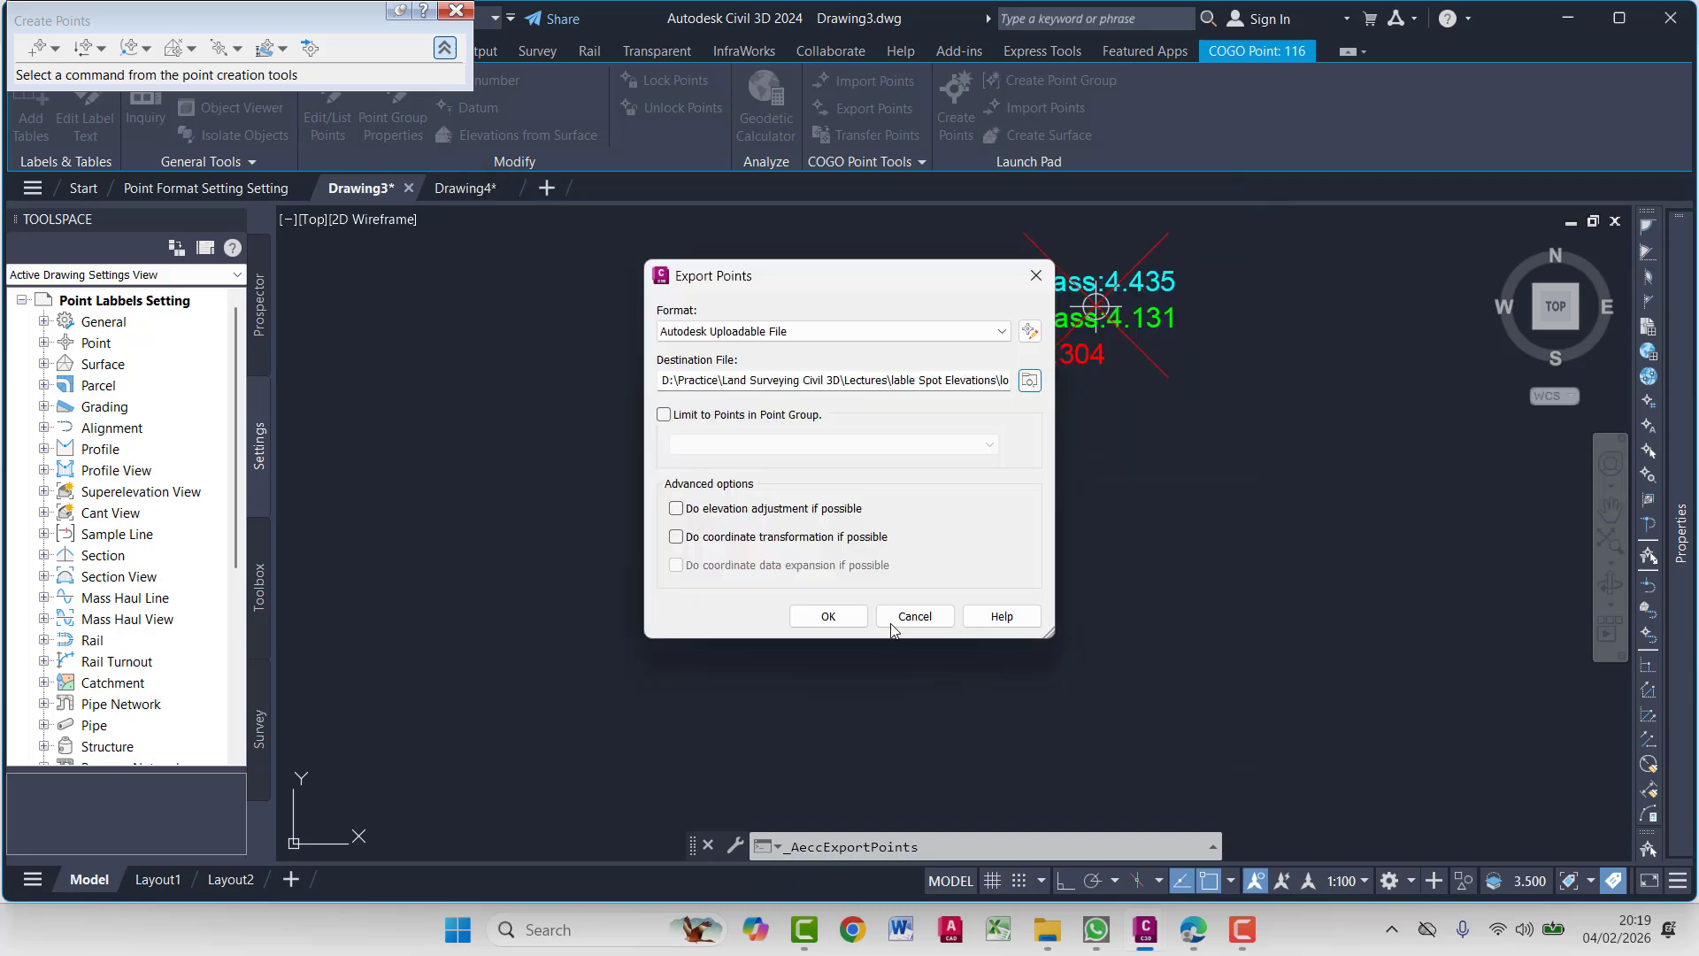
{"action": "left_click", "coordinate": [840, 617]}
{"action": "left_click", "coordinate": [816, 534]}
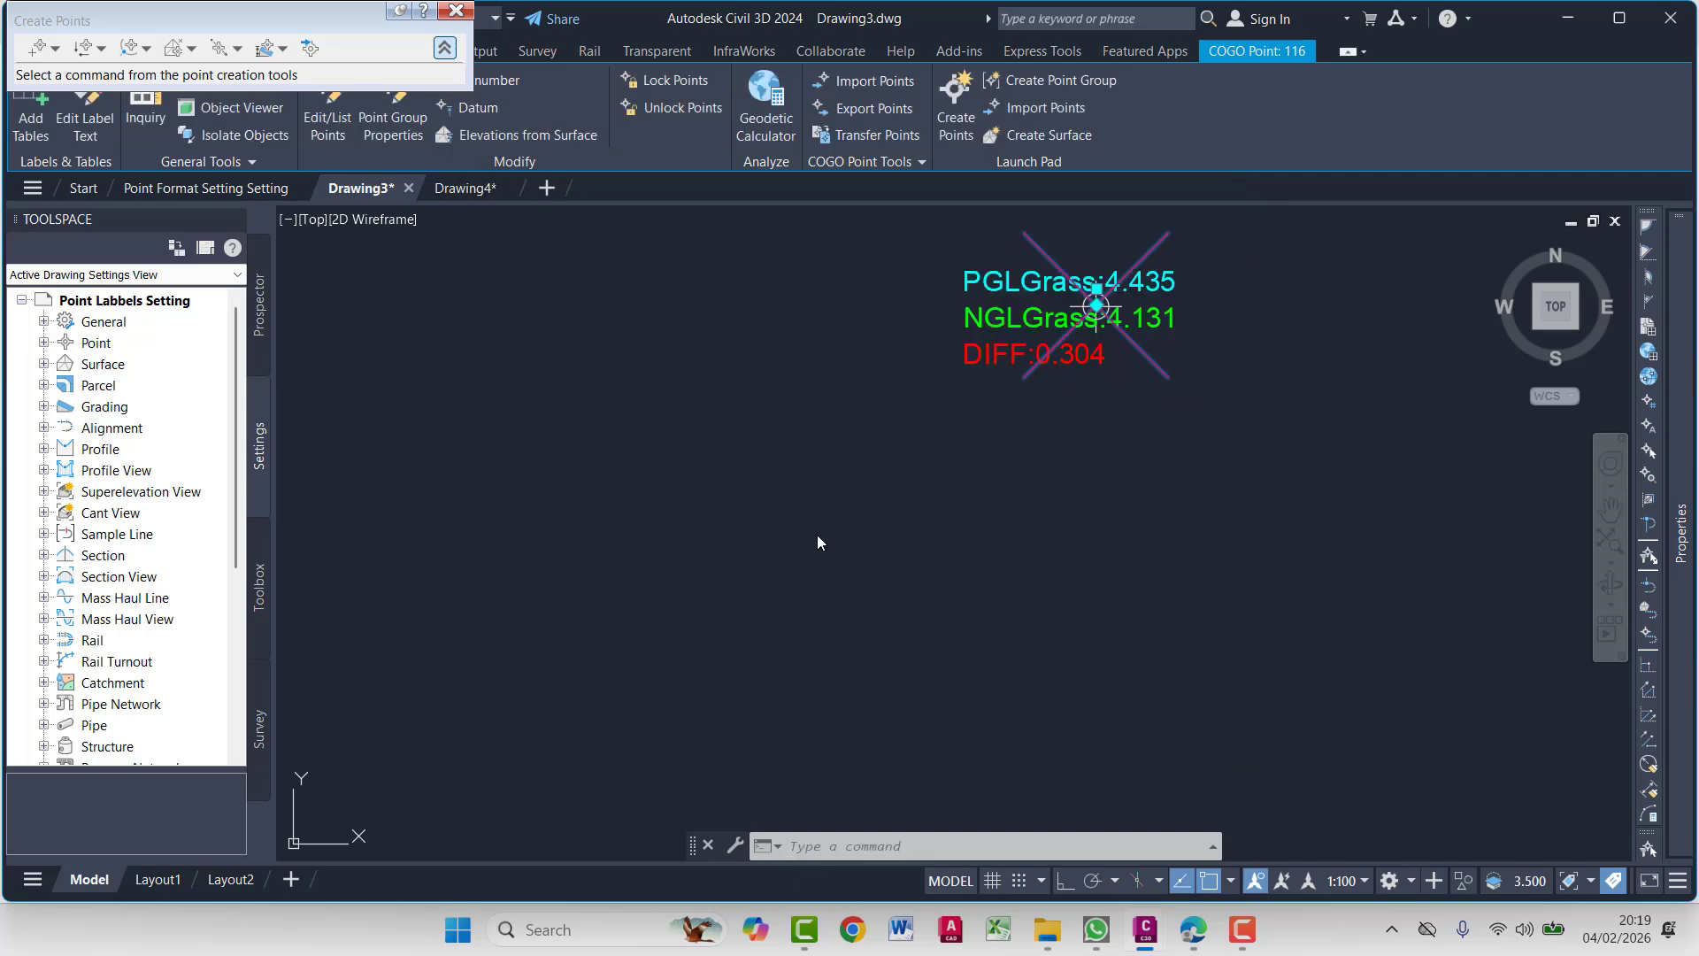
Select all points similar to the selected COGO point, inspect their spread around the hatched areas, and clear the selection
{"action": "scroll", "coordinate": [1165, 439], "scroll_direction": "down", "scroll_amount": 1}
{"action": "scroll", "coordinate": [1165, 438], "scroll_direction": "down", "scroll_amount": 2}
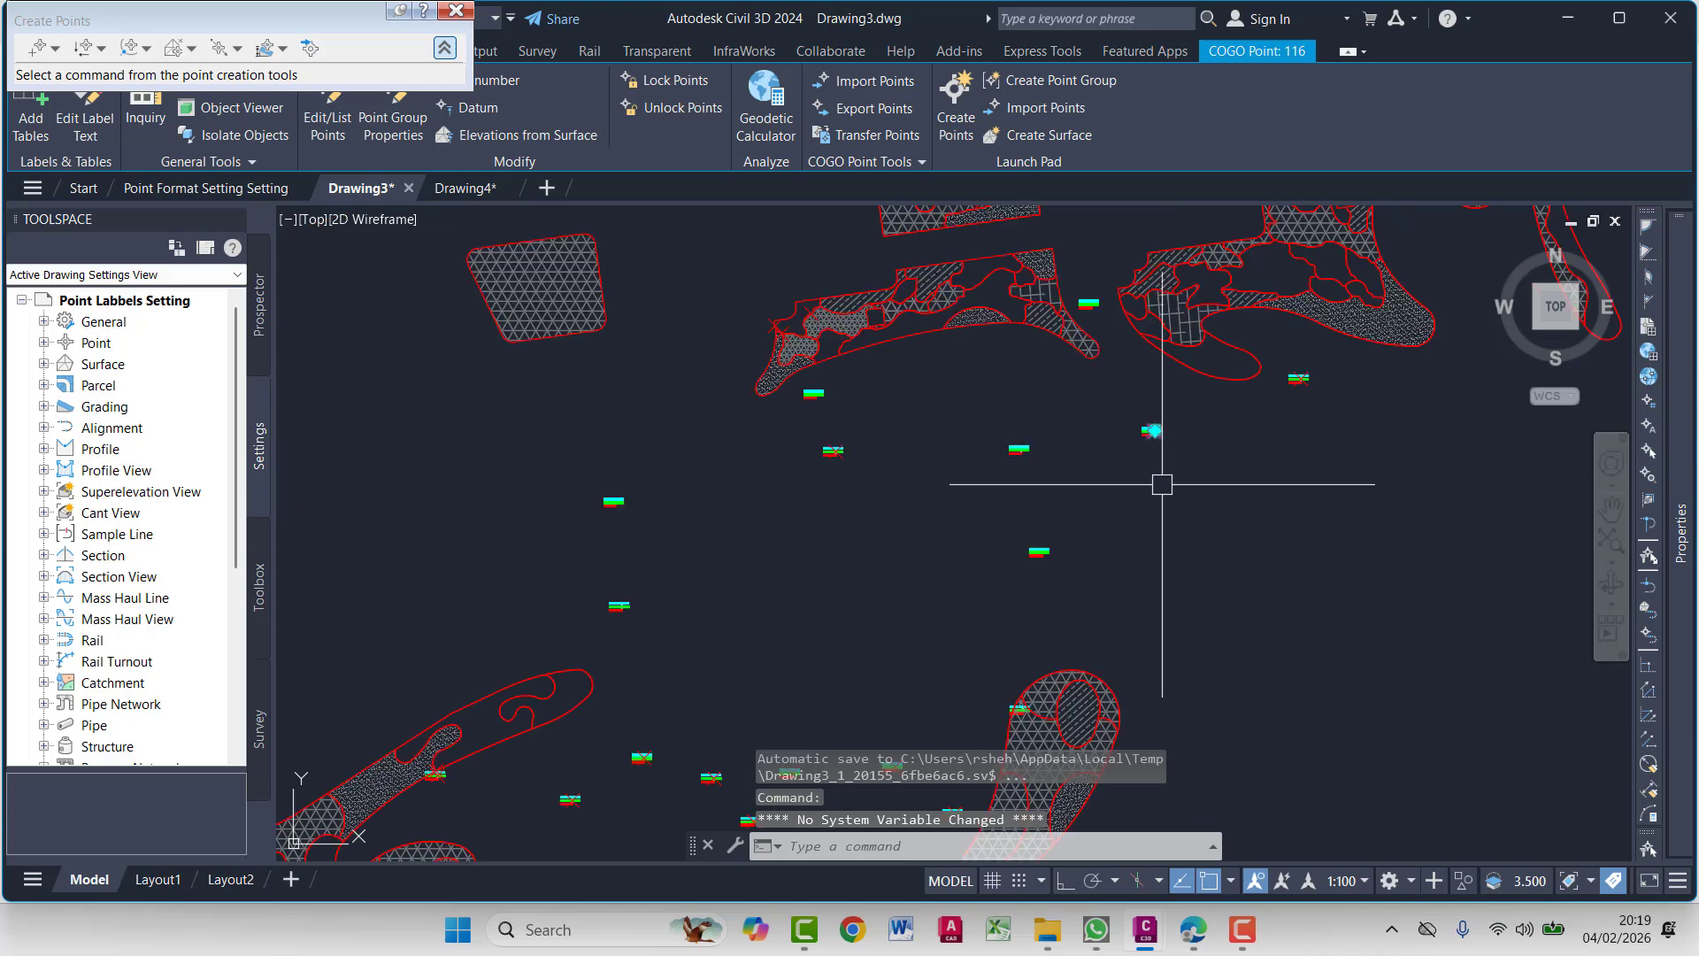
{"action": "right_click", "coordinate": [1151, 372]}
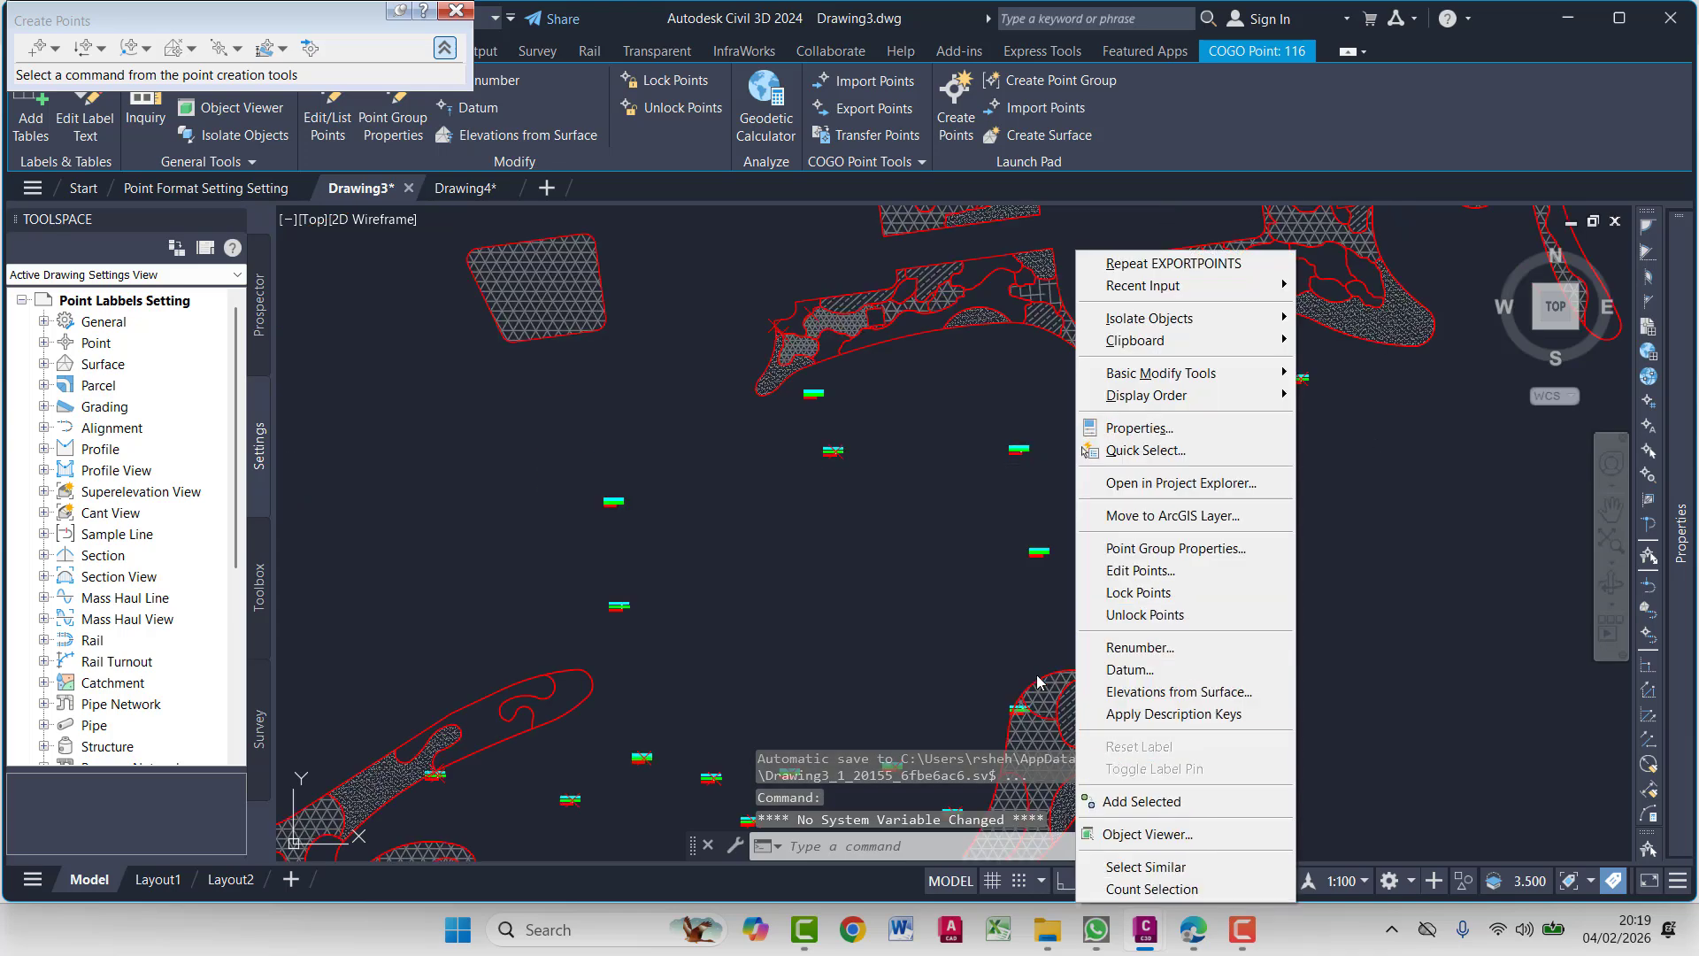
{"action": "left_click", "coordinate": [1214, 867]}
{"action": "scroll", "coordinate": [887, 519], "scroll_direction": "down", "scroll_amount": 4}
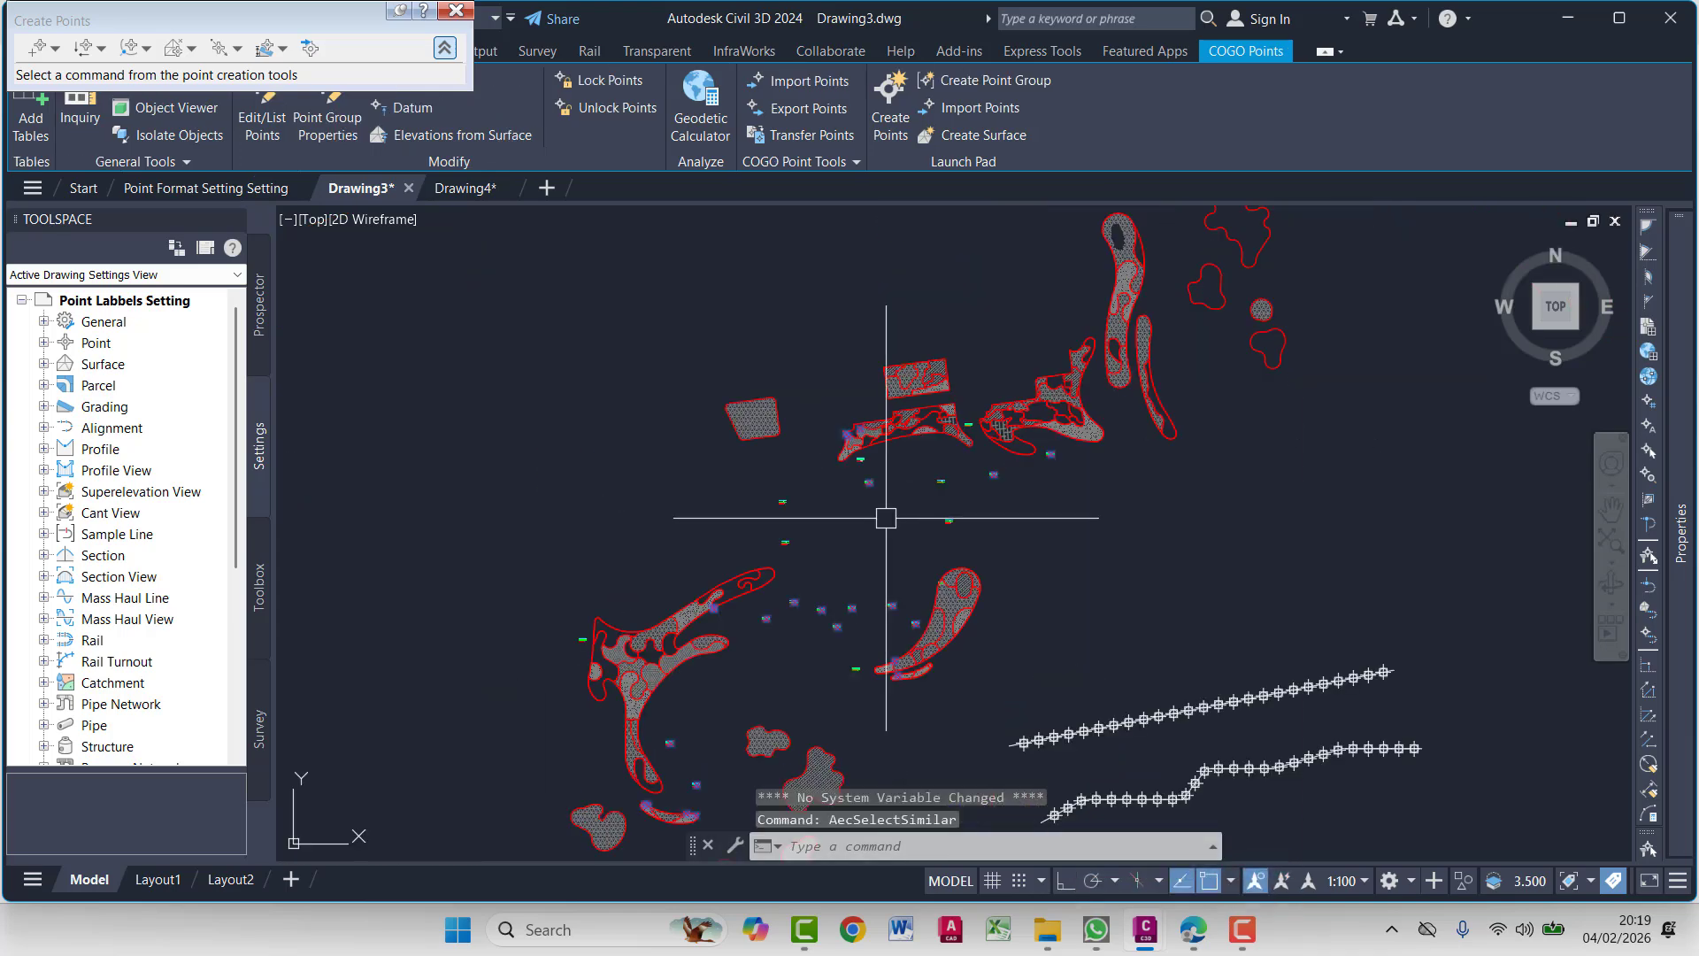
{"action": "middle_click_drag", "start_coordinate": [888, 519], "coordinate": [921, 406]}
{"action": "scroll", "coordinate": [755, 637], "scroll_direction": "up", "scroll_amount": 2}
{"action": "middle_click_drag", "start_coordinate": [754, 637], "coordinate": [776, 643]}
{"action": "mouse_move", "coordinate": [1007, 537]}
{"action": "middle_mouse_down"}
{"action": "mouse_move", "coordinate": [778, 690]}
{"action": "mouse_move", "coordinate": [859, 742]}
{"action": "middle_mouse_up"}
{"action": "middle_click_drag", "start_coordinate": [986, 602], "coordinate": [1031, 567]}
{"action": "middle_click_drag", "start_coordinate": [909, 624], "coordinate": [971, 523]}
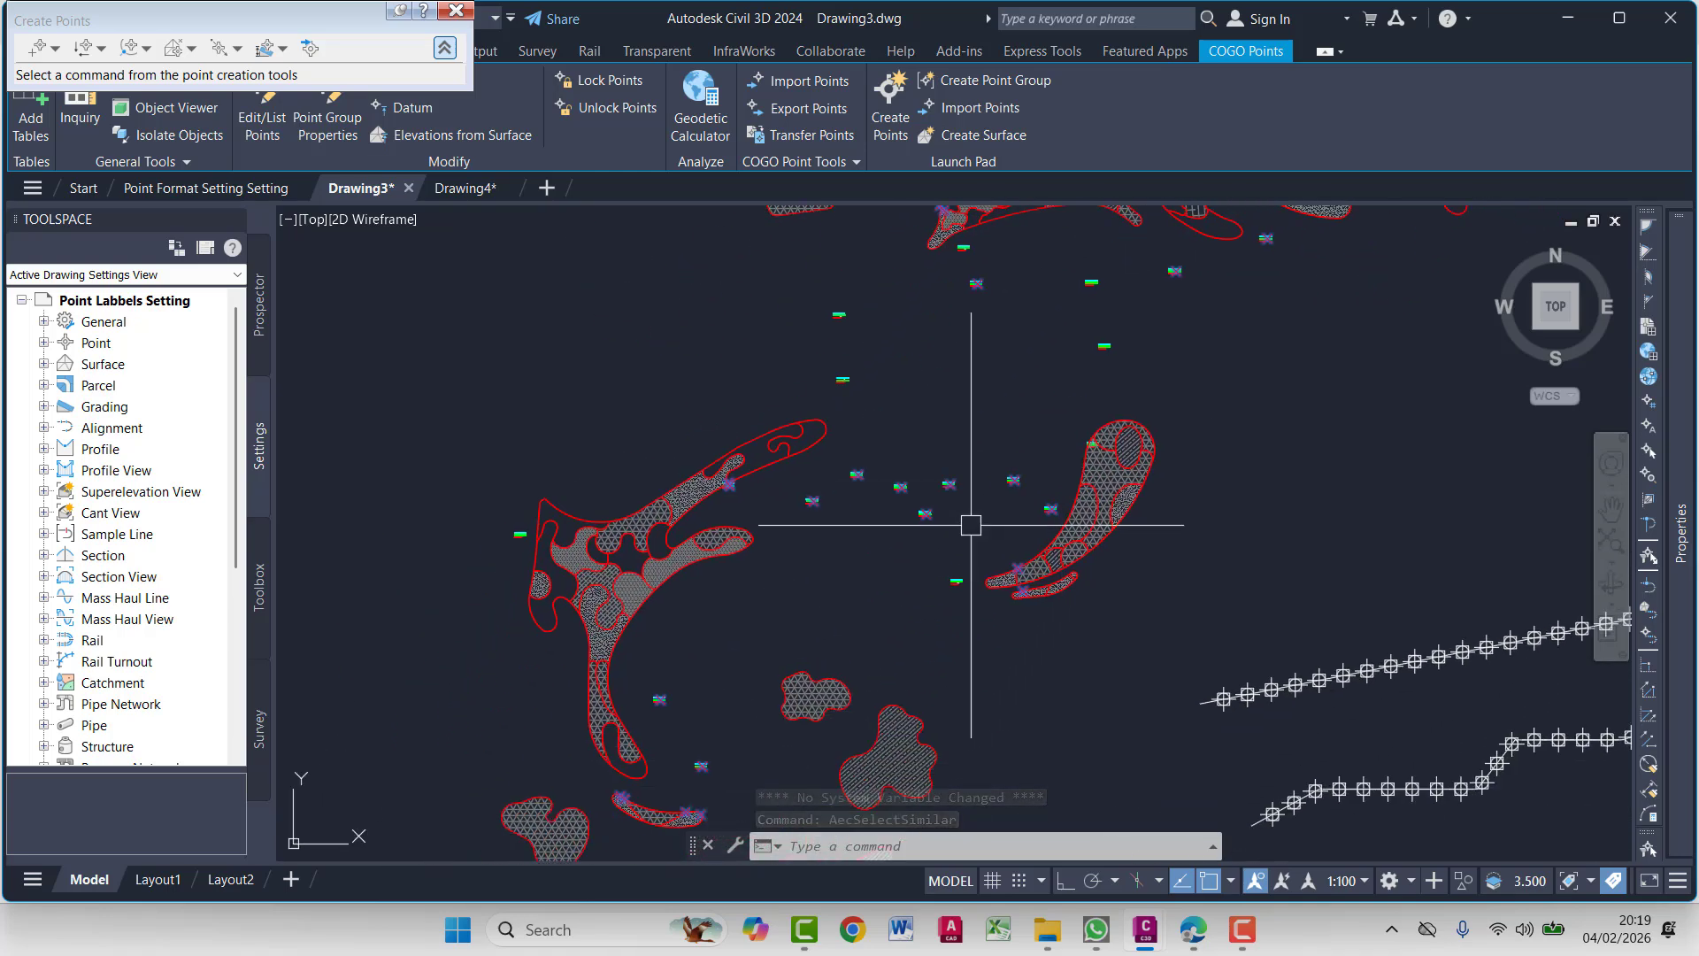
{"action": "mouse_move", "coordinate": [1025, 621]}
{"action": "middle_mouse_down"}
{"action": "mouse_move", "coordinate": [1093, 609]}
{"action": "mouse_move", "coordinate": [1092, 651]}
{"action": "middle_mouse_up"}
{"action": "scroll", "coordinate": [854, 566], "scroll_direction": "up", "scroll_amount": 2}
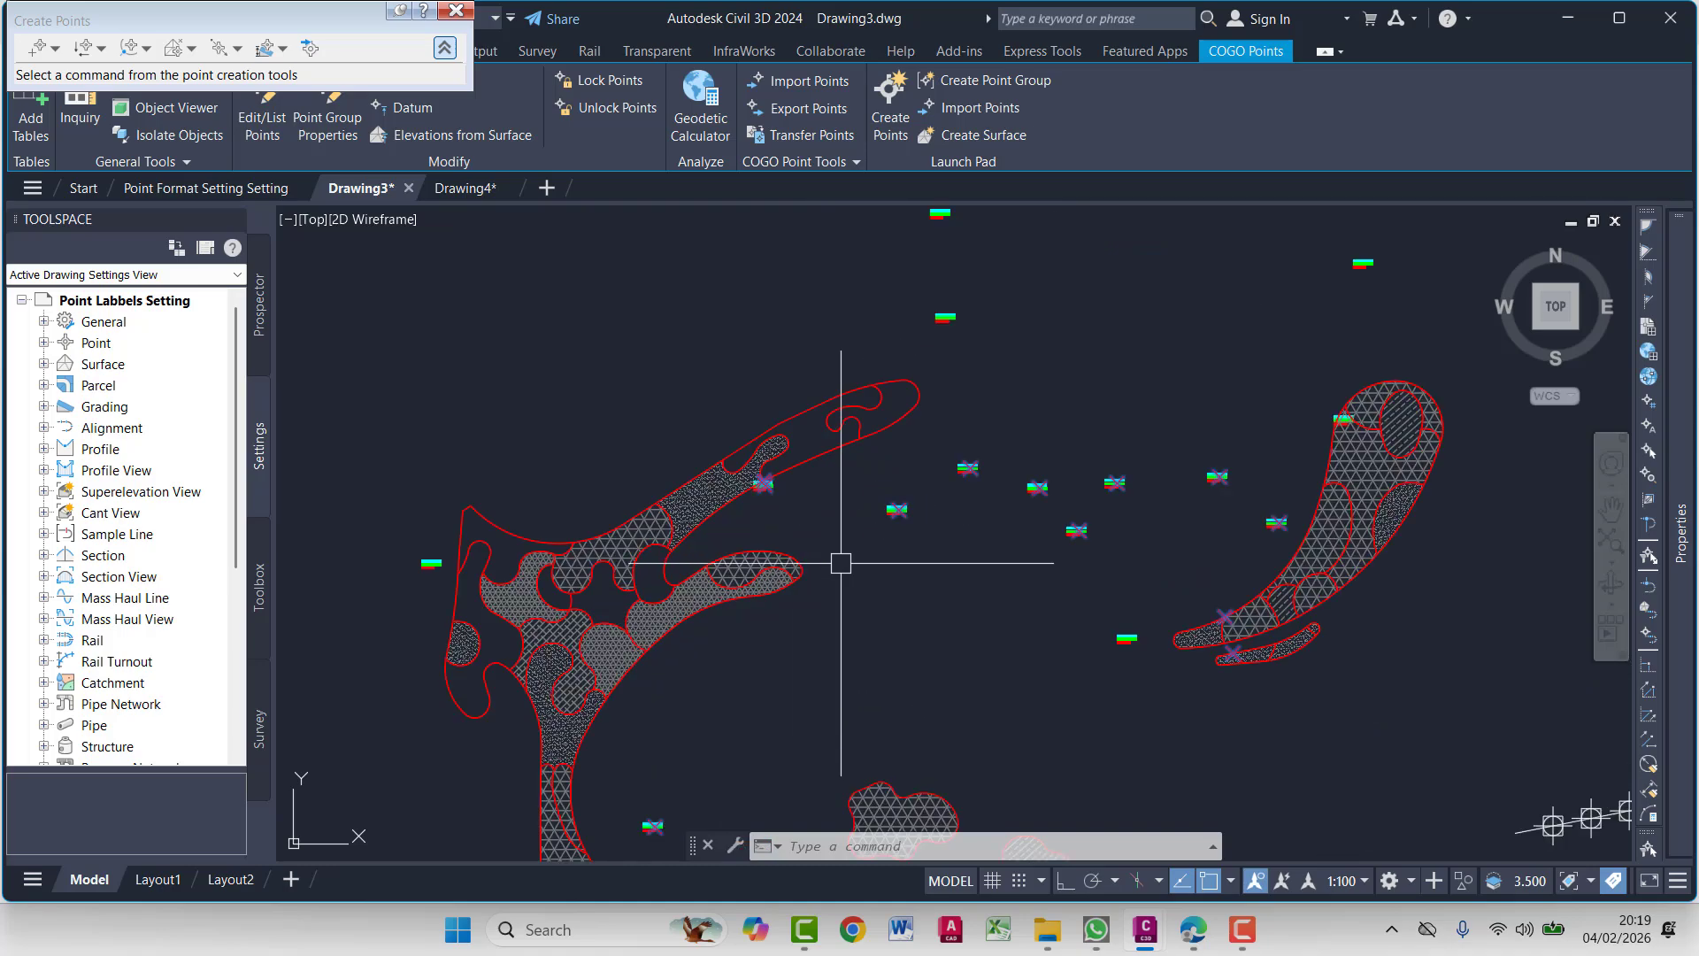
{"action": "scroll", "coordinate": [750, 494], "scroll_direction": "up", "scroll_amount": 2}
{"action": "scroll", "coordinate": [794, 513], "scroll_direction": "down", "scroll_amount": 4}
{"action": "middle_click_drag", "start_coordinate": [1026, 419], "coordinate": [1013, 514]}
{"action": "key", "text": "Escape"}
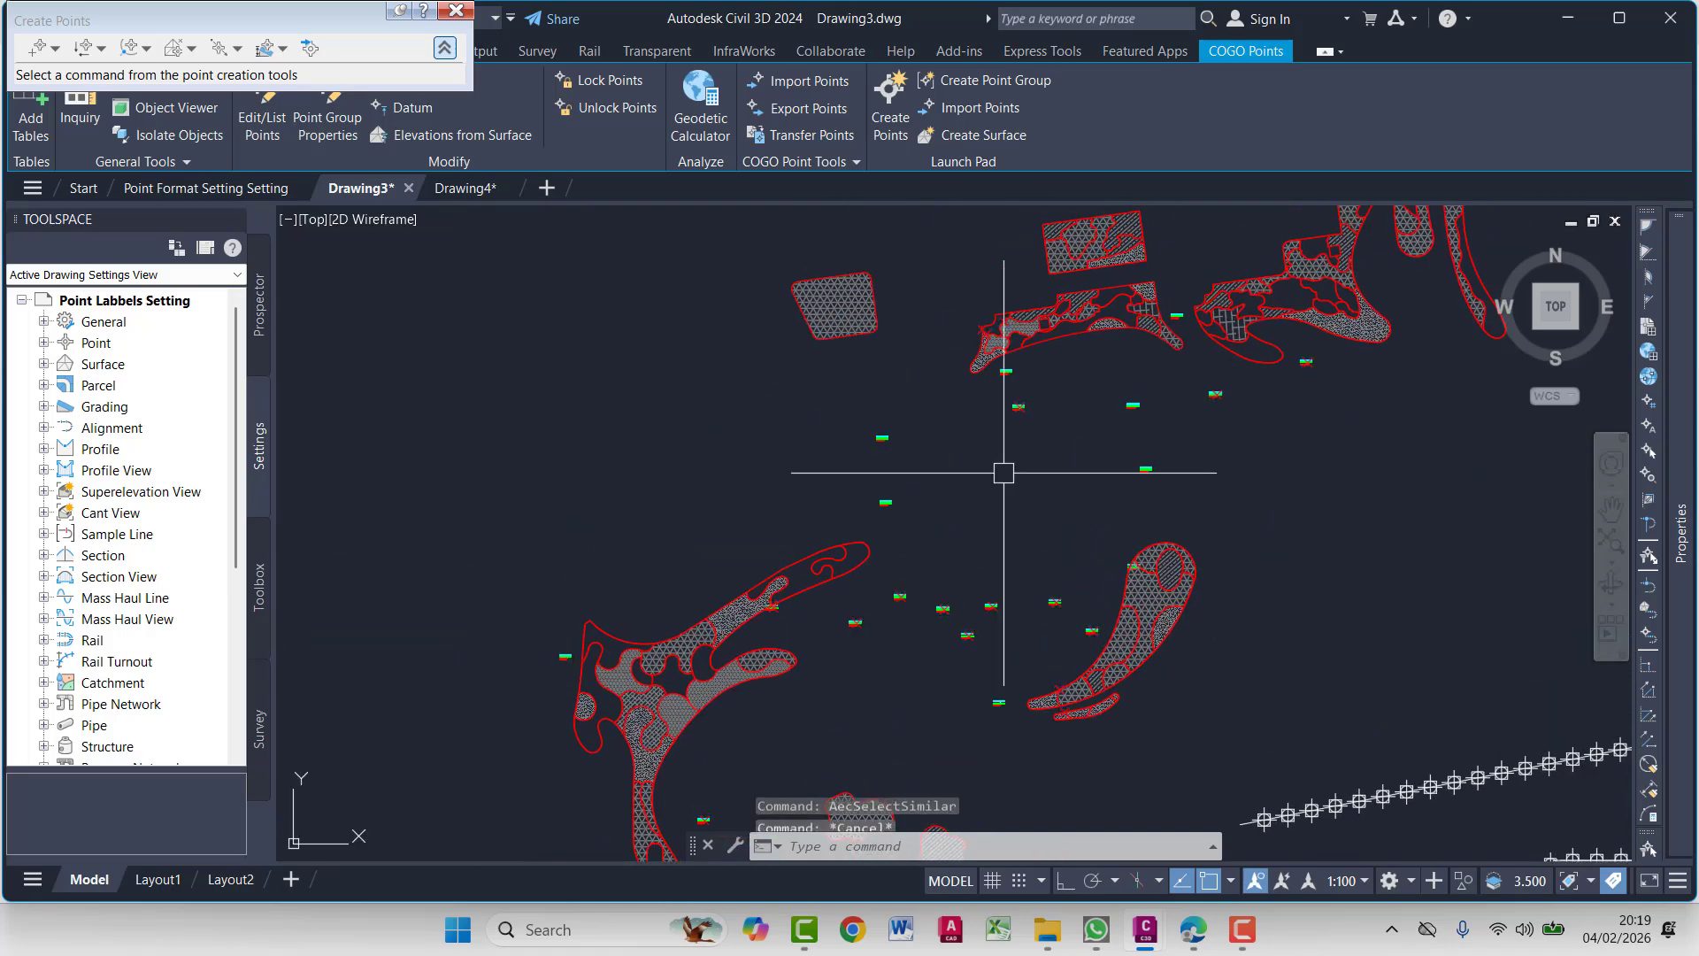
Switch to Drawing4, and open the exported location file from the lable Spot Elevations folder in Excel
{"action": "scroll", "coordinate": [1008, 354], "scroll_direction": "up", "scroll_amount": 5}
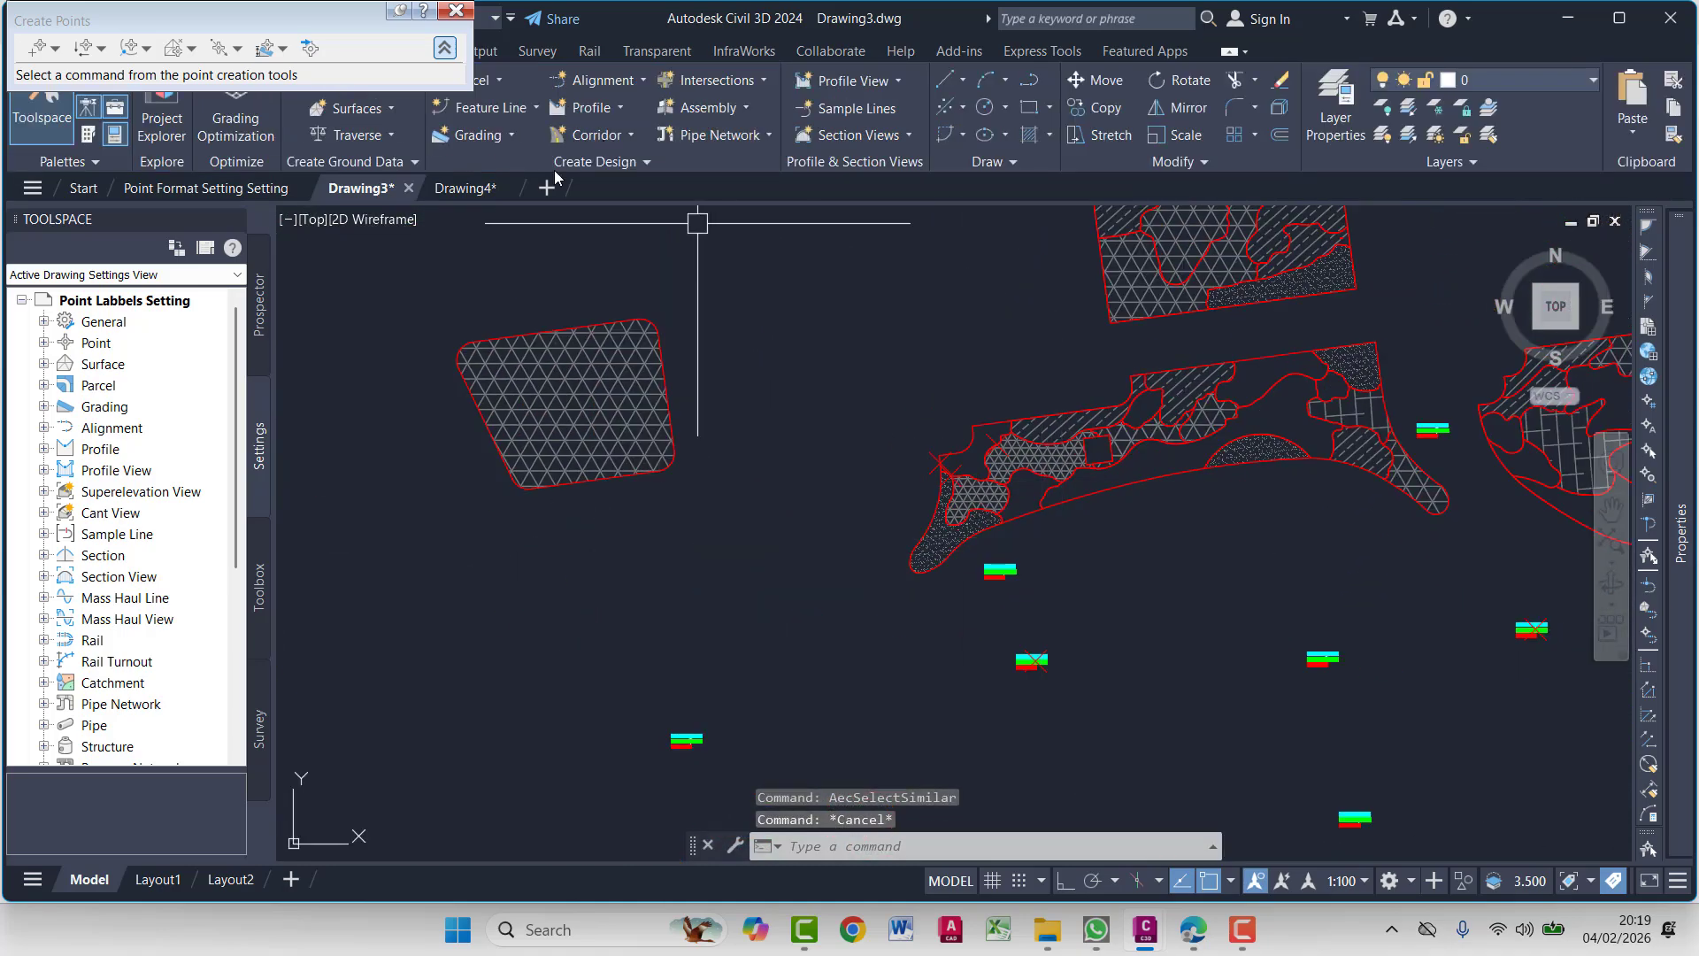
{"action": "left_click", "coordinate": [464, 188]}
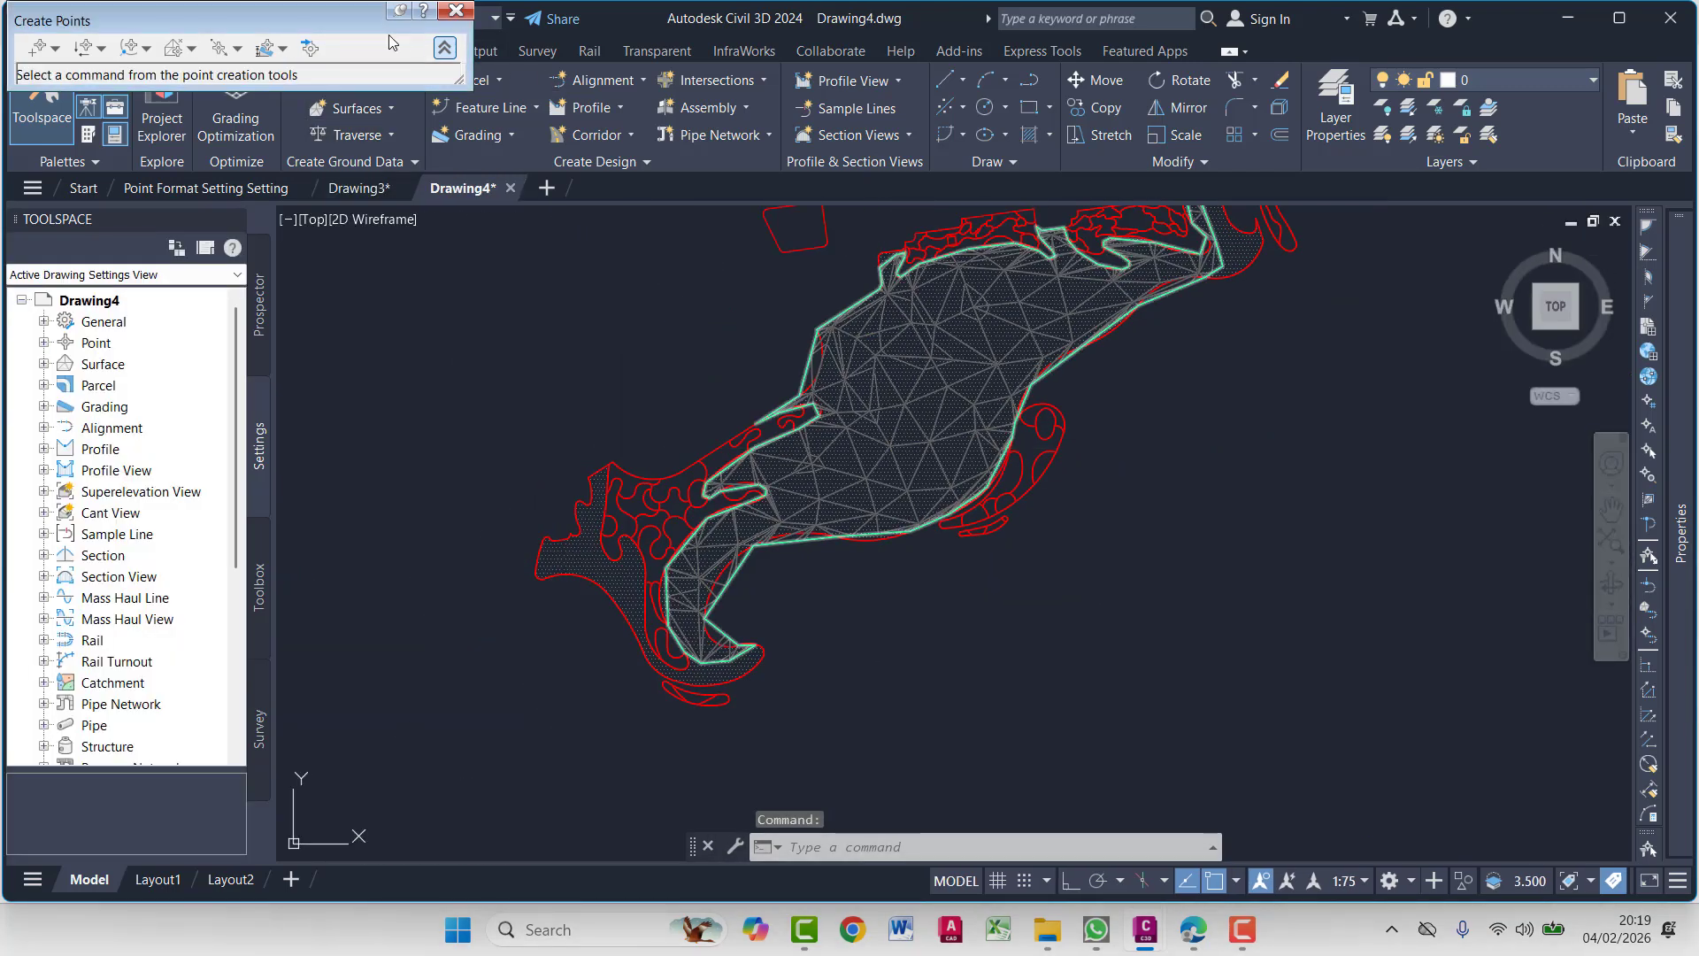
{"action": "mouse_move", "coordinate": [1046, 929]}
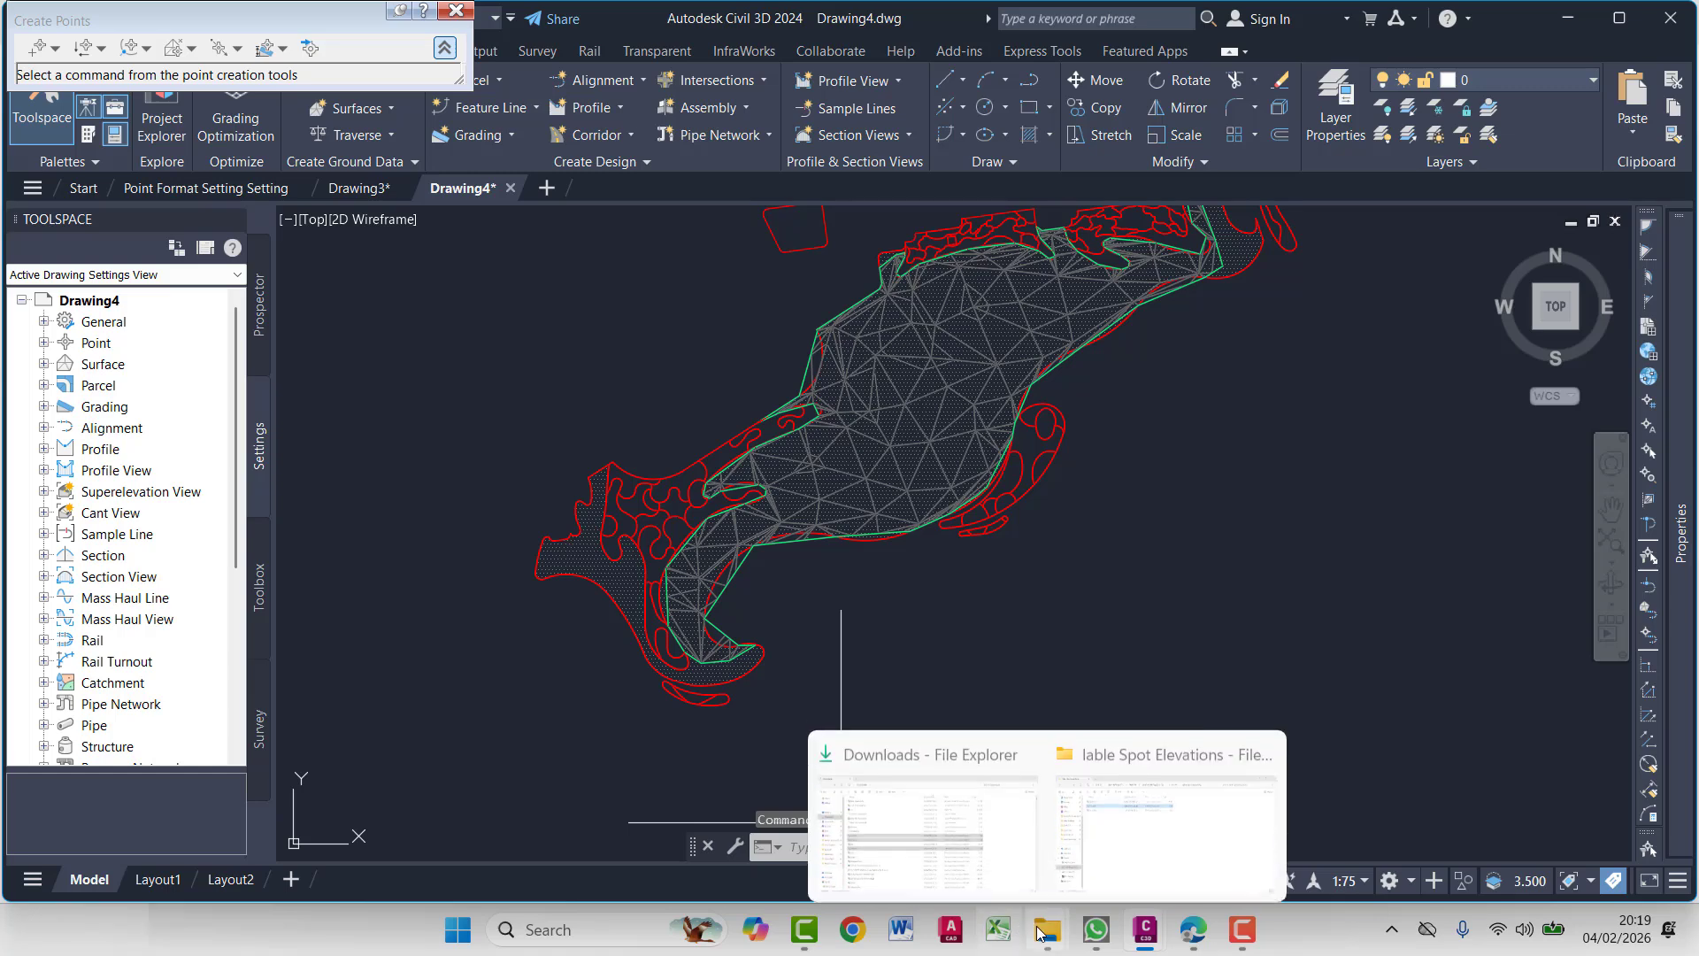
{"action": "left_click", "coordinate": [1095, 830]}
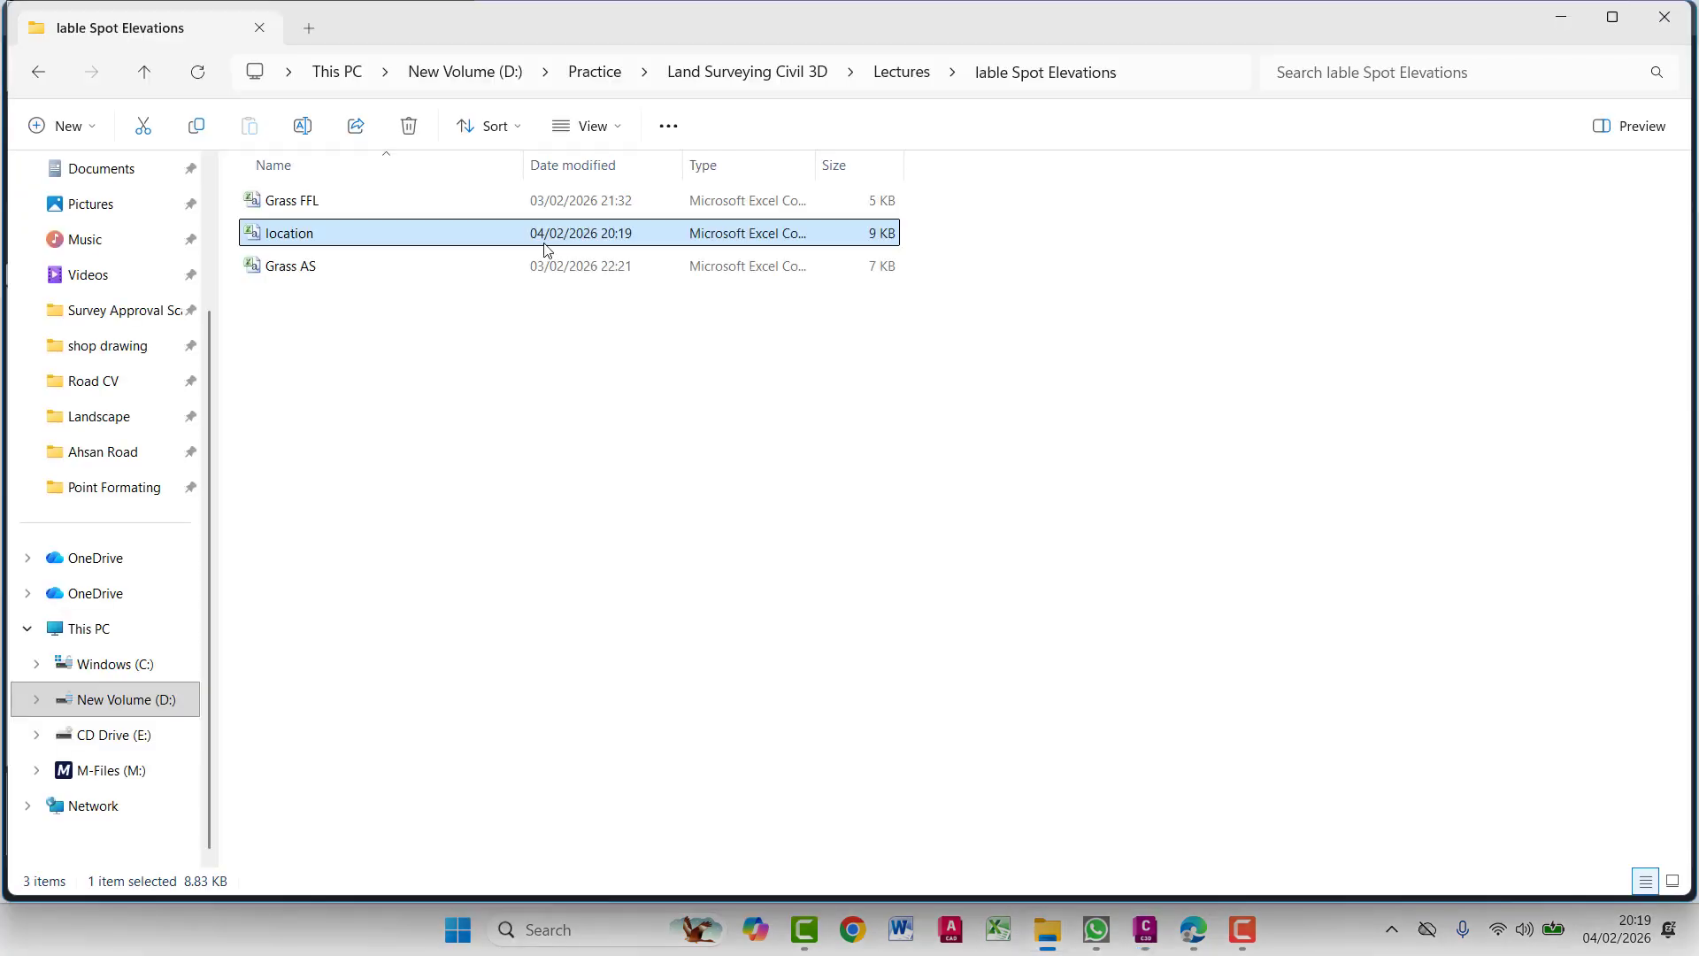
{"action": "double_click", "coordinate": [368, 233]}
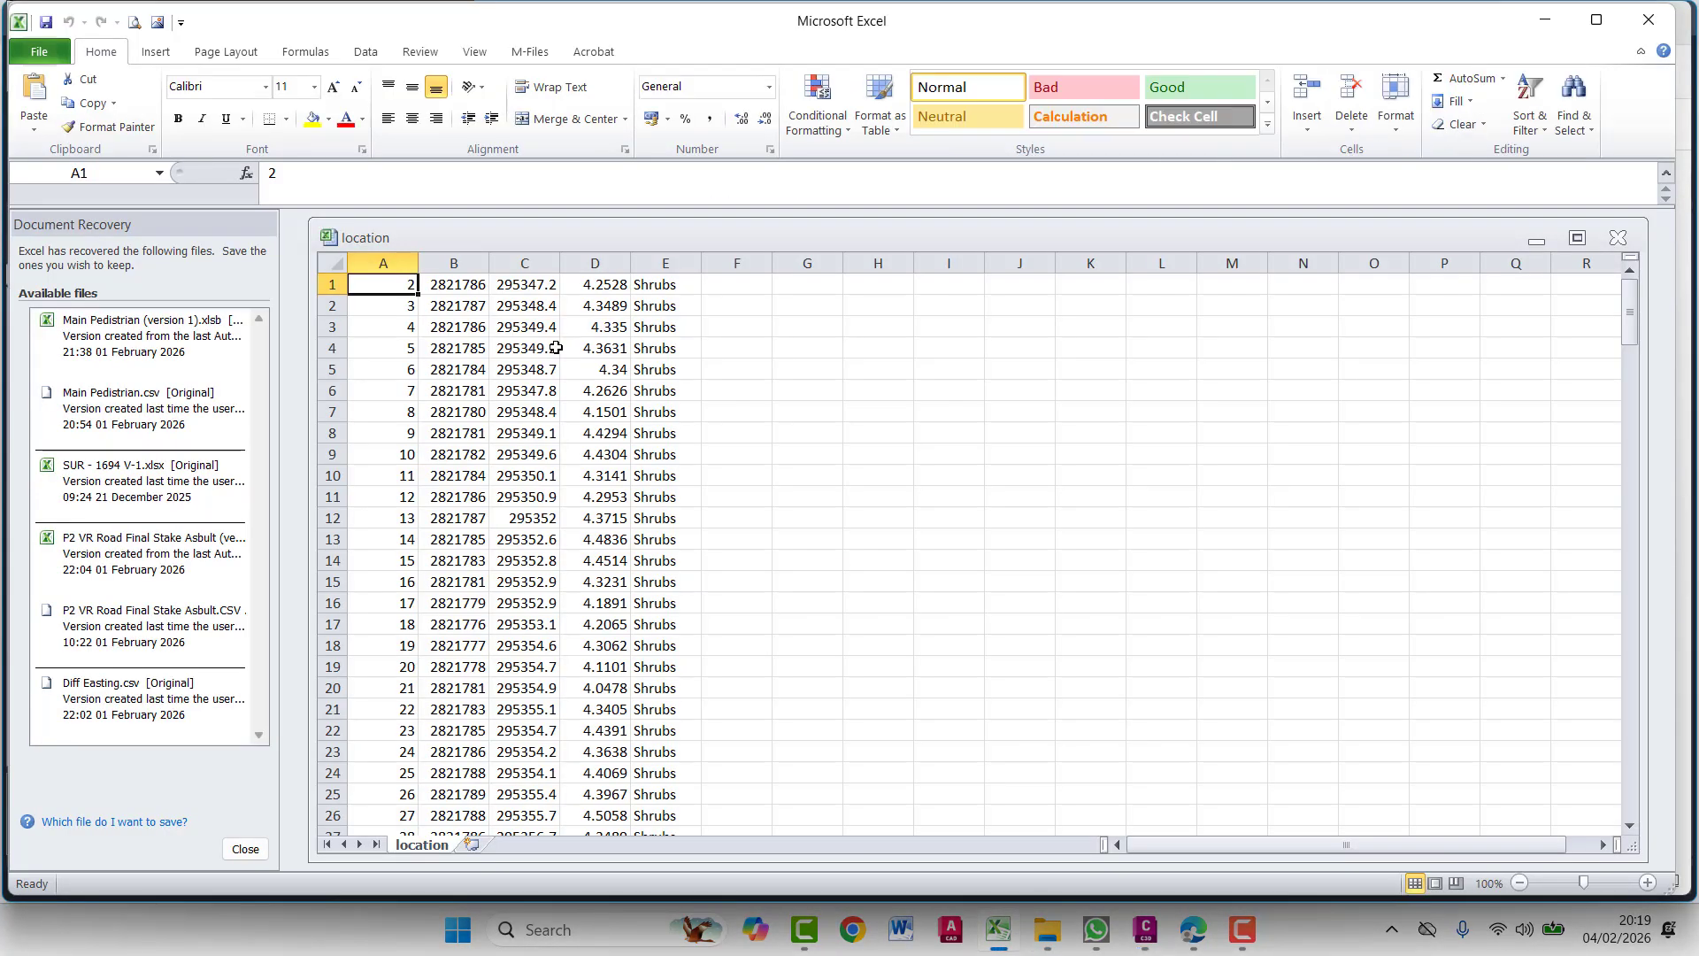
Look through the exported point rows in the location sheet and select the rows of points 98 to 117
{"action": "scroll", "coordinate": [457, 391], "scroll_direction": "down", "scroll_amount": 20}
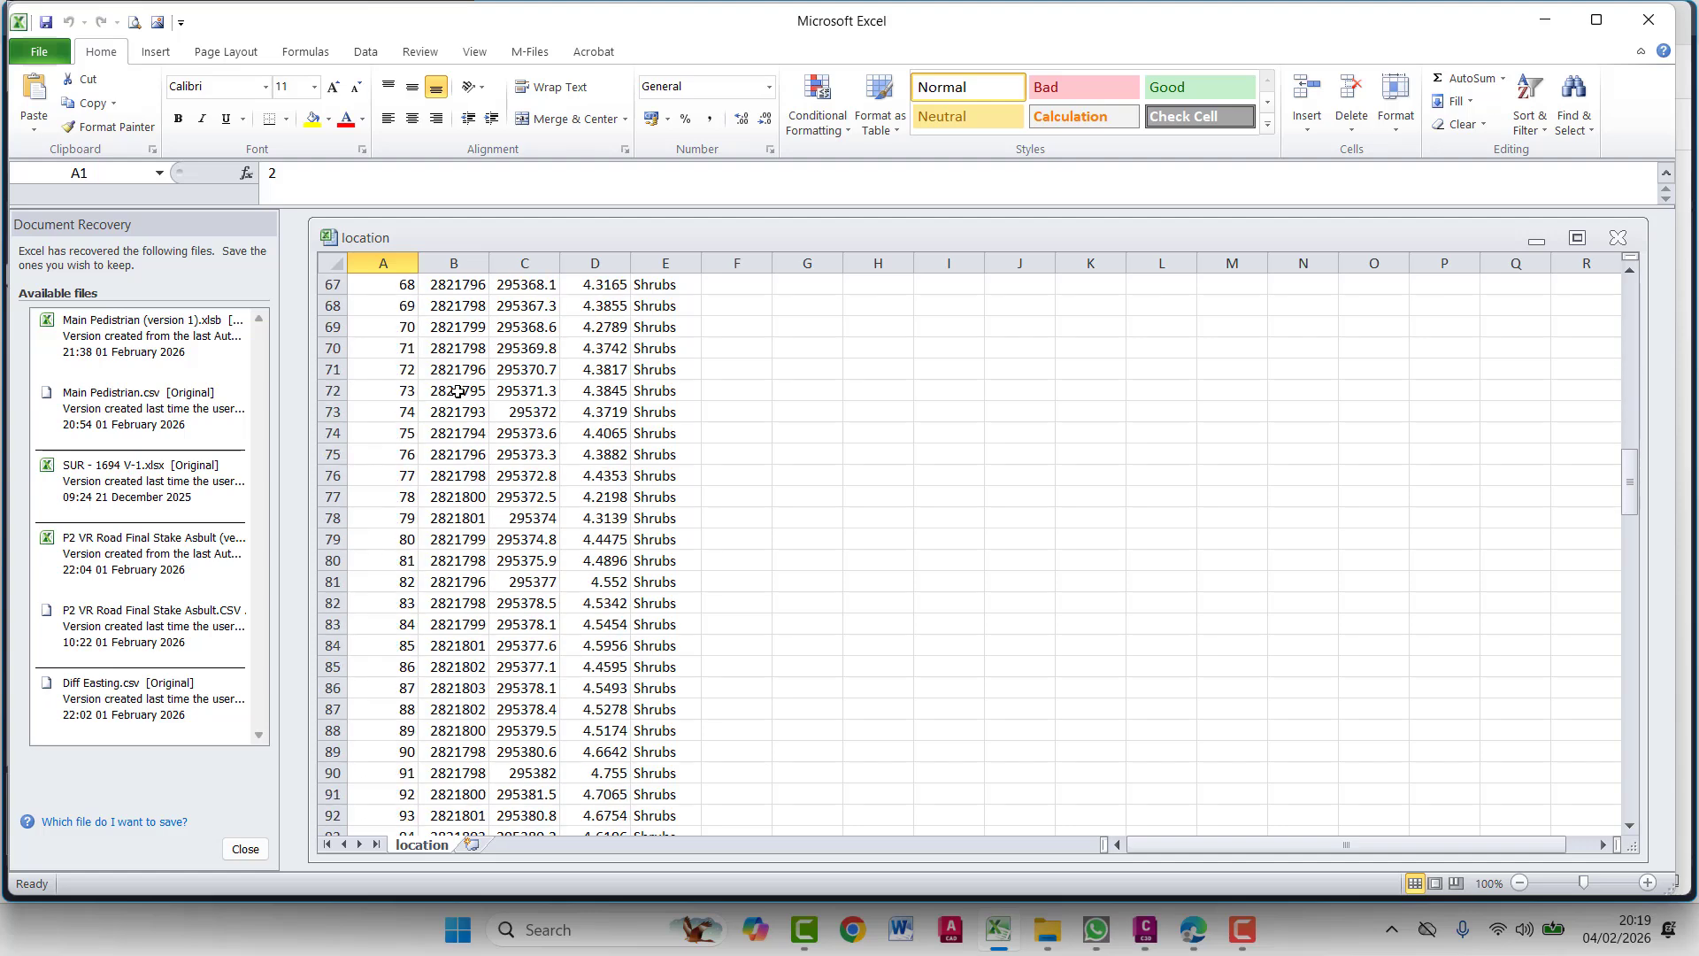
{"action": "scroll", "coordinate": [458, 391], "scroll_direction": "down", "scroll_amount": 20}
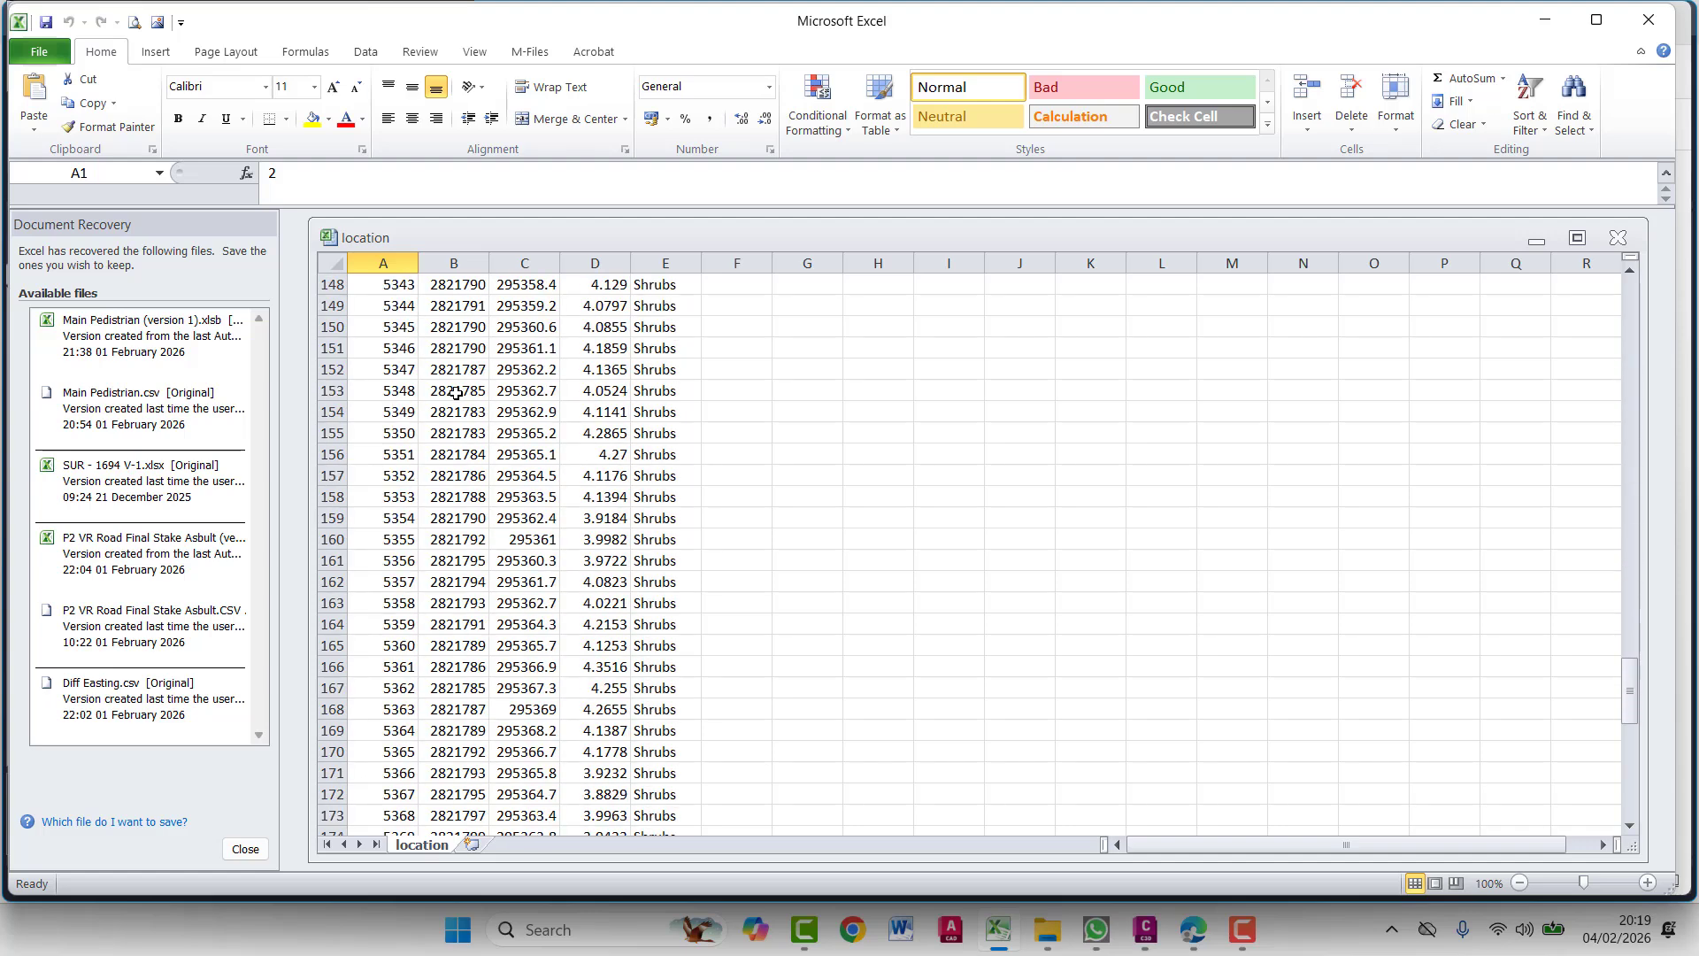
{"action": "scroll", "coordinate": [457, 391], "scroll_direction": "down", "scroll_amount": 20}
{"action": "scroll", "coordinate": [457, 392], "scroll_direction": "up", "scroll_amount": 11}
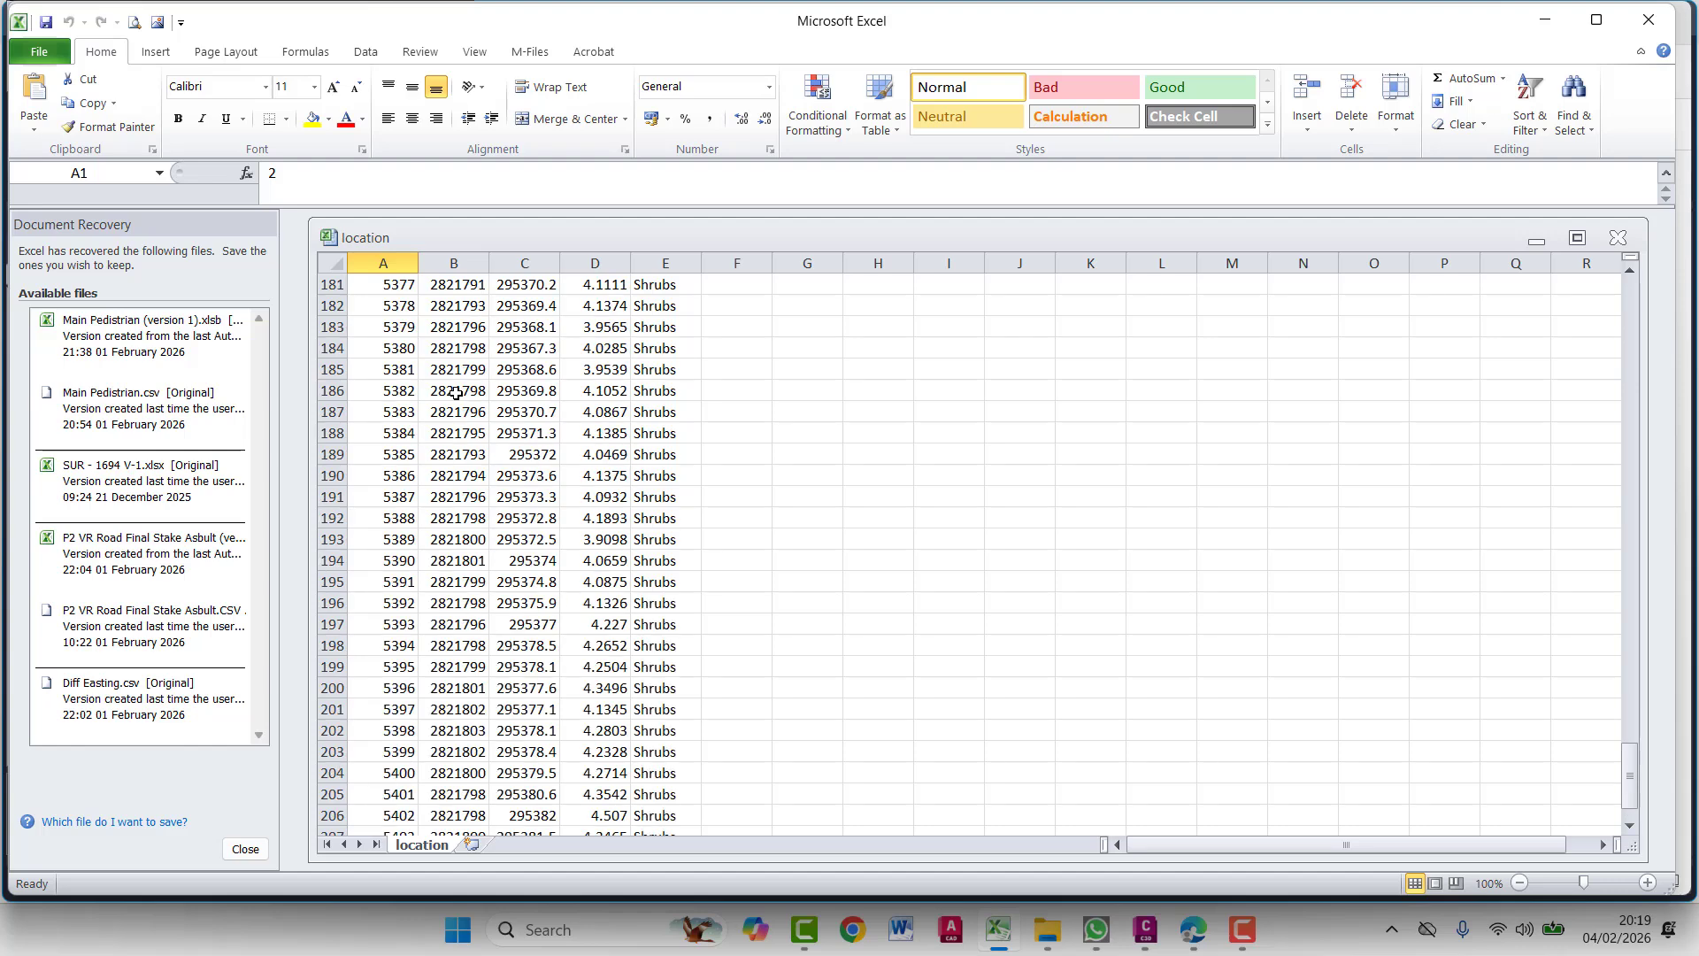
{"action": "scroll", "coordinate": [456, 393], "scroll_direction": "up", "scroll_amount": 20}
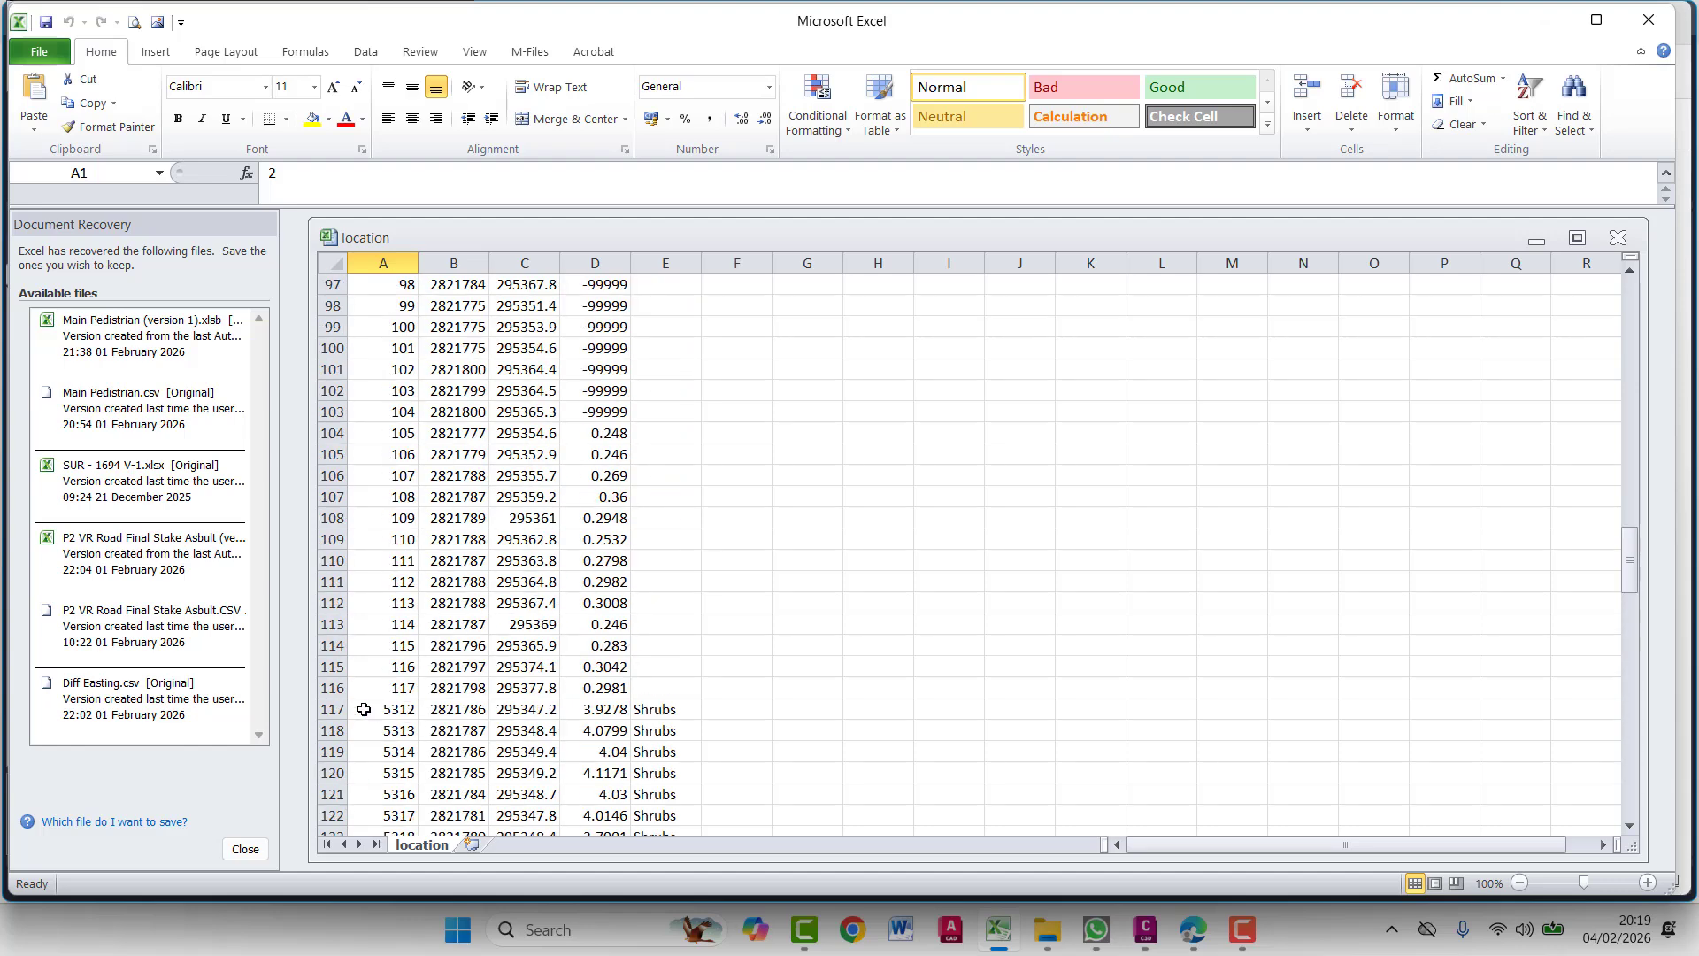
{"action": "left_click_drag", "start_coordinate": [334, 687], "coordinate": [332, 283]}
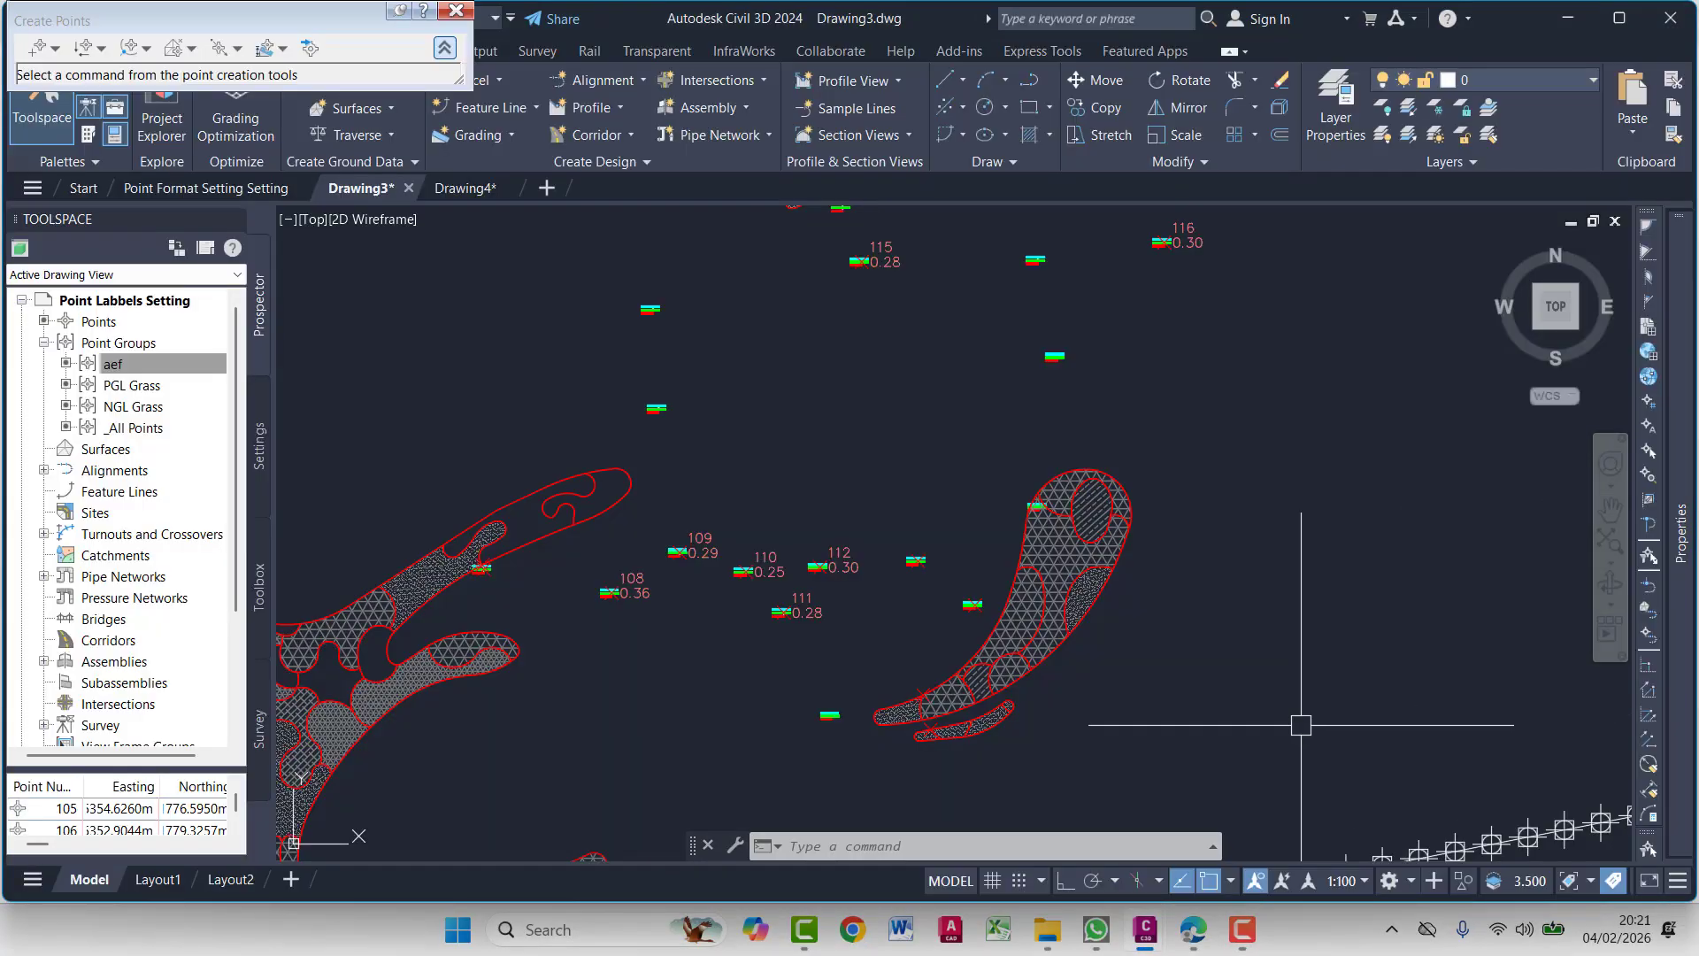
Select all points of the aef point group in Drawing3
{"action": "scroll", "coordinate": [822, 425], "scroll_direction": "down", "scroll_amount": 4}
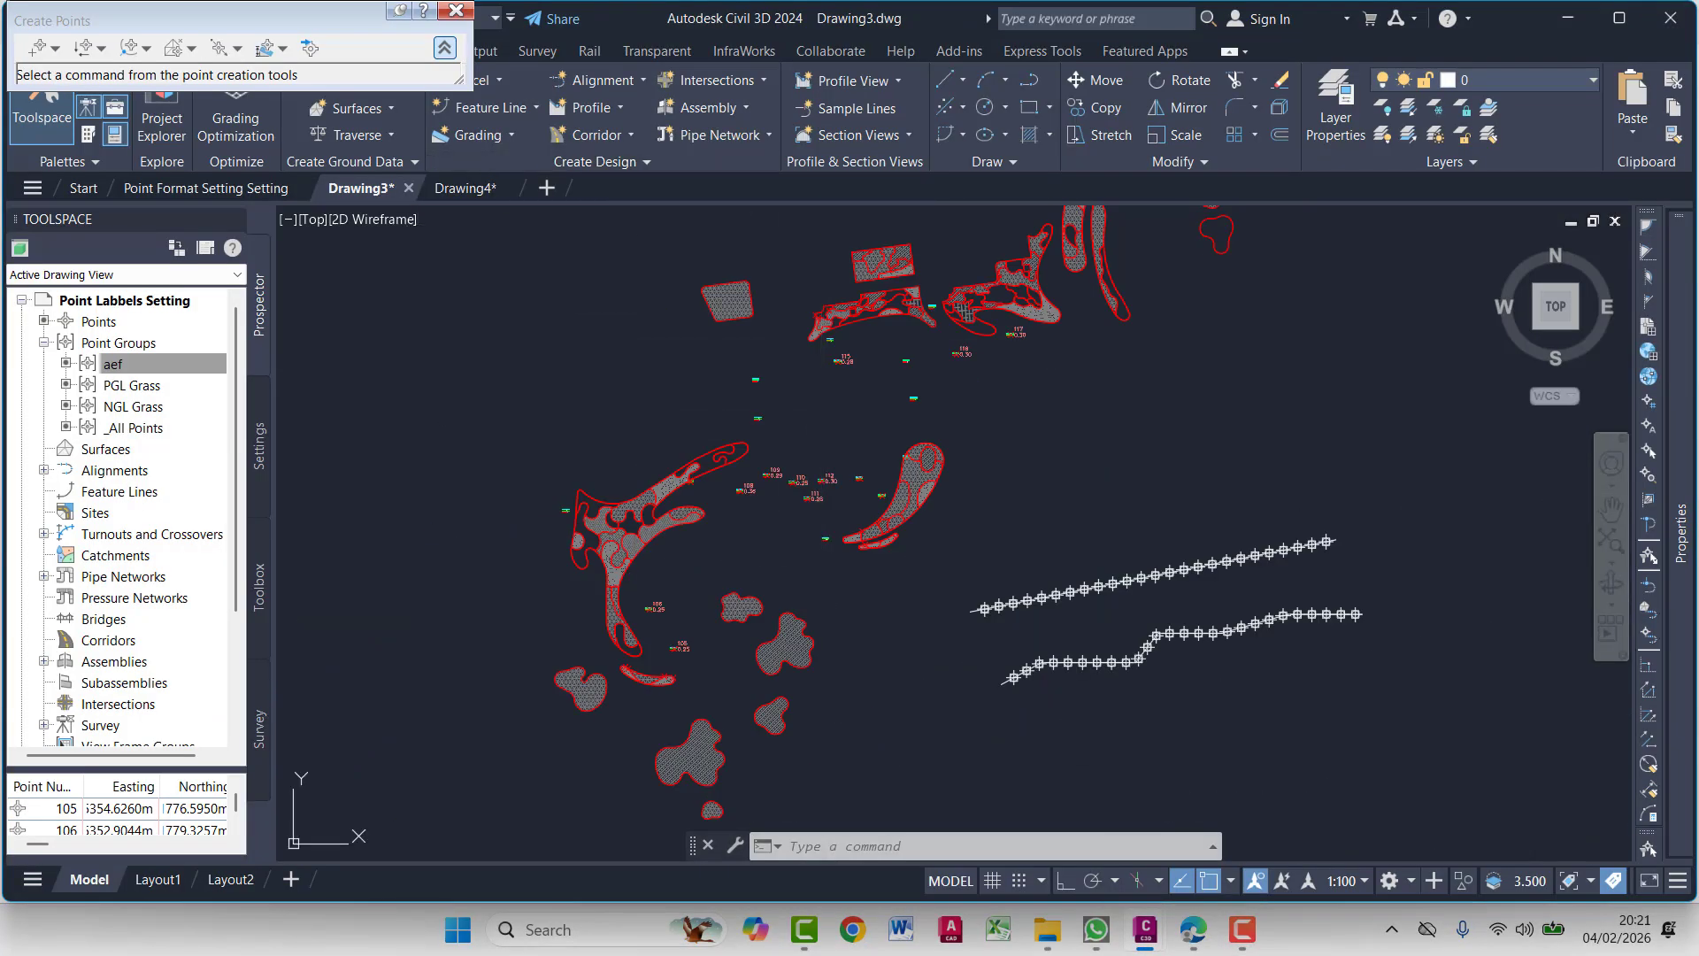
{"action": "left_click", "coordinate": [451, 192]}
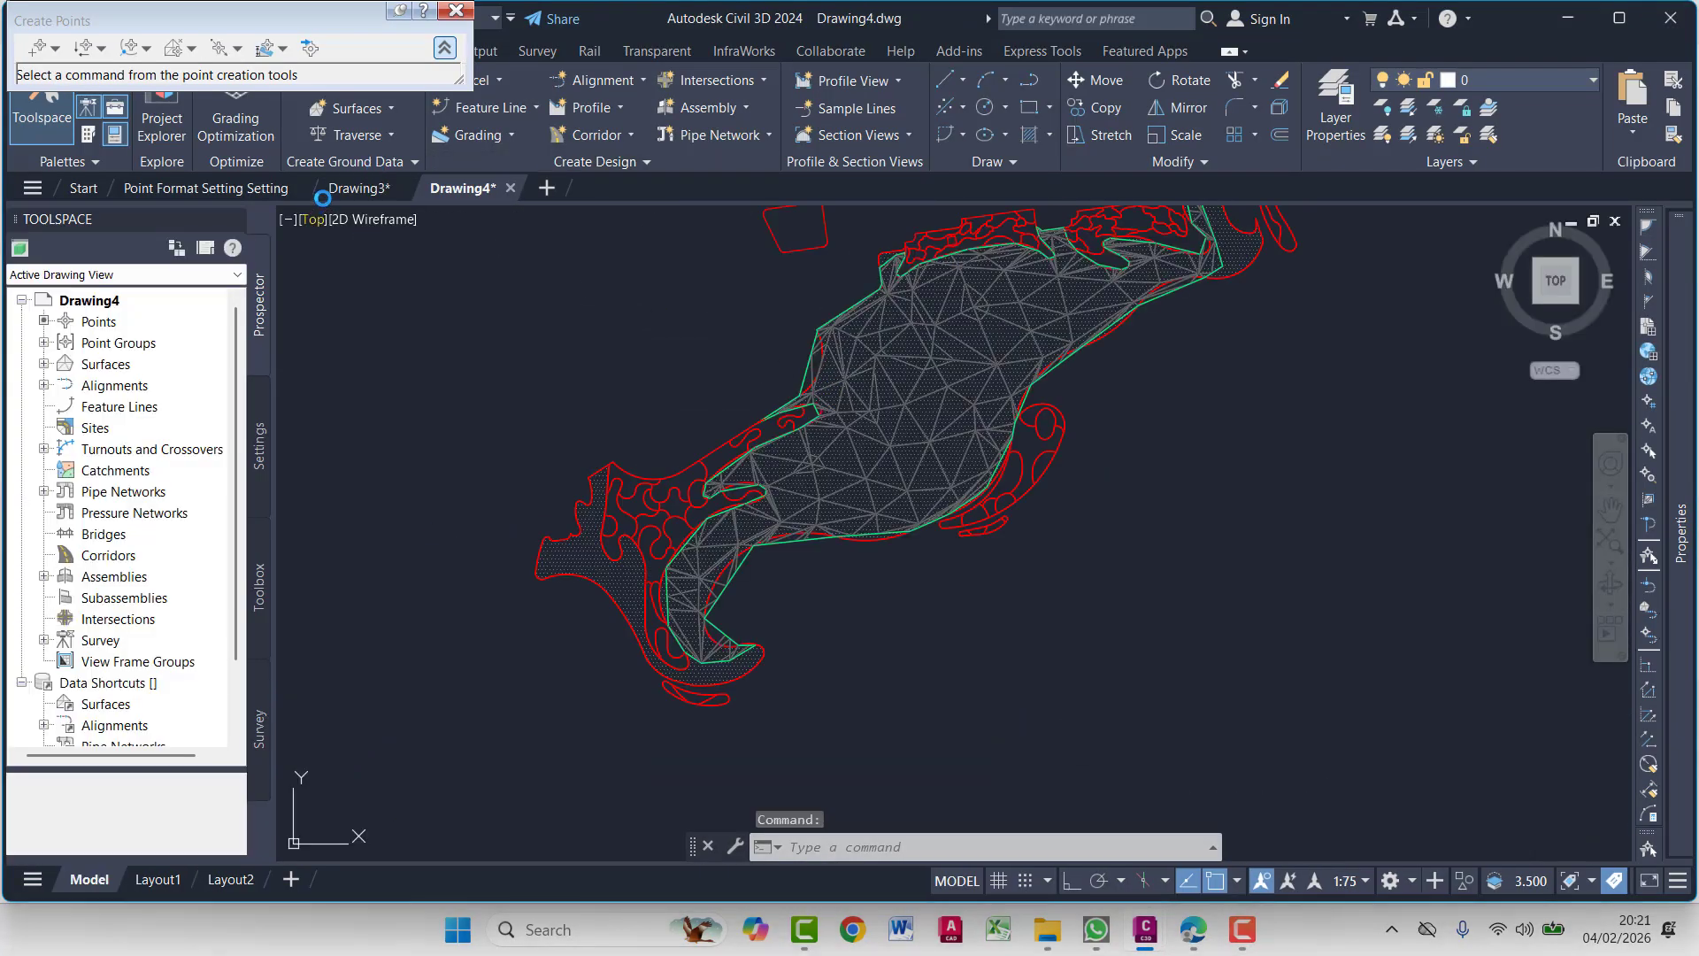
{"action": "left_click", "coordinate": [359, 192]}
{"action": "scroll", "coordinate": [802, 519], "scroll_direction": "up", "scroll_amount": 5}
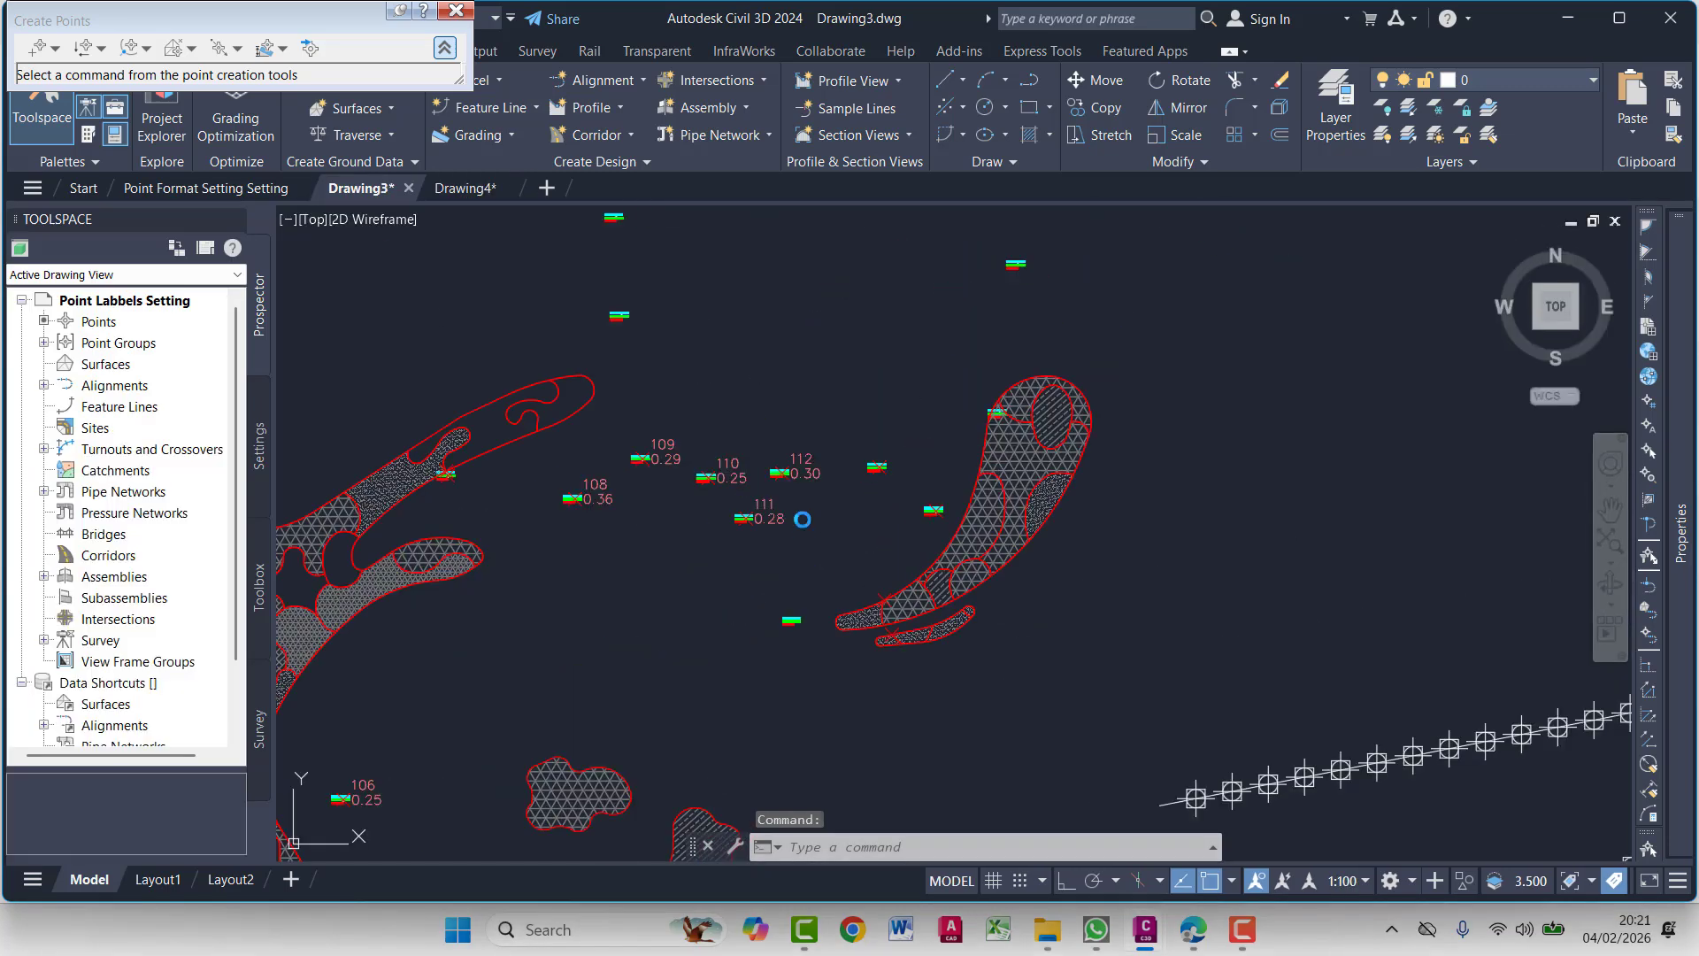
{"action": "scroll", "coordinate": [815, 531], "scroll_direction": "up", "scroll_amount": 2}
{"action": "left_click", "coordinate": [43, 342]}
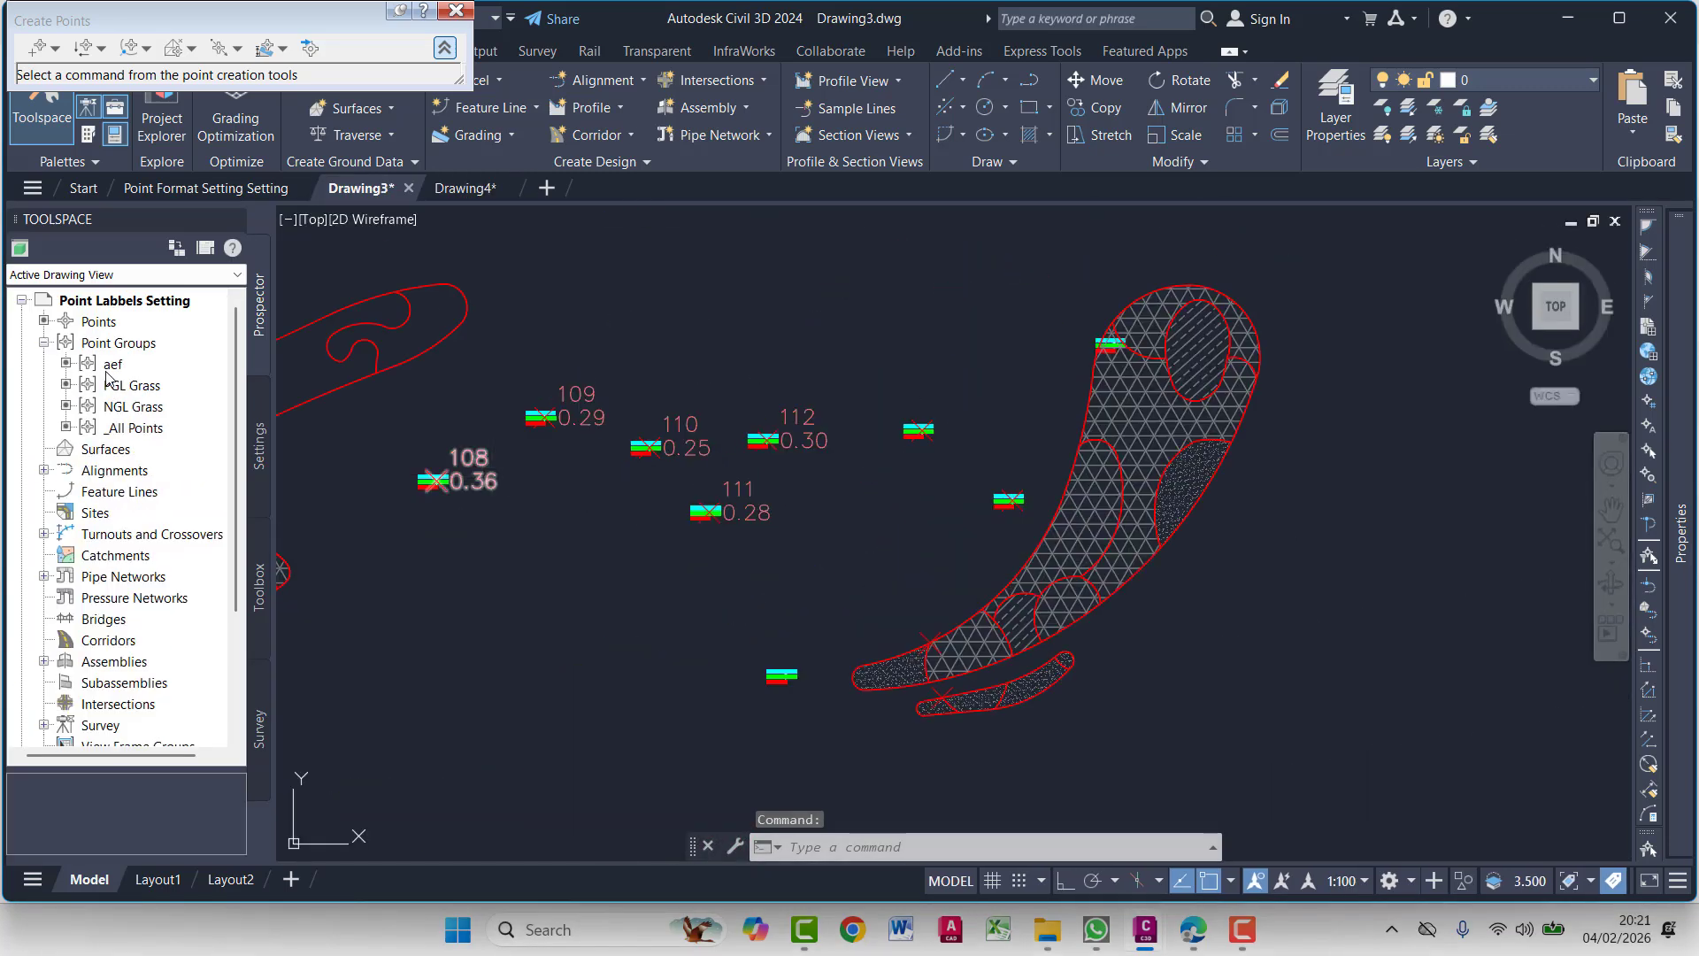
{"action": "right_click", "coordinate": [110, 367]}
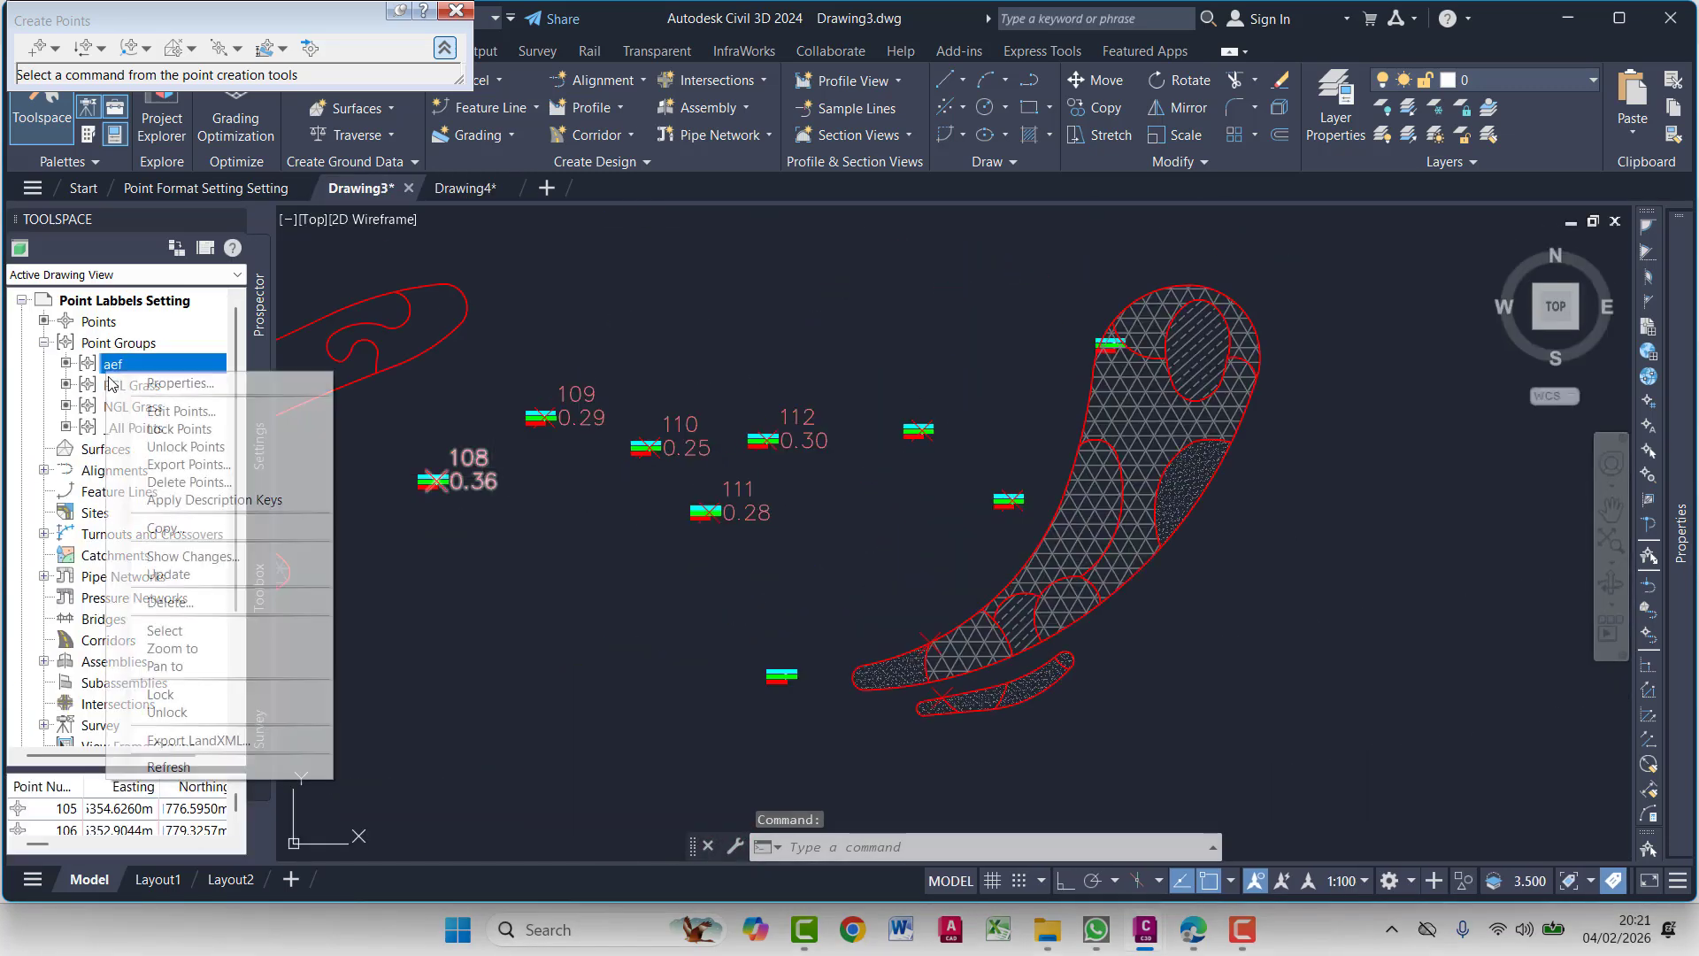
{"action": "left_click", "coordinate": [206, 632]}
Check the positions of the selected aef points around the hatched areas and switch to Drawing4
{"action": "scroll", "coordinate": [934, 513], "scroll_direction": "down", "scroll_amount": 4}
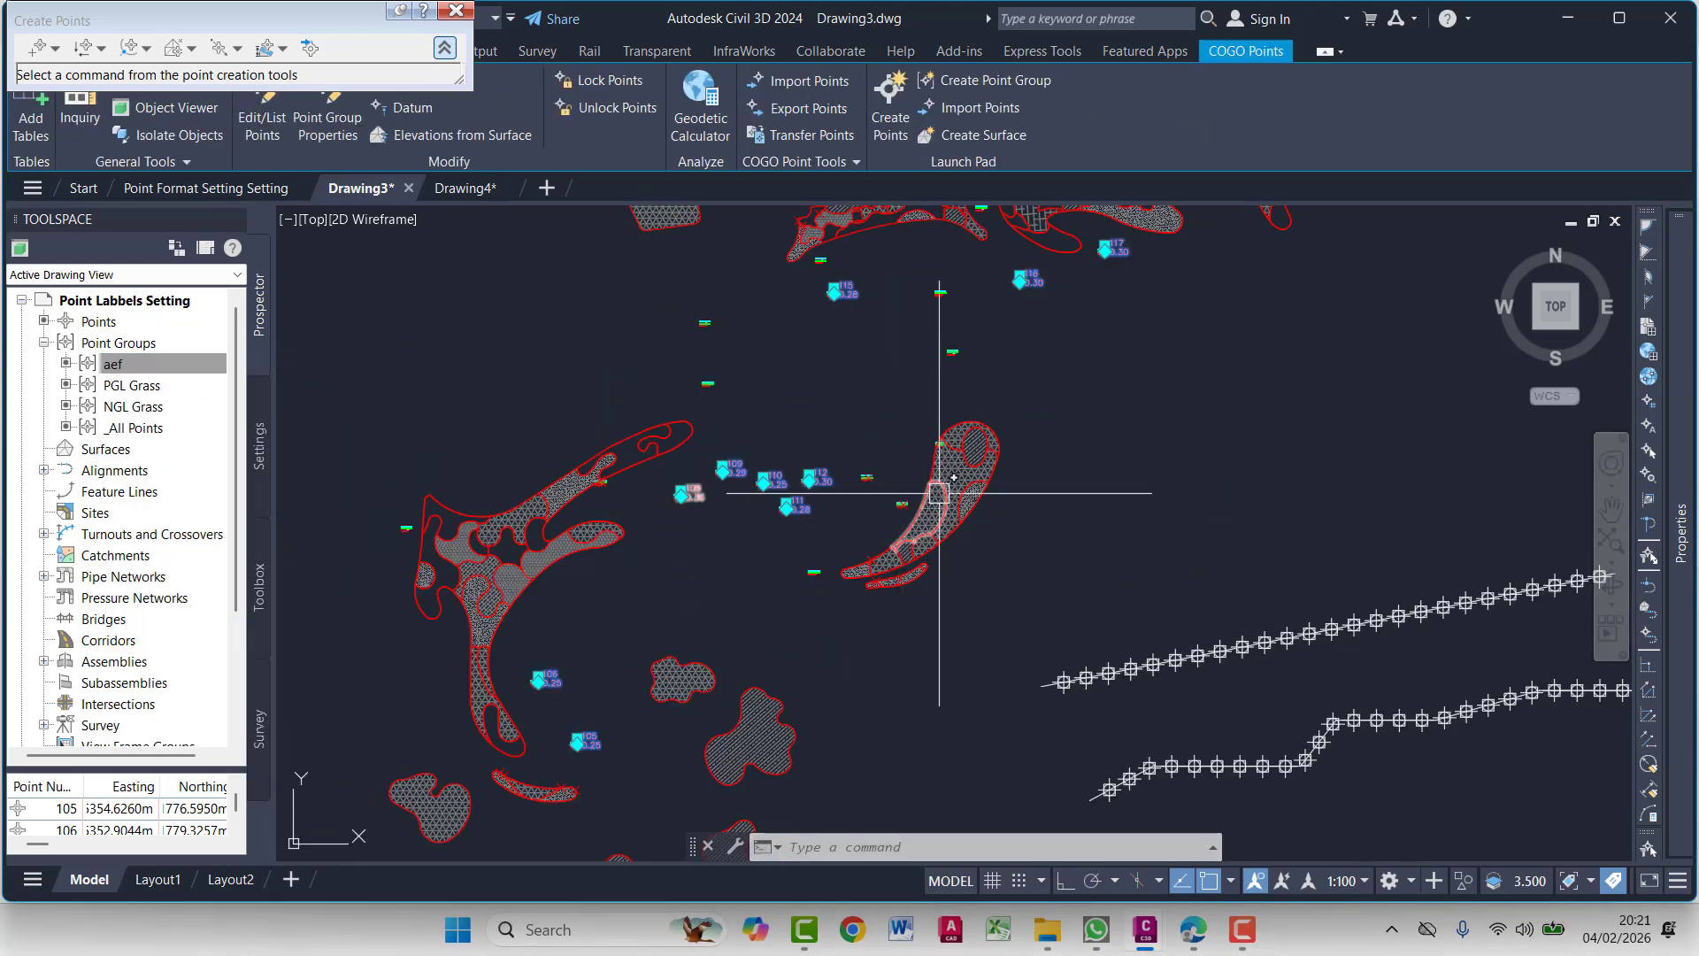
{"action": "scroll", "coordinate": [724, 464], "scroll_direction": "up", "scroll_amount": 4}
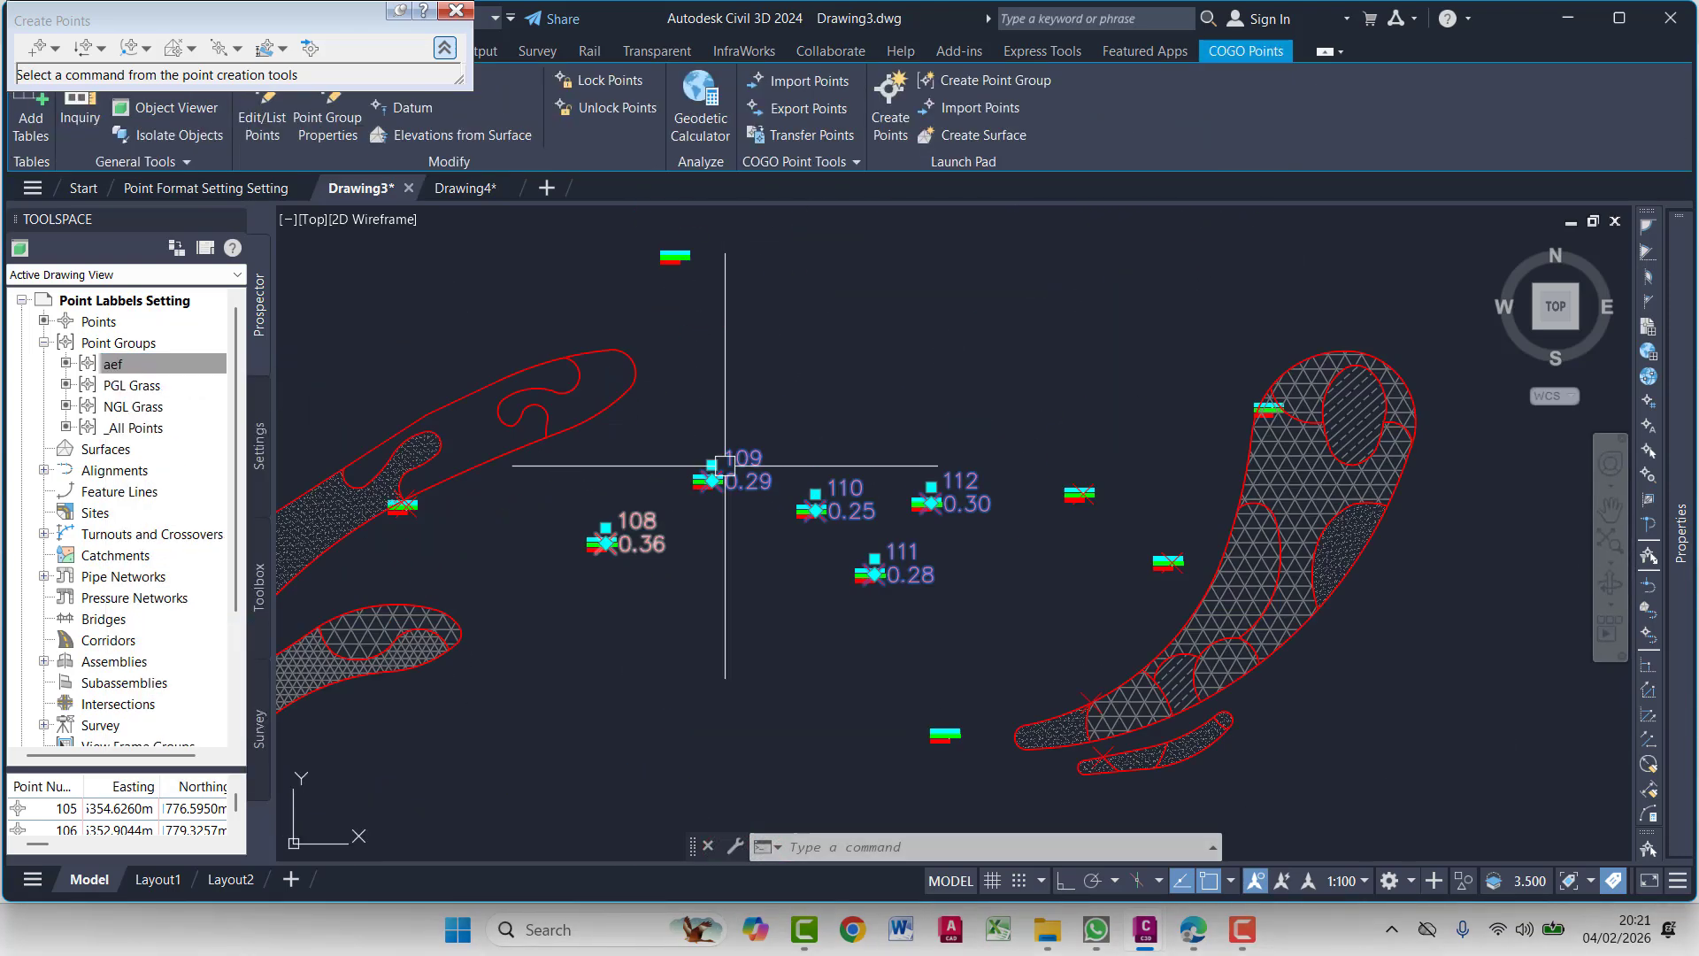
{"action": "scroll", "coordinate": [808, 544], "scroll_direction": "down", "scroll_amount": 4}
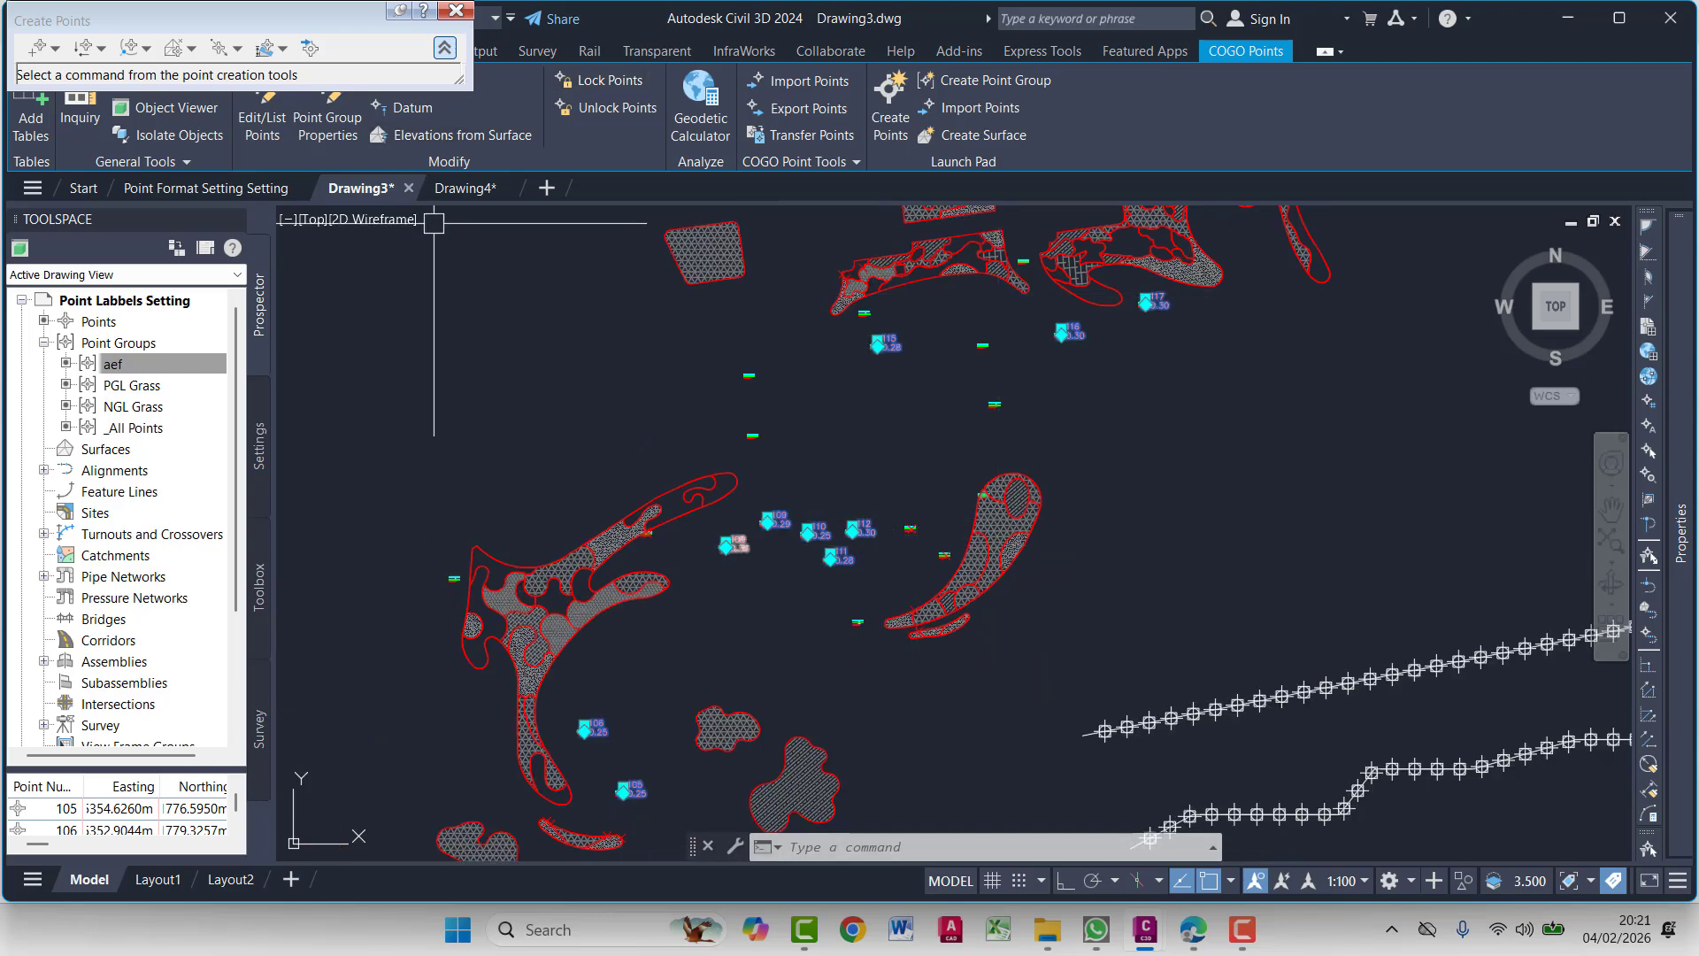
{"action": "left_click", "coordinate": [475, 193]}
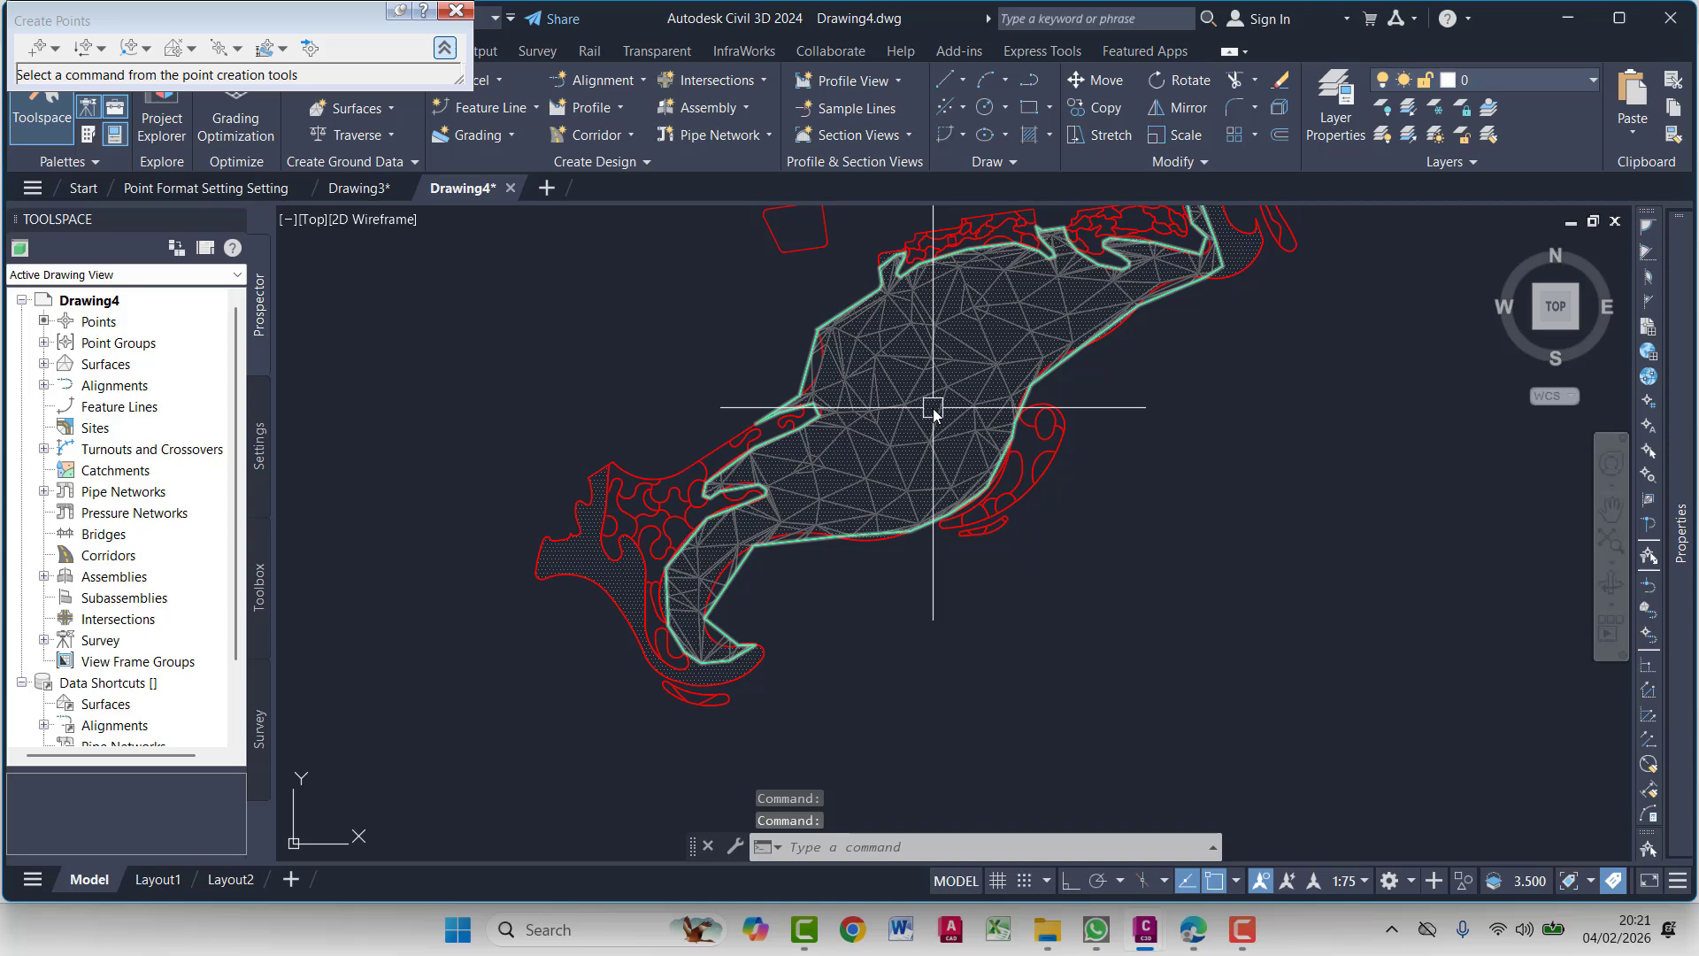
Open the location file from the lable Spot Elevations folder in Excel
{"action": "mouse_move", "coordinate": [934, 415]}
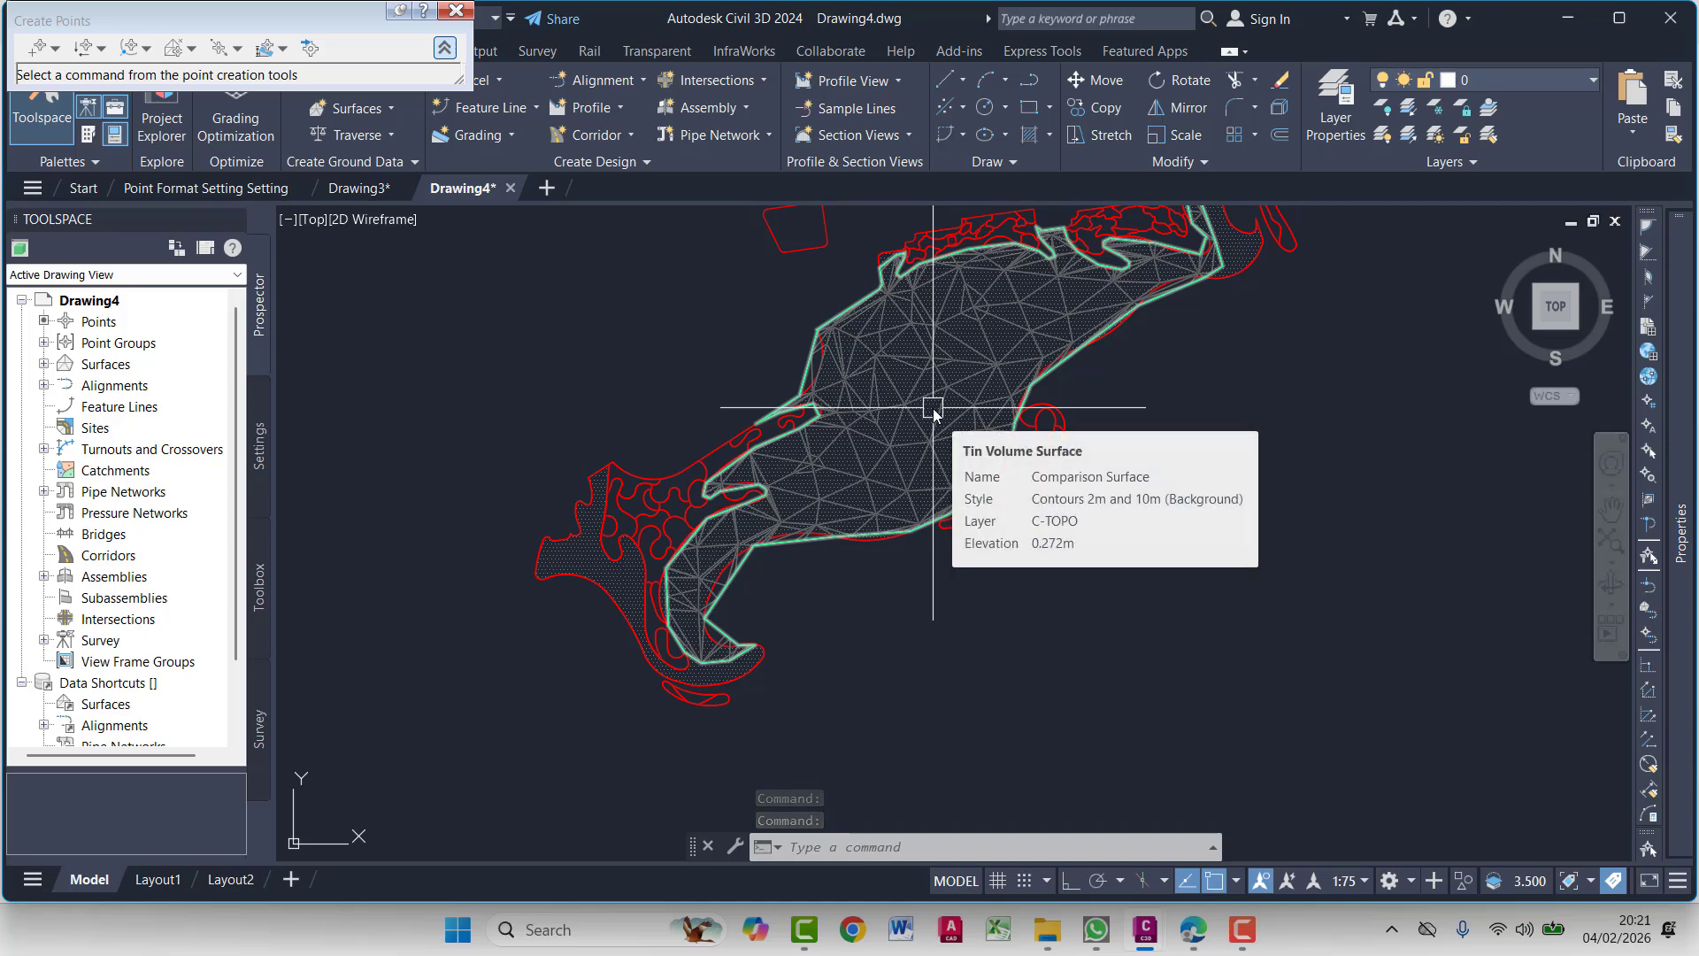
{"action": "mouse_move", "coordinate": [1050, 922]}
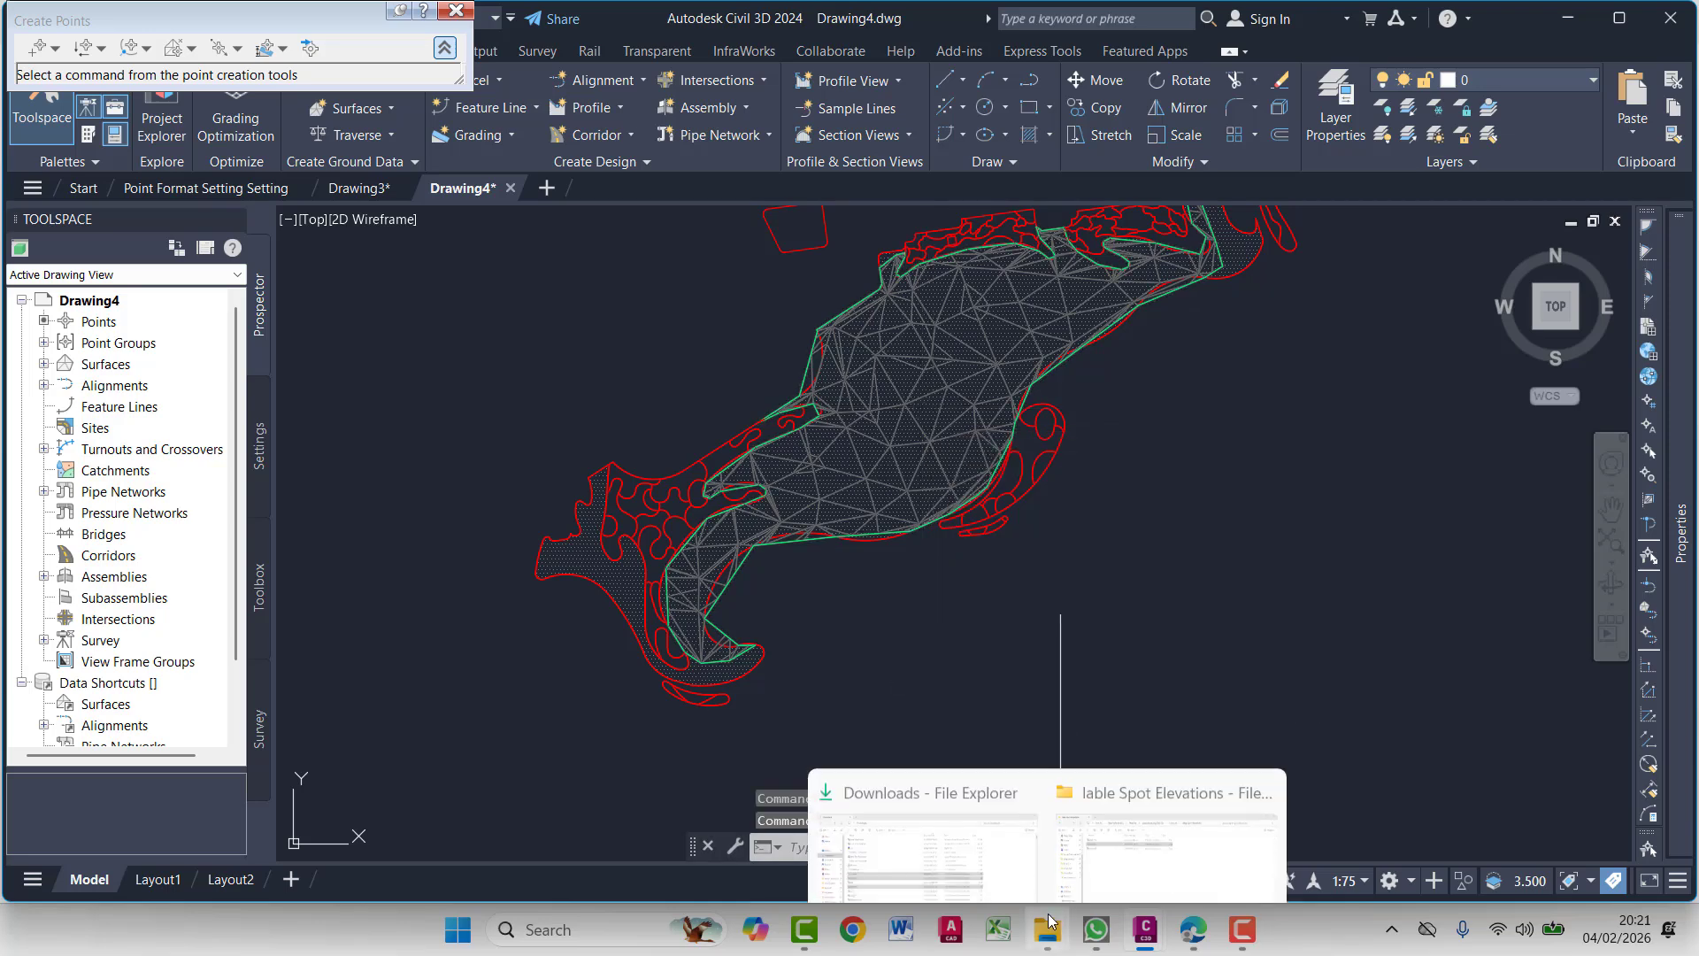
{"action": "left_click", "coordinate": [1133, 847]}
{"action": "double_click", "coordinate": [336, 232]}
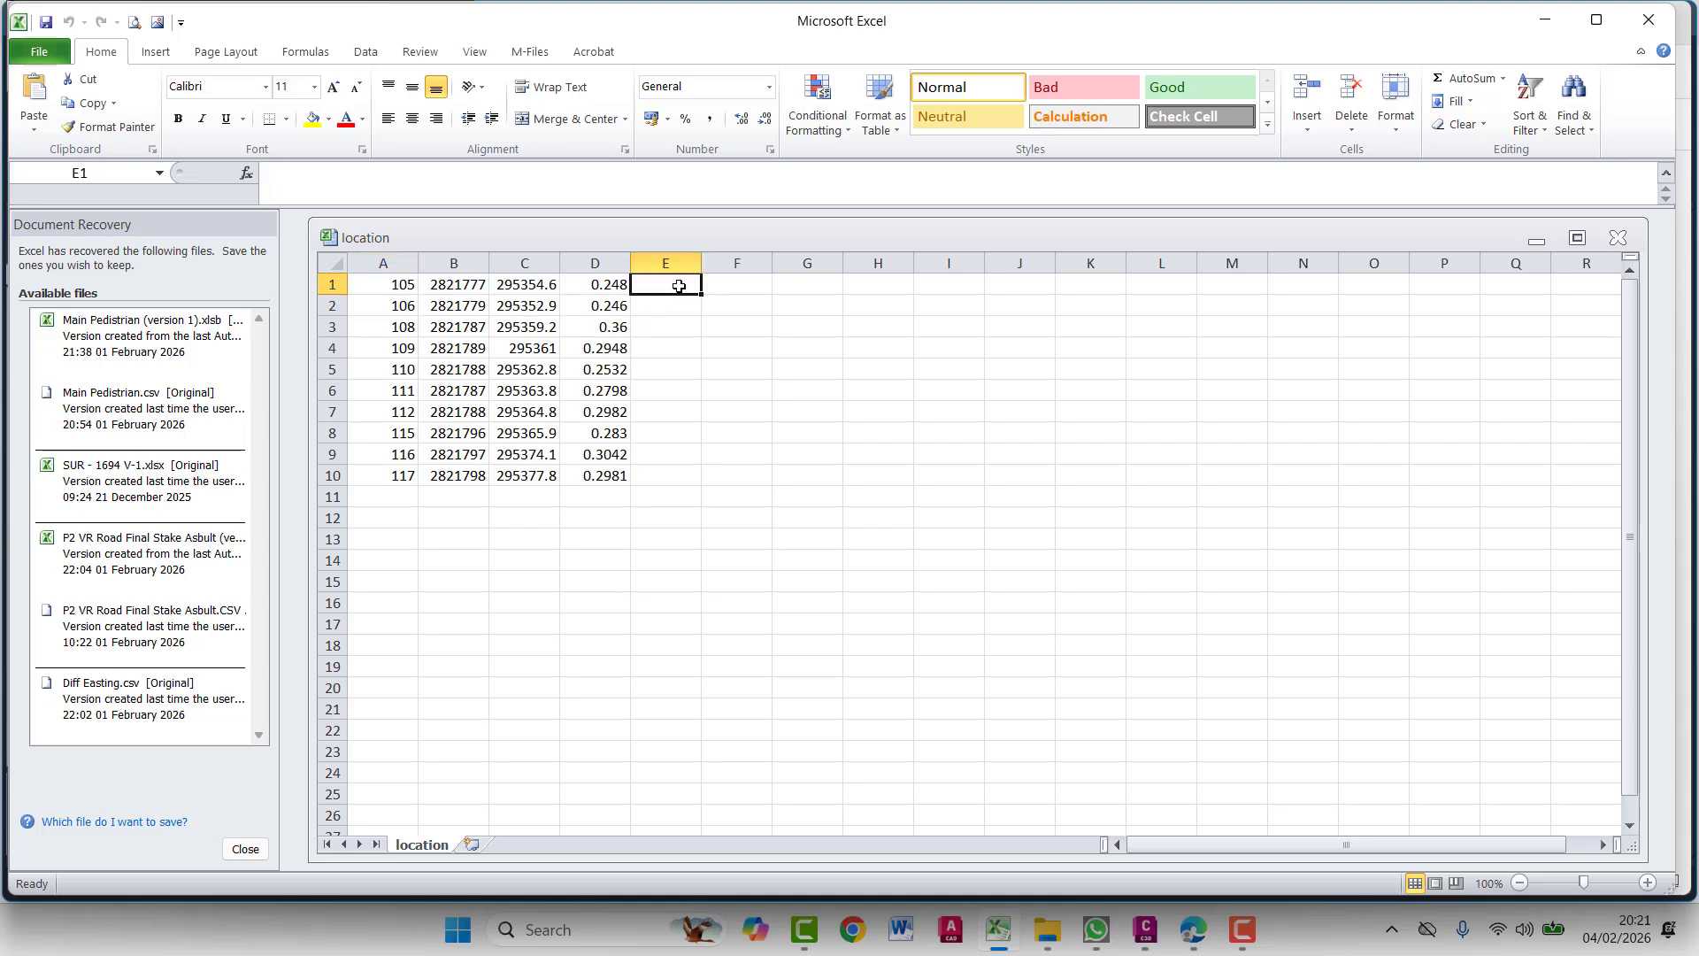
Enter a CONCATENATE formula in cell E1 that joins C1, a comma and B1
{"action": "type", "text": "C"}
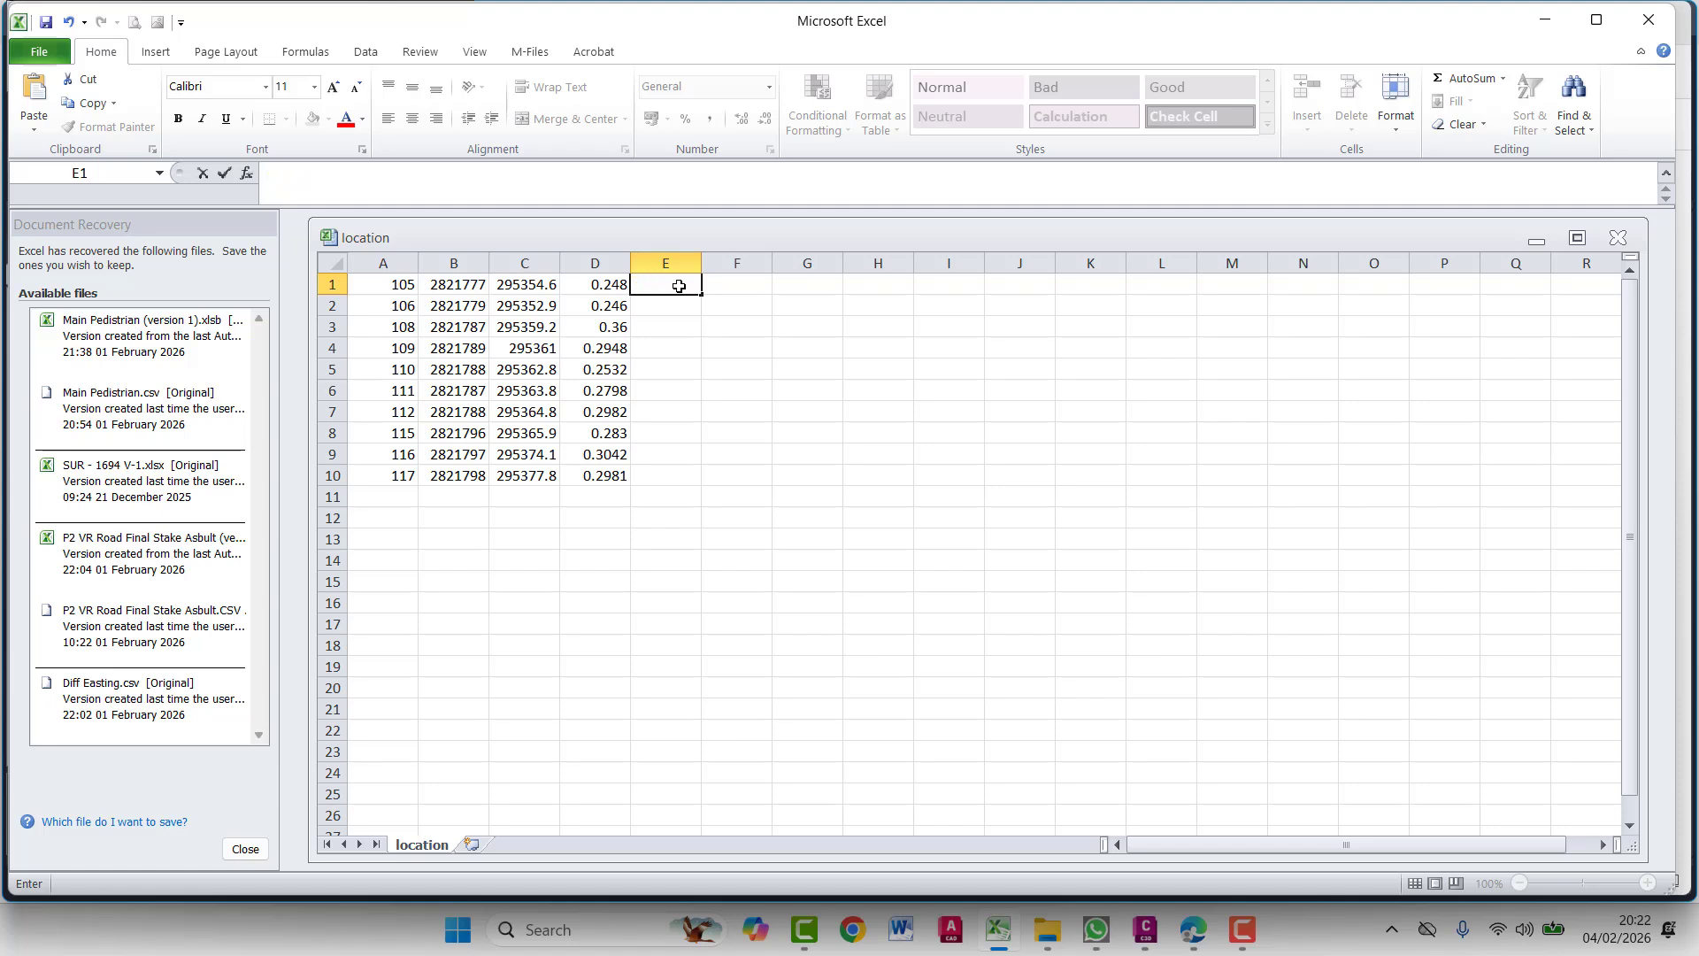
{"action": "type", "text": "on"}
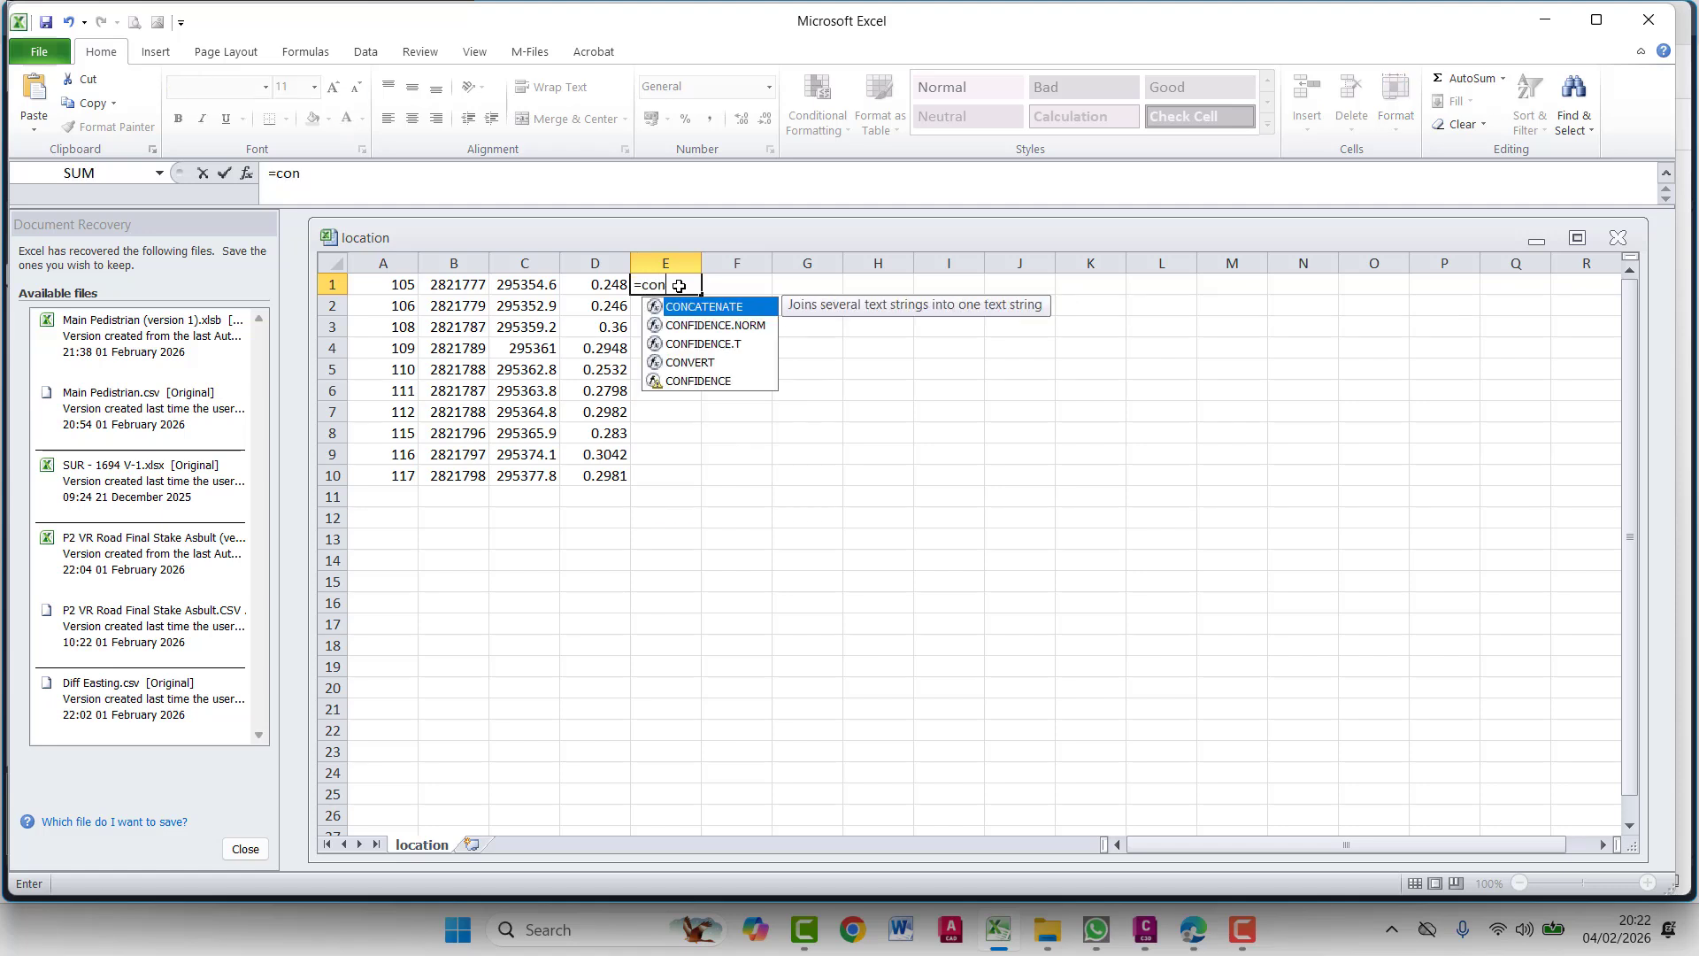
{"action": "left_click", "coordinate": [246, 173]}
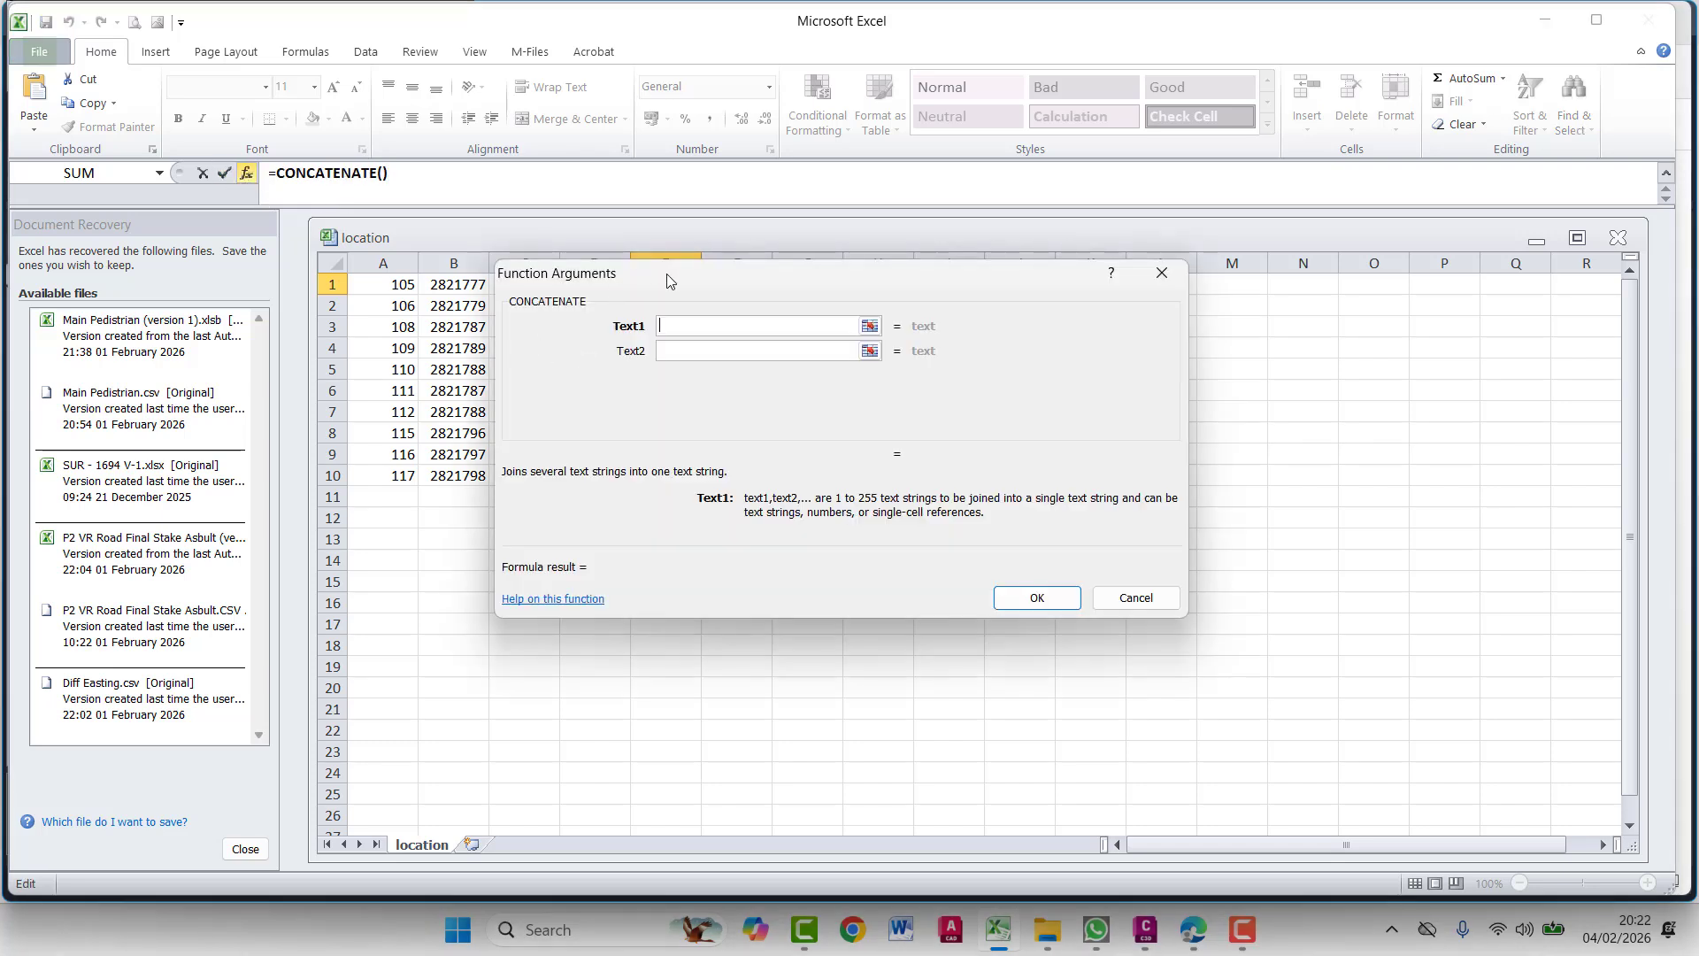
{"action": "left_click_drag", "start_coordinate": [666, 273], "coordinate": [902, 396]}
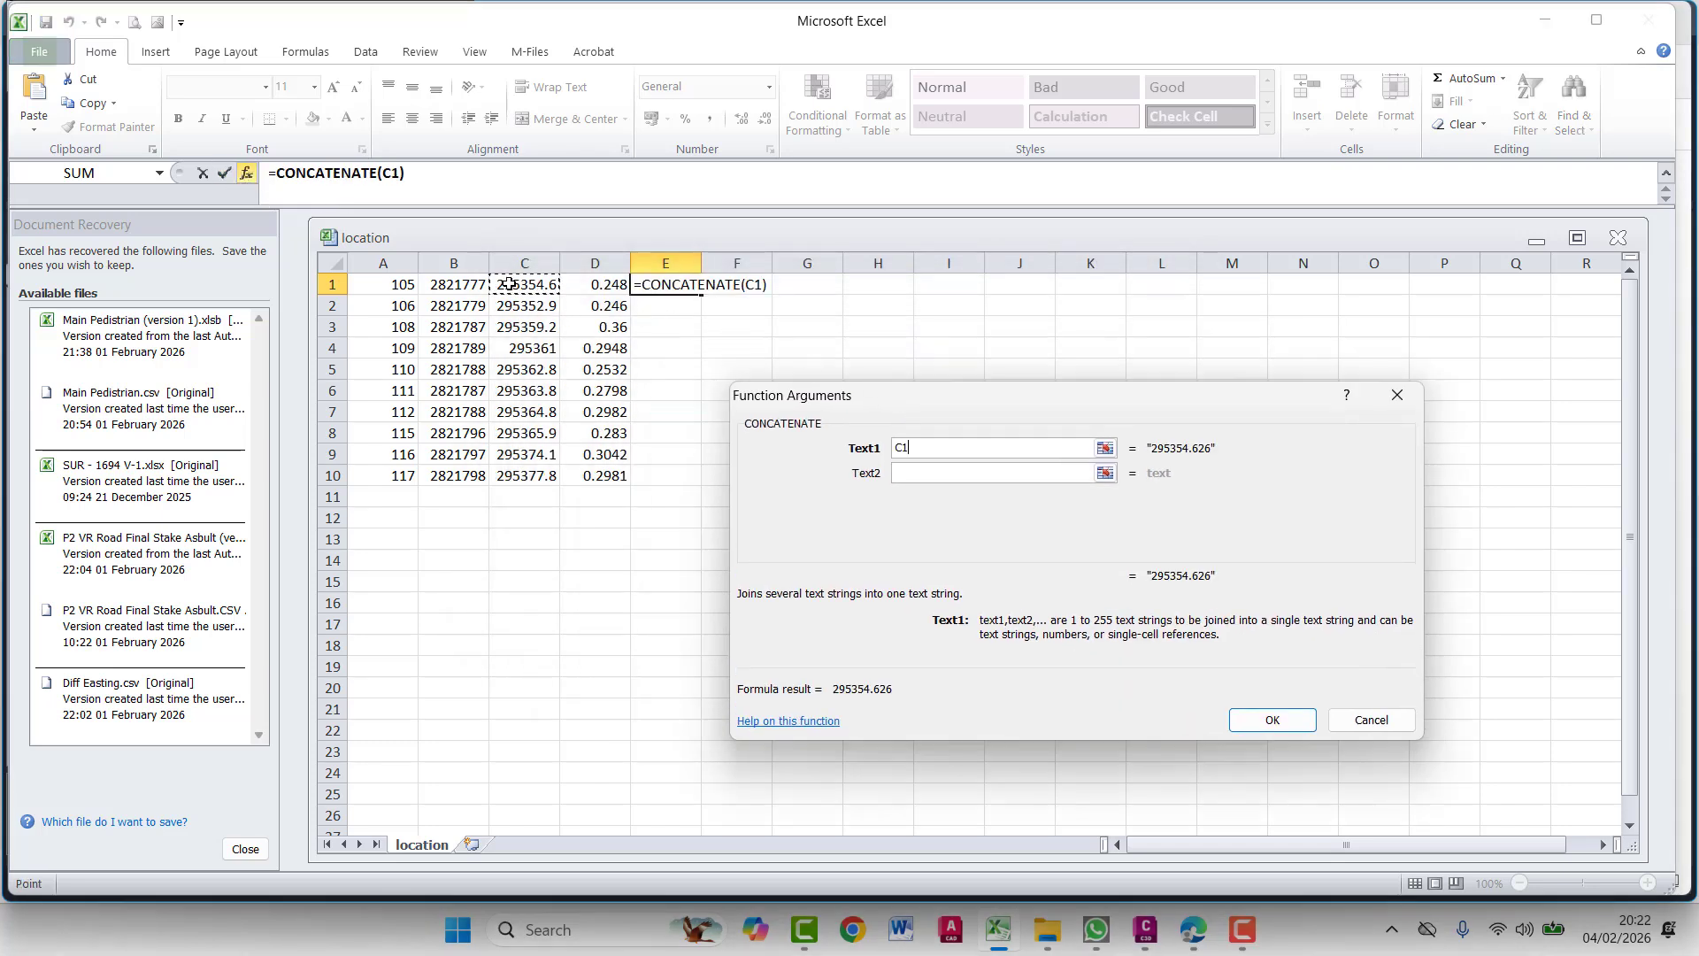
{"action": "left_click", "coordinate": [907, 471]}
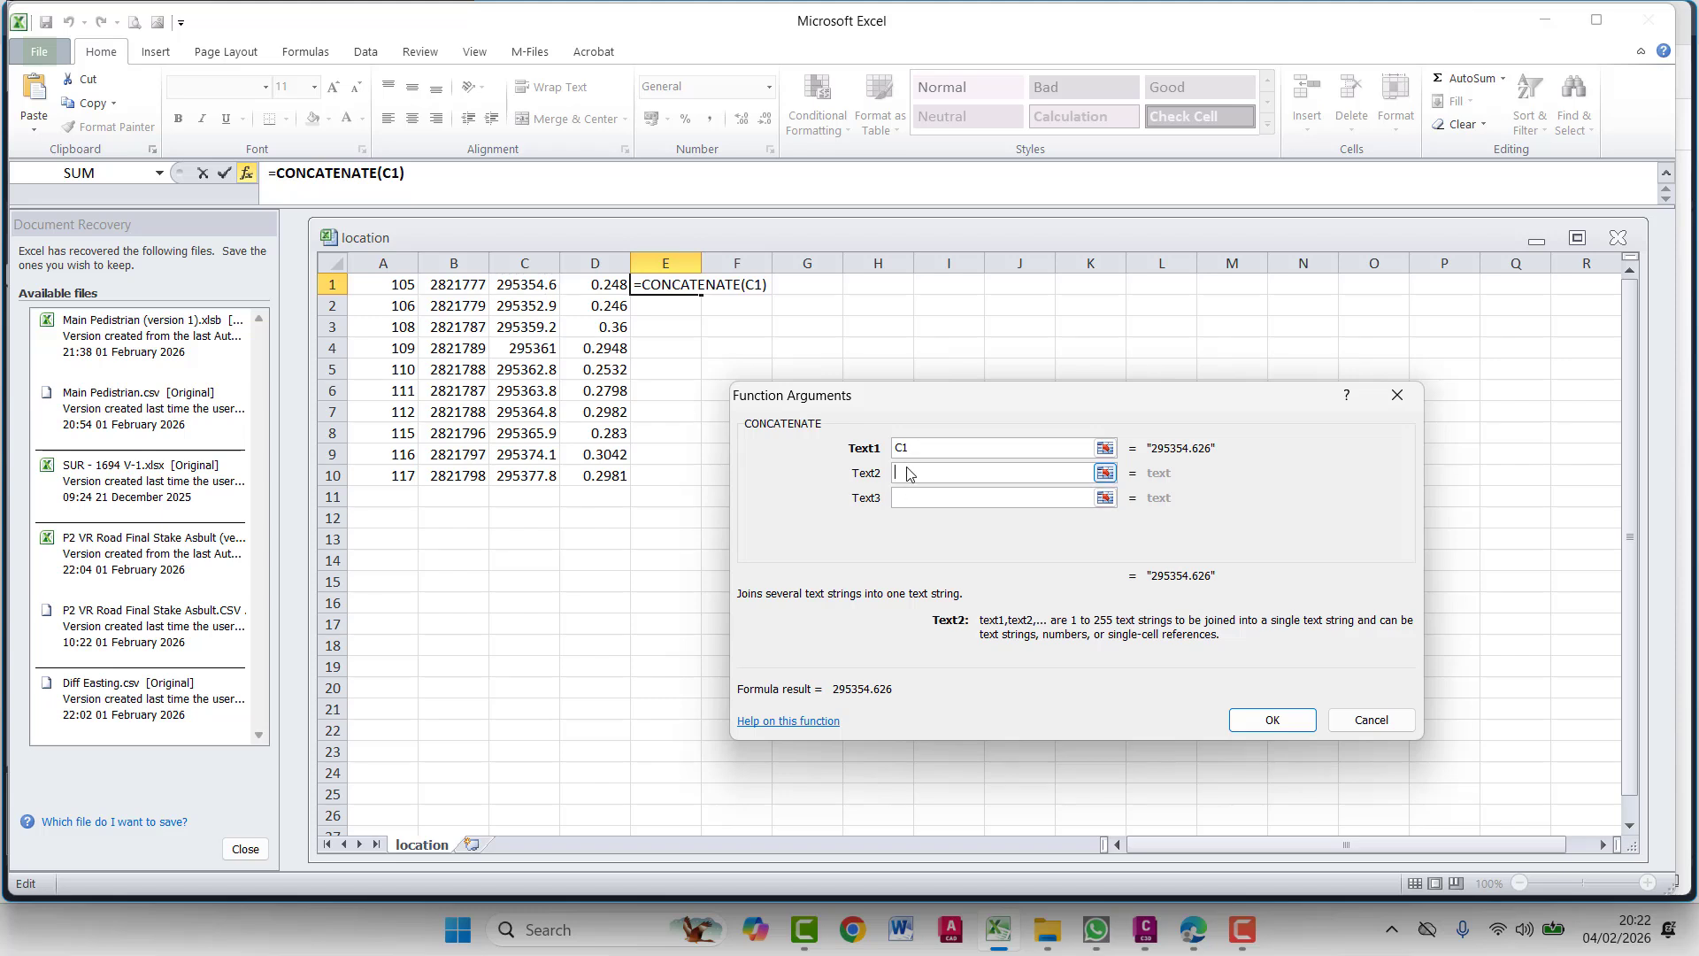
{"action": "left_click", "coordinate": [931, 498]}
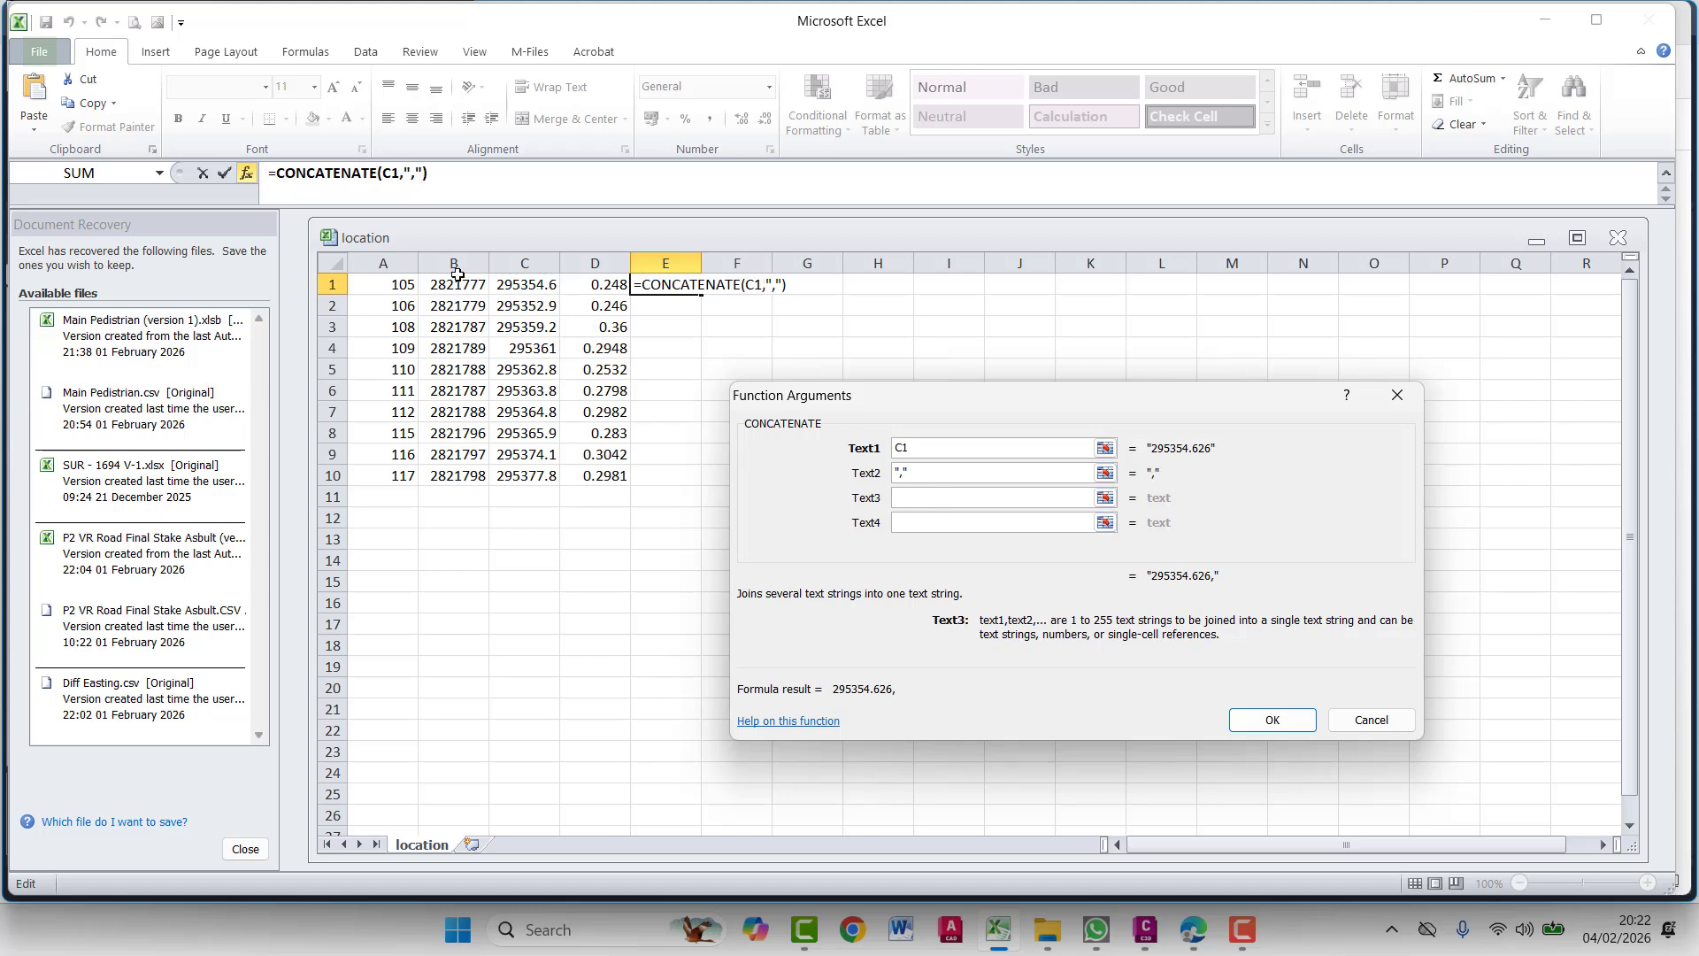
{"action": "left_click", "coordinate": [1271, 718]}
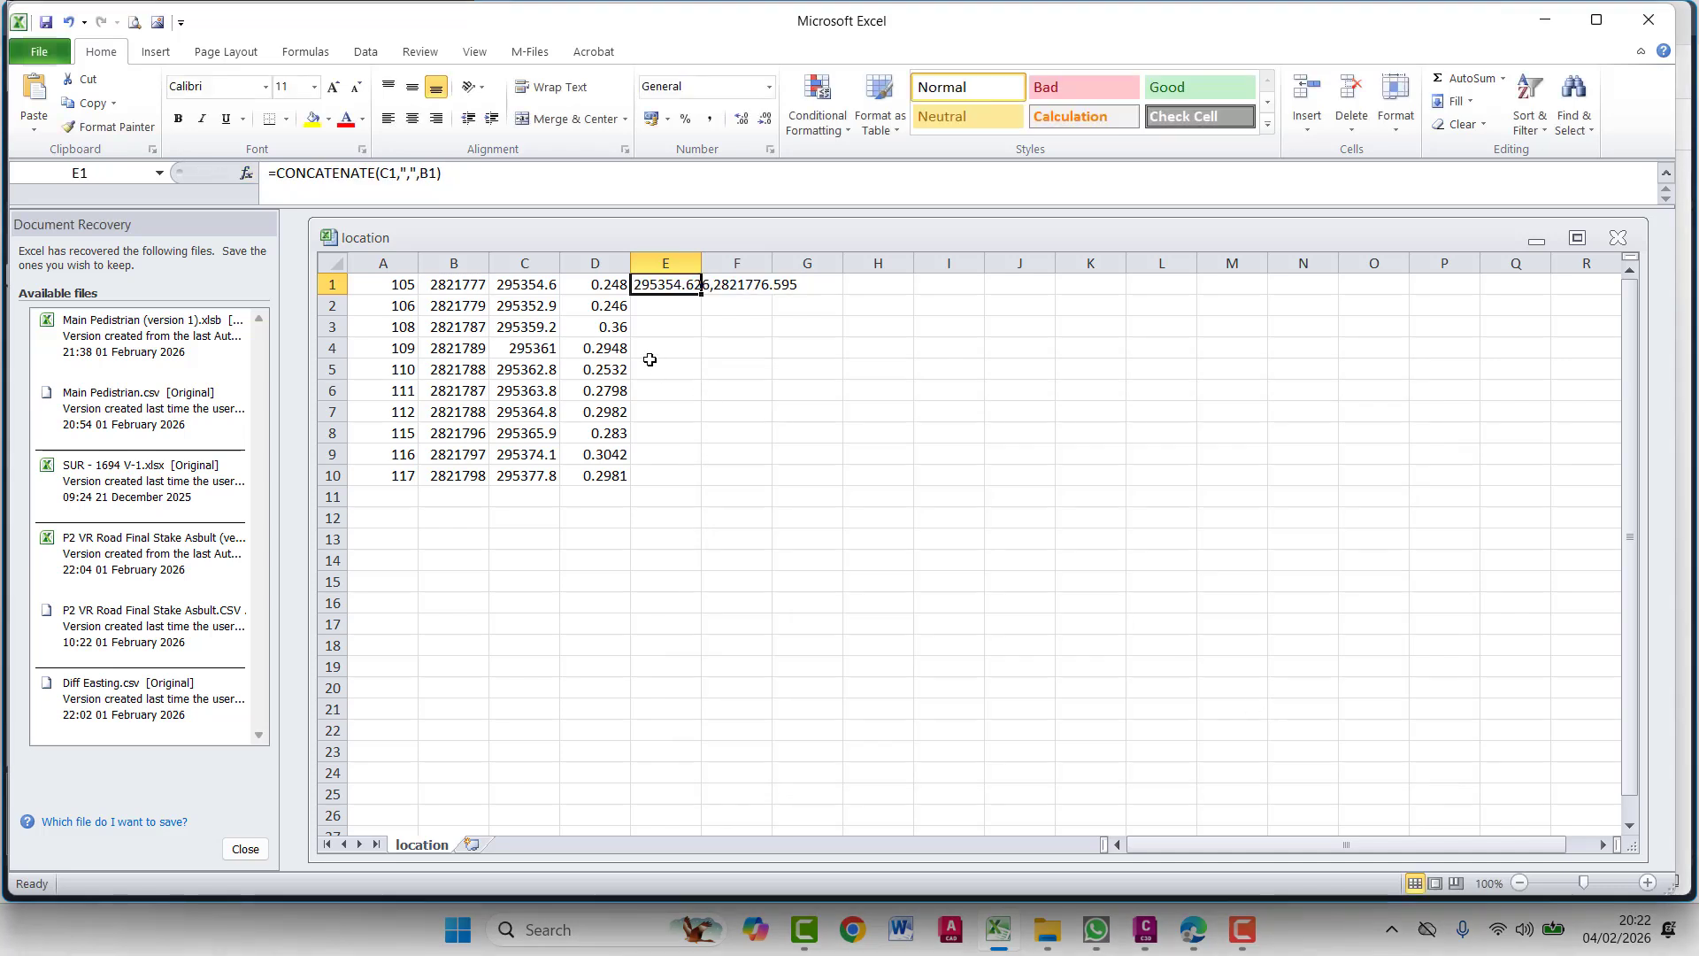
Fill the E1 formula down to E10, copy the joined coordinates and switch to Drawing4 in Civil 3D
{"action": "double_click", "coordinate": [700, 295]}
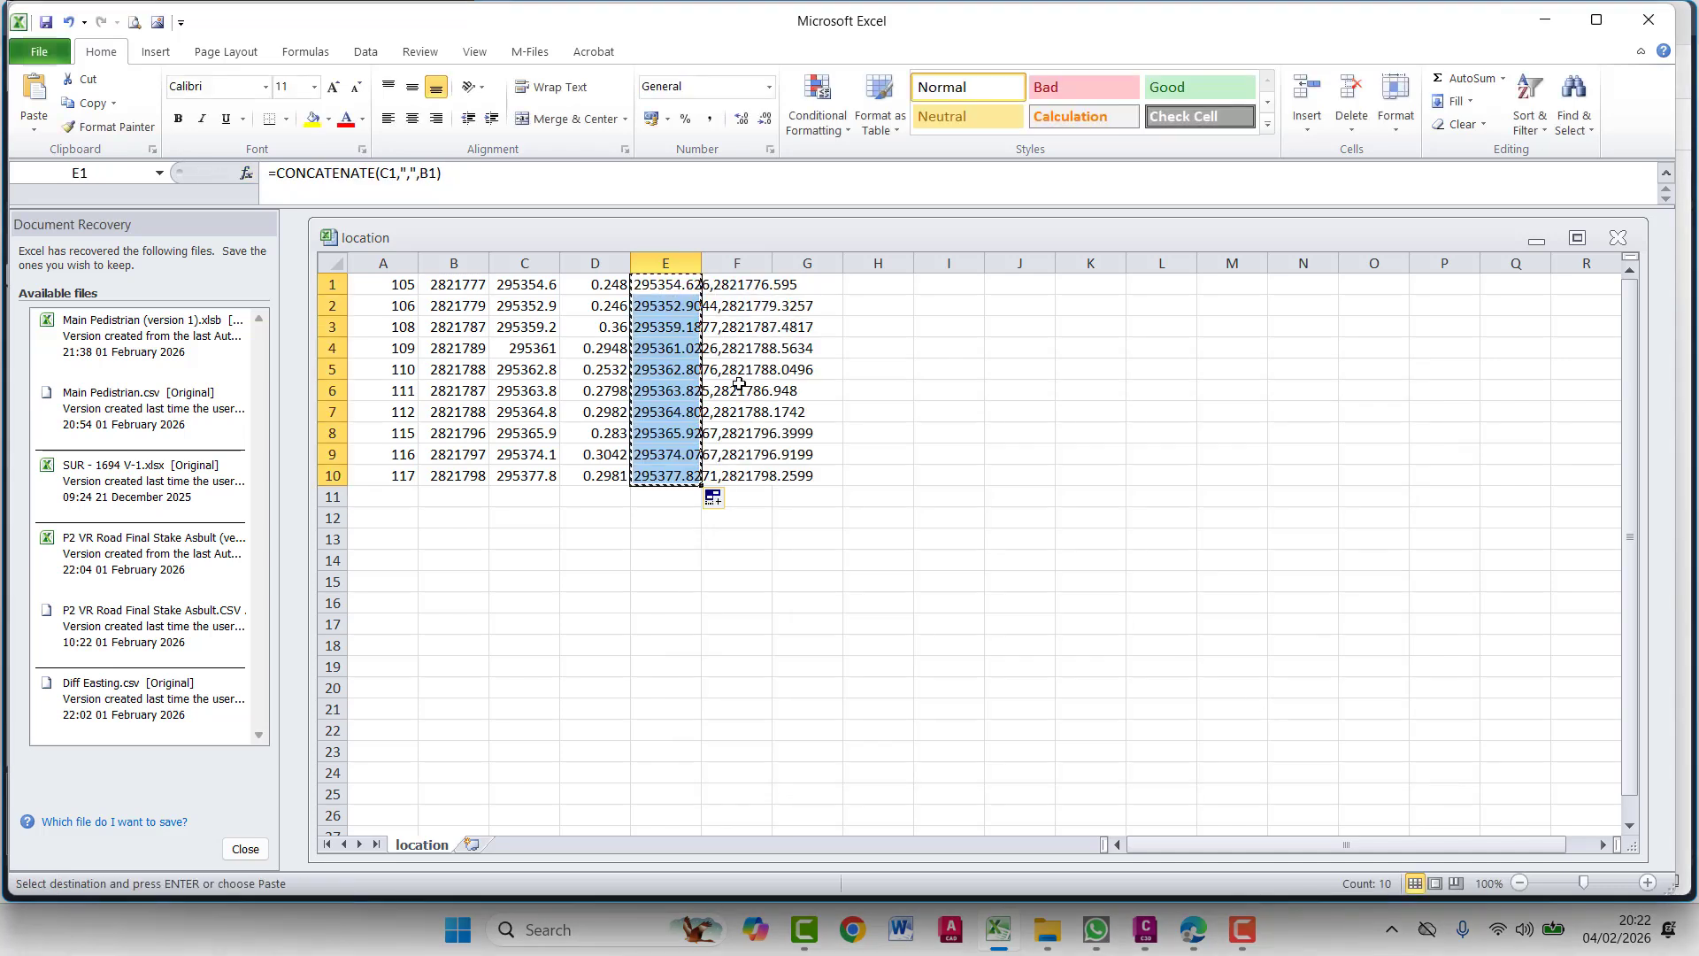
{"action": "left_click", "coordinate": [1542, 24]}
{"action": "mouse_move", "coordinate": [1145, 929]}
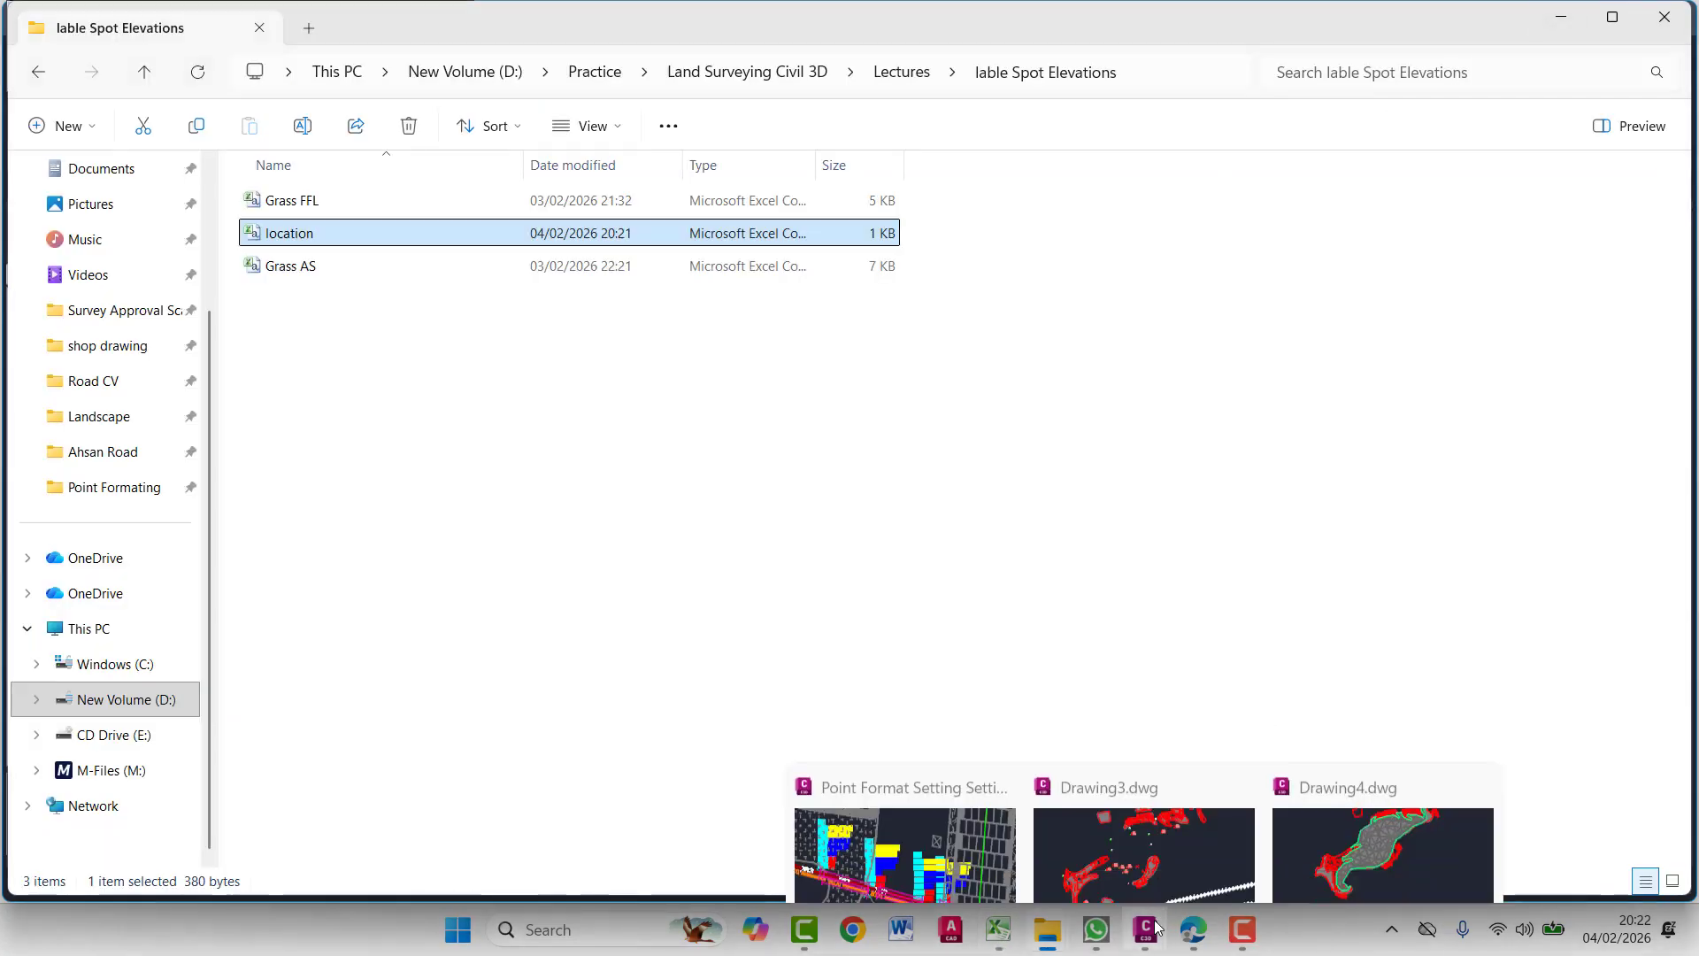
{"action": "left_click", "coordinate": [1350, 860]}
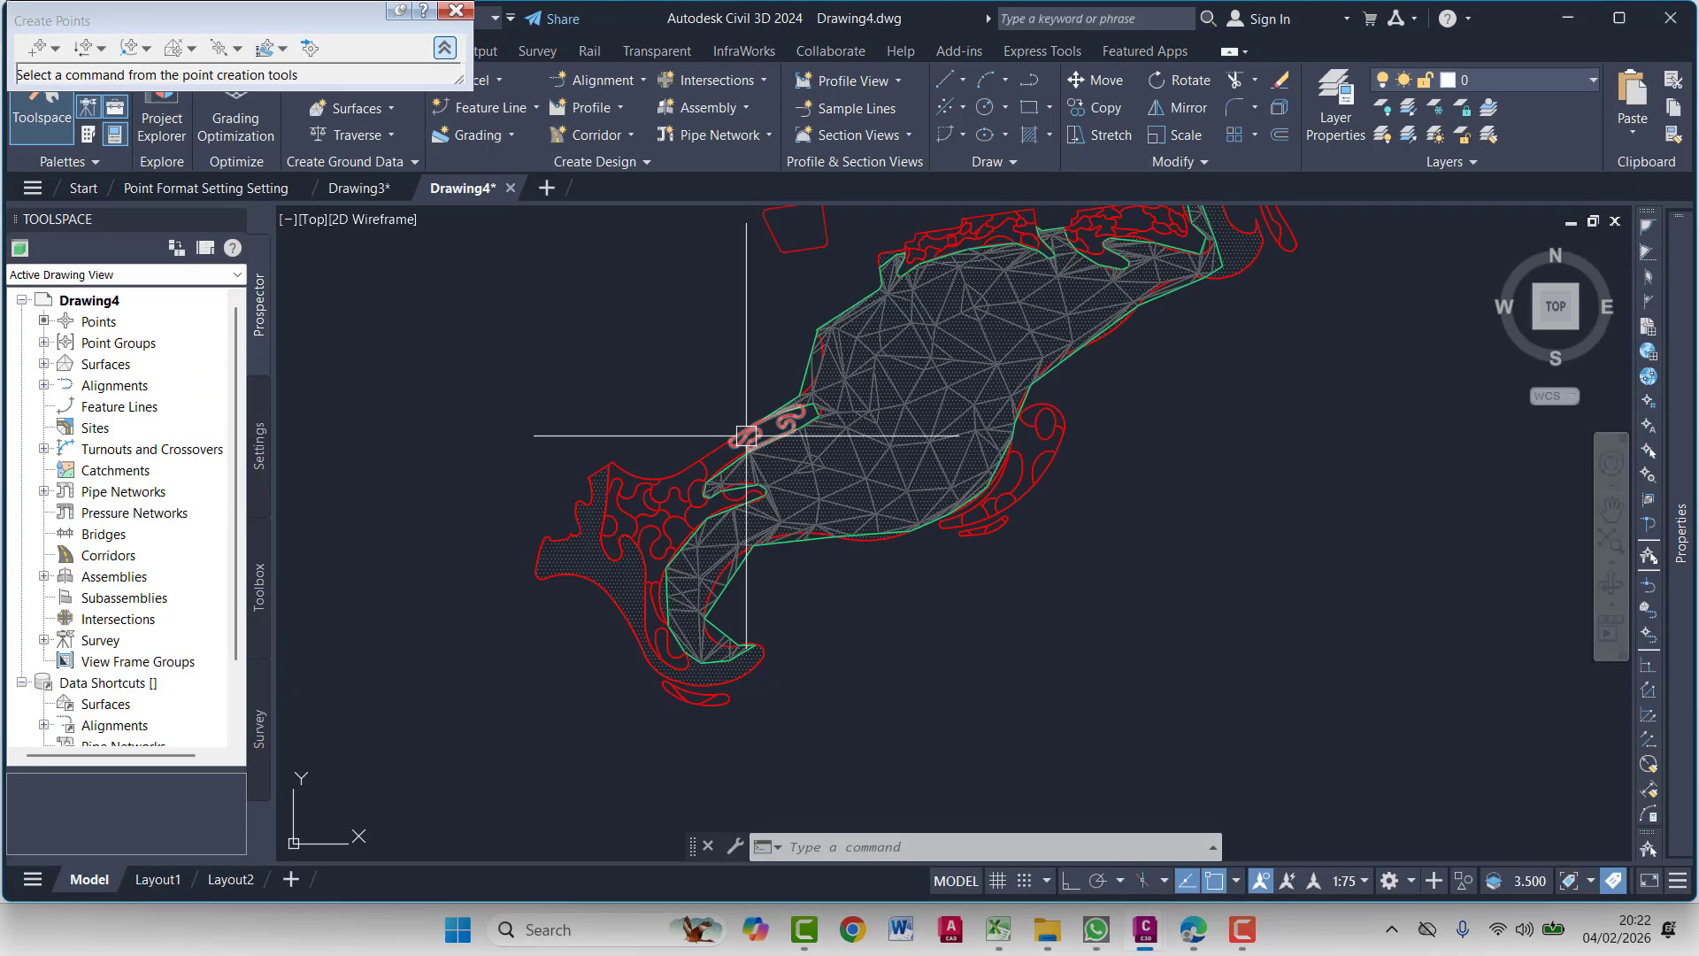
Add spot elevation labels to the Comparison Surface at the copied coordinates, with the Create Points toolbar closed
{"action": "left_click", "coordinate": [462, 12]}
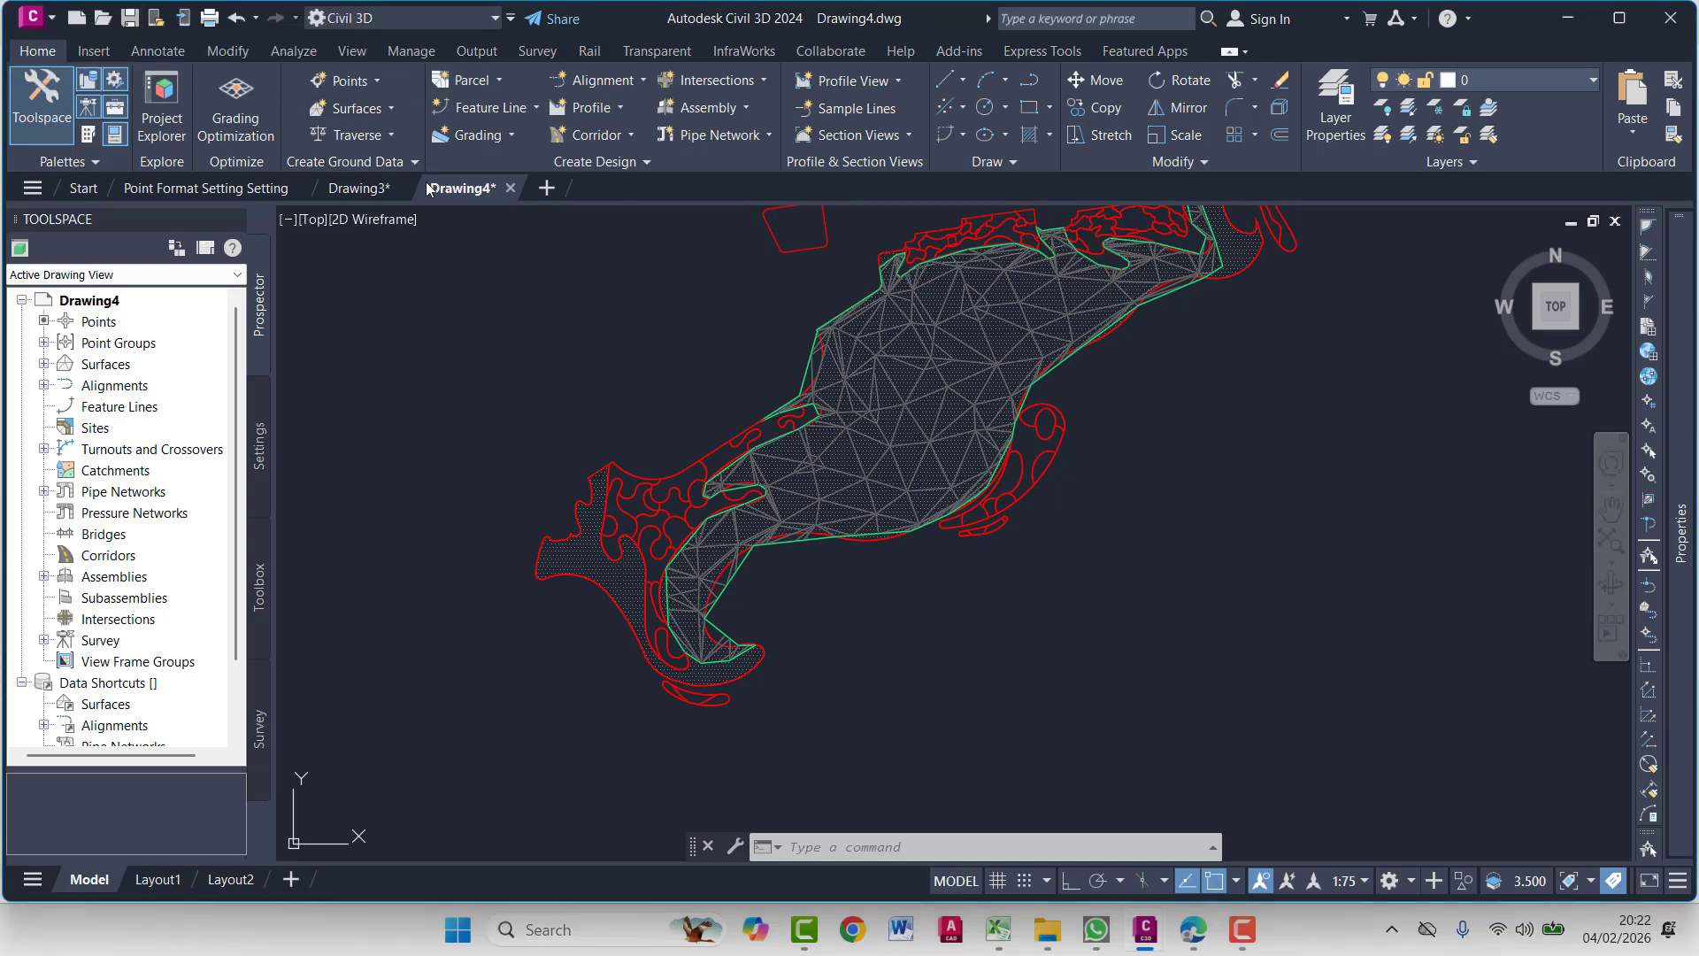
{"action": "left_click", "coordinate": [589, 469]}
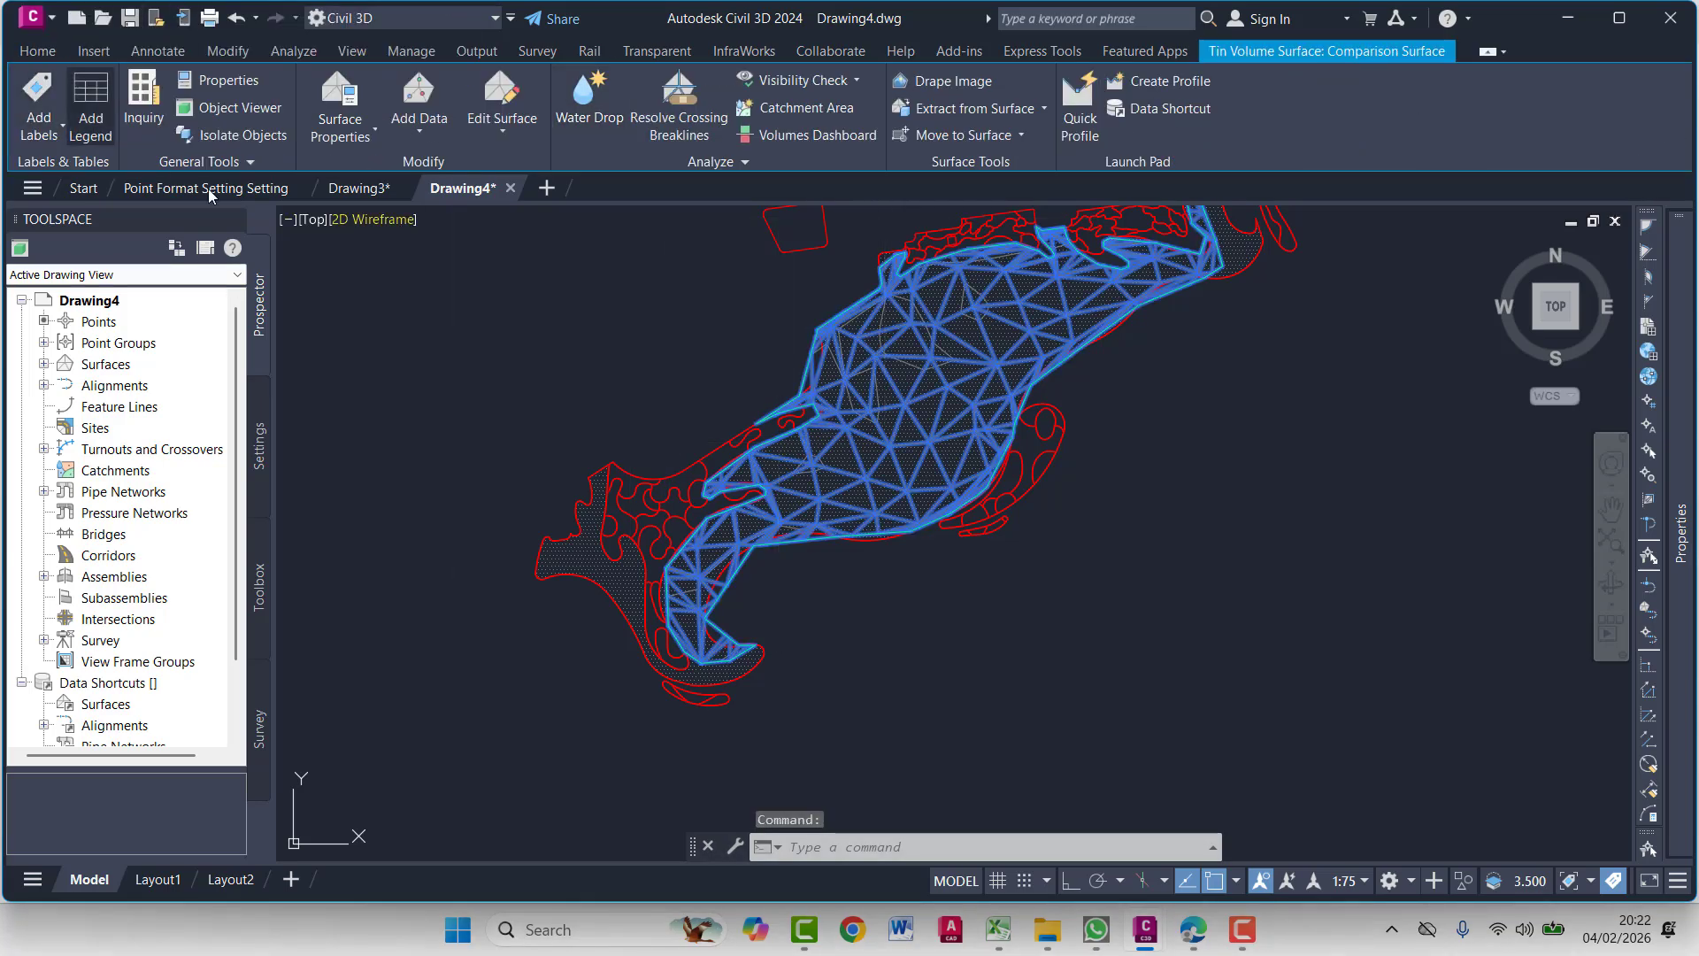
{"action": "left_click", "coordinate": [42, 130]}
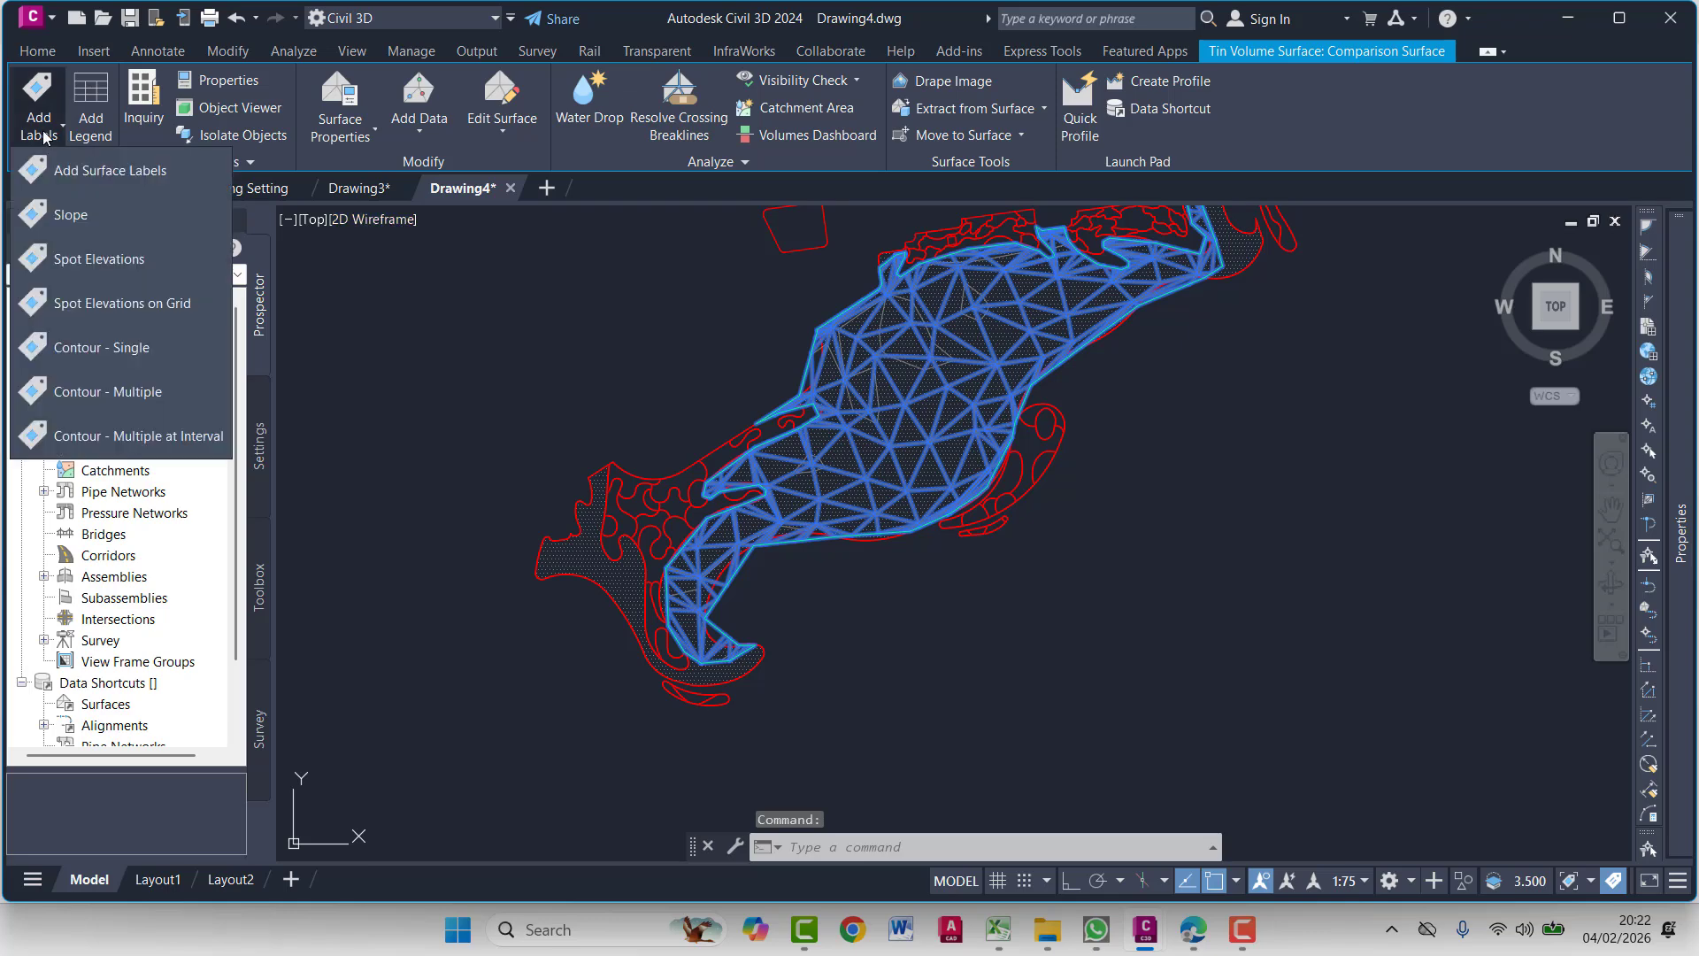
{"action": "left_click", "coordinate": [146, 253]}
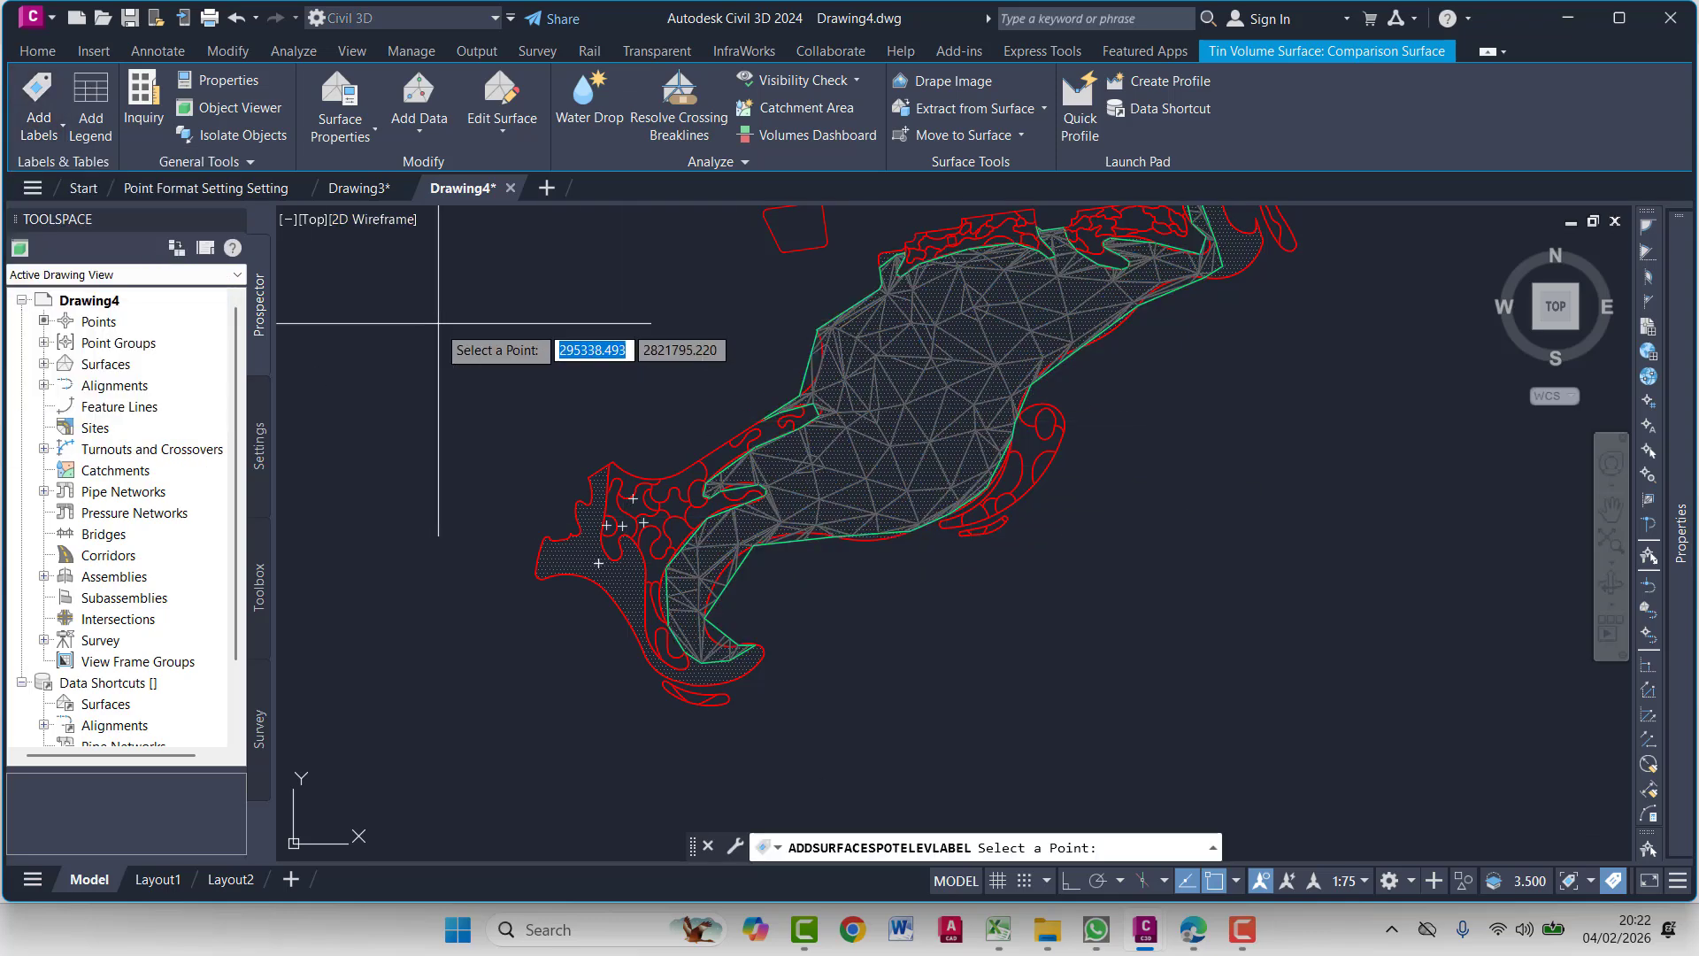
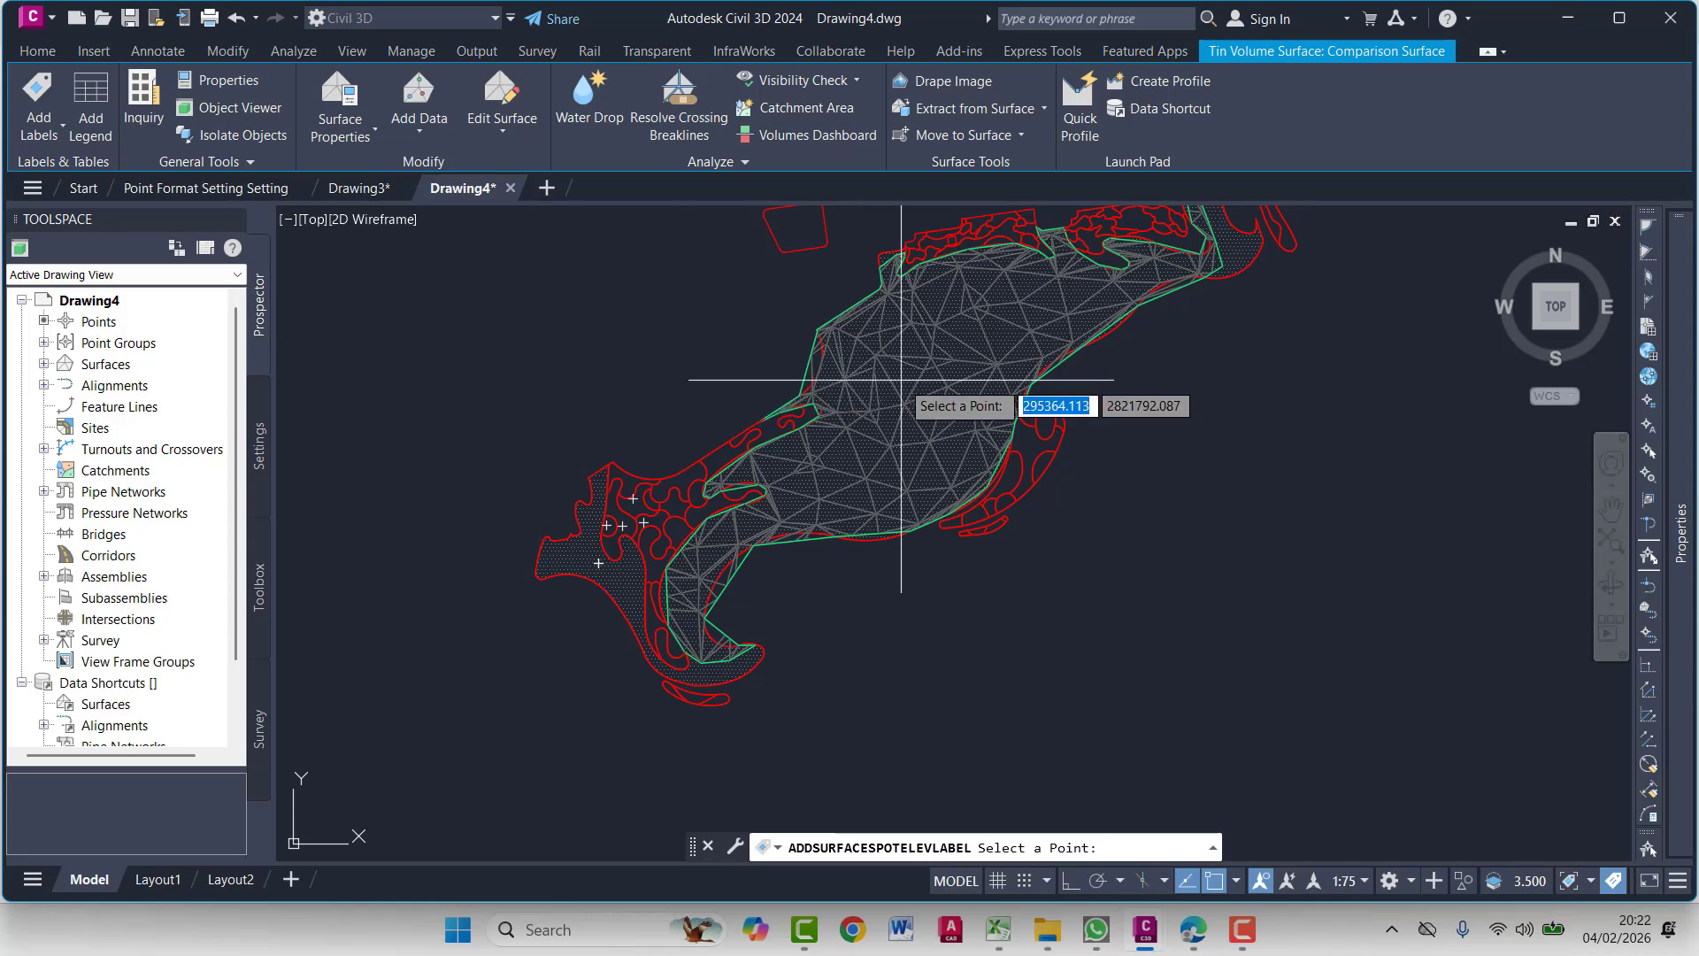
{"action": "left_click", "coordinate": [913, 418]}
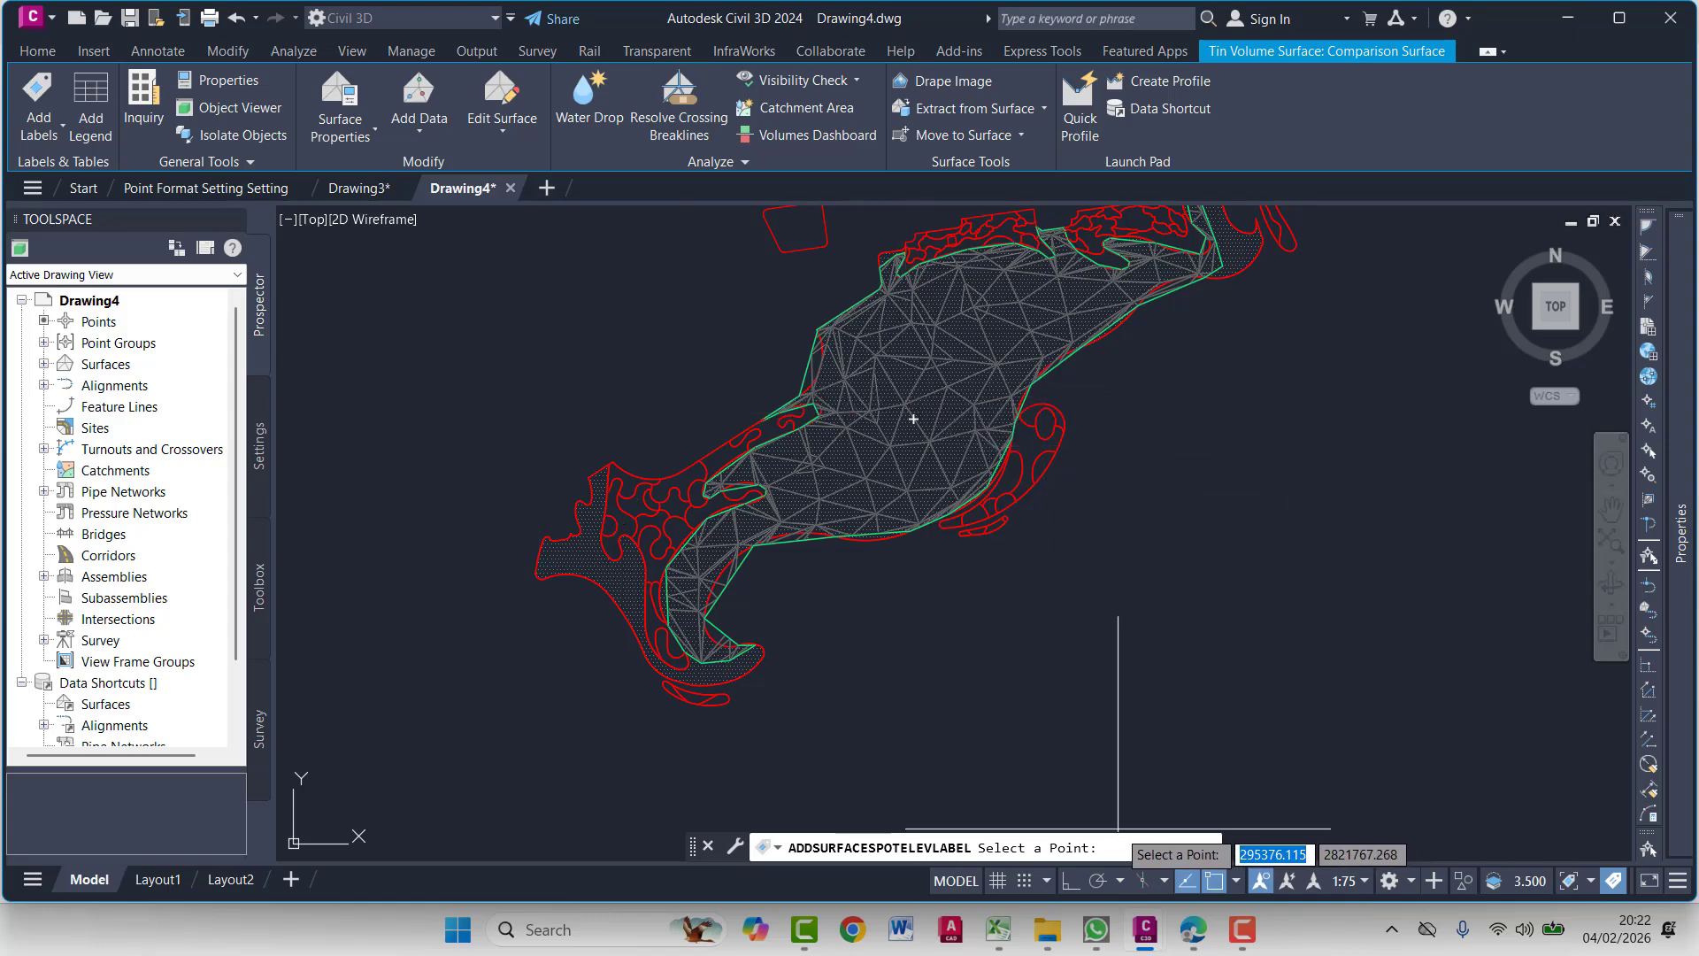
{"action": "right_click", "coordinate": [1122, 849]}
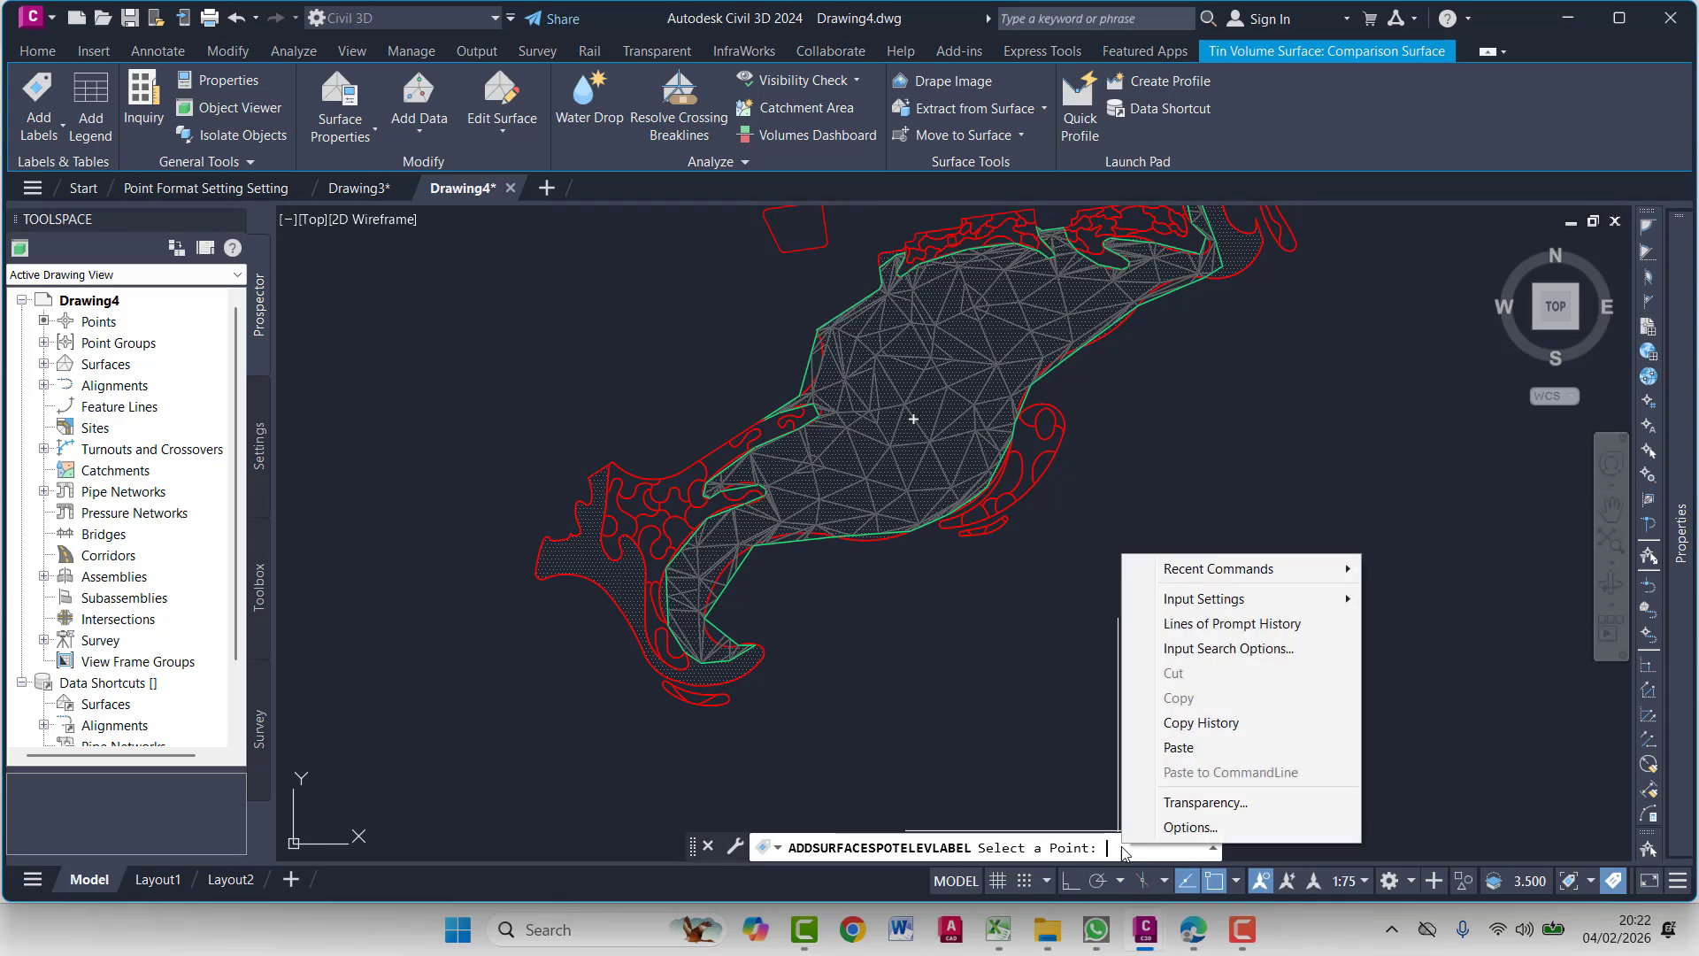
{"action": "left_click", "coordinate": [1178, 747]}
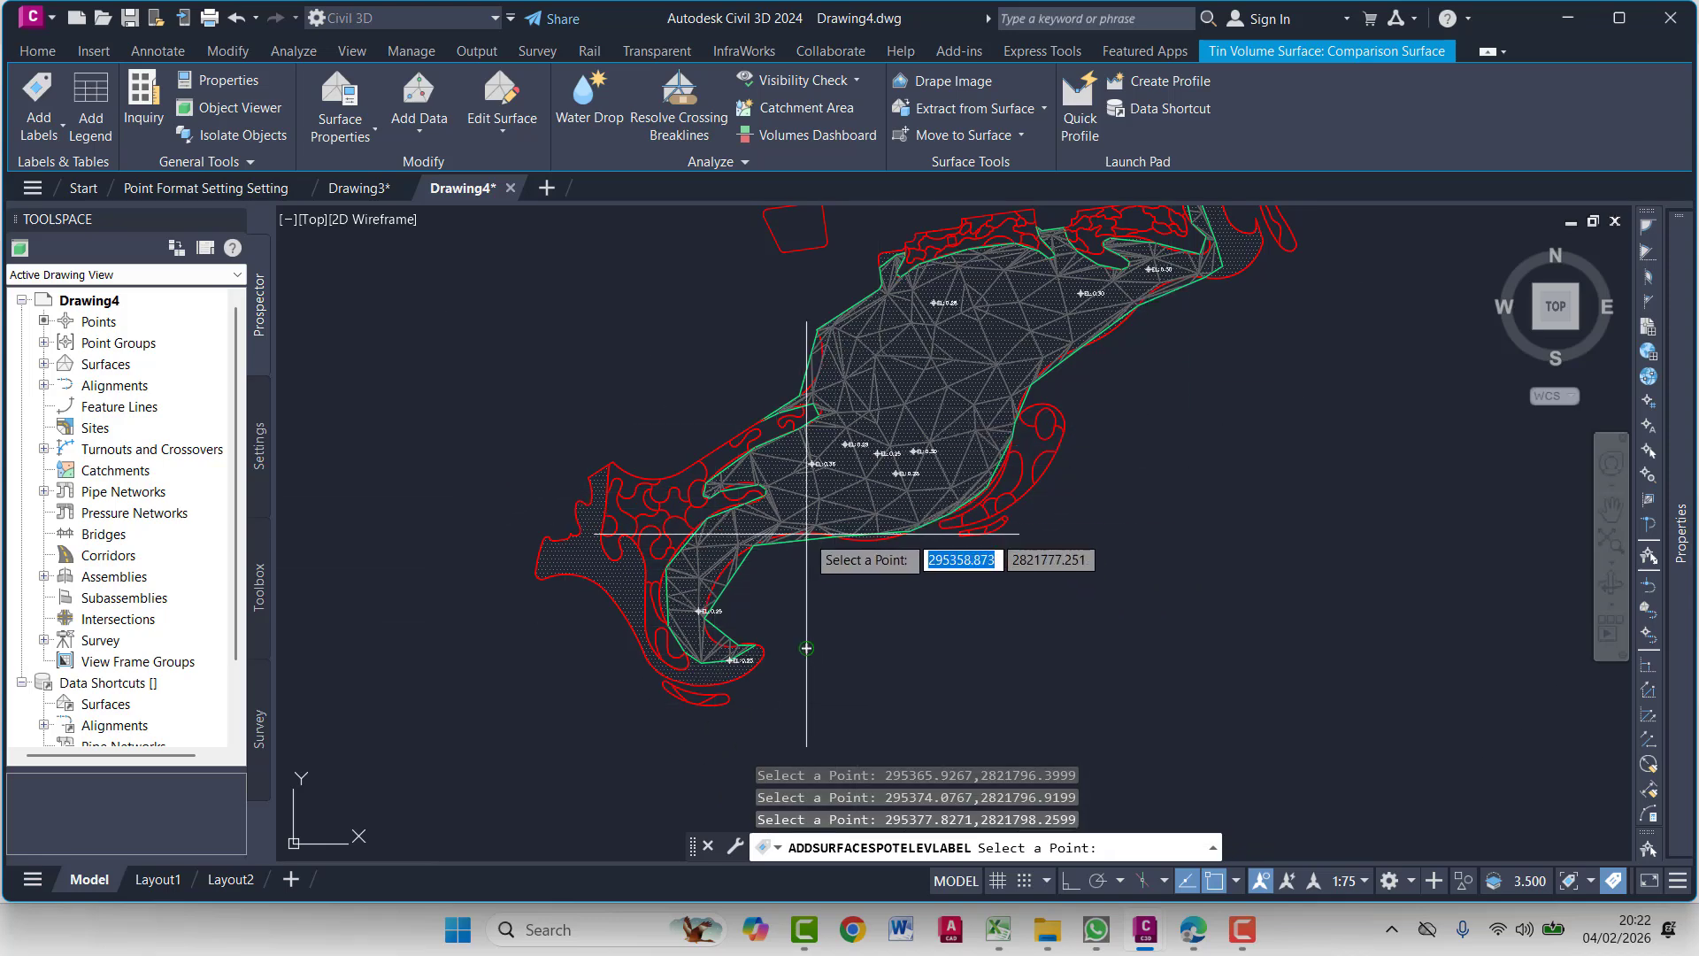
{"action": "scroll", "coordinate": [948, 442], "scroll_direction": "up", "scroll_amount": 2}
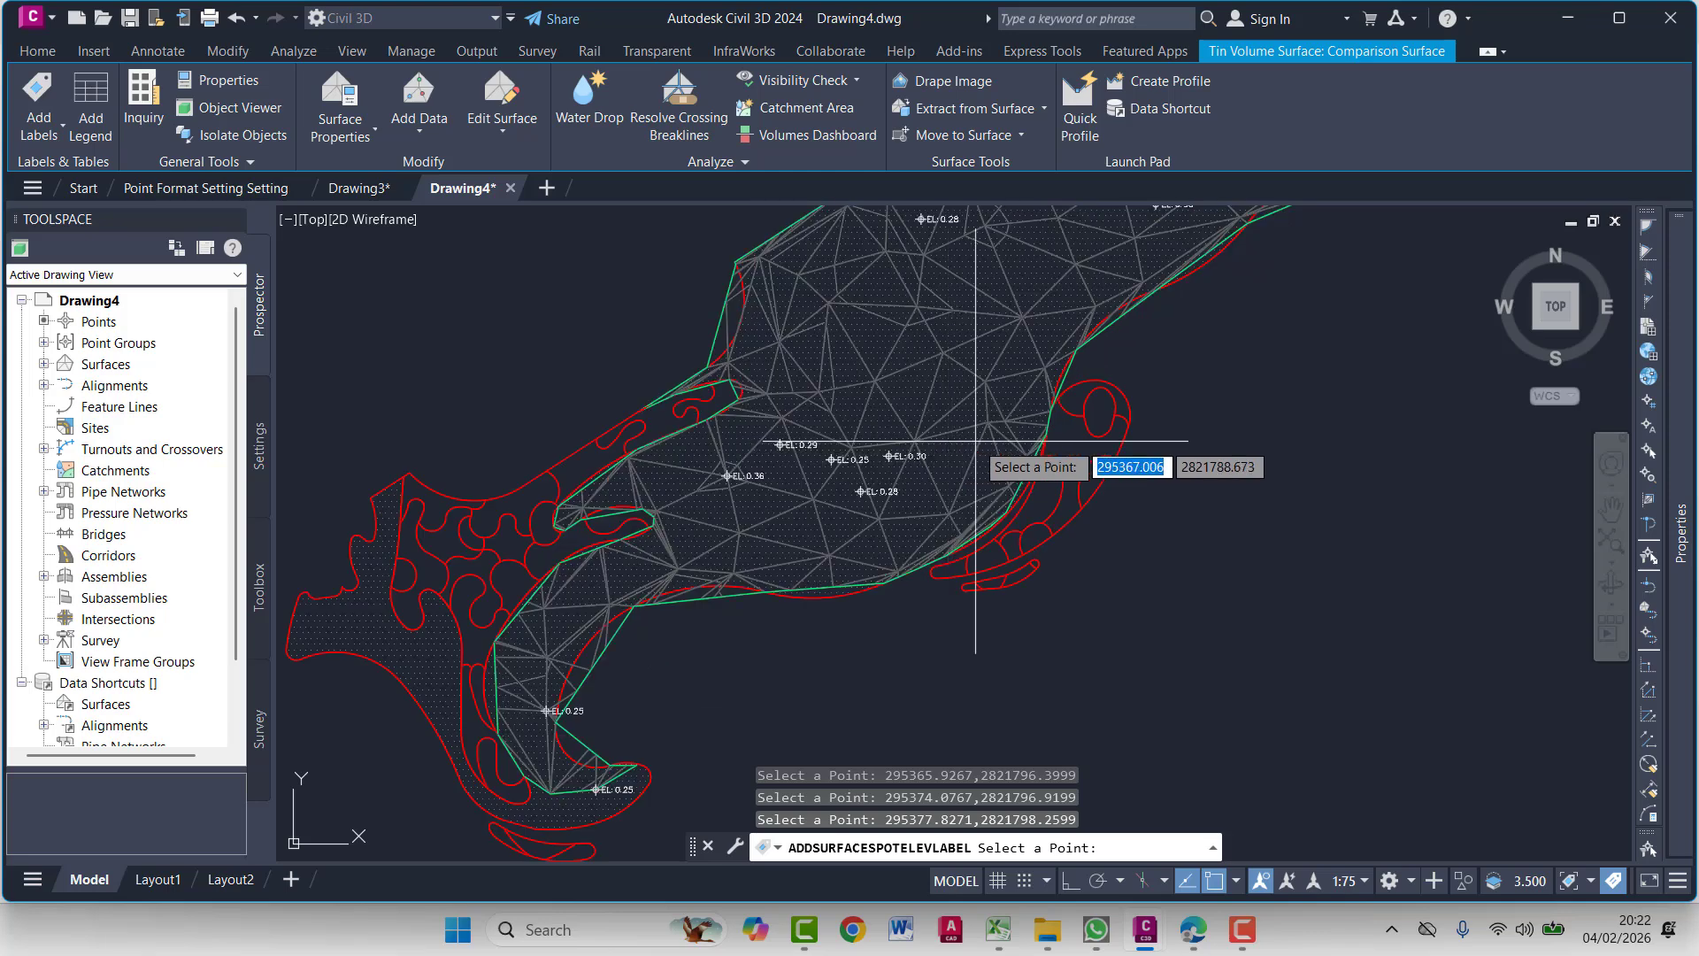
{"action": "middle_click_drag", "start_coordinate": [1005, 561], "coordinate": [906, 609]}
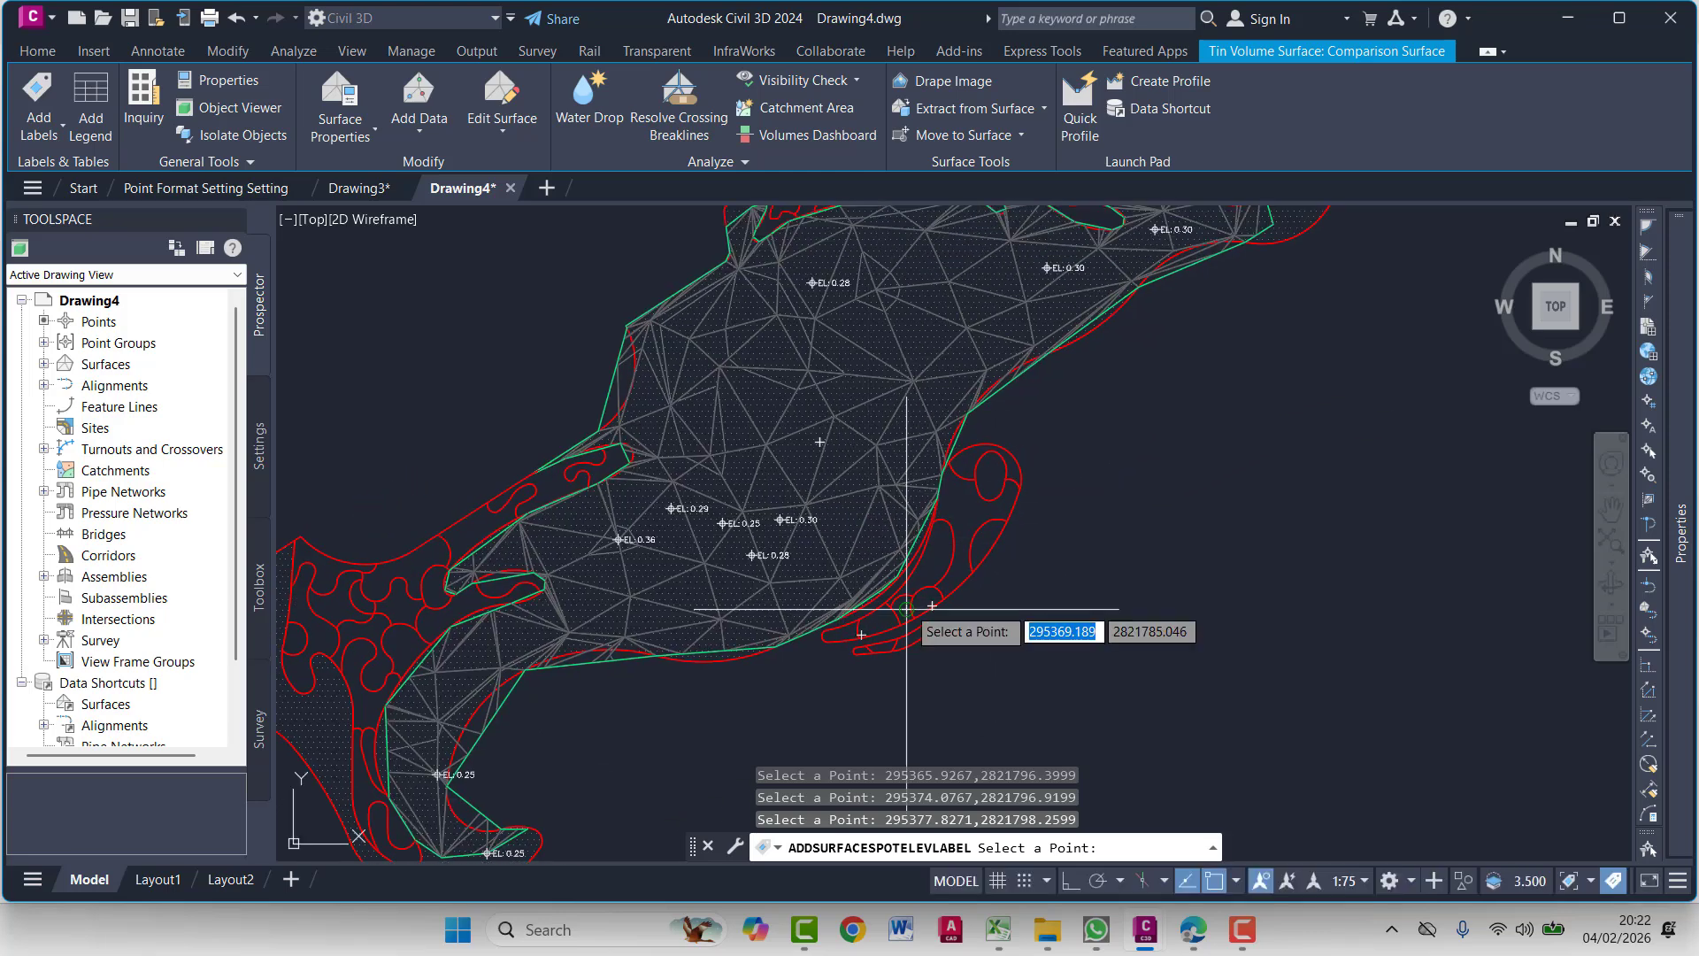
{"action": "key", "text": "Escape"}
{"action": "scroll", "coordinate": [763, 525], "scroll_direction": "up", "scroll_amount": 2}
{"action": "left_click", "coordinate": [761, 524]}
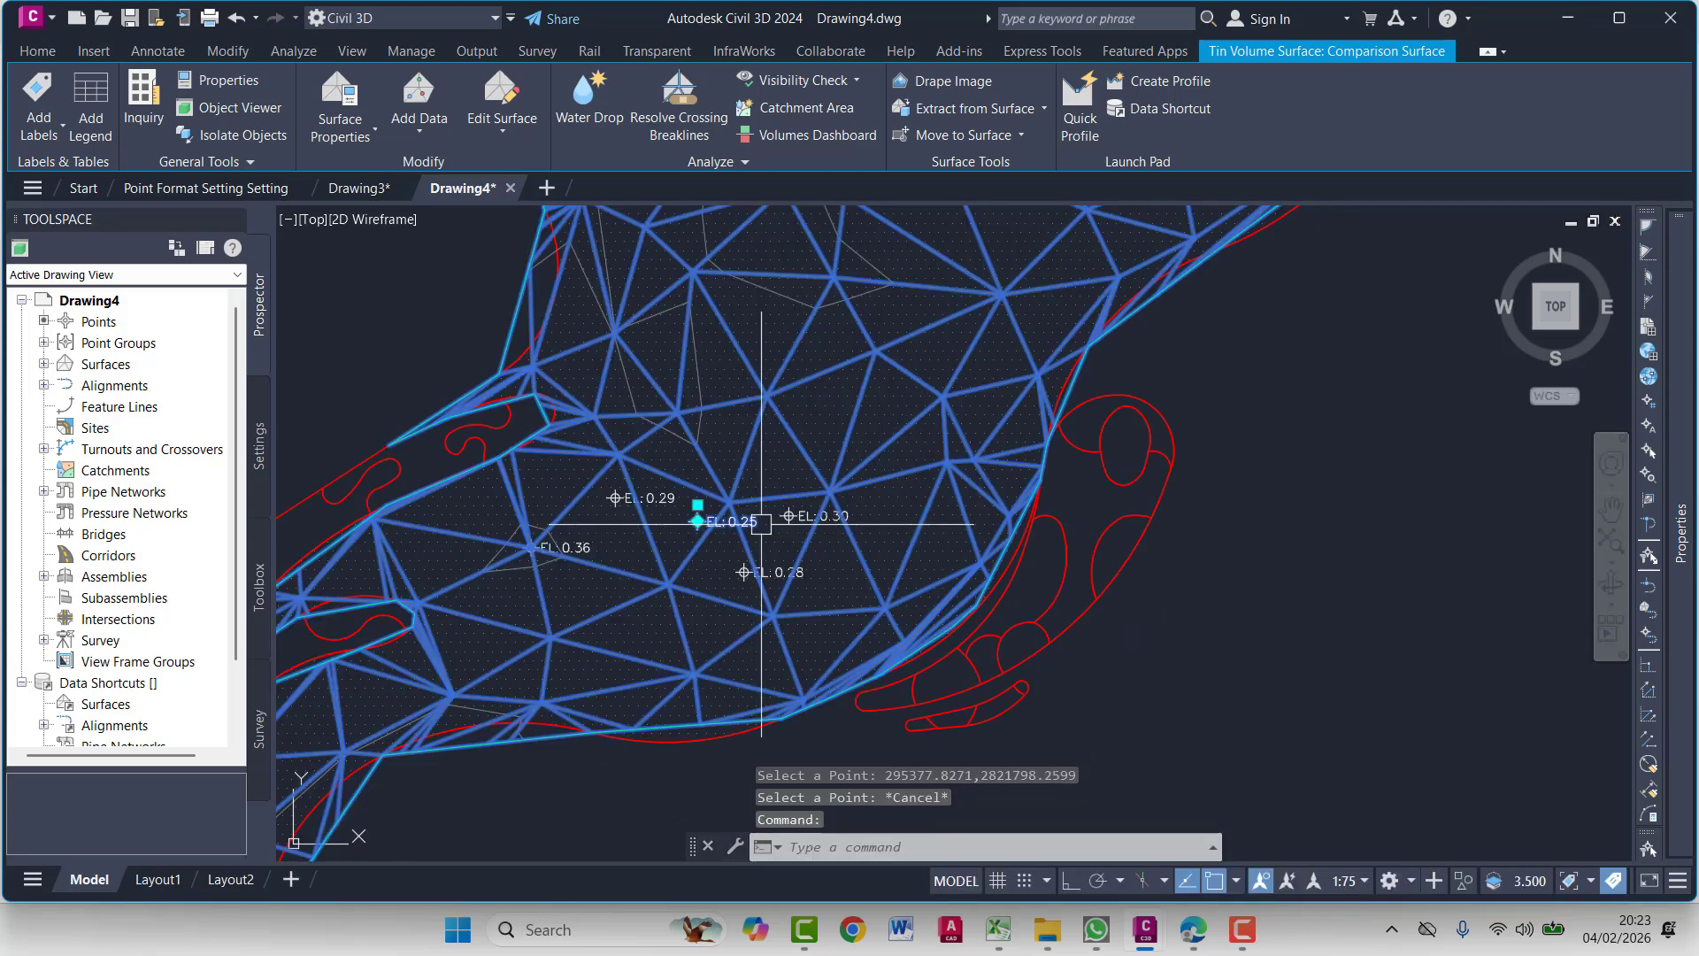
{"action": "key", "text": "Escape"}
{"action": "key", "text": "Escape"}
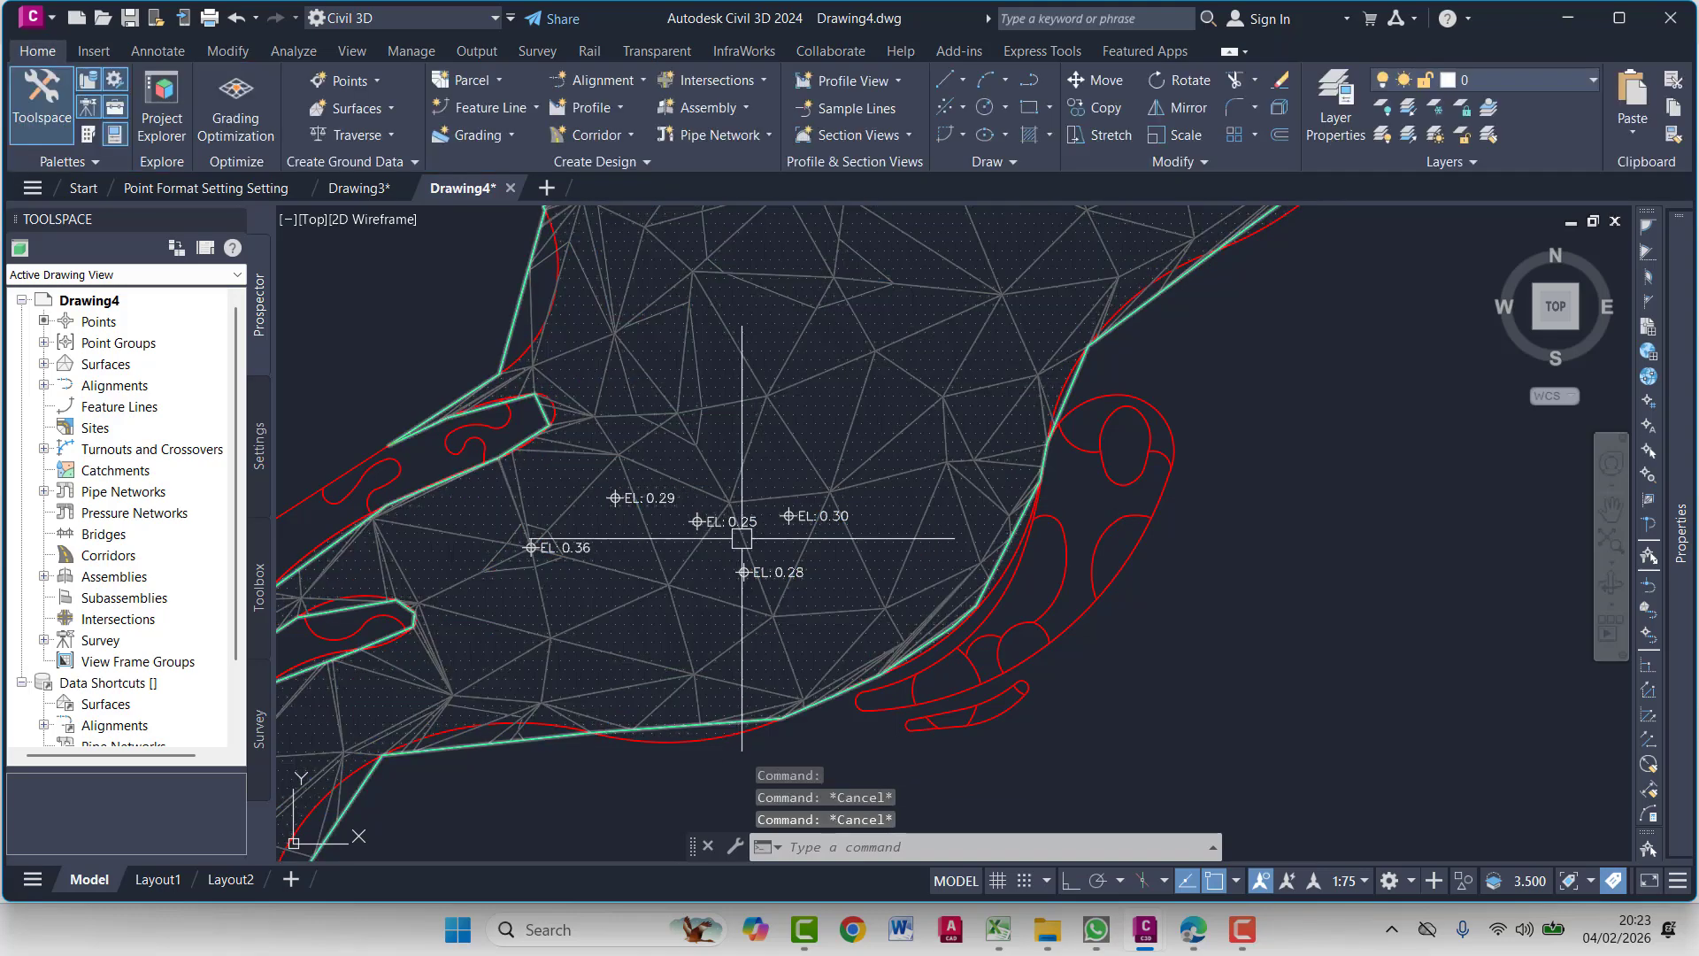
{"action": "left_click", "coordinate": [729, 522]}
{"action": "mouse_move", "coordinate": [1686, 423]}
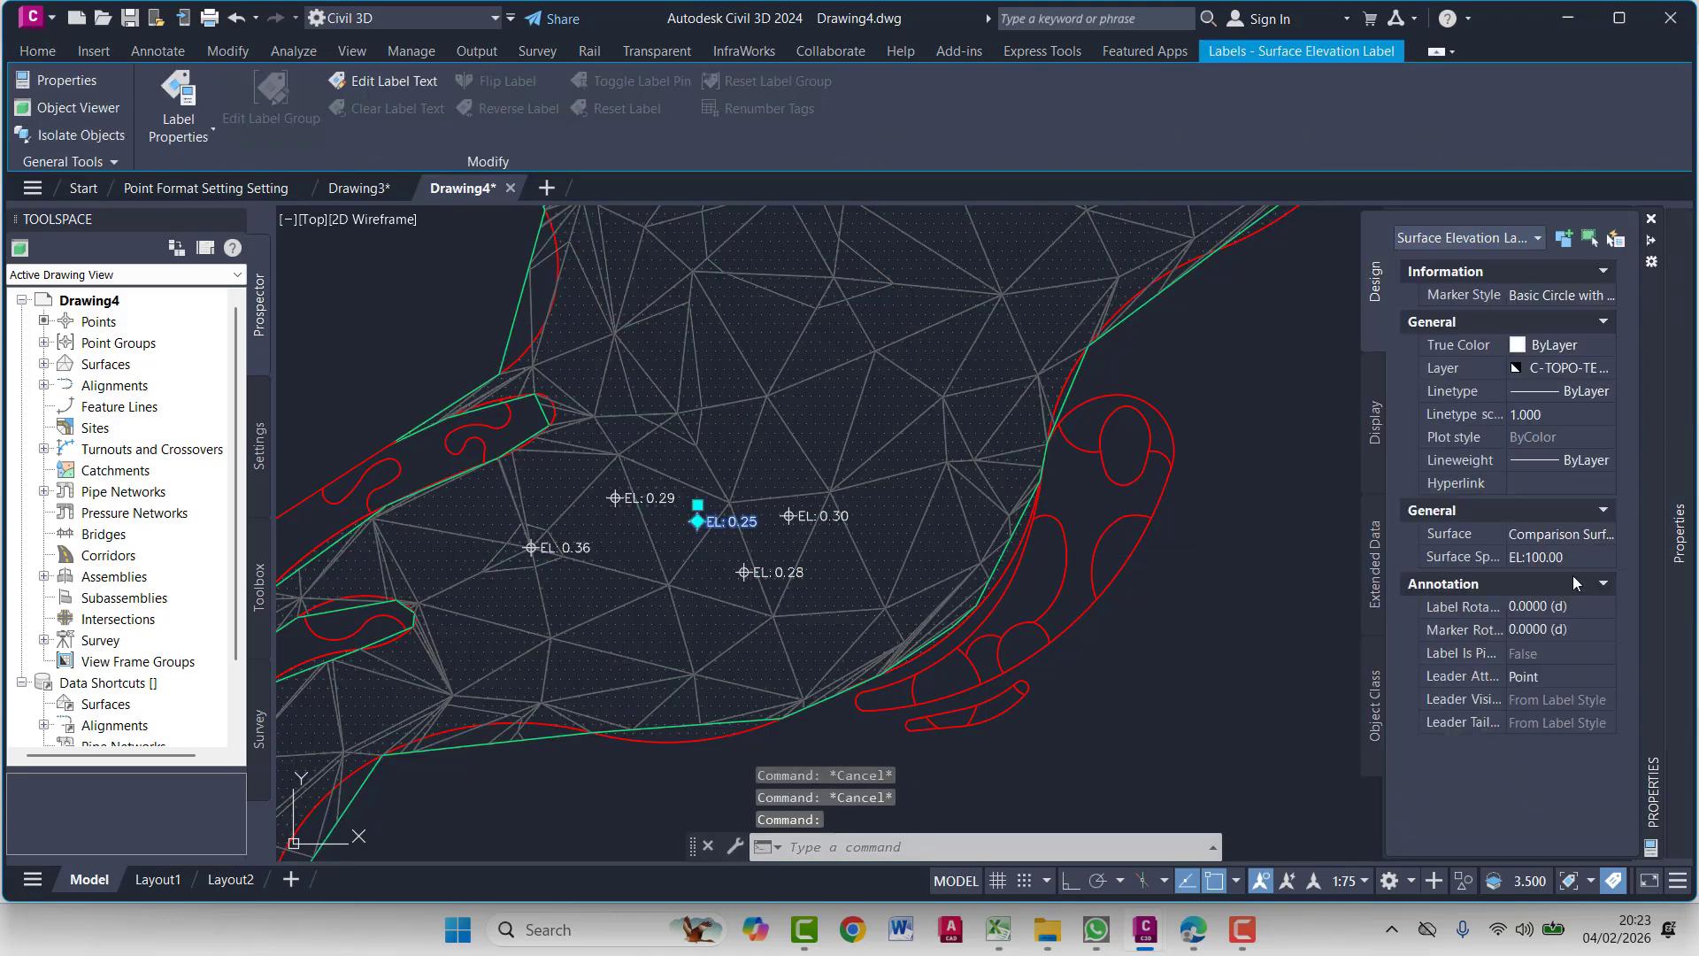
{"action": "left_click", "coordinate": [1539, 564]}
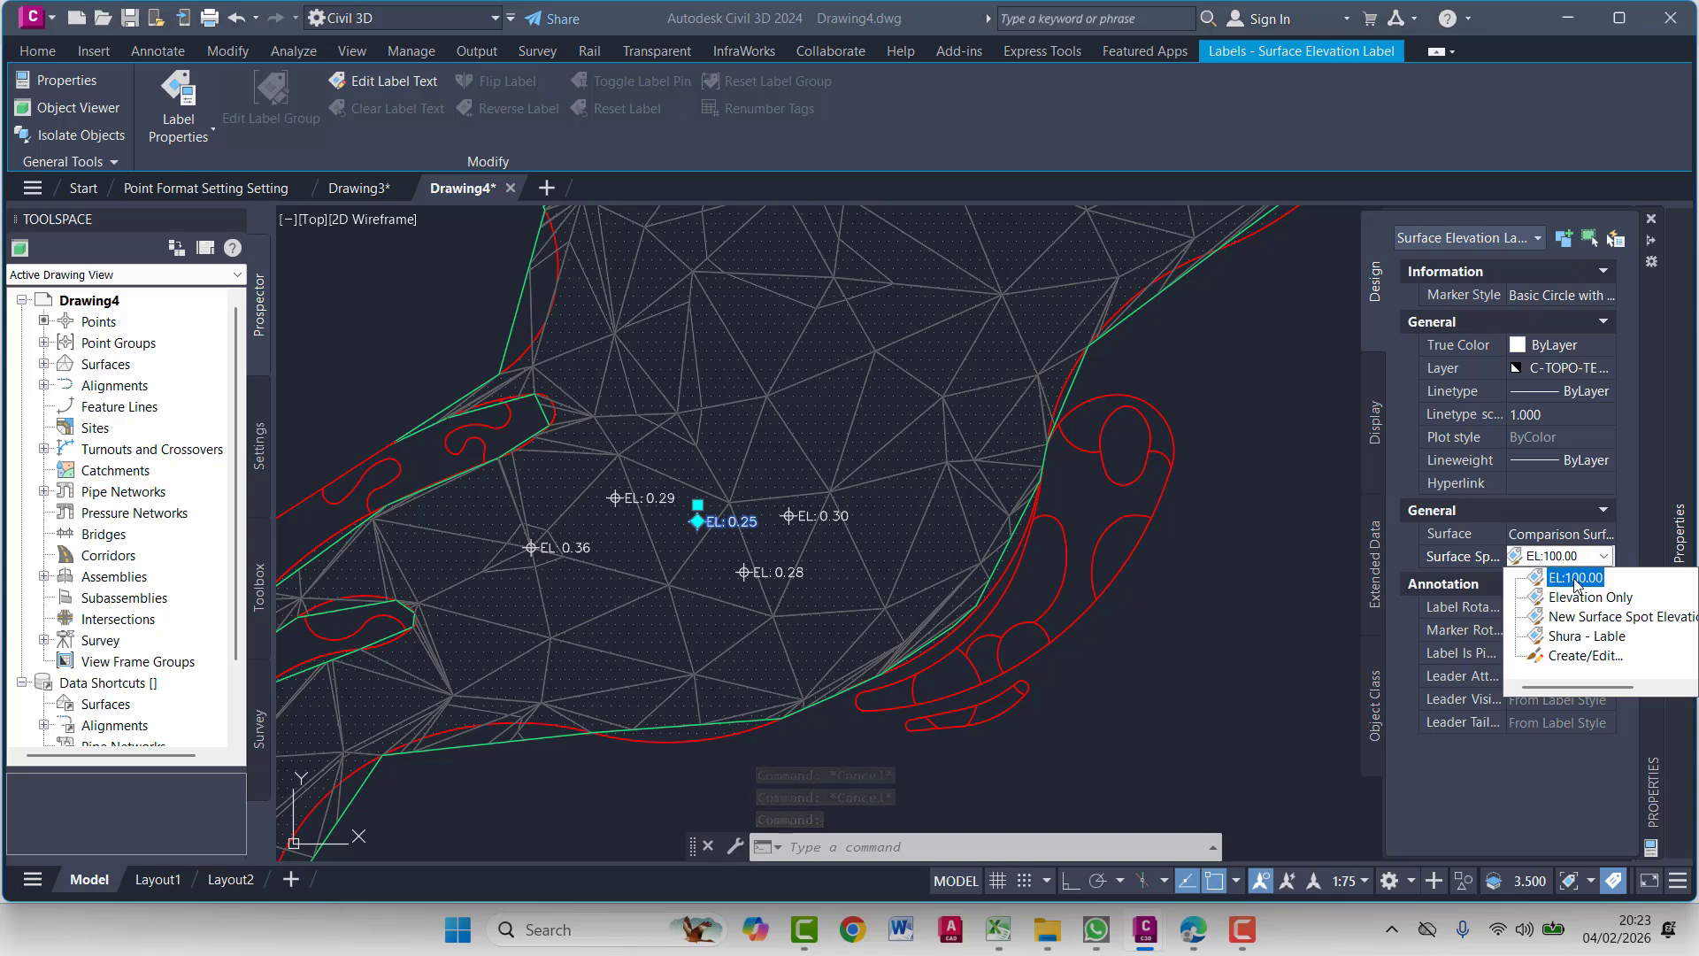
{"action": "left_click", "coordinate": [1577, 637]}
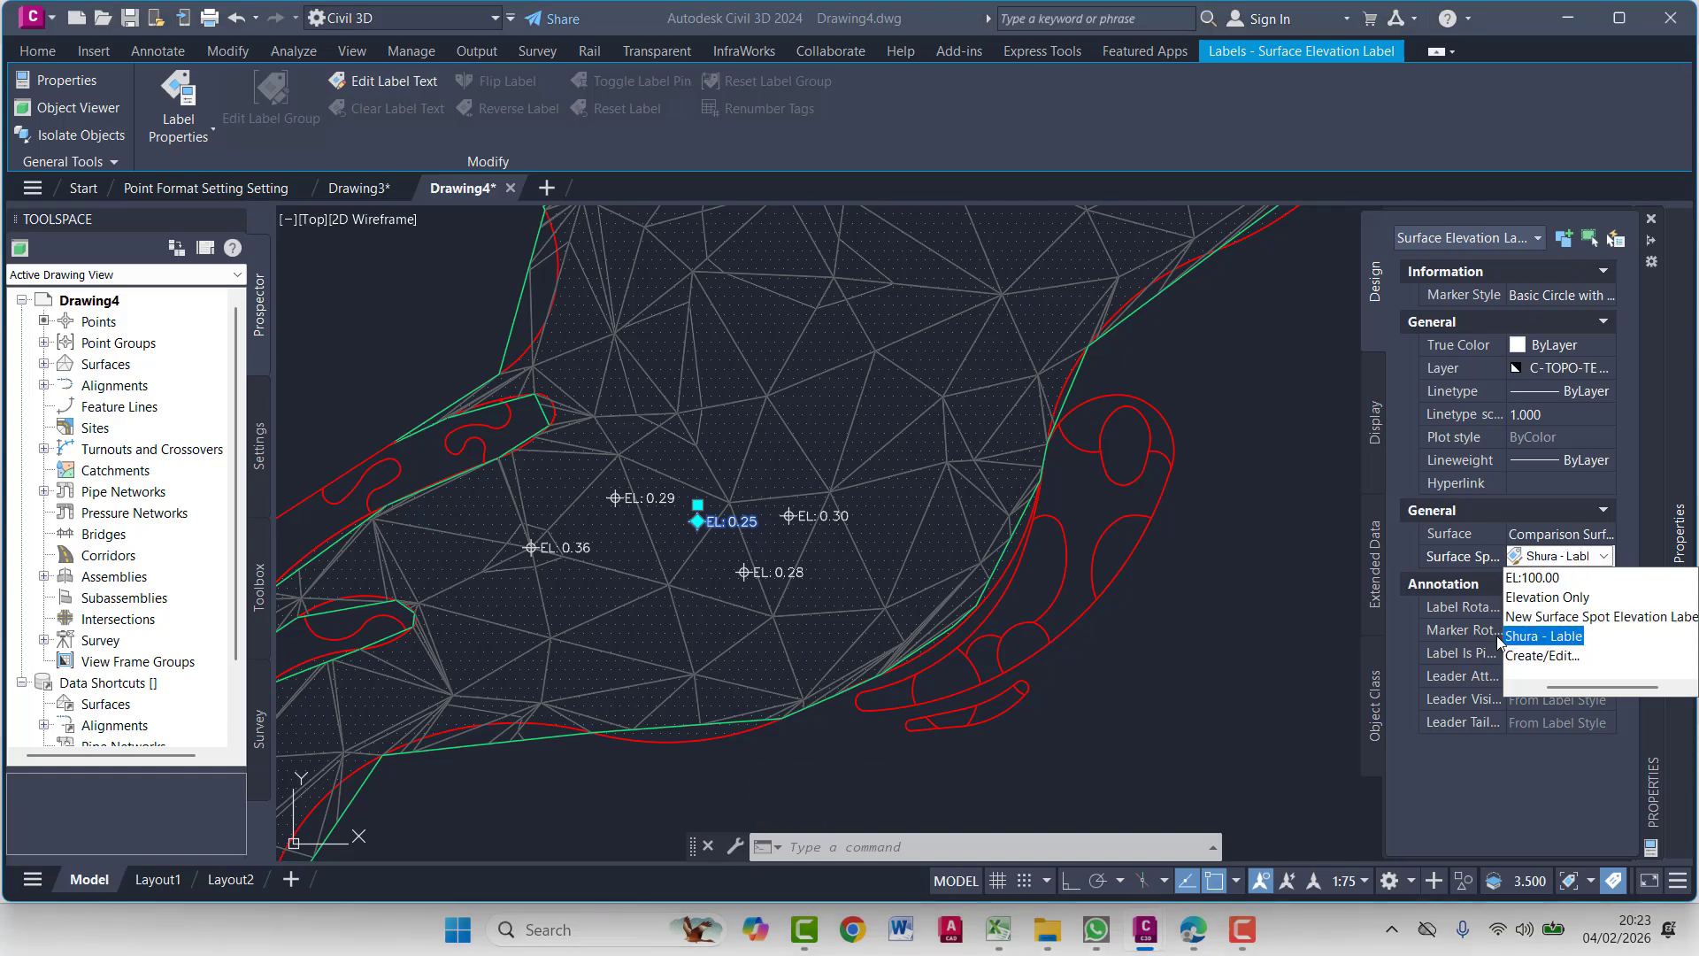
{"action": "key", "text": "Escape"}
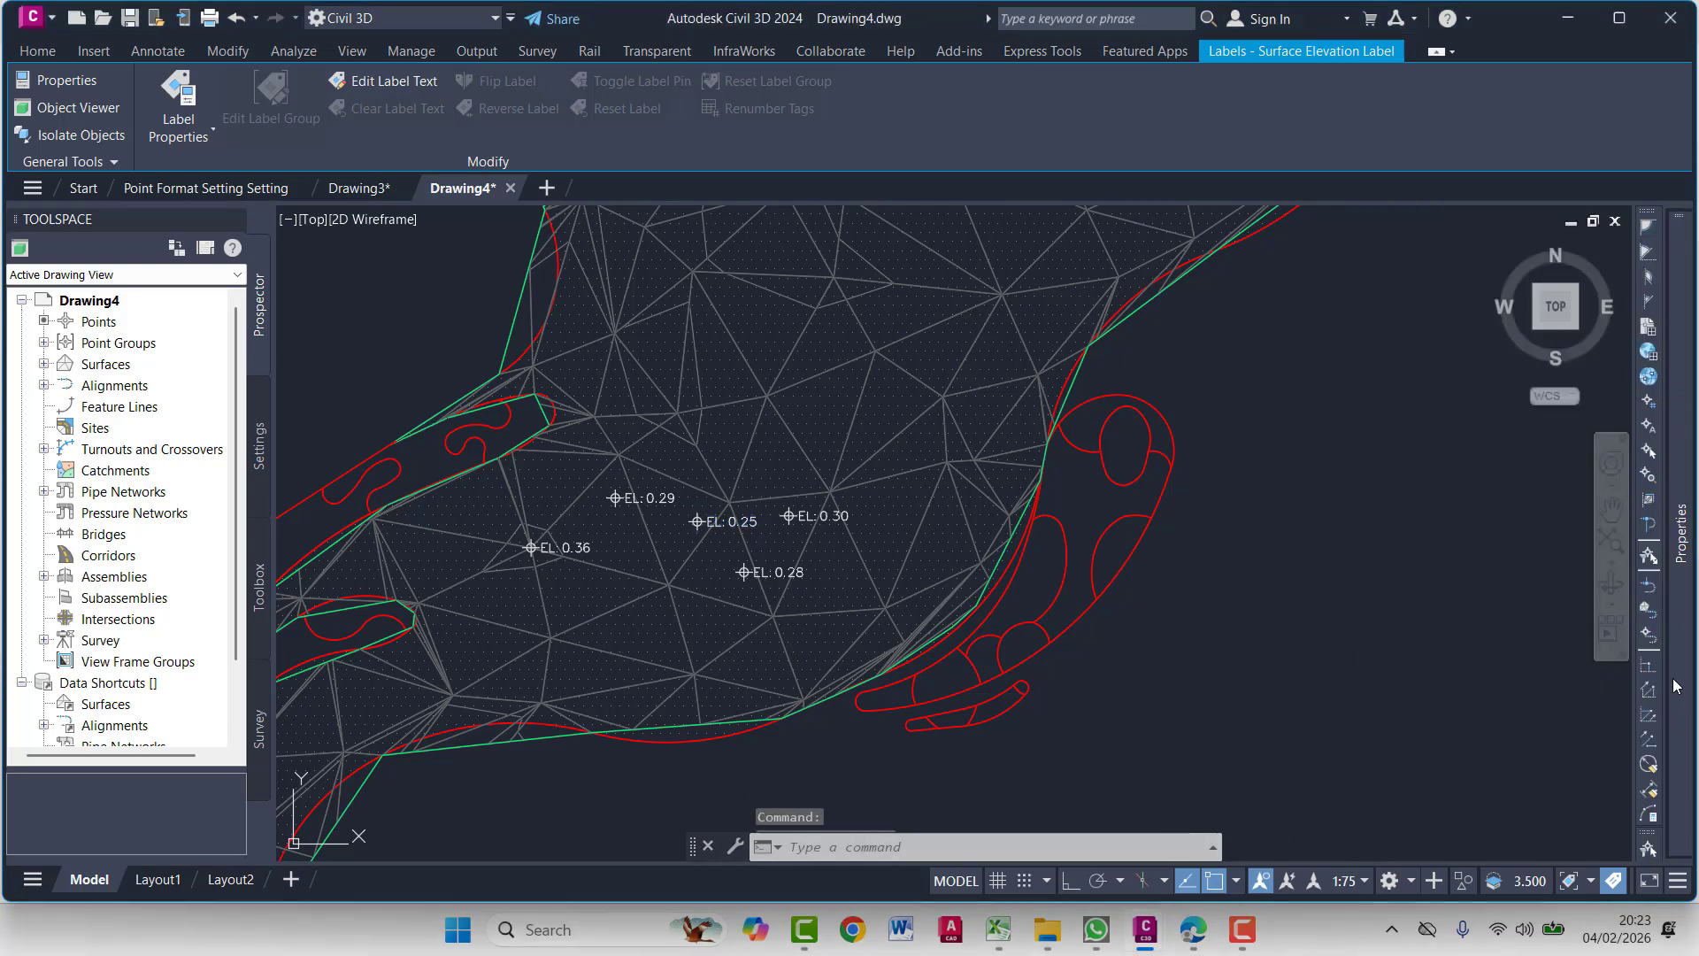
Select all similar surface elevation labels and set their spot elevation label style to Shura - Lable
{"action": "mouse_move", "coordinate": [1675, 715]}
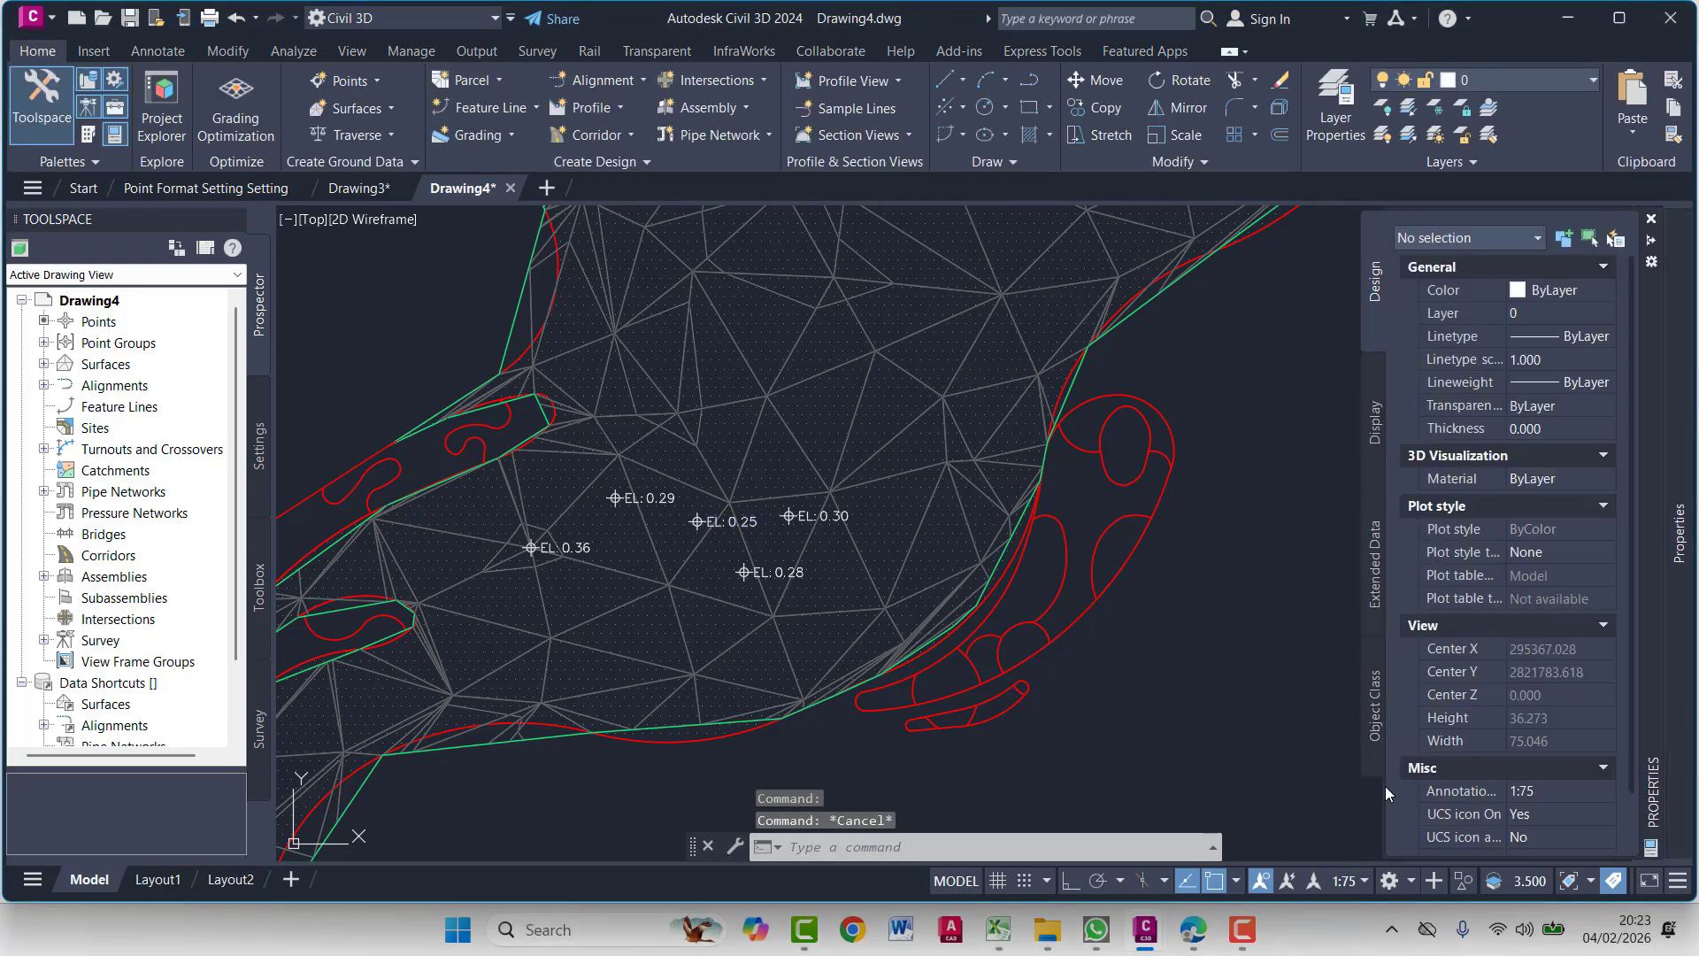
{"action": "left_click_drag", "start_coordinate": [1381, 785], "coordinate": [1209, 785]}
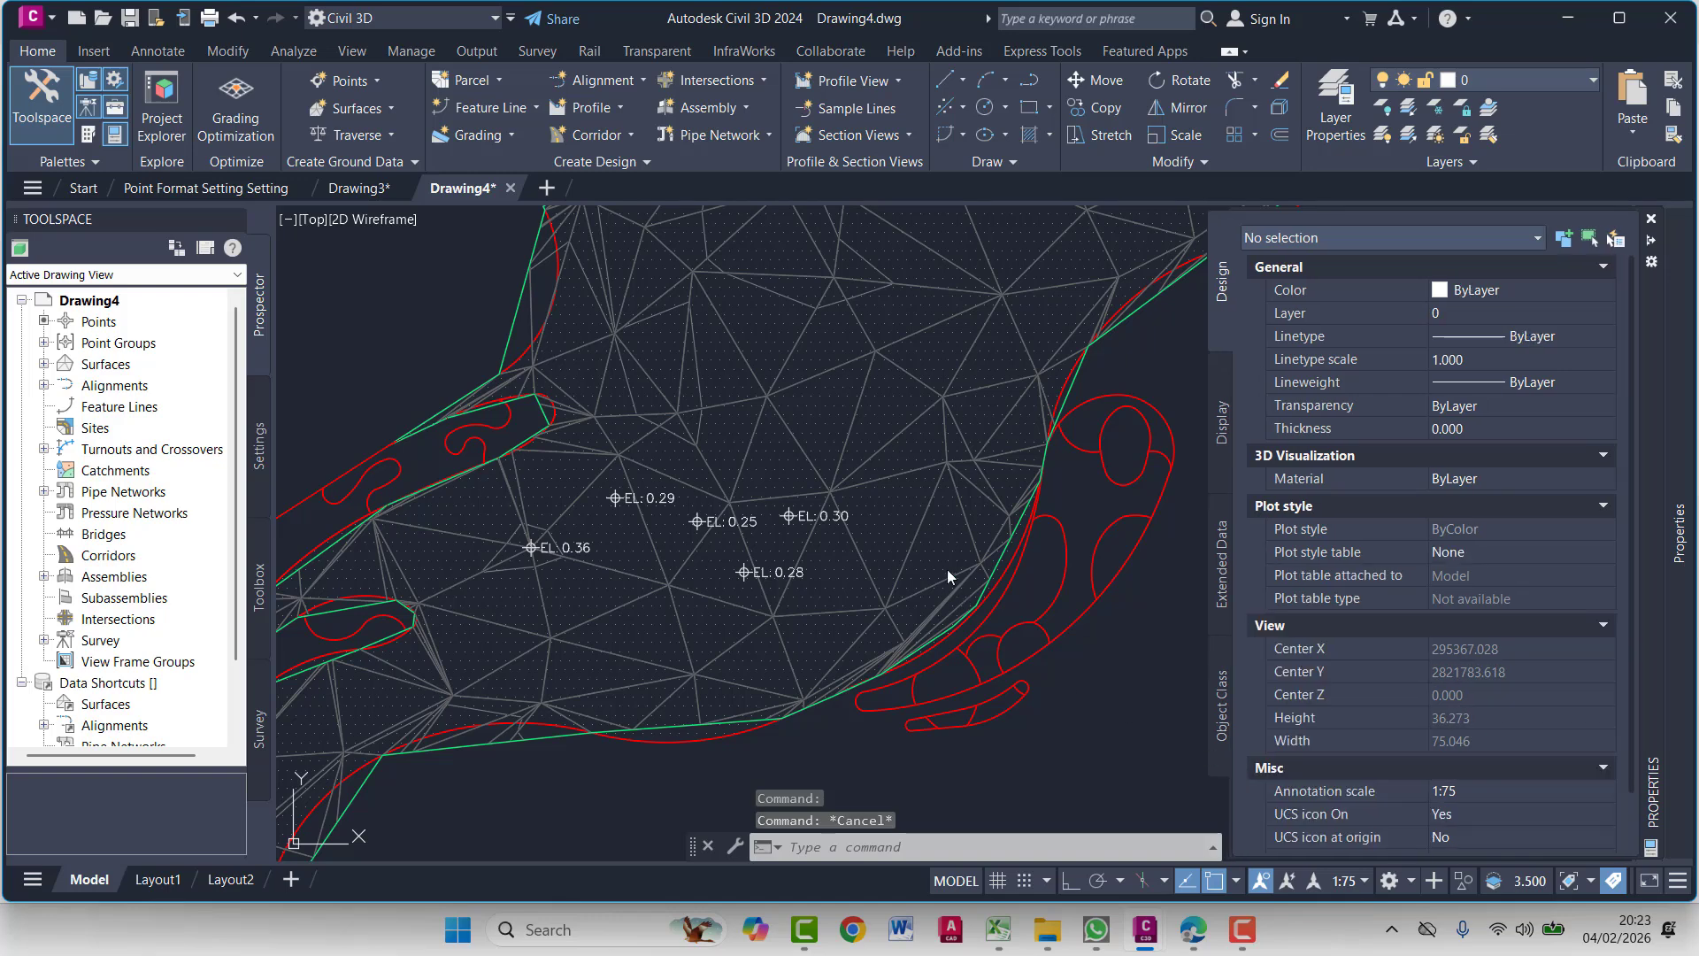
{"action": "key", "text": "Escape"}
{"action": "left_click", "coordinate": [790, 513]}
{"action": "right_click", "coordinate": [1237, 350]}
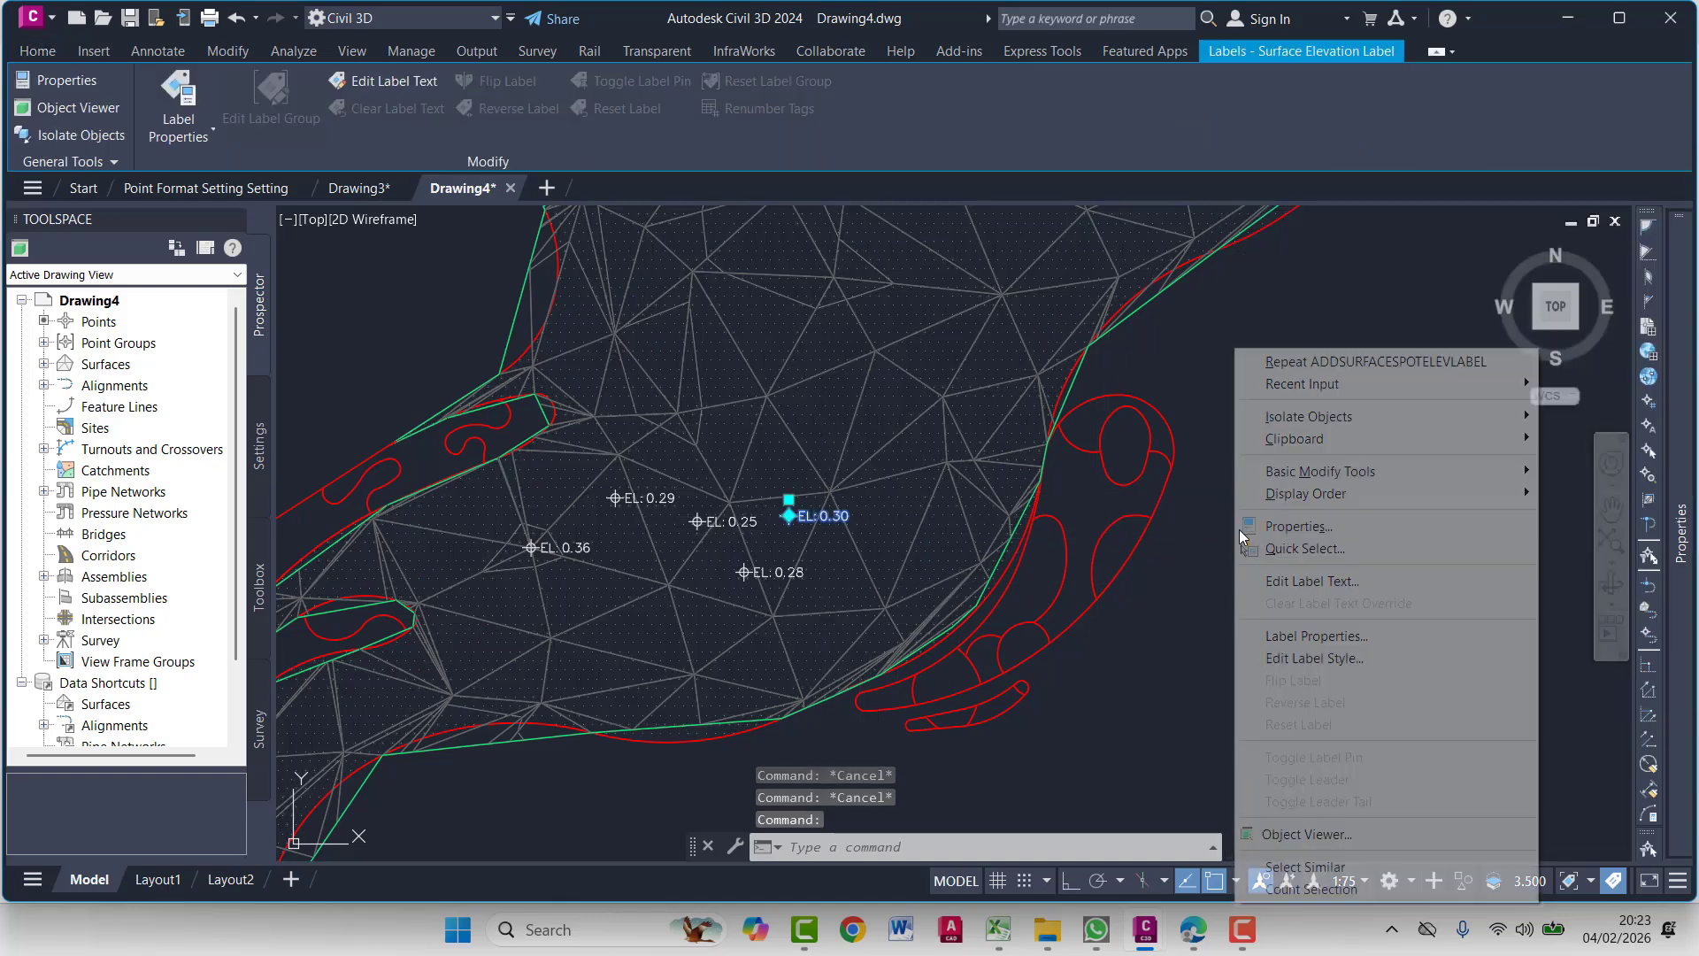
{"action": "left_click", "coordinate": [1325, 866]}
{"action": "scroll", "coordinate": [1233, 492], "scroll_direction": "down", "scroll_amount": 5}
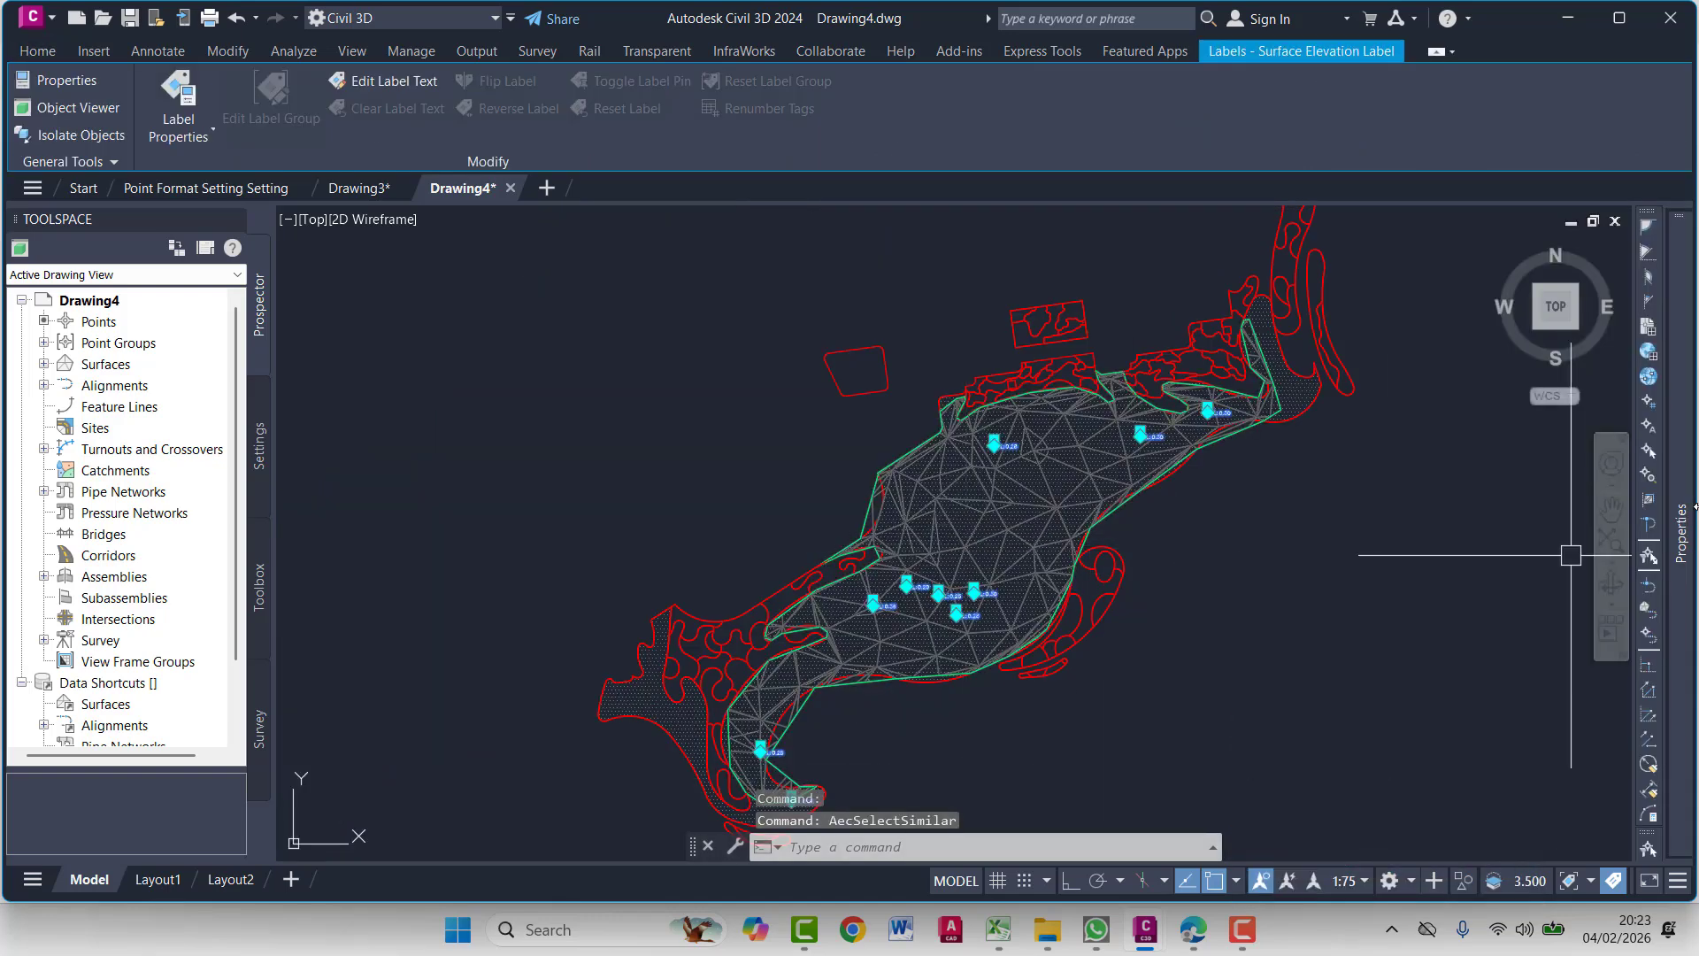
{"action": "mouse_move", "coordinate": [1685, 534]}
{"action": "left_click", "coordinate": [1514, 557]}
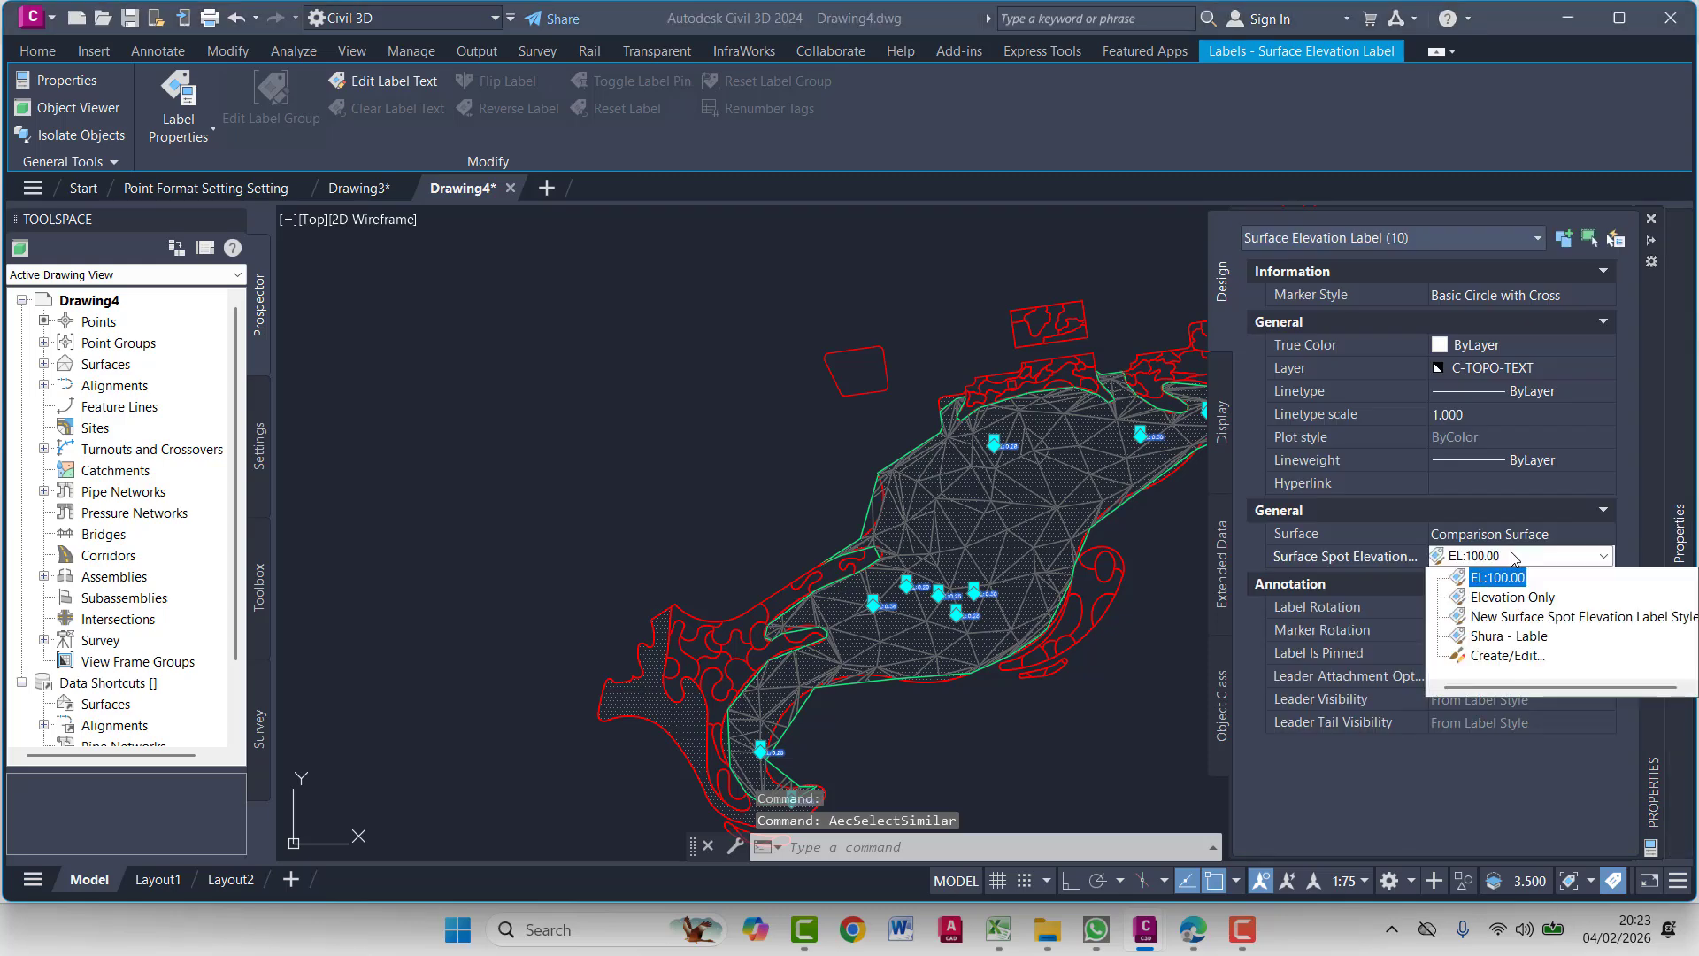
{"action": "left_click", "coordinate": [1510, 635]}
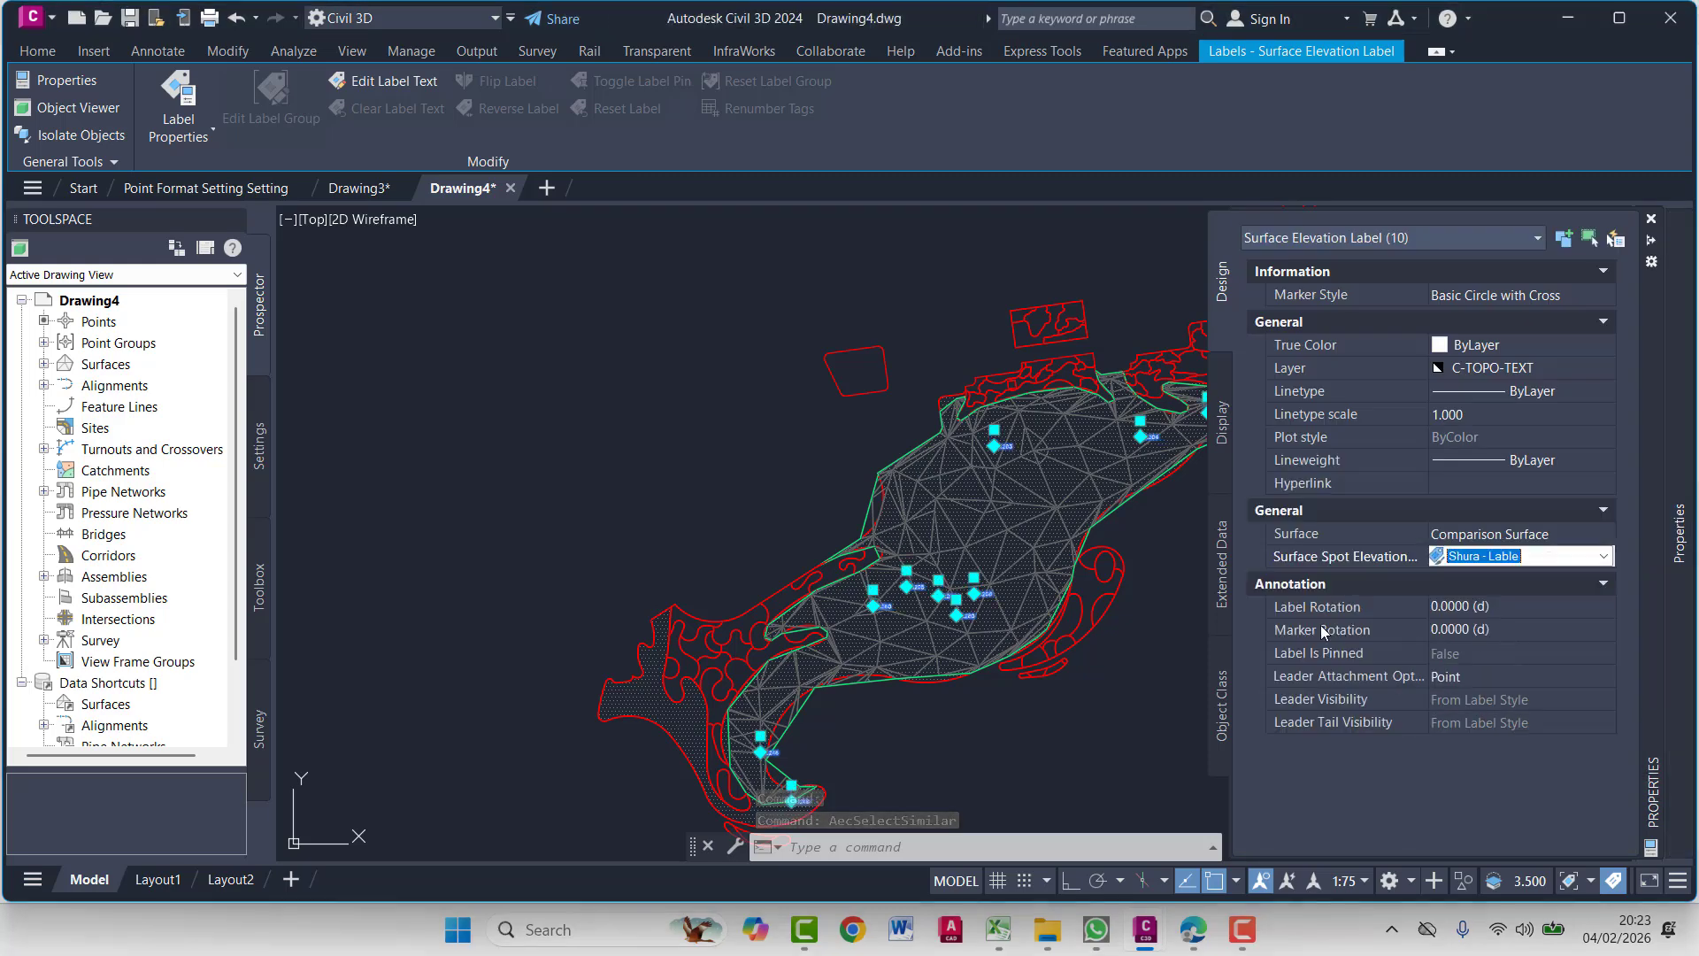
Reapply the Shura - Lable spot elevation style to the selected surface elevation labels and clear the selection
{"action": "left_click", "coordinate": [1020, 730]}
{"action": "key", "text": "Escape"}
{"action": "scroll", "coordinate": [953, 623], "scroll_direction": "up", "scroll_amount": 10}
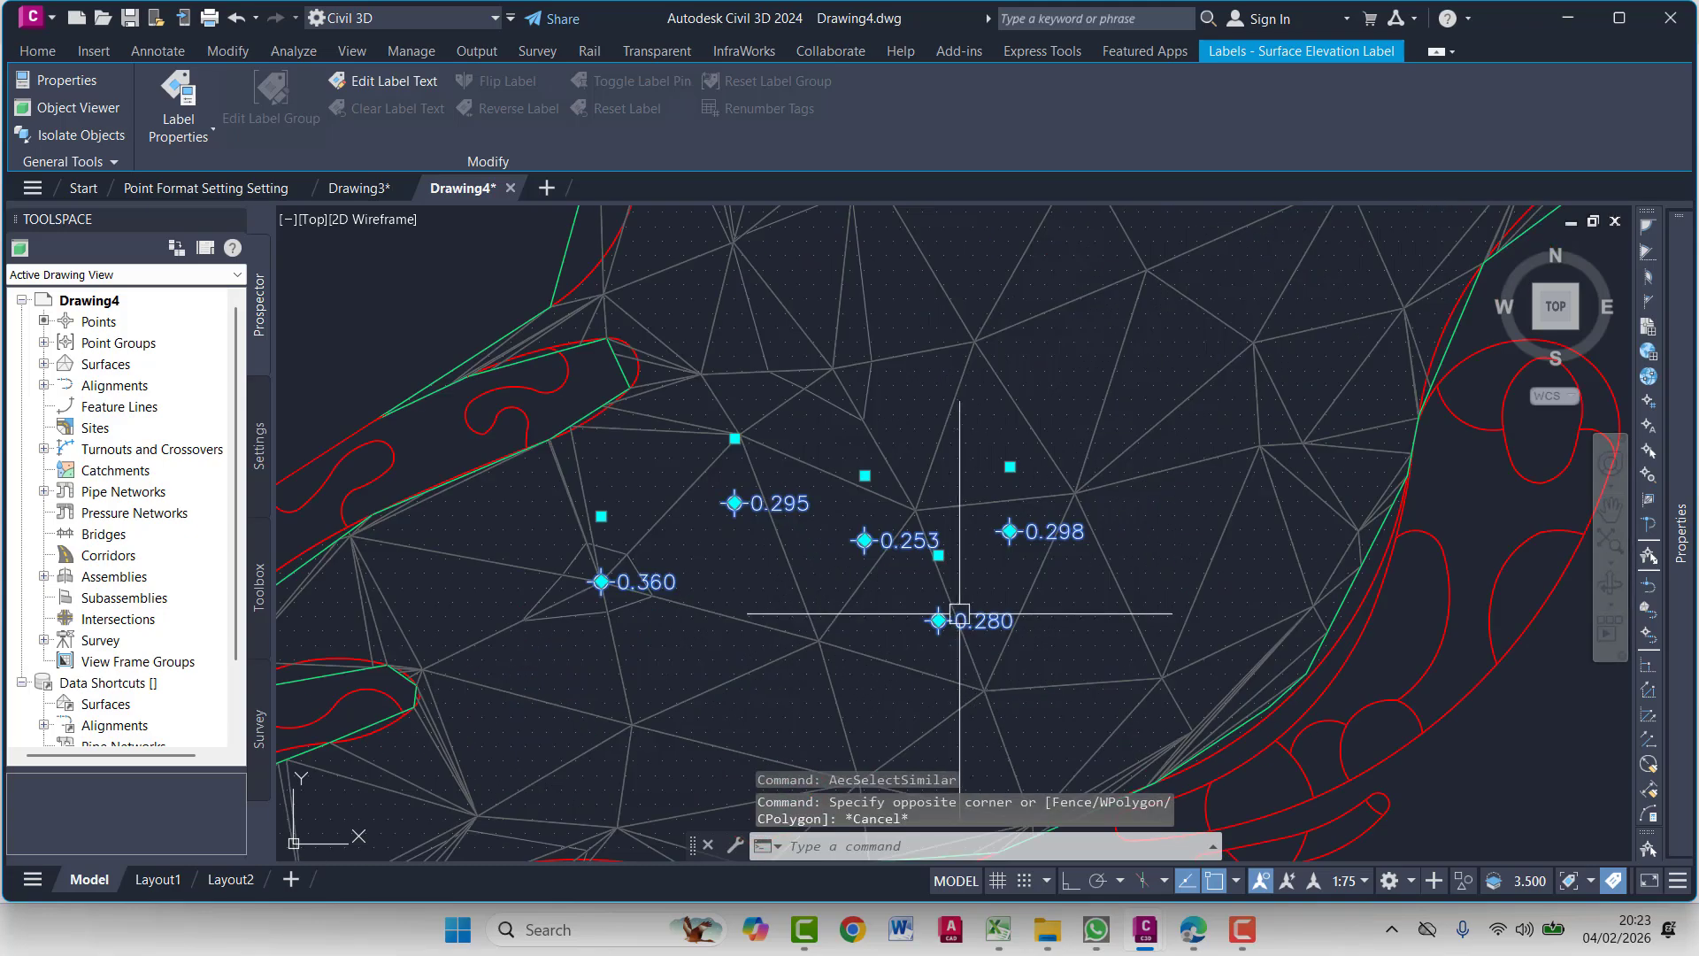
{"action": "middle_click_drag", "start_coordinate": [979, 607], "coordinate": [857, 544]}
{"action": "scroll", "coordinate": [920, 571], "scroll_direction": "down", "scroll_amount": 4}
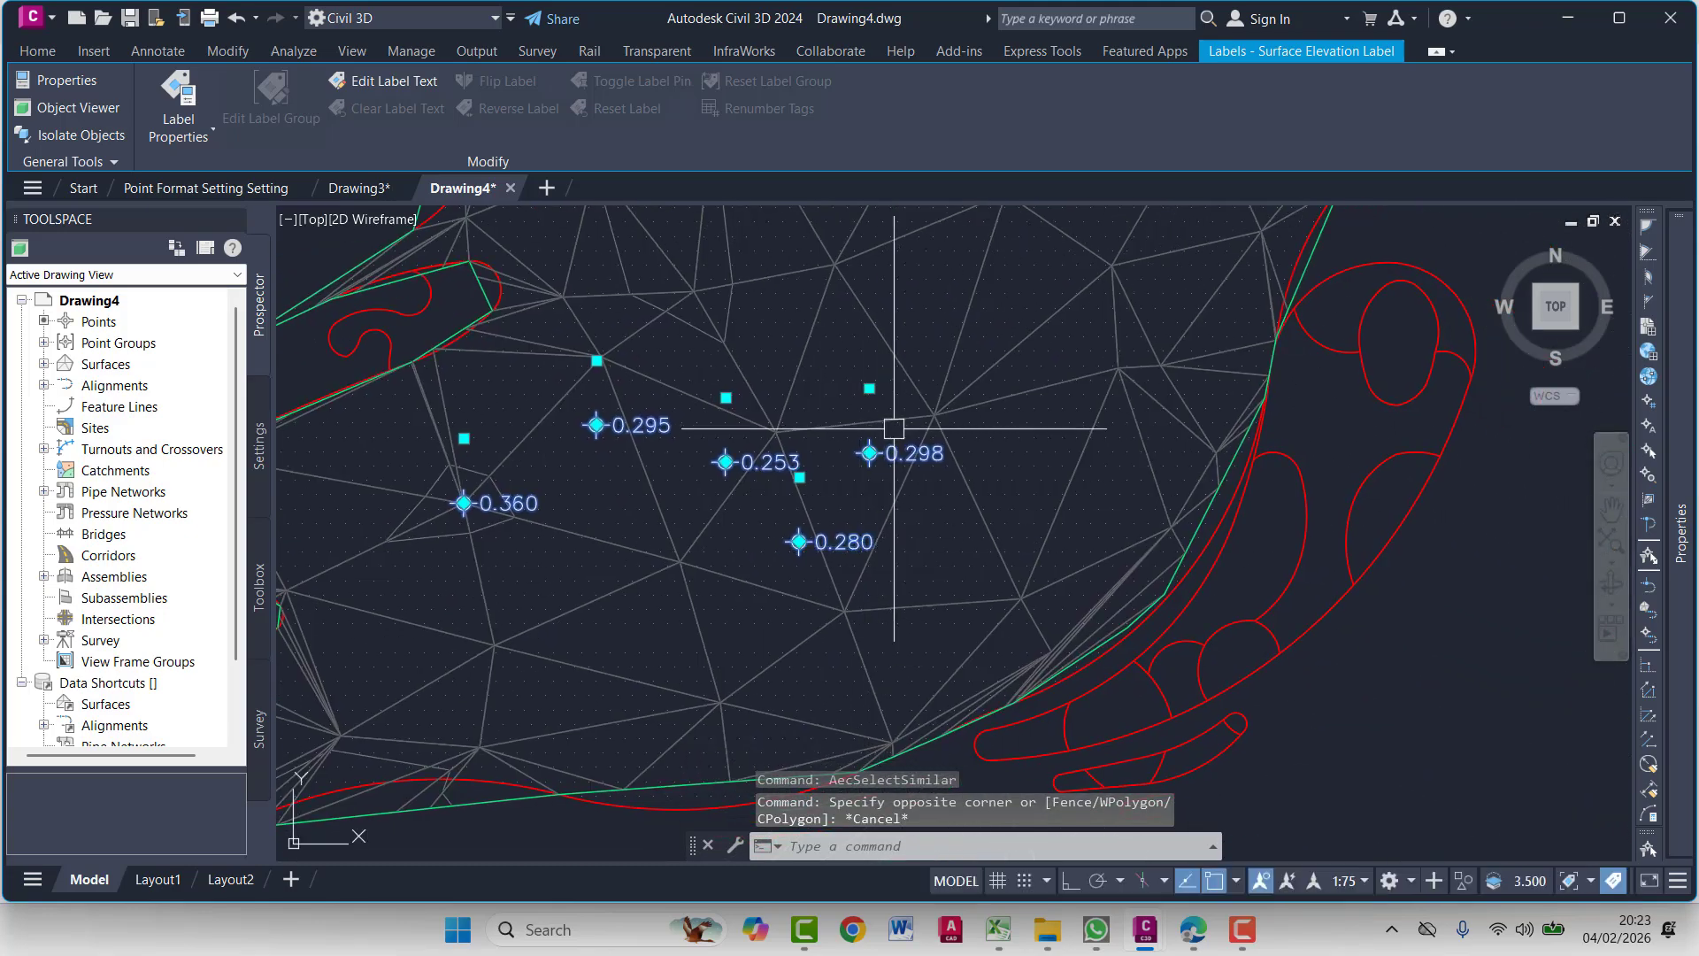
{"action": "mouse_move", "coordinate": [1684, 550]}
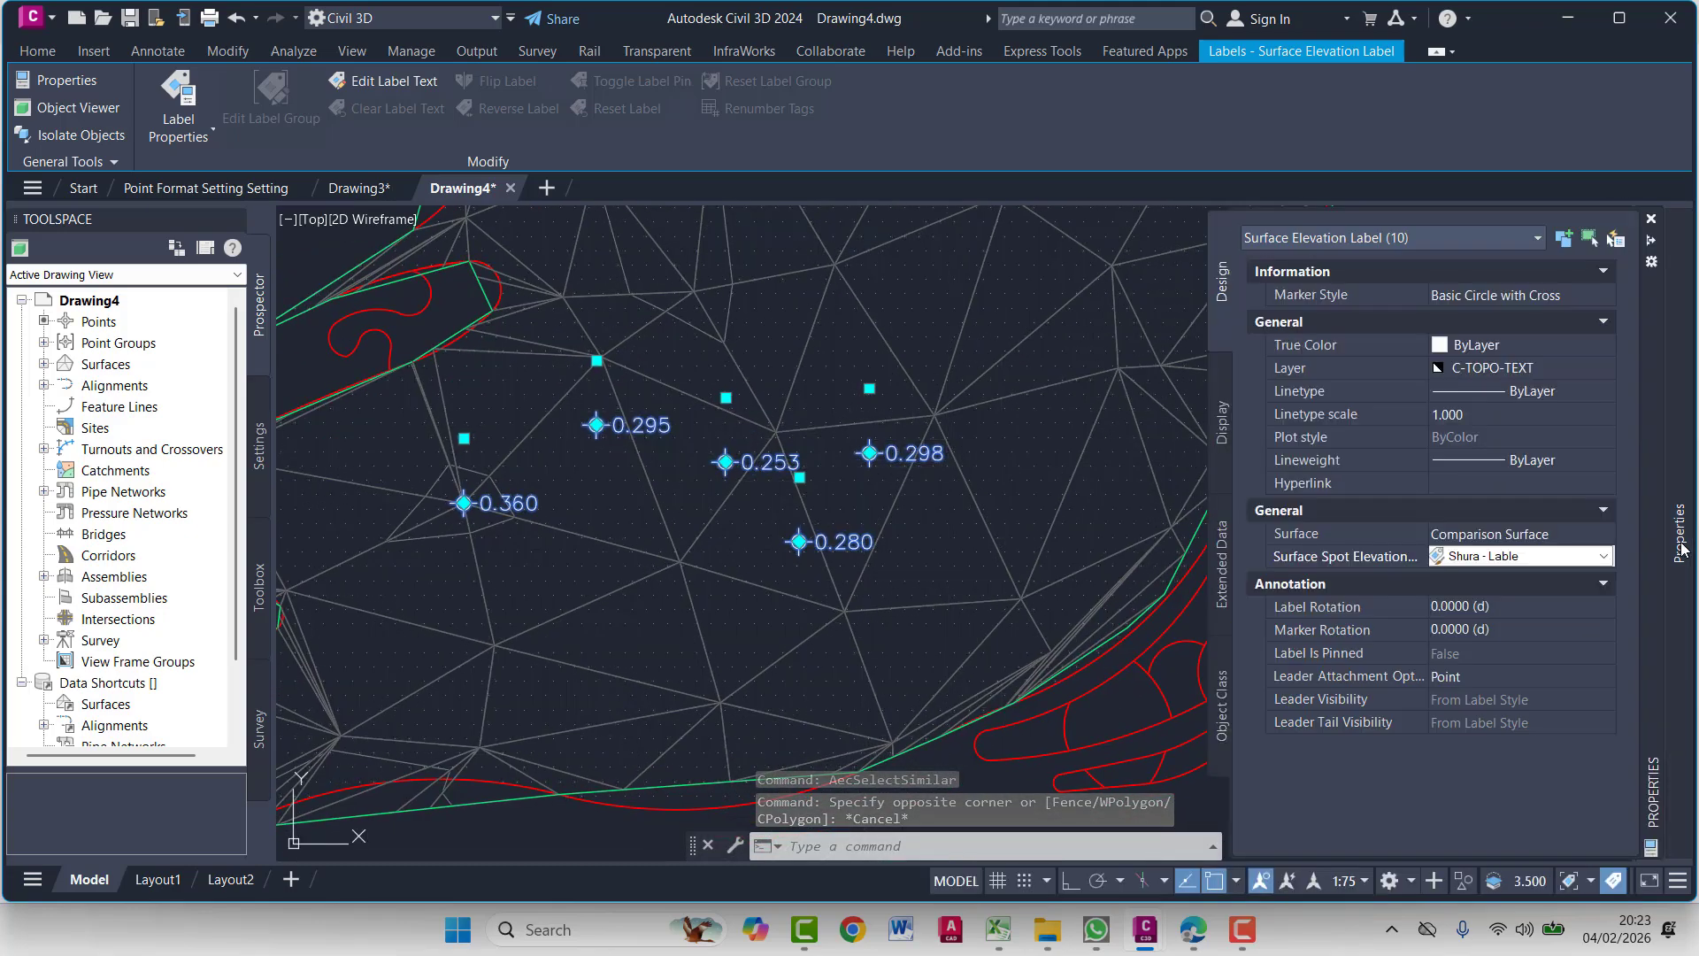
{"action": "left_click", "coordinate": [1507, 559]}
{"action": "left_click", "coordinate": [1487, 650]}
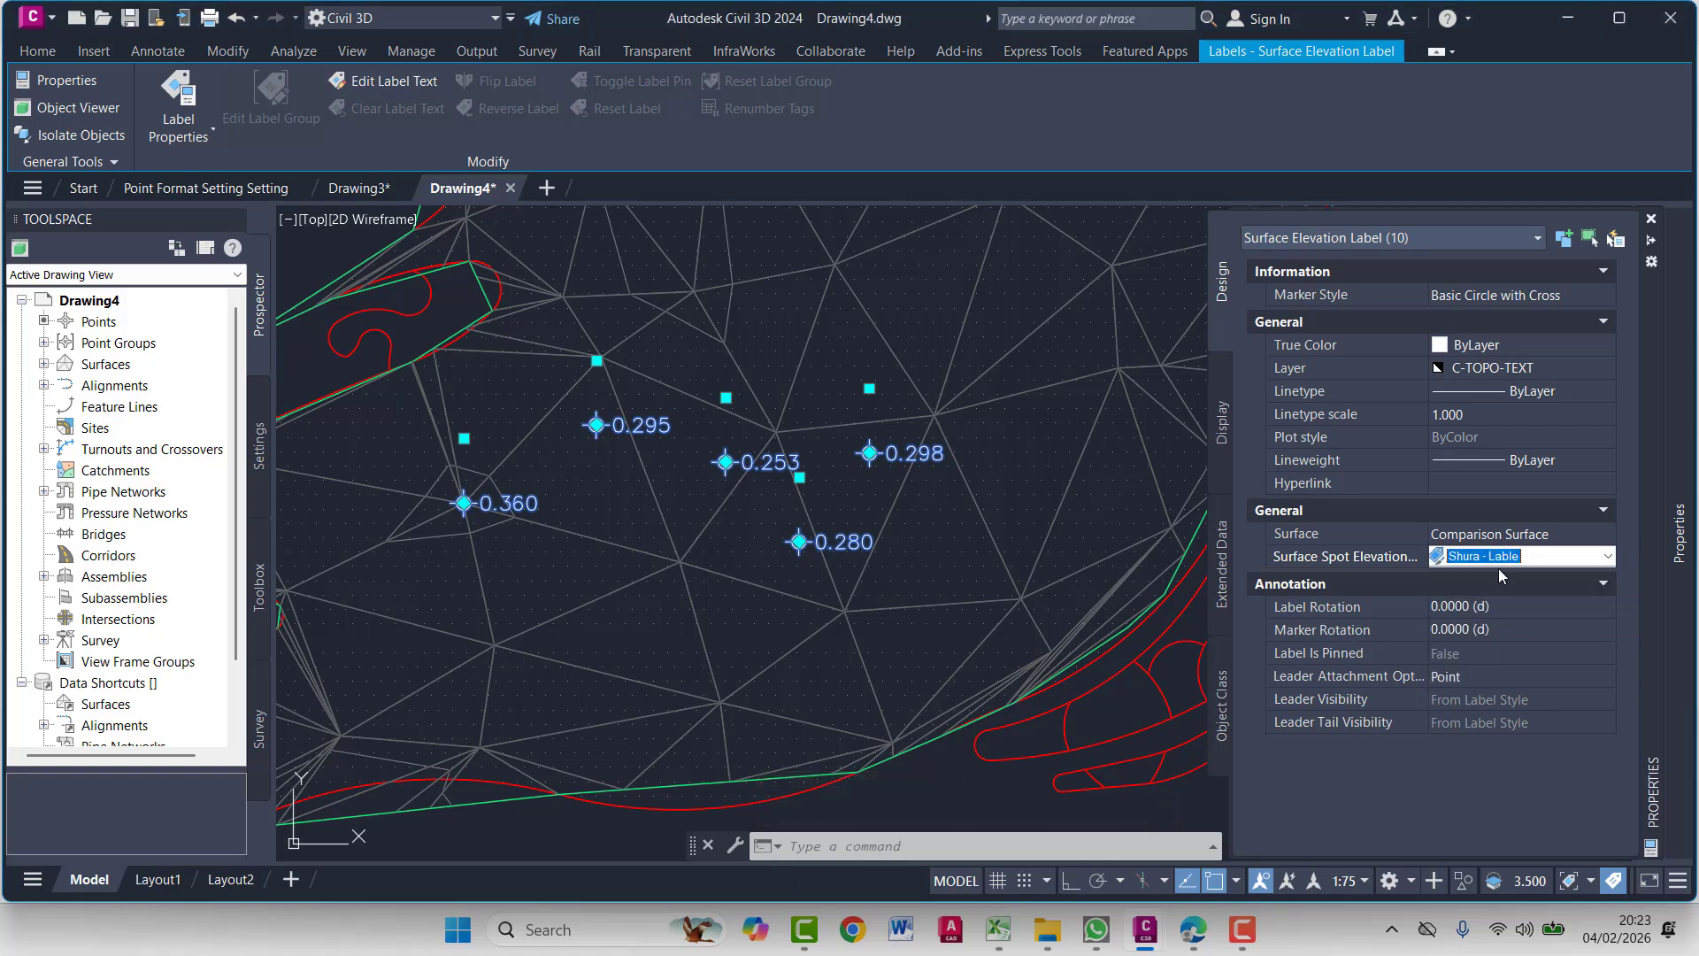
{"action": "left_click", "coordinate": [1502, 559]}
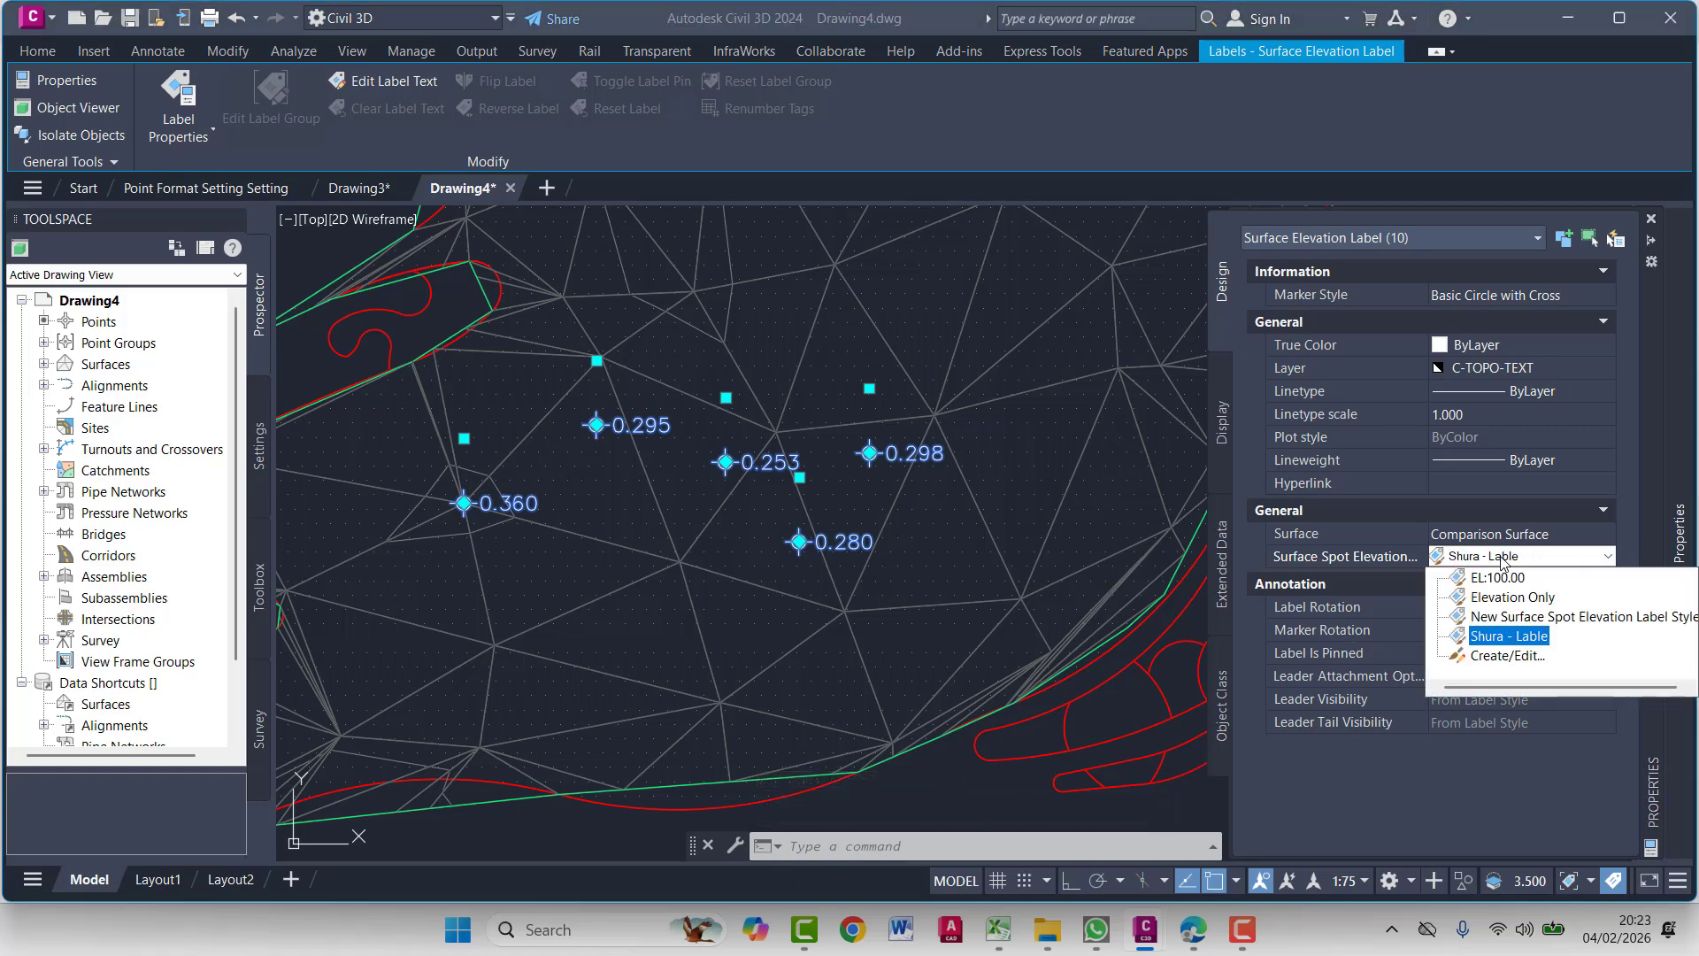
{"action": "left_click", "coordinate": [1496, 636]}
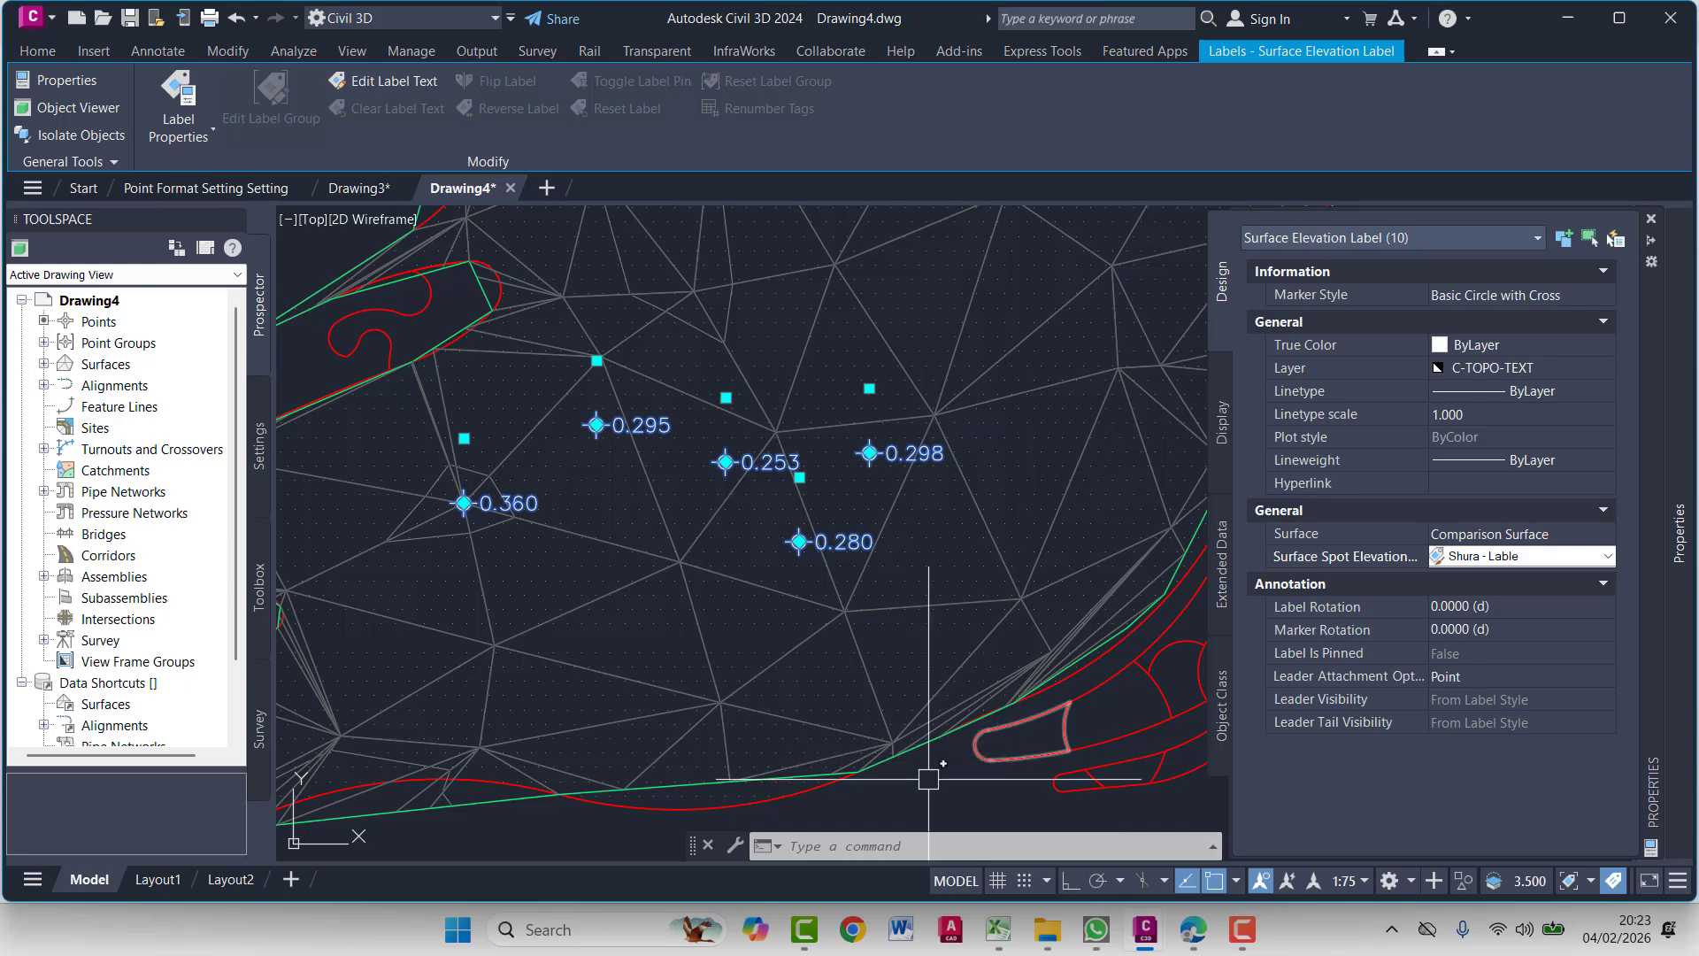
{"action": "key", "text": "Escape"}
{"action": "key", "text": "Escape"}
{"action": "key", "text": "Escape"}
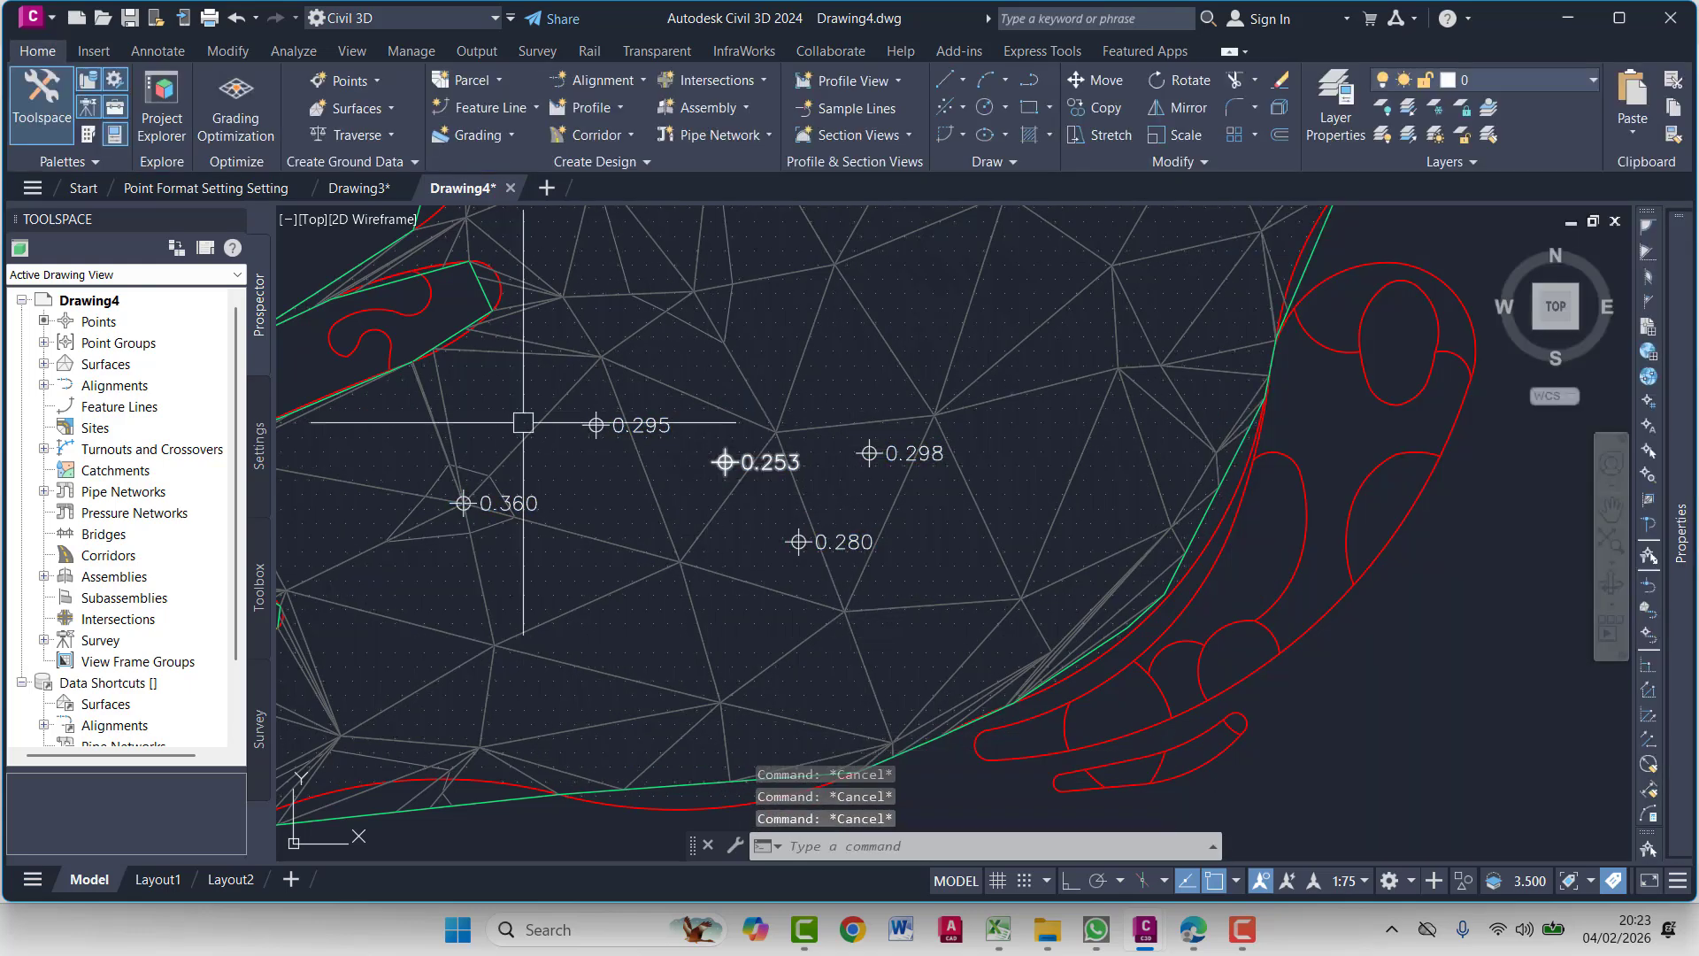
Select all similar surface elevation labels, set their spot elevation style to New Surface Spot Elevation Label Style, and clear the selection
{"action": "left_click", "coordinate": [745, 462]}
{"action": "right_click", "coordinate": [746, 462]}
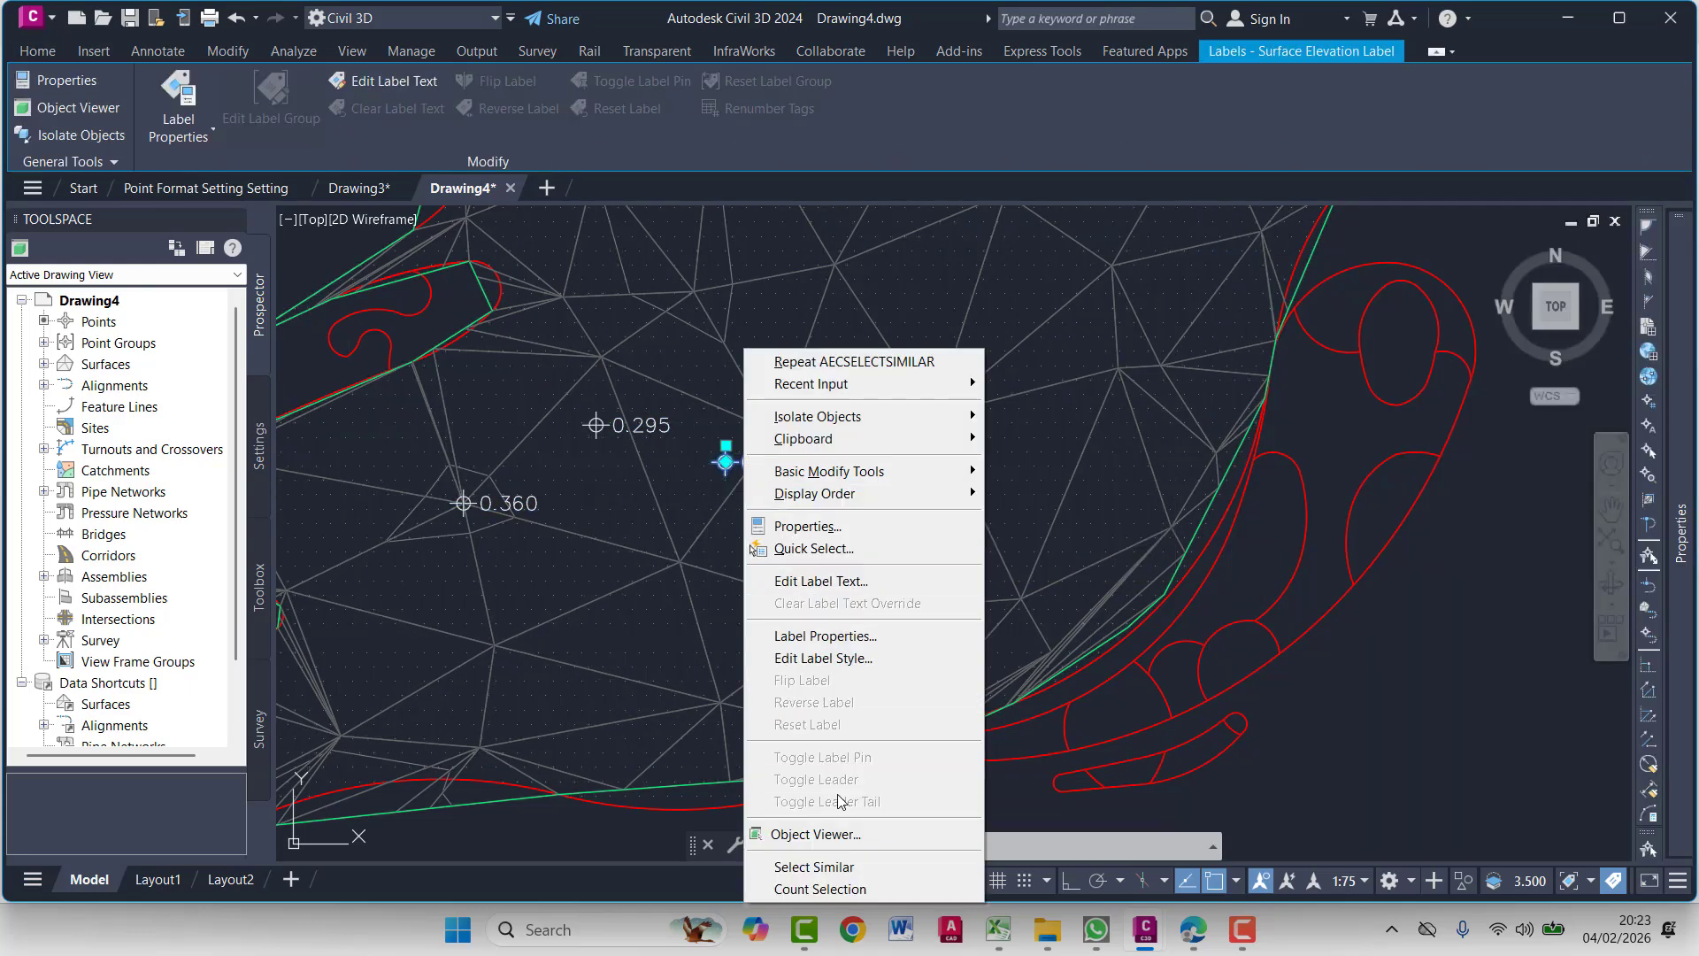
{"action": "left_click", "coordinate": [809, 865]}
{"action": "mouse_move", "coordinate": [1681, 477]}
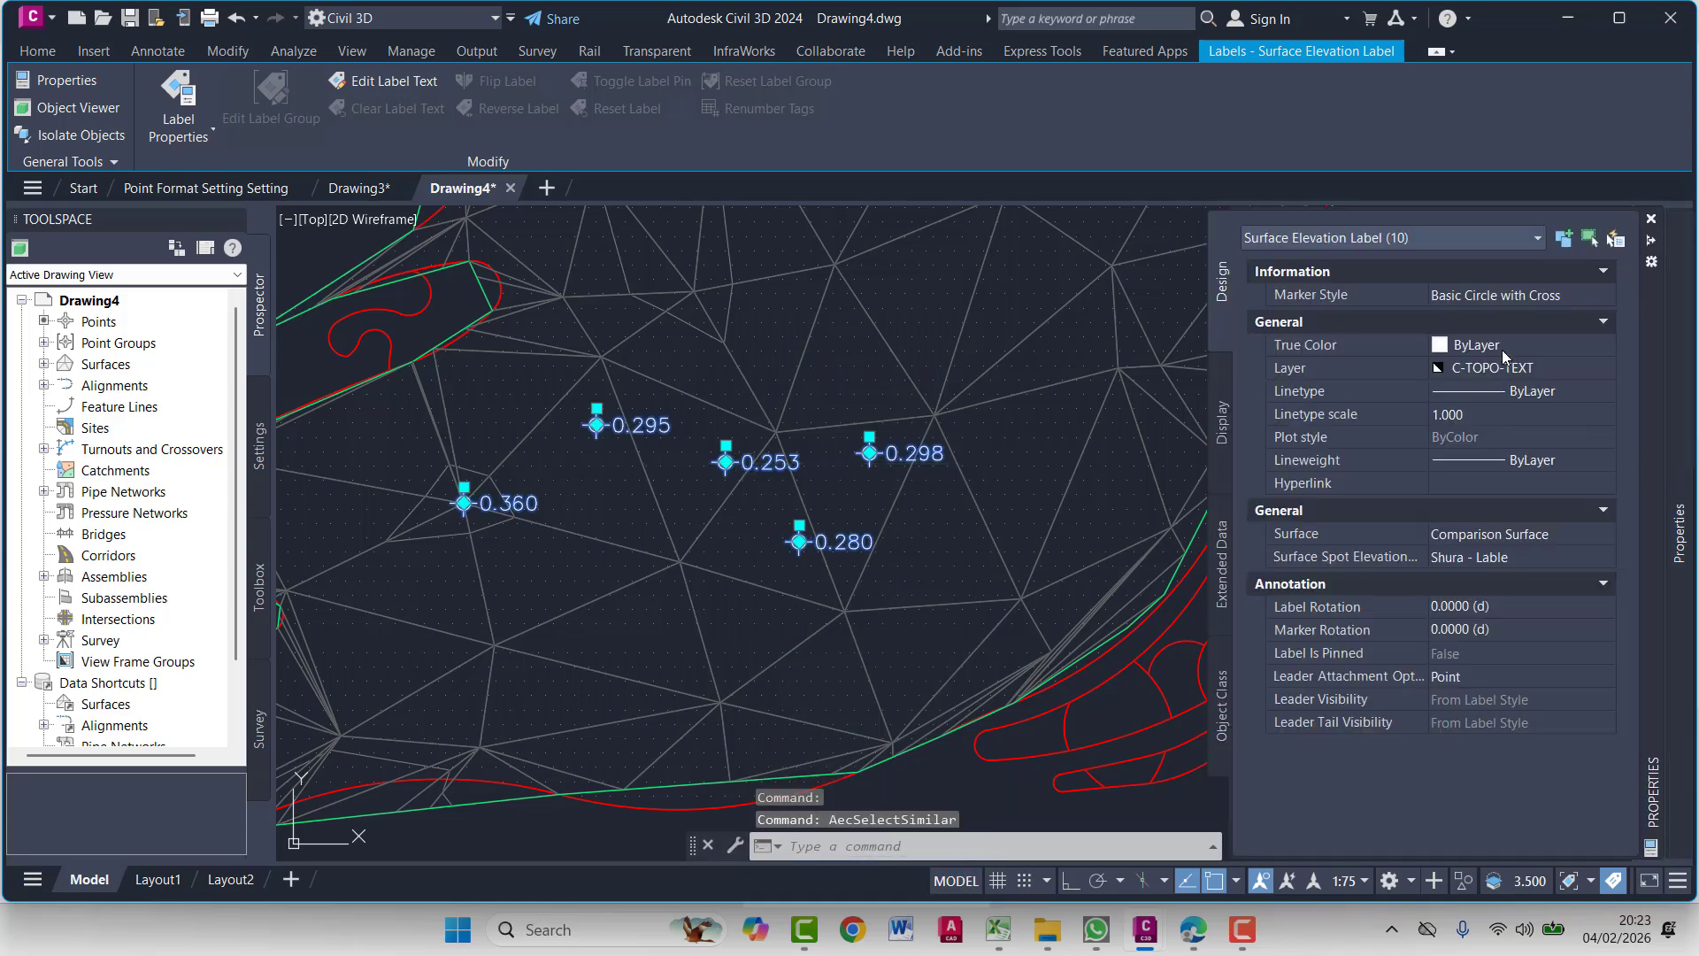
{"action": "left_click", "coordinate": [1504, 557]}
{"action": "left_click", "coordinate": [1501, 558]}
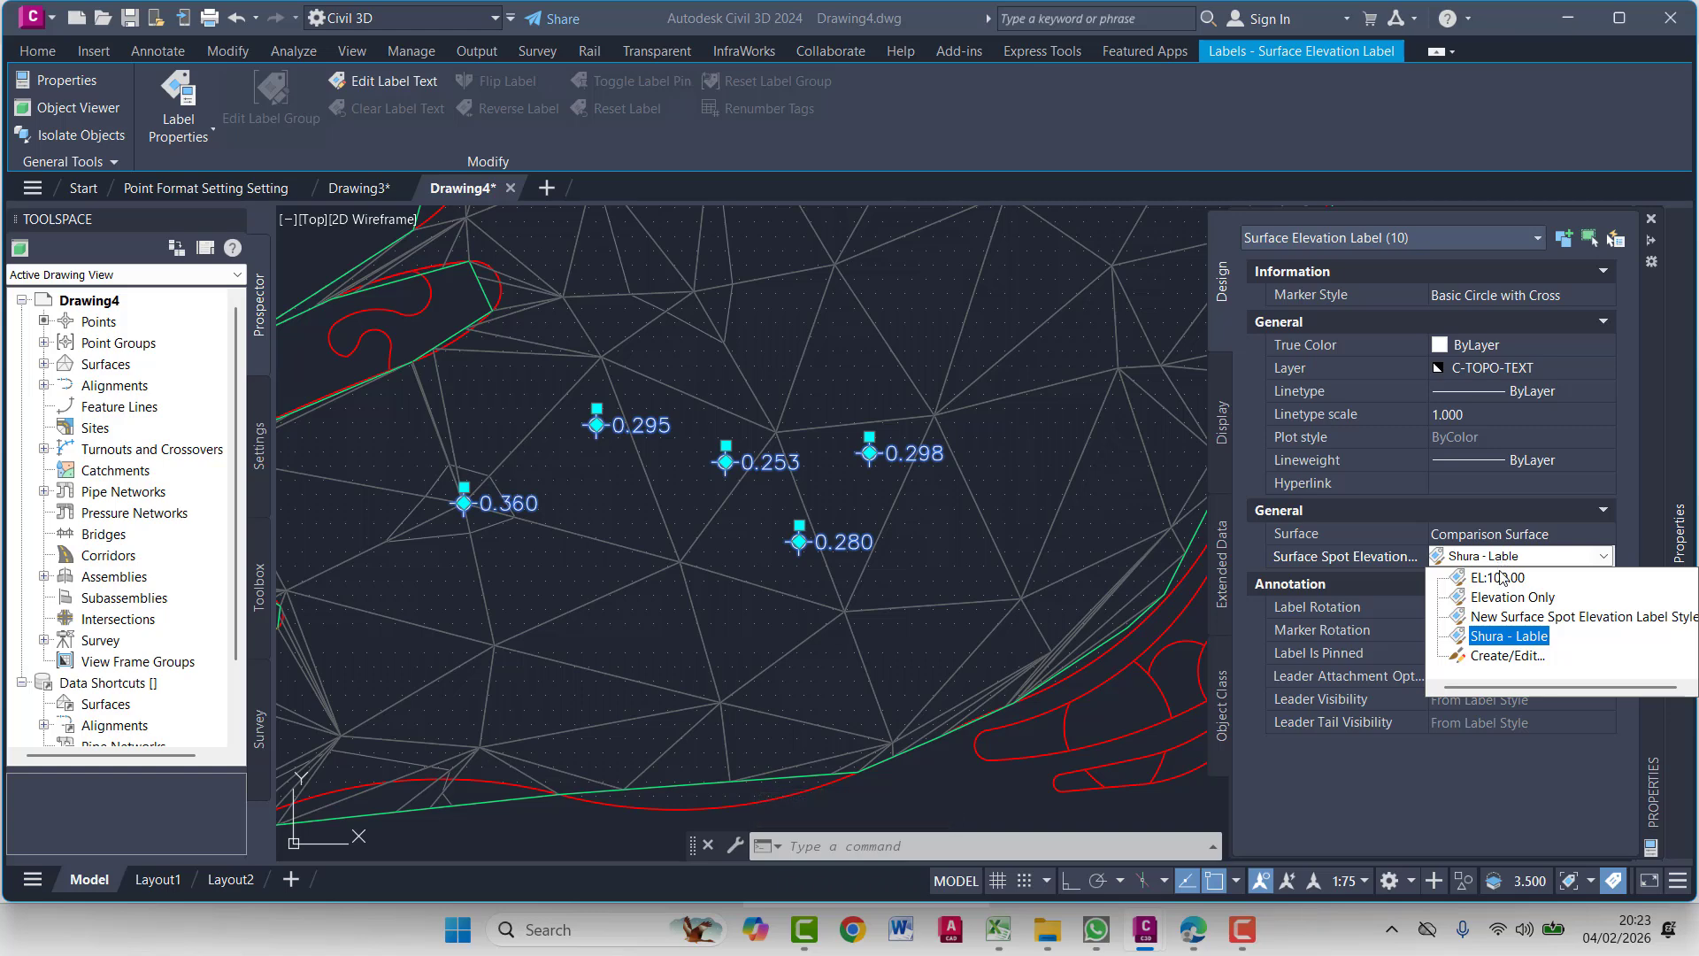
{"action": "left_click", "coordinate": [1523, 618]}
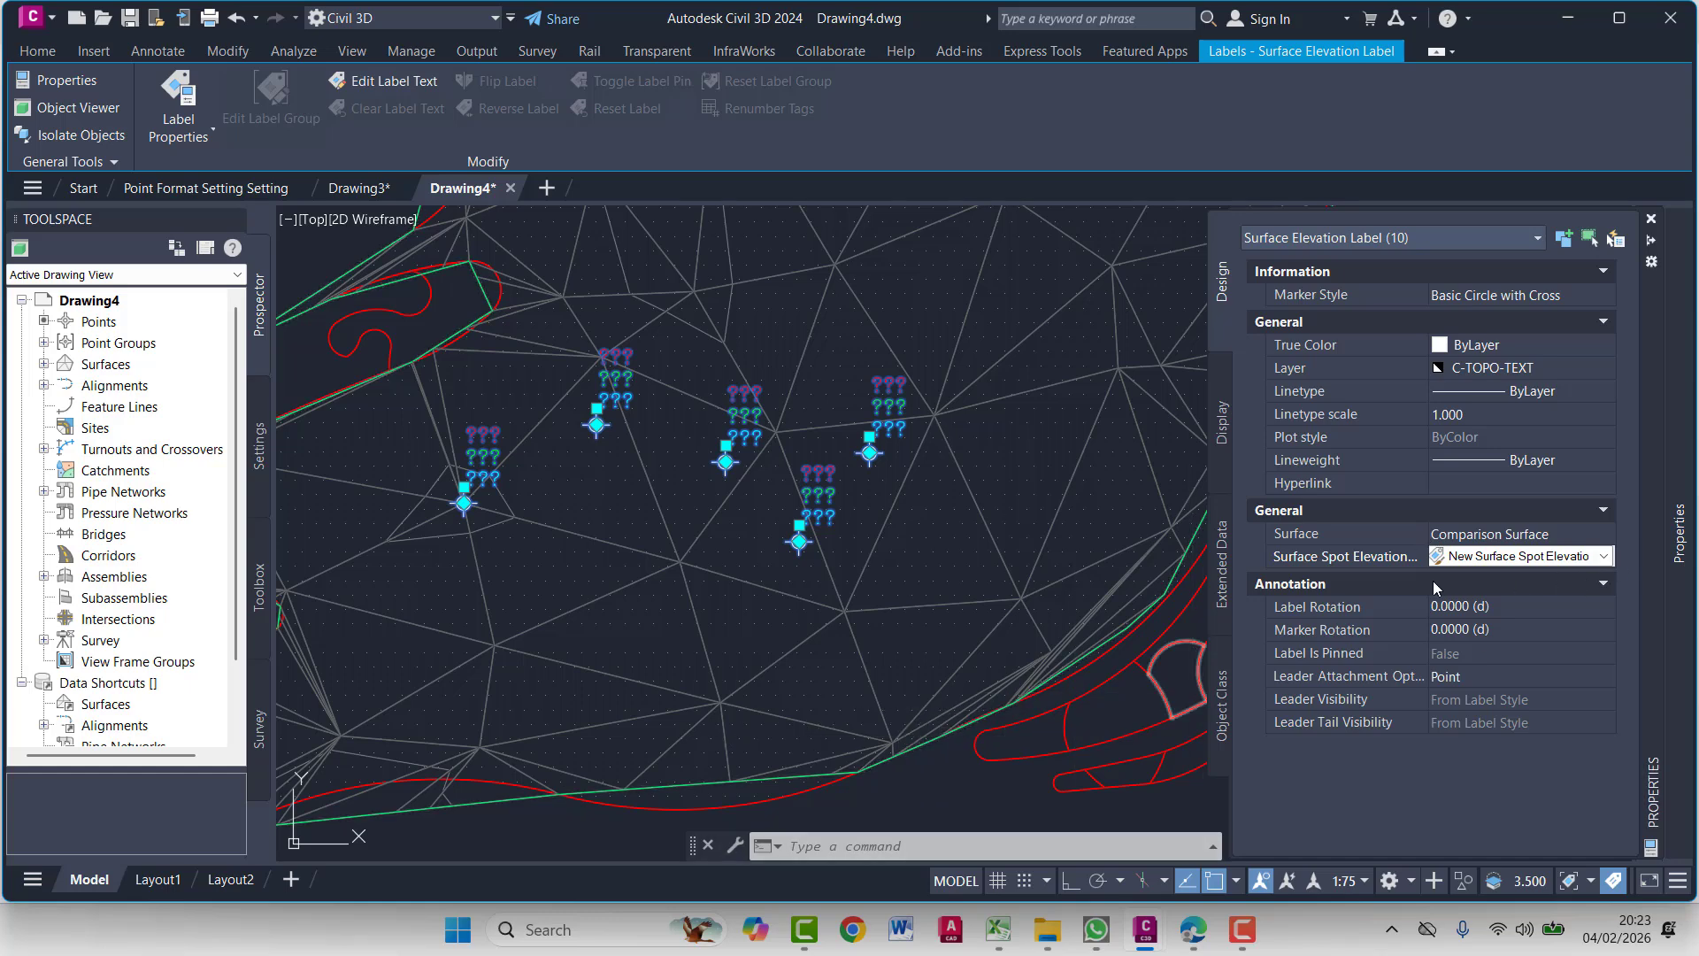
{"action": "key", "text": "Escape"}
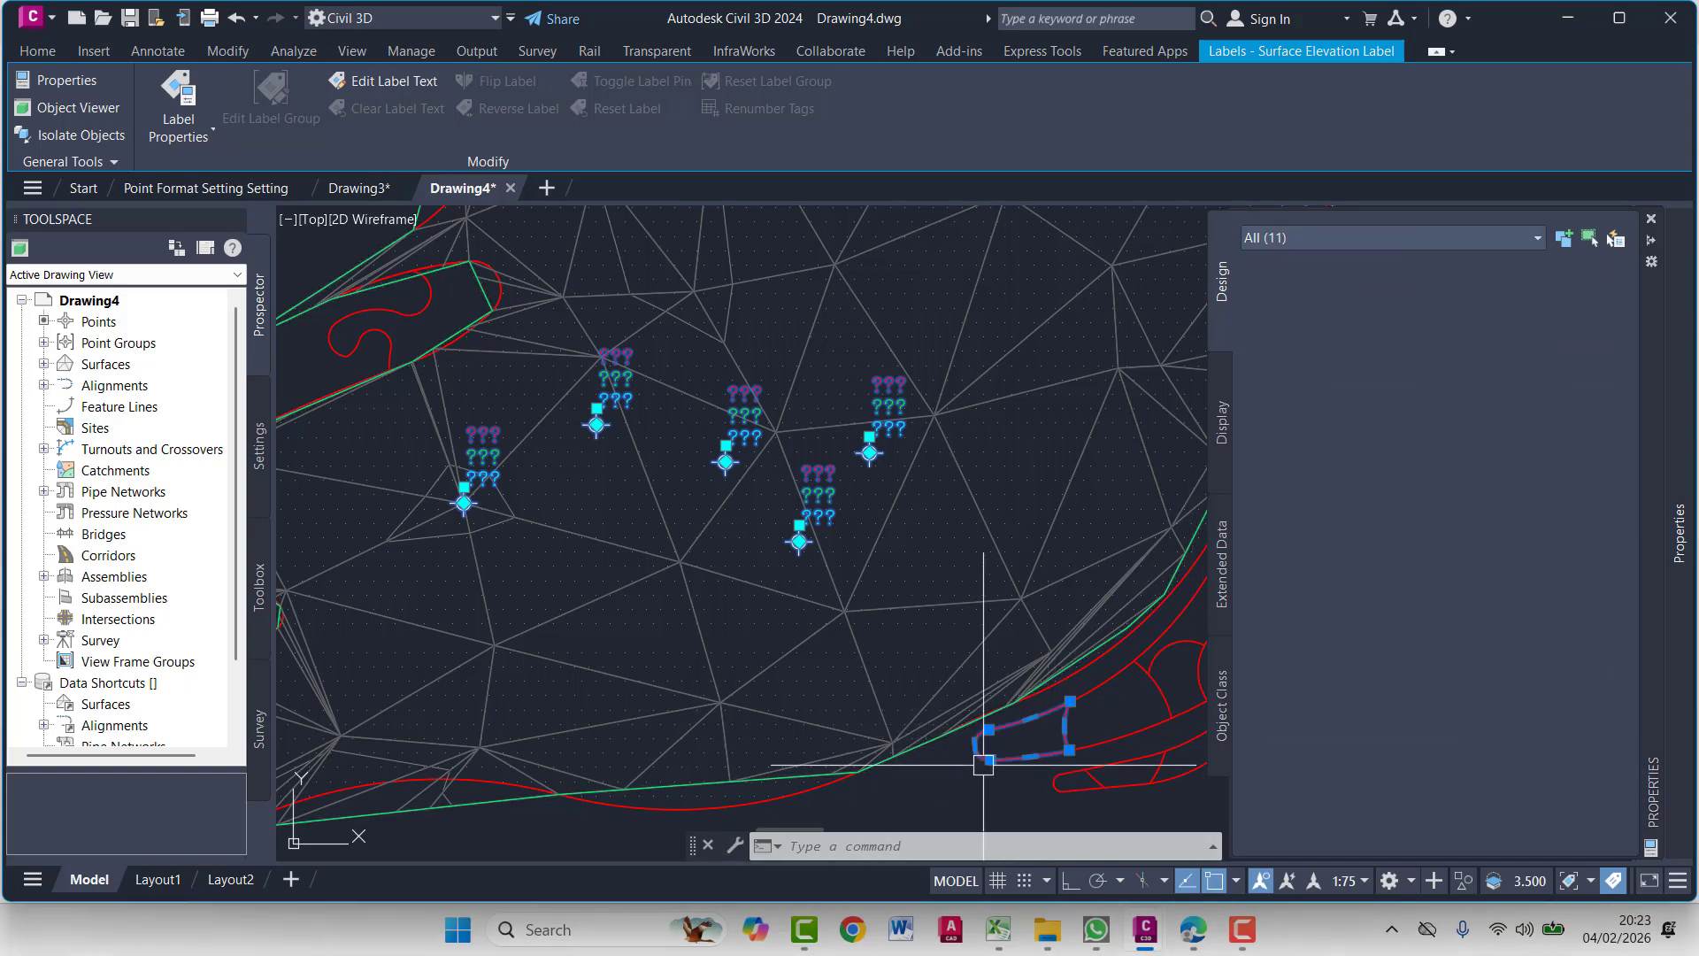
{"action": "key", "text": "Escape"}
{"action": "key", "text": "Escape"}
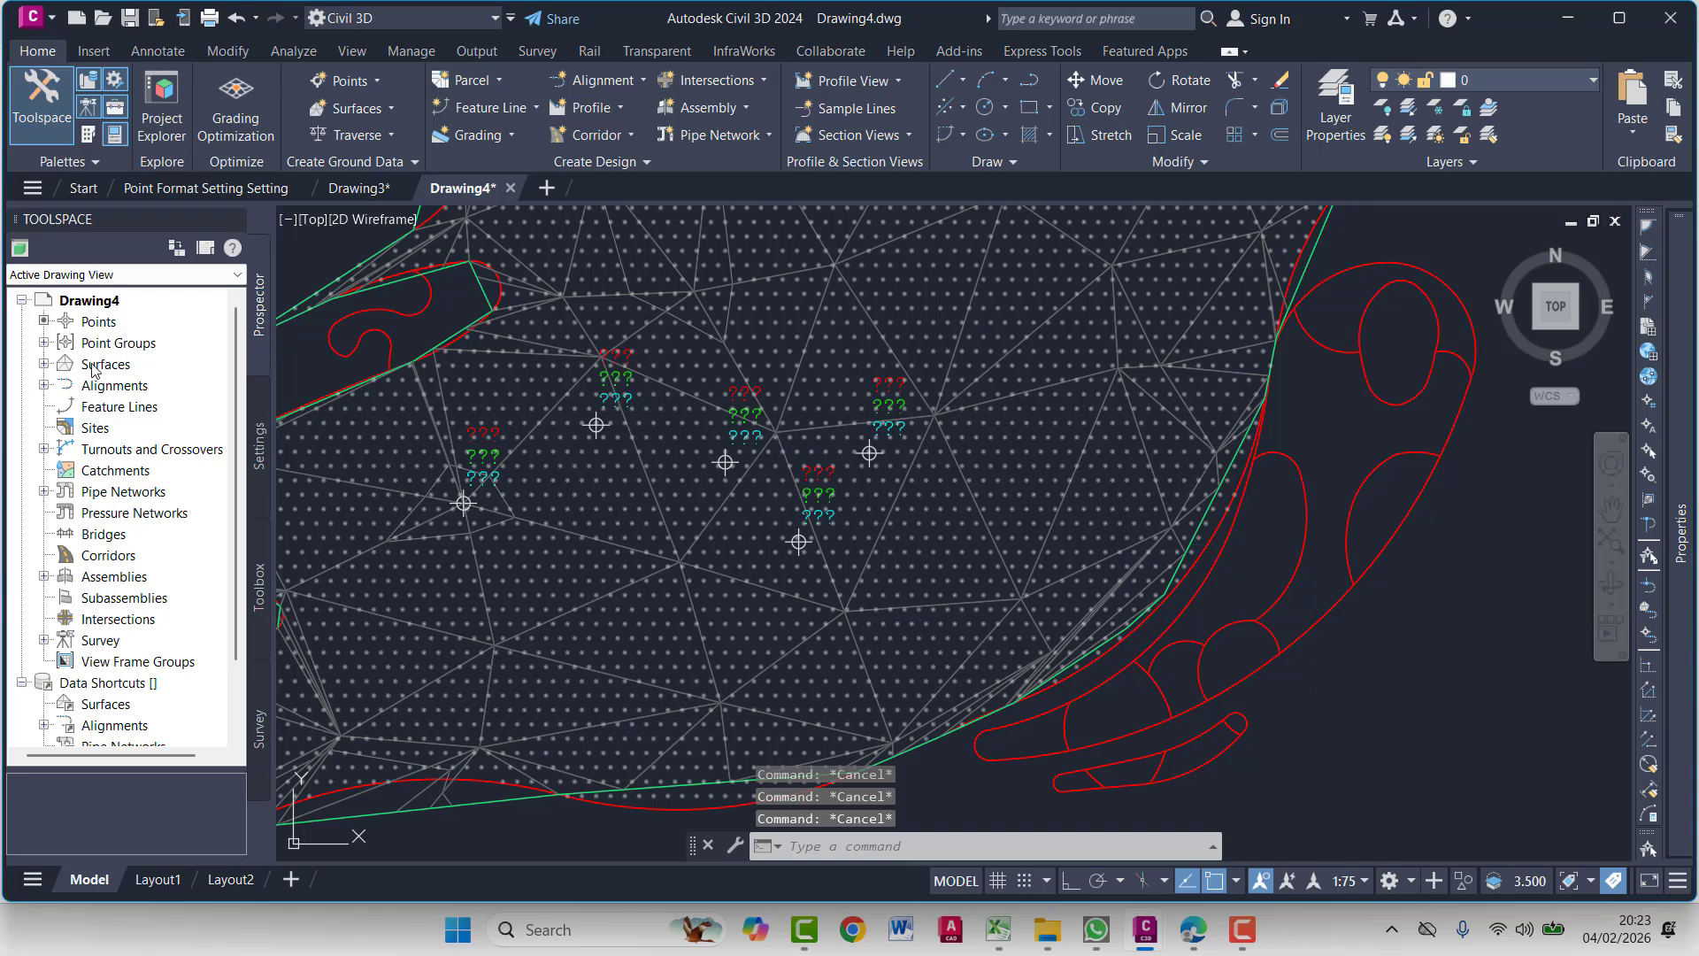
Inspect the reference text objects in the properties of a single surface elevation label
{"action": "left_click", "coordinate": [743, 413]}
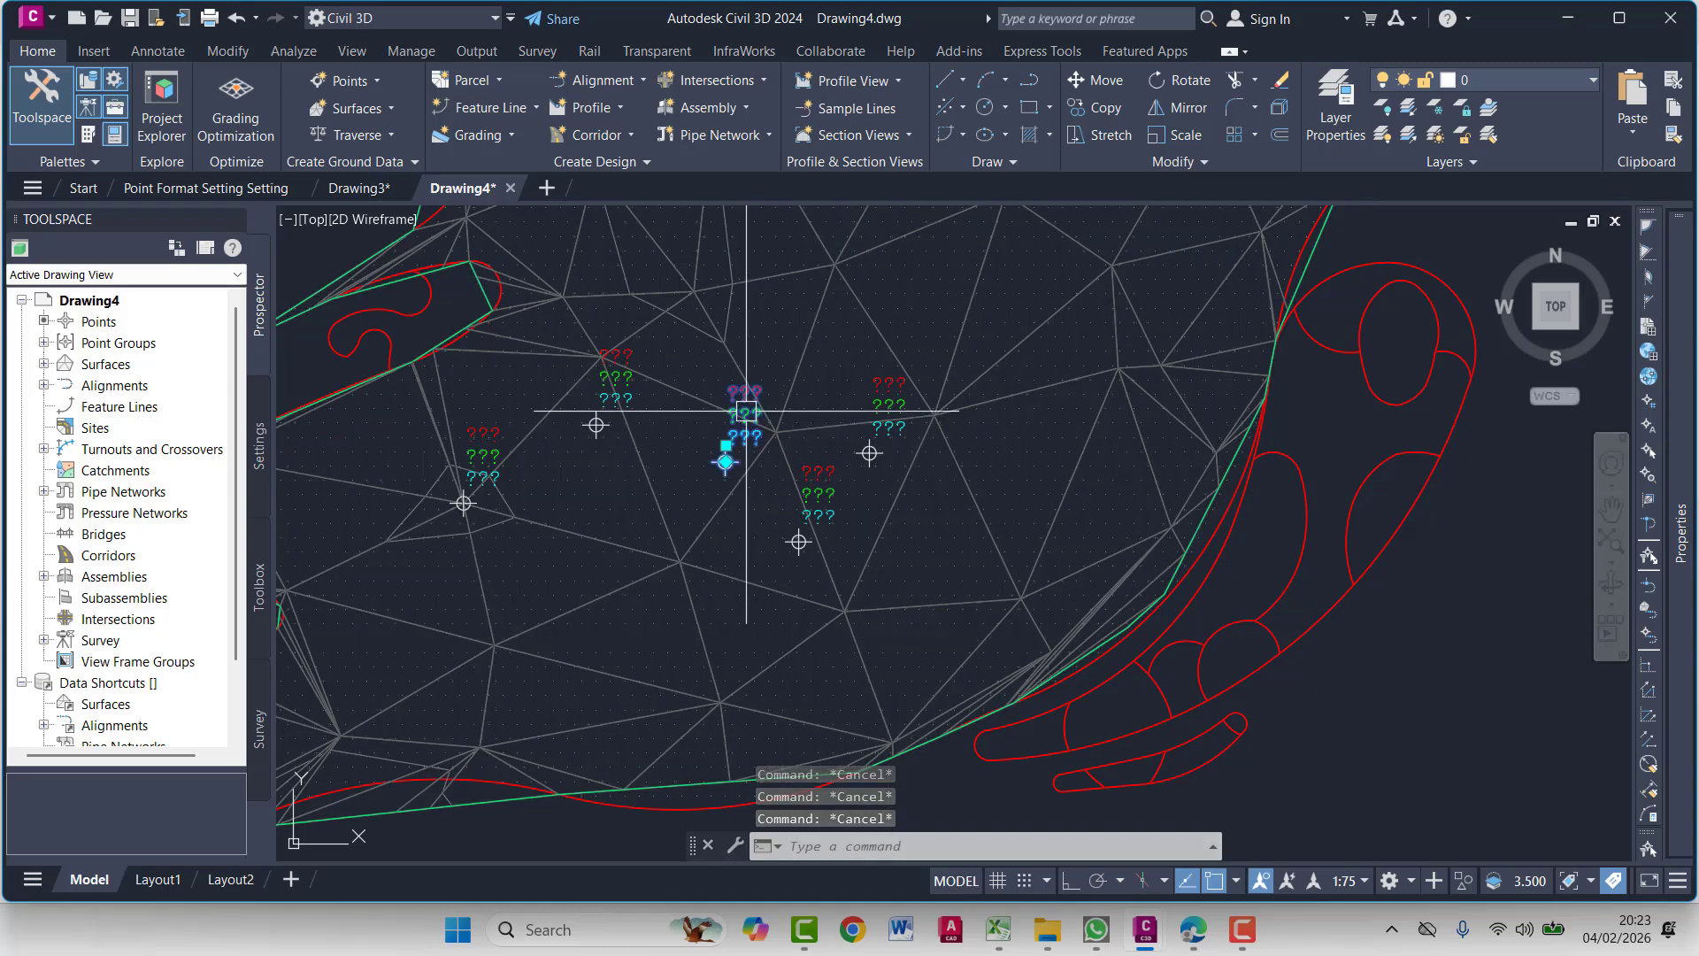
{"action": "right_click", "coordinate": [748, 351]}
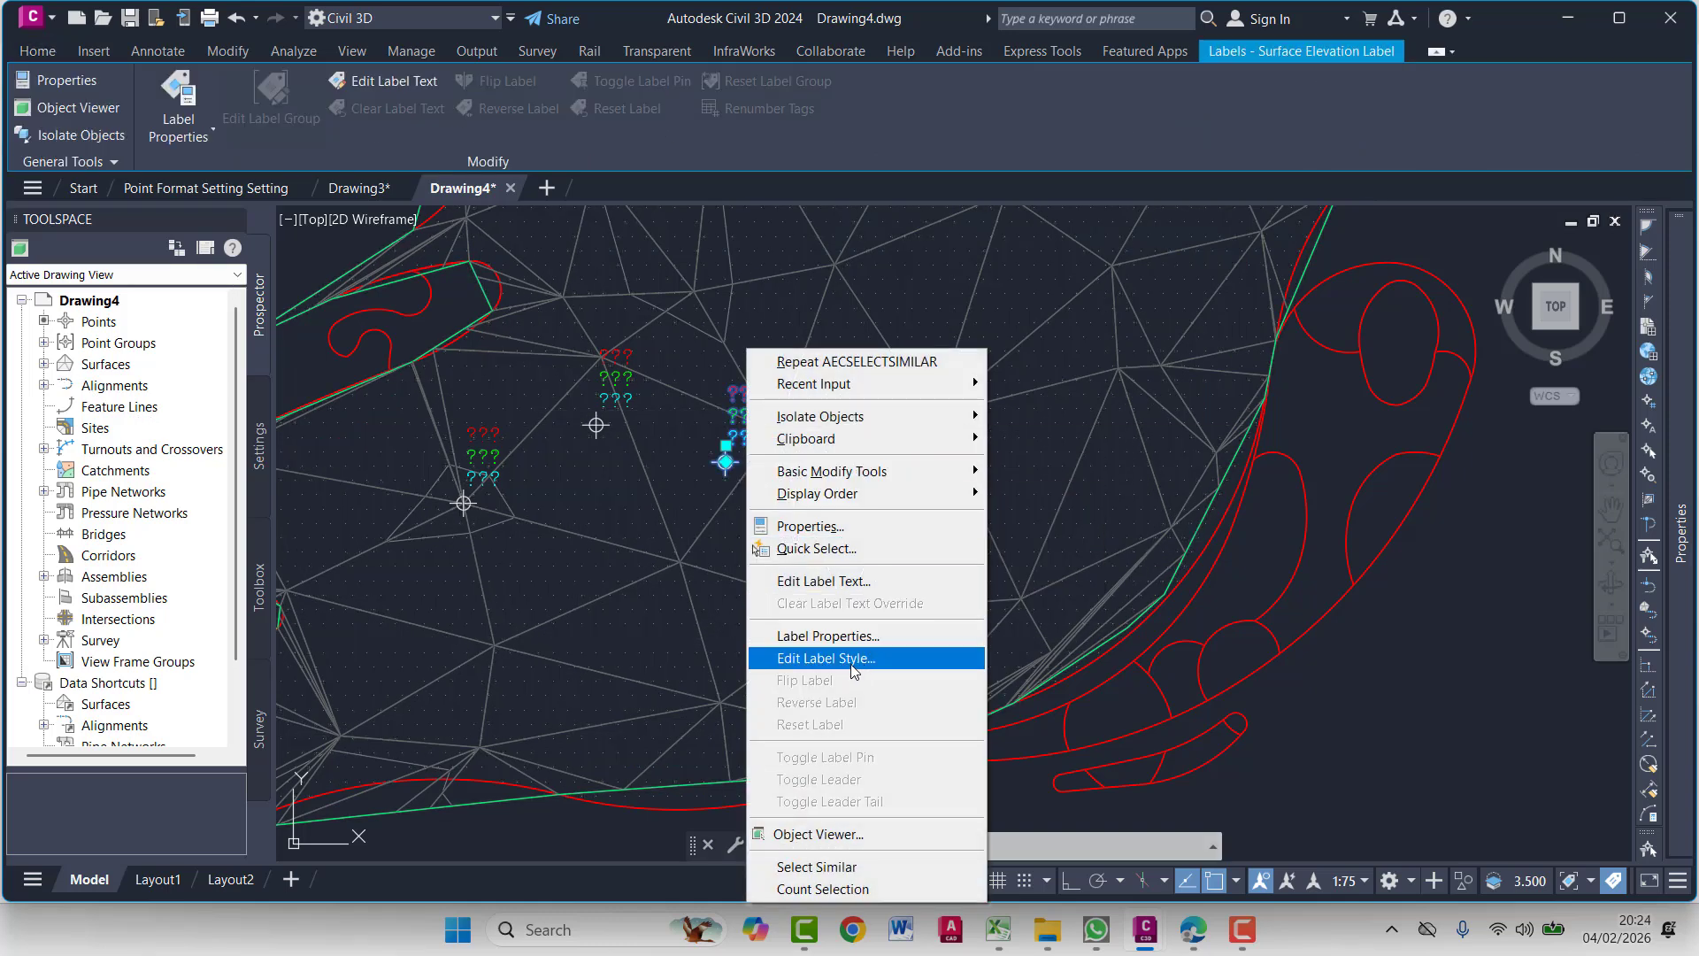
{"action": "left_click", "coordinate": [849, 630]}
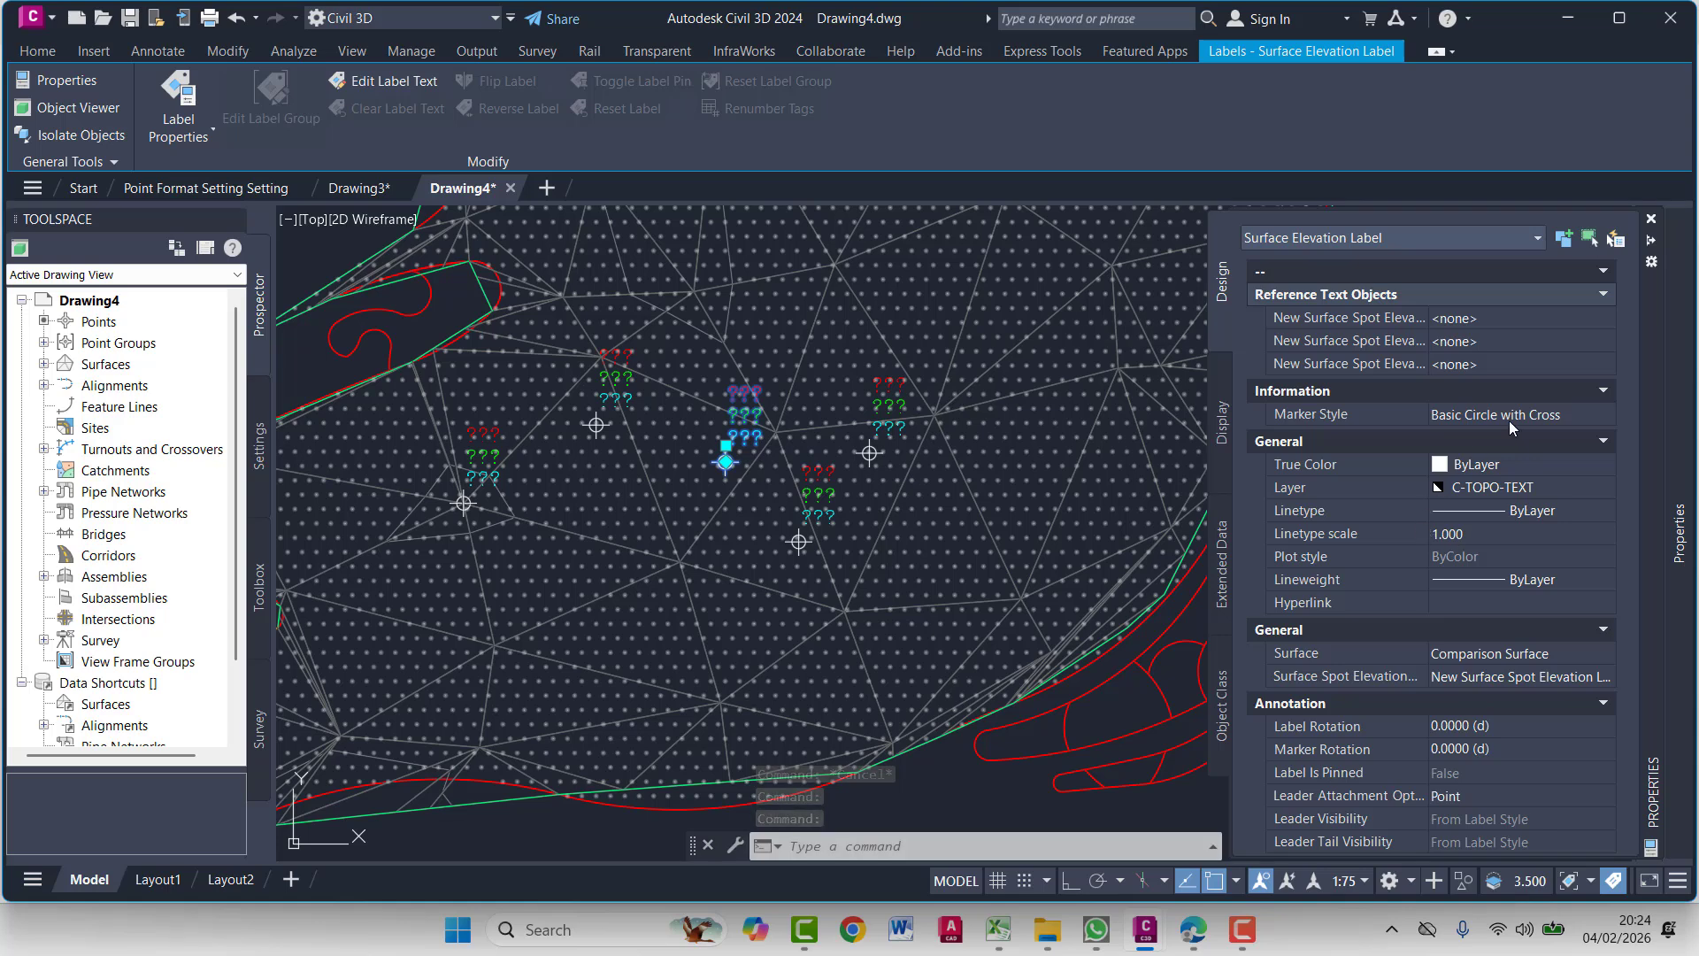
{"action": "key", "text": "Escape"}
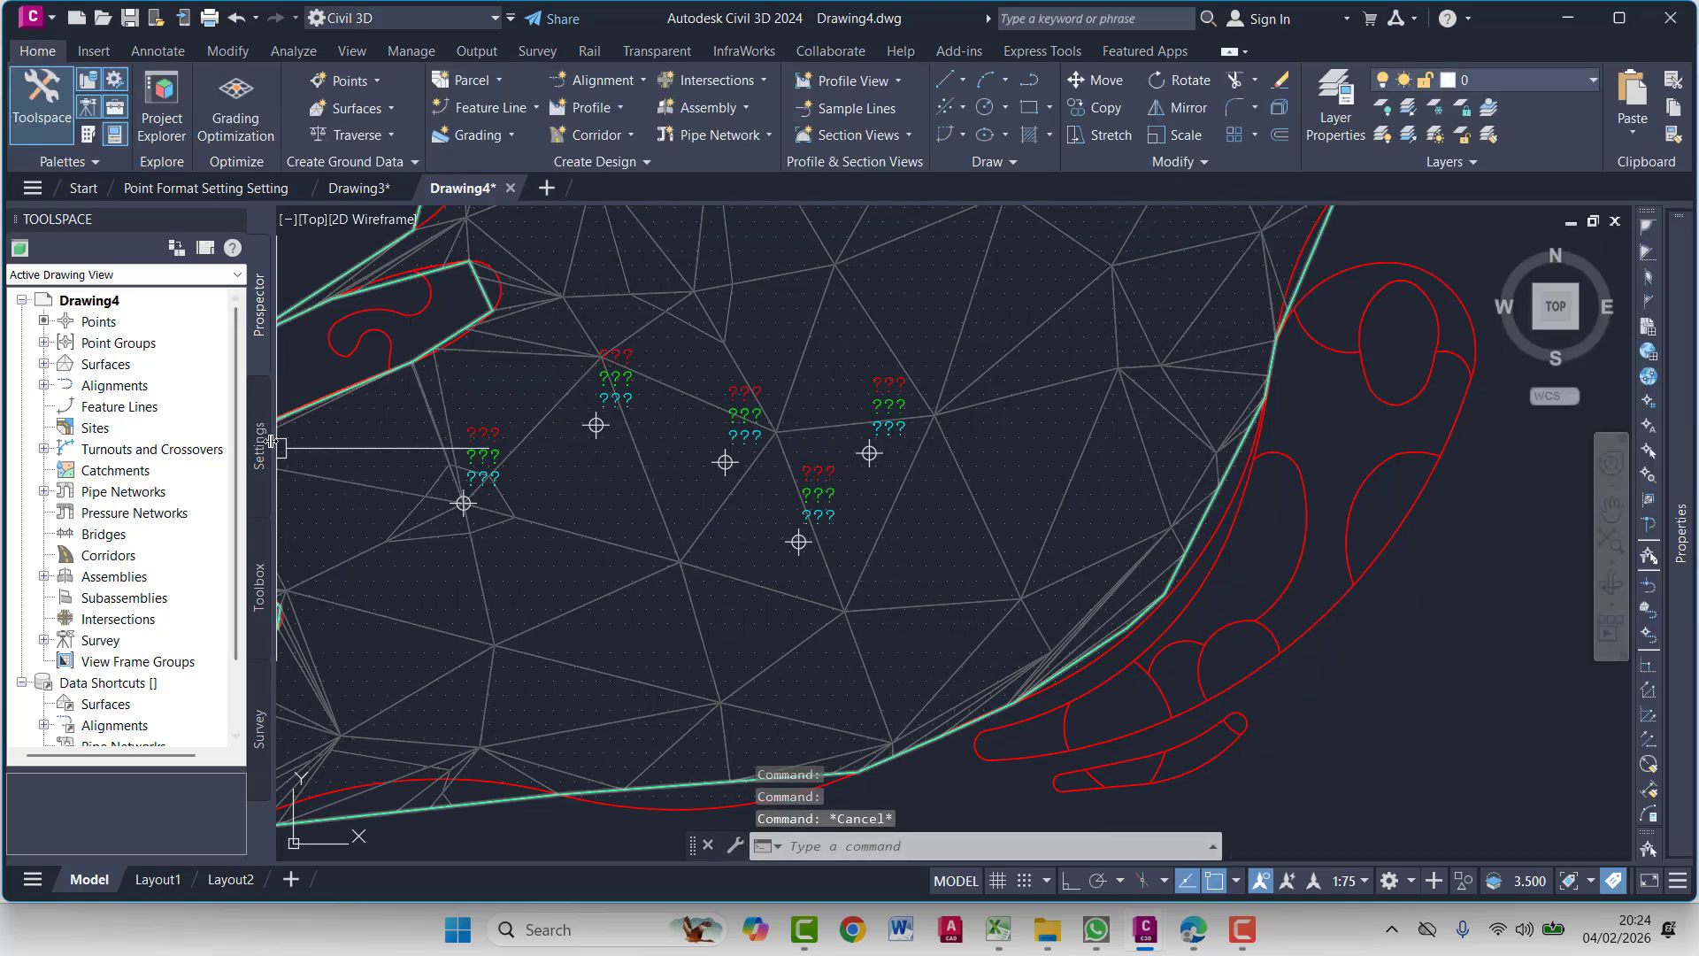
Look through the Point label styles in the drawing settings, widening the Toolspace to read the full style names
{"action": "left_click", "coordinate": [261, 445]}
{"action": "left_click", "coordinate": [43, 344]}
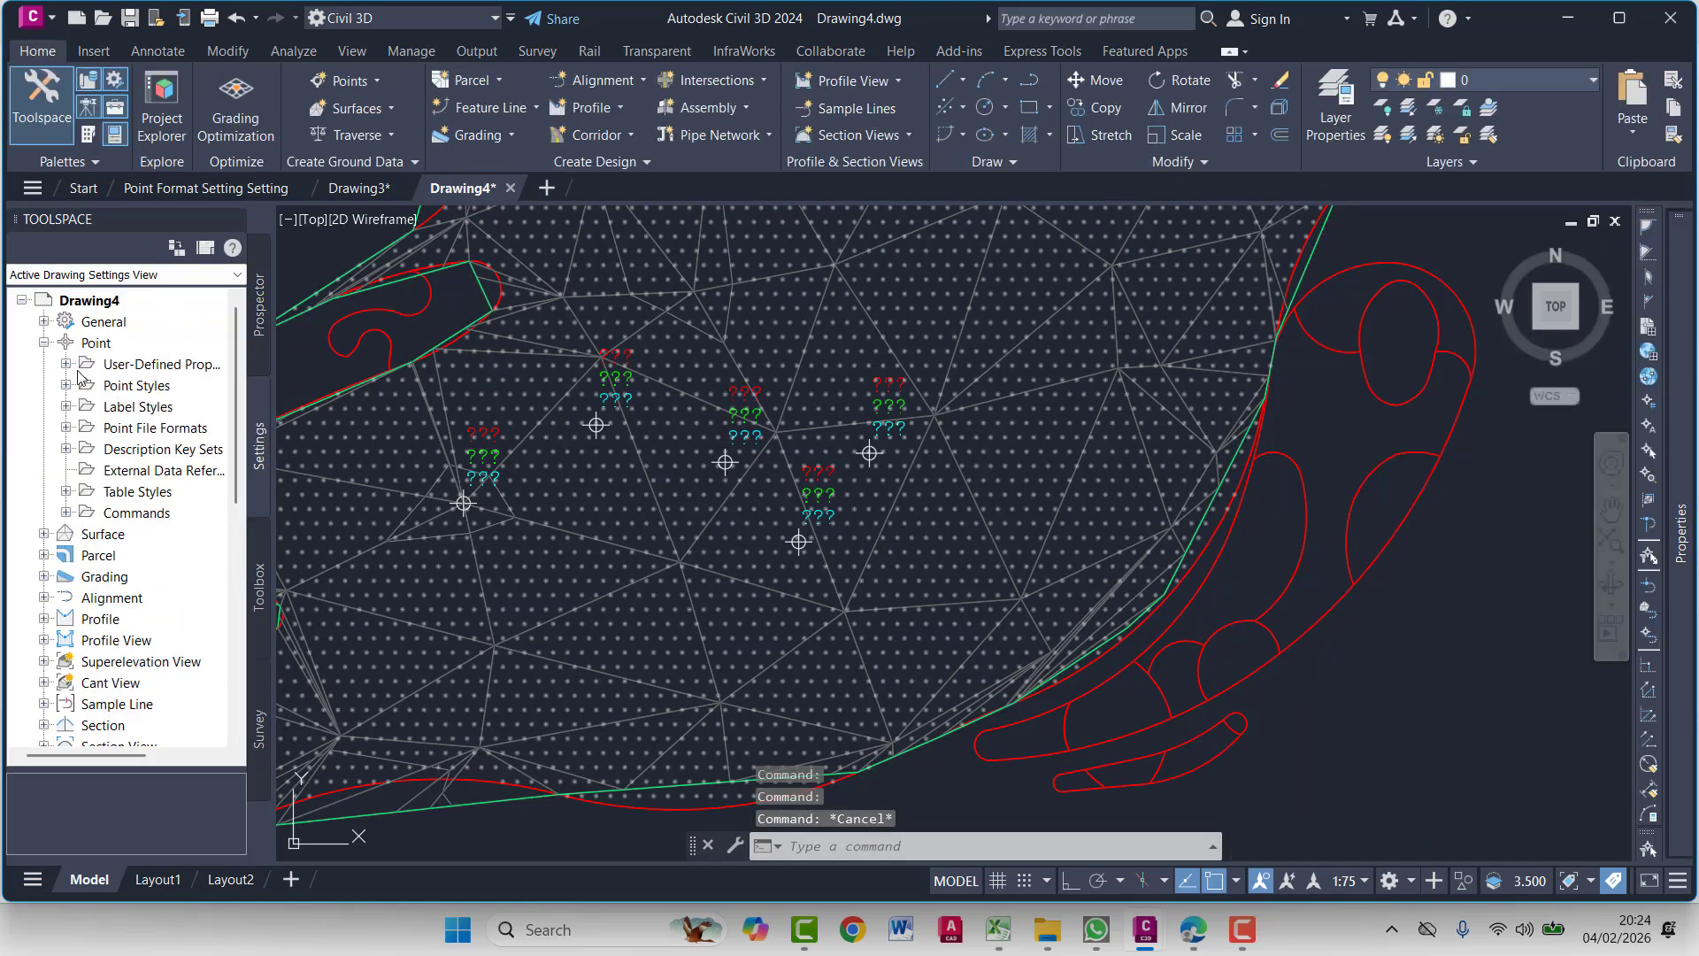
{"action": "left_click", "coordinate": [66, 407]}
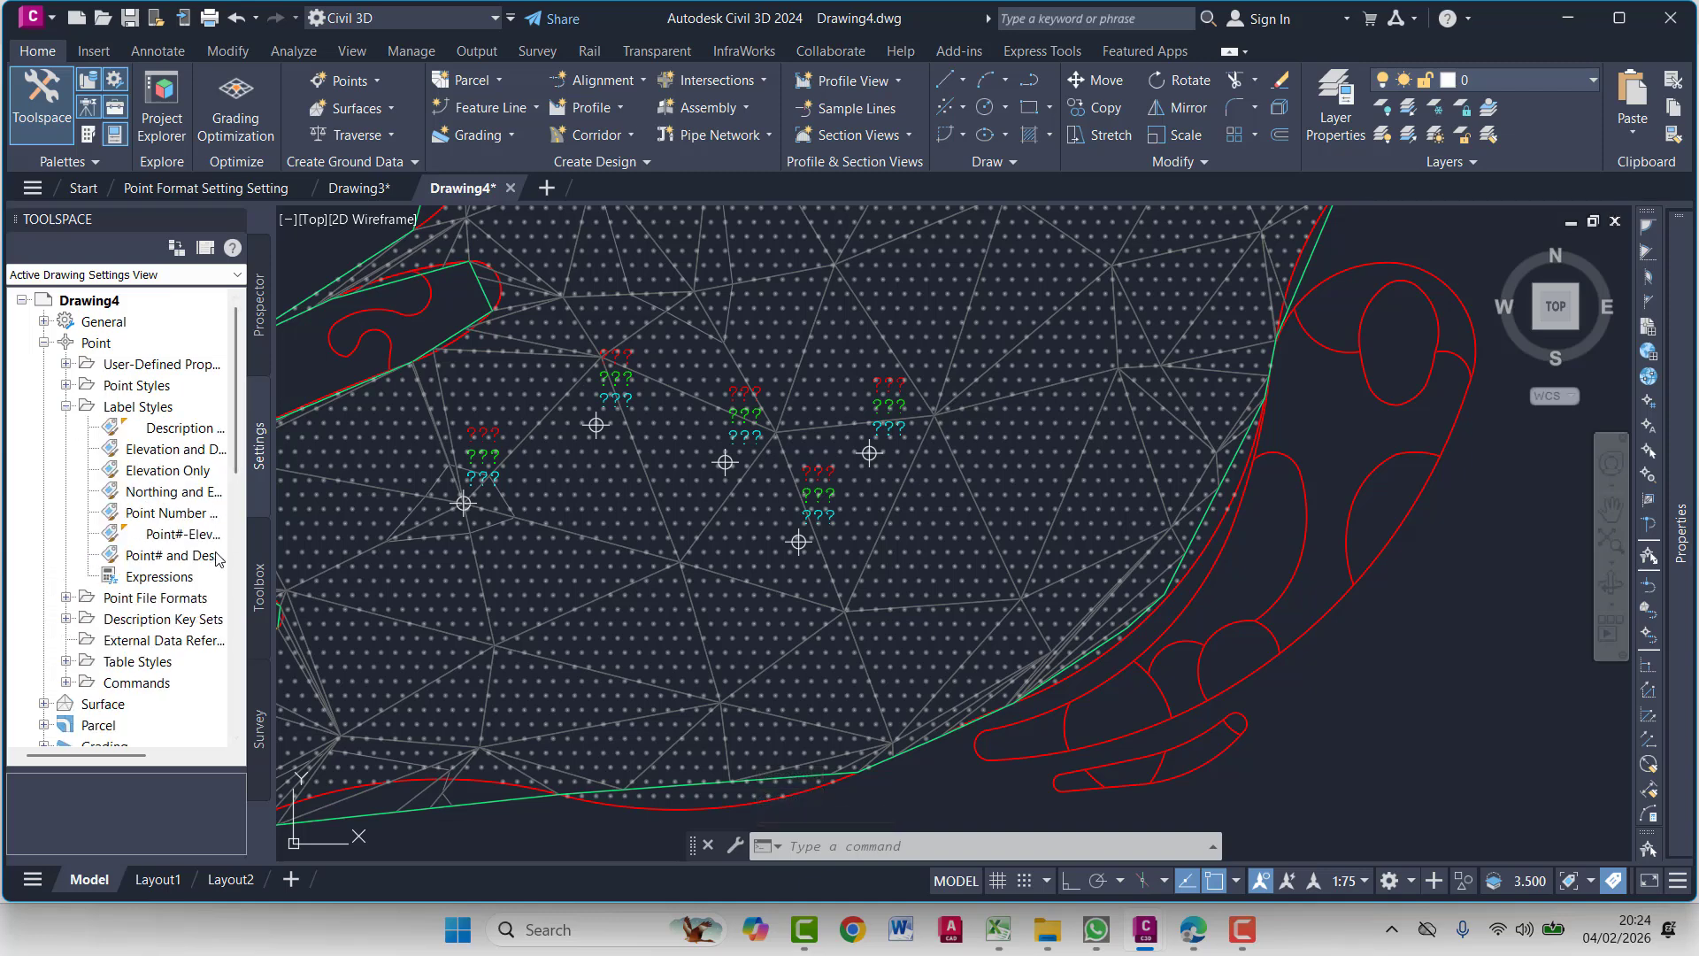
{"action": "left_click", "coordinate": [67, 407]}
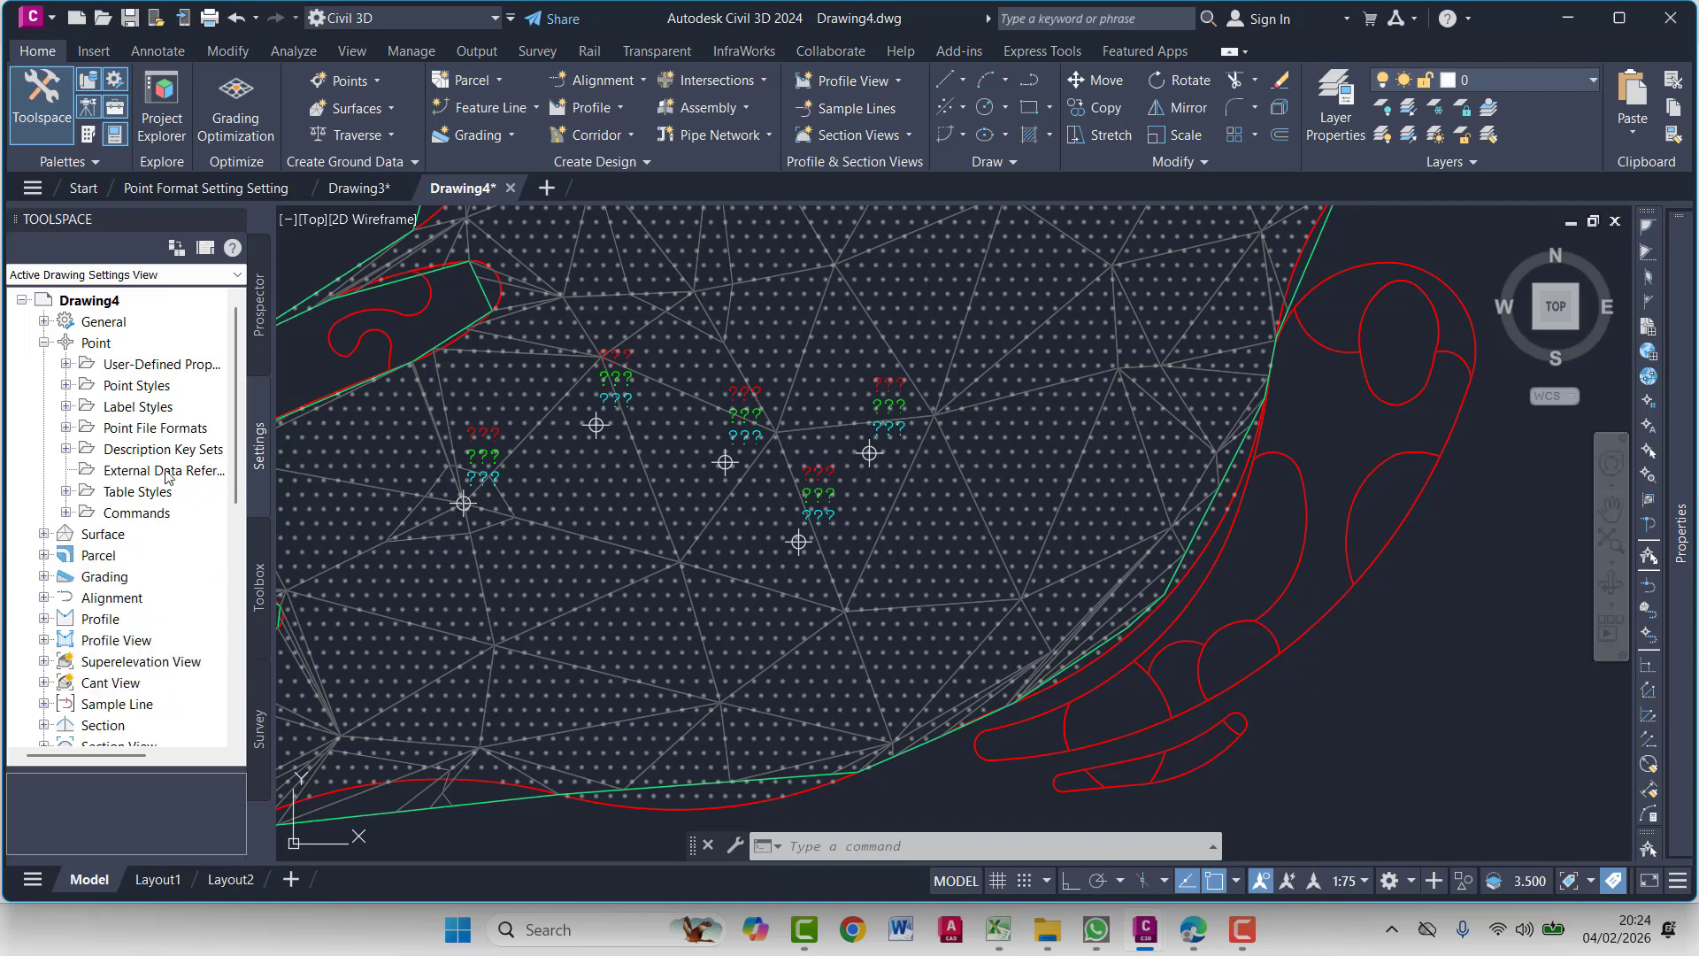
{"action": "left_click", "coordinate": [67, 407]}
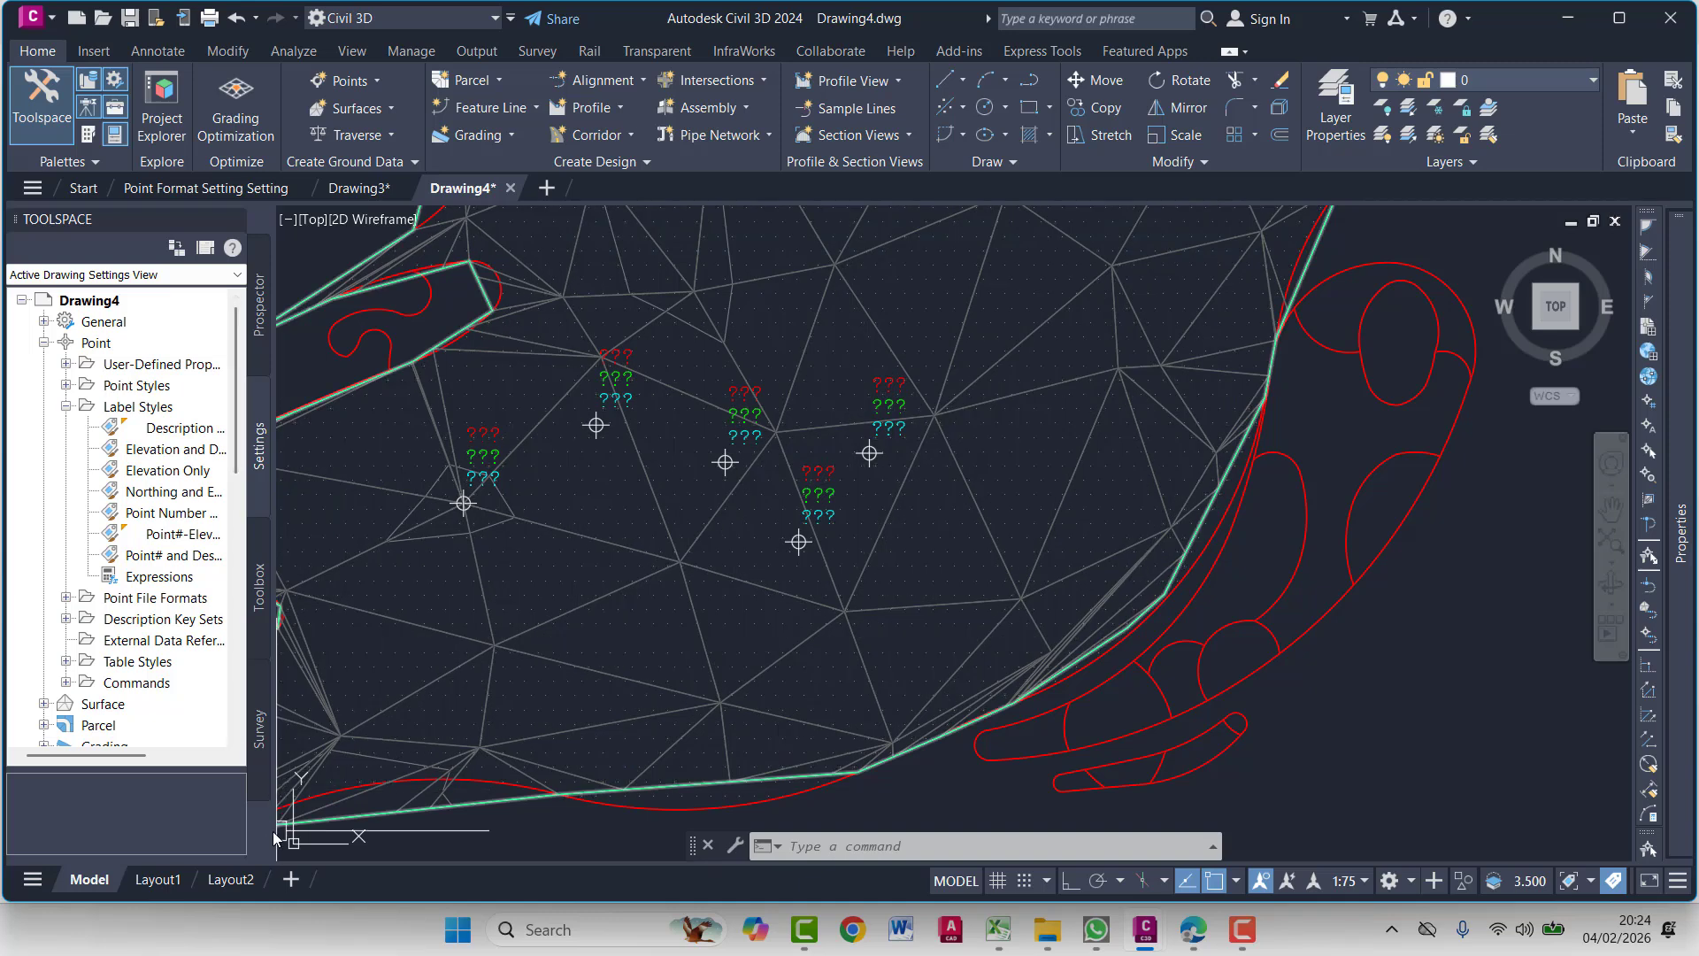
{"action": "left_click_drag", "start_coordinate": [274, 844], "coordinate": [386, 844]}
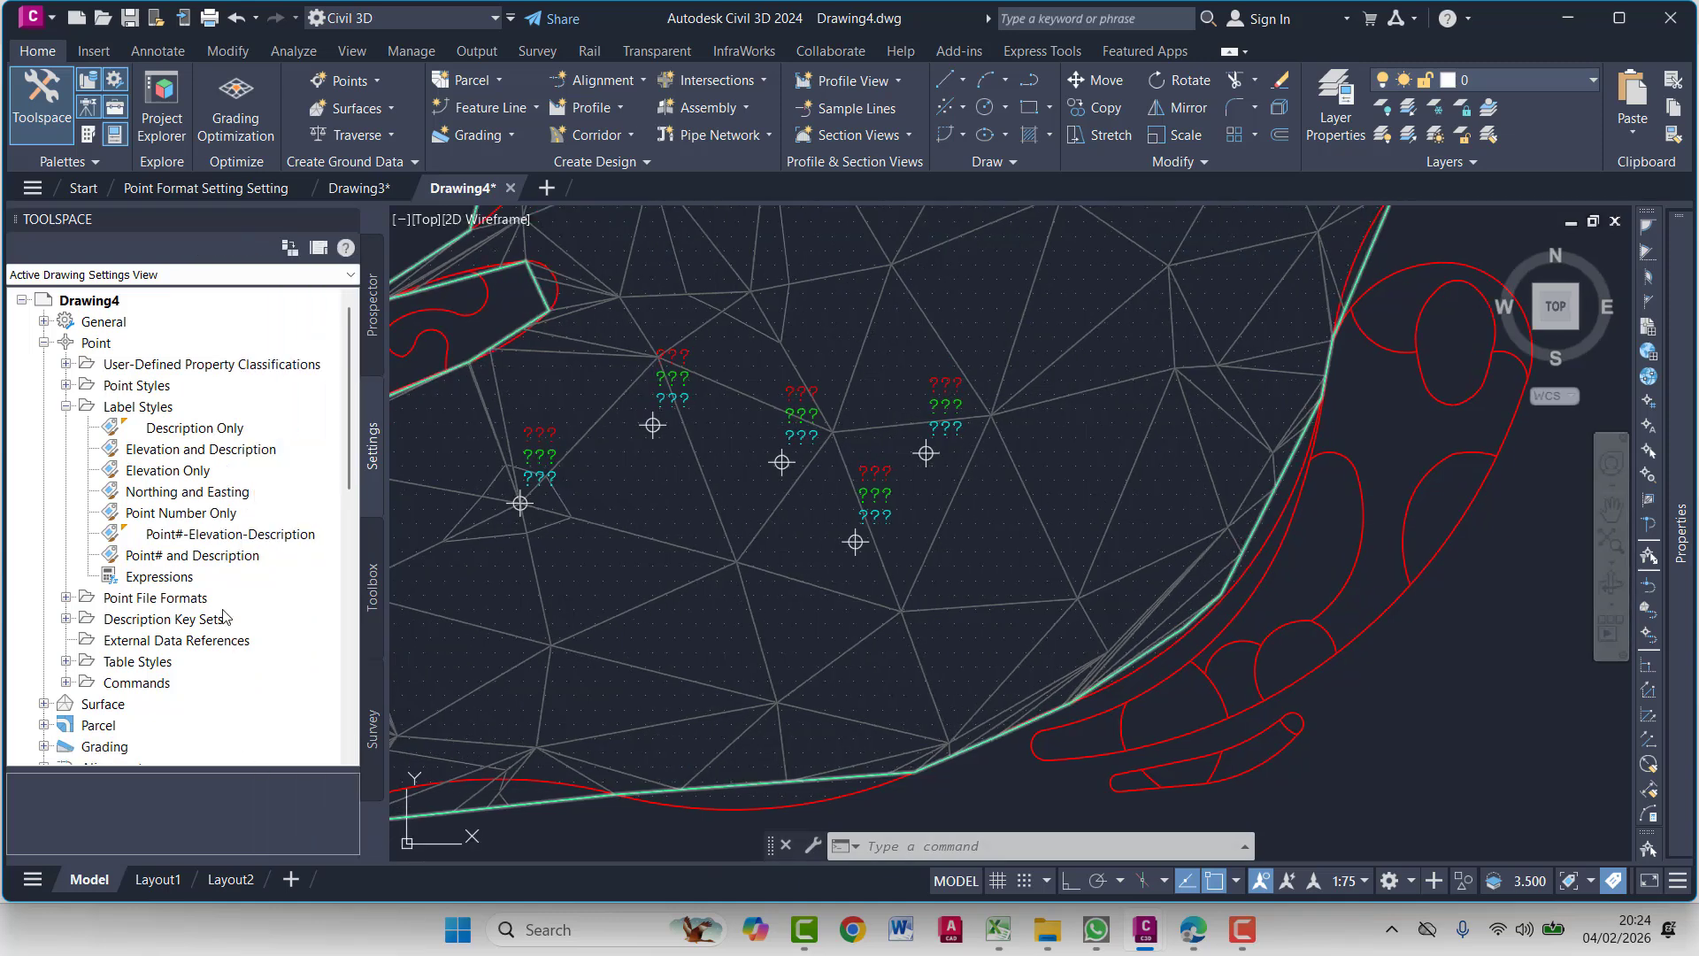
{"action": "left_click", "coordinate": [209, 534]}
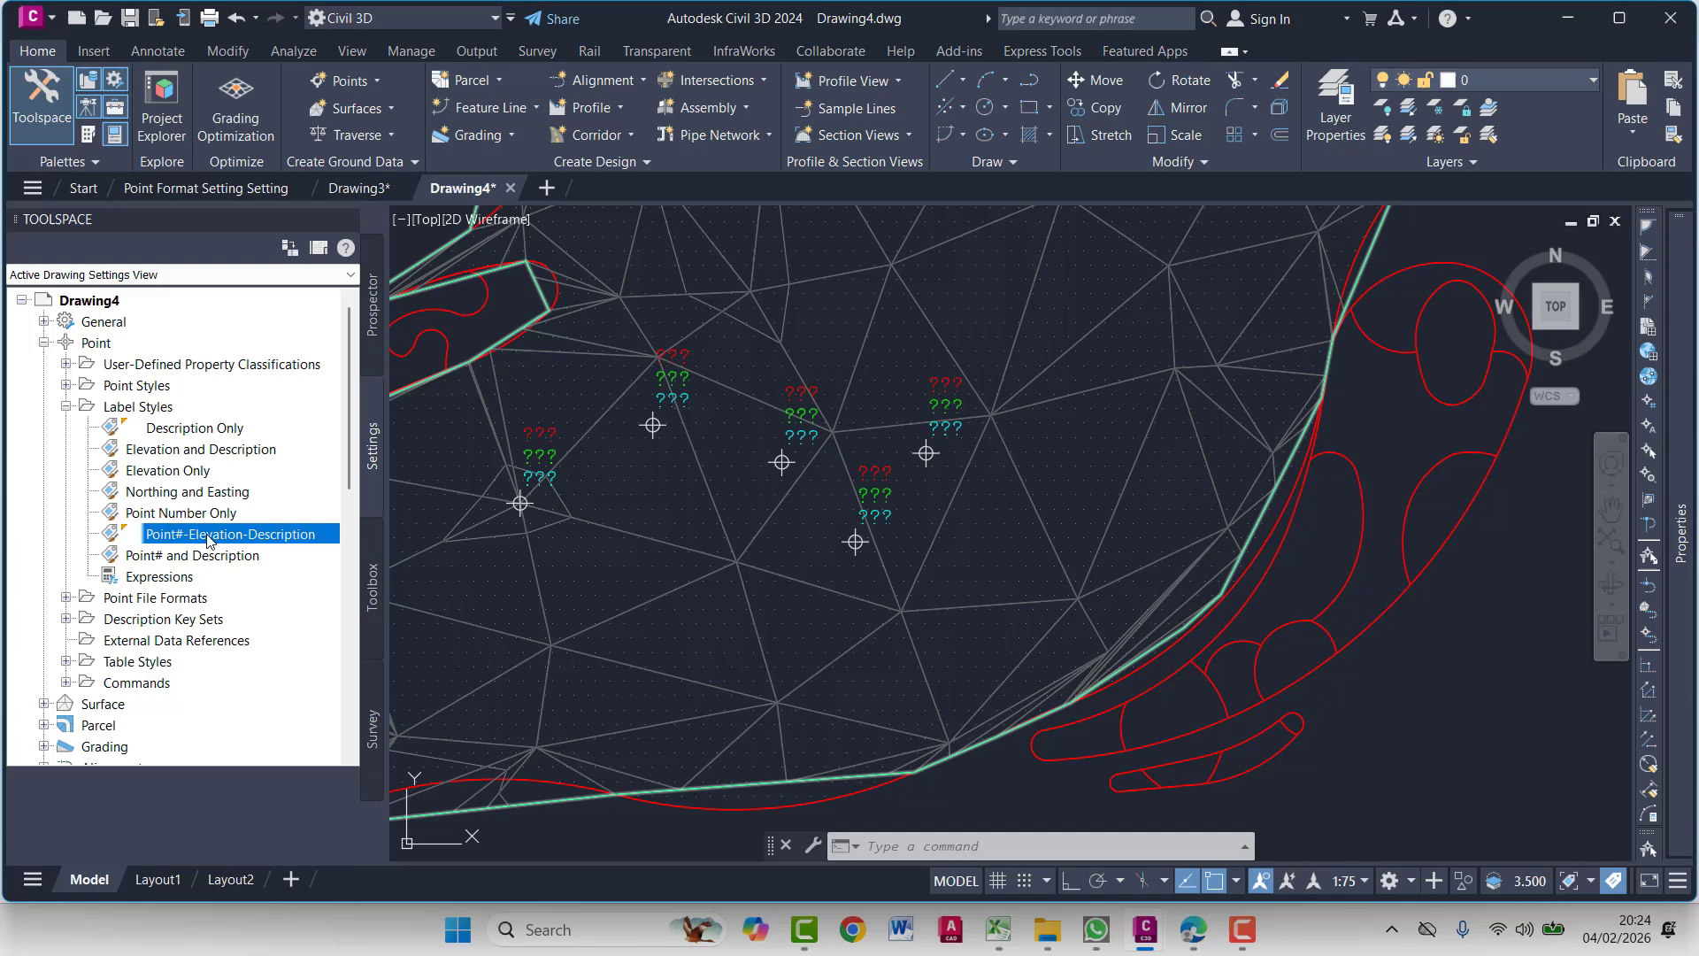
{"action": "left_click", "coordinate": [213, 450]}
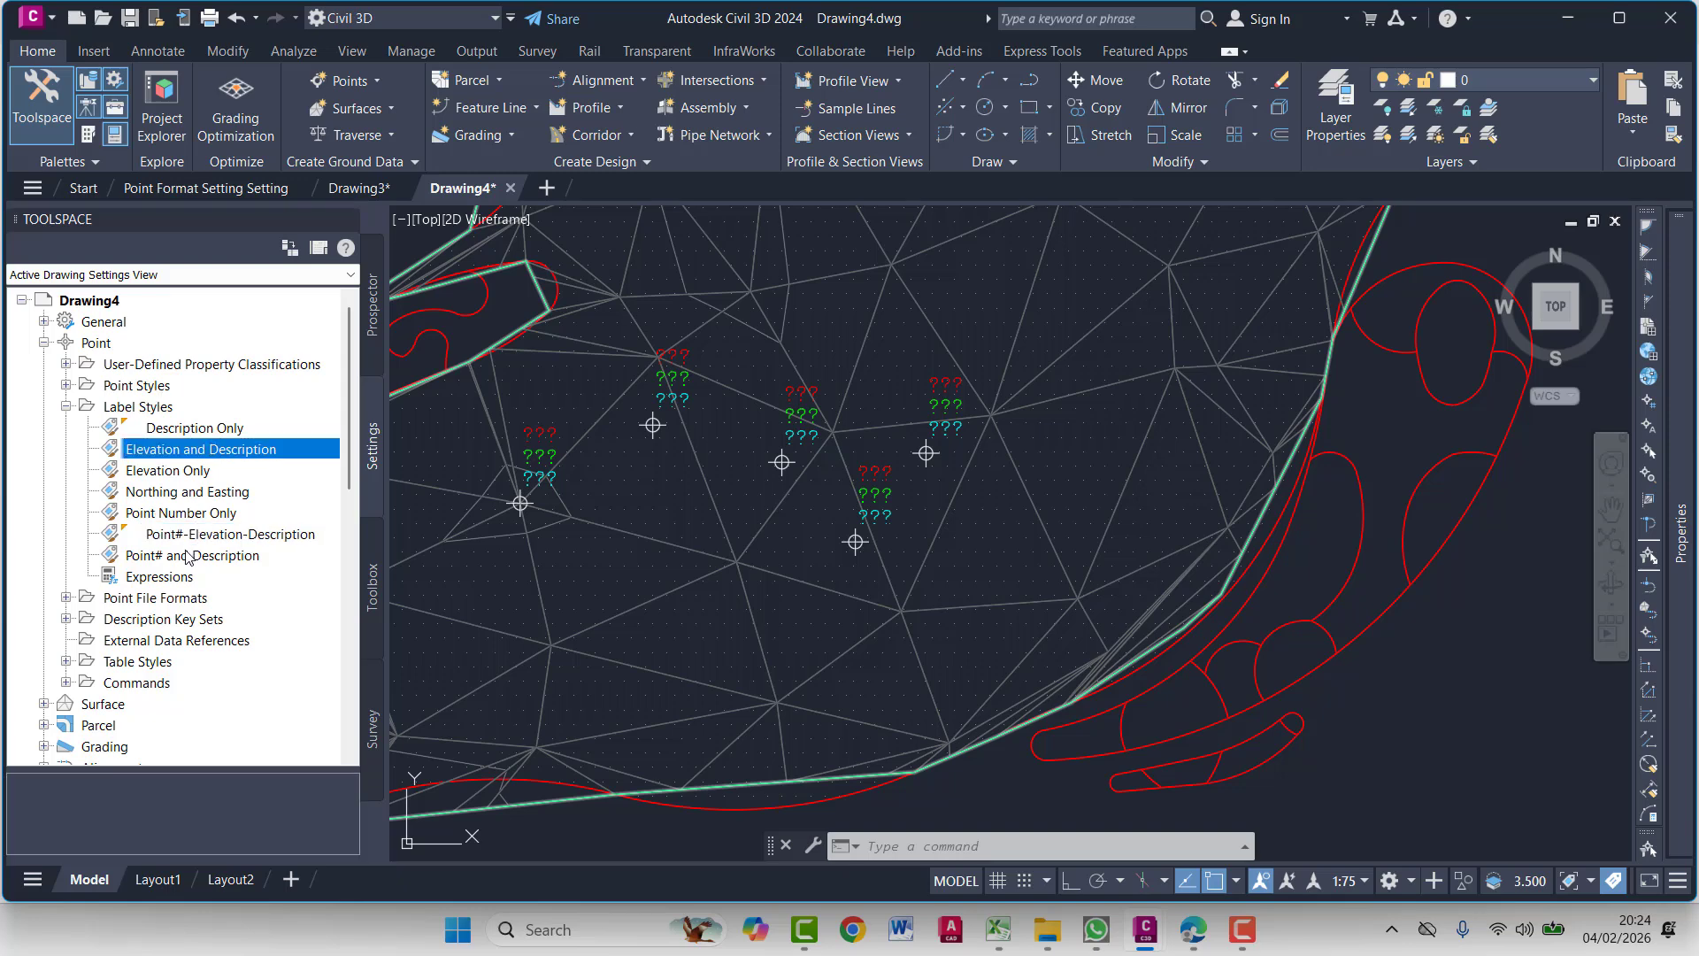
{"action": "left_click", "coordinate": [203, 430]}
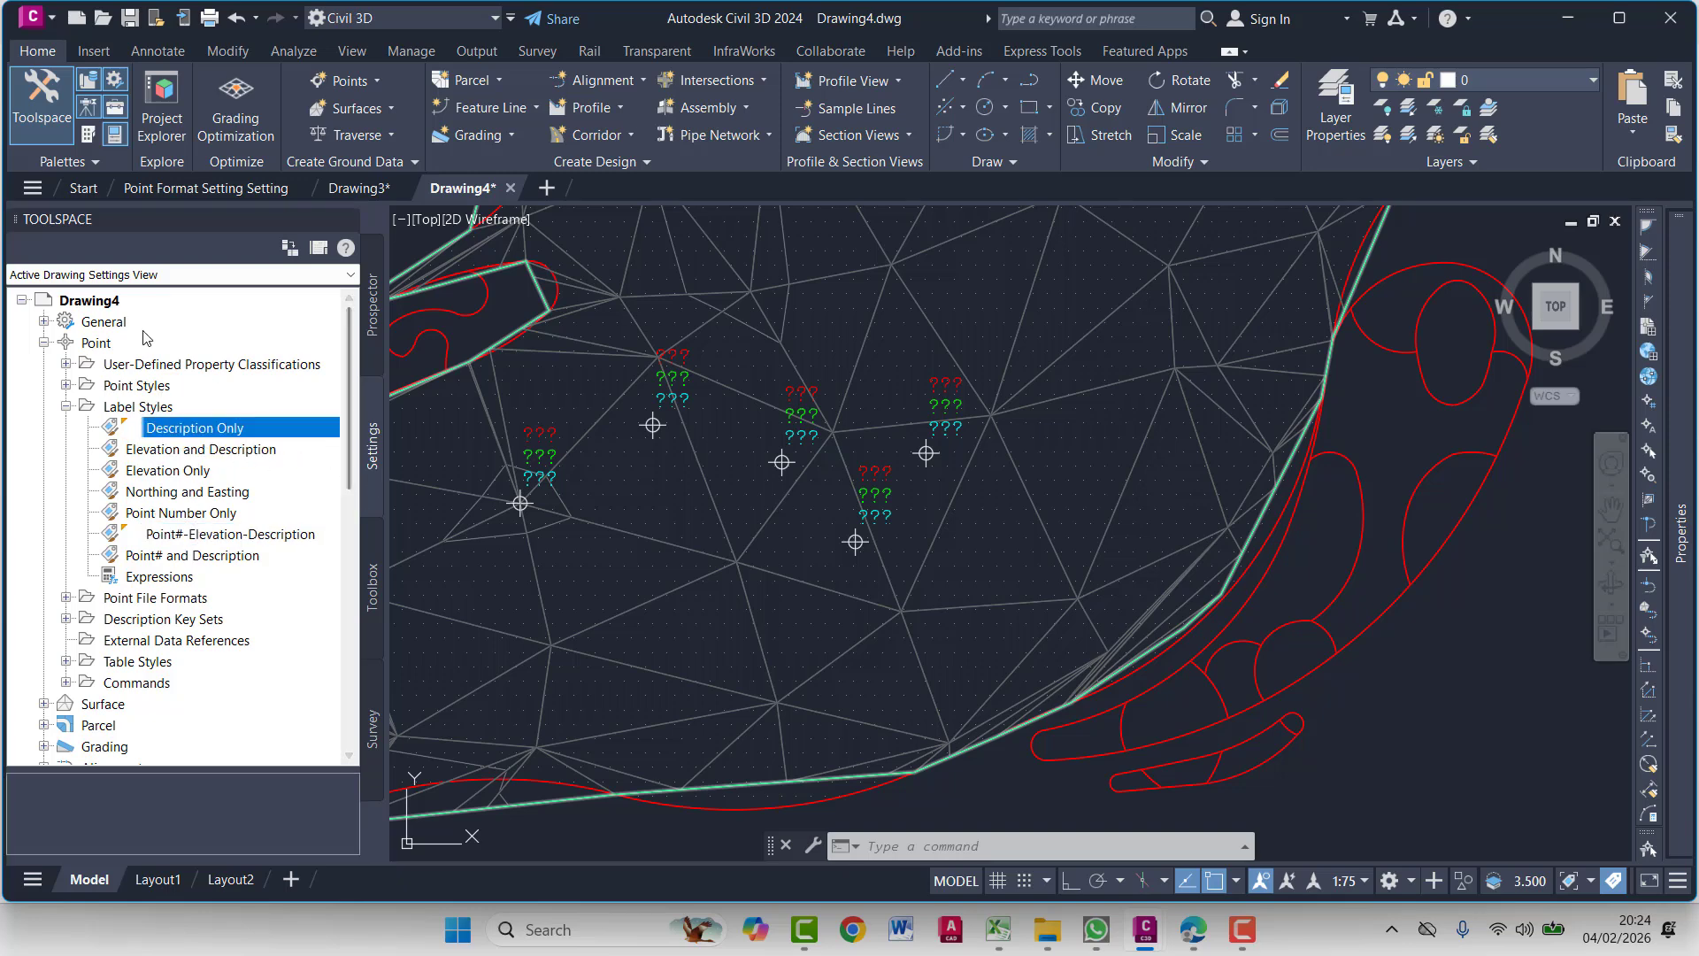
Delete the Shura - Lable style from the Surface spot elevation label styles
{"action": "left_click", "coordinate": [44, 342]}
{"action": "left_click", "coordinate": [44, 363]}
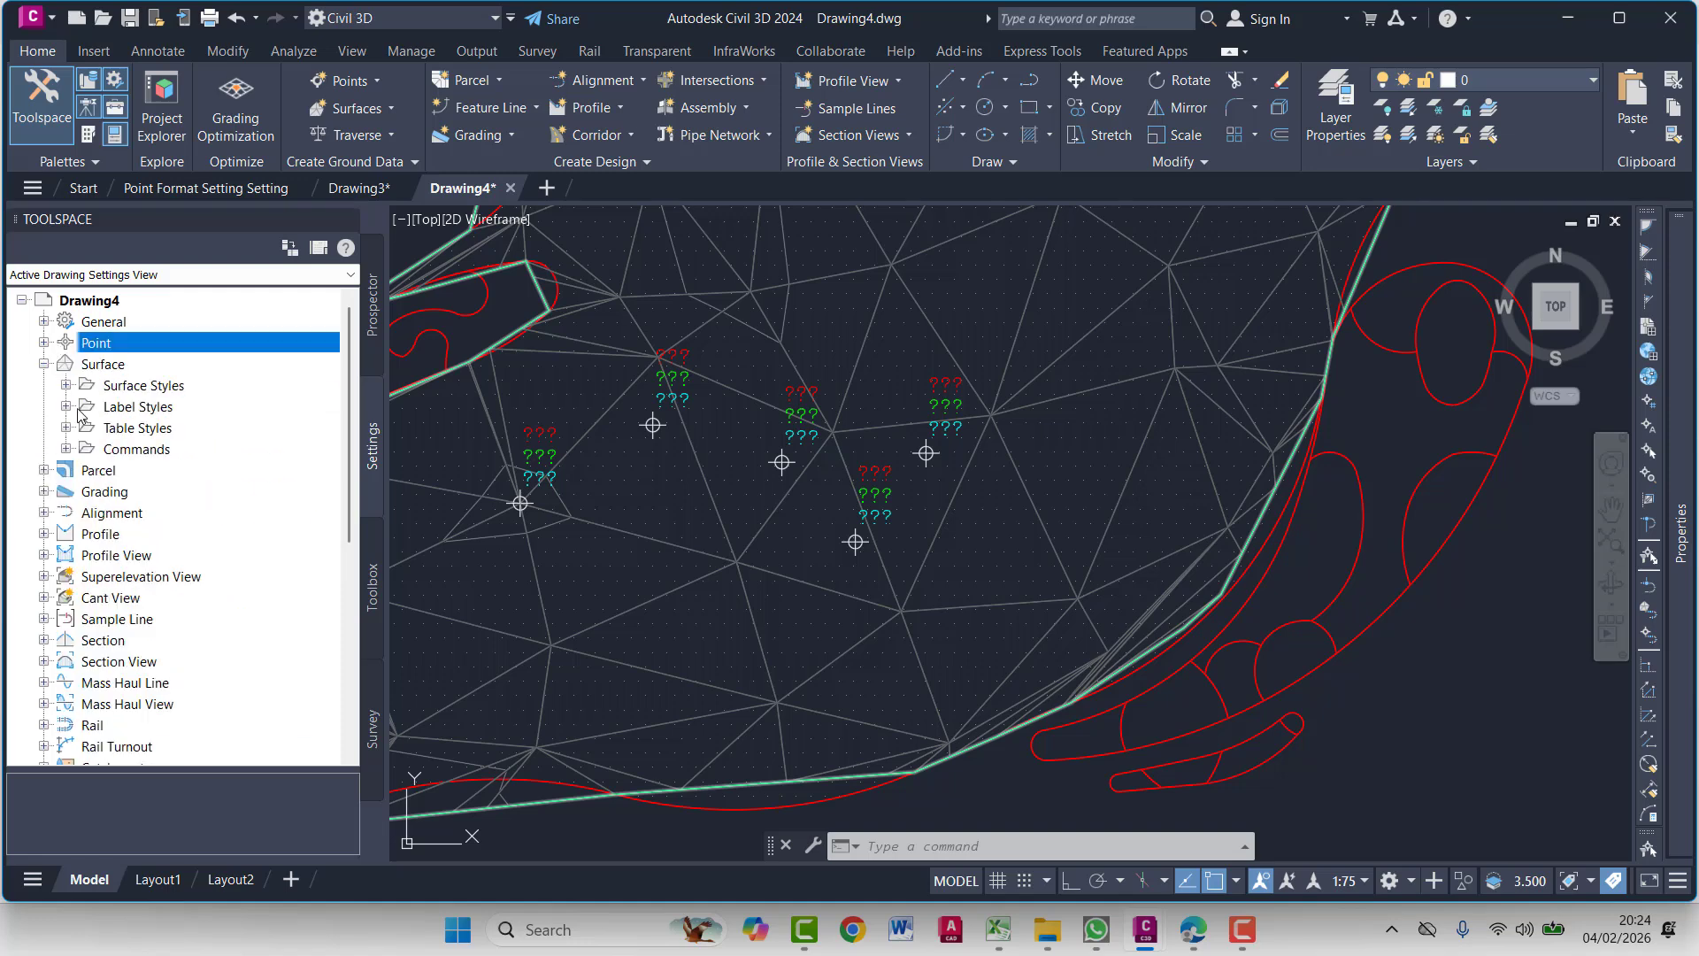
{"action": "left_click", "coordinate": [66, 406]}
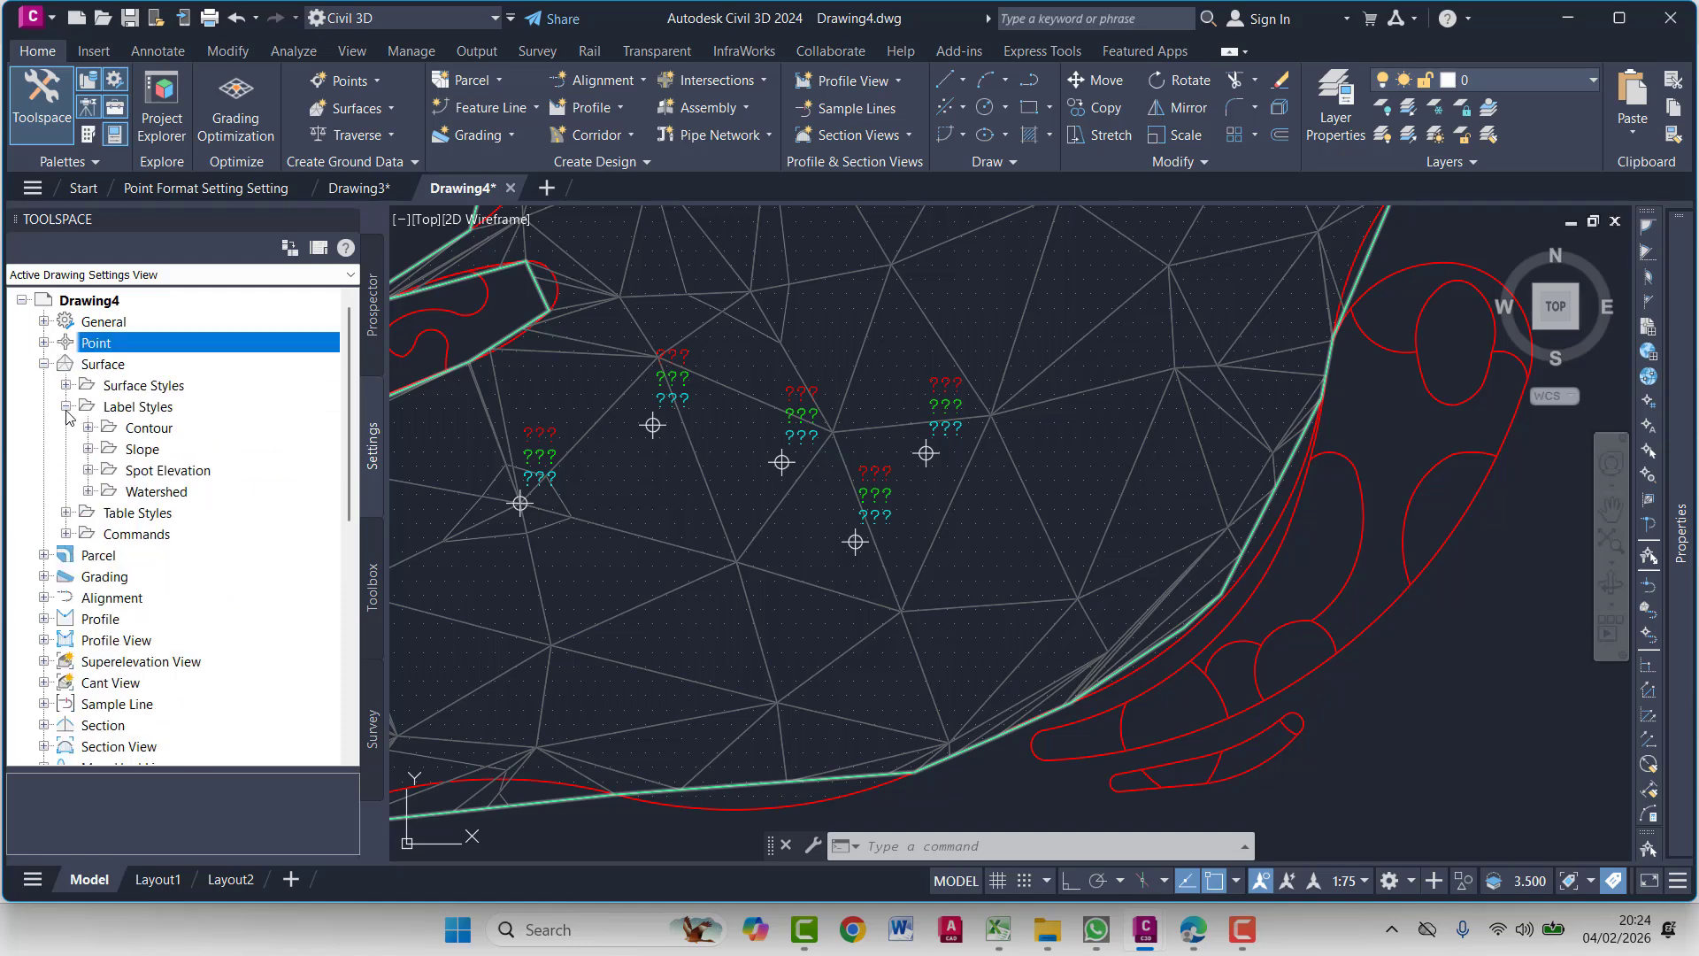
{"action": "left_click", "coordinate": [88, 469]}
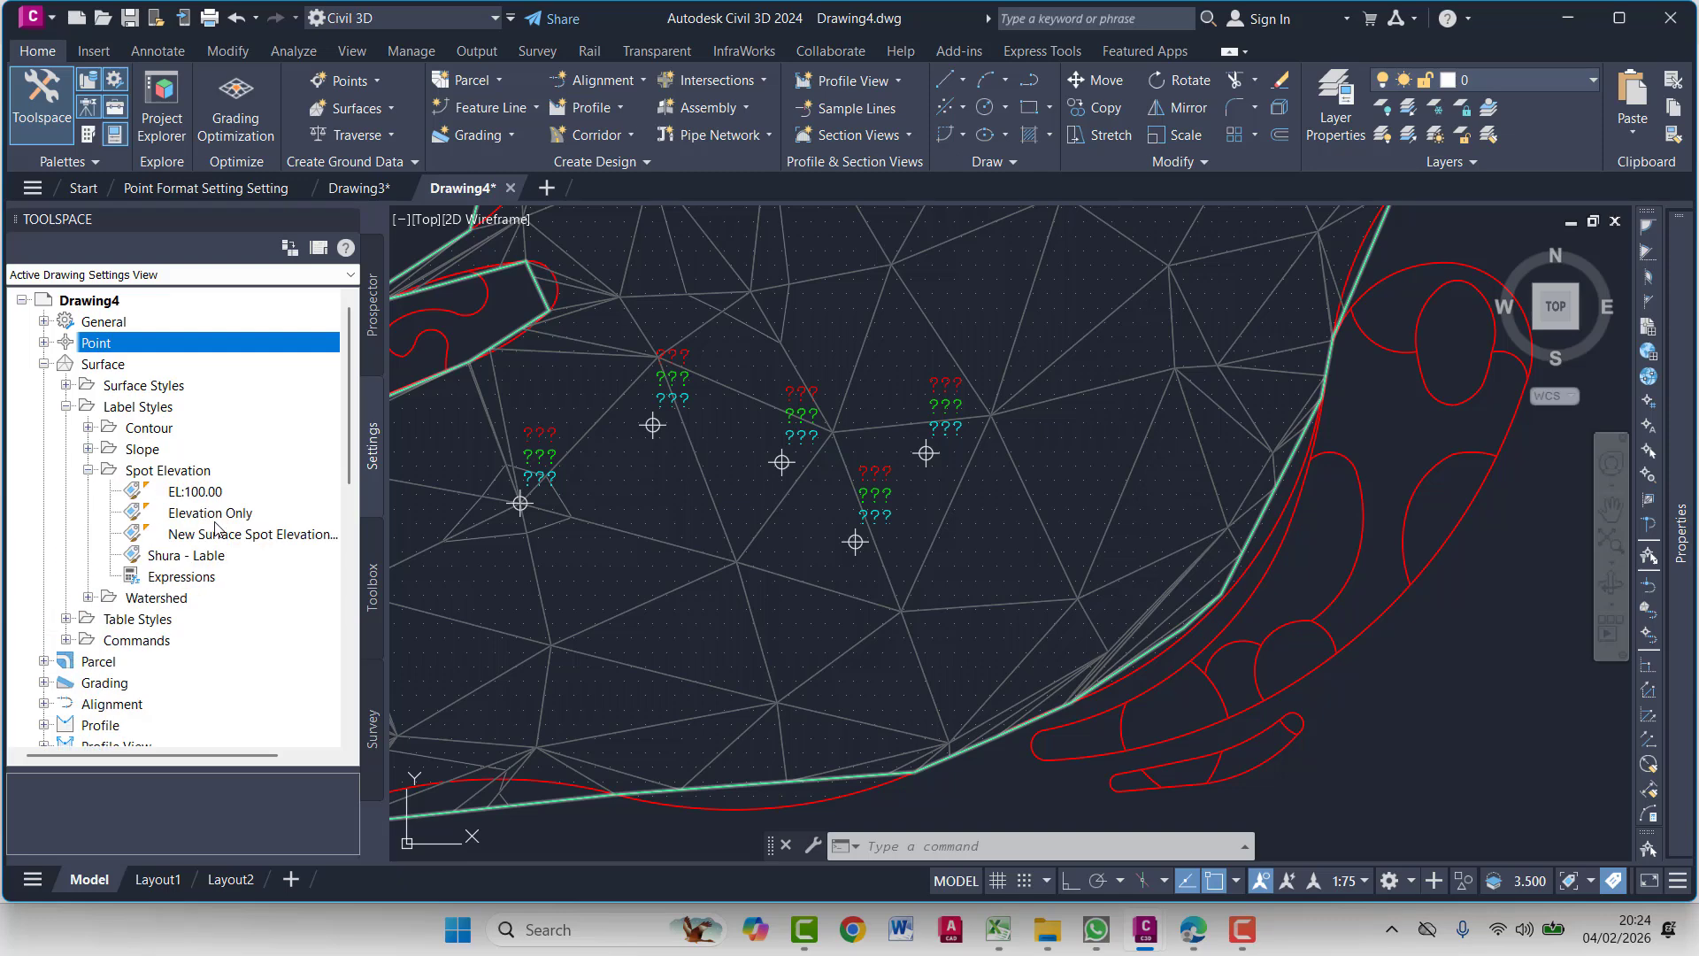
{"action": "left_click", "coordinate": [205, 535]}
{"action": "right_click", "coordinate": [173, 555]}
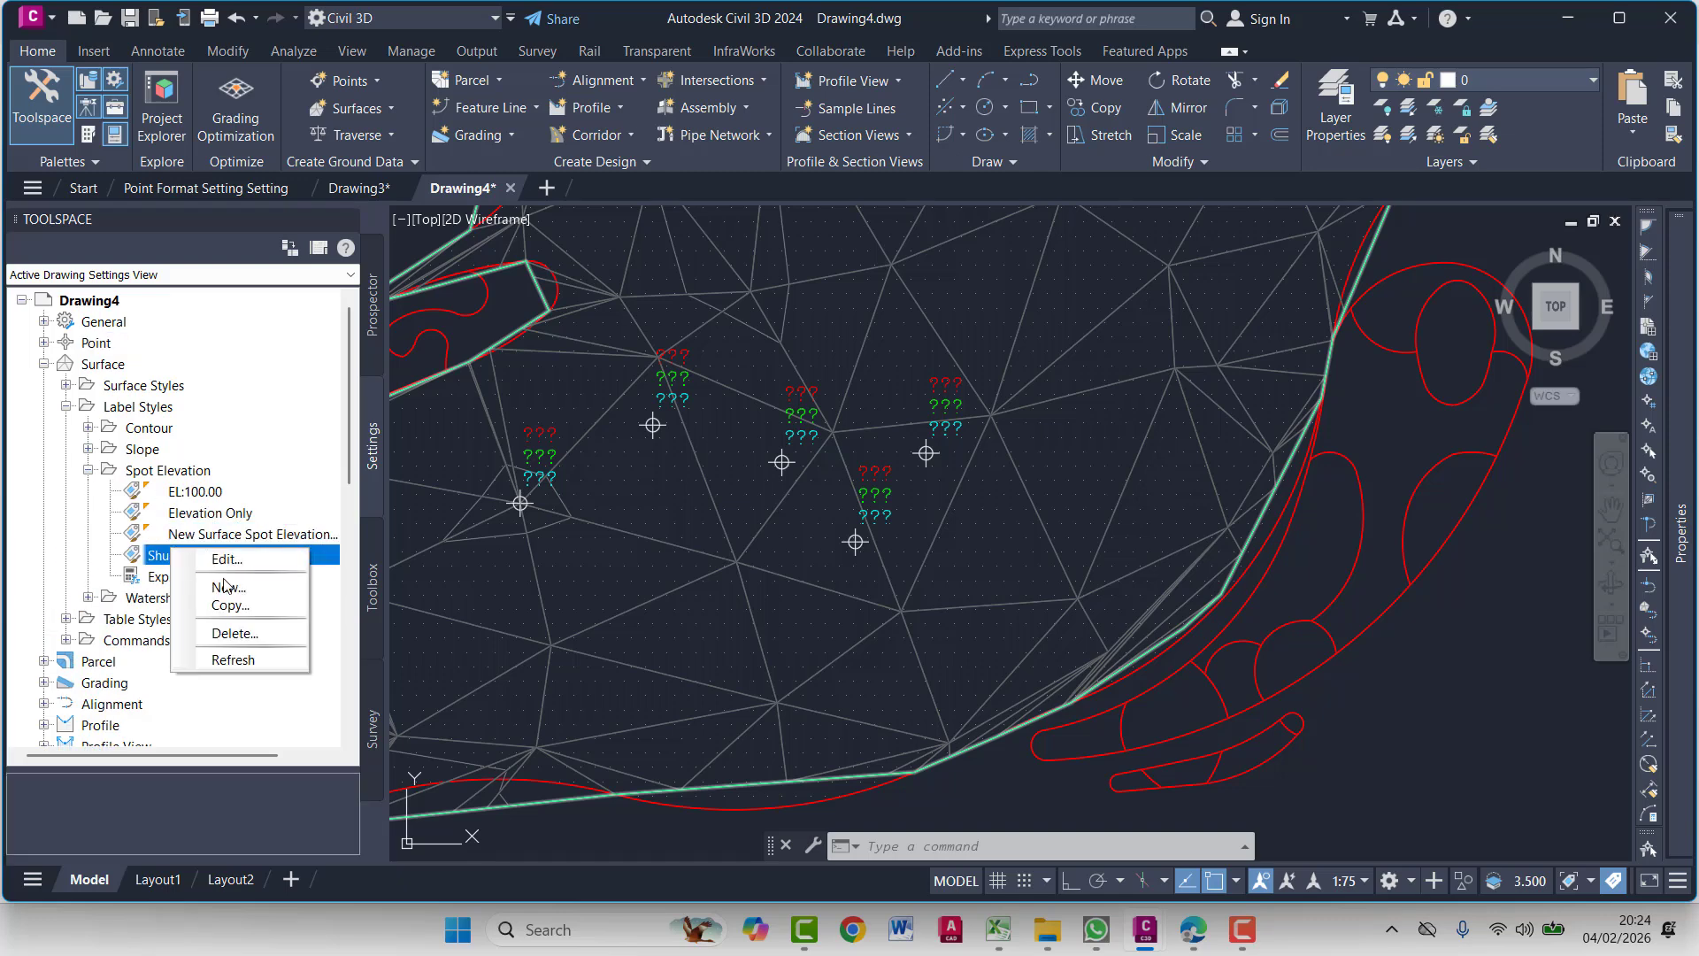
{"action": "left_click", "coordinate": [253, 631]}
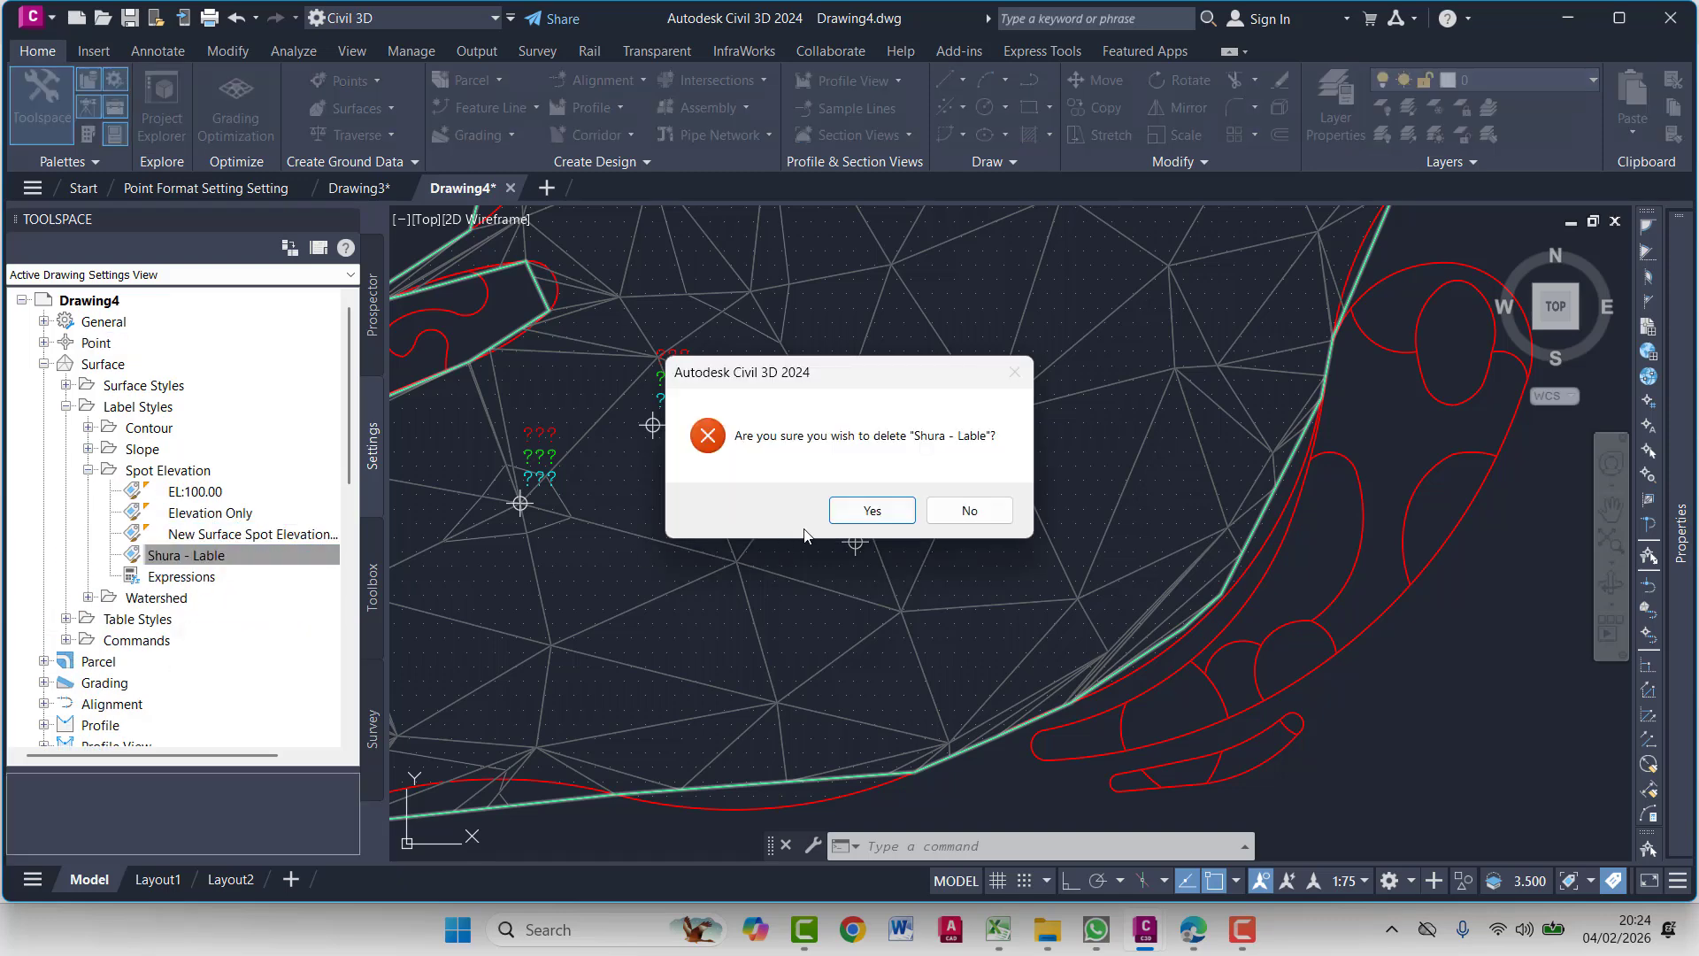
{"action": "left_click", "coordinate": [872, 510]}
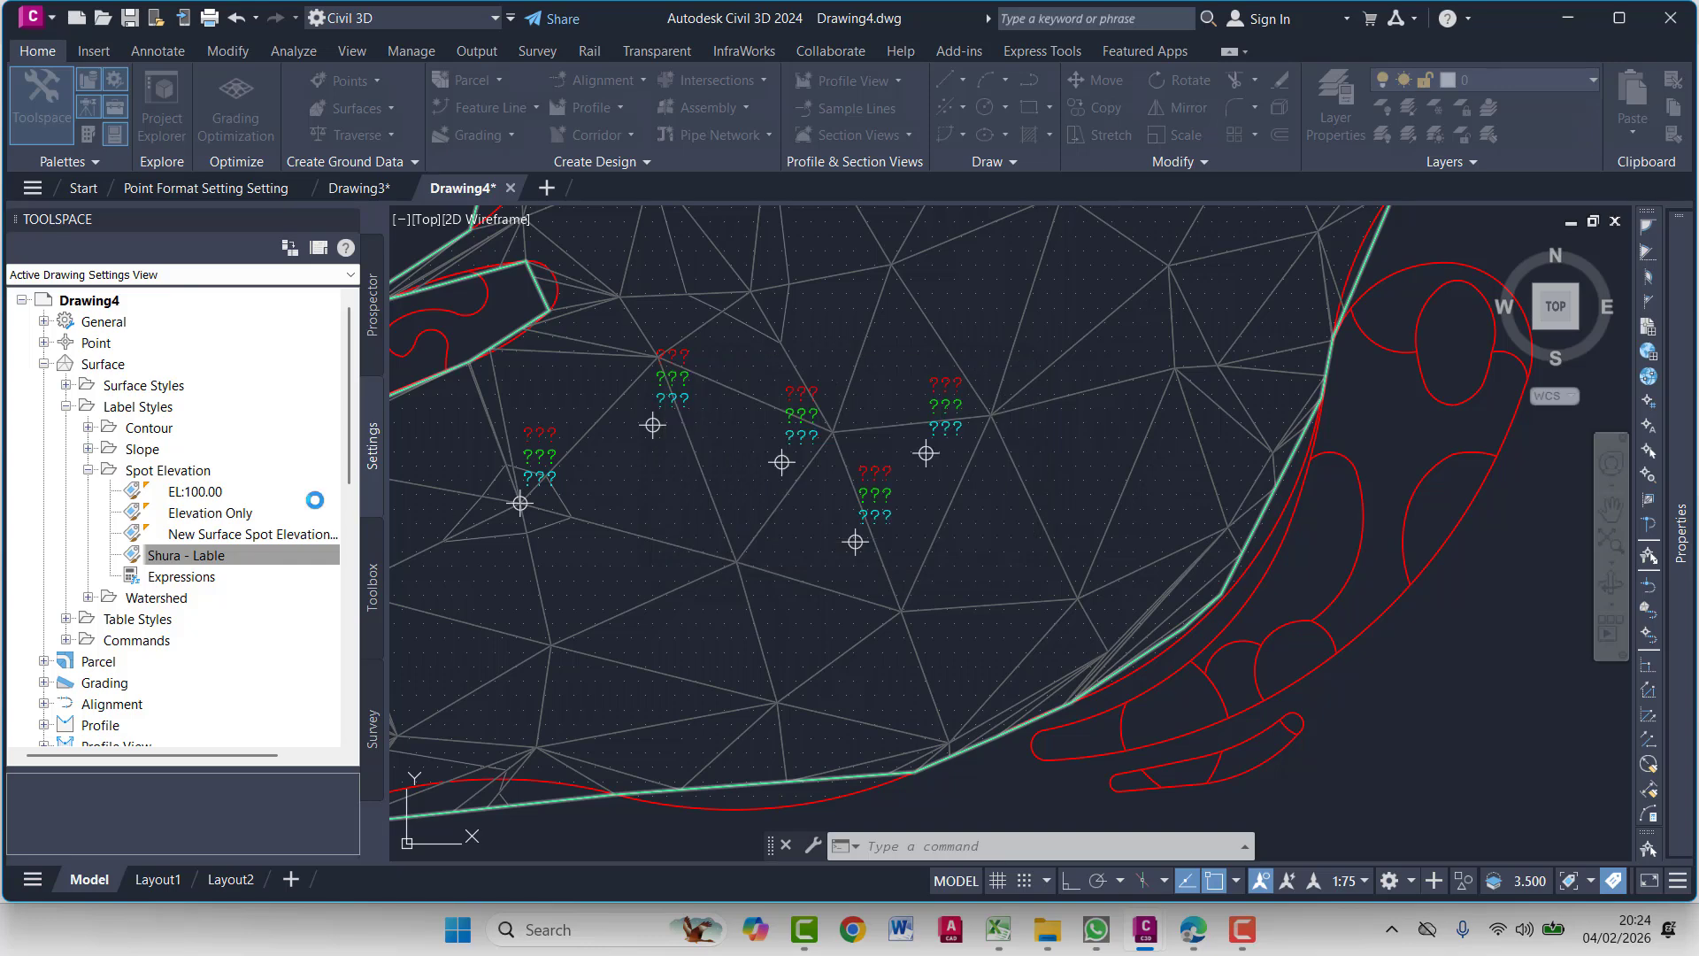
Rename New Surface Spot Elevation Label Style as Shura - lables and apply the change
{"action": "right_click", "coordinate": [228, 541]}
{"action": "left_click", "coordinate": [247, 544]}
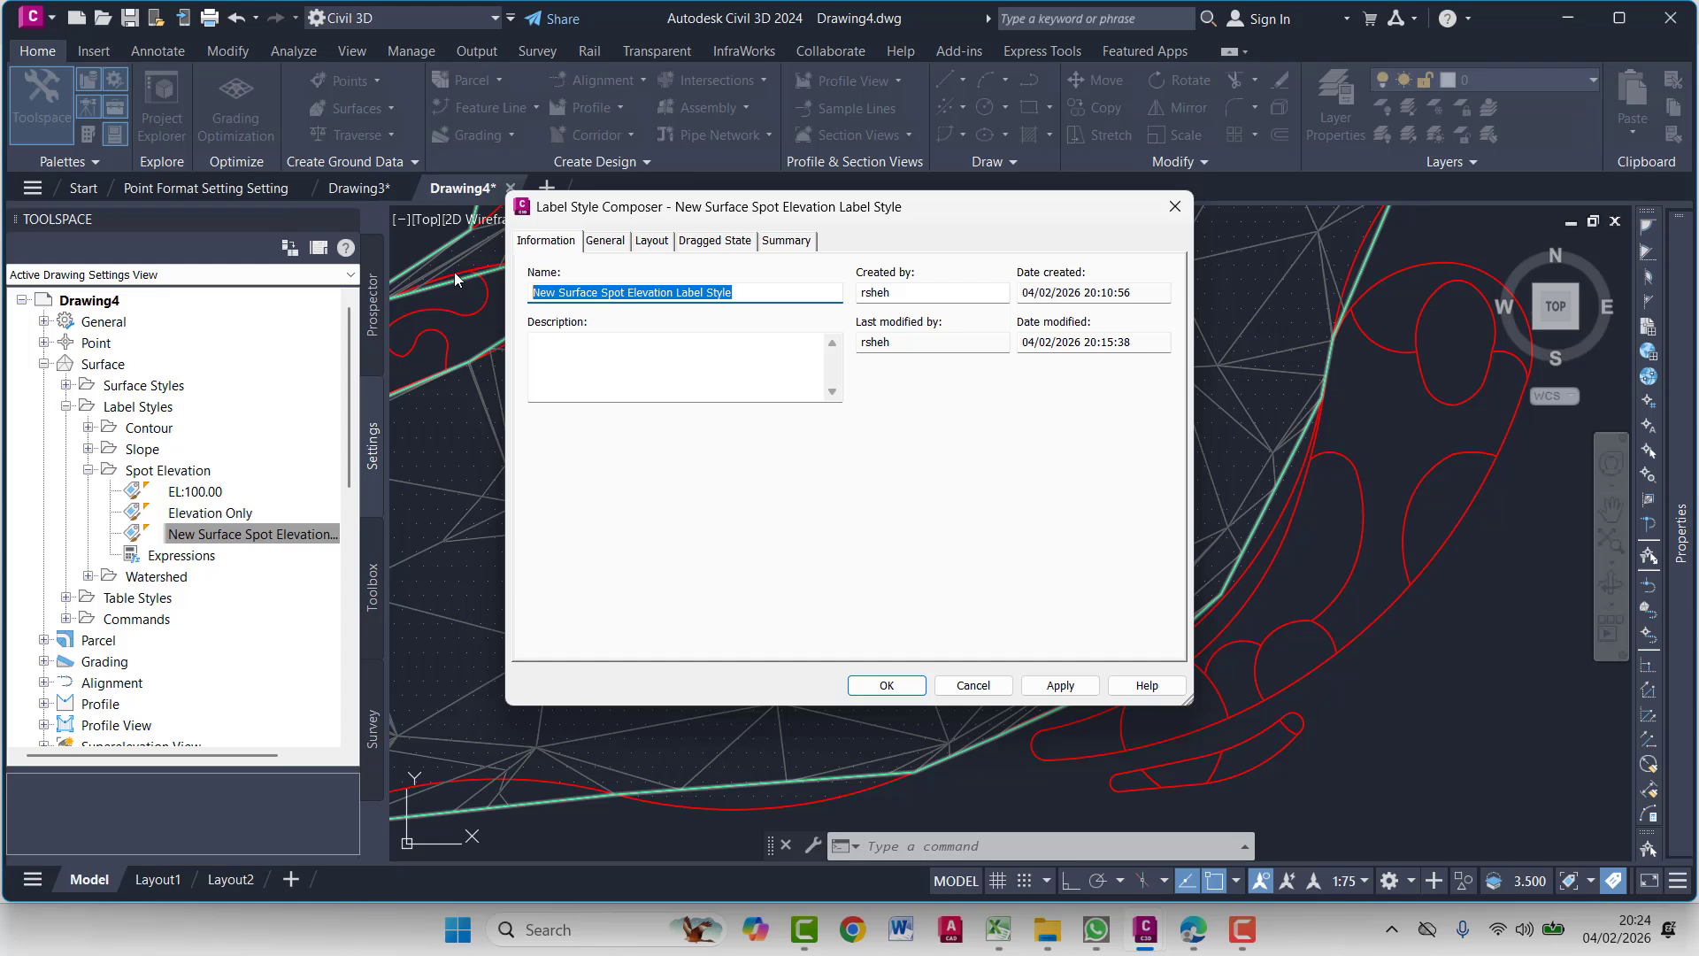
{"action": "type", "text": "Shu"}
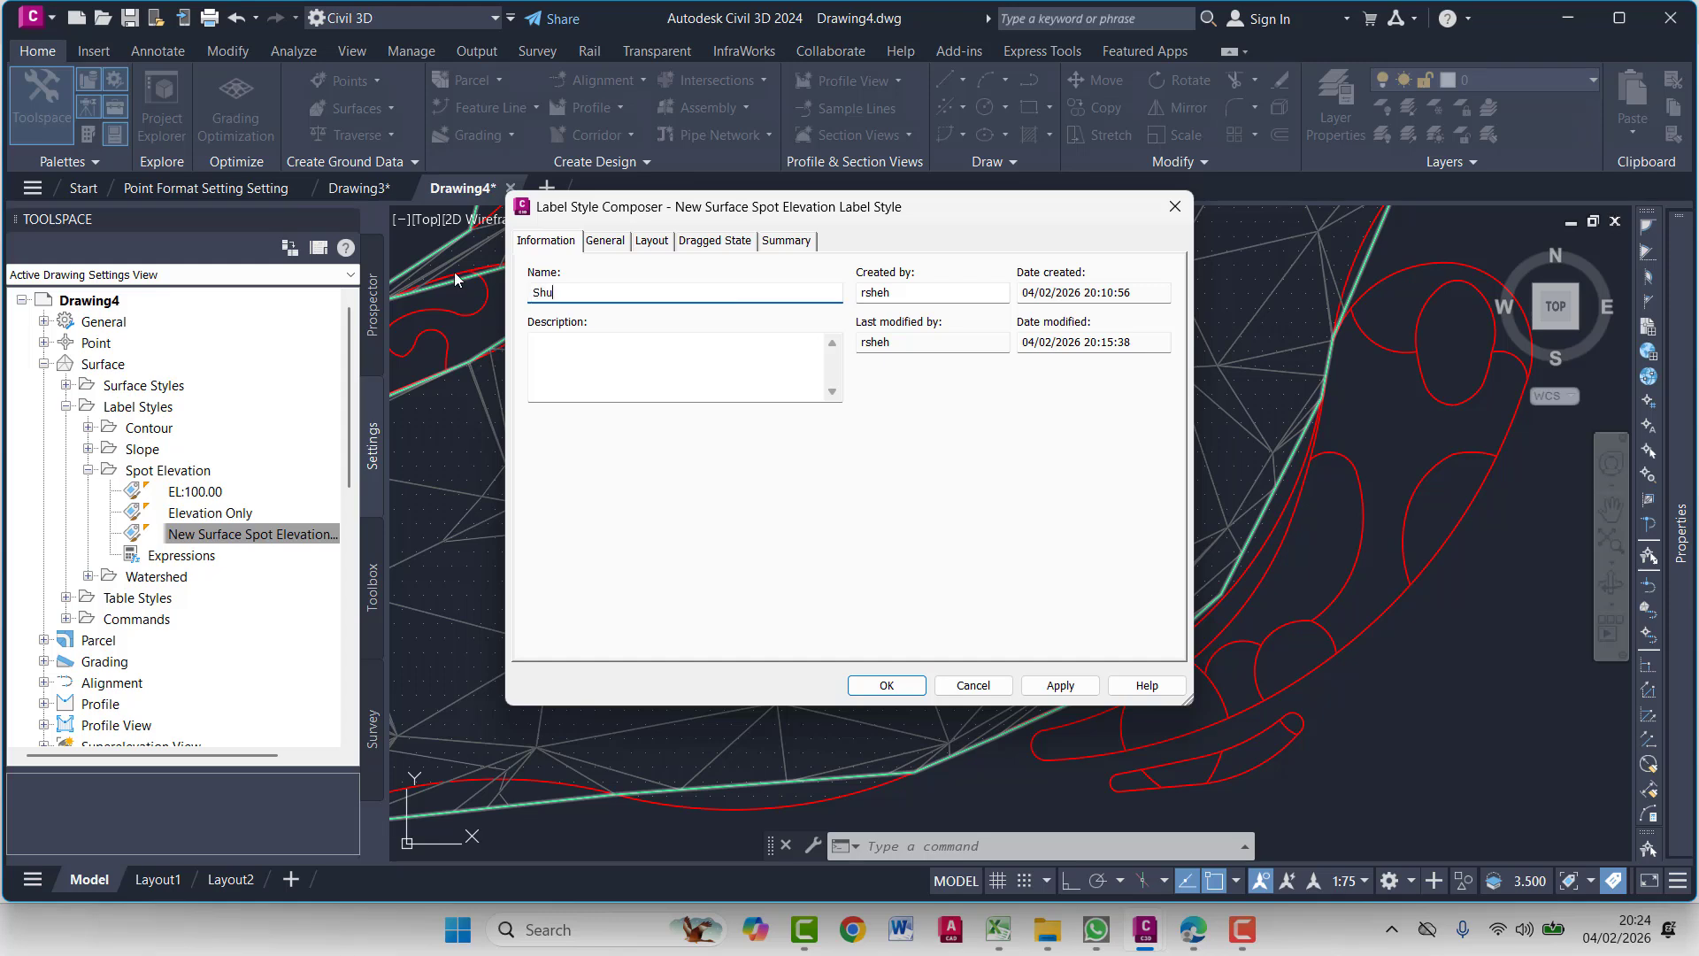
{"action": "type", "text": "ra - lables"}
{"action": "left_click", "coordinate": [1059, 686]}
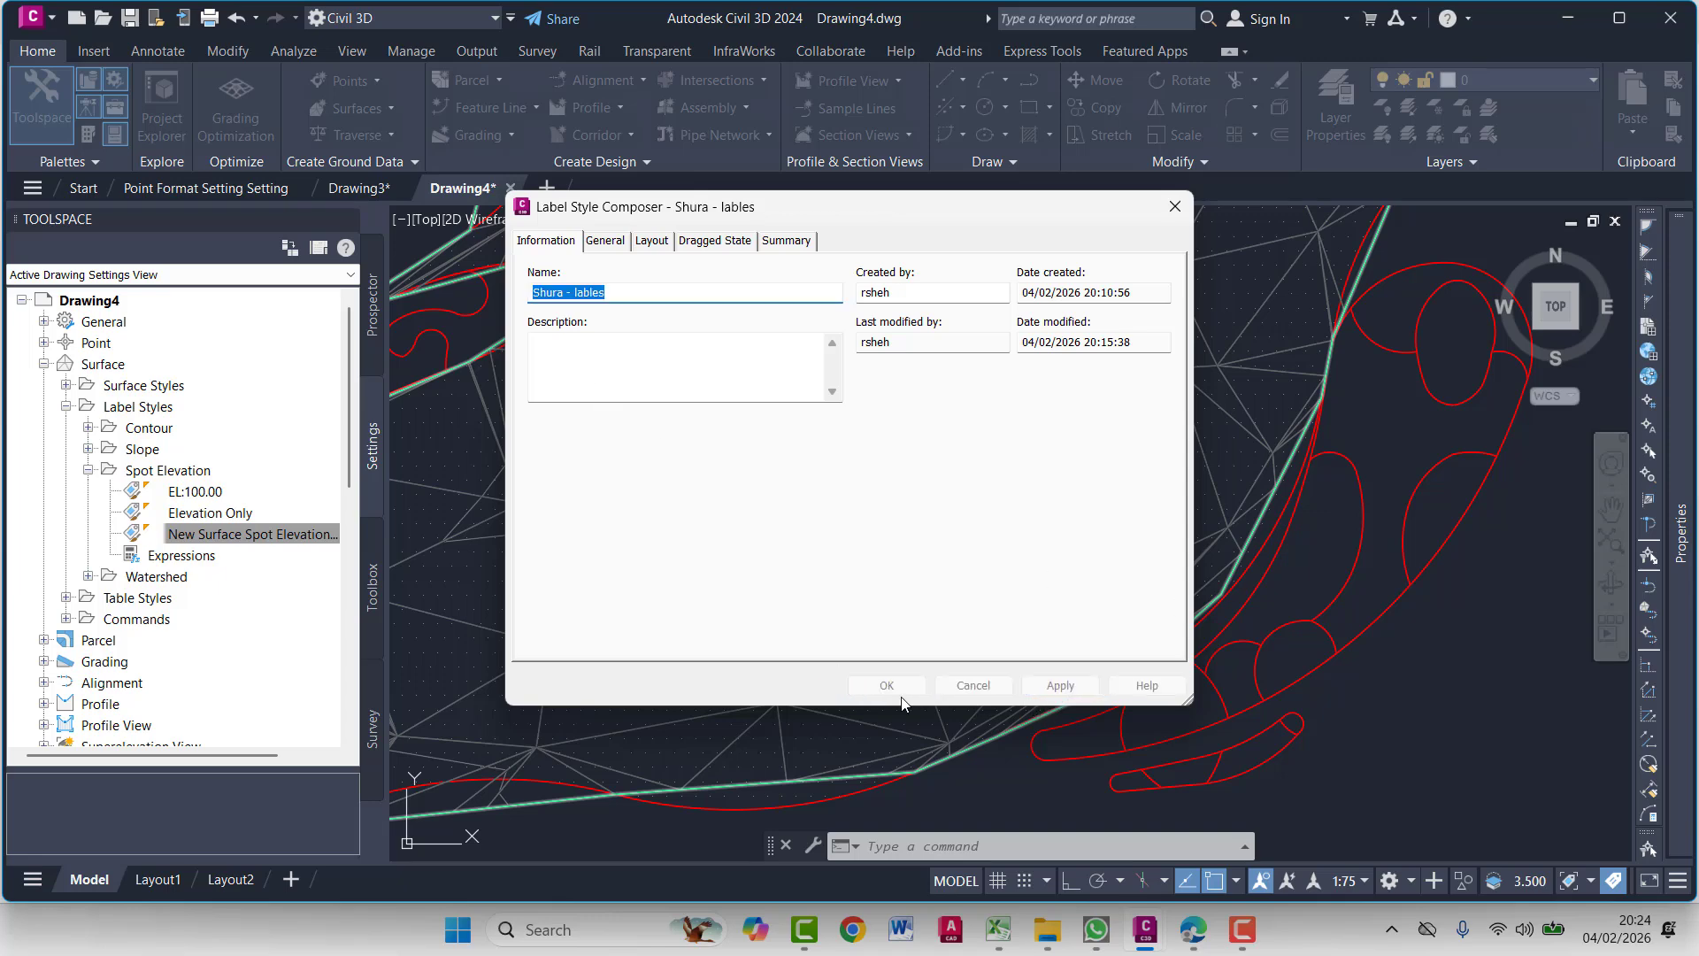
{"action": "left_click", "coordinate": [885, 685]}
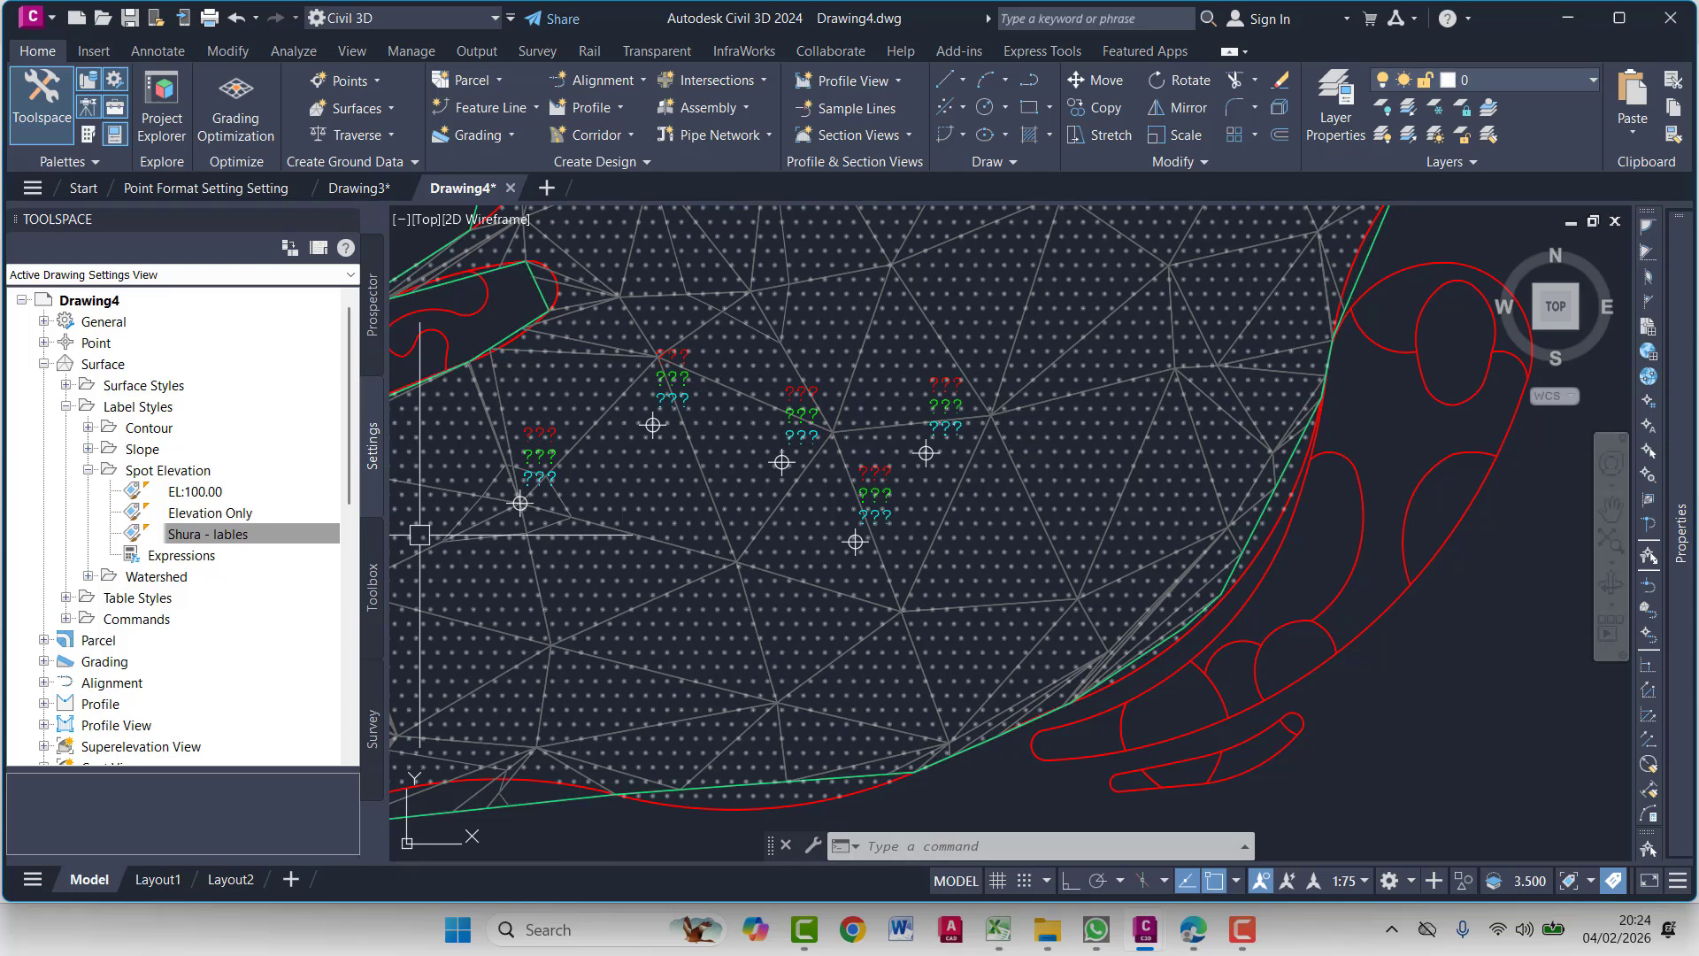
{"action": "left_click", "coordinate": [855, 542]}
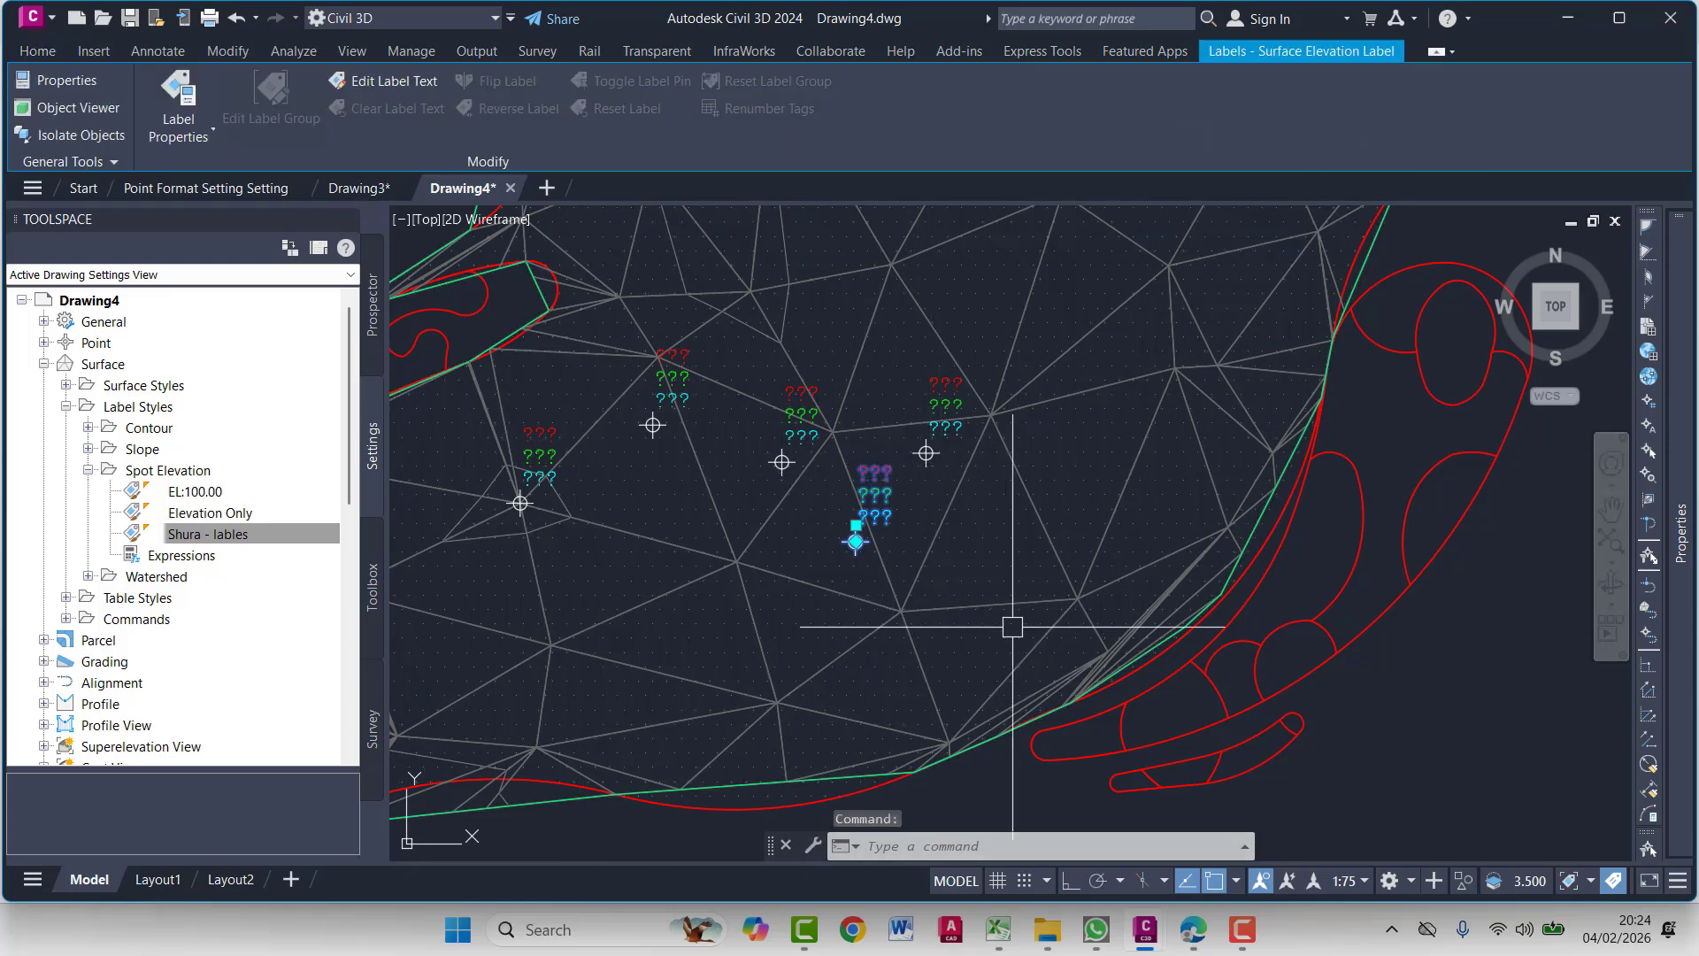
{"action": "right_click", "coordinate": [1433, 645]}
{"action": "left_click", "coordinate": [1514, 619]}
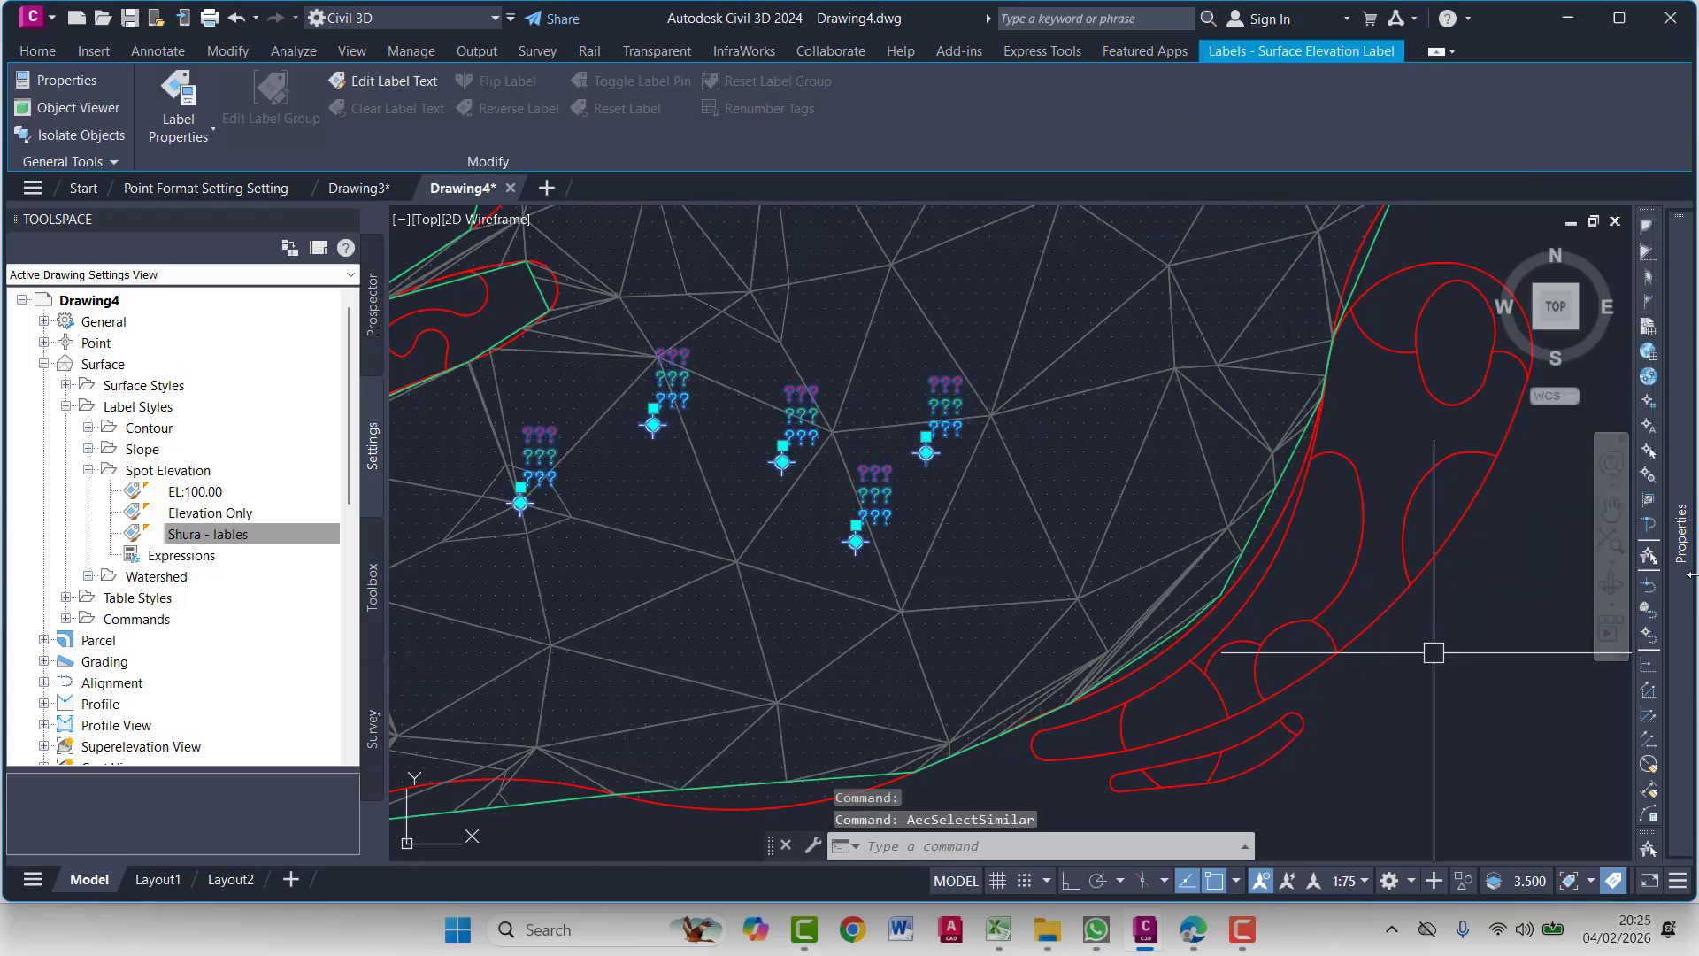
{"action": "mouse_move", "coordinate": [1681, 591]}
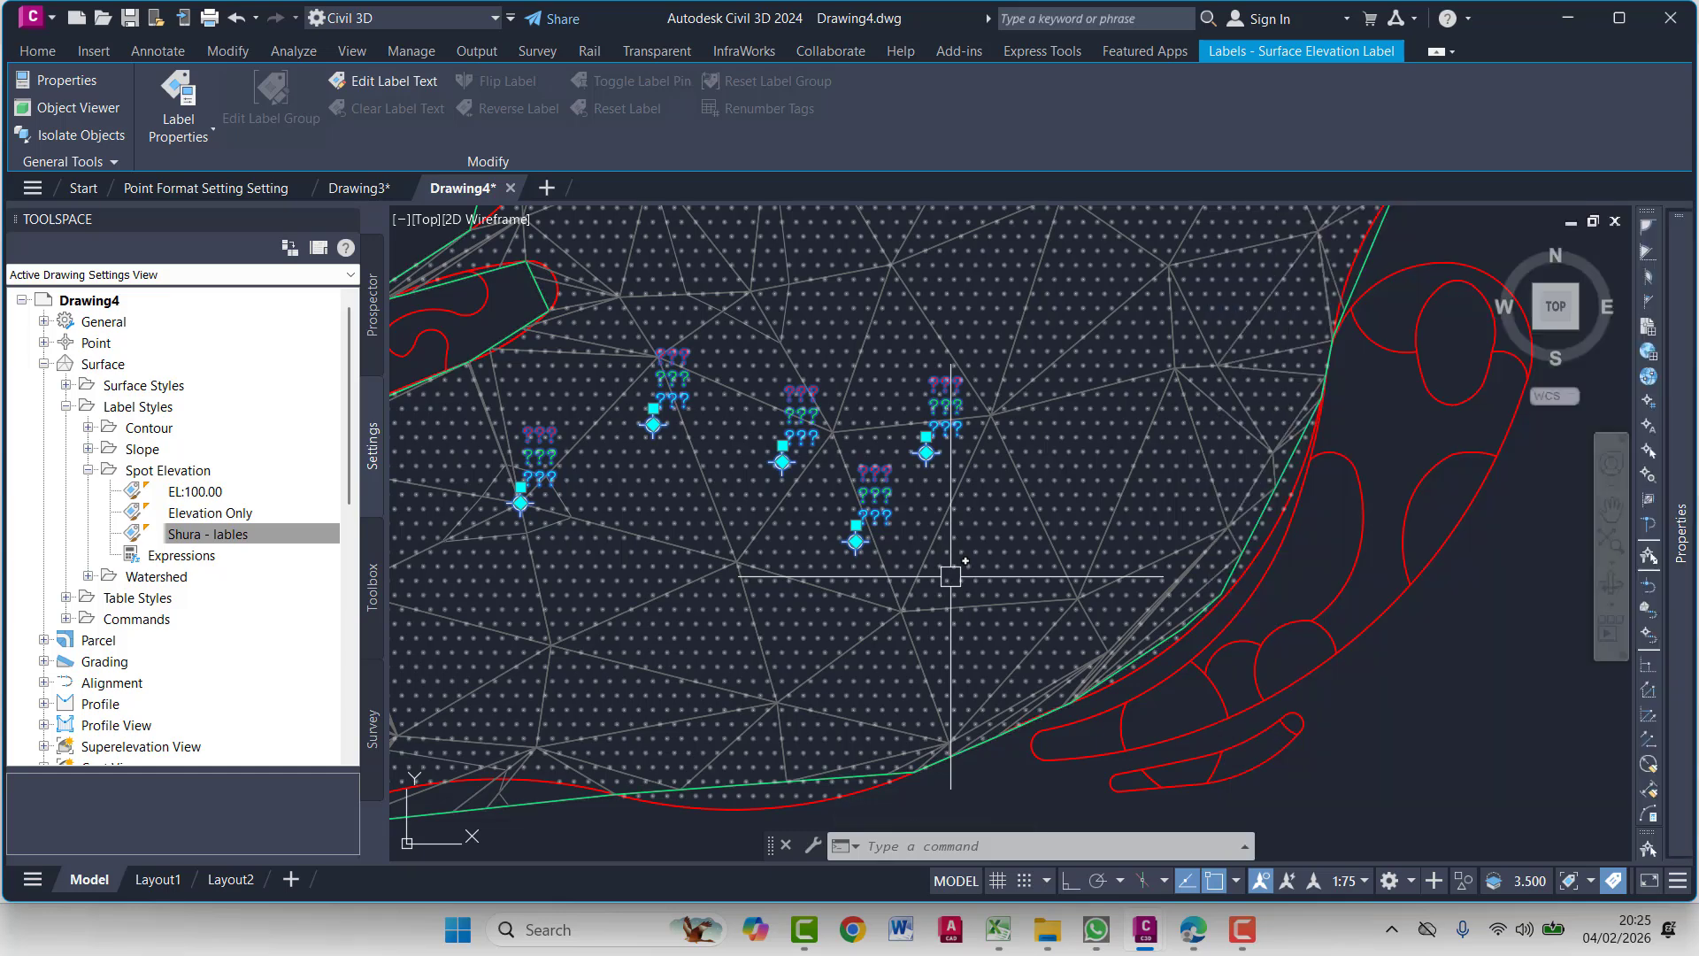
{"action": "key", "text": "Escape"}
{"action": "key", "text": "Escape"}
Select one spot elevation label and every similar one, and open the properties of the whole selection
{"action": "left_click", "coordinate": [855, 542]}
{"action": "right_click", "coordinate": [915, 349]}
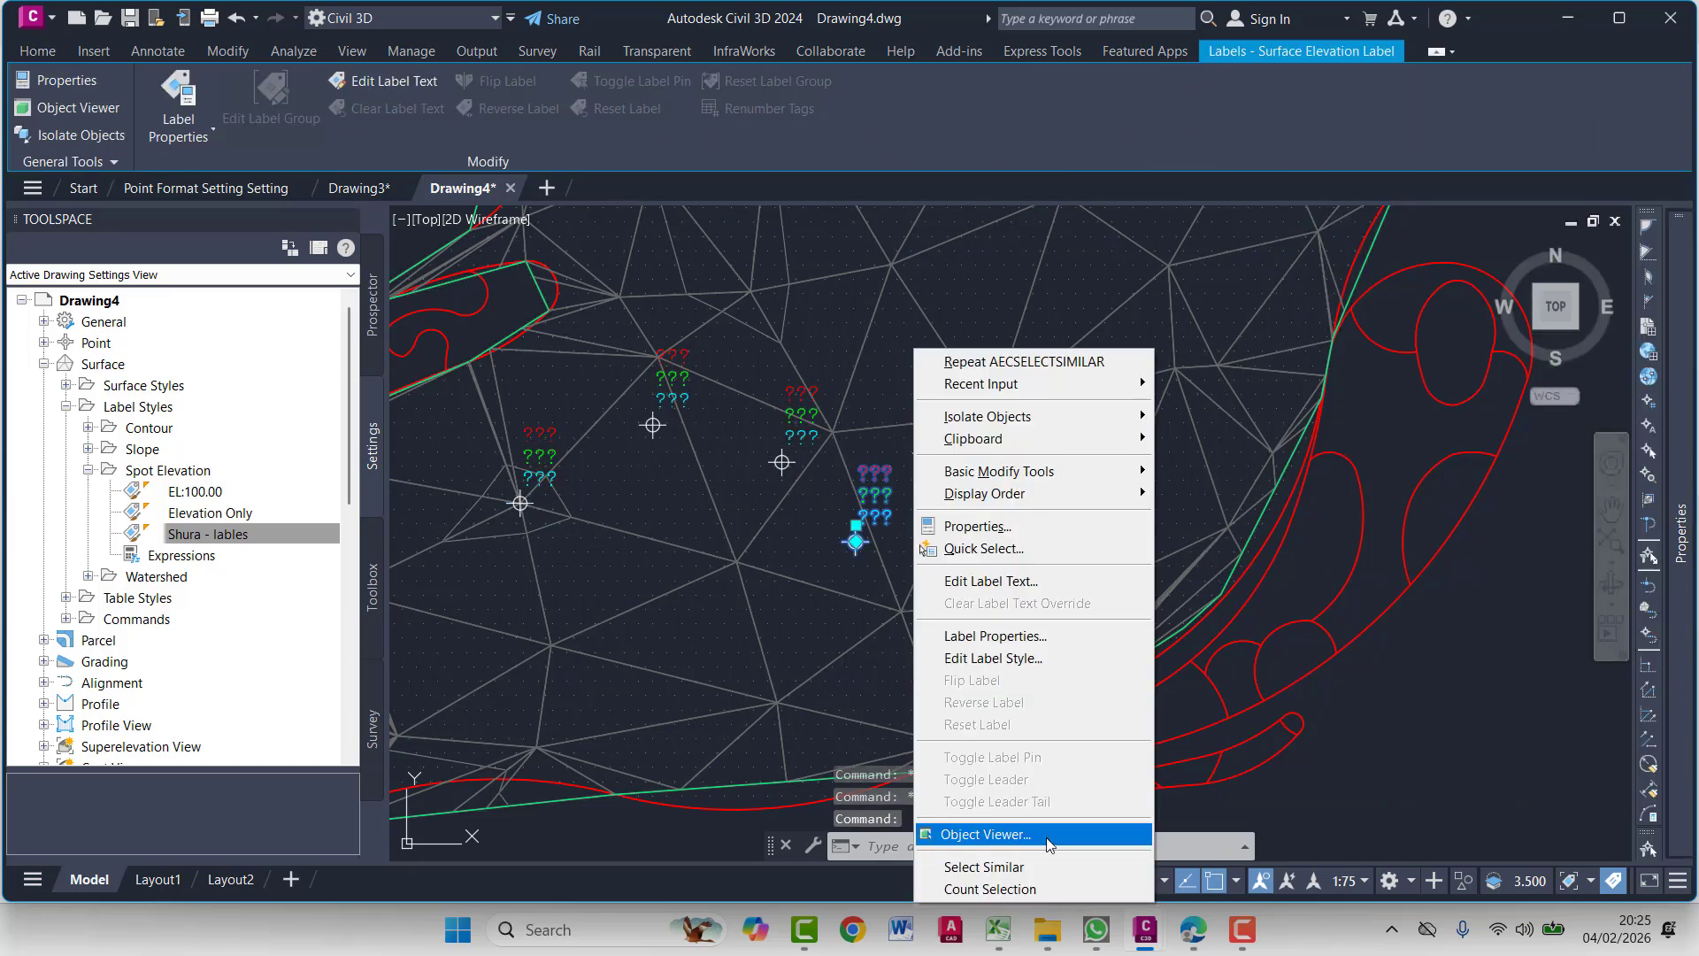
{"action": "left_click", "coordinate": [1047, 867]}
{"action": "right_click", "coordinate": [1018, 777]}
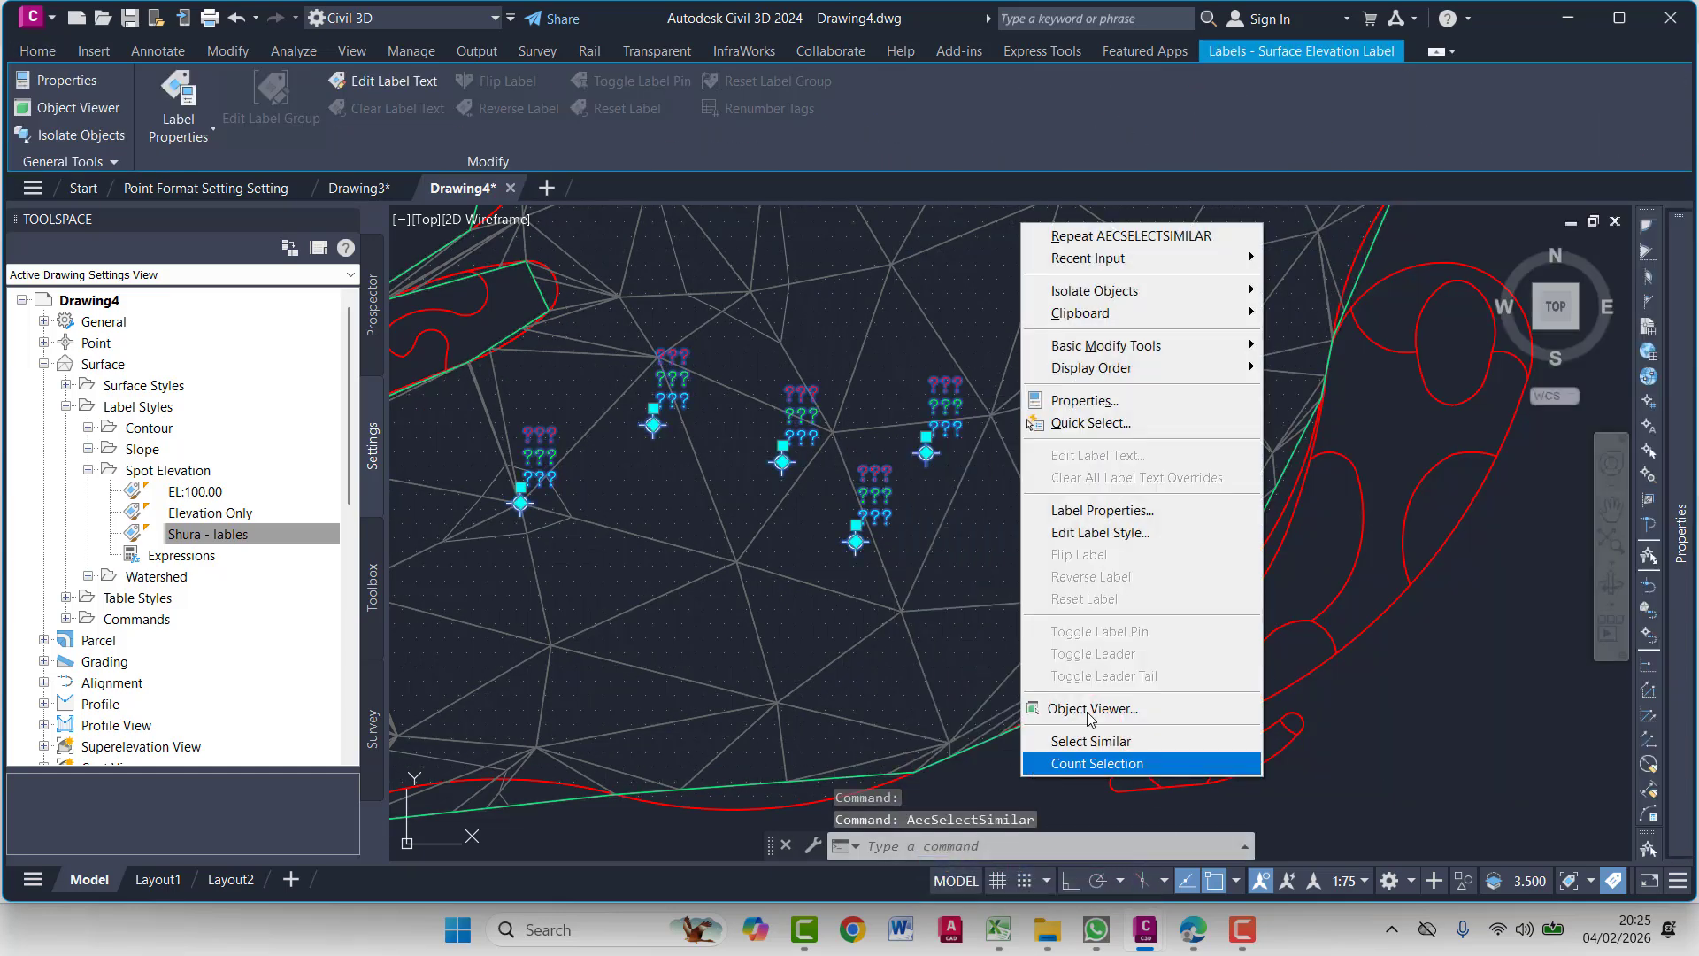
{"action": "left_click", "coordinate": [1083, 401]}
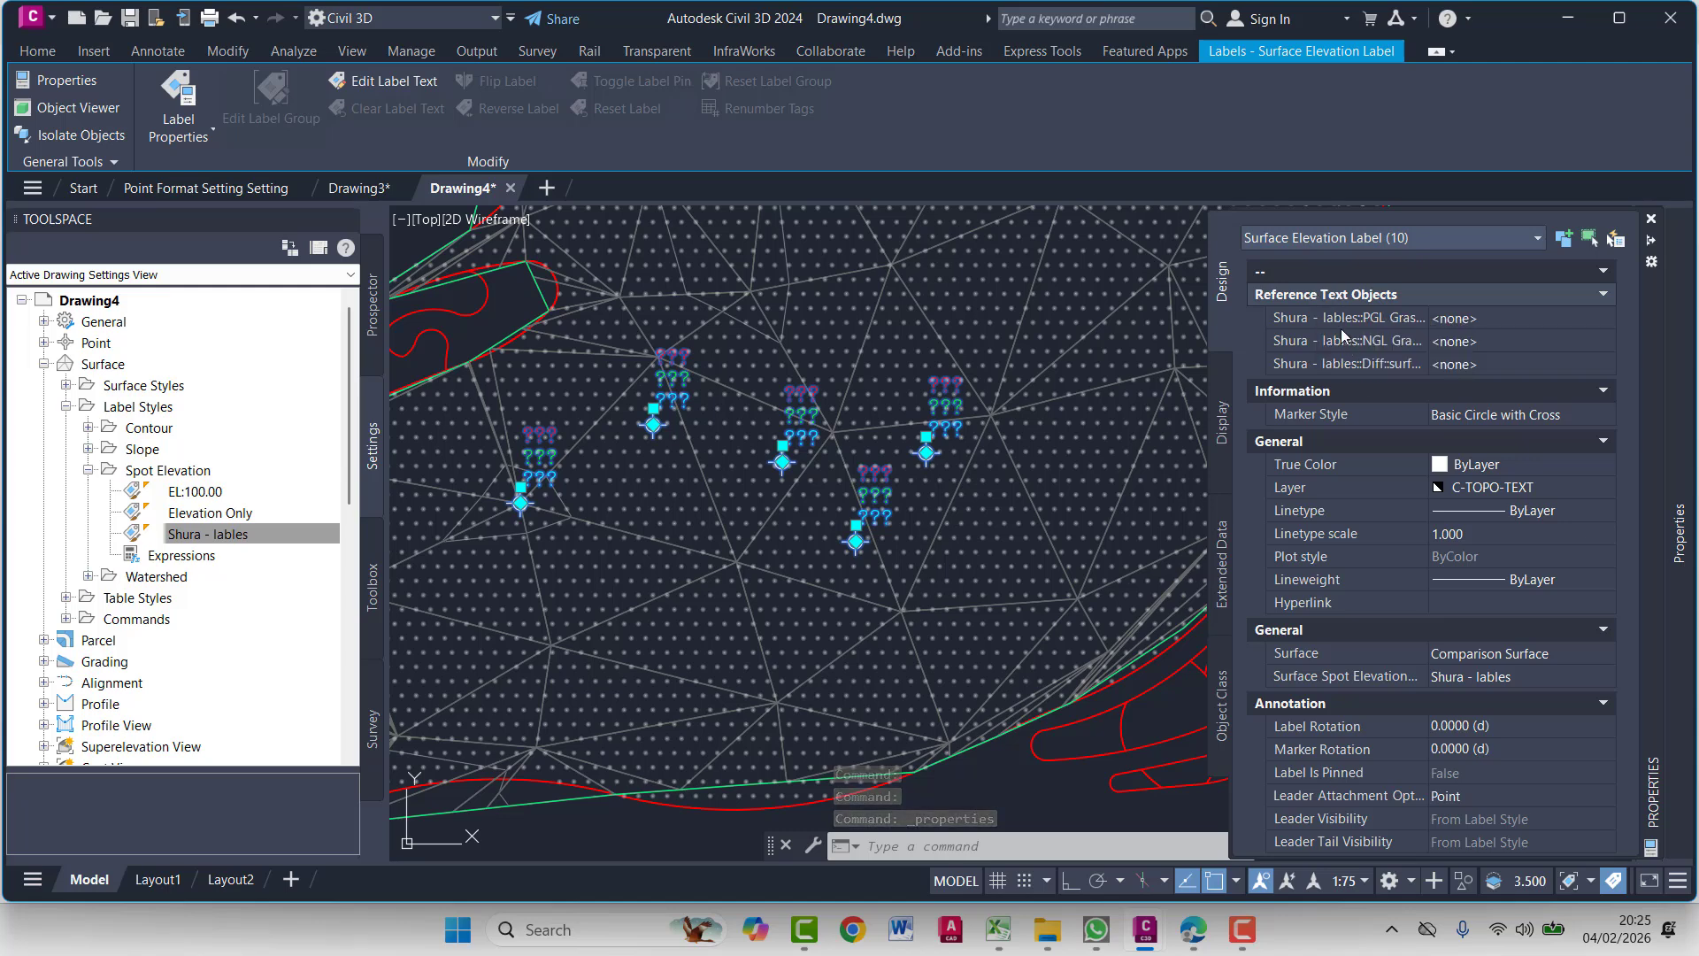
Set the selected labels' reference text objects: PGL Grass to PGL, NGL Grass to NGL, and Diff to Comparison Surface
{"action": "left_click", "coordinate": [1456, 323]}
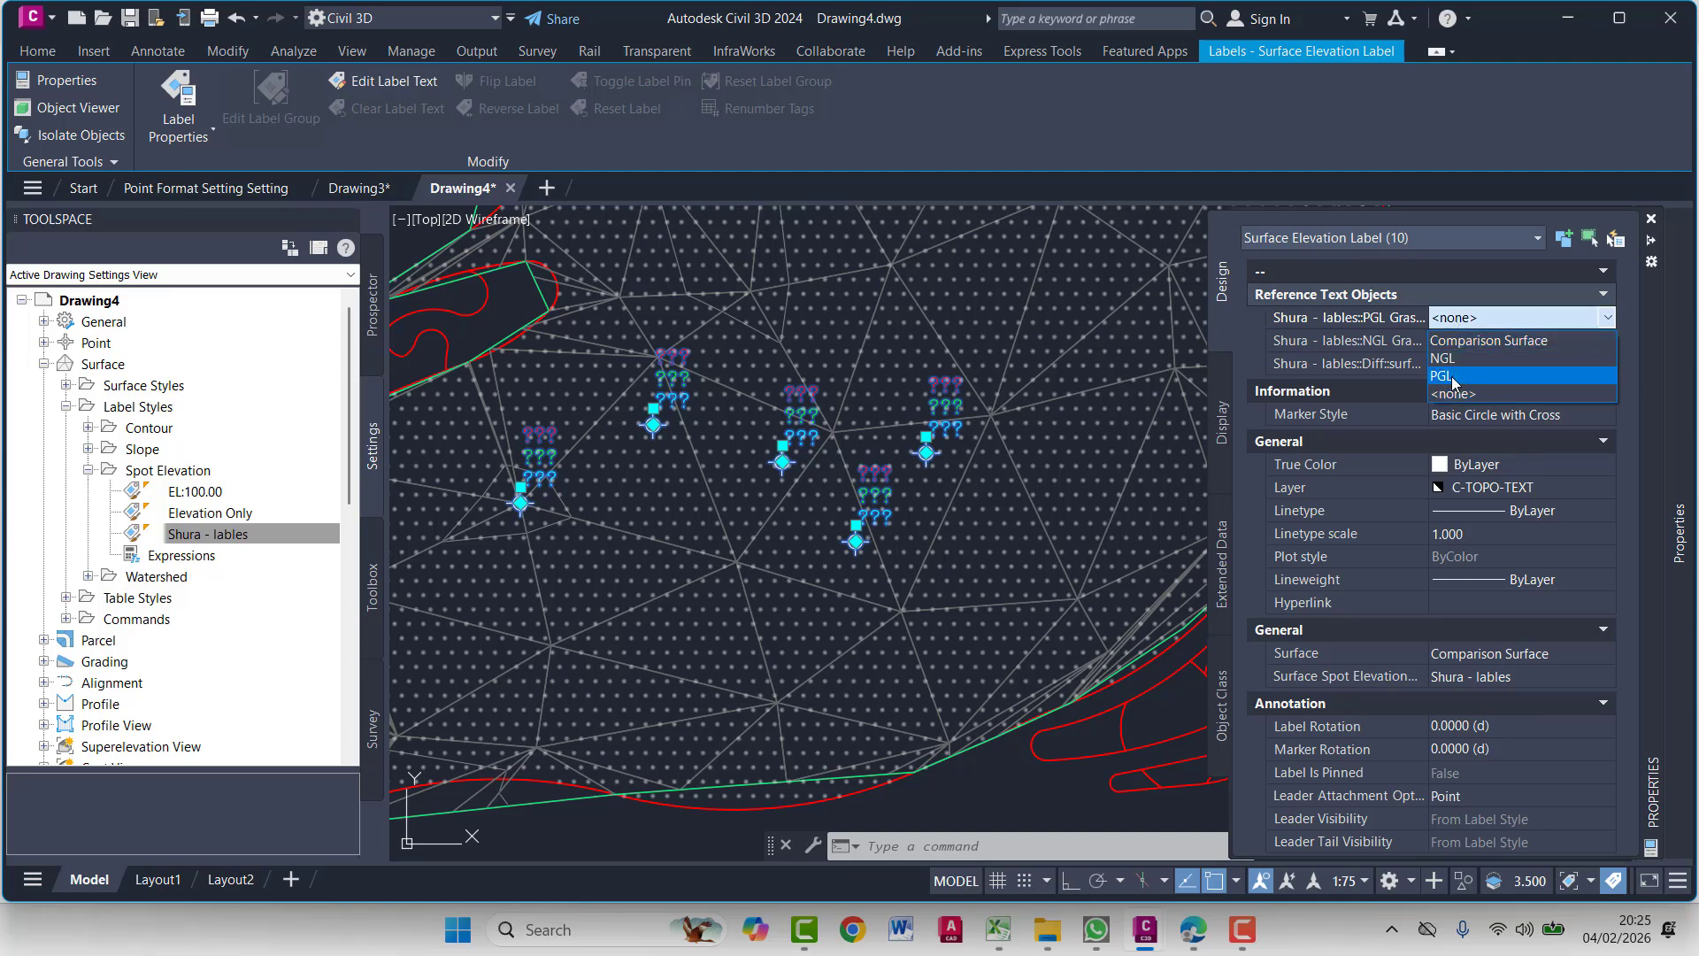
{"action": "left_click", "coordinate": [1448, 376]}
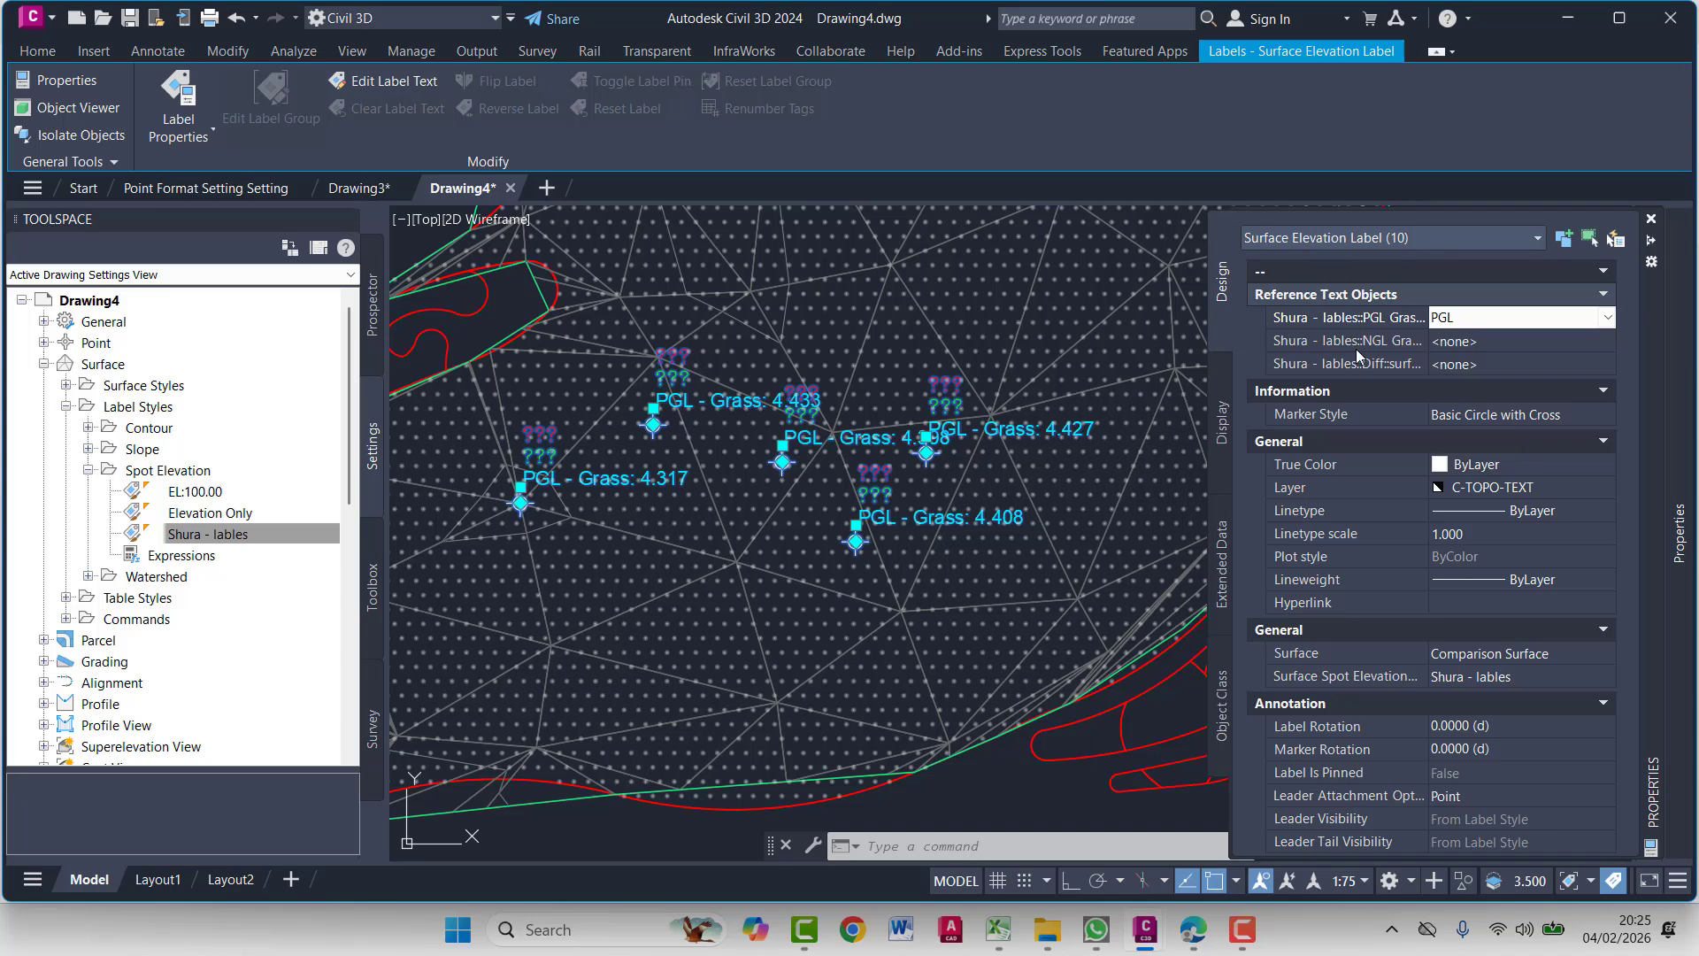
{"action": "left_click", "coordinate": [1468, 344]}
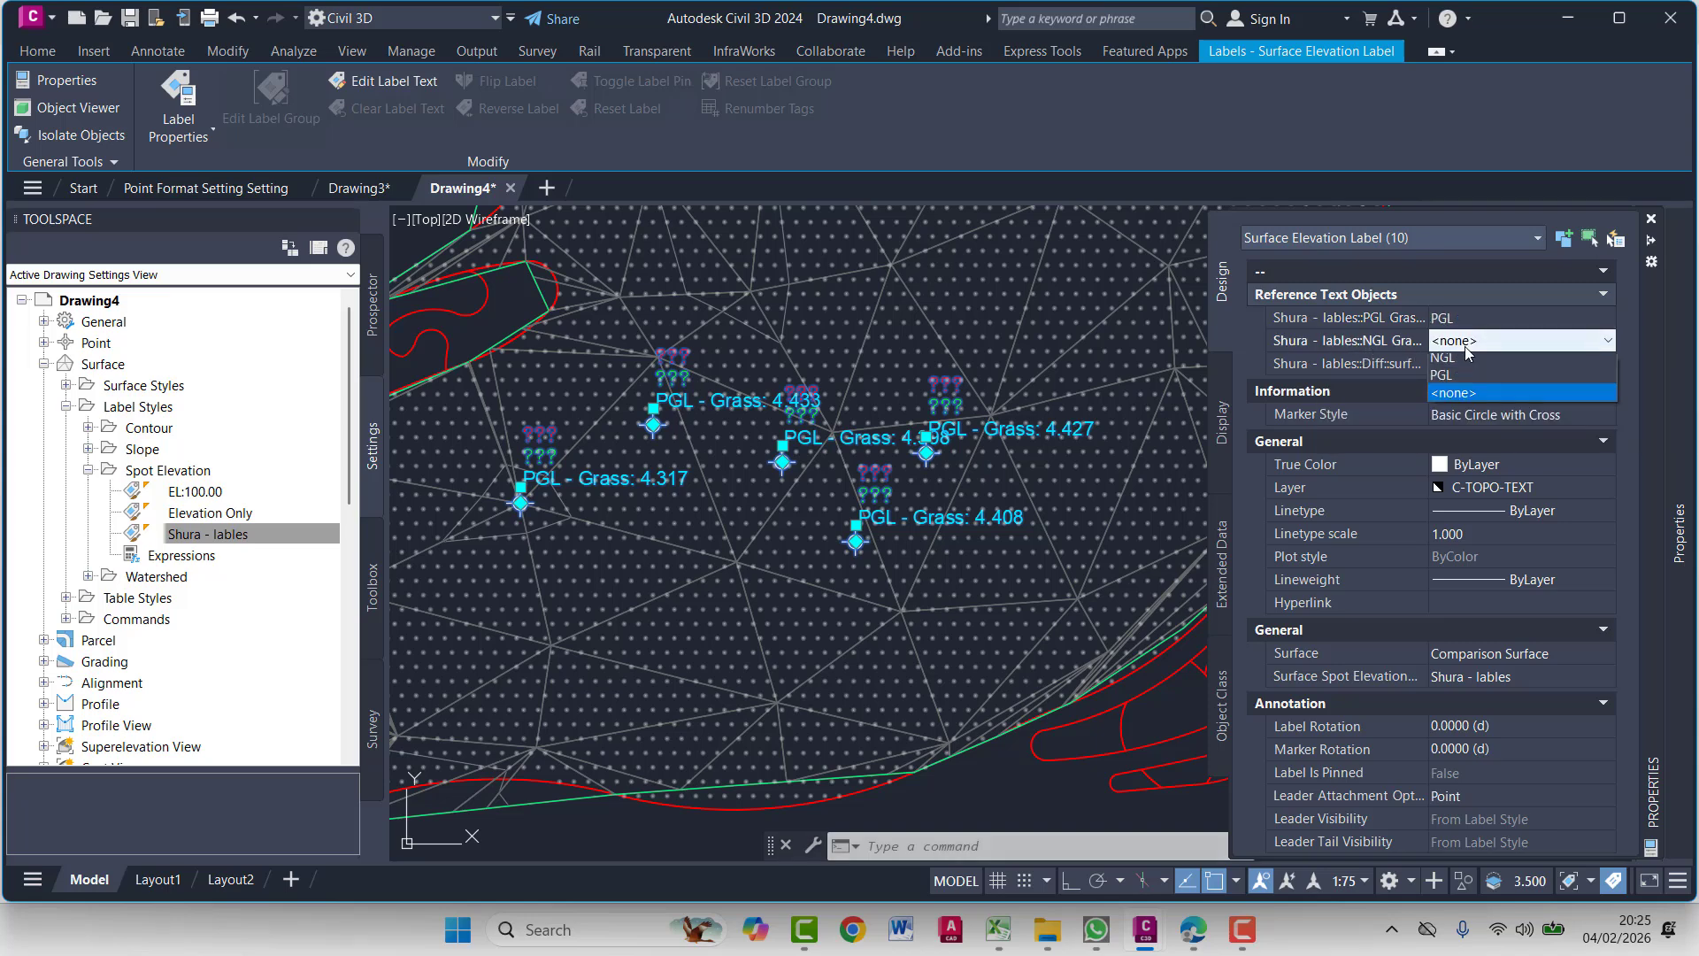
{"action": "left_click", "coordinate": [1450, 380]}
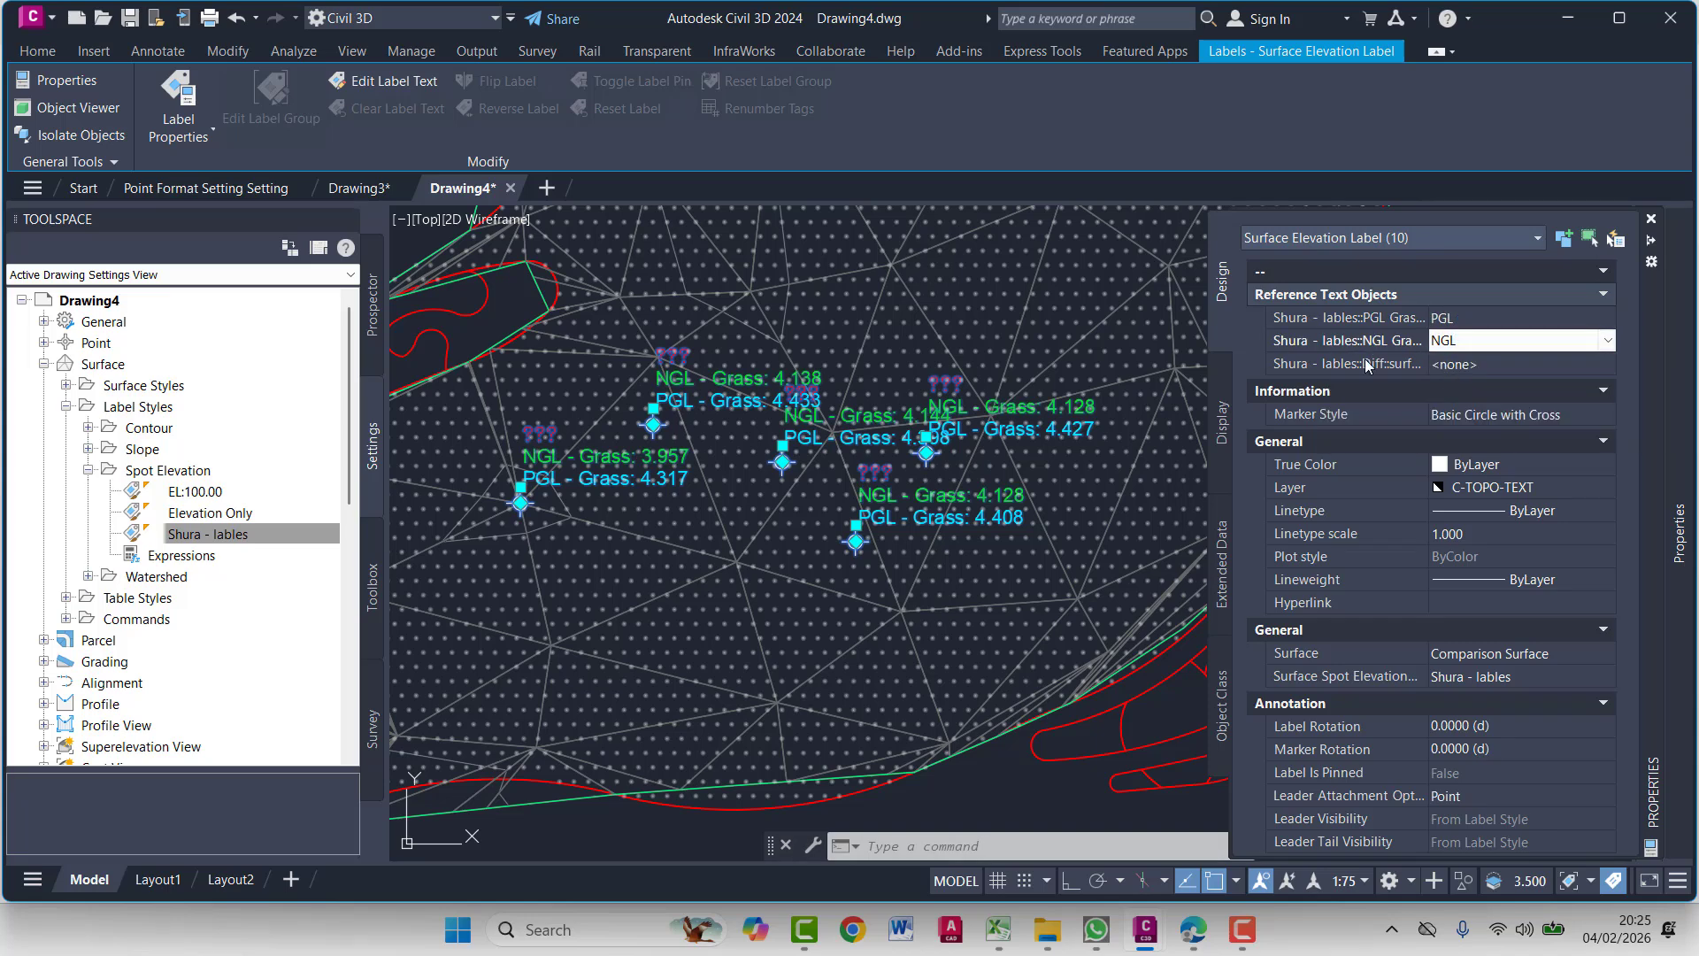
{"action": "left_click", "coordinate": [1459, 363]}
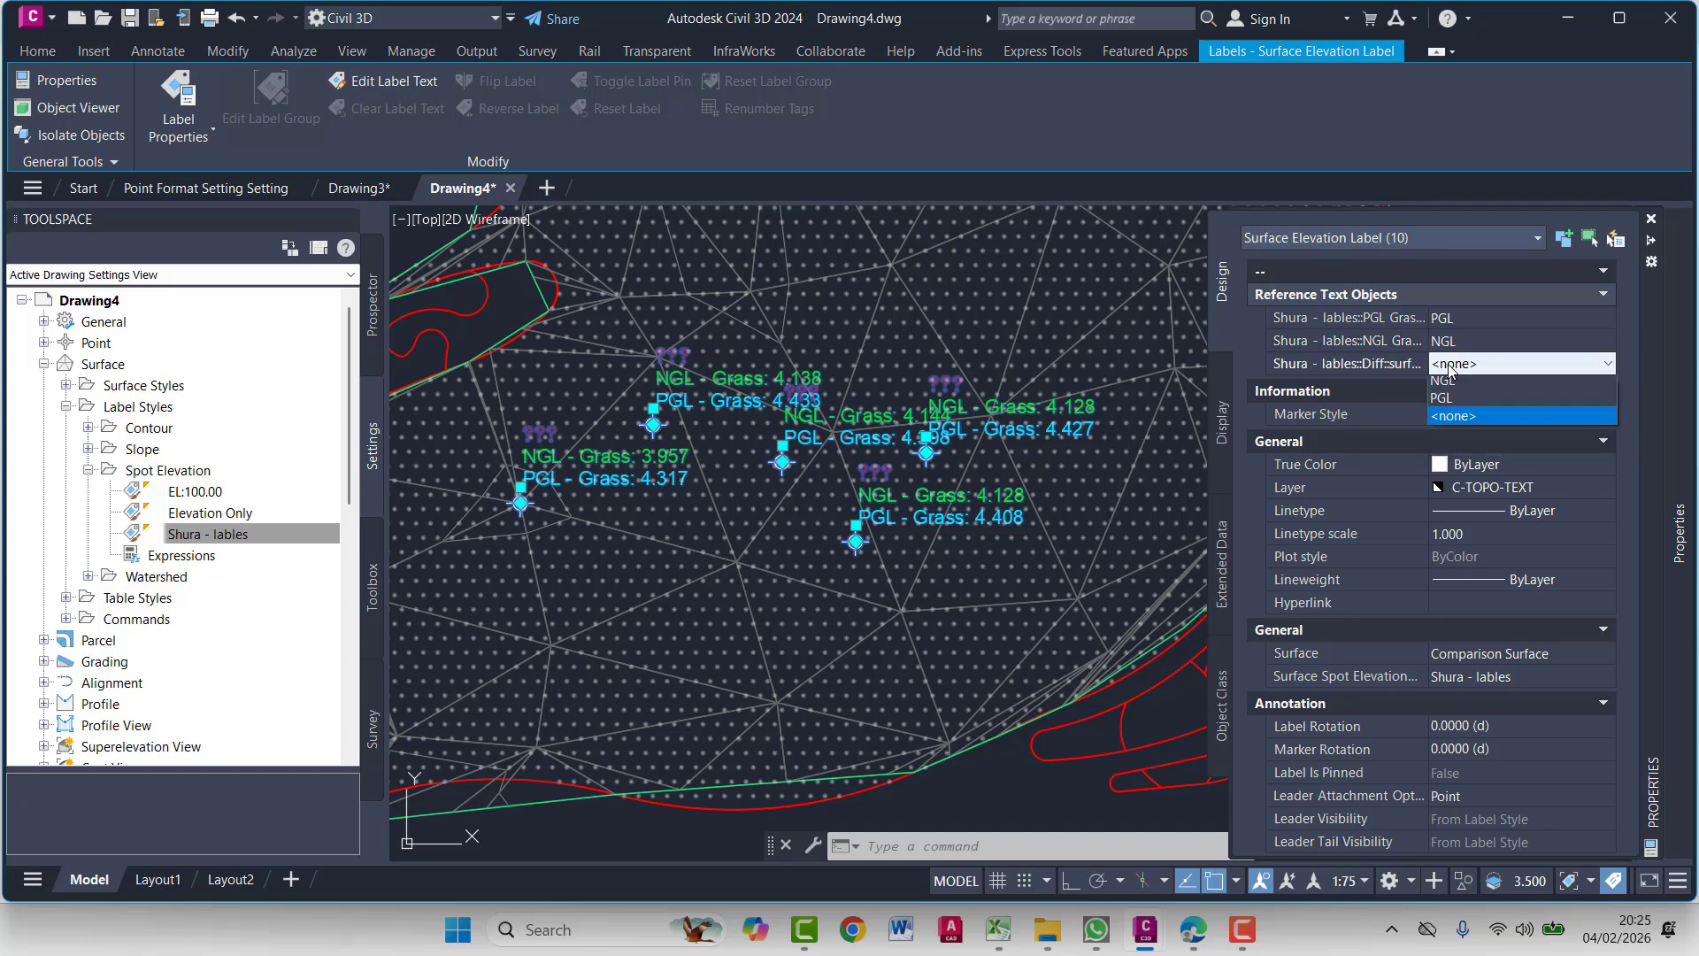
{"action": "left_click", "coordinate": [1473, 387]}
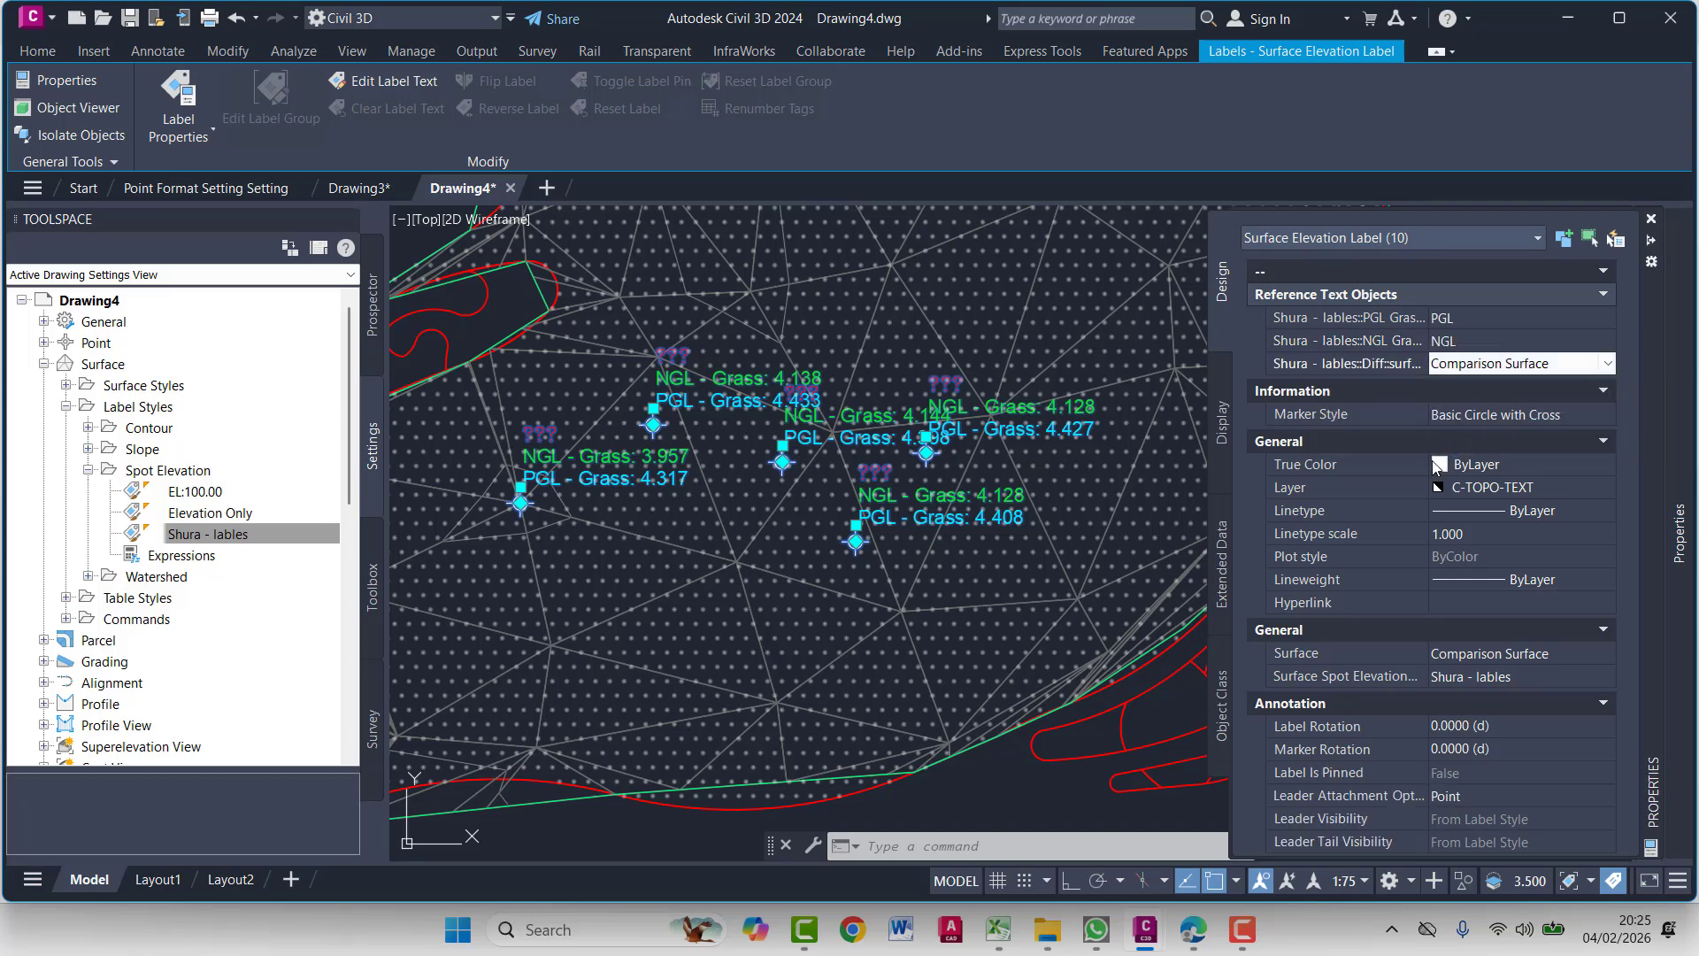
Set the annotation scale of Drawing4 to 1:20 and check the size of the spot elevation labels
{"action": "middle_click_drag", "start_coordinate": [898, 614], "coordinate": [886, 554]}
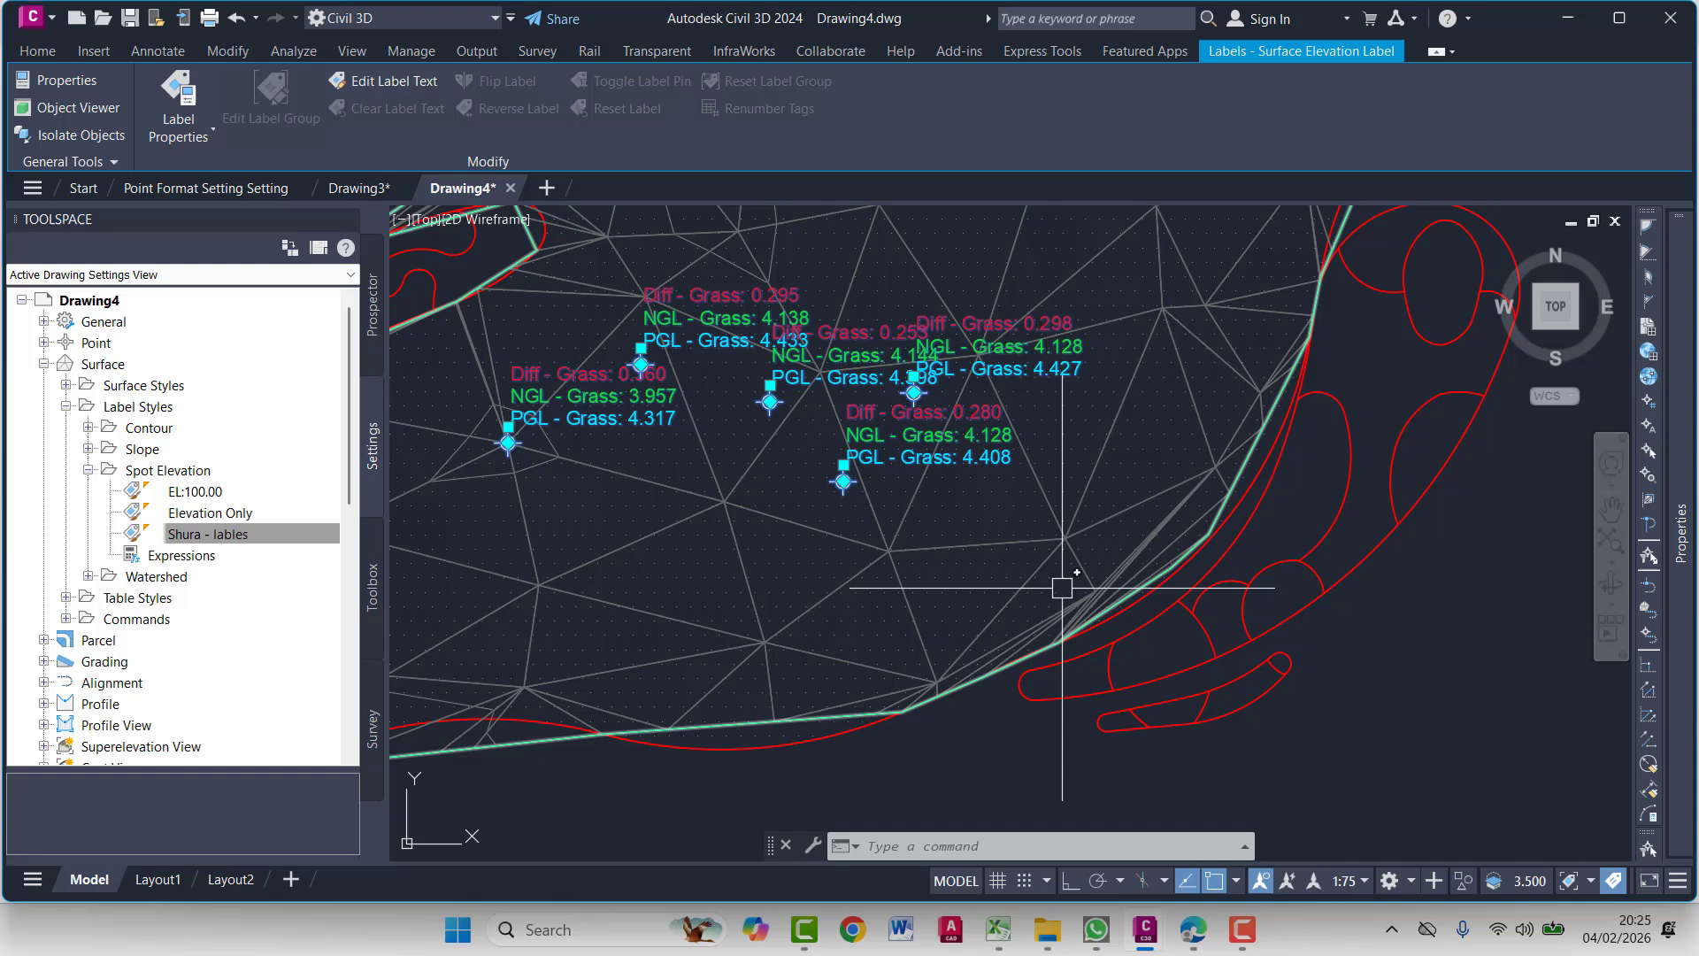
{"action": "left_click", "coordinate": [1337, 884]}
{"action": "left_click", "coordinate": [1334, 395]}
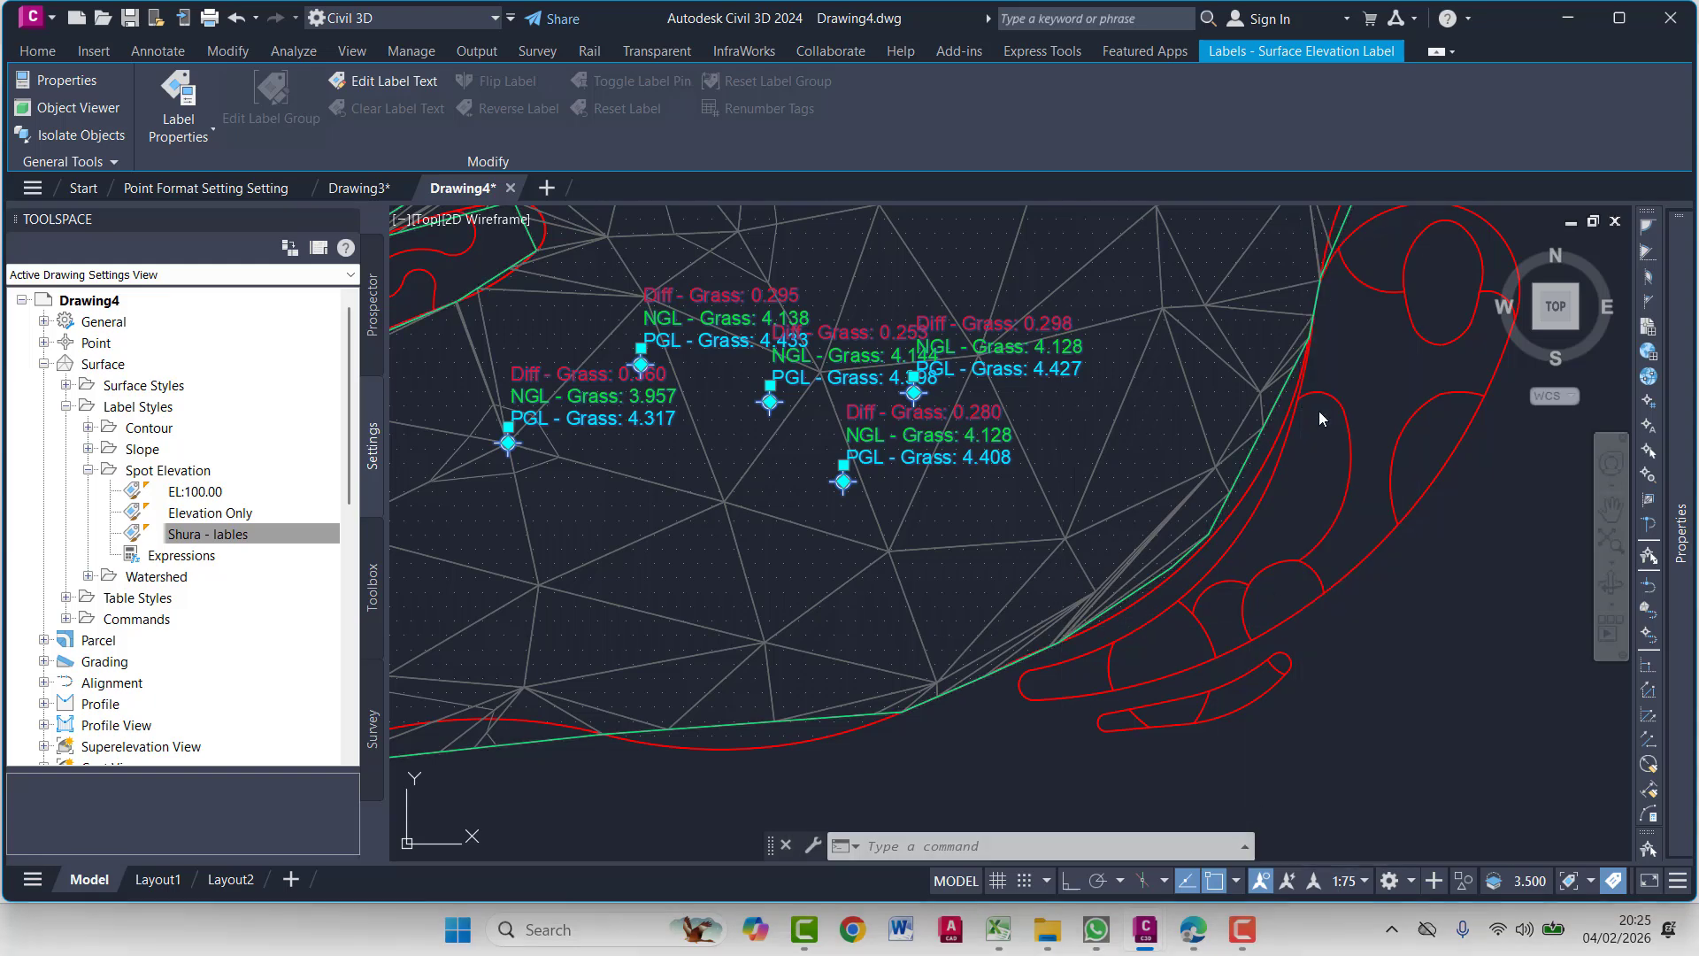
{"action": "scroll", "coordinate": [837, 470], "scroll_direction": "up", "scroll_amount": 10}
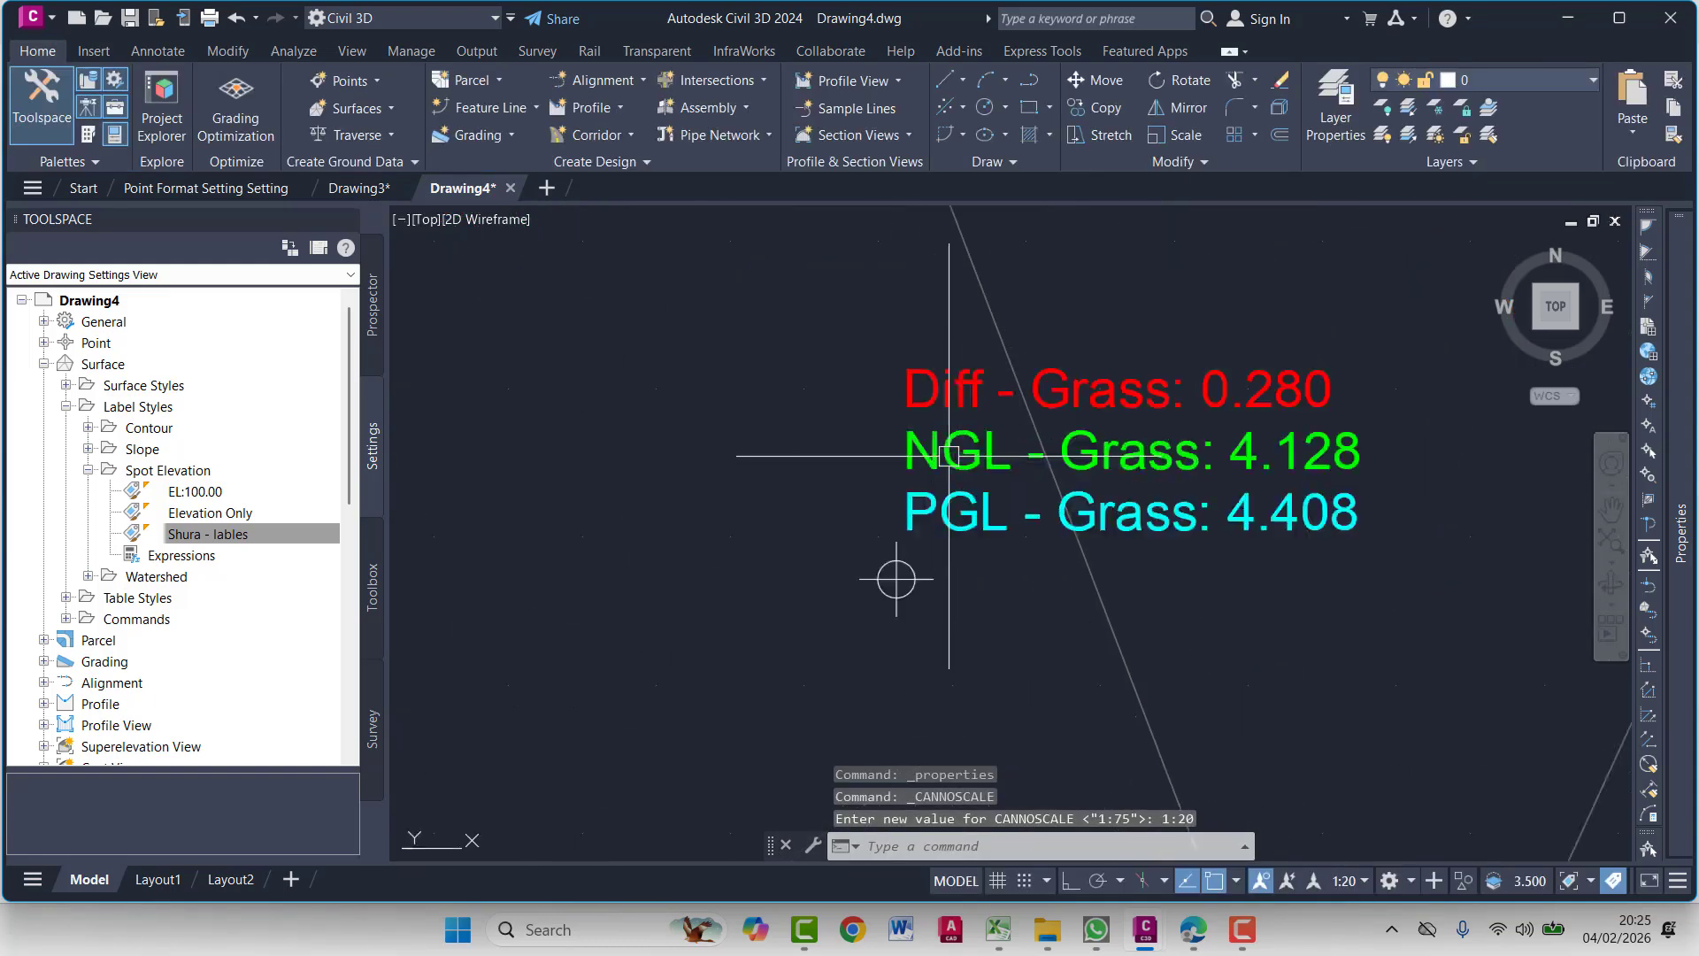
{"action": "middle_click_drag", "start_coordinate": [1032, 483], "coordinate": [892, 547]}
{"action": "scroll", "coordinate": [891, 547], "scroll_direction": "down", "scroll_amount": 5}
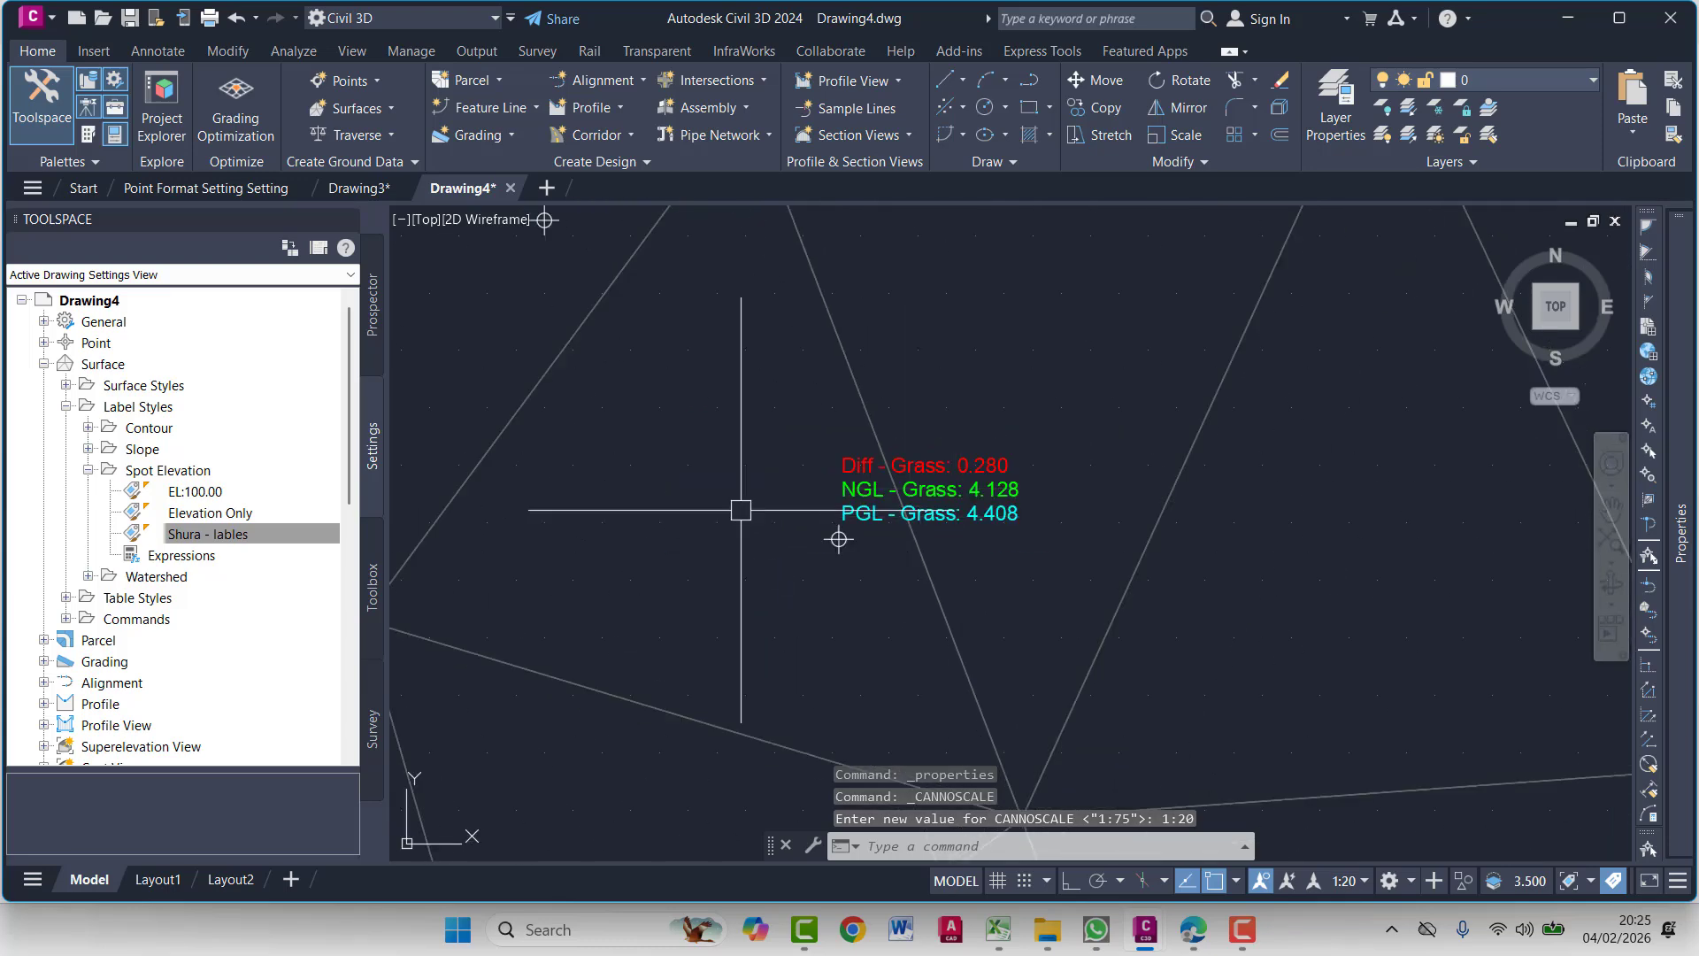
{"action": "scroll", "coordinate": [885, 455], "scroll_direction": "down", "scroll_amount": 6}
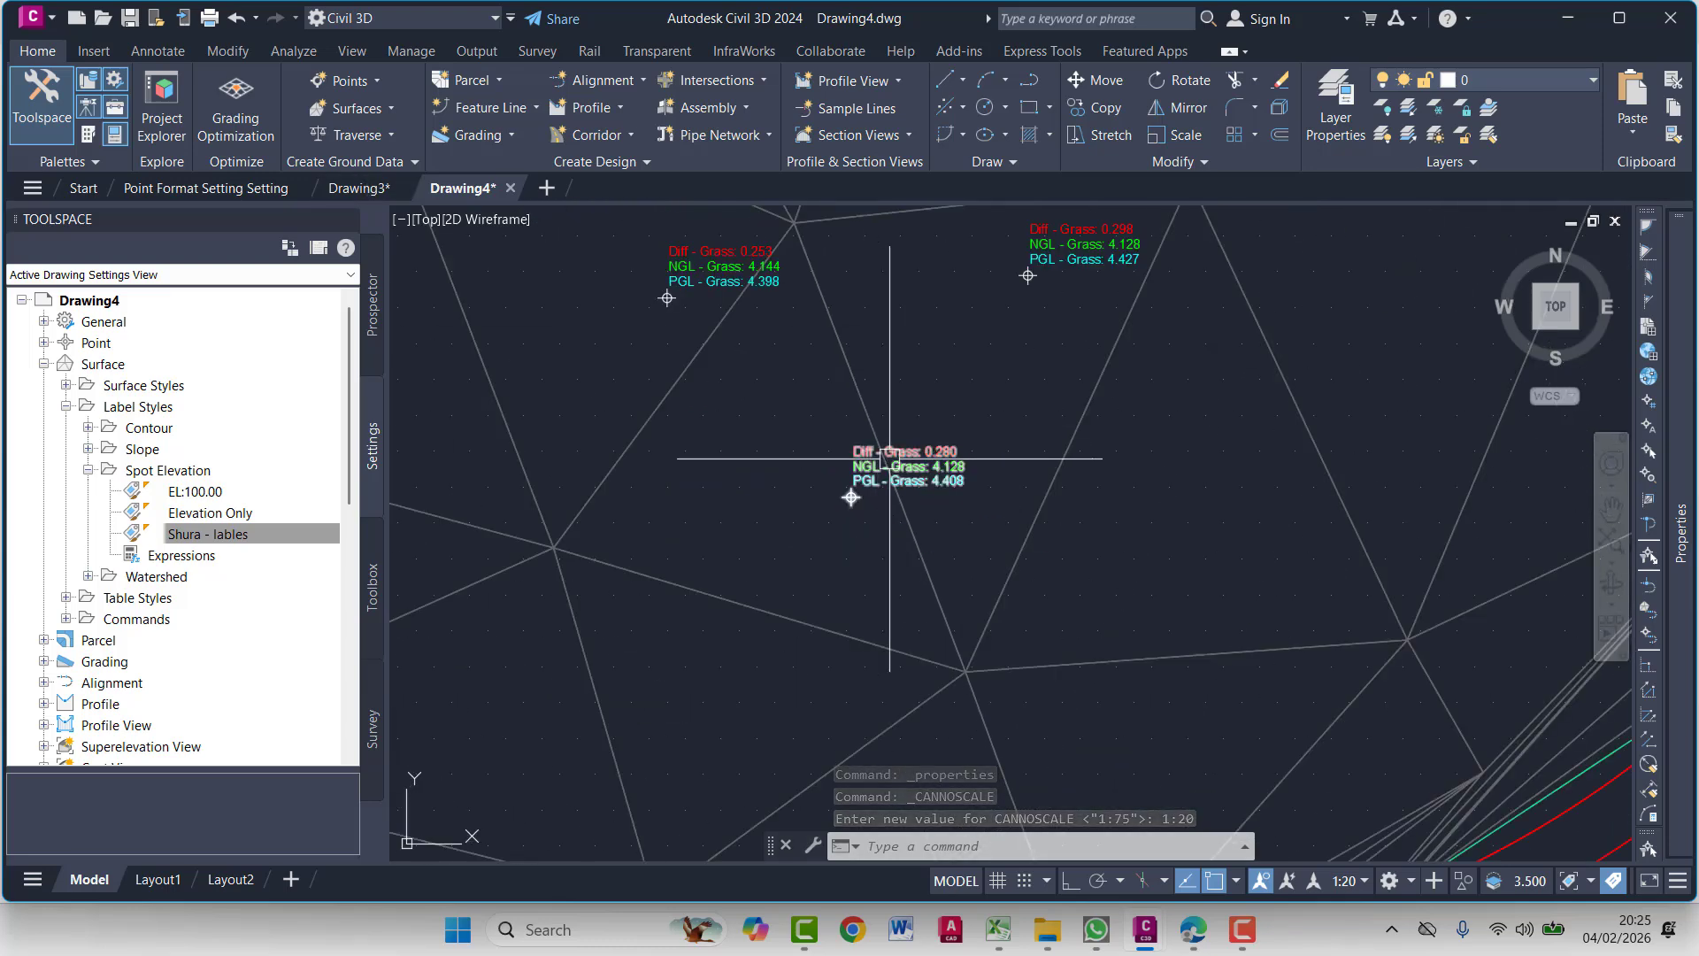
Switch to Drawing3 and examine a point label with PGLGrass, NGLGrass and DIFF lines up close
{"action": "left_click", "coordinate": [367, 186]}
{"action": "scroll", "coordinate": [921, 470], "scroll_direction": "up", "scroll_amount": 5}
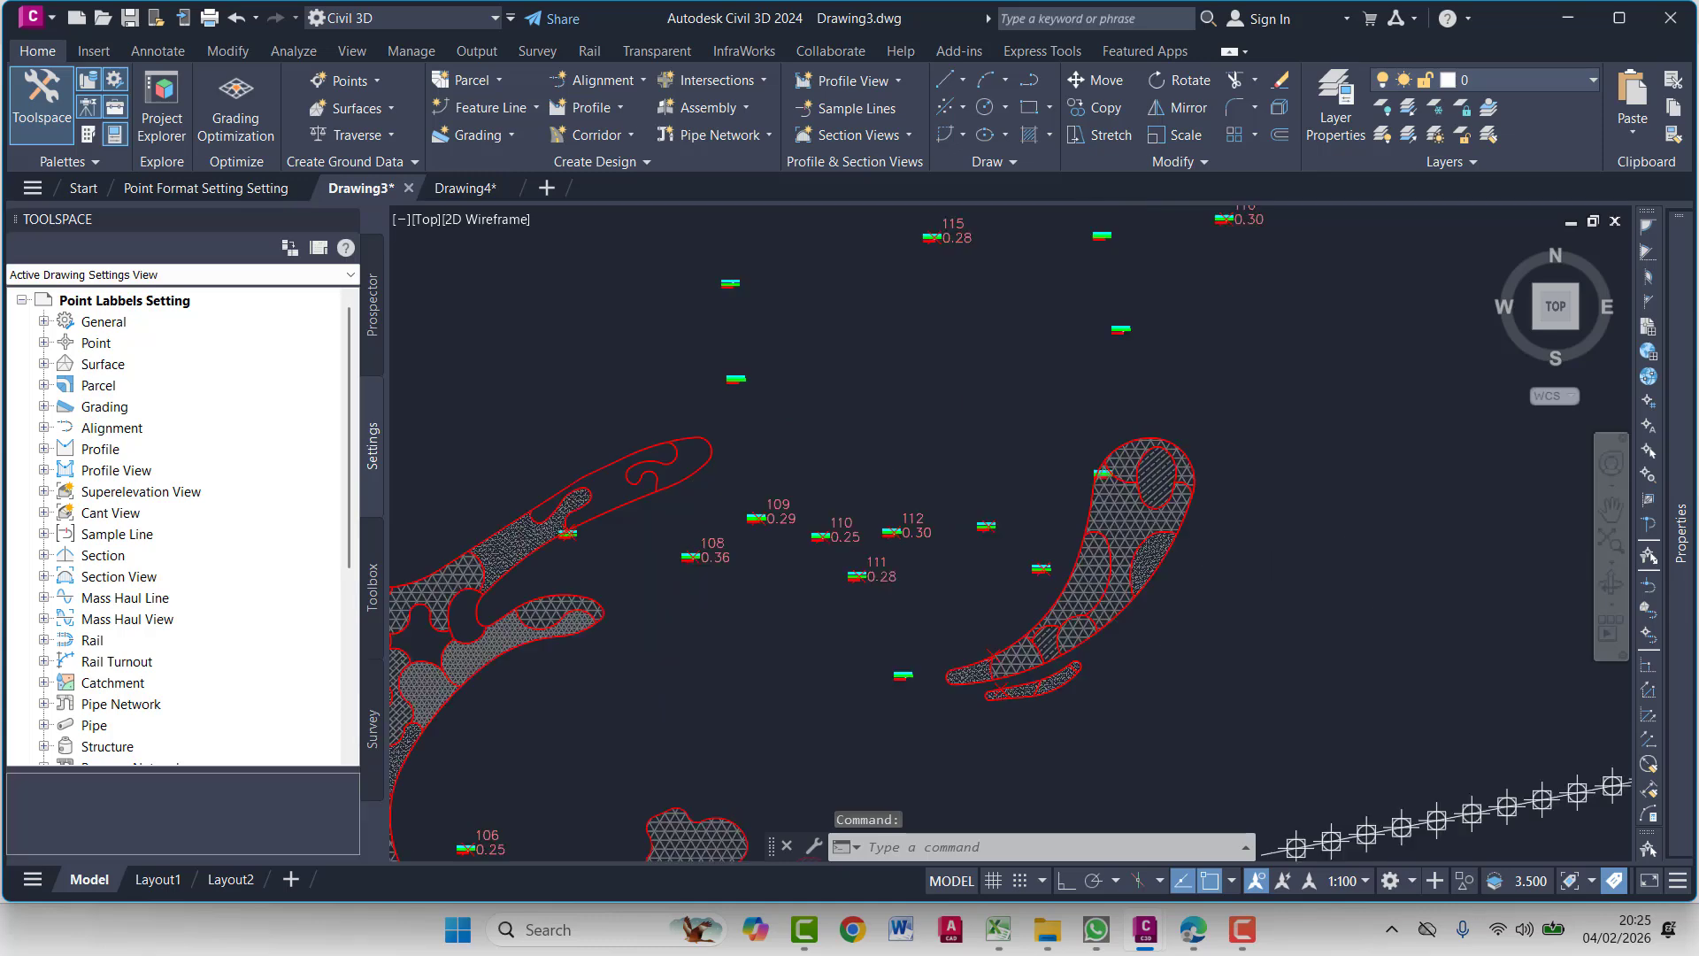
{"action": "scroll", "coordinate": [777, 395], "scroll_direction": "up", "scroll_amount": 6}
{"action": "scroll", "coordinate": [917, 500], "scroll_direction": "down", "scroll_amount": 1}
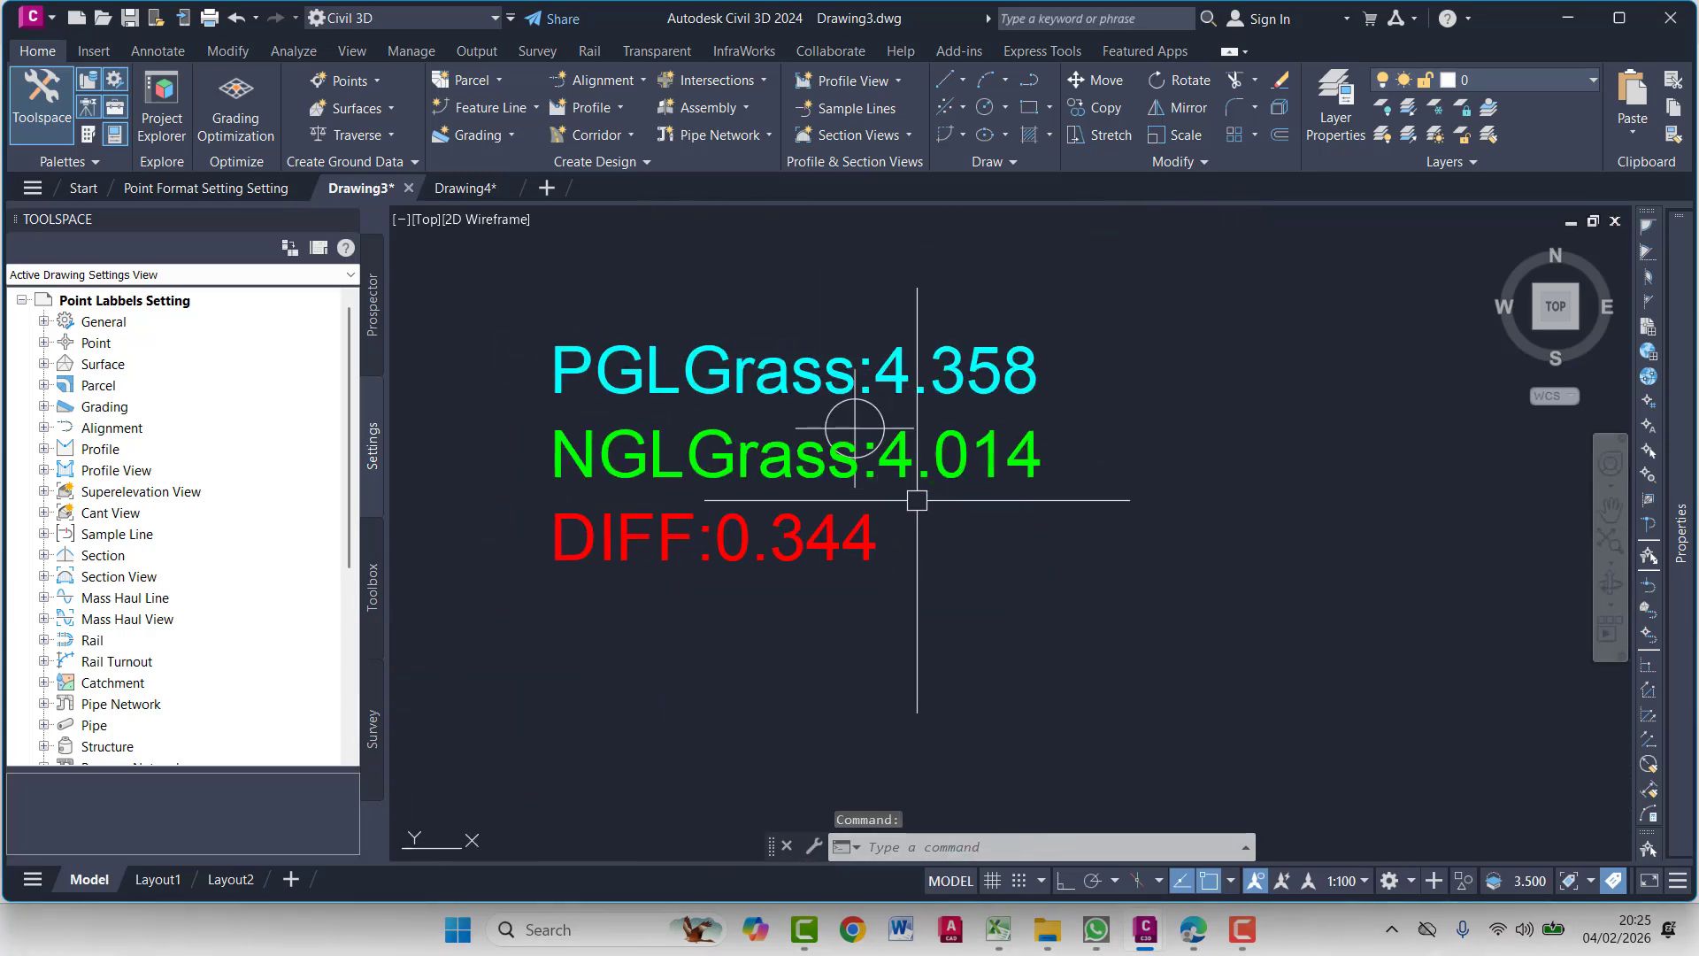
Adjust the object snap modes and draw a single polyline segment from the PGLGrass 4.358 point marker out to the empty area beside it
{"action": "key", "text": "Return"}
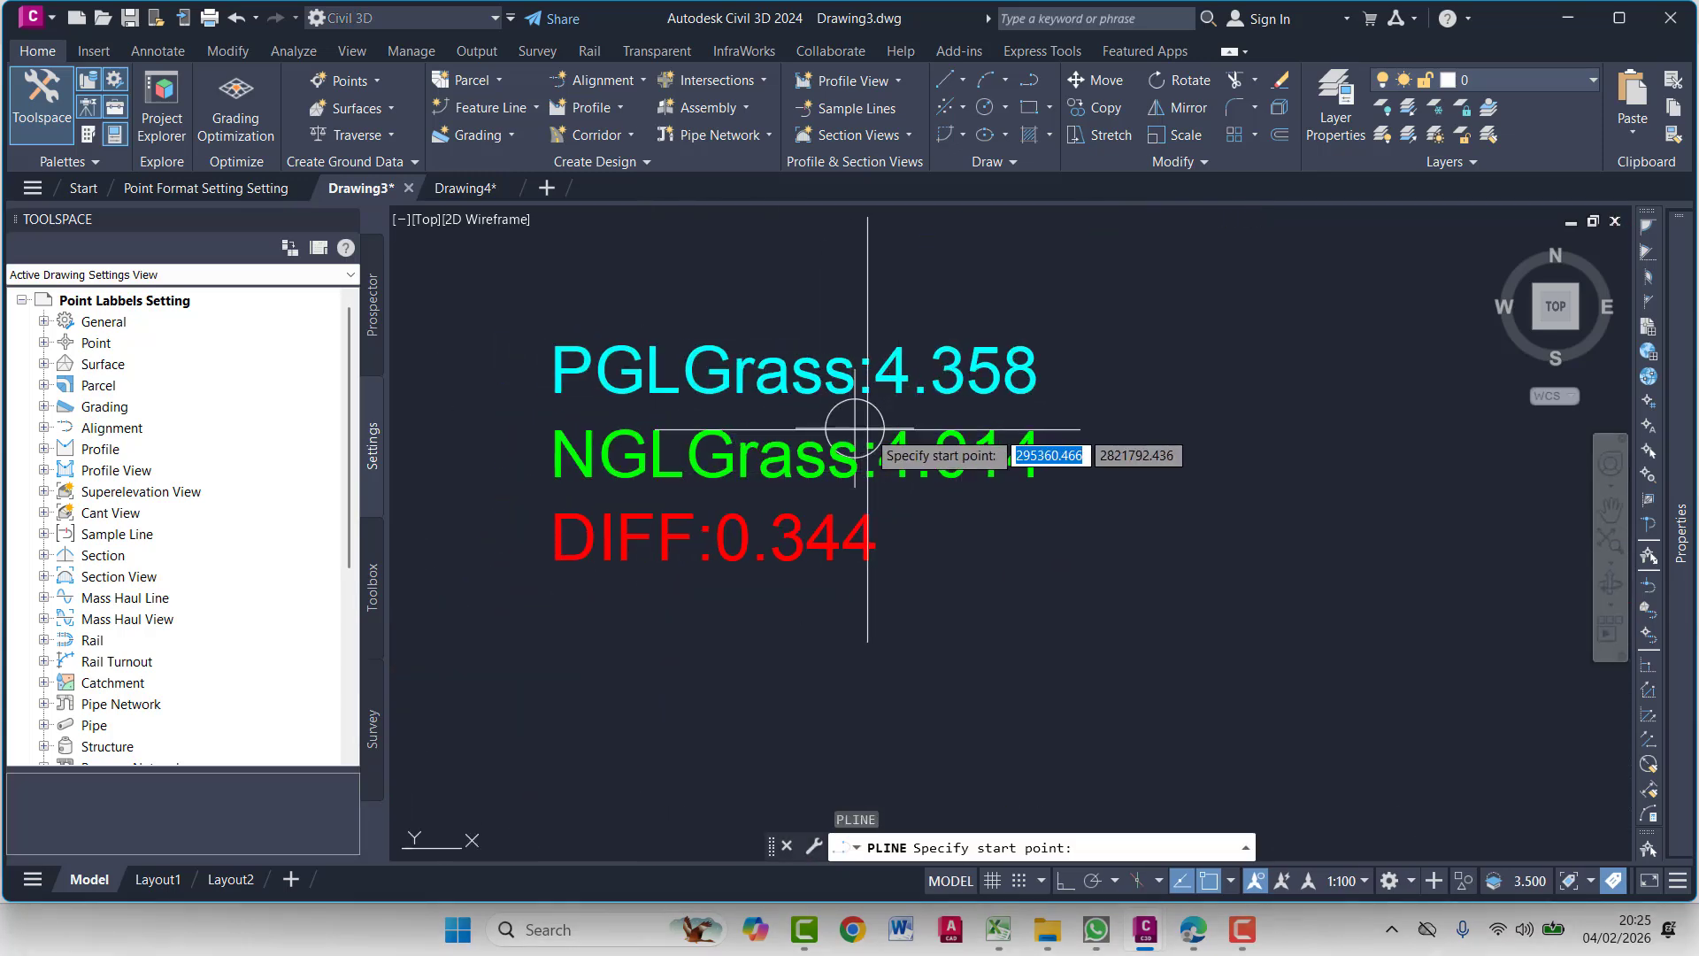
{"action": "left_click", "coordinate": [1232, 886]}
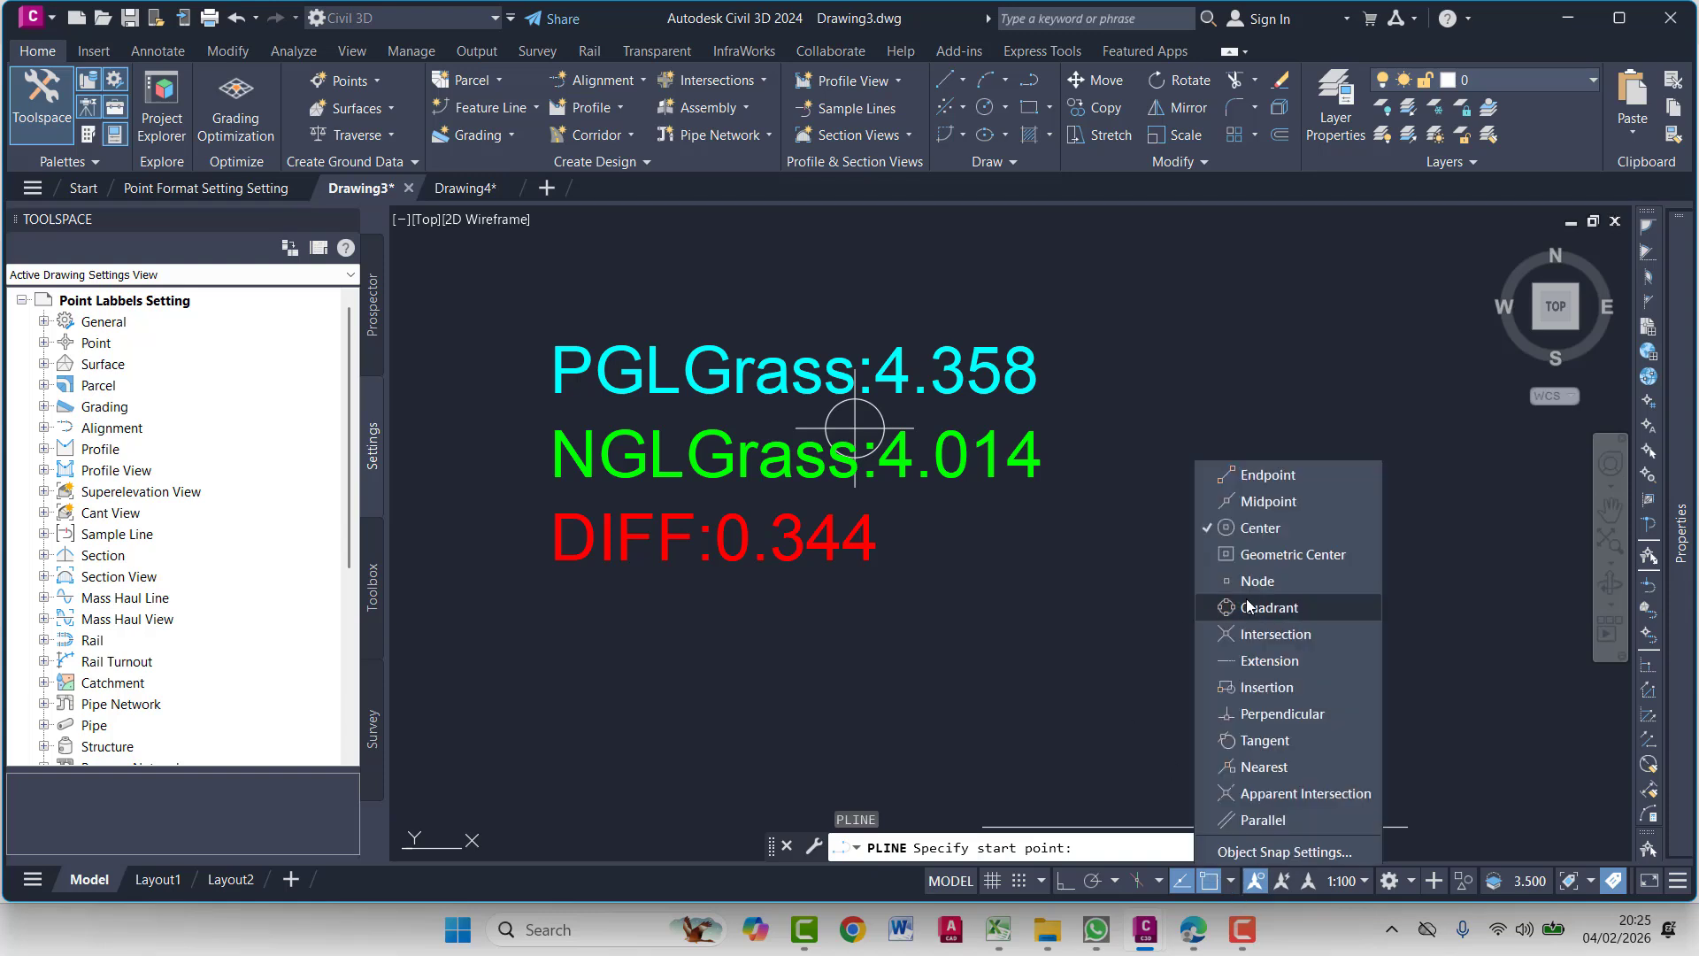
{"action": "left_click", "coordinate": [1216, 502]}
{"action": "left_click", "coordinate": [1210, 529]}
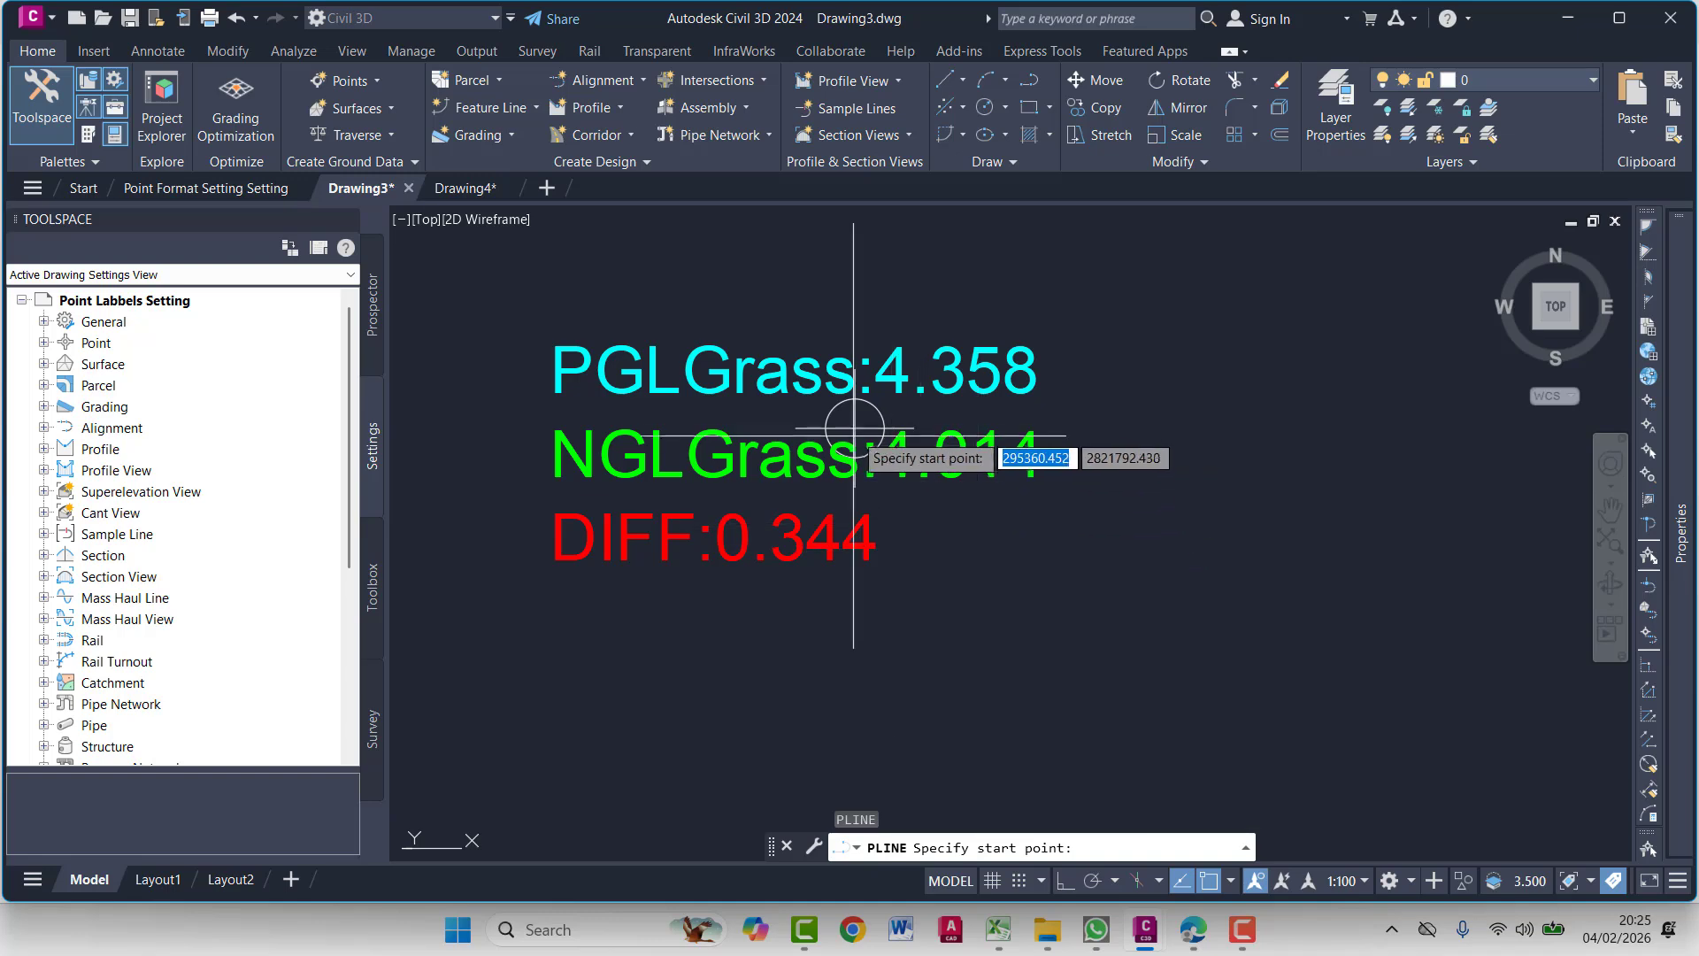
{"action": "left_click", "coordinate": [854, 429]}
{"action": "scroll", "coordinate": [1039, 535], "scroll_direction": "down", "scroll_amount": 2}
{"action": "scroll", "coordinate": [1240, 424], "scroll_direction": "down", "scroll_amount": 8}
{"action": "middle_click_drag", "start_coordinate": [1277, 436], "coordinate": [761, 527]}
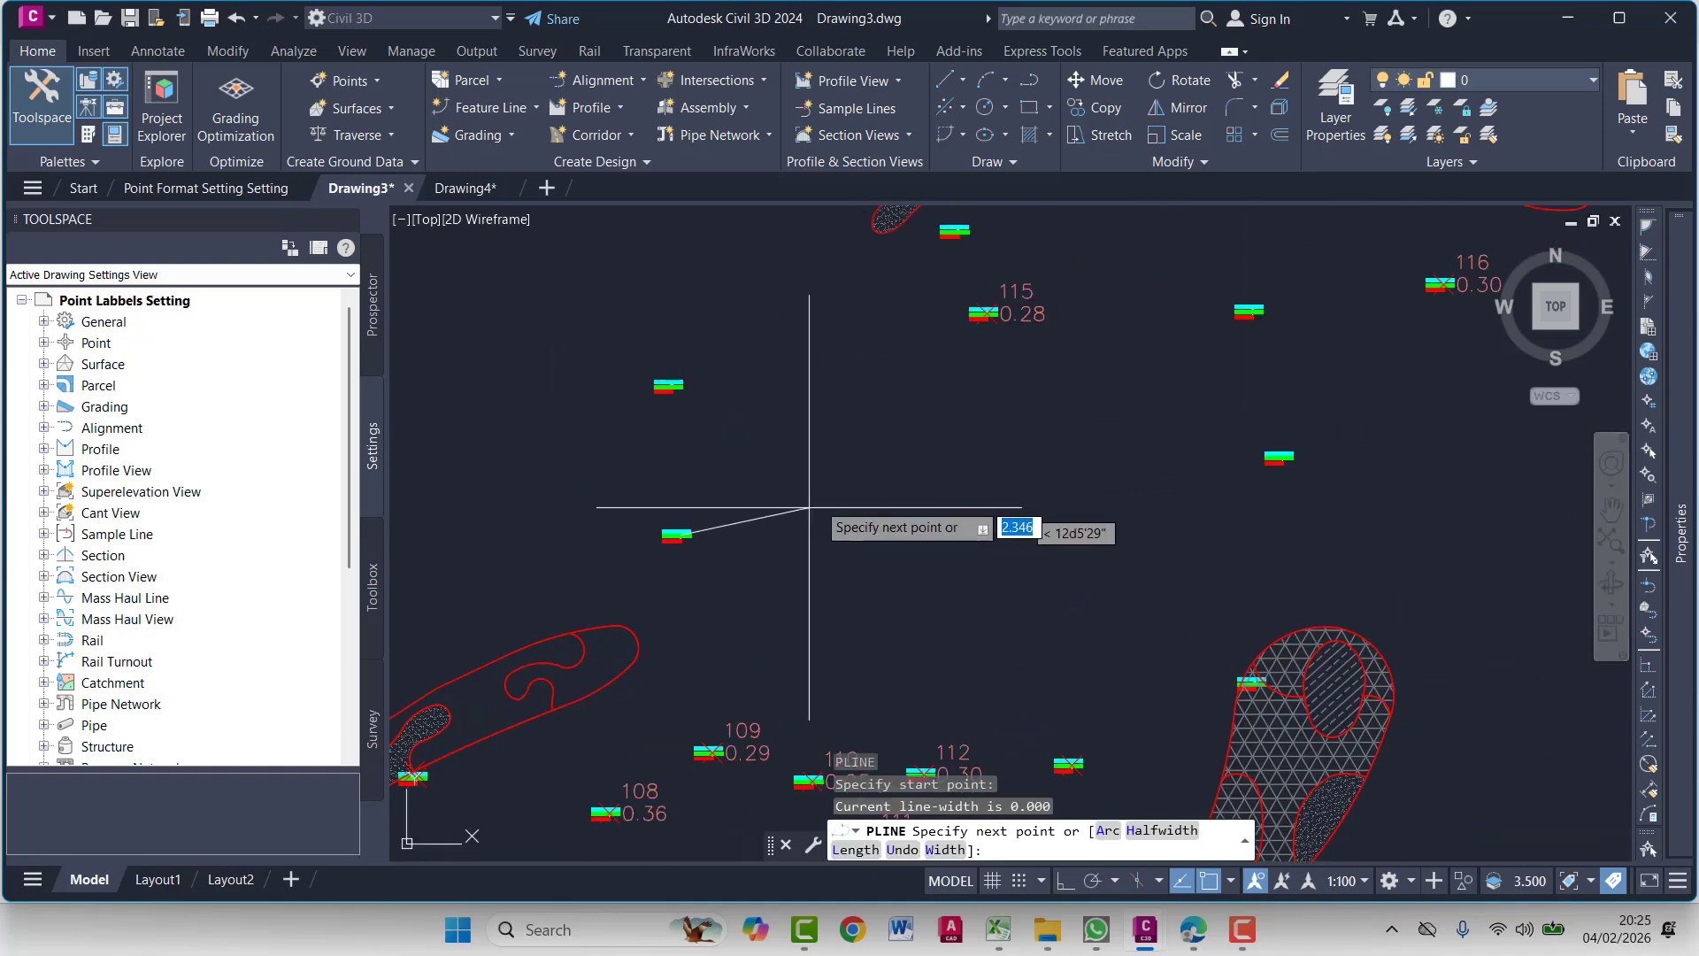
{"action": "left_click", "coordinate": [821, 499]}
{"action": "key", "text": "Escape"}
Copy the polyline from Drawing3 and paste it into Drawing4 at its original coordinates
{"action": "left_click", "coordinate": [755, 491]}
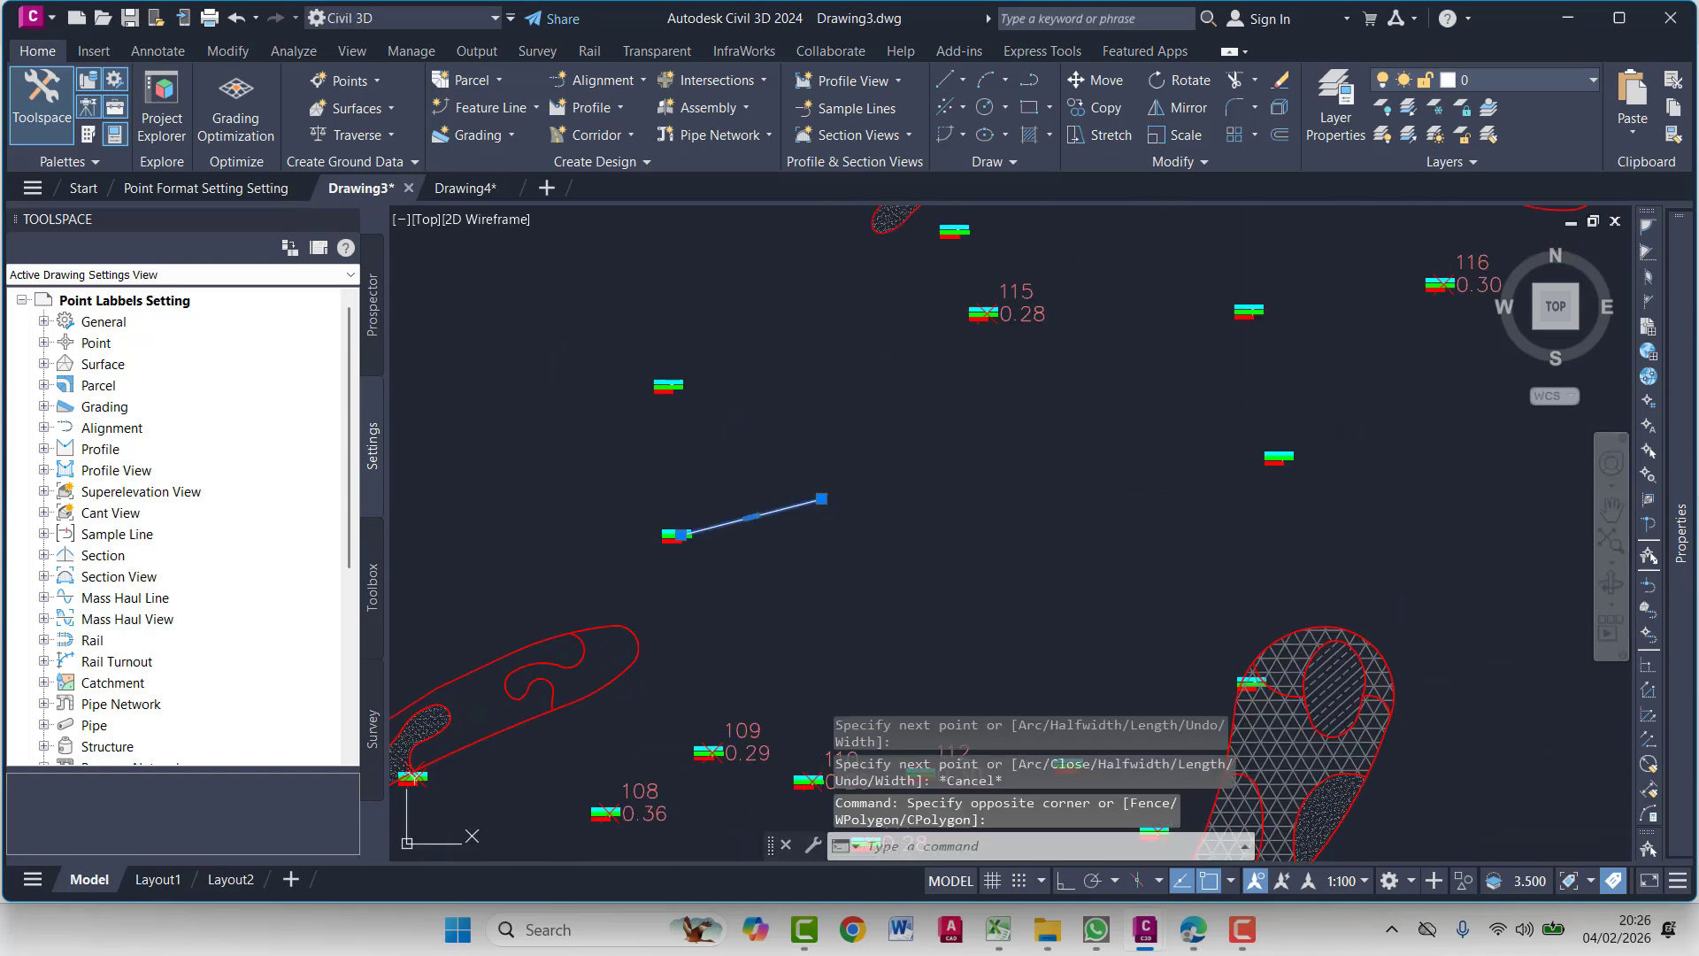
{"action": "key", "text": "ctrl+c"}
{"action": "left_click", "coordinate": [464, 188]}
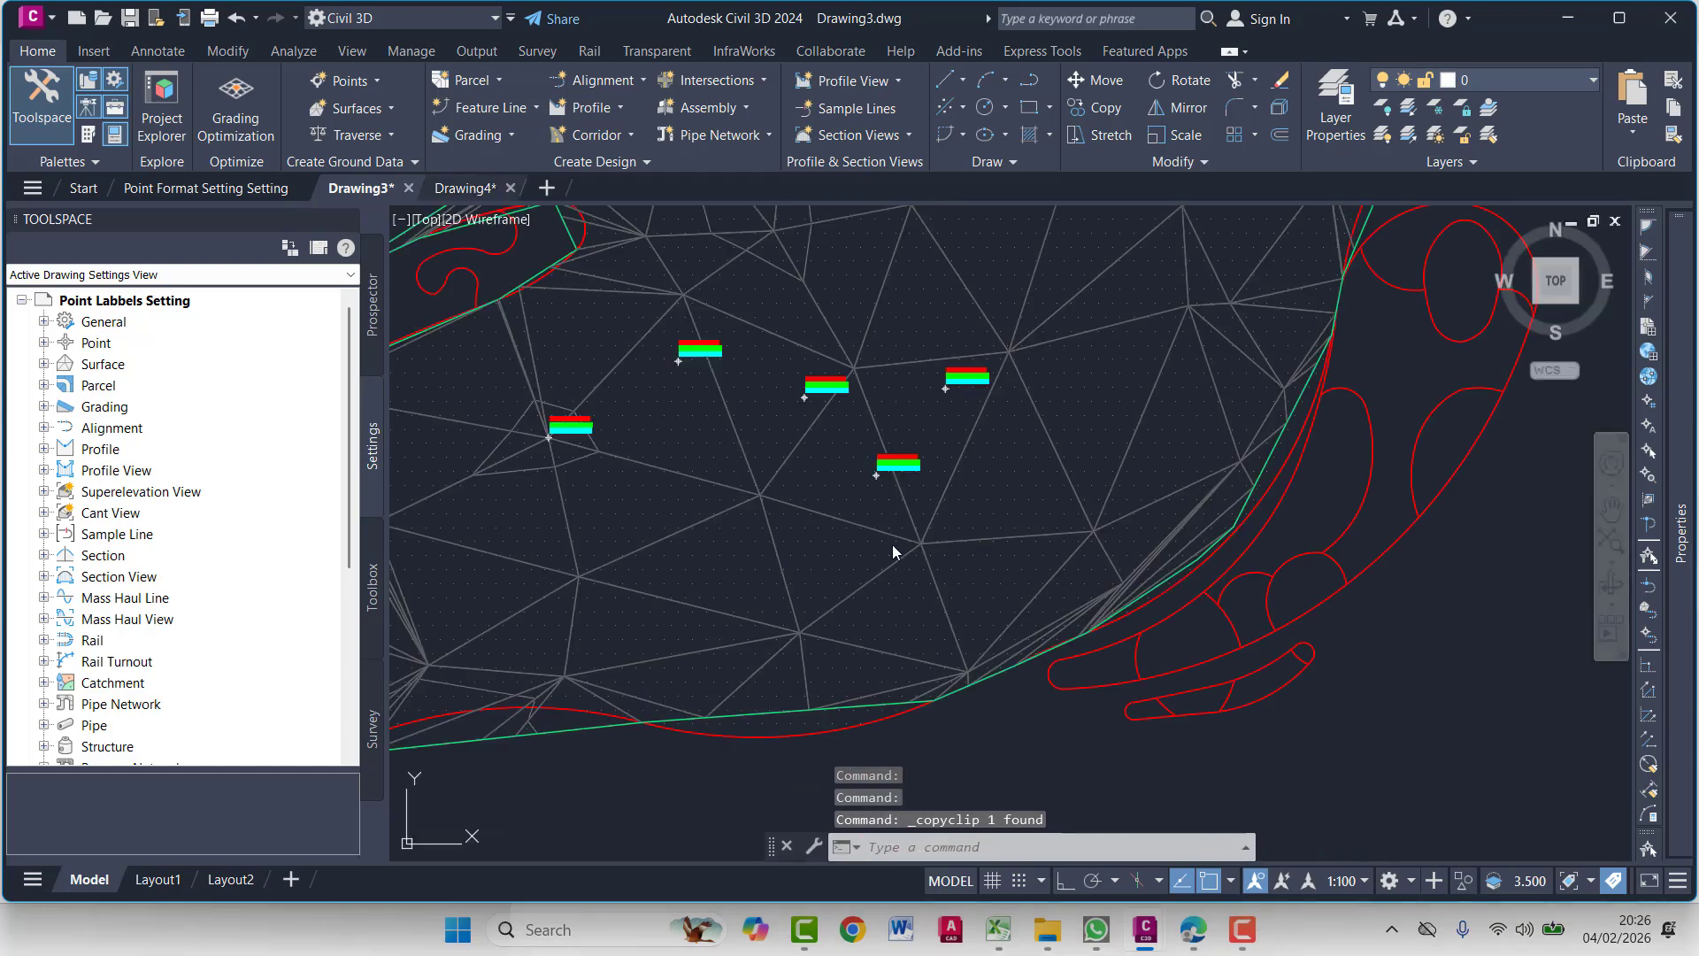
{"action": "scroll", "coordinate": [873, 447], "scroll_direction": "down", "scroll_amount": 2}
{"action": "middle_click_drag", "start_coordinate": [873, 447], "coordinate": [863, 523]}
{"action": "right_click", "coordinate": [1009, 214]}
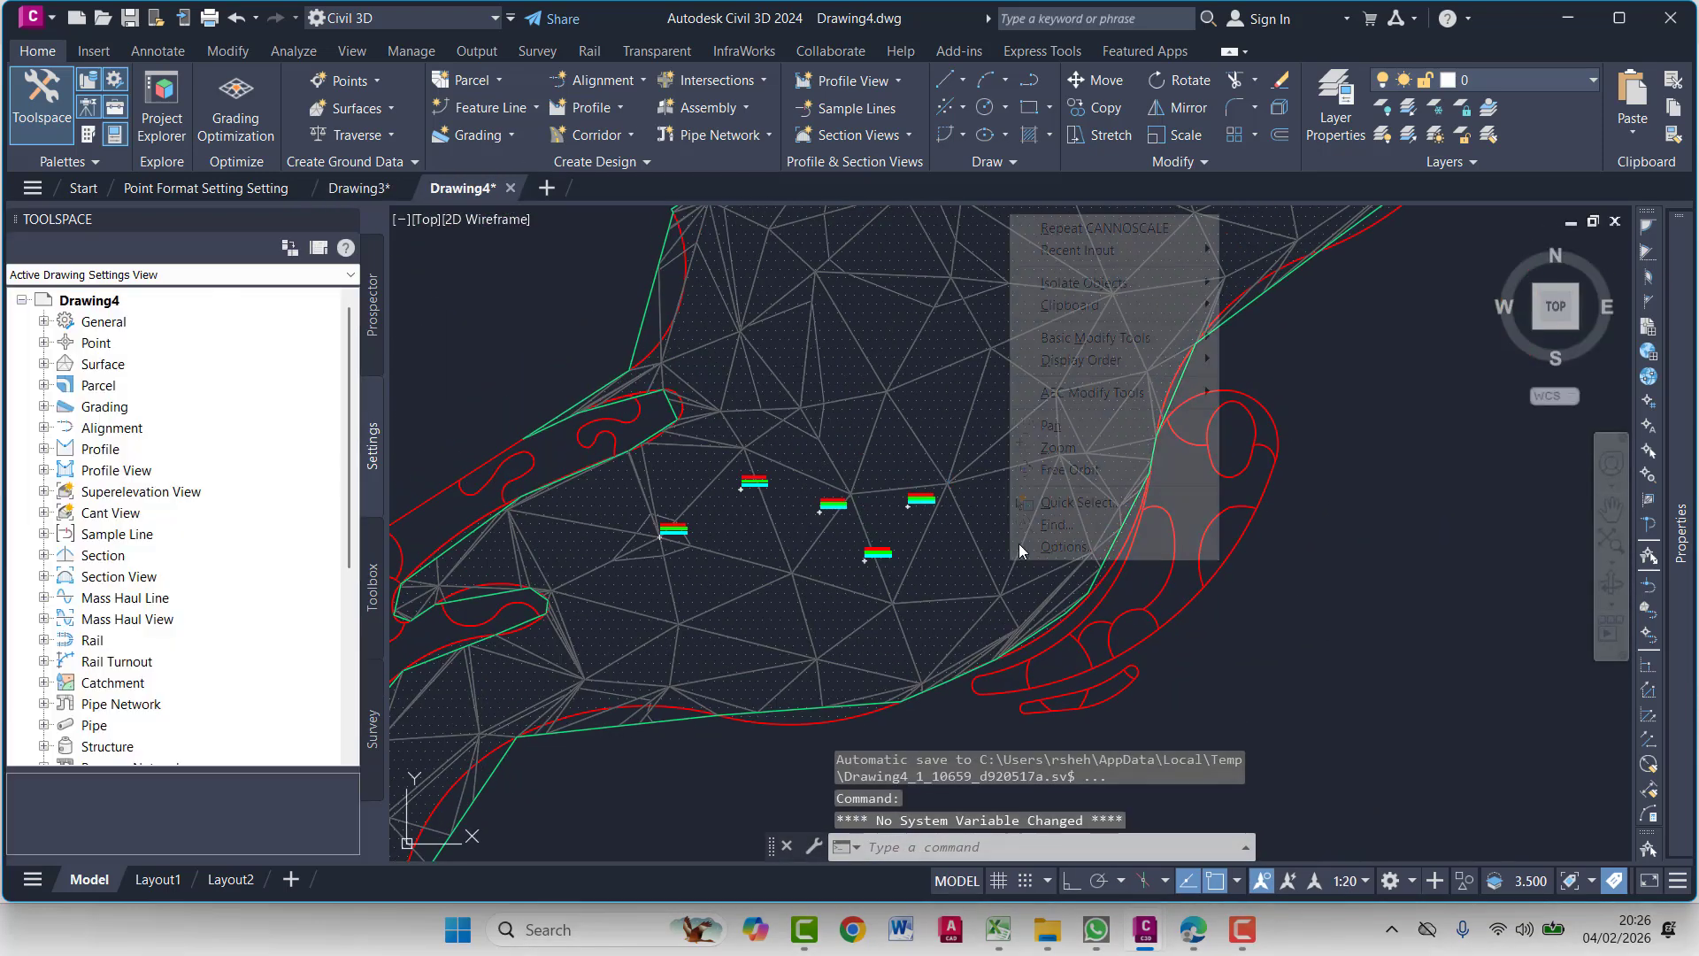
{"action": "mouse_move", "coordinate": [1225, 304]}
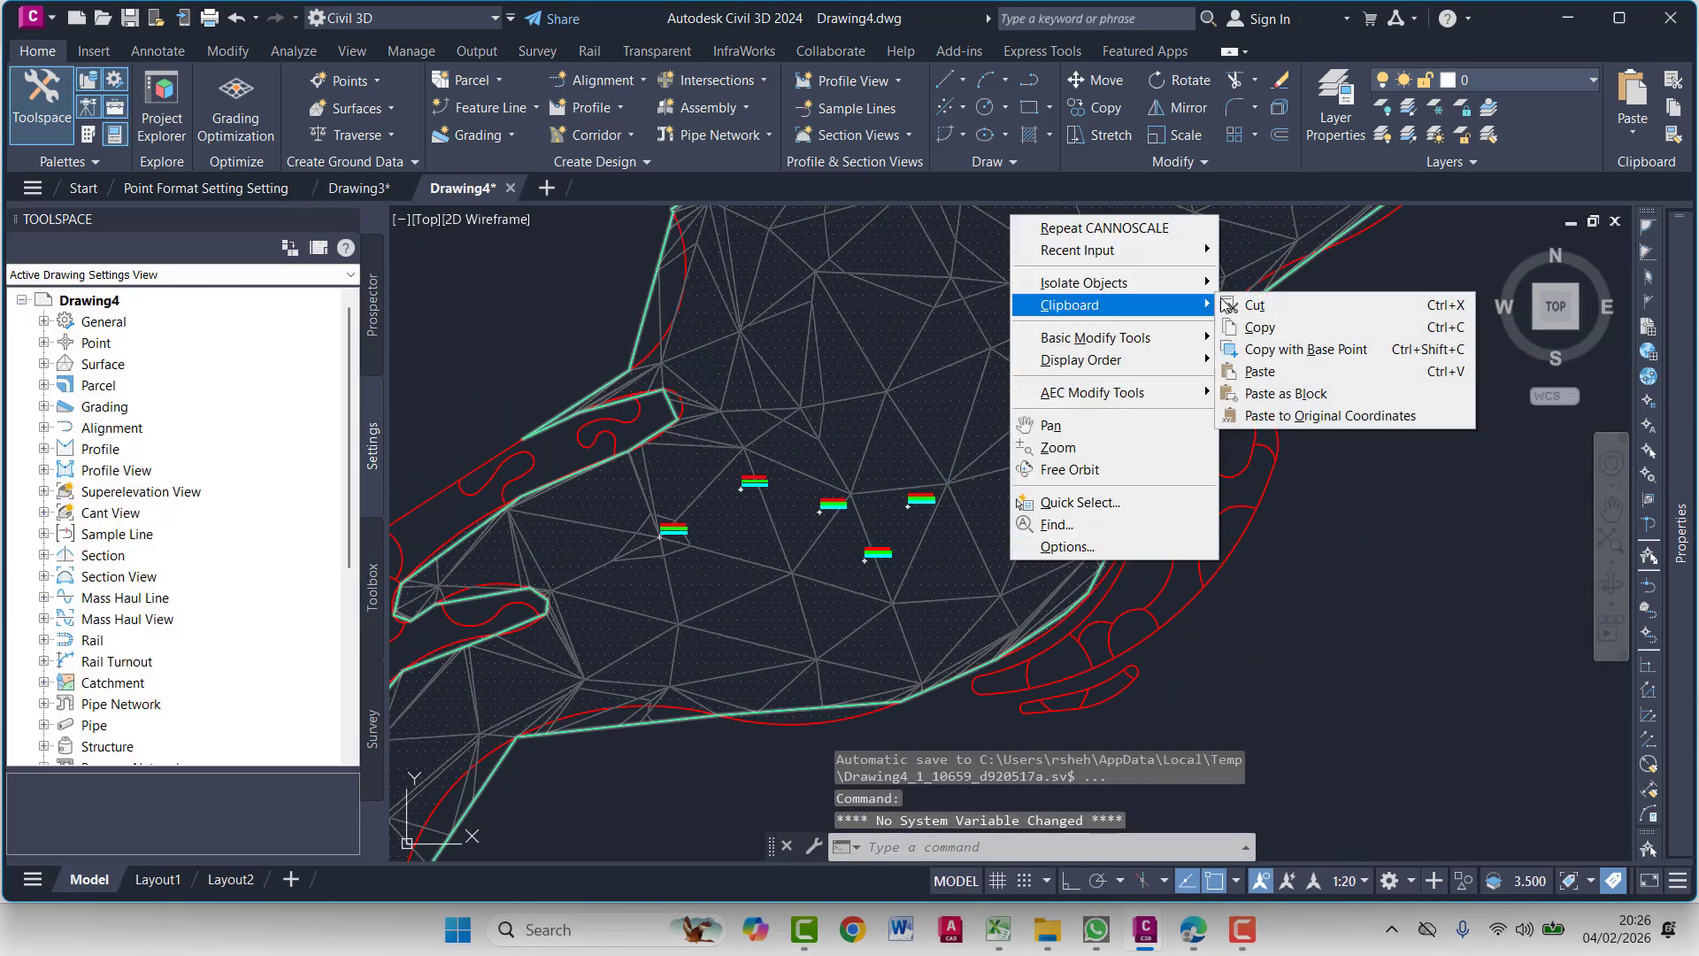
{"action": "left_click", "coordinate": [1332, 415]}
{"action": "scroll", "coordinate": [796, 345], "scroll_direction": "up", "scroll_amount": 4}
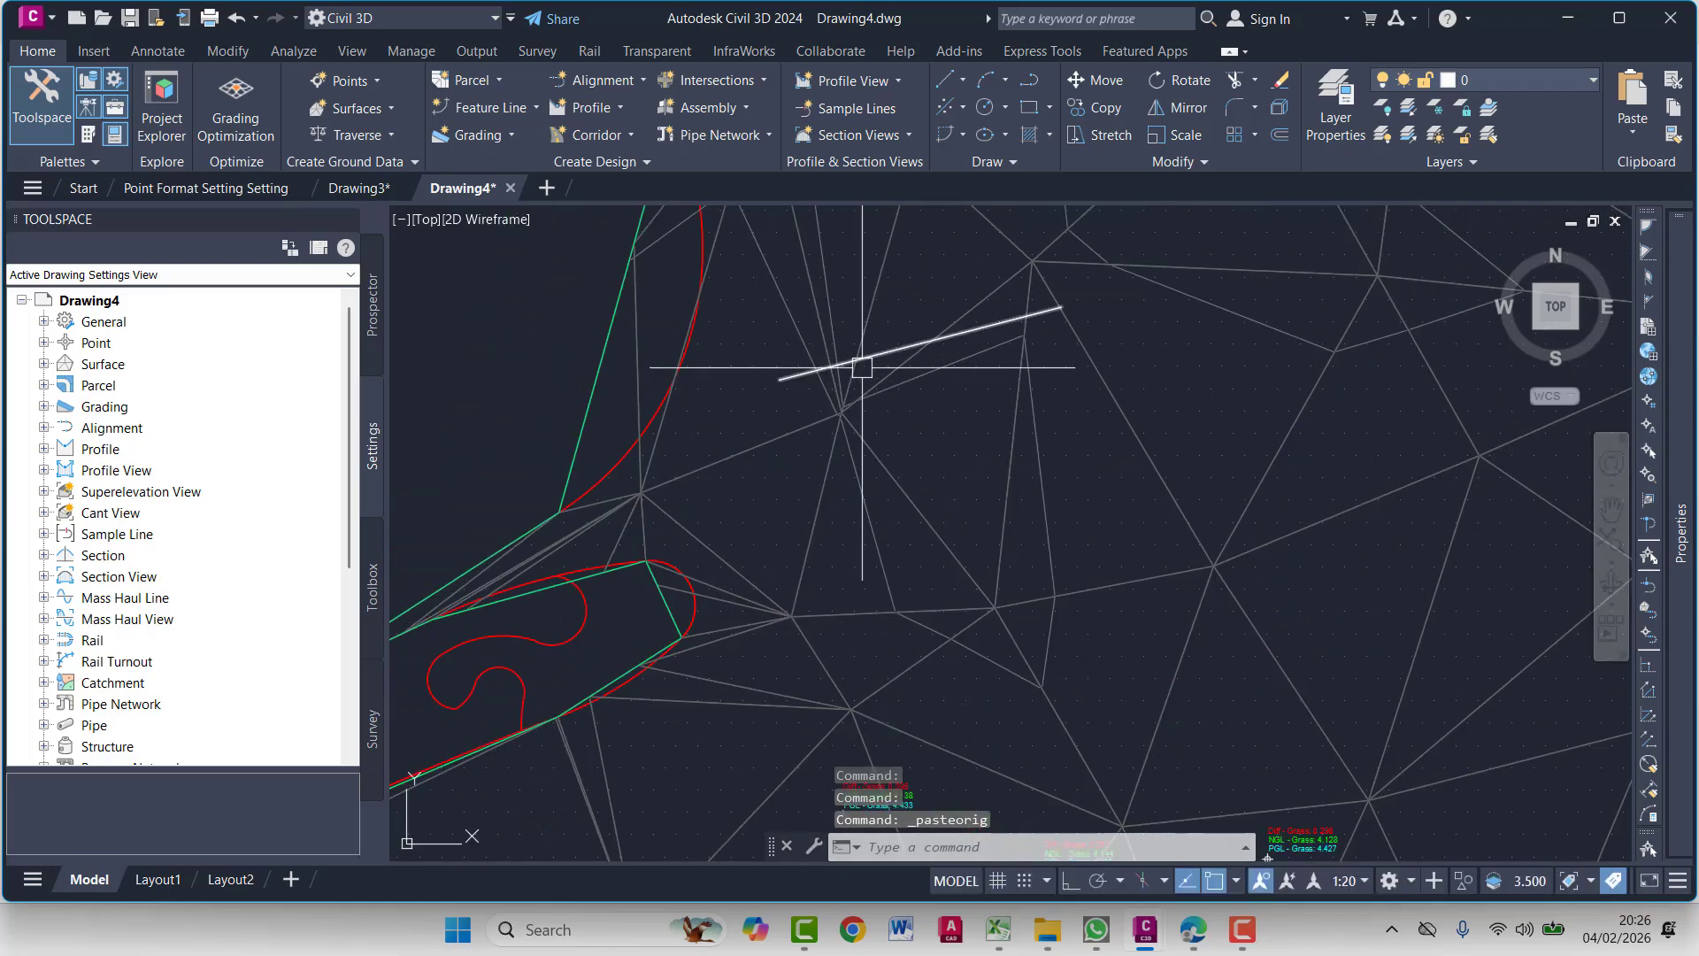
Return to Drawing3 and read the PGL, NGL and DIFF values of the label at the polyline's start
{"action": "left_click", "coordinate": [354, 188]}
{"action": "scroll", "coordinate": [709, 498], "scroll_direction": "up", "scroll_amount": 5}
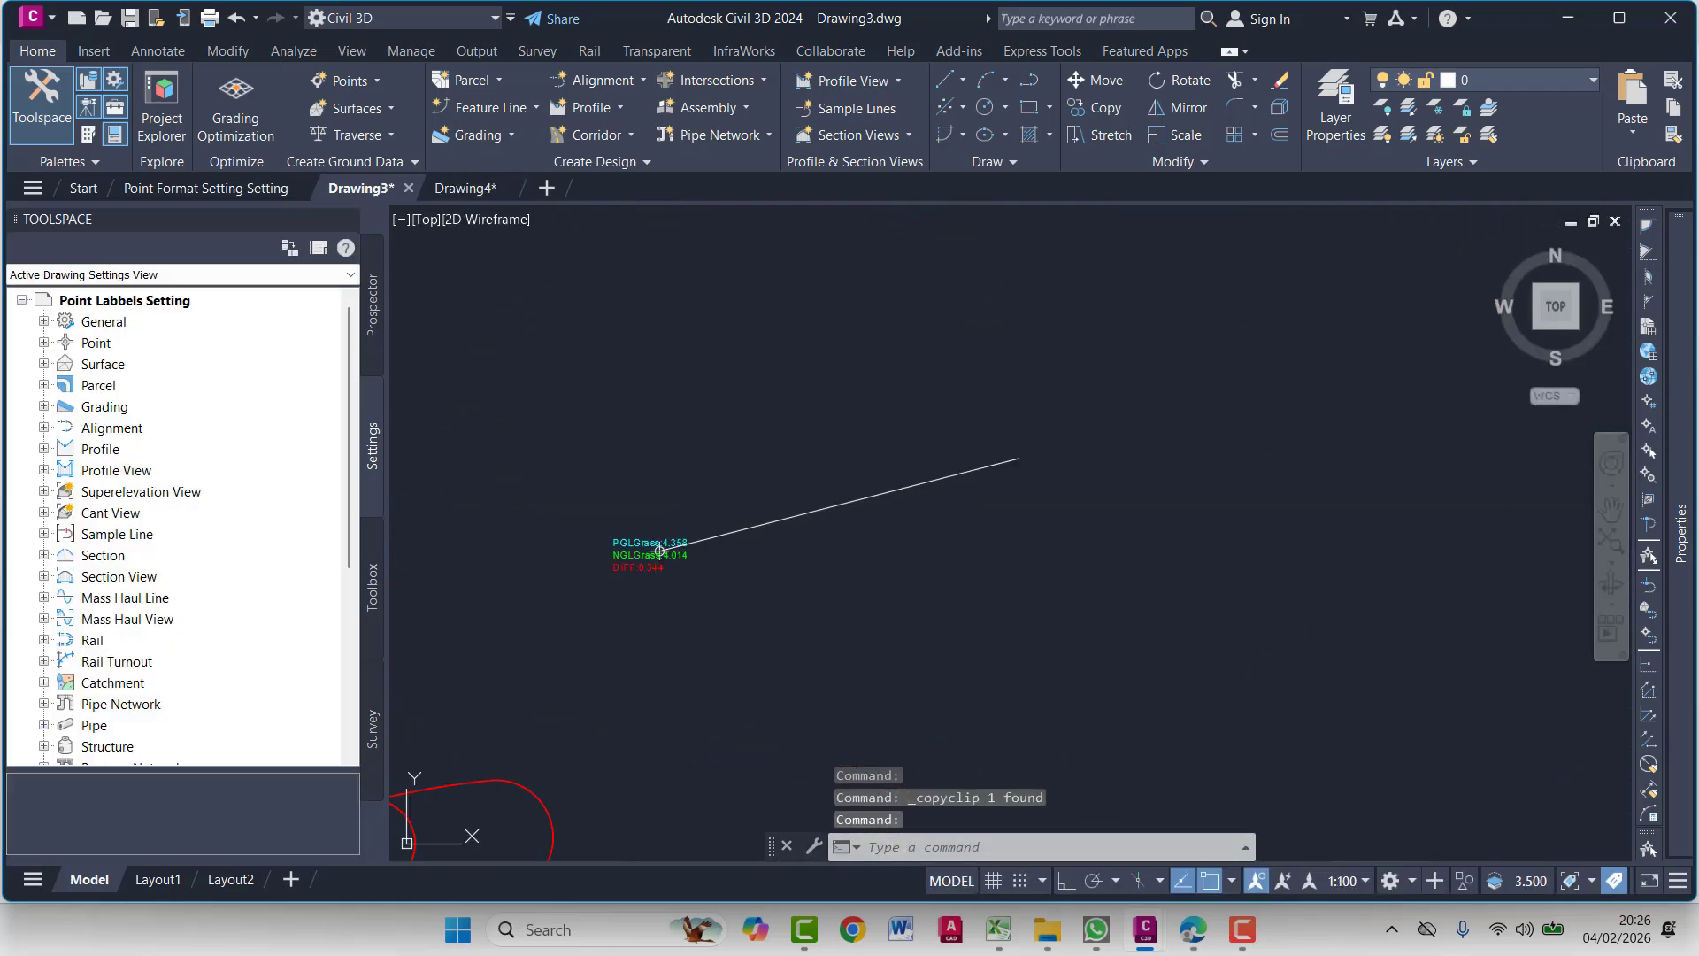
{"action": "scroll", "coordinate": [654, 557], "scroll_direction": "up", "scroll_amount": 6}
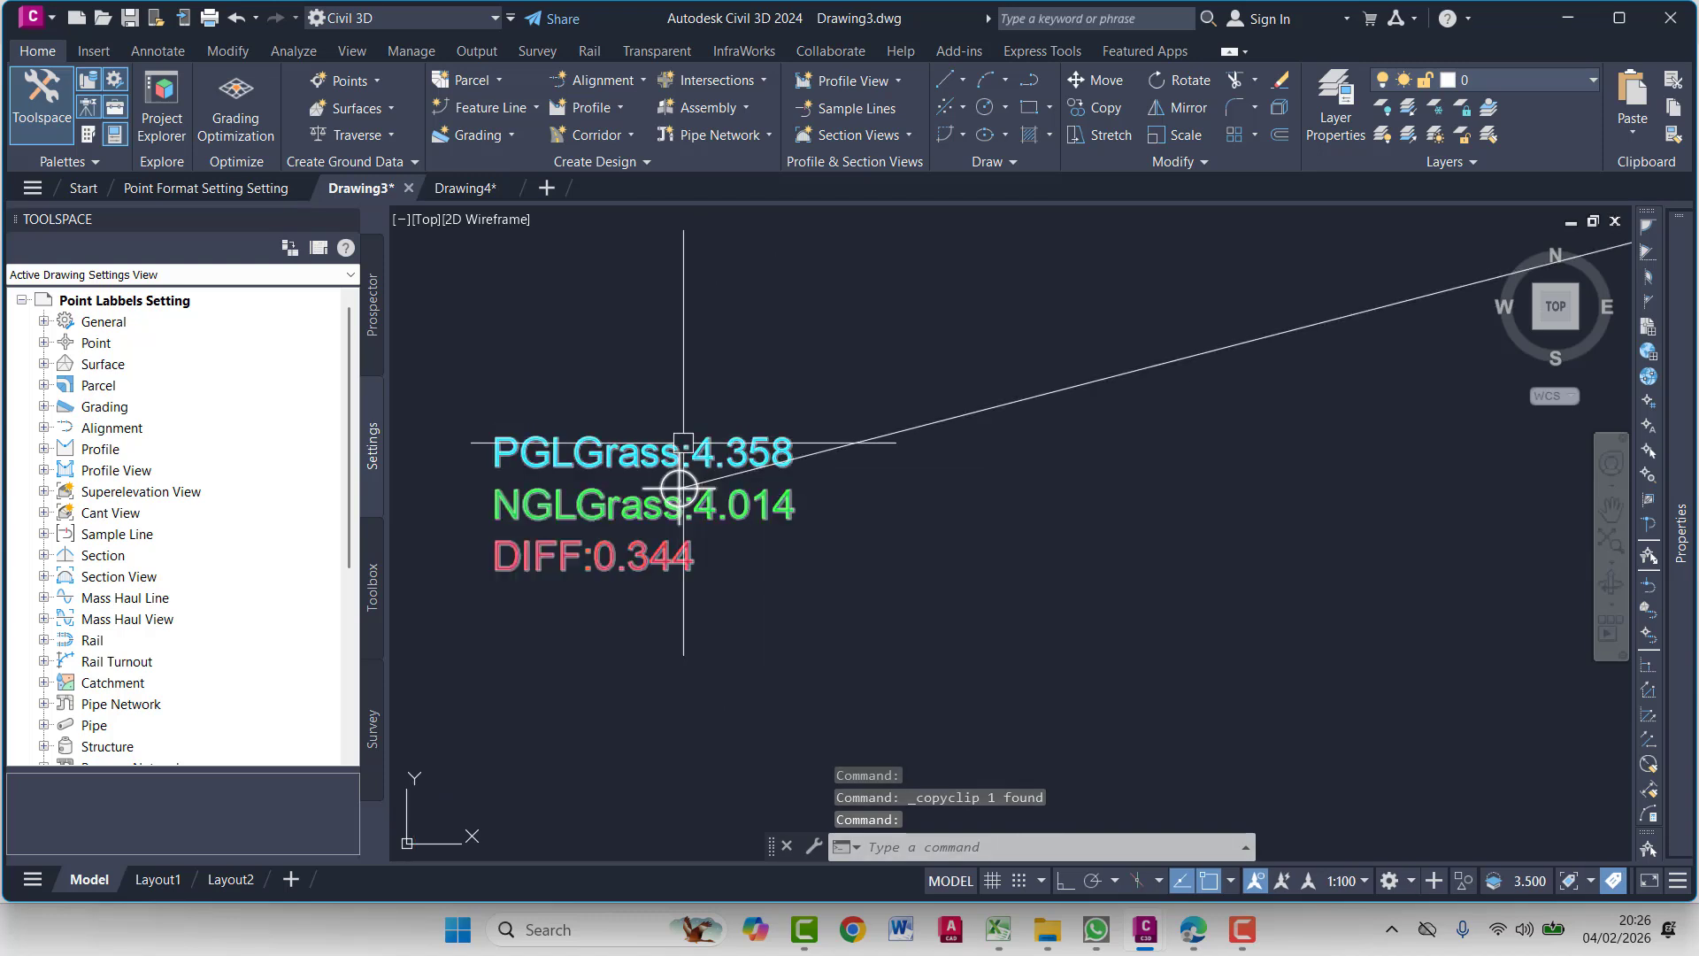
{"action": "scroll", "coordinate": [695, 483], "scroll_direction": "up", "scroll_amount": 2}
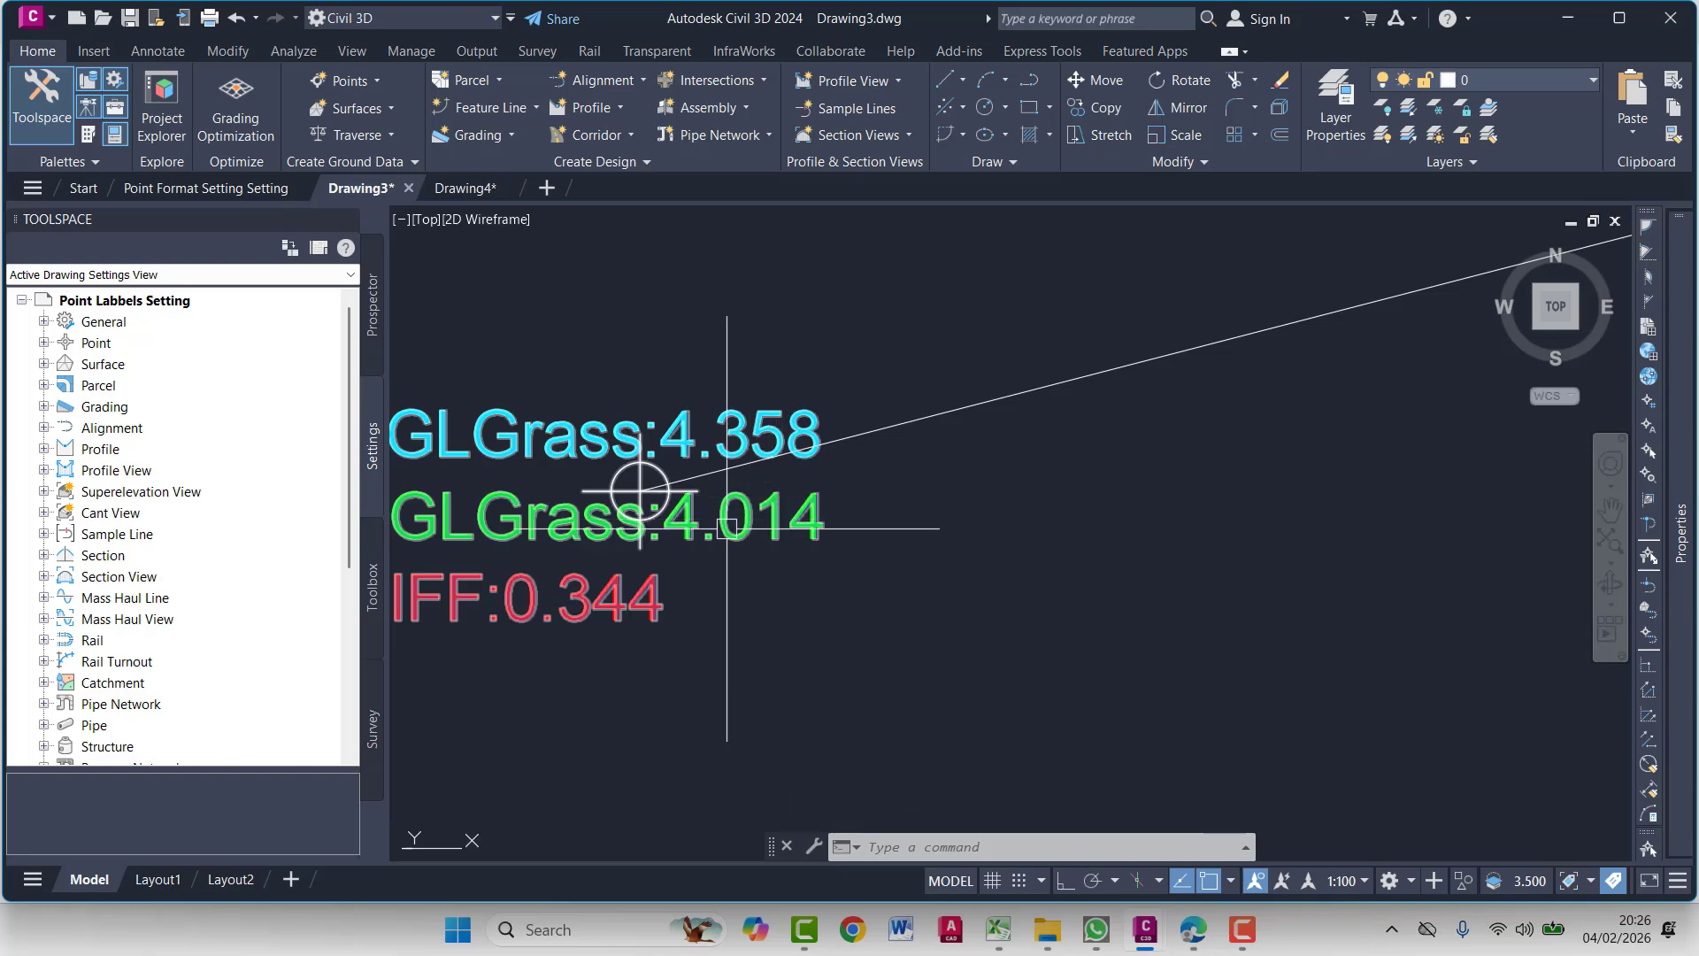
In Drawing4, copy the Diff, NGL and PGL surface label from its marker centre onto the start point of the pasted polyline
{"action": "left_click", "coordinate": [464, 189]}
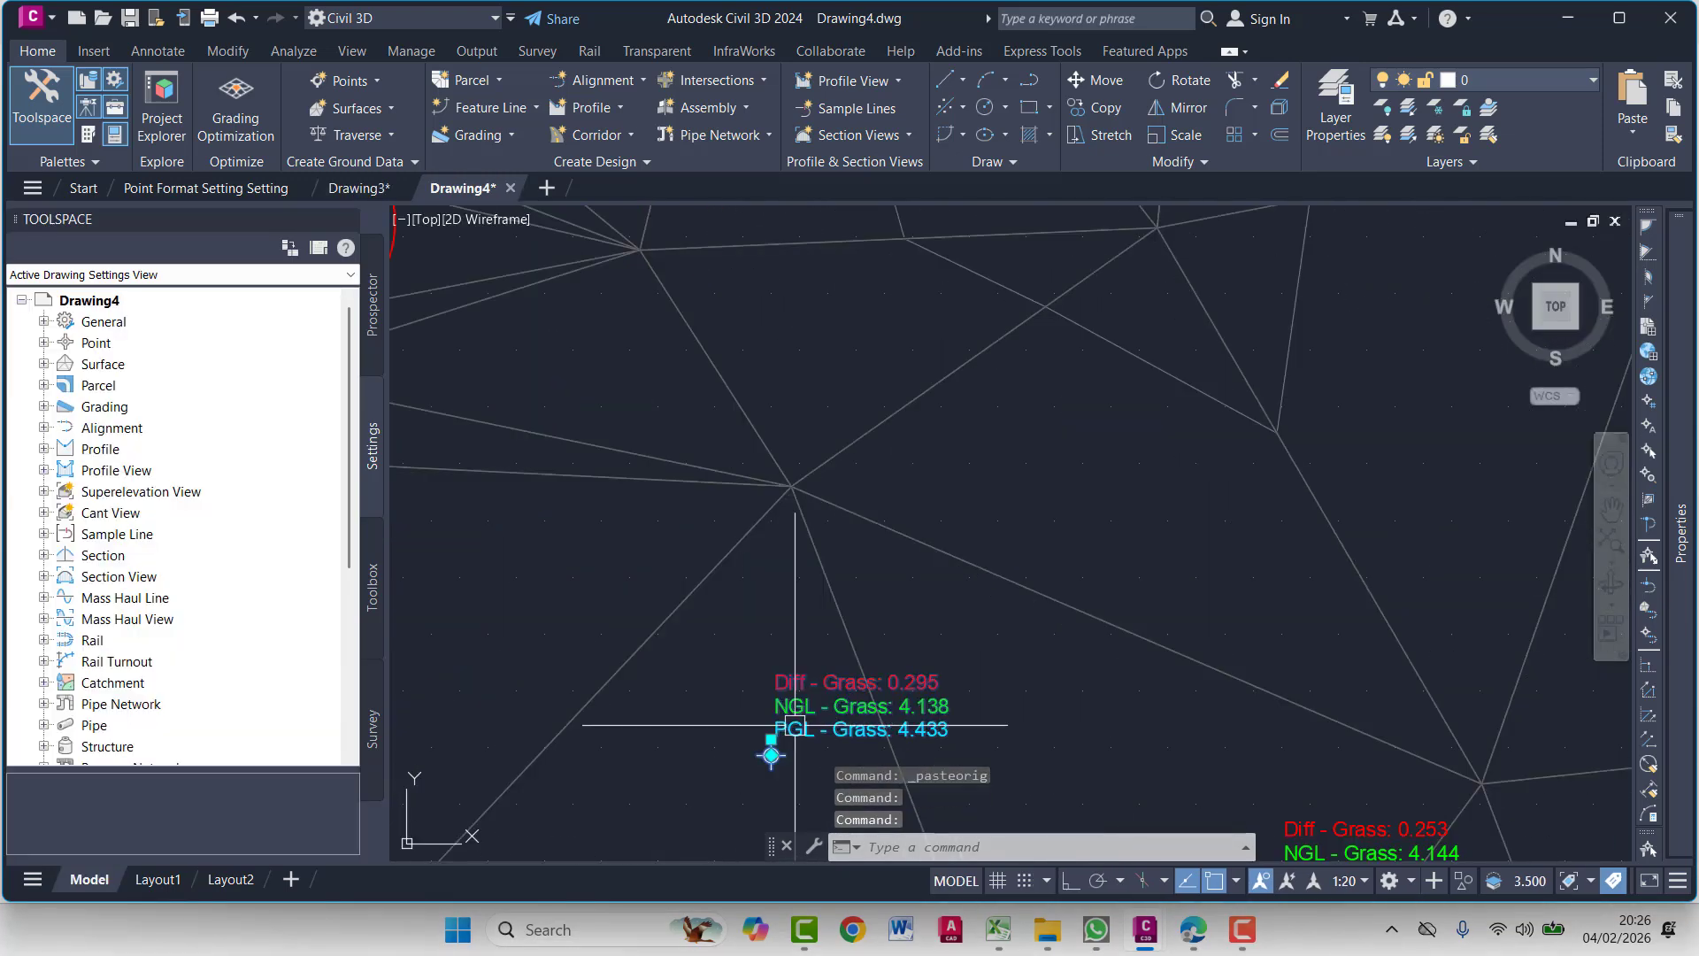
{"action": "key", "text": "space"}
{"action": "type", "text": "o"}
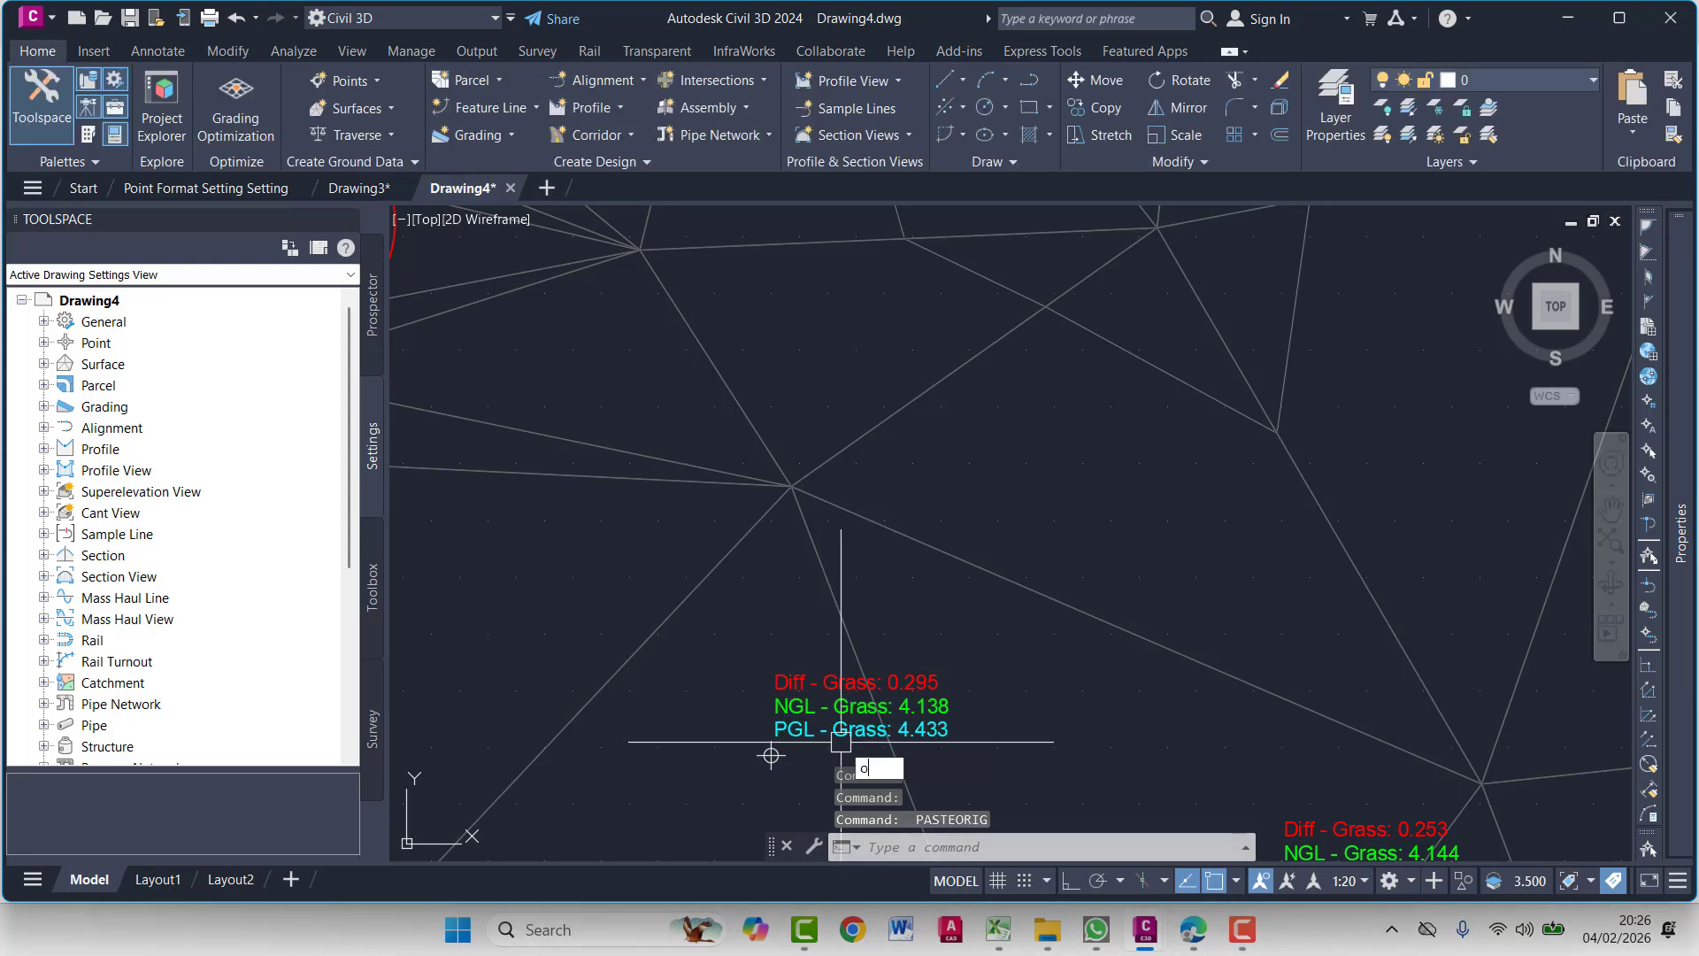
{"action": "key", "text": "BackSpace"}
{"action": "type", "text": "ct o"}
{"action": "key", "text": "Return"}
{"action": "scroll", "coordinate": [761, 745], "scroll_direction": "up", "scroll_amount": 3}
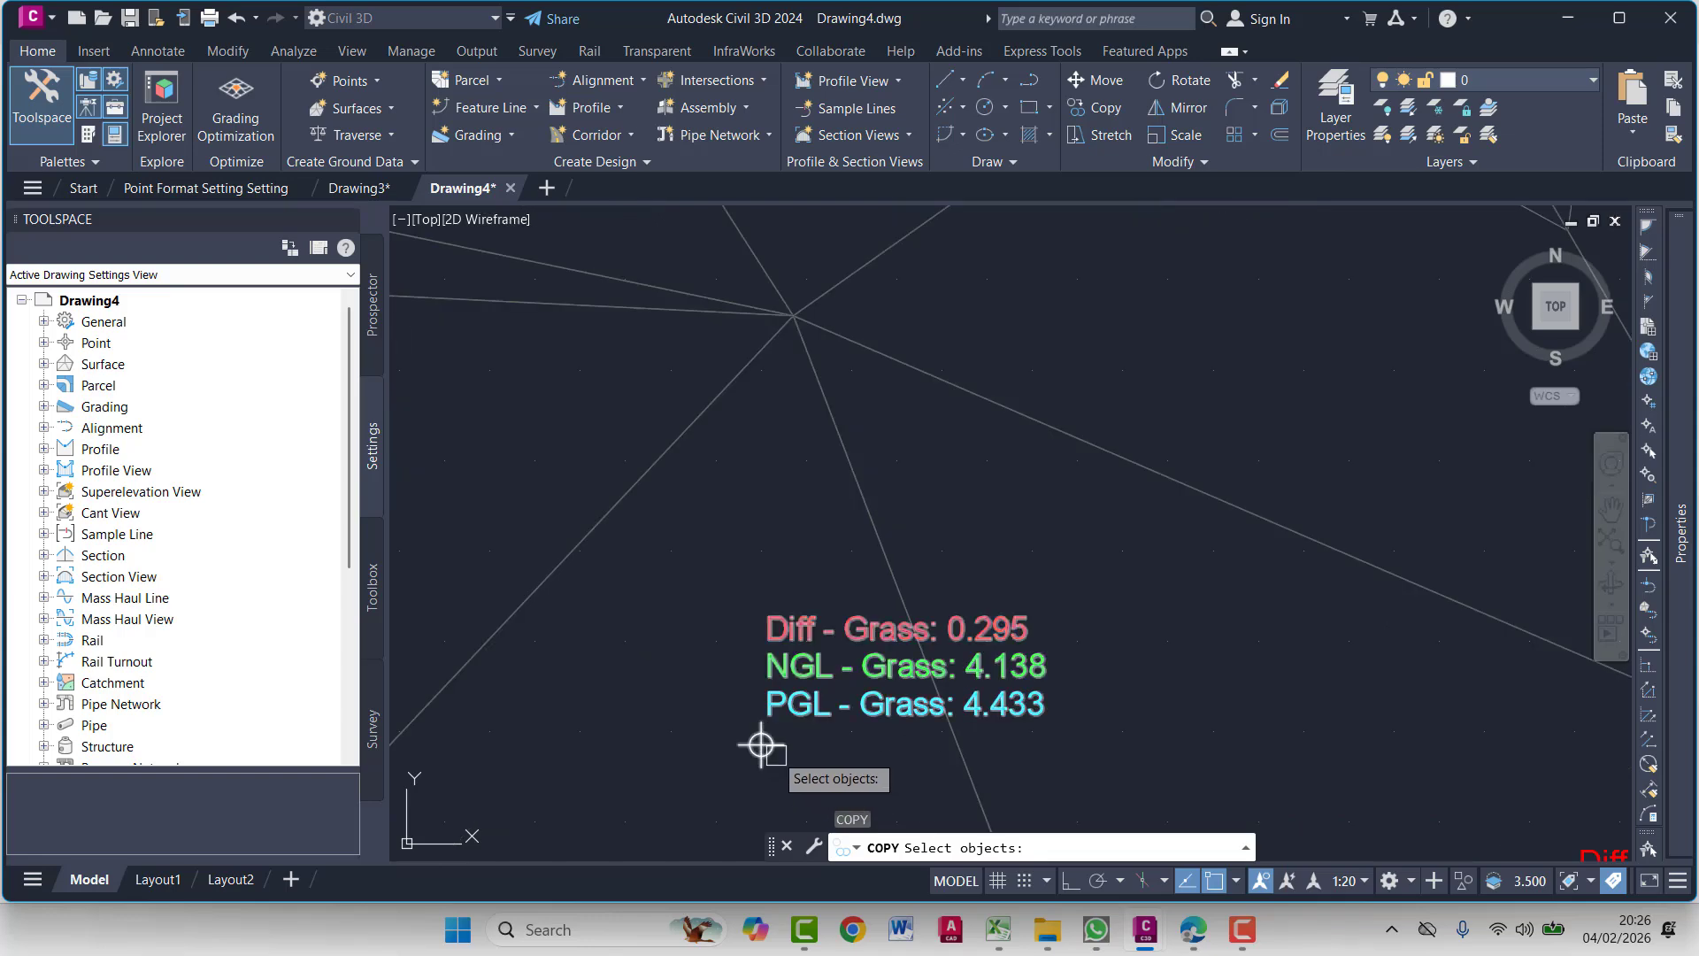
{"action": "left_click", "coordinate": [761, 745]}
{"action": "key", "text": "Return"}
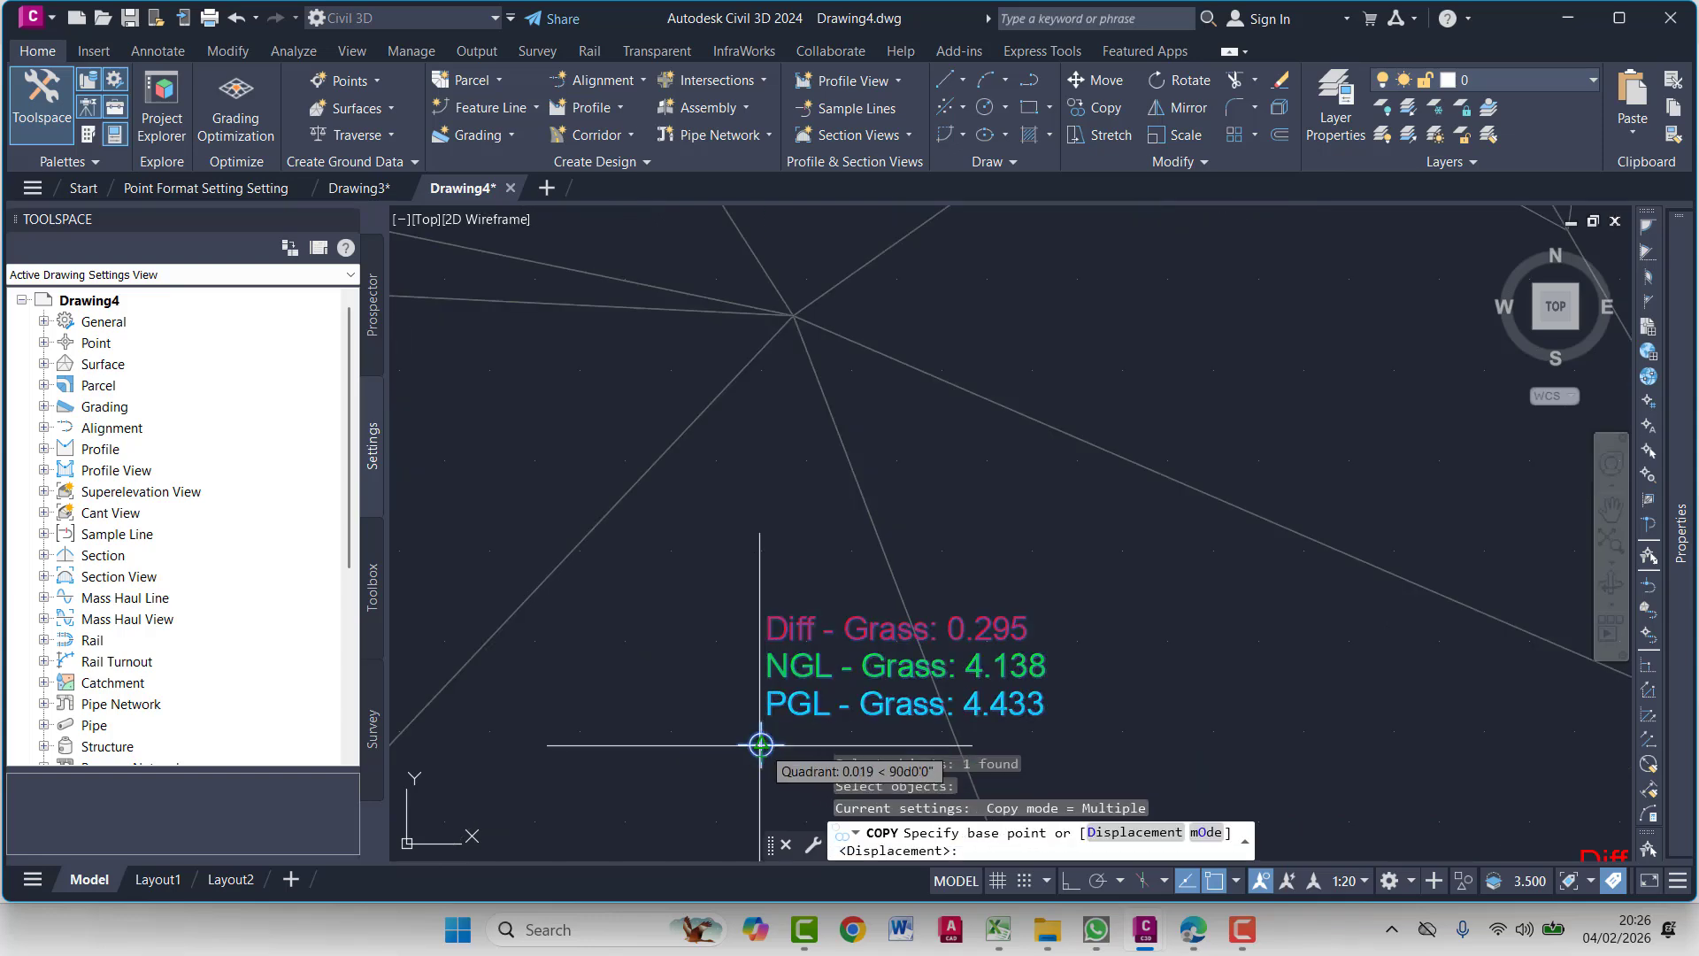
{"action": "left_click", "coordinate": [761, 745]}
{"action": "scroll", "coordinate": [761, 745], "scroll_direction": "down", "scroll_amount": 5}
{"action": "middle_click_drag", "start_coordinate": [818, 515], "coordinate": [864, 807]}
{"action": "scroll", "coordinate": [725, 343], "scroll_direction": "up", "scroll_amount": 5}
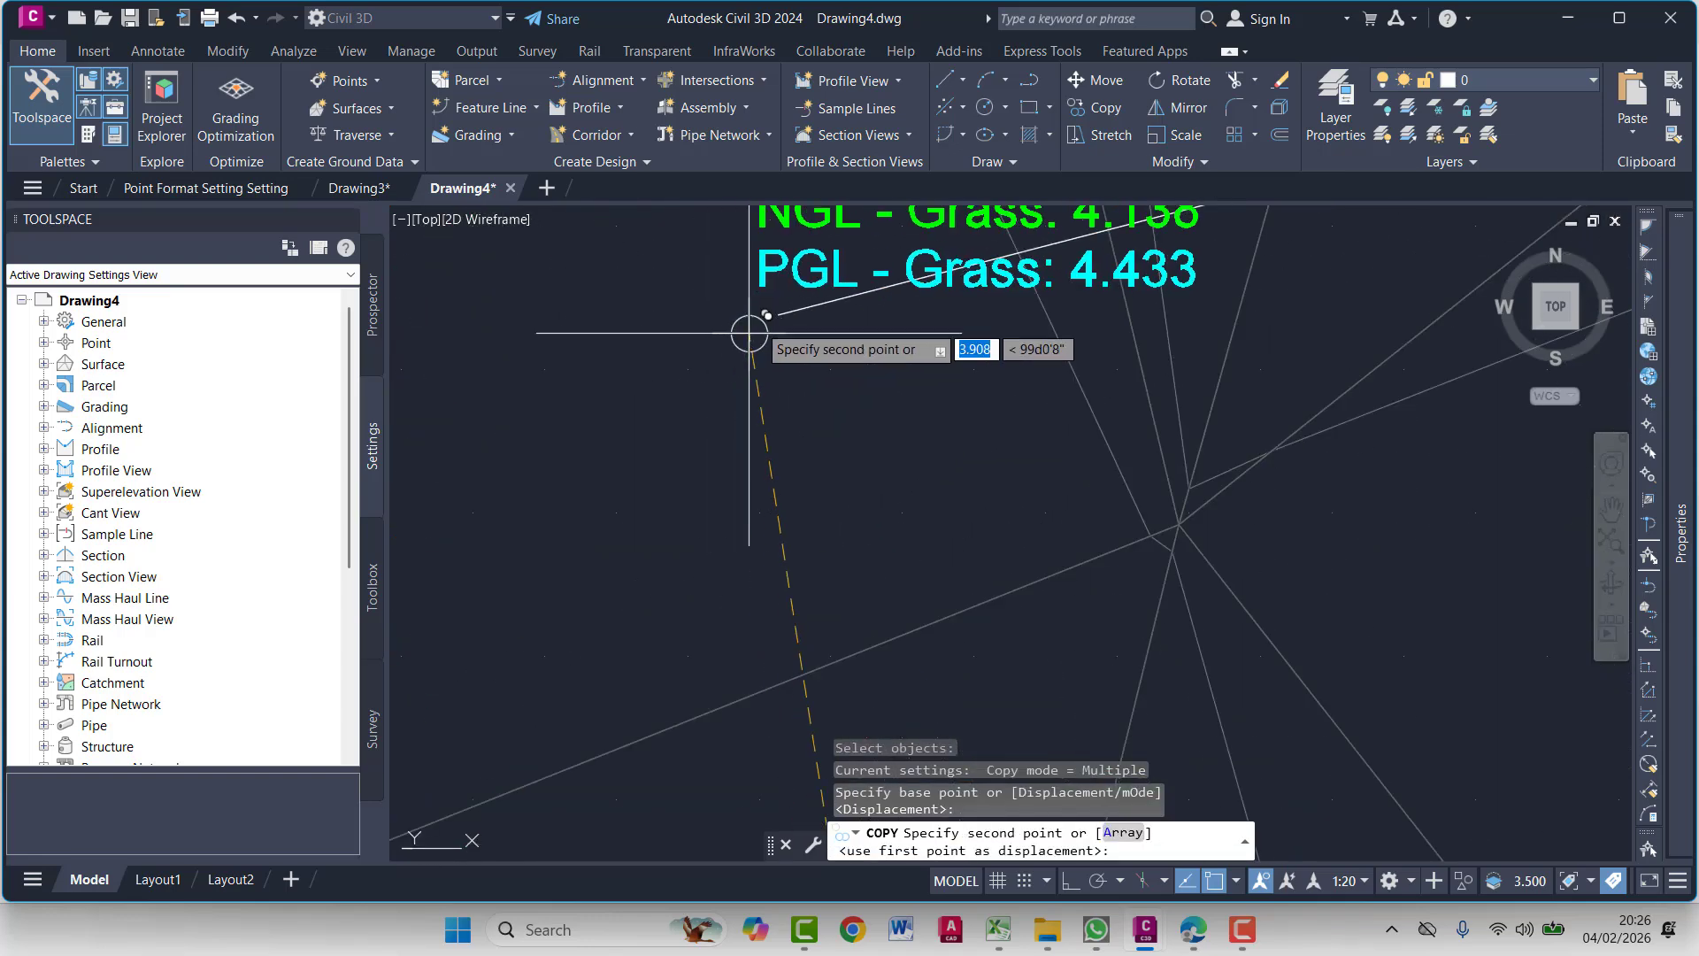
{"action": "scroll", "coordinate": [752, 330], "scroll_direction": "up", "scroll_amount": 4}
{"action": "left_click", "coordinate": [804, 301]}
{"action": "scroll", "coordinate": [773, 499], "scroll_direction": "down", "scroll_amount": 5}
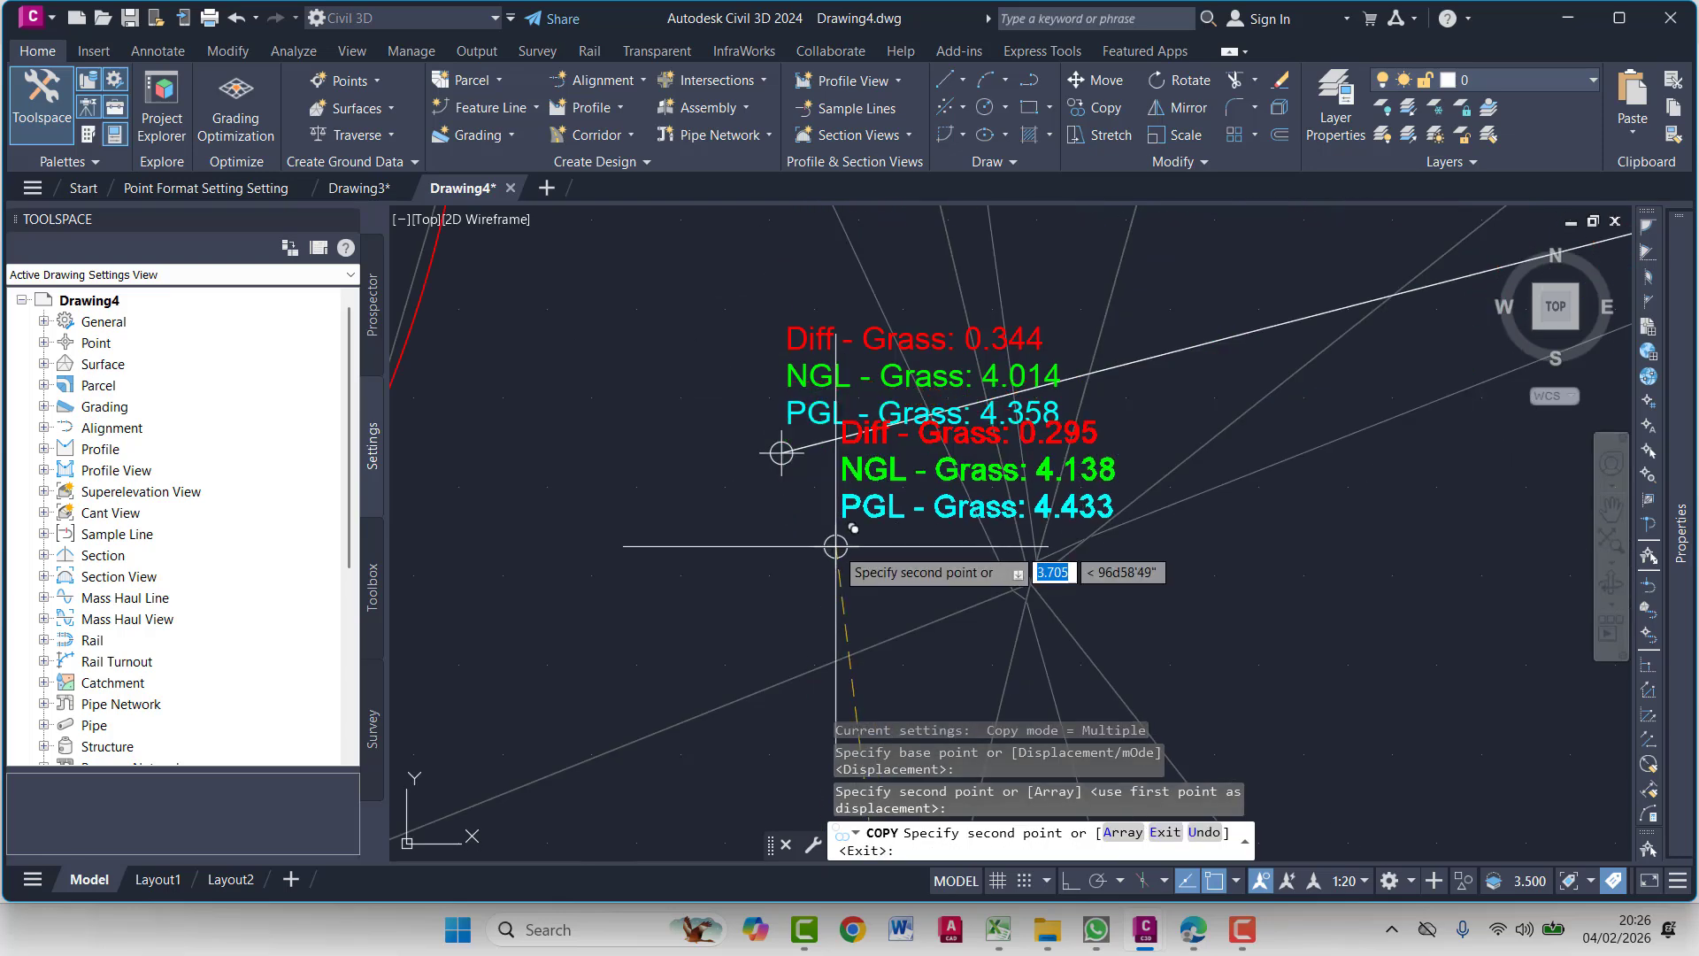
{"action": "middle_click_drag", "start_coordinate": [873, 582], "coordinate": [809, 580]}
{"action": "key", "text": "Escape"}
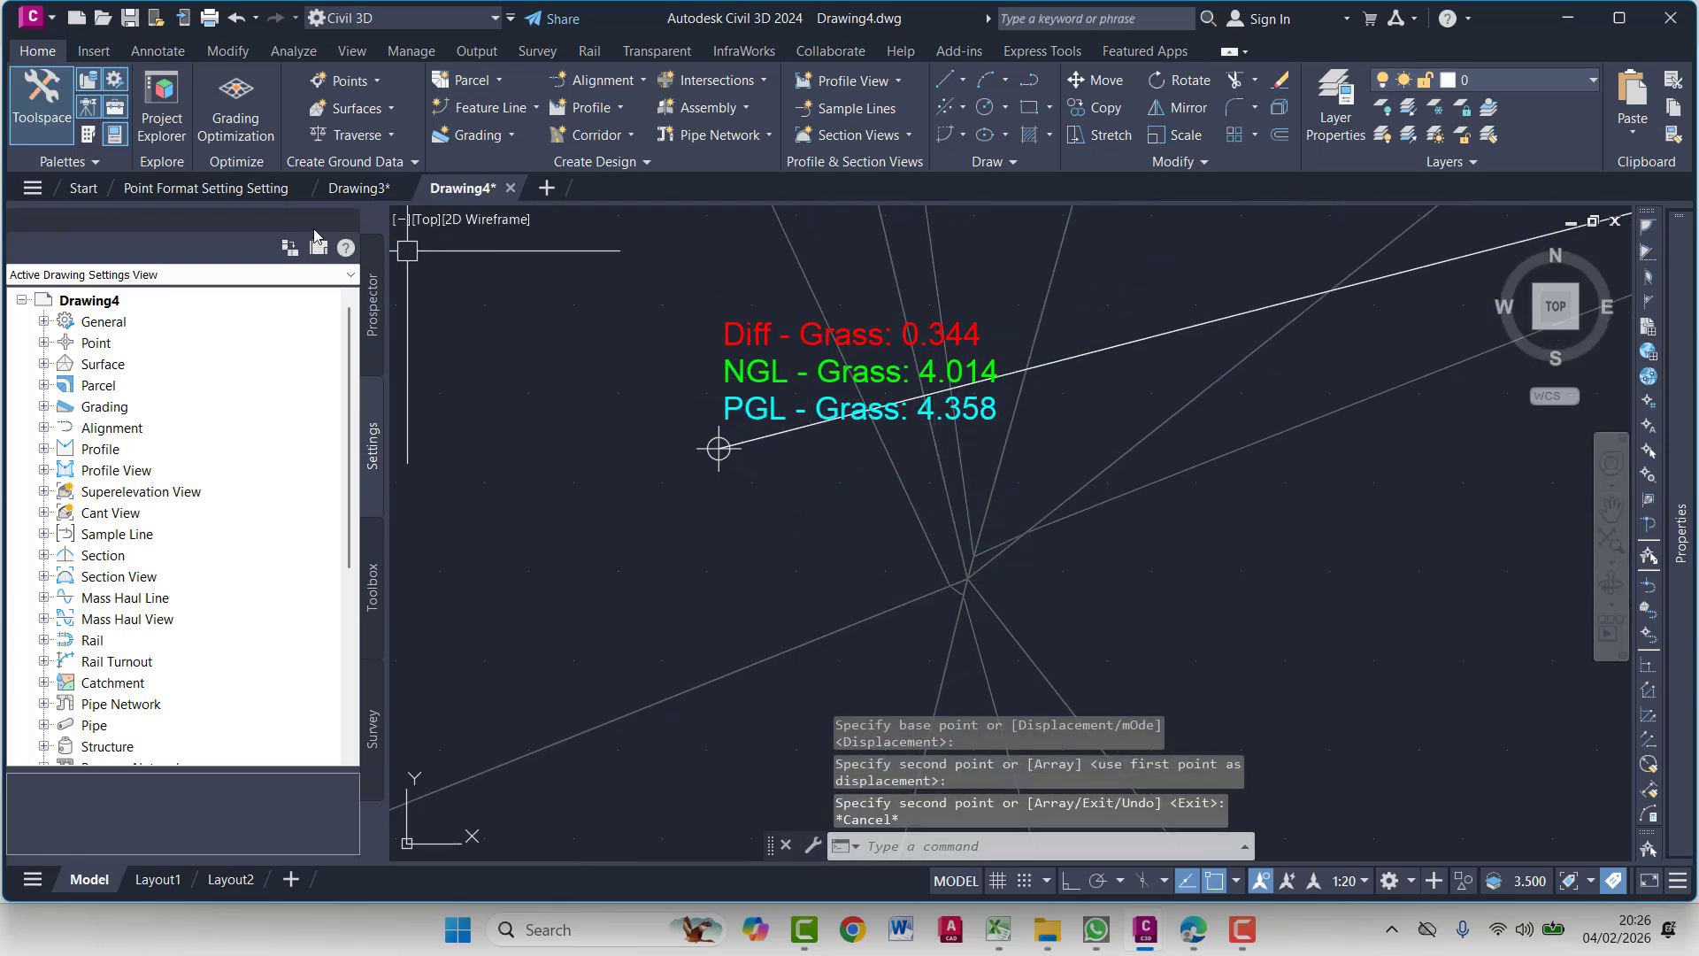
Compare the copied label's Diff, NGL and PGL values with the point label at the same location in Drawing3
{"action": "scroll", "coordinate": [891, 389], "scroll_direction": "up", "scroll_amount": 2}
{"action": "middle_click_drag", "start_coordinate": [891, 389], "coordinate": [797, 389]}
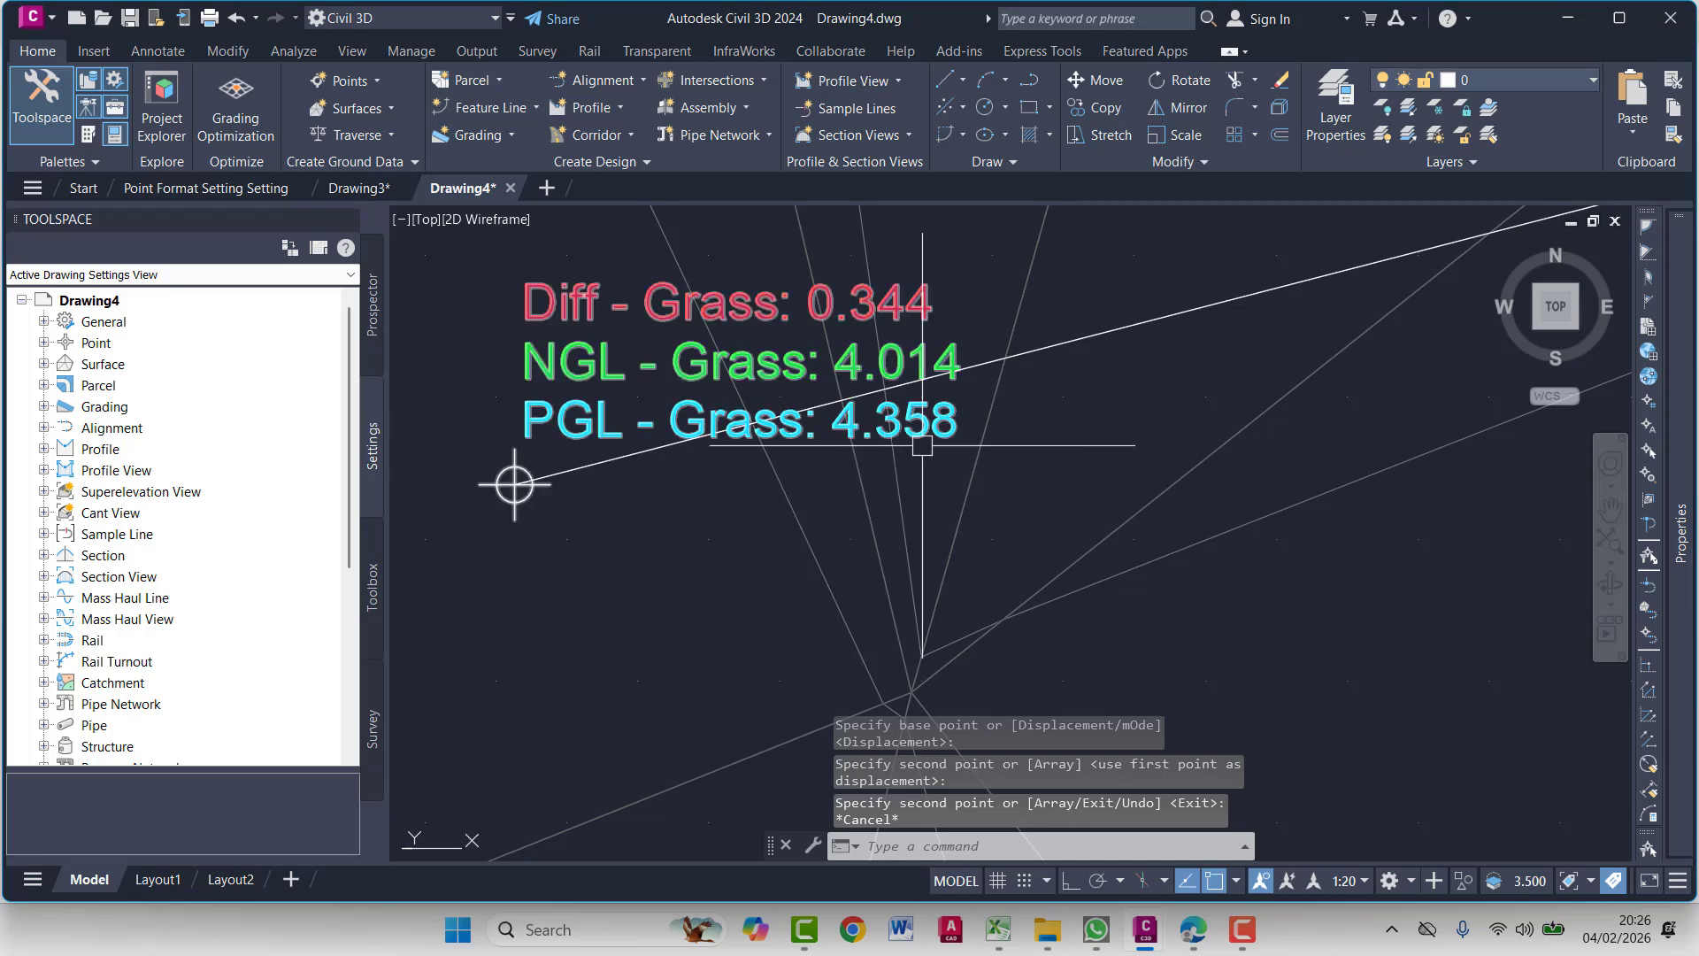
{"action": "left_click", "coordinate": [369, 185]}
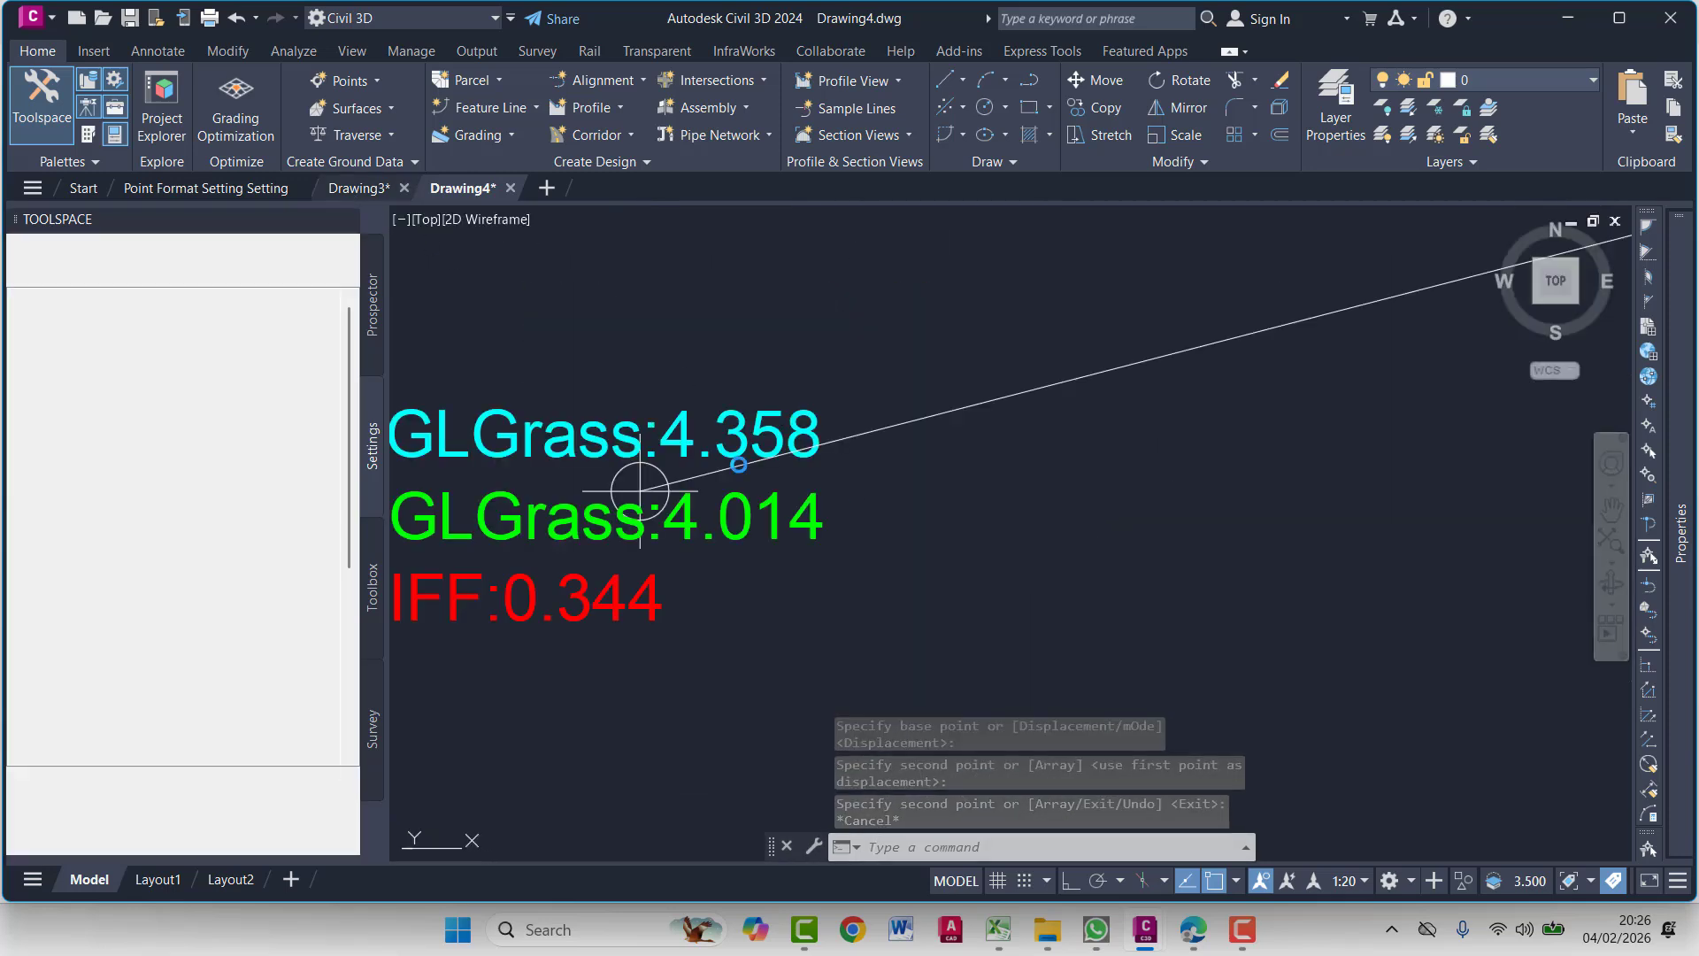
{"action": "left_click", "coordinate": [462, 187]}
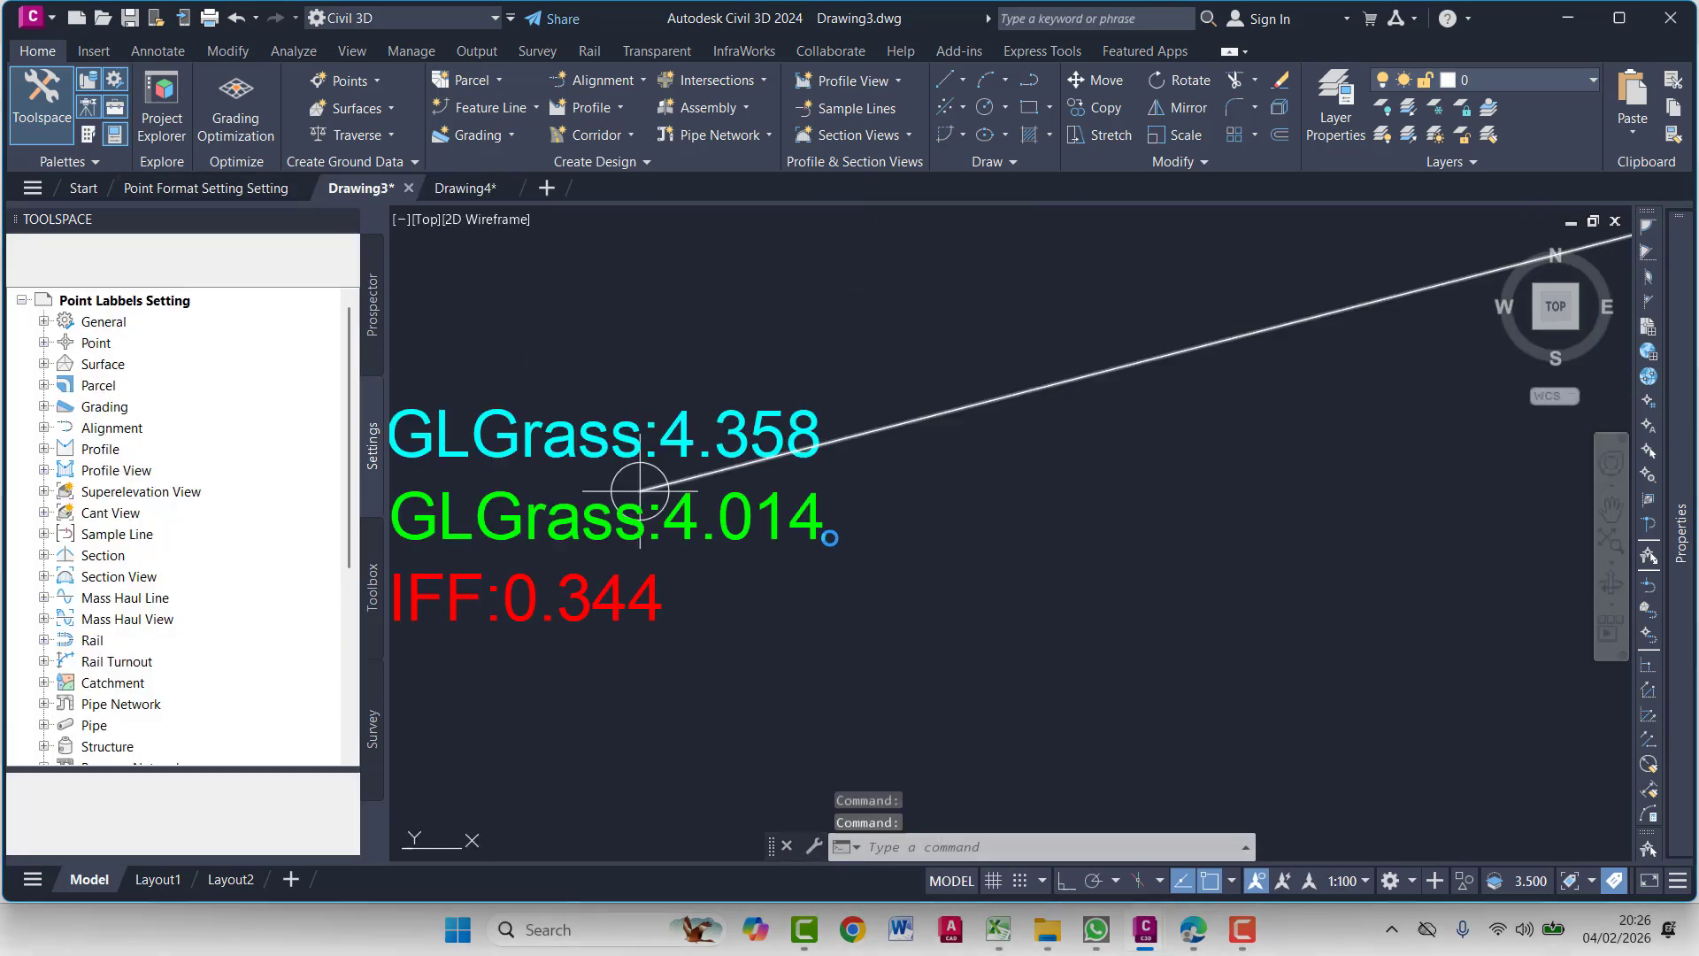
Return to Drawing4 and erase the pasted polyline running from the copied label's marker
{"action": "left_click", "coordinate": [480, 188]}
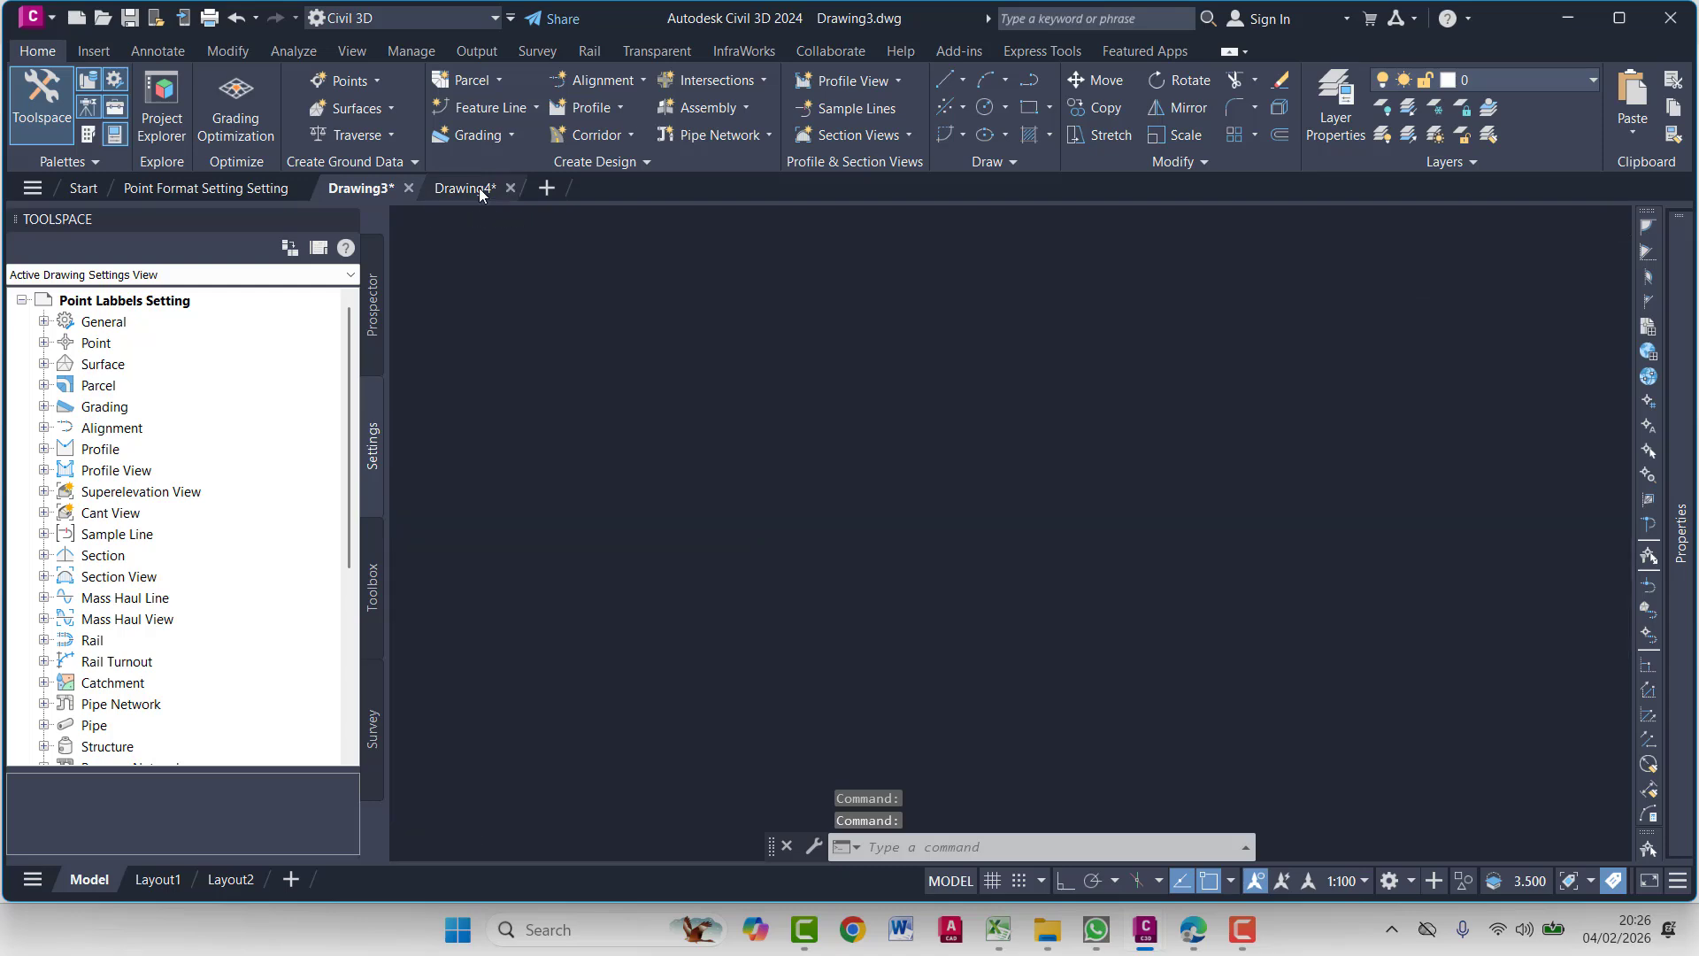
{"action": "scroll", "coordinate": [736, 666], "scroll_direction": "down", "scroll_amount": 2}
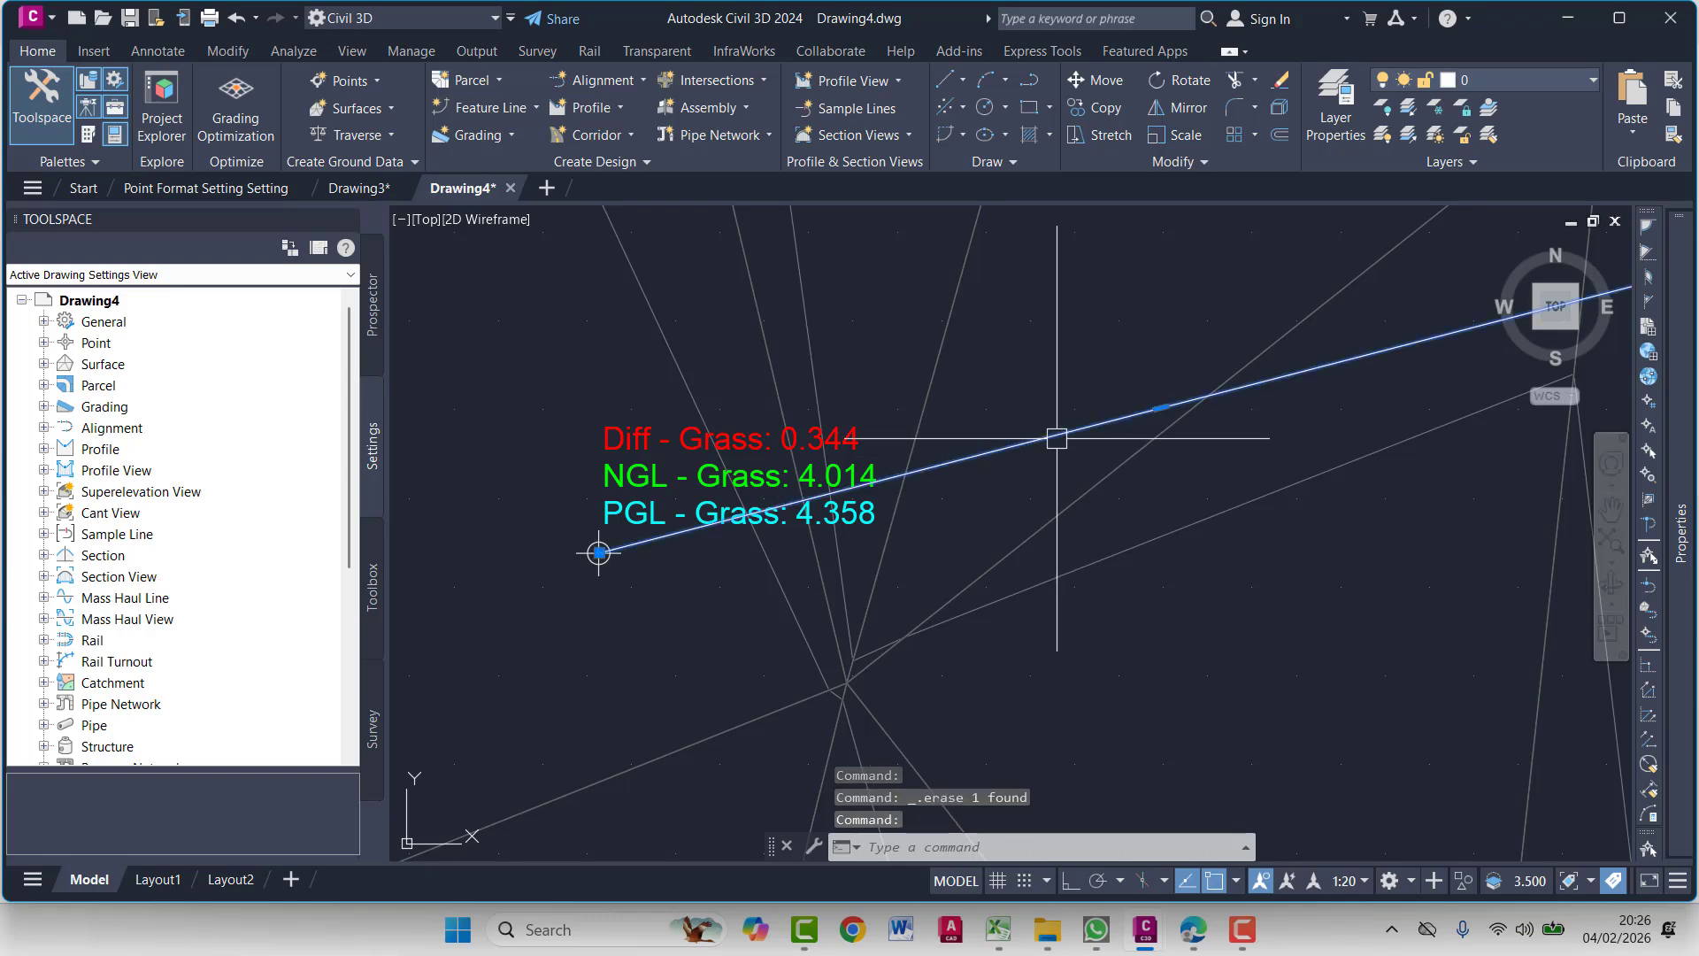
{"action": "scroll", "coordinate": [1056, 438], "scroll_direction": "down", "scroll_amount": 2}
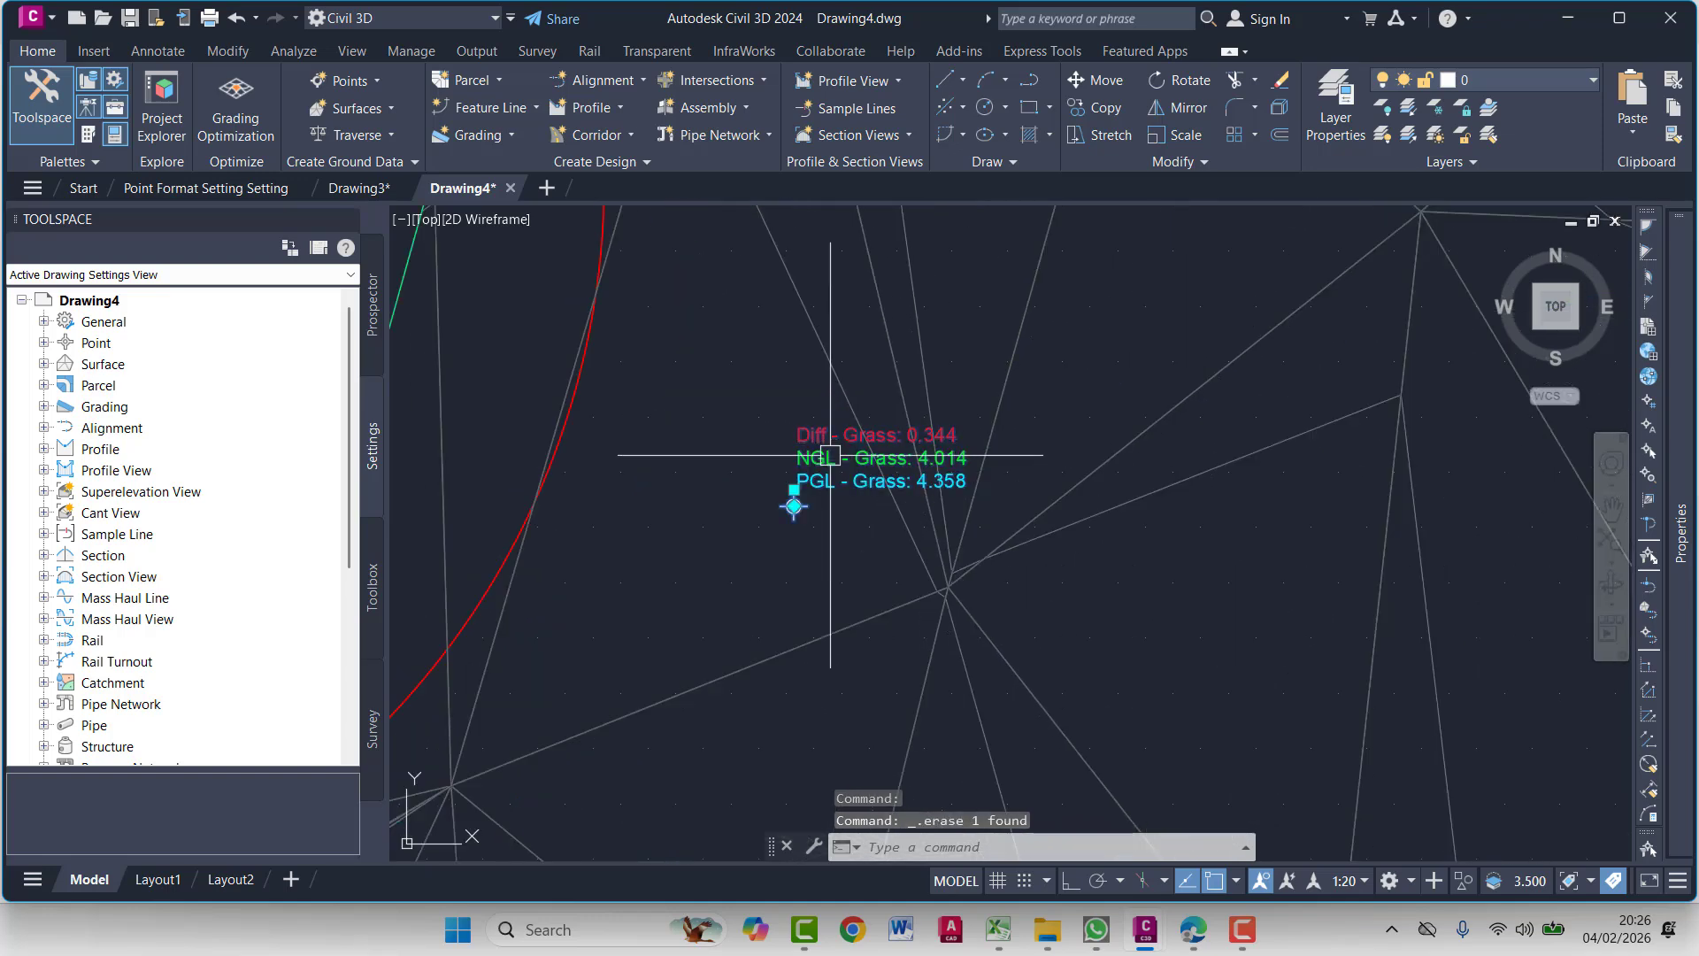
Copy the surface label from its marker centre to three spots across the middle of the Comparison Surface
{"action": "scroll", "coordinate": [832, 496], "scroll_direction": "down", "scroll_amount": 5}
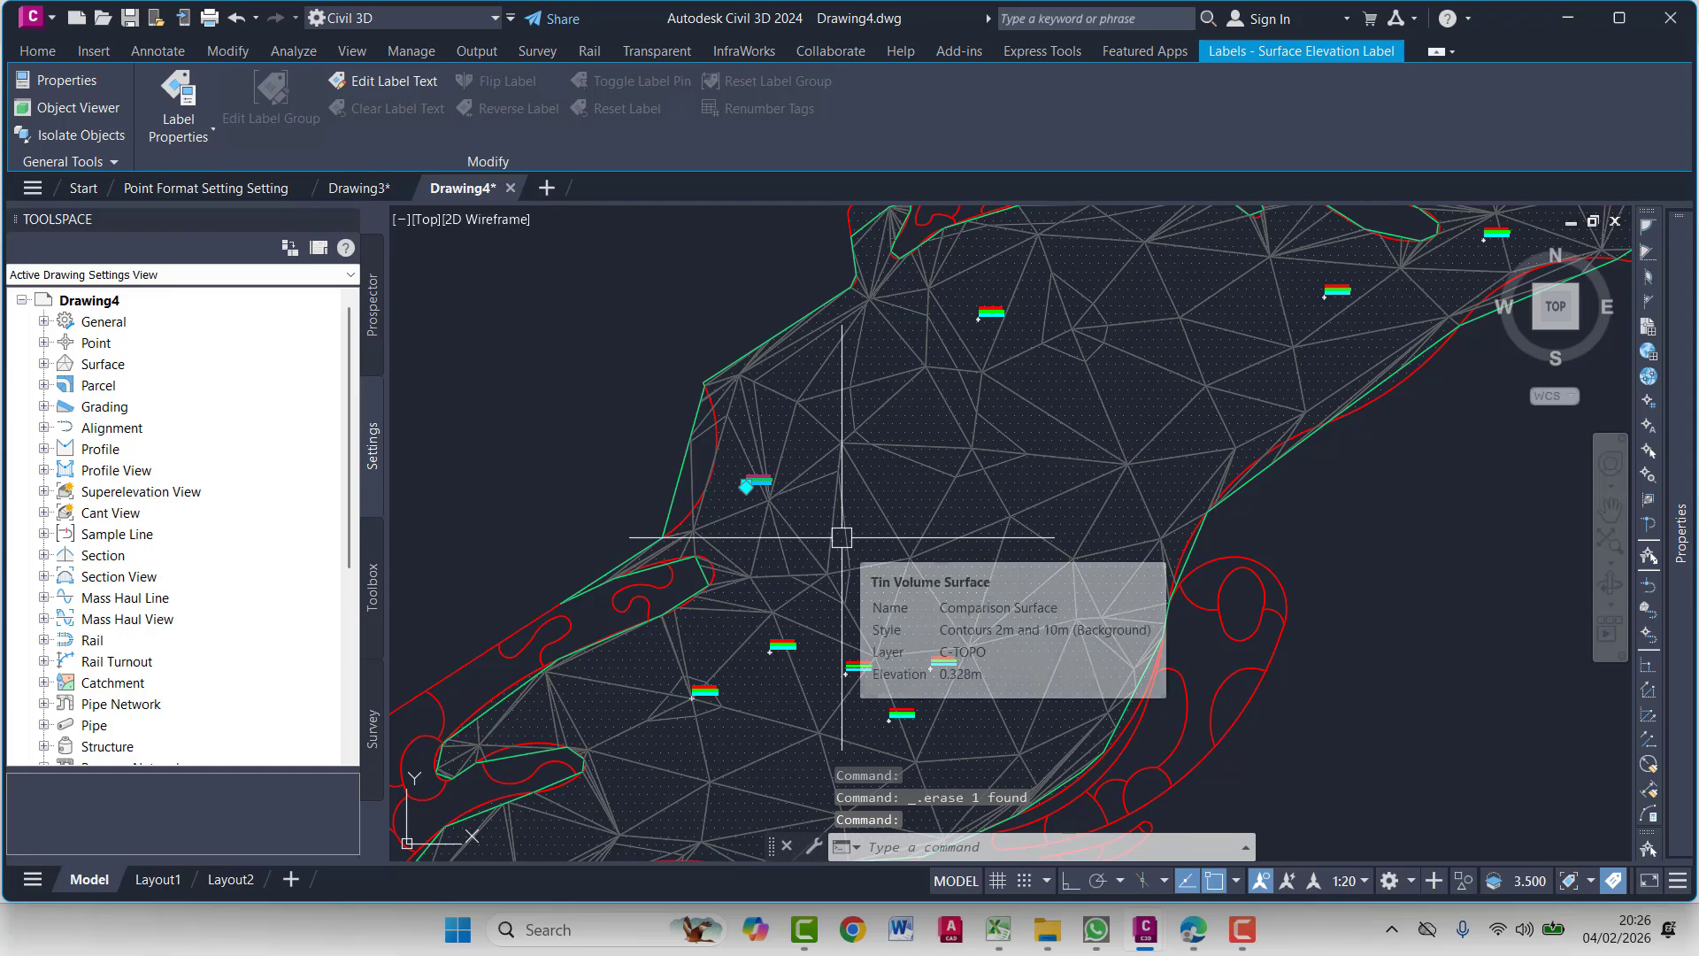
{"action": "scroll", "coordinate": [849, 535], "scroll_direction": "down", "scroll_amount": 5}
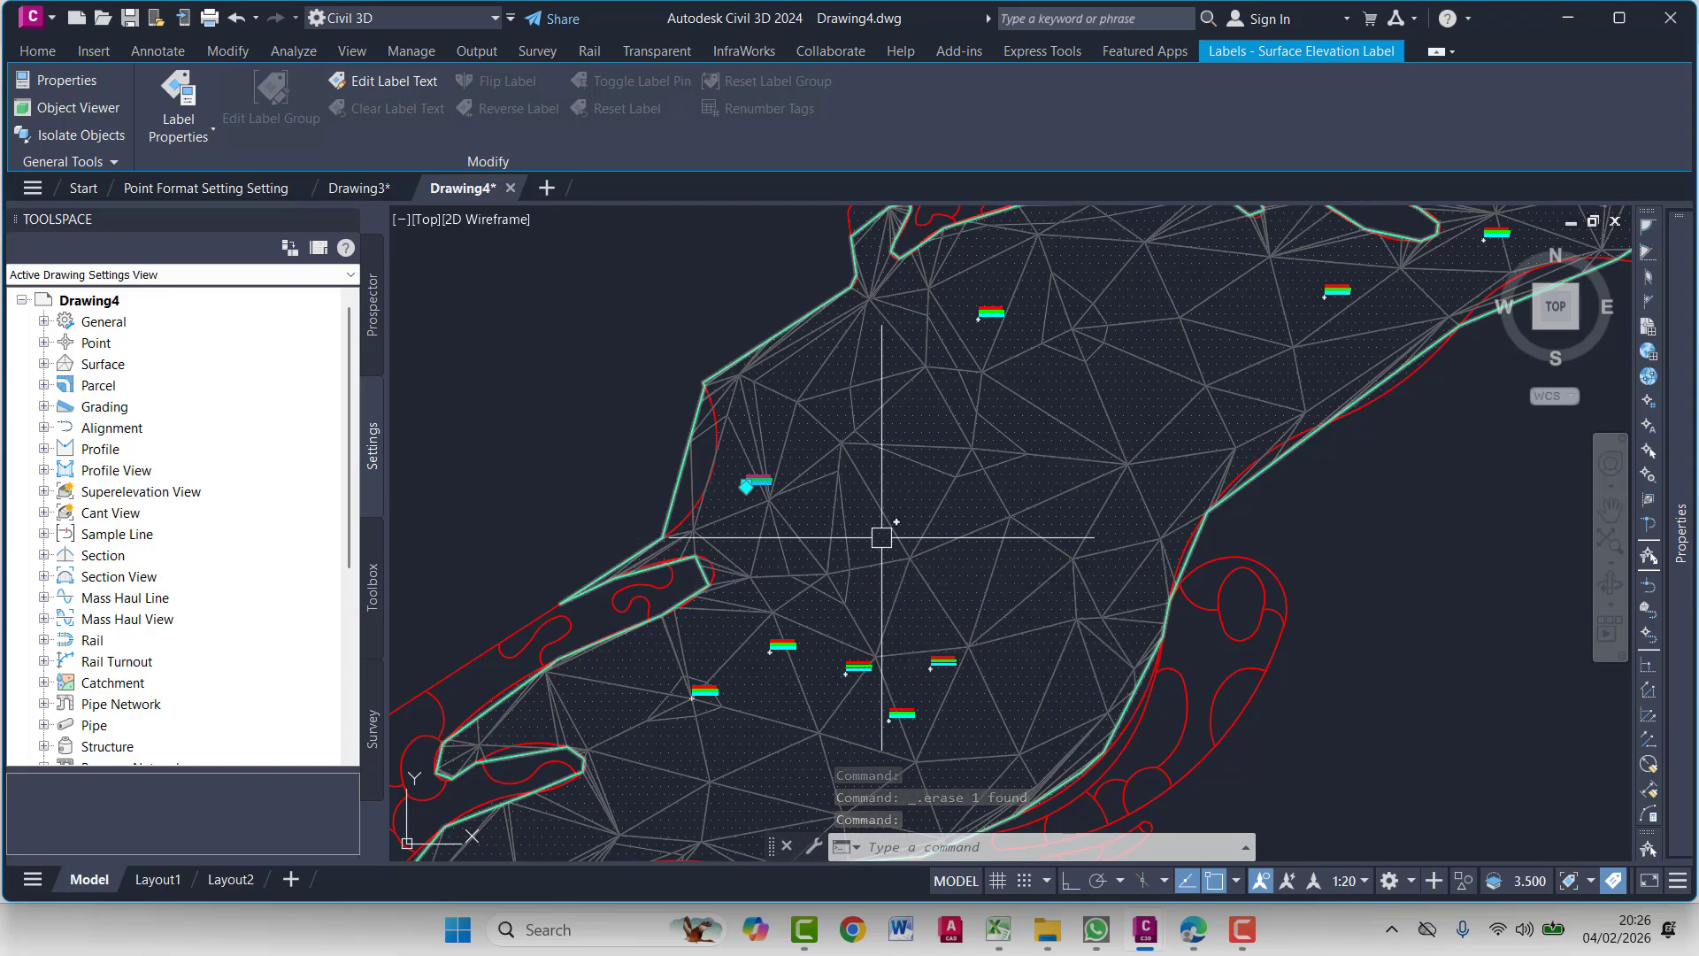
{"action": "type", "text": "CO"}
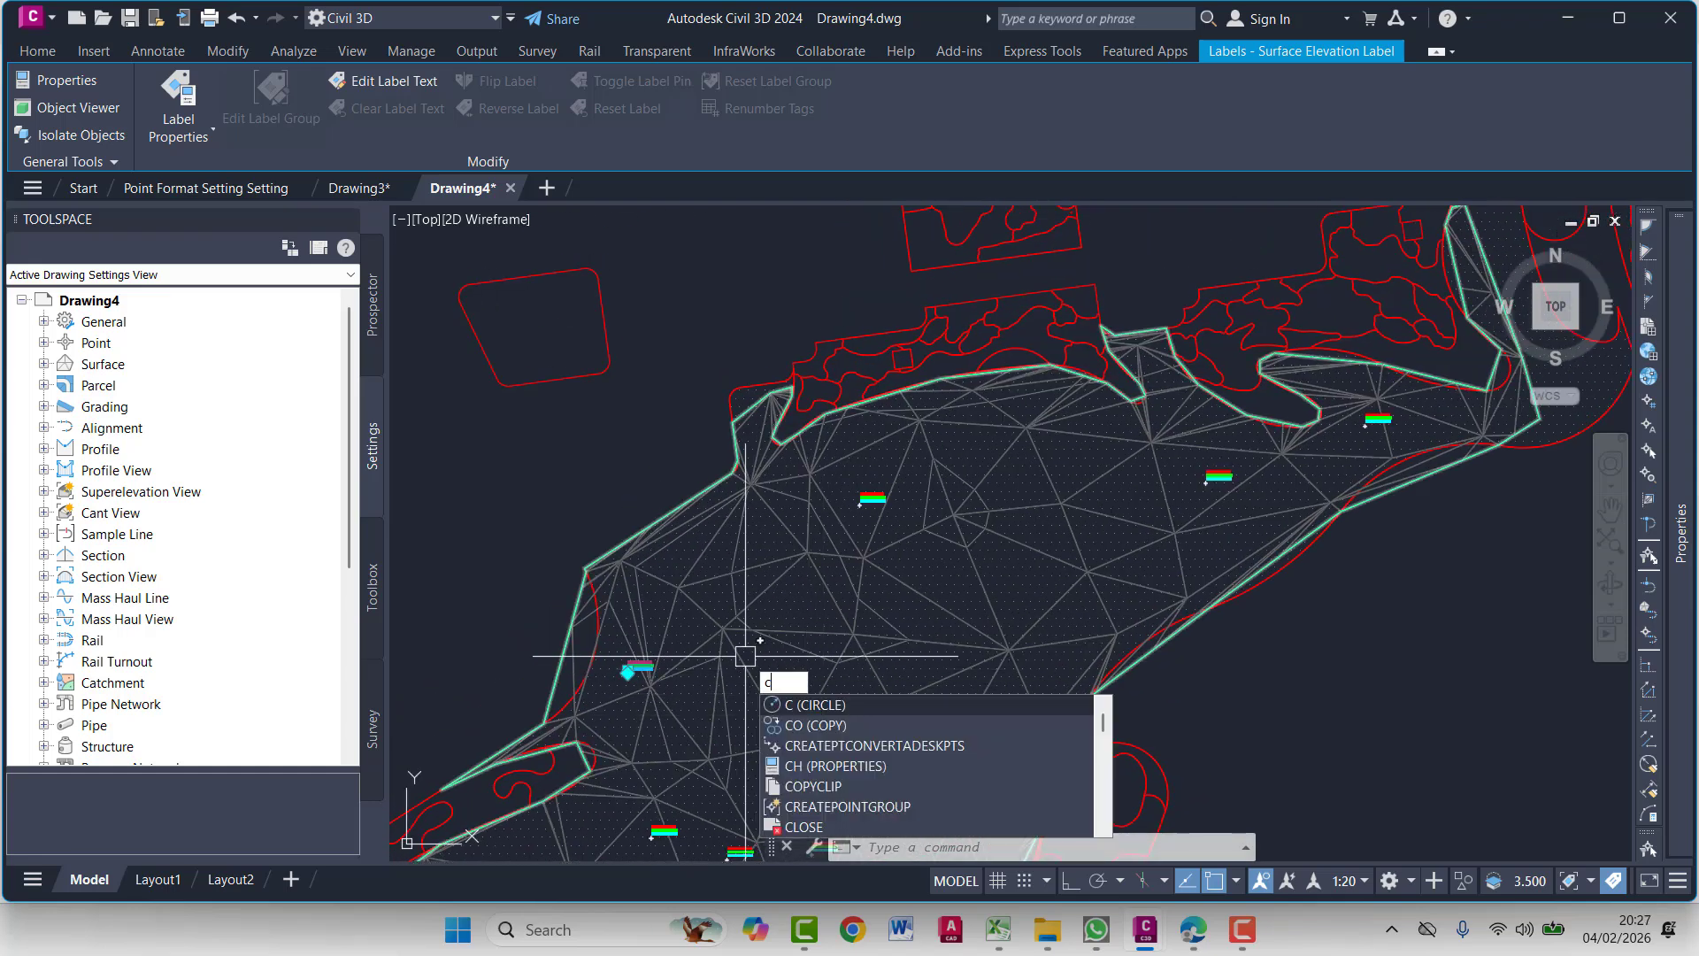
{"action": "key", "text": "Return"}
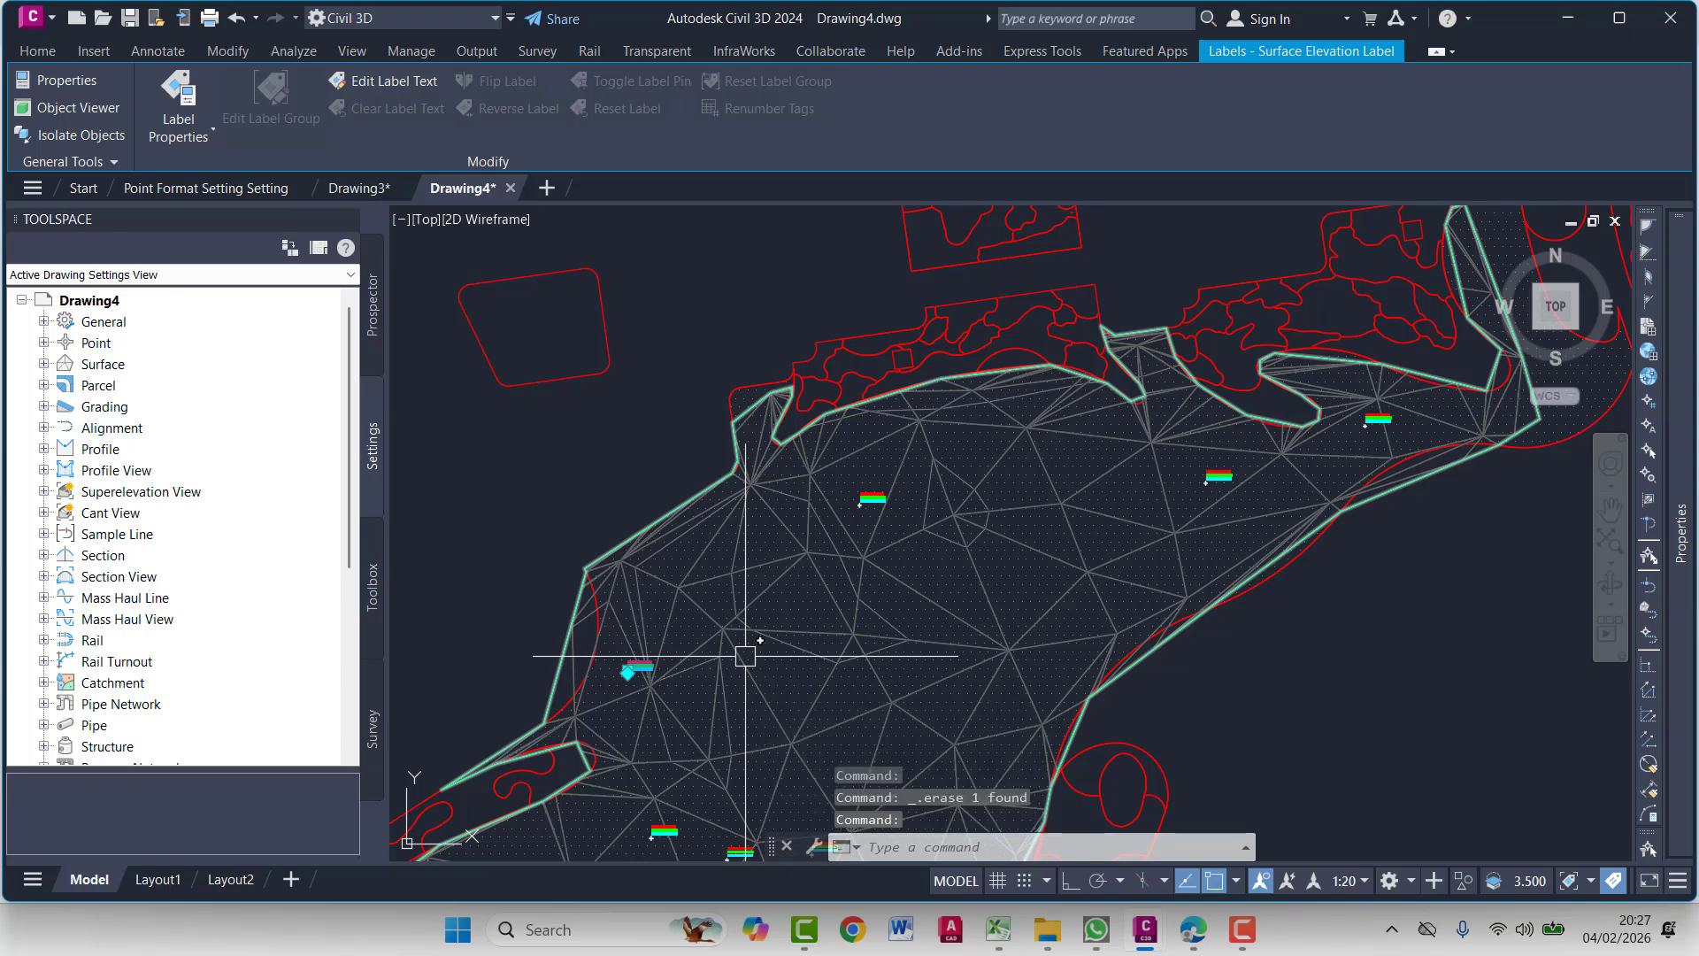
{"action": "scroll", "coordinate": [637, 681], "scroll_direction": "up", "scroll_amount": 10}
{"action": "scroll", "coordinate": [574, 702], "scroll_direction": "up", "scroll_amount": 4}
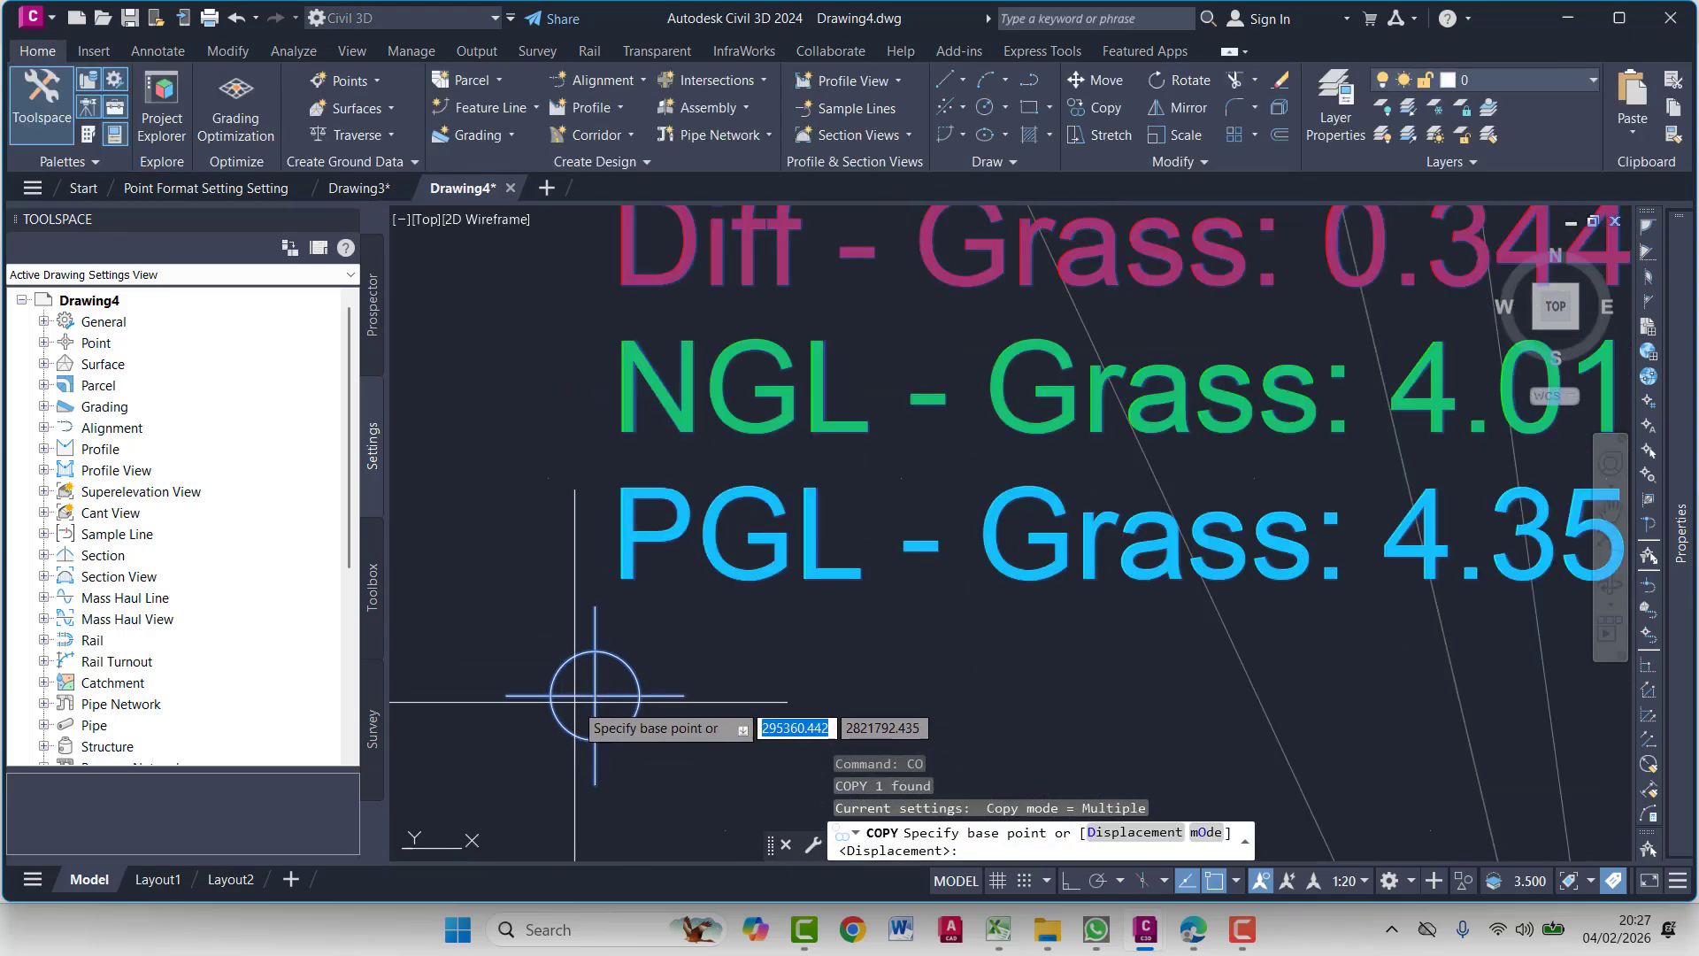
{"action": "left_click", "coordinate": [594, 696]}
{"action": "scroll", "coordinate": [637, 663], "scroll_direction": "down", "scroll_amount": 12}
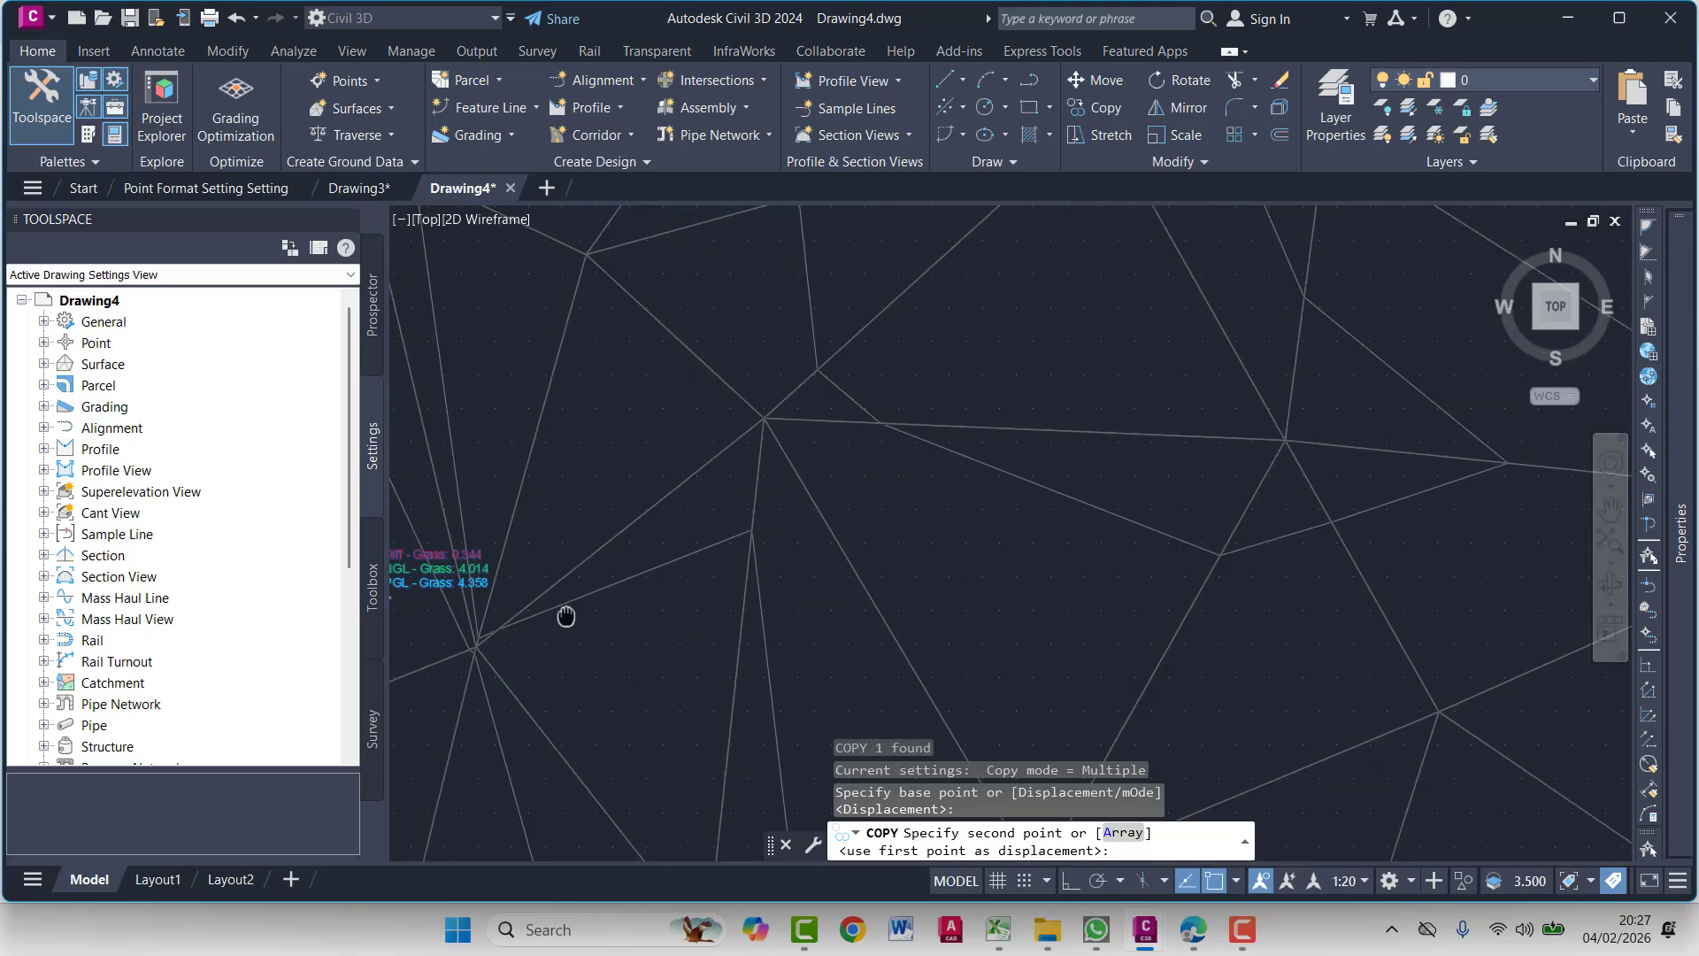
{"action": "middle_click_drag", "start_coordinate": [1075, 584], "coordinate": [662, 584]}
{"action": "left_click", "coordinate": [830, 498]}
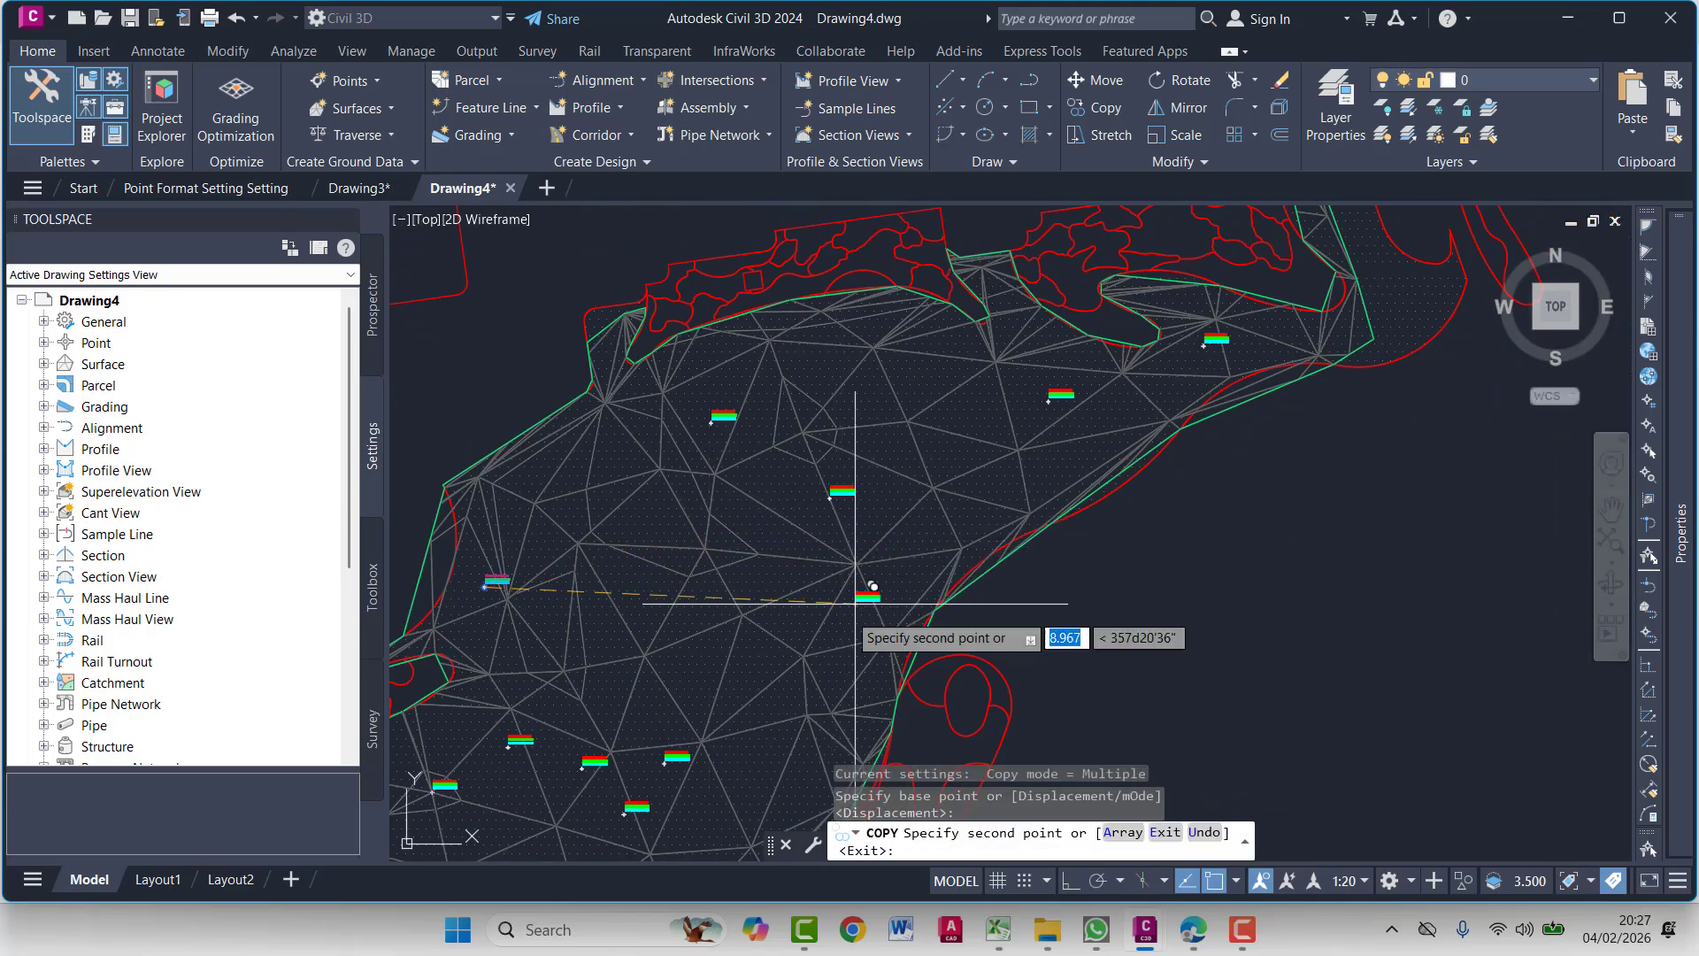
{"action": "left_click", "coordinate": [775, 531]}
{"action": "left_click", "coordinate": [645, 655]}
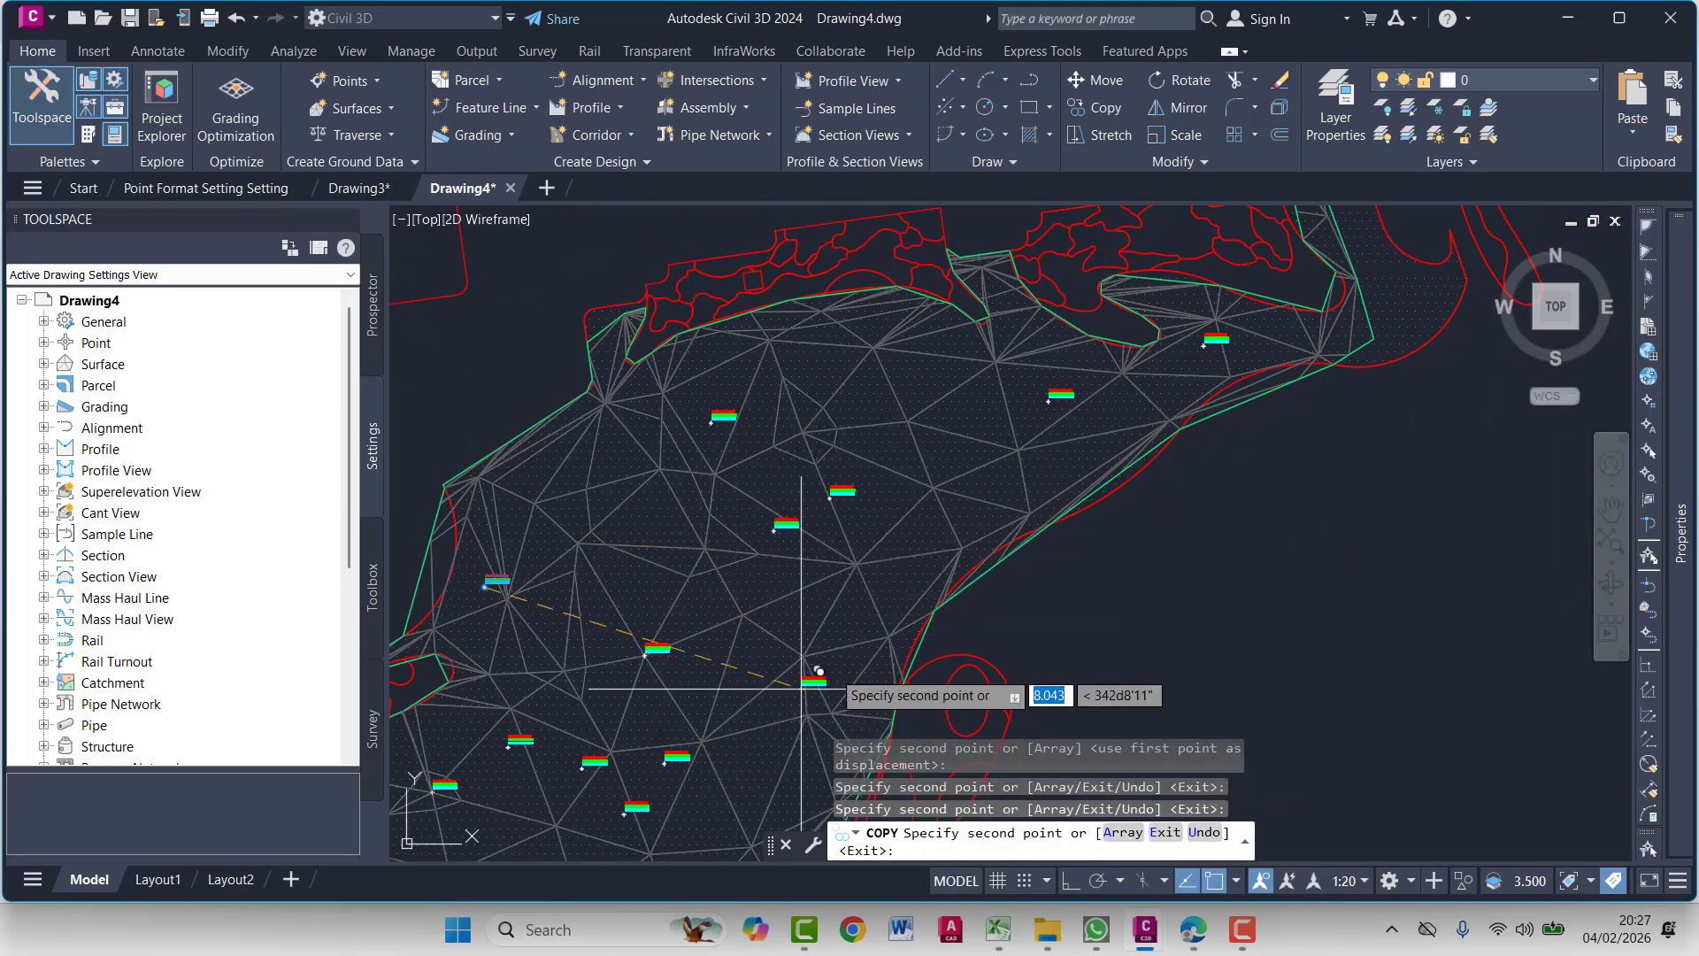
Place six more copies of the label around the eastern, northern, north-western and central parts of the Comparison Surface
{"action": "left_click", "coordinate": [874, 599]}
{"action": "left_click", "coordinate": [822, 345]}
{"action": "left_click", "coordinate": [578, 543]}
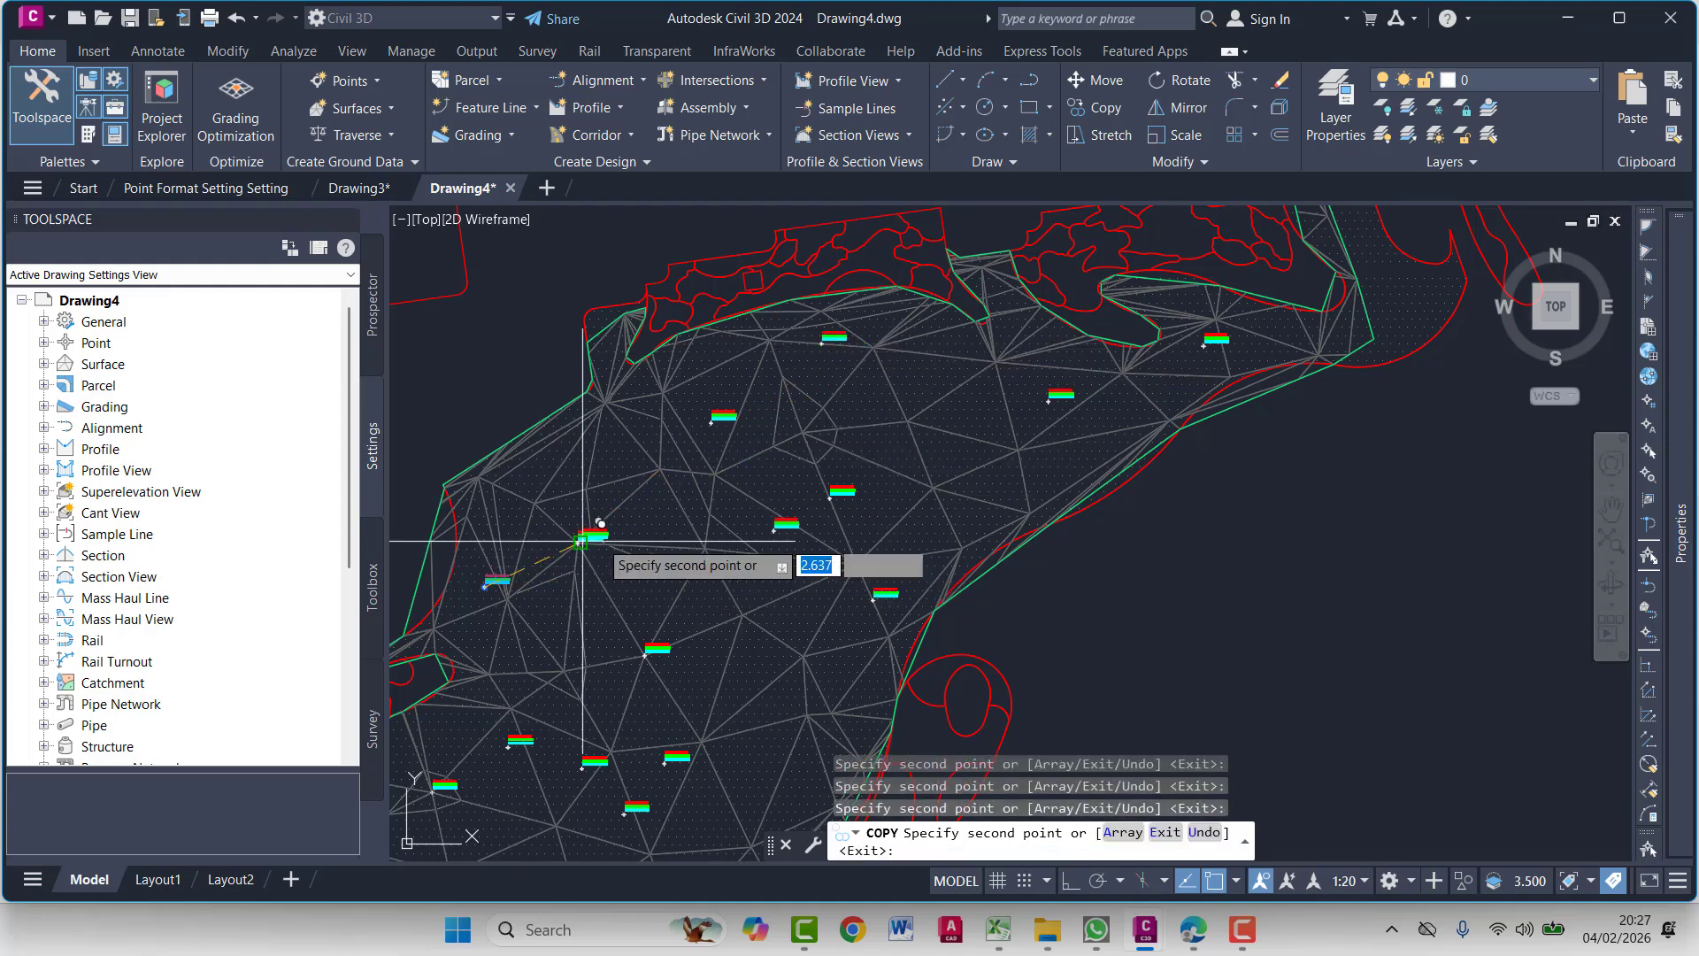
{"action": "left_click", "coordinate": [594, 449]}
{"action": "left_click", "coordinate": [745, 607]}
{"action": "left_click", "coordinate": [753, 729]}
Place two more label copies in the southern part of the surface, beside the Diff 0.259 label
{"action": "middle_click_drag", "start_coordinate": [740, 774], "coordinate": [838, 367]}
{"action": "scroll", "coordinate": [563, 490], "scroll_direction": "up", "scroll_amount": 10}
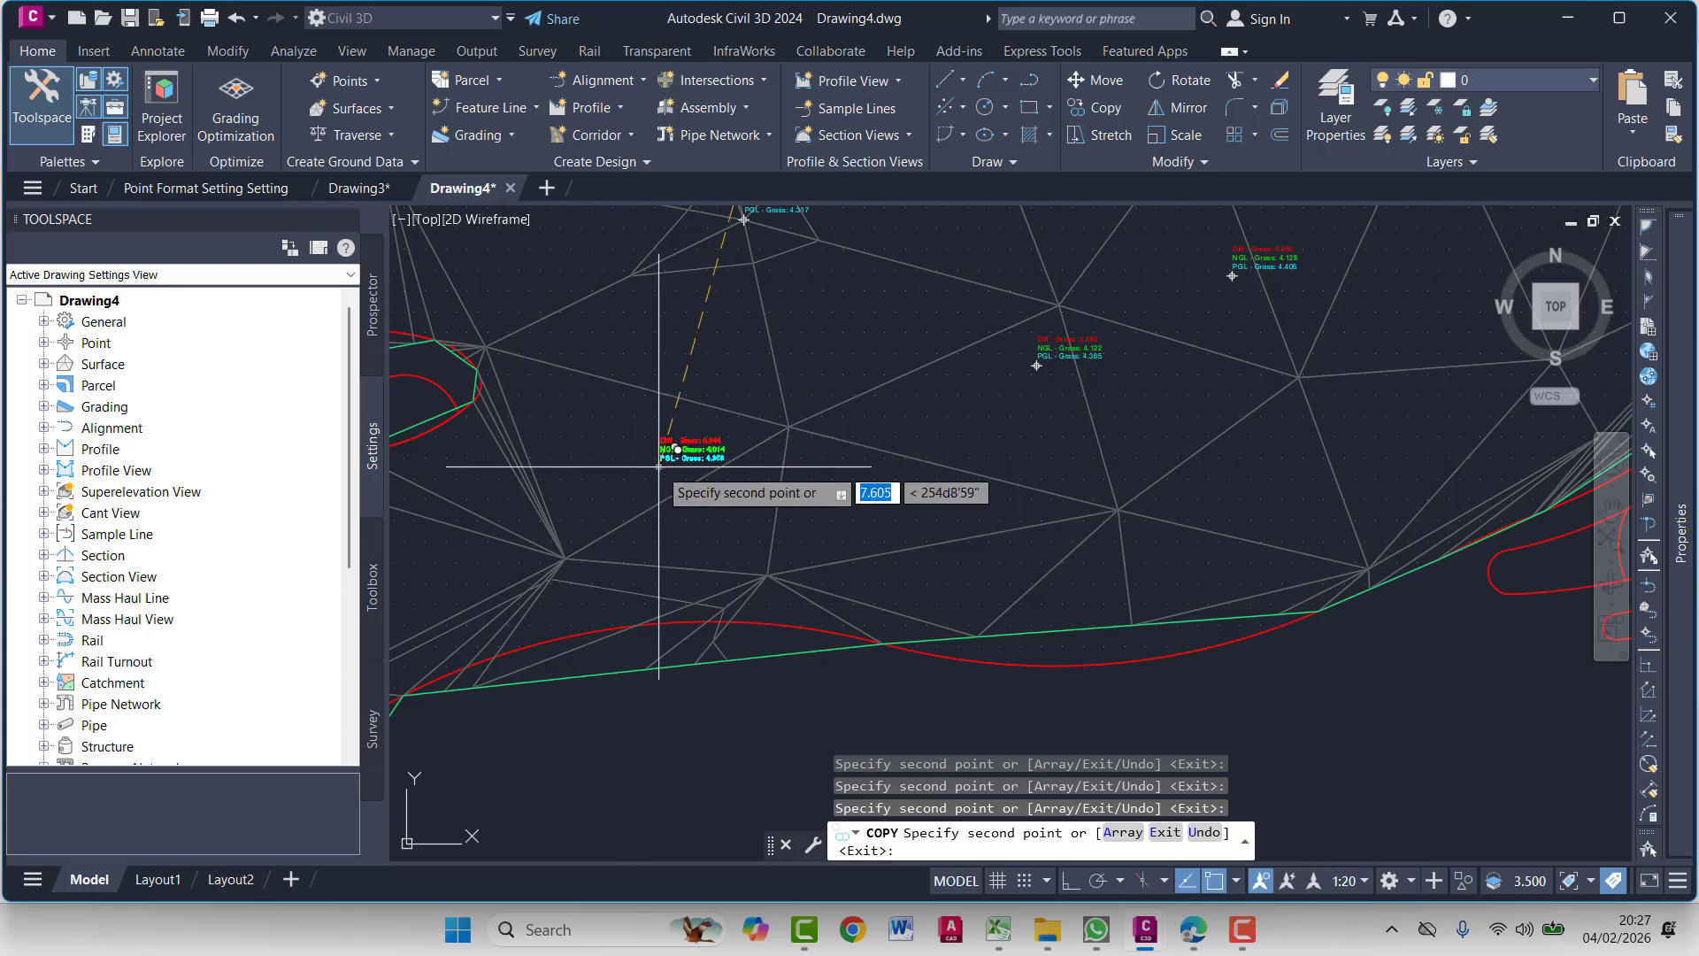
{"action": "mouse_move", "coordinate": [1004, 614]}
{"action": "middle_mouse_down"}
{"action": "mouse_move", "coordinate": [800, 542]}
{"action": "mouse_move", "coordinate": [857, 611]}
{"action": "middle_mouse_up"}
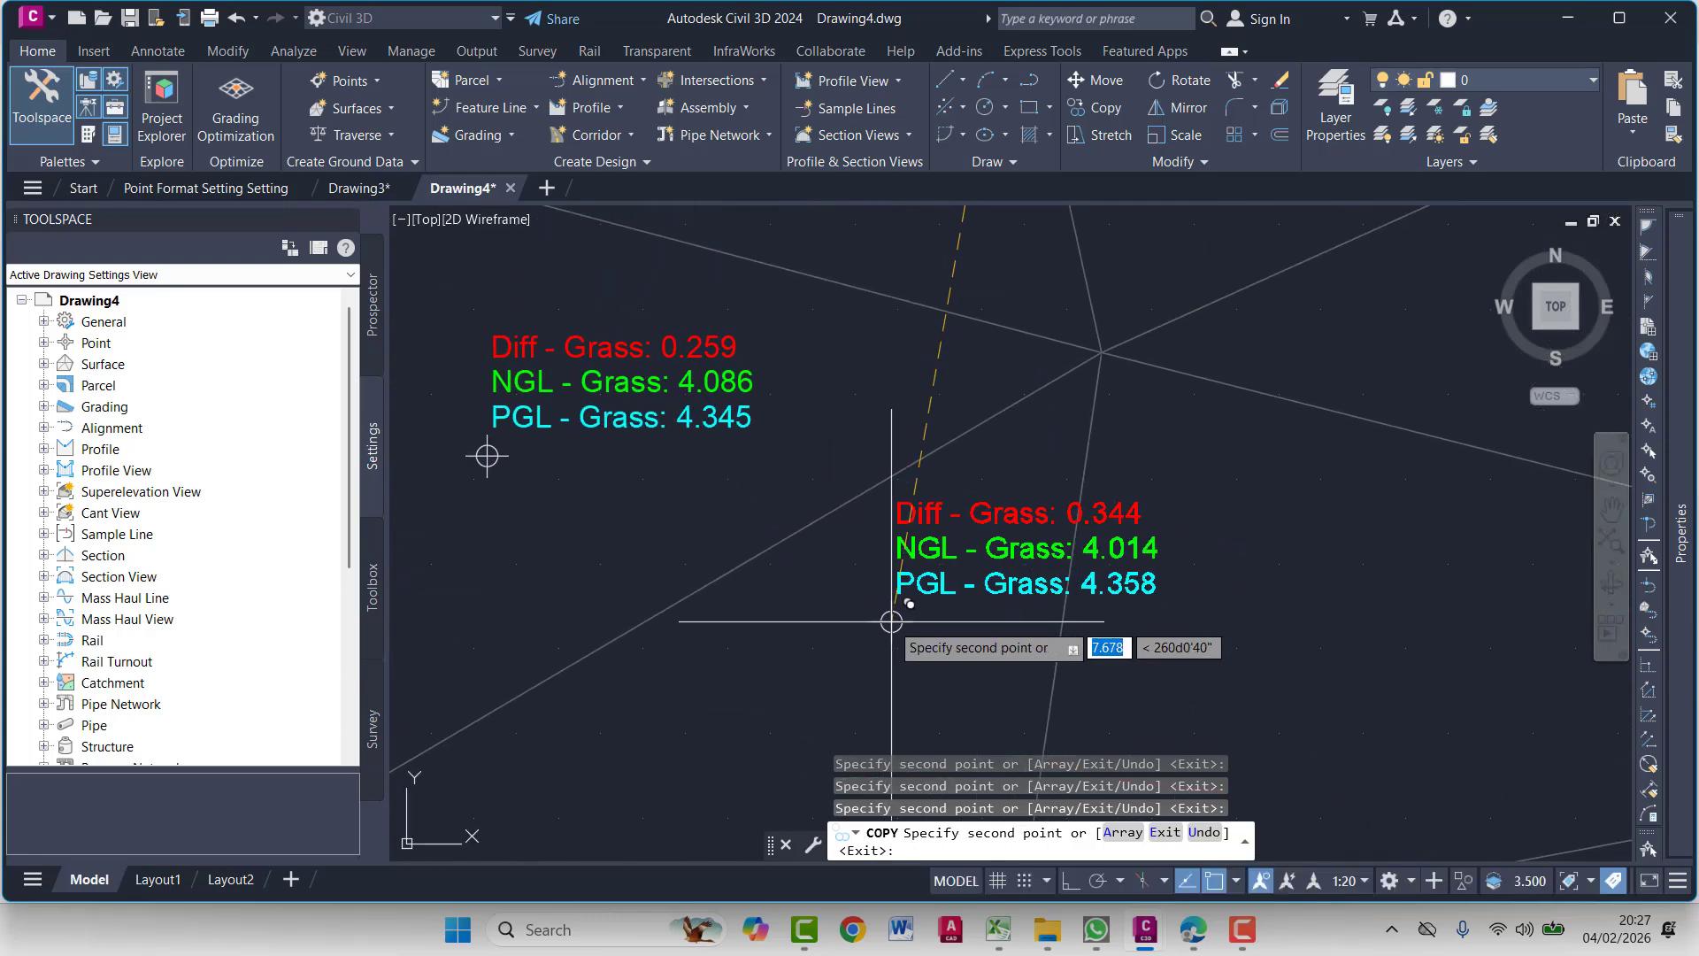
{"action": "left_click", "coordinate": [890, 623]}
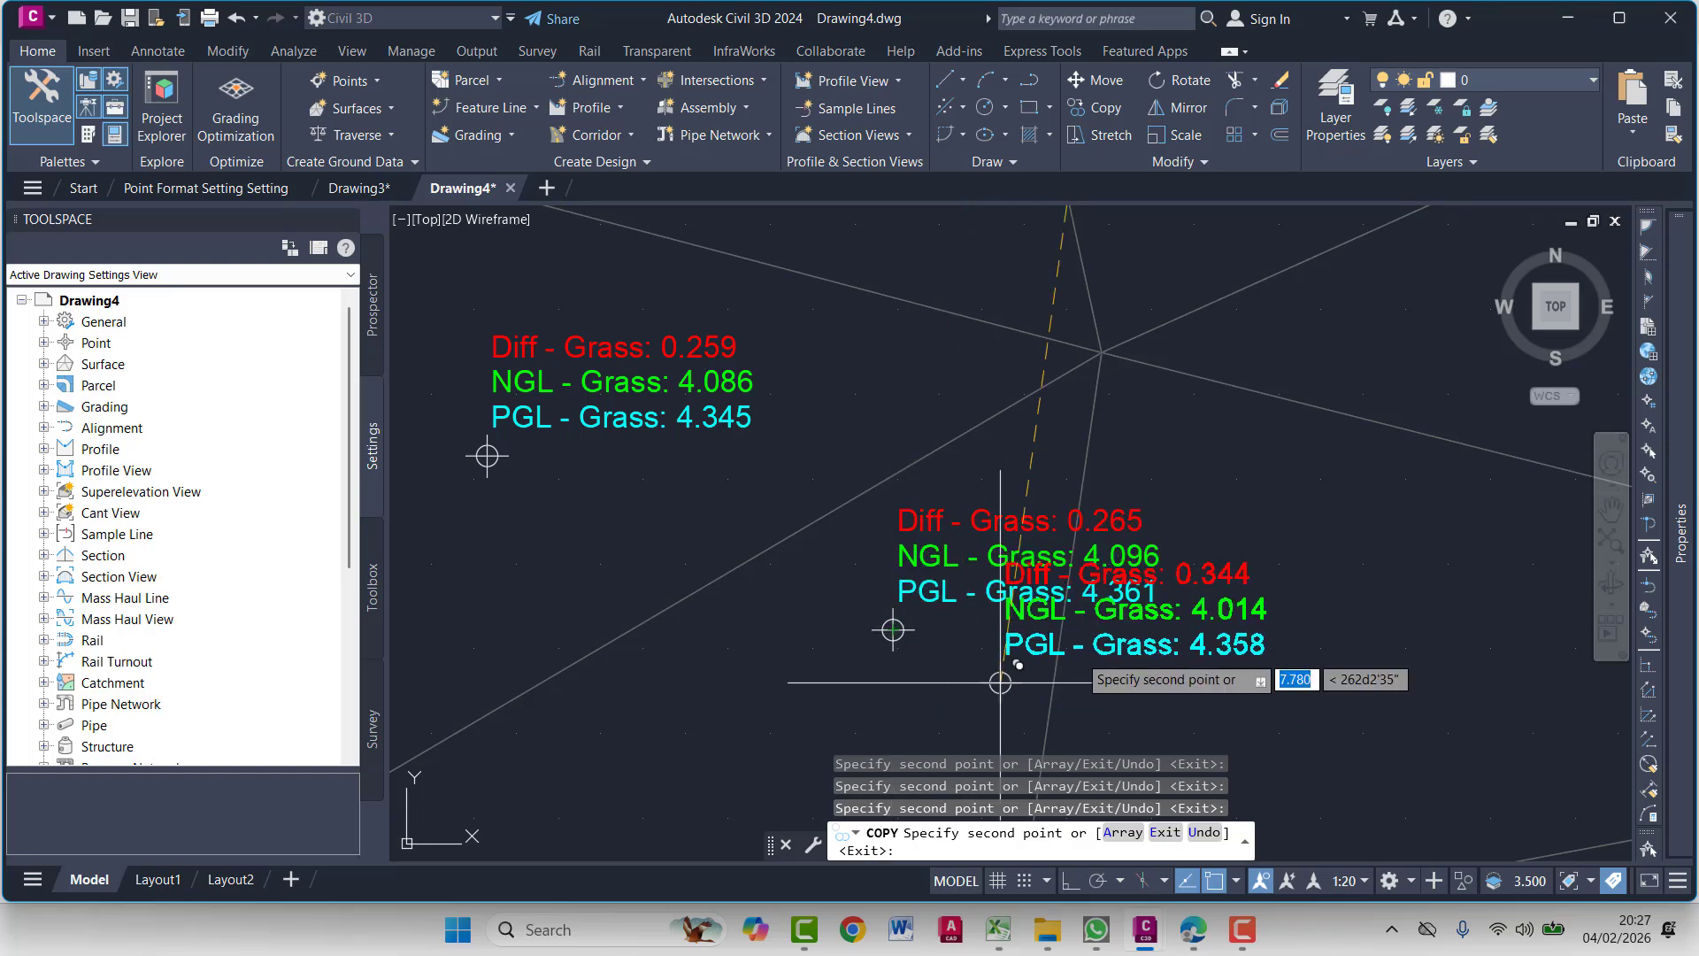
{"action": "middle_click_drag", "start_coordinate": [1300, 528], "coordinate": [787, 646]}
{"action": "left_click", "coordinate": [917, 398]}
{"action": "middle_click_drag", "start_coordinate": [911, 491], "coordinate": [1102, 510]}
Place one last label copy near the surface's western boundary and finish copying
{"action": "scroll", "coordinate": [1066, 527], "scroll_direction": "down", "scroll_amount": 6}
{"action": "middle_click_drag", "start_coordinate": [929, 588], "coordinate": [1097, 674]}
{"action": "scroll", "coordinate": [791, 441], "scroll_direction": "up", "scroll_amount": 4}
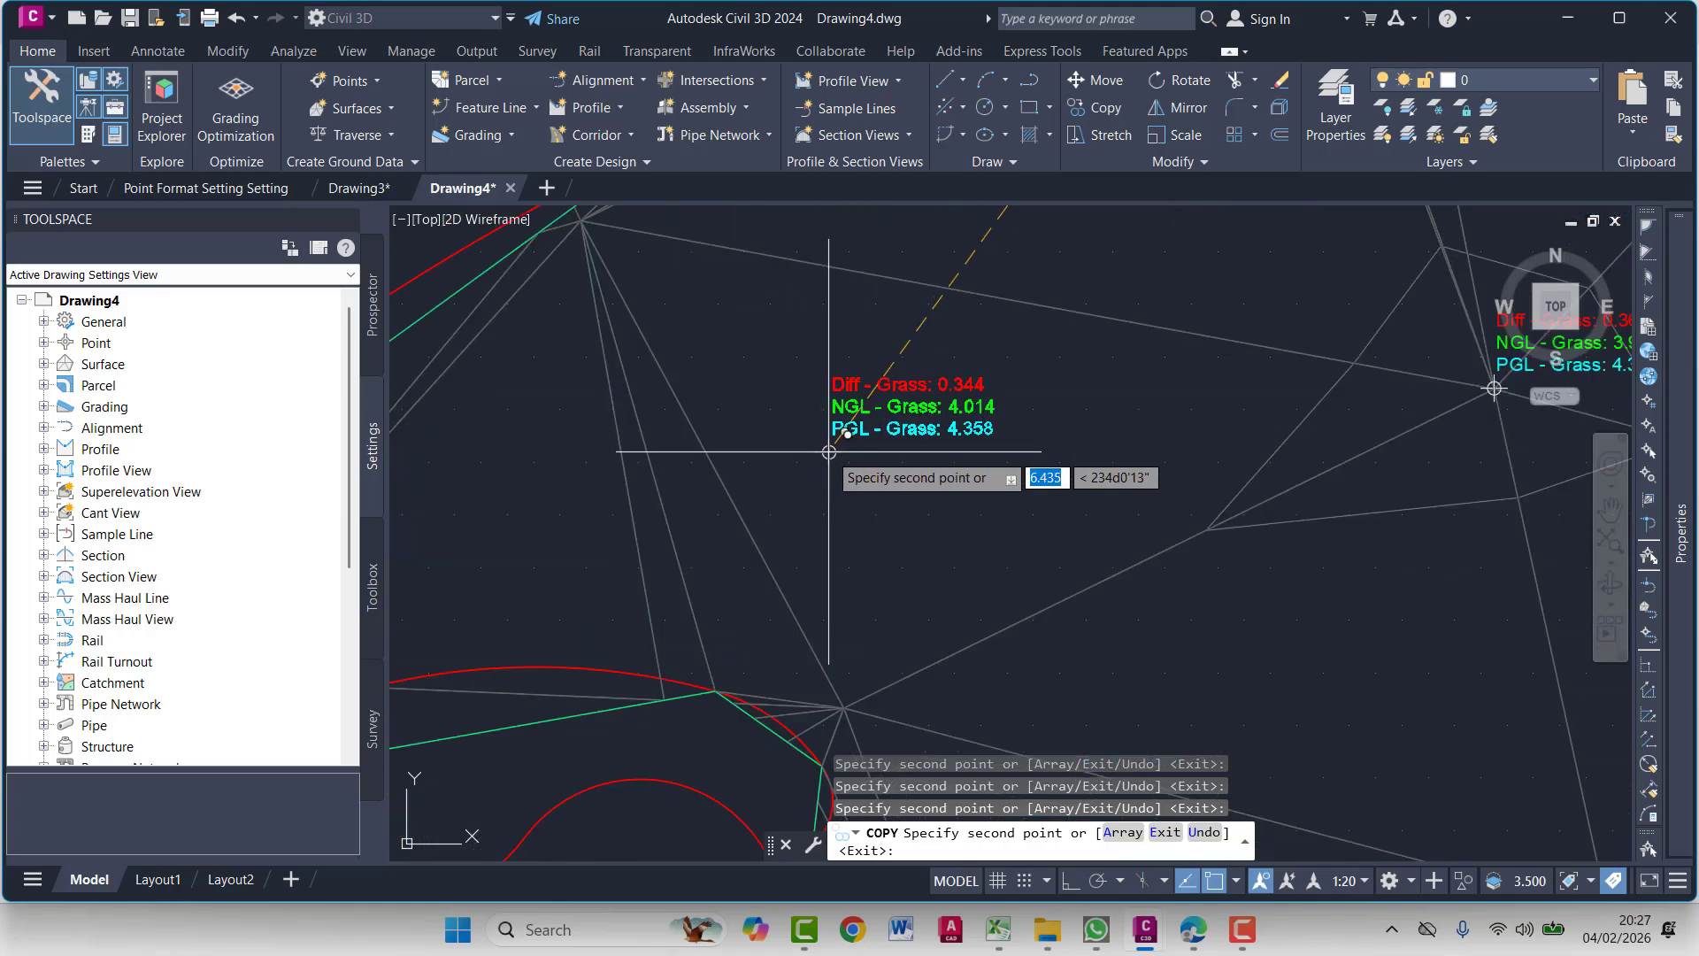
{"action": "left_click", "coordinate": [830, 452]}
{"action": "scroll", "coordinate": [807, 486], "scroll_direction": "down", "scroll_amount": 4}
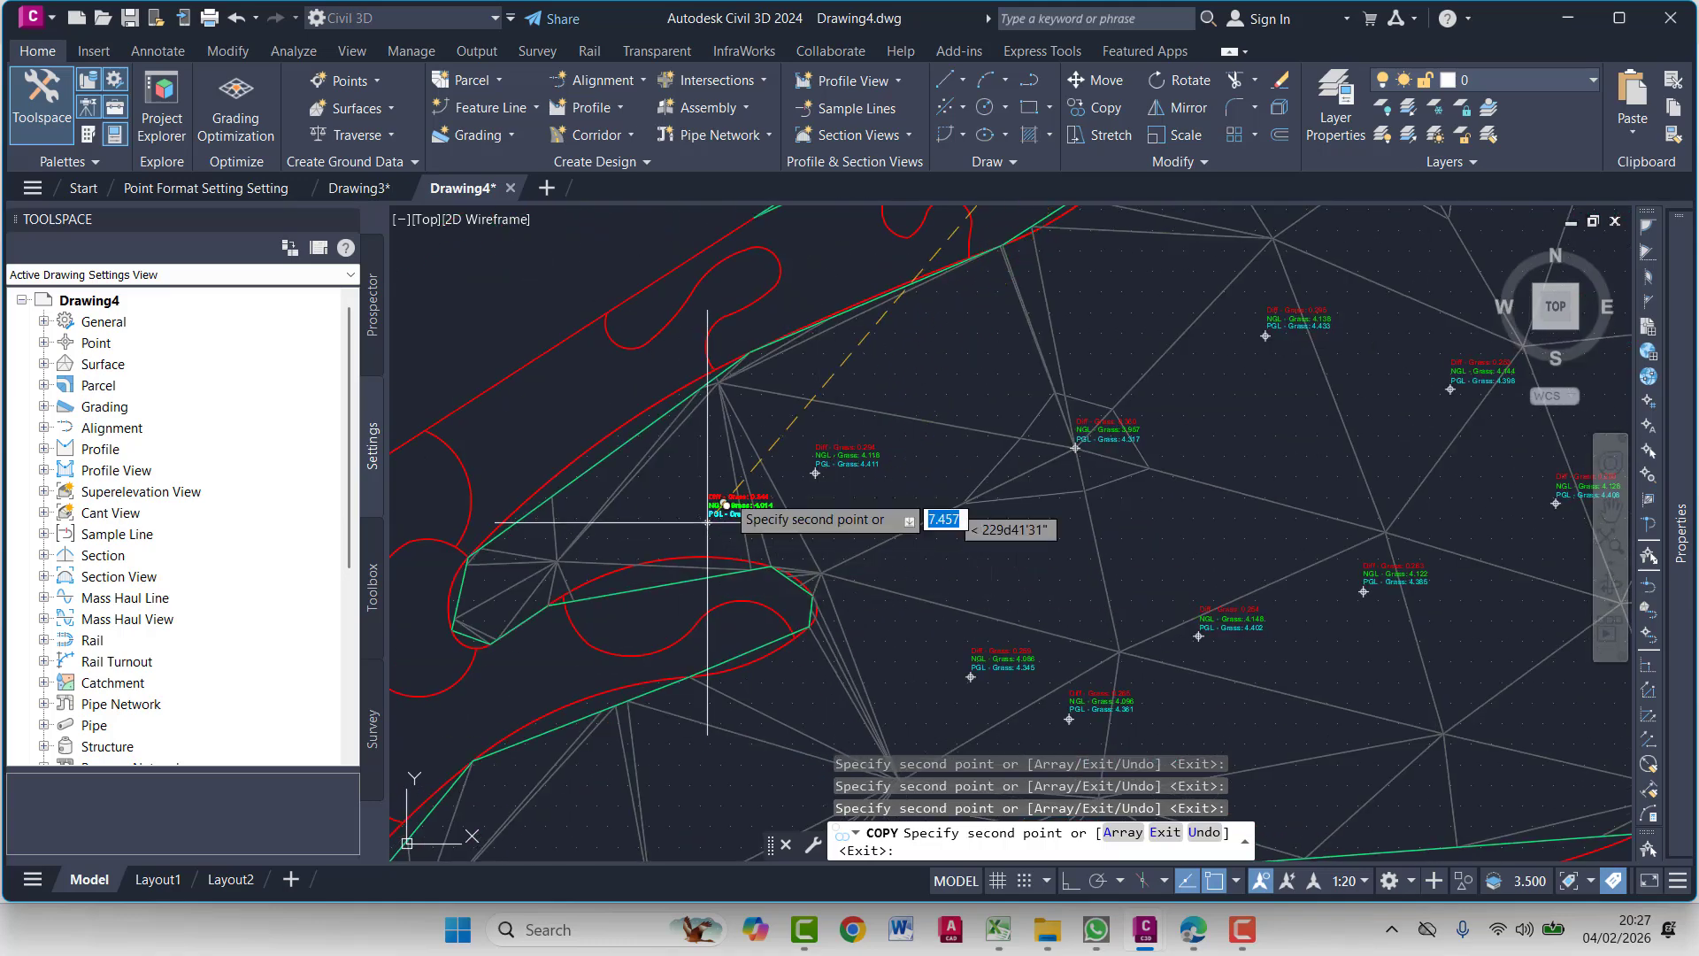
{"action": "key", "text": "Escape"}
Examine the Diff, NGL and PGL values of the copied label that sits on a triangulation vertex
{"action": "scroll", "coordinate": [774, 531], "scroll_direction": "down", "scroll_amount": 5}
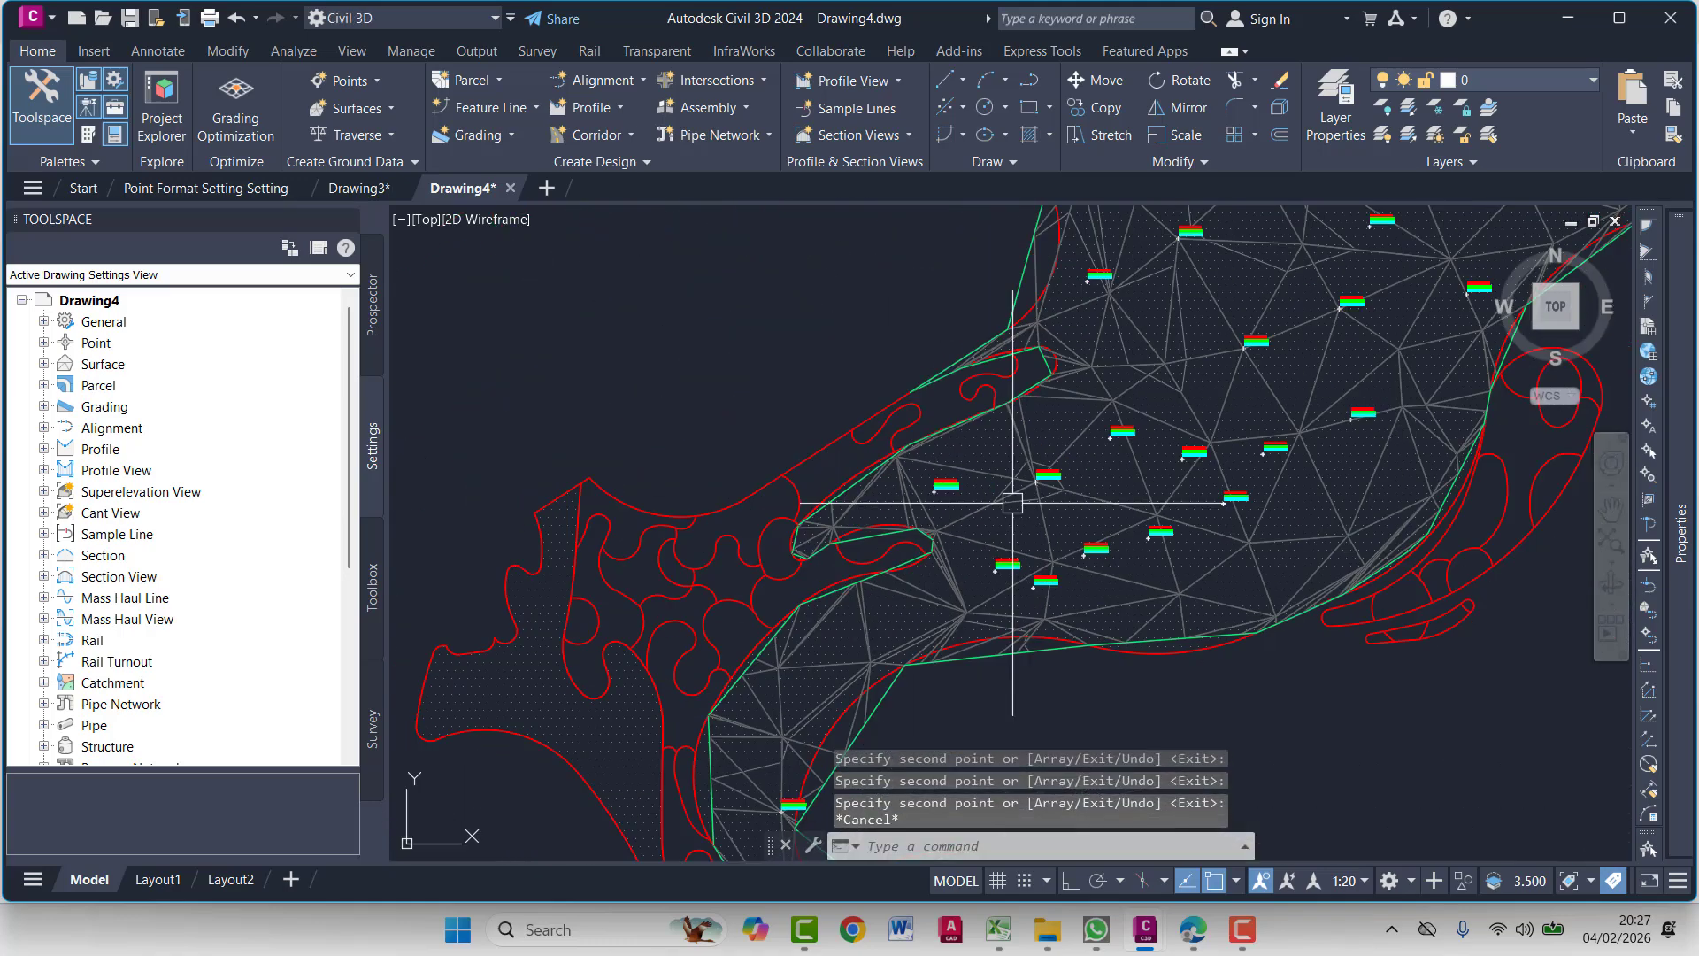
{"action": "scroll", "coordinate": [773, 531], "scroll_direction": "up", "scroll_amount": 8}
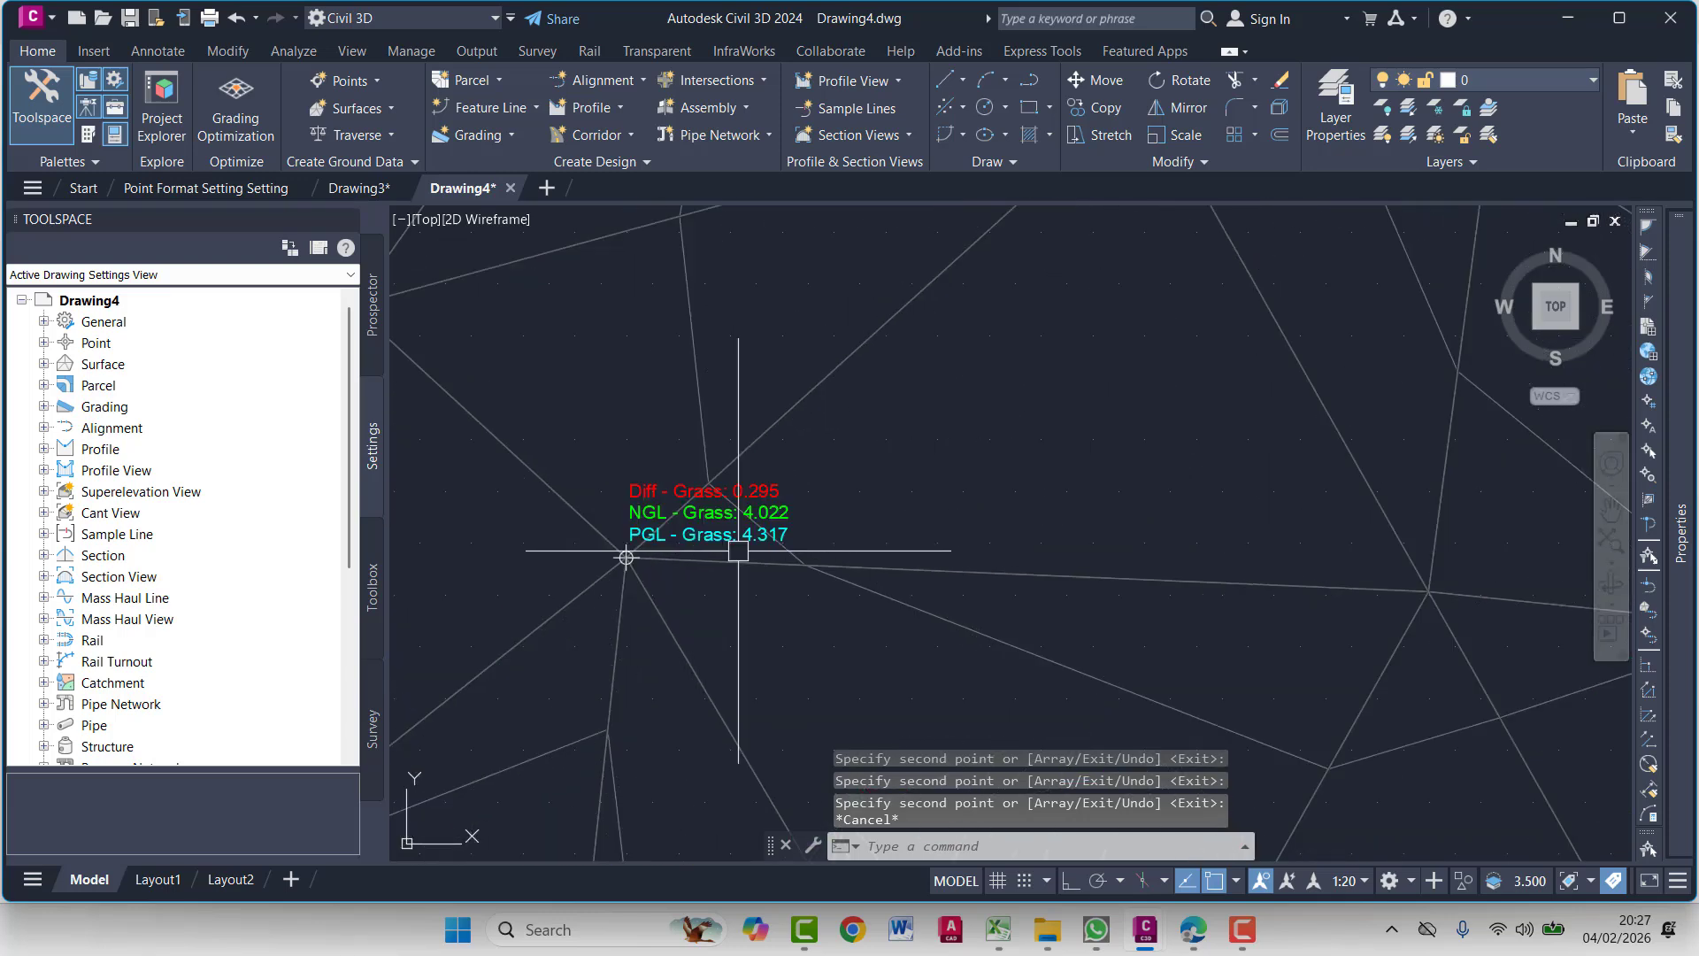
{"action": "scroll", "coordinate": [865, 596], "scroll_direction": "up", "scroll_amount": 4}
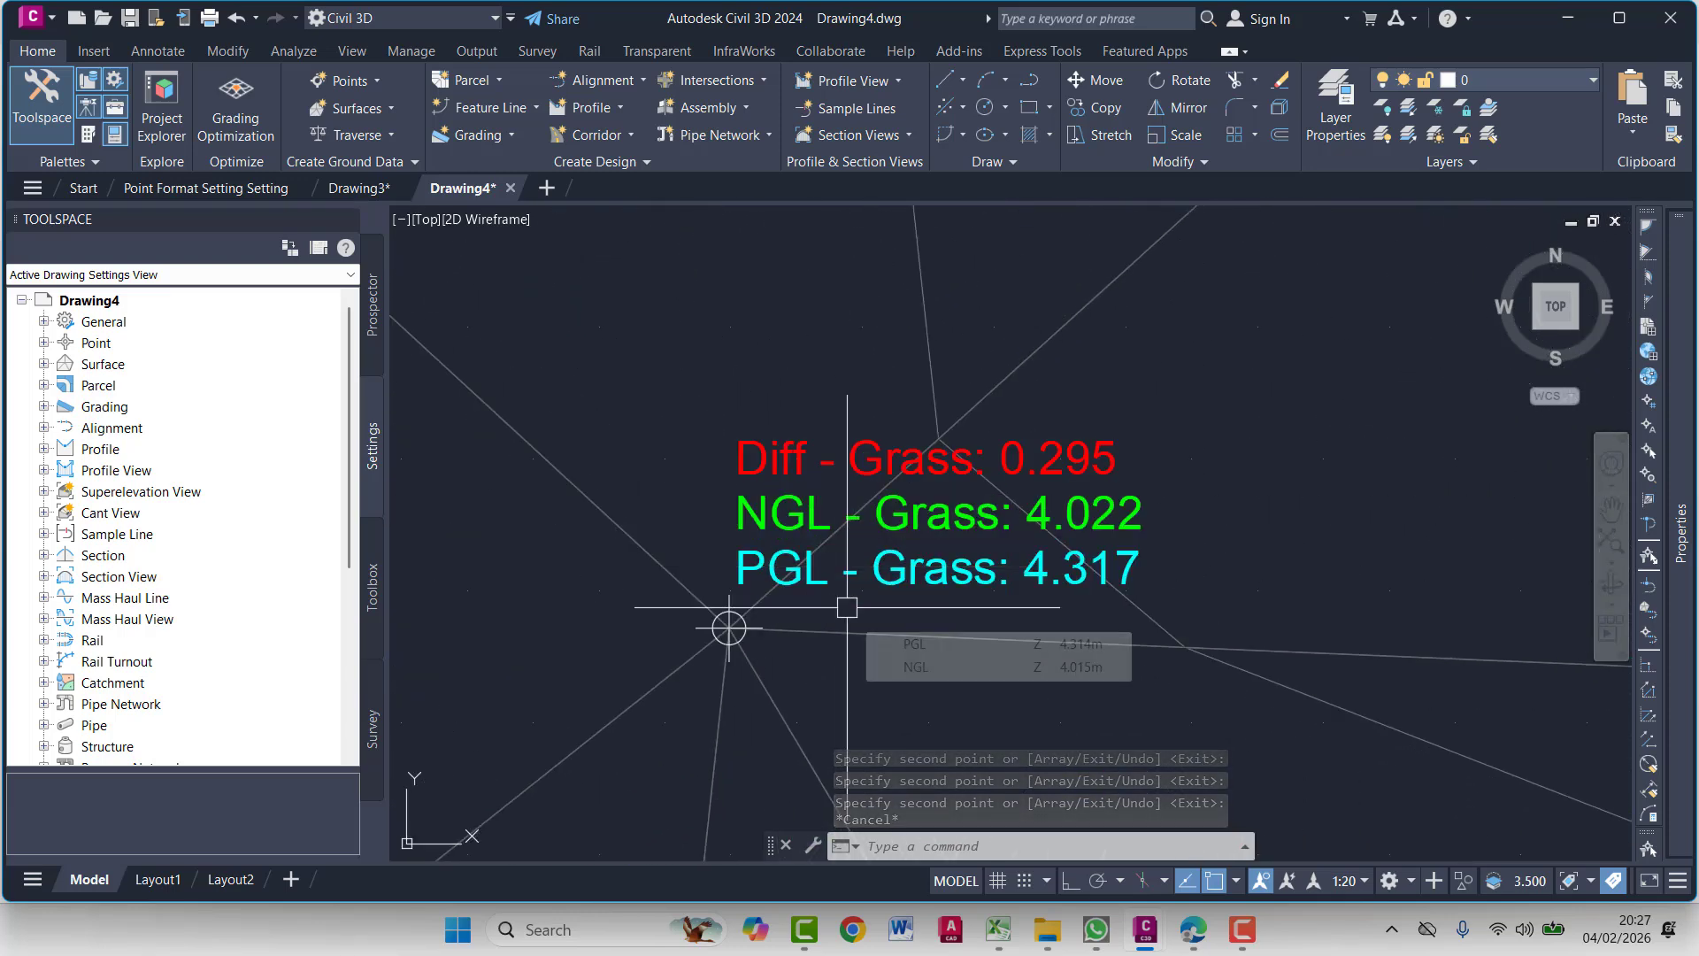
{"action": "middle_click_drag", "start_coordinate": [847, 607], "coordinate": [825, 526]}
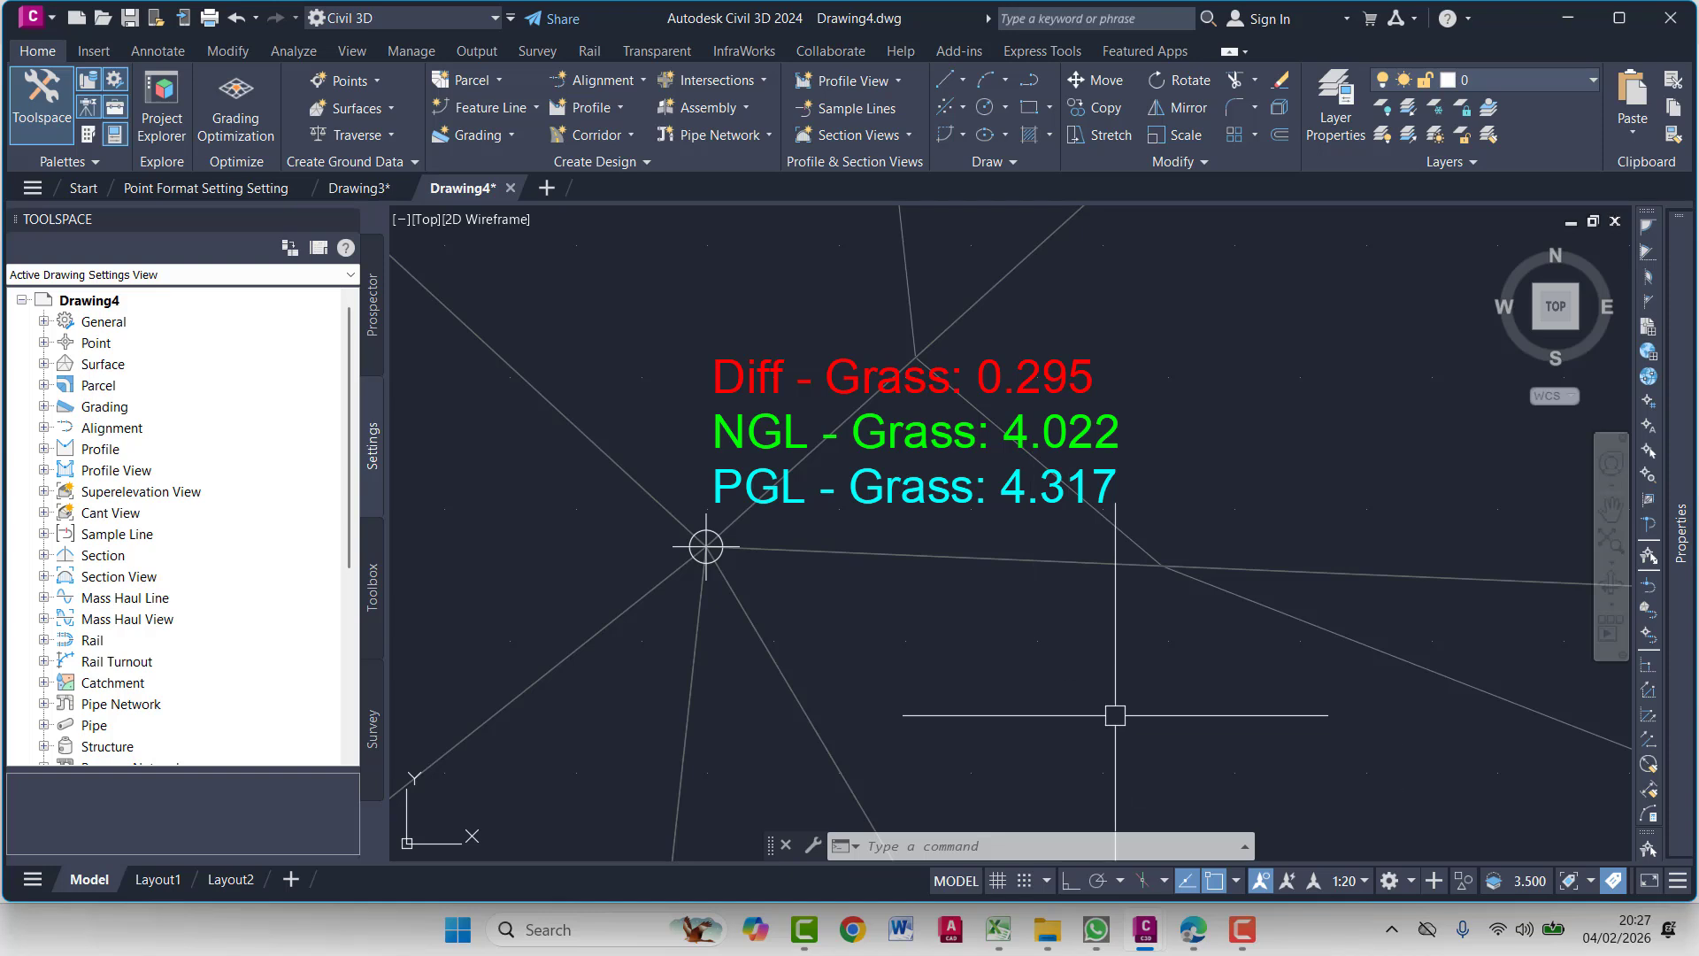
{"action": "mouse_move", "coordinate": [1242, 929]}
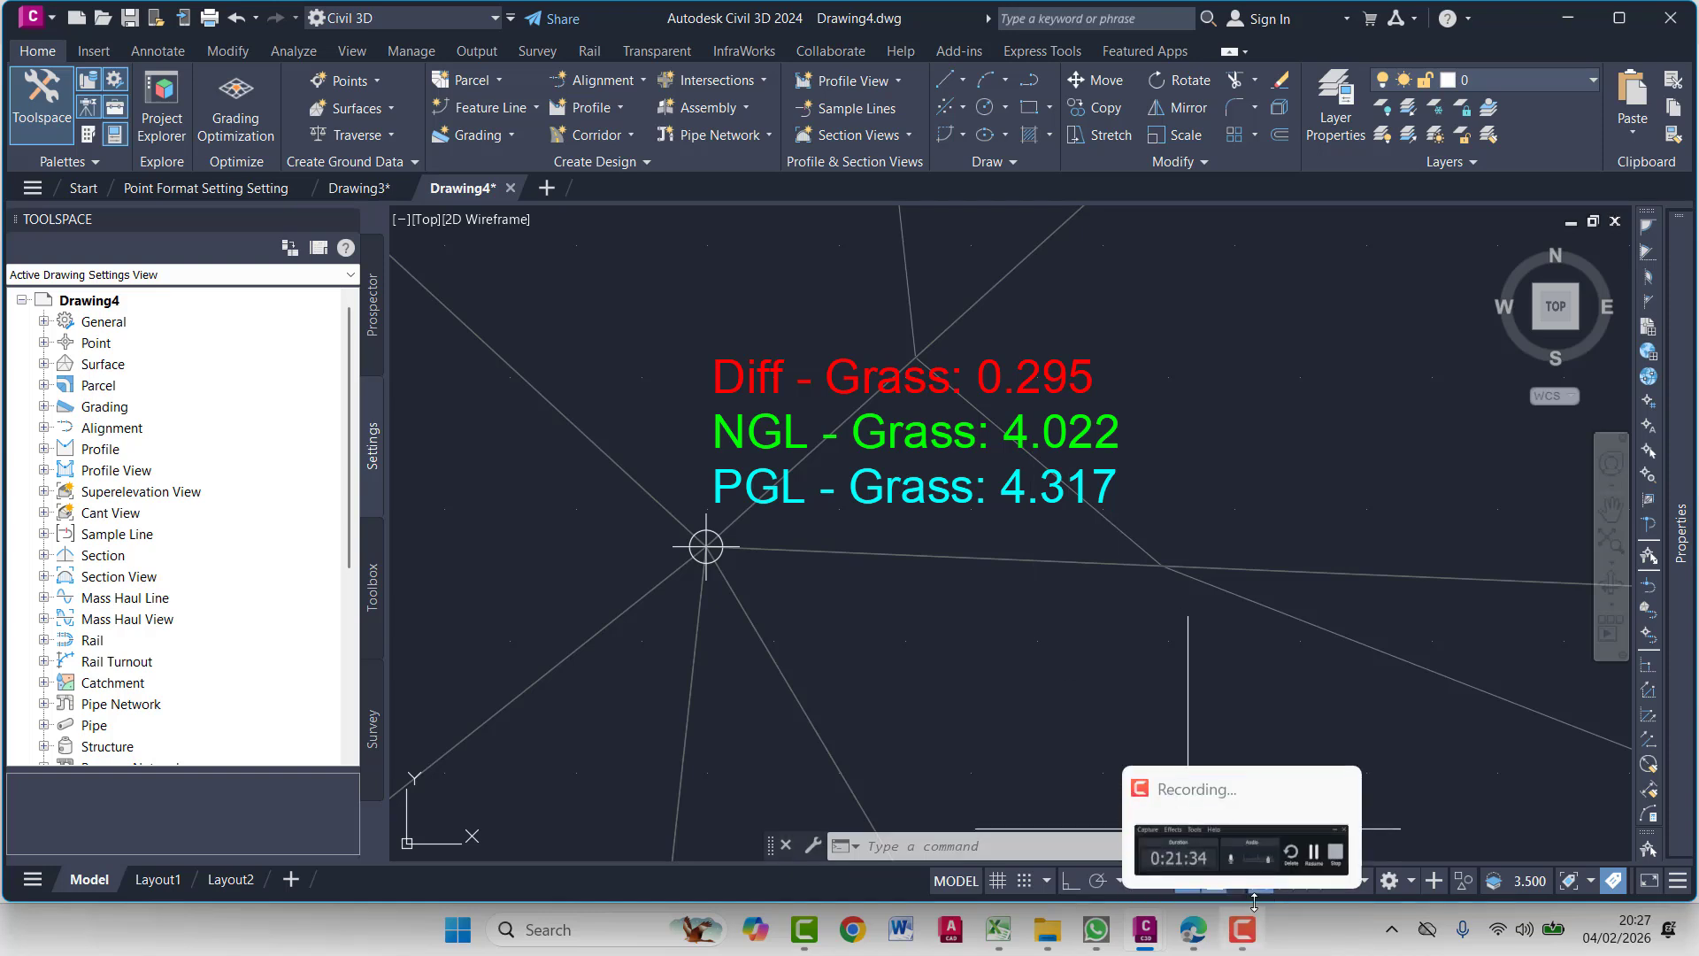